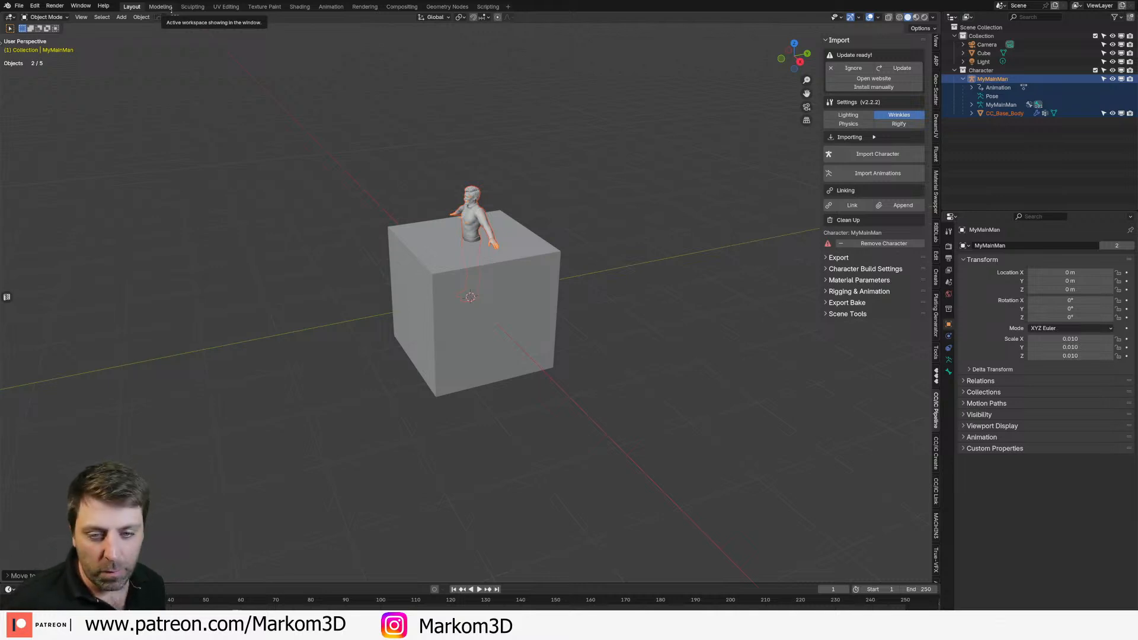
Step: Select the cube and move its entire mesh up 1 m along Z in Edit Mode
left_click(464, 315)
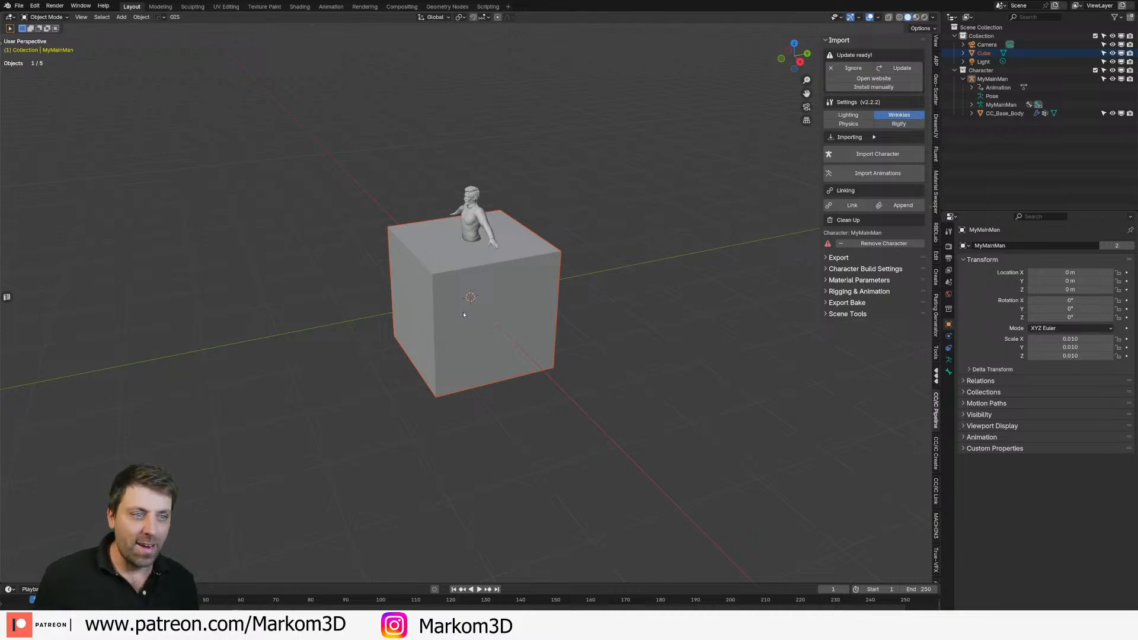
key("KP_1")
scroll(488, 311, "up", 3)
key("Tab")
key("Tab")
left_click(538, 361)
key("Tab")
key("g")
key("z")
key("1")
key("Return")
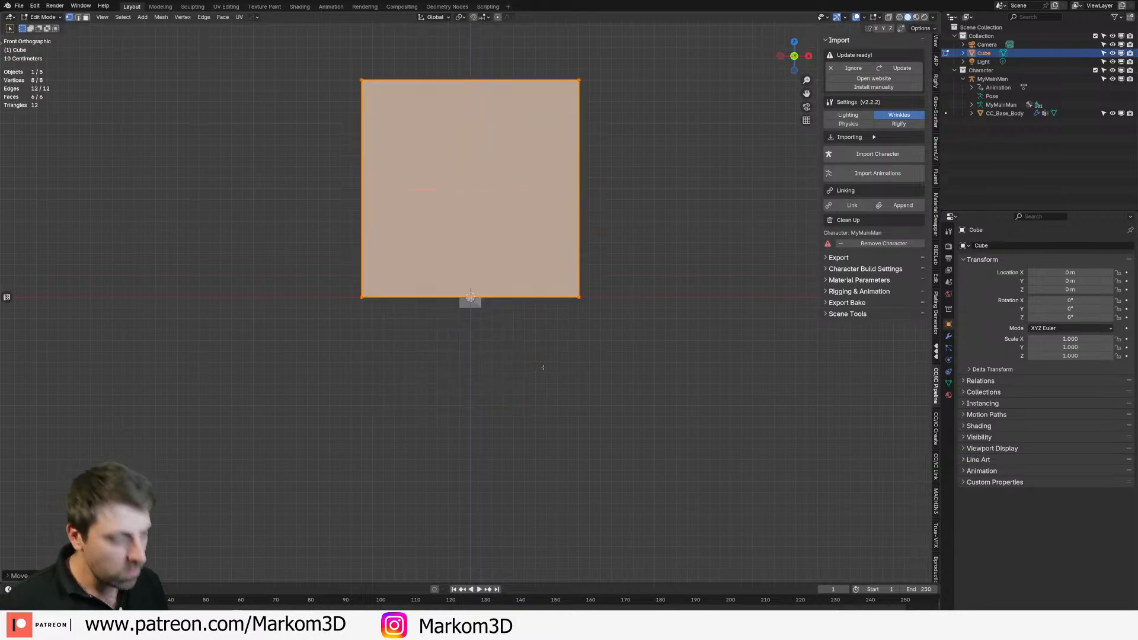
Step: Raise the cube's top face by 1 m along Z
scroll(543, 367, "down", 3)
middle_click_drag(543, 367, 478, 329)
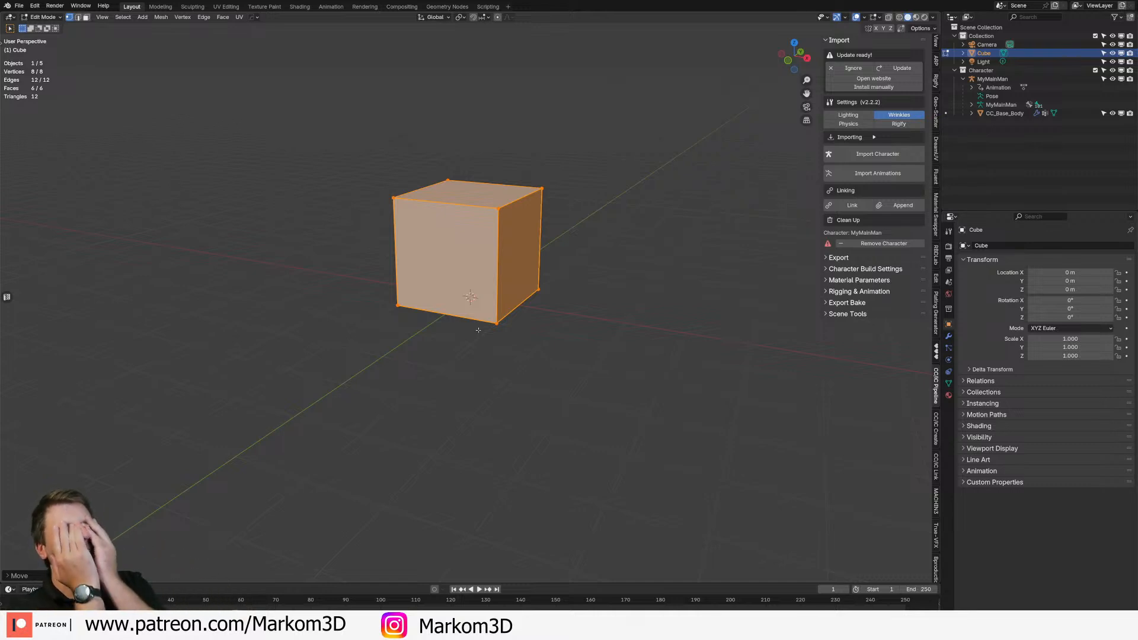
key("3")
left_click(482, 196)
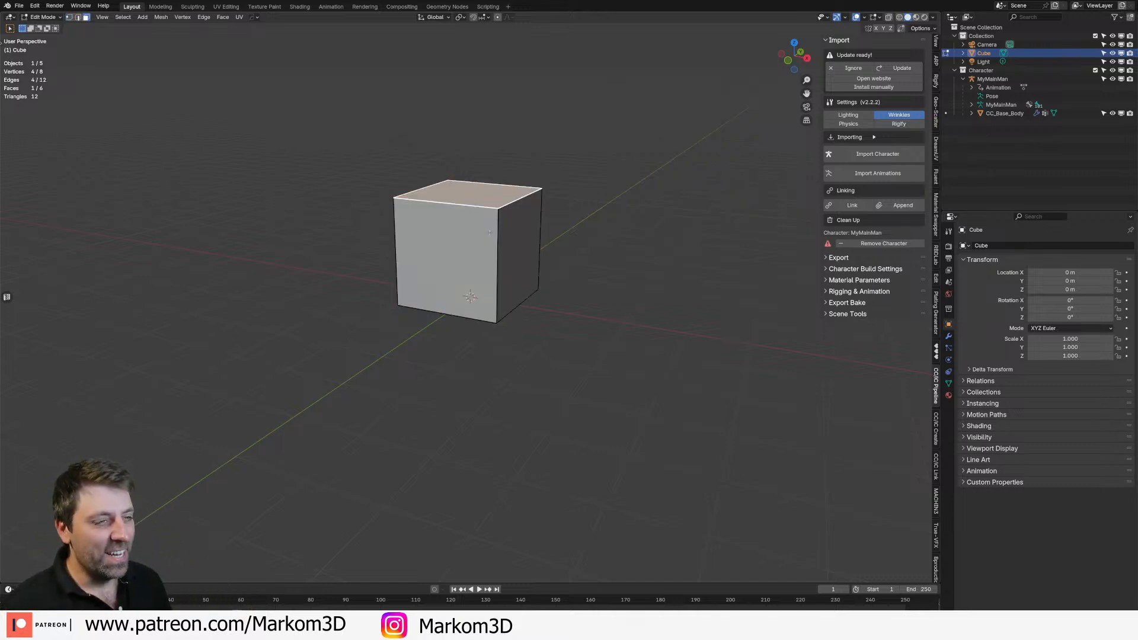
type("gz1")
key("Return")
Step: Move the box's side face on the positive Y side outward by 4 m along Y
middle_click_drag(490, 233, 417, 279)
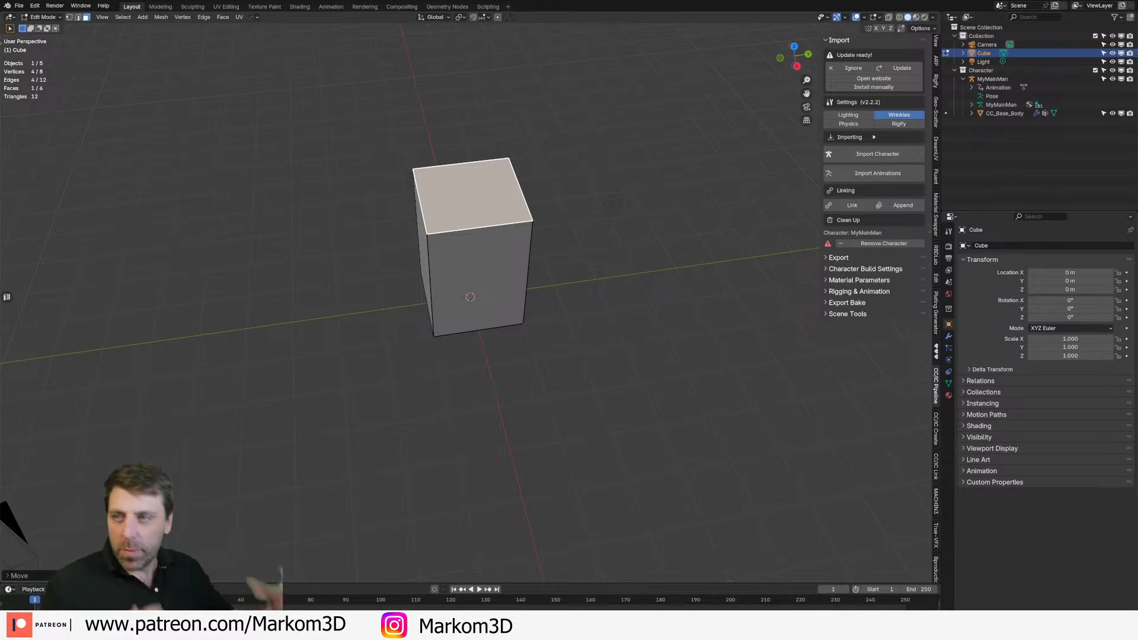
middle_click_drag(42, 193, 386, 157)
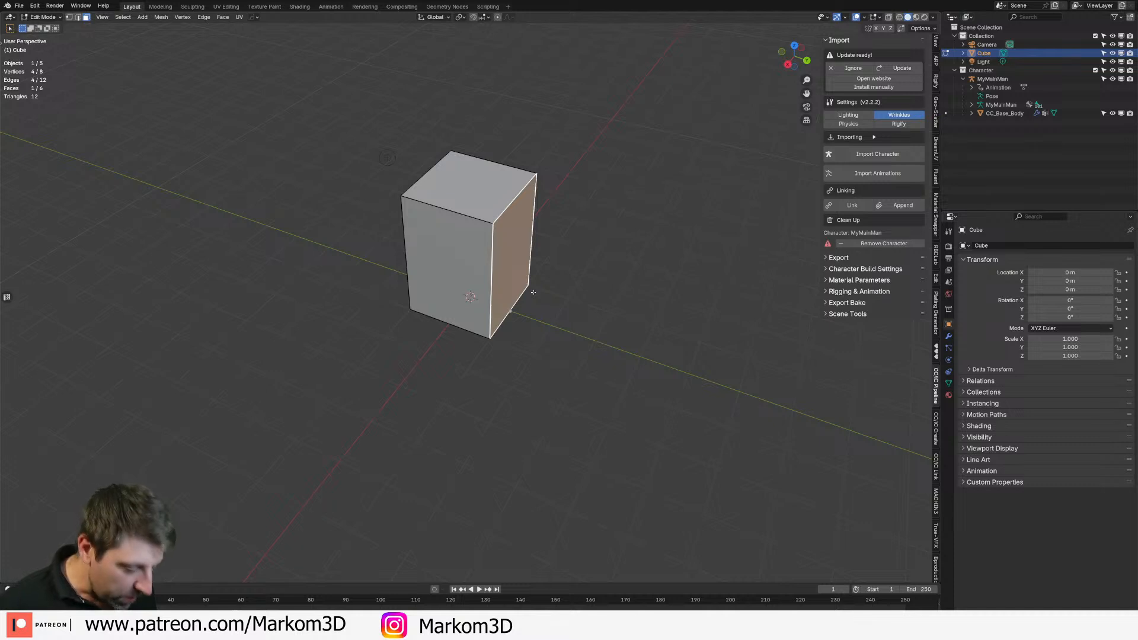
type("gy")
type("4")
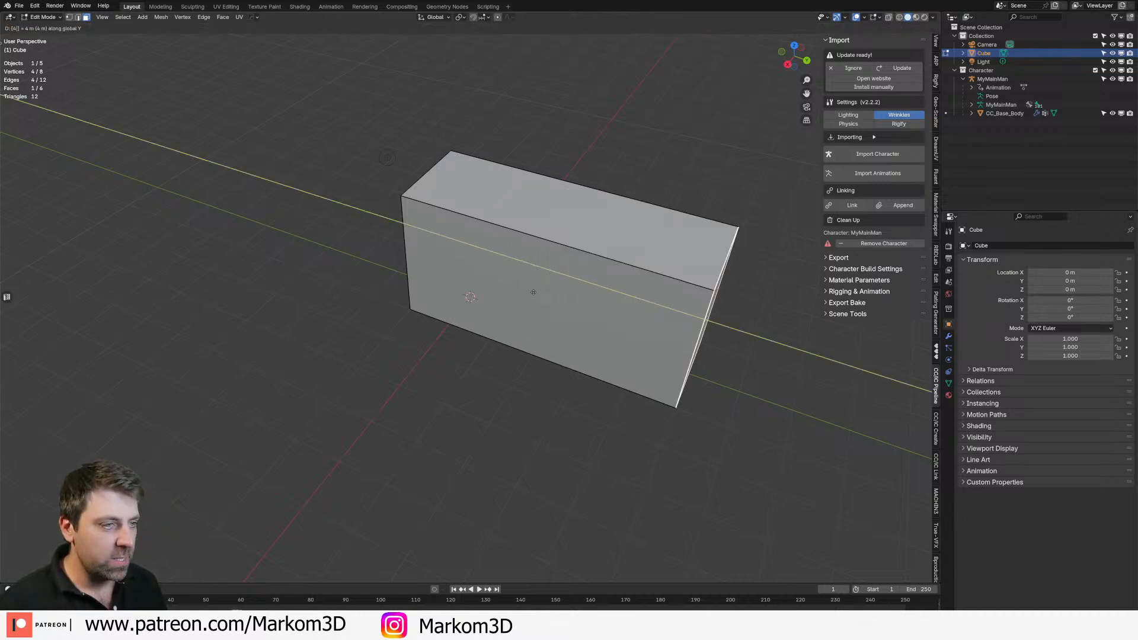
key("Return")
Step: Move the long side face on the negative X side outward by -4 m along X
middle_click_drag(533, 292, 530, 385)
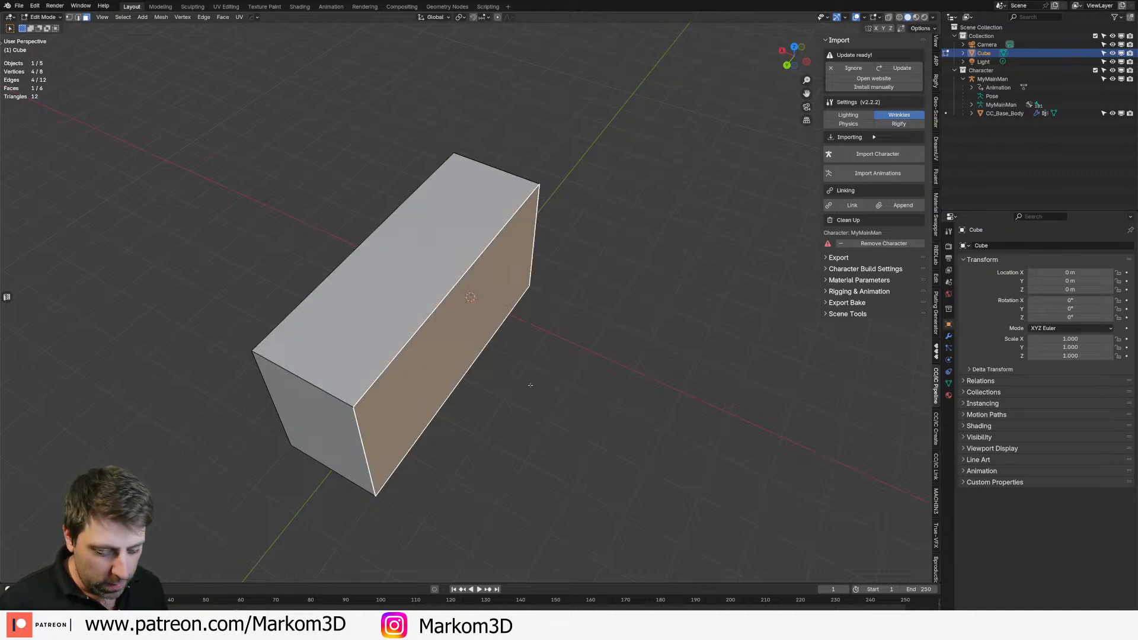
type("g")
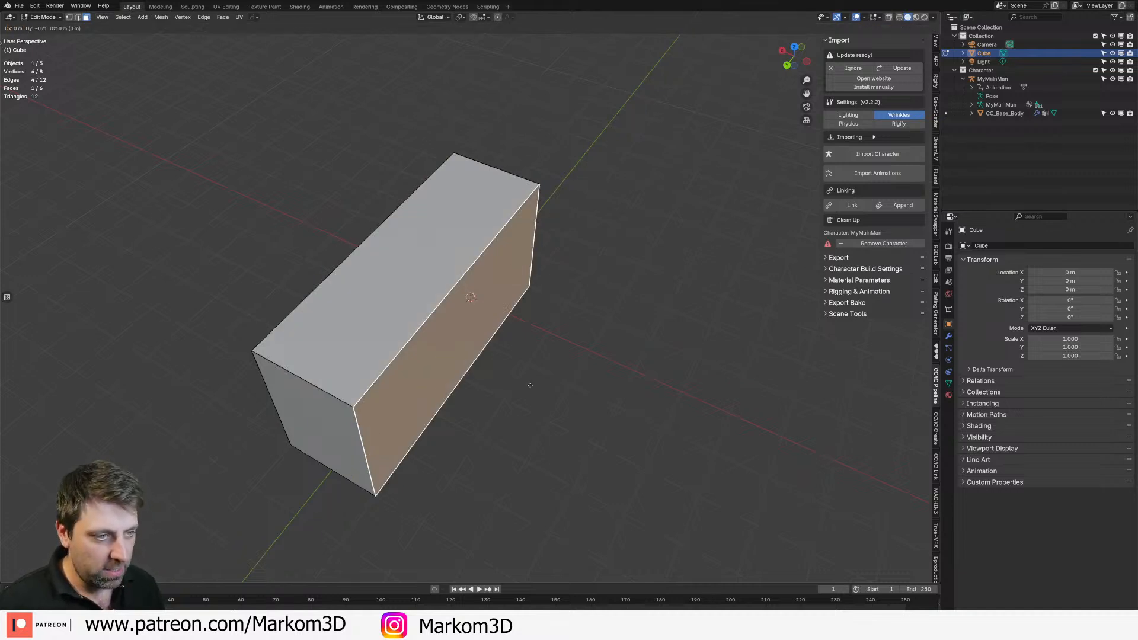
type("4")
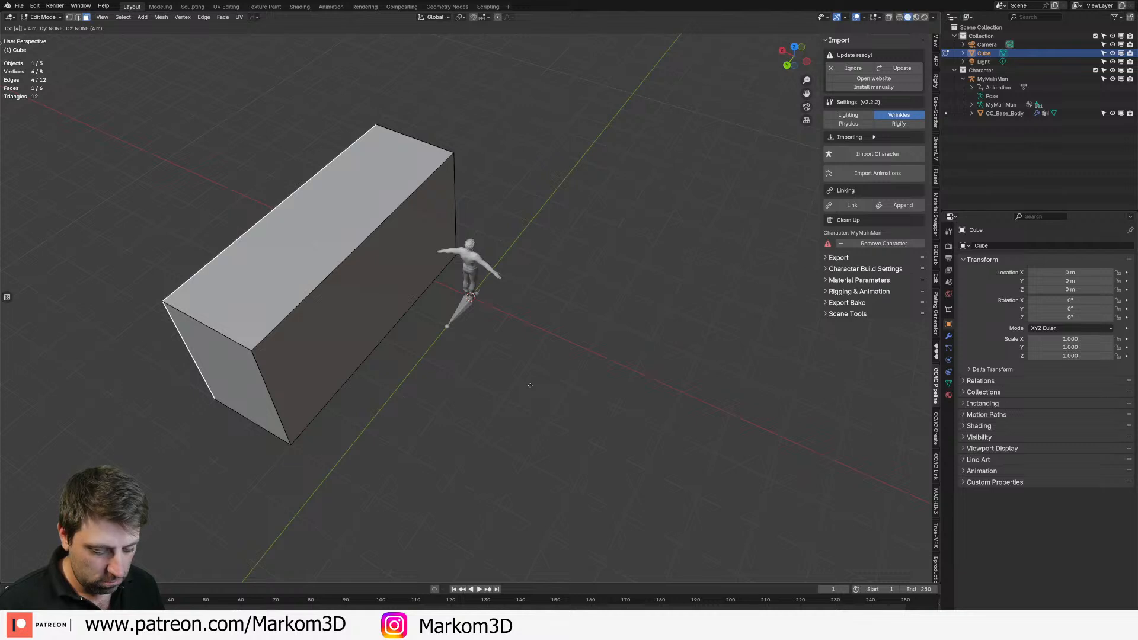
type("x")
type("-")
key("Return")
Step: Return to Object Mode and show the scene in wireframe to check the box's size against the character inside
mouse_move(530, 385)
middle_mouse_down()
mouse_move(420, 374)
mouse_move(414, 354)
mouse_move(349, 360)
mouse_move(330, 326)
mouse_move(318, 338)
mouse_move(353, 368)
middle_mouse_up()
key("z")
key("Tab")
key("z")
left_click(371, 354)
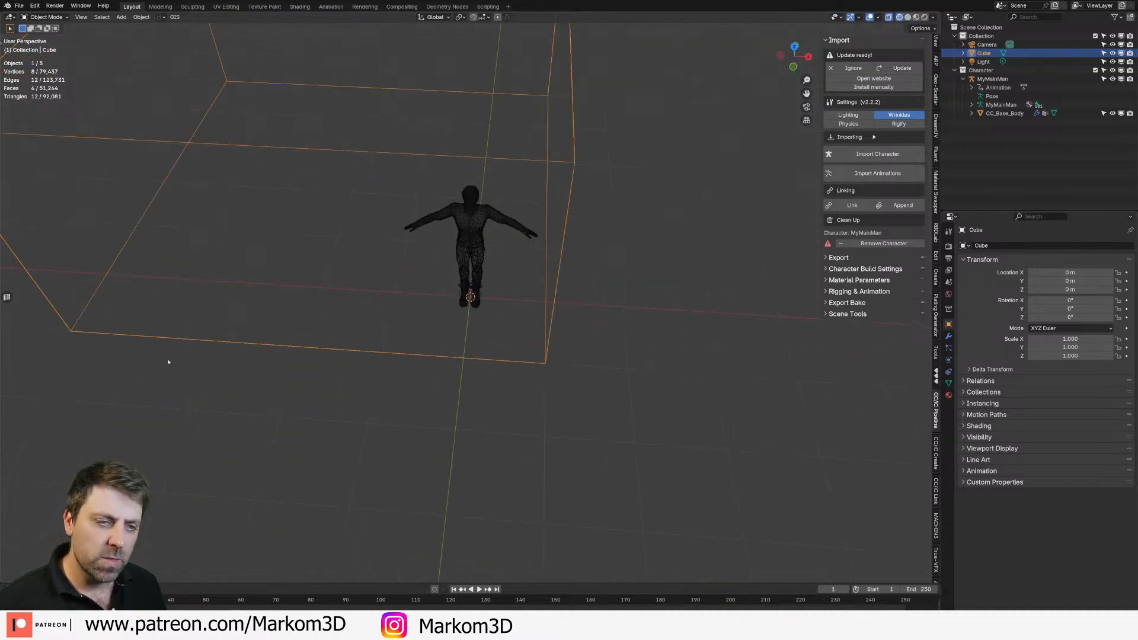
middle_click_drag(546, 372, 493, 393)
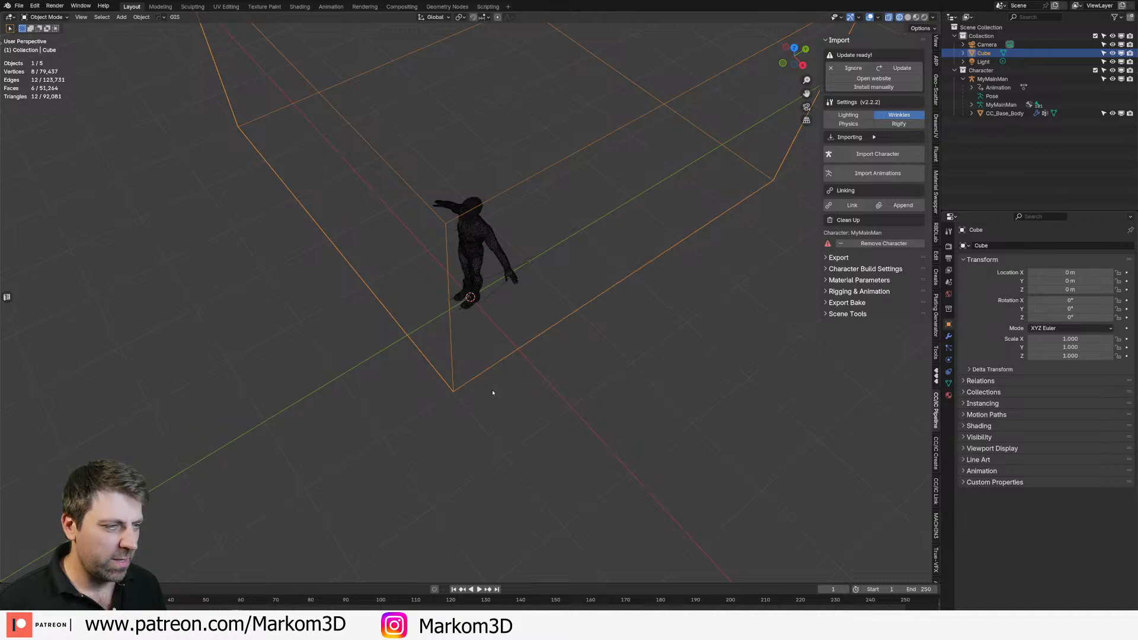
scroll(595, 348, "down", 5)
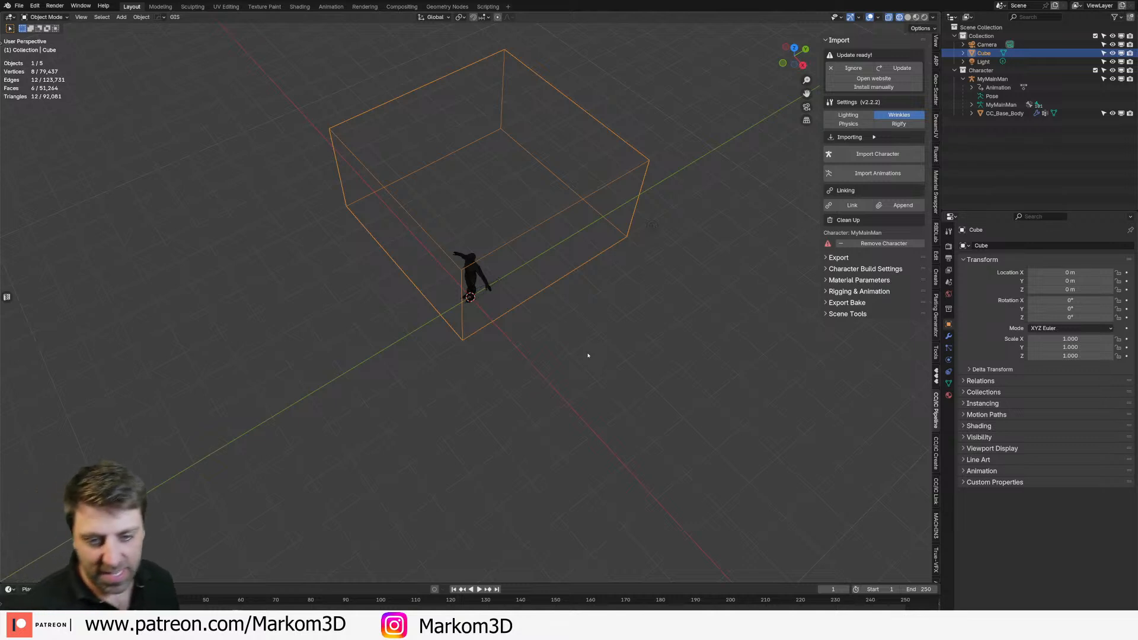
middle_click_drag(482, 185, 489, 178)
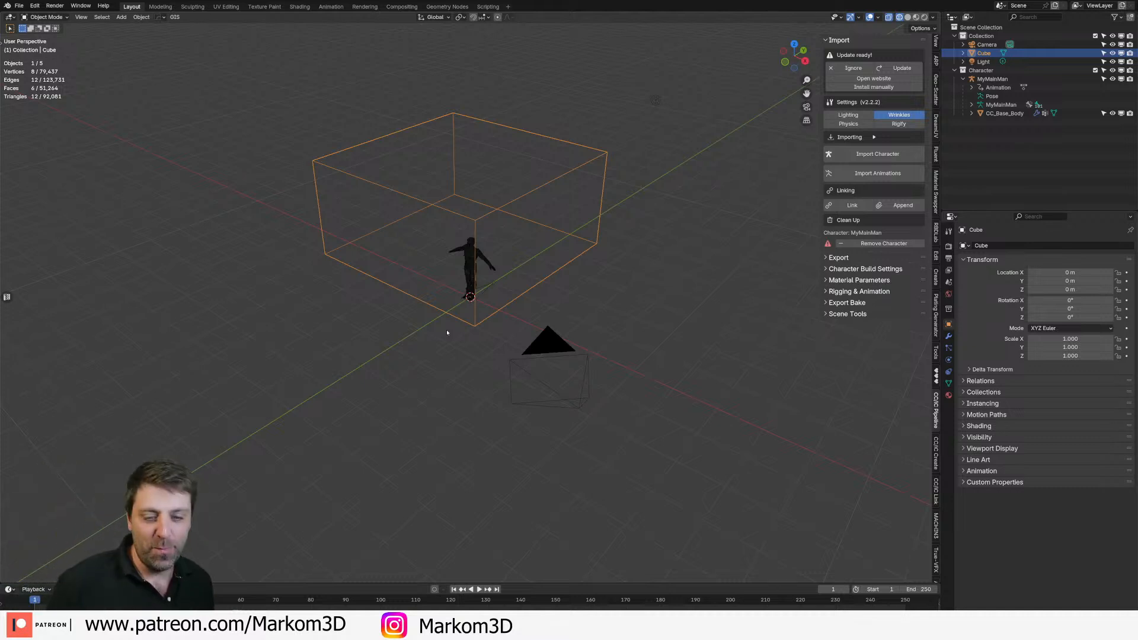
Step: Add two evenly spaced loop cuts across the box, dividing its X width into three equal sections
middle_click_drag(489, 311, 439, 308)
key("Tab")
key("ctrl+r")
scroll(412, 330, "up", 1)
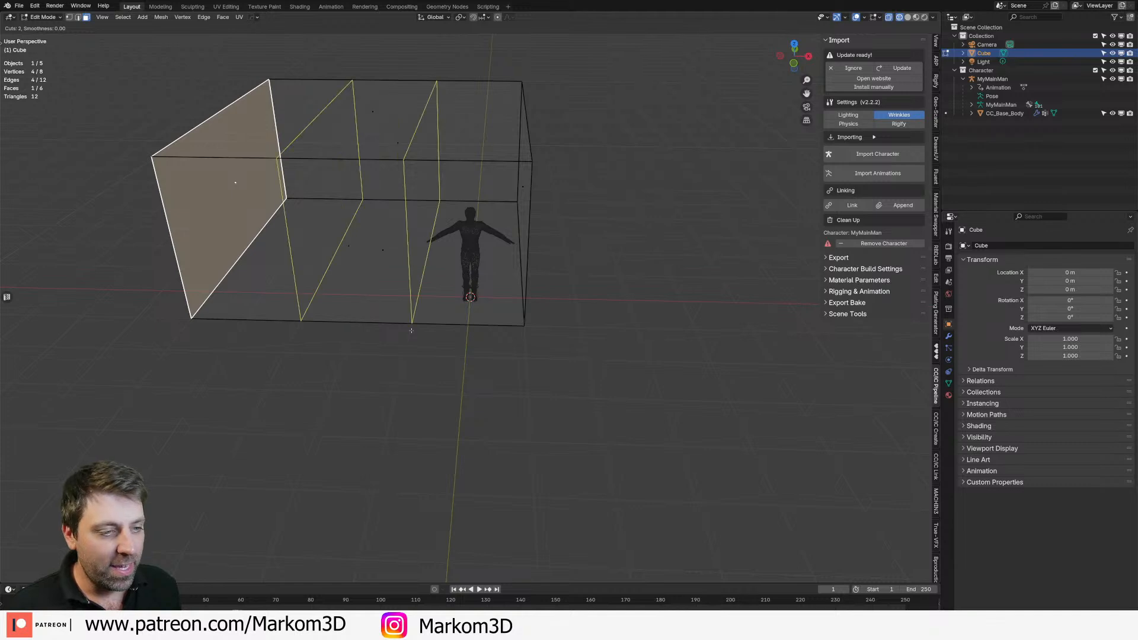
left_click(412, 329)
right_click(413, 329)
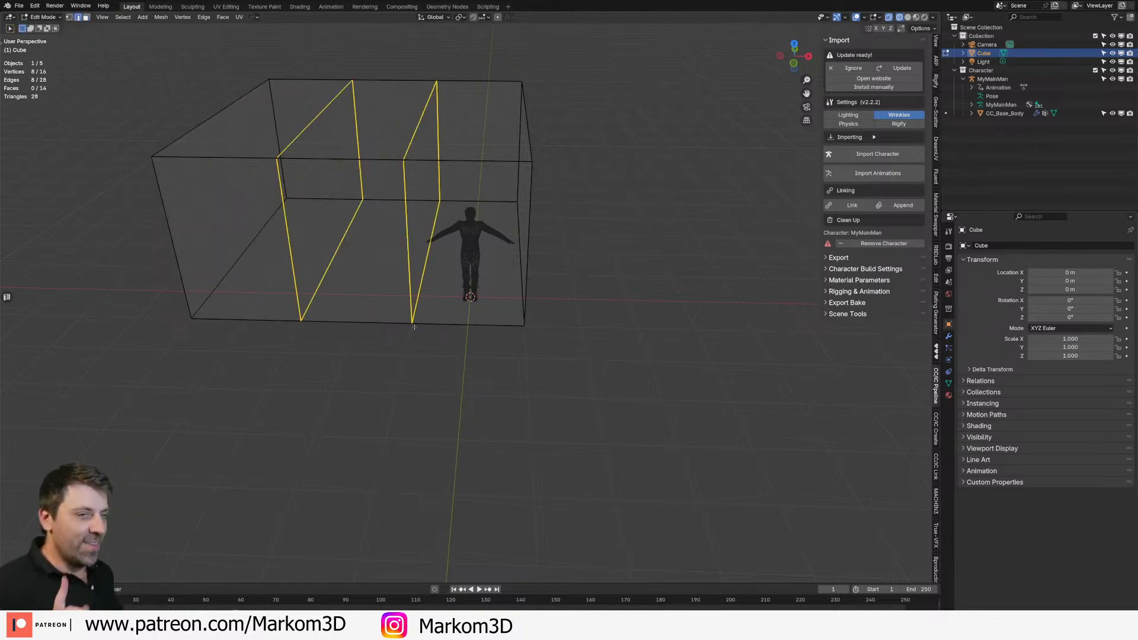
Step: Switch back to solid shading and move the three positive Y end faces outward by 1 m along Y
mouse_move(552, 282)
middle_mouse_down()
mouse_move(485, 456)
mouse_move(470, 401)
mouse_move(473, 329)
mouse_move(690, 306)
middle_mouse_up()
scroll(485, 456, "down", 5)
key("z")
left_click(643, 311)
key("3")
left_click(534, 300)
left_click(562, 298)
left_click(585, 286, "shift")
left_click(604, 274, "shift")
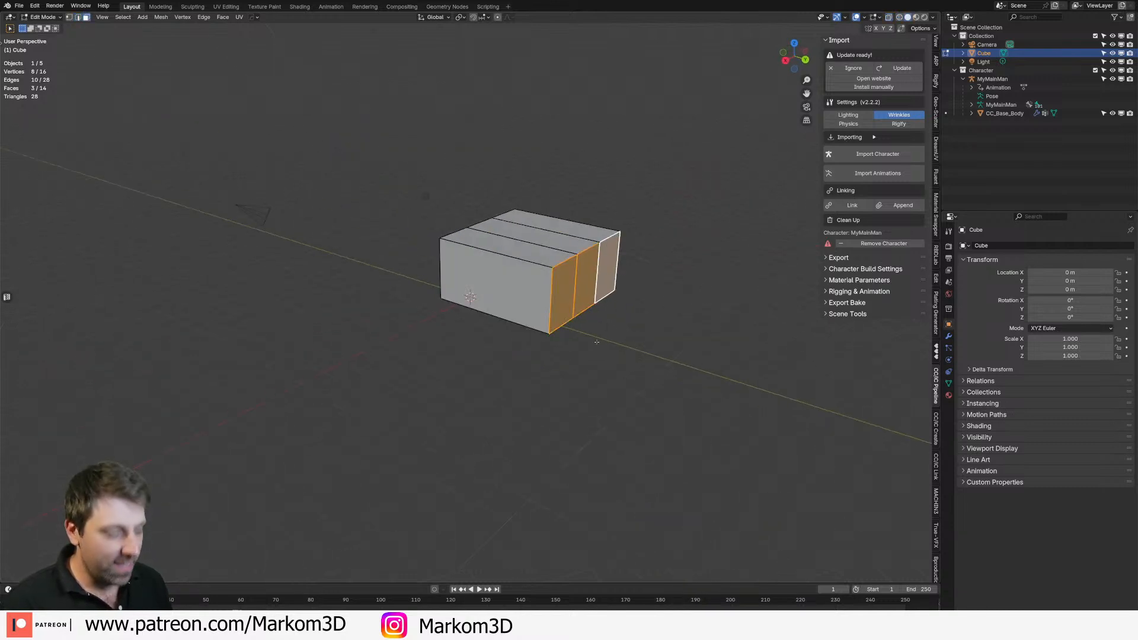
type("gy")
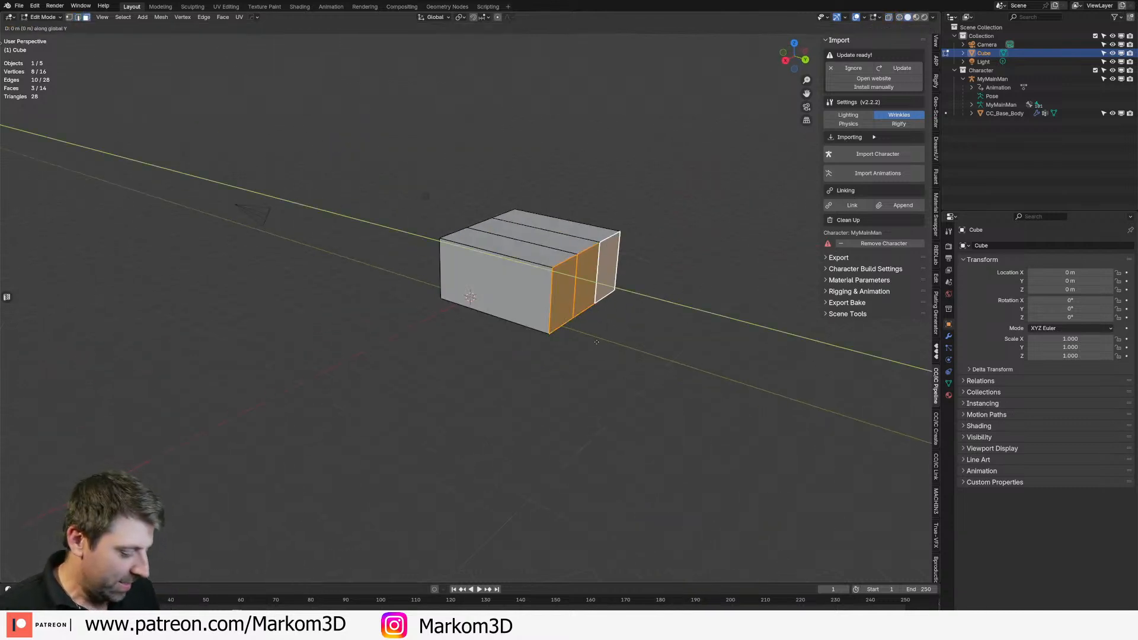
type("1")
key("Return")
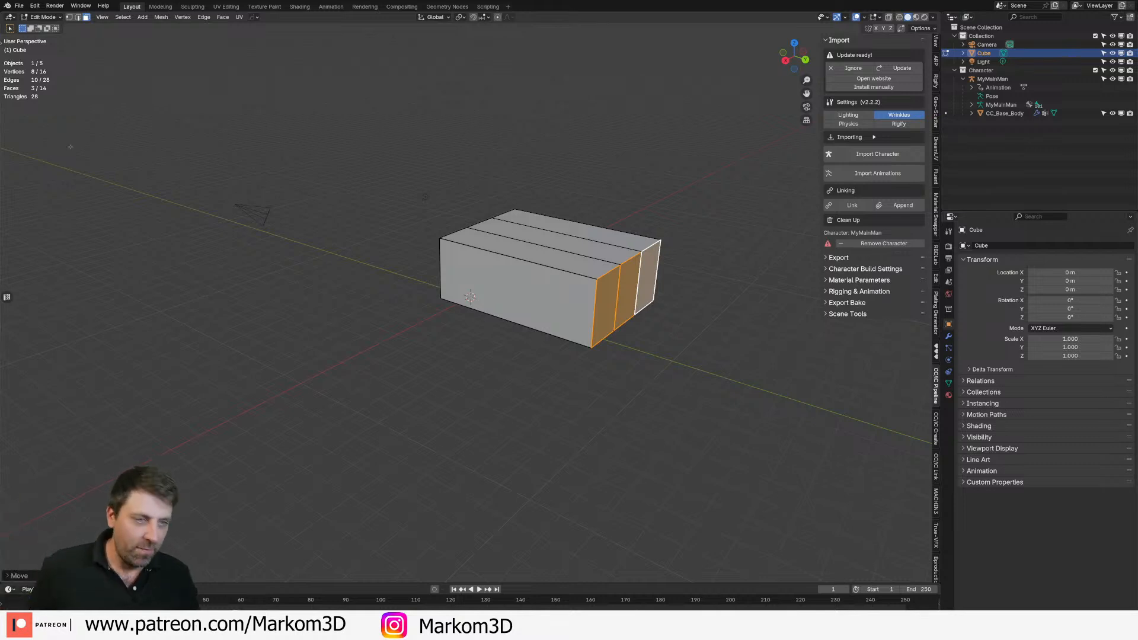
Step: Add three horizontal loop cuts around the box, two evenly spaced and one halving the upper third
middle_click_drag(483, 318, 557, 314)
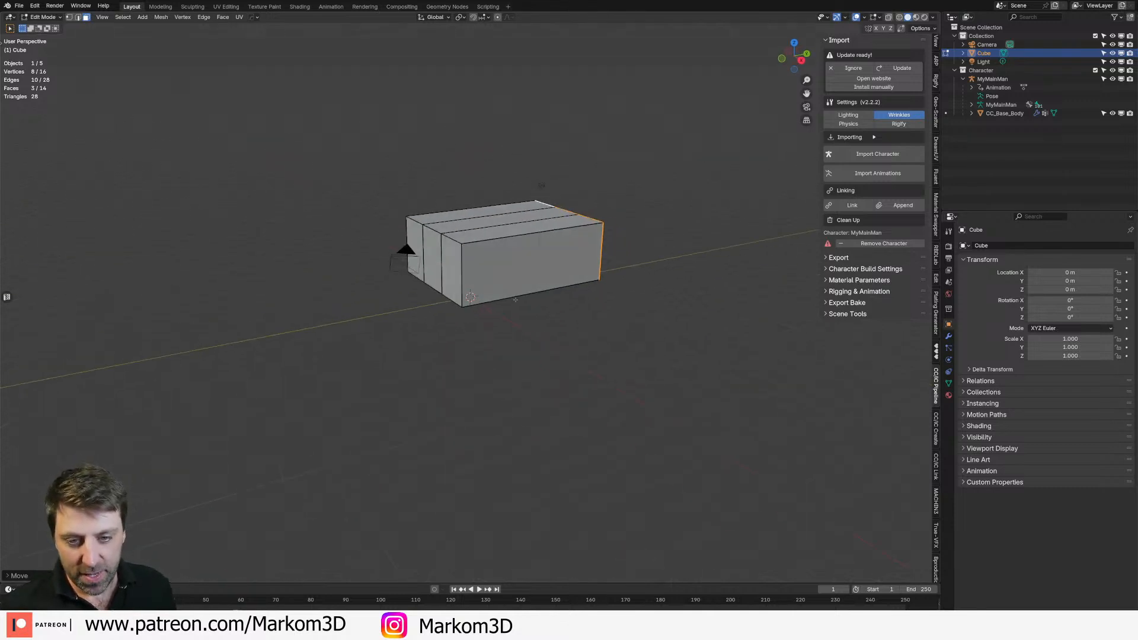
mouse_move(512, 298)
middle_mouse_down()
mouse_move(531, 290)
mouse_move(510, 267)
mouse_move(510, 301)
middle_mouse_up()
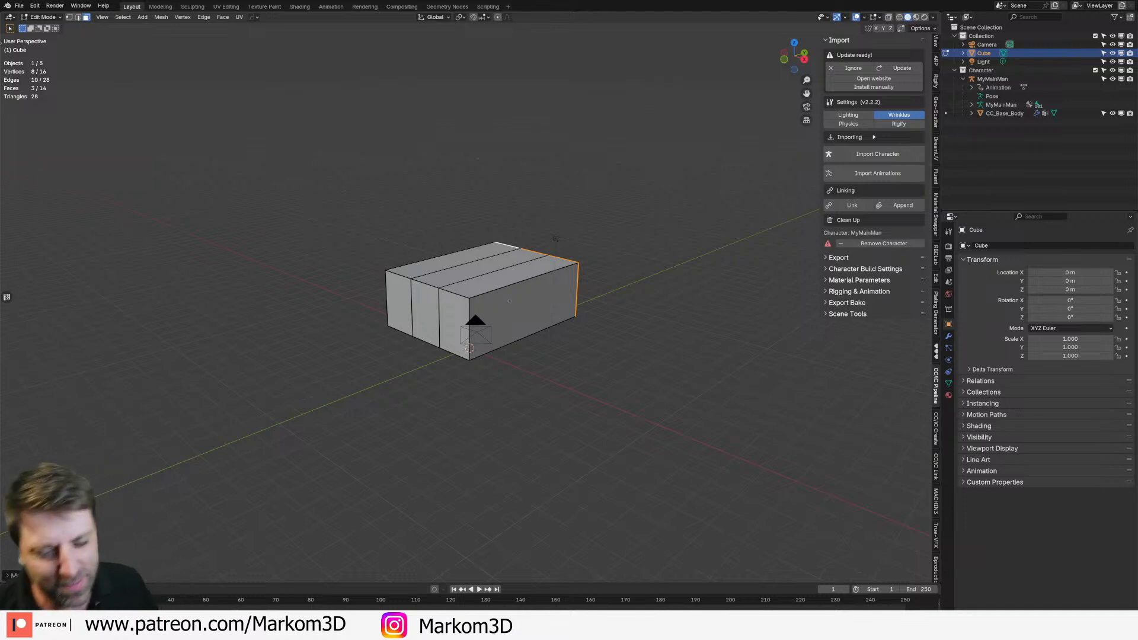
scroll(510, 301, "up", 5)
middle_click_drag(509, 301, 525, 335)
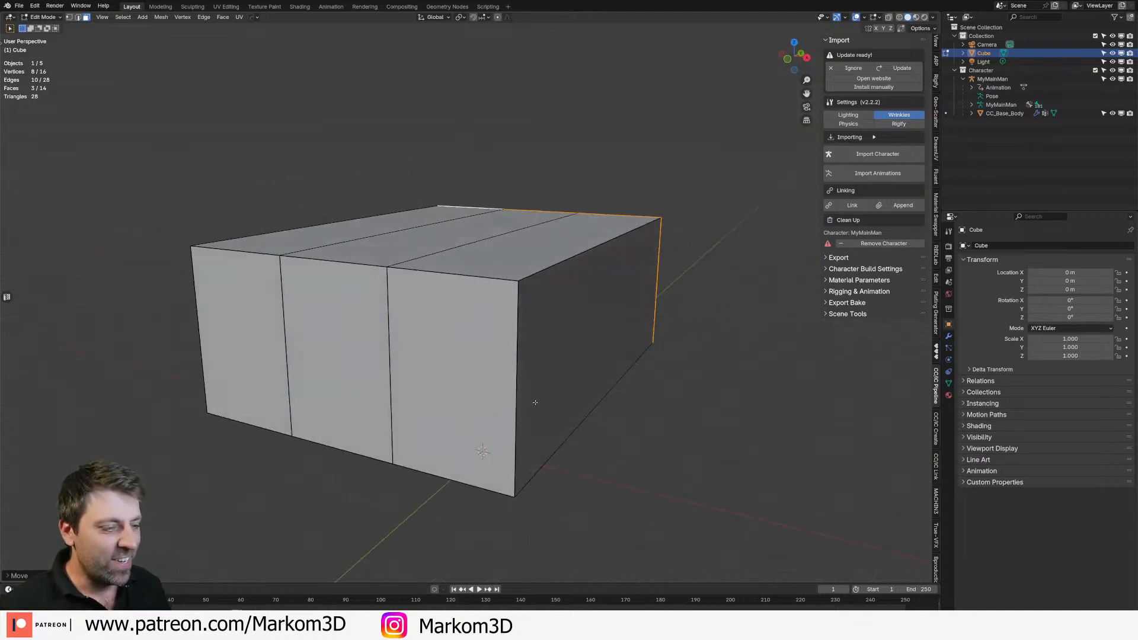
scroll(532, 409, "down", 2)
key("ctrl+r")
left_click(490, 335)
middle_click_drag(490, 336, 529, 309)
scroll(530, 309, "up", 3)
left_click(529, 309)
Step: Delete the six front faces in the two columns by the character and the three rows below the top band
key("3")
left_click(487, 323)
scroll(475, 399, "down", 1)
key("z")
mouse_move(476, 396)
middle_mouse_down()
mouse_move(497, 424)
mouse_move(519, 422)
mouse_move(521, 410)
middle_mouse_up()
middle_click_drag(442, 372, 403, 405)
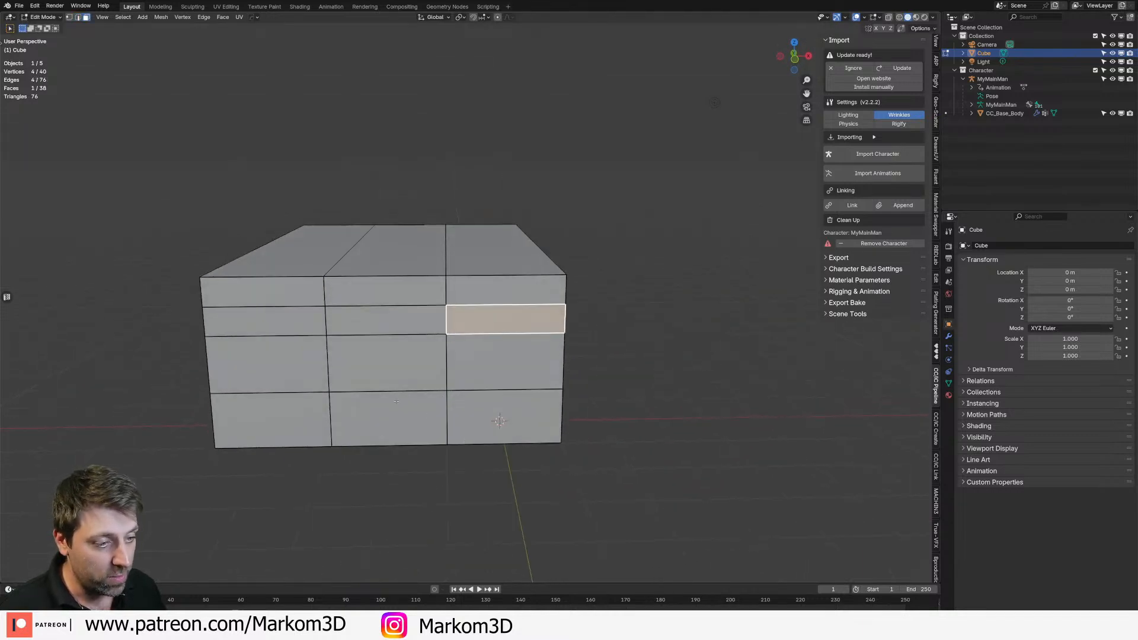
left_click(424, 379)
left_click(492, 414)
left_click(395, 396, "shift")
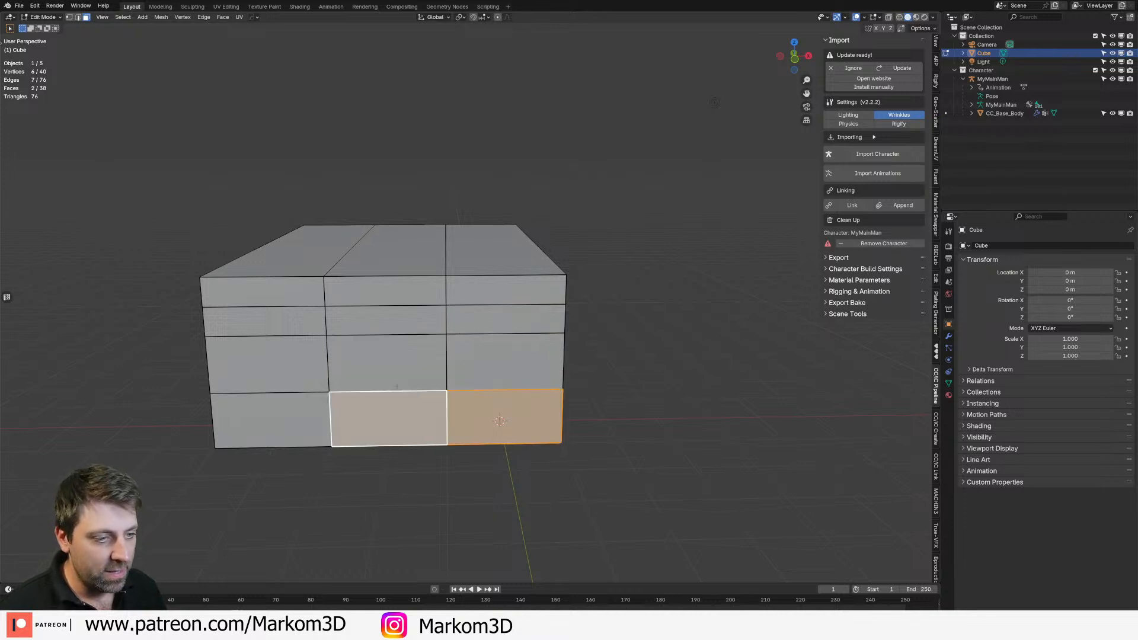
left_click(399, 352, "shift")
left_click(385, 320, "shift")
left_click(505, 320, "shift")
left_click(507, 383, "shift")
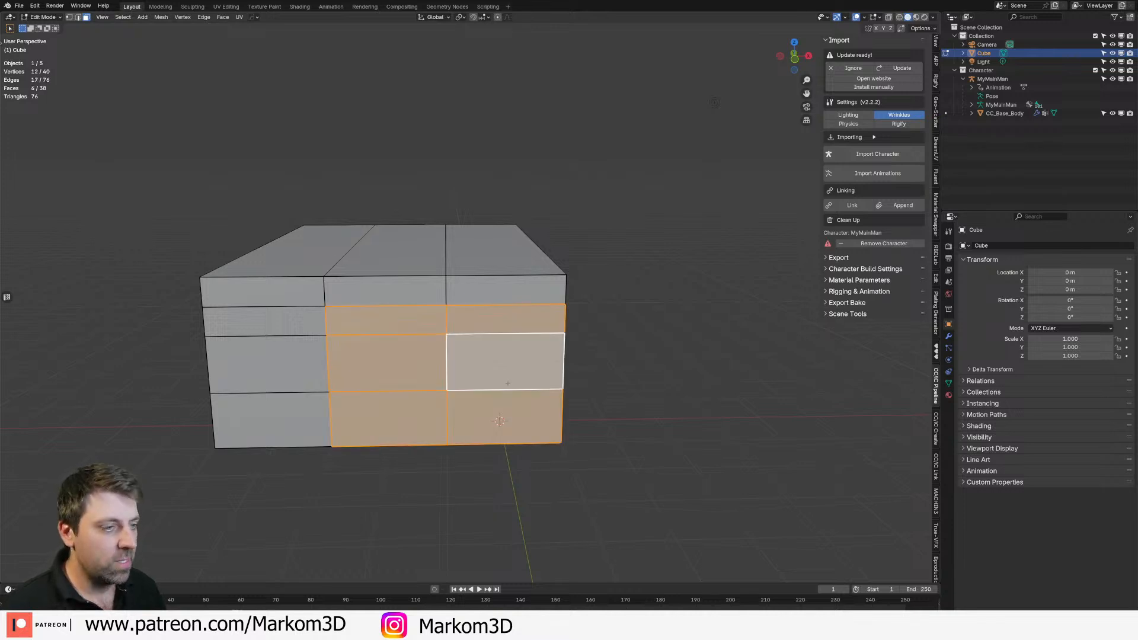
key("x")
left_click(492, 398)
Step: Inspect the new front opening and room interior against the character, and return to Object Mode
key("2")
left_click(449, 350)
middle_click_drag(449, 348, 429, 323)
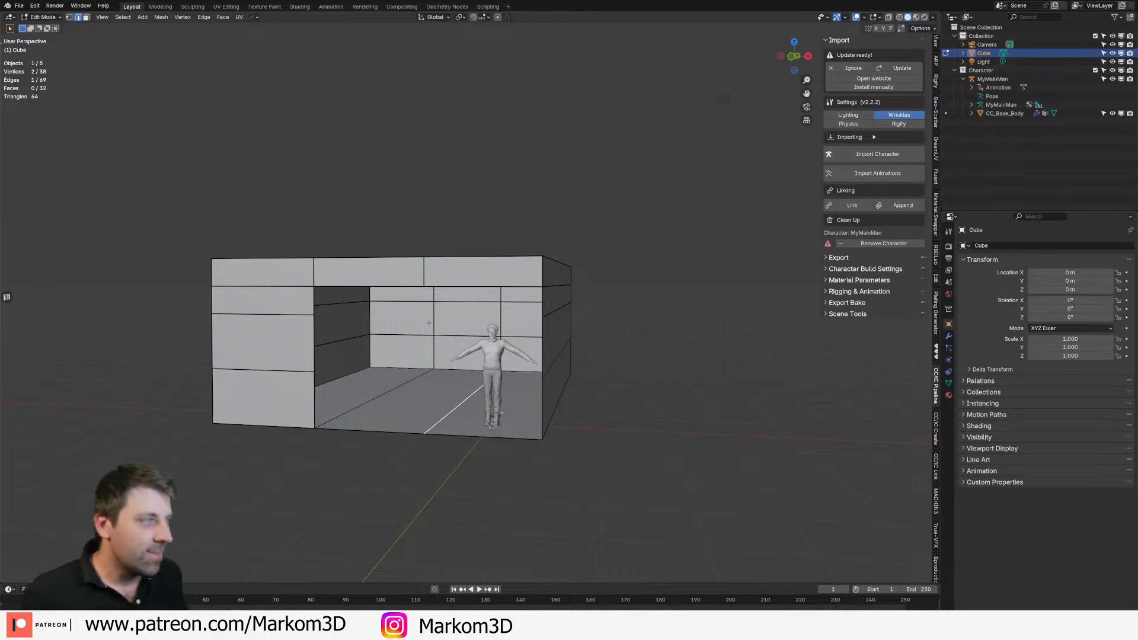
middle_click_drag(453, 339, 515, 405)
scroll(514, 405, "up", 4)
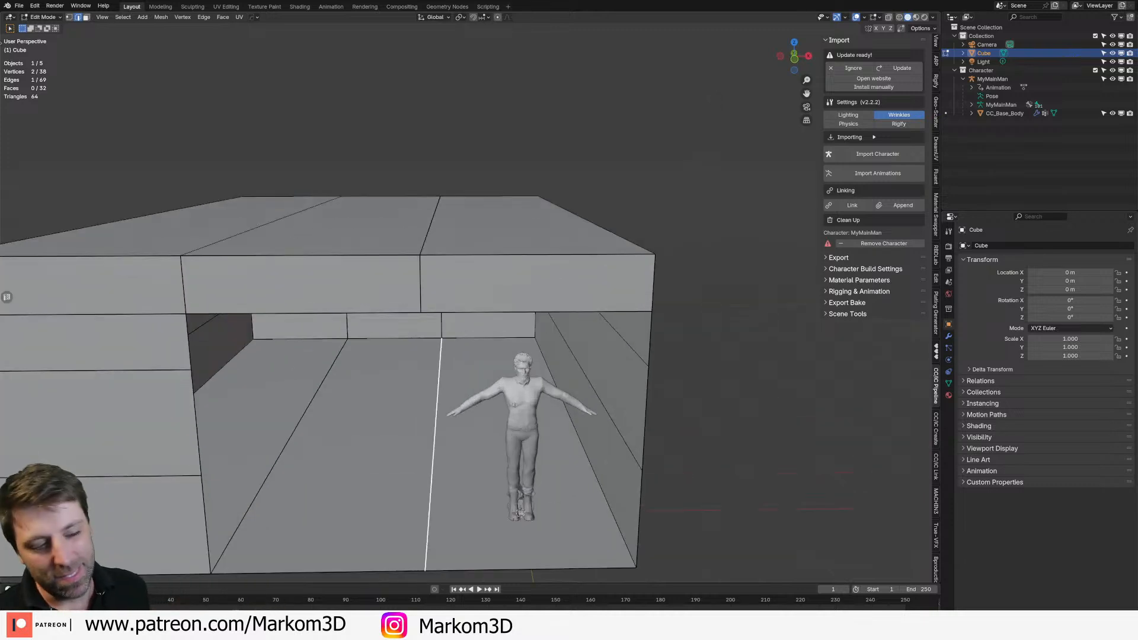
key("Tab")
scroll(510, 415, "down", 2)
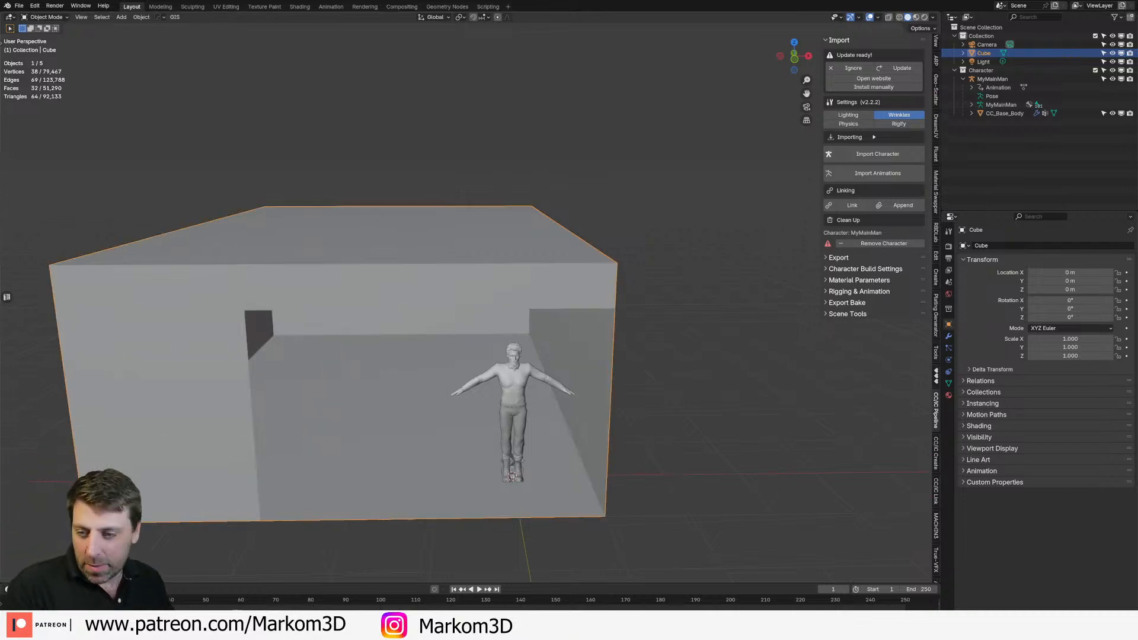
Step: Browse the Markom3DAssets and Library folders on the Main (D:) drive for existing asset files
left_click_drag(0, 71, 514, 68)
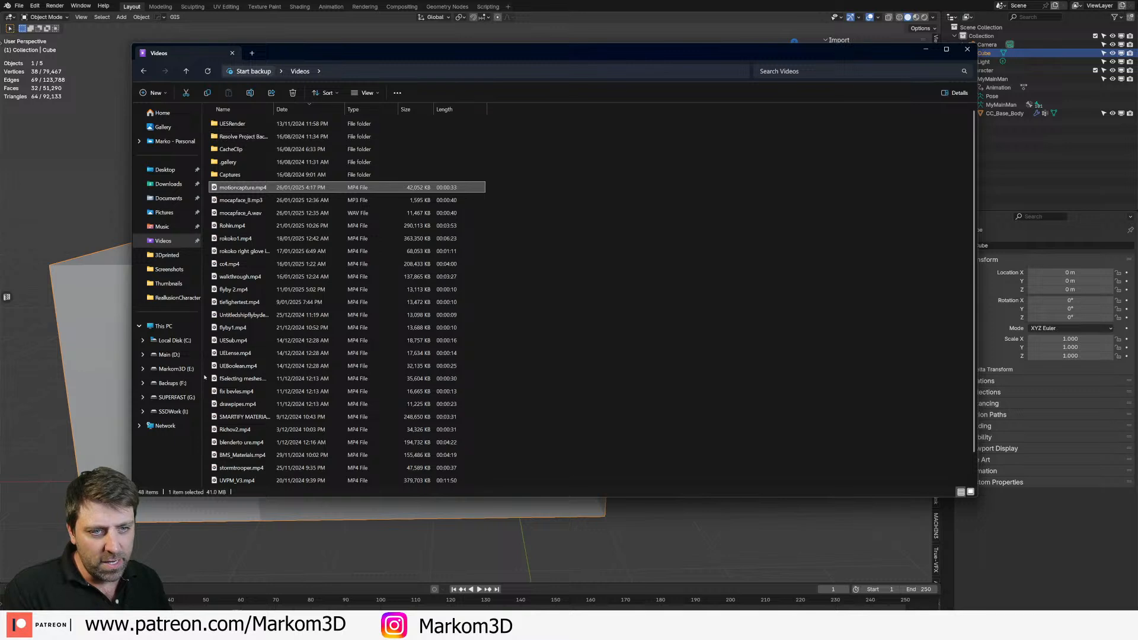
left_click(169, 354)
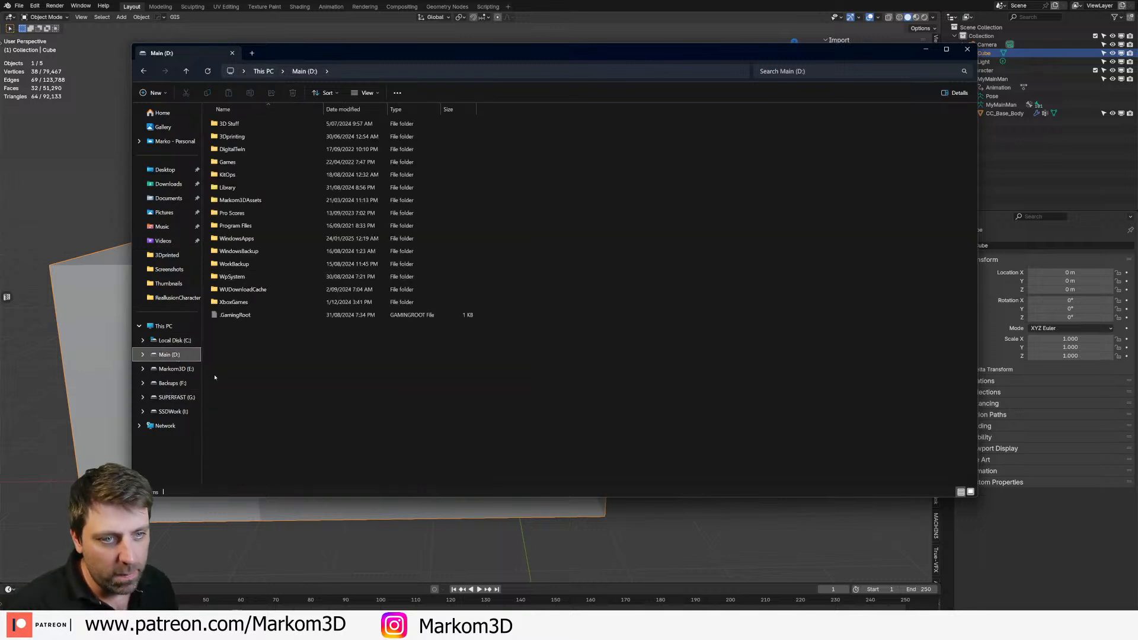
double_click(249, 200)
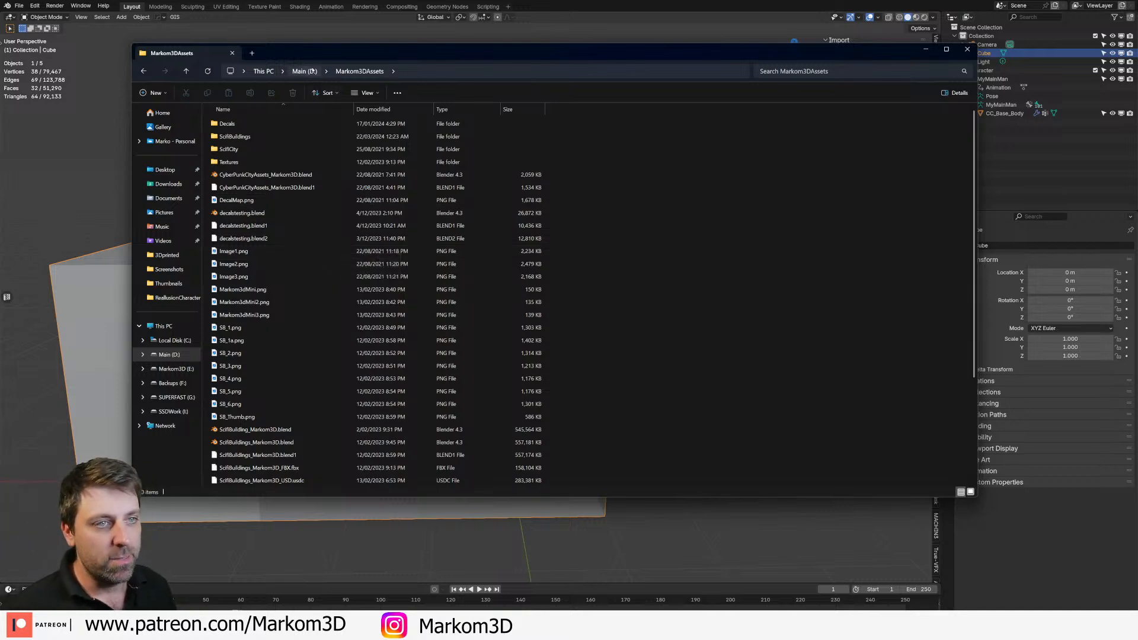
left_click(178, 354)
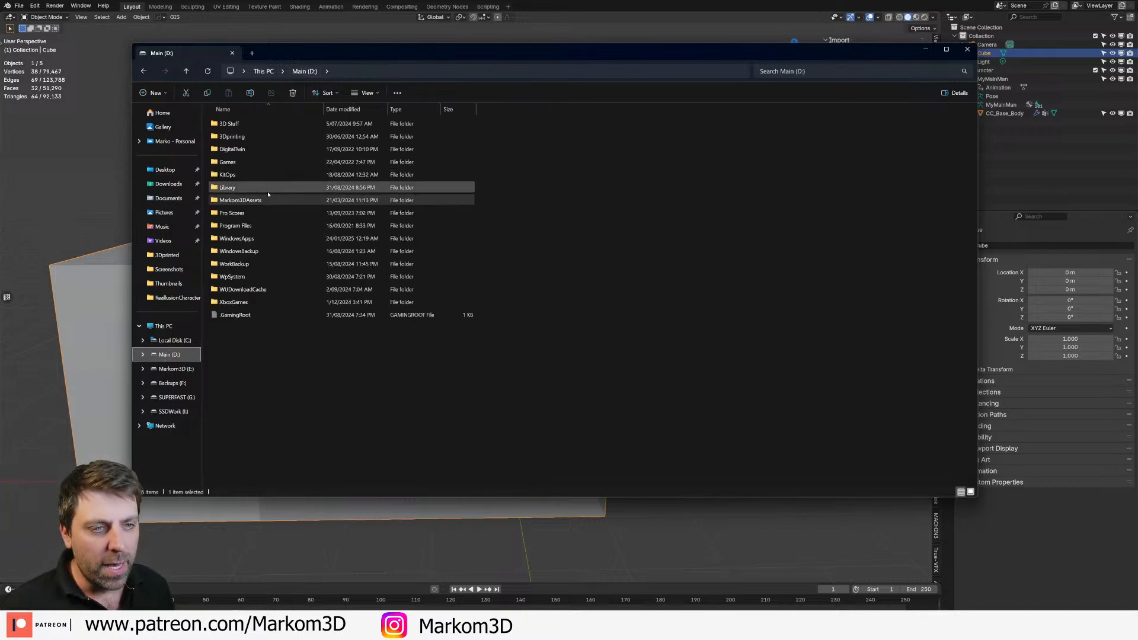
double_click(266, 189)
scroll(264, 356, "down", 2)
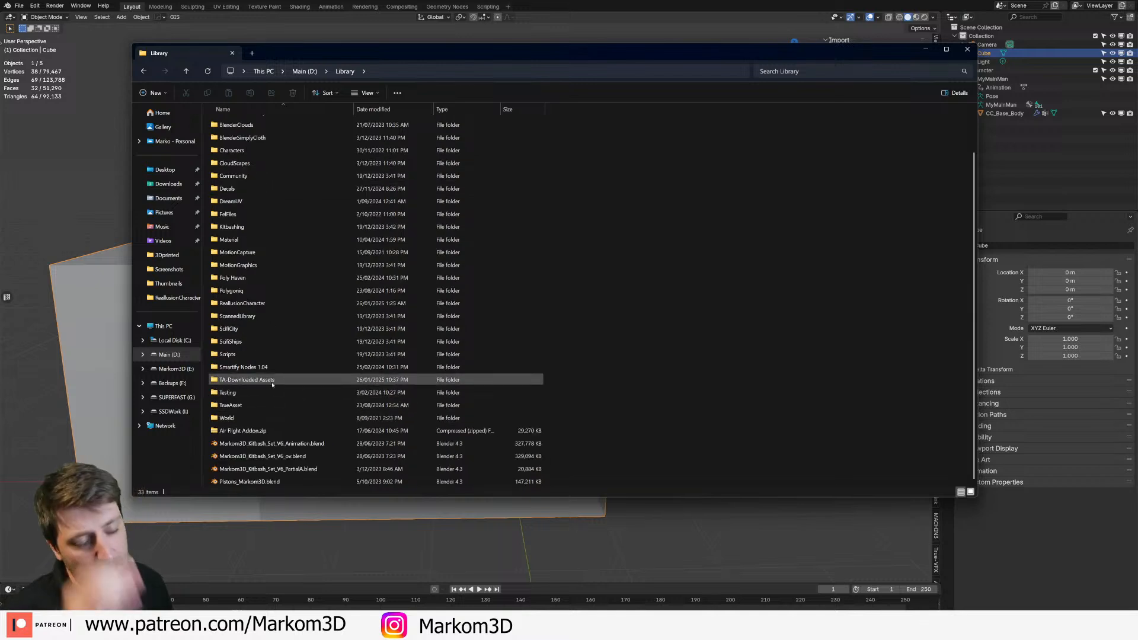
key("alt+Left")
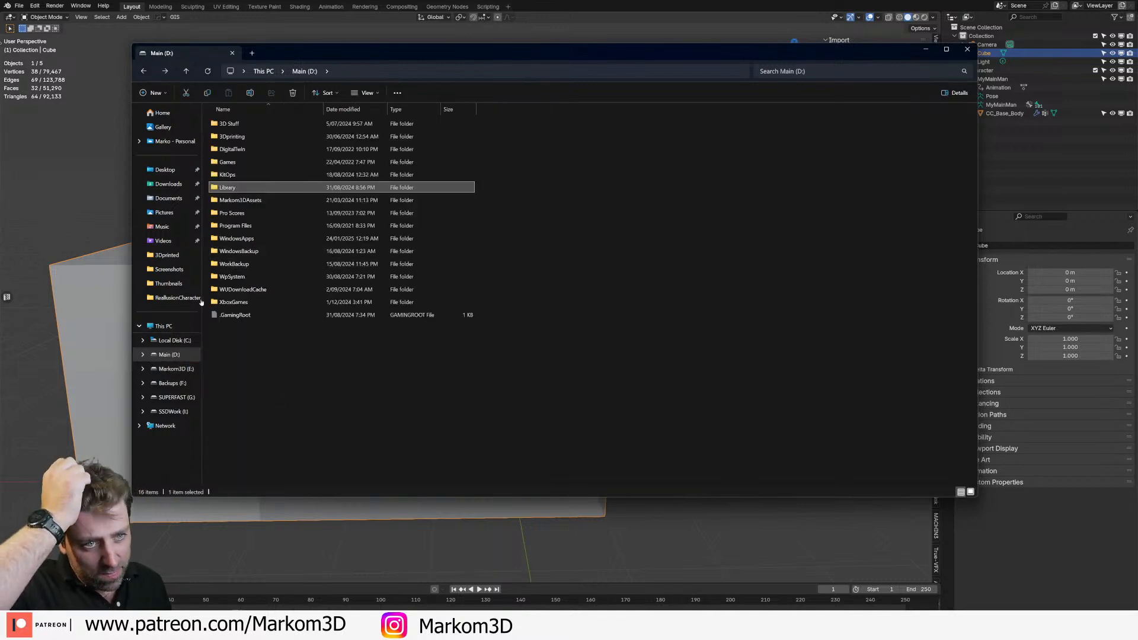
Step: Open 102_ScifiWorkshop.blend from the 102_ScifiWorkshop folder in Markom3D Studios on the E: drive
left_click(178, 369)
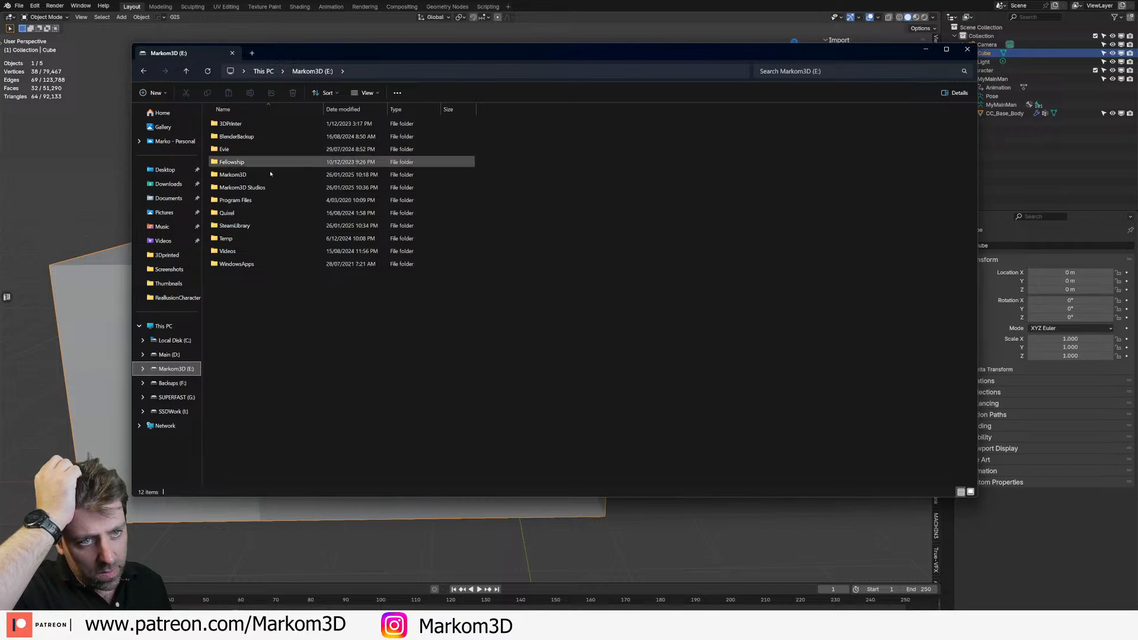
double_click(267, 187)
scroll(272, 385, "down", 10)
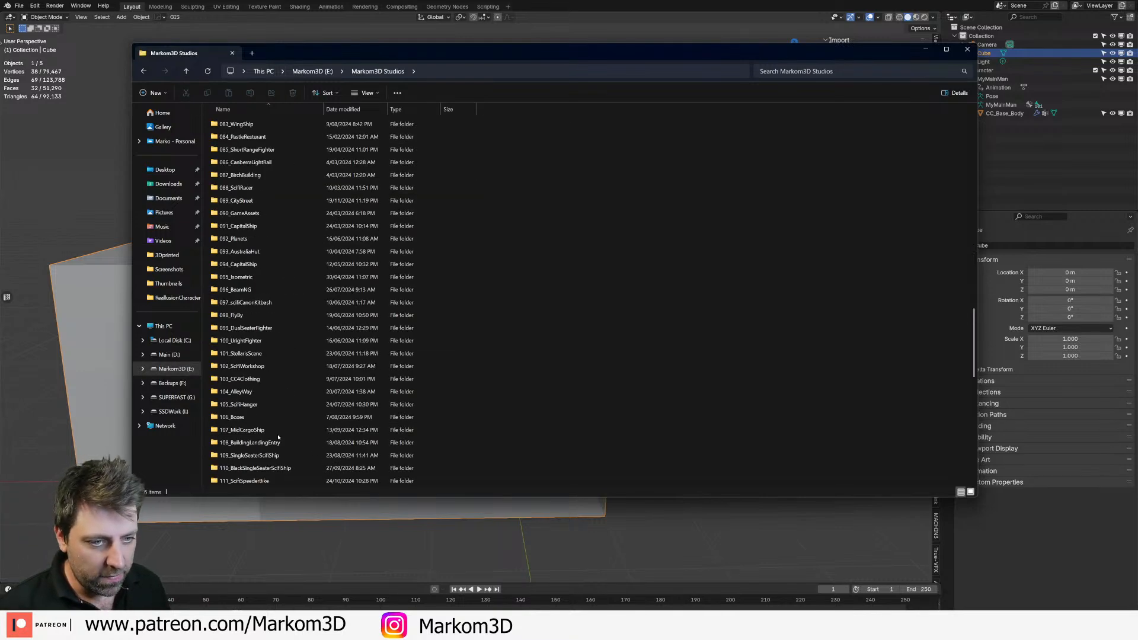
double_click(277, 366)
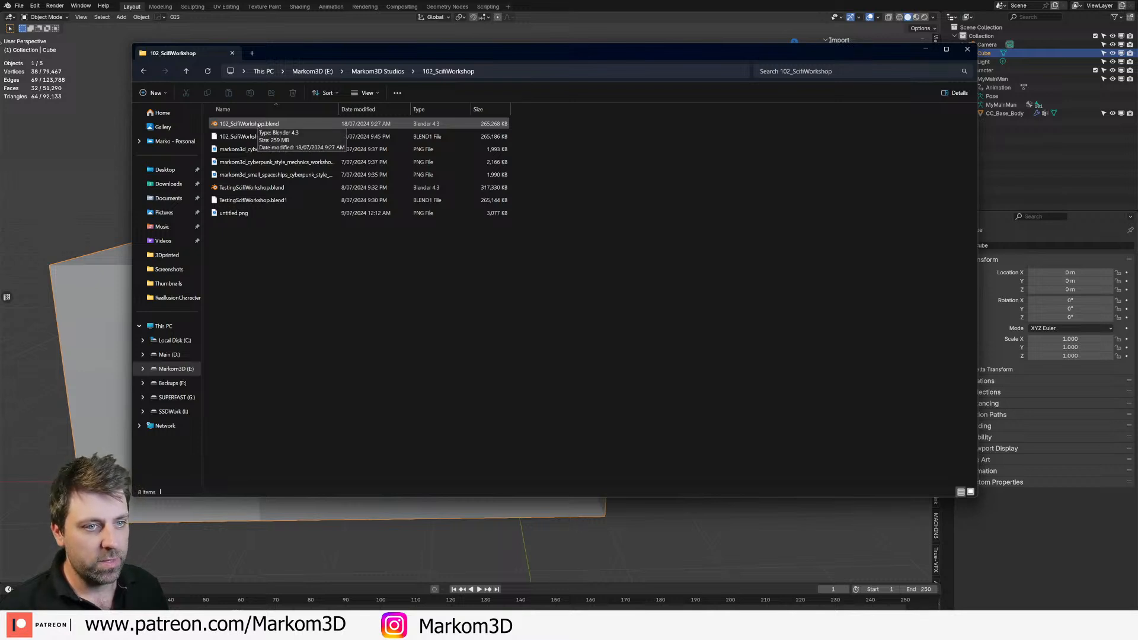
left_click(258, 125)
double_click(258, 124)
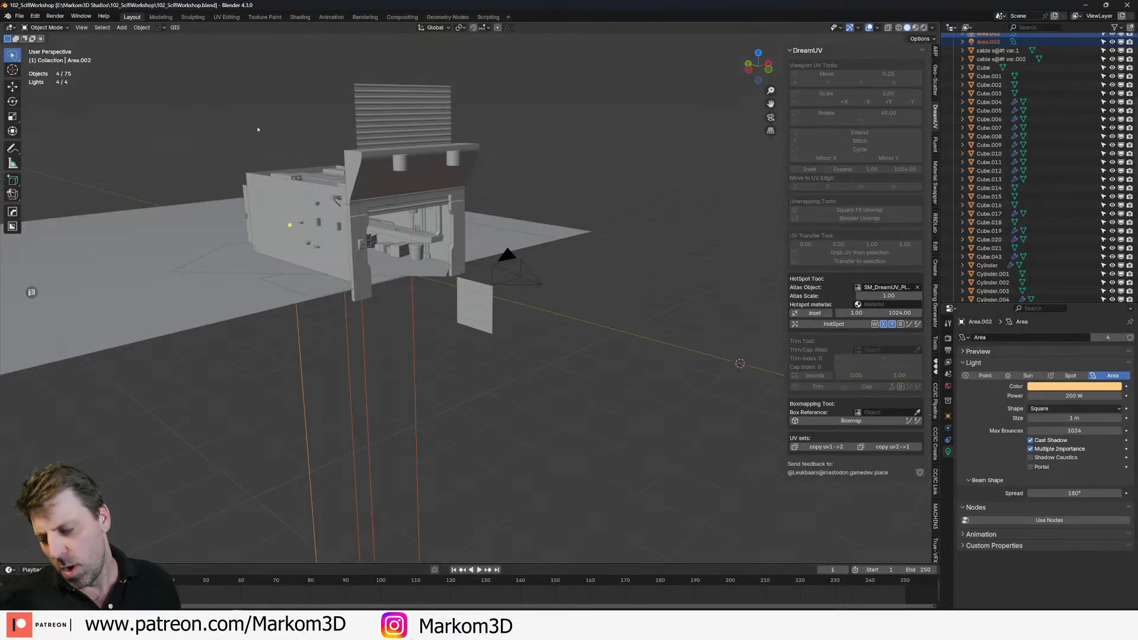
Step: Copy Cube.012 and Plane.004 from inside the sci-fi workshop and paste them into the room scene
middle_click_drag(258, 129, 449, 214)
scroll(475, 158, "up", 5)
scroll(475, 158, "up", 1)
left_click(457, 244)
left_click(457, 245)
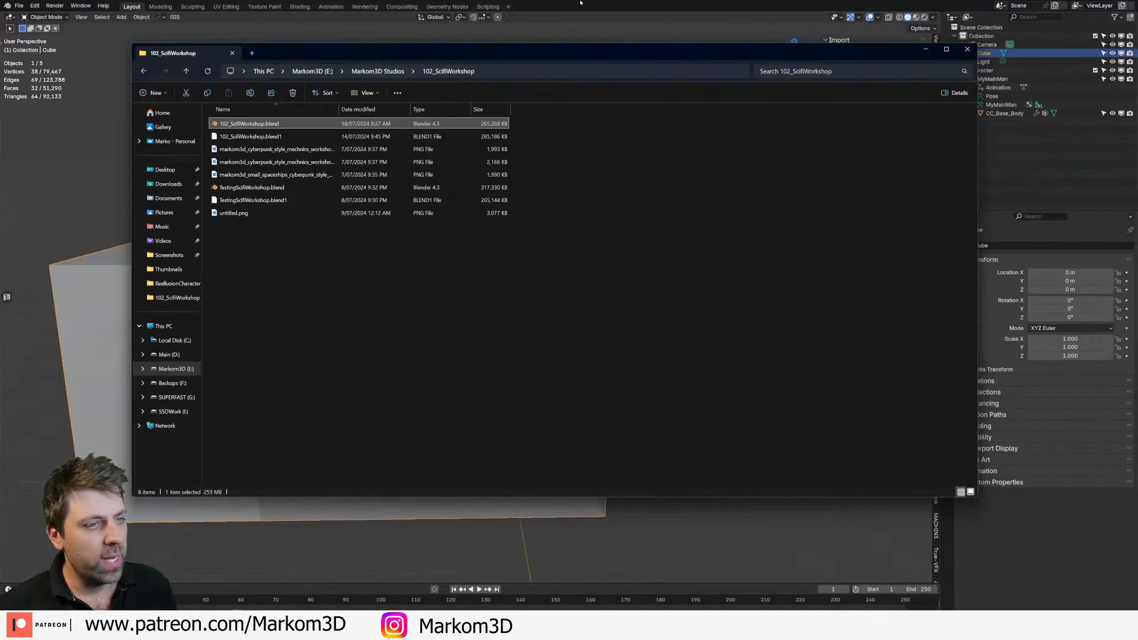
left_click(585, 2)
key("ctrl+v")
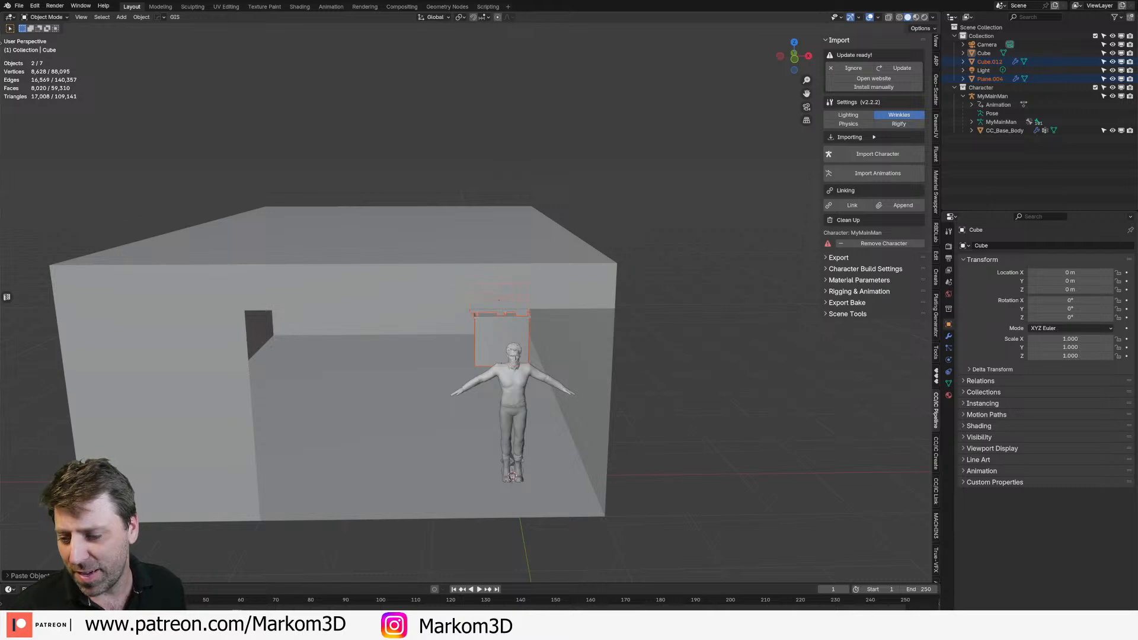
Step: Return to the Markom3D Studios folder and open 075_RemoteWorkshop.blend from the 075_RemoteWorkshop folder
key("alt+Tab")
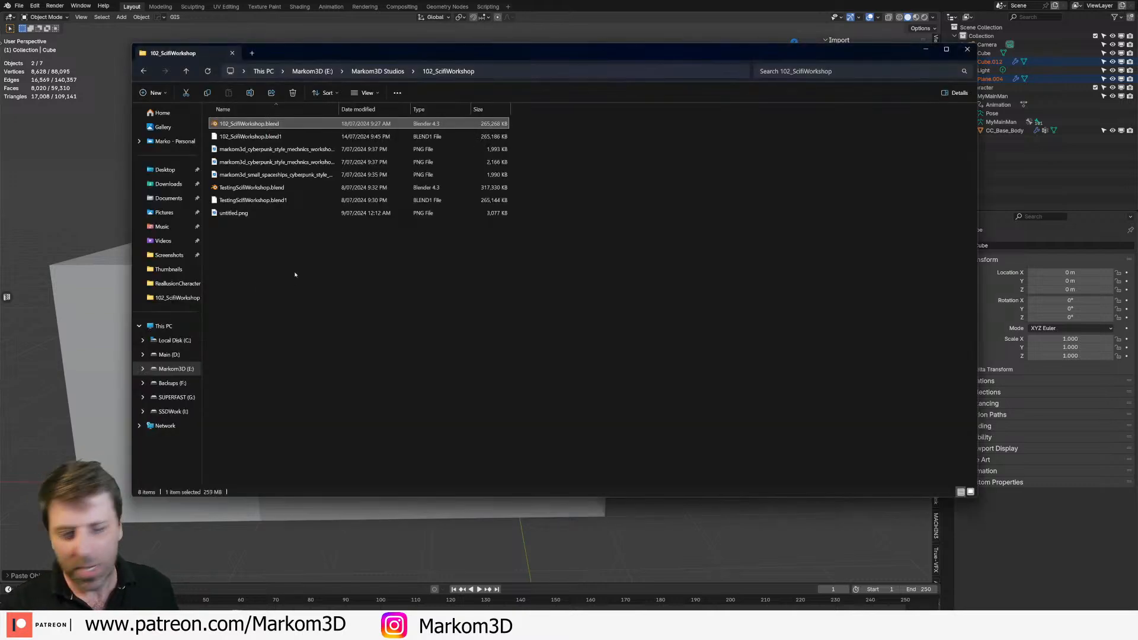
key("BackSpace")
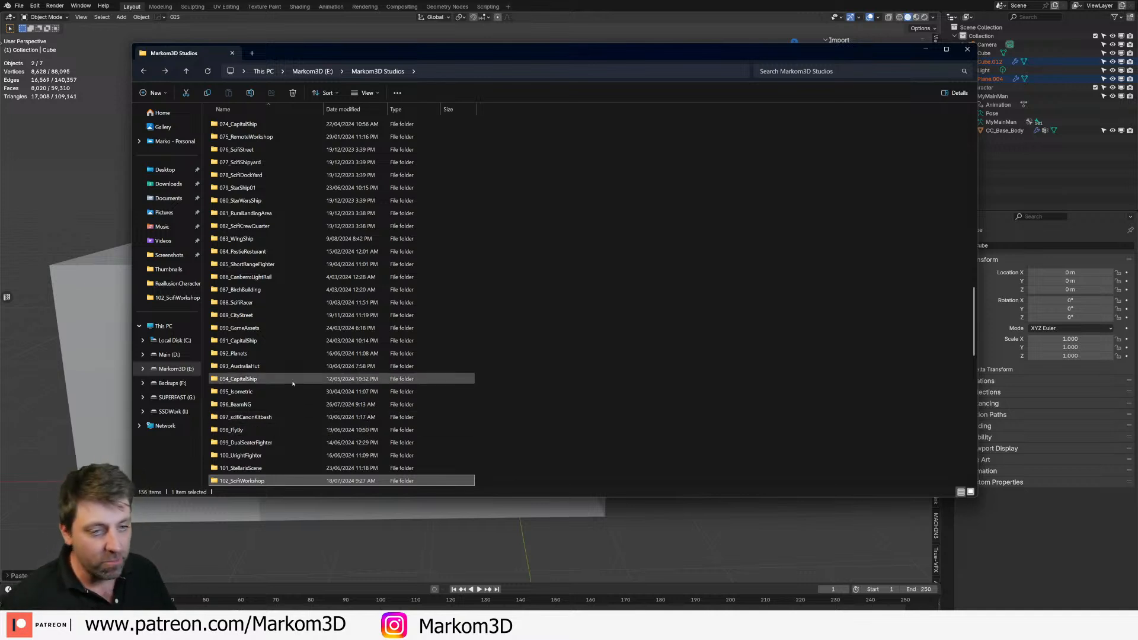
mouse_move(293, 384)
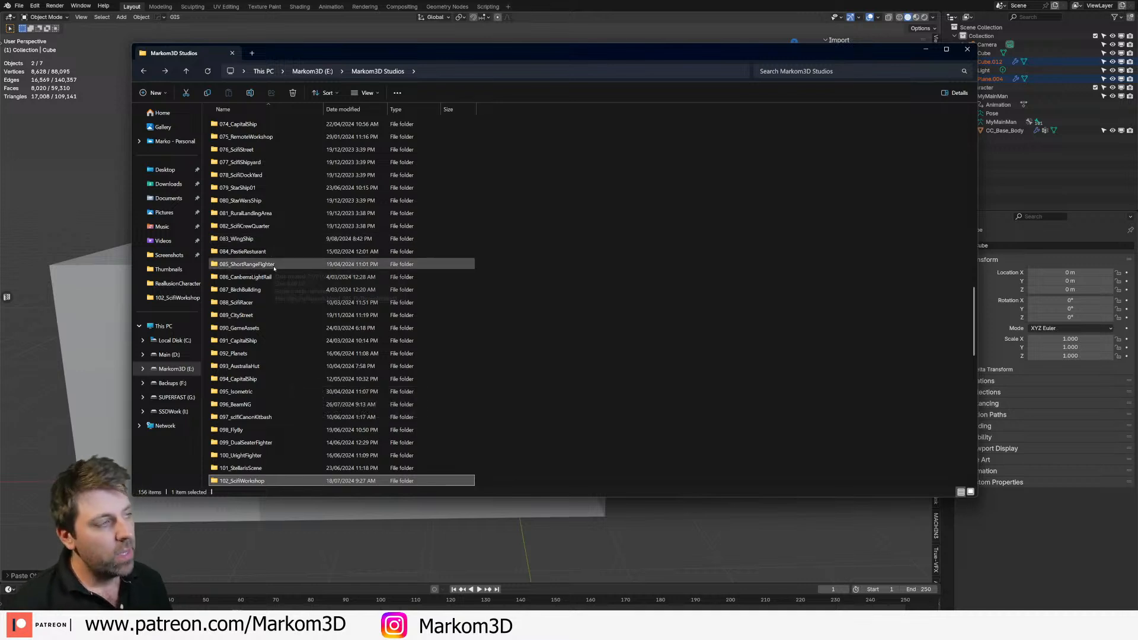
mouse_move(274, 269)
scroll(274, 279, "up", 1)
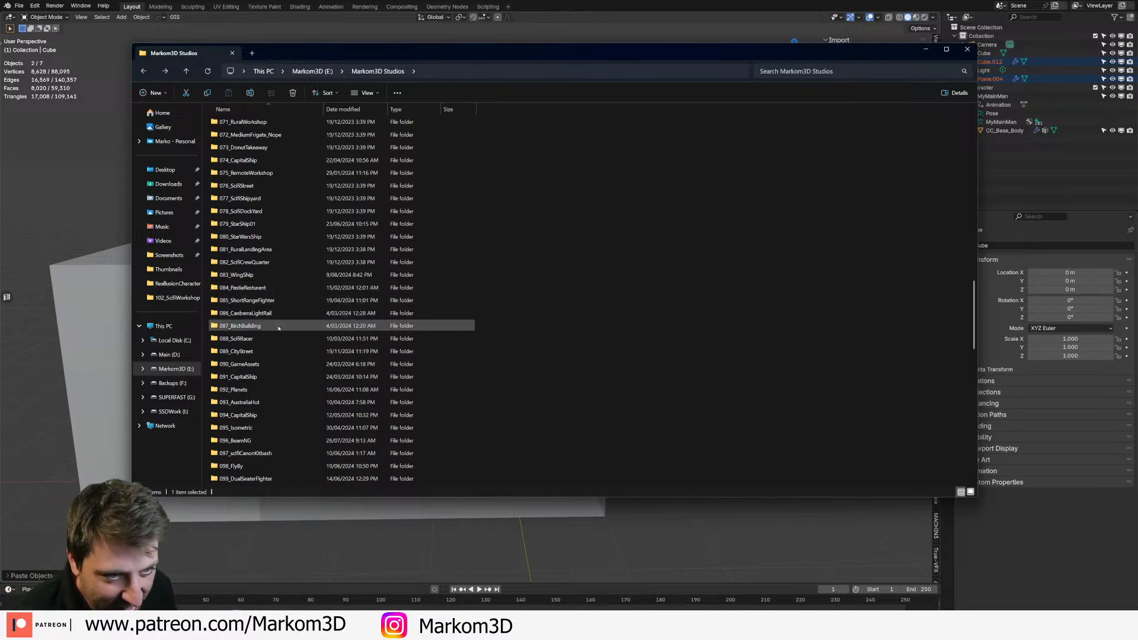
scroll(278, 327, "up", 1)
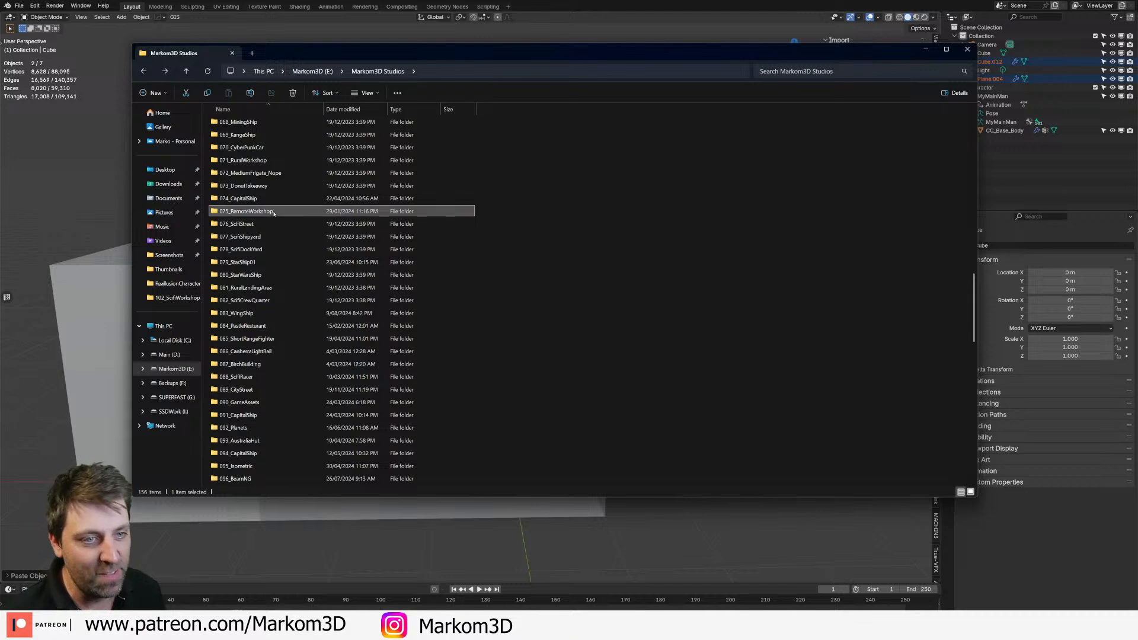
double_click(278, 211)
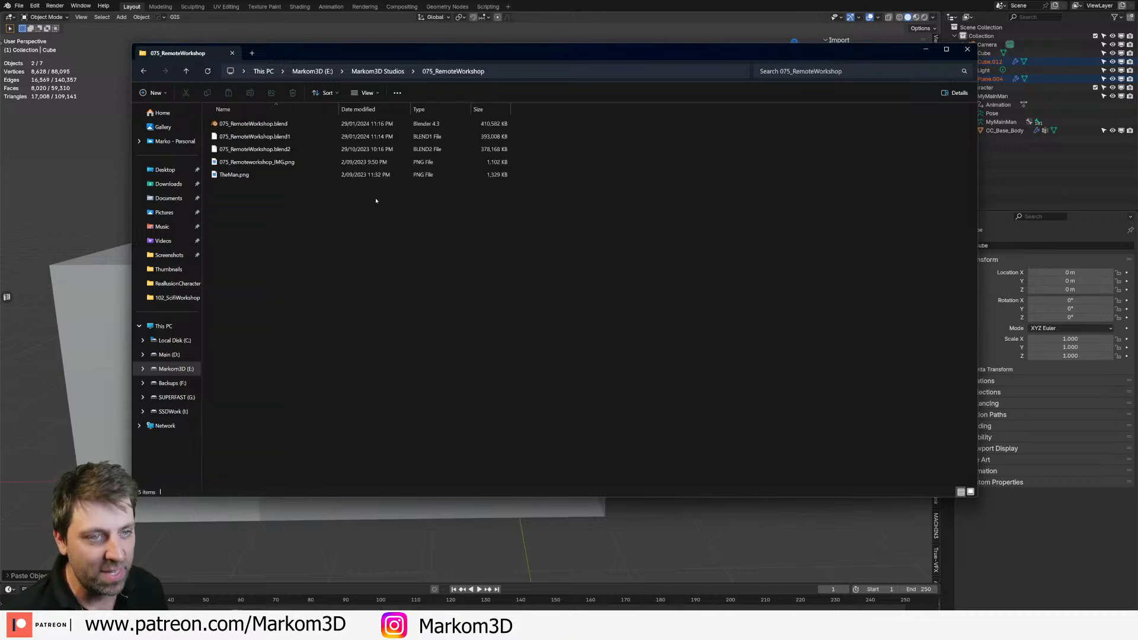
double_click(266, 126)
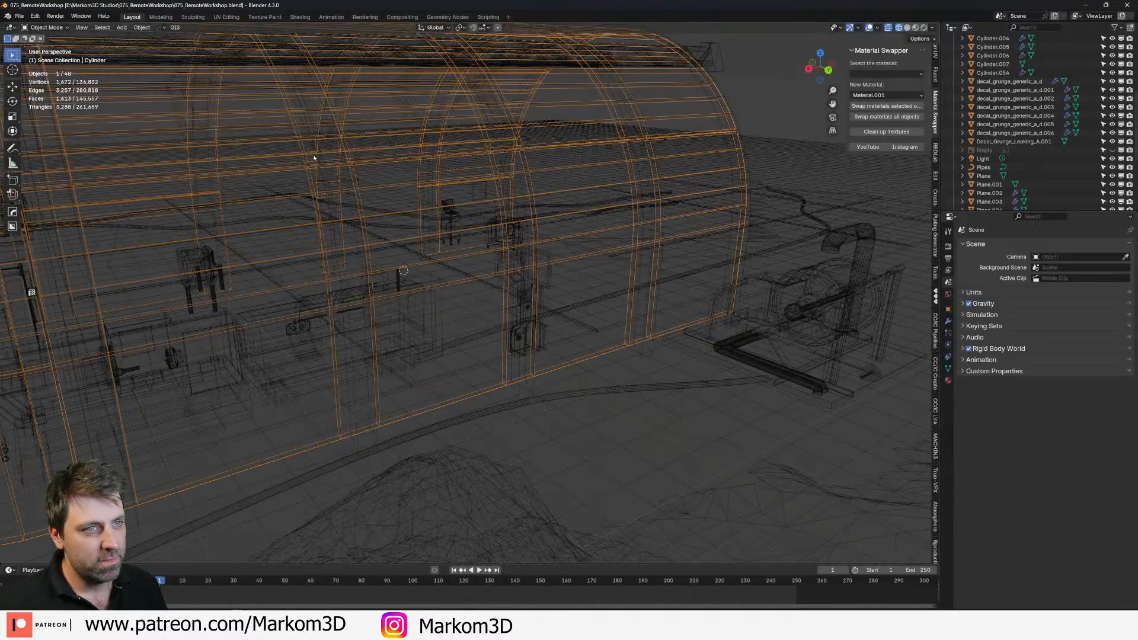
Step: Look into the arched workshop from its open end and switch the viewport to solid shading
mouse_move(314, 158)
middle_mouse_down()
mouse_move(425, 304)
mouse_move(541, 290)
mouse_move(518, 276)
middle_mouse_up()
key("z")
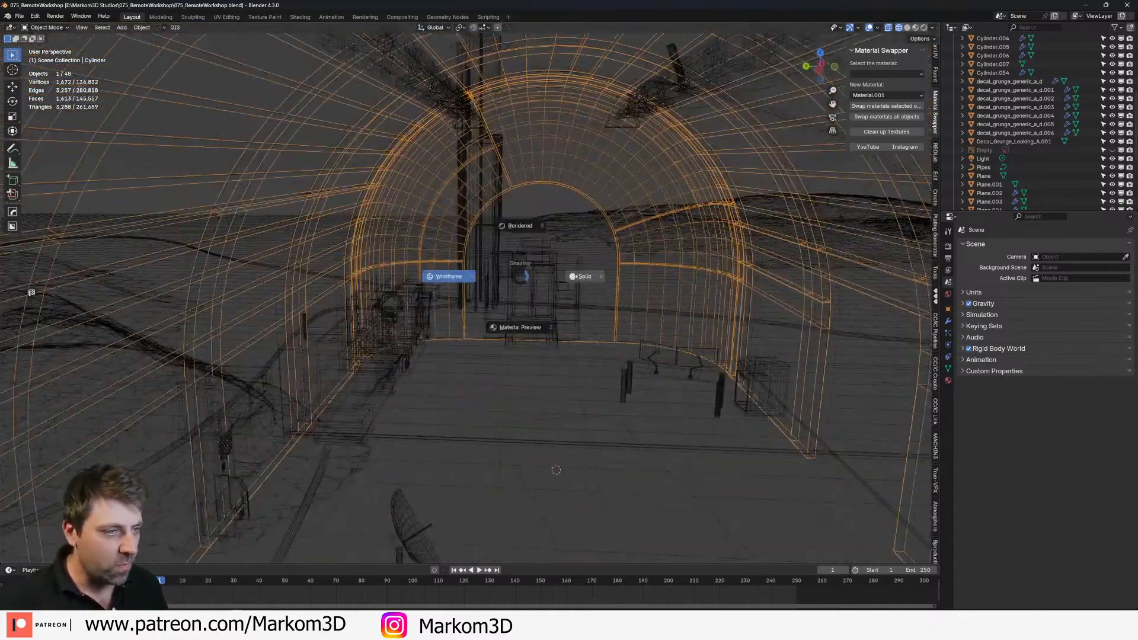
left_click(578, 277)
scroll(465, 340, "down", 2)
Step: Select the two machines along the wall, the large cabinet at the far end and the monitor stand
left_click(372, 356)
left_click(409, 307, "shift")
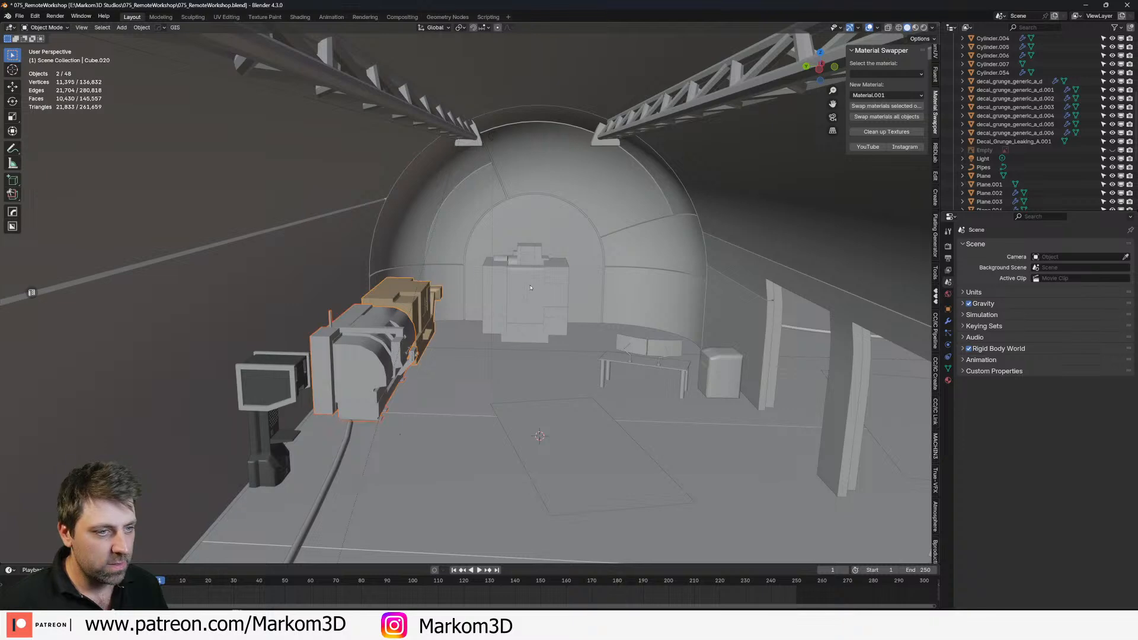
left_click(521, 308, "shift")
scroll(515, 372, "down", 2)
scroll(515, 372, "down", 3)
scroll(451, 347, "up", 3)
middle_click_drag(515, 372, 492, 274)
left_click(298, 370, "shift")
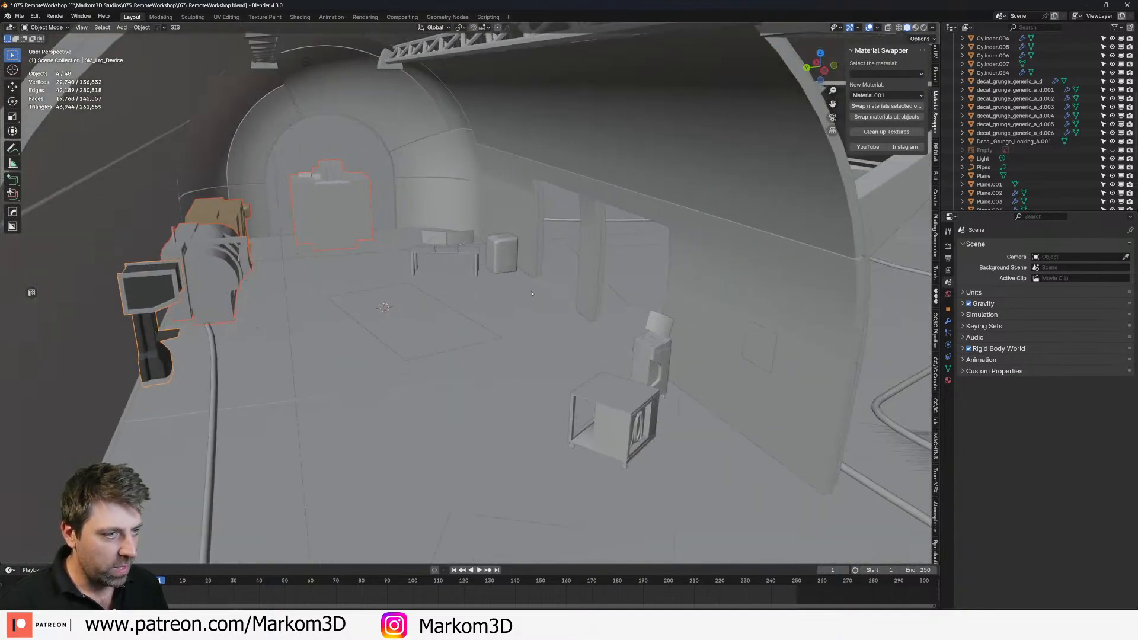
Step: Extend the selection with the console, open-frame crate, rounded box, desk parts and the large horizontal tank outside
left_click(653, 364, "shift")
left_click(623, 421, "shift")
left_click(503, 254, "shift")
left_click(461, 239, "shift")
left_click(435, 254, "shift")
left_click(420, 256, "shift")
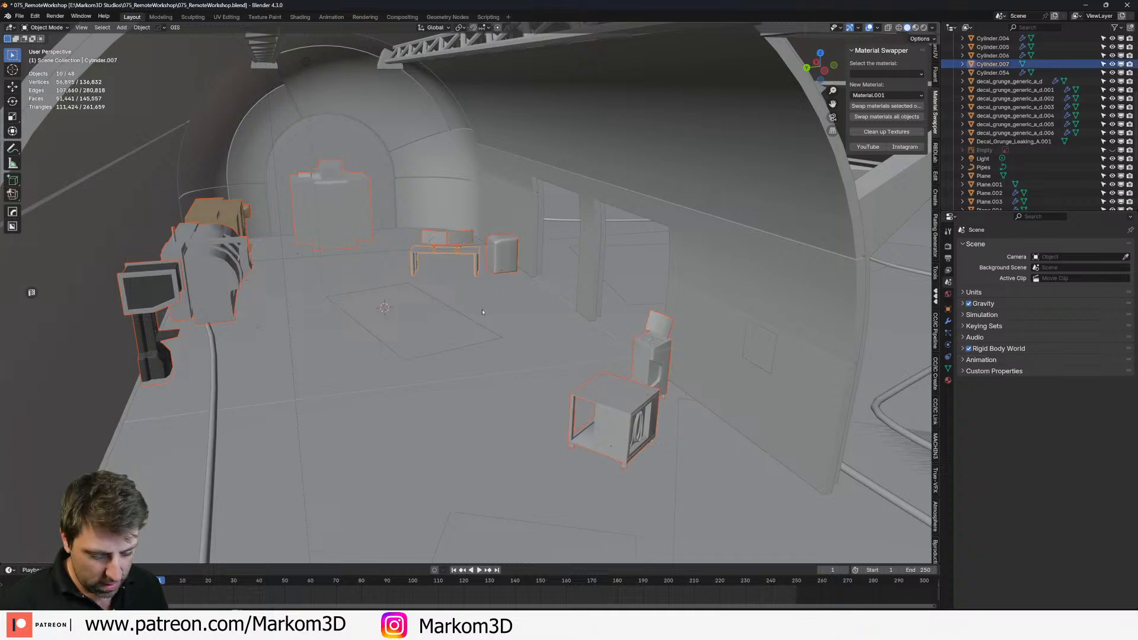
scroll(483, 312, "down", 9)
scroll(455, 356, "up", 3)
middle_click_drag(453, 360, 602, 322)
left_click(712, 291, "shift")
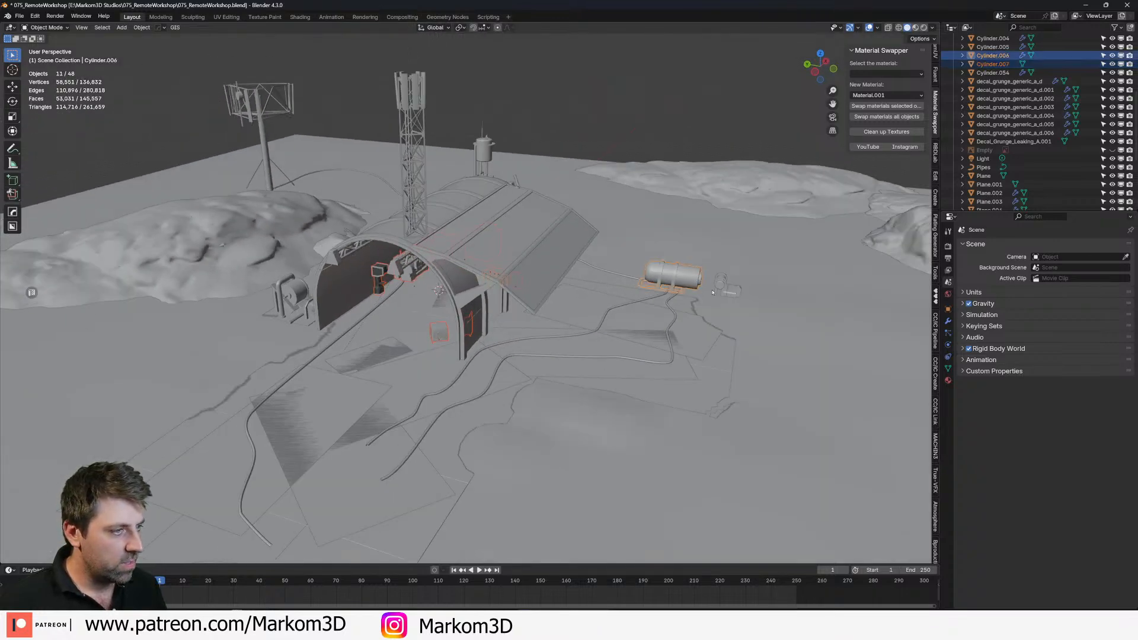
Step: Select only the drum machine beside the workshop and the tall lattice tower behind it
left_click(302, 306)
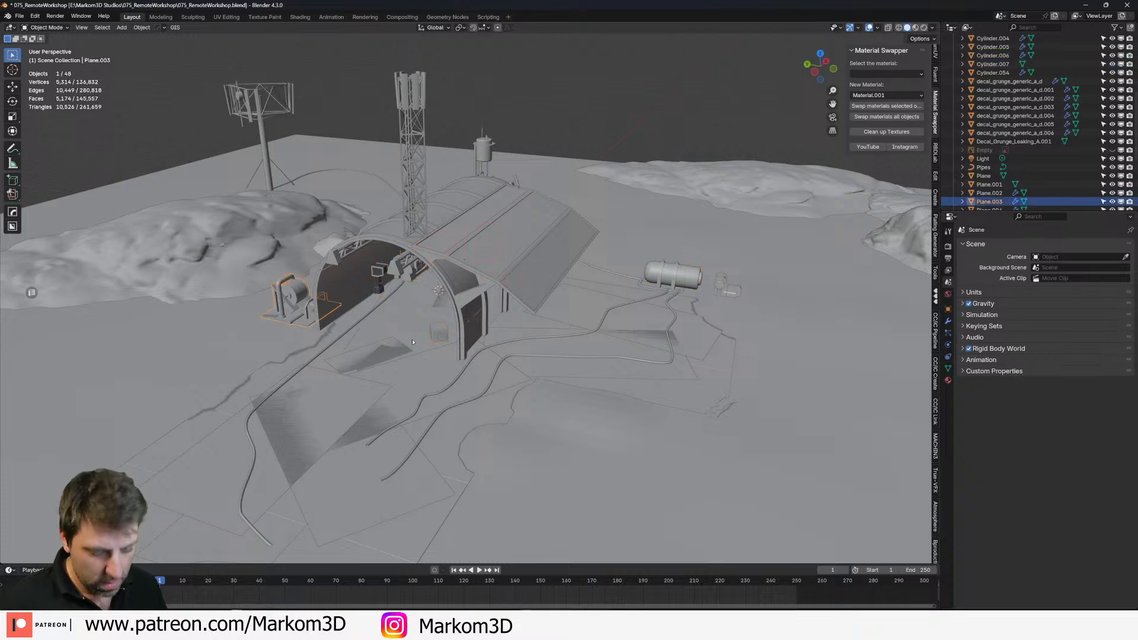
left_click(414, 108, "shift")
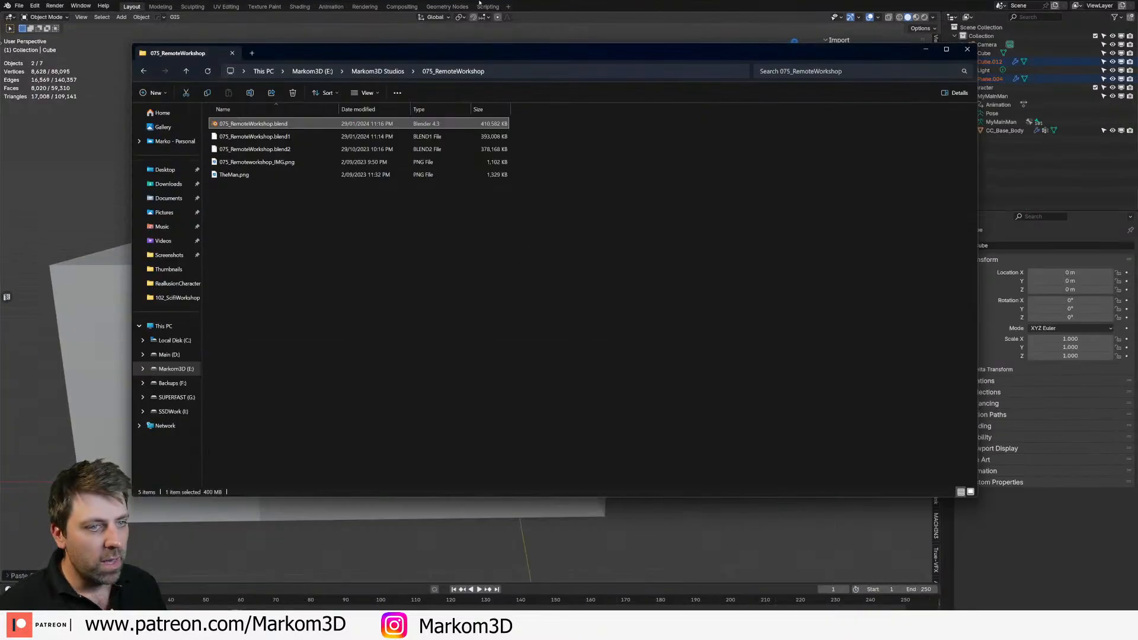
Step: Try pasting the drum machine and lattice tower into the room scene, check their scale, and undo the paste
left_click(479, 3)
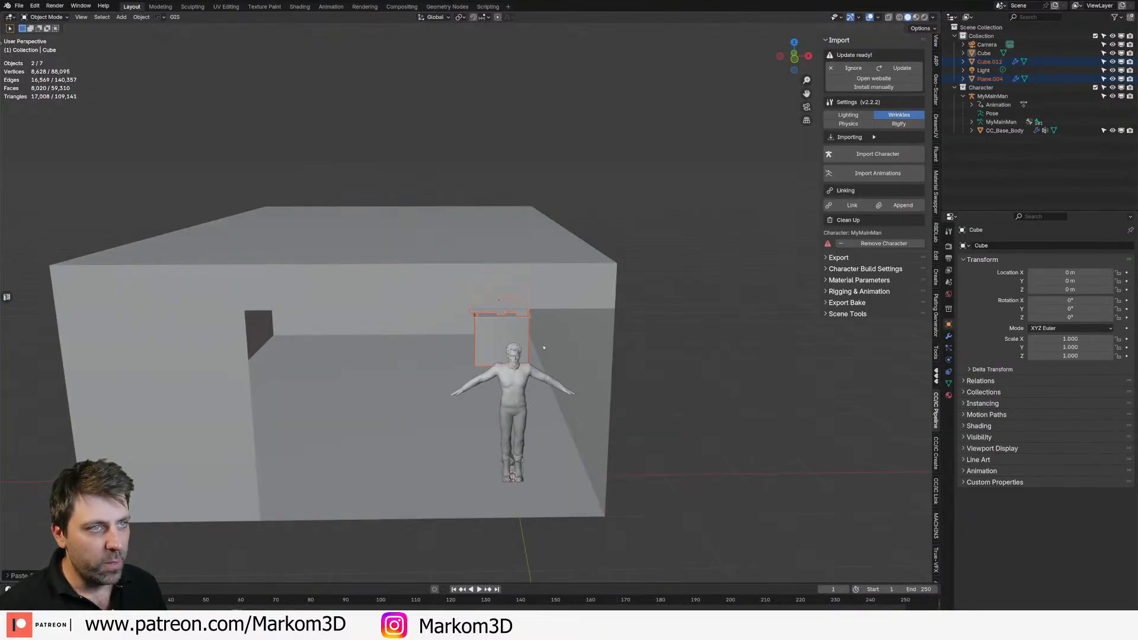
key("ctrl+v")
scroll(646, 365, "down", 6)
middle_click_drag(652, 368, 625, 392)
scroll(626, 392, "down", 5)
key("s")
right_click(652, 358)
middle_click_drag(524, 347, 544, 349)
scroll(544, 348, "down", 5)
key("ctrl+z")
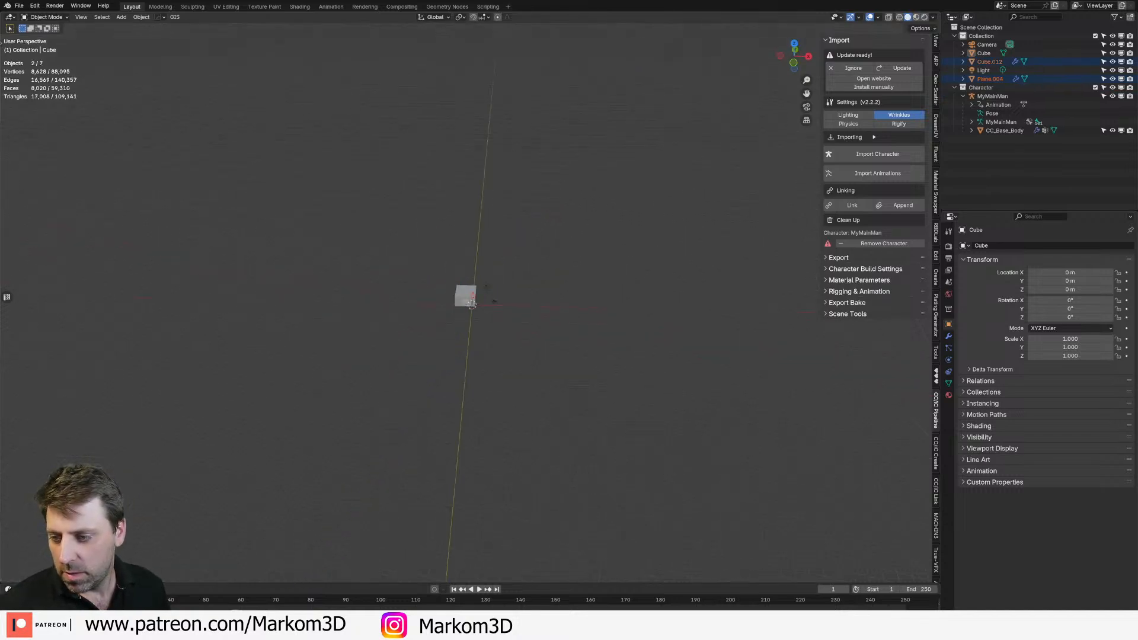
Step: Return to the 075_RemoteWorkshop scene and add the monitor stand, both wall machines and the large cabinet to the selection
key("alt+Tab")
scroll(332, 249, "up", 5)
middle_click_drag(284, 249, 366, 243)
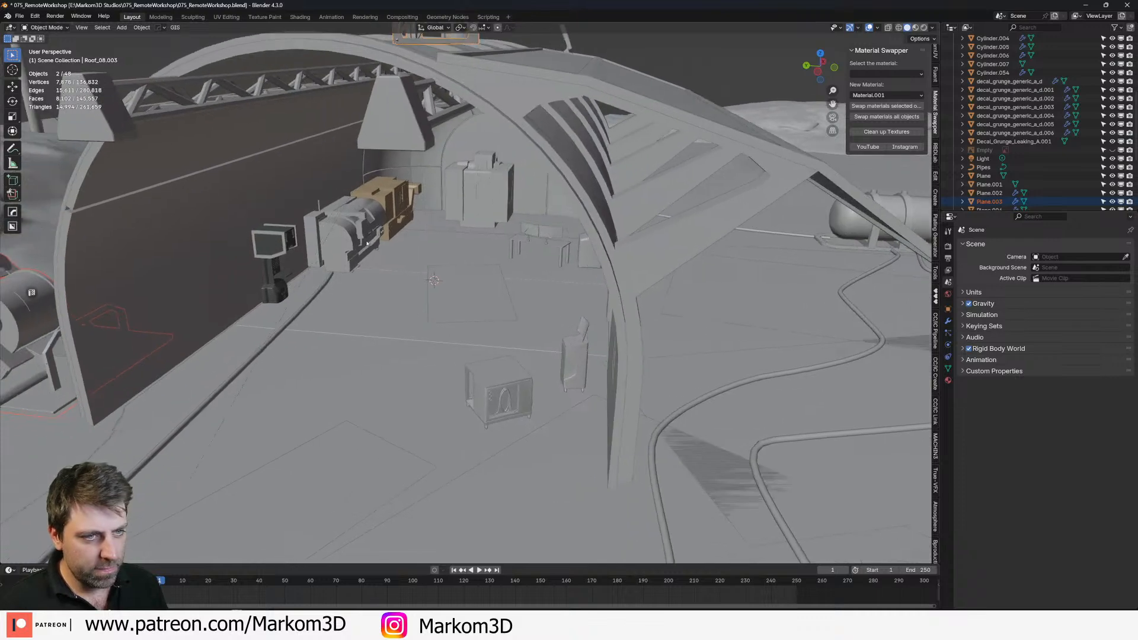
left_click(279, 249, "shift")
left_click(347, 231, "shift")
left_click(391, 202, "shift")
left_click(483, 189, "shift")
Step: Add the desk with its top unit, the rounded box, the console and the open-frame crate to the selection
left_click(537, 230, "shift")
left_click(563, 254, "shift")
left_click(516, 248, "shift")
left_click(590, 261, "shift")
left_click(578, 356, "shift")
left_click(502, 401, "shift")
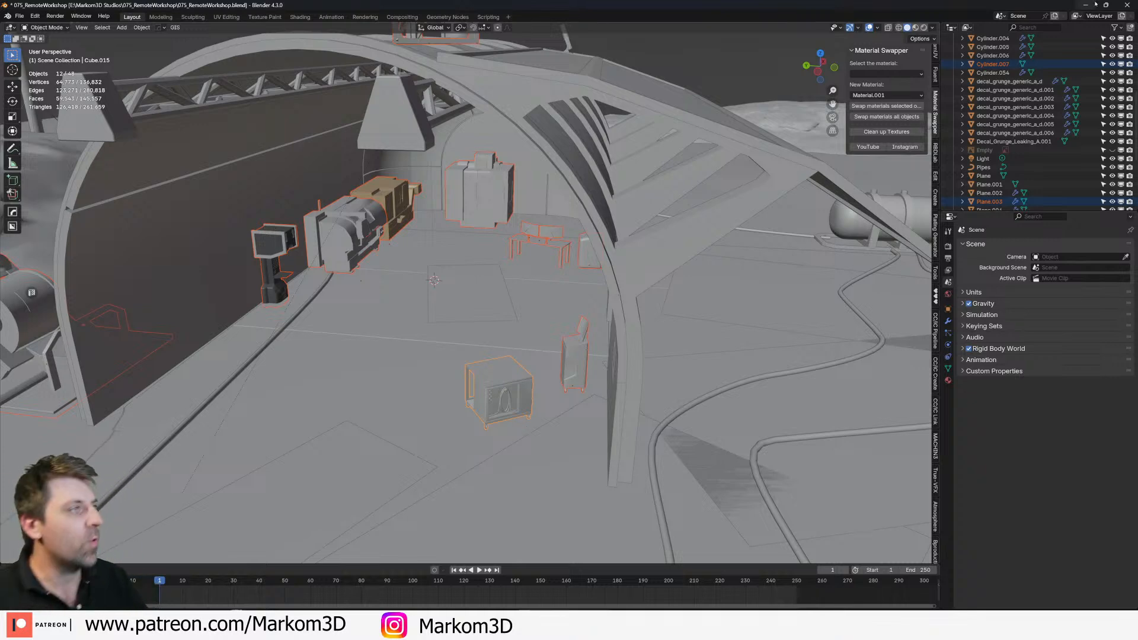
Step: Copy the selected workshop props and paste them into the room scene
key("alt+Tab")
key("ctrl+v")
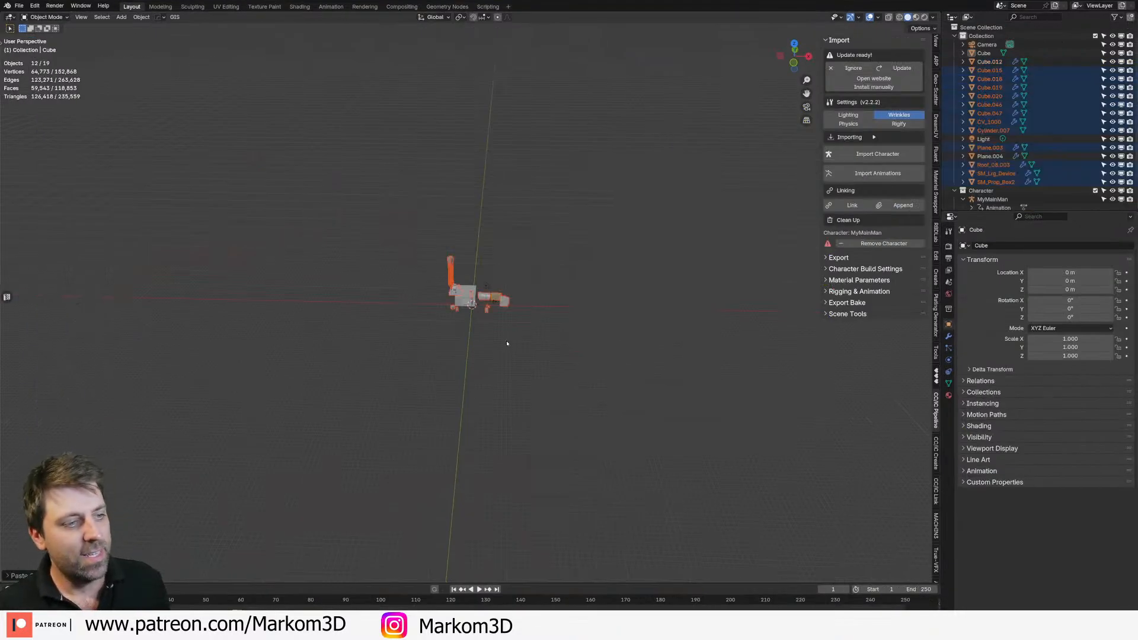
scroll(510, 339, "up", 5)
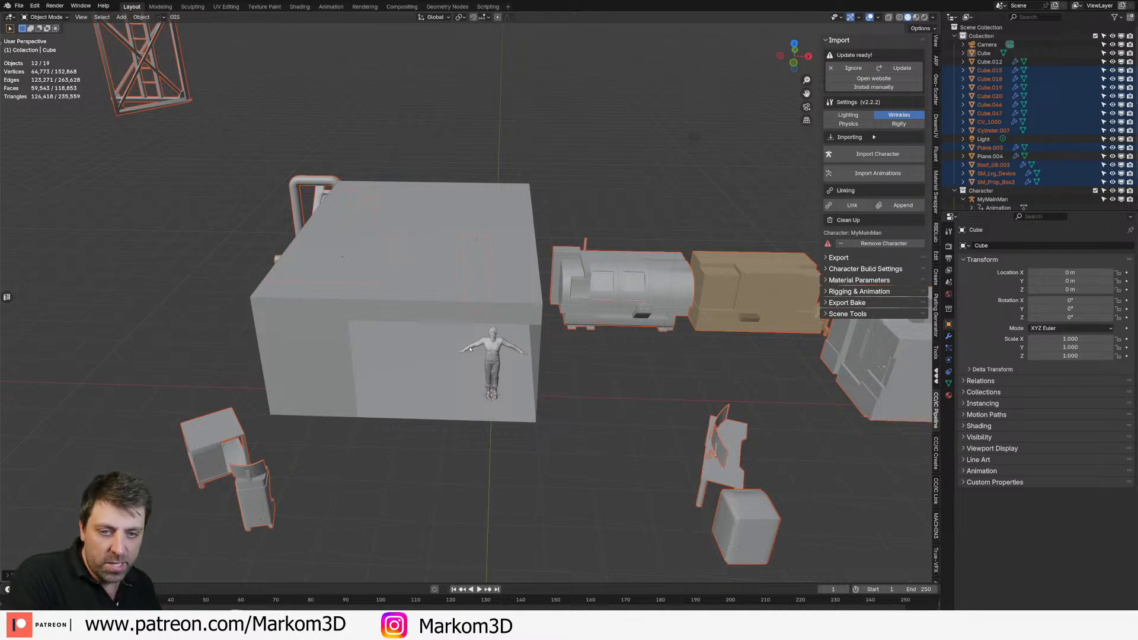
Step: Select SM_Lrg_Device and the neighbouring workbench Cube.012 inside the room behind the character
middle_click_drag(637, 365, 520, 309, "shift")
left_click(624, 349)
scroll(589, 406, "up", 4)
left_click(502, 308)
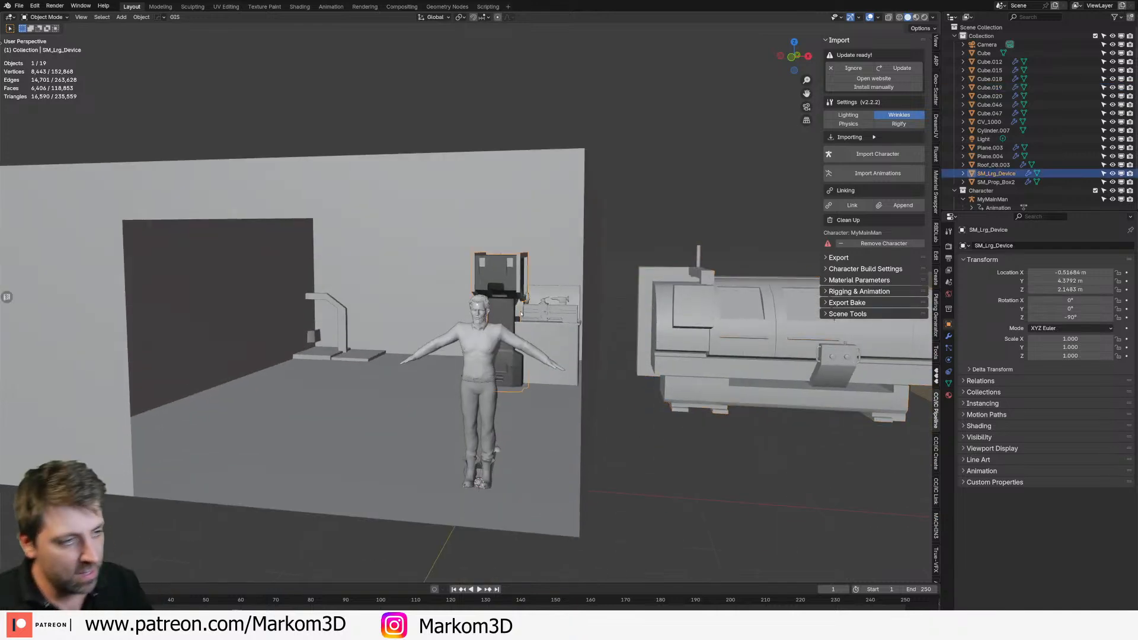
left_click(547, 329, "shift")
Step: Switch to the top view in wireframe shading, framing the room and the pasted props around it
key("KP_7")
key("z")
left_click(485, 325)
scroll(485, 326, "down", 5)
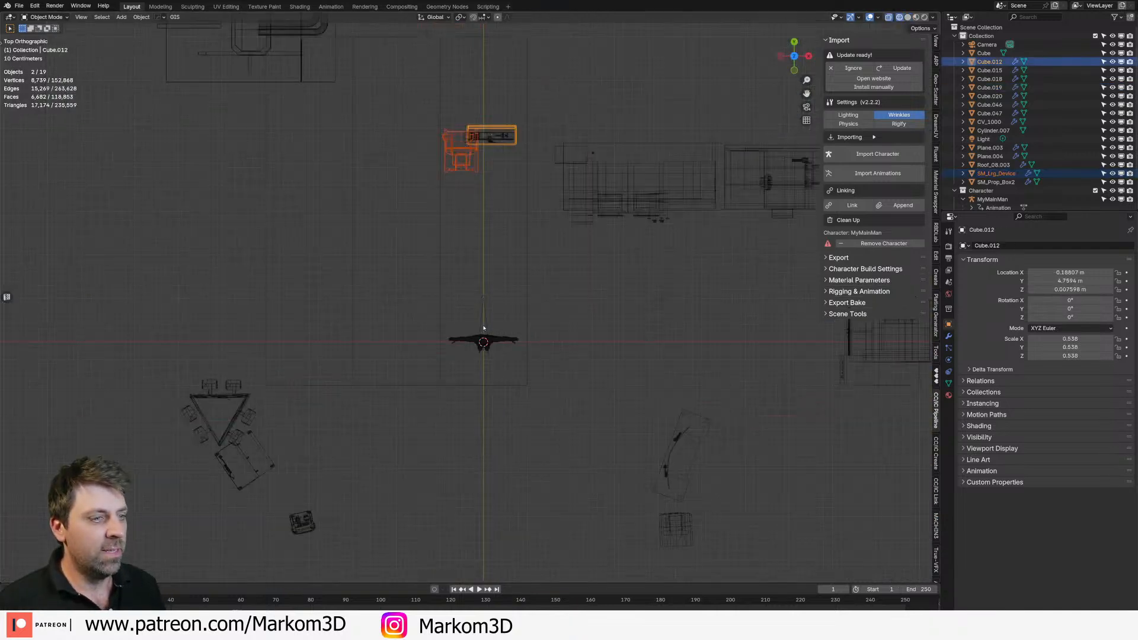
middle_click_drag(521, 262, 511, 342, "shift")
key("h")
key("alt+h")
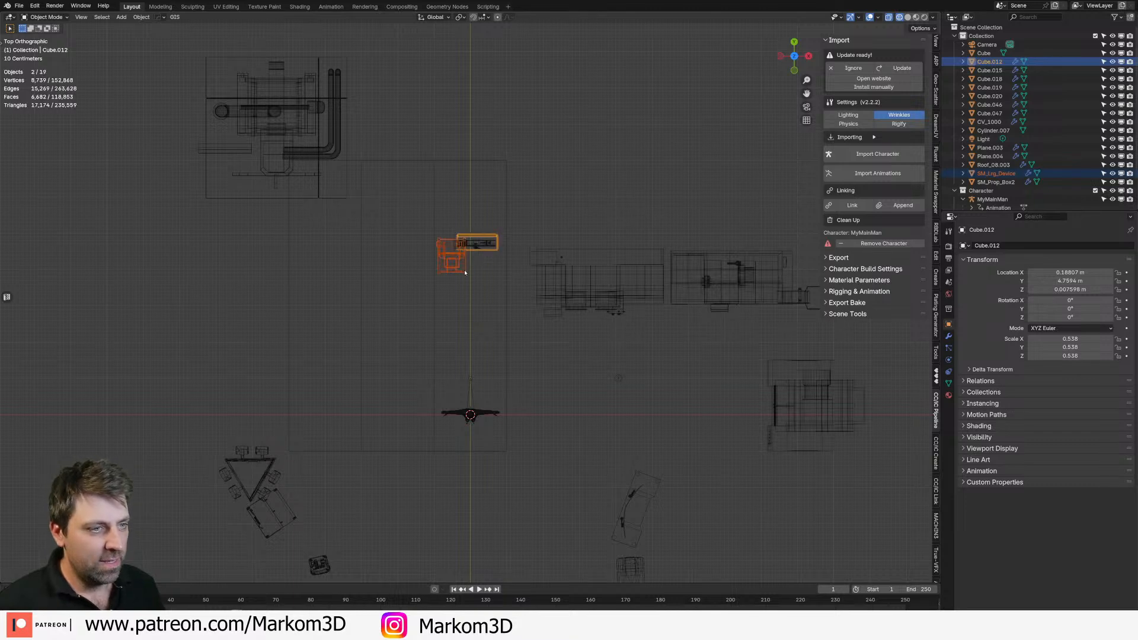
Step: Move the device, workbench and Plane.004 outside the room's back-right corner, and shift the tank machine Plane.003 farther left of the room
left_click(483, 244, "shift")
key("g")
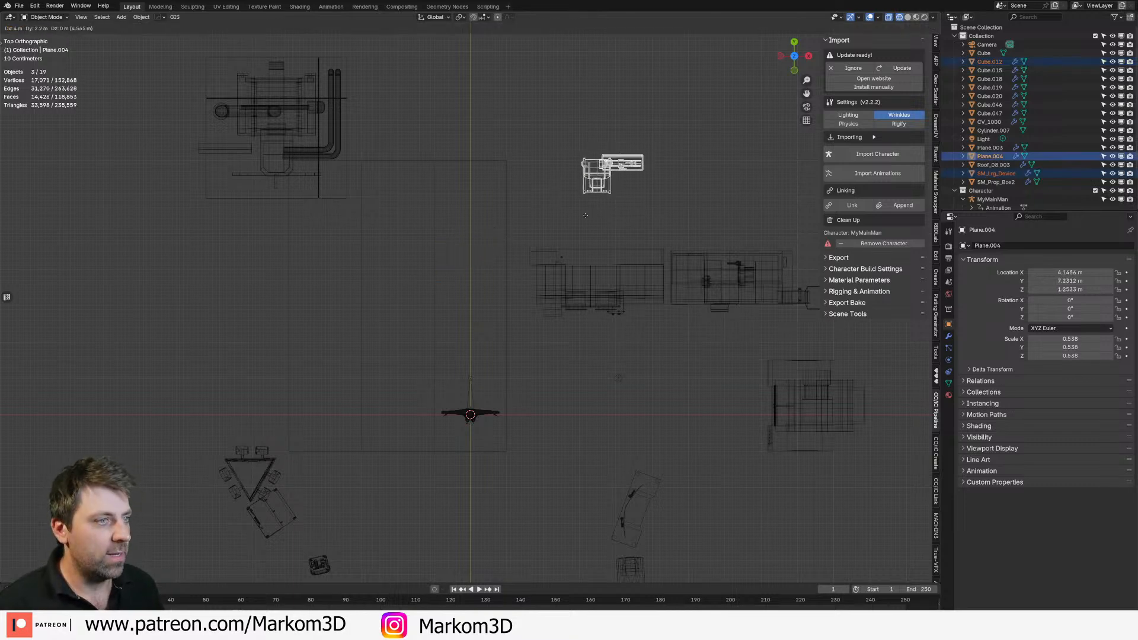
left_click(585, 217)
left_click(281, 146)
key("g")
left_click(131, 223)
Step: Move the large machine Cube.019 inside the room against the back wall
left_click(612, 288)
key("g")
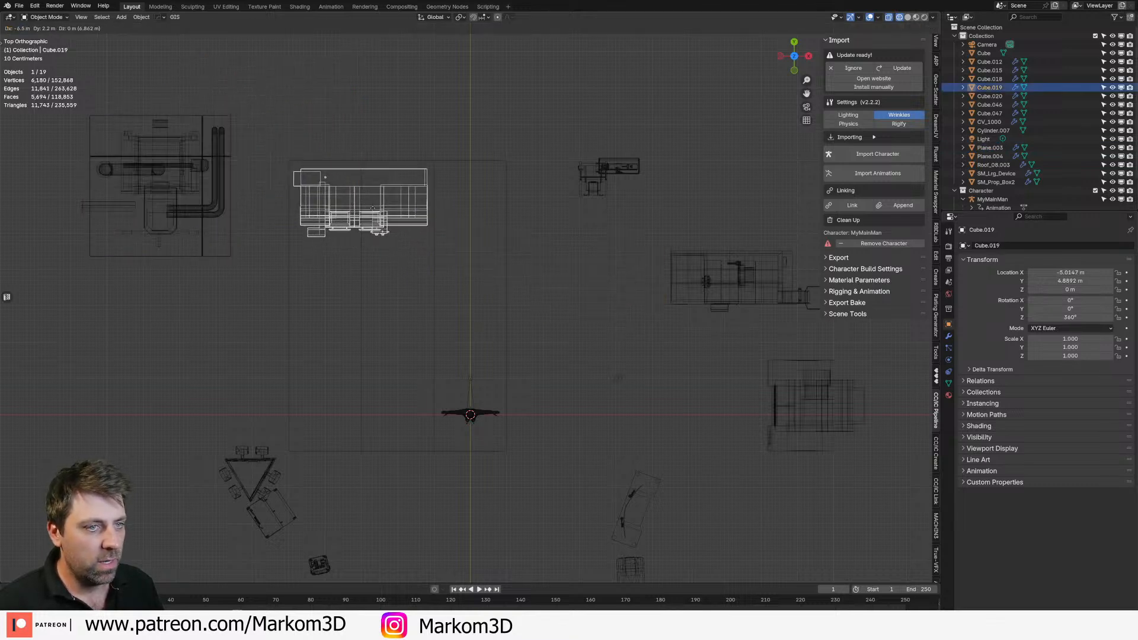
left_click(439, 208)
Step: Rotate machine Cube.020 to 90° about Z and place it along the room's left wall at about X -3.7 m, Y -0.9 m
left_click(779, 301)
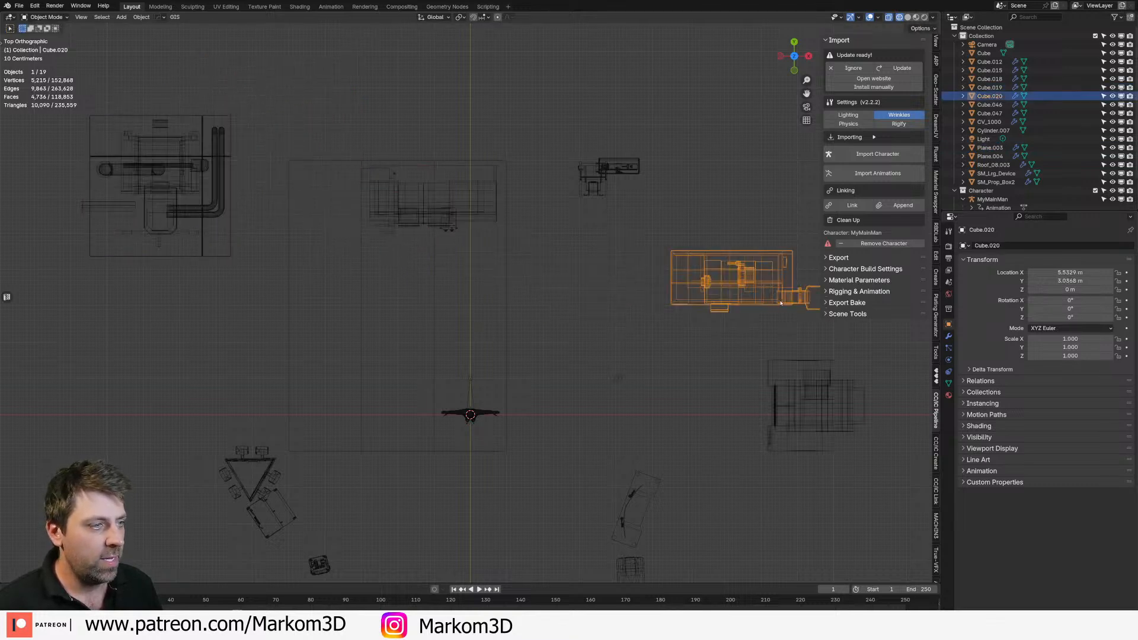
type("r90-")
left_click(728, 326)
key("g")
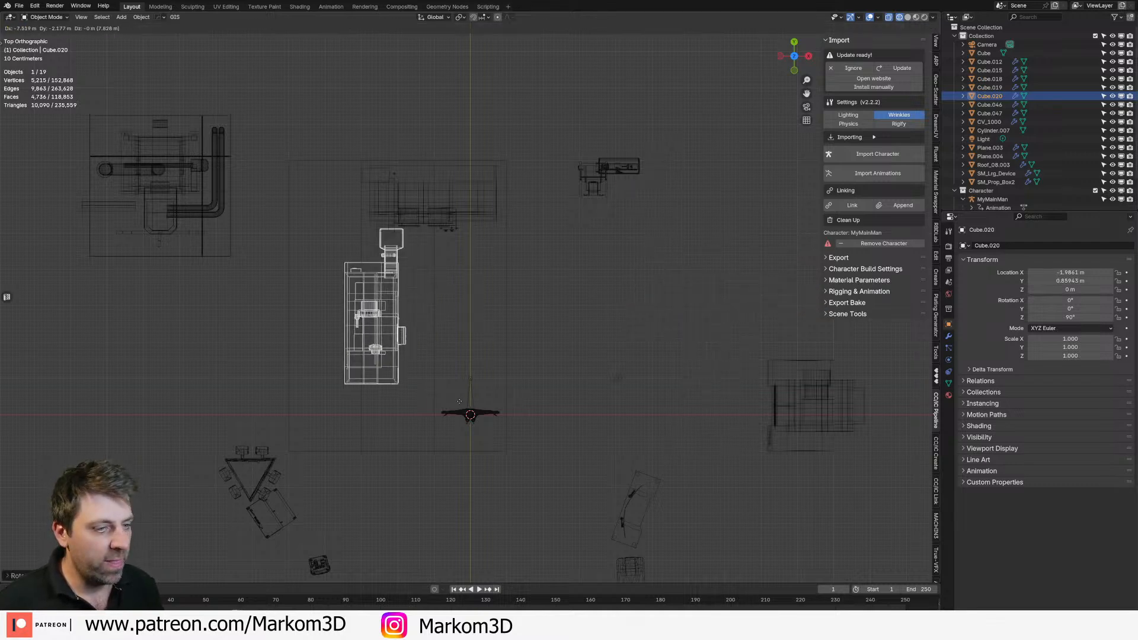
left_click(404, 461)
Step: Inspect the placed machines through the room's front opening in solid shading
middle_click_drag(403, 462, 385, 338)
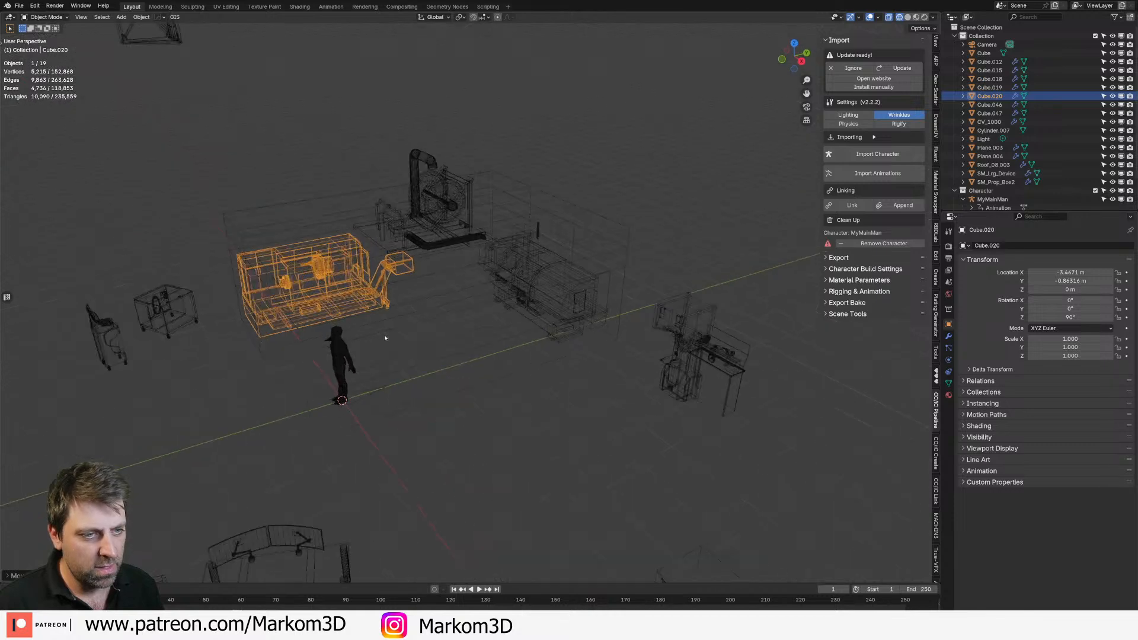
key("shift+z")
scroll(476, 356, "up", 5)
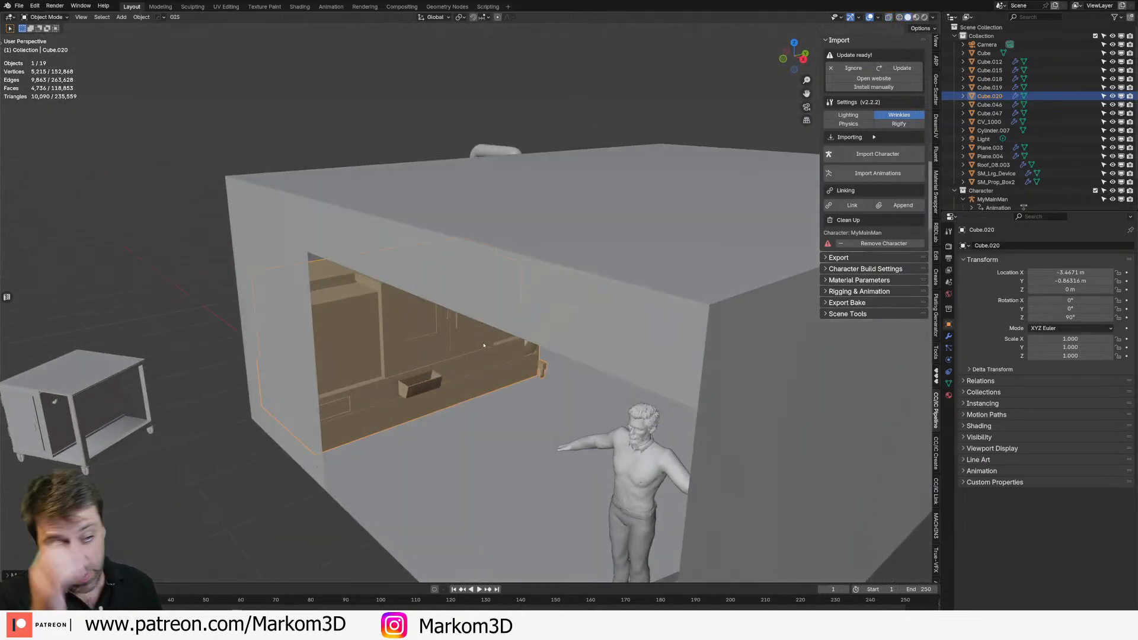
middle_click_drag(484, 345, 545, 326)
middle_click_drag(638, 359, 598, 333, "shift")
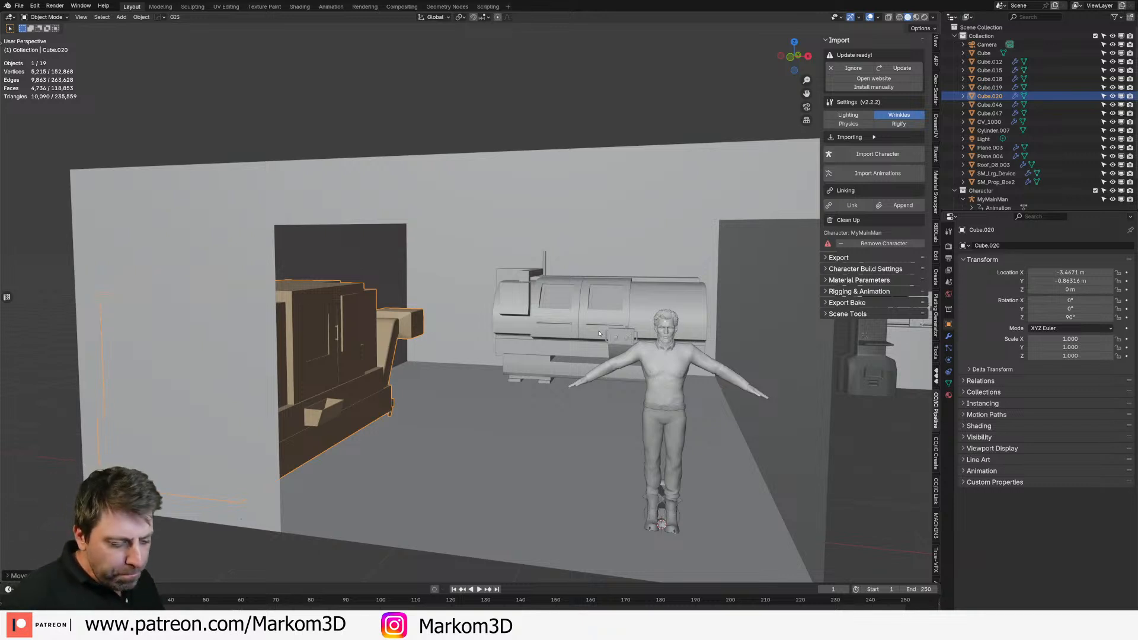
scroll(727, 463, "down", 3)
middle_click_drag(748, 380, 643, 381, "shift")
middle_click_drag(824, 440, 649, 366, "shift")
Step: In top wireframe view, move workbench Cube.012 with Plane.004 to the room's back-left corner at about X -3.9 m, Y 6.6 m, then restore solid shading
left_click(608, 289)
left_click(608, 290, "shift")
middle_click_drag(415, 279, 557, 346)
key("KP_7")
key("z")
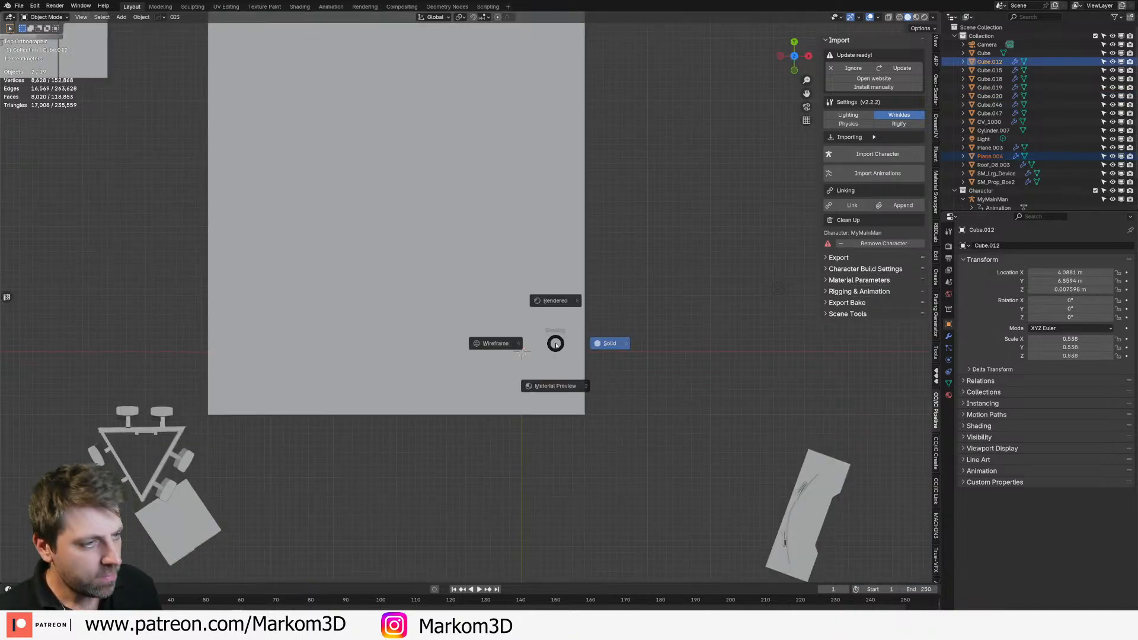
left_click(487, 343)
middle_click_drag(557, 303, 628, 391, "shift")
scroll(641, 385, "down", 4)
key("g")
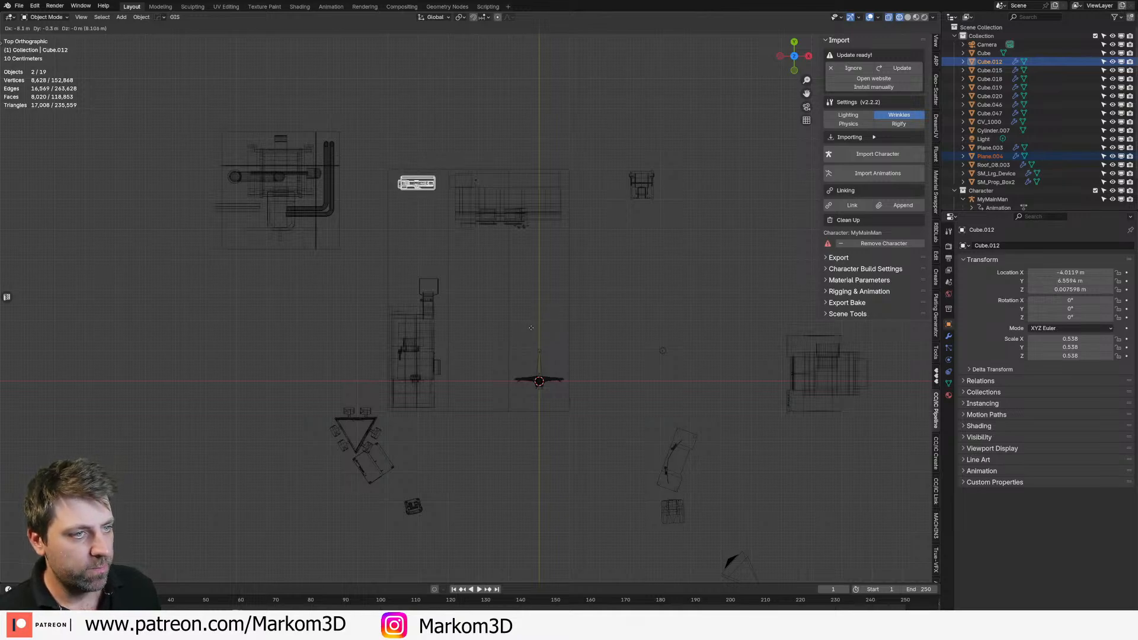
left_click(534, 328)
mouse_move(611, 326)
middle_mouse_down()
mouse_move(640, 328)
mouse_move(691, 358)
middle_mouse_up()
key("z")
left_click(738, 357)
Step: Extrude the four faces of the room's right wall outward by 1 m
scroll(608, 351, "up", 2)
middle_click_drag(607, 350, 630, 360)
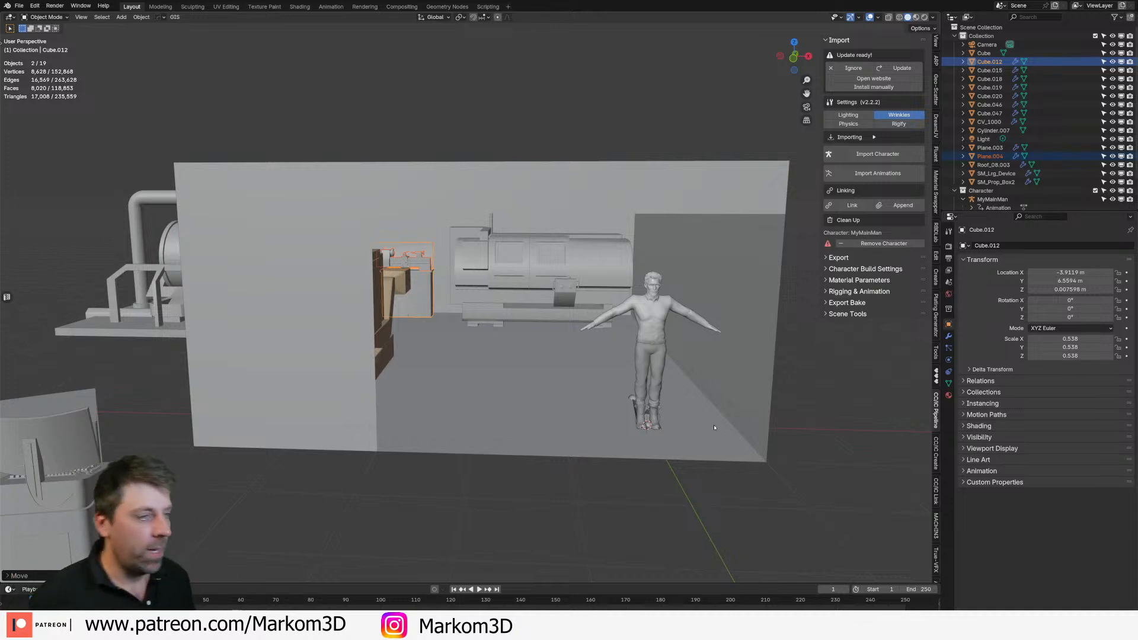
middle_click_drag(630, 360, 672, 413)
left_click(628, 358)
key("Tab")
key("3")
left_click(632, 221)
left_click(630, 253, "shift")
left_click(629, 305, "shift")
left_click(627, 372, "shift")
type("e")
type("1")
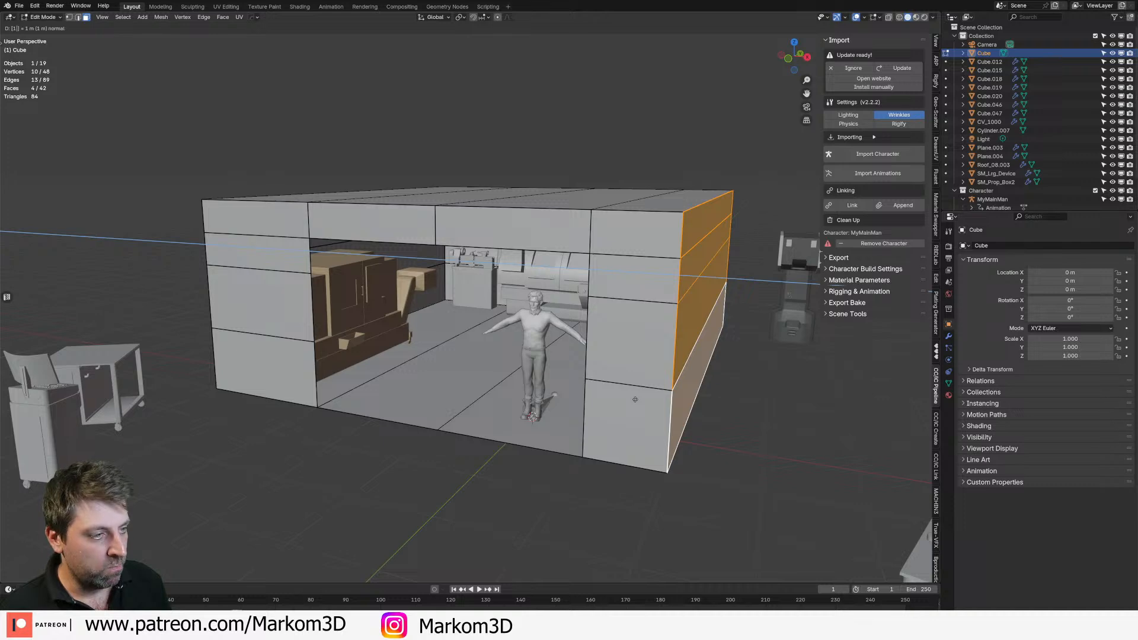
key("Return")
middle_click_drag(603, 342, 626, 353)
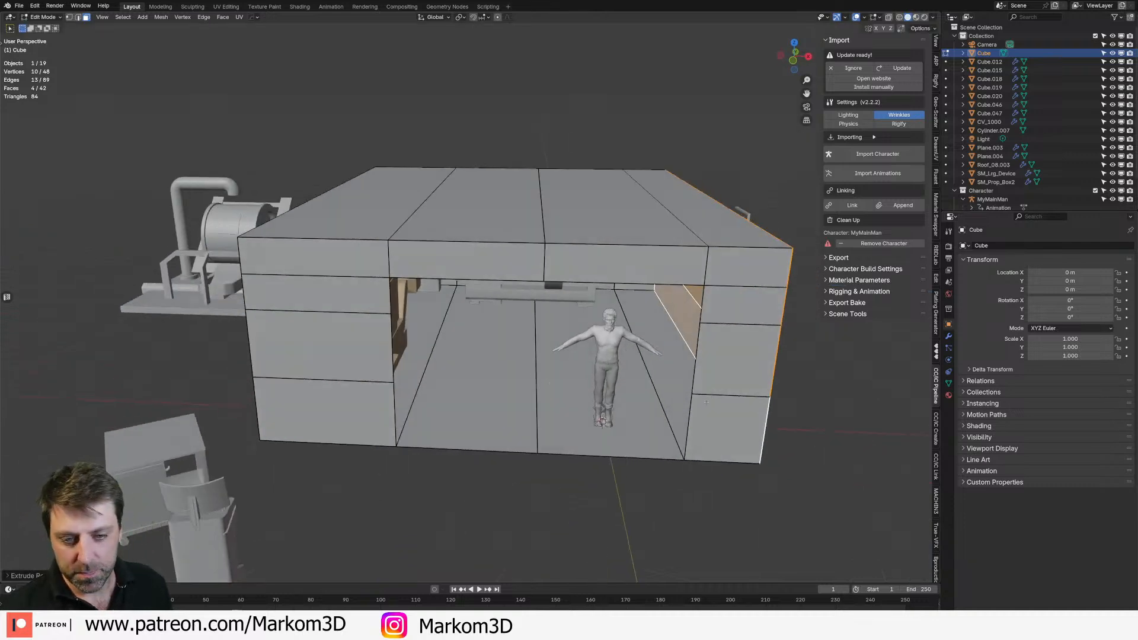
scroll(711, 398, "down", 4)
key("Tab")
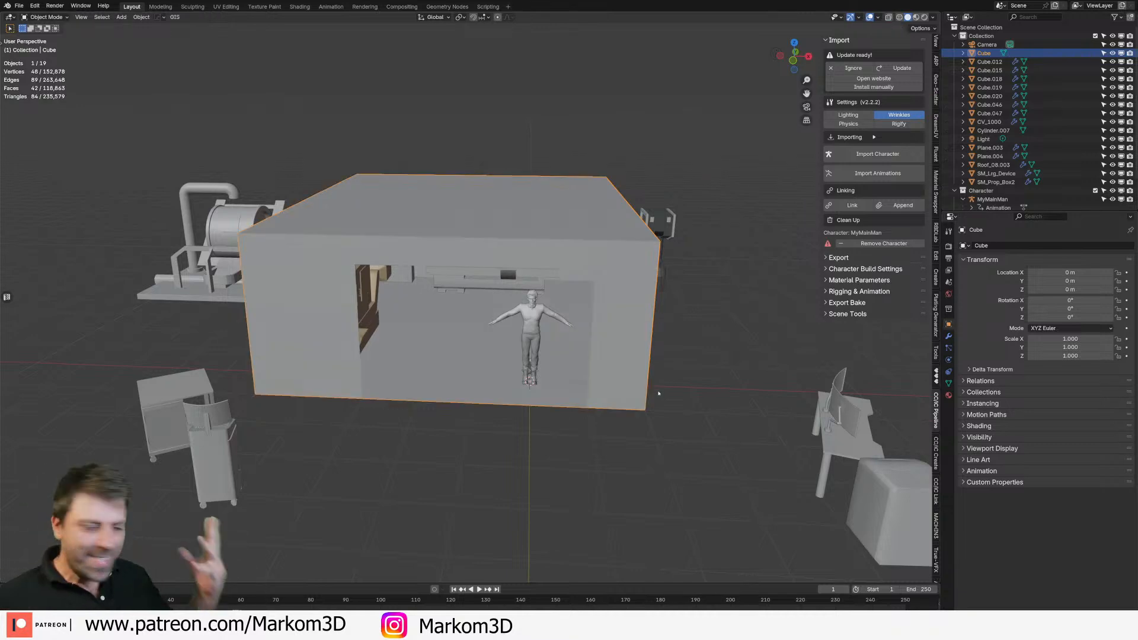
Step: Move SM_Lrg_Device into the room's back-right corner at about X 1.5 m, Y 6.4 m, using the top wireframe view, and return to solid shading
middle_click_drag(658, 393, 626, 369)
scroll(592, 367, "up", 3)
middle_click_drag(499, 358, 523, 372)
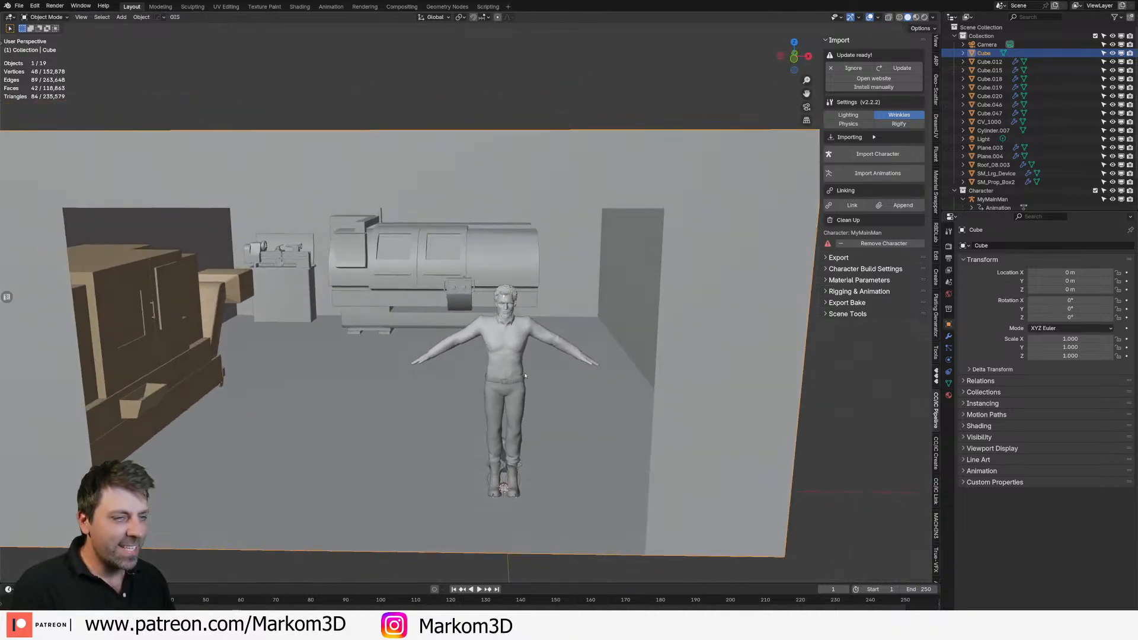
scroll(523, 372, "down", 4)
left_click(568, 310)
middle_click_drag(569, 310, 588, 389)
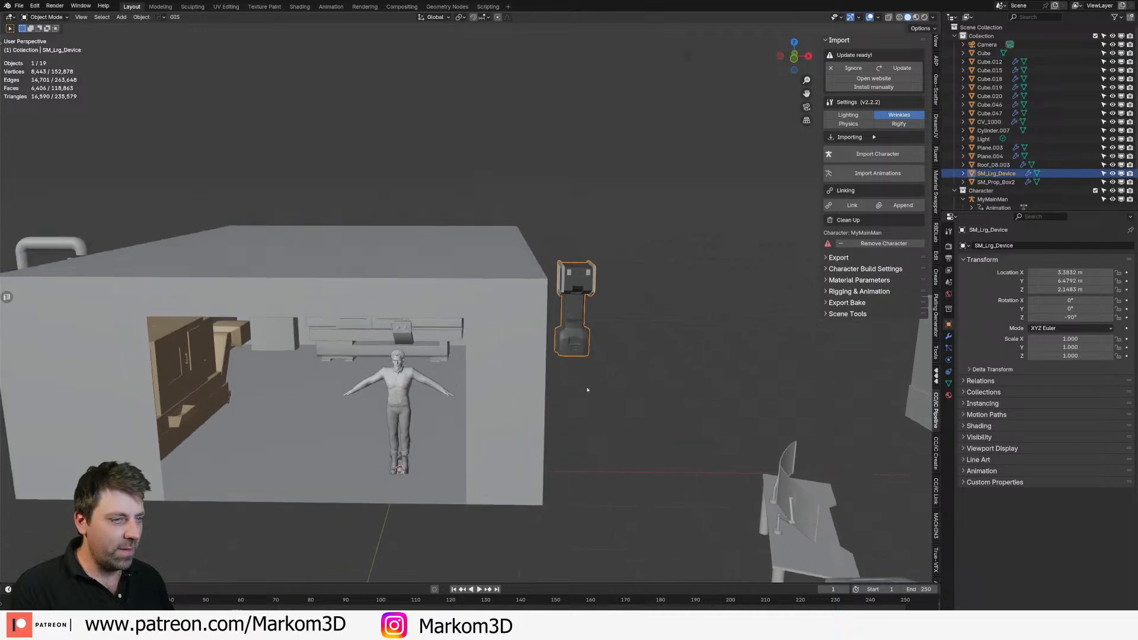
key("KP_7")
key("z")
left_click(551, 386)
key("g")
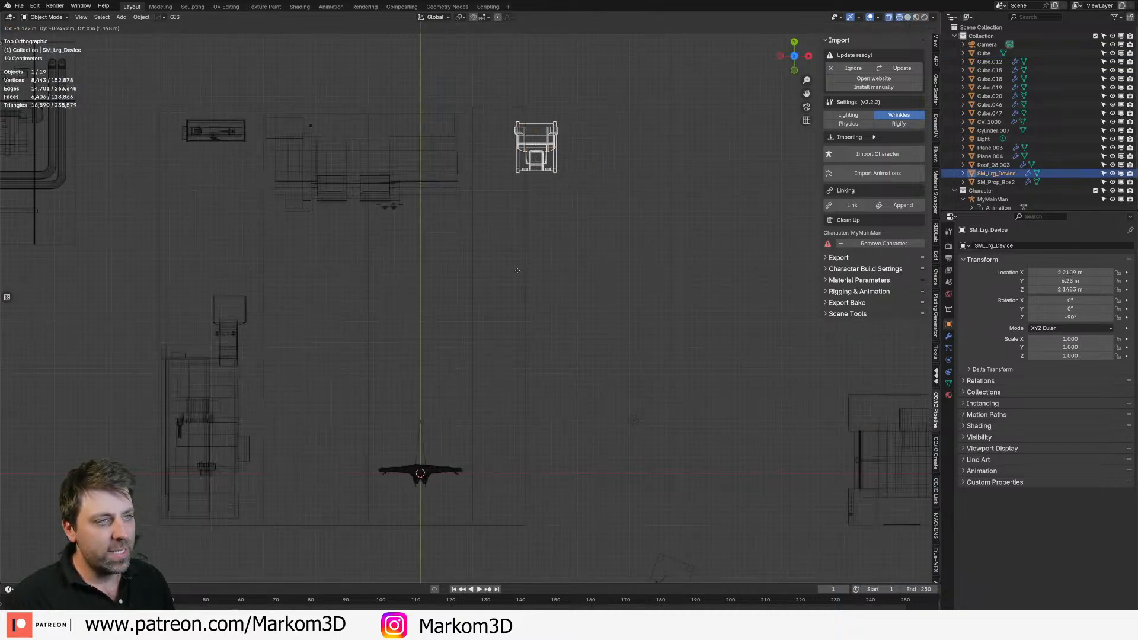
left_click(498, 262)
middle_click_drag(556, 302, 546, 262)
key("z")
left_click(587, 262)
middle_click_drag(525, 362, 491, 288)
scroll(498, 302, "up", 5)
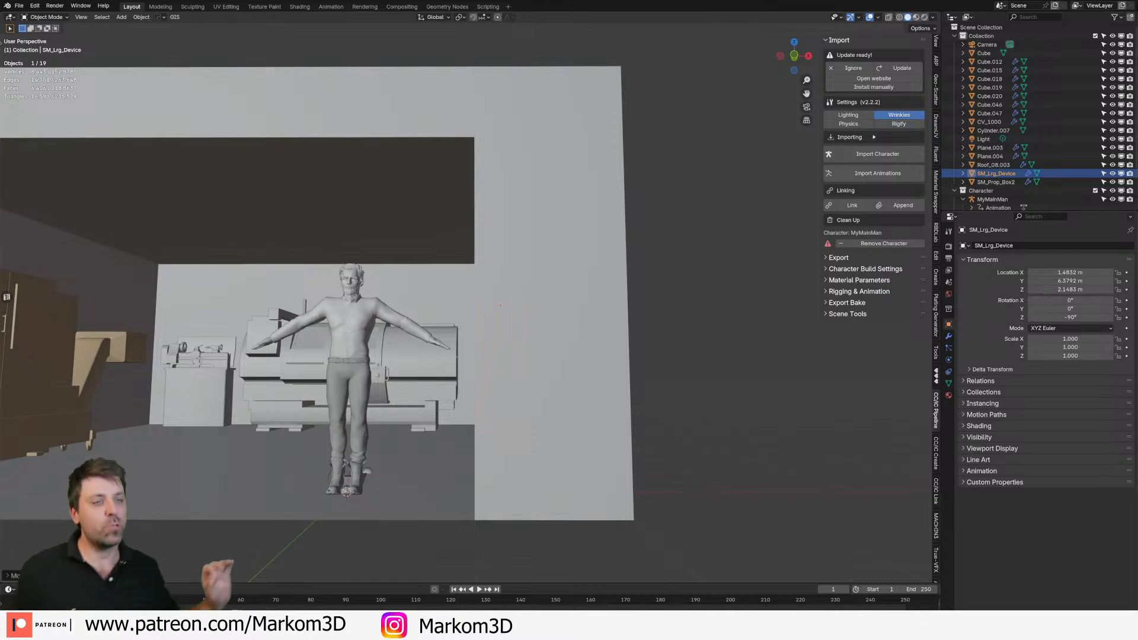
middle_click_drag(537, 317, 566, 337)
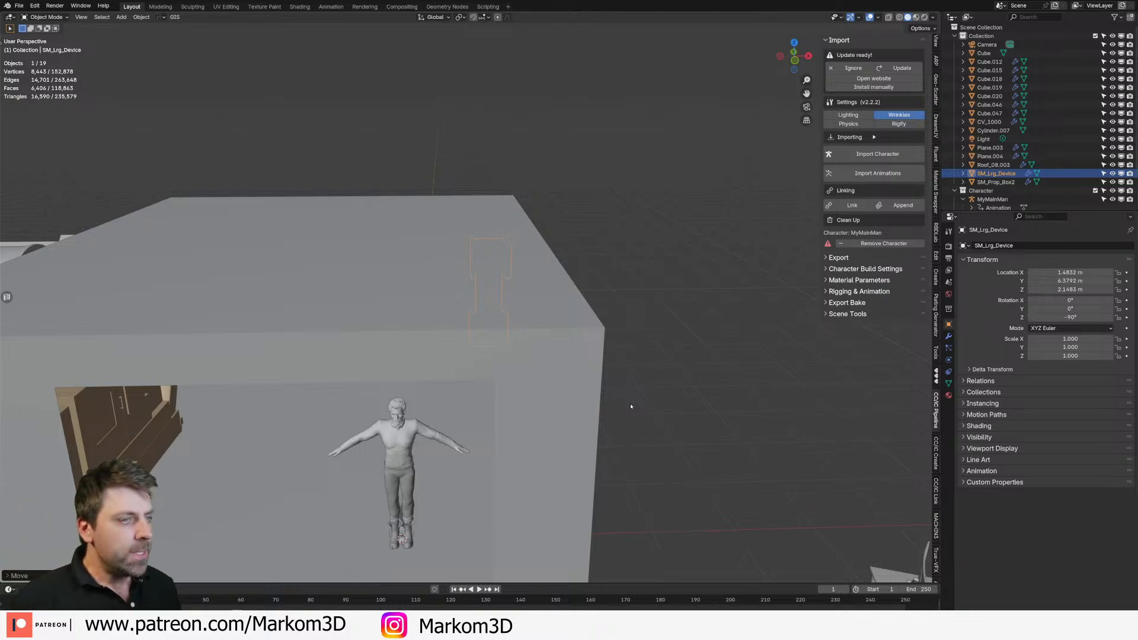
scroll(410, 420, "down", 4)
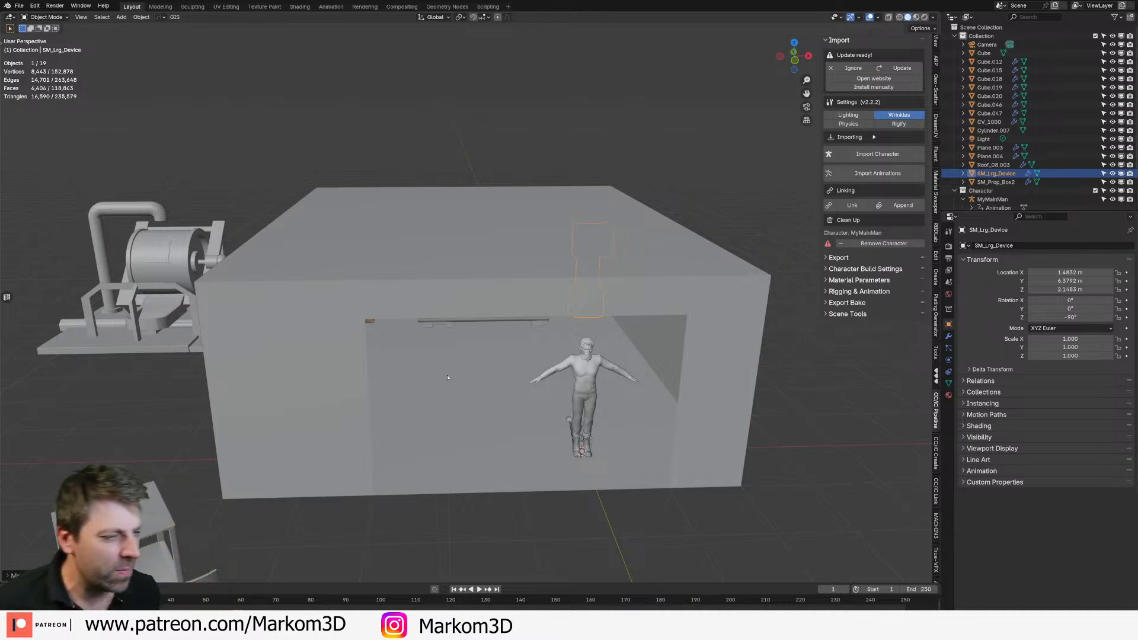
mouse_move(327, 433)
middle_mouse_down()
mouse_move(298, 442)
mouse_move(311, 446)
middle_mouse_up()
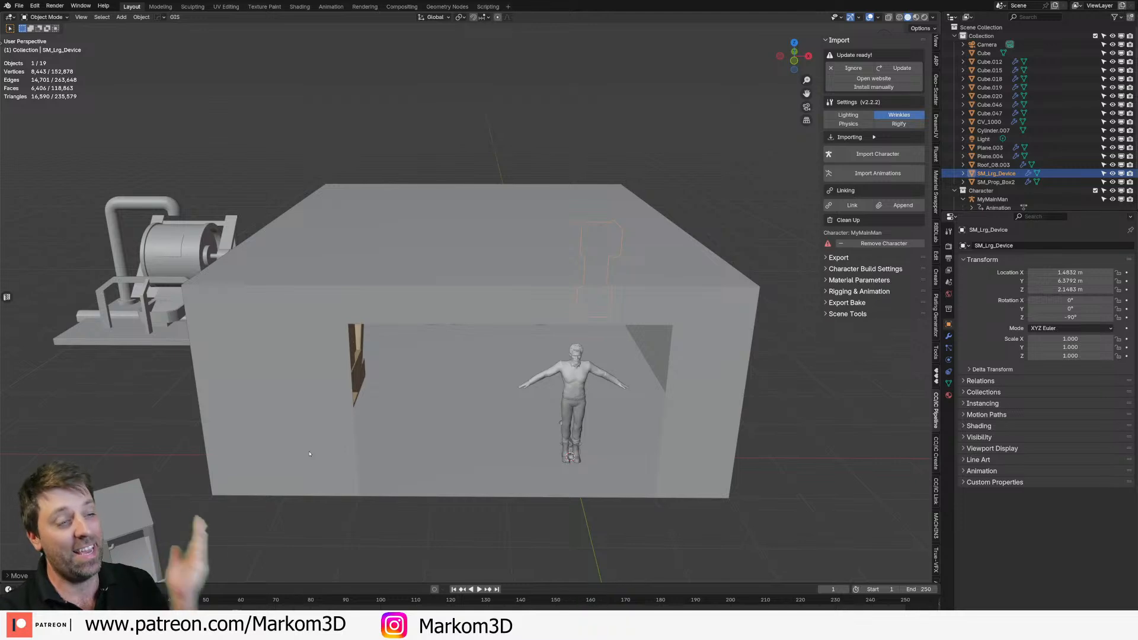
Step: Move the four faces of the room's left wall by -2 m along X
middle_click_drag(254, 417, 366, 391)
left_click(328, 401)
key("Tab")
left_click(388, 342)
left_click(389, 317, "shift")
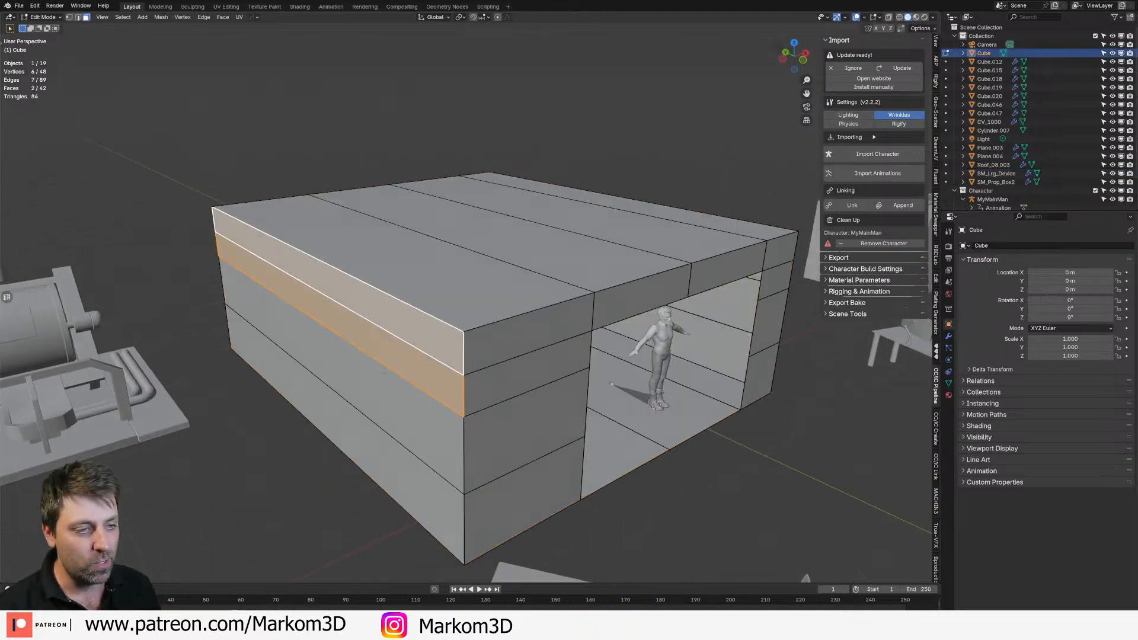
left_click(379, 392, "shift")
left_click(370, 443, "shift")
key("g")
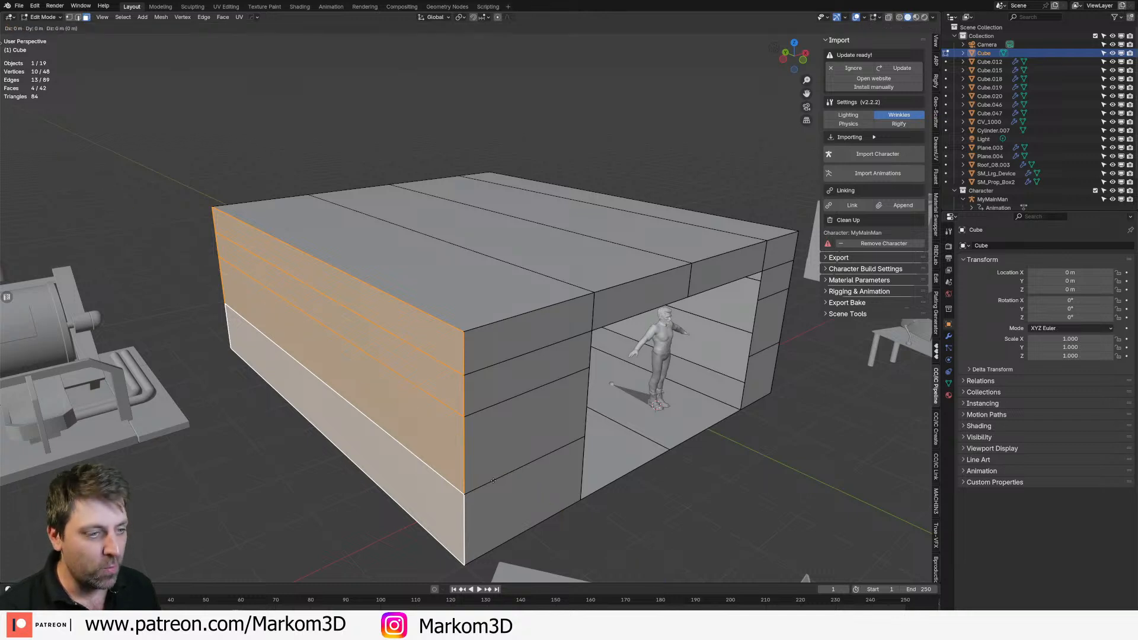
type("x2-")
key("Return")
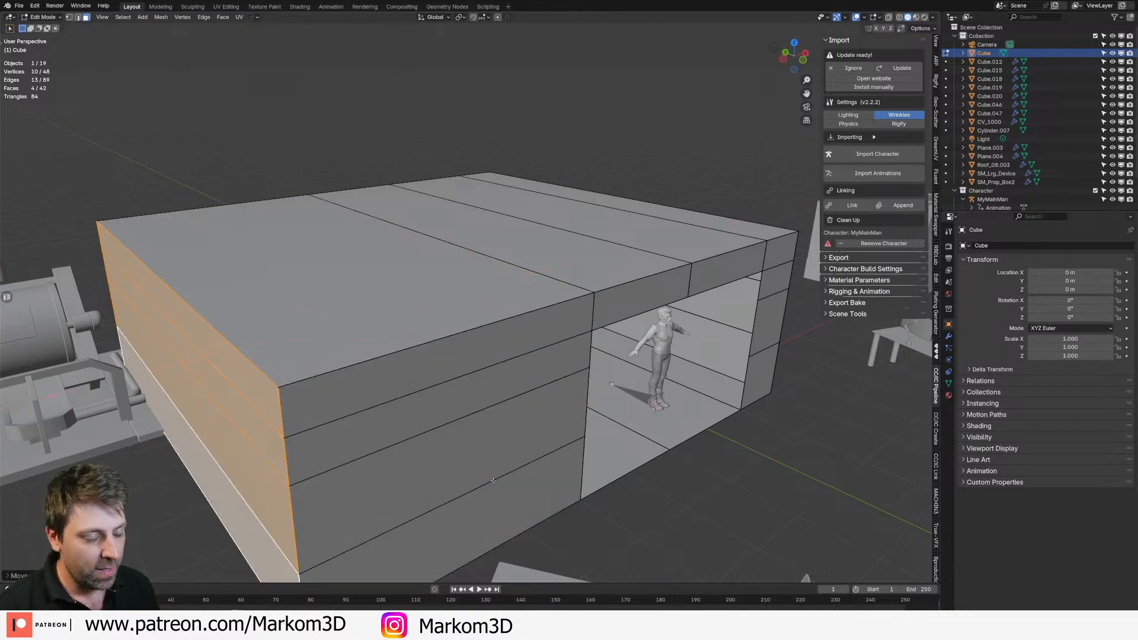
Step: Move machine Cube.020 against the widened room's left wall, to about X -5.3 m, using the top wireframe view
middle_click_drag(540, 471, 486, 379)
scroll(453, 409, "up", 4)
key("Tab")
left_click(482, 374)
key("KP_7")
key("z")
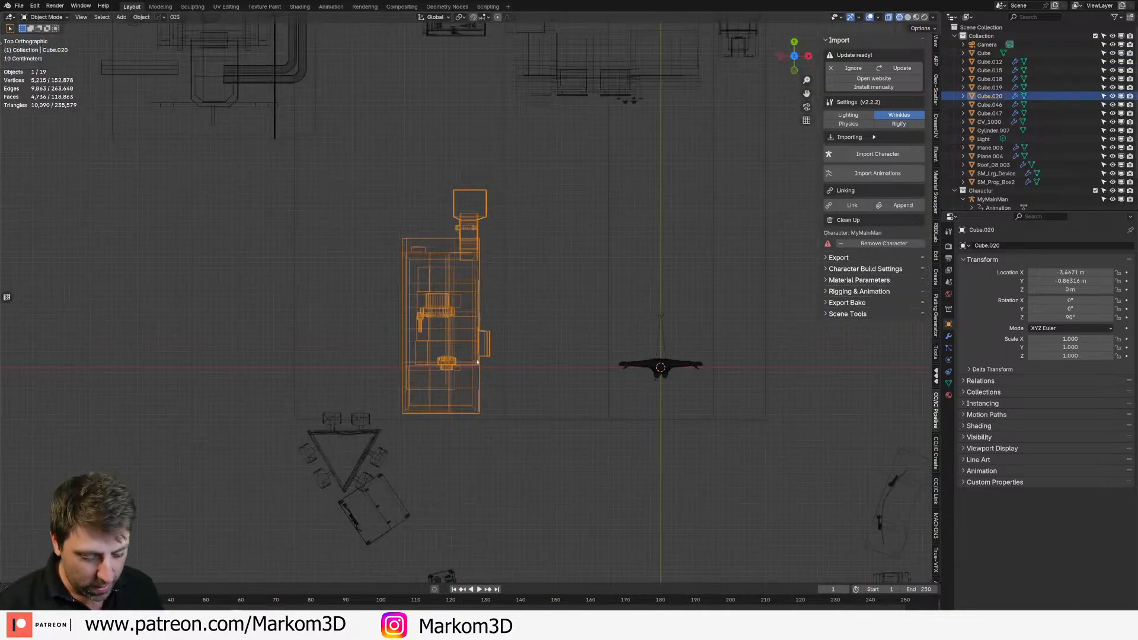
key("g")
left_click(382, 363, "ctrl")
Step: Move the workbench Cube.012 and Plane.004 together into the widened room's back-left corner
middle_click_drag(504, 246, 517, 332, "shift")
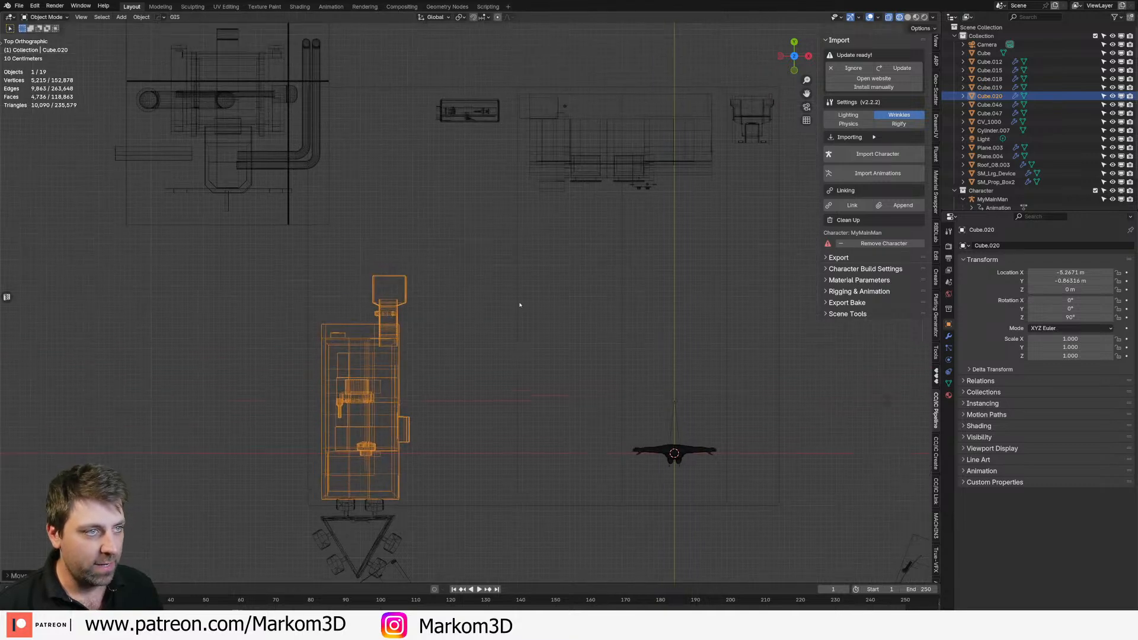
left_click(469, 122)
left_click(499, 121, "shift")
key("g")
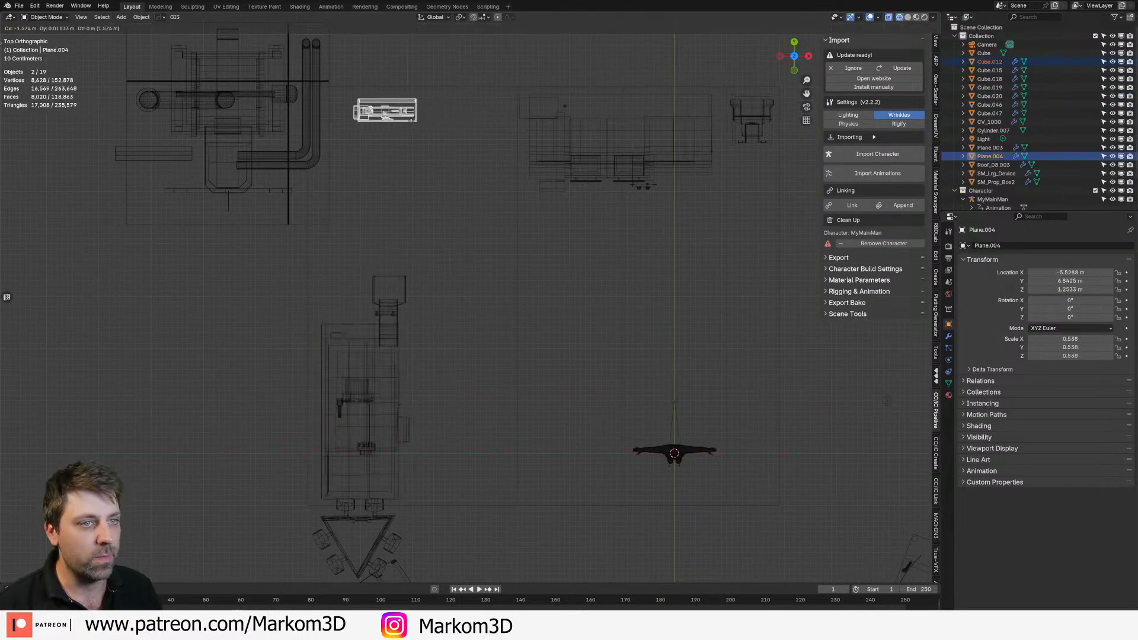
left_click(400, 118, "ctrl")
Step: Shift the tank machine Plane.003 left, outside the widened room, to about X -9.7 m
left_click(318, 139)
key("g")
left_click(255, 161, "ctrl")
middle_click_drag(559, 265, 492, 313, "shift")
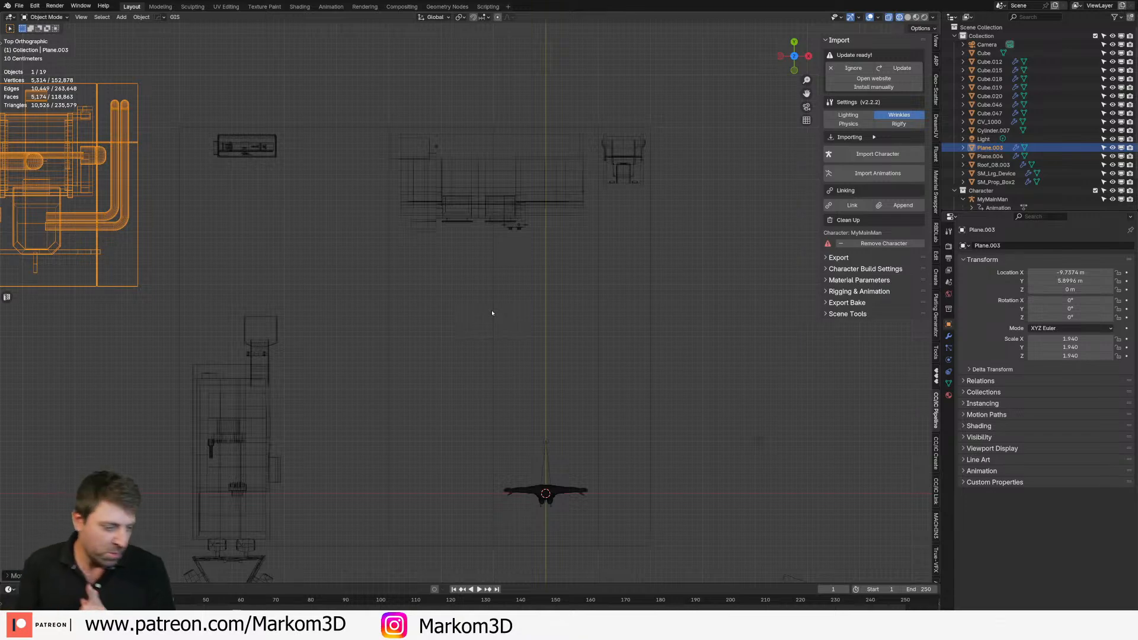
Step: Clear the rotation of the open cart Cube.015 and place it near the room's back wall at about X -3.6 m, Y 5.9 m
left_click(250, 386)
mouse_move(250, 386)
middle_mouse_down()
mouse_move(402, 363)
mouse_move(465, 389)
middle_mouse_up()
key("z")
left_click(356, 397)
middle_click_drag(172, 445, 320, 398, "shift")
key("alt+r")
key("KP_7")
key("z")
left_click(241, 371)
key("g")
left_click(549, 80)
middle_click_drag(549, 79, 545, 226)
key("z")
left_click(611, 199)
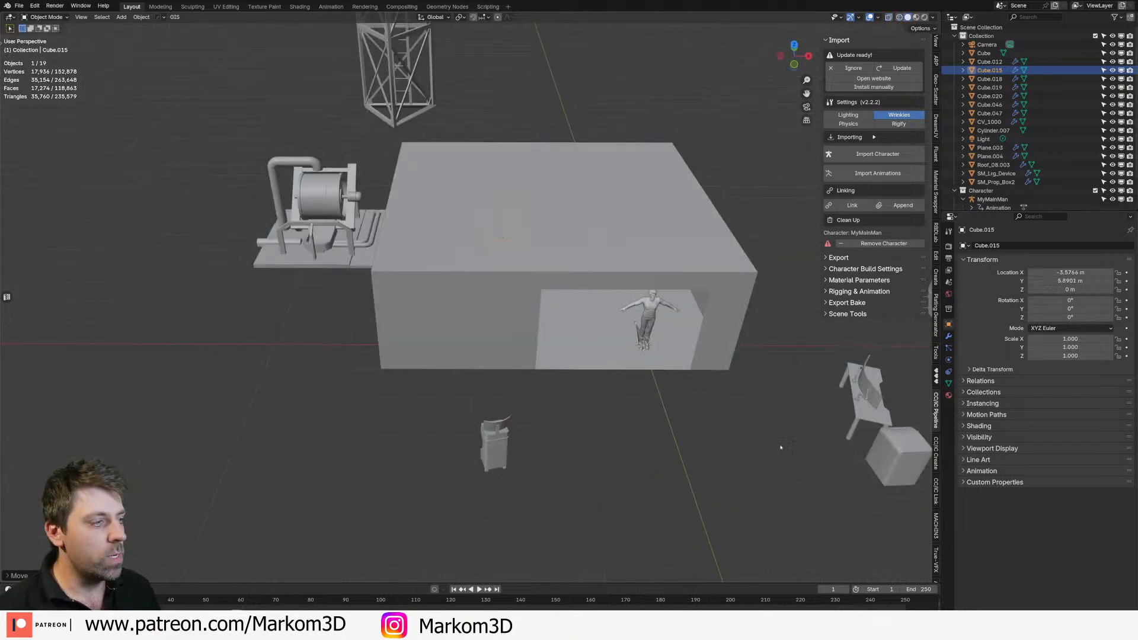
Step: Select all ten front wall faces of the room and separate them into their own object
middle_click_drag(655, 411, 699, 332)
left_click(709, 332)
key("Tab")
left_click(715, 268)
left_click(712, 293, "shift")
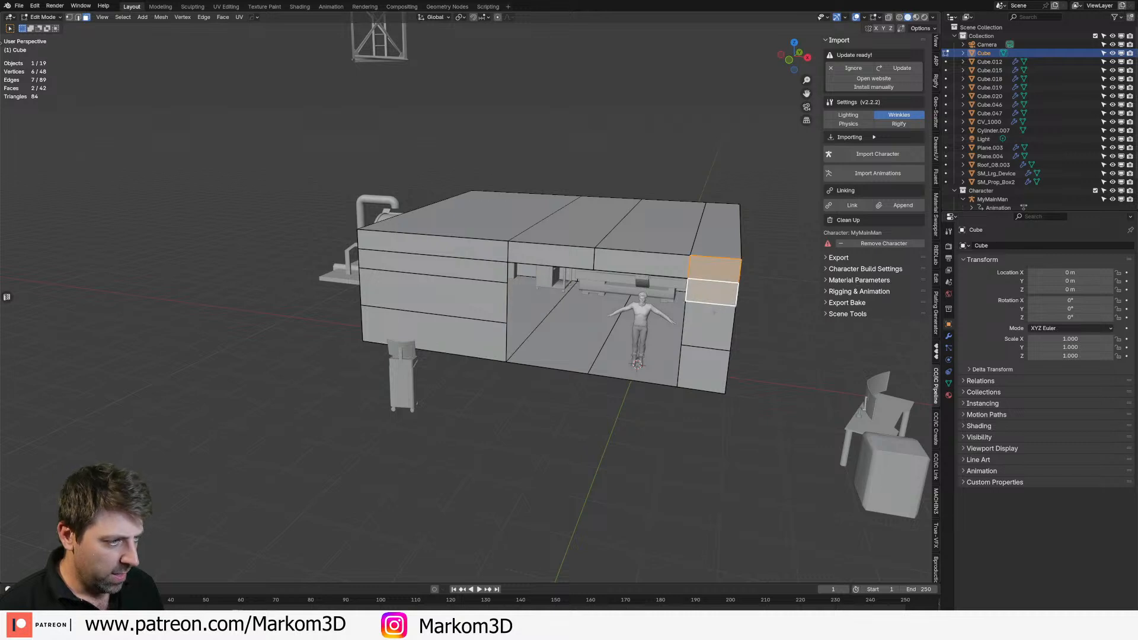
left_click(708, 326, "shift")
left_click(702, 370, "shift")
left_click(640, 264, "shift")
left_click(551, 256, "shift")
left_click(433, 240, "shift")
left_click(433, 264, "shift")
left_click(474, 294, "shift")
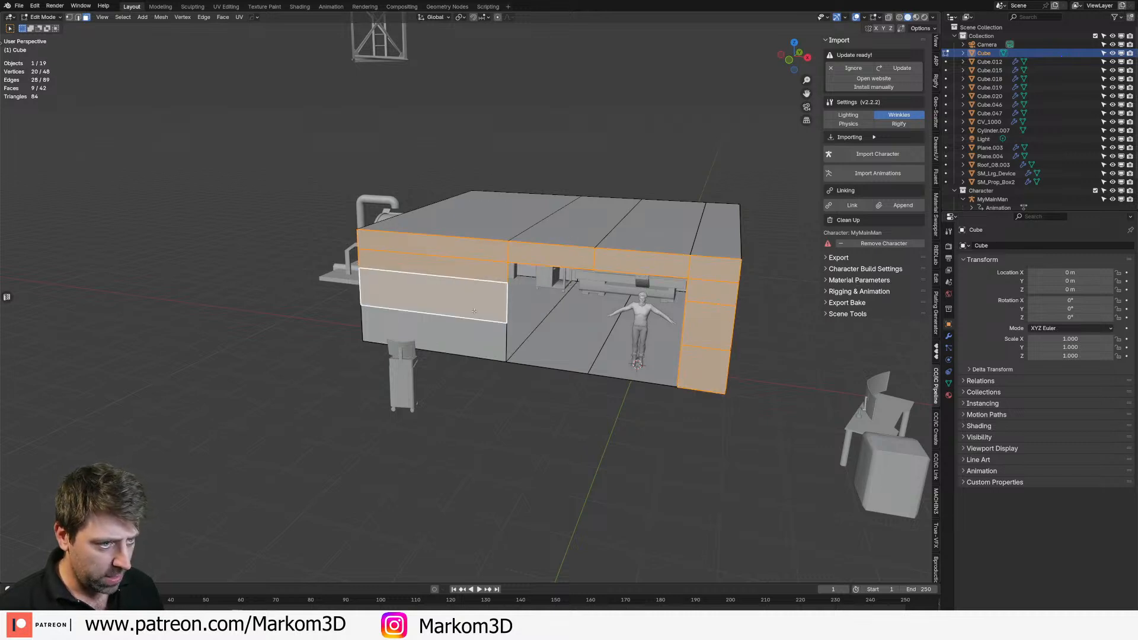
left_click(475, 347, "shift")
key("p")
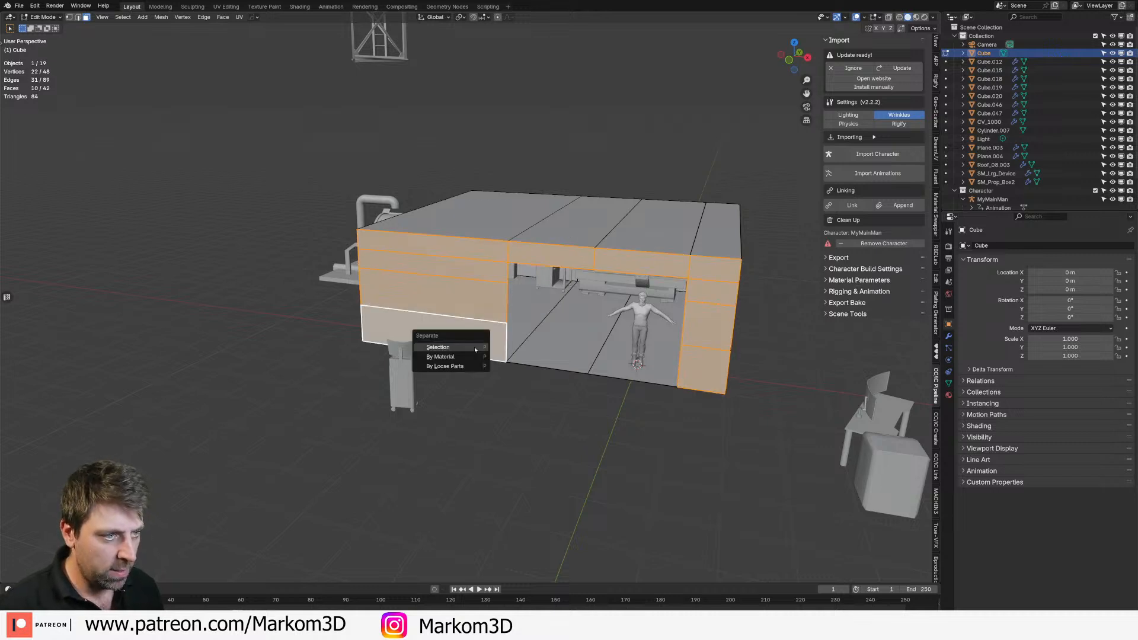
left_click(438, 348)
Step: Return to Object Mode and hide the separated front wall
key("Tab")
left_click(479, 267)
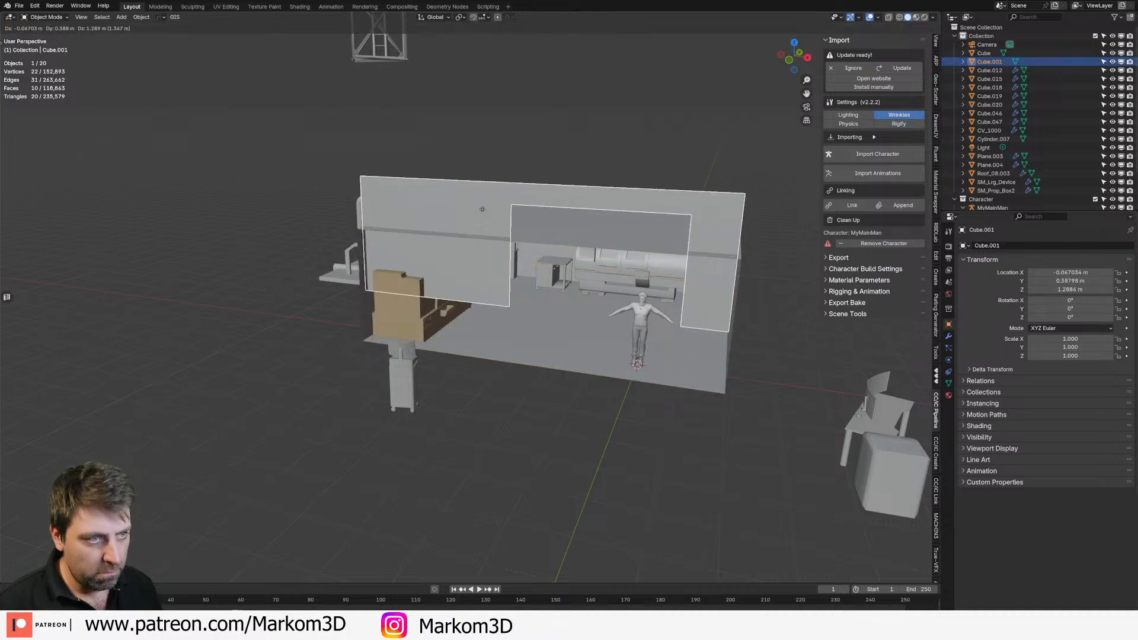
key("h")
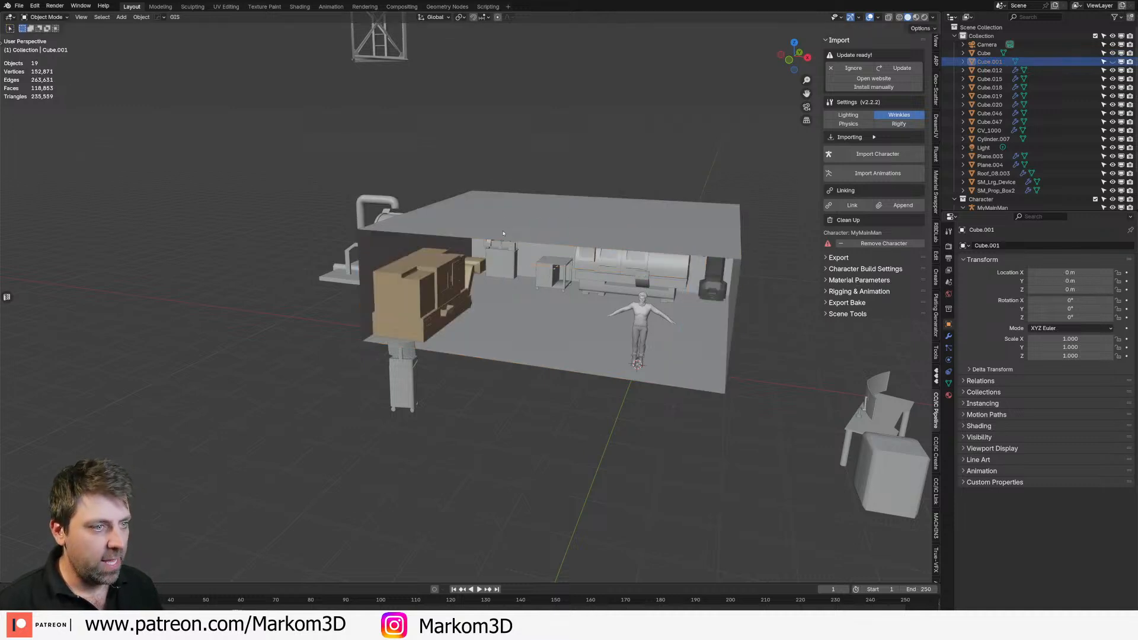
Step: Select the four roof faces of the room and separate them into their own object
left_click(490, 231)
middle_click_drag(490, 231, 493, 258)
key("Tab")
left_click(493, 243)
left_click(584, 246, "shift")
left_click(671, 255, "shift")
left_click(710, 262, "shift")
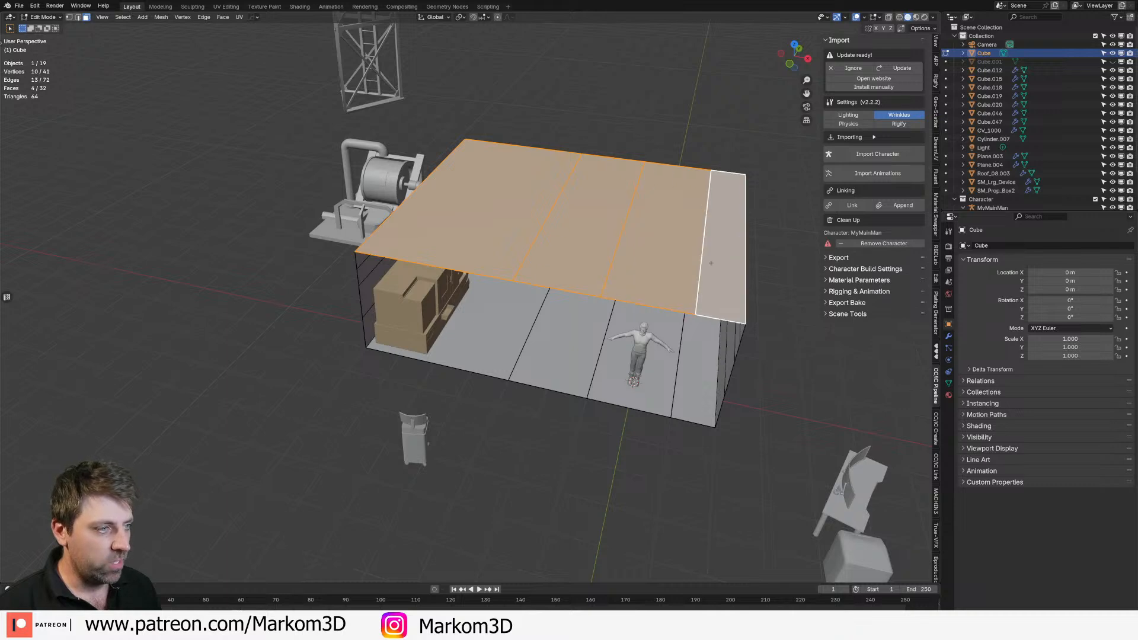
key("p")
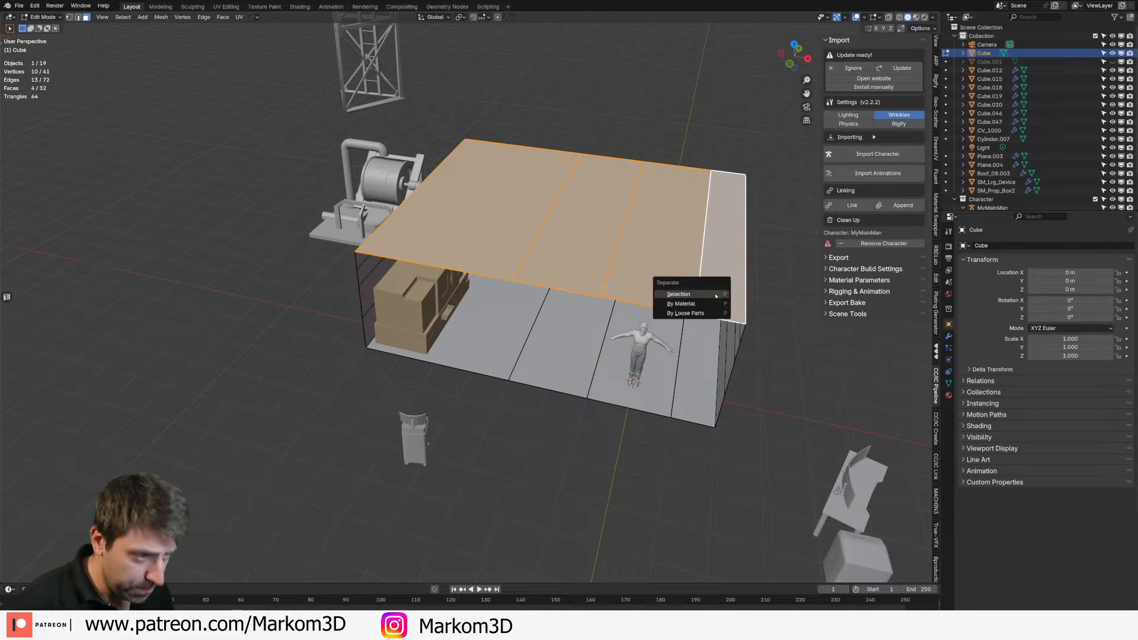
left_click(716, 294)
Step: Return to Object Mode and hide the separated roof
scroll(700, 290, "down", 1)
key("Tab")
left_click(657, 282)
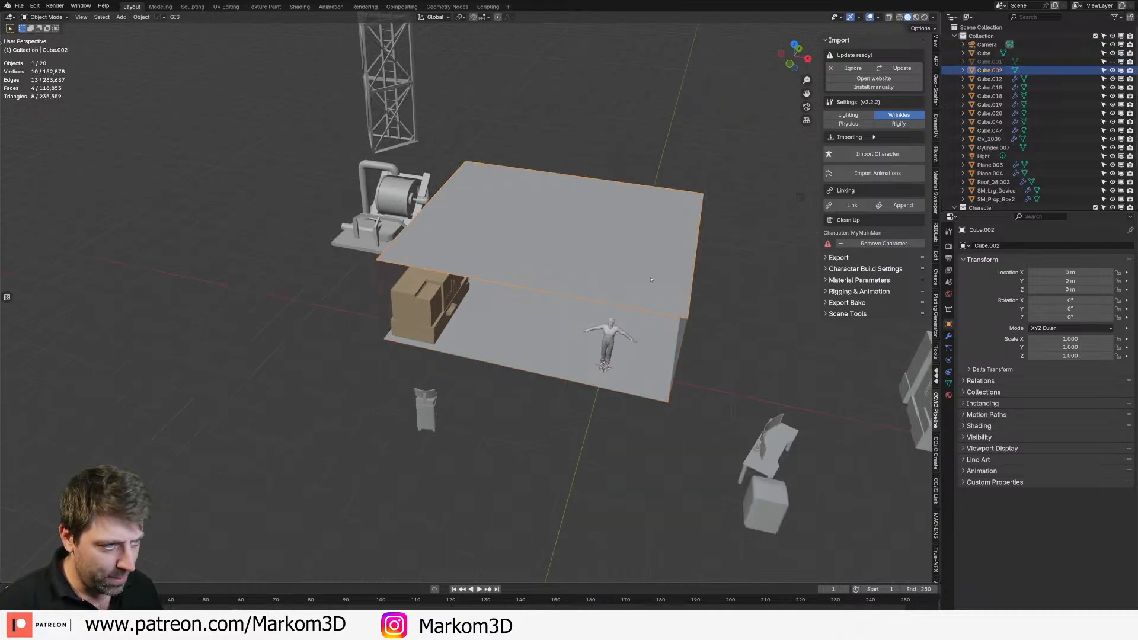
key("h")
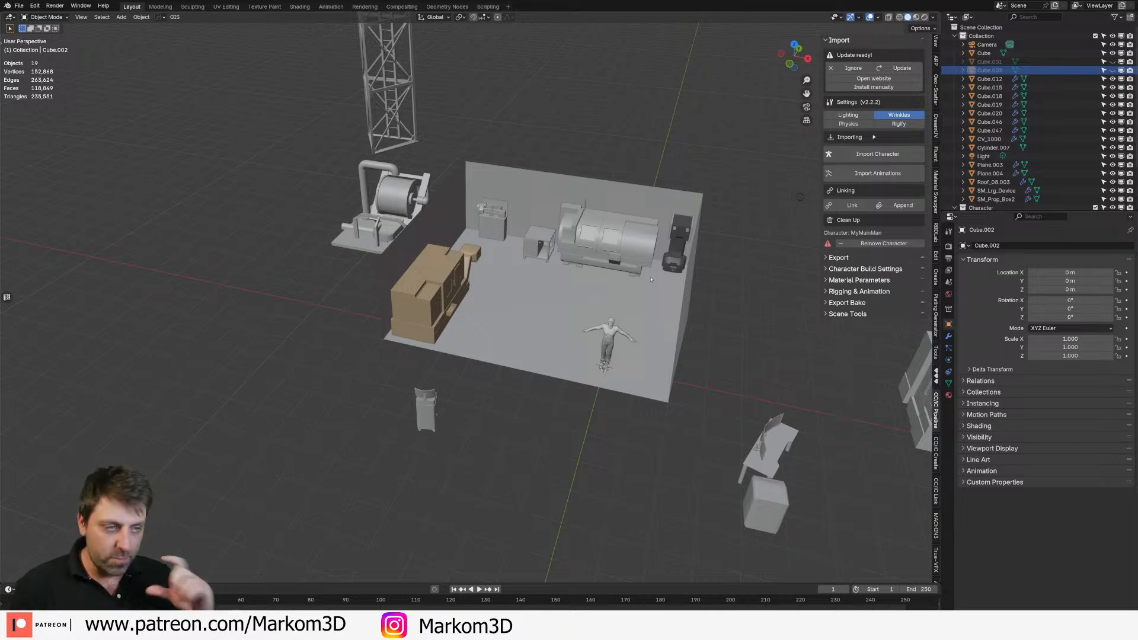
Step: Select the four faces of the room's side wall beside the character and separate them into their own object
middle_click_drag(651, 278, 659, 249)
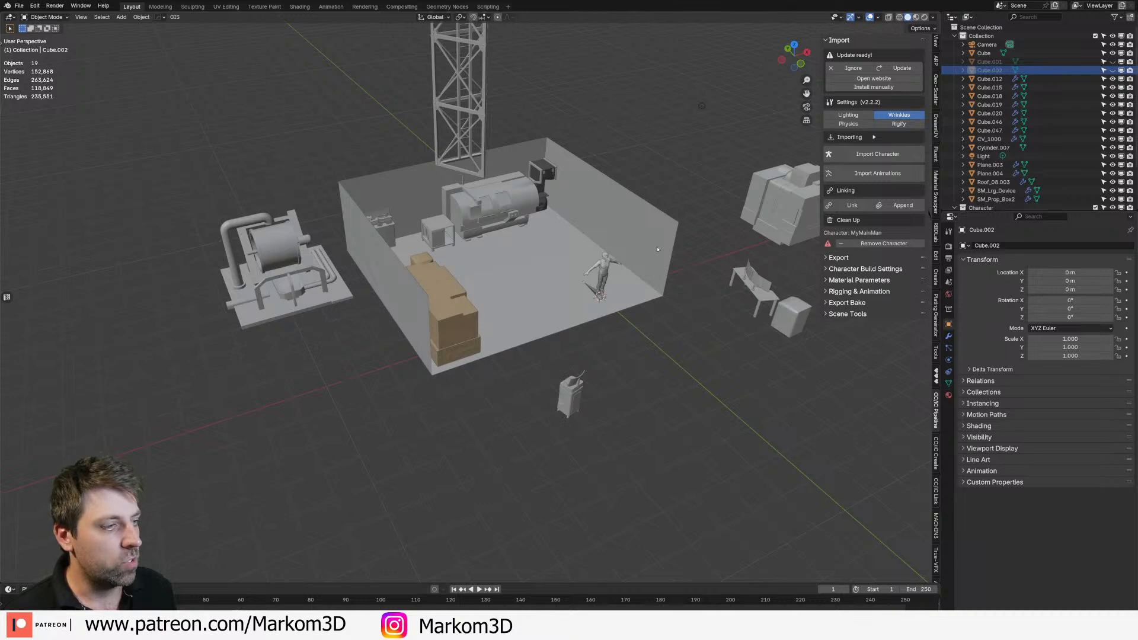
left_click(660, 250)
key("Tab")
left_click(656, 250)
left_click(651, 212, "shift")
left_click(649, 226, "shift")
left_click(640, 271, "shift")
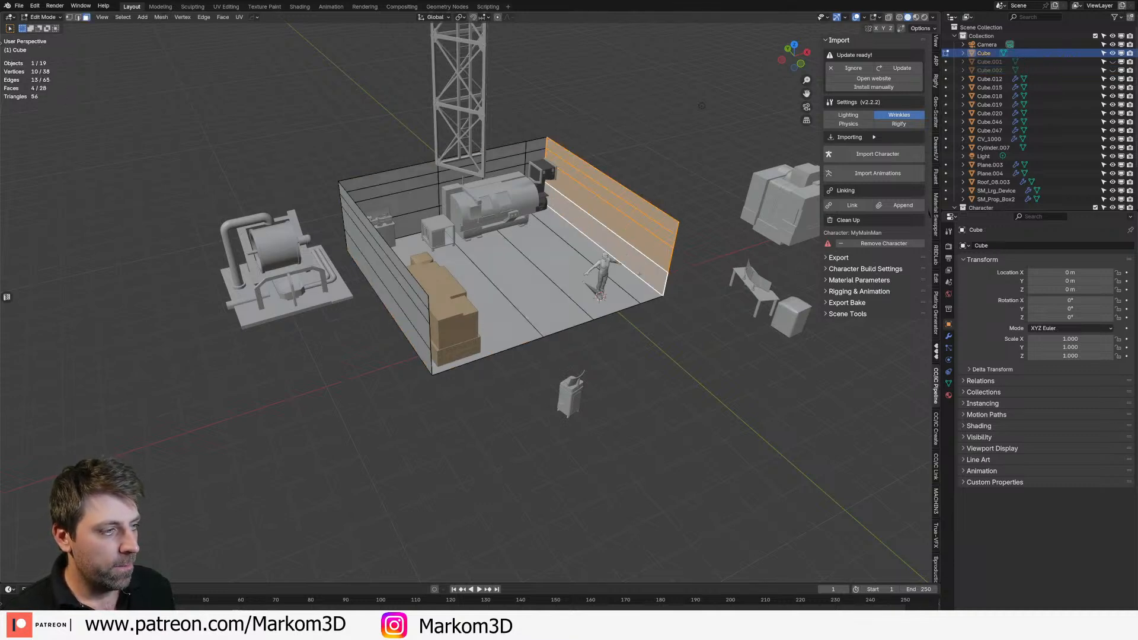
key("p")
left_click(592, 266)
Step: Return to Object Mode and hide the separated side wall
key("Tab")
left_click(644, 262)
key("h")
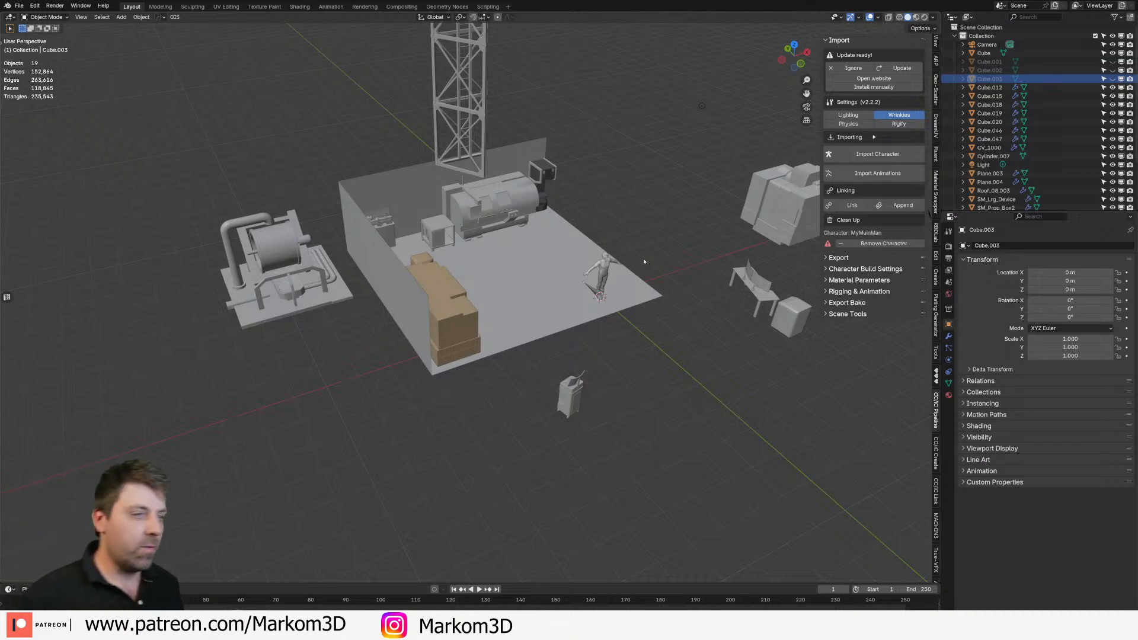
Step: Move the lattice tower Roof_08.003 outside the room, beyond the tank machine, to about X -14 m, Y 6.9 m
left_click(482, 123)
key("KP_7")
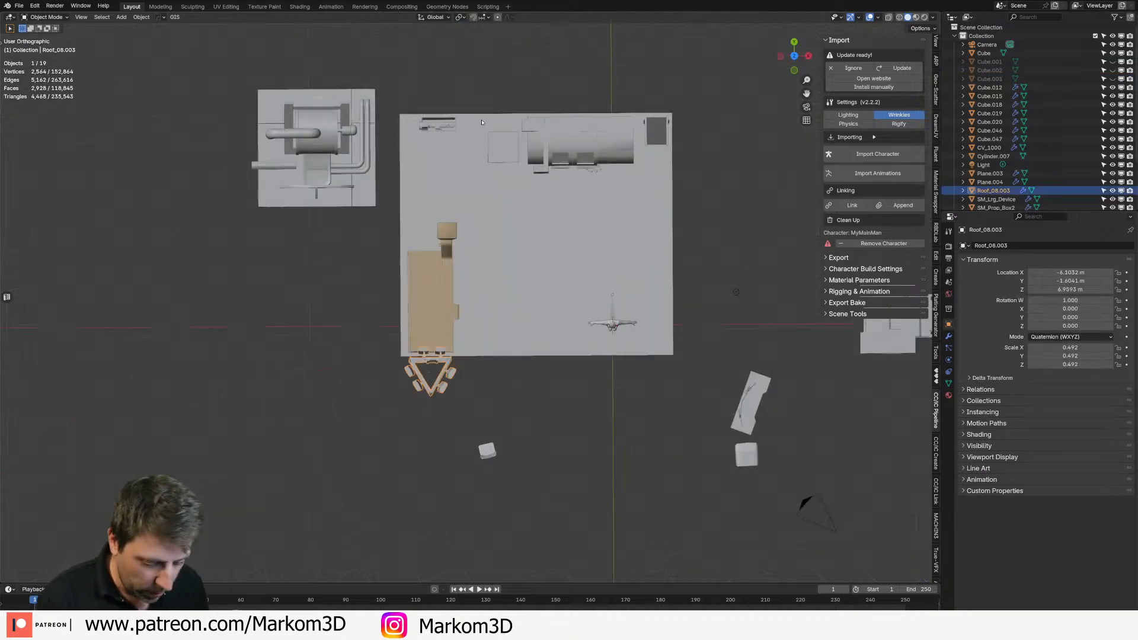
key("g")
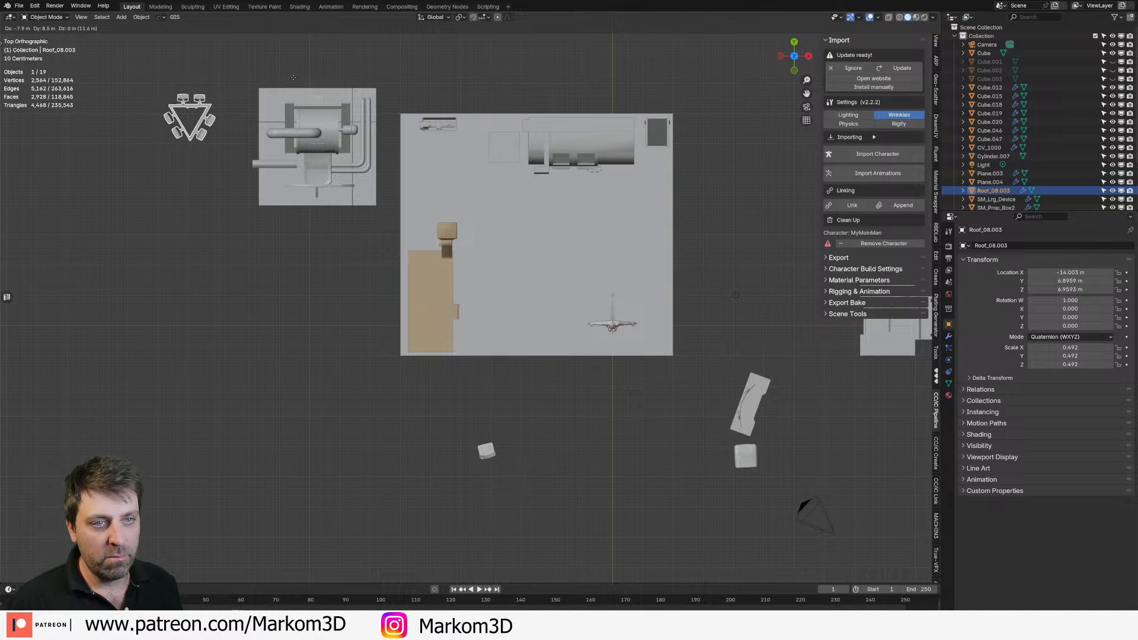
left_click(294, 77)
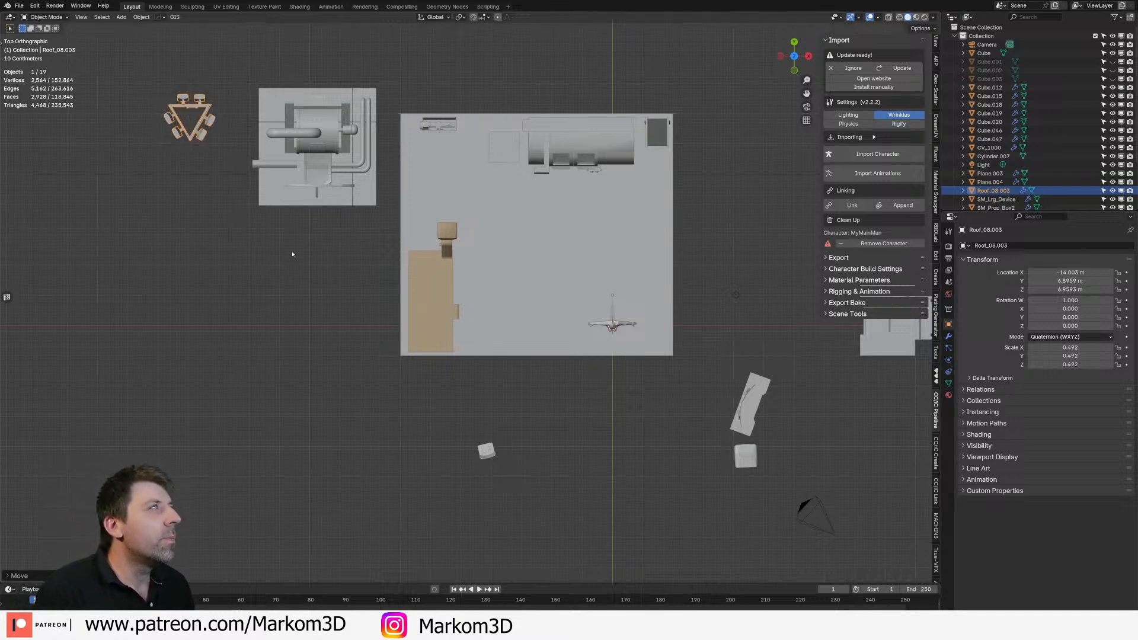
Step: Lower the lattice tower along Z to ground level, at about Z -0.04 m
middle_click_drag(292, 255, 320, 285)
key("g")
key("z")
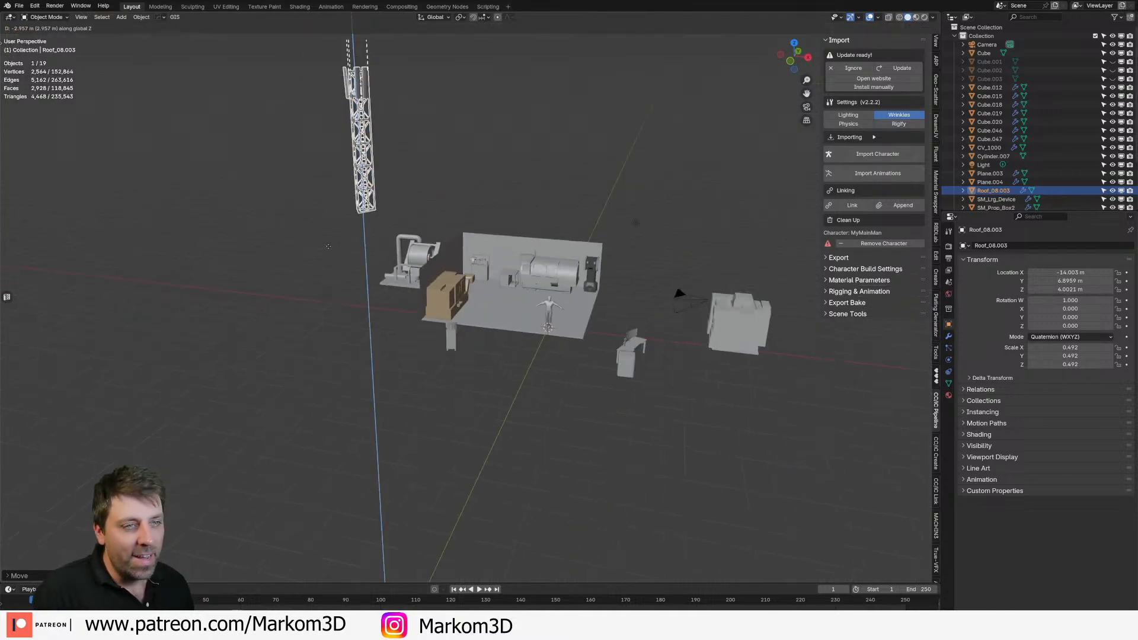
left_click(331, 301)
scroll(555, 397, "up", 3)
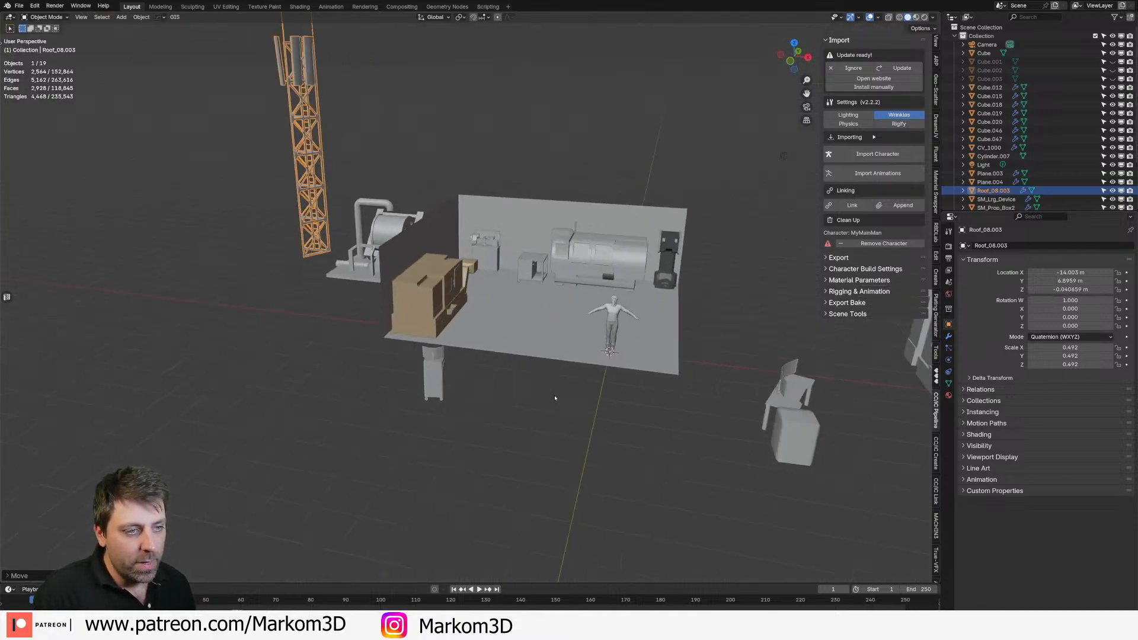
Step: Clear the rotation of the small cabinet Cube.018 and place it inside the room at about X -6.4 m, Y 3.7 m
left_click(436, 376)
key("KP_7")
key("alt+r")
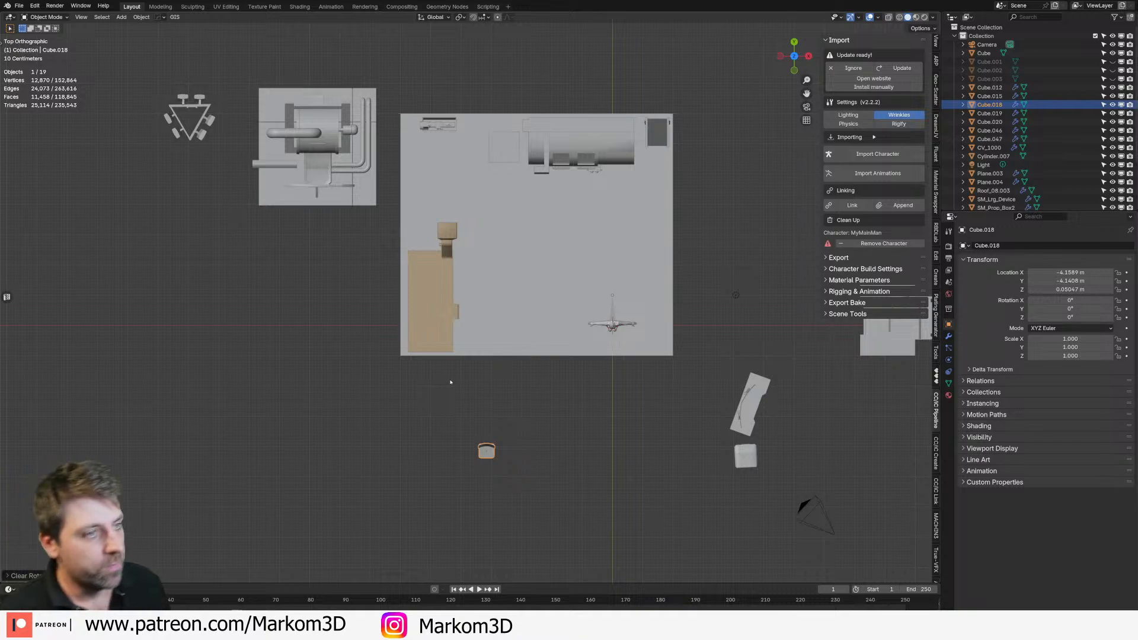
key("g")
left_click(380, 145)
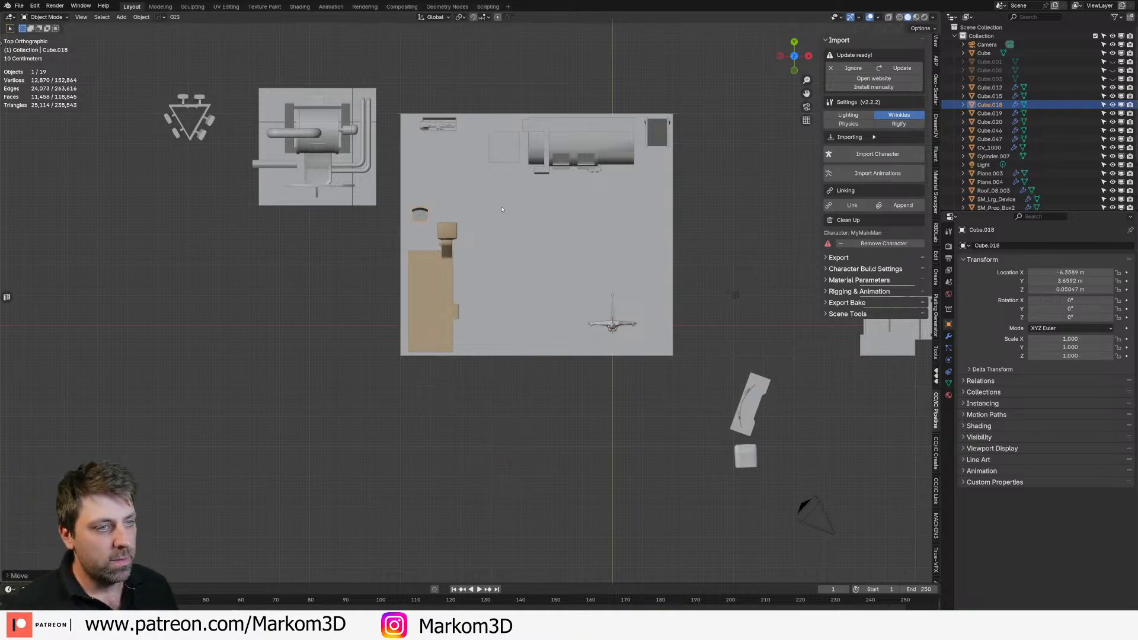
Step: Rotate the small cabinet Cube.018 to -90° about Z
type("r90")
key("Return")
middle_click_drag(502, 210, 625, 277)
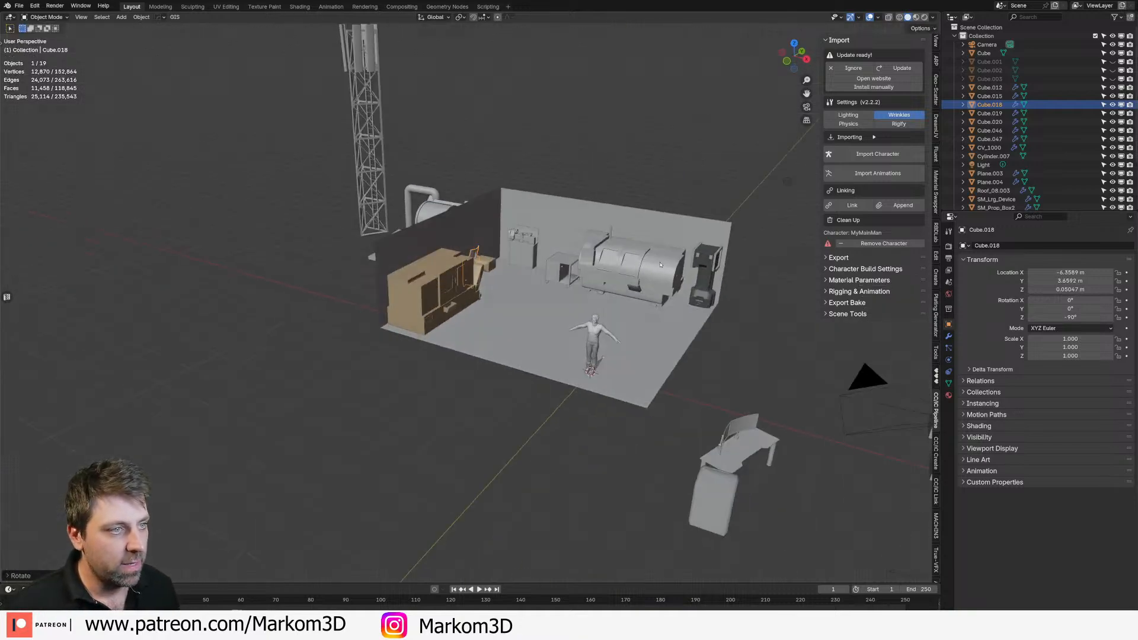
scroll(625, 277, "up", 5)
scroll(625, 276, "down", 4)
middle_click_drag(468, 314, 492, 303)
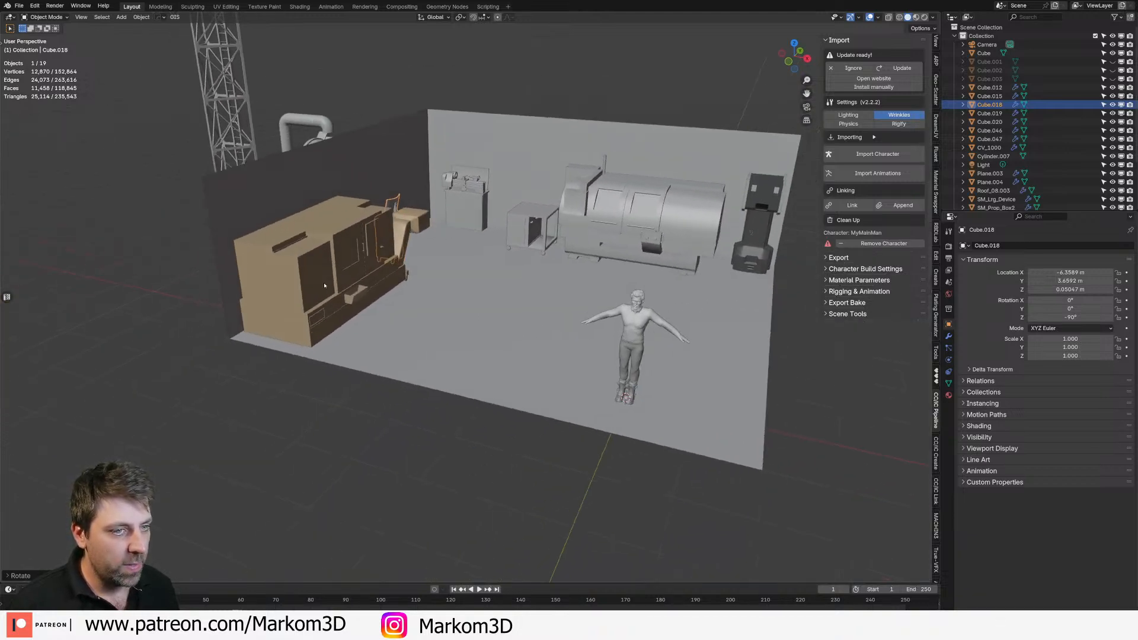
scroll(325, 286, "down", 4)
Step: Rotate the machine CV_1000 by -90° about Z and move it into the room at about X -1.8 m, Y 2.5 m
left_click(755, 343)
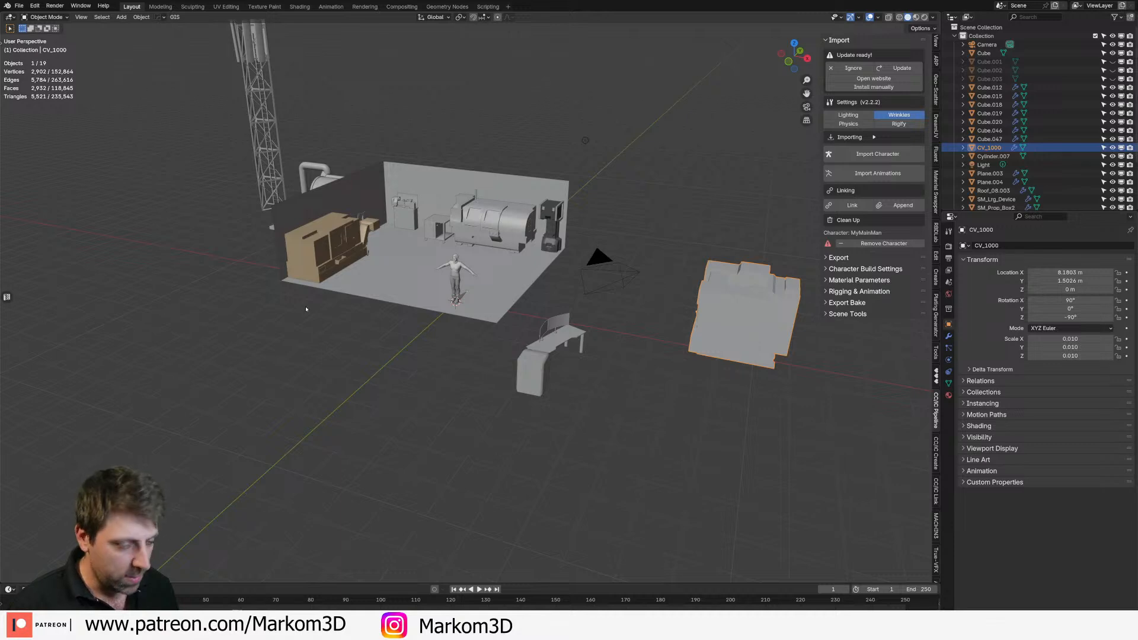
type("rz-90")
key("Return")
key("KP_7")
key("g")
left_click(504, 355)
key("e")
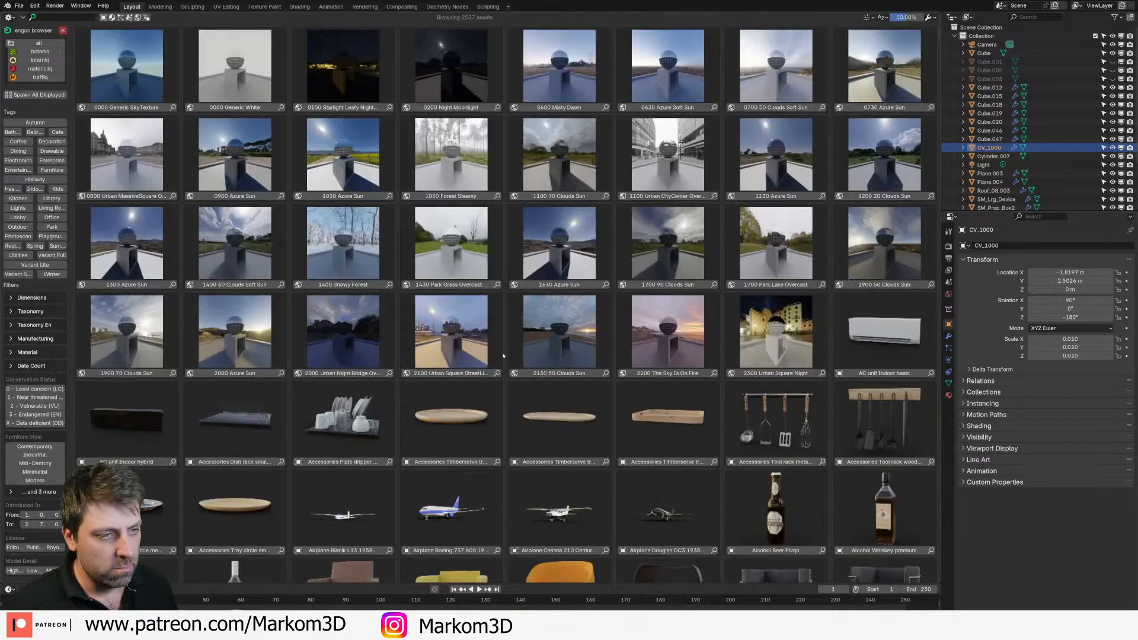
key("e")
Step: Rotate the machine CV_1000 by another -90° about Z, to -270°
key("KP_0")
middle_click_drag(504, 355, 452, 280)
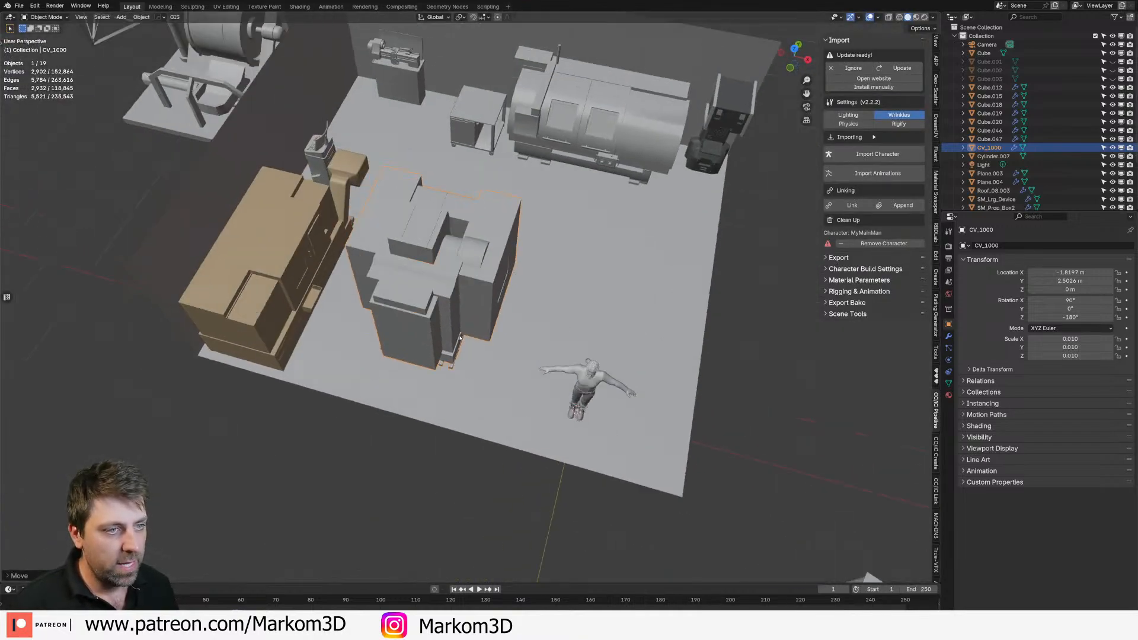
type("rz90")
key("minus")
key("Return")
middle_click_drag(451, 278, 380, 237)
Step: Move the tan machine Cube.020 out of the room, beyond the side wall it stands against
left_click(446, 280)
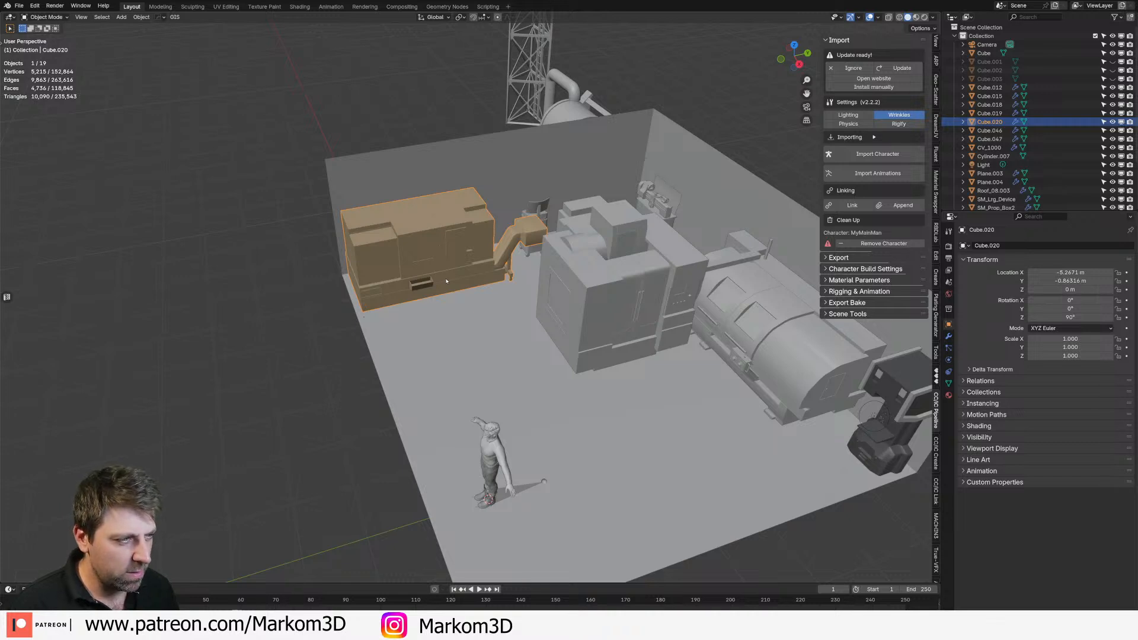
key("g")
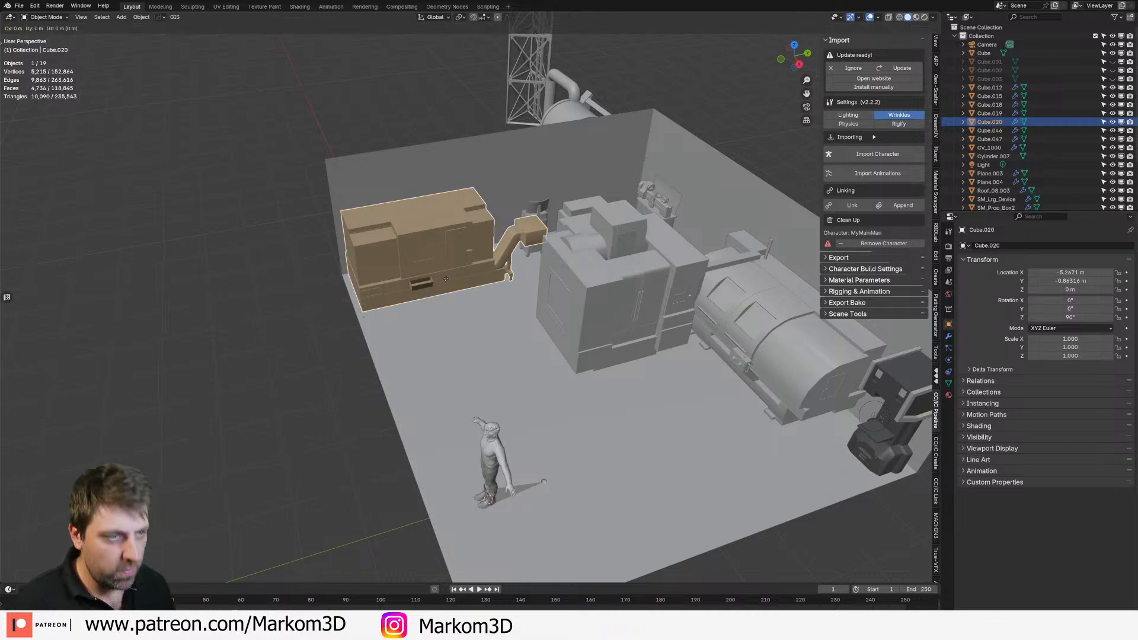
left_click(345, 210)
Step: Move the machine CV_1000 across the floor to the vacated side wall, at about X -4.4 m, Y -0.8 m
left_click(622, 313)
key("g")
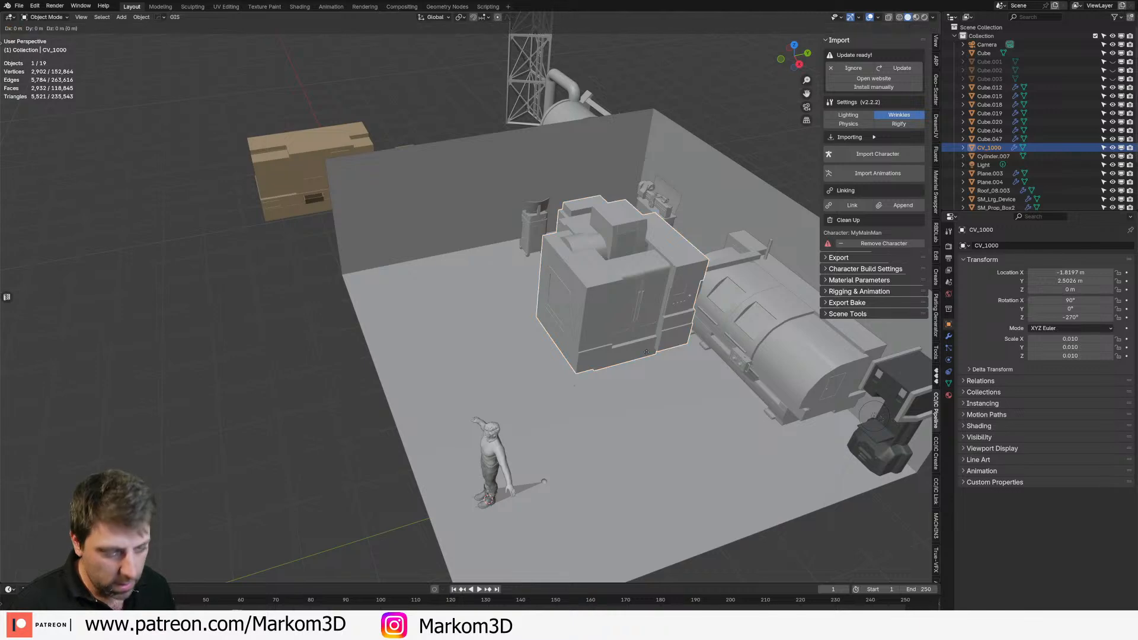
key("shift+z")
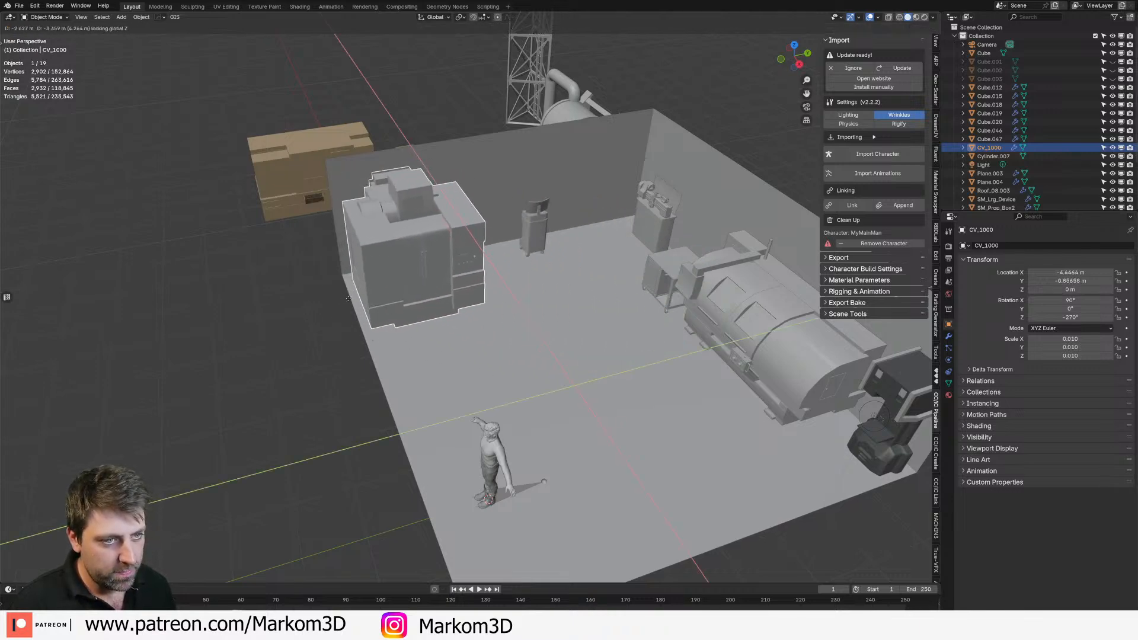
left_click(308, 373)
middle_click_drag(308, 373, 409, 356)
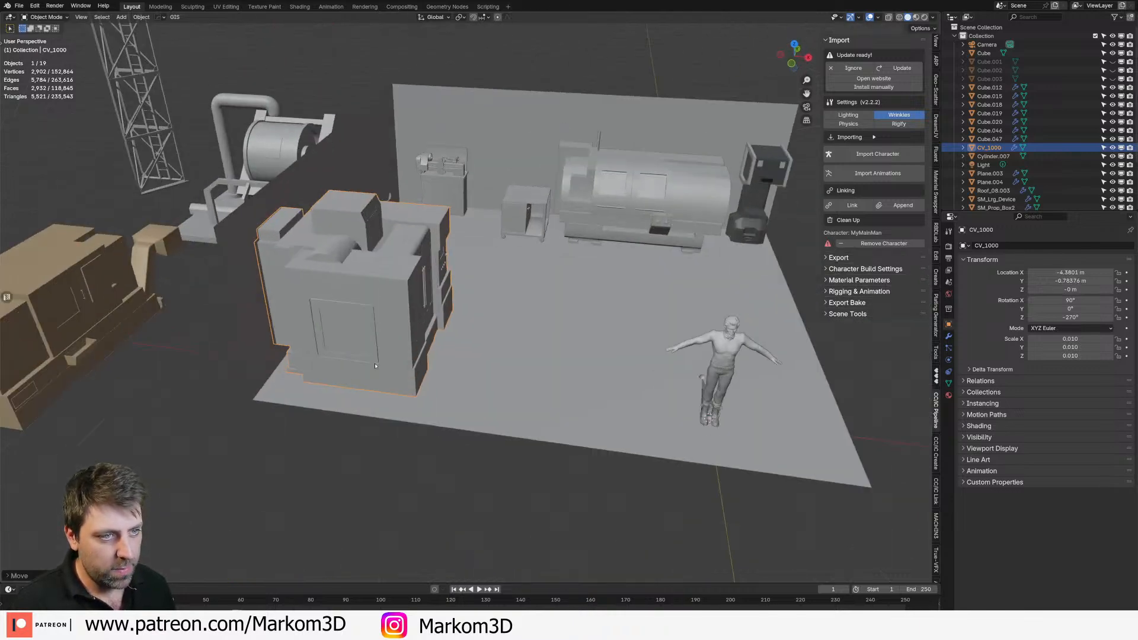
scroll(474, 356, "up", 2)
middle_click_drag(723, 368, 681, 373)
scroll(629, 352, "down", 5)
middle_click_drag(800, 366, 748, 357, "shift")
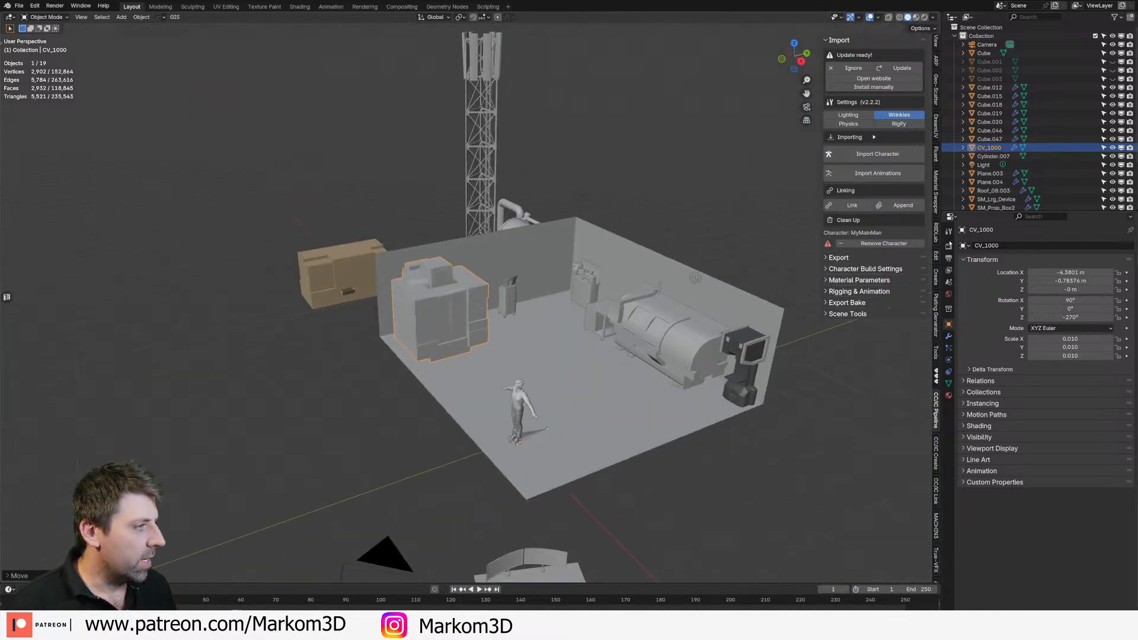
Step: Set the render engine to Cycles and the device to GPU Compute
left_click(949, 246)
left_click(1059, 245)
left_click(1058, 274)
left_click(1051, 267)
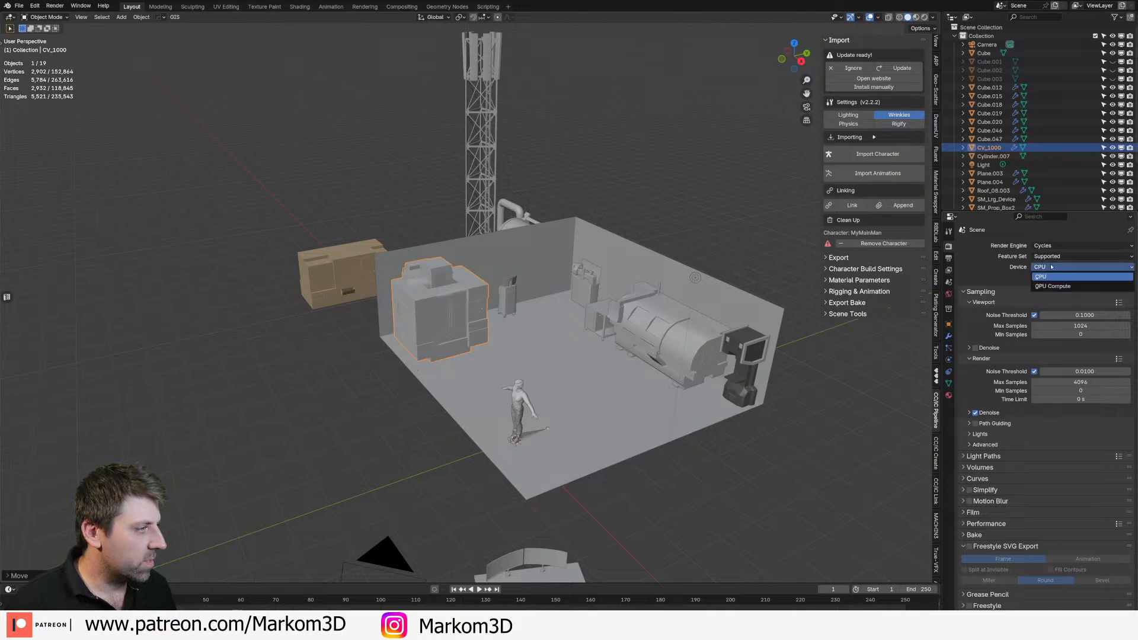
left_click(1053, 286)
Step: Set the maximum samples to 32 for the viewport and 256 for the render
left_click(1065, 326)
type("6")
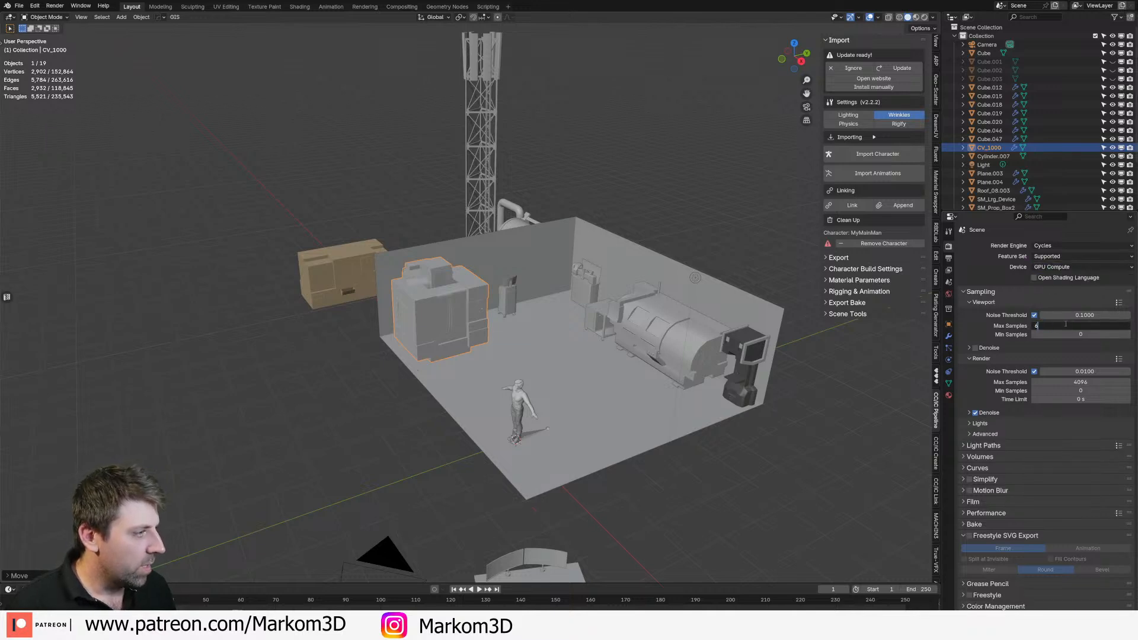
type("2")
key("Return")
left_click(1074, 390)
left_click(1087, 382)
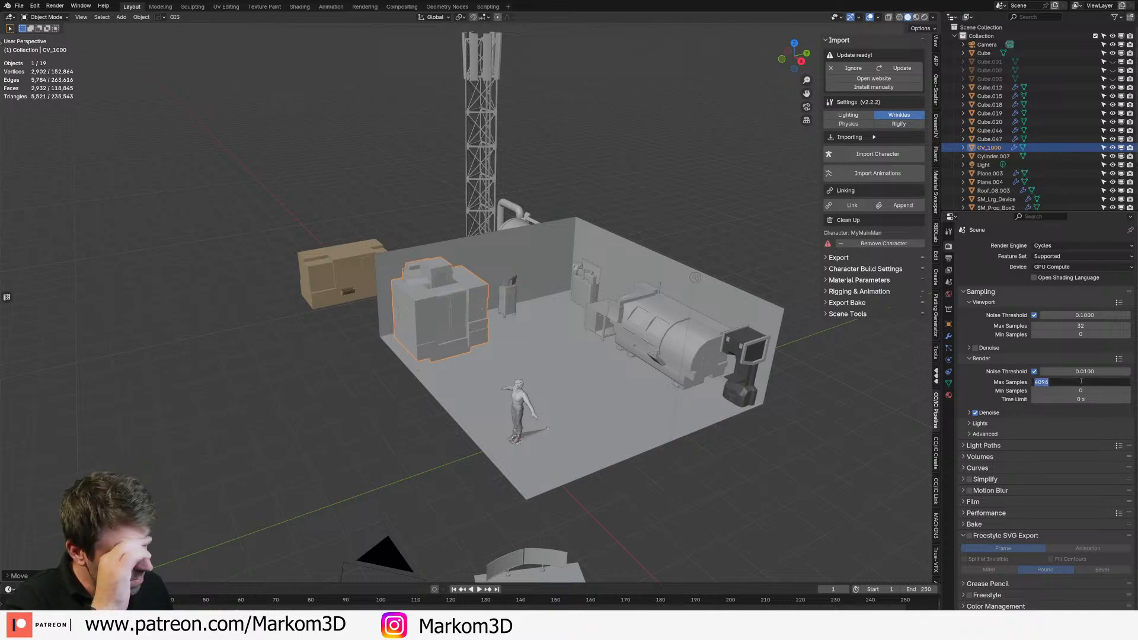
type("256")
key("Return")
Step: Delete the scene's default light
left_click(949, 336)
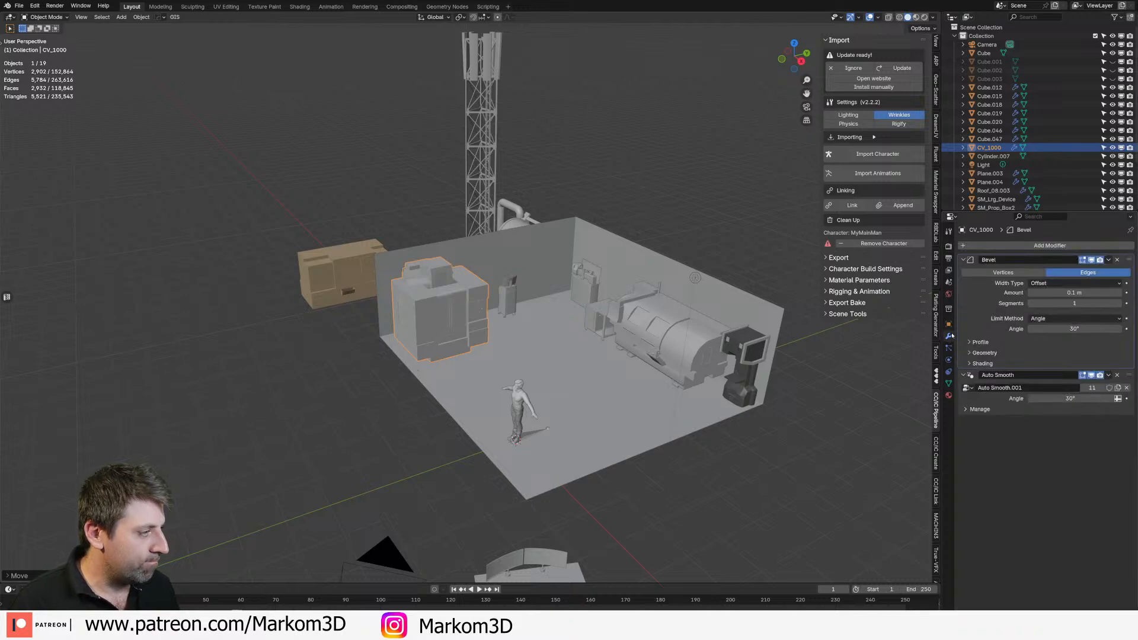
left_click(948, 396)
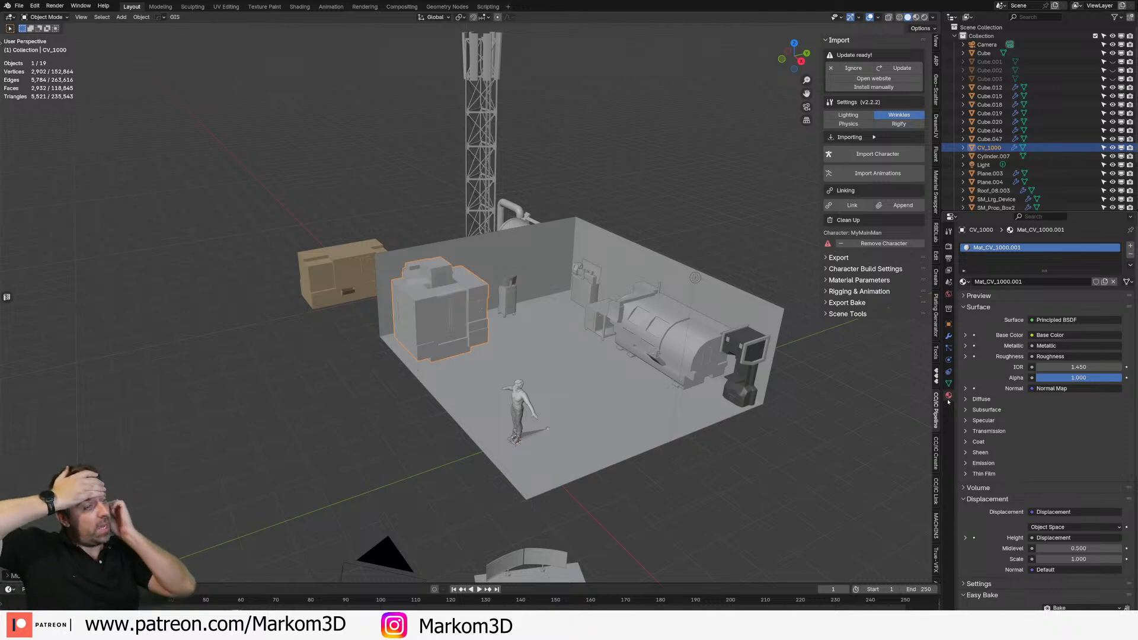
left_click(696, 277)
left_click(693, 278)
key("Delete")
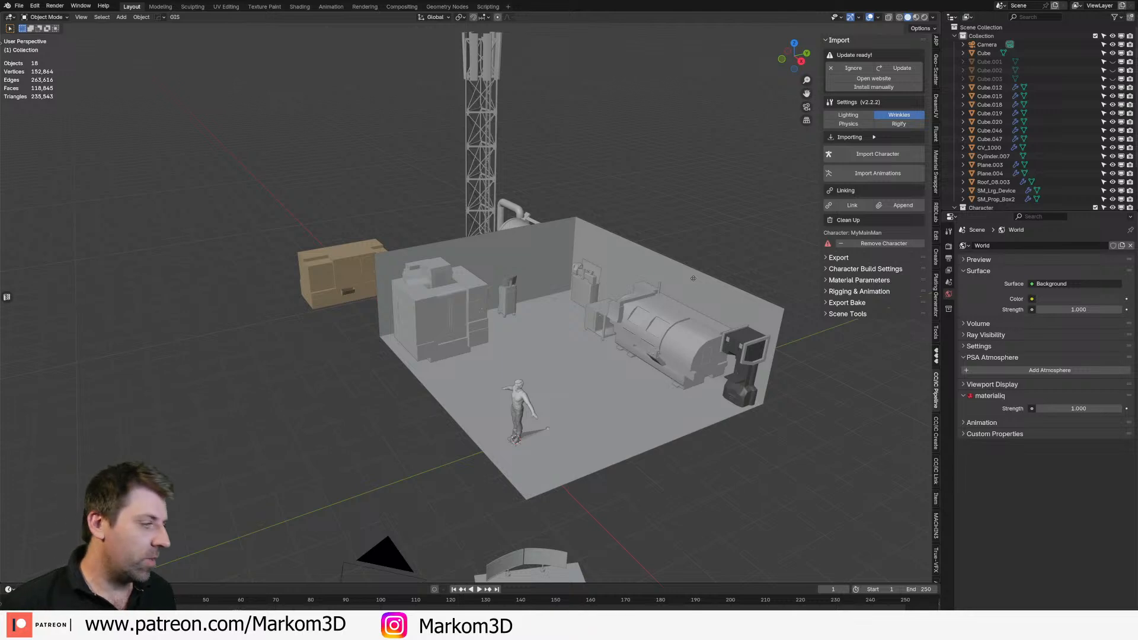
Step: Assign a Sky Texture to the world background colour
middle_click_drag(714, 351, 645, 351)
scroll(733, 351, "up", 2)
scroll(644, 351, "up", 2)
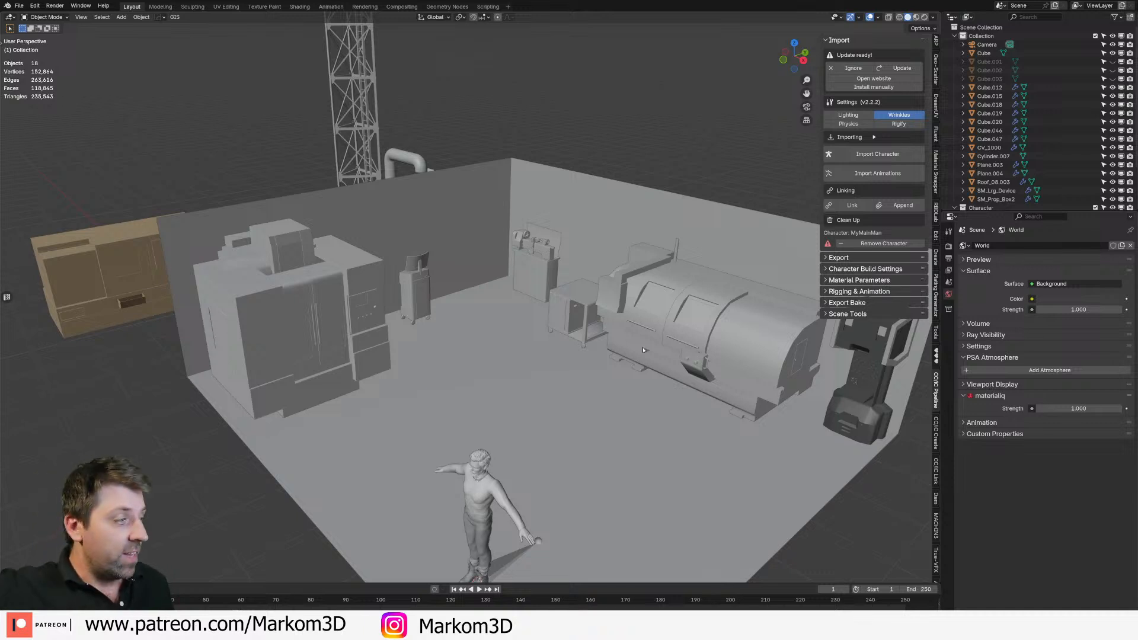
left_click(949, 258)
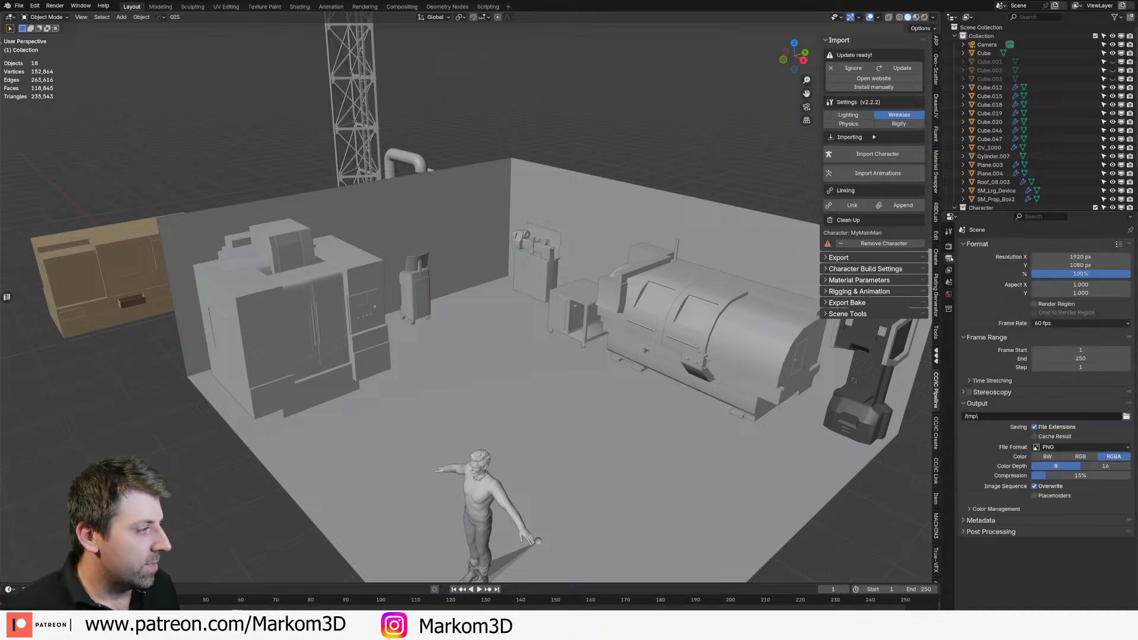
left_click(950, 295)
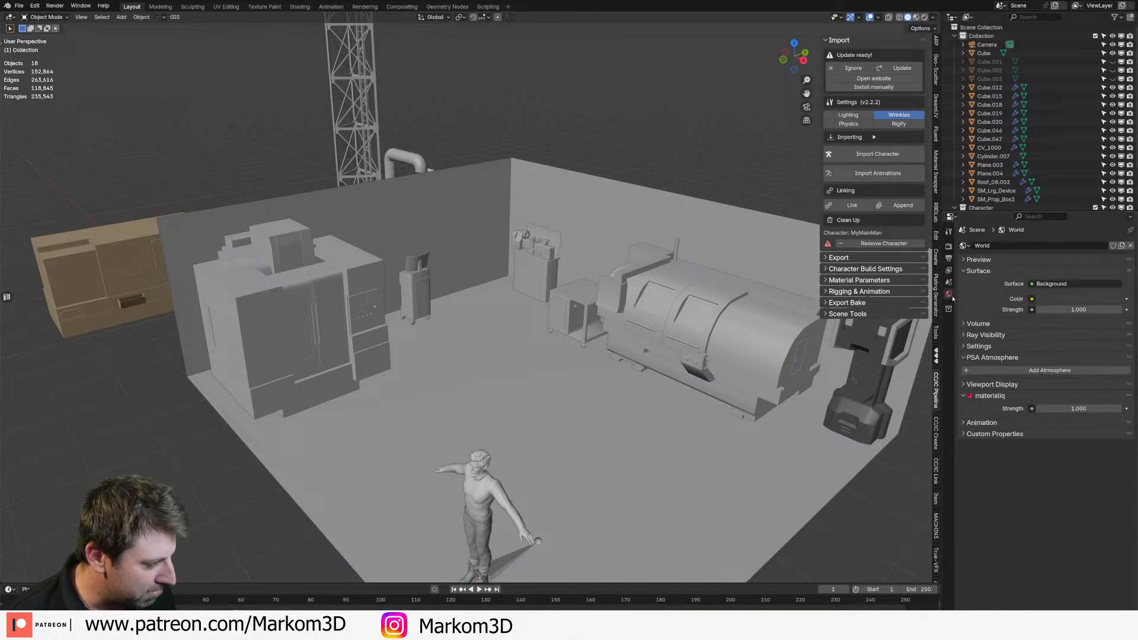
left_click(1032, 299)
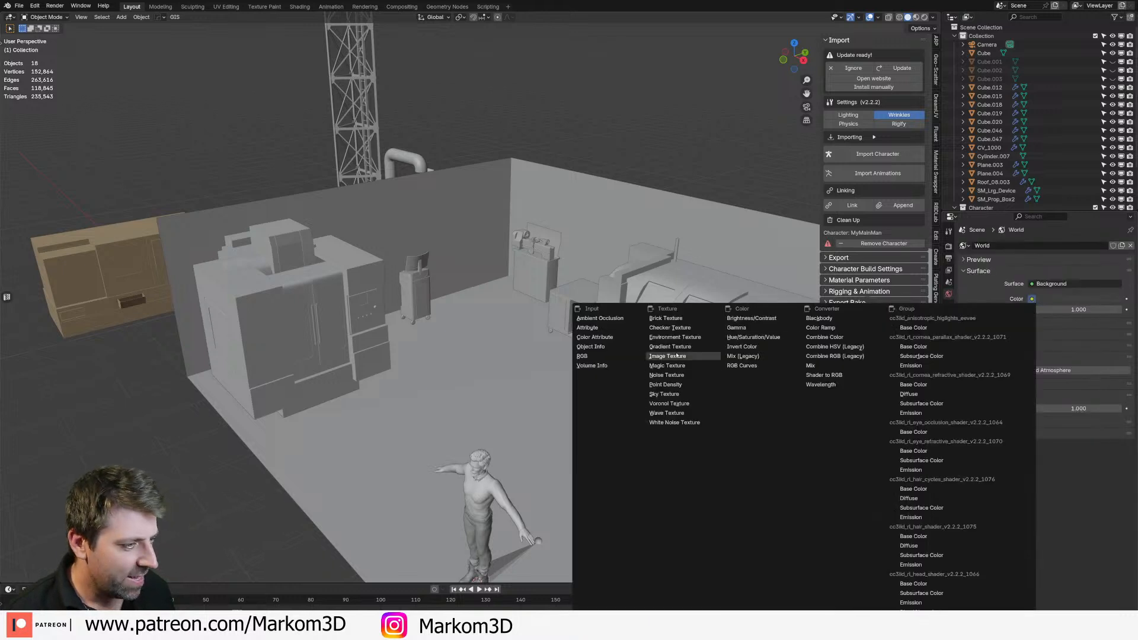
left_click(668, 394)
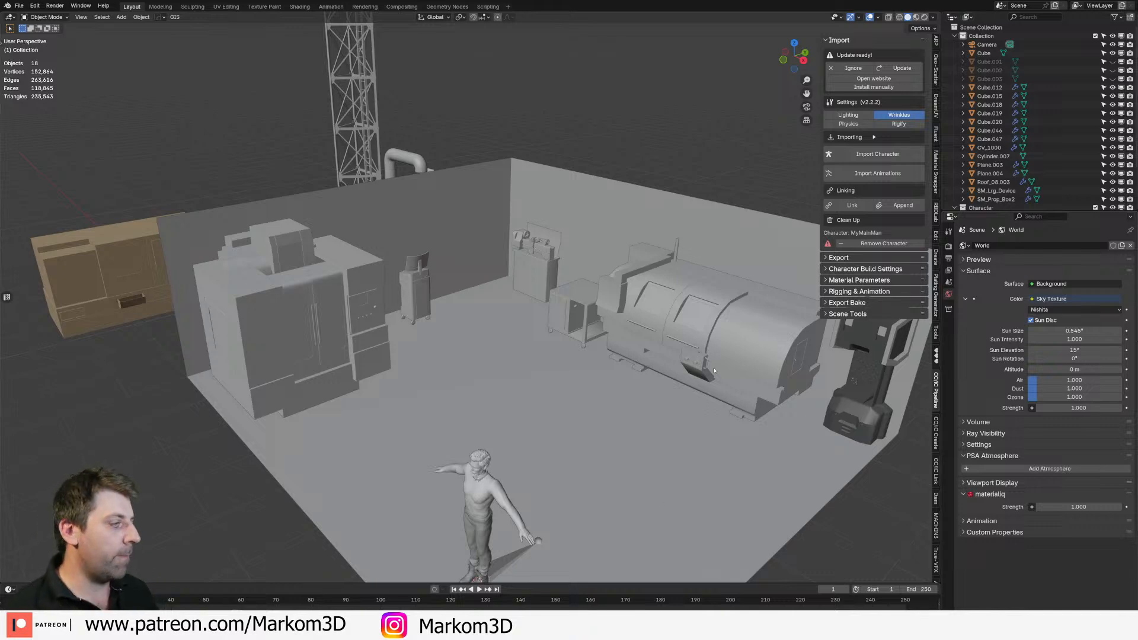
Step: Show the viewport in rendered shading and set the sky's sun elevation to 45°
middle_click_drag(724, 369, 719, 319)
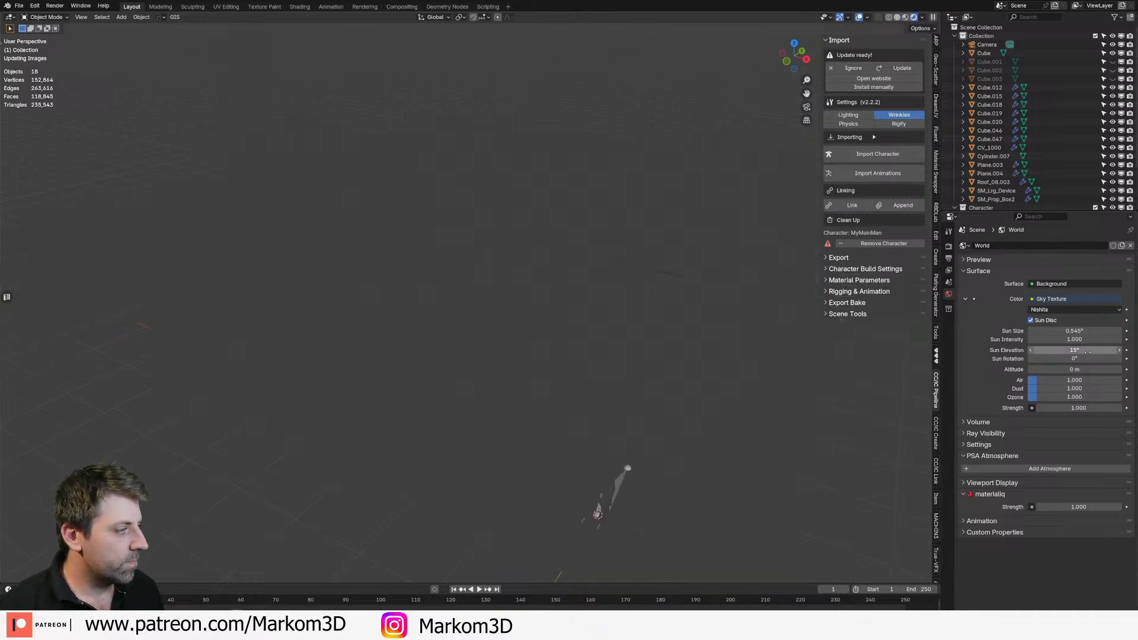
left_click(1087, 353)
type("45")
key("Return")
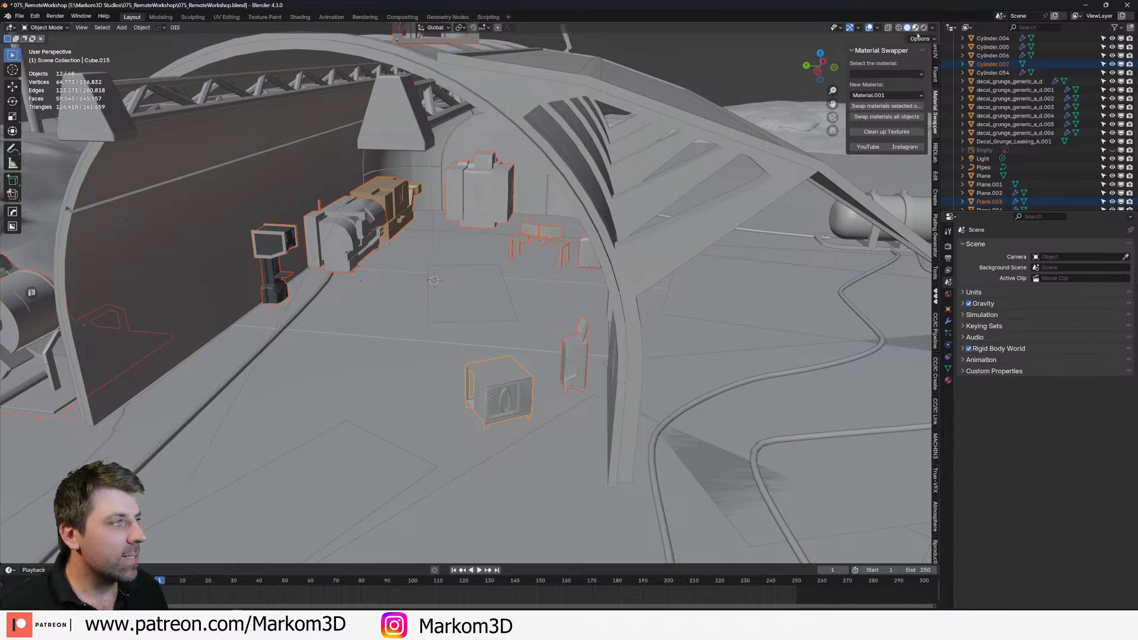
Step: Preview the materials in the 075_RemoteWorkshop scene and view the image 075_Remoteworkshop_IMG.png from its project folder
left_click(914, 29)
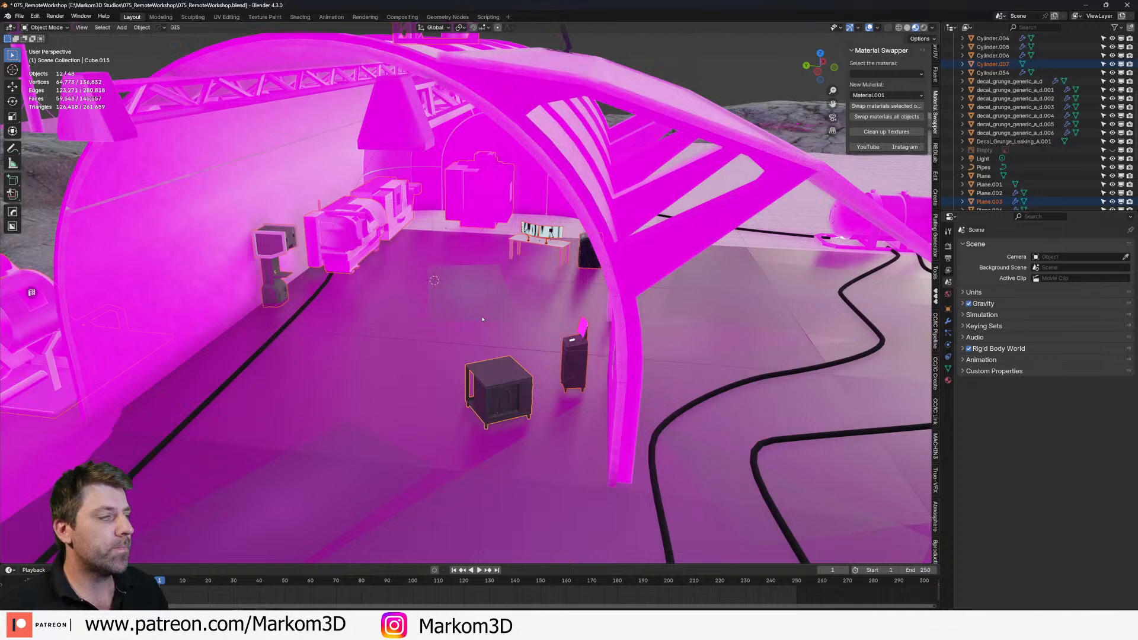
scroll(483, 320, "down", 10)
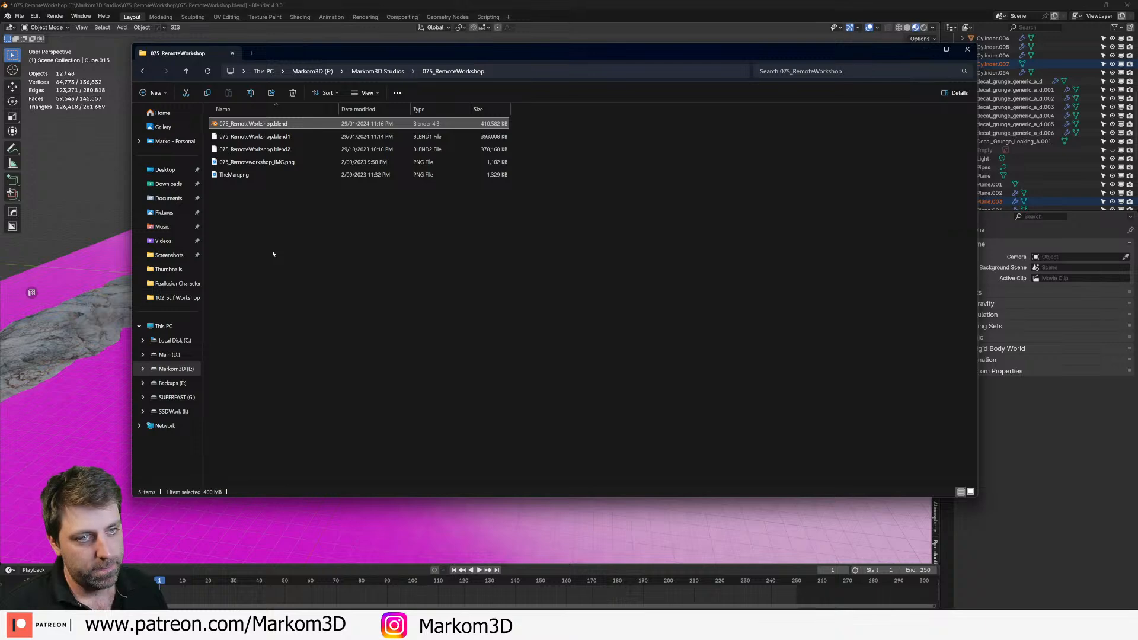
double_click(265, 163)
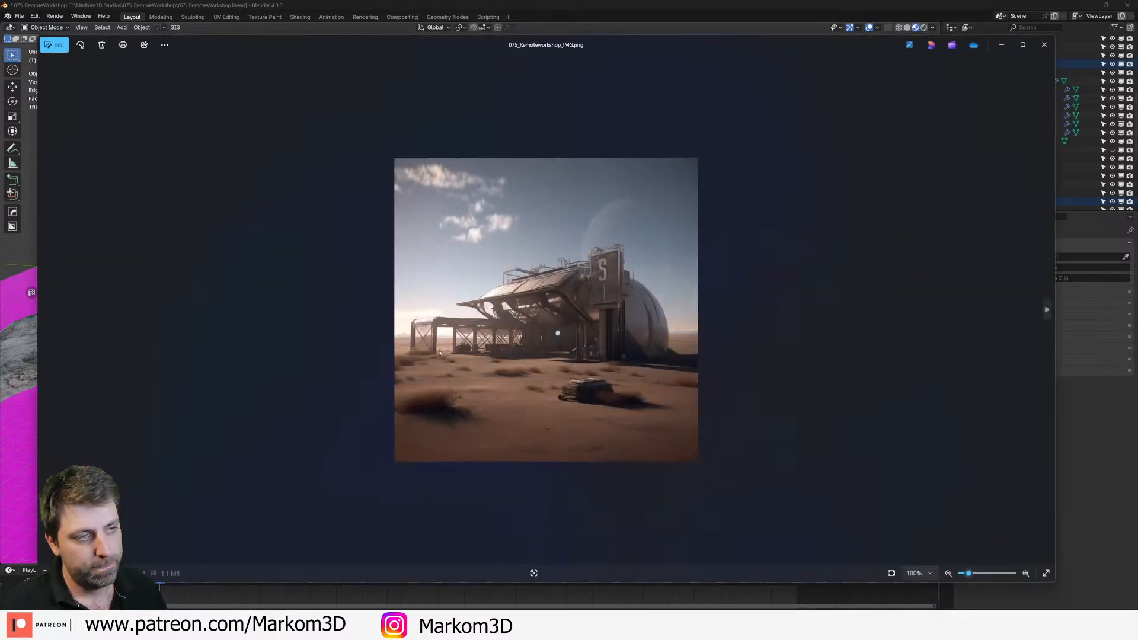
left_click(1044, 44)
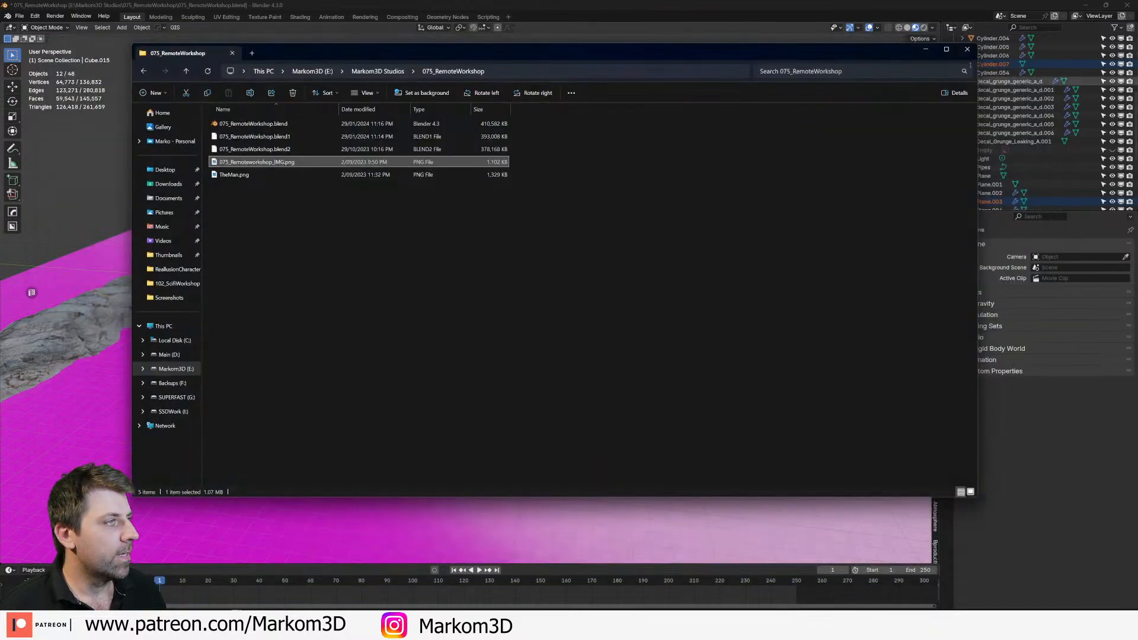
left_click(968, 50)
scroll(382, 319, "up", 10)
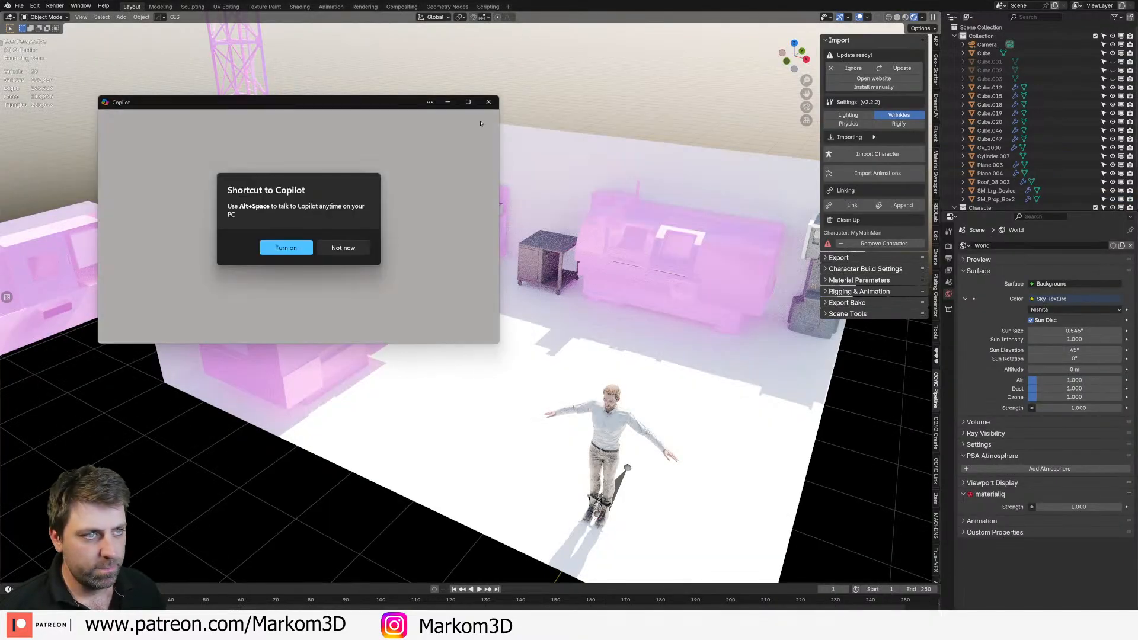
Step: Close the Copilot window and show the material settings of the machine CV_1000
left_click(490, 102)
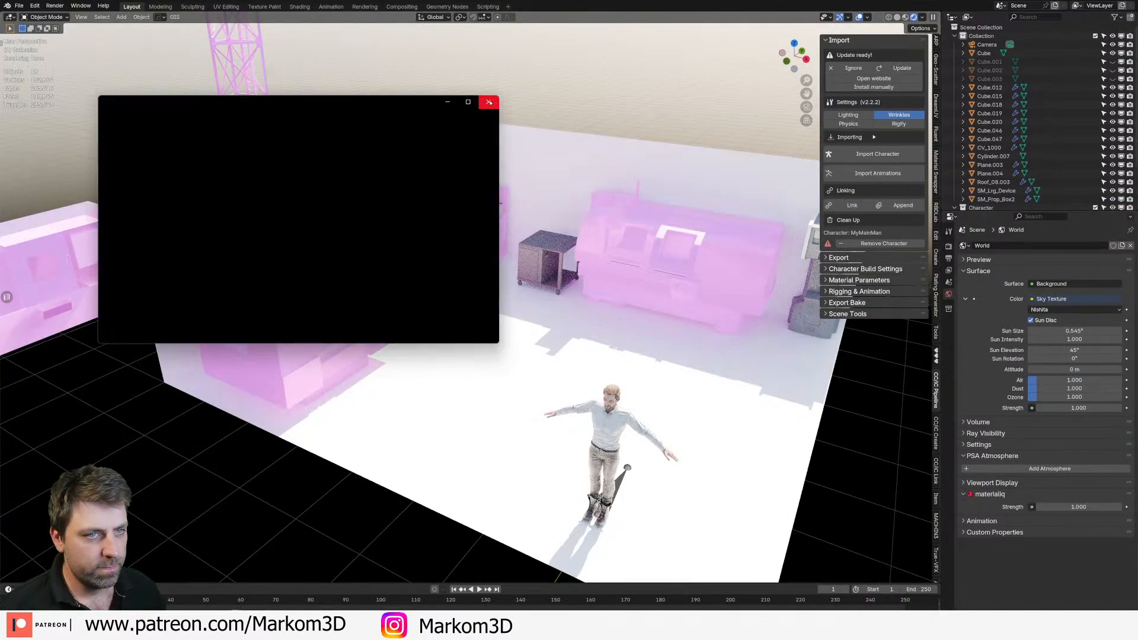
scroll(377, 334, "up", 3)
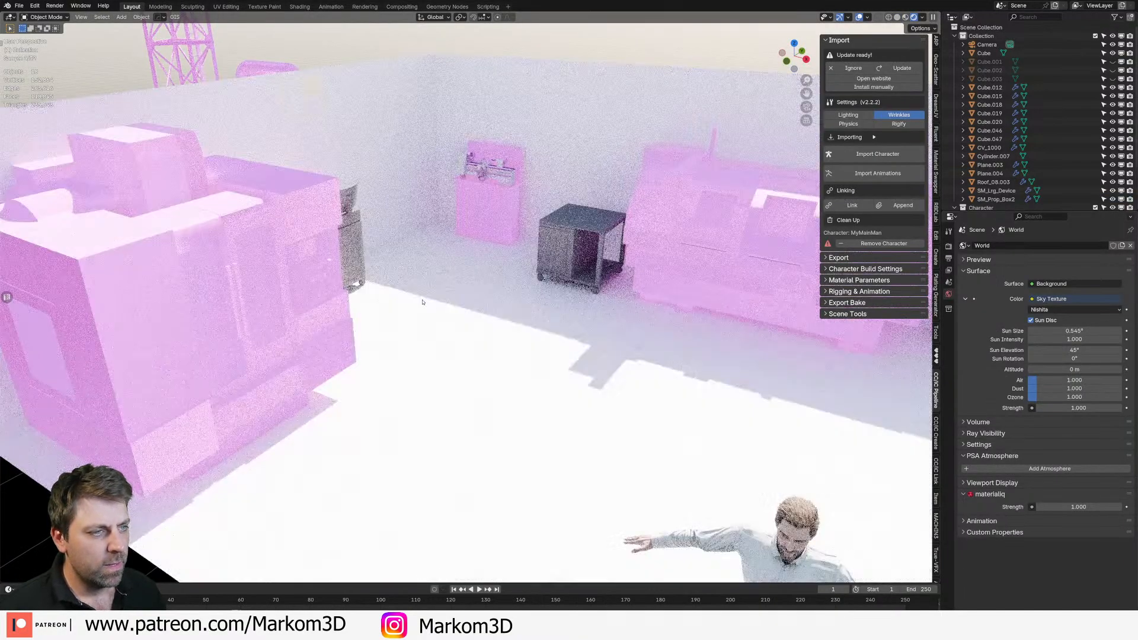
left_click(293, 339)
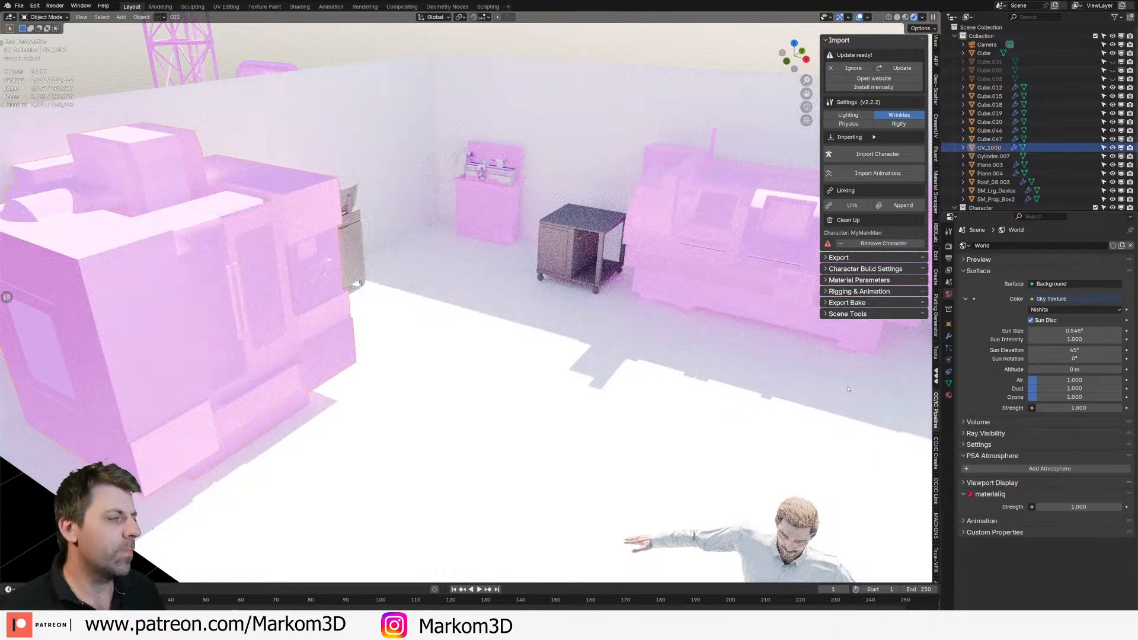
left_click(949, 395)
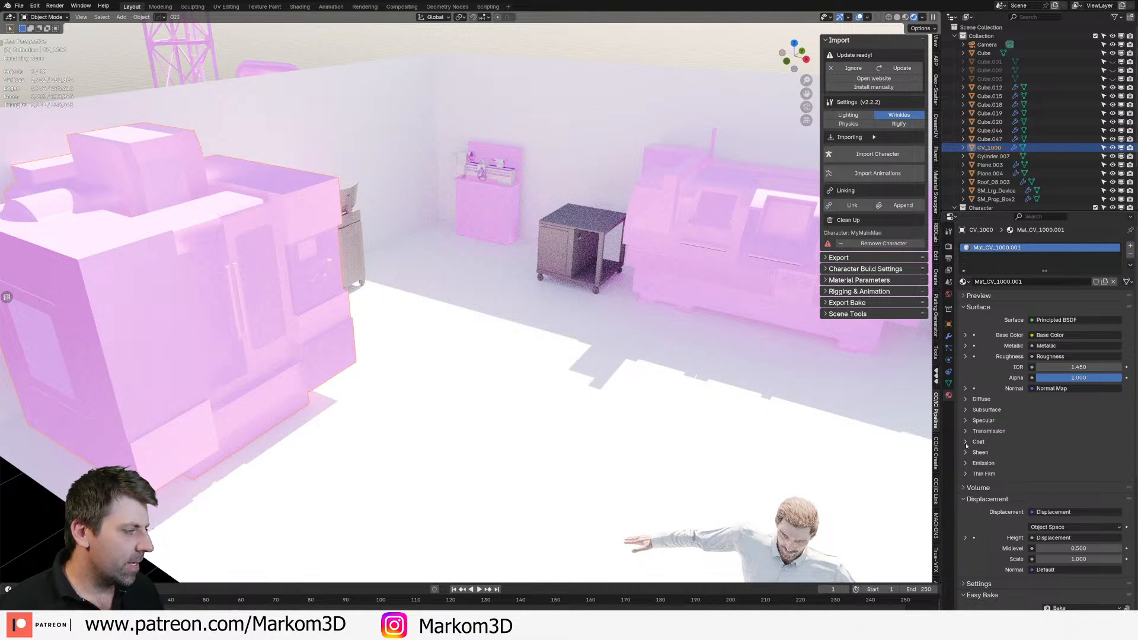
Step: Open the Mat_CV_1000.001 node graph in the Shading workspace and browse for the Metallic texture's image file
left_click(299, 7)
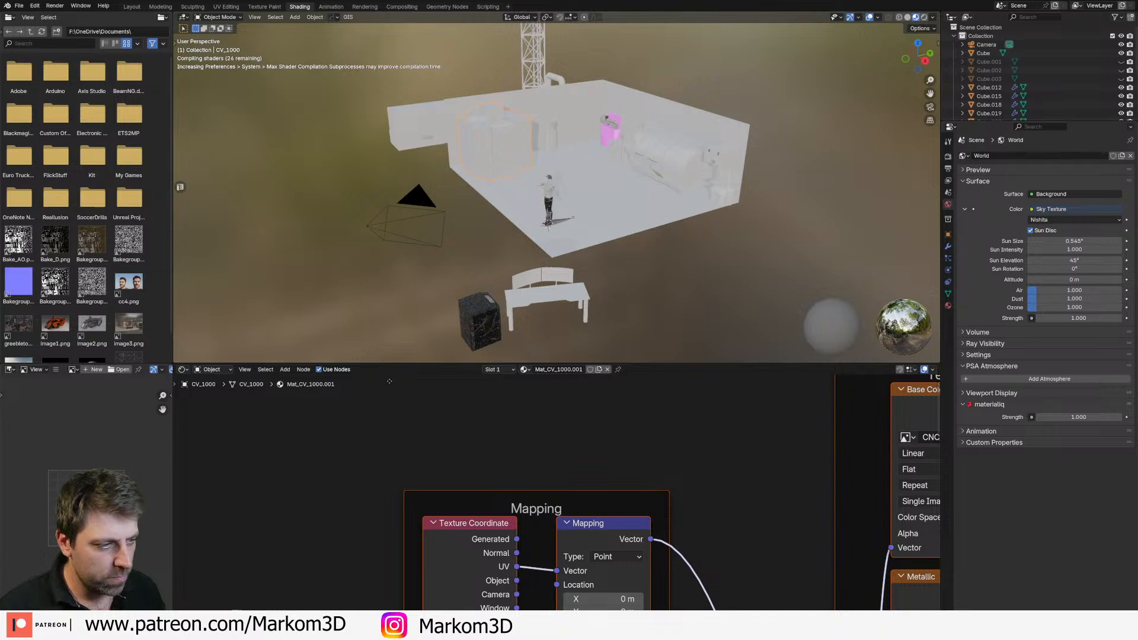
middle_click_drag(508, 522, 229, 454)
left_click(731, 419)
middle_click_drag(445, 424, 413, 425)
left_click(645, 556)
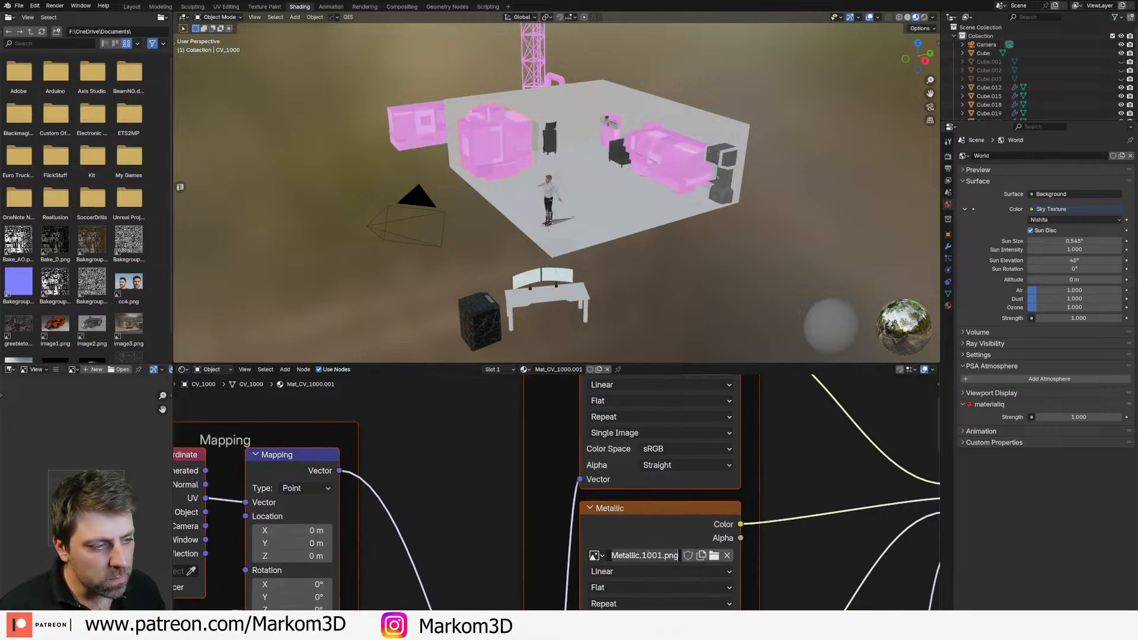
left_click(714, 559)
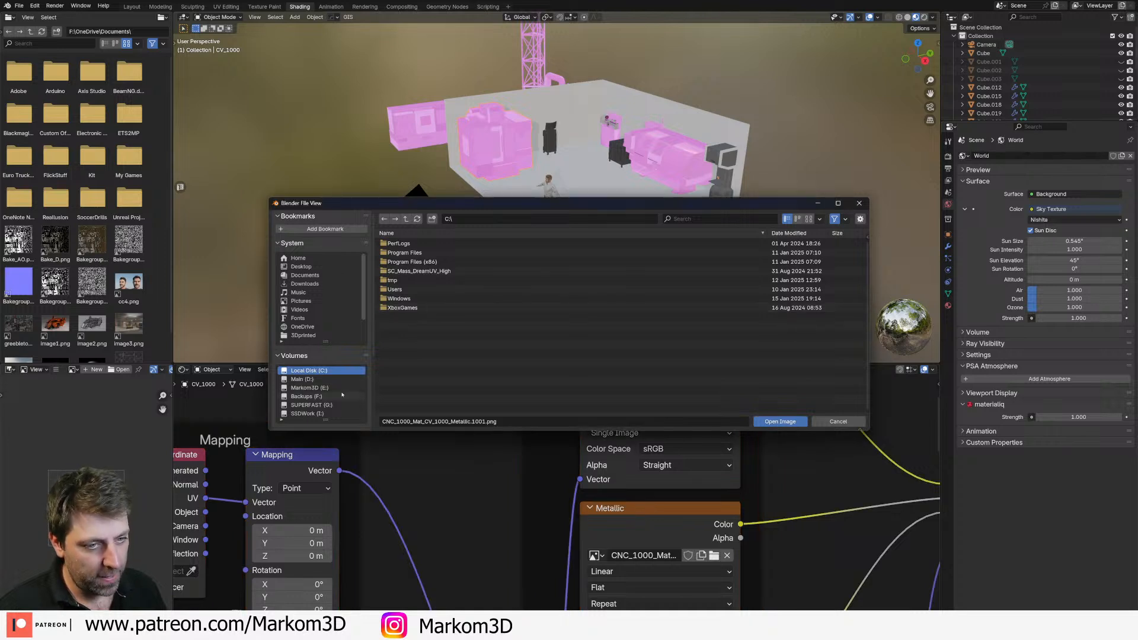
Step: Check the Roughness texture's file name in the node graph and cancel the image file browser
middle_click_drag(569, 516, 442, 481)
scroll(668, 524, "down", 11)
middle_click_drag(604, 596, 565, 502)
scroll(565, 502, "up", 5)
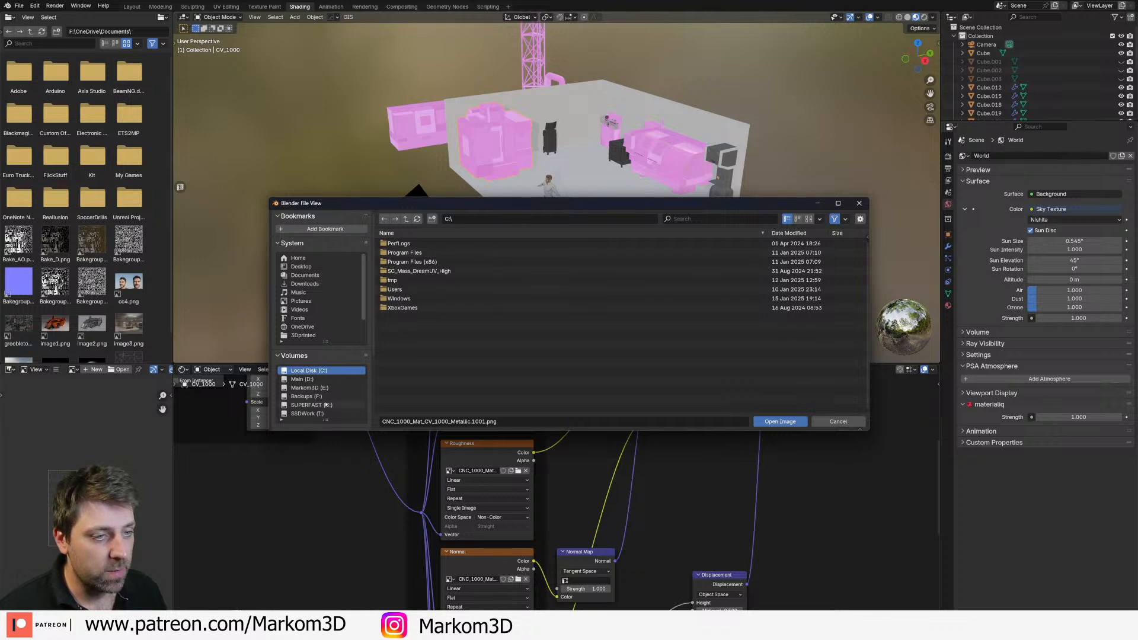
double_click(472, 471)
left_click(473, 471)
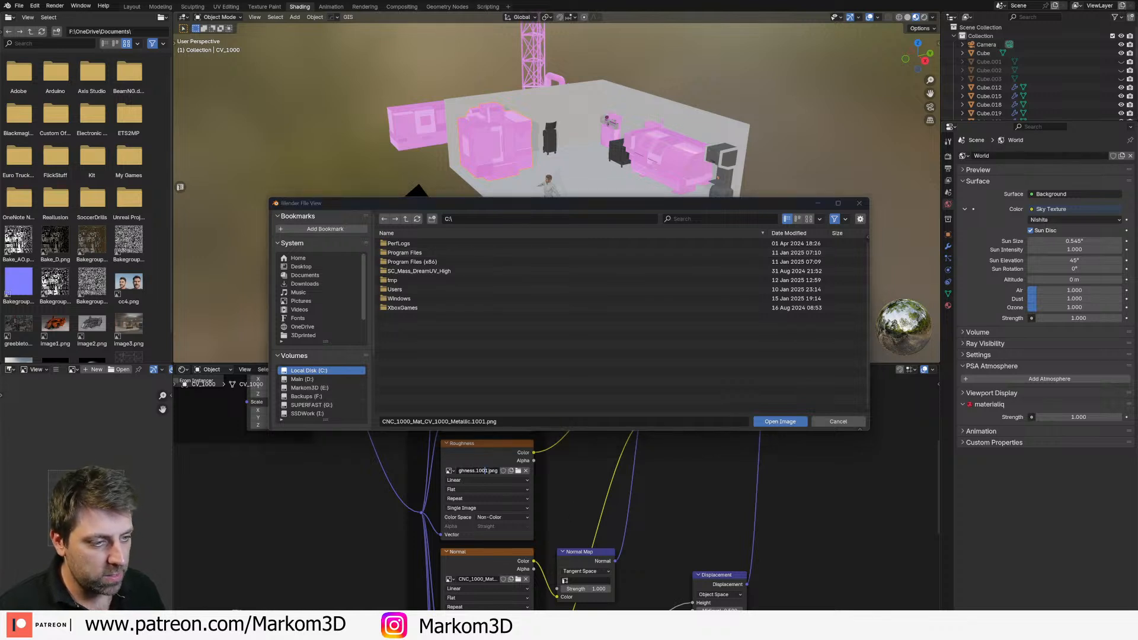
double_click(473, 471)
left_click(483, 472)
left_click_drag(484, 471, 457, 471)
key("Escape")
left_click(332, 419)
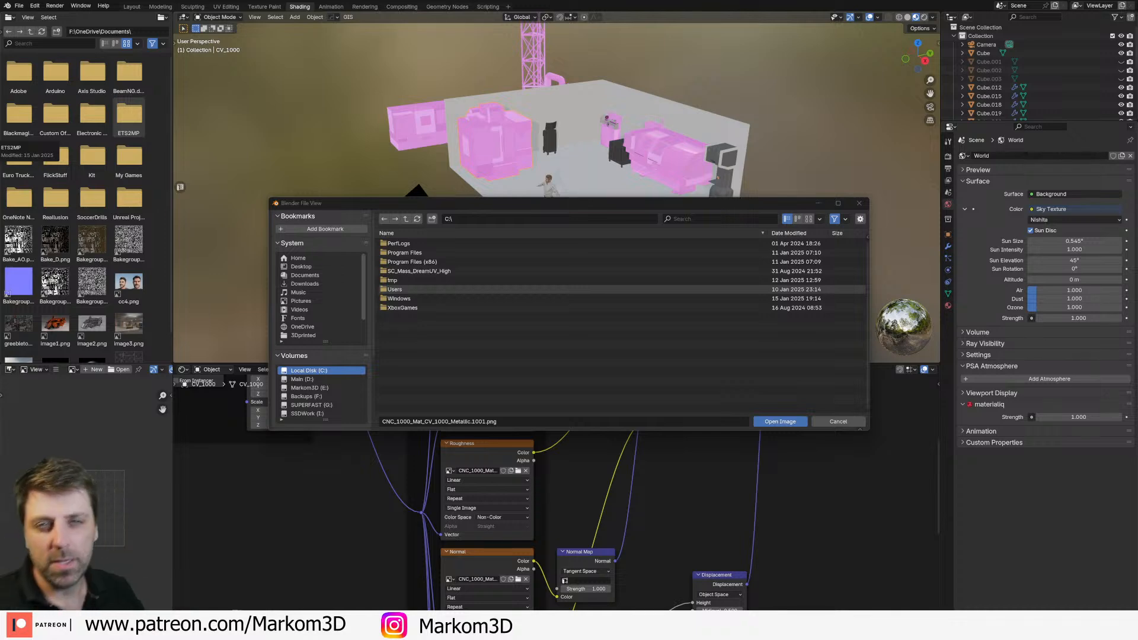
left_click(838, 422)
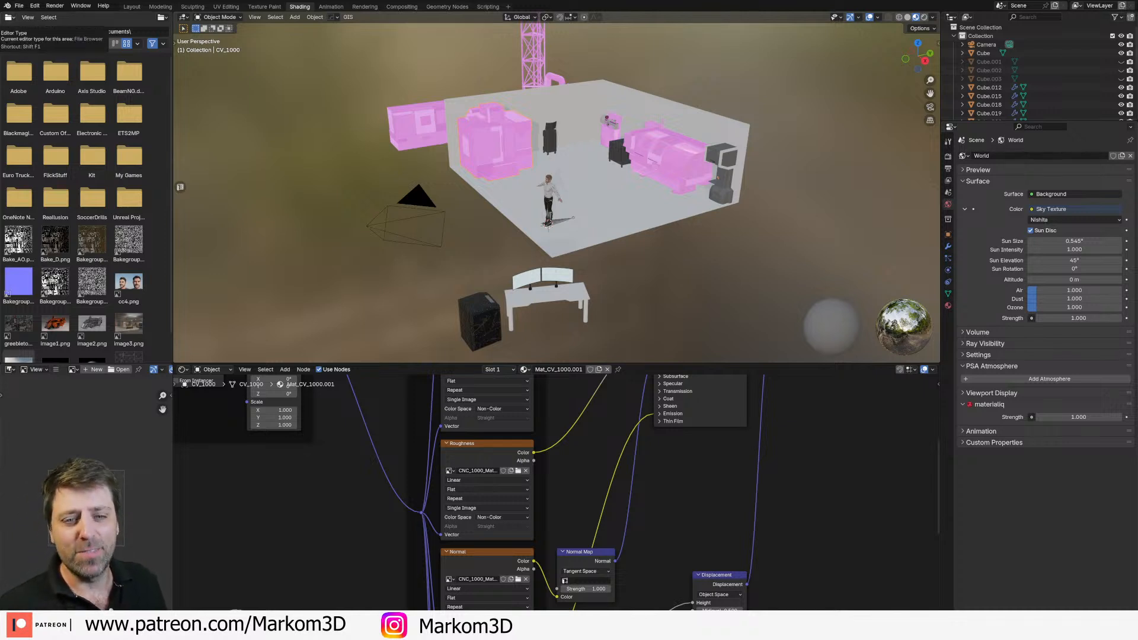
Step: Examine the machines and props in the room for missing textures
scroll(489, 115, "up", 6)
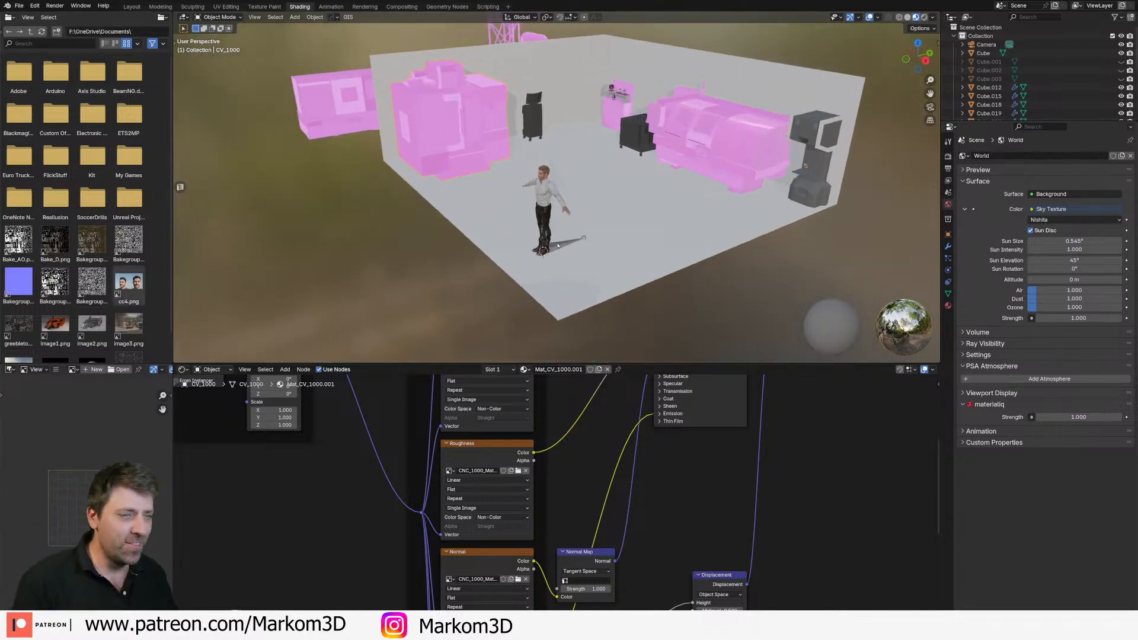
middle_click_drag(486, 118, 264, 225, "shift")
middle_click_drag(264, 226, 299, 215)
scroll(300, 214, "up", 3)
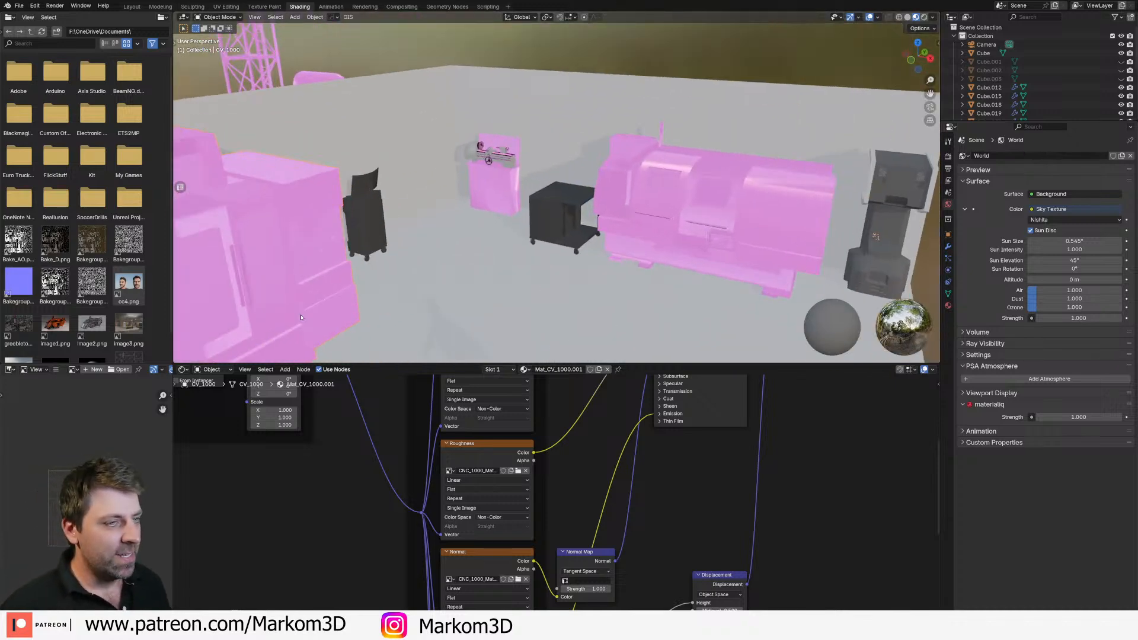
middle_click_drag(435, 279, 374, 265, "shift")
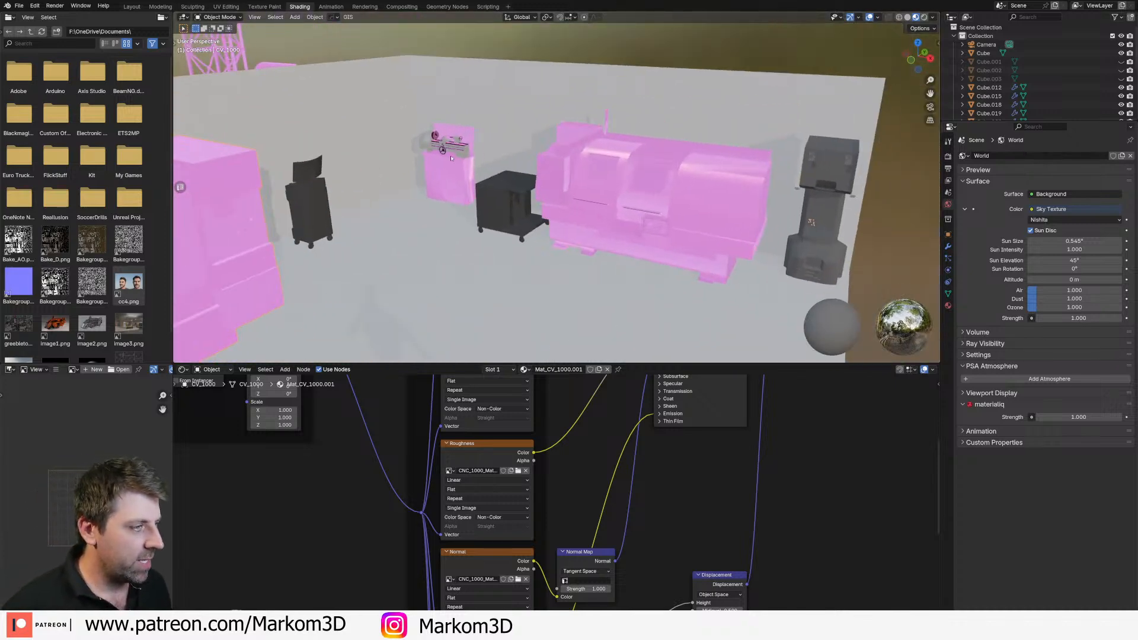
scroll(419, 221, "down", 5)
middle_click_drag(461, 214, 507, 181)
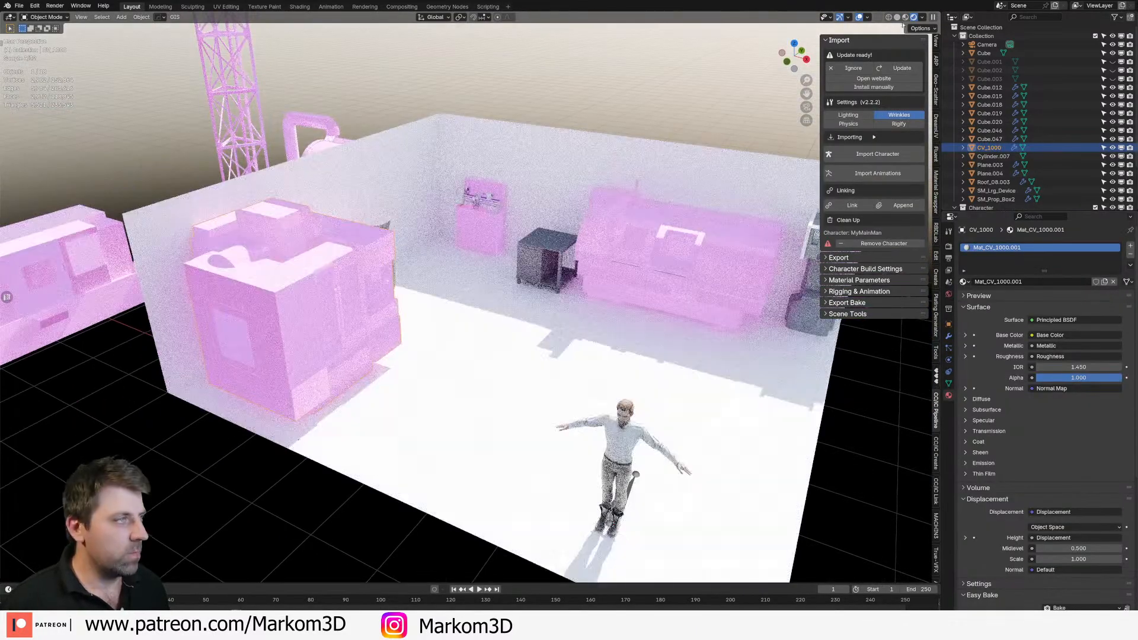
Step: Return to the Layout workspace and show the room in solid shading
left_click(896, 17)
mouse_move(328, 347)
middle_mouse_down()
mouse_move(273, 358)
mouse_move(337, 316)
middle_mouse_up()
scroll(273, 358, "up", 4)
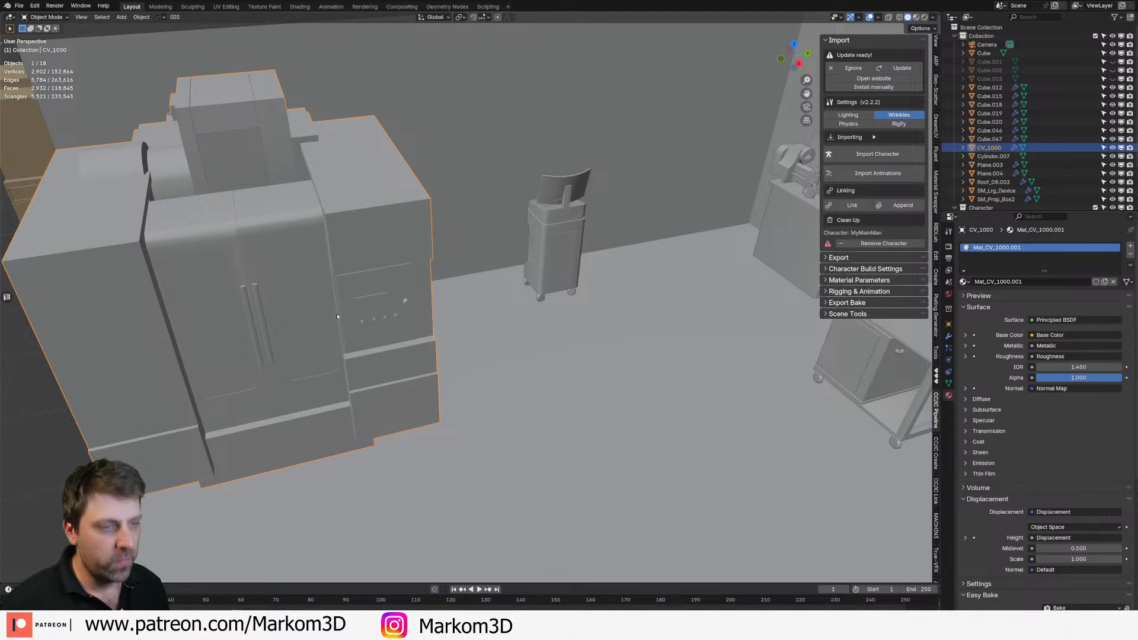
middle_click_drag(567, 306, 440, 238, "shift")
scroll(436, 240, "down", 4)
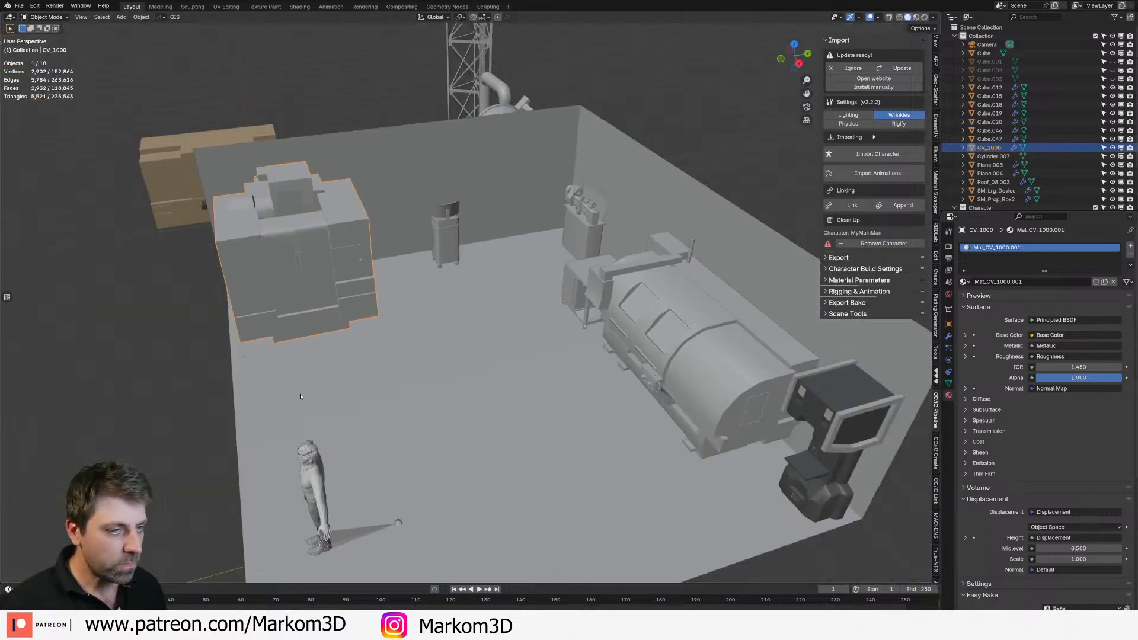
middle_click_drag(261, 402, 416, 368, "shift")
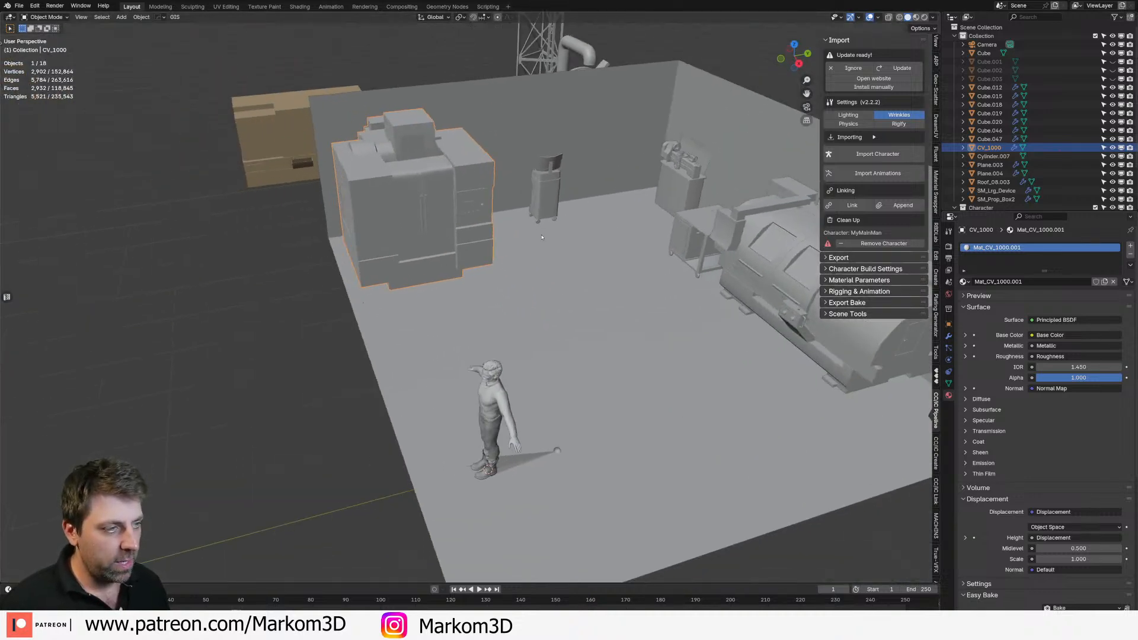
Step: Duplicate the wheeled cart beside the cylindrical machine and move the copy along Y to the front of CV_1000
left_click(690, 246)
key("shift+d")
key("y")
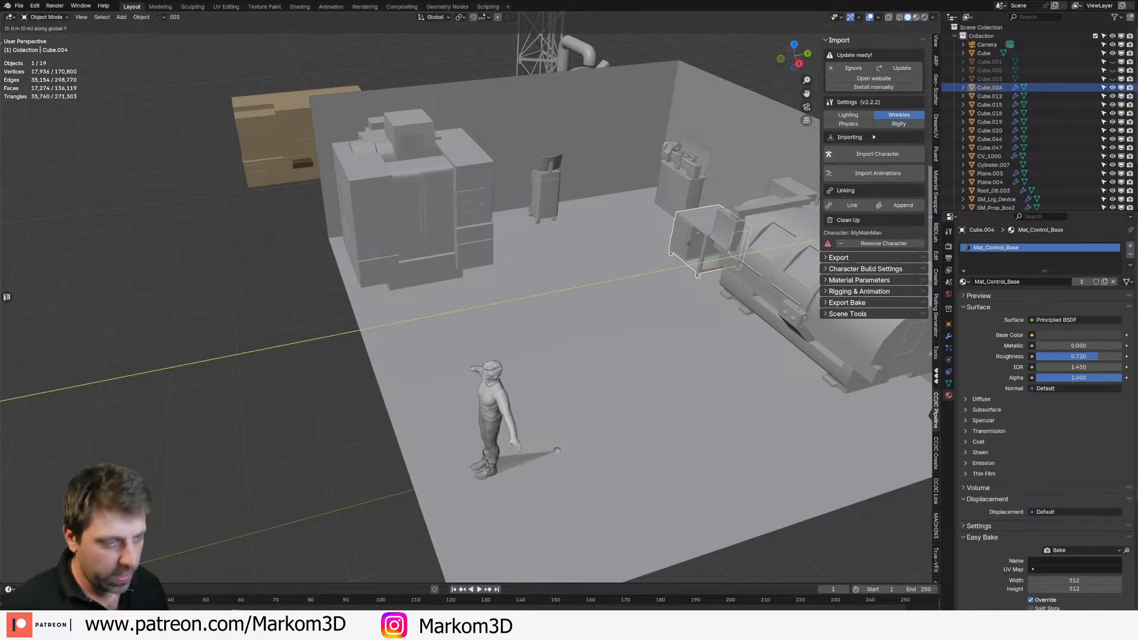
left_click(393, 303)
middle_click_drag(393, 304, 501, 358)
scroll(501, 358, "up", 3)
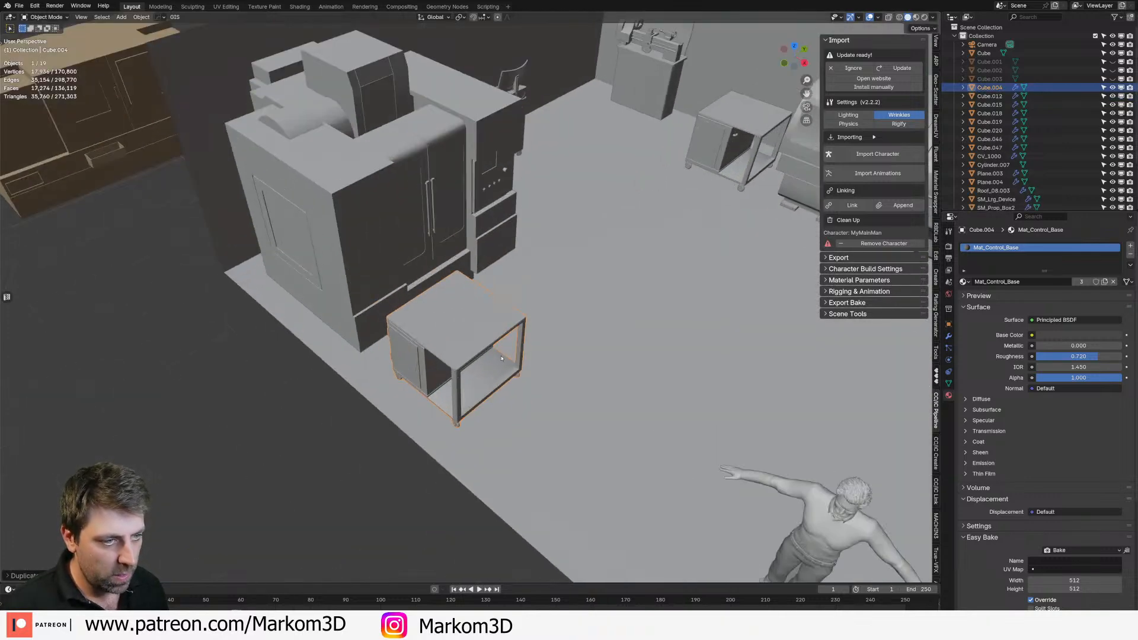
Step: Move the duplicated cart along X away from CV_1000 onto the open floor and adjust its position
key("g")
key("y")
key("x")
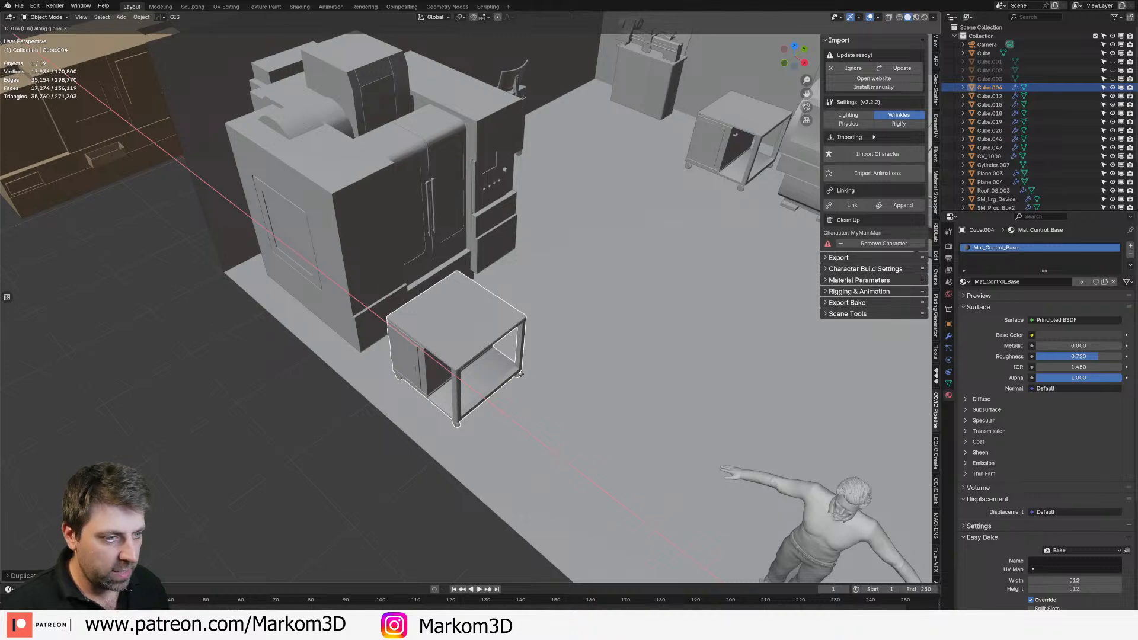
left_click(533, 389)
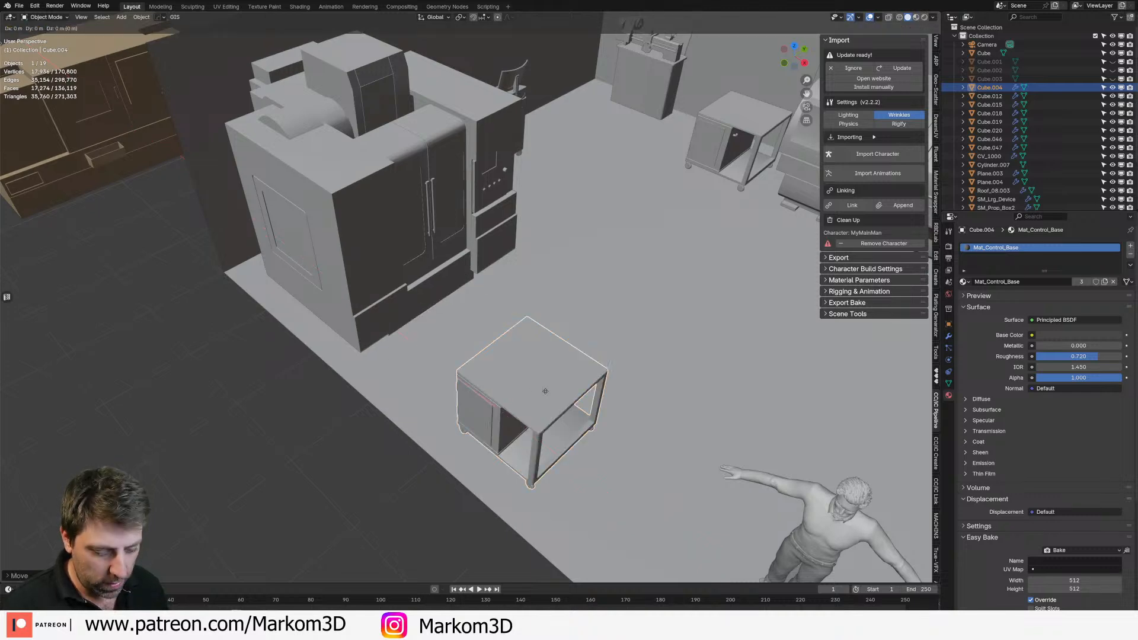
key("g")
left_click(518, 381)
Step: Open the duplicated cart's mesh in Edit Mode and show it in wireframe shading
mouse_move(474, 447)
middle_mouse_down()
mouse_move(470, 343)
mouse_move(554, 341)
middle_mouse_up()
scroll(468, 341, "up", 6)
scroll(468, 340, "up", 2)
scroll(554, 341, "down", 2)
key("Tab")
key("z")
left_click(339, 420)
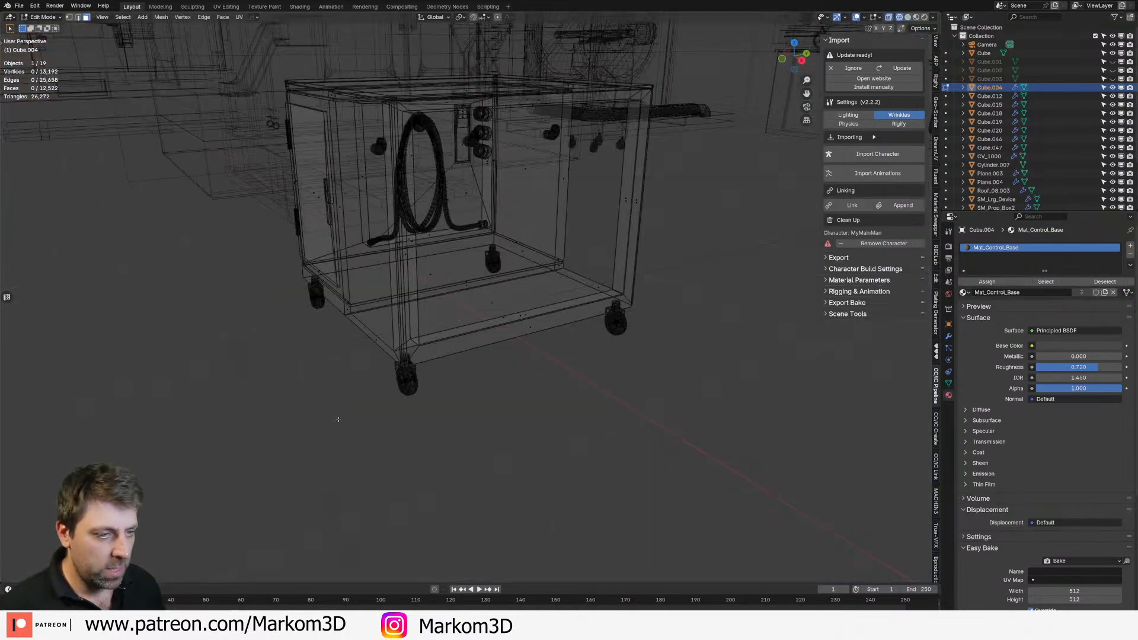
Step: Select all of the duplicated cart's caster wheels from the front view, including their linked geometry
key("KP_1")
middle_click_drag(550, 285, 365, 436, "shift")
scroll(365, 435, "up", 6)
key("1")
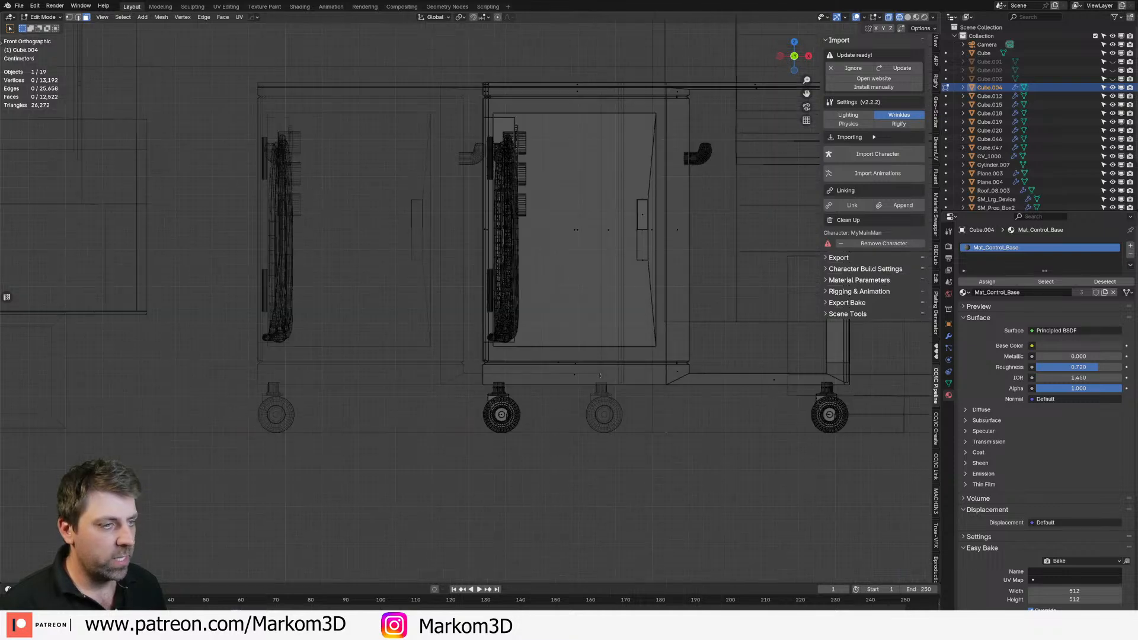
middle_click_drag(666, 427, 533, 431, "shift")
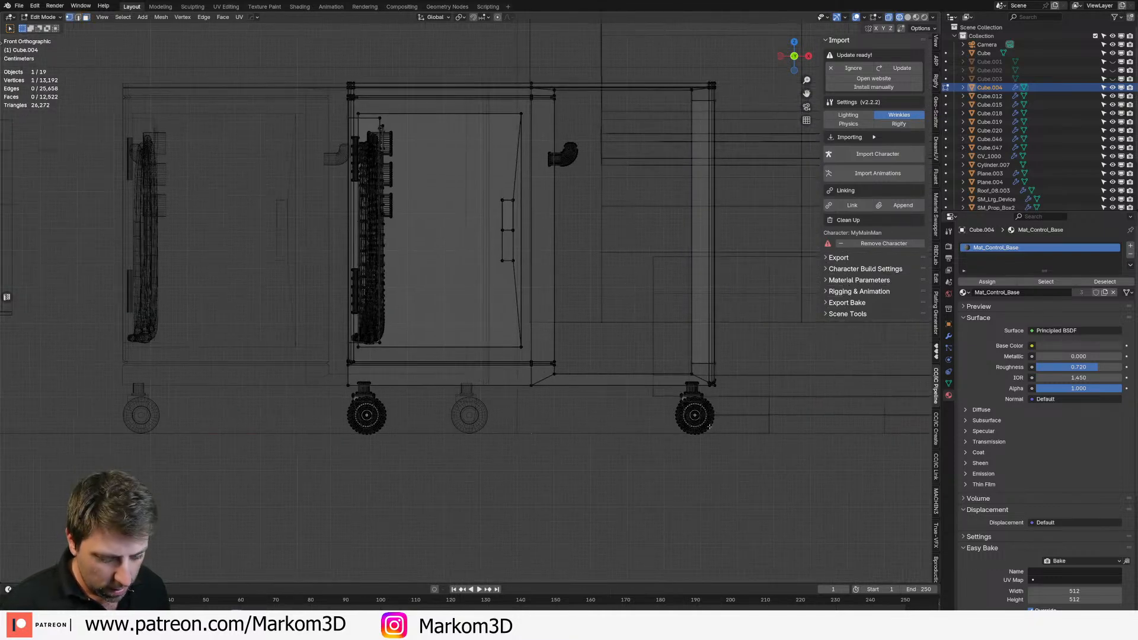
left_click_drag(751, 389, 304, 488)
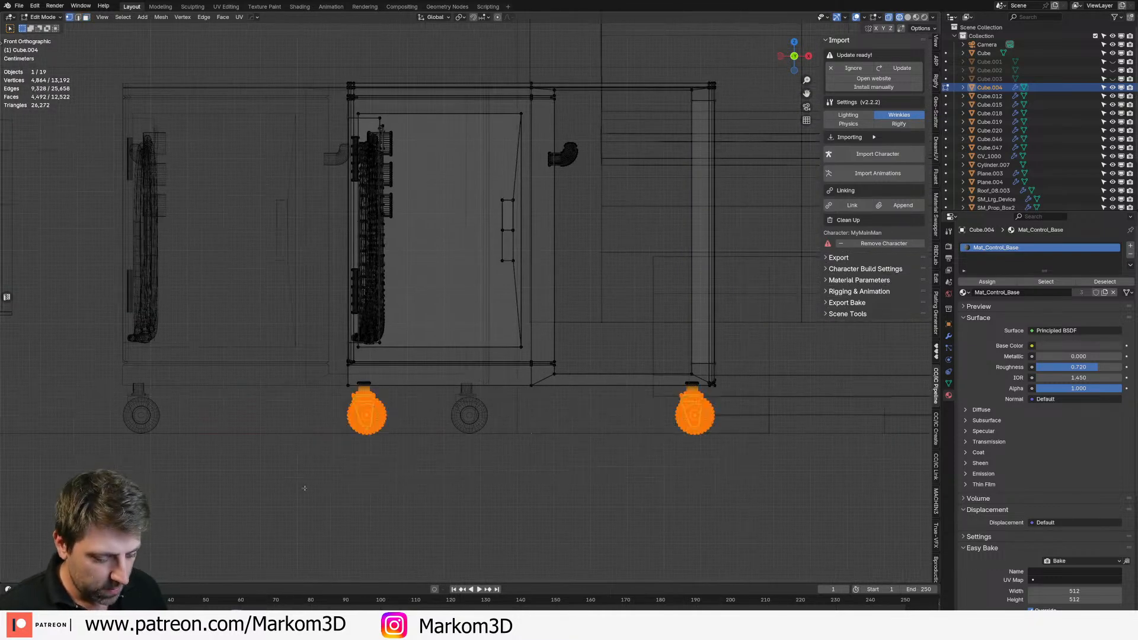
key("ctrl+l")
Step: Try deleting the vertices of the selected caster wheels and undo the deletion
key("x")
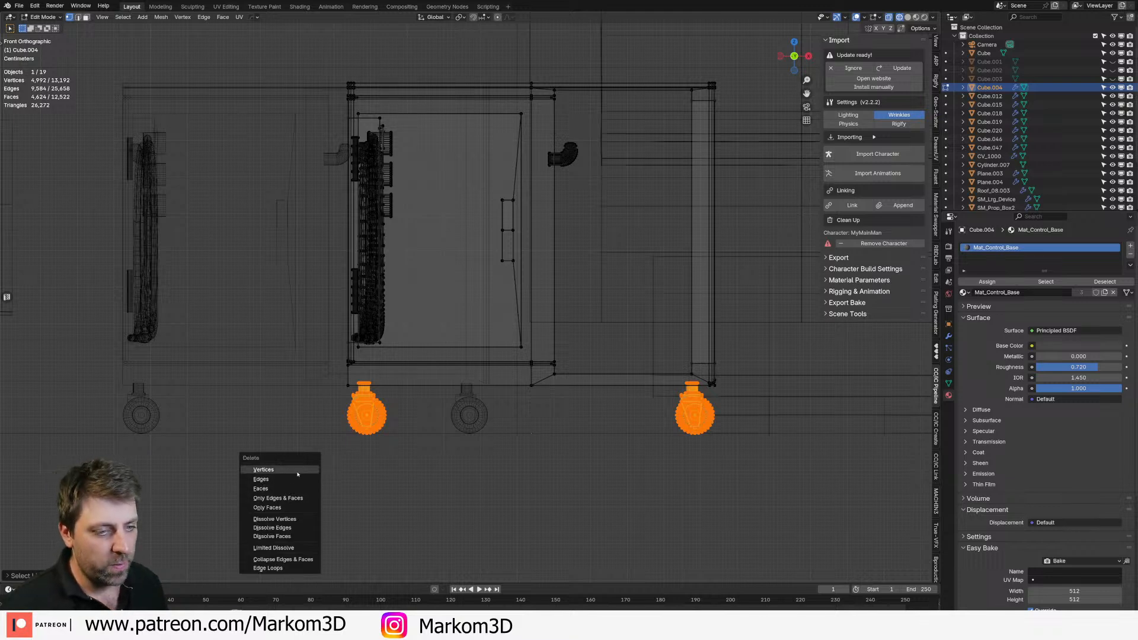
left_click(279, 470)
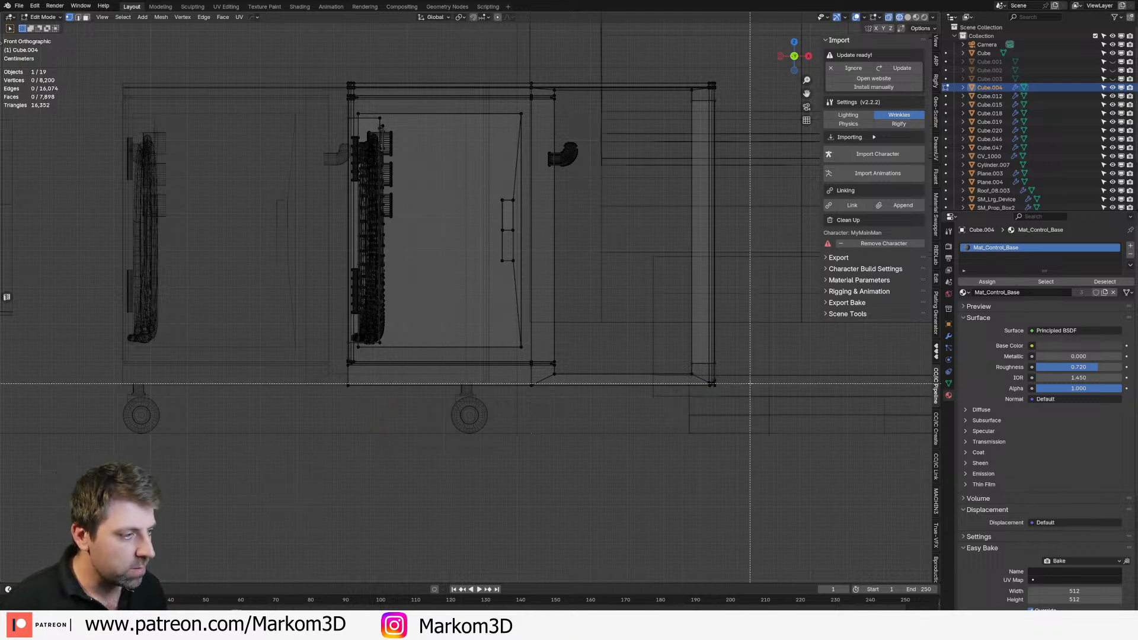
key("ctrl+z")
Step: In the top view, deselect the two casters at the cart's negative Y end, keeping the opposite pair selected
middle_click_drag(738, 408, 436, 409)
key("KP_7")
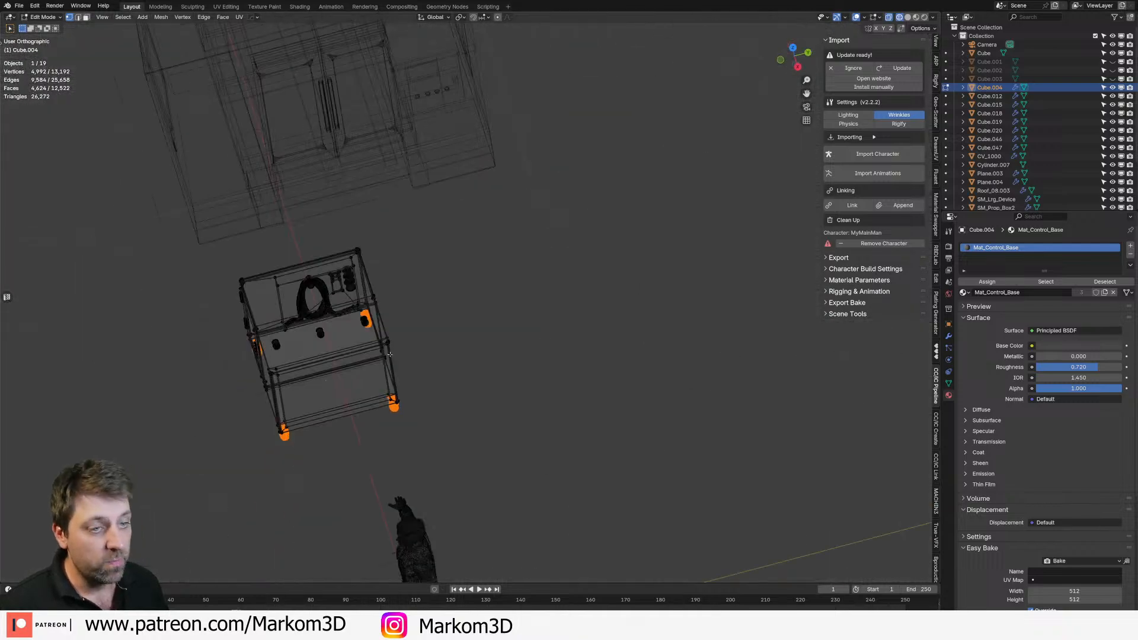
key("KP_Decimal")
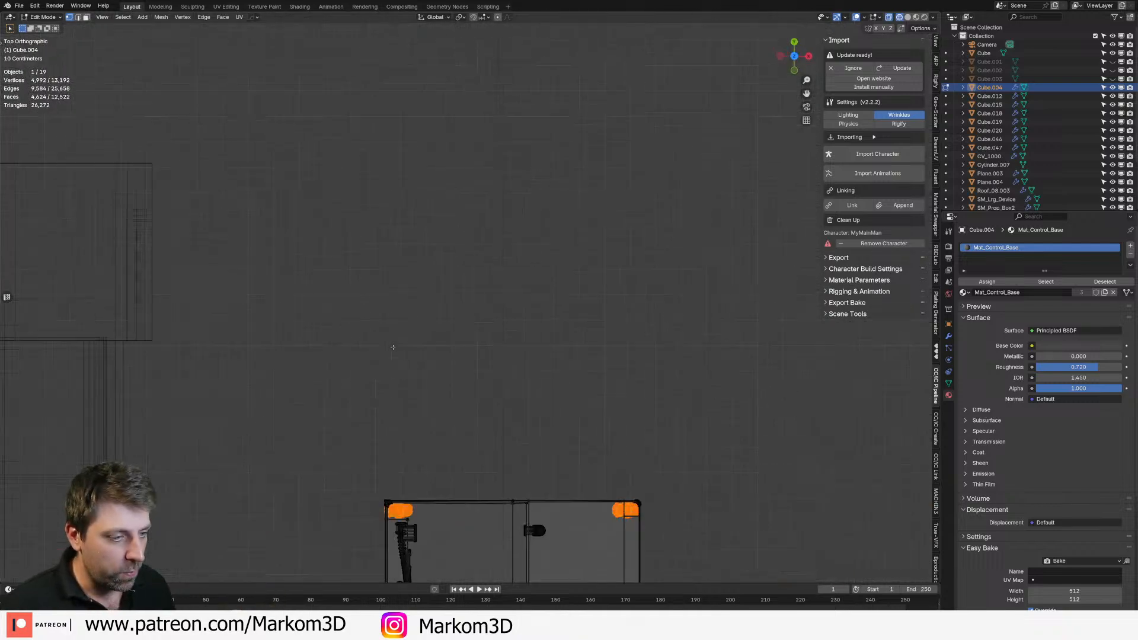
scroll(608, 487, "down", 3)
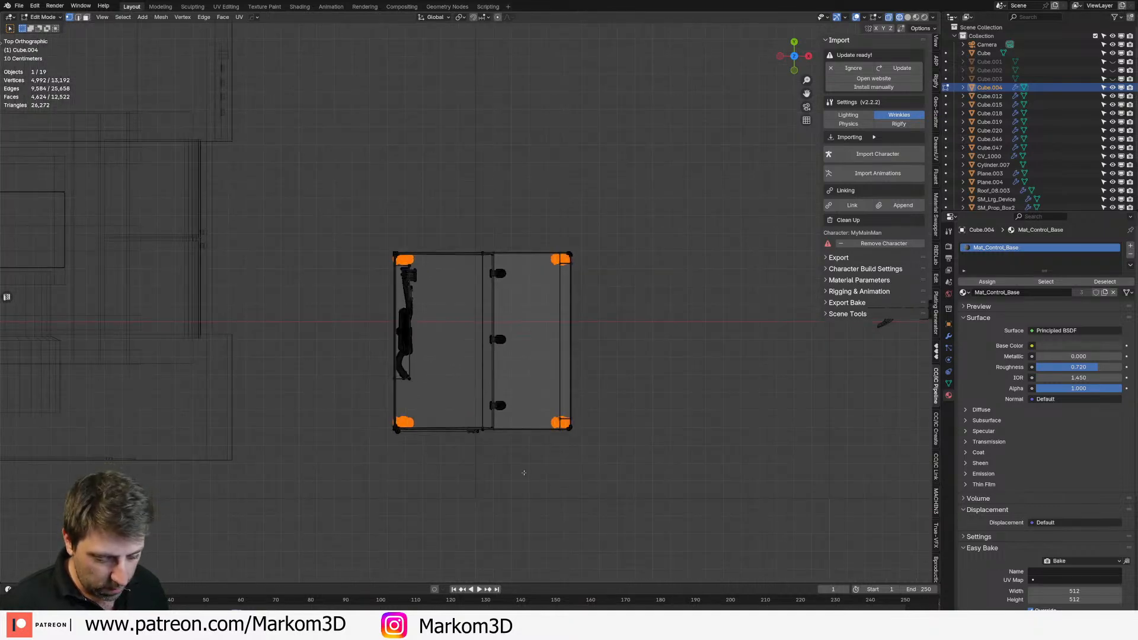
key("c")
middle_click_drag(585, 439, 332, 437)
key("Escape")
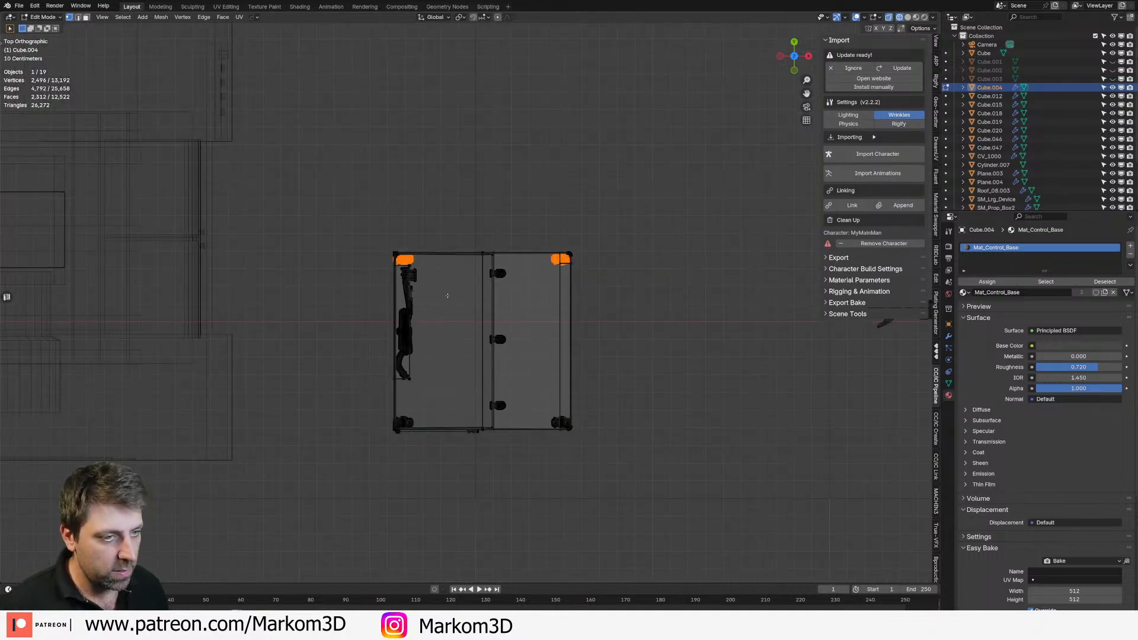
Step: Add the cart body's vertices along the positive Y edge to the caster selection with Circle Select
key("KP_Decimal")
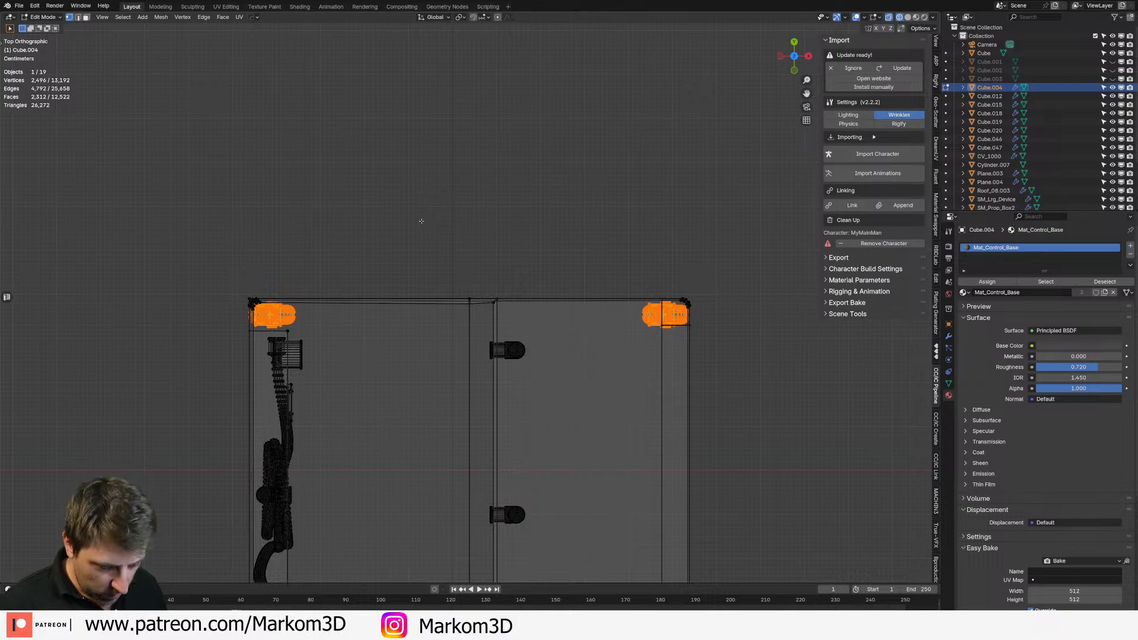
key("c")
mouse_move(259, 213)
left_mouse_down()
mouse_move(261, 259)
mouse_move(478, 254)
mouse_move(684, 274)
mouse_move(663, 295)
left_mouse_up()
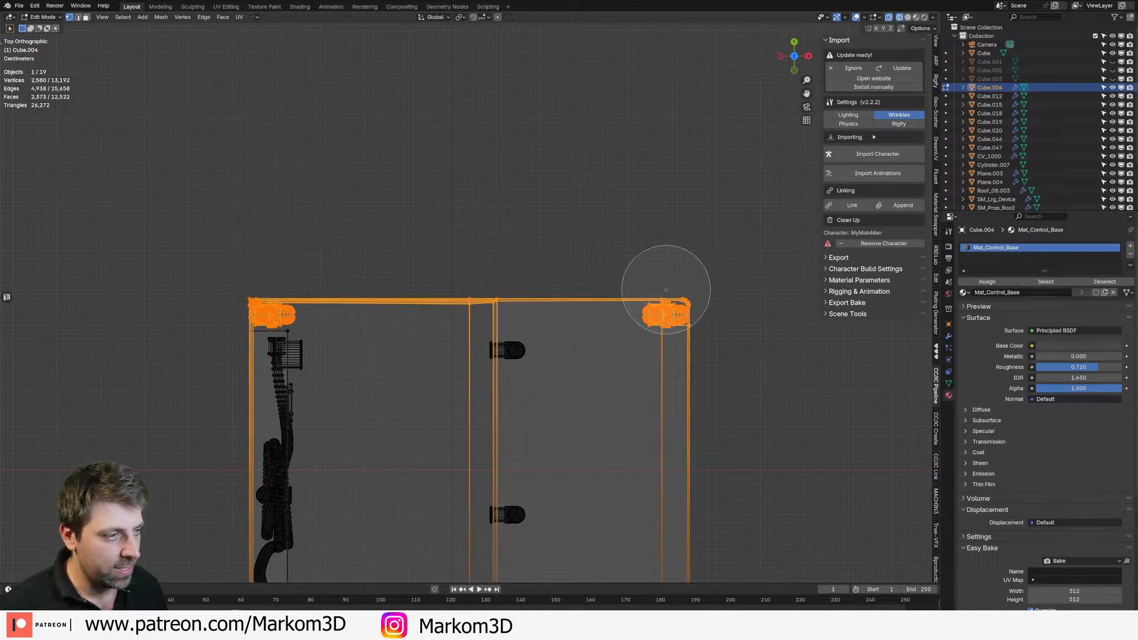
key("Escape")
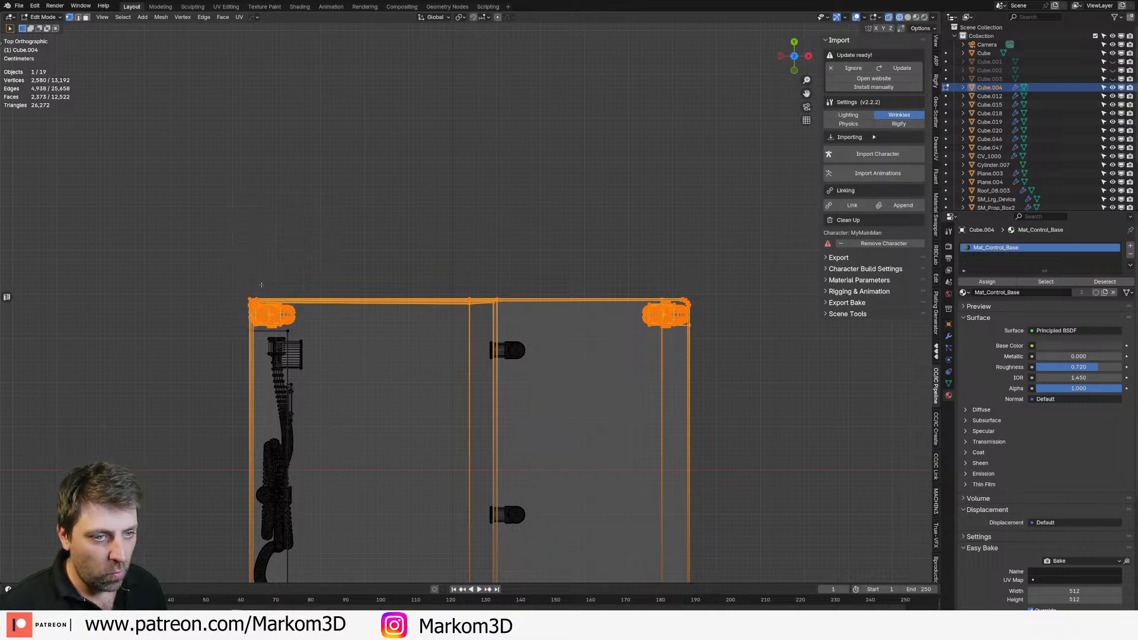
scroll(503, 272, "down", 6)
middle_click_drag(503, 272, 496, 448, "shift")
key("g")
key("y")
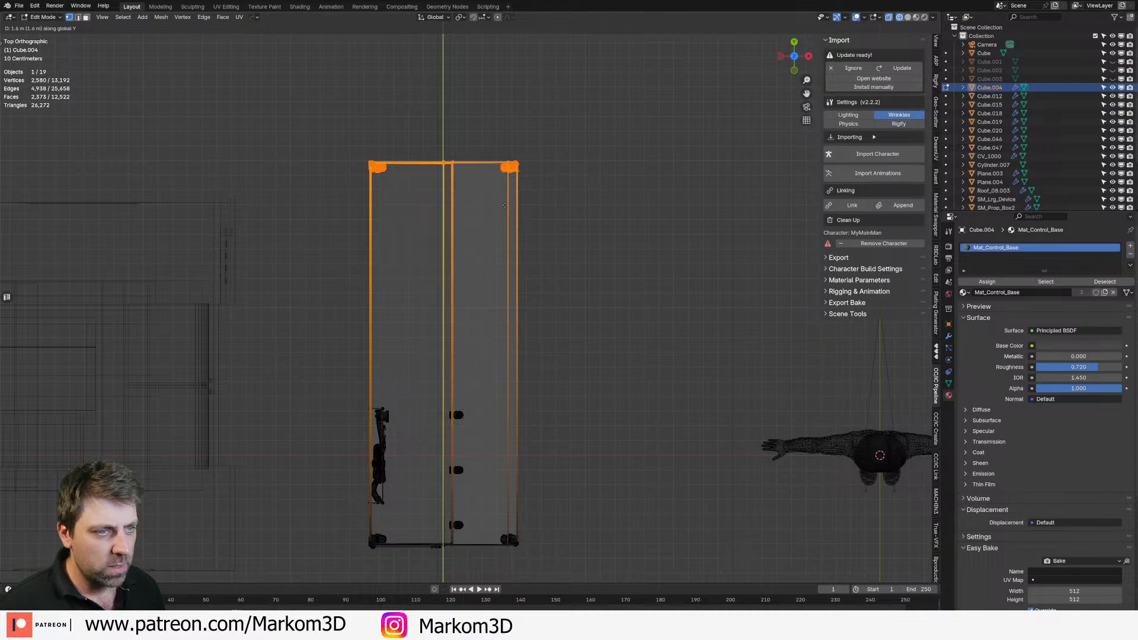
right_click(506, 203)
Step: Move the selected cart end and its casters along Y to stretch the cart into a long workbench
middle_click_drag(511, 374, 482, 320)
key("KP_7")
key("g")
key("y")
left_click(474, 54)
scroll(691, 286, "down", 5)
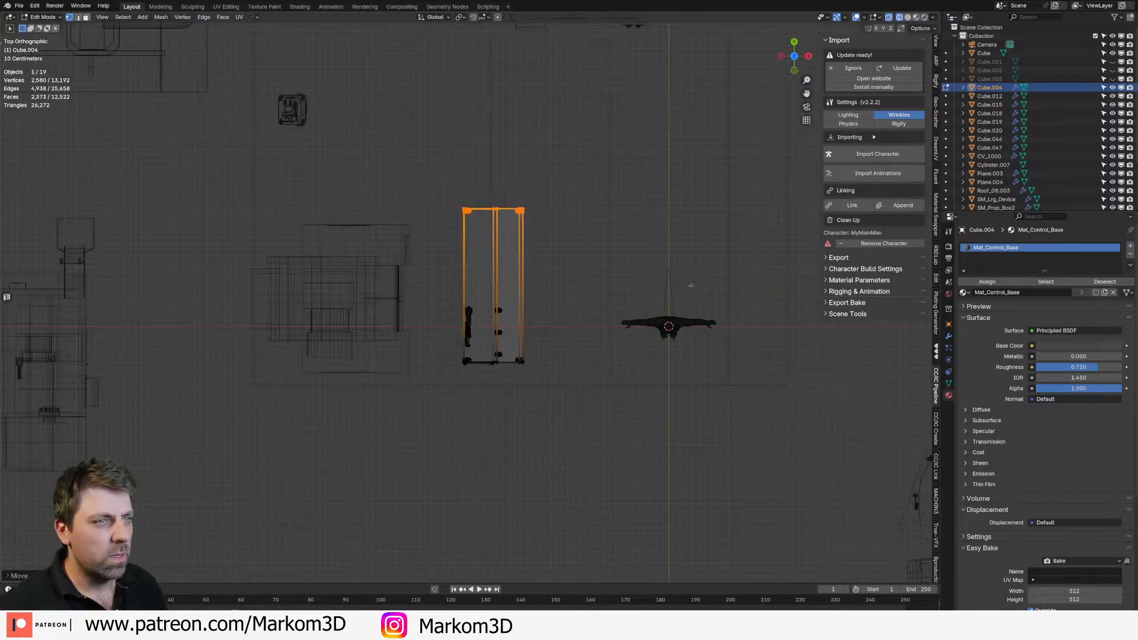
Step: Return to Object Mode in solid shading and review the stretched workbench among the machines and the character
key("z")
left_click(735, 286)
middle_click_drag(688, 296, 605, 219)
key("Tab")
scroll(592, 249, "up", 4)
mouse_move(504, 332)
middle_mouse_down()
mouse_move(590, 295)
mouse_move(493, 358)
mouse_move(242, 393)
middle_mouse_up()
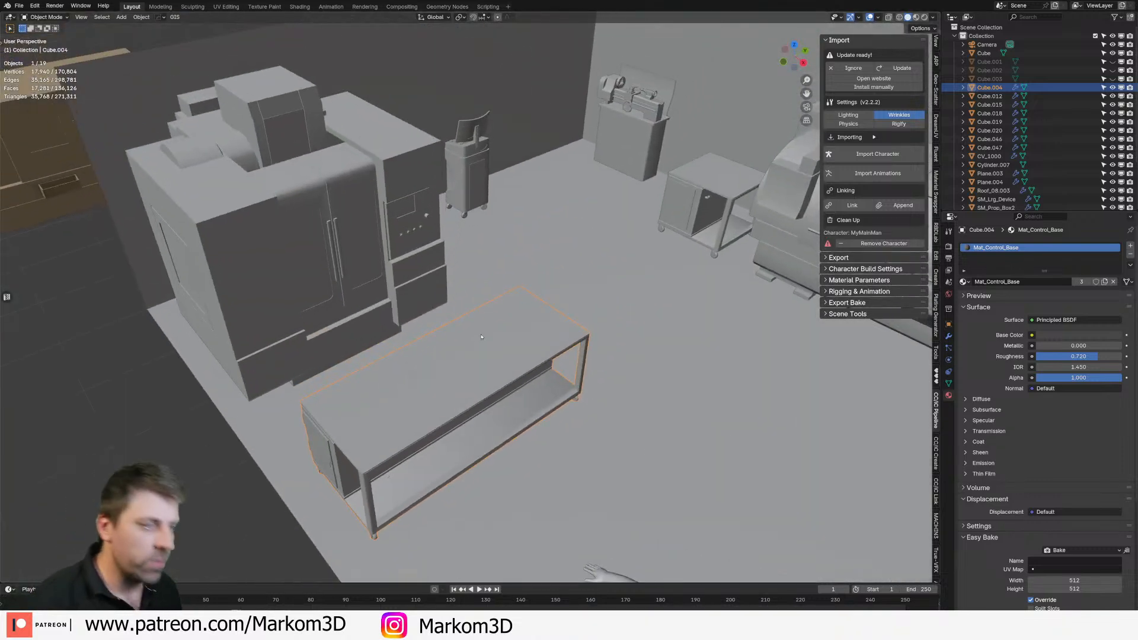
middle_click_drag(485, 337, 447, 375)
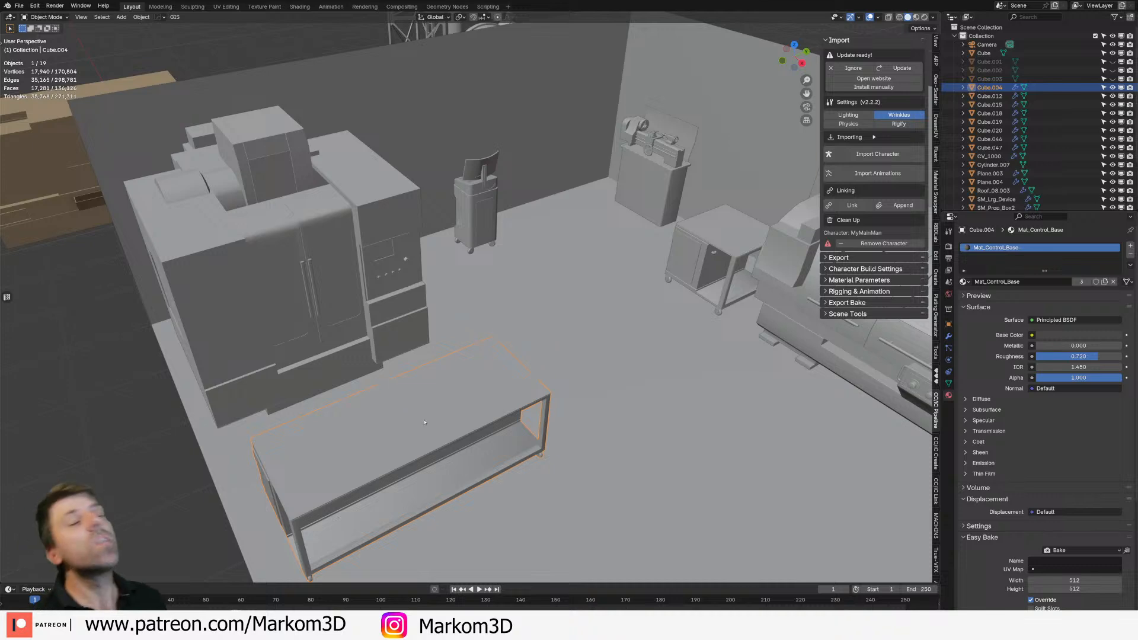
scroll(560, 395, "down", 6)
middle_click_drag(437, 369, 490, 356)
scroll(490, 355, "up", 6)
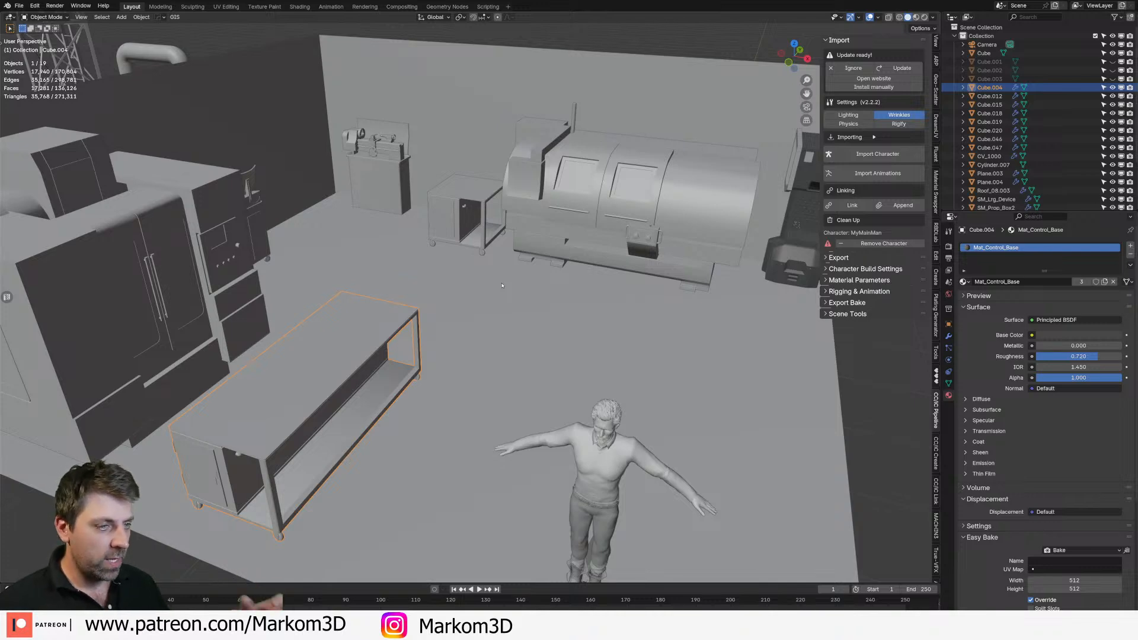
left_click(550, 106)
scroll(522, 236, "down", 5)
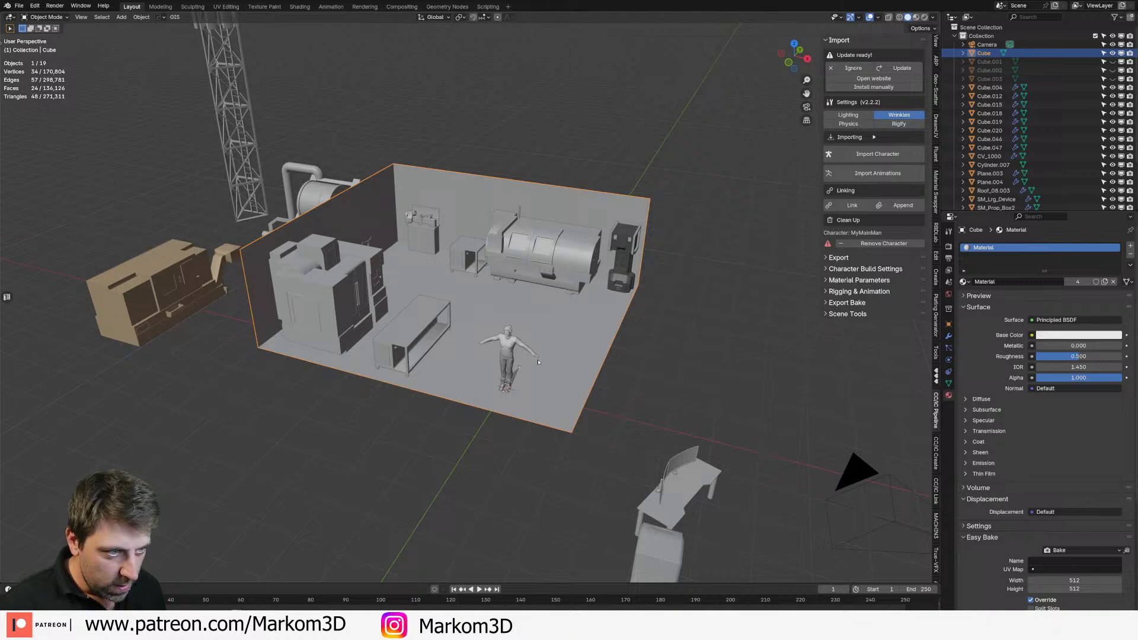
scroll(531, 362, "up", 4)
key("shift+a")
mouse_move(516, 372)
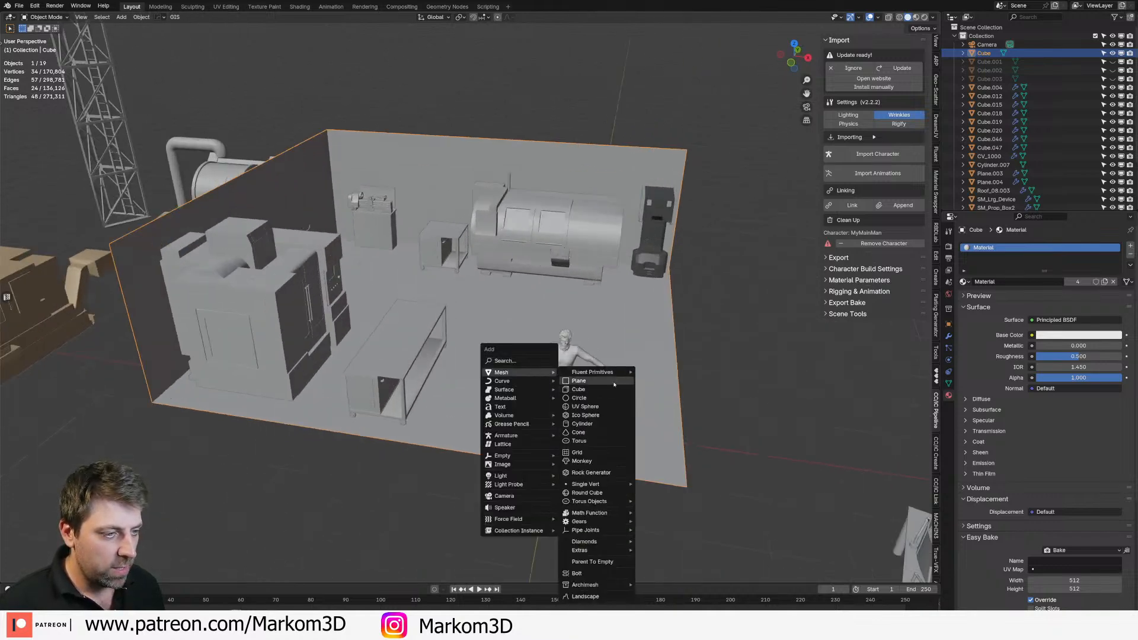
mouse_move(596, 553)
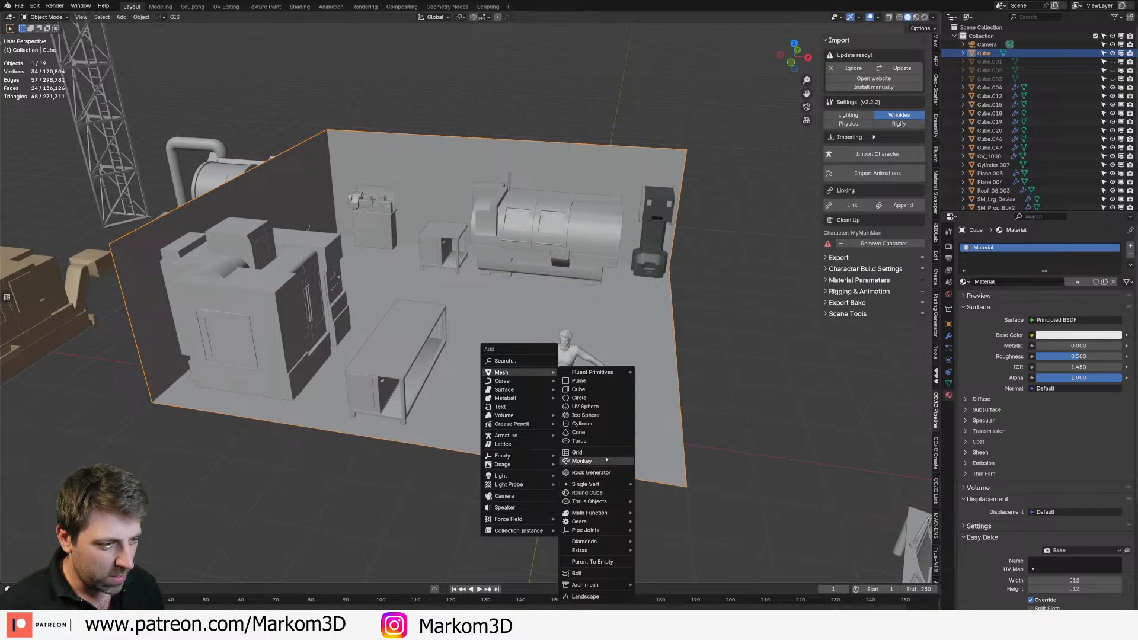
mouse_move(606, 483)
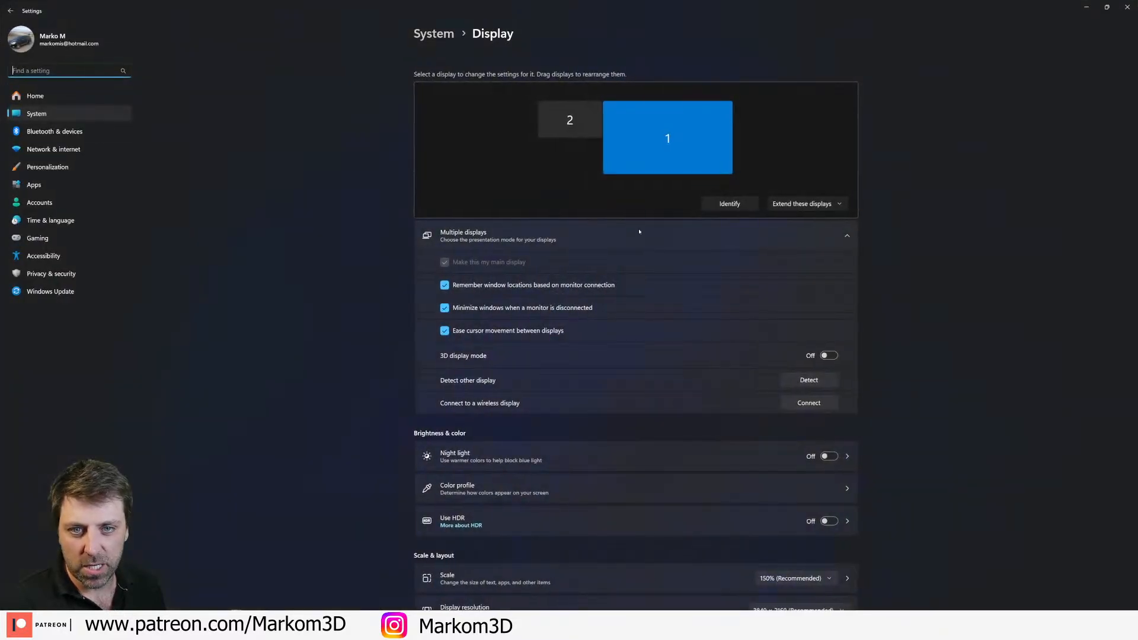
Step: Set the Windows display scale to 175% and minimize the Settings window
scroll(800, 313, "down", 5)
left_click(798, 307)
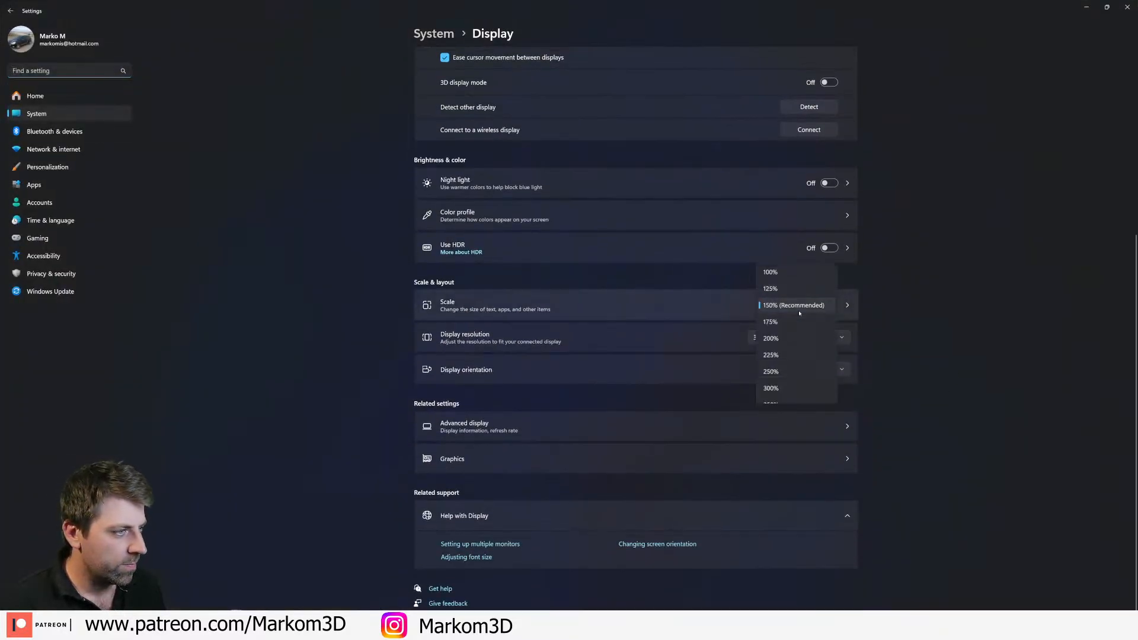
left_click(771, 322)
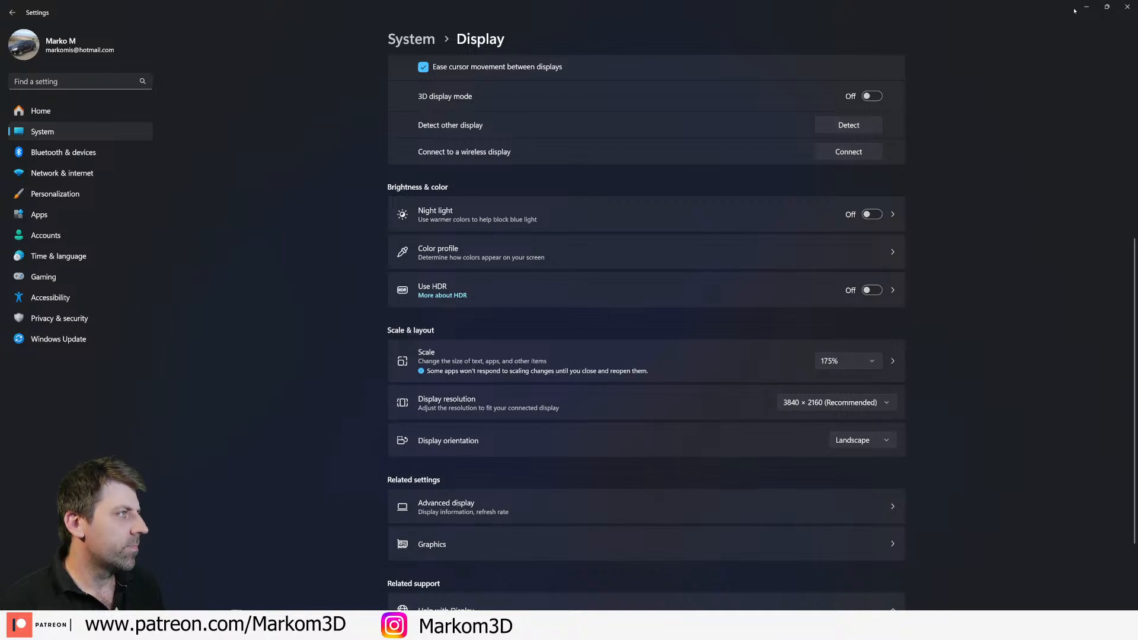
left_click(1087, 7)
Step: Examine the workbench's placement and the free floor space in the room from above and in perspective
scroll(555, 353, "up", 1)
scroll(554, 352, "down", 1)
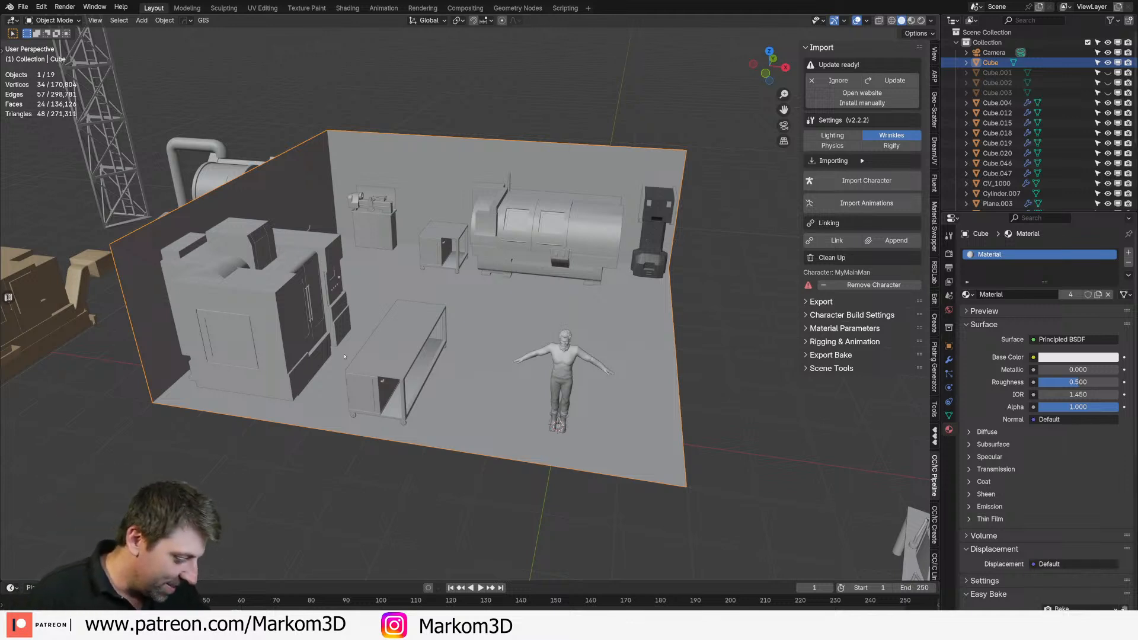
scroll(474, 332, "up", 1)
middle_click_drag(516, 323, 477, 340)
scroll(494, 340, "up", 3)
key("KP_7")
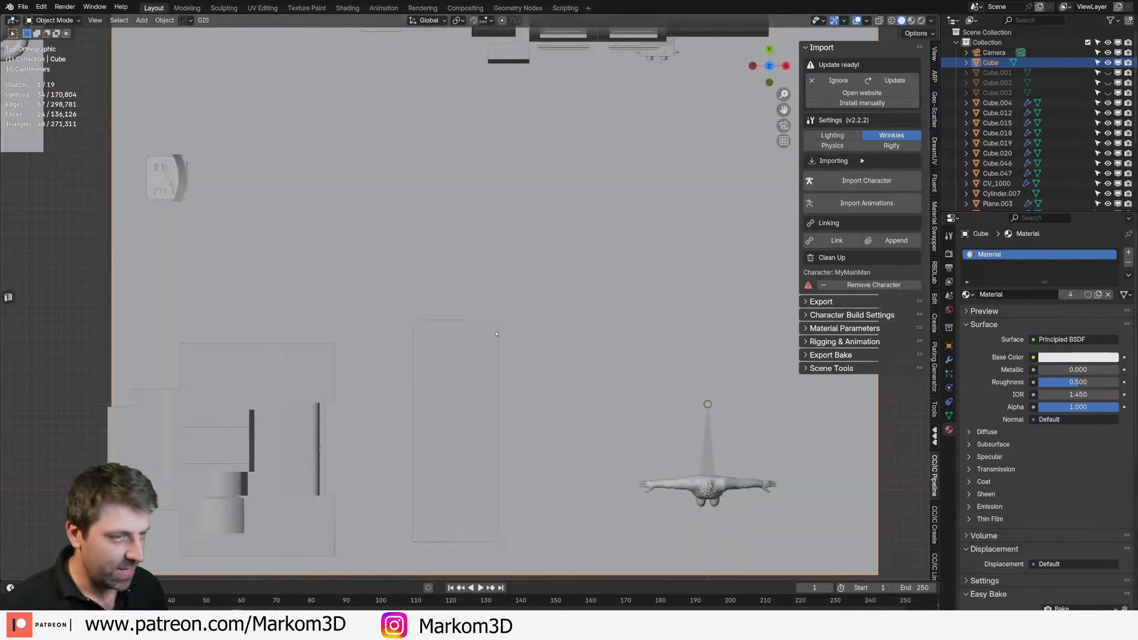
key("z")
key("z")
left_click(552, 366)
middle_click_drag(554, 376, 497, 328)
key("z")
left_click(553, 327)
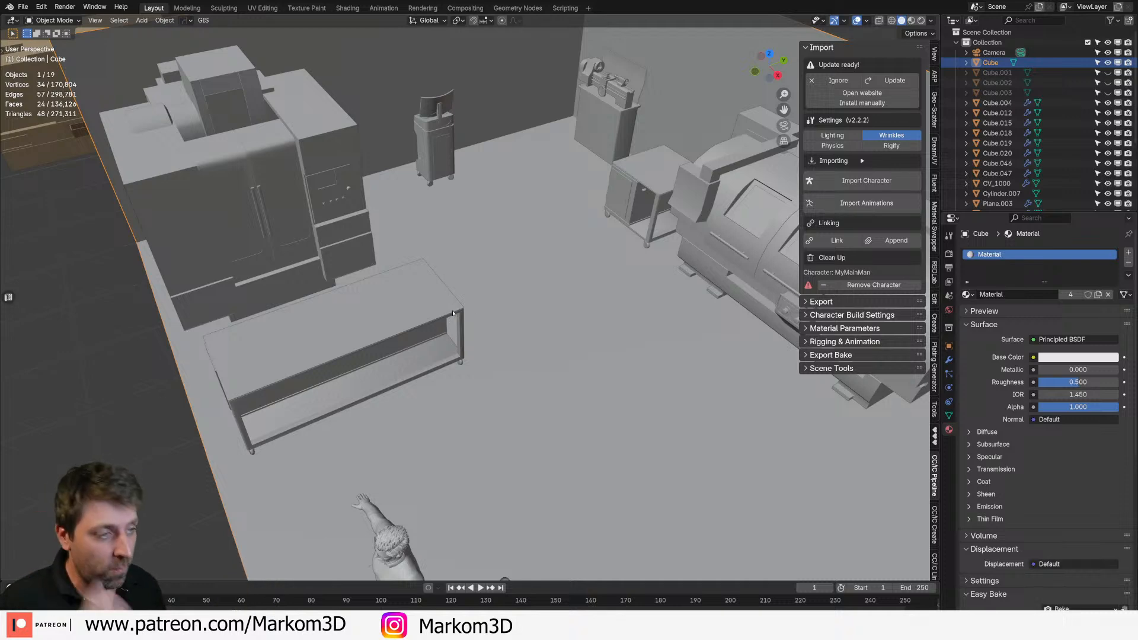
Step: Add a mesh plane at the character's feet
scroll(577, 365, "down", 8)
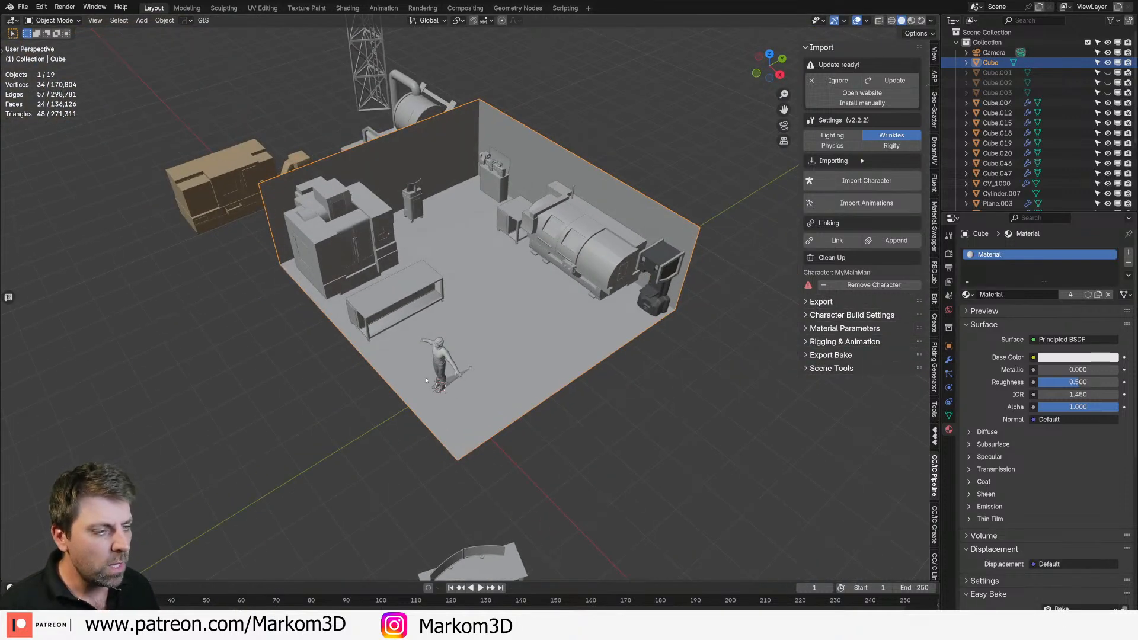
key("shift+a")
mouse_move(409, 390)
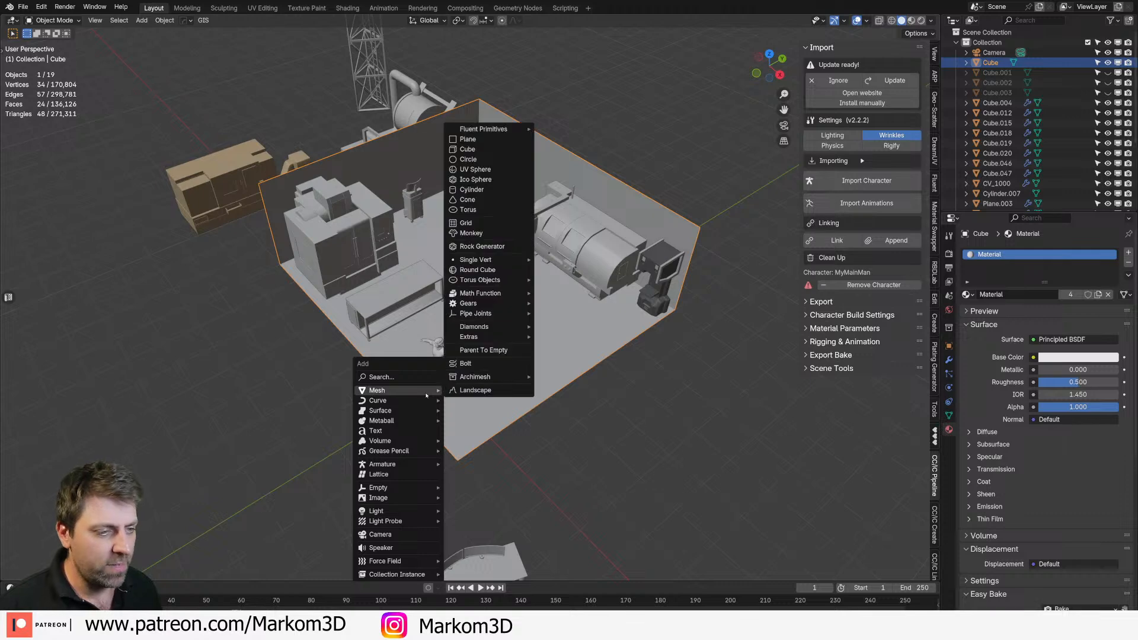
left_click(491, 144)
middle_click_drag(516, 285, 640, 255)
scroll(640, 255, "up", 3)
Step: Scale the plane down in Edit Mode to a small square just around the character's feet
key("Tab")
middle_click_drag(712, 451, 789, 474)
scroll(771, 463, "up", 2)
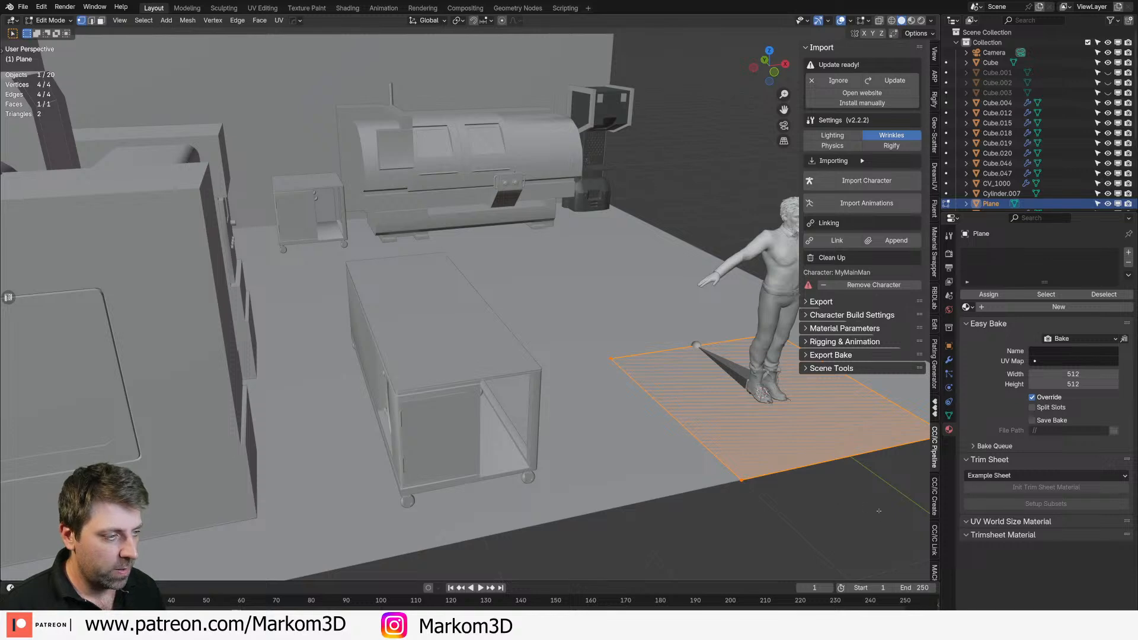
middle_click_drag(878, 508, 759, 532)
key("s")
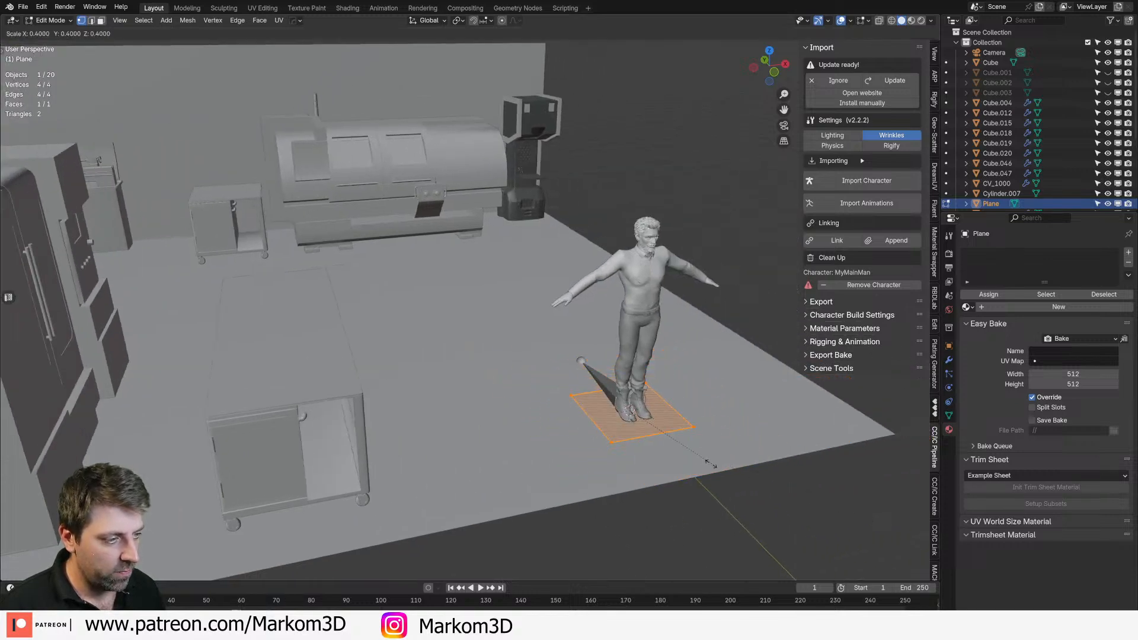
left_click(656, 434)
Step: Extrude the small plane along Z, leaving the new face in place at 0 m
middle_click_drag(674, 445, 611, 421)
scroll(664, 468, "up", 3)
scroll(440, 257, "up", 1)
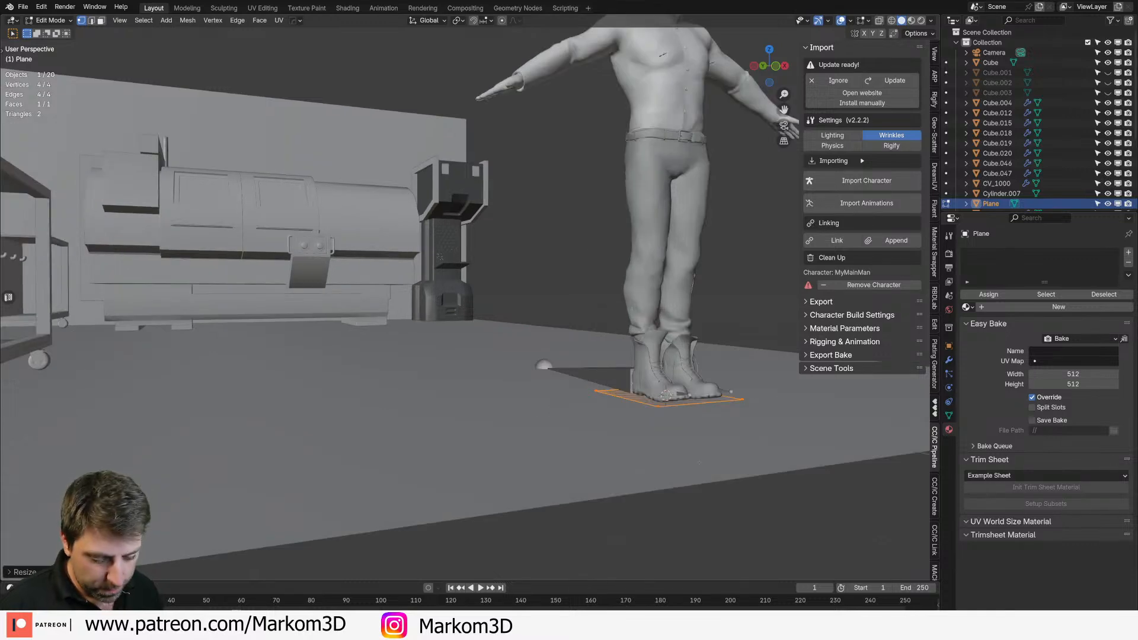
key("e")
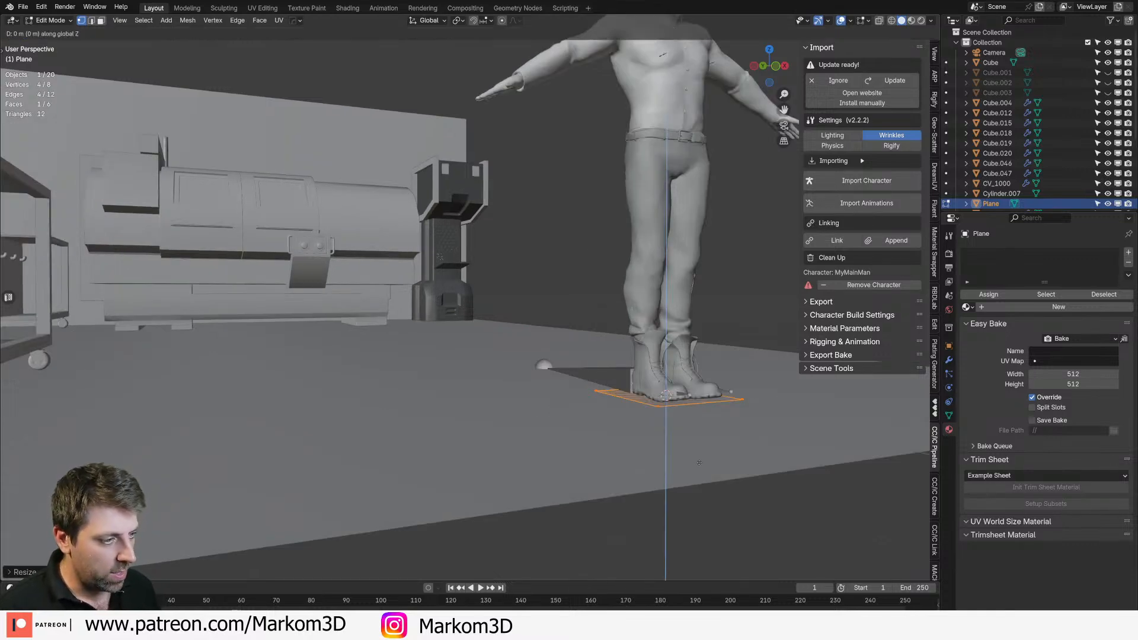
left_click(700, 463)
Step: Extrude the small square upward in the front wireframe view into a box about as high as the character's shins
key("KP_3")
key("KP_1")
key("z")
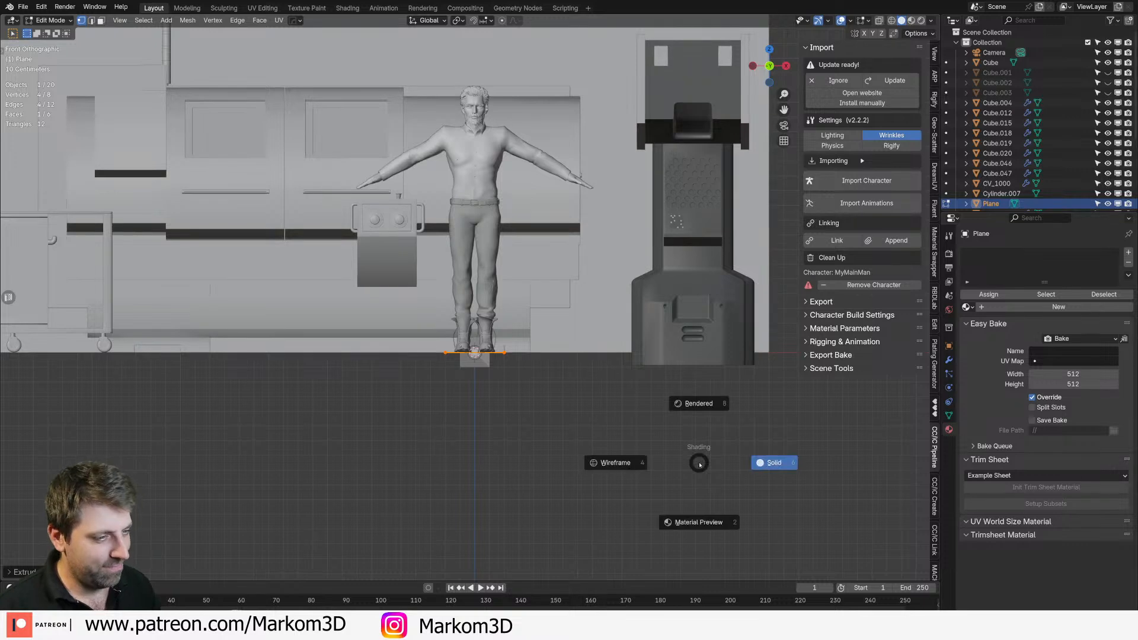
left_click(612, 462)
scroll(508, 414, "up", 2)
key("e")
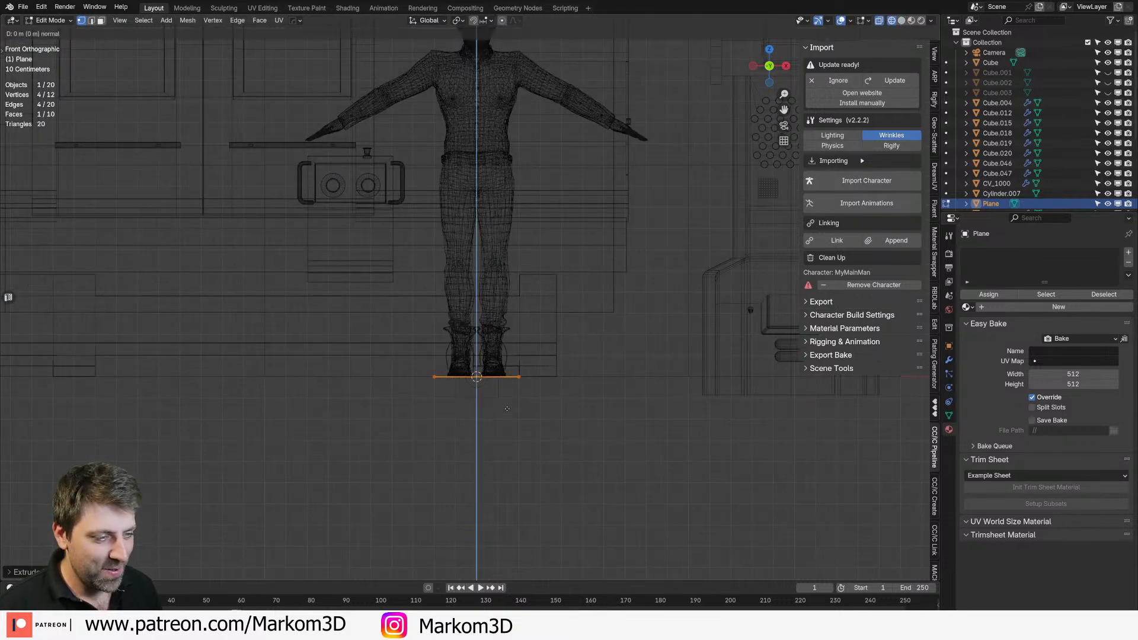
left_click(506, 345)
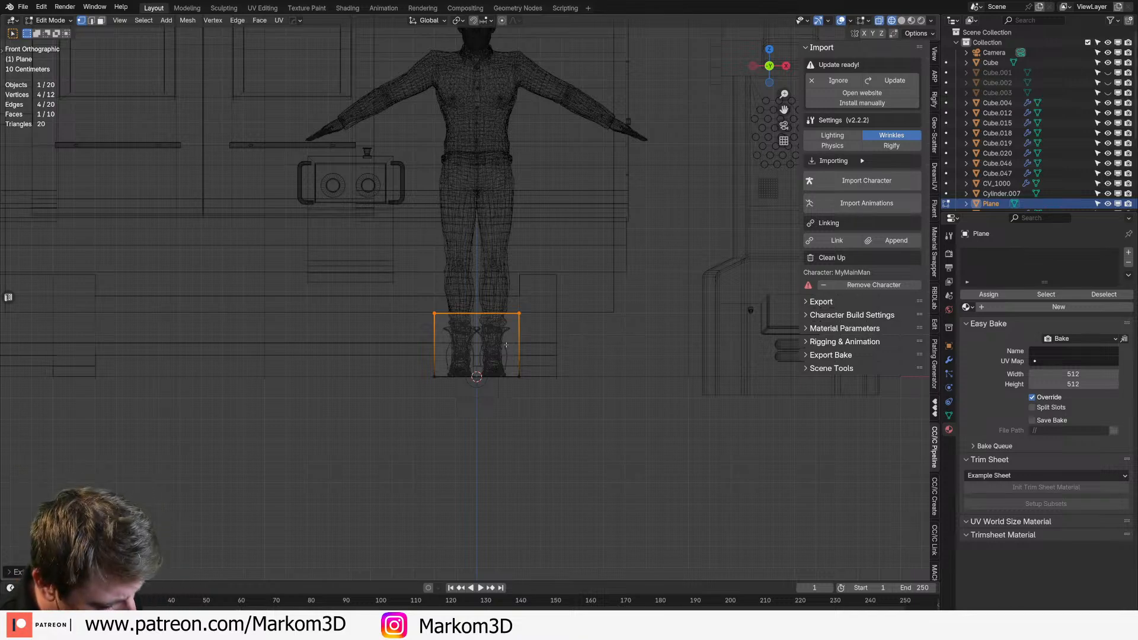
Step: Move one side face of the box along X, stretching it well beyond the character's outstretched hand
middle_click_drag(503, 360, 460, 399)
scroll(460, 399, "down", 5)
middle_click_drag(448, 468, 506, 433)
key("Tab")
key("Tab")
key("Tab")
key("Tab")
key("3")
left_click(498, 434)
scroll(544, 474, "down", 3)
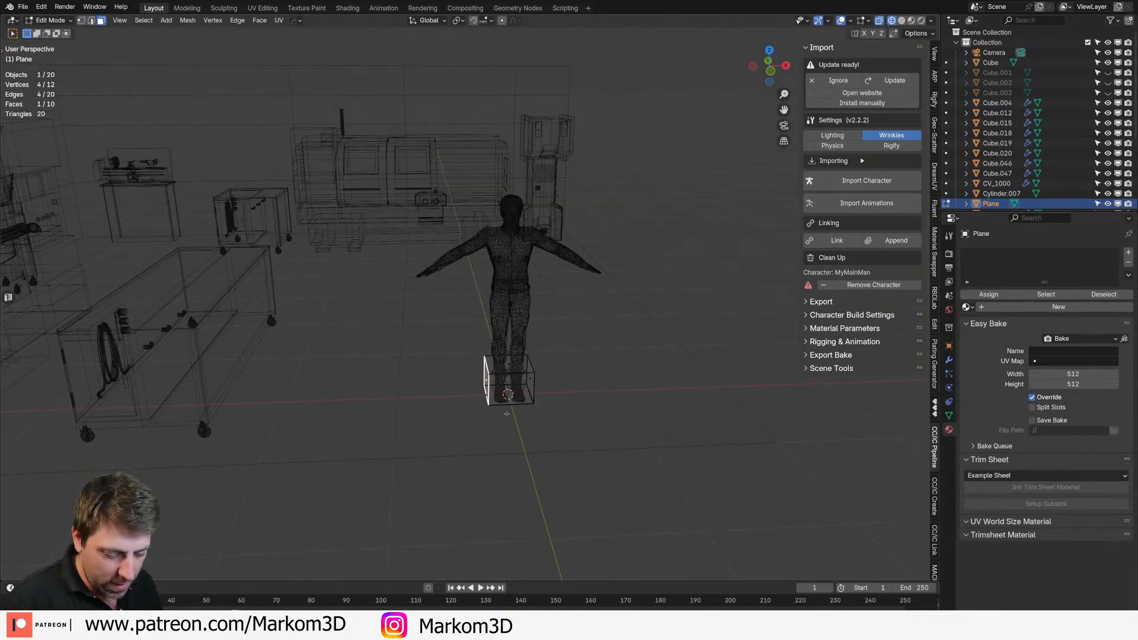
scroll(507, 414, "down", 2)
left_click(519, 371)
key("g")
key("y")
key("x")
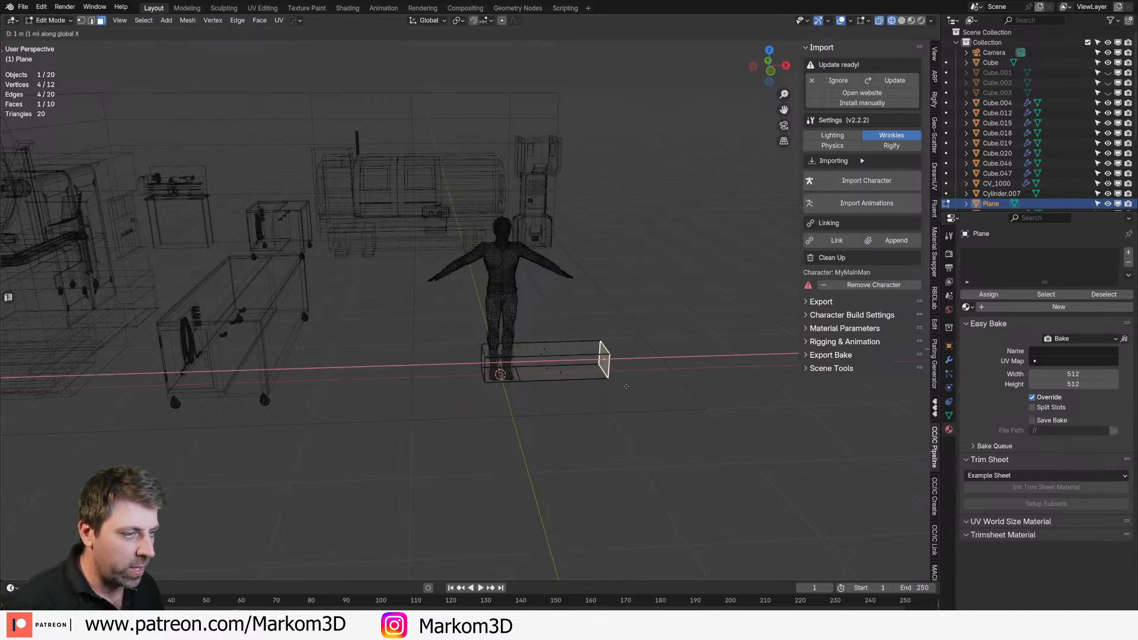
left_click(476, 368)
Step: Move the opposite end face of the box about -7 m along X to form a beam spanning the room
left_click(478, 366)
scroll(485, 394, "down", 2)
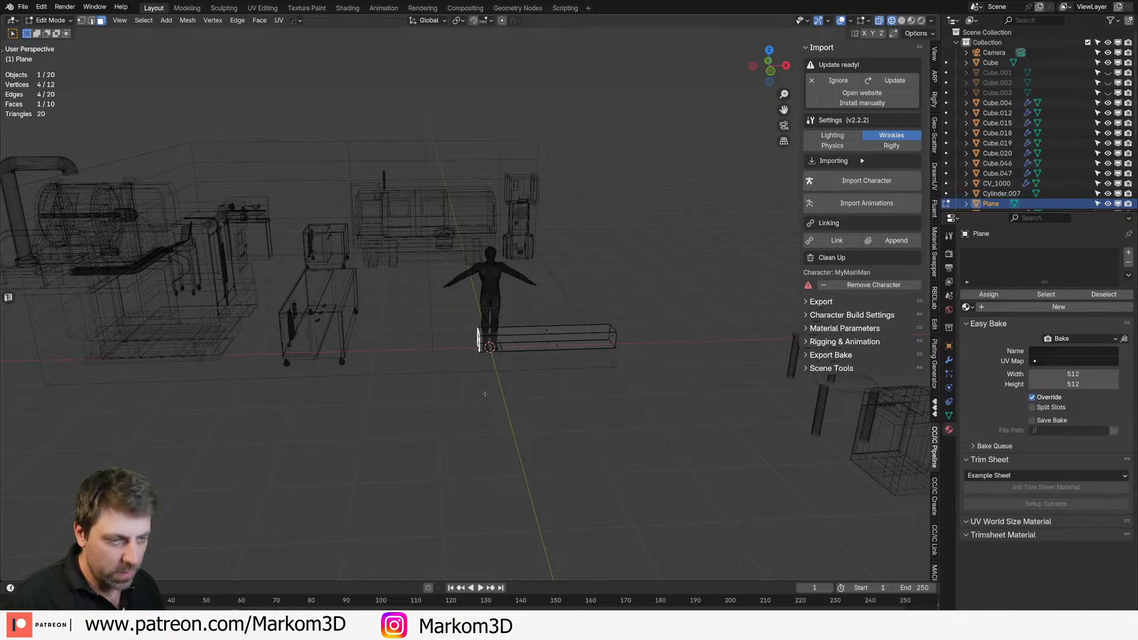
key("g")
key("x")
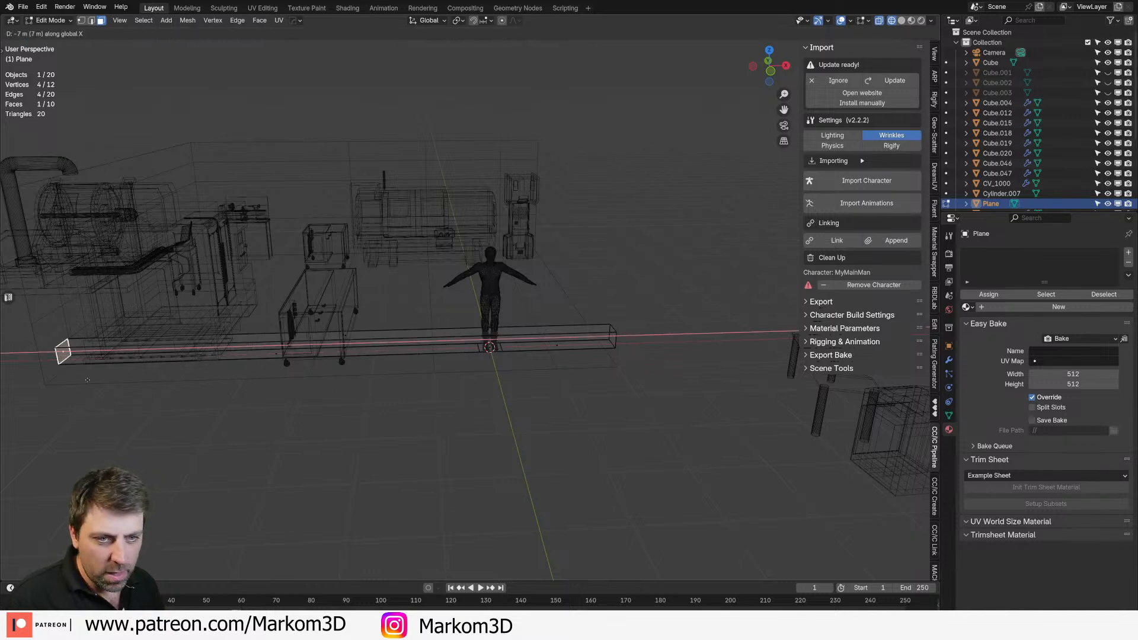
key("Escape")
Step: Delete the leftover small square at the character's feet and fill the open underside of the beam
key("KP_Decimal")
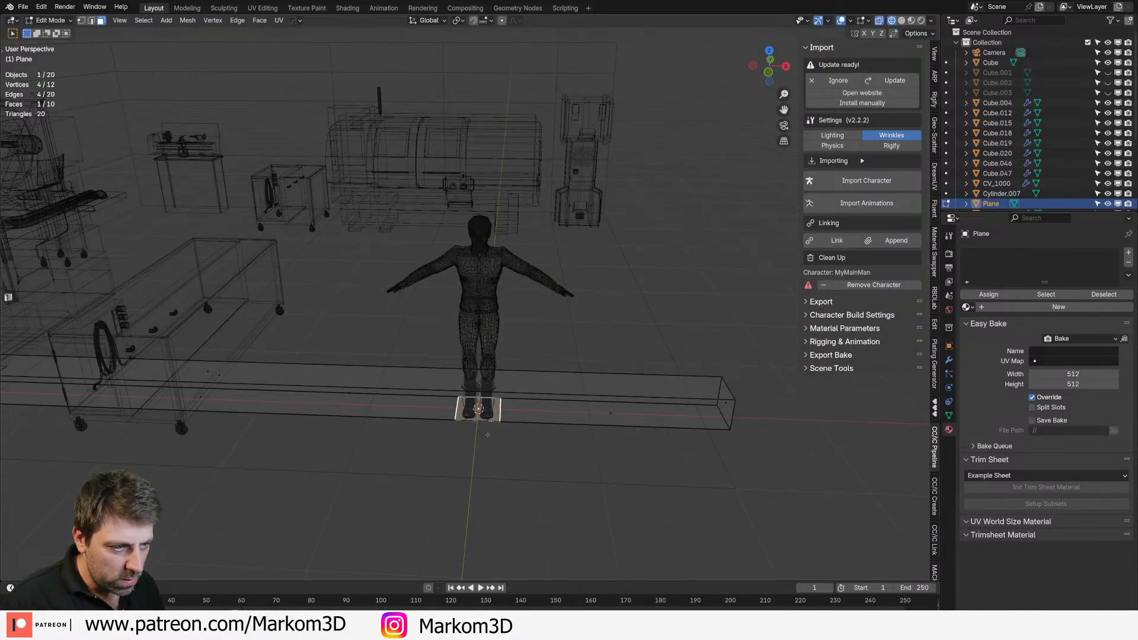
key("x")
left_click(488, 436)
scroll(488, 435, "down", 6)
middle_click_drag(510, 387, 440, 381)
key("2")
left_click(513, 414)
key("f")
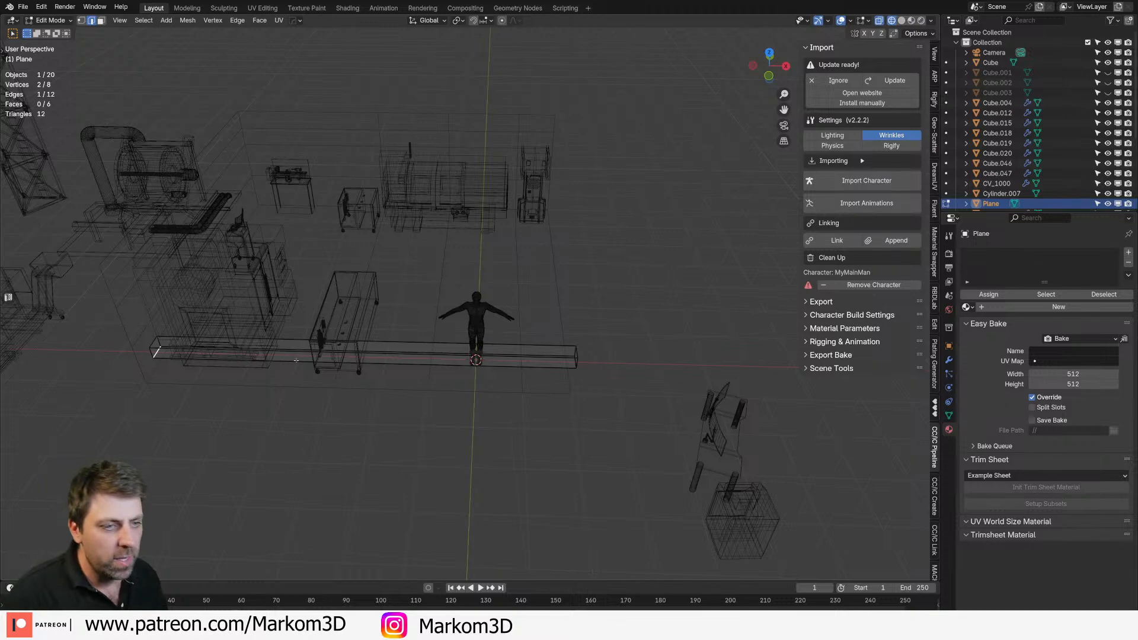
Step: Divide the beam along its length with 14 evenly spaced loop cuts and select all of its geometry
key("ctrl+r")
scroll(293, 360, "up", 13)
left_click(474, 336)
right_click(474, 336)
key("a")
key("F3")
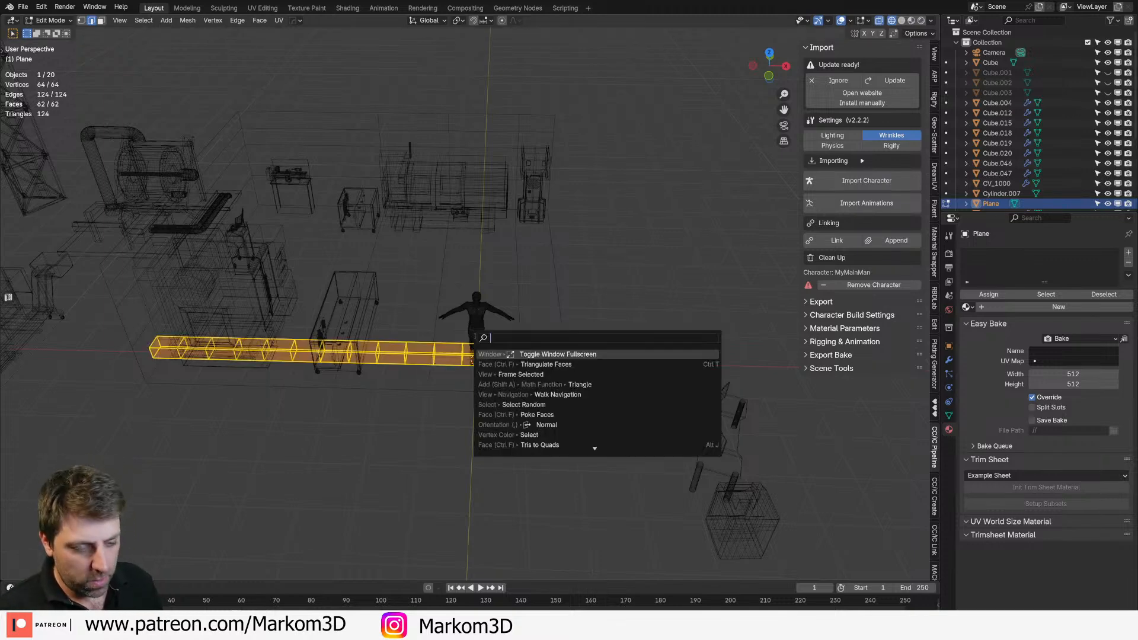
type("TR")
key("Return")
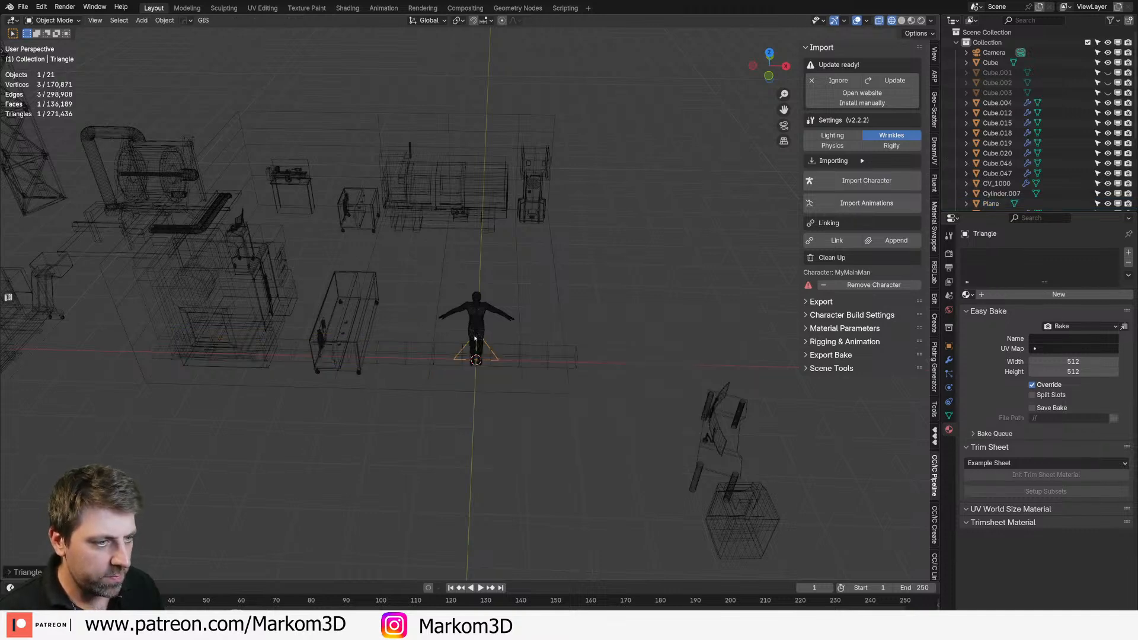
key("ctrl+z")
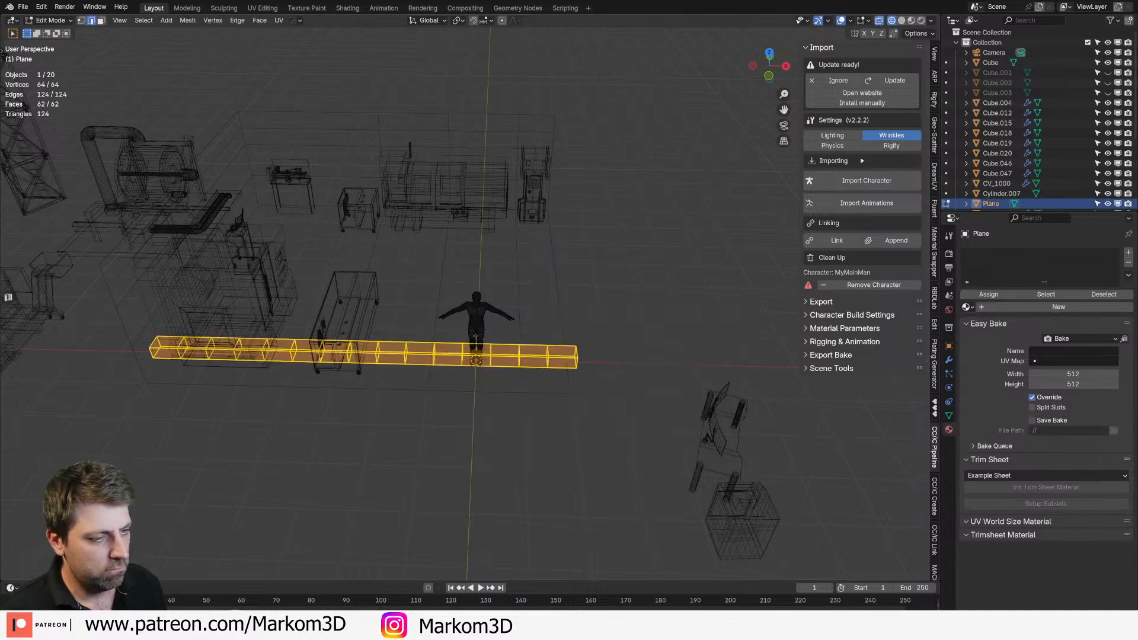
Step: Triangulate all faces of the beam and return the viewport to solid shading
key("ctrl+t")
middle_click_drag(476, 339, 590, 392)
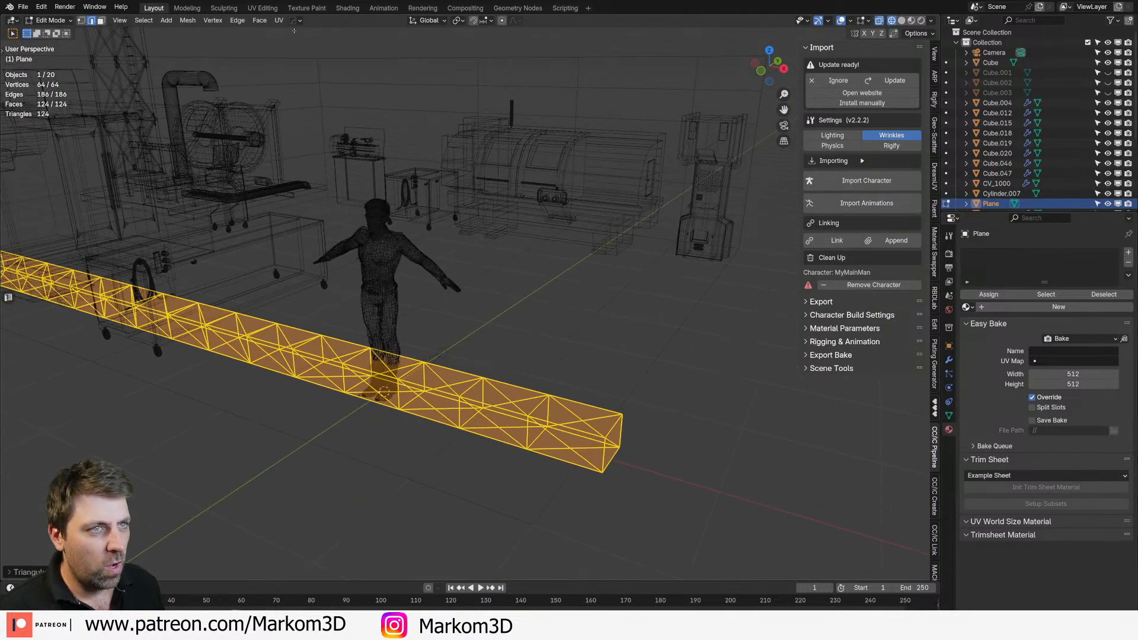
left_click(902, 21)
scroll(474, 308, "up", 3)
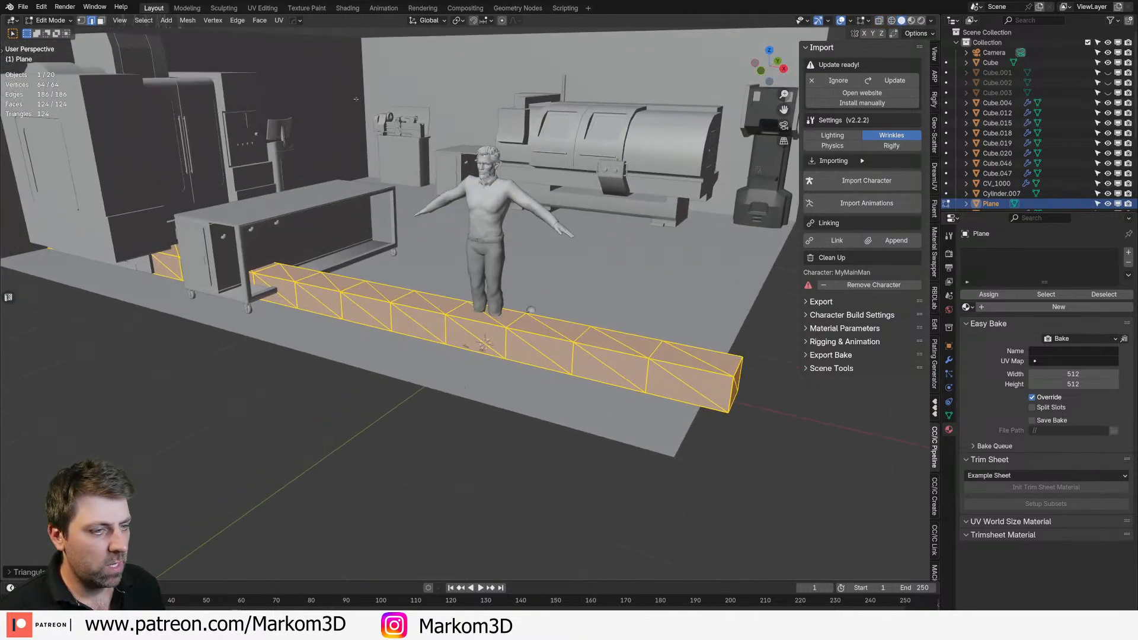
Step: Convert the triangulated beam into an open truss with the Wireframe face operation and increase the thickness of its struts
left_click(236, 20)
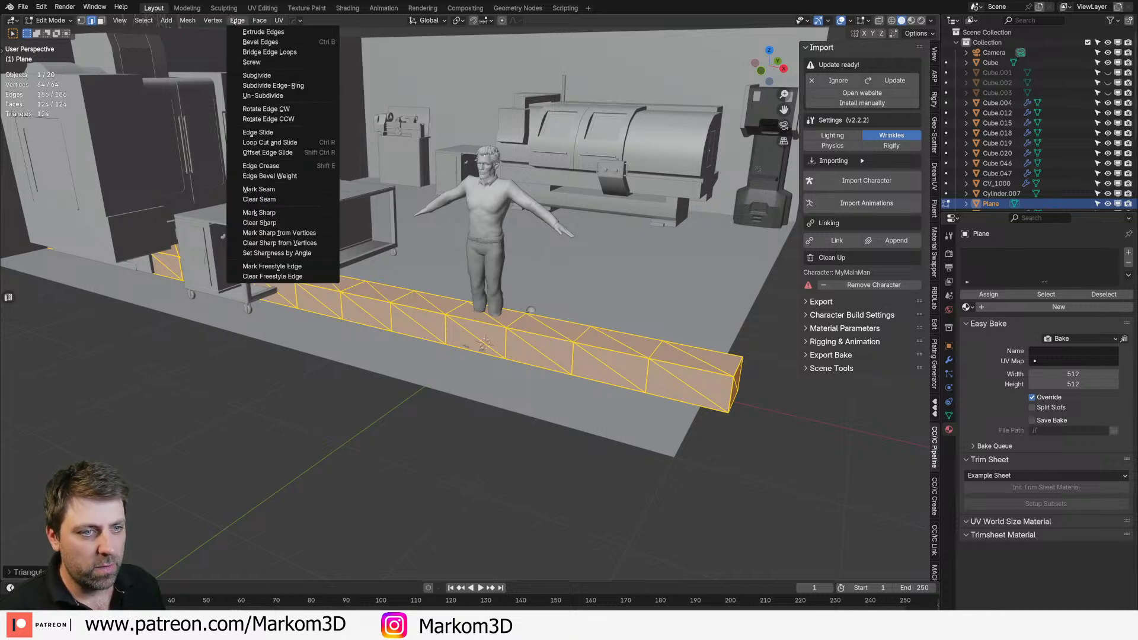
key("Escape")
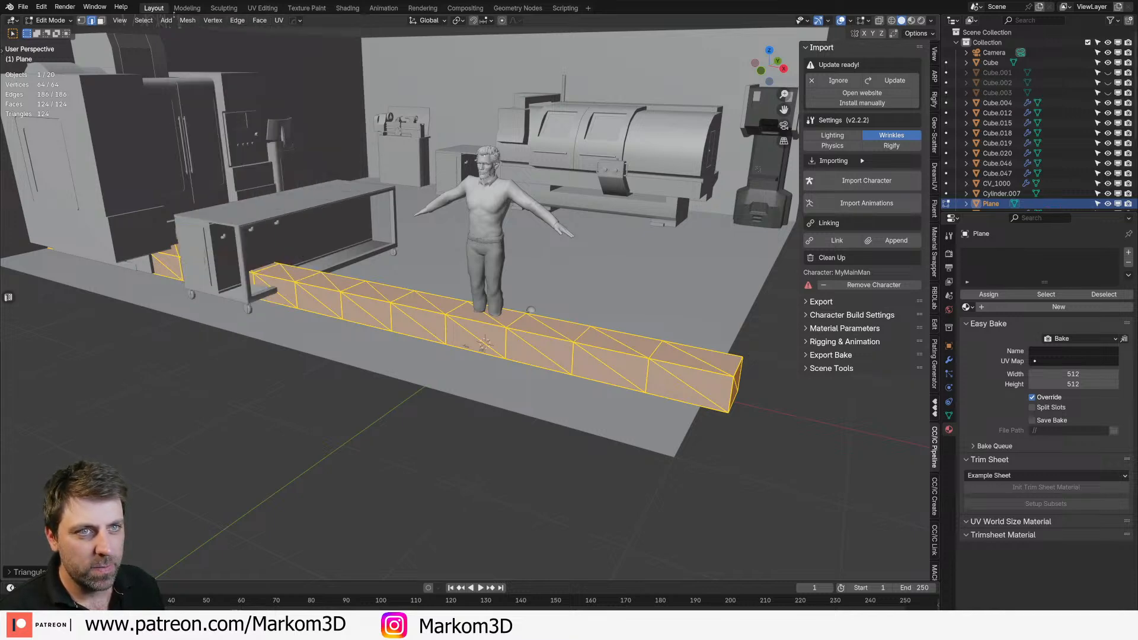
left_click(188, 20)
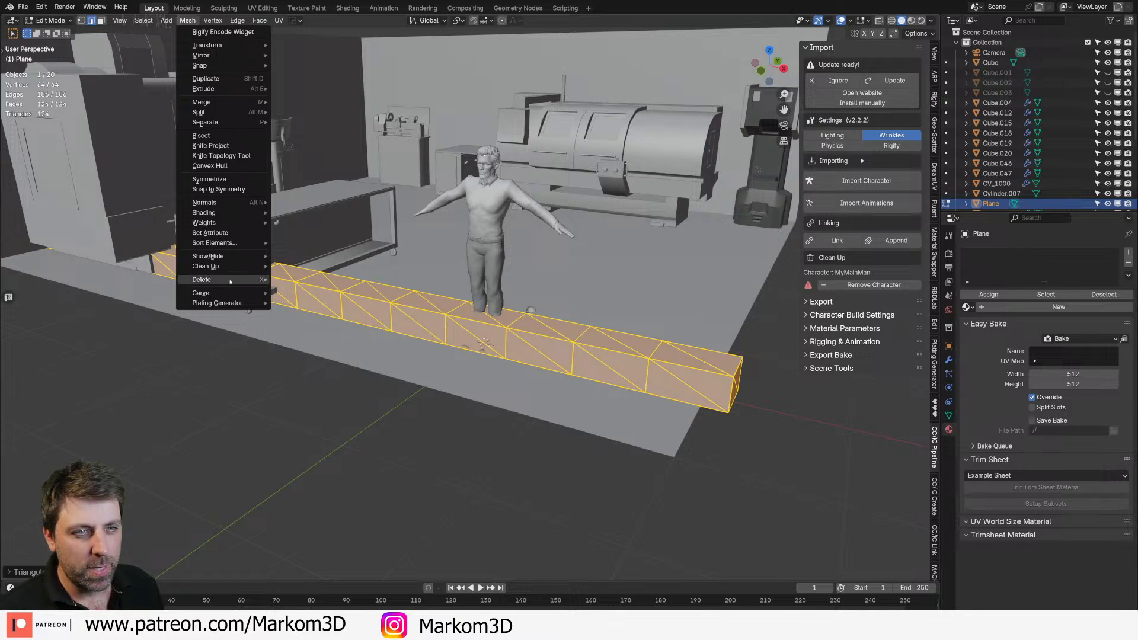
mouse_move(227, 213)
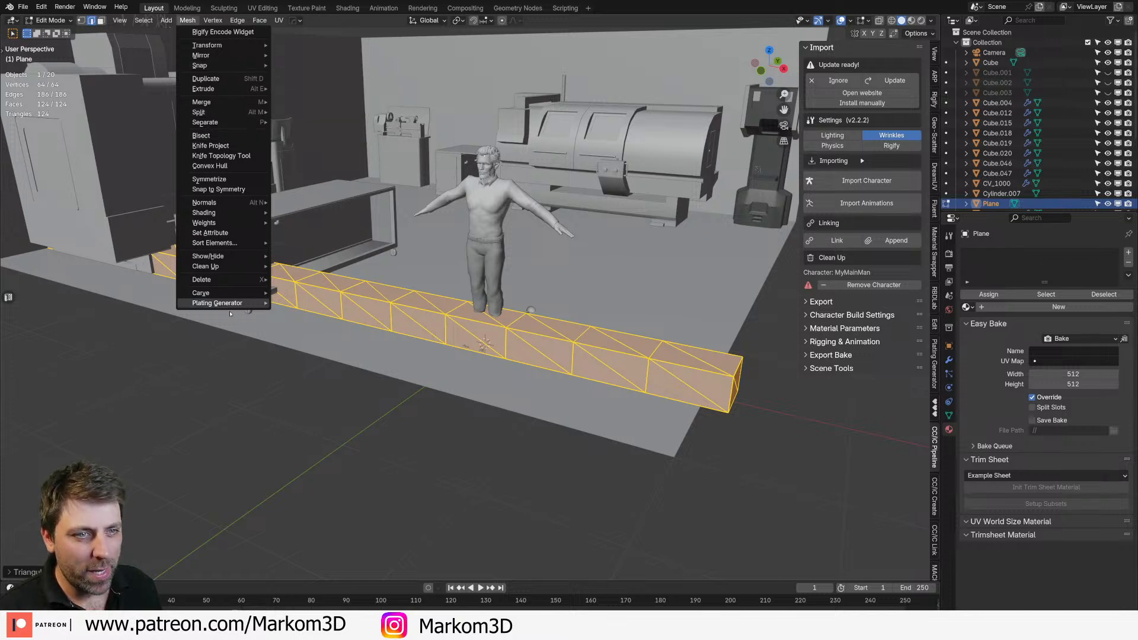
left_click(262, 23)
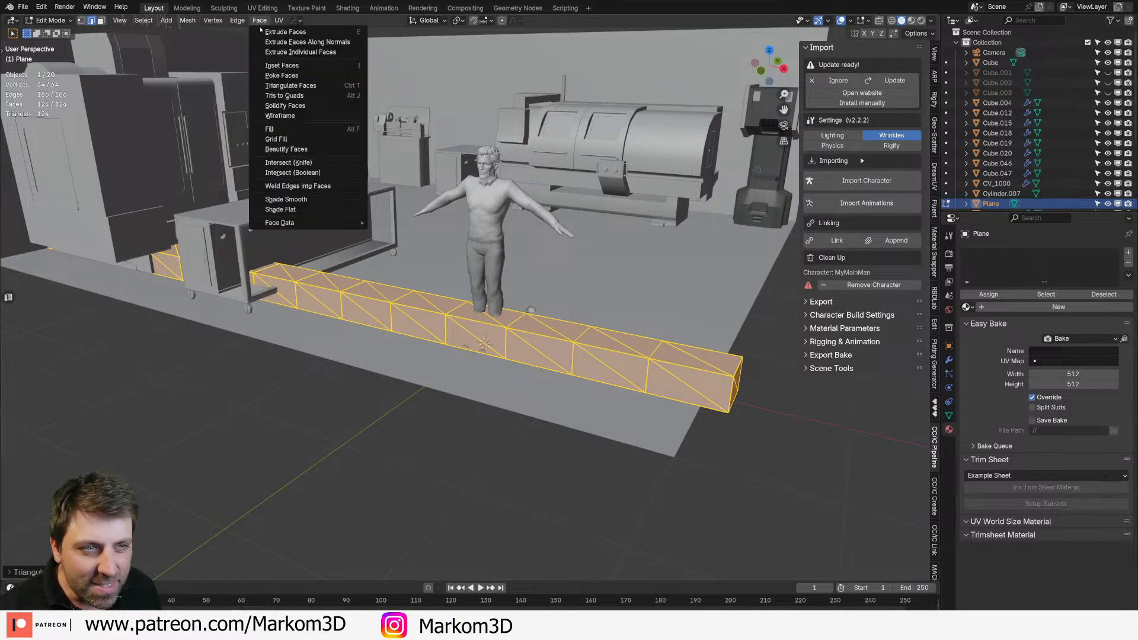
left_click(293, 116)
middle_click_drag(415, 297, 368, 284)
scroll(364, 332, "up", 6)
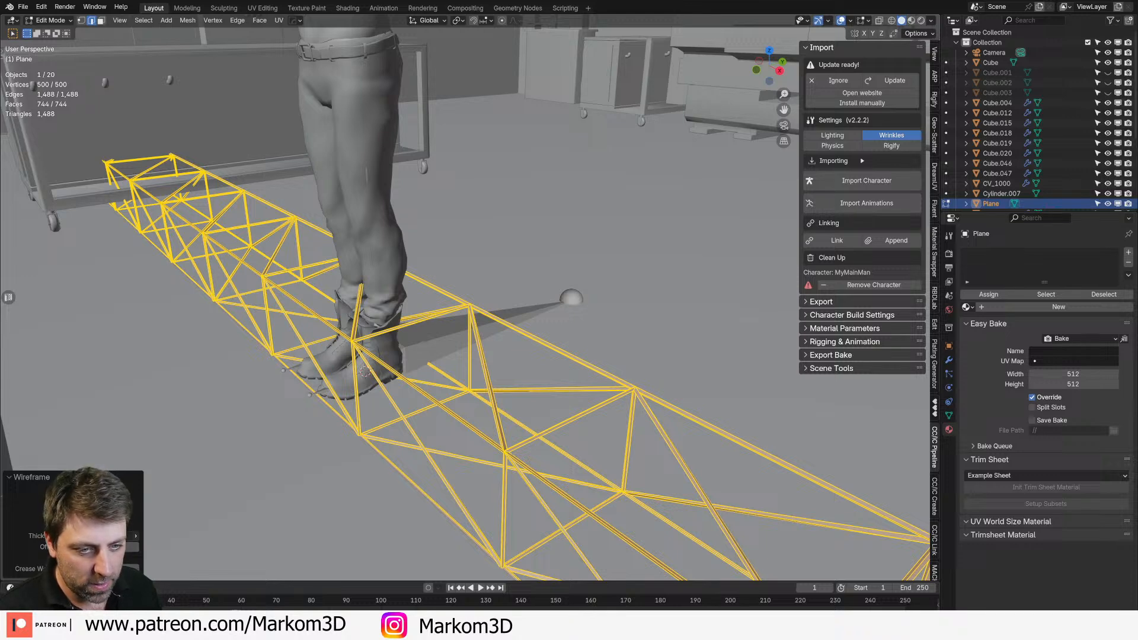
left_click_drag(89, 535, 137, 539)
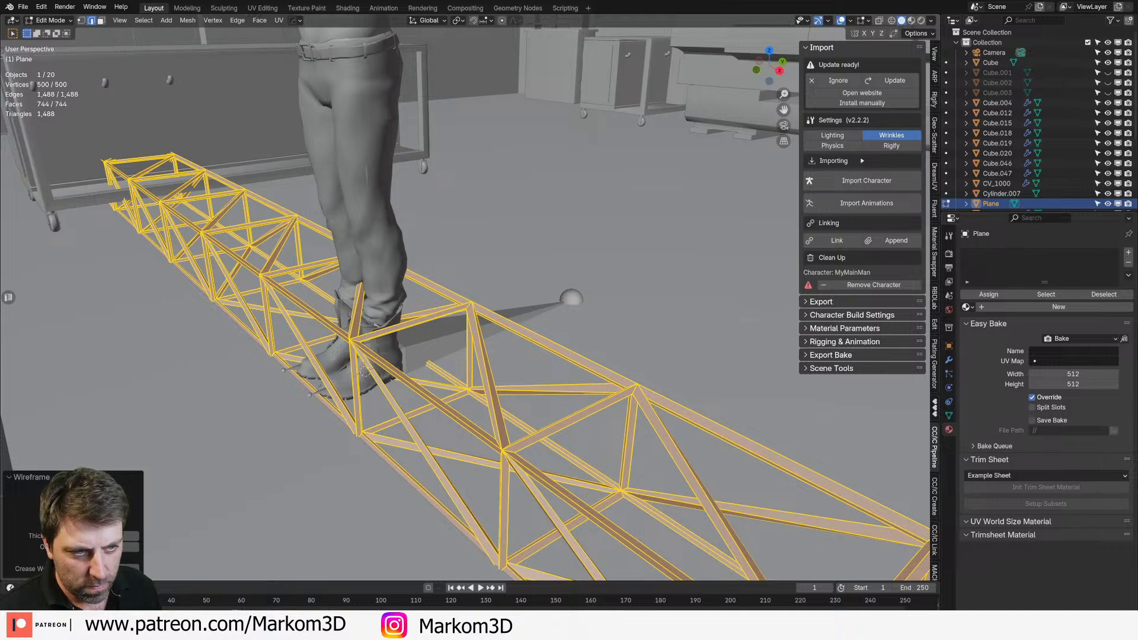
Step: Raise the whole truss about 3 m along Z to the top of the room's walls
scroll(536, 449, "down", 6)
mouse_move(536, 442)
middle_mouse_down()
mouse_move(532, 419)
mouse_move(525, 439)
middle_mouse_up()
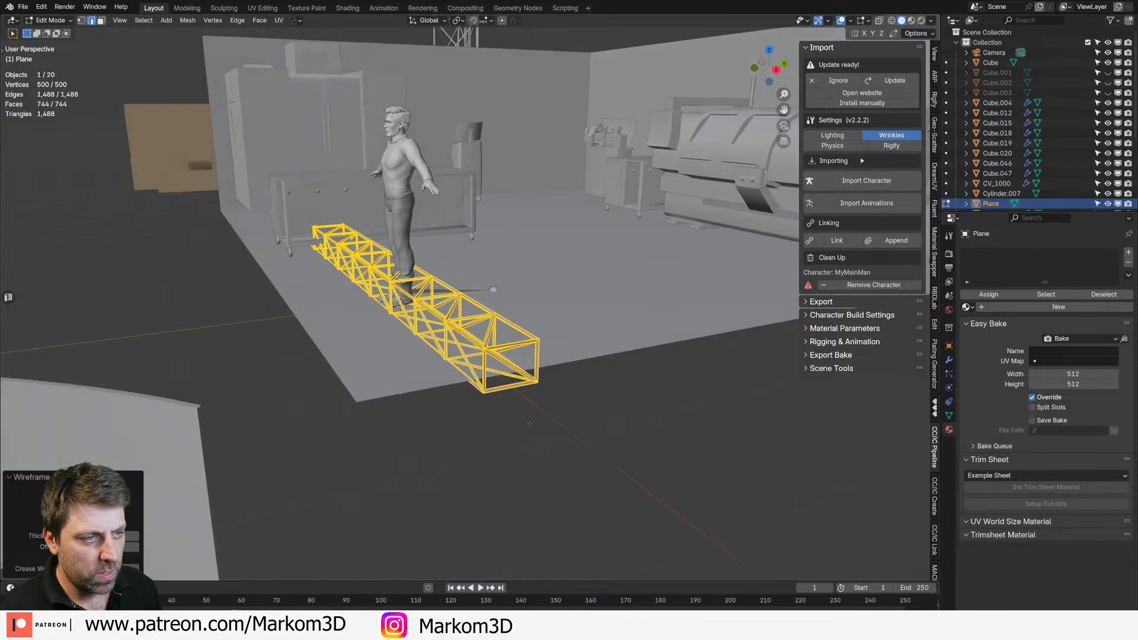
key("g")
key("z")
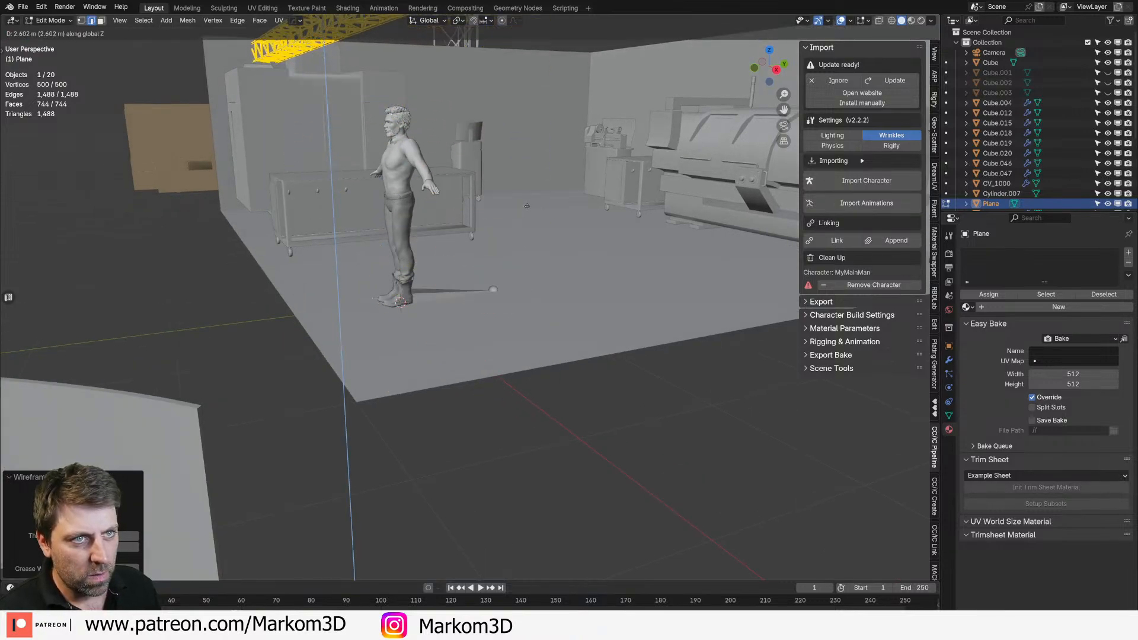
left_click(522, 191)
middle_click_drag(522, 191, 515, 214)
scroll(465, 297, "up", 2)
scroll(537, 273, "down", 6)
middle_click_drag(465, 296, 489, 288)
scroll(489, 288, "up", 3)
scroll(546, 330, "up", 1)
key("g")
key("z")
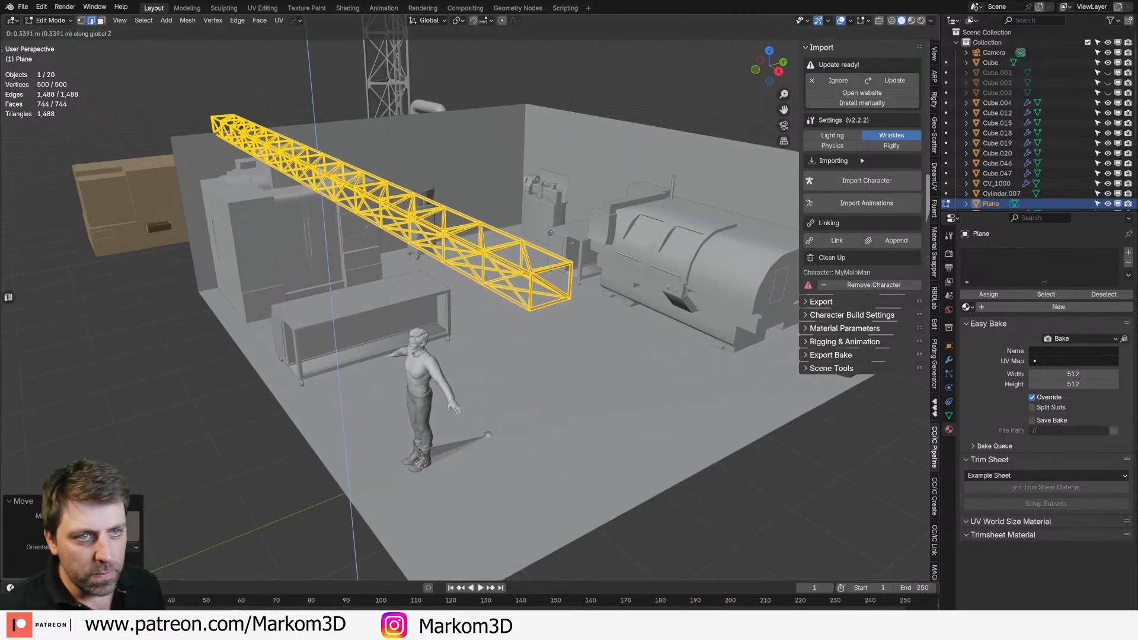
left_click(551, 201)
Step: Duplicate the truss along Y from the top view, place the copy near the back wall, and leave Edit Mode
middle_click_drag(551, 200, 412, 409)
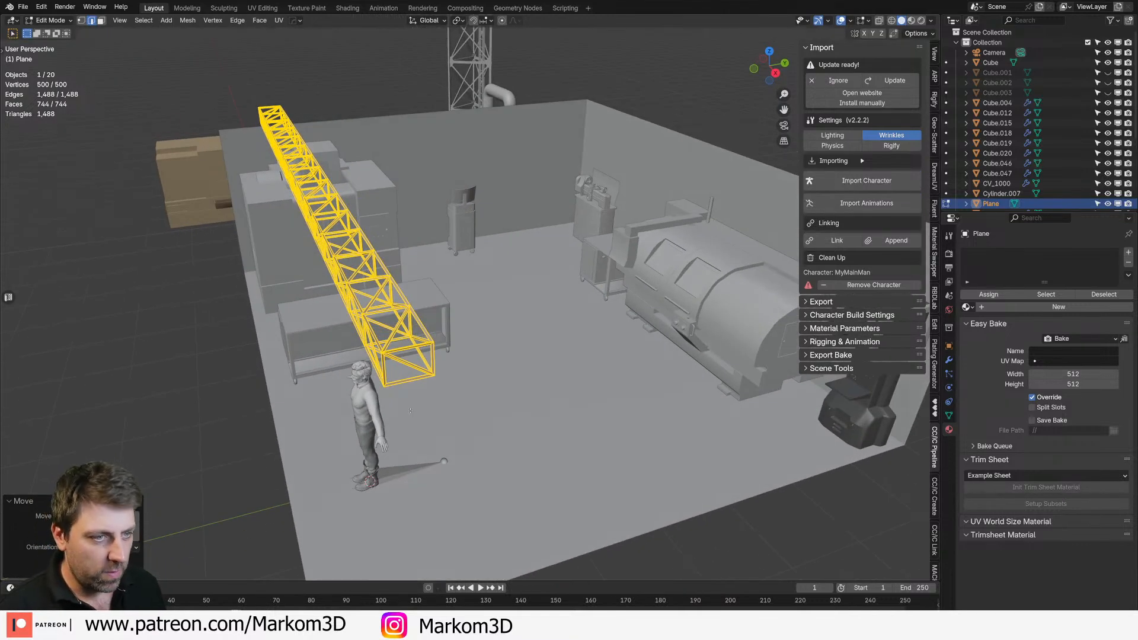
key("KP_7")
scroll(564, 432, "down", 3)
middle_click_drag(563, 433, 535, 489, "shift")
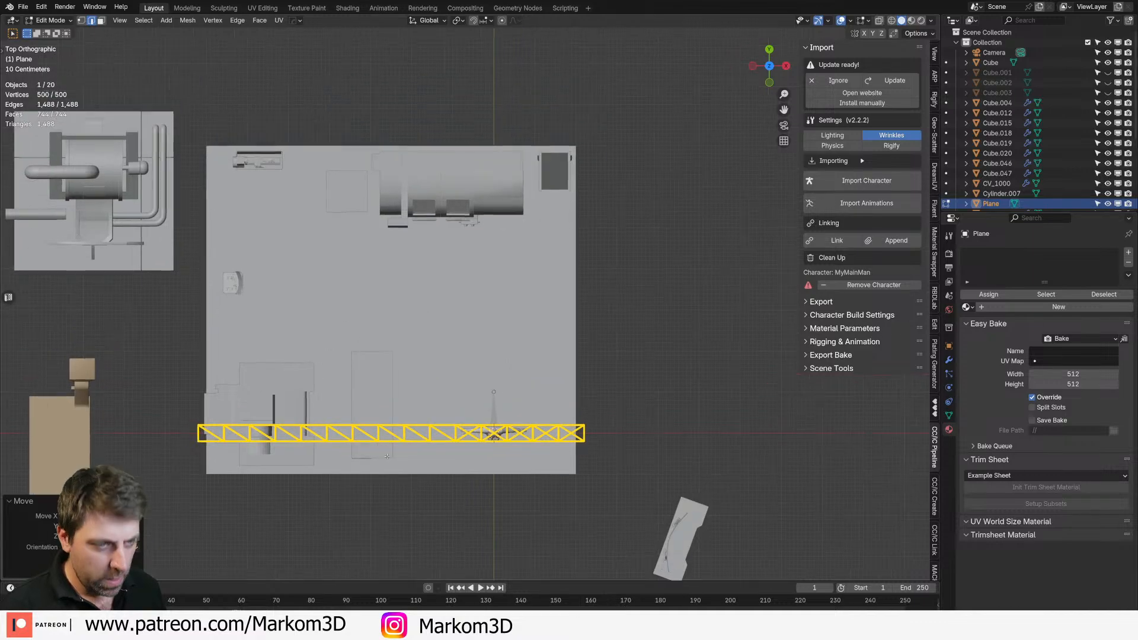
key("shift+d")
key("y")
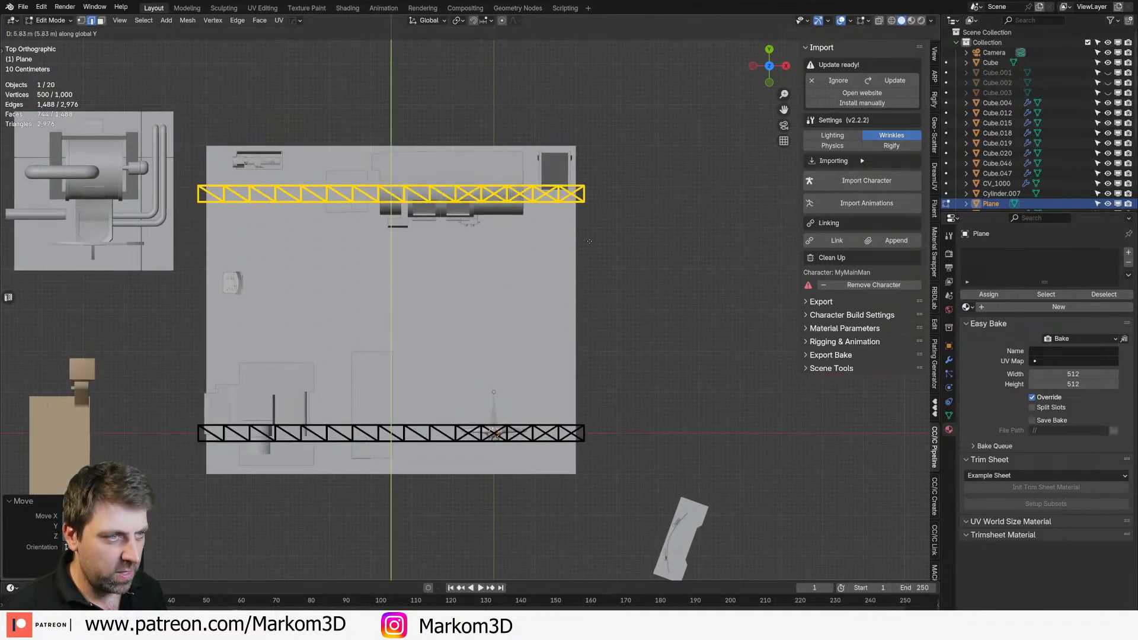
left_click(593, 183)
middle_click_drag(593, 184, 563, 166)
key("Tab")
mouse_move(466, 301)
middle_mouse_down()
mouse_move(362, 329)
mouse_move(462, 301)
middle_mouse_up()
scroll(363, 328, "up", 3)
Step: Unhide the room's hidden walls and roof and open them together with the main room mesh in Edit Mode
left_click(521, 449)
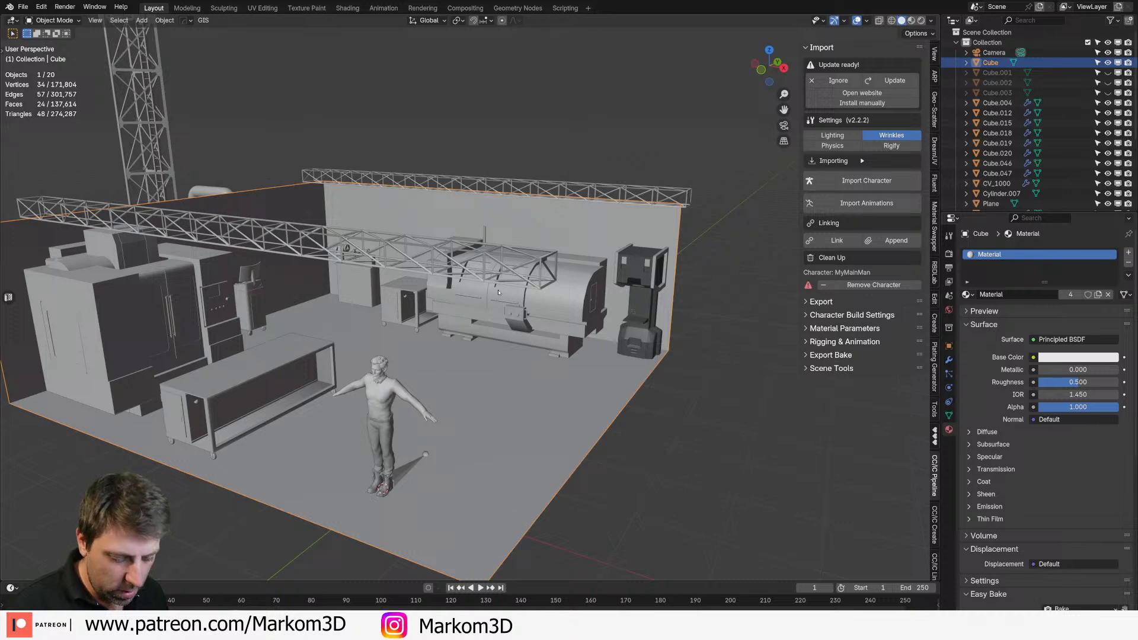
key("alt+h")
scroll(499, 292, "down", 3)
left_click(526, 330)
left_click(457, 317, "shift")
left_click(491, 231, "shift")
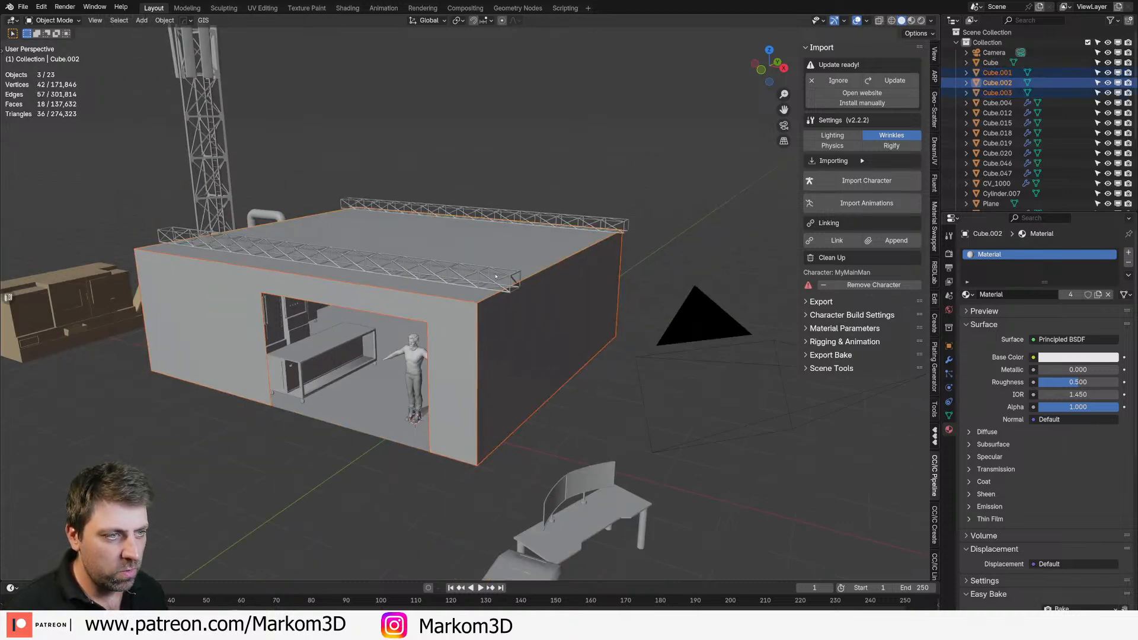
key("Tab")
mouse_move(386, 291)
middle_mouse_down()
mouse_move(551, 255)
mouse_move(474, 303)
mouse_move(394, 323)
mouse_move(381, 315)
middle_mouse_up()
key("Tab")
left_click(368, 332, "shift")
key("Tab")
Step: Select the room's top vertices in the front wireframe view, raise them 0.5 m along Z, and return to solid Object Mode
key("KP_3")
key("KP_1")
key("z")
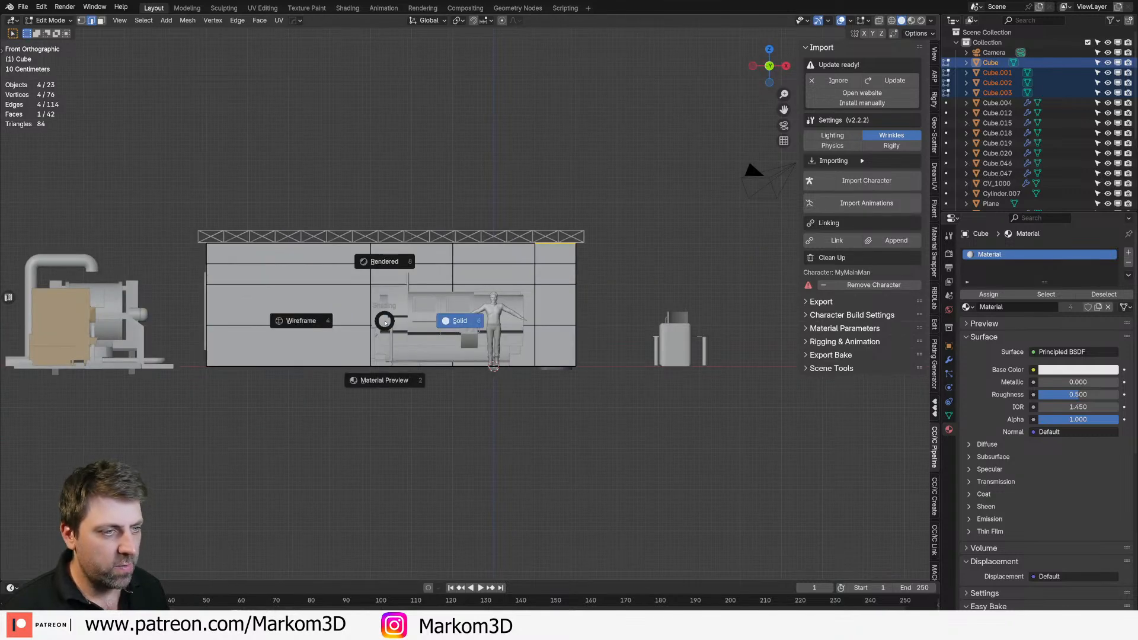
left_click(319, 321)
key("1")
mouse_move(696, 214)
left_mouse_down()
mouse_move(267, 268)
mouse_move(157, 255)
left_mouse_up()
type("gz.5")
key("Return")
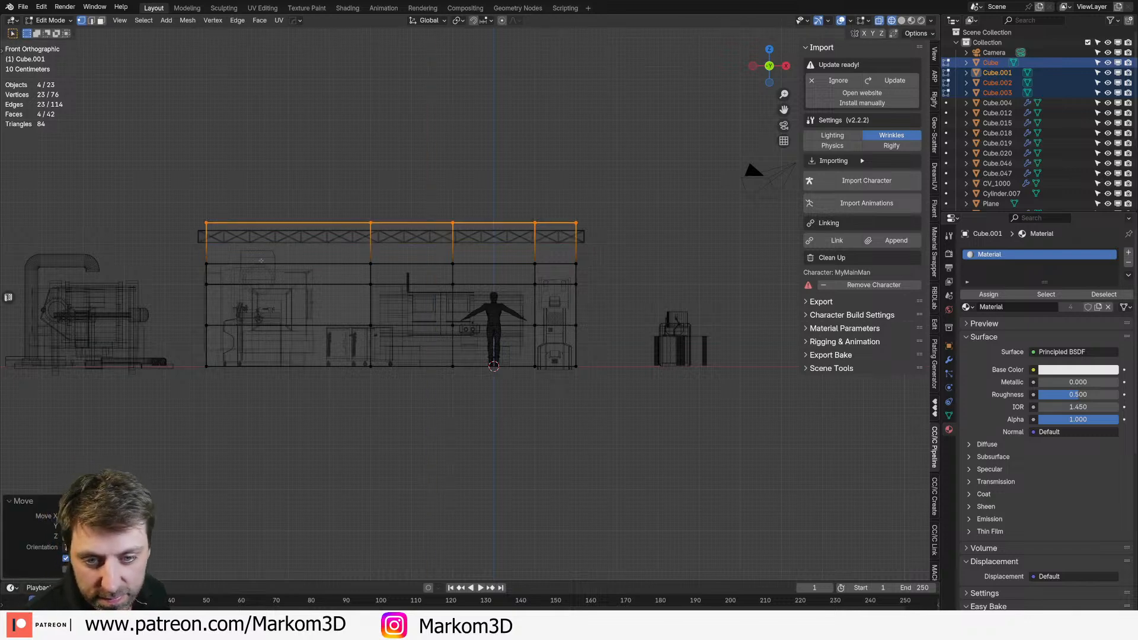
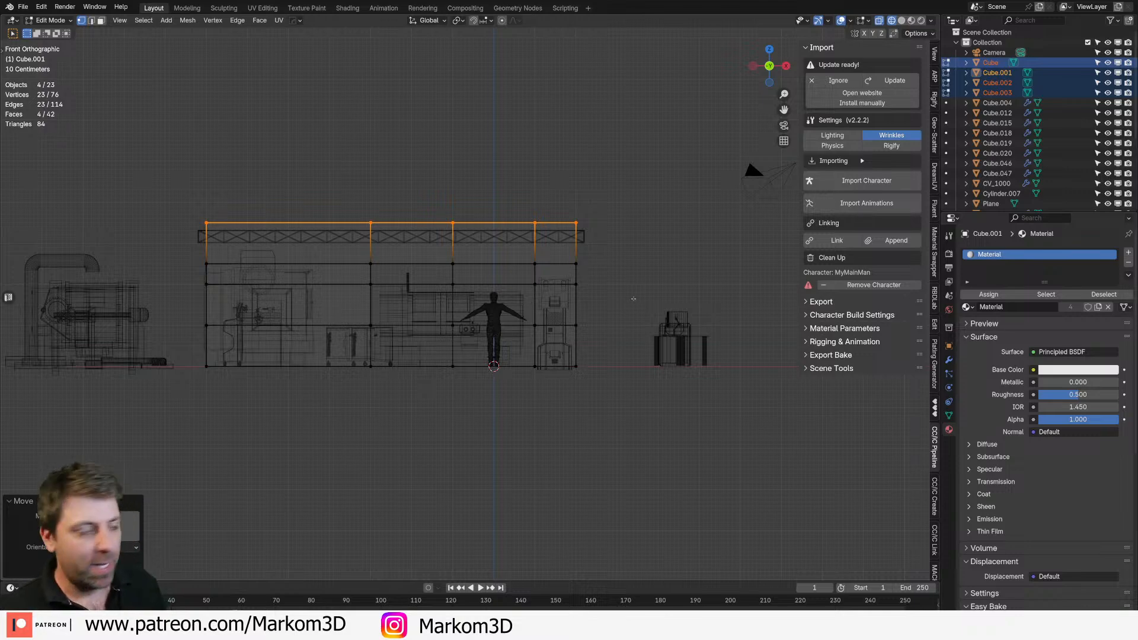
middle_click_drag(634, 298, 615, 303)
key("z")
left_click(664, 302)
scroll(641, 220, "up", 3)
mouse_move(657, 207)
middle_mouse_down()
mouse_move(463, 380)
mouse_move(379, 487)
middle_mouse_up()
key("Tab")
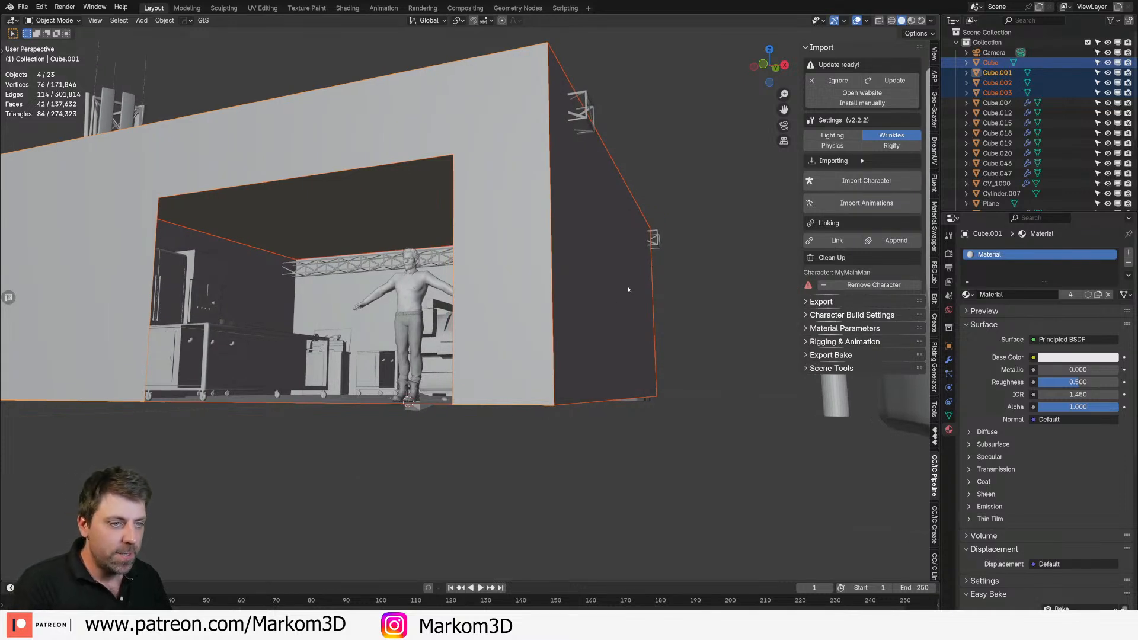
Step: Open the trusses in Edit Mode, select everything, and scale both along X to about 0.95 to fit the room's width
left_click(657, 239)
key("Tab")
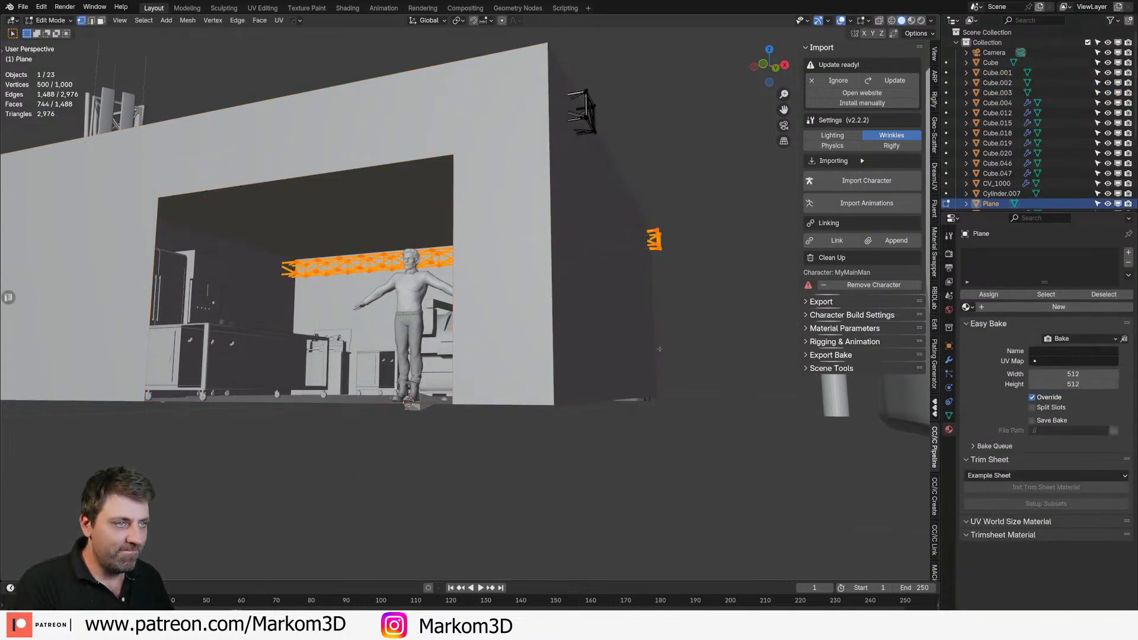
key("a")
key("KP_Decimal")
key("KP_7")
key("z")
left_click(577, 349)
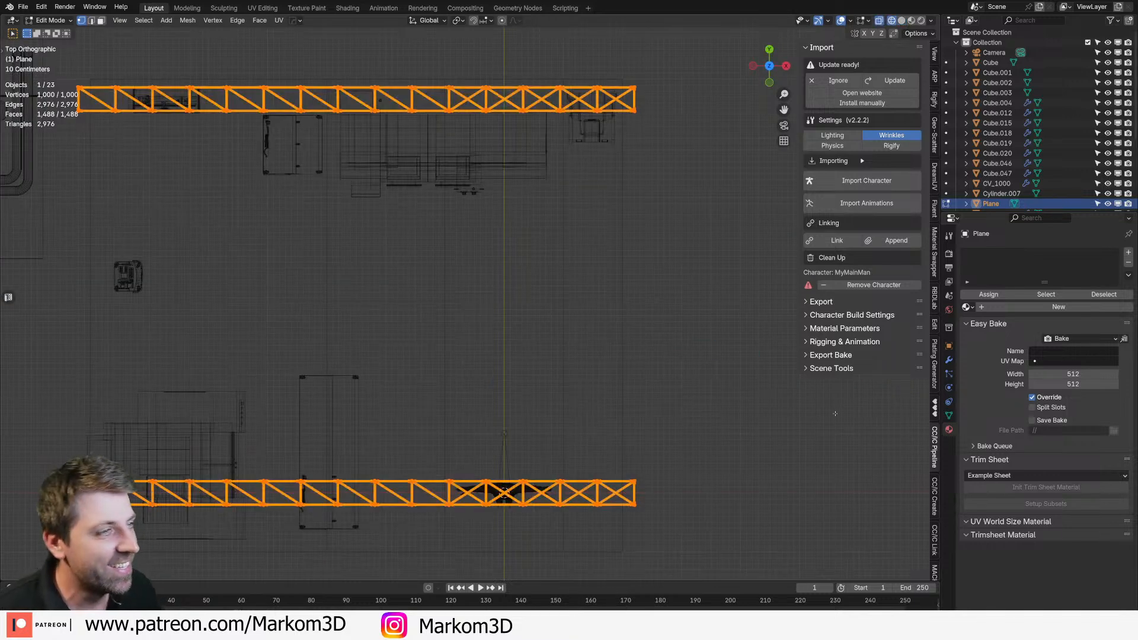
key("s")
key("x")
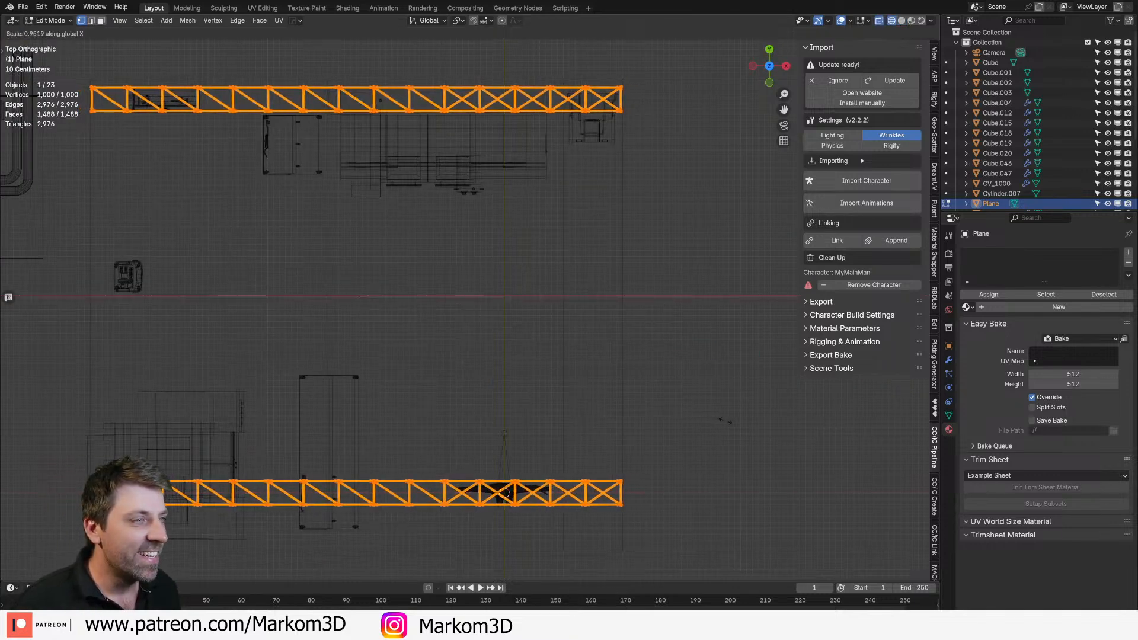
left_click(615, 406)
Step: Return to solid Object Mode and check how the back truss fits between the walls from inside the room
mouse_move(614, 406)
middle_mouse_down()
mouse_move(610, 328)
mouse_move(576, 330)
middle_mouse_up()
key("Tab")
key("z")
left_click(650, 331)
scroll(428, 420, "up", 7)
middle_click_drag(428, 420, 450, 381)
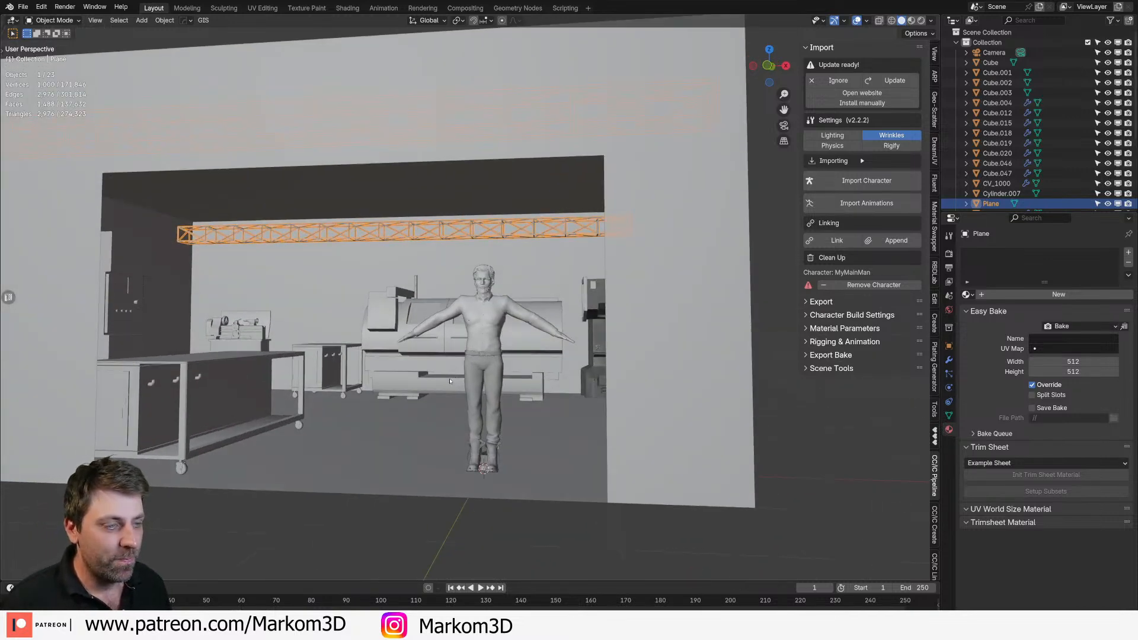
scroll(533, 289, "up", 5)
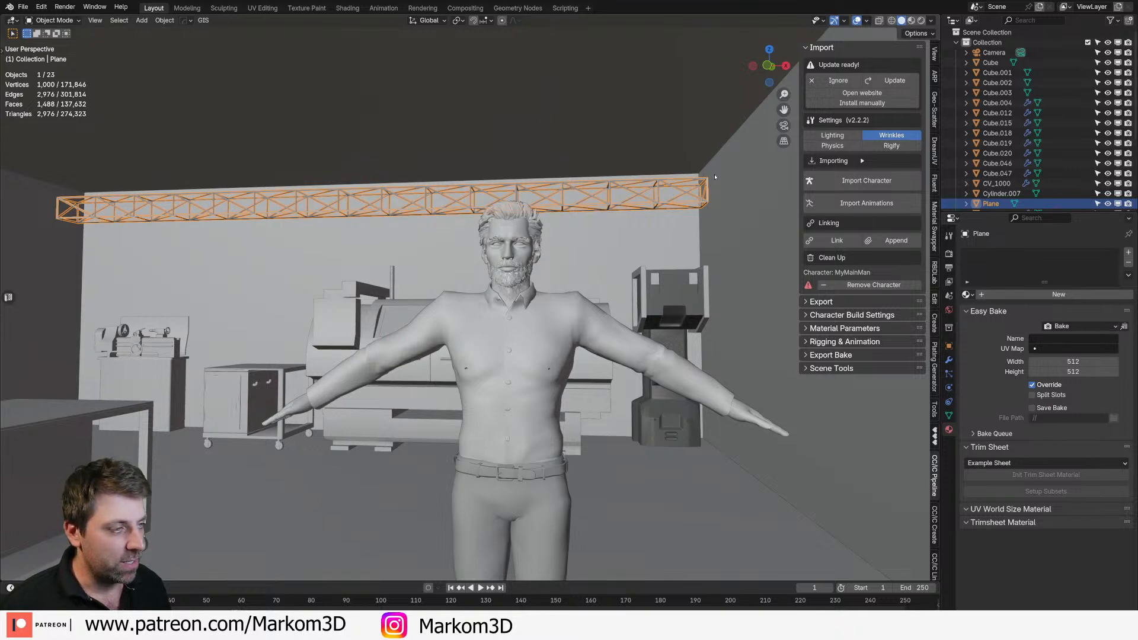
Step: Reopen the truss mesh in wireframe Edit Mode and delete the vertices of the linked truss copy near the back wall
scroll(706, 188, "down", 9)
middle_click_drag(631, 280, 572, 309)
key("Tab")
key("z")
left_click(508, 307)
middle_click_drag(499, 310, 418, 368)
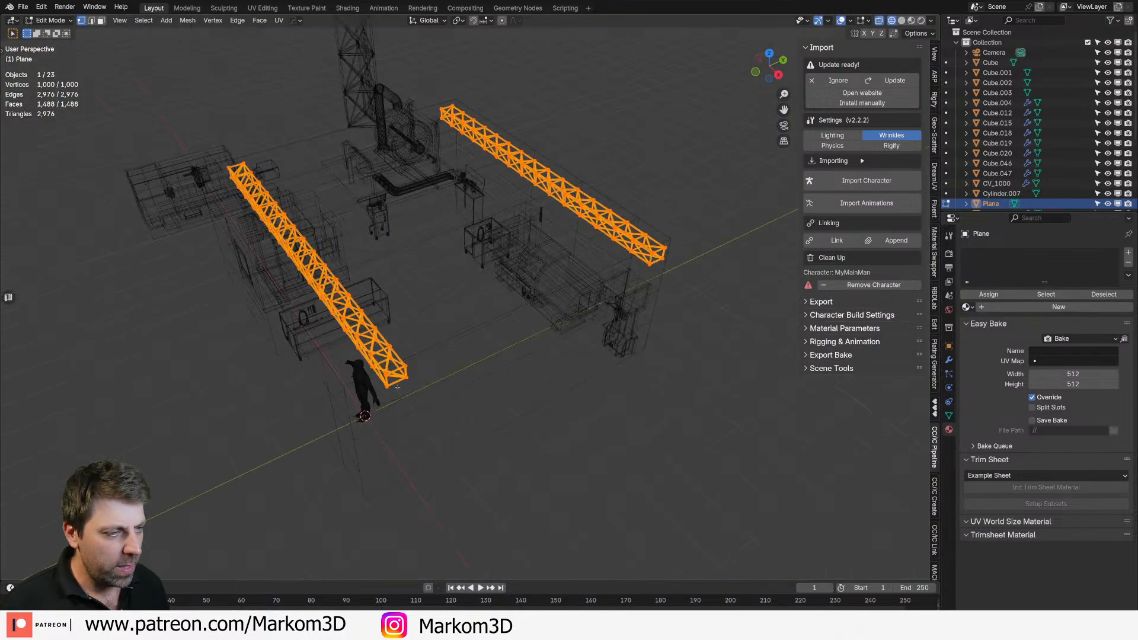
scroll(418, 368, "up", 2)
left_click(756, 222)
left_click(751, 234)
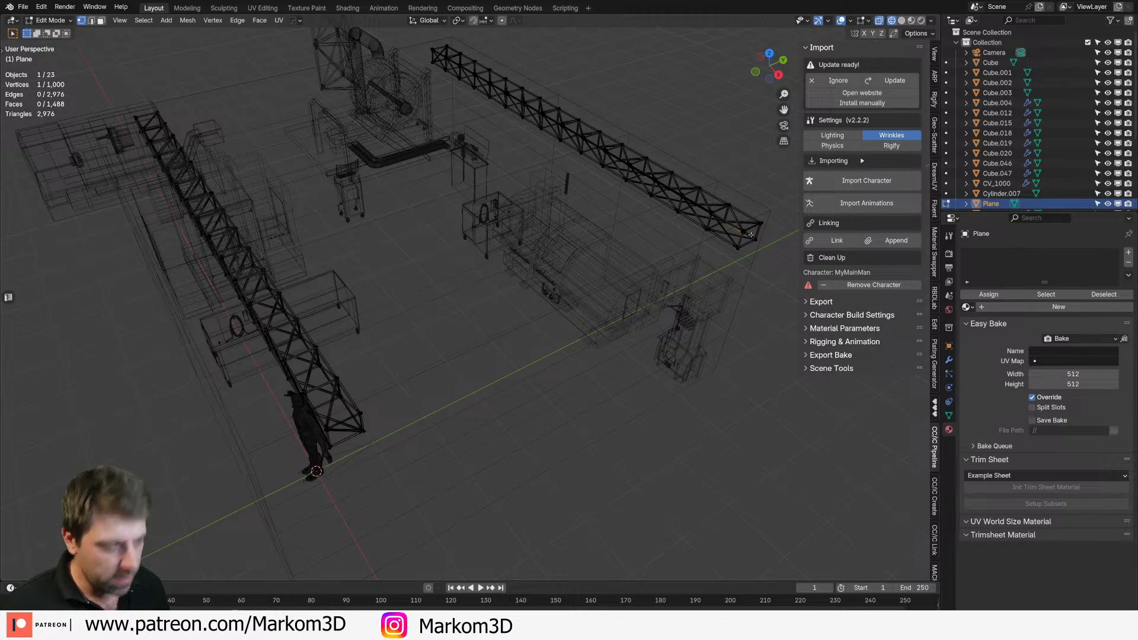
key("ctrl+l")
key("x")
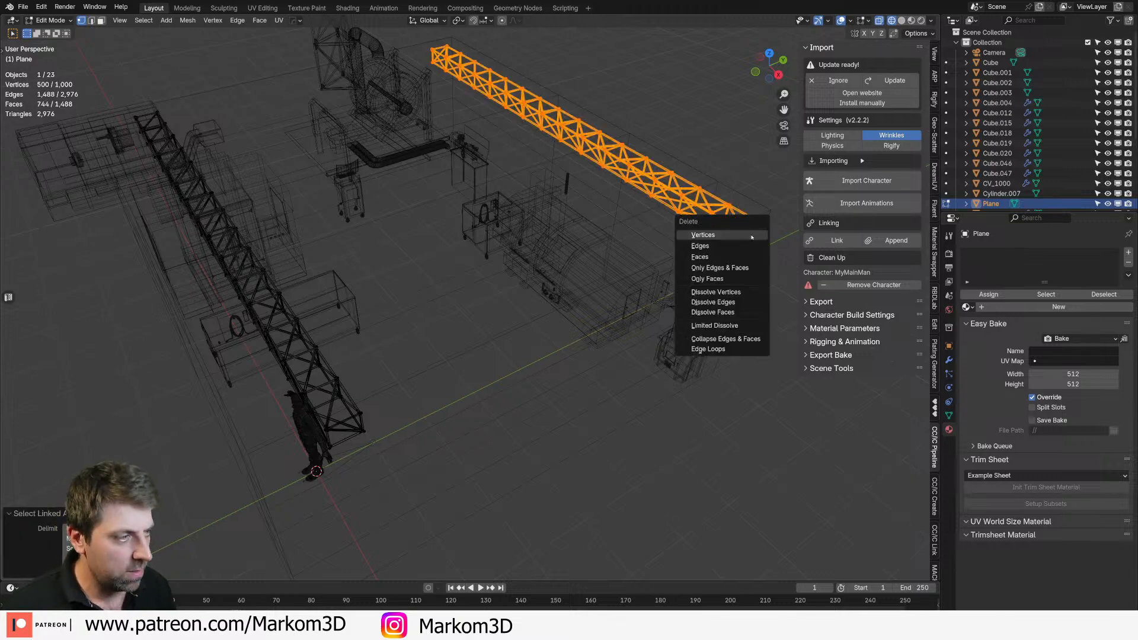
left_click(751, 234)
Step: Select the upper cross edge at the remaining truss's end in edge mode and snap the 3D cursor to it
scroll(379, 436, "up", 2)
middle_click_drag(371, 444, 466, 451, "shift")
scroll(502, 463, "up", 3)
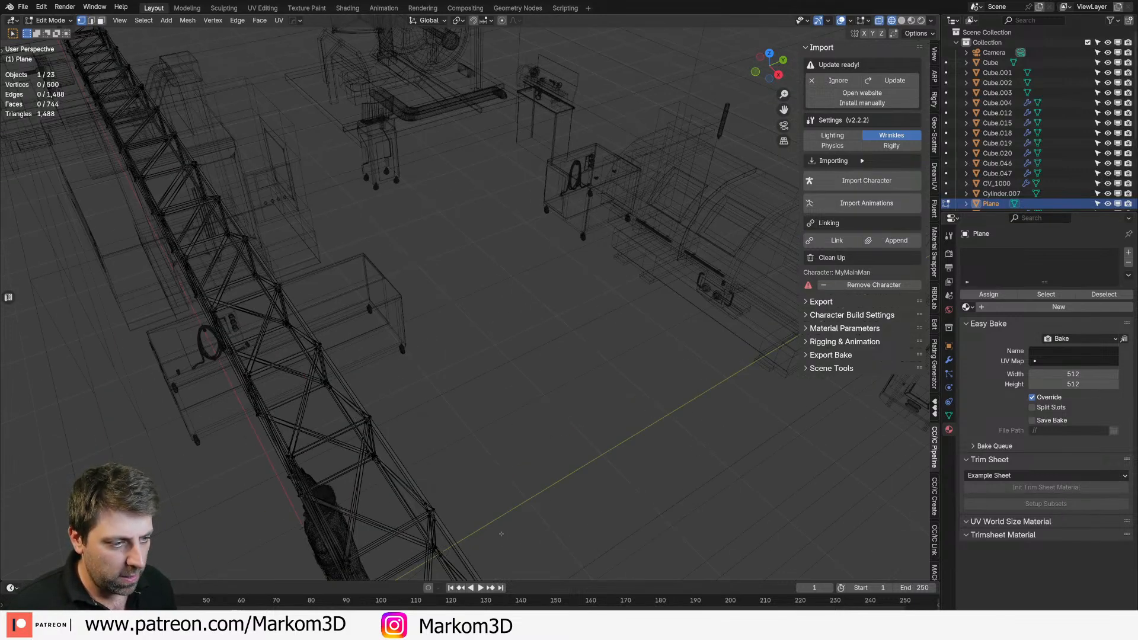
left_click(478, 390)
key("2")
left_click(508, 377)
key("shift+s")
left_click(511, 438)
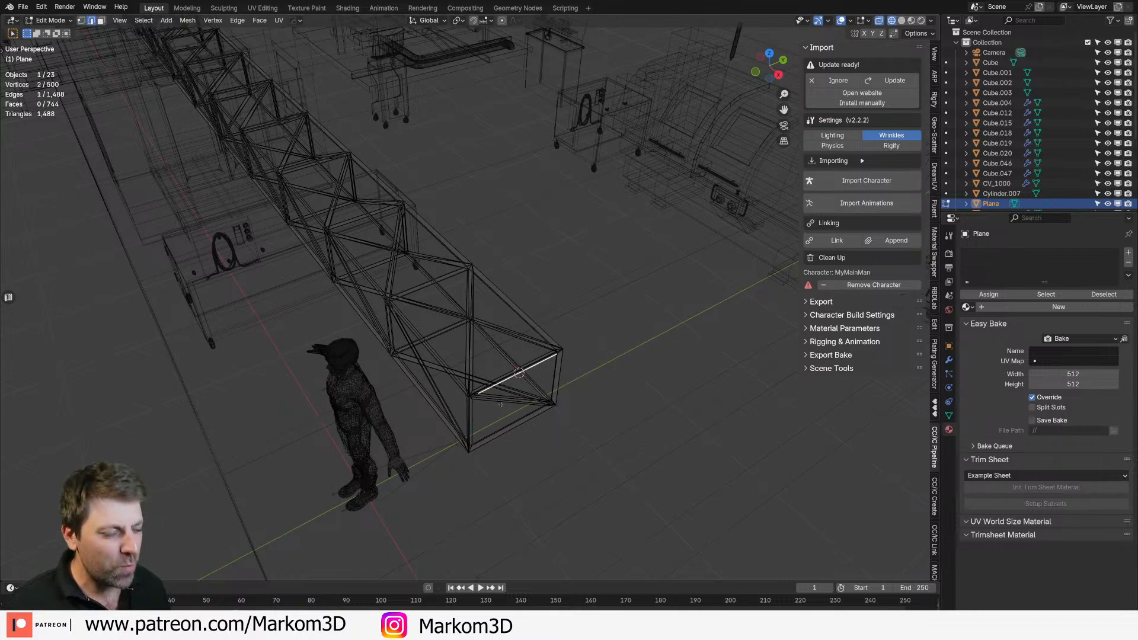
Step: Add a Beam Builder mesh at the 3D cursor and set its type to C Profile
key("shift+a")
mouse_move(482, 375)
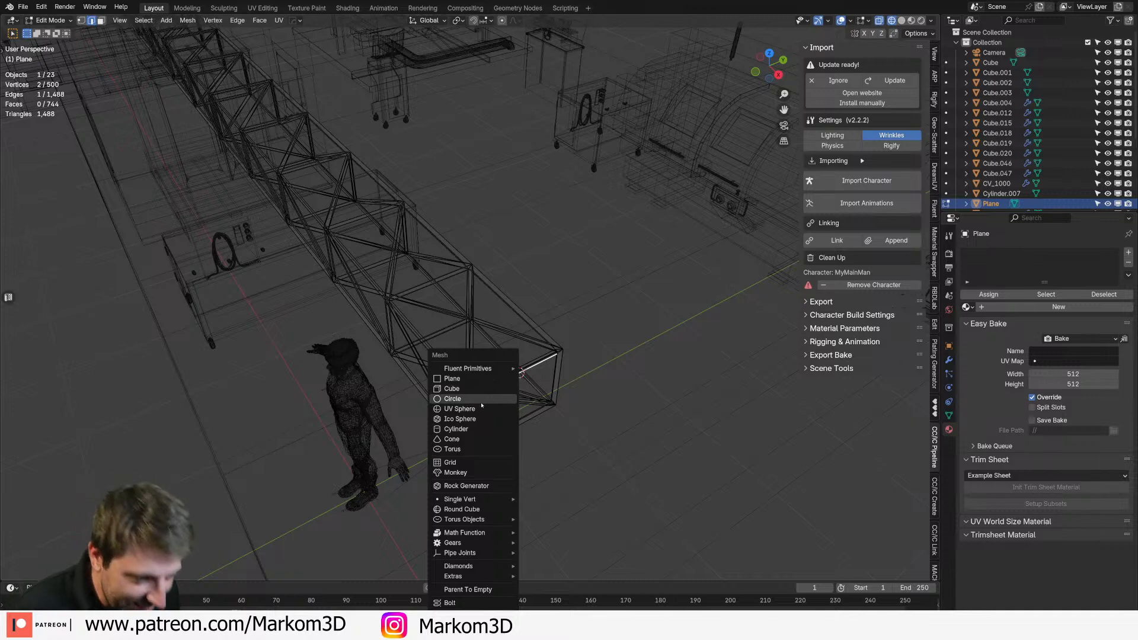
mouse_move(476, 533)
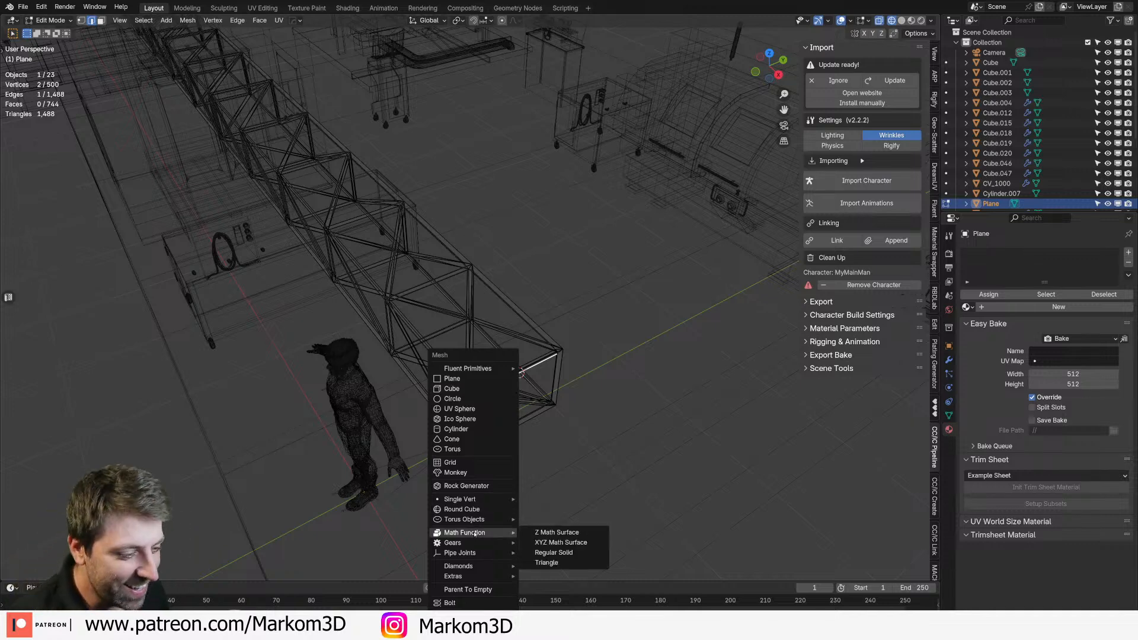
mouse_move(475, 553)
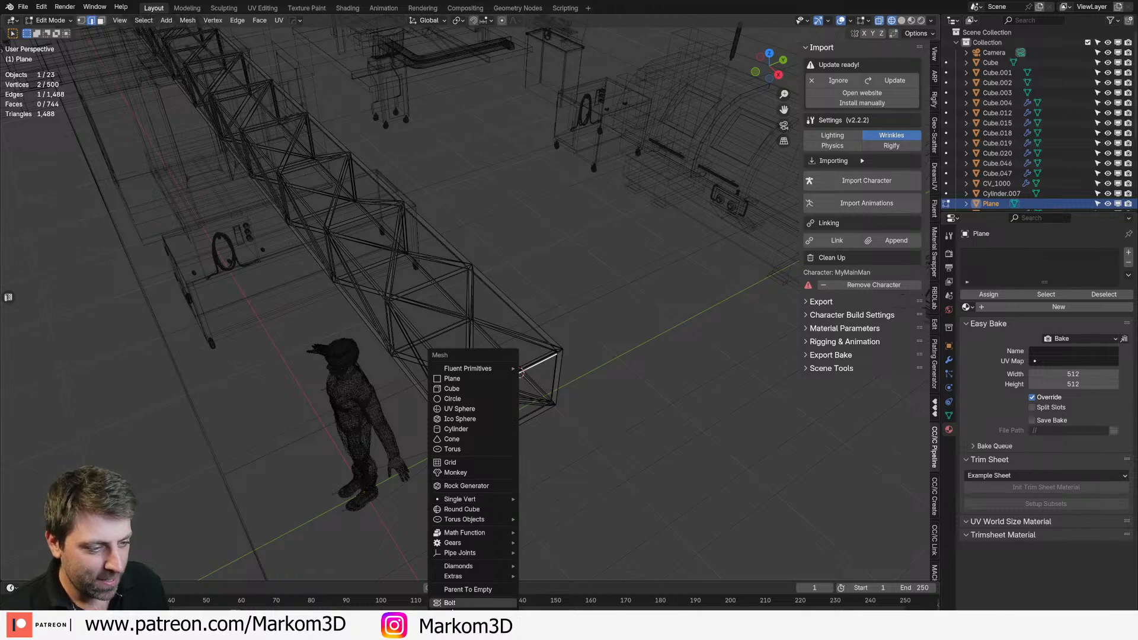
mouse_move(465, 578)
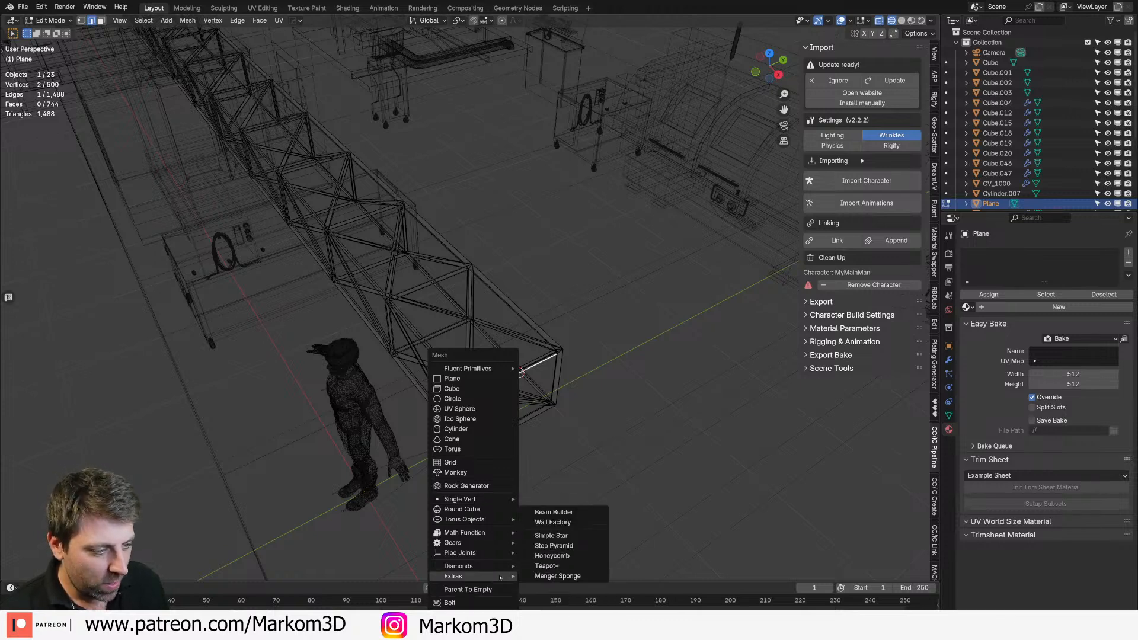
left_click(571, 513)
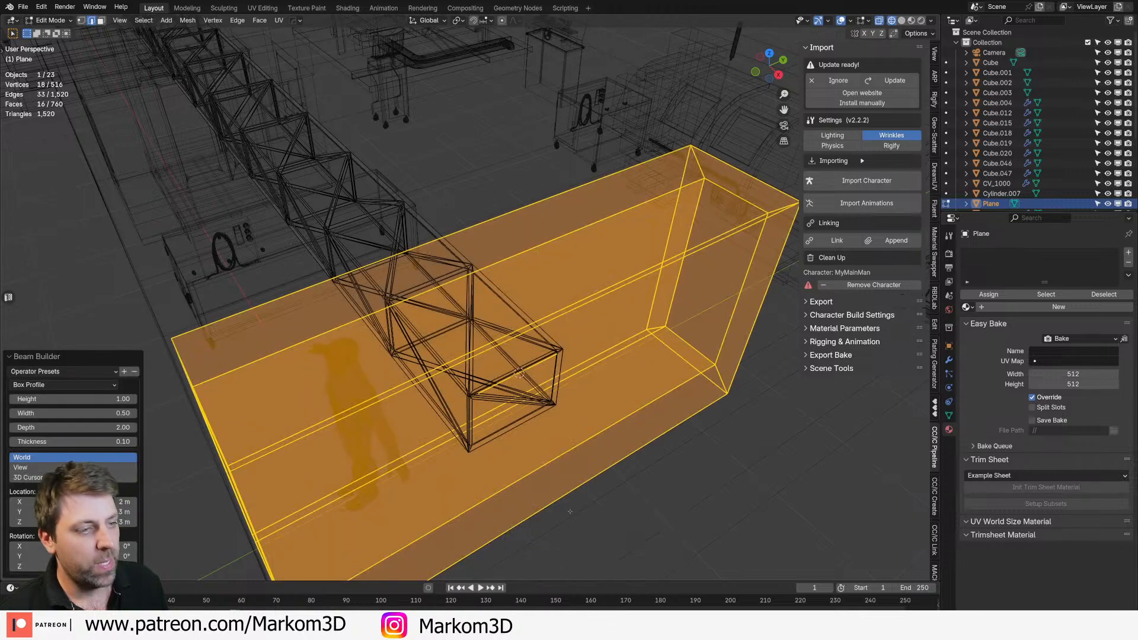
middle_click_drag(355, 348, 385, 430)
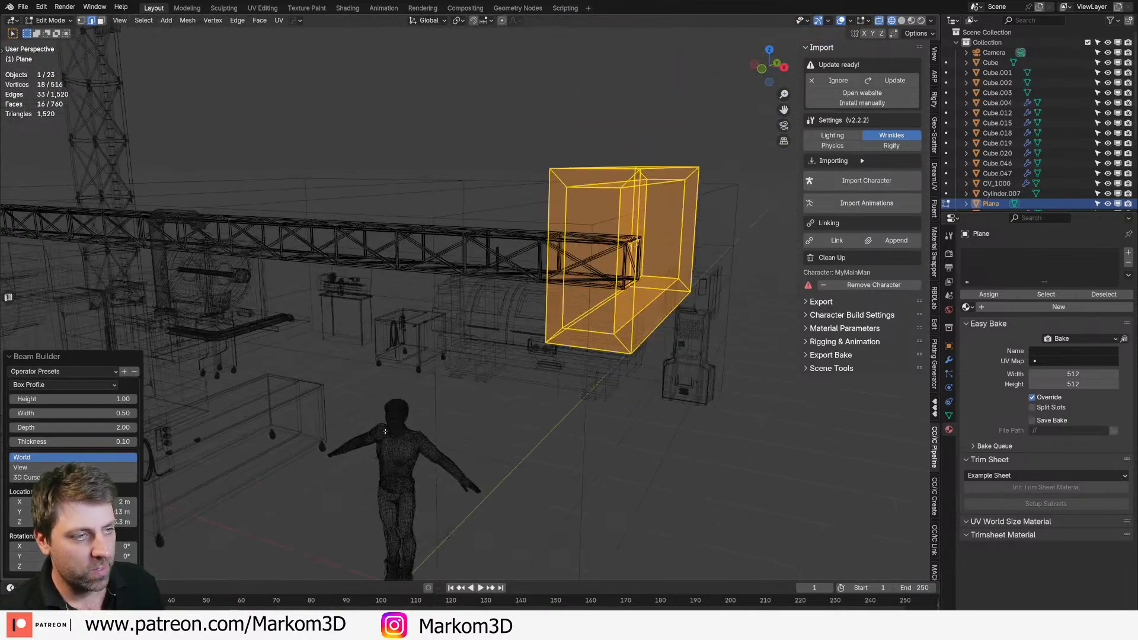
left_click(63, 385)
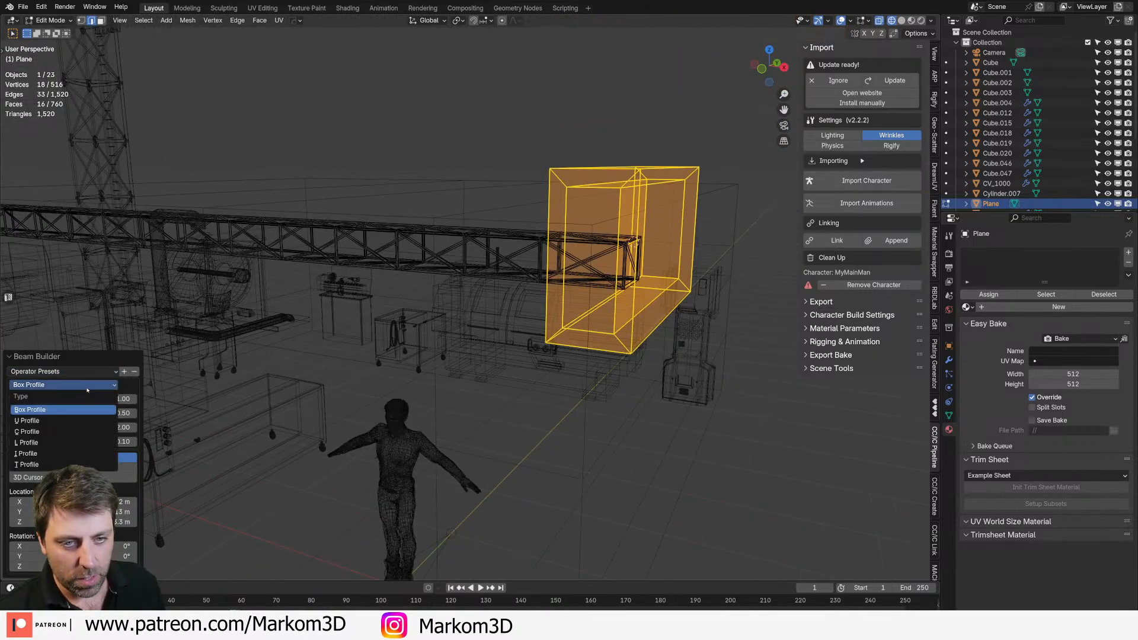
left_click(76, 432)
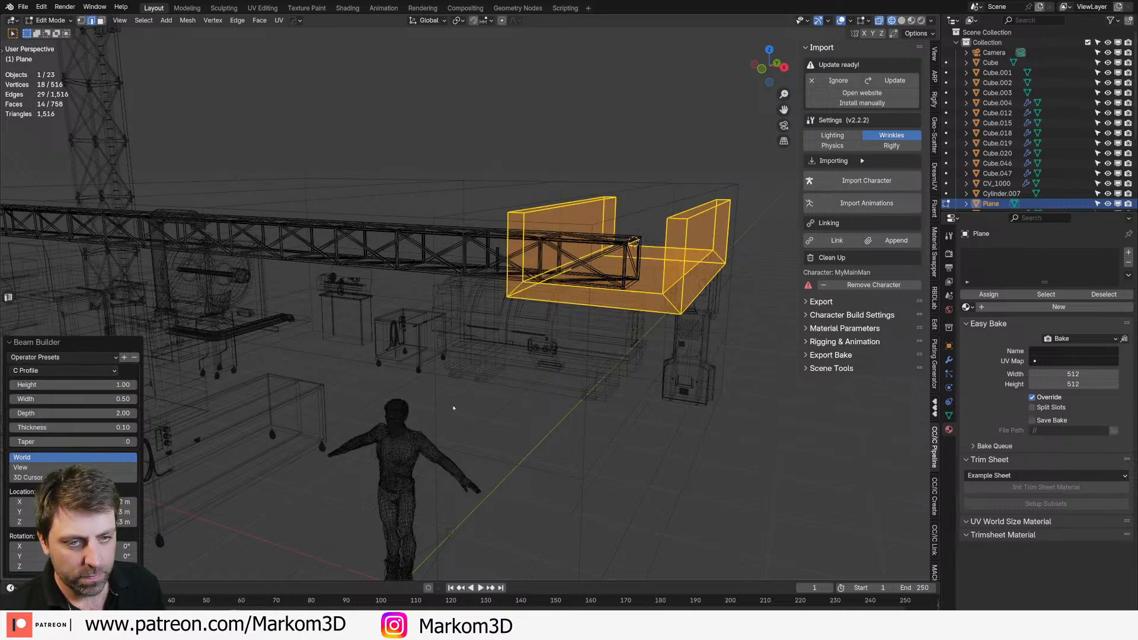
Step: Scale the C-profile beam down at the truss end, and rotate it 90° about Z and 90° about X
key("s")
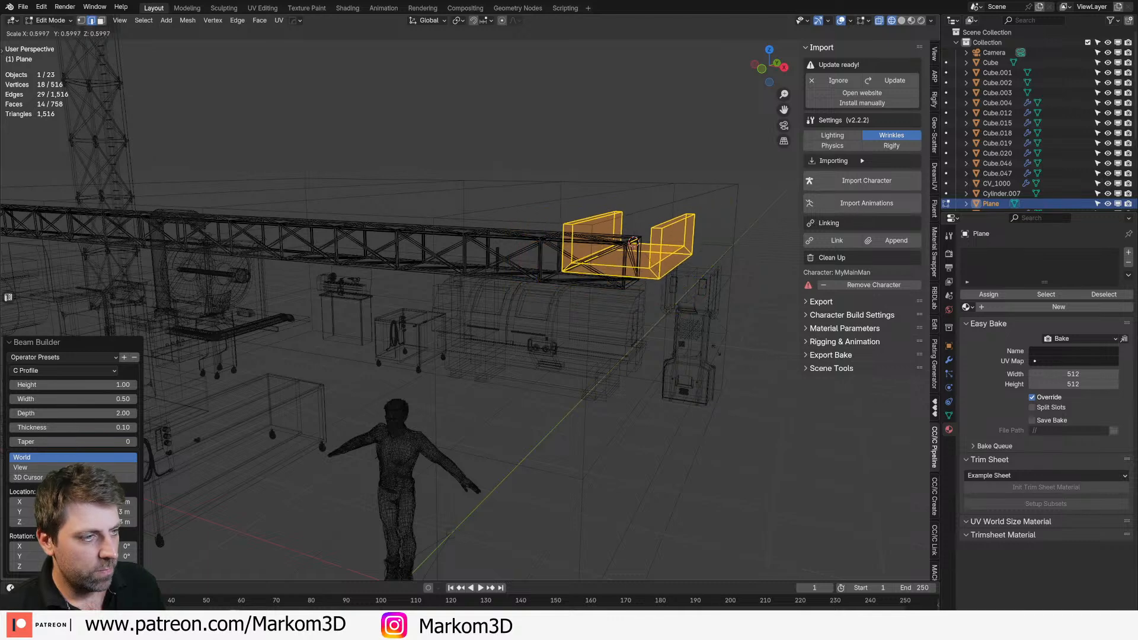
left_click(647, 270)
type("rz90")
key("Return")
type("rx-90")
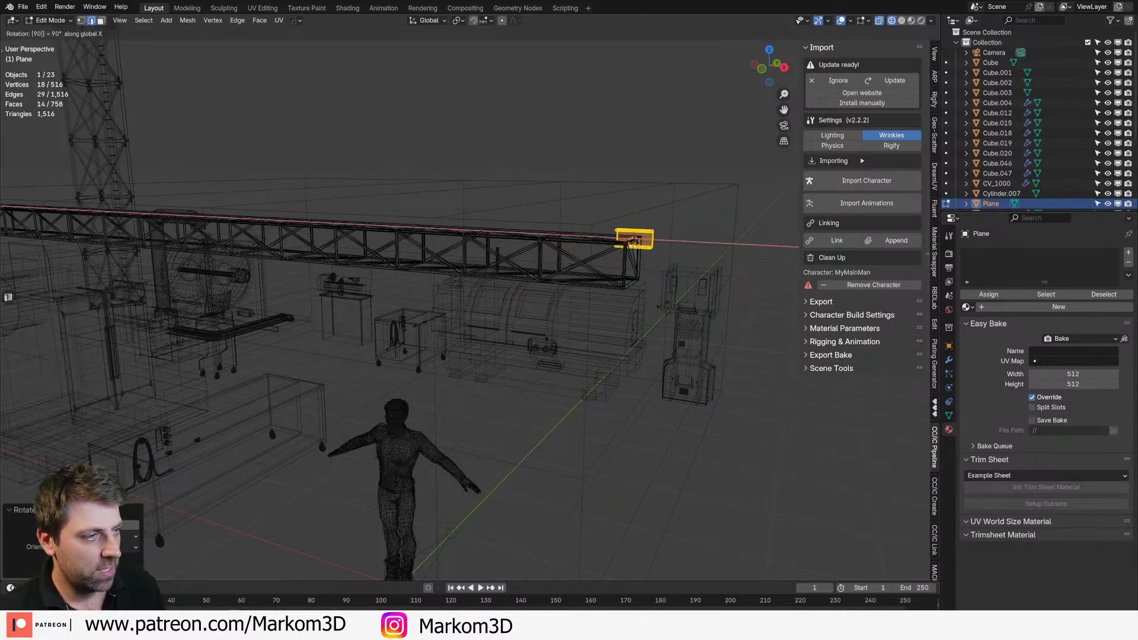
key("Return")
Step: Try a 90 m extrusion of the beam along X, cancel it, and rotate the beam 90° about X
middle_click_drag(666, 310, 464, 316)
type("gx90")
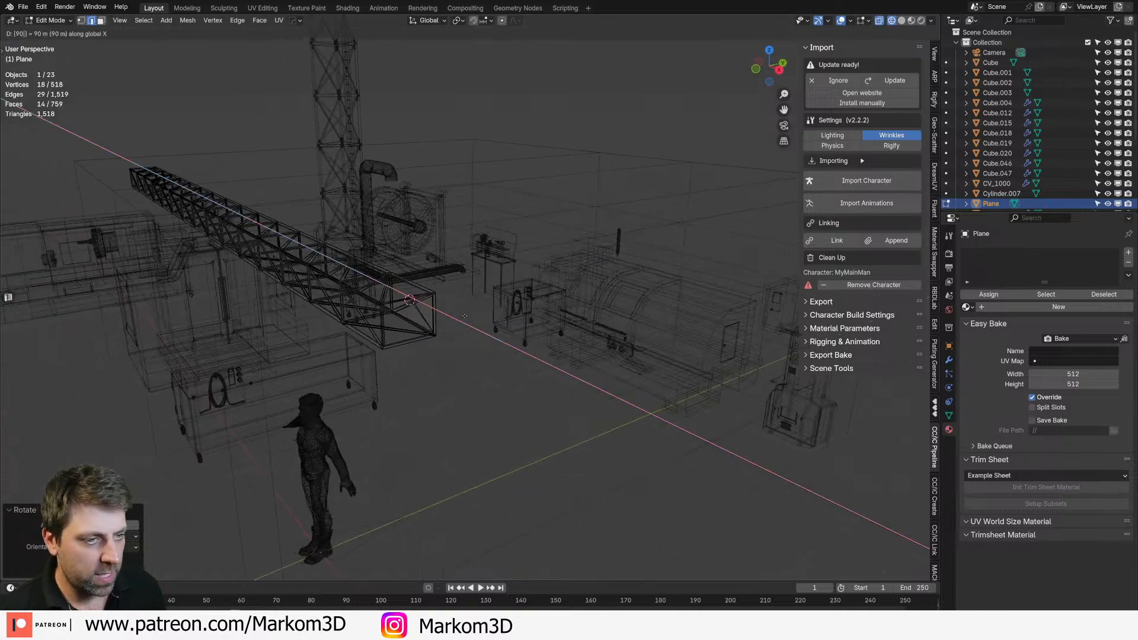
key("Escape")
key("ctrl+z")
type("rx")
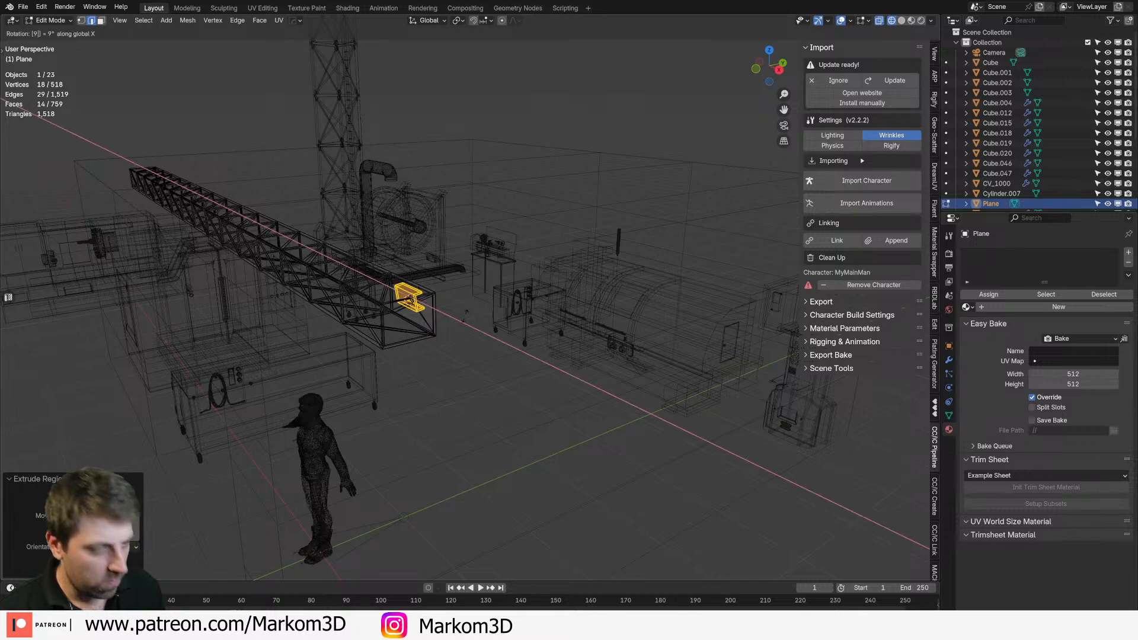
type("90")
key("Return")
Step: Move the beam in the right view to place it against the truss's profile
key("KP_3")
scroll(466, 318, "up", 1)
middle_click_drag(344, 243, 468, 333, "shift")
scroll(467, 332, "up", 4)
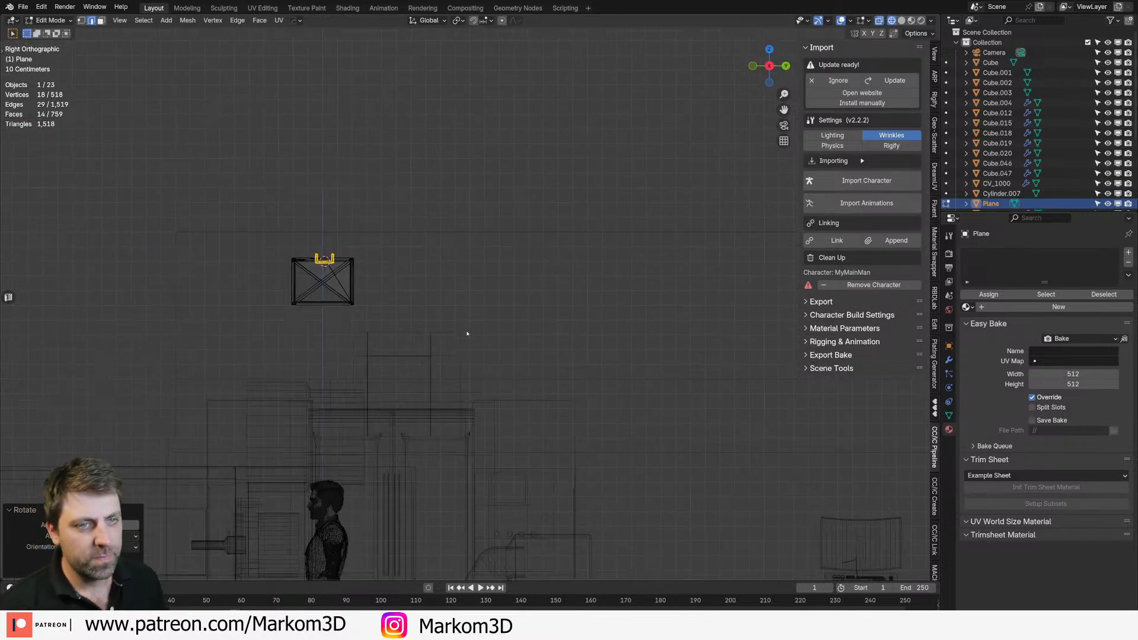
key("g")
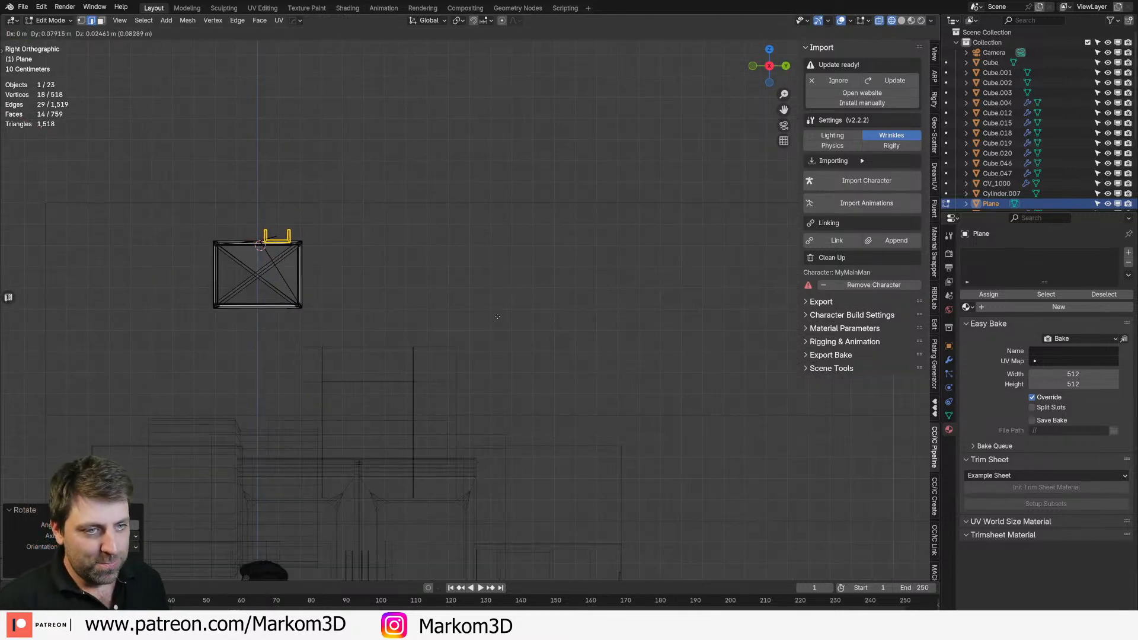
left_click(277, 319)
Step: Try to select the vertices at one end of the beam with Circle Select
middle_click_drag(277, 319, 403, 380)
scroll(403, 380, "down", 4)
middle_click_drag(521, 367, 561, 379)
scroll(656, 457, "up", 5)
middle_click_drag(656, 458, 663, 485)
key("c")
right_click(663, 485)
scroll(582, 433, "up", 5)
scroll(582, 432, "down", 3)
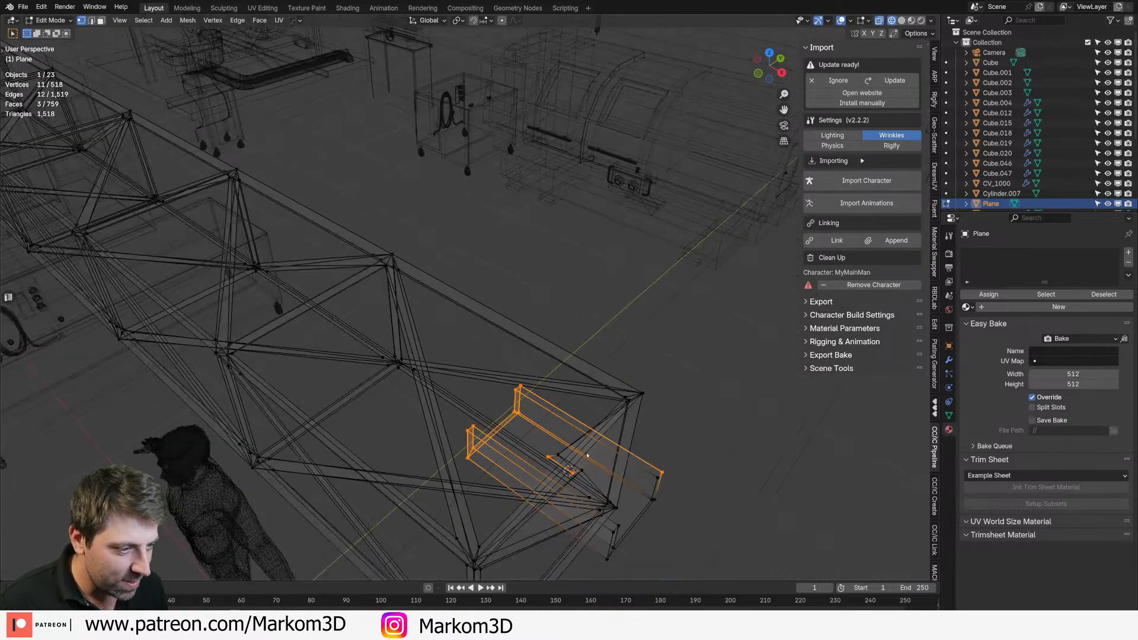
Step: Undo the beam's selection, move, rotation and scale edits back to the full-size C-profile beam
key("ctrl+z")
key("ctrl+z")
key("ctrl+z")
key("ctrl+z")
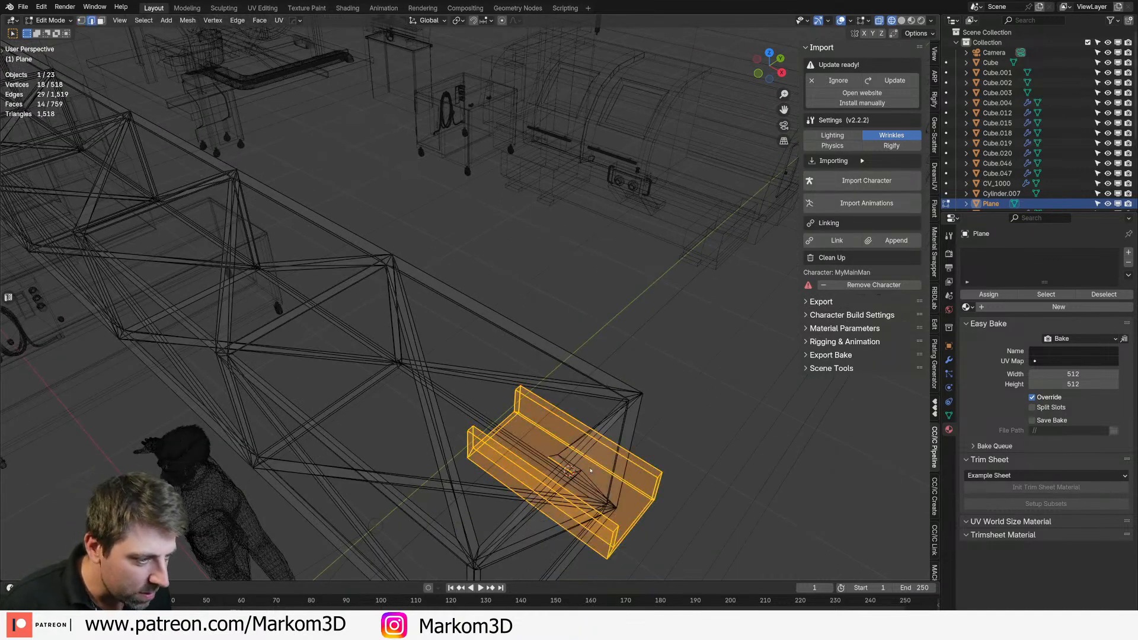
key("ctrl+z")
key("ctrl+z")
key("ctrl+z")
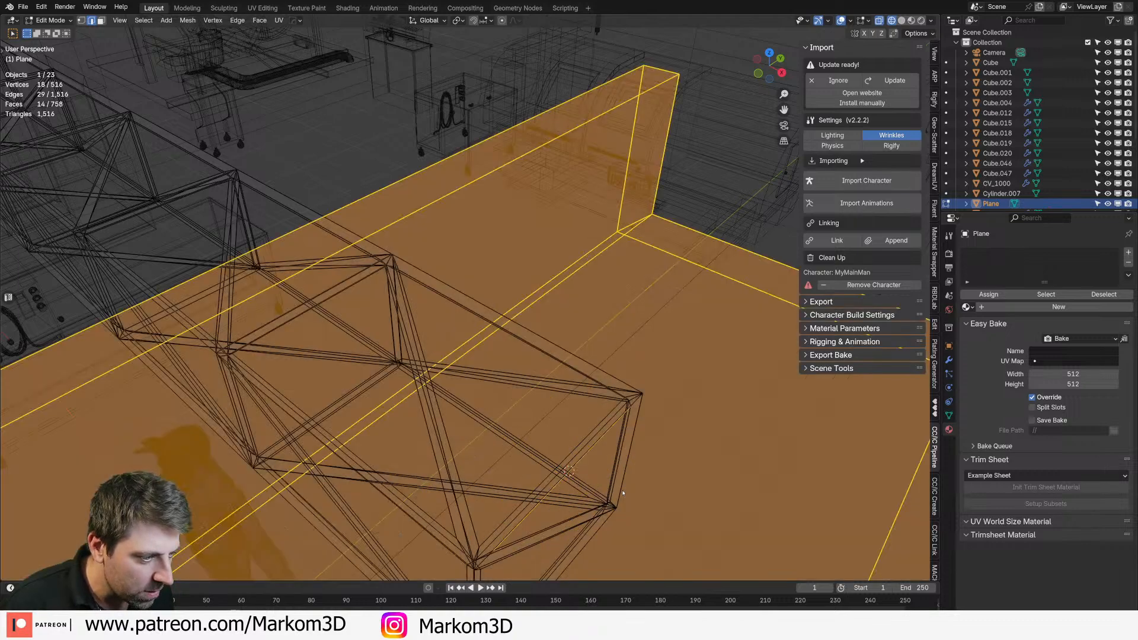
scroll(617, 483, "down", 6)
middle_click_drag(617, 483, 595, 419)
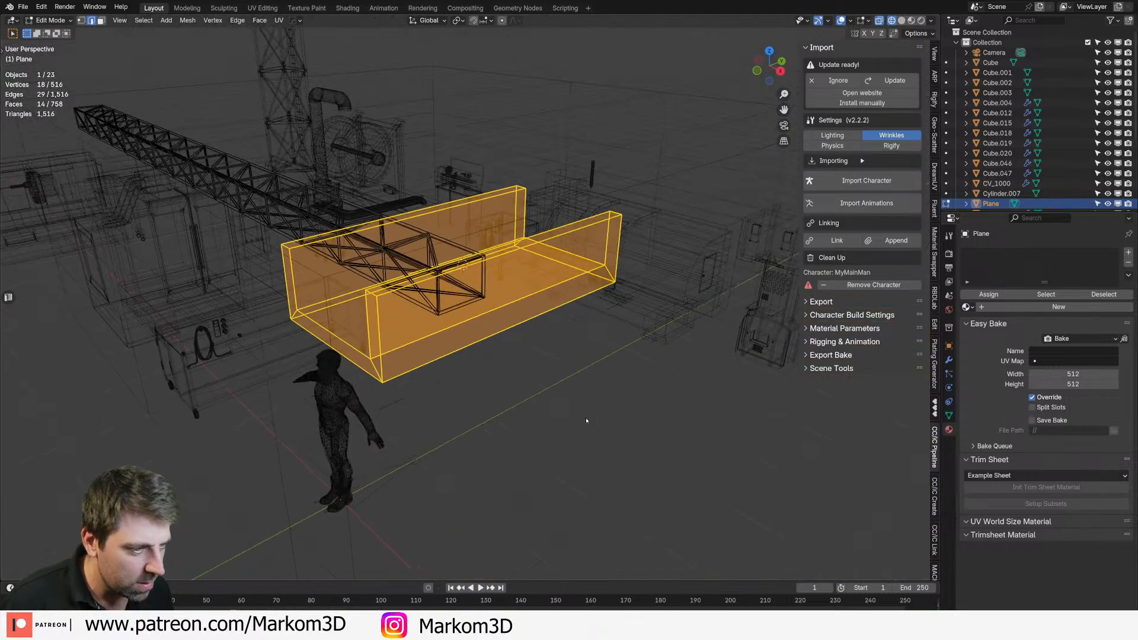
key("ctrl+z")
Step: Select only the linked C-profile beam, scale it down to a small piece, and rotate it 90° about Z
key("ctrl+l")
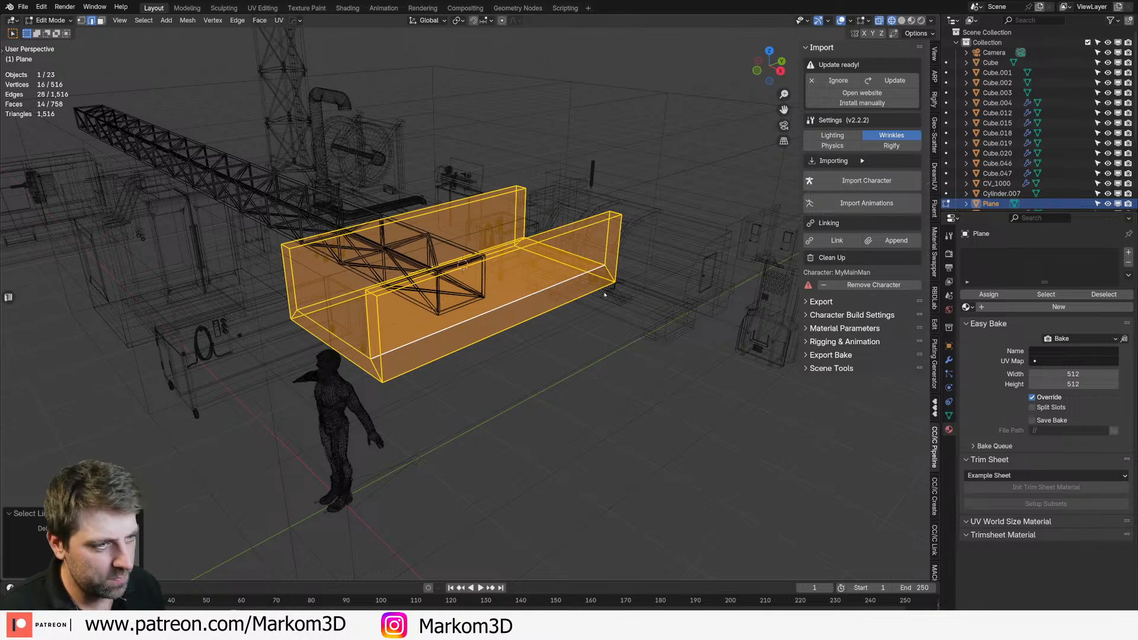
key("s")
type("rz90")
key("Return")
Step: Switch to vertex mode in the top view and select the vertices at the beam's inner end
key("KP_7")
middle_click_drag(590, 438, 529, 364, "shift")
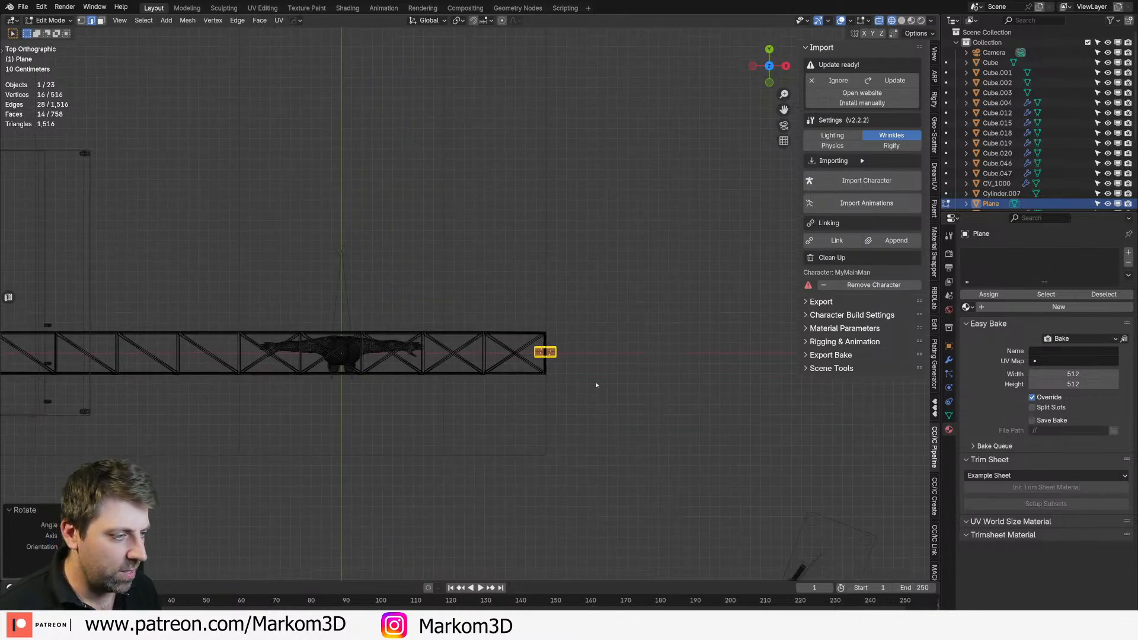
key("ctrl+Tab")
left_click(546, 389)
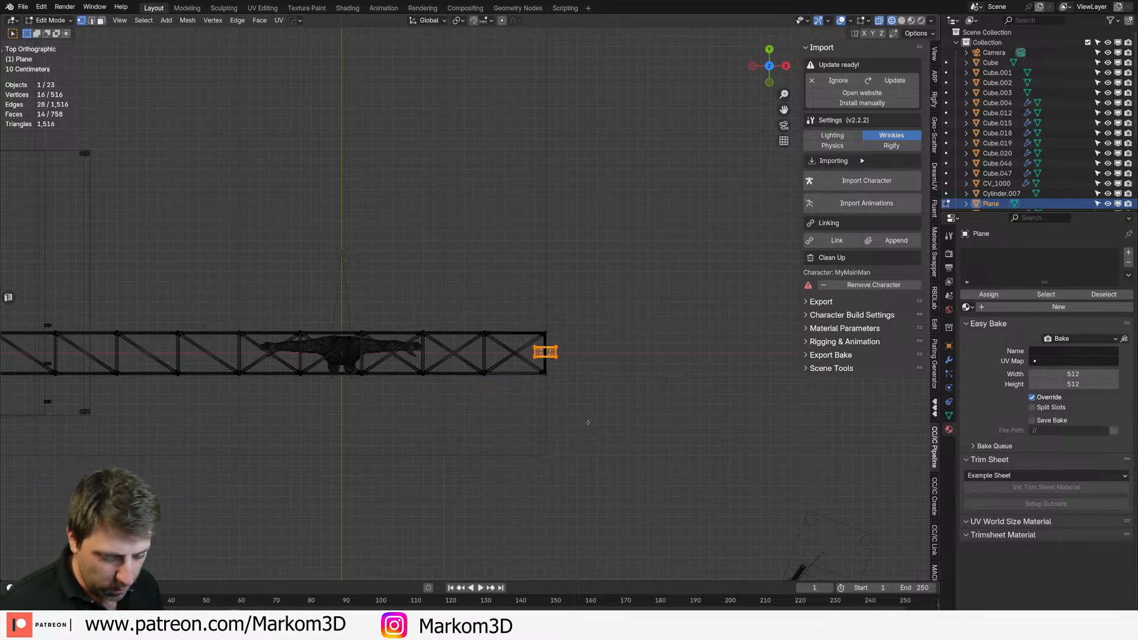
Step: Open the add-on preferences and search the installed add-ons for EXTRA
left_click(23, 7)
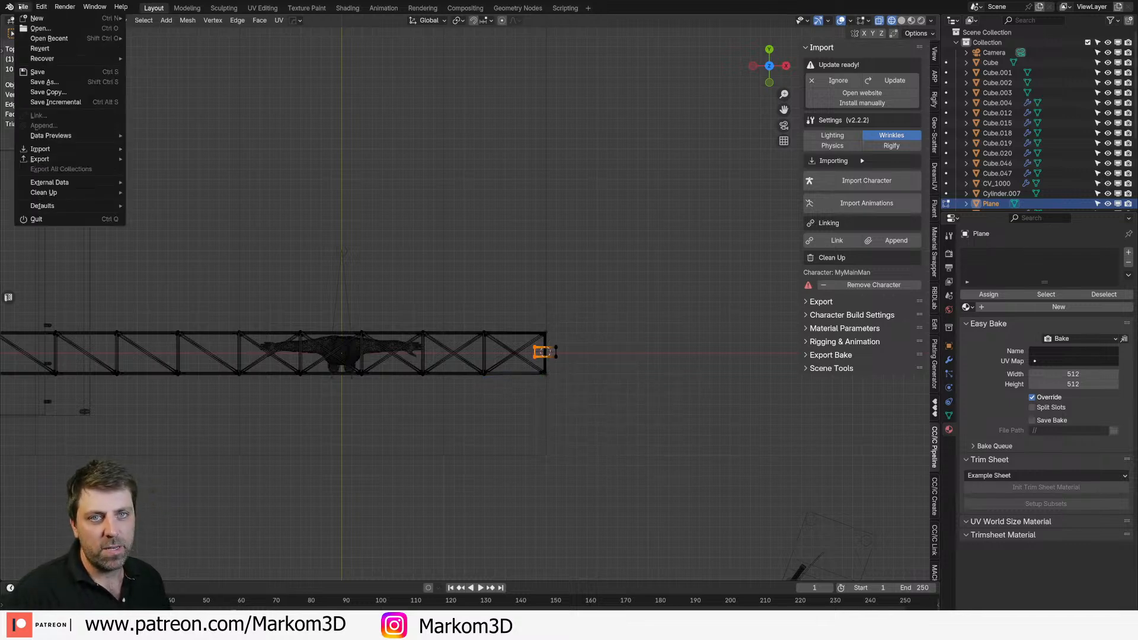
left_click(41, 6)
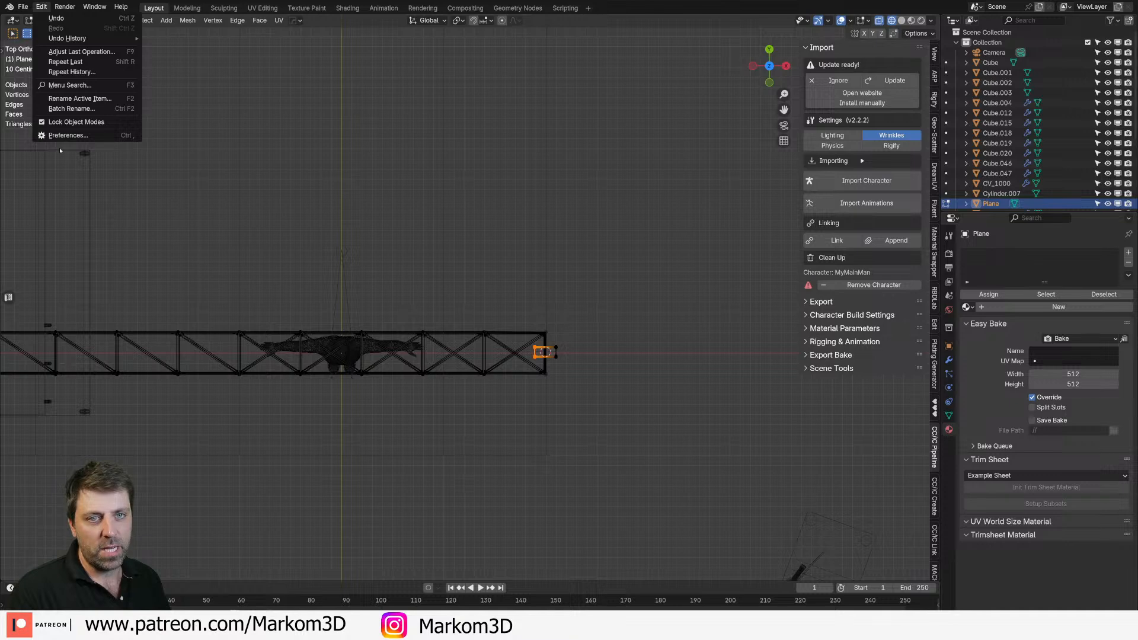
left_click(83, 136)
left_click(177, 24)
type("EXRA")
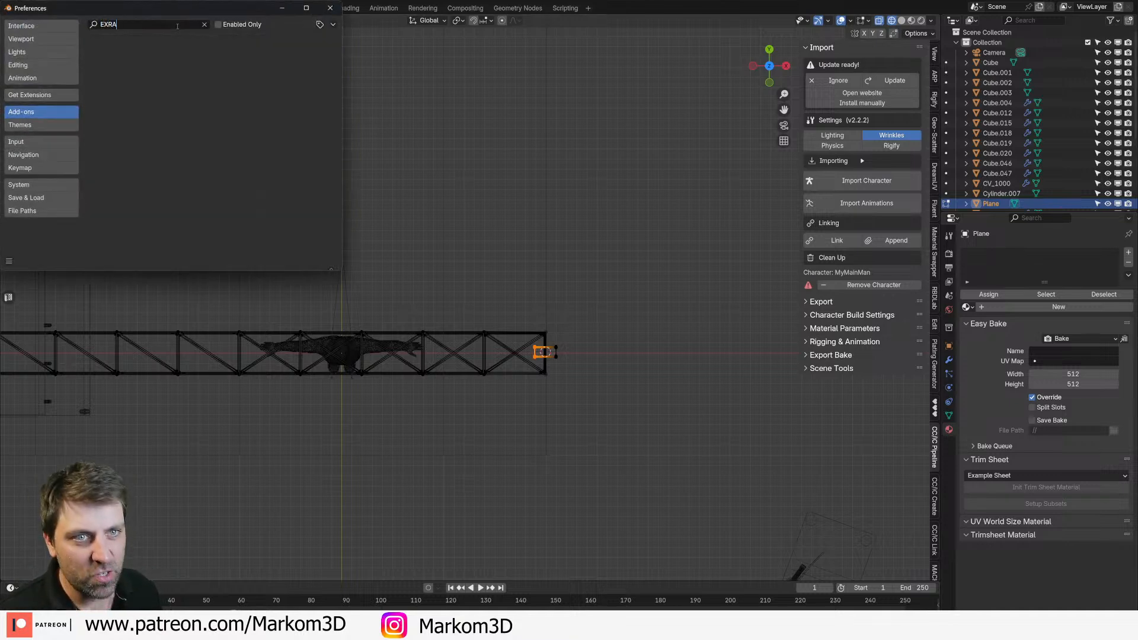
key("BackSpace")
key("BackSpace")
type("TRA")
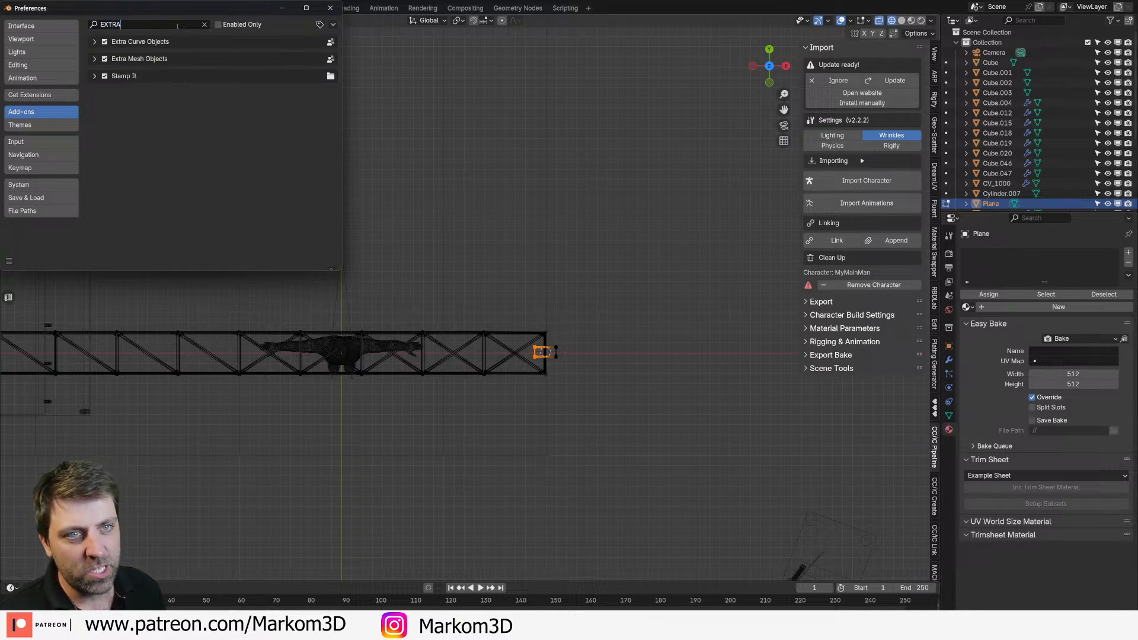
Step: Close the preferences and extrude the selected beam end along X to just past the truss's far end
left_click(330, 8)
scroll(451, 393, "down", 2)
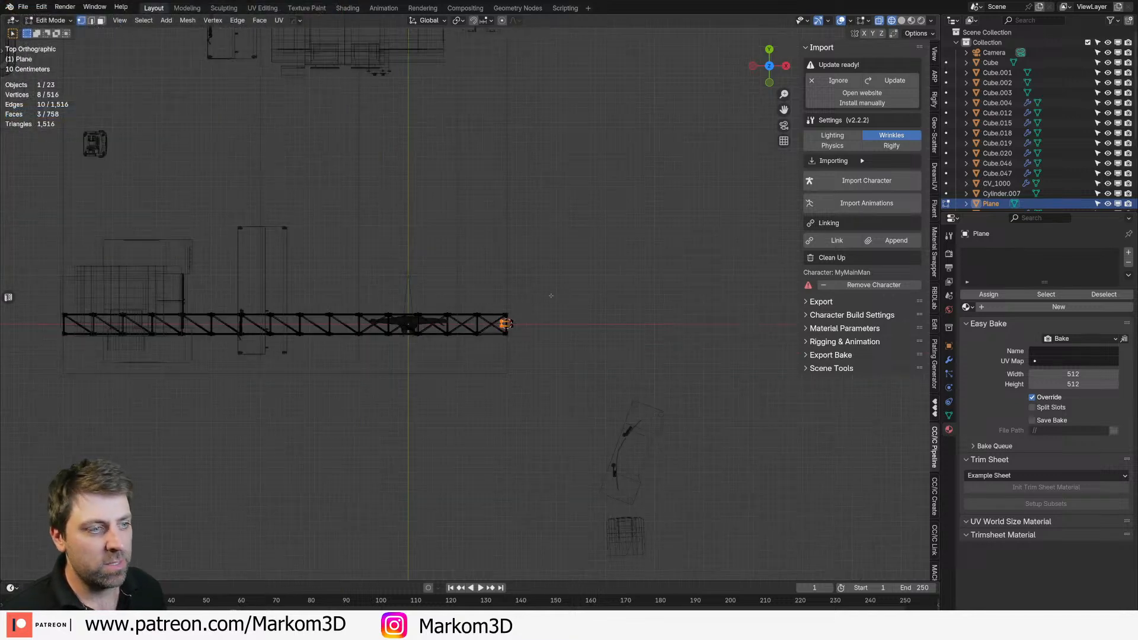
middle_click_drag(451, 392, 553, 368, "shift")
key("e")
key("x")
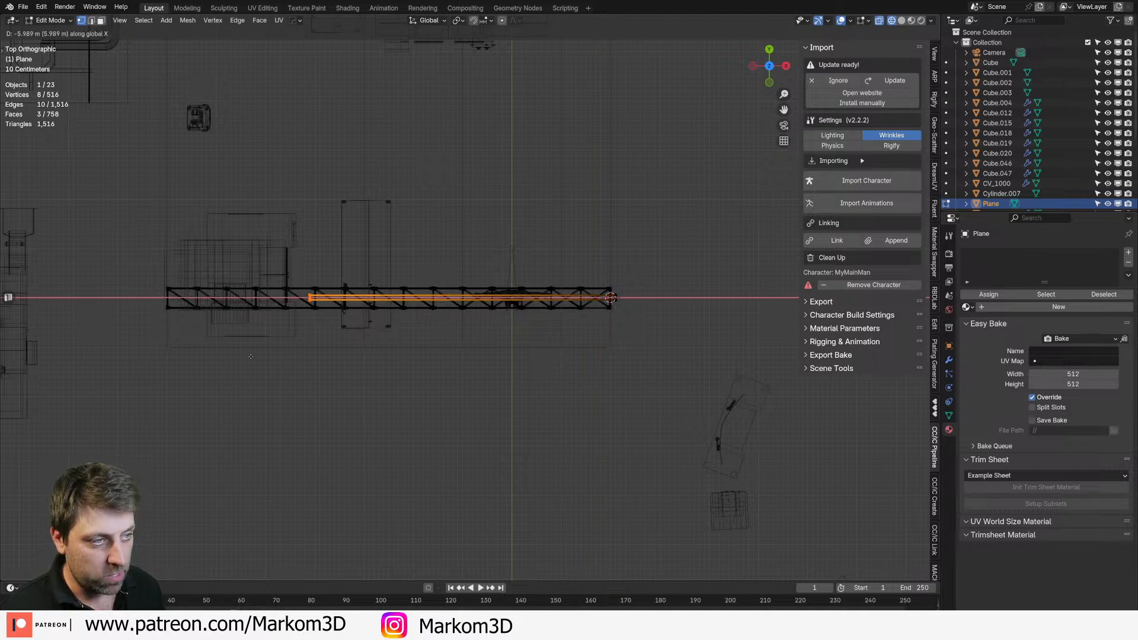
left_click(109, 350)
key("Tab")
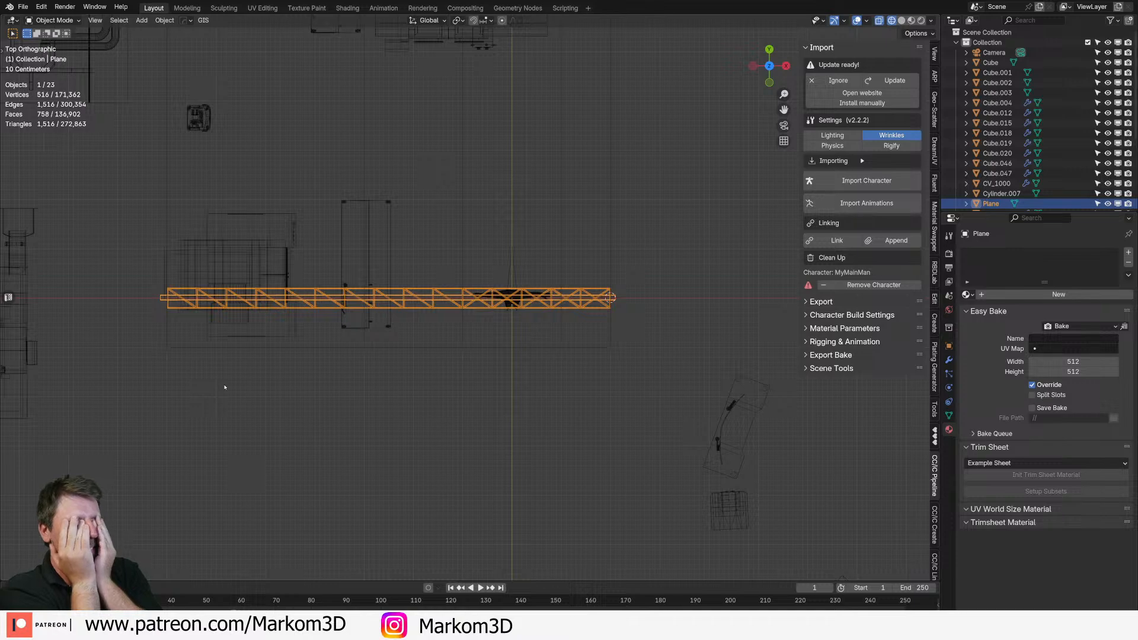
Step: Move the entire truss and beam mesh along negative Y toward the room's front wall
middle_click_drag(408, 386, 314, 373)
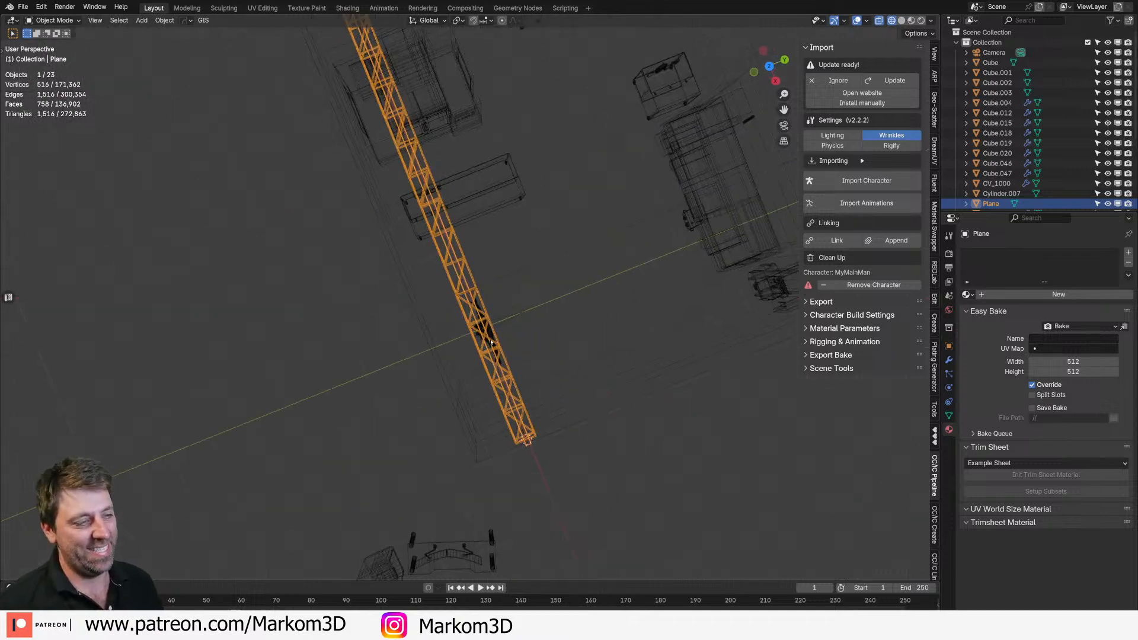
key("Tab")
key("a")
middle_click_drag(533, 357, 549, 326)
key("KP_3")
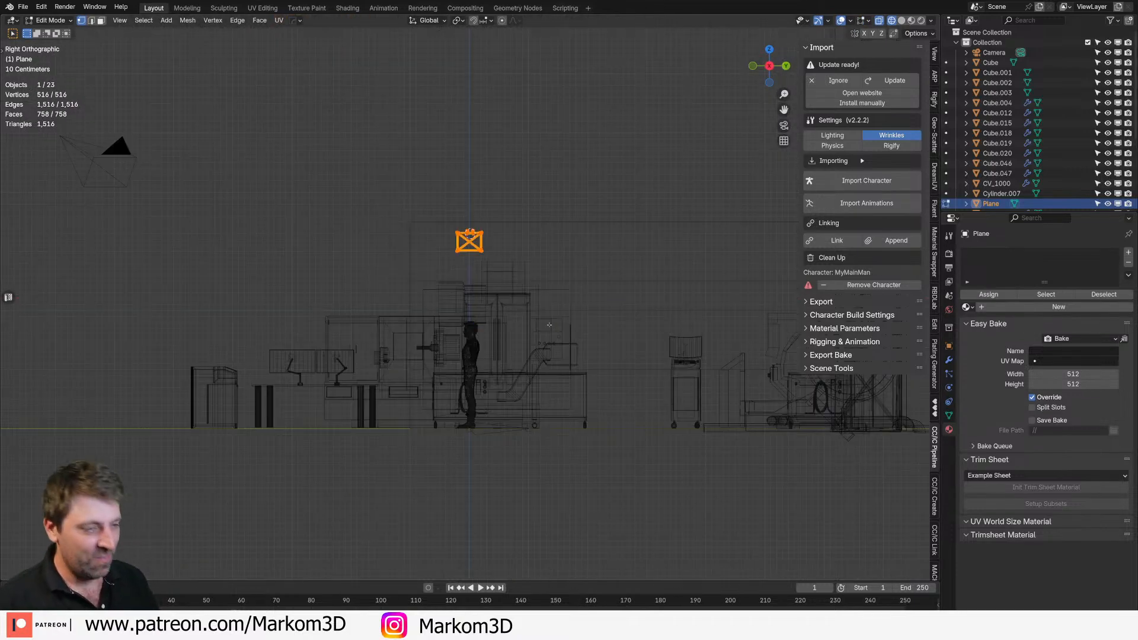
scroll(549, 324, "up", 7)
middle_click_drag(530, 179, 557, 270, "shift")
key("g")
key("x")
key("x")
key("y")
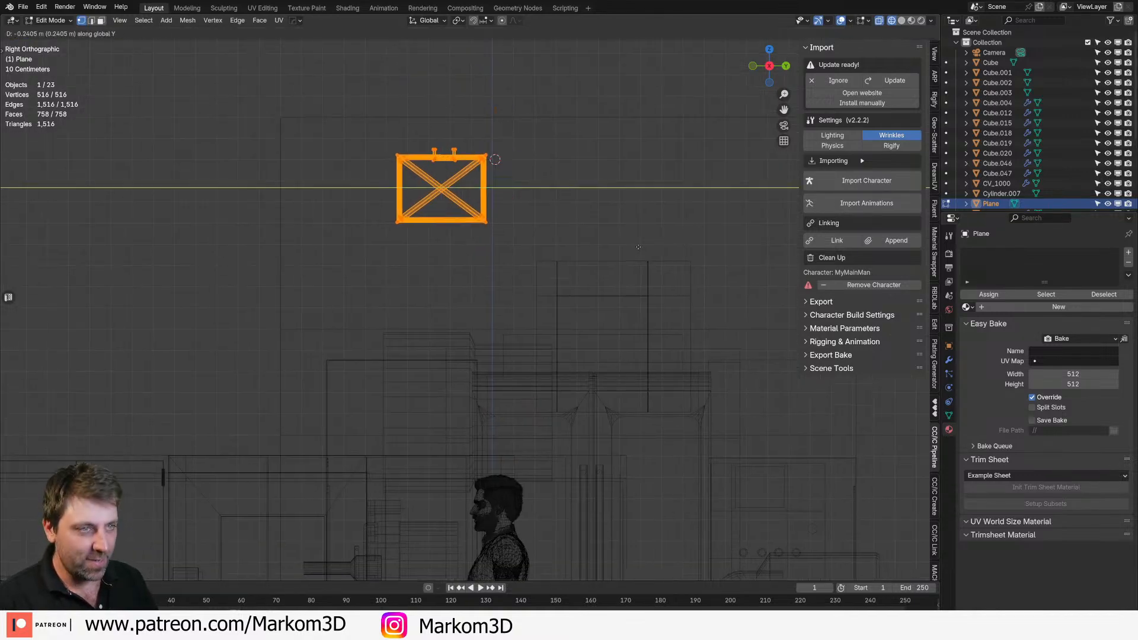
left_click(490, 158)
Step: Select only the linked C-profile beam and show it in wireframe from the right view
middle_click_drag(490, 158, 475, 305)
scroll(475, 306, "down", 4)
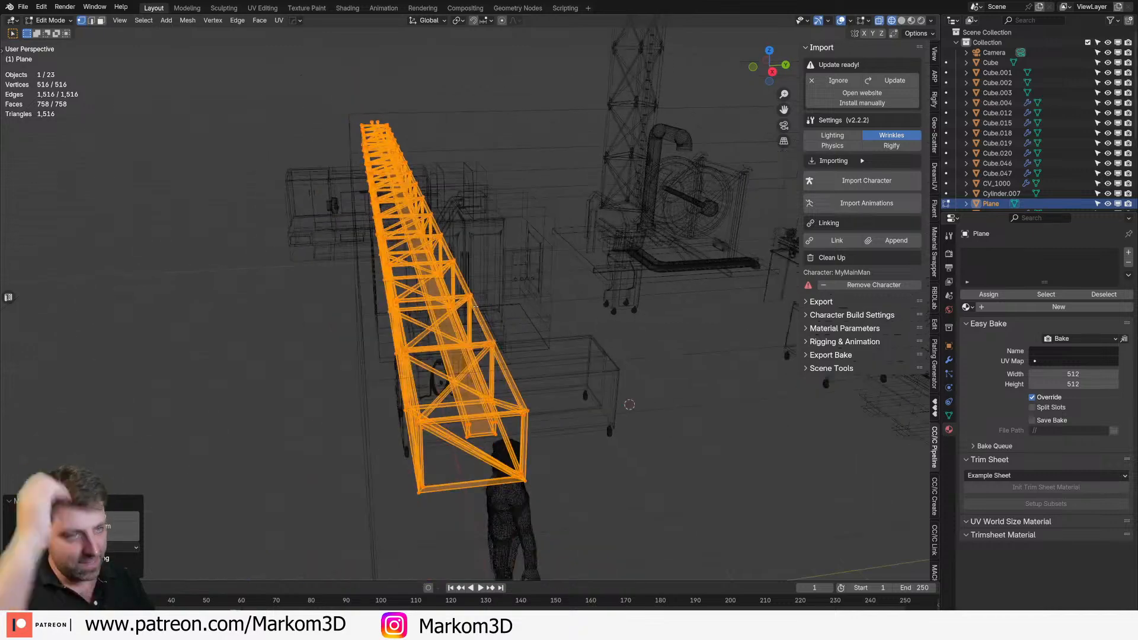
scroll(475, 305, "up", 3)
middle_click_drag(491, 343, 510, 328)
key("z")
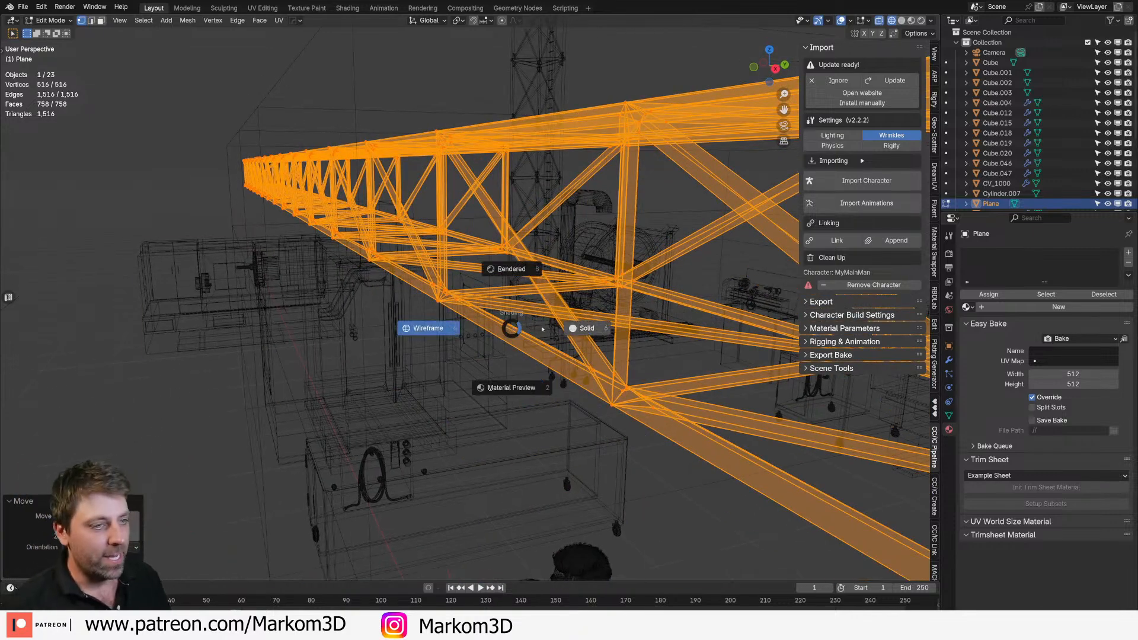
left_click(546, 357)
scroll(546, 358, "down", 5)
left_click(561, 313)
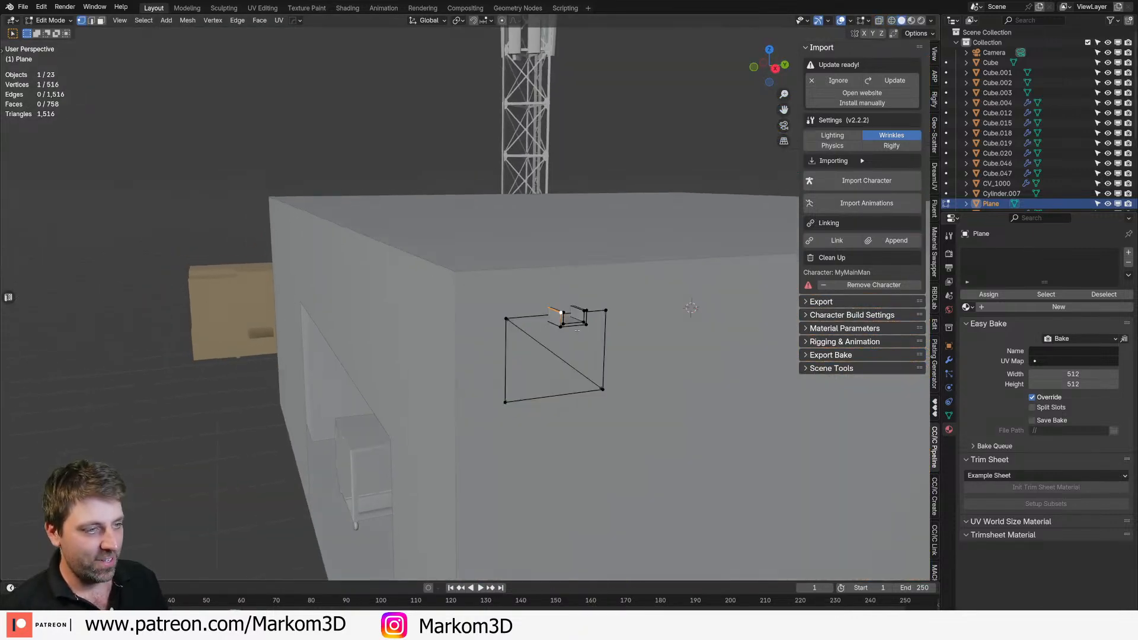
key("ctrl+l")
key("KP_3")
key("z")
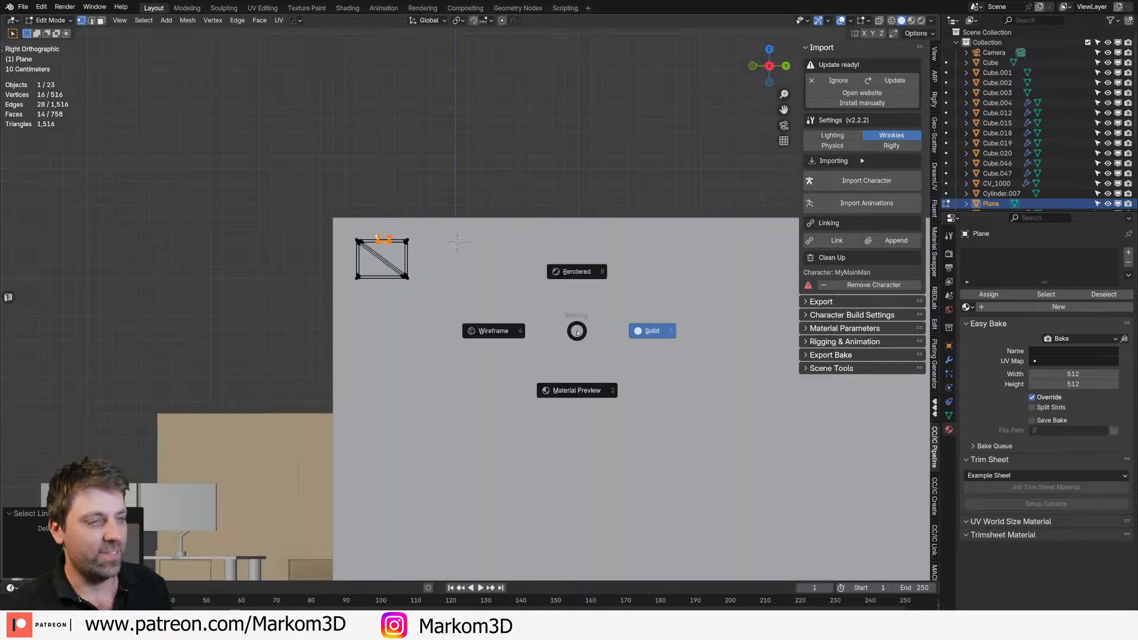
left_click(457, 339)
Step: Isolate the view on the beam, enlarge its profile, and raise it along Z to sit on the truss's top chords
key("KP_Divide")
key("g")
key("z")
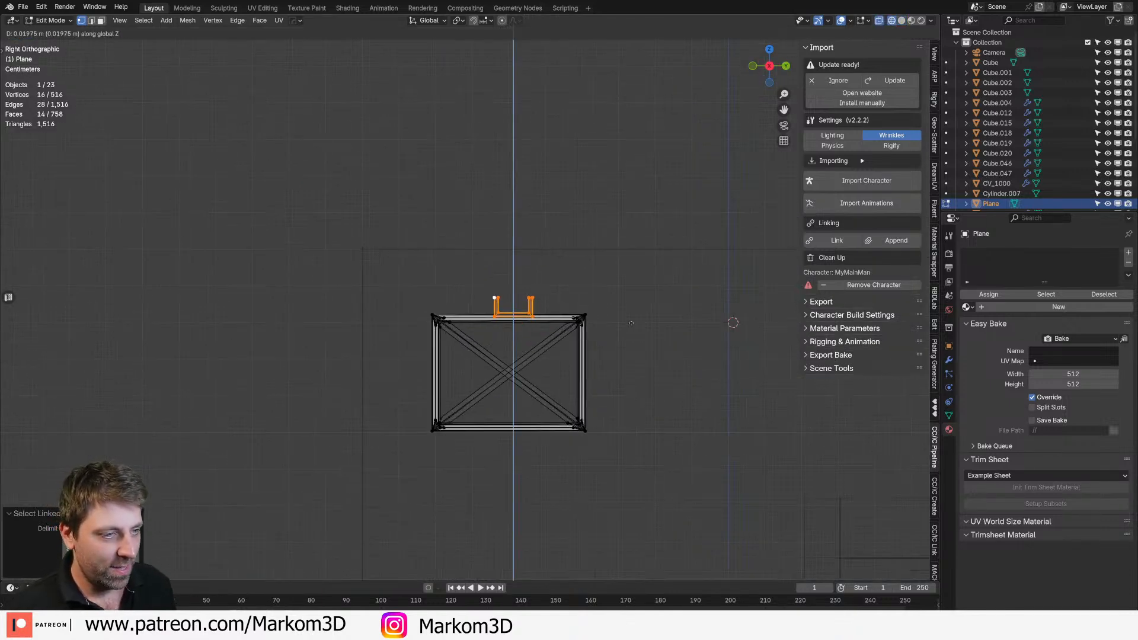
left_click(632, 319)
key("s")
left_click(676, 326)
key("g")
key("z")
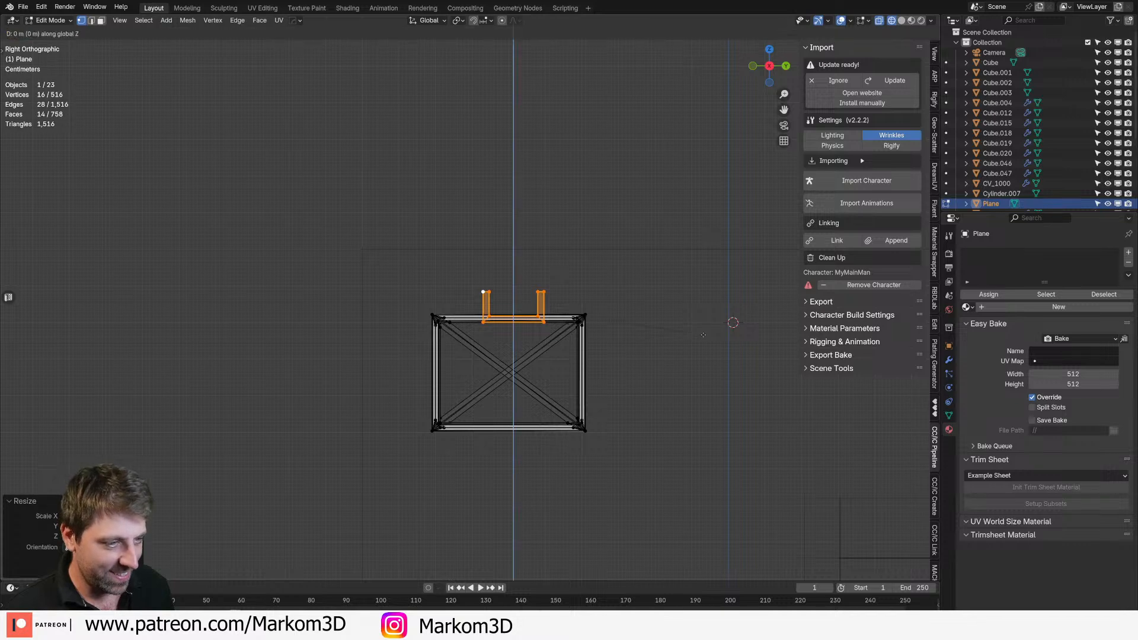
left_click(701, 278)
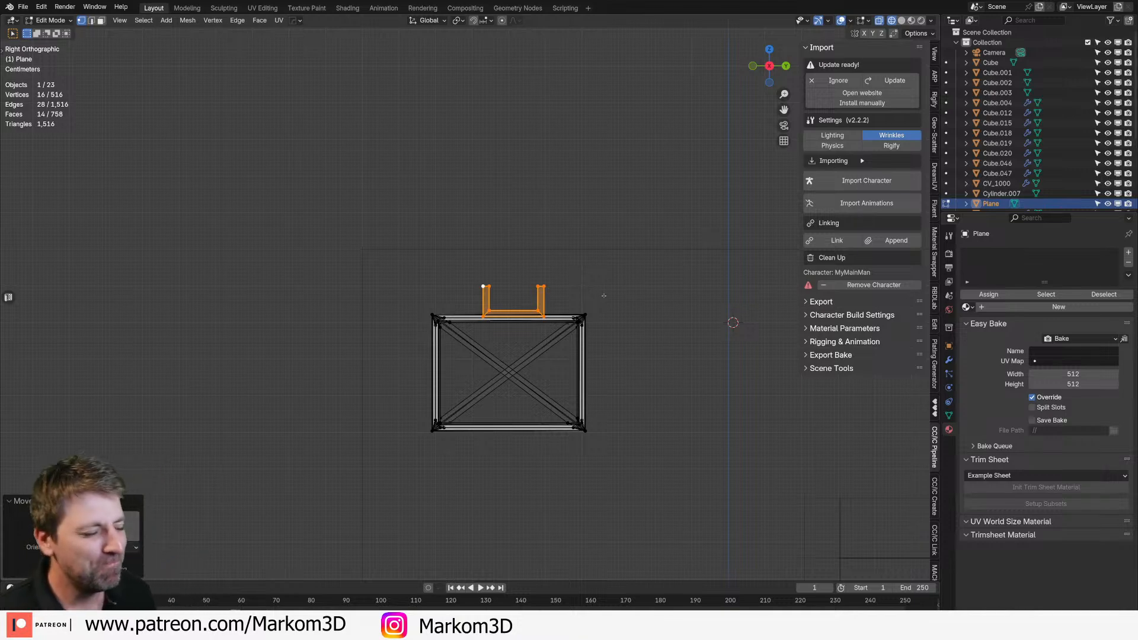
Step: Return to solid shading in object mode and hide the room's front wall, ceiling and near side wall
middle_click_drag(604, 295, 667, 332)
key("z")
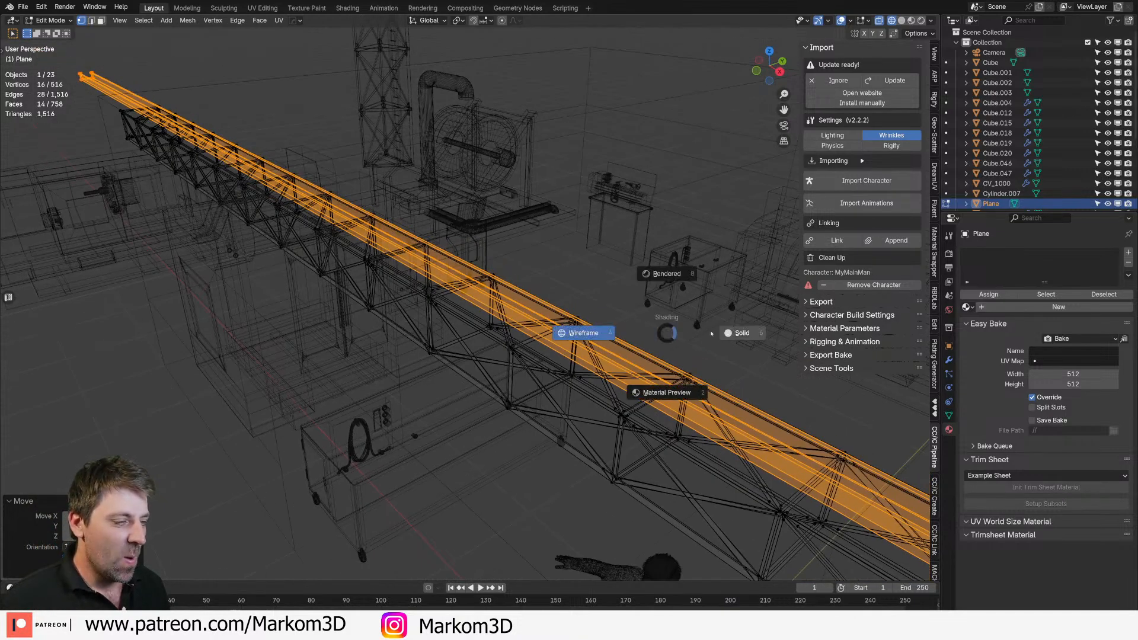
left_click(699, 334)
key("Tab")
scroll(558, 419, "down", 5)
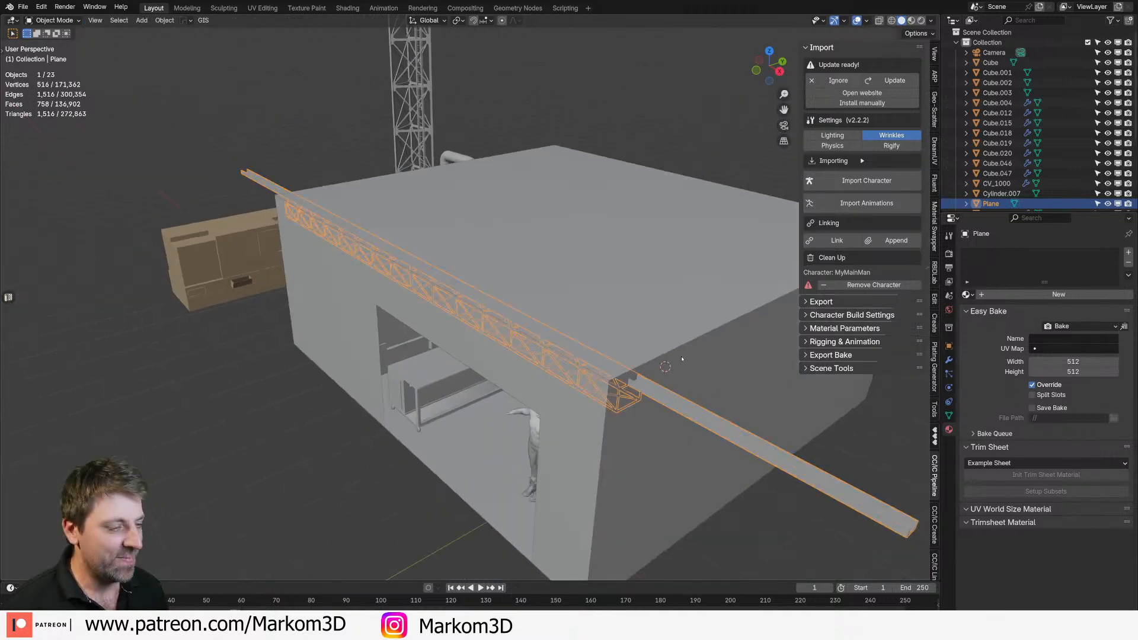
left_click(558, 419)
key("h")
left_click(633, 274)
key("h")
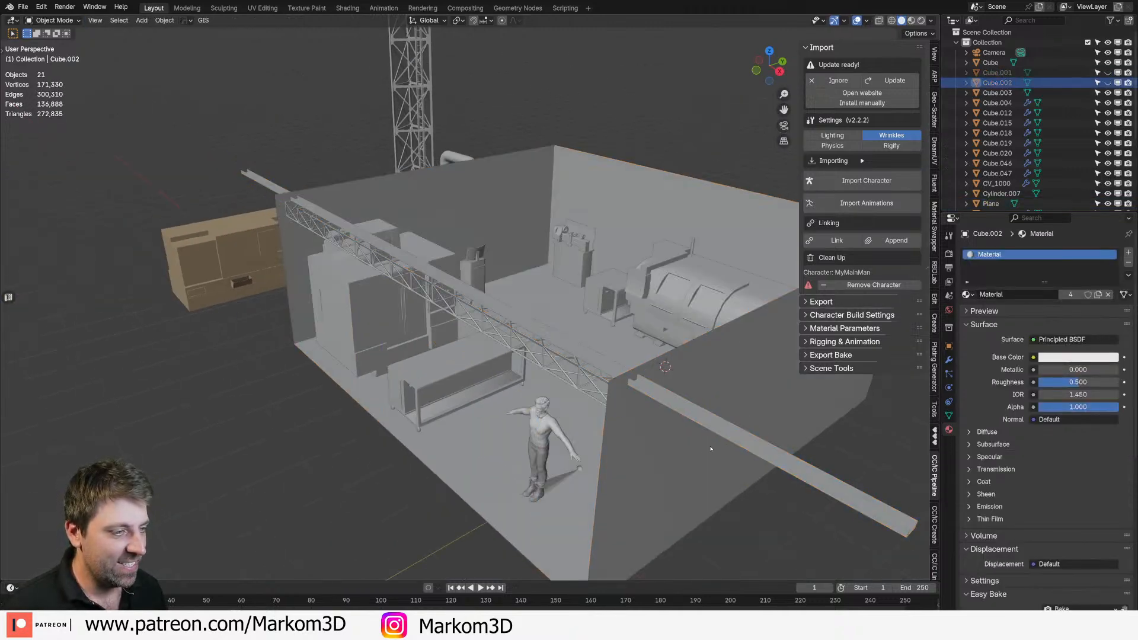
left_click(692, 454)
key("h")
middle_click_drag(692, 454, 430, 297)
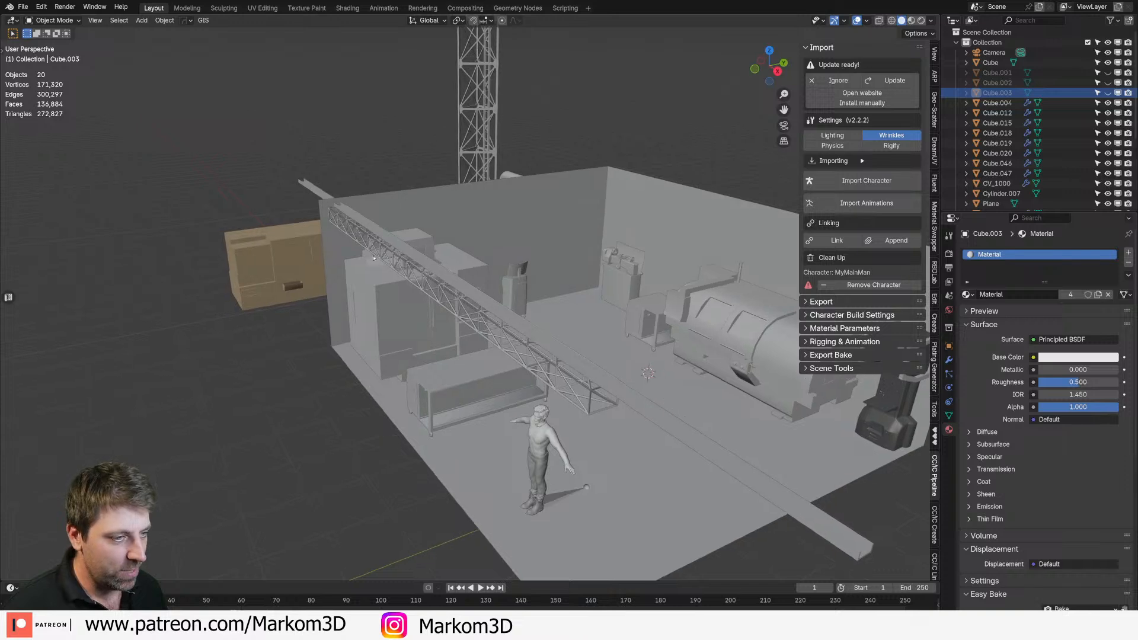
Step: Scale the overlong beam down along X in the top view to match the truss's length
middle_click_drag(796, 483, 842, 511)
left_click(854, 521)
key("Tab")
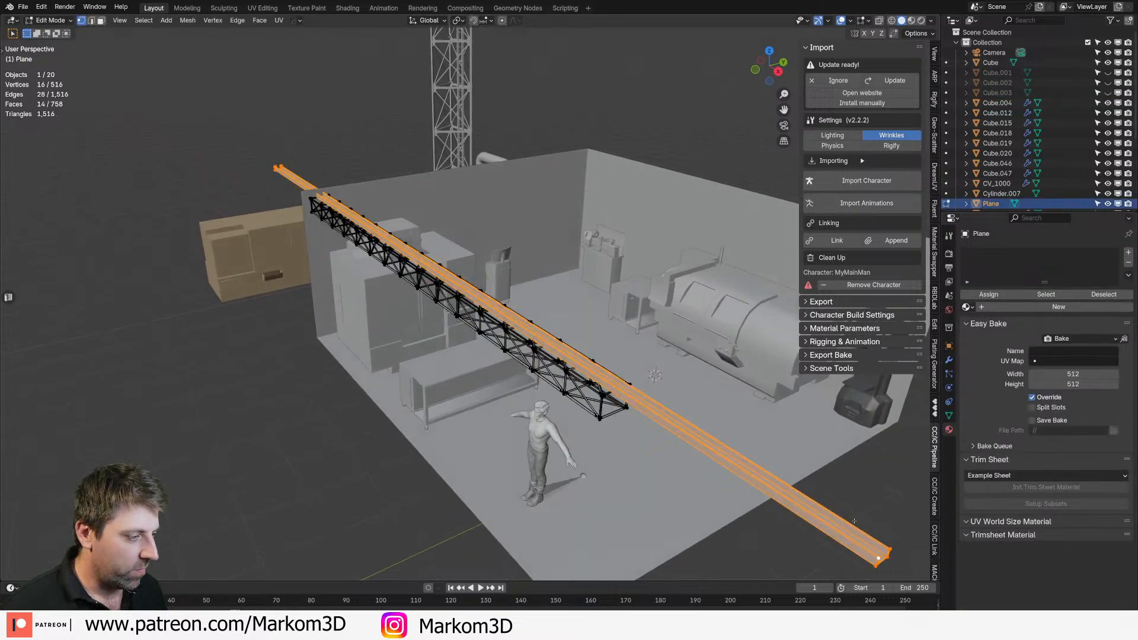
key("KP_7")
key("s")
key("x")
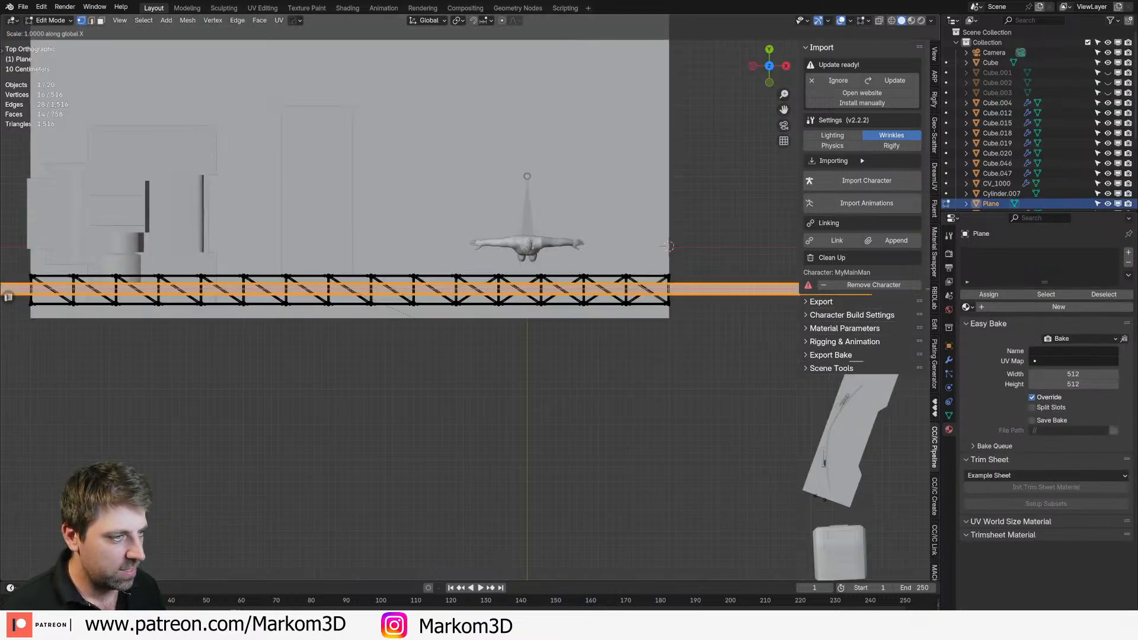
left_click(658, 433)
middle_click_drag(658, 433, 477, 351)
key("Tab")
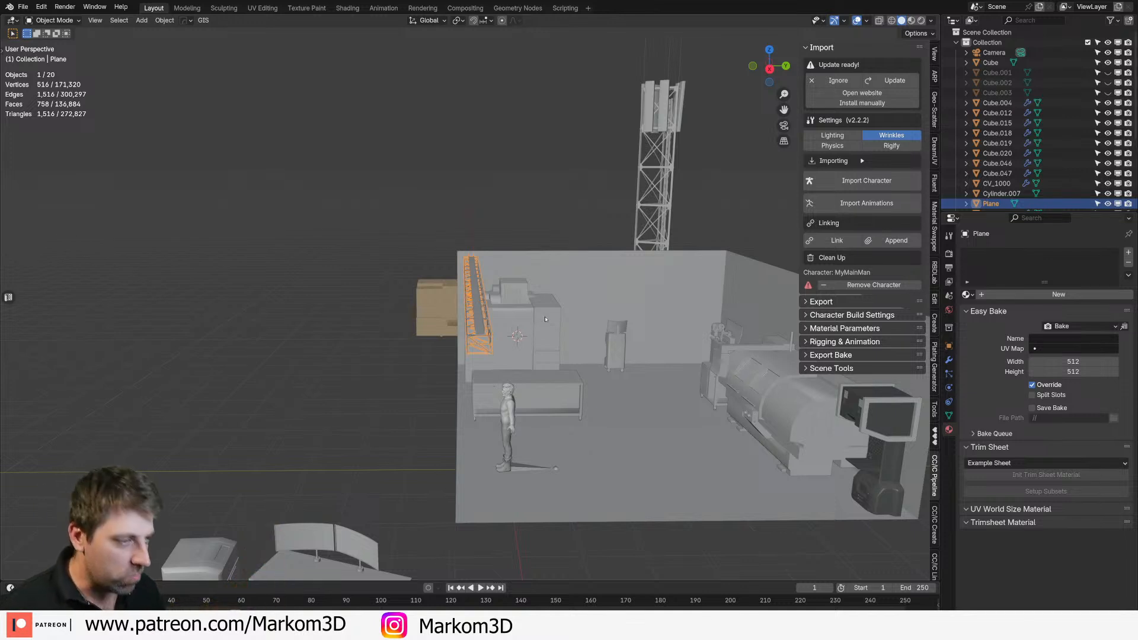
Step: Select the small control console and rotate it -90° in the top view
middle_click_drag(633, 354, 592, 337)
left_click(592, 337)
key("KP_7")
type("r90")
key("minus")
key("Return")
scroll(450, 249, "down", 2)
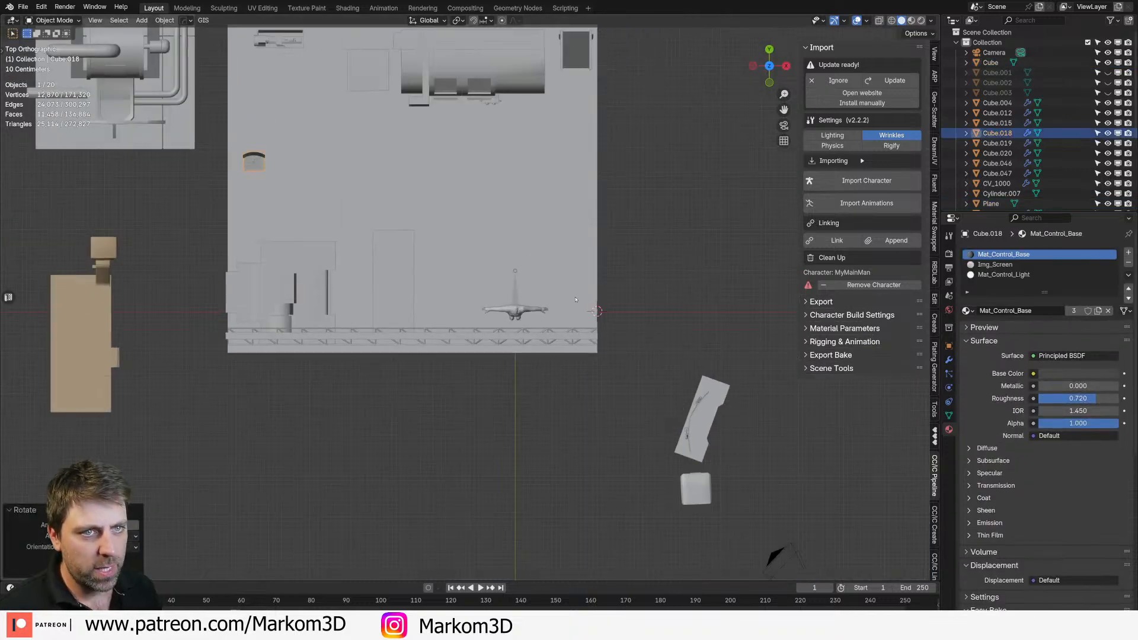
Step: Move the control console next to the large cylindrical machine and turn it diagonally toward the room
middle_click_drag(412, 221, 475, 308, "shift")
key("g")
left_click(625, 279)
key("r")
left_click(567, 161)
key("g")
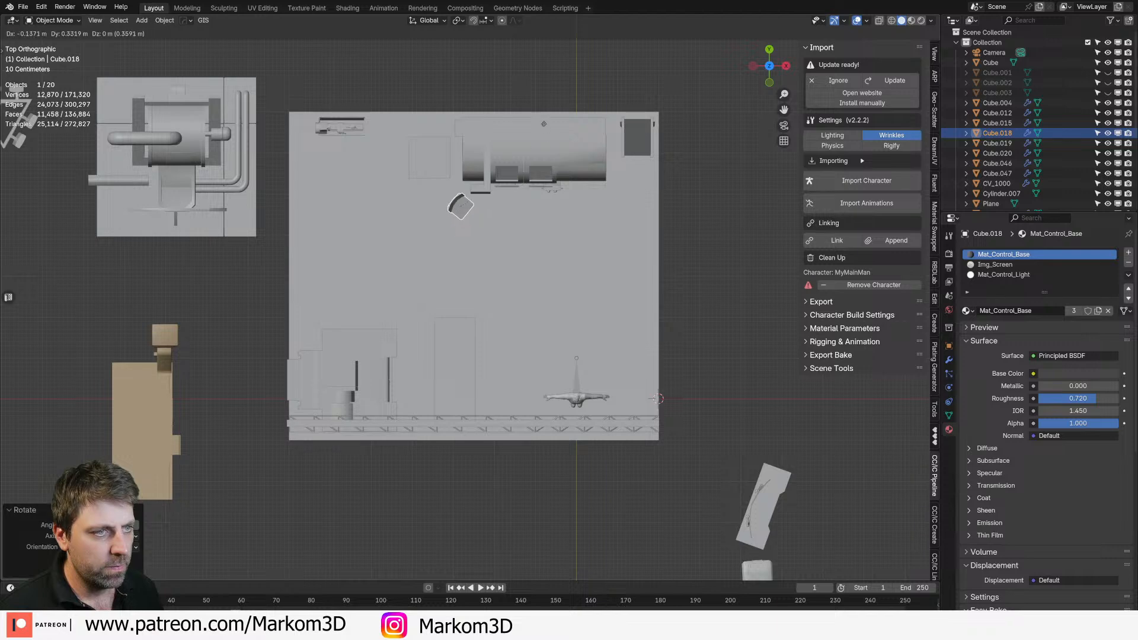
left_click(551, 137)
Step: Duplicate the long workbench, rotate the copy 90°, and place it in front of the large cylindrical machine
left_click(442, 159)
left_click(472, 389)
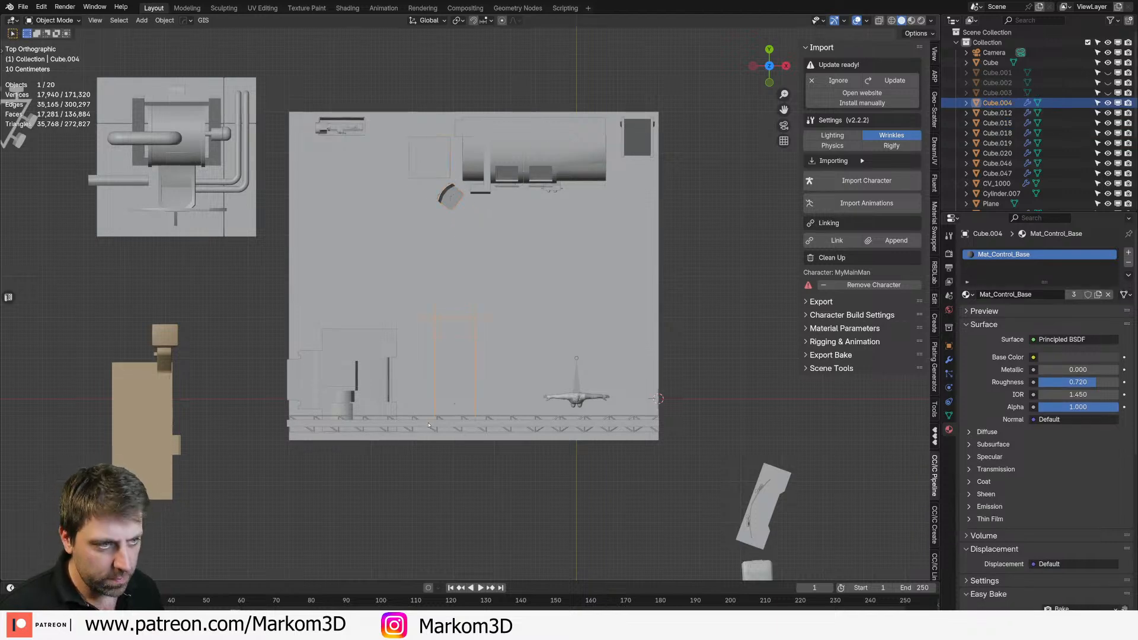
key("shift+d")
left_click(518, 304)
type("r90")
key("Return")
key("g")
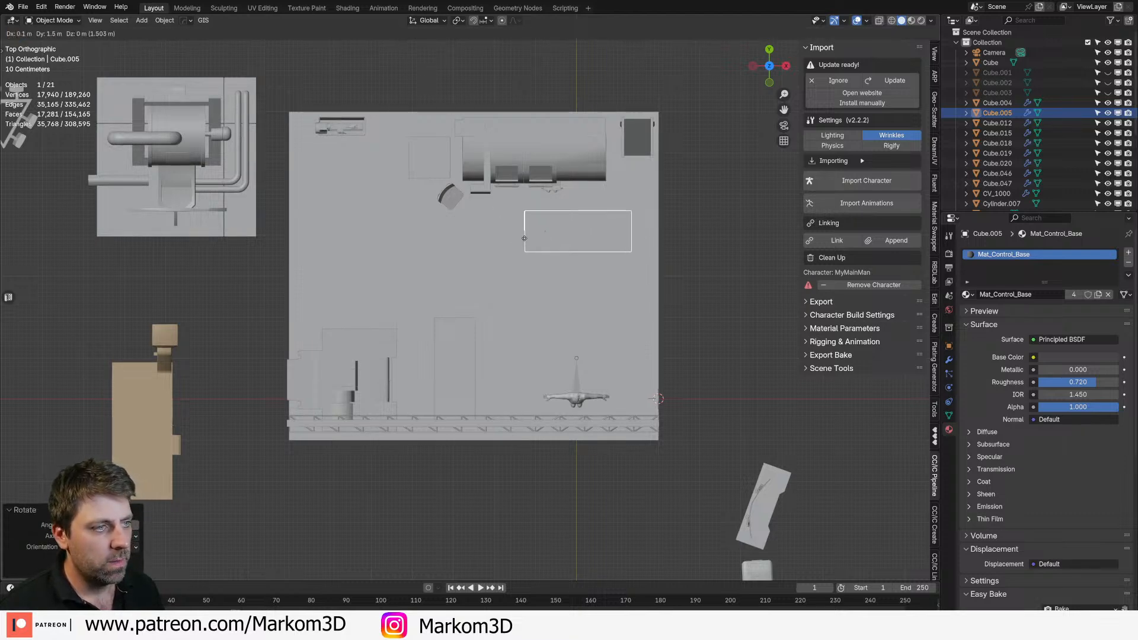
left_click(520, 238)
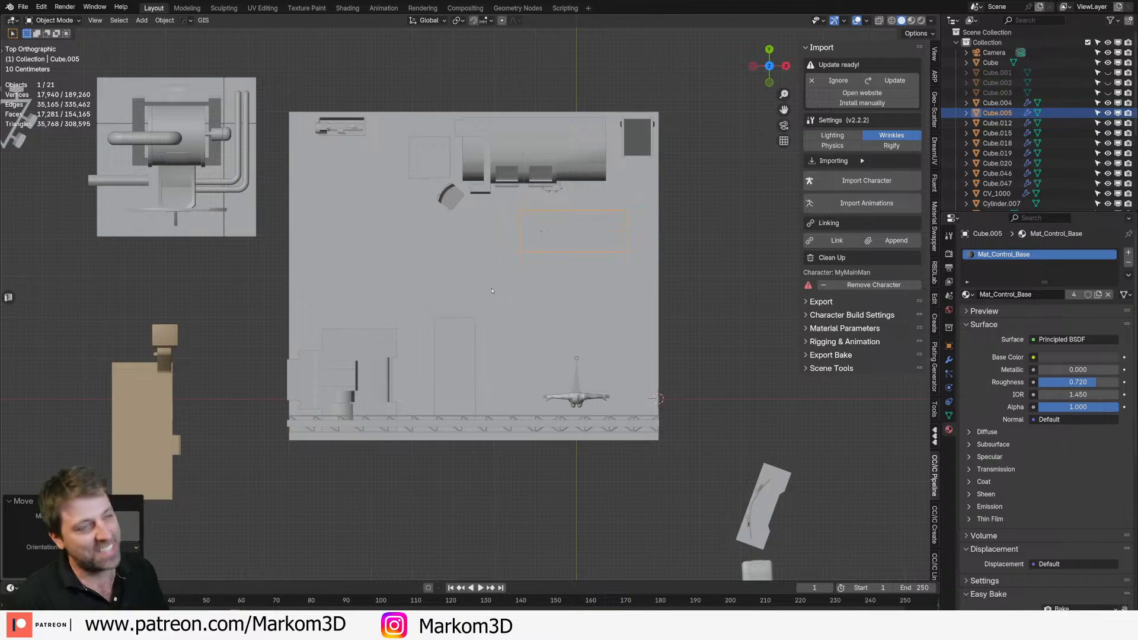
Step: Examine the workshop layout around the machines, workbenches and truss
middle_click_drag(492, 290, 556, 346)
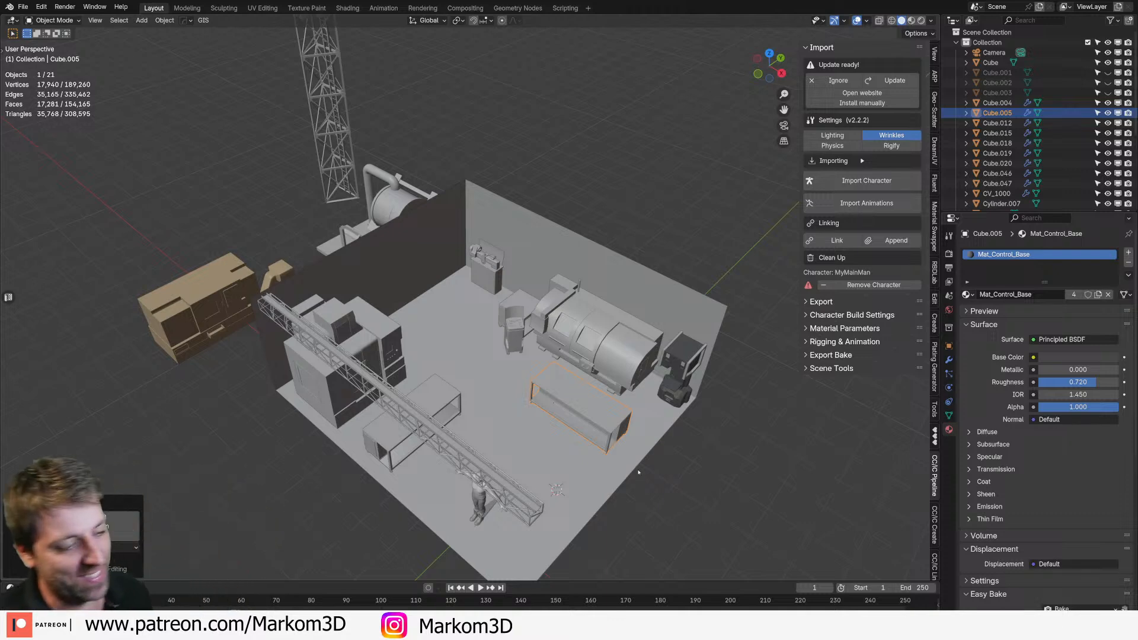
scroll(638, 472, "up", 1)
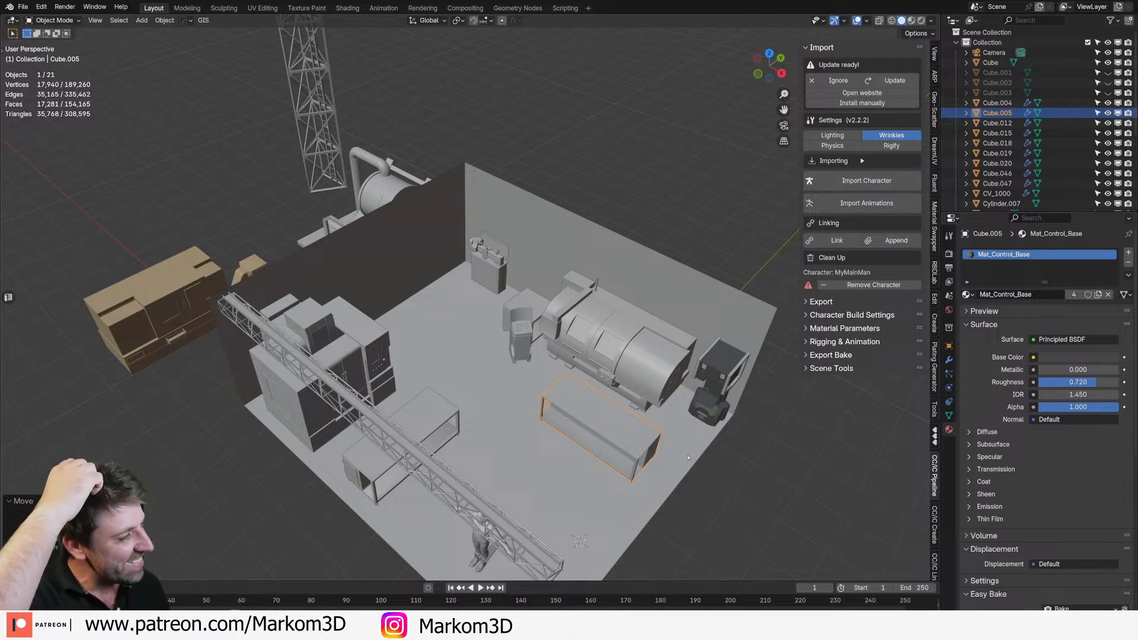
scroll(550, 425, "up", 2)
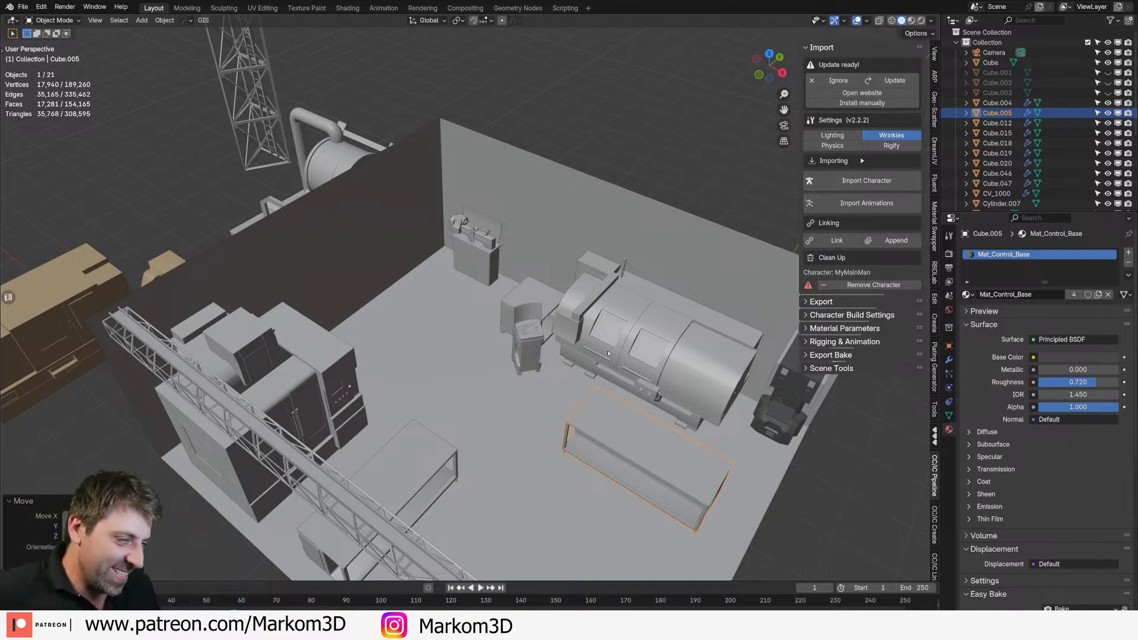
scroll(557, 412, "up", 2)
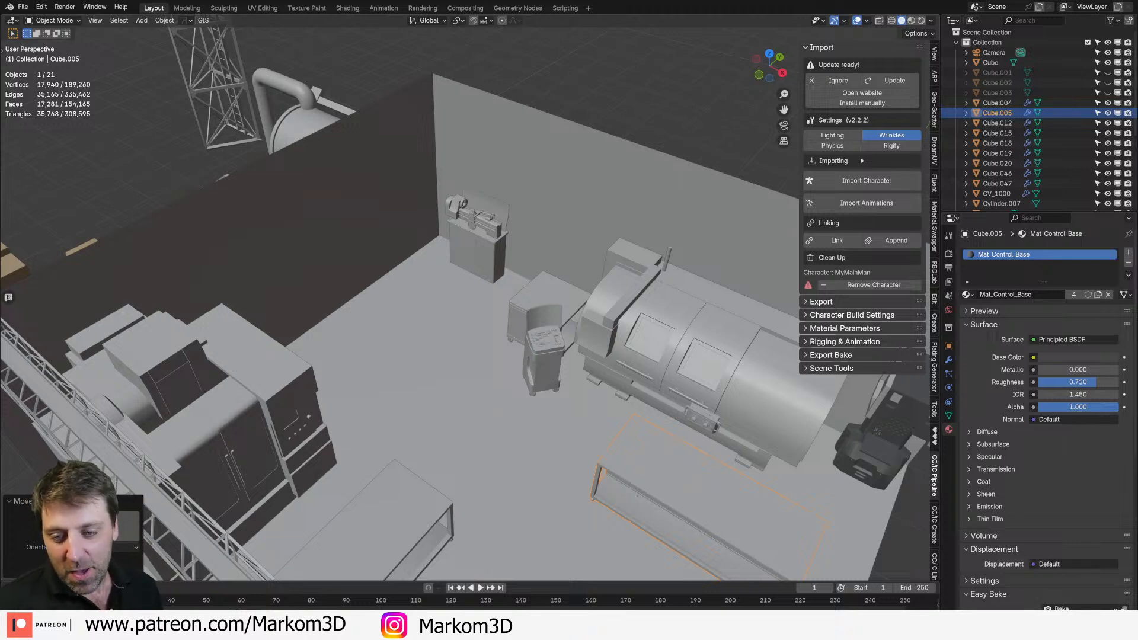
middle_click_drag(321, 279, 293, 276)
scroll(415, 356, "down", 1)
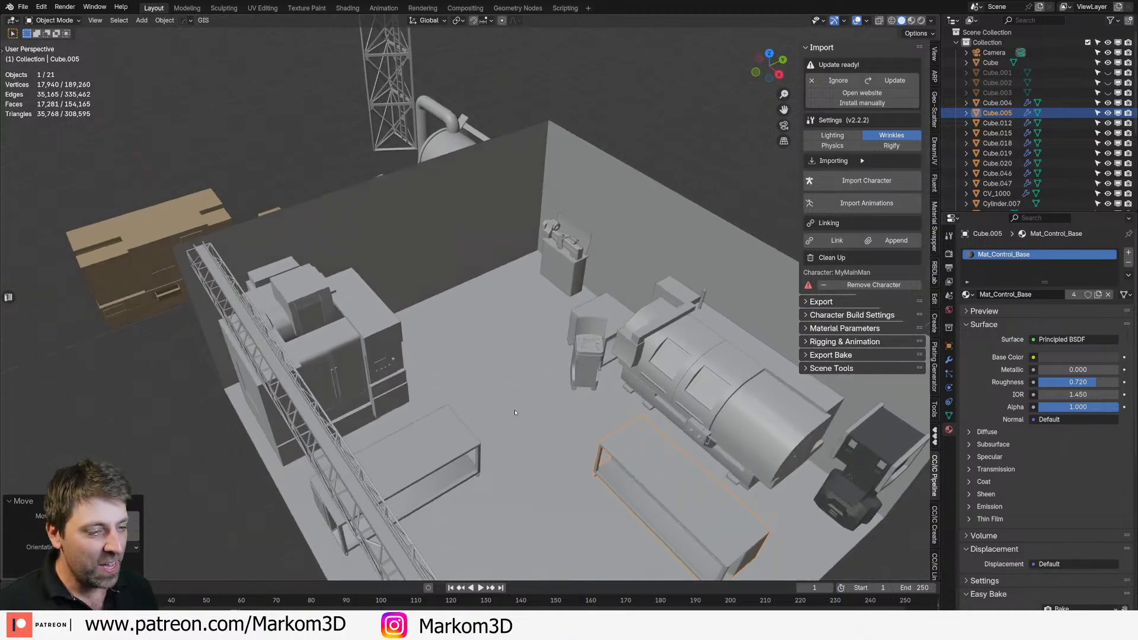
key("shift+a")
scroll(507, 415, "down", 1)
middle_click_drag(504, 528, 475, 507)
Step: Select three floor faces of the room shell in face mode and snap the 3D cursor to them
left_click(477, 502)
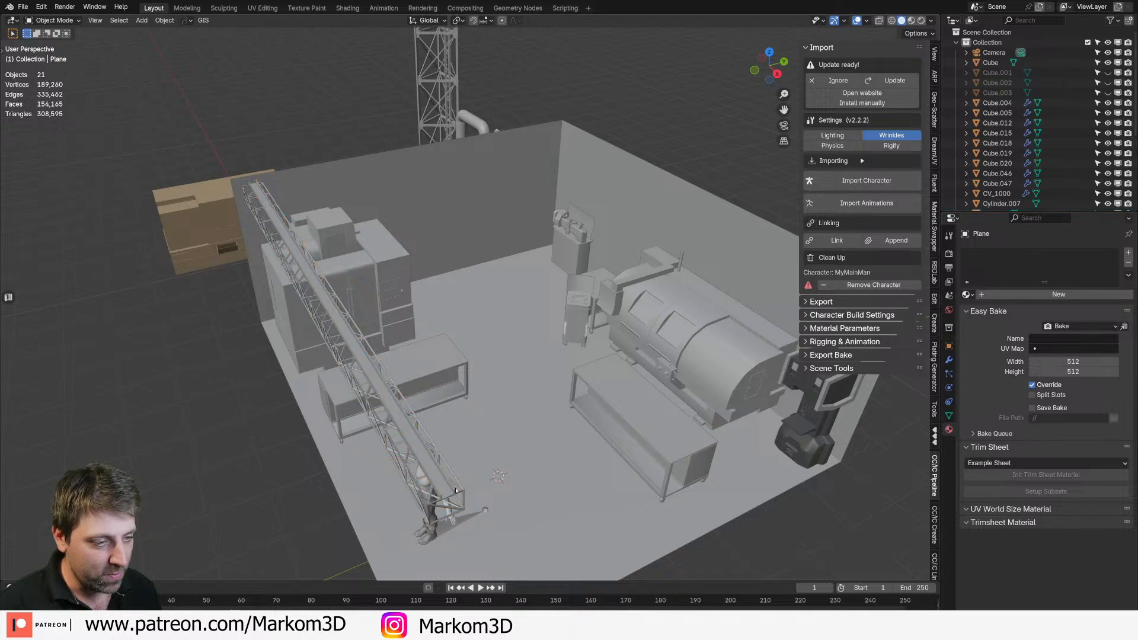
key("KP_7")
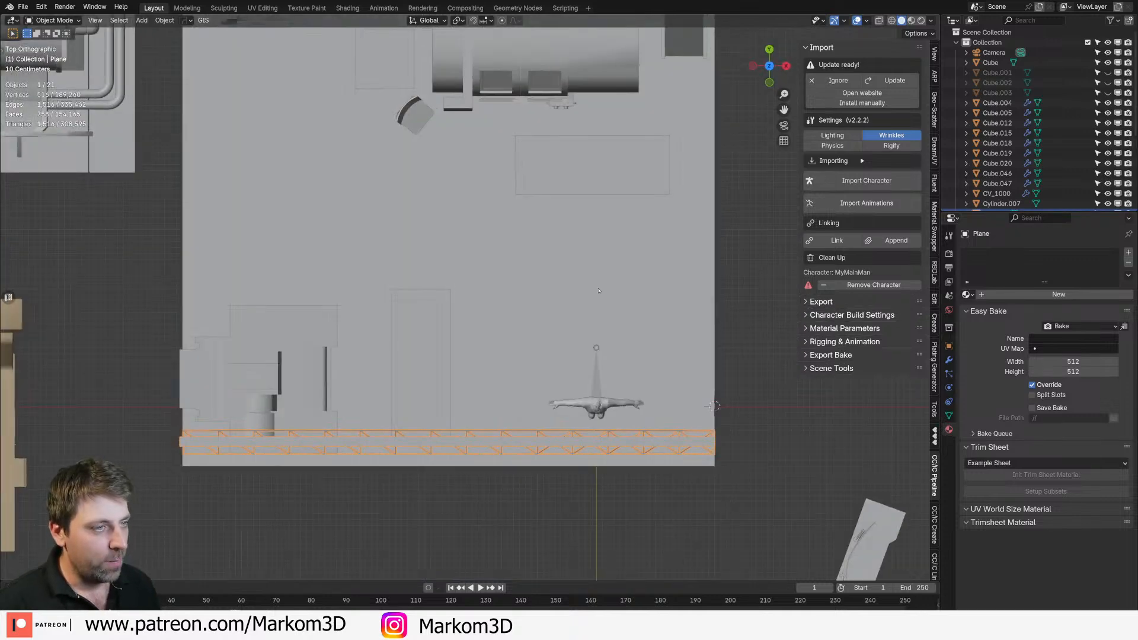
left_click(599, 291)
scroll(598, 290, "down", 3)
key("Tab")
key("3")
left_click(478, 267)
left_click(398, 255, "shift")
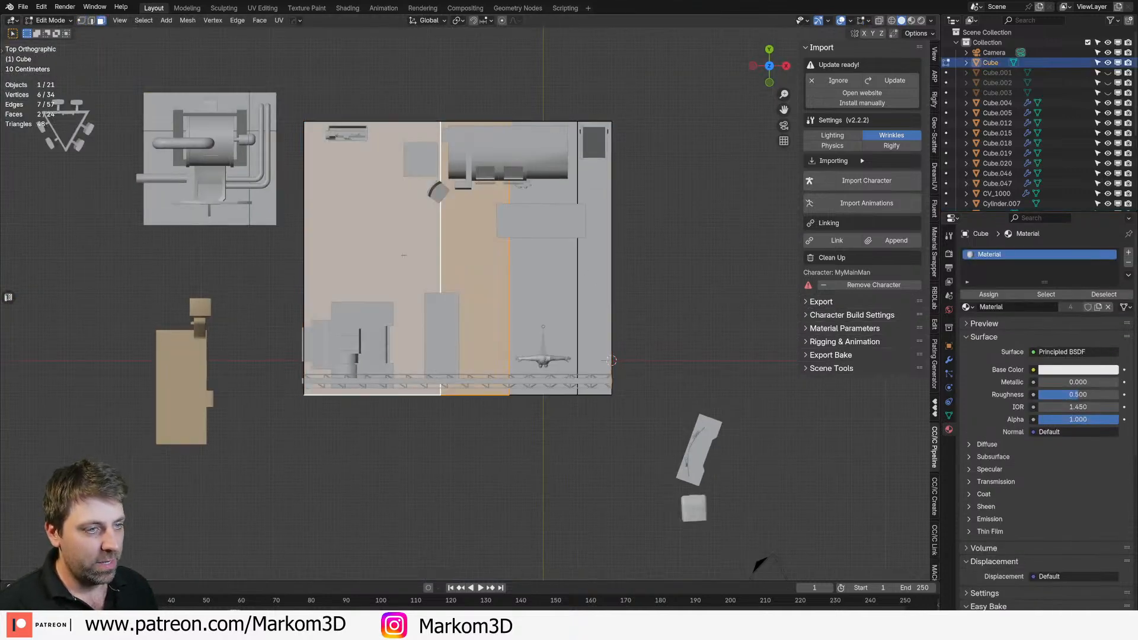
left_click(542, 261, "shift")
key("shift+s")
left_click(597, 323)
Step: Select the room floor's four corner vertices in wireframe view and snap the 3D cursor to their centre
key("z")
left_click(228, 139)
middle_click_drag(338, 255, 325, 189)
left_click(363, 239)
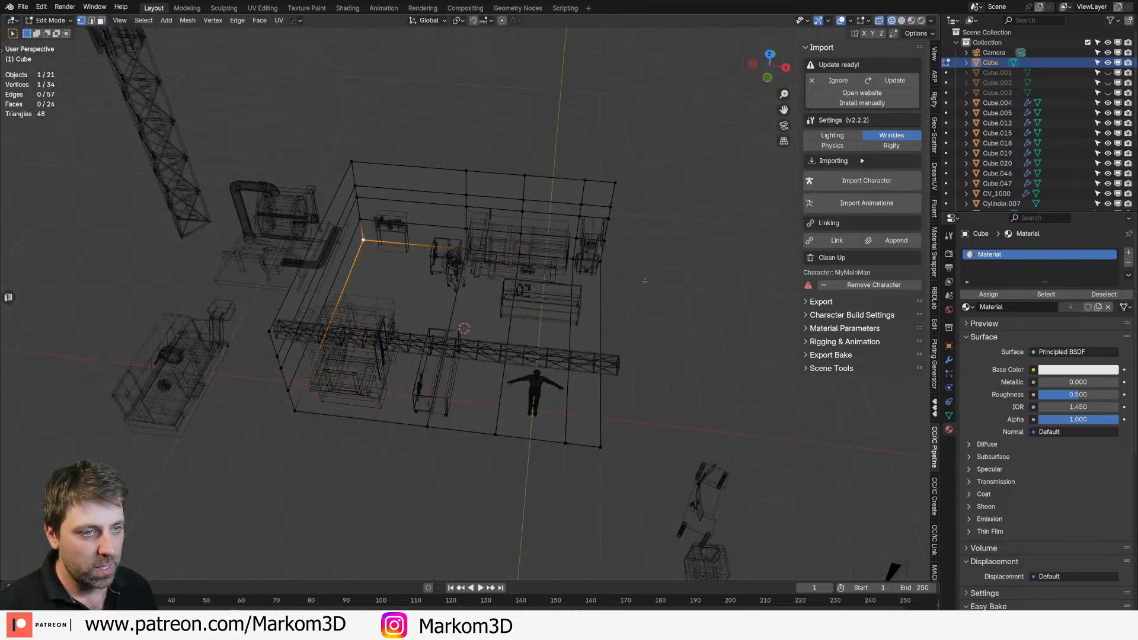
left_click(601, 260, "shift")
left_click(600, 447, "shift")
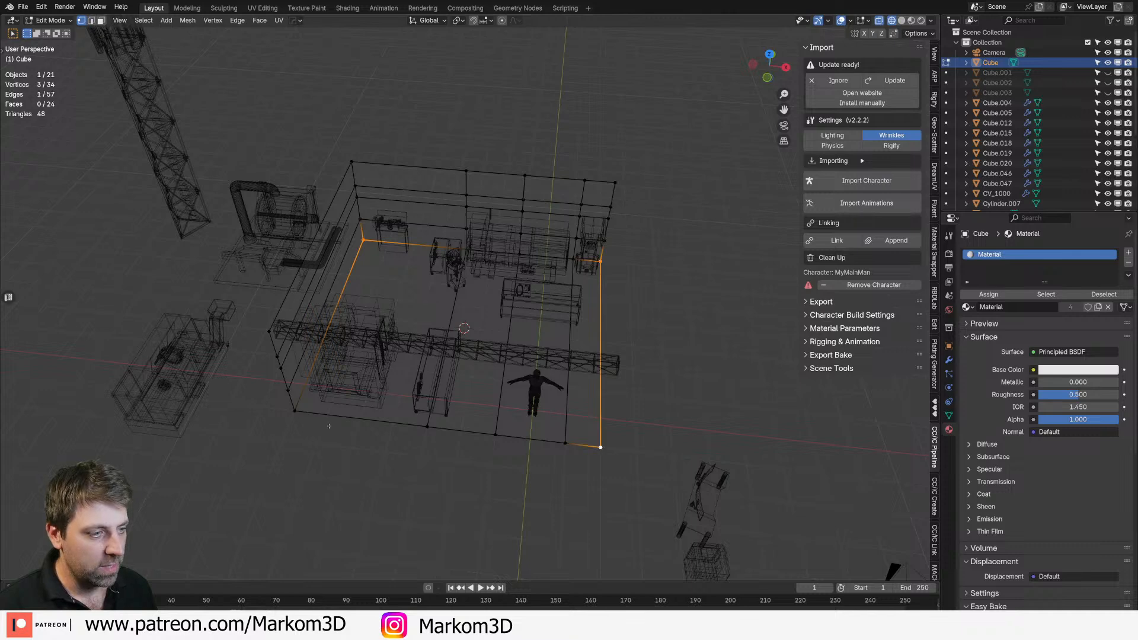
left_click(295, 410, "shift")
key("shift+s")
left_click(290, 474)
Step: Leave mesh editing and set the room shell's origin to the 3D cursor
key("Tab")
right_click(290, 473)
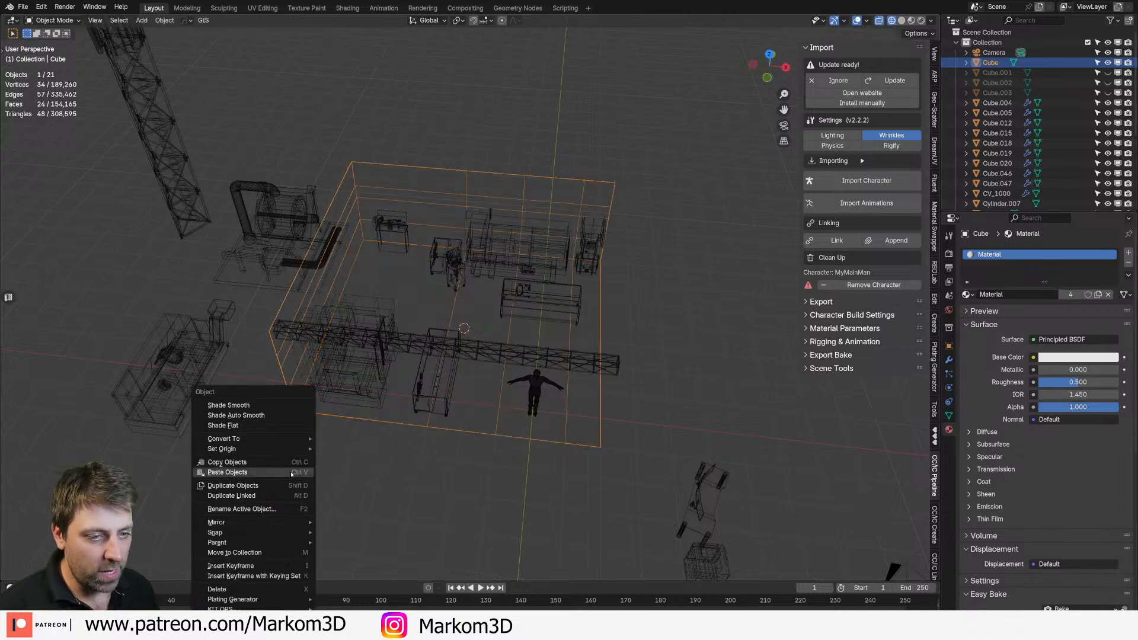
mouse_move(261, 449)
left_click(380, 470)
Step: Add a Mirror modifier to the long horizontal truss, using the room shell Cube as the mirror object
middle_click_drag(379, 470, 497, 426)
left_click(556, 396)
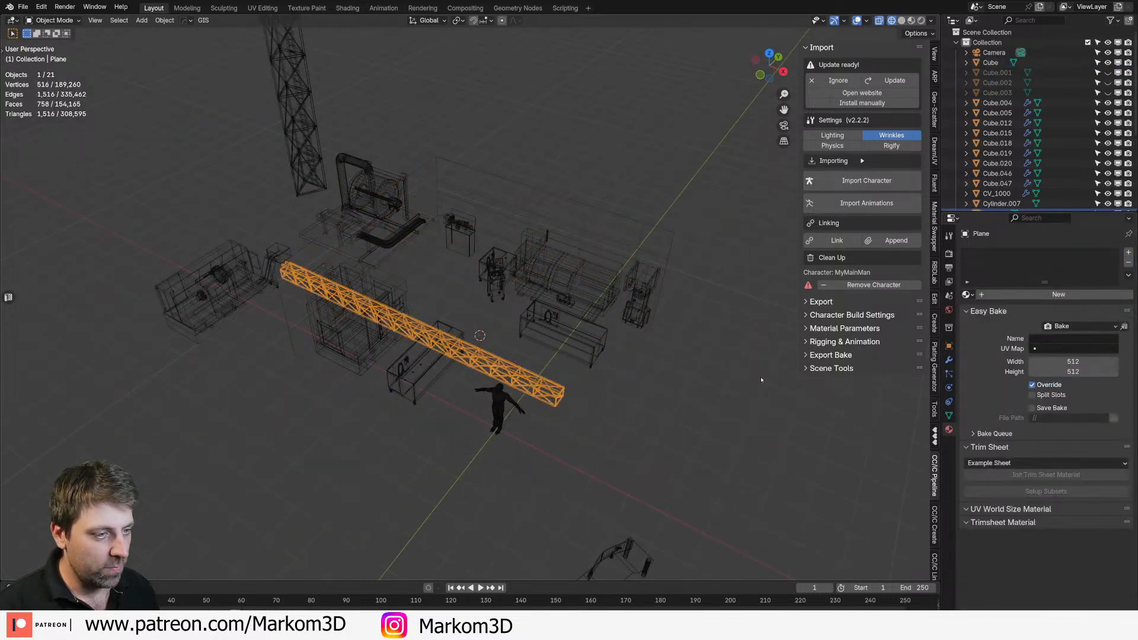
left_click(949, 361)
left_click(1002, 252)
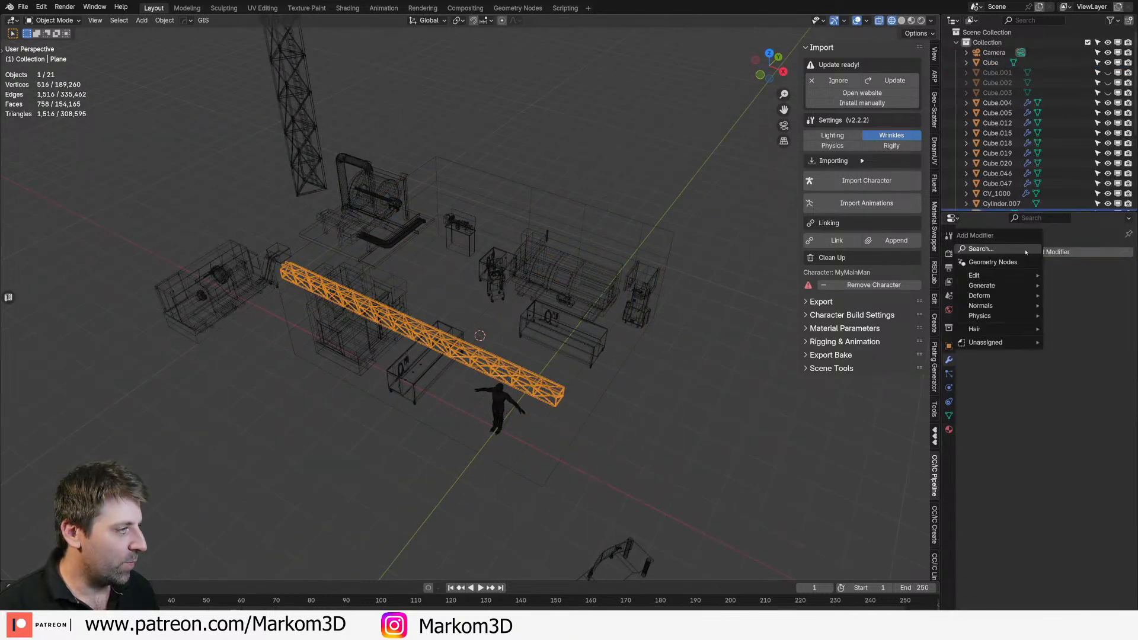
mouse_move(1008, 285)
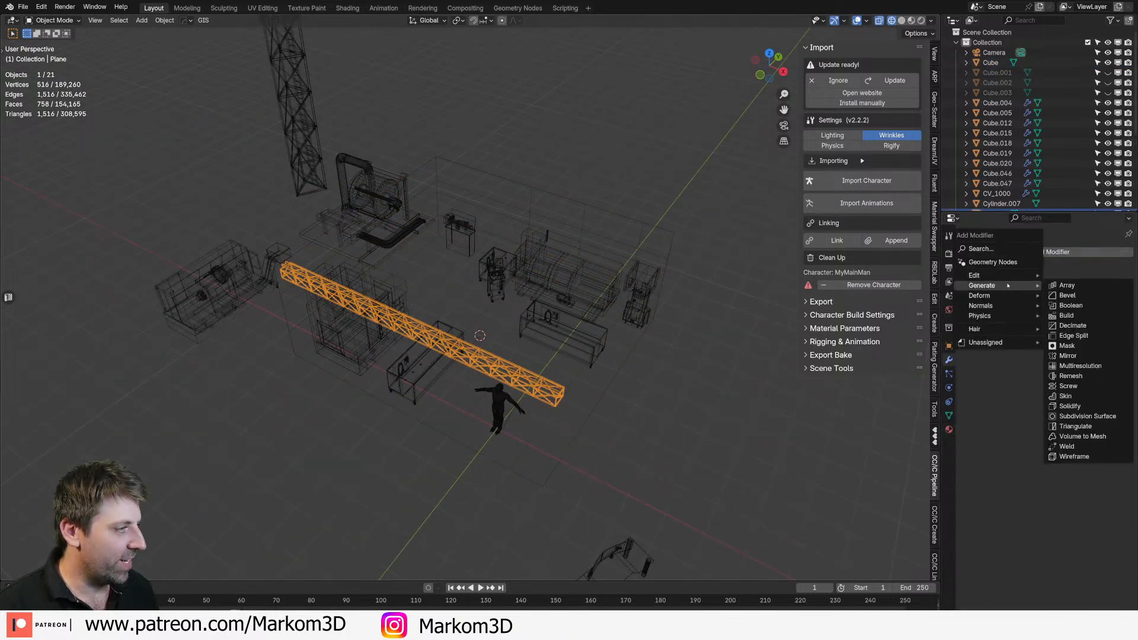
left_click(1068, 356)
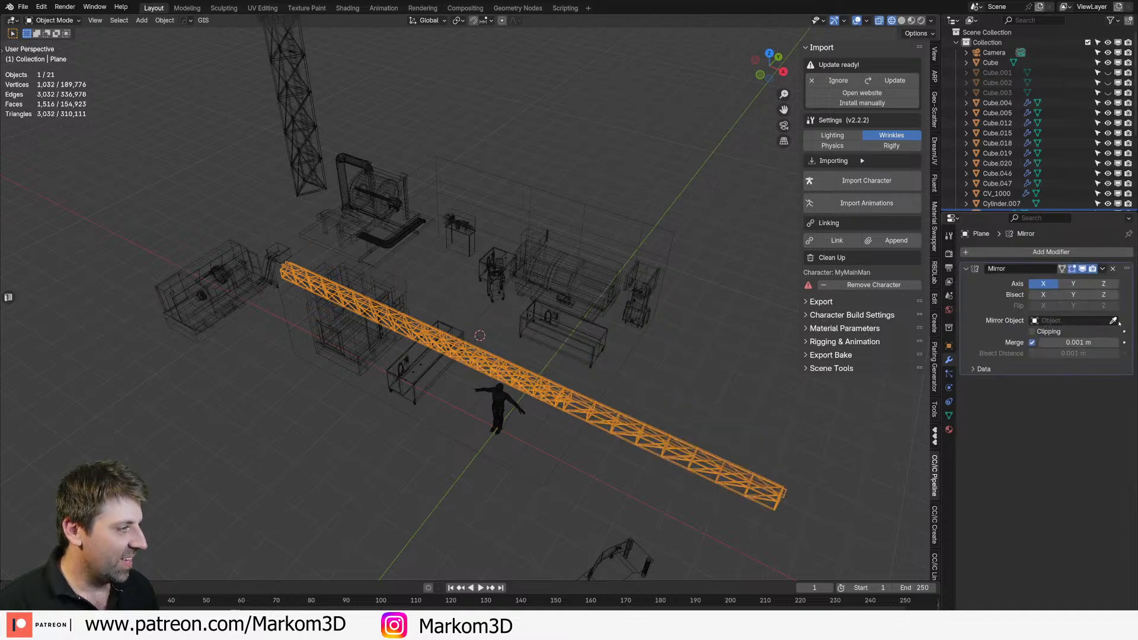
left_click(636, 376)
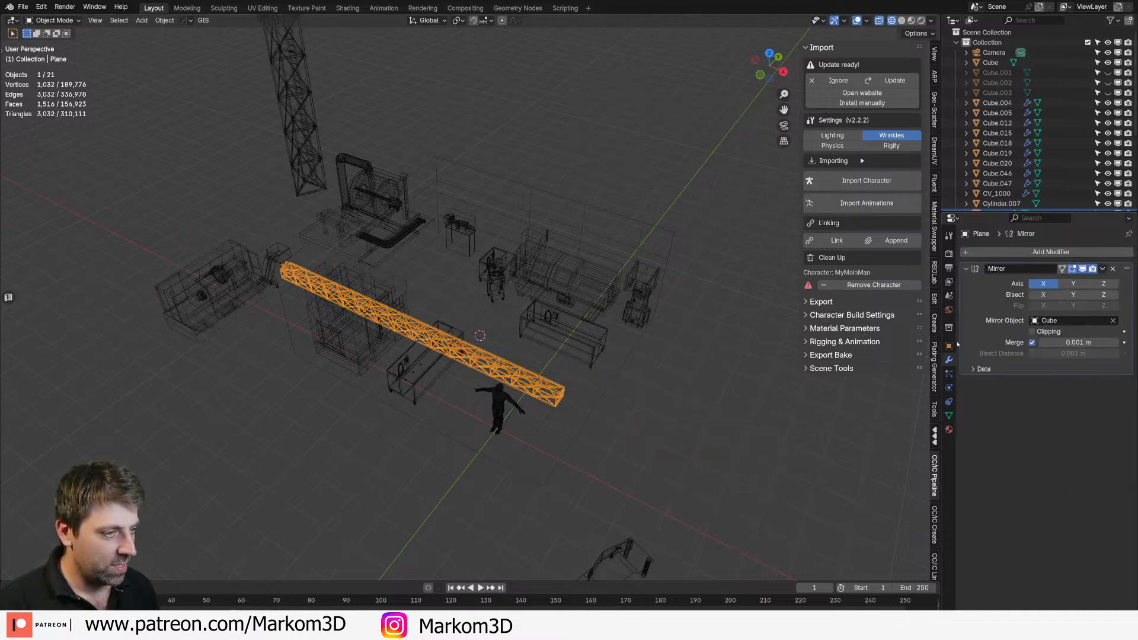
Step: Set the truss's mirror axis to Y only and switch the viewport to solid shading
left_click(1073, 284)
left_click(1043, 284)
middle_click_drag(581, 403, 628, 431)
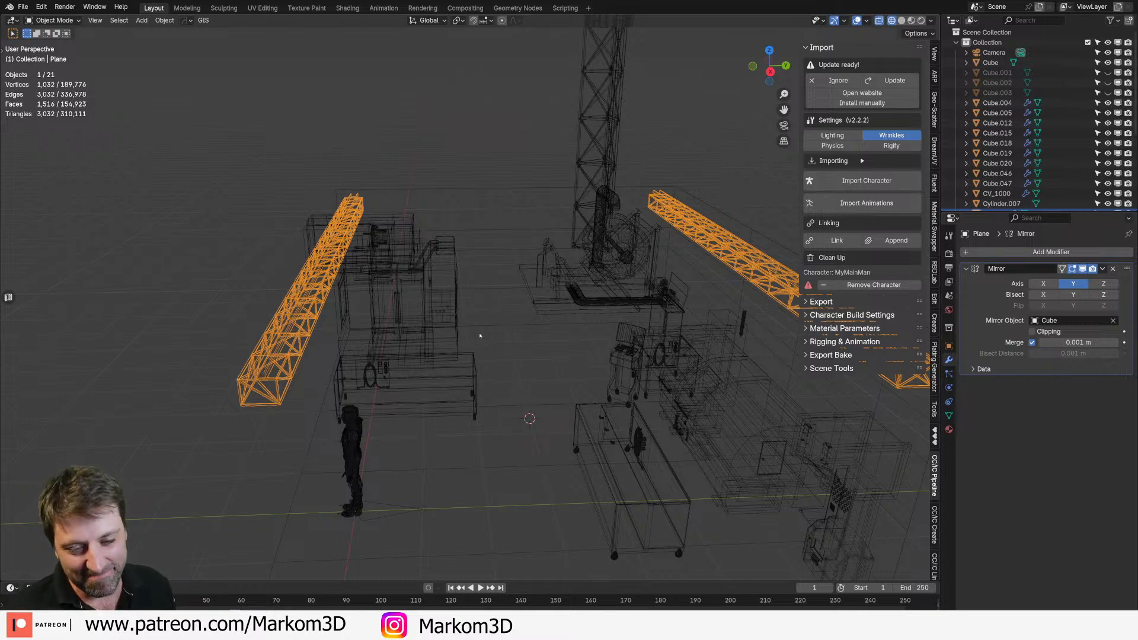
key("z")
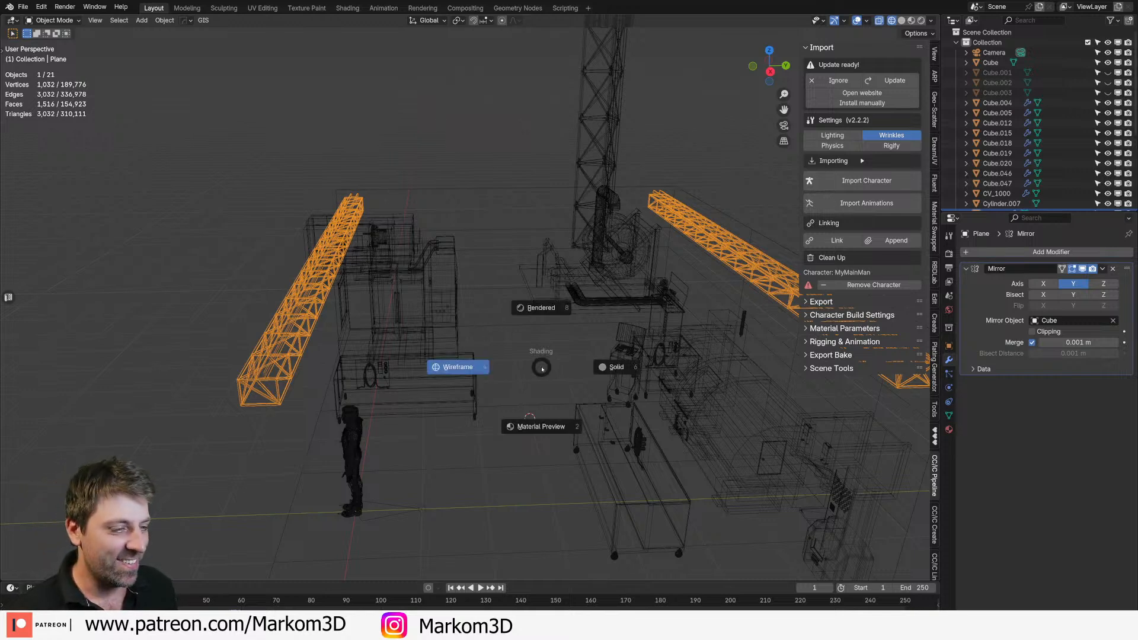
left_click(614, 367)
middle_click_drag(613, 367, 524, 402)
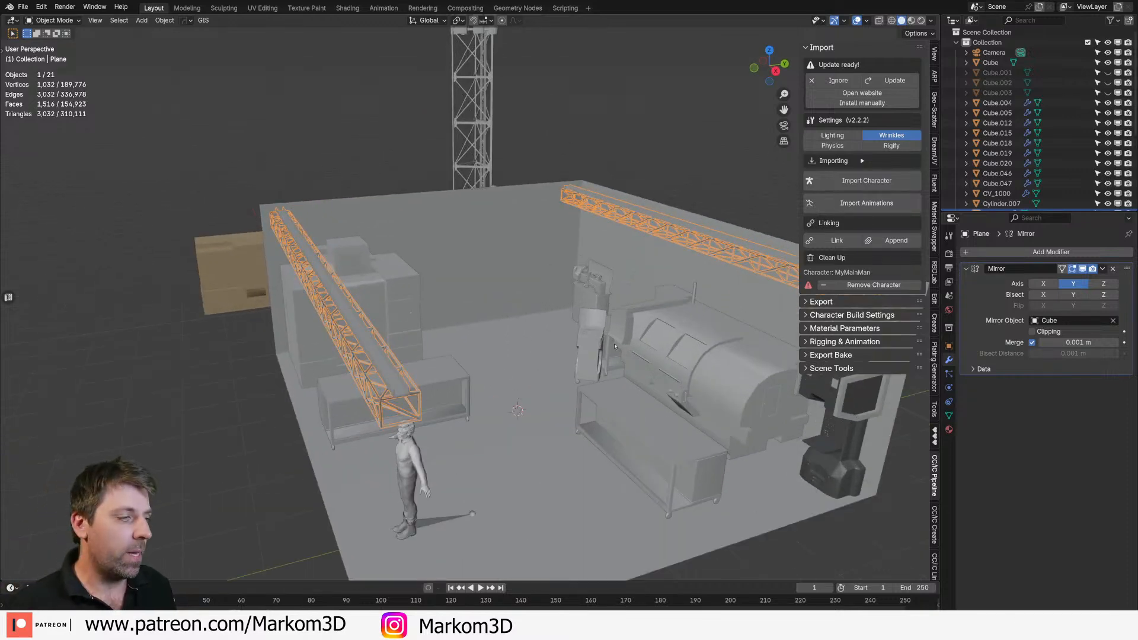
scroll(519, 412, "down", 2)
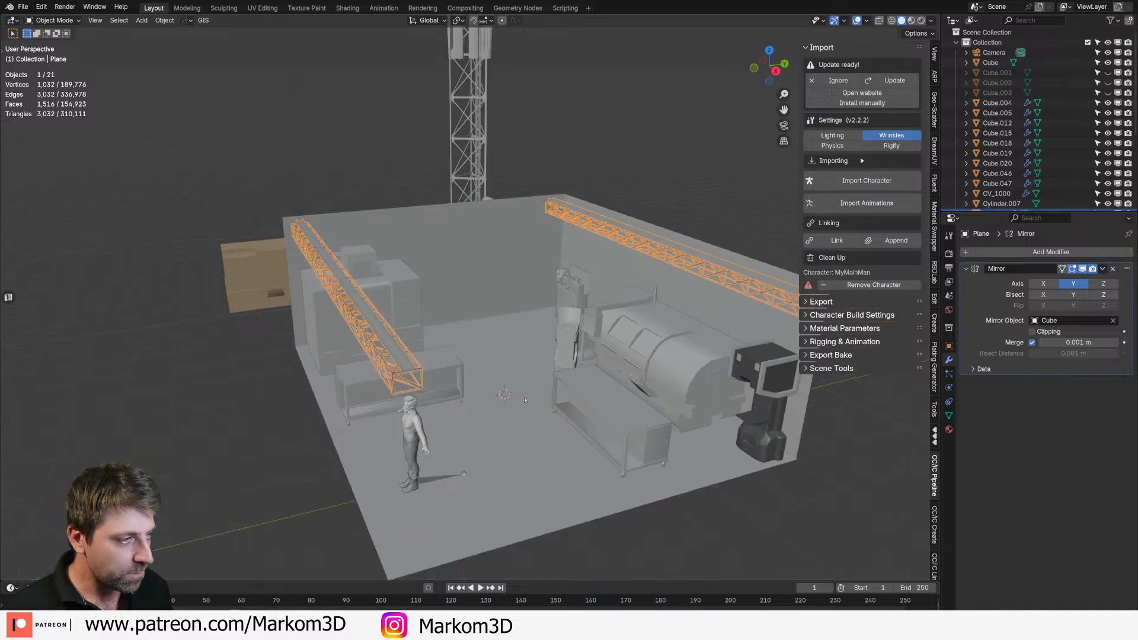
middle_click_drag(531, 396, 478, 360)
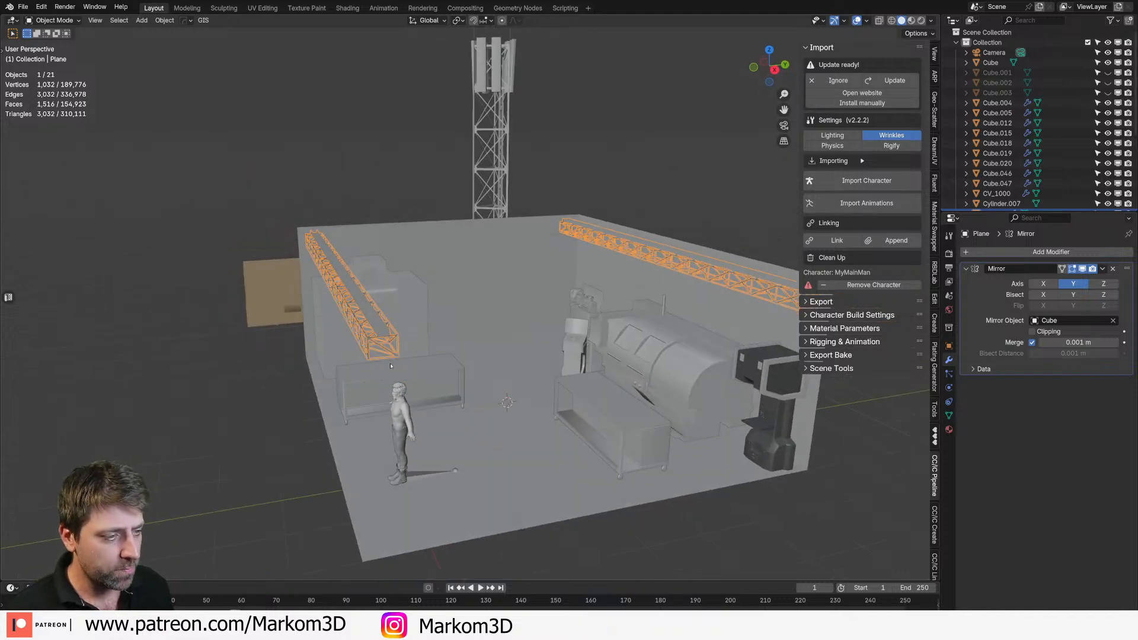
key("shift+a")
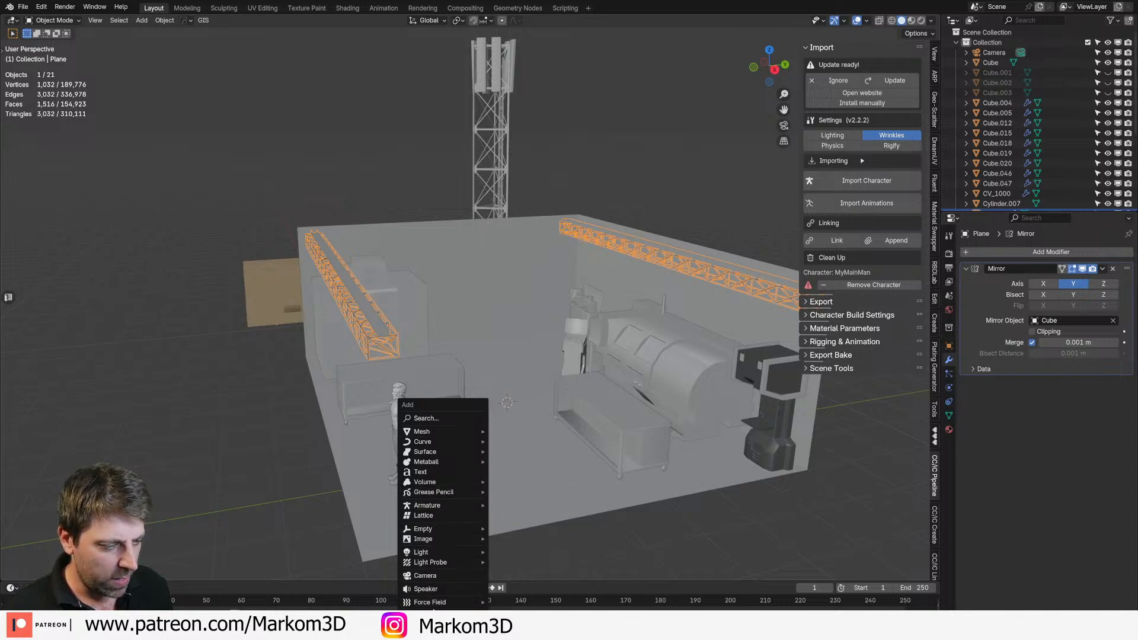
key("shift+a")
mouse_move(505, 362)
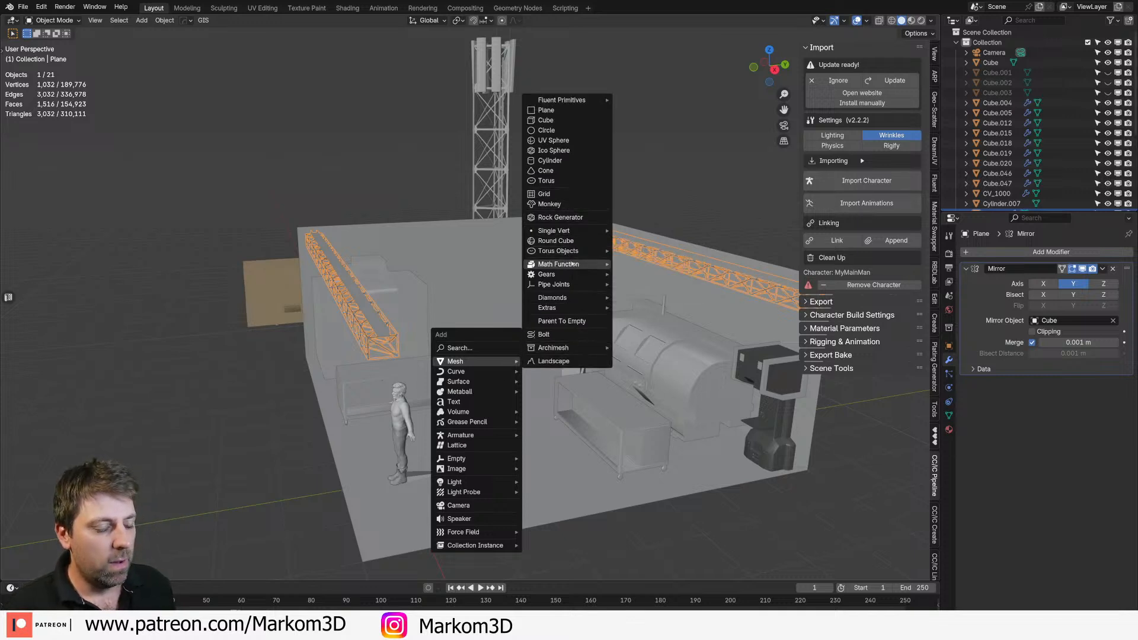
key("Escape")
key("Escape")
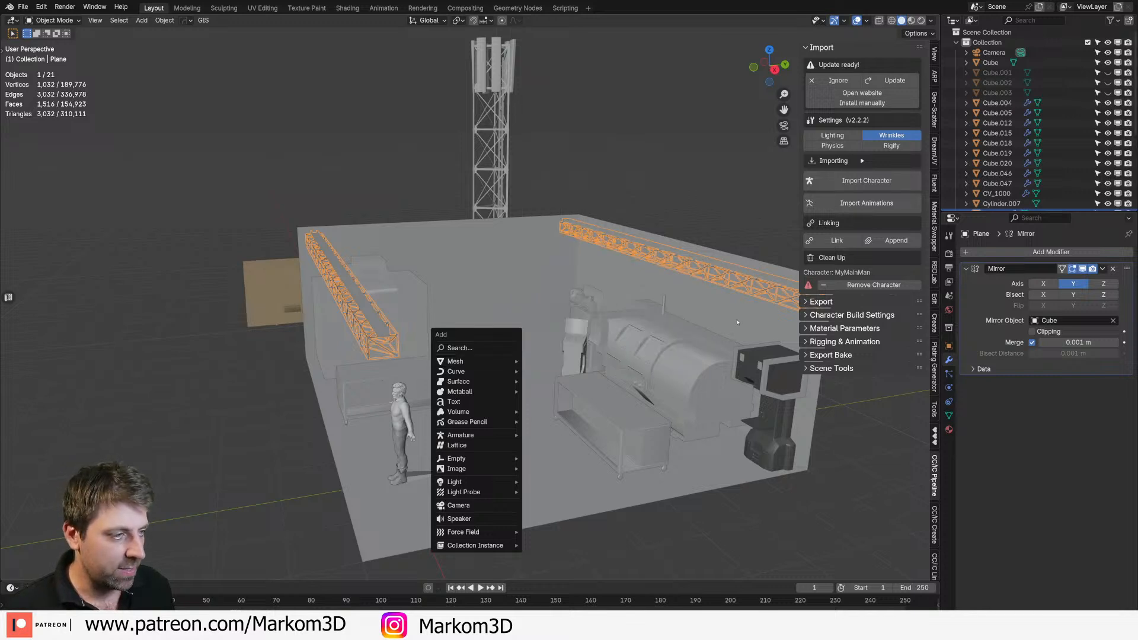
Step: Add a Beam Builder beam at the 3D cursor in the room and open its profile type choices
key("shift+a")
mouse_move(563, 304)
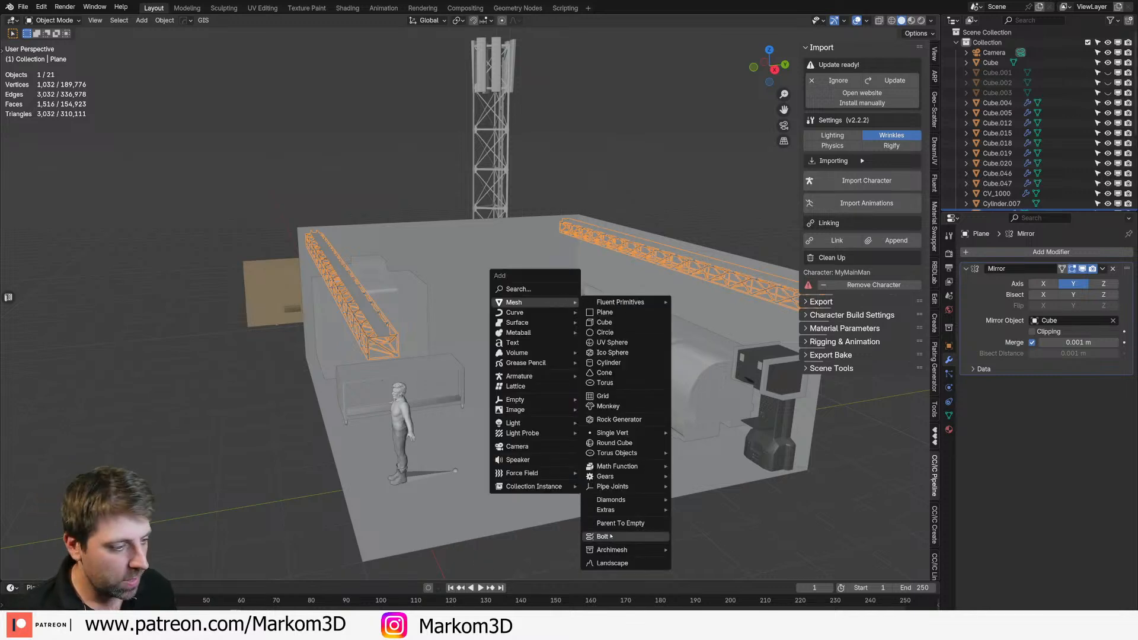
mouse_move(628, 510)
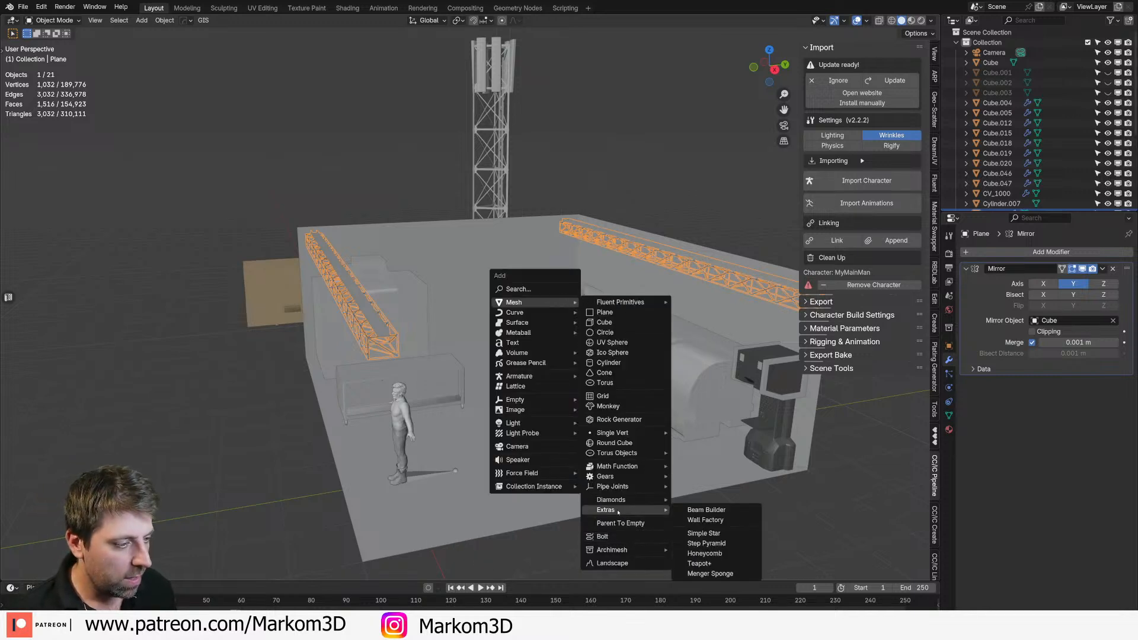
left_click(734, 511)
left_click(55, 372)
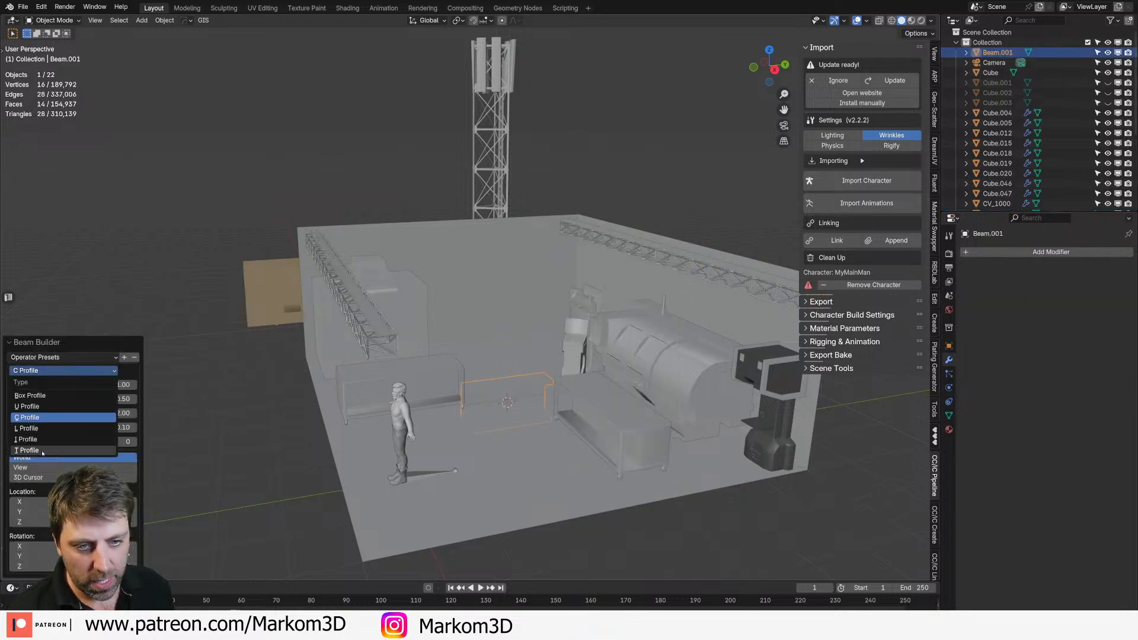
Step: Set the new beam's type to I Profile in the Beam Builder settings
left_click(27, 440)
middle_click_drag(395, 439, 529, 465)
scroll(590, 422, "up", 4)
Step: In Edit Mode, raise the beam's geometry along Z to the height of the trusses and scale it down
key("Tab")
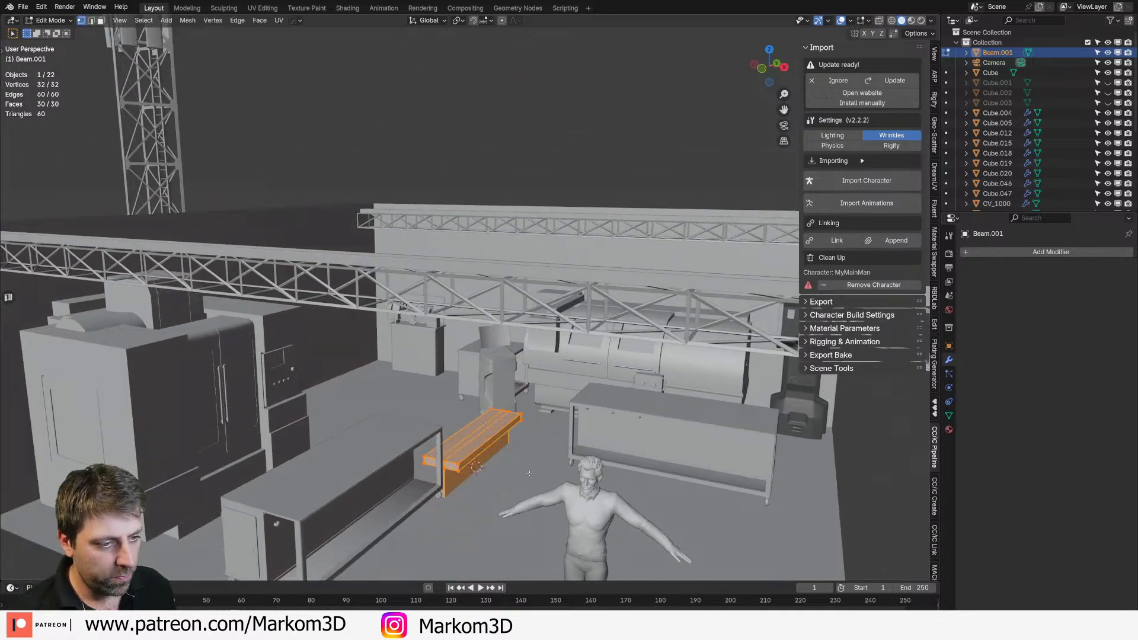
key("g")
key("z")
left_click(528, 255)
key("s")
left_click(531, 252)
key("g")
key("z")
left_click(534, 250)
key("s")
left_click(533, 251)
Step: Stretch the beam along Y to span most of the gap between the two trusses, adjusting its overall scale
middle_click_drag(534, 252, 558, 319)
key("s")
key("y")
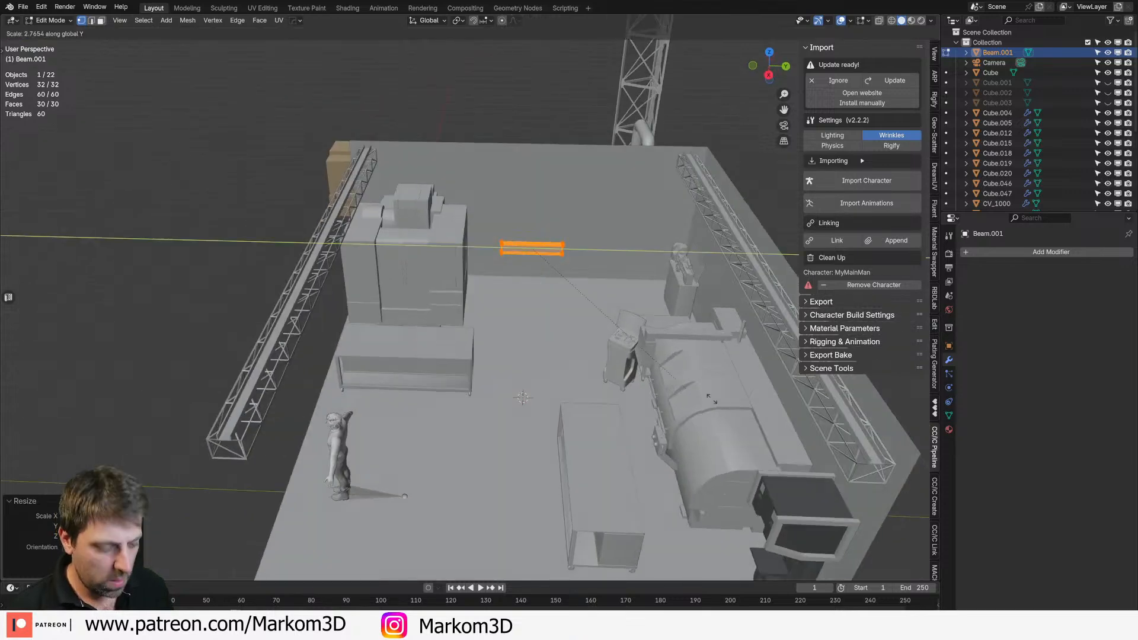
left_click(745, 186)
key("s")
left_click(584, 308)
middle_click_drag(584, 308, 638, 323)
key("s")
key("y")
left_click(616, 380)
Step: In right orthographic view, scale the beam along Z and shift it vertically to line up with the trusses
middle_click_drag(612, 401, 533, 316)
scroll(579, 384, "up", 2)
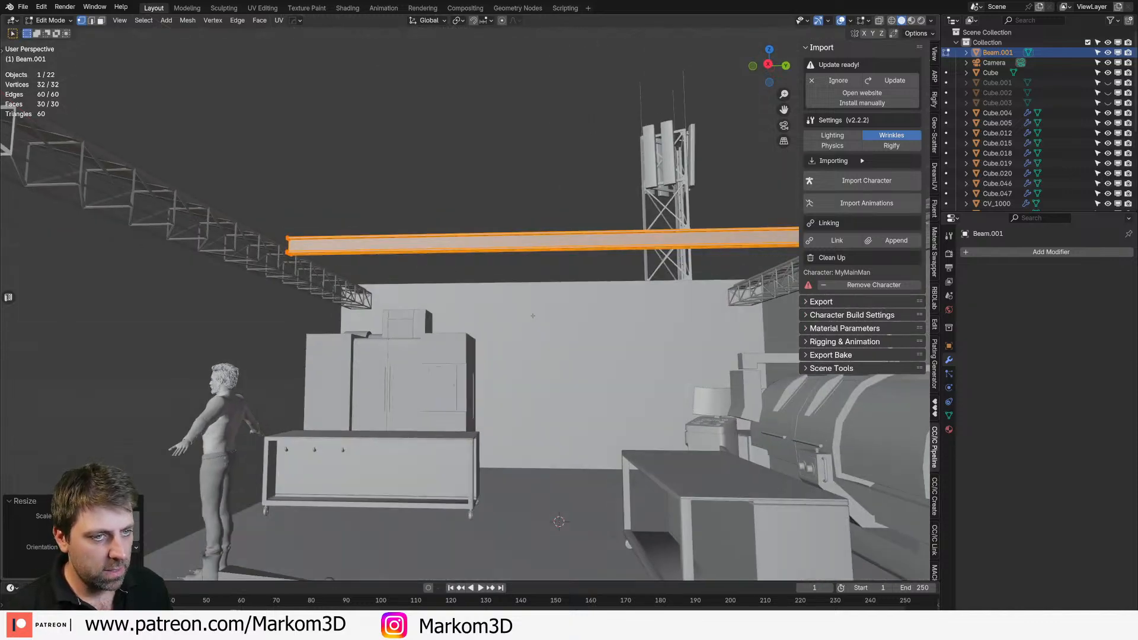
key("KP_3")
scroll(533, 315, "down", 1)
key("s")
key("z")
left_click(548, 336)
key("g")
key("z")
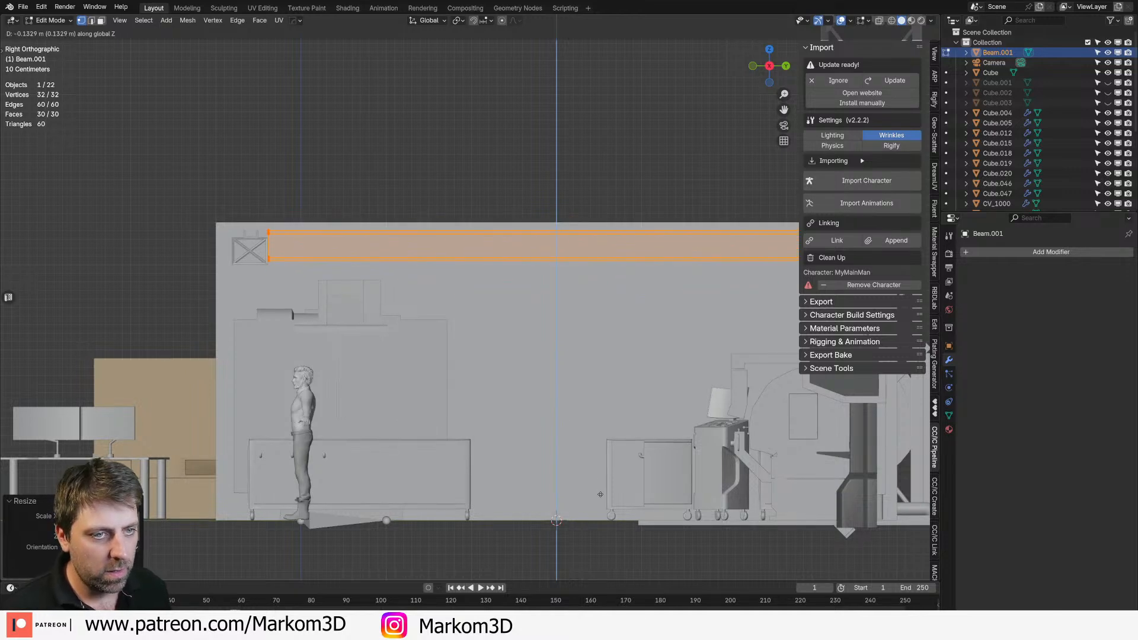
left_click(600, 494)
Step: Adjust the beam's width by scaling it along X
middle_click_drag(600, 494, 421, 537, "shift")
key("s")
key("x")
left_click(668, 353)
Step: With X-ray on, extrude the faces at both beam ends and scale them along Y to the trusses' inner edges
middle_click_drag(668, 352, 632, 350, "shift")
key("alt+z")
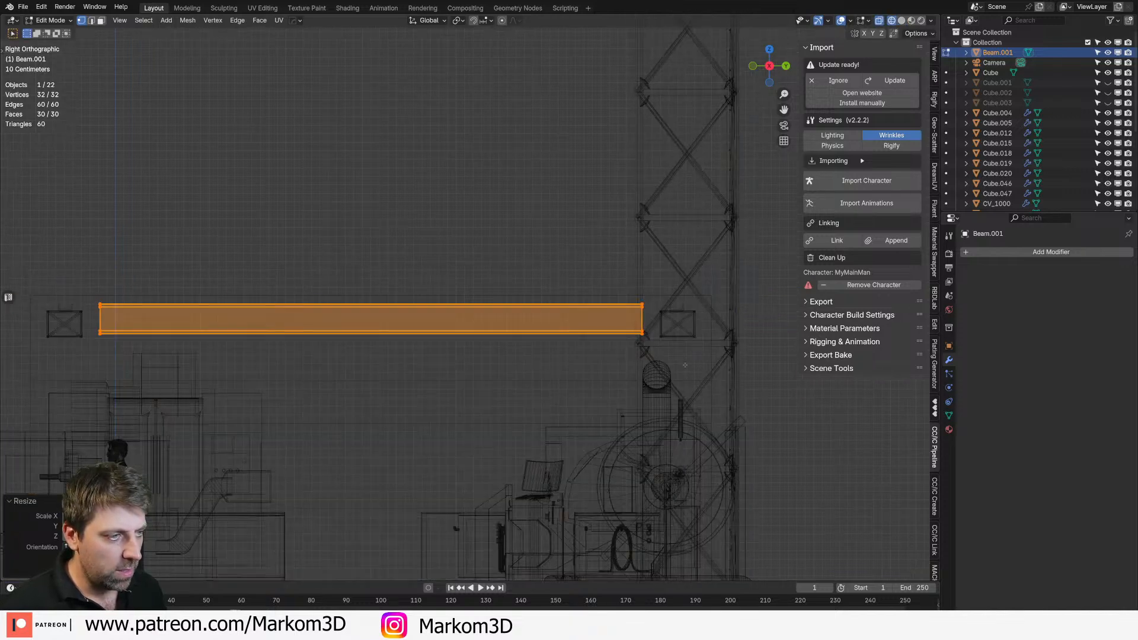
key("alt+a")
key("c")
key("Escape")
key("3")
key("c")
left_click_drag(665, 301, 670, 344)
key("Escape")
key("c")
left_click_drag(73, 310, 79, 318)
key("Escape")
key("e")
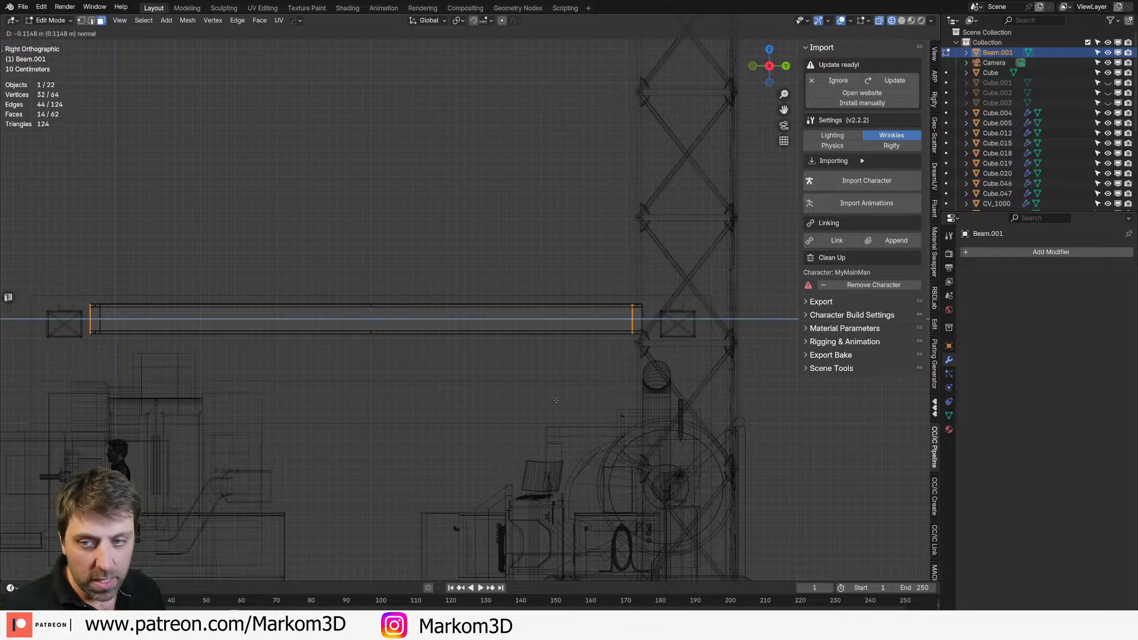
key("s")
key("x")
key("y")
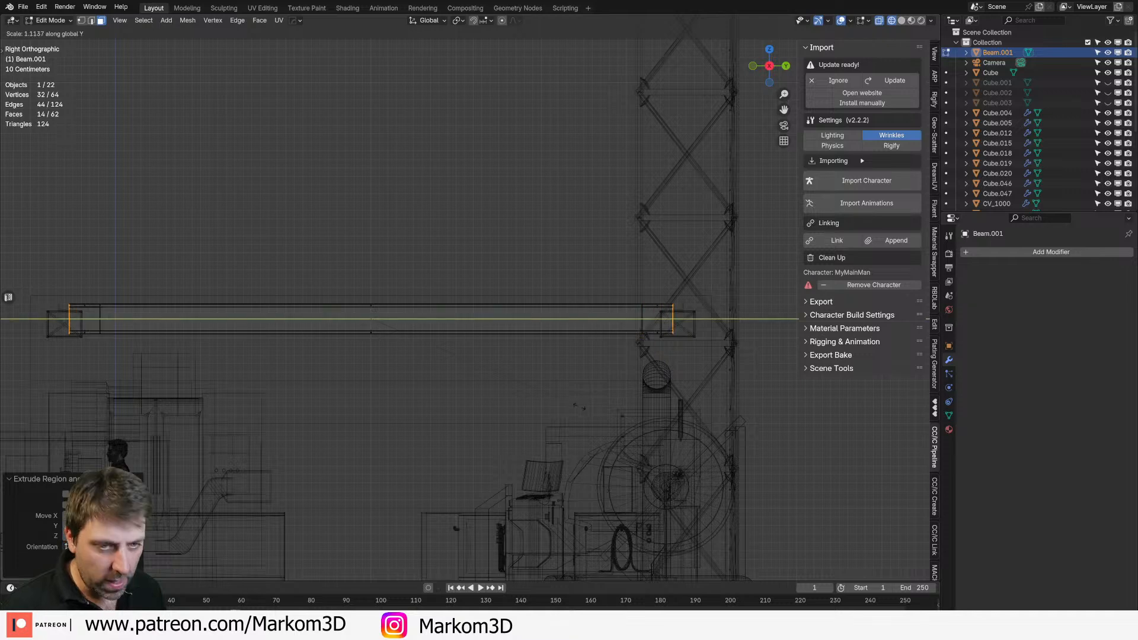
left_click(358, 375)
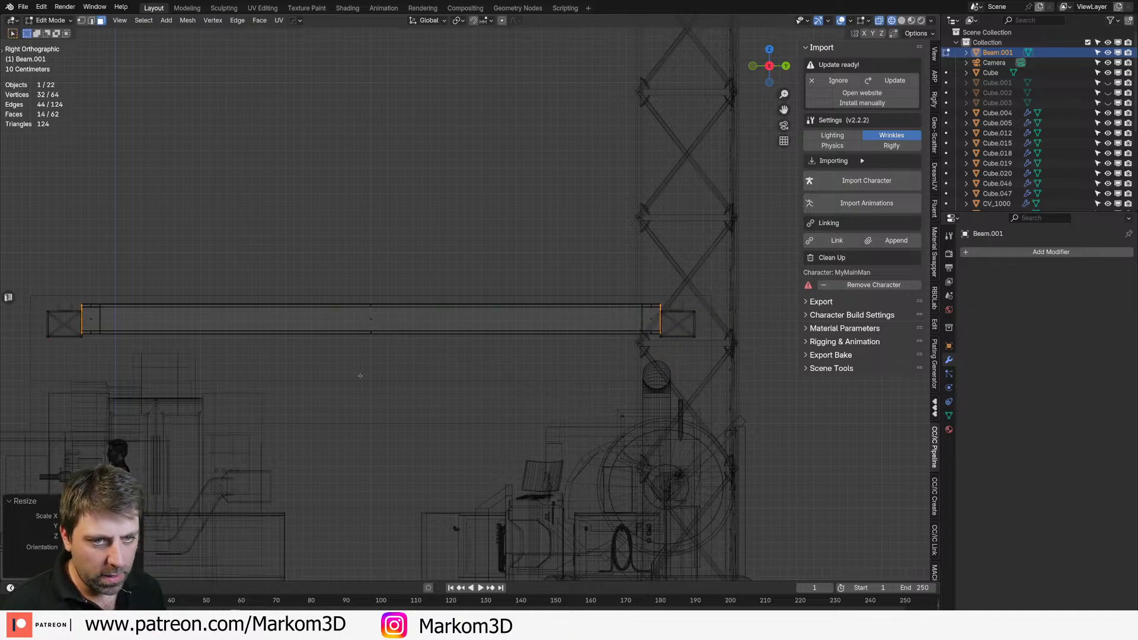
Step: Extrude the end faces again and scale them along Y to reach the outer edges of both trusses
key("e")
right_click(451, 404)
key("s")
key("y")
left_click(464, 413)
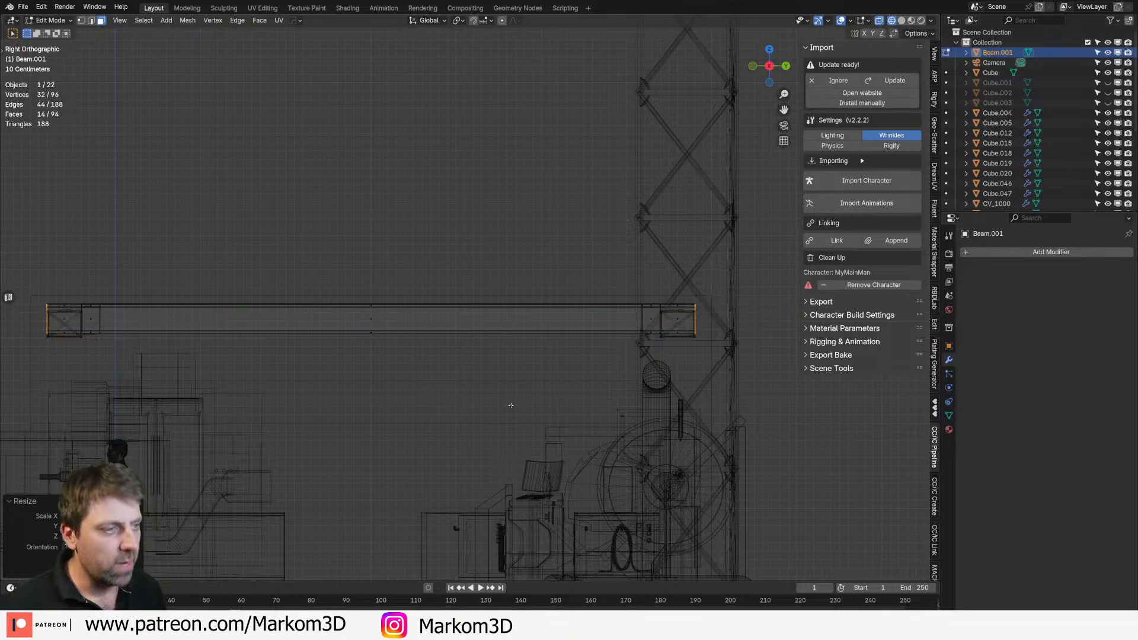
Step: Select the lower flange faces of the outermost segment at both ends of the beam
scroll(679, 392, "up", 3)
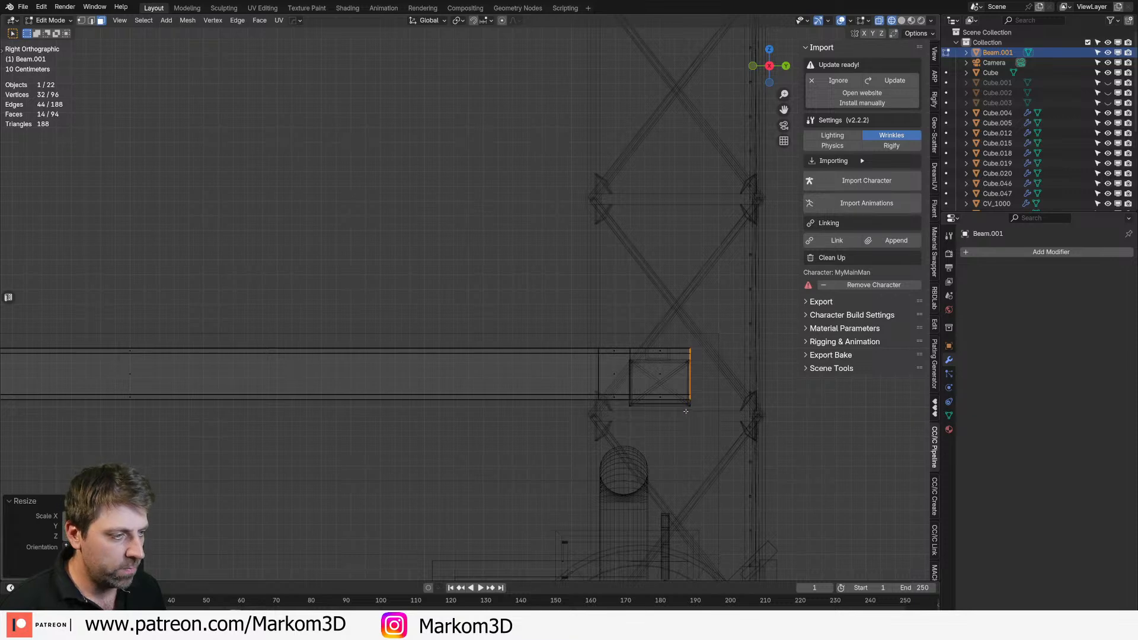
left_click(683, 421)
key("c")
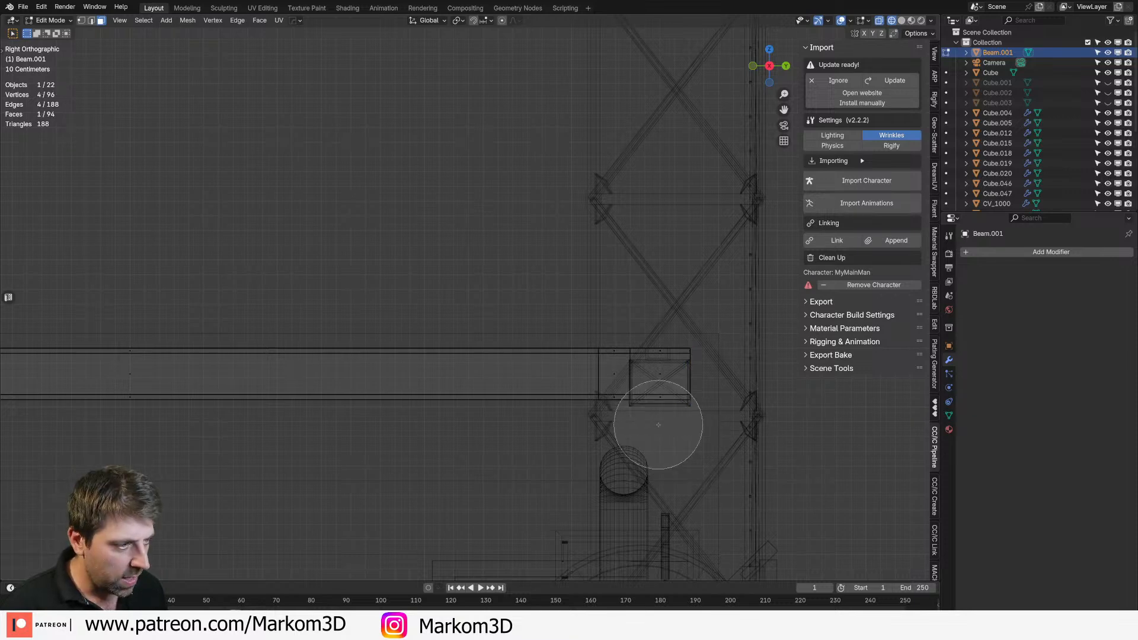
left_click(681, 426)
right_click(681, 427)
middle_click_drag(37, 411, 871, 358, "shift")
key("c")
left_click(408, 380)
right_click(407, 380)
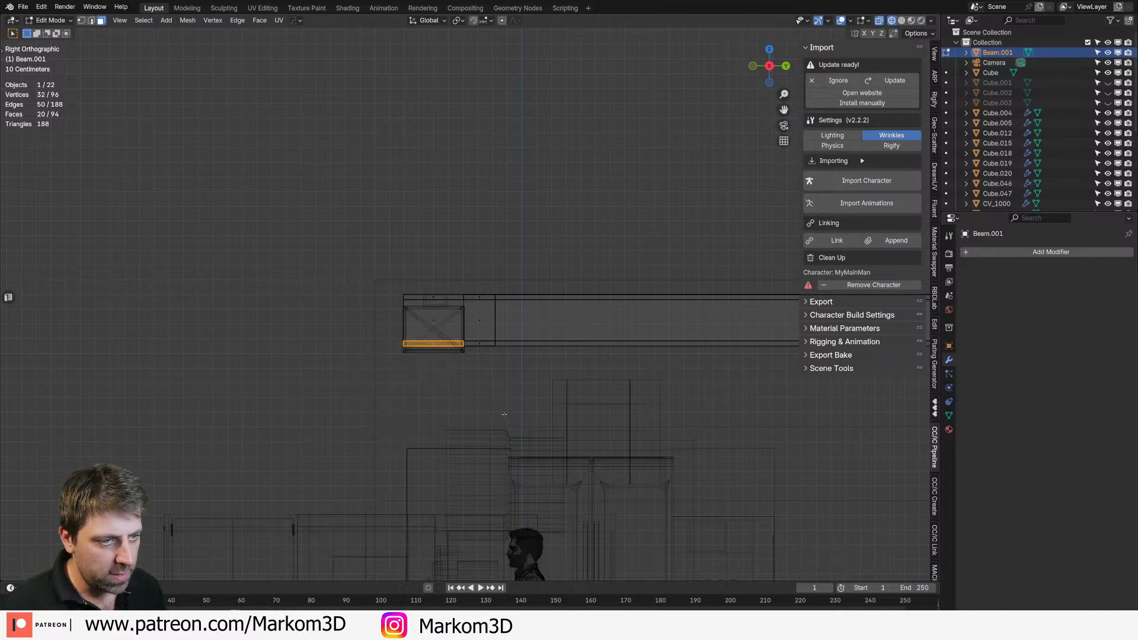
key("g")
key("z")
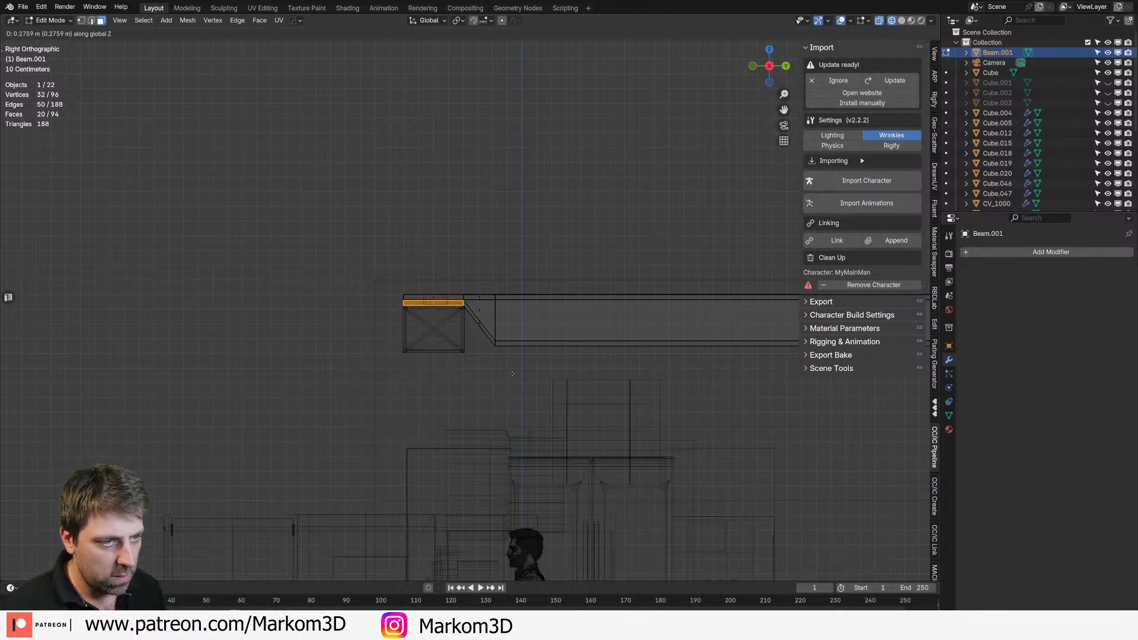
left_click(511, 373)
middle_click_drag(683, 350, 556, 374, "shift")
key("a")
key("g")
key("z")
right_click(556, 374)
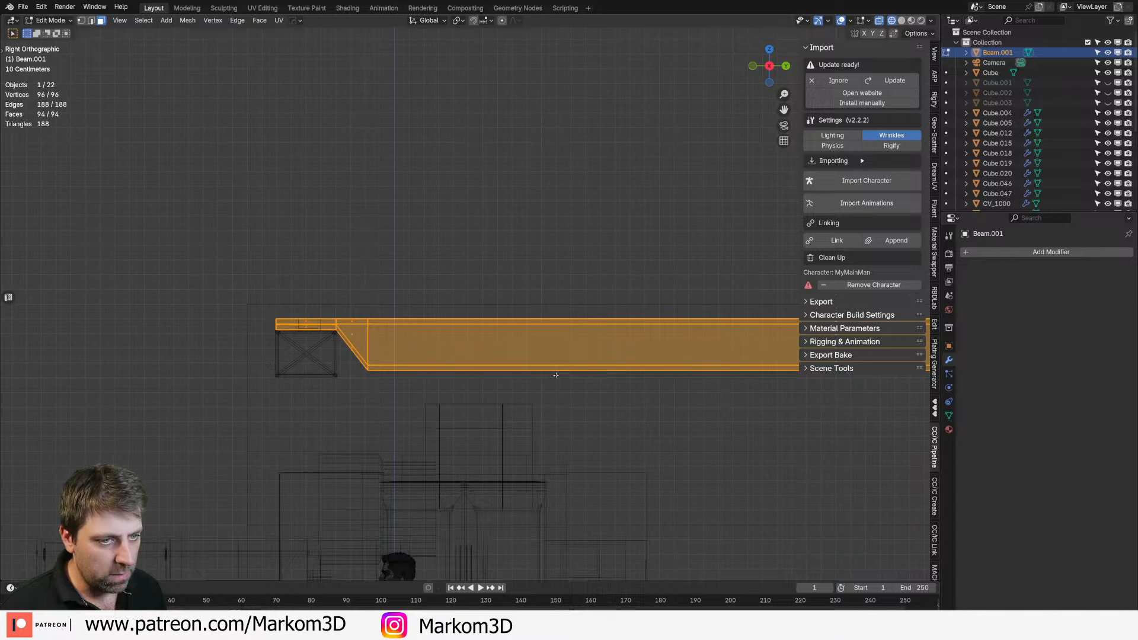
key("ctrl+z")
key("ctrl+z")
Step: Raise the selected end flanges along Z to notch the beam ends, and lift the whole beam just above the trusses
key("g")
key("z")
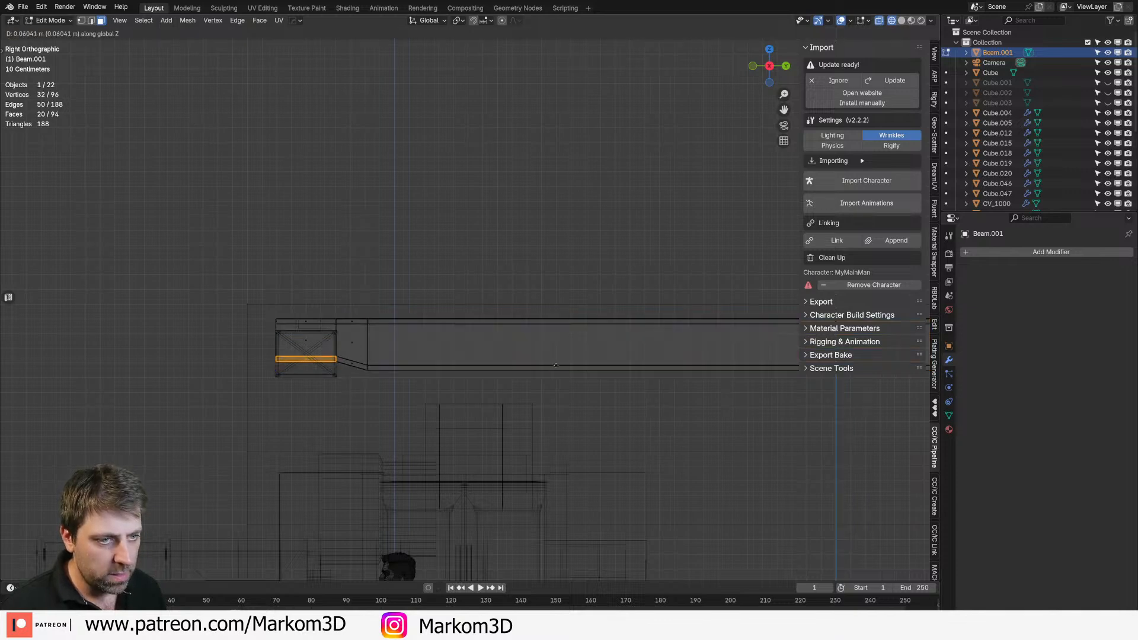
left_click(563, 324)
key("a")
key("g")
key("z")
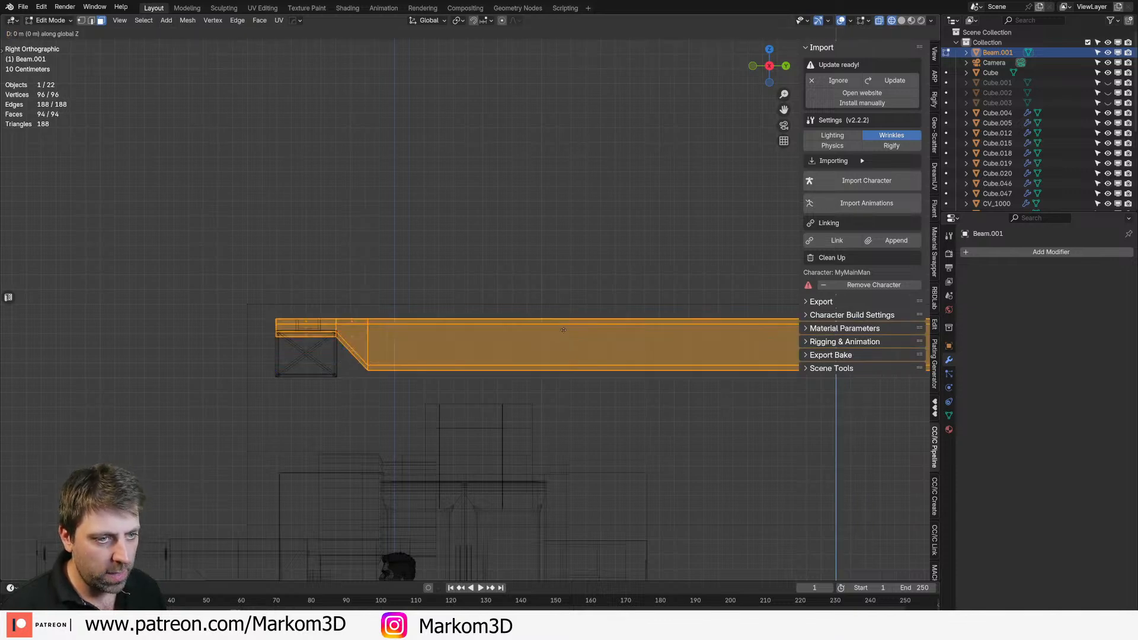
left_click(569, 208)
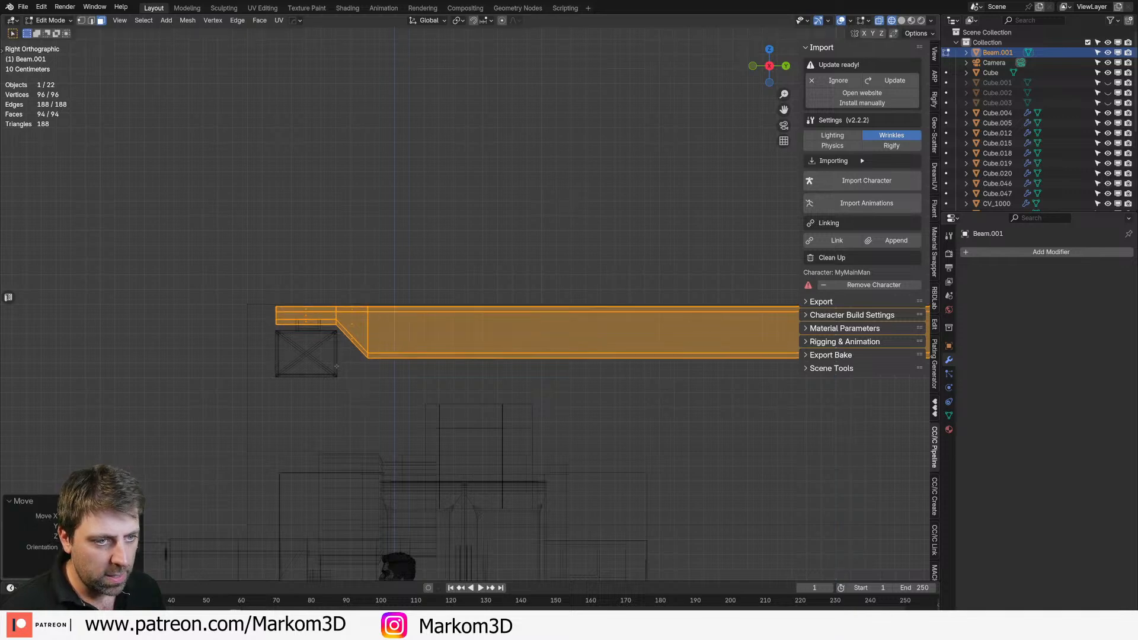
Step: Switch editing to the truss, lower all its geometry along Z beneath the beam ends, and return to solid shading in Object Mode
key("alt+q")
key("a")
key("g")
key("z")
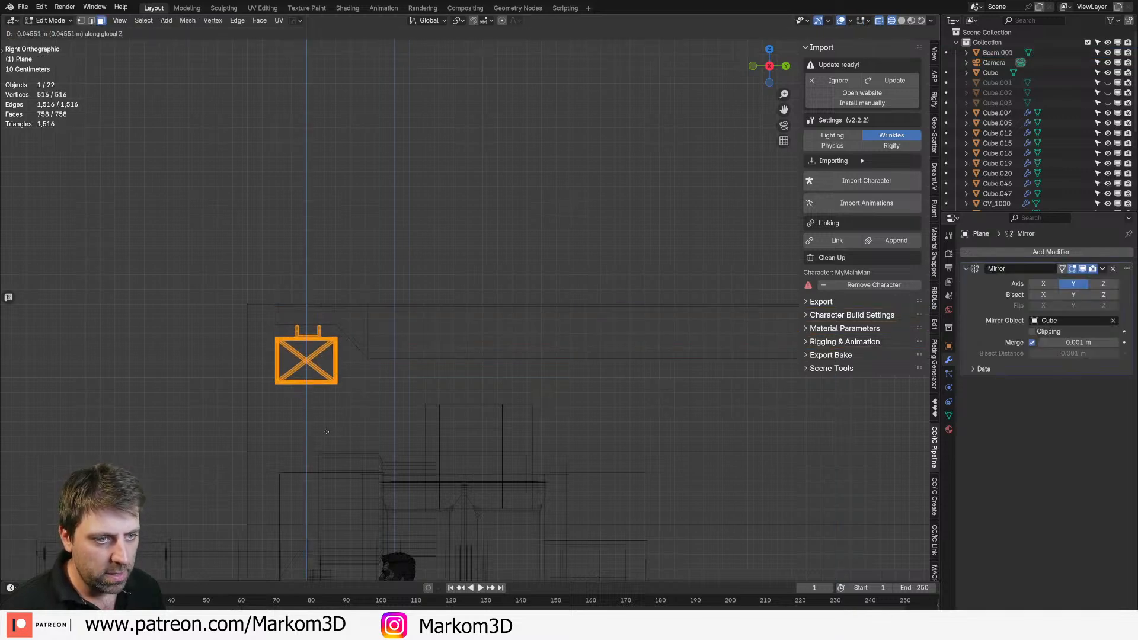
left_click(325, 448)
key("z")
left_click(392, 446)
scroll(392, 446, "down", 5)
key("Tab")
middle_click_drag(394, 439, 489, 481)
left_click(443, 314)
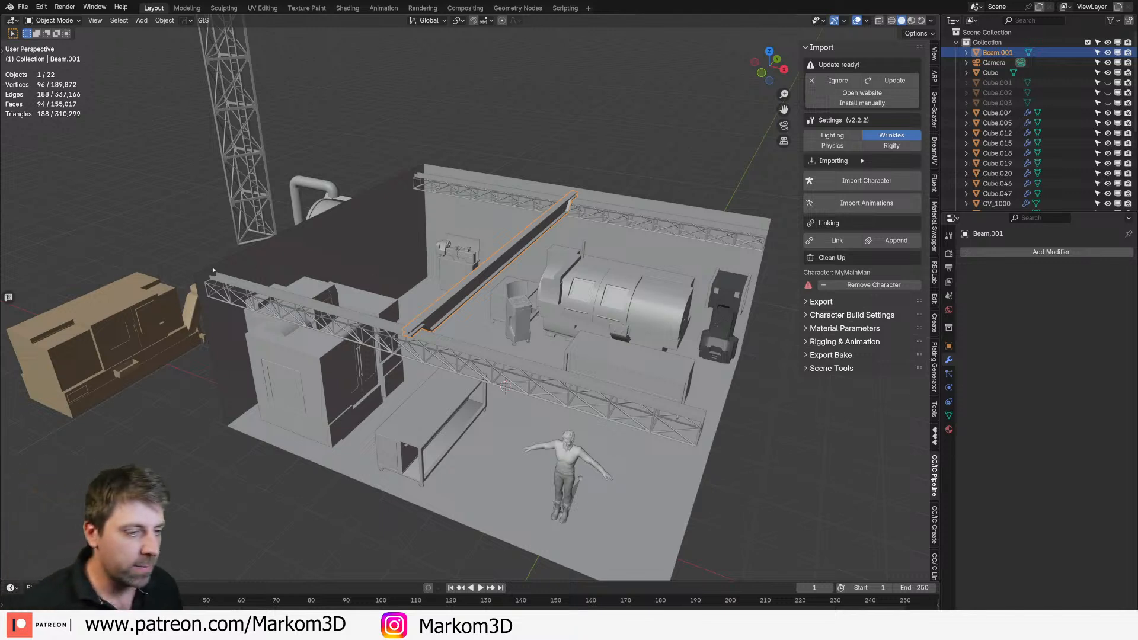
scroll(604, 314, "up", 2)
middle_click_drag(578, 262, 545, 309)
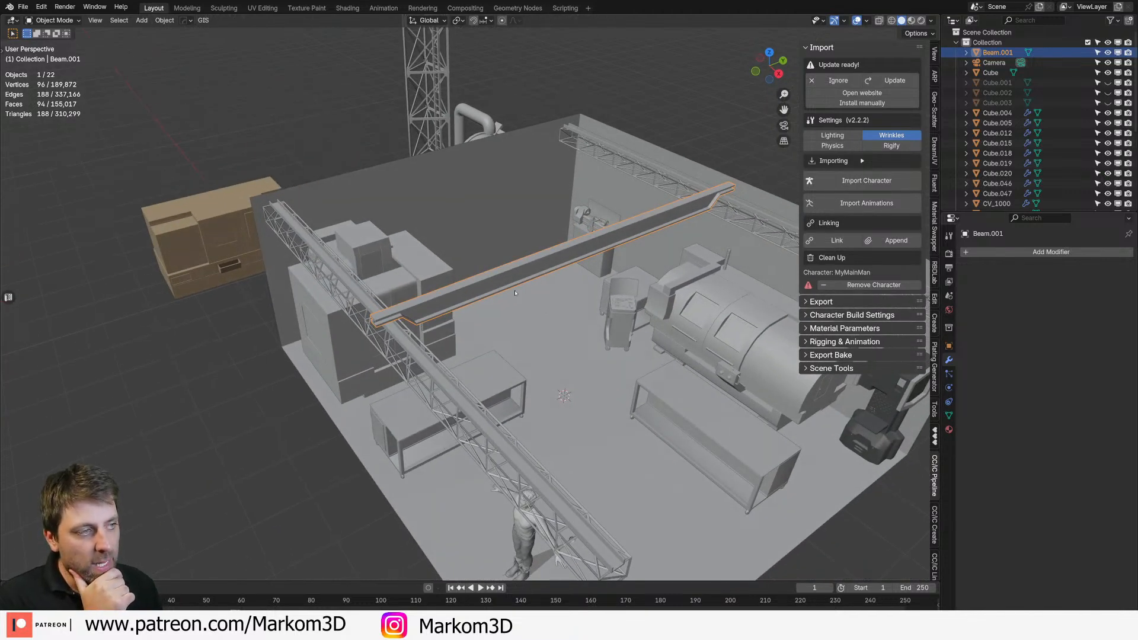
middle_click_drag(513, 362, 537, 328)
scroll(536, 327, "up", 2)
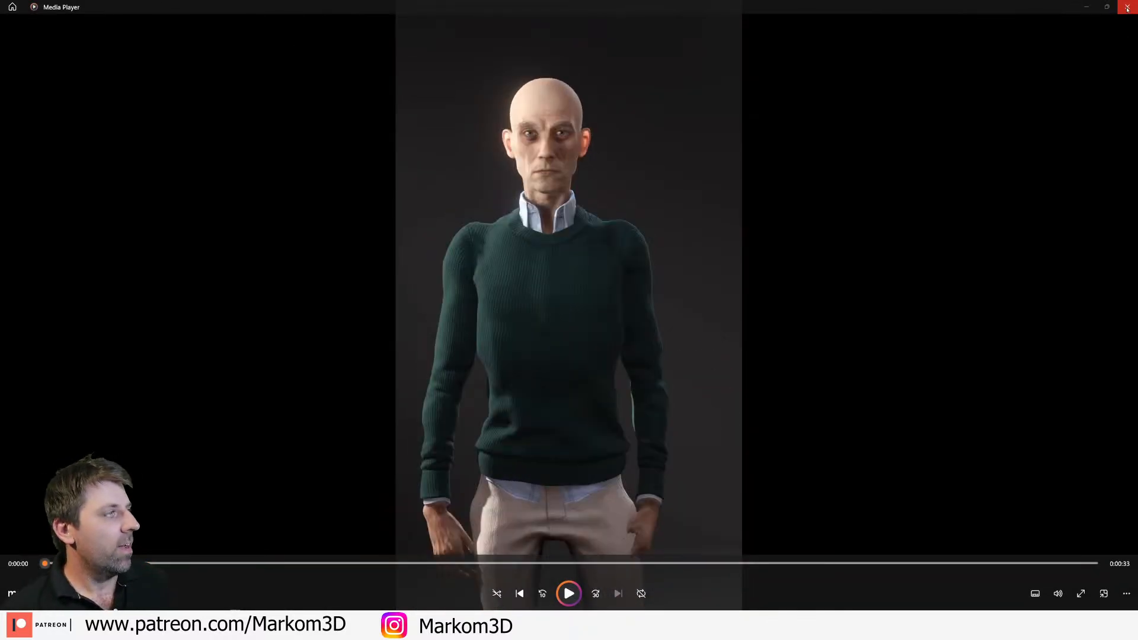
Step: Close the Media Player video and return to the workshop scene in Blender
left_click(1128, 6)
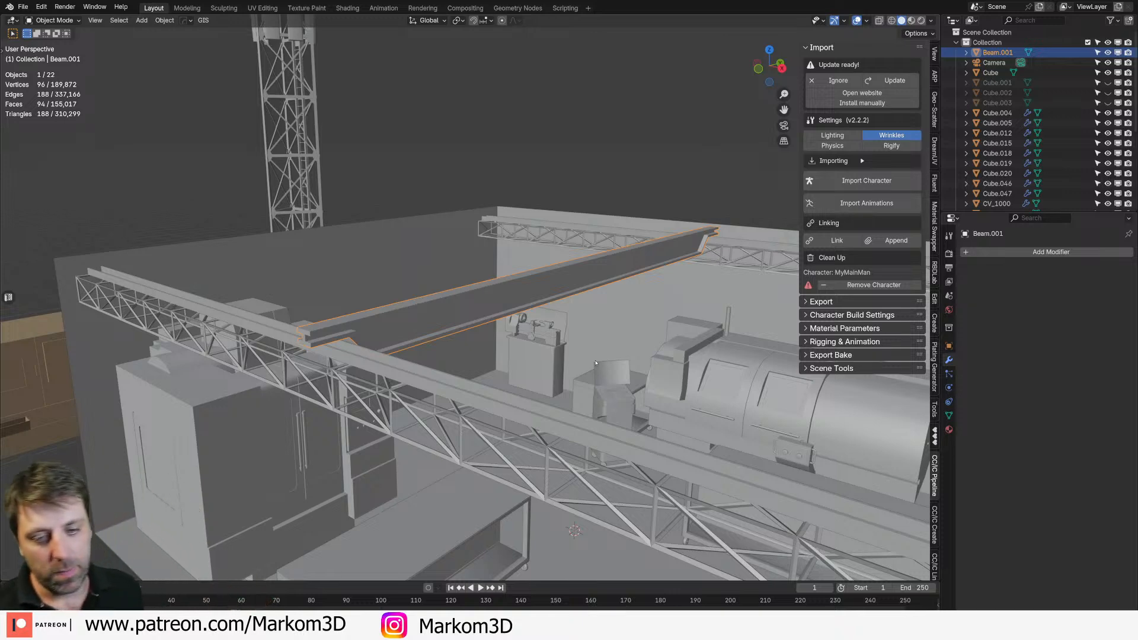
middle_click_drag(602, 367, 483, 350)
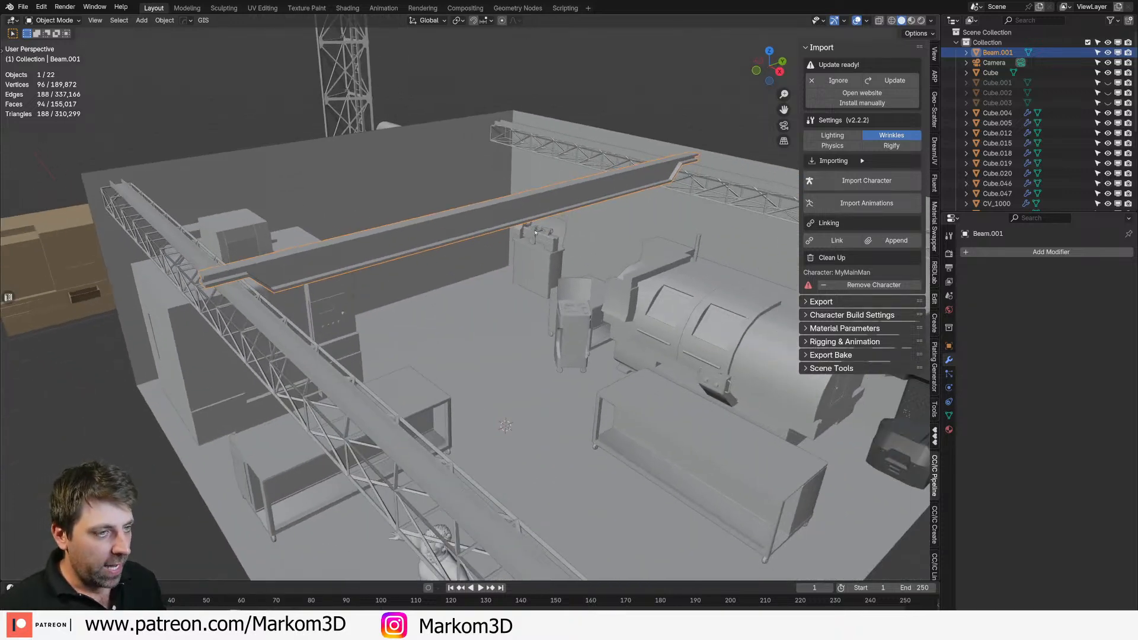
middle_click_drag(568, 243, 480, 308)
scroll(475, 355, "down", 3)
middle_click_drag(453, 421, 498, 406)
scroll(498, 406, "up", 2)
Step: Add a plane mesh at the 3D cursor in the middle of the workshop floor
key("shift+a")
key("Escape")
key("shift+a")
key("Escape")
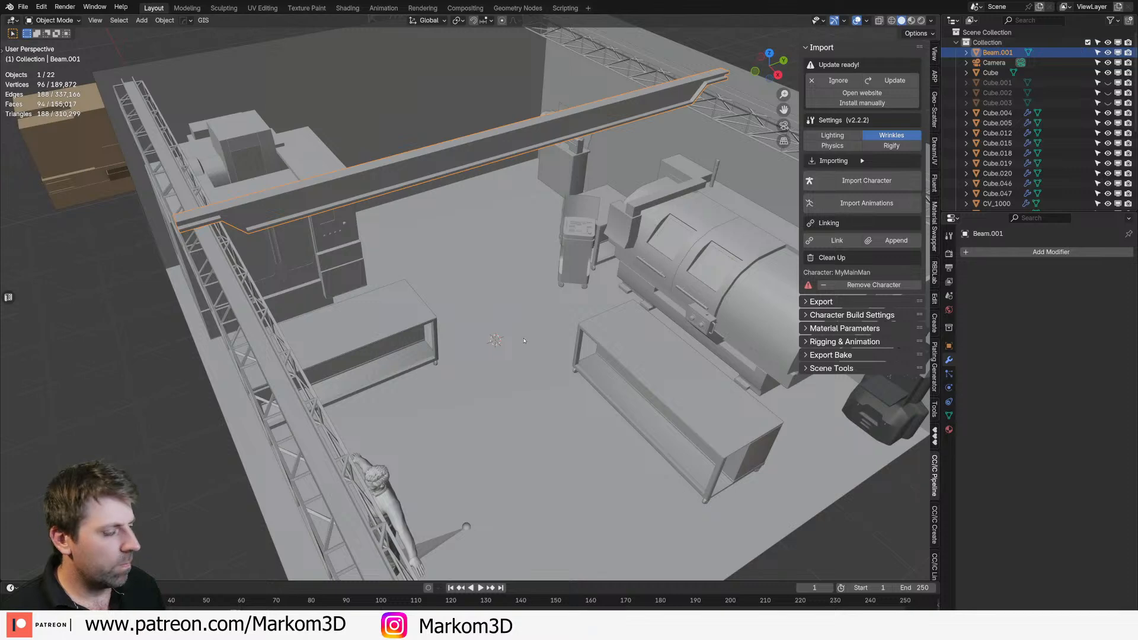
key("shift+a")
mouse_move(526, 342)
left_click(572, 353)
scroll(650, 429, "up", 2)
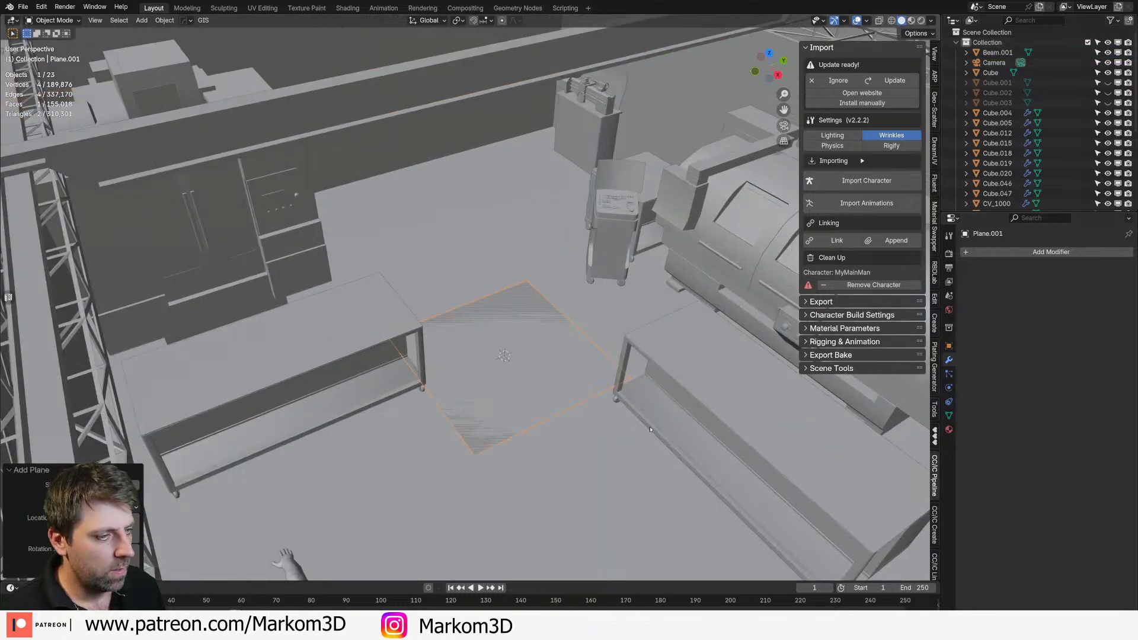
key("Tab")
scroll(591, 423, "down", 3)
key("Tab")
Step: In top view, move the new plane outside the room to the open area beside it
key("KP_7")
key("g")
left_click(244, 48)
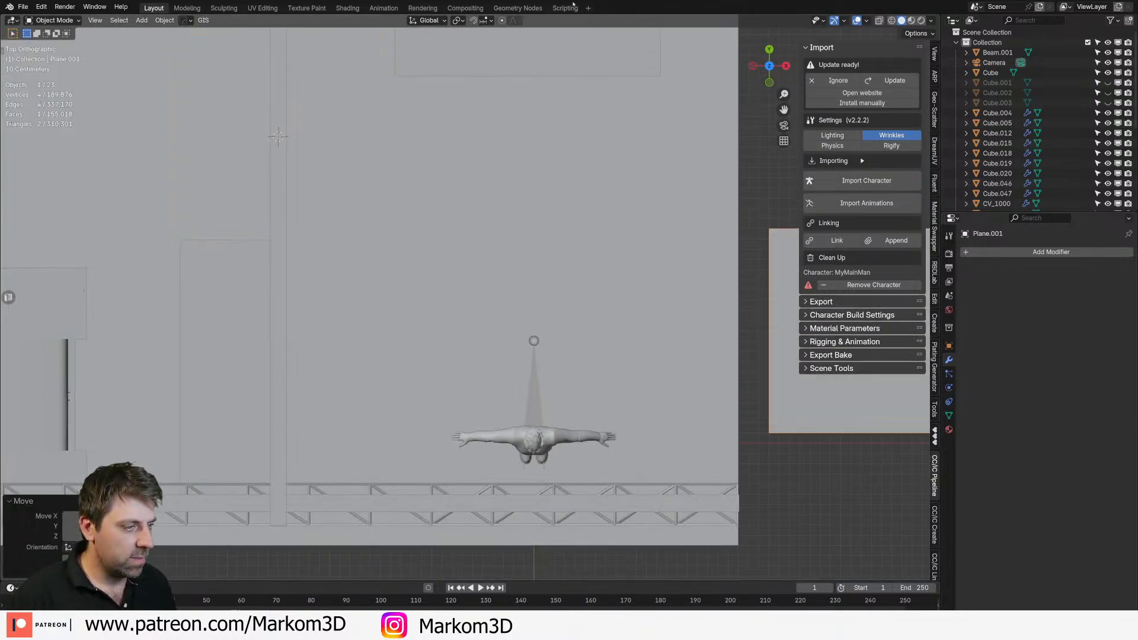
middle_click_drag(652, 229, 433, 152, "shift")
key("g")
left_click(650, 411)
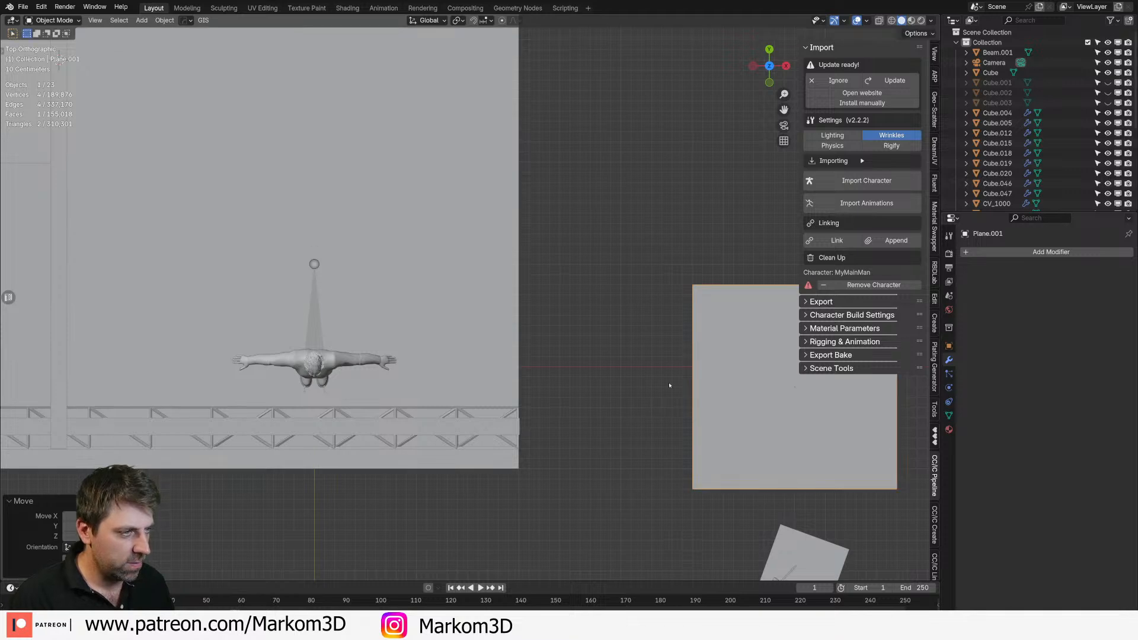
middle_click_drag(650, 411, 437, 387, "shift")
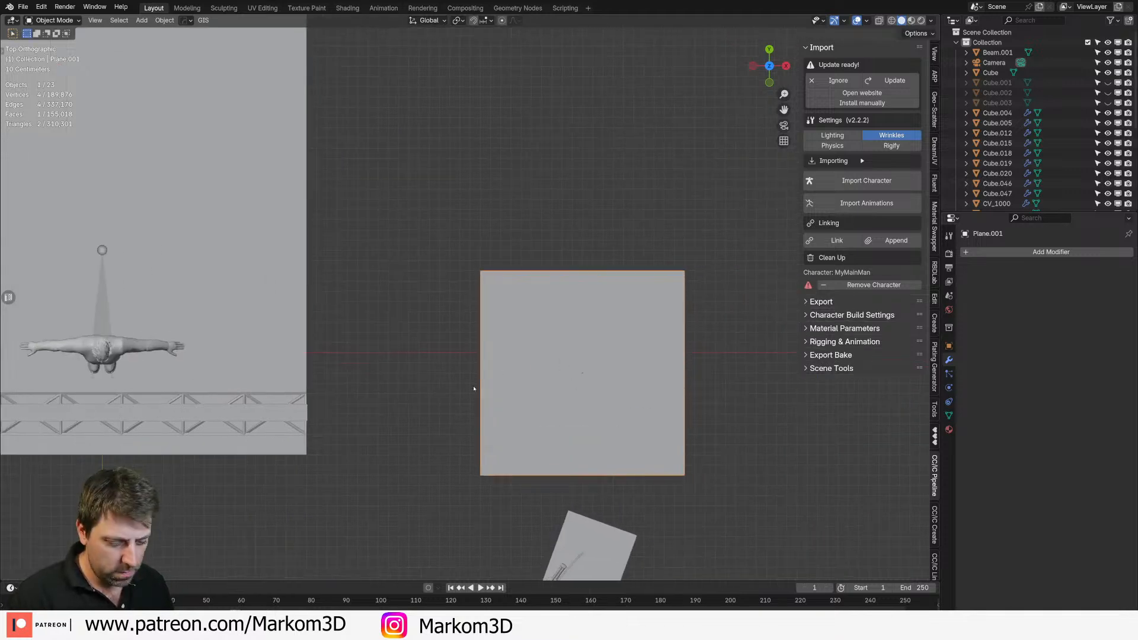
key("g")
left_click(606, 373)
Step: Extrude the plane's face upward by 0.01 m in Edit Mode to form a thin plate
middle_click_drag(606, 373, 684, 316)
middle_click_drag(598, 317, 536, 145, "shift")
scroll(525, 165, "up", 3)
key("Tab")
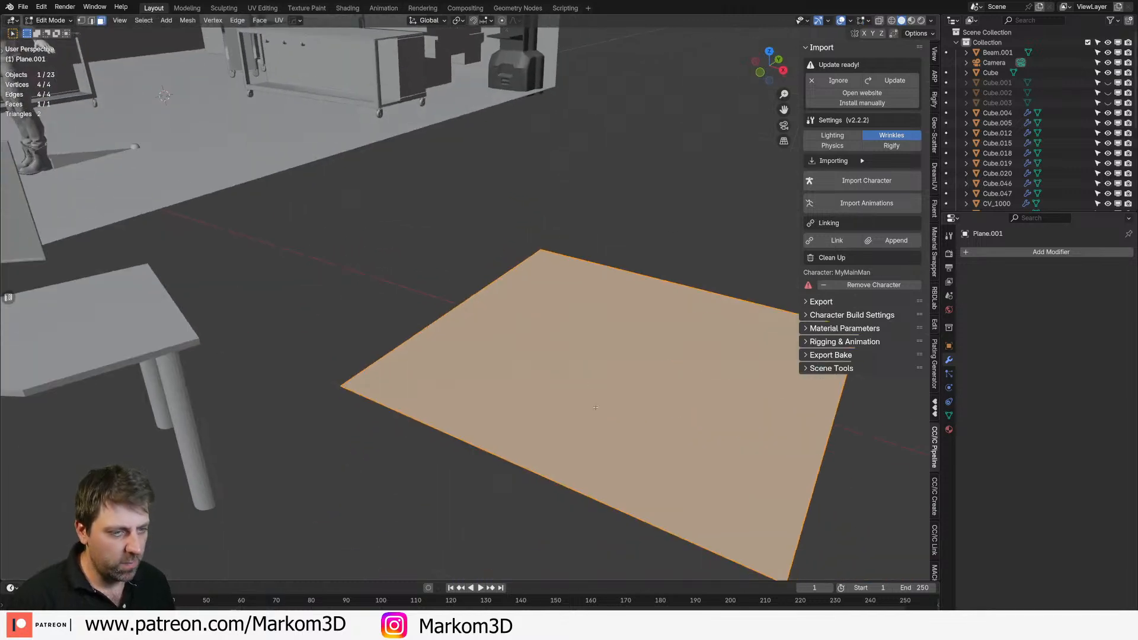
type("e")
type(".1")
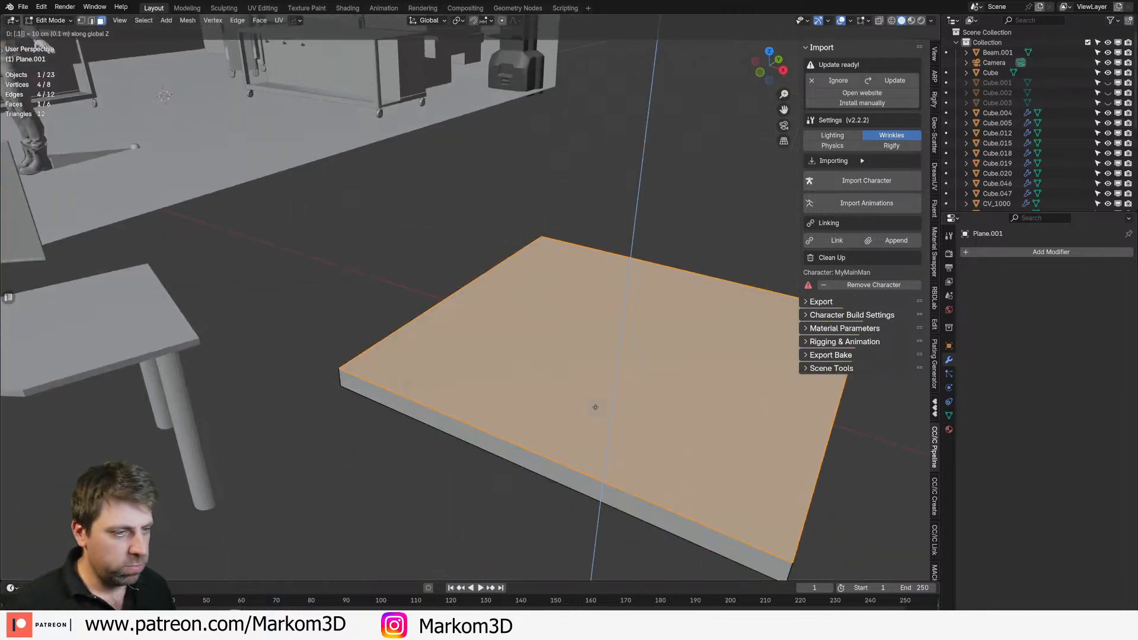
key("BackSpace")
key("BackSpace")
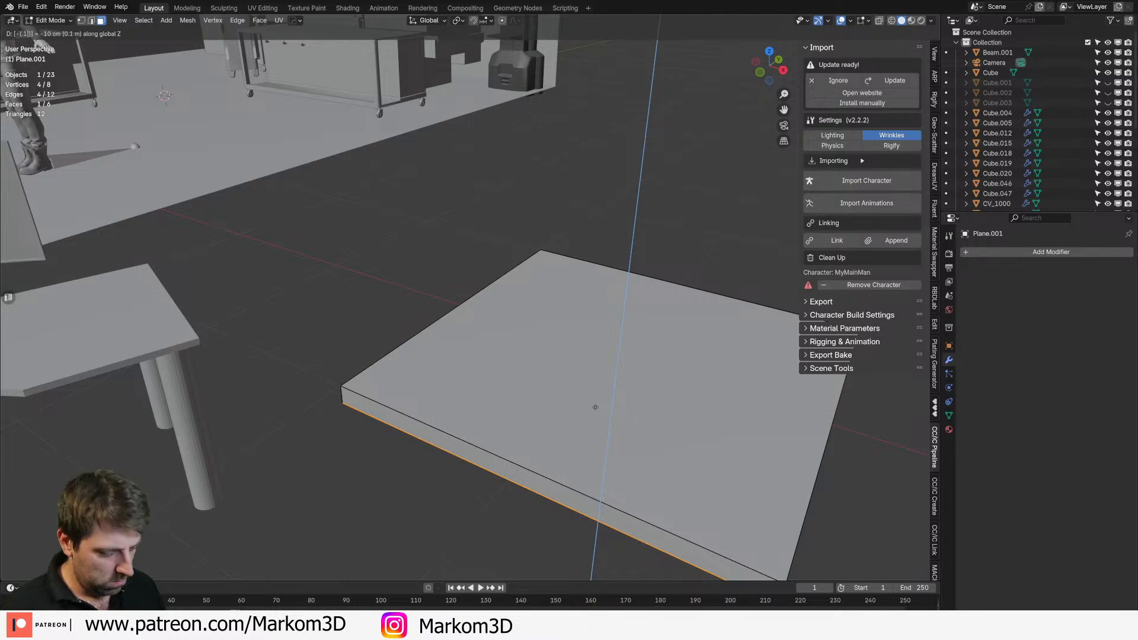
type("-.01")
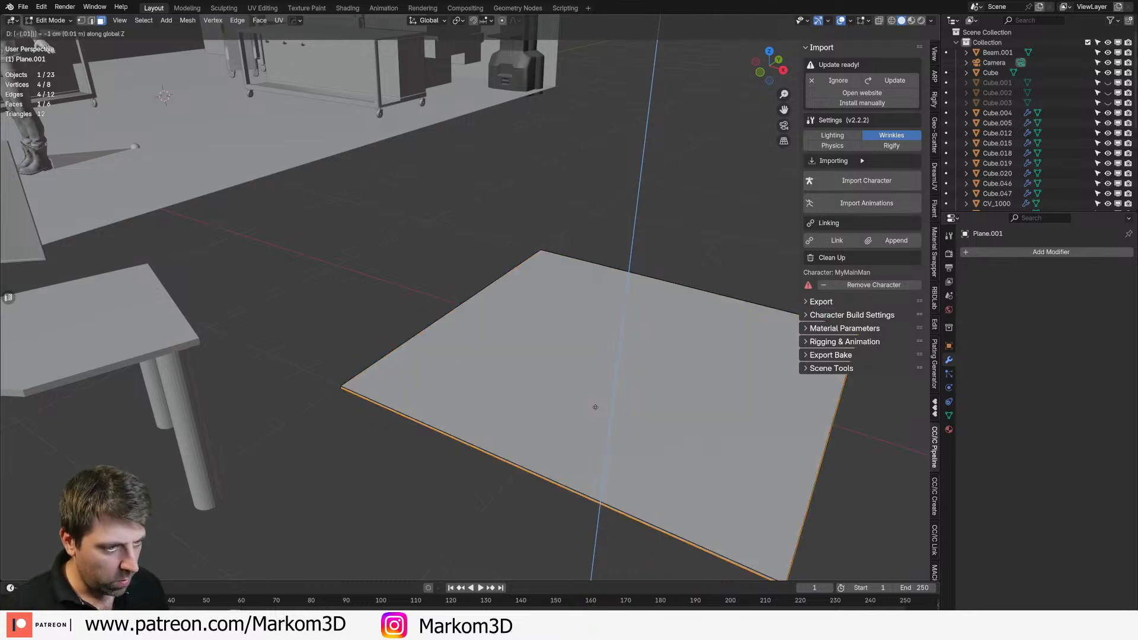
key("Return")
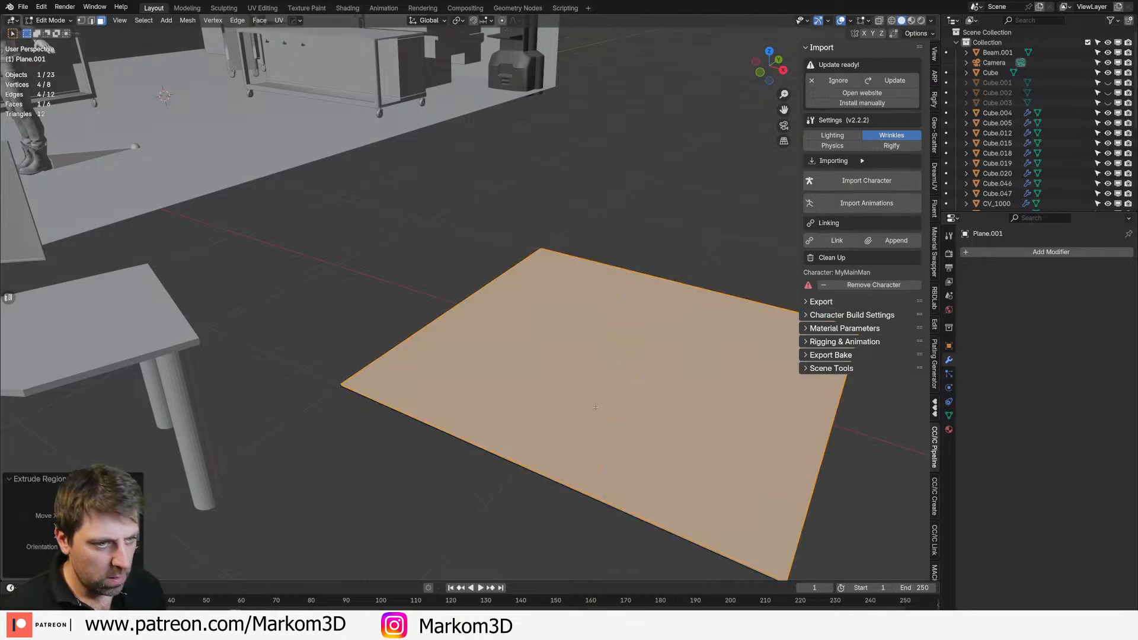
middle_click_drag(646, 422, 539, 316)
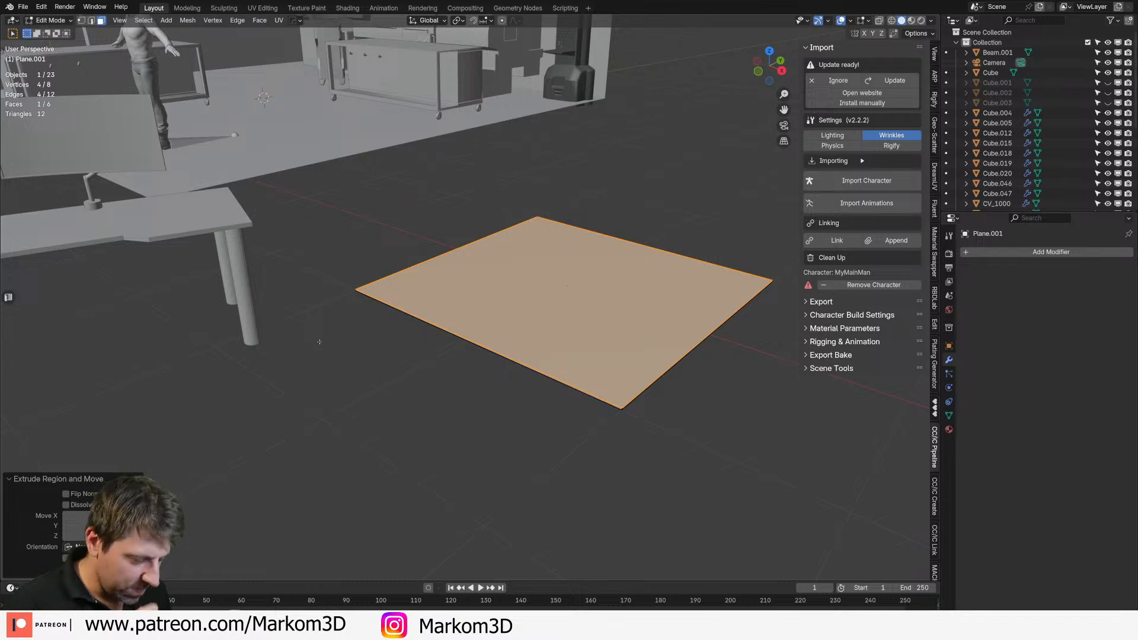
scroll(320, 342, "down", 2)
middle_click_drag(353, 396, 346, 389)
scroll(559, 414, "up", 2)
middle_click_drag(580, 412, 568, 408)
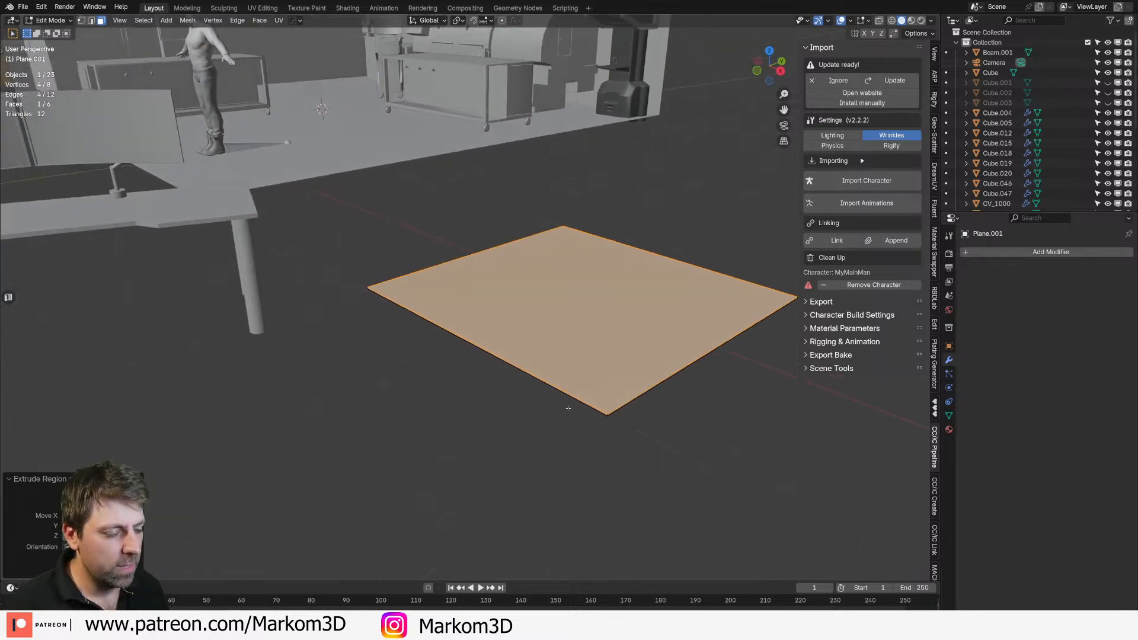
Step: Duplicate the thin plate's top face in place and scale the whole mesh to about 0.93, excluding Z
key("shift+d")
right_click(624, 424)
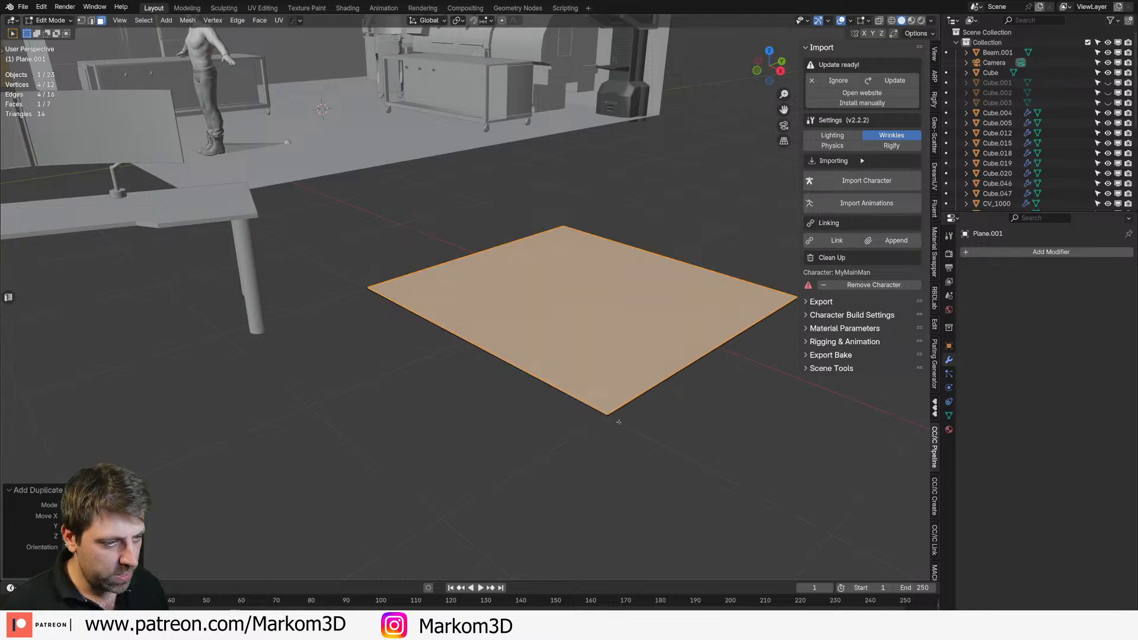
key("a")
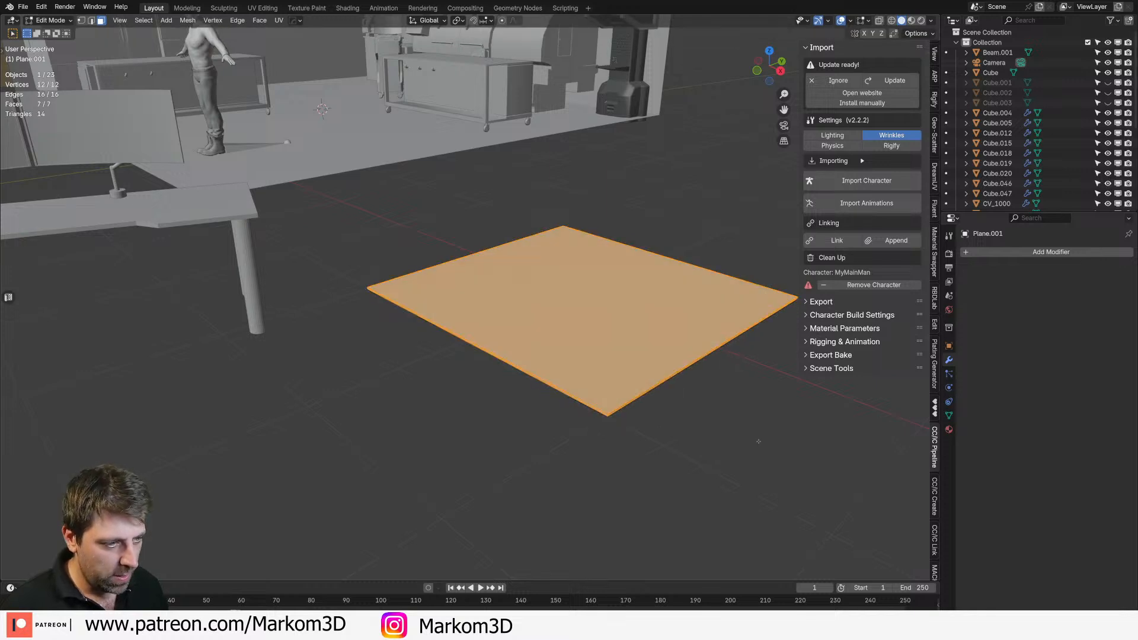
key("s")
key("shift+z")
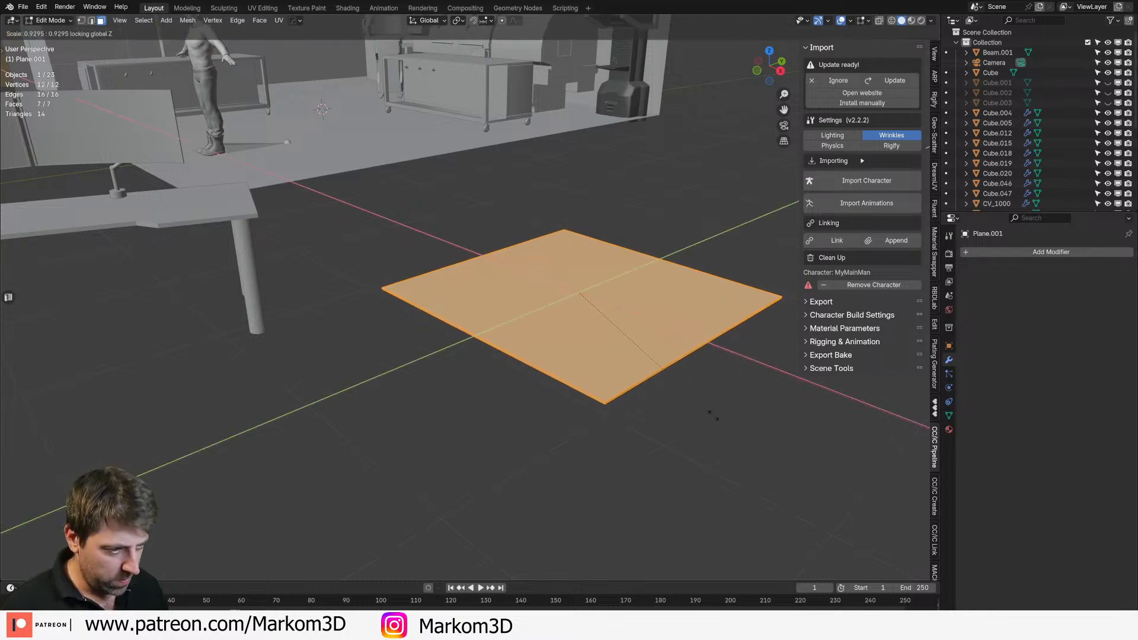
left_click(715, 415)
Step: Duplicate the plate's top face, enlarge the copy slightly beyond the plate's edges and lower it along Z to just beneath the plate
left_click(617, 347)
key("shift+s")
left_click(641, 366)
key("ctrl+z")
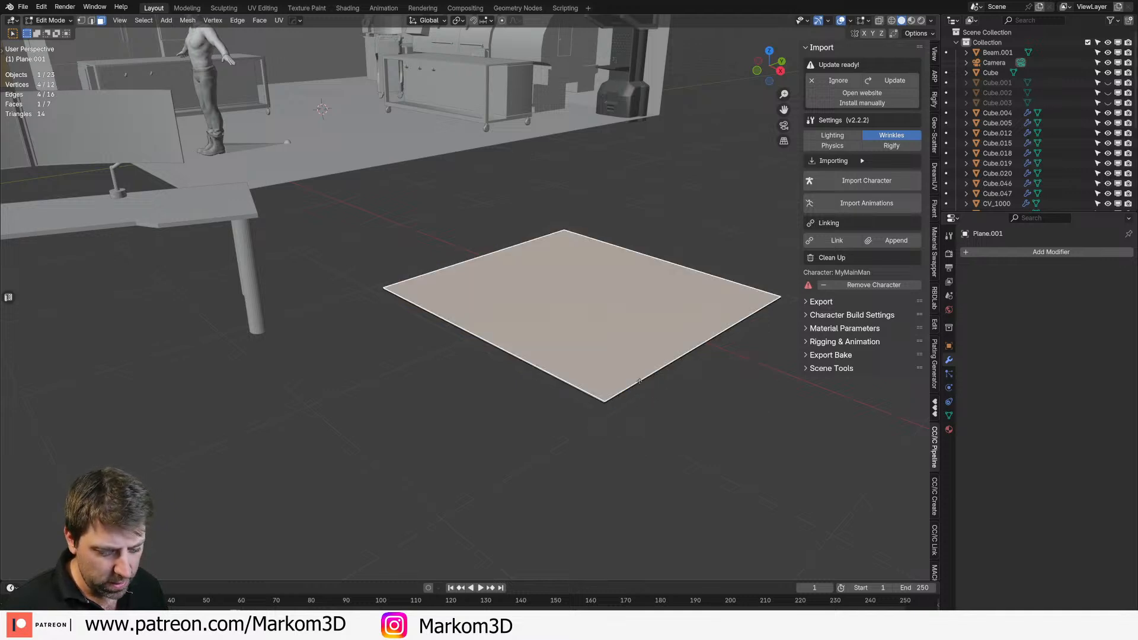
key("shift+d")
key("s")
left_click(697, 432)
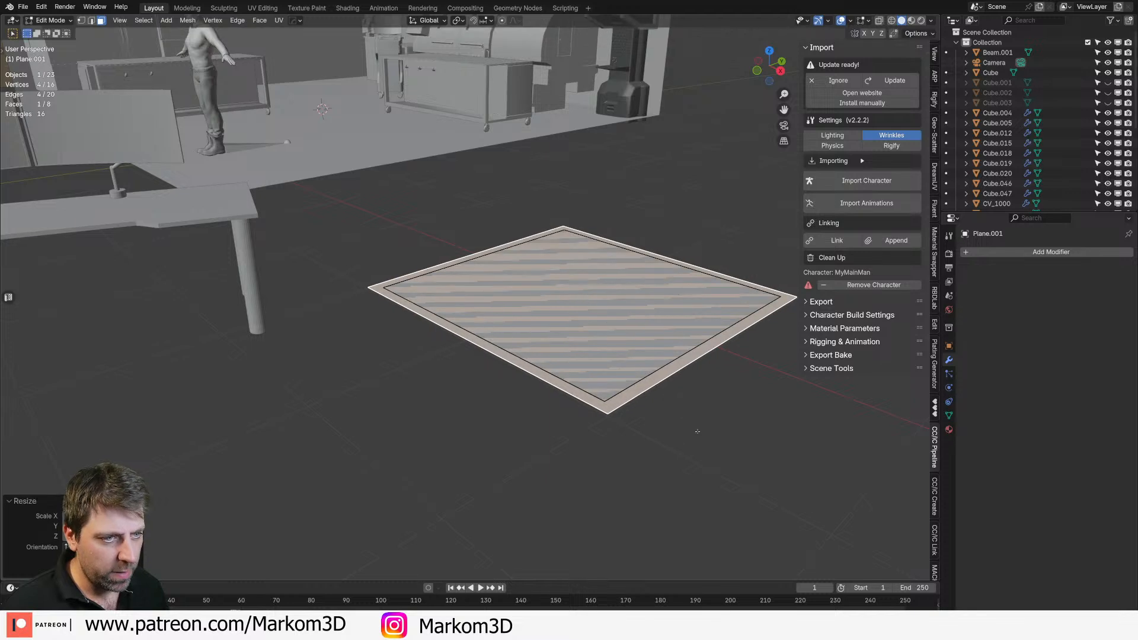
key("g")
key("z")
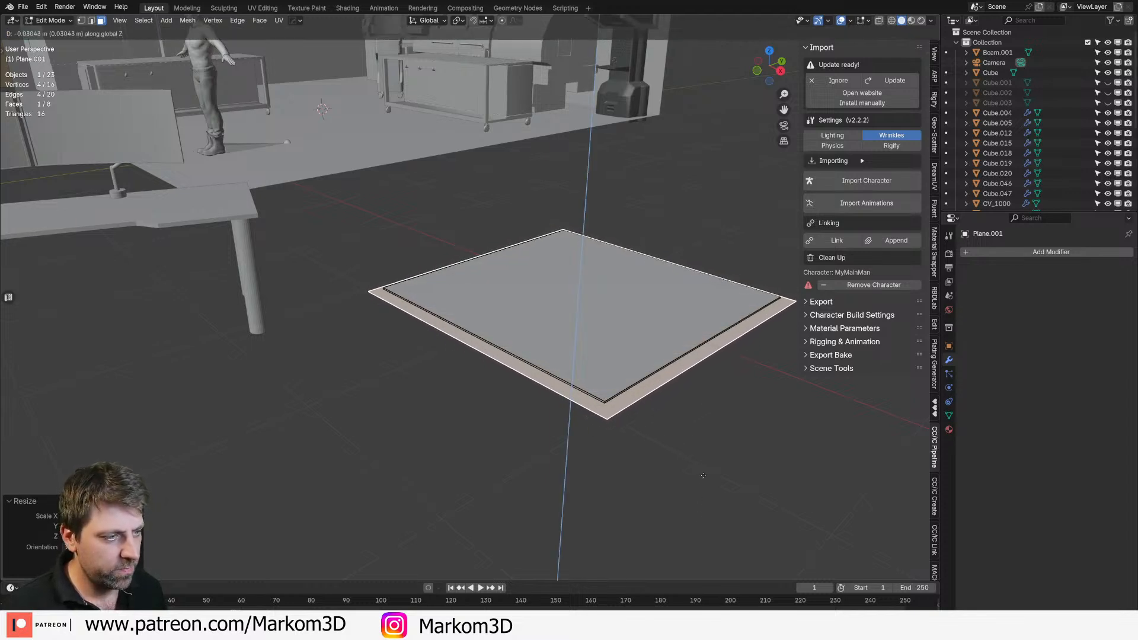
left_click(704, 525)
Step: Extrude the enlarged face and raise it 1.75 m along Z to form a tall box around the plate
type("e")
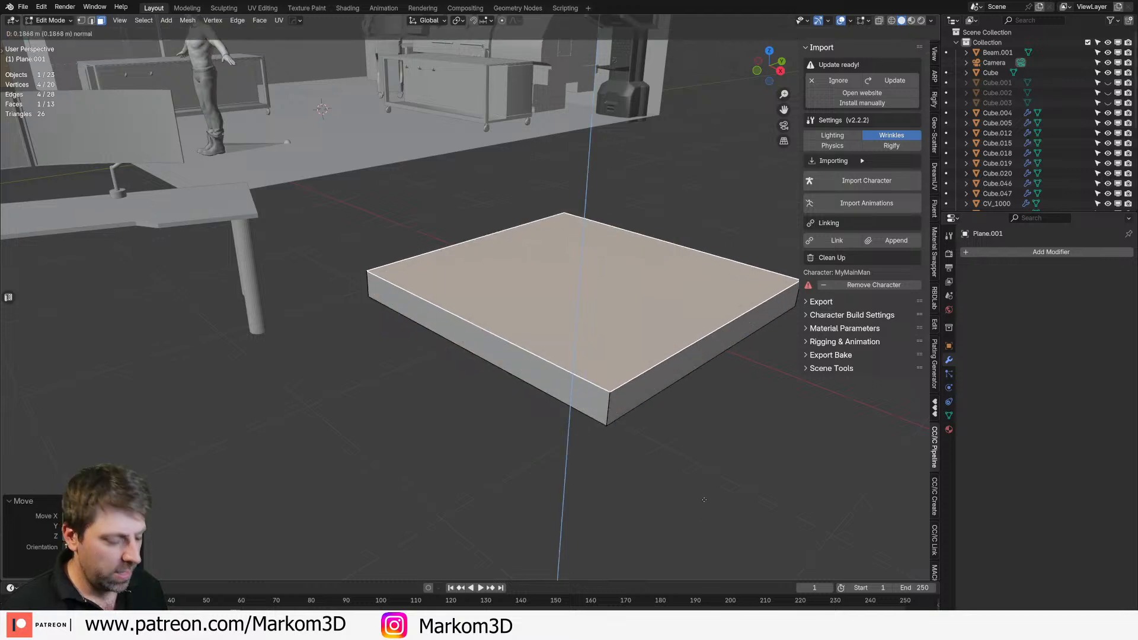
type("1.75")
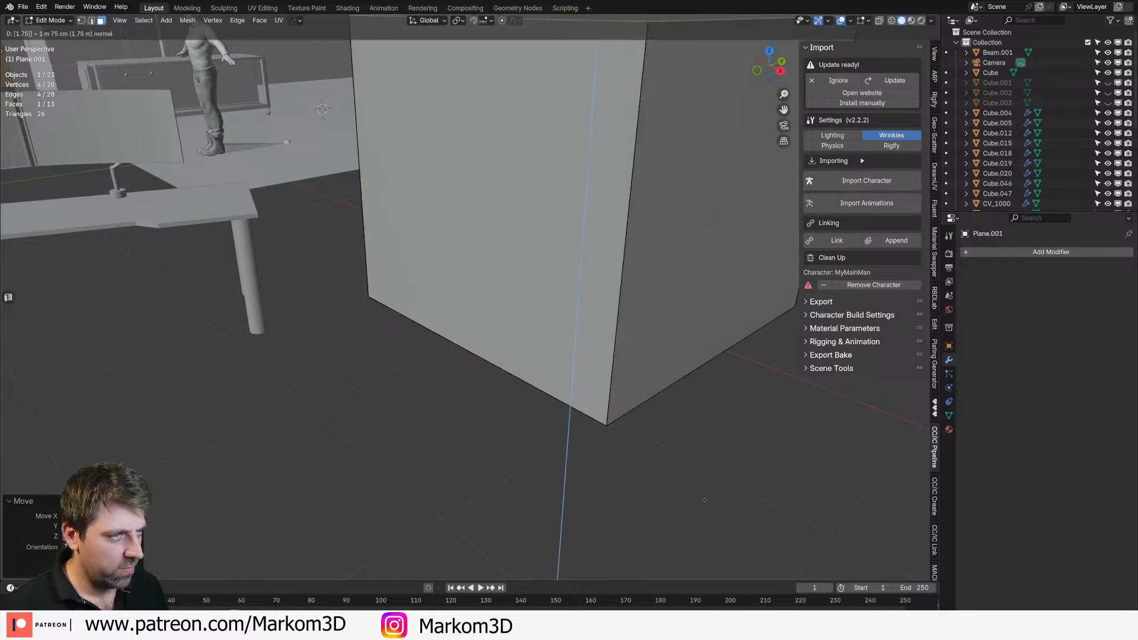
key("Escape")
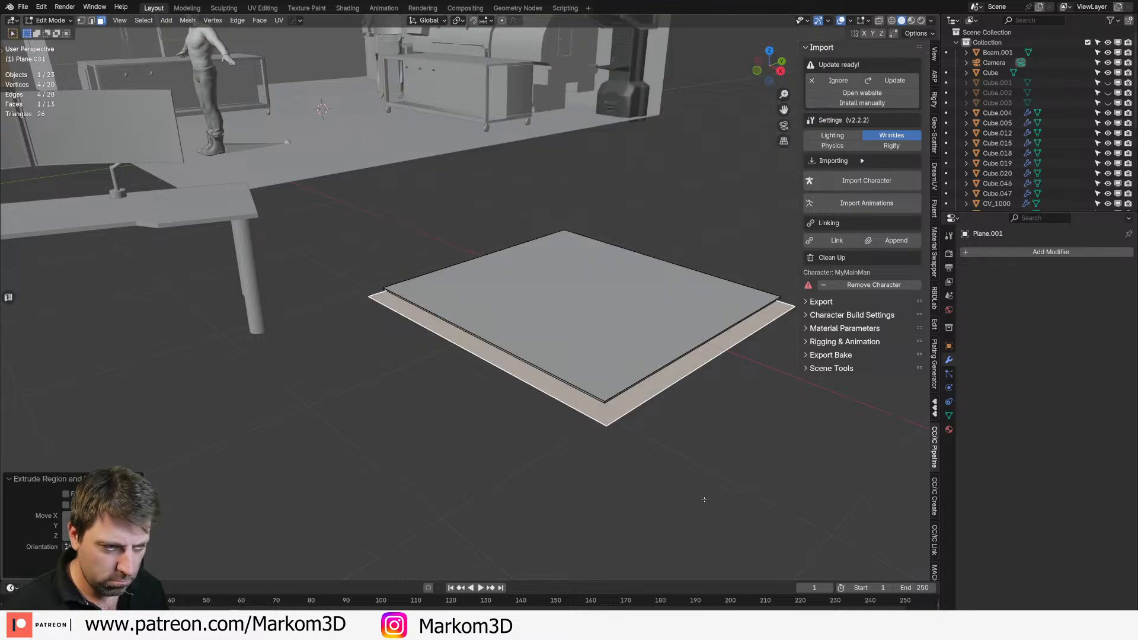
type("gz1.7")
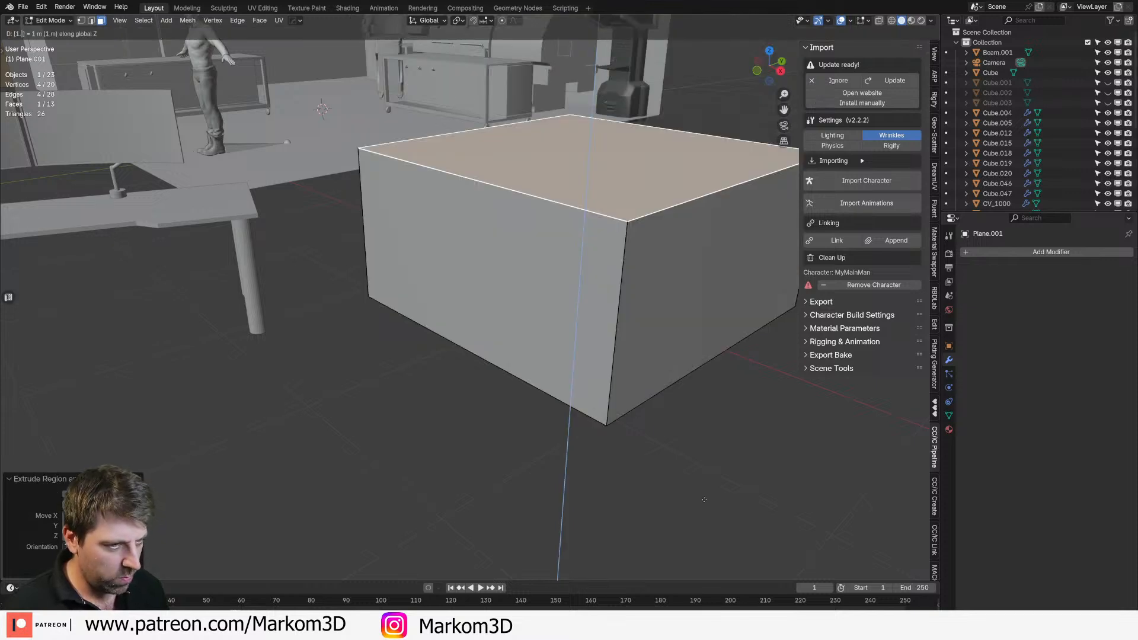
key("BackSpace")
key("BackSpace")
key("BackSpace")
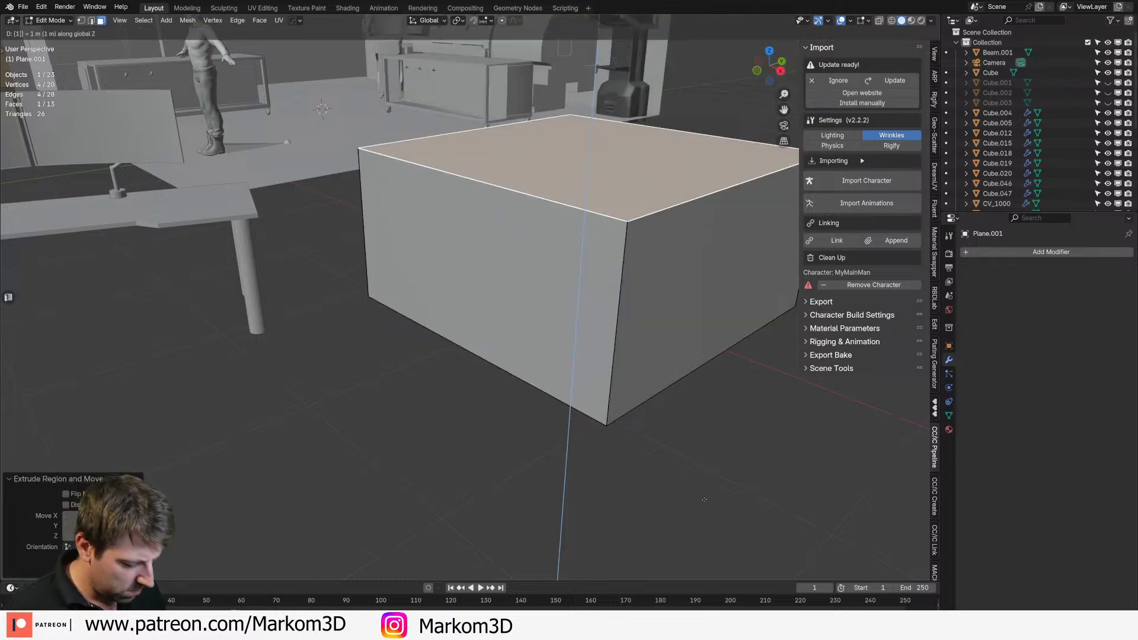
type("1.")
type("75")
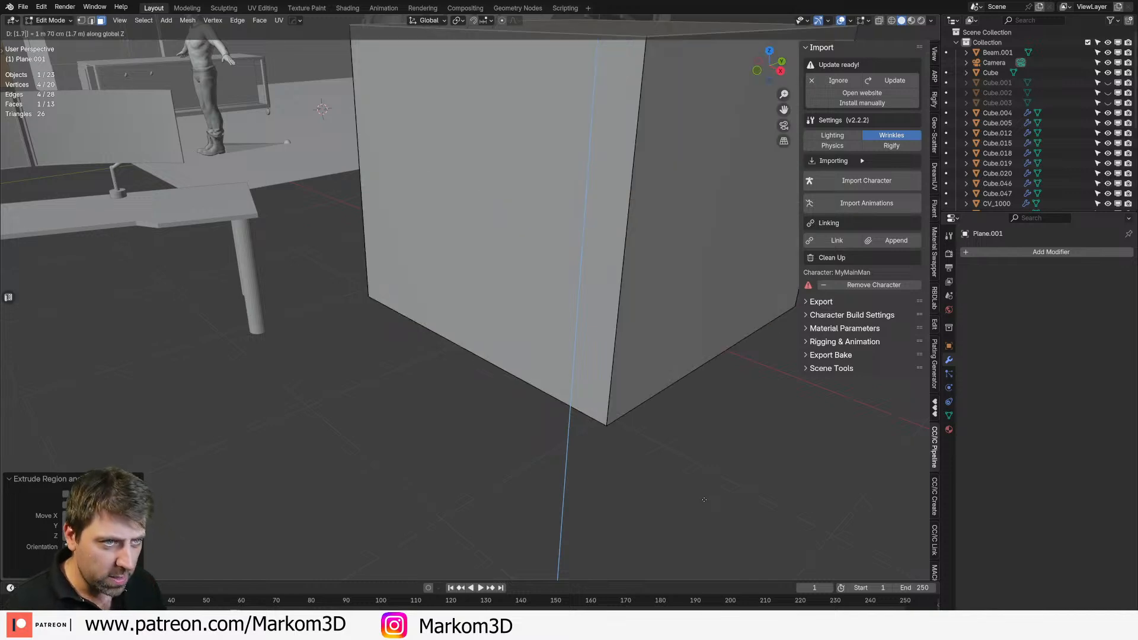
key("Return")
Step: Bevel the box's four vertical edges and its top edges with a 0.07 m width and 4 segments
scroll(658, 432, "down", 8)
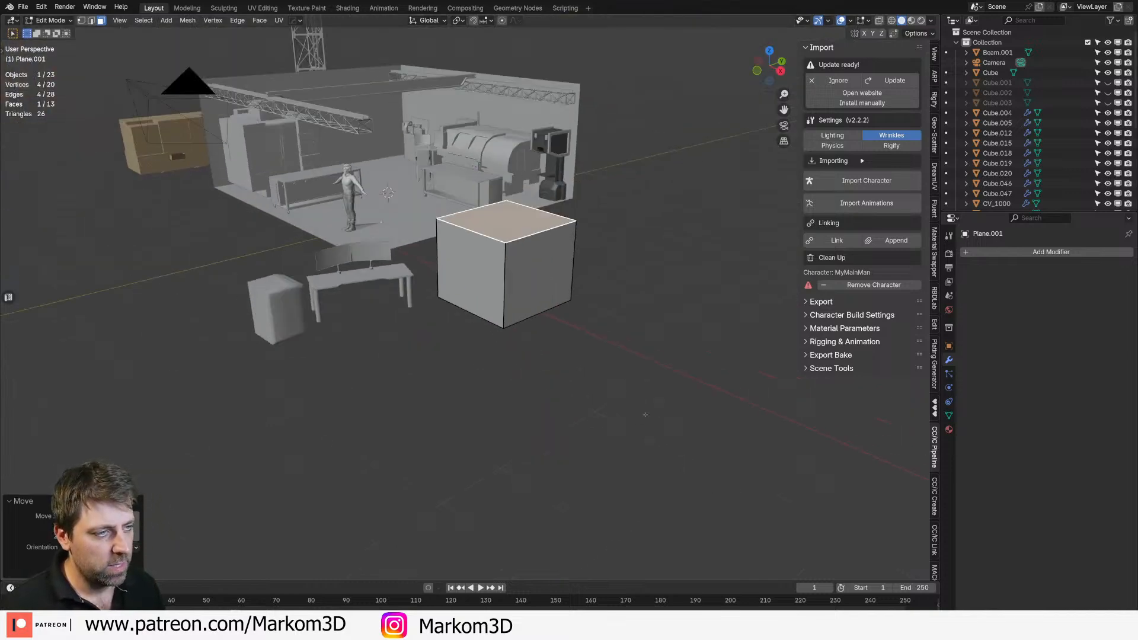
middle_click_drag(647, 419, 628, 439)
scroll(581, 297, "up", 4)
middle_click_drag(566, 264, 536, 256)
scroll(535, 256, "down", 5)
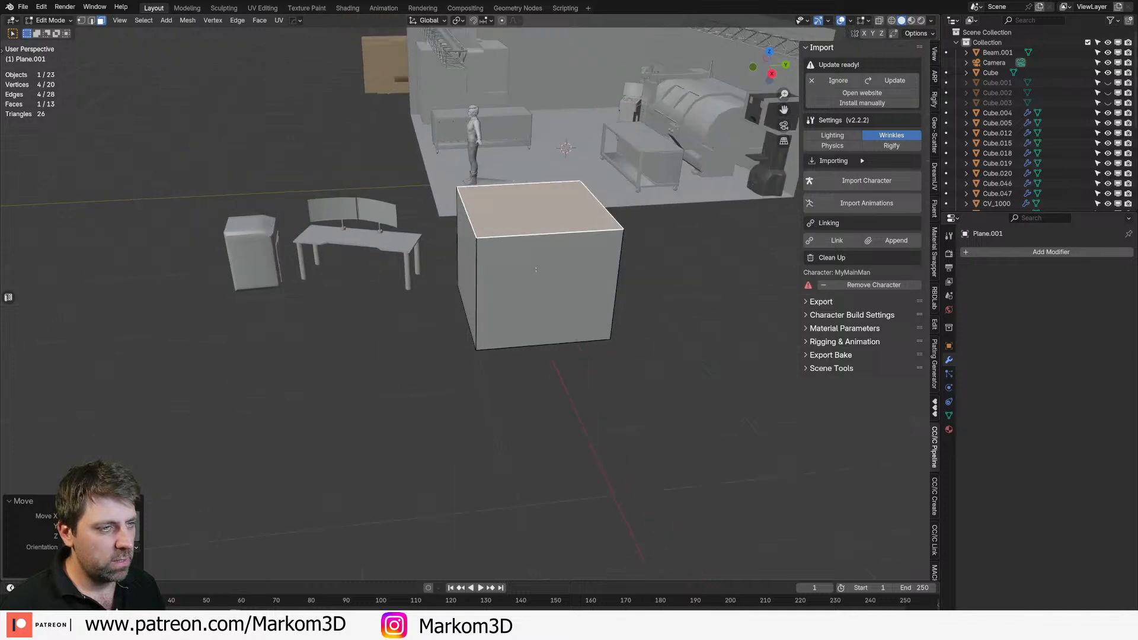
scroll(552, 346, "up", 5)
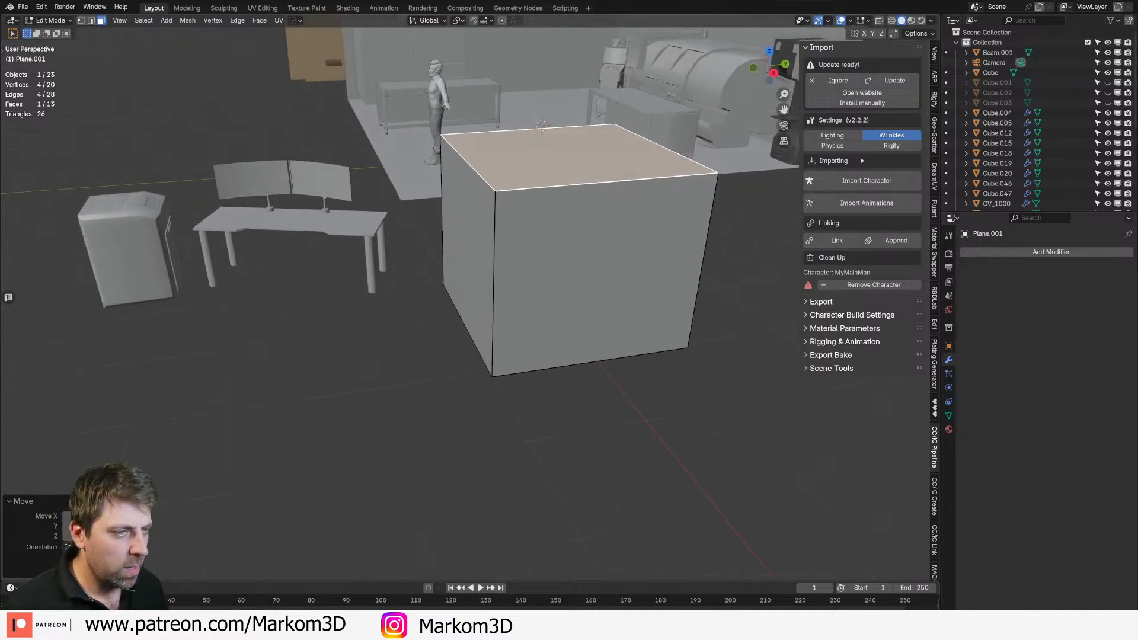
key("2")
left_click(494, 255, "shift")
left_click(443, 231, "shift")
left_click(705, 252, "shift")
middle_click_drag(706, 255, 578, 267)
left_click(621, 341, "shift")
key("ctrl+b")
scroll(670, 504, "up", 3)
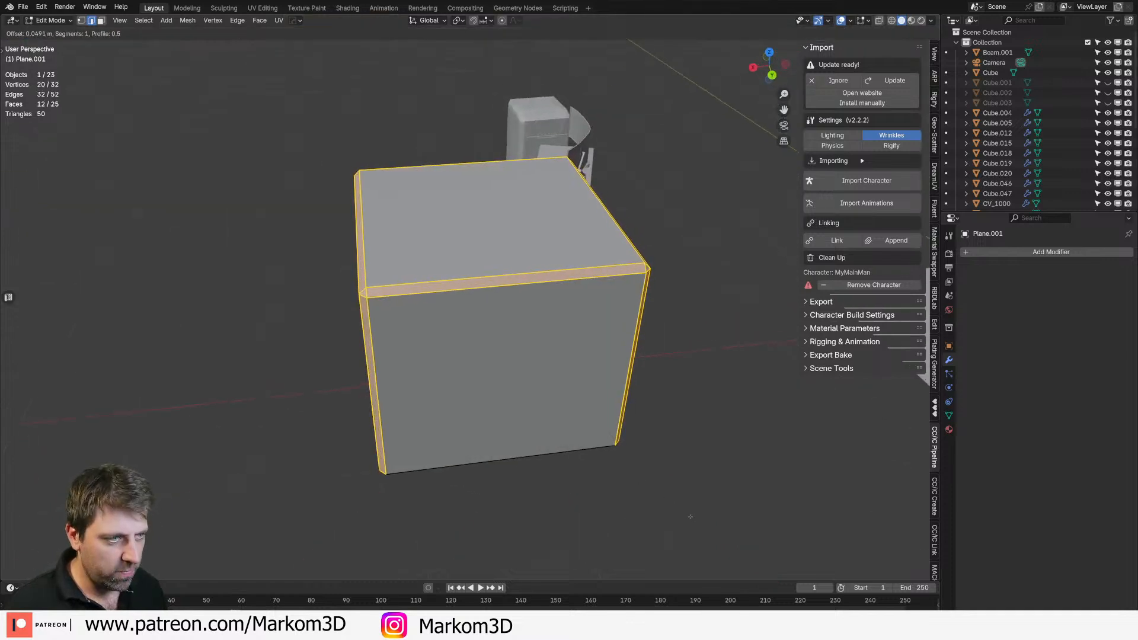
left_click(707, 528)
Step: Add a centred loop cut over the box's front and top and bevel it with 1 segment to about 0.867 m width
middle_click_drag(707, 528, 643, 386)
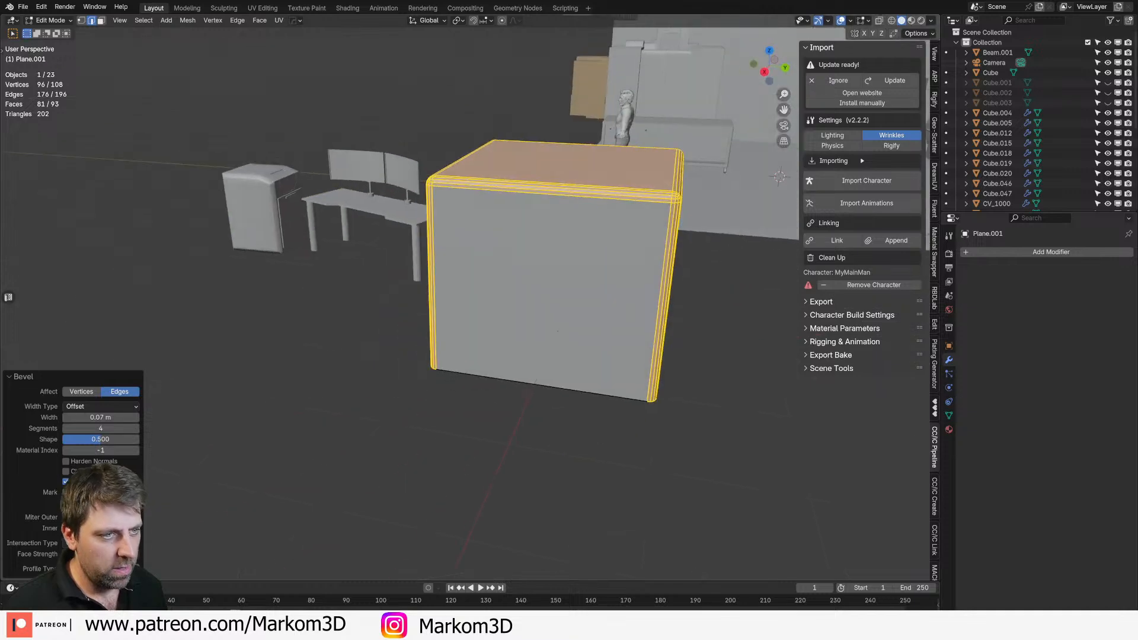
middle_click_drag(601, 281, 627, 291)
key("Tab")
key("Tab")
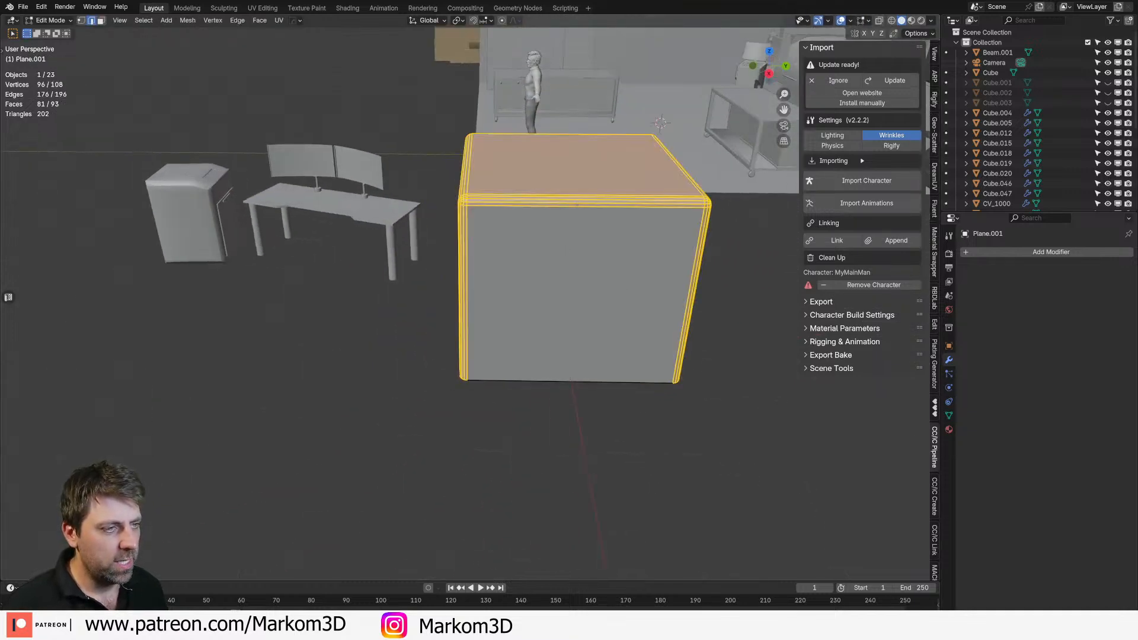
key("ctrl+r")
left_click(576, 206)
right_click(576, 206)
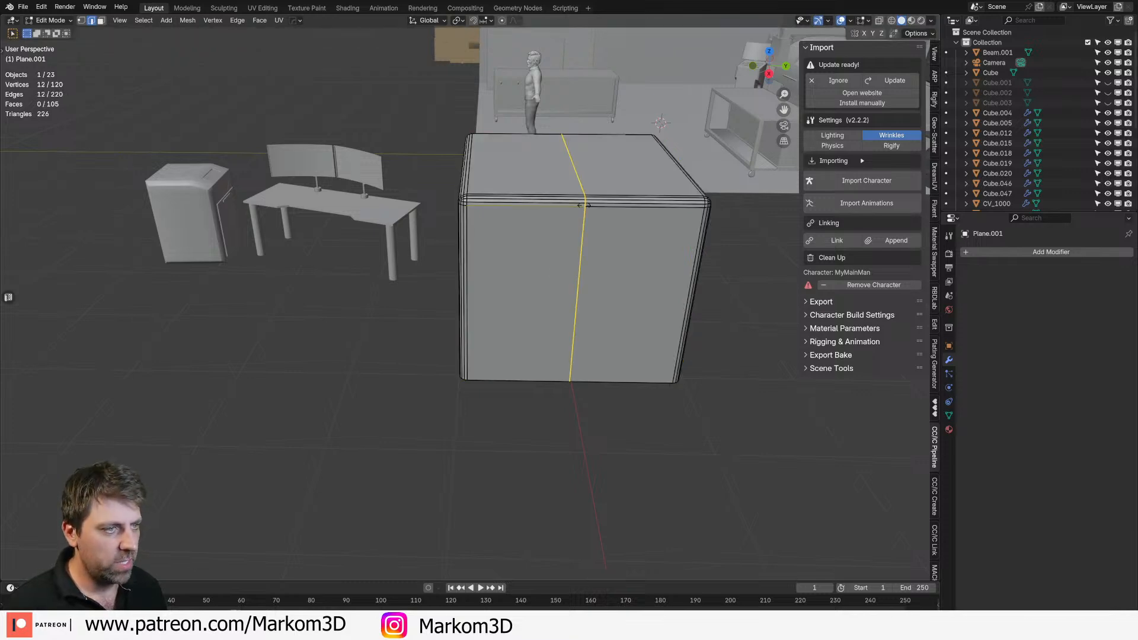
key("ctrl+b")
scroll(670, 312, "down", 1)
scroll(696, 342, "up", 2)
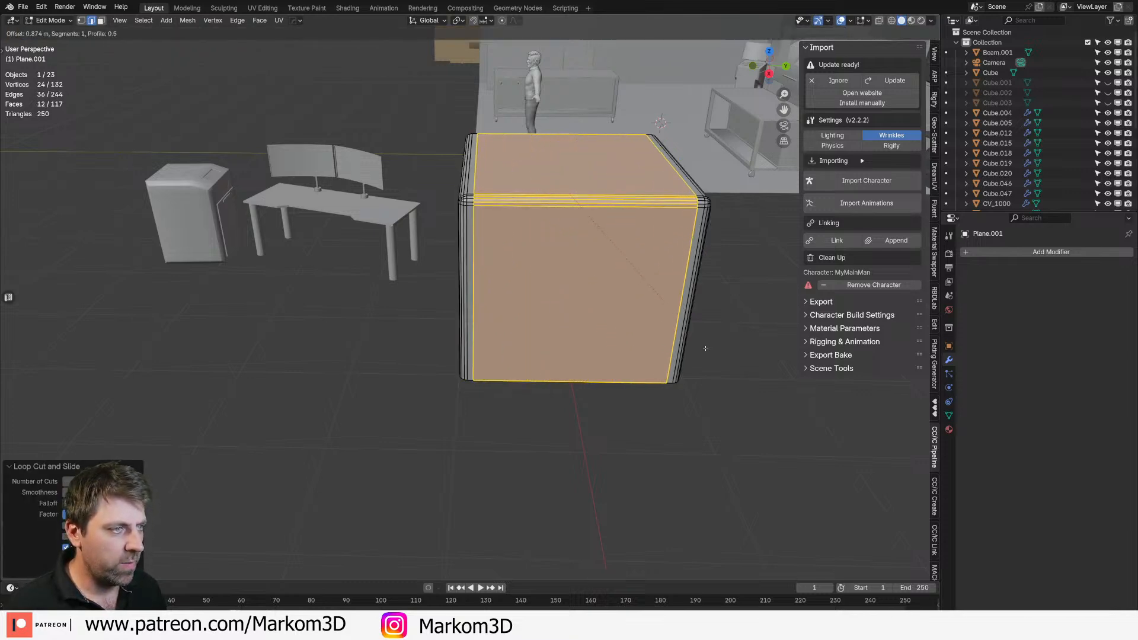
left_click(698, 342)
Step: Add a loop cut across the box's top and slide it close to the rounded side edge
middle_click_drag(698, 342, 585, 319)
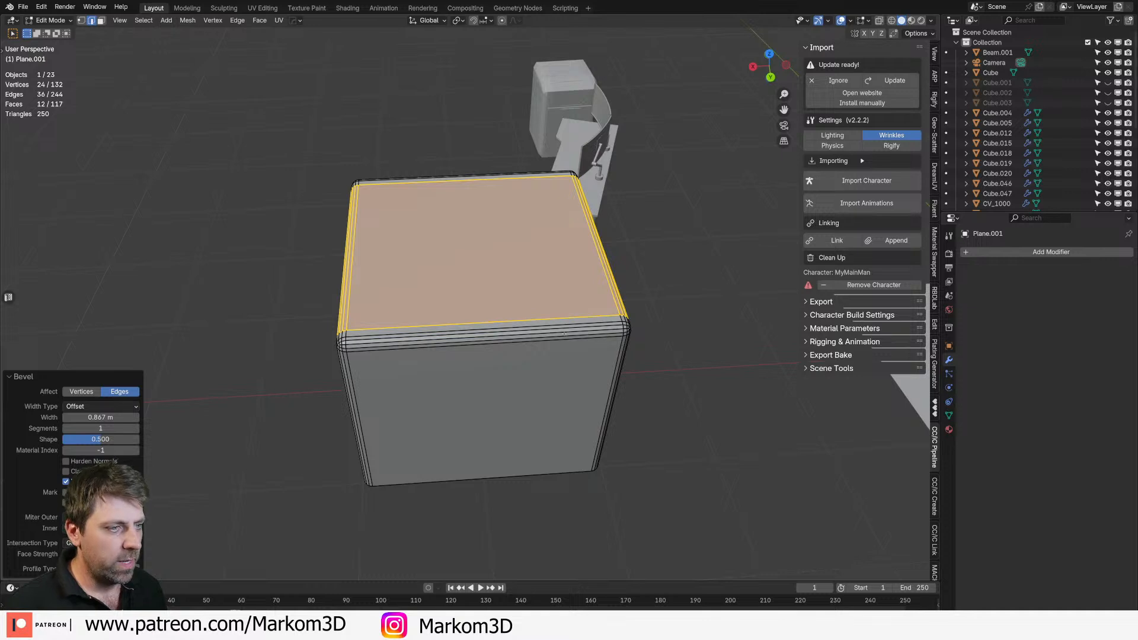
key("ctrl+r")
left_click(593, 326)
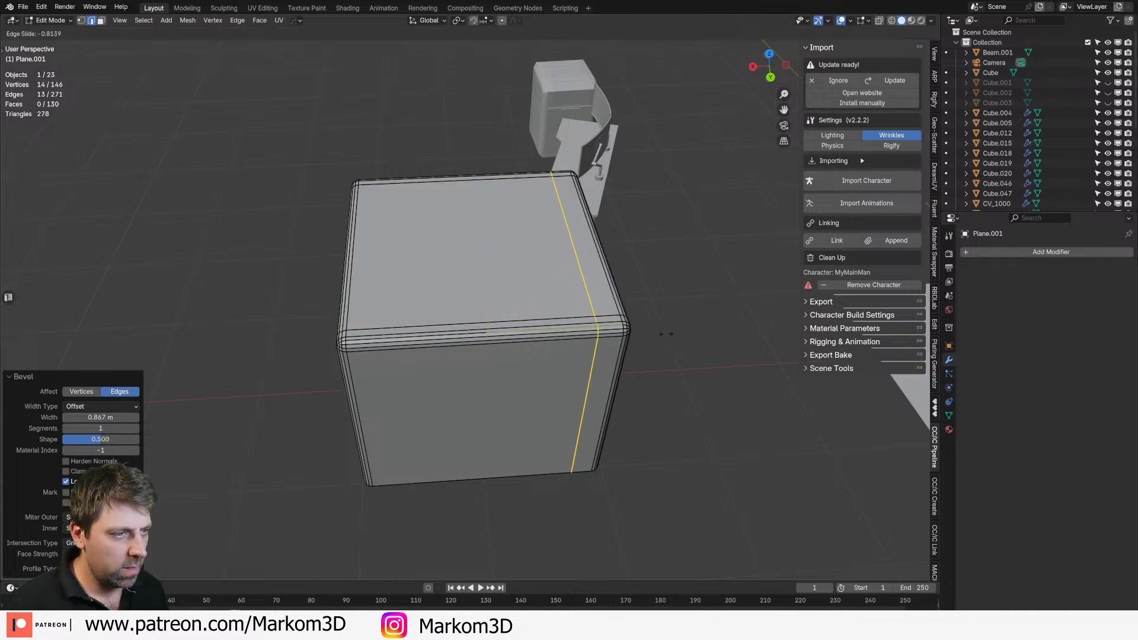
left_click(664, 333)
Step: Select the large front face, the top face and the rounded strips between them, and separate them into their own object
middle_click_drag(664, 333, 587, 301)
key("3")
left_click(587, 302)
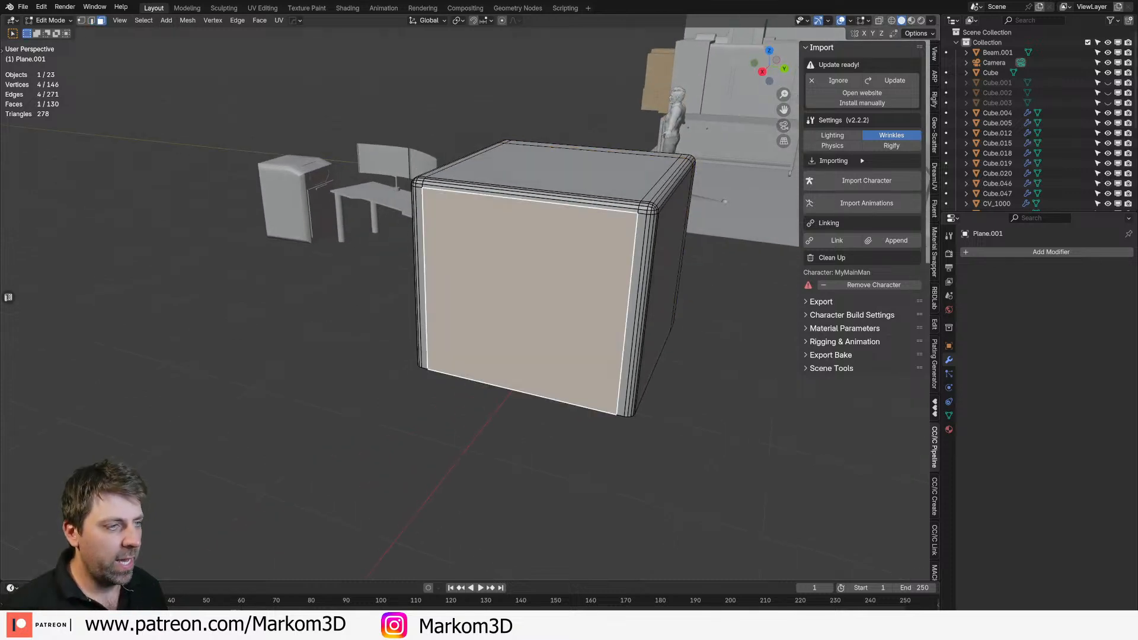
key("c")
left_click(579, 191)
right_click(563, 246)
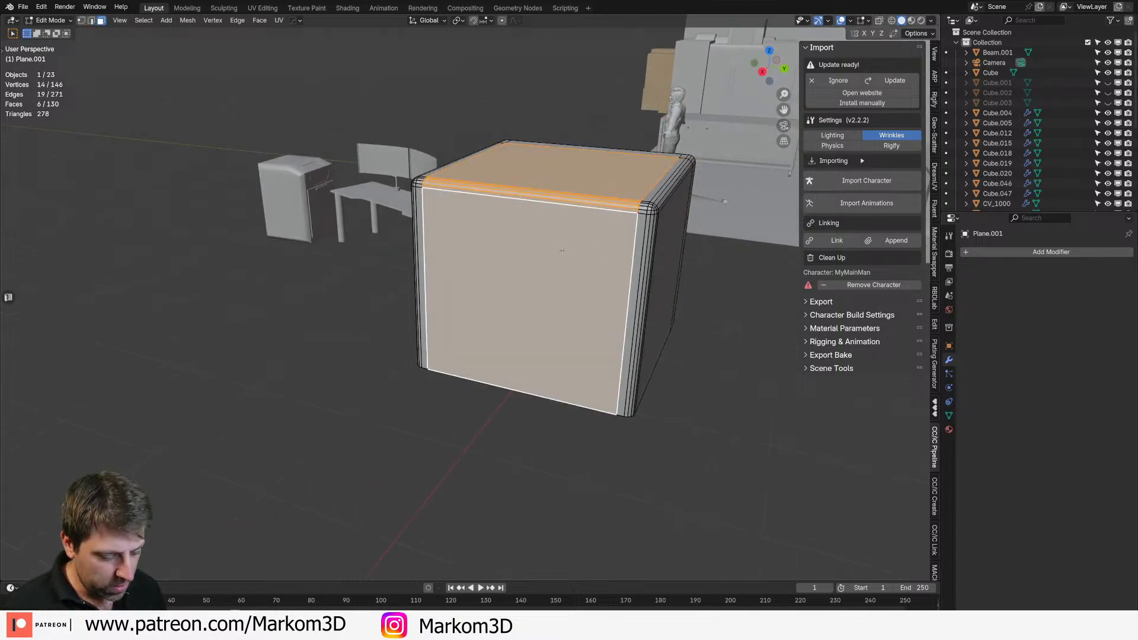
key("p")
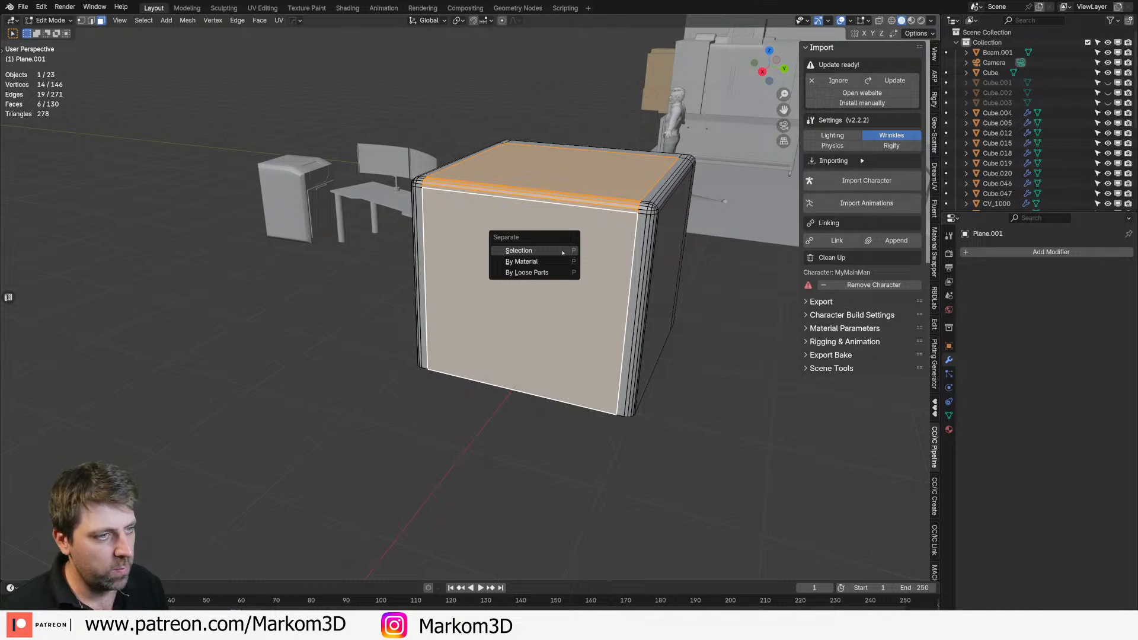
left_click(562, 252)
Step: Delete the separated front and top panel in Object Mode to leave the box open
key("Tab")
left_click(592, 293)
middle_click_drag(563, 274, 557, 284)
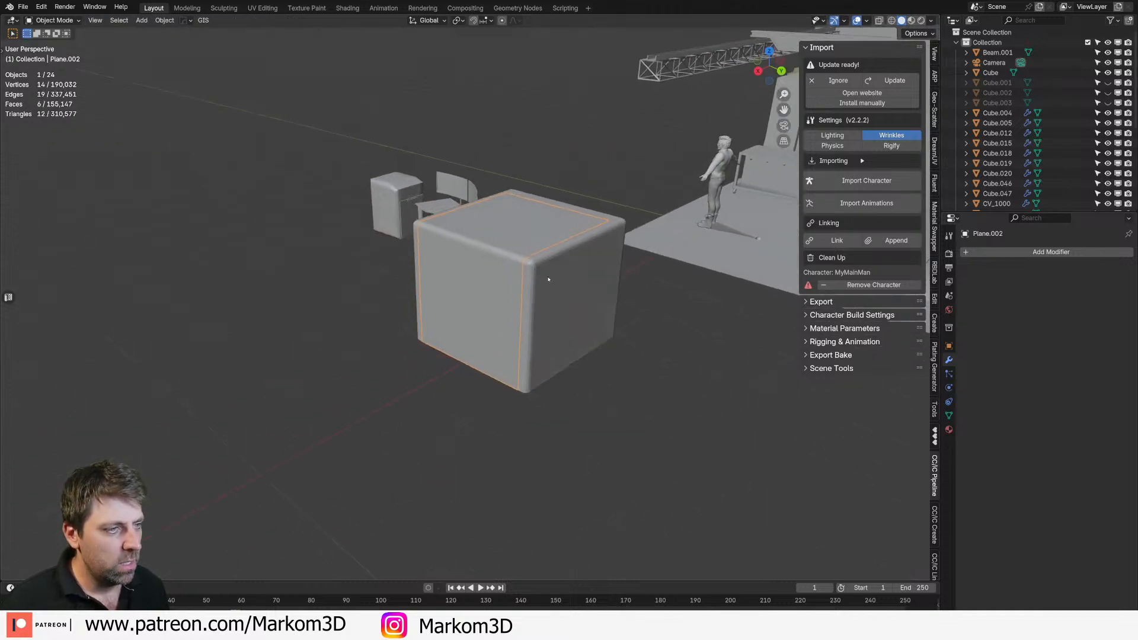
key("g")
key("y")
right_click(547, 335)
key("Delete")
Step: Select the open box shell, inspect its floor in Edit Mode and snap the 3D cursor to the shell's origin in Object Mode
mouse_move(546, 335)
middle_mouse_down()
mouse_move(552, 377)
mouse_move(531, 350)
middle_mouse_up()
left_click(552, 376)
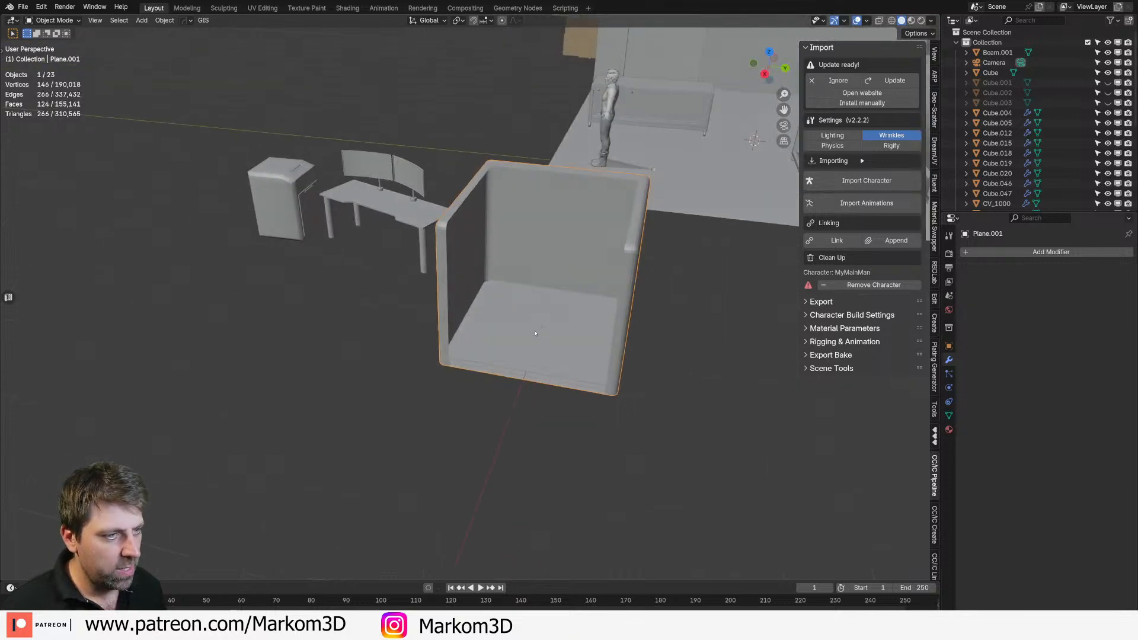
scroll(548, 368, "up", 3)
key("Tab")
middle_click_drag(593, 444, 577, 374, "shift")
scroll(577, 374, "up", 3)
scroll(576, 374, "down", 1)
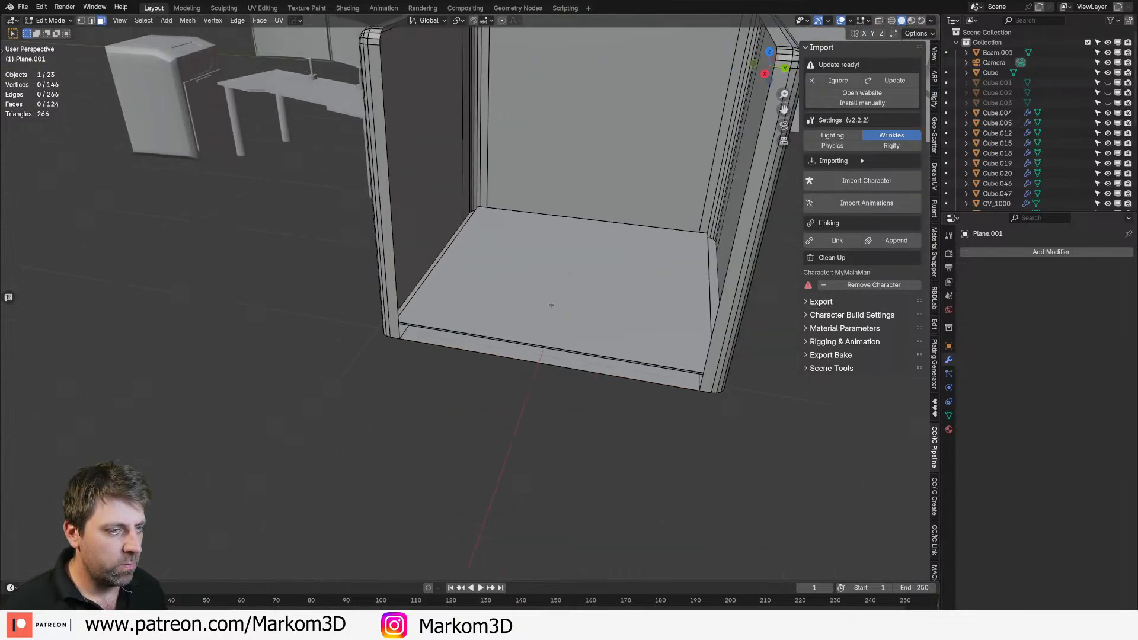
key("Tab")
key("shift+s")
left_click(566, 363)
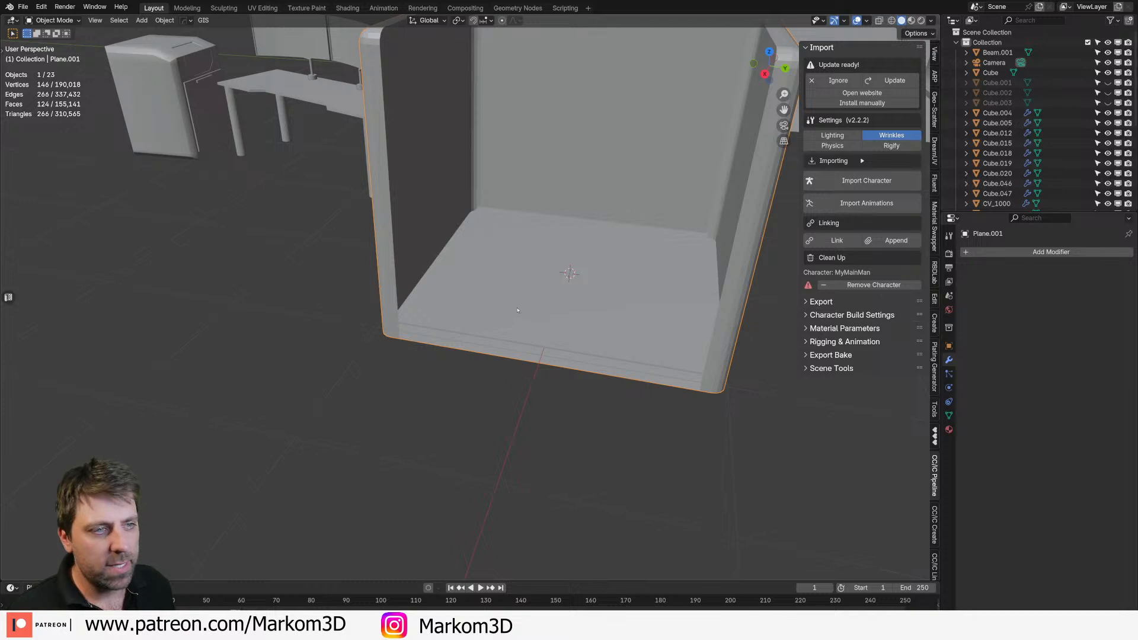
Step: Try adding a Wall Factory masonry wall at the 3D cursor and delete it
key("shift+a")
mouse_move(517, 307)
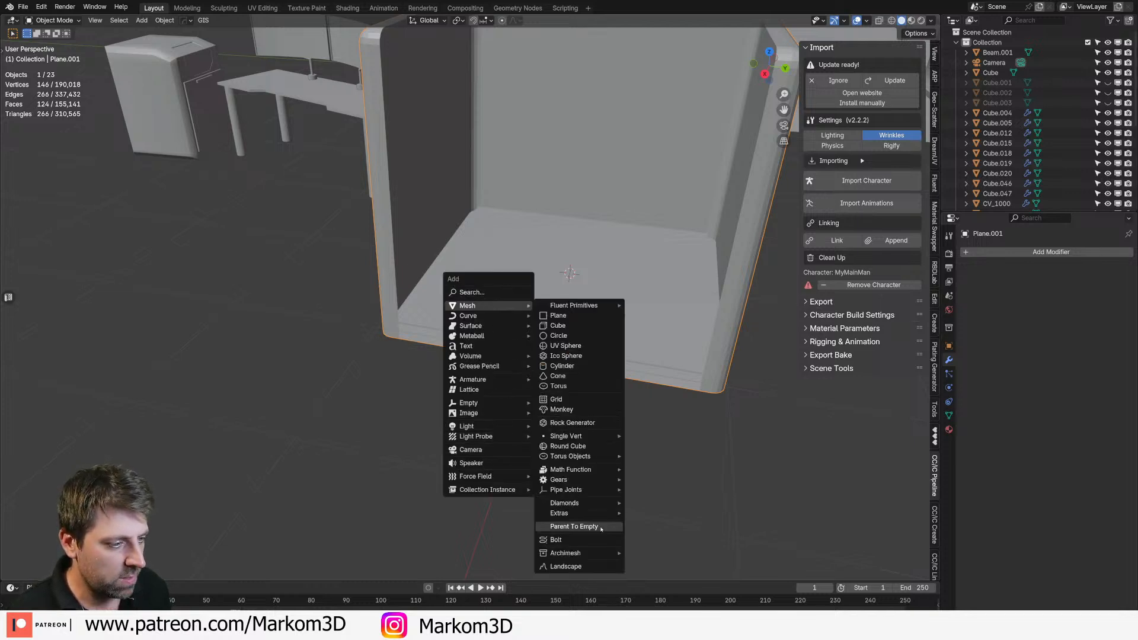
mouse_move(582, 516)
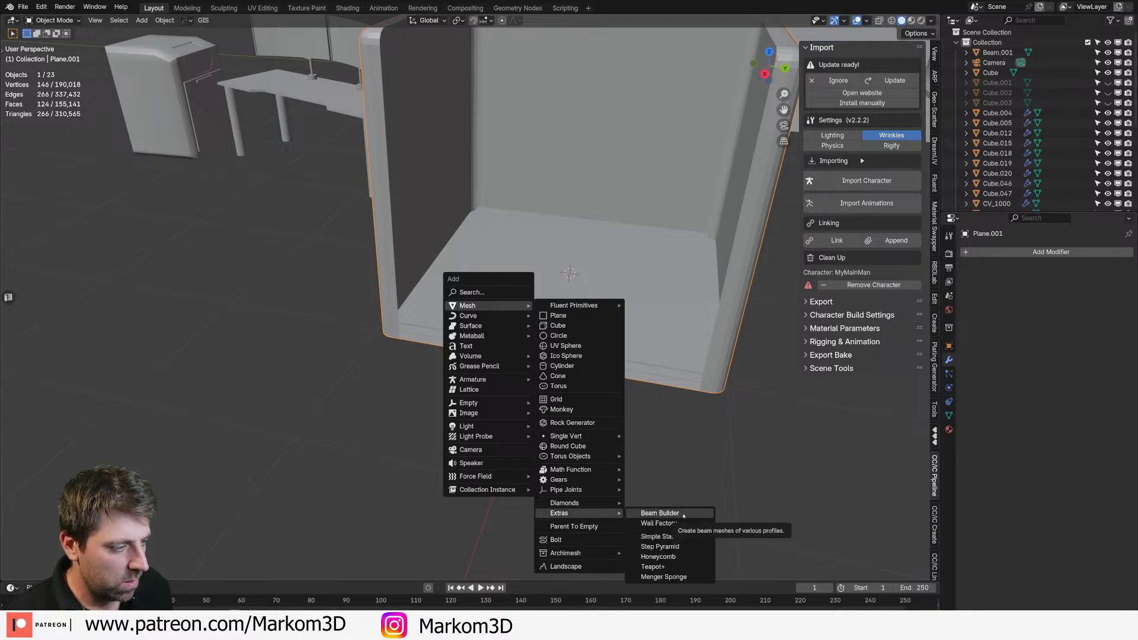
left_click(658, 523)
scroll(415, 288, "down", 6)
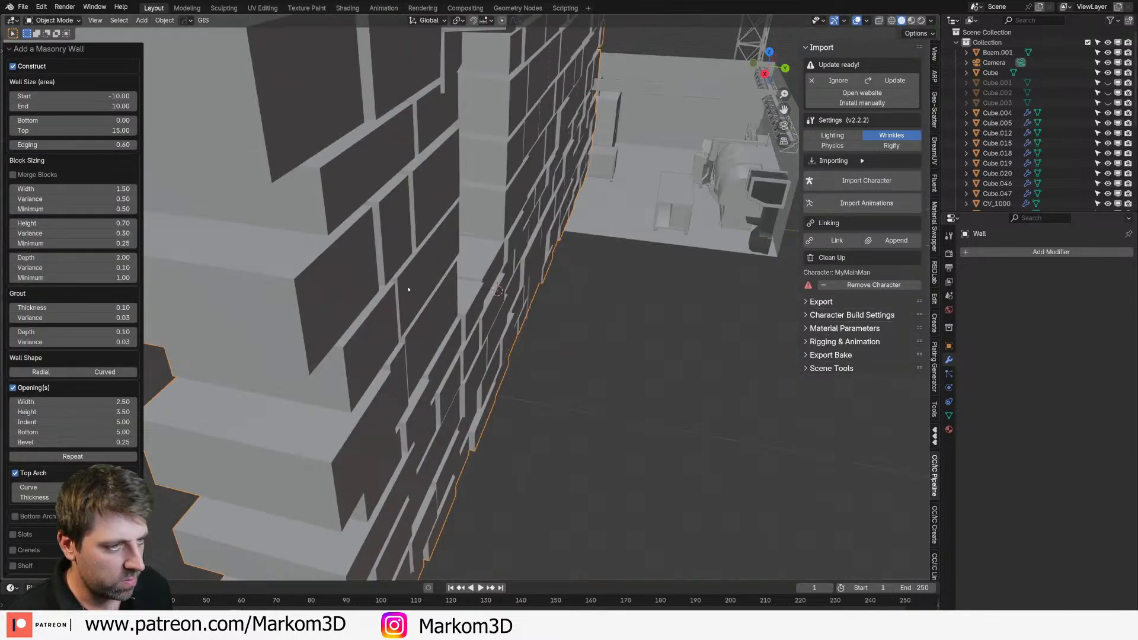
middle_click_drag(423, 289, 397, 282)
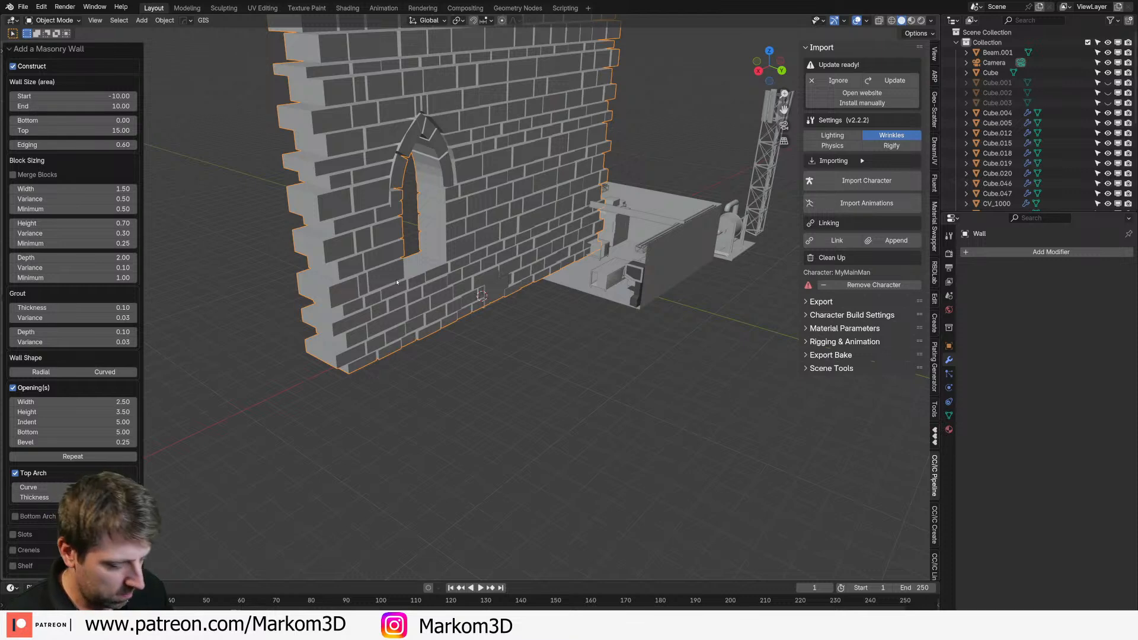
key("Delete")
Step: Select the open box shell and add a Beam Builder beam at the 3D cursor
left_click(458, 284)
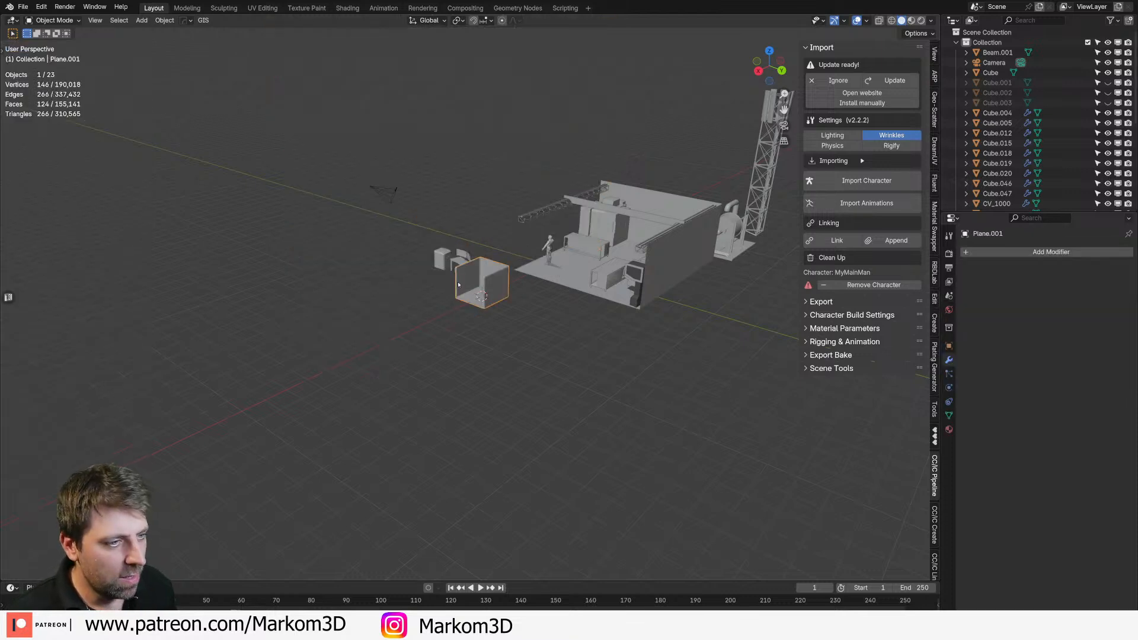
key("KP_Decimal")
key("shift+a")
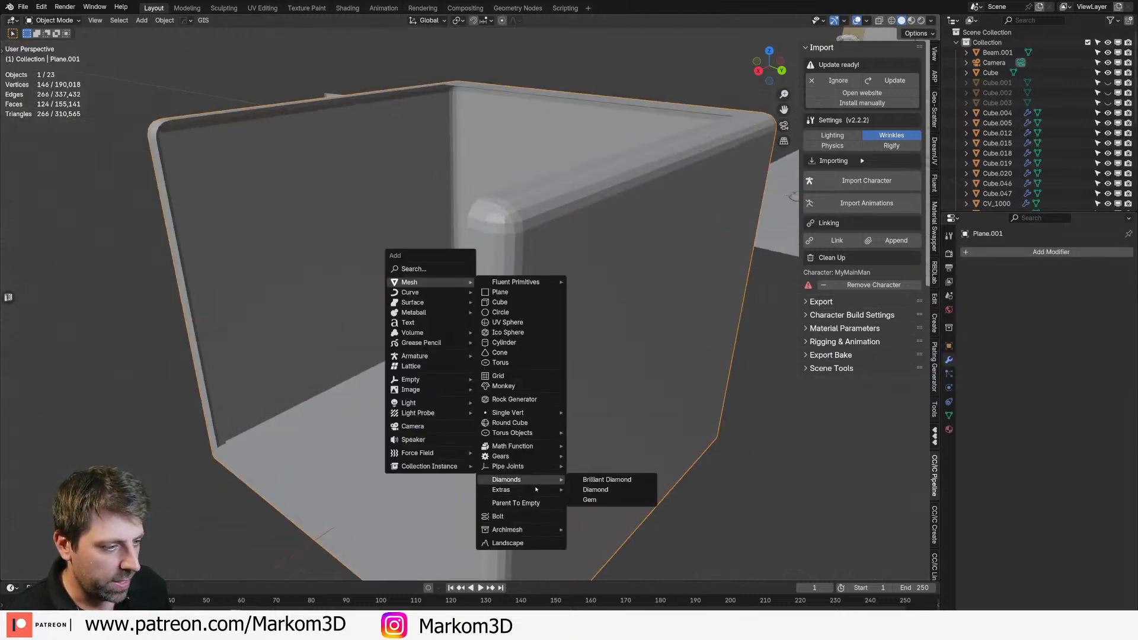
mouse_move(522, 490)
left_click(590, 497)
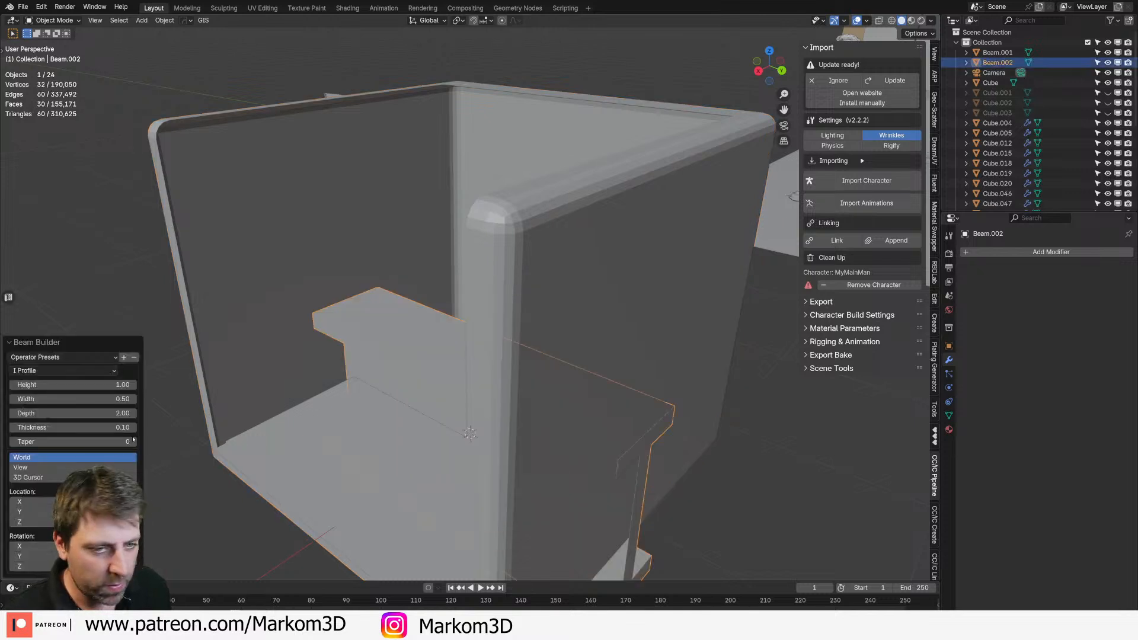
Step: Try the L, U, Box and T profiles on the new beam and return it to the I Profile
left_click(76, 370)
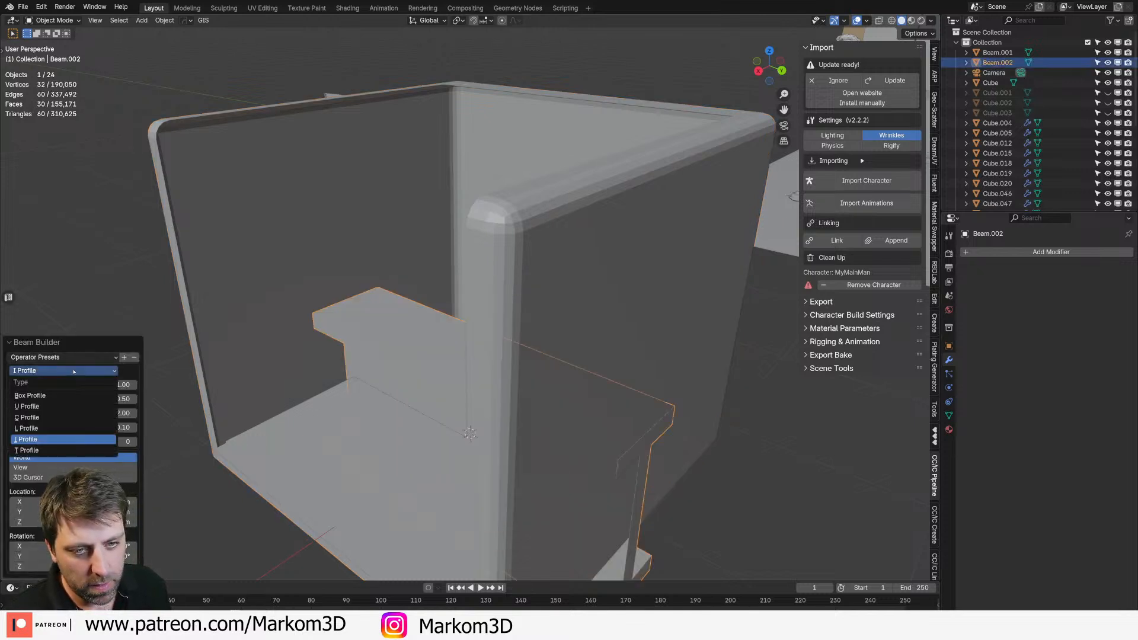
left_click(77, 429)
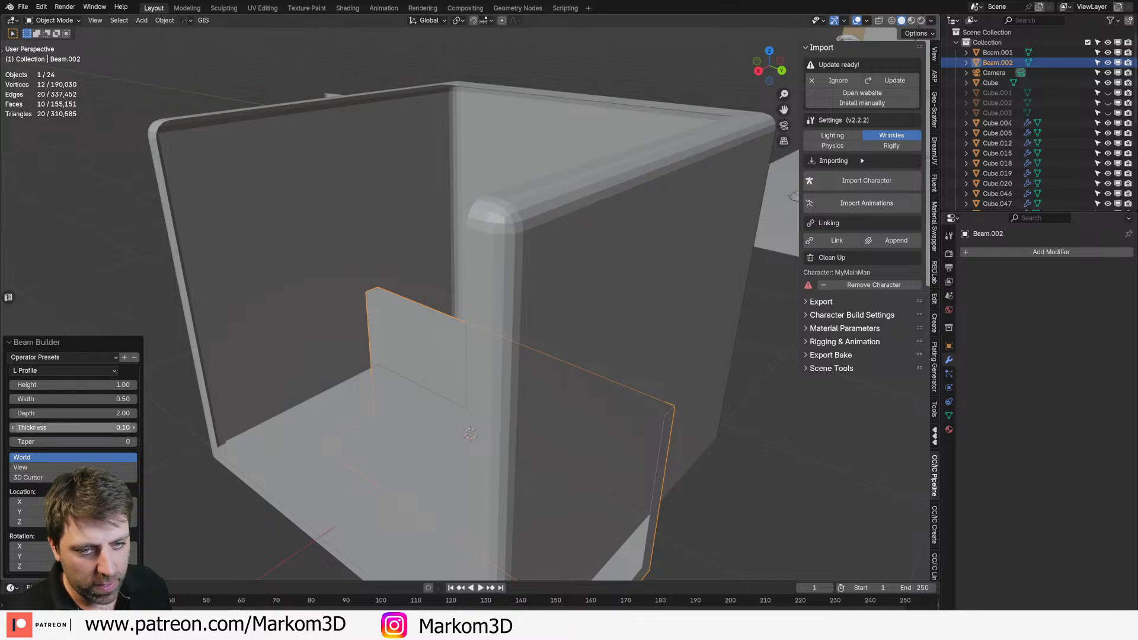
left_click(59, 371)
left_click(67, 404)
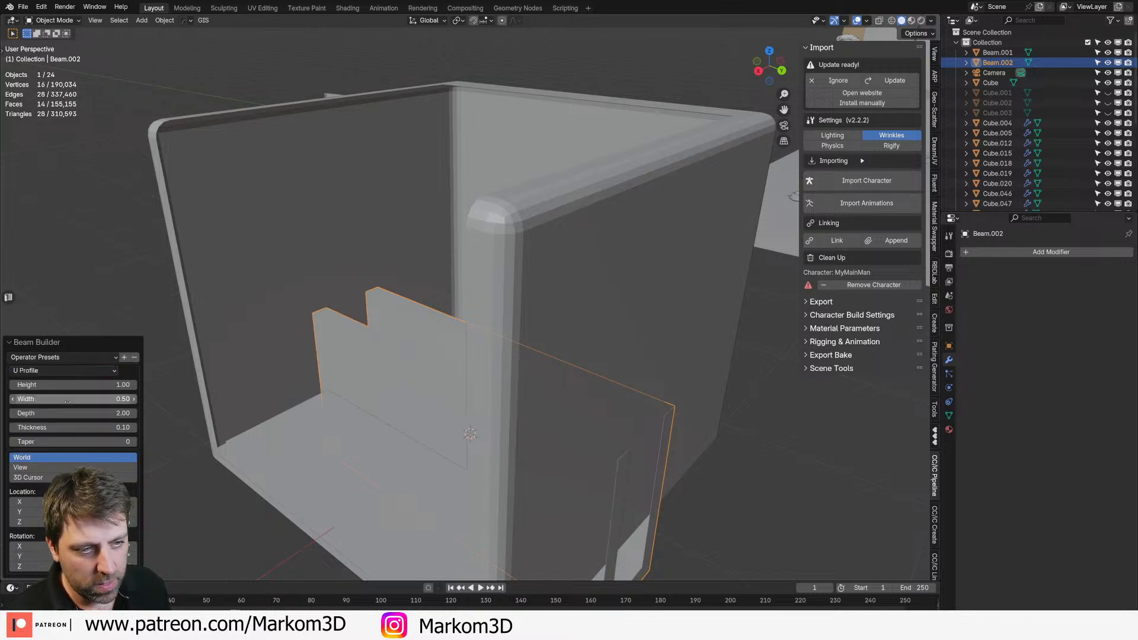
left_click(45, 370)
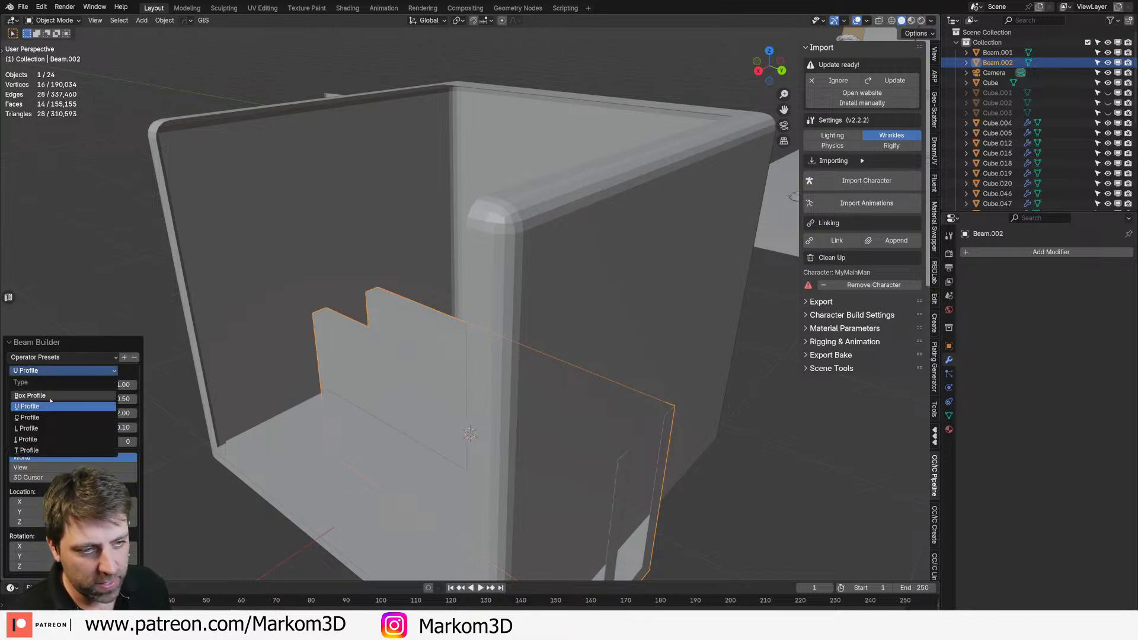
left_click(50, 401)
left_click(51, 385)
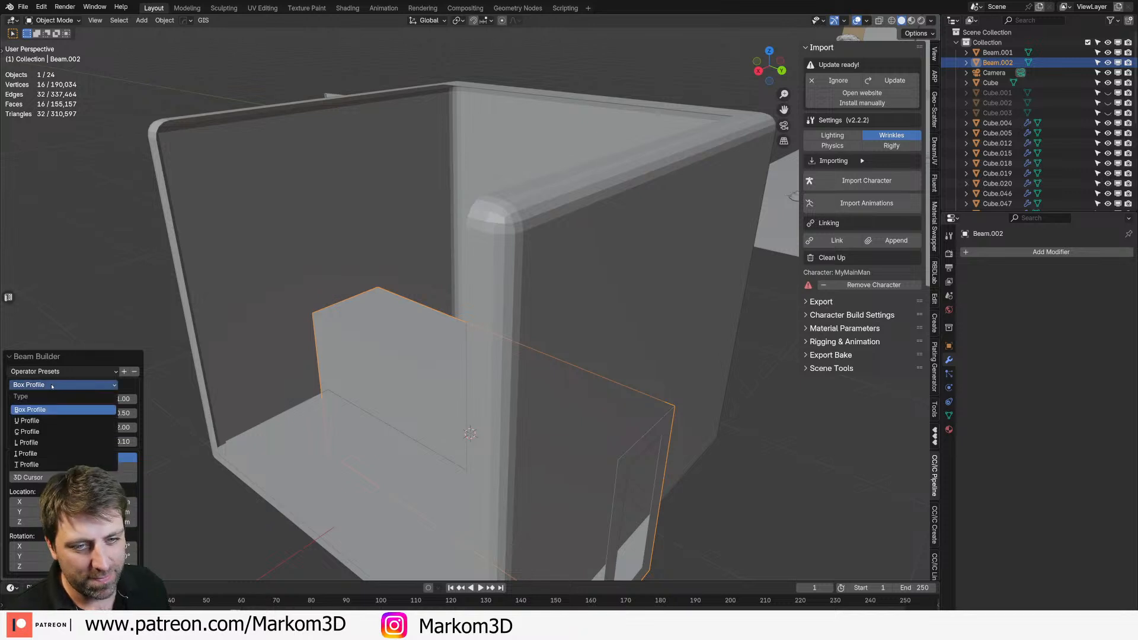
left_click(67, 464)
scroll(444, 379, "down", 5)
mouse_move(445, 379)
middle_mouse_down()
mouse_move(415, 392)
mouse_move(445, 376)
middle_mouse_up()
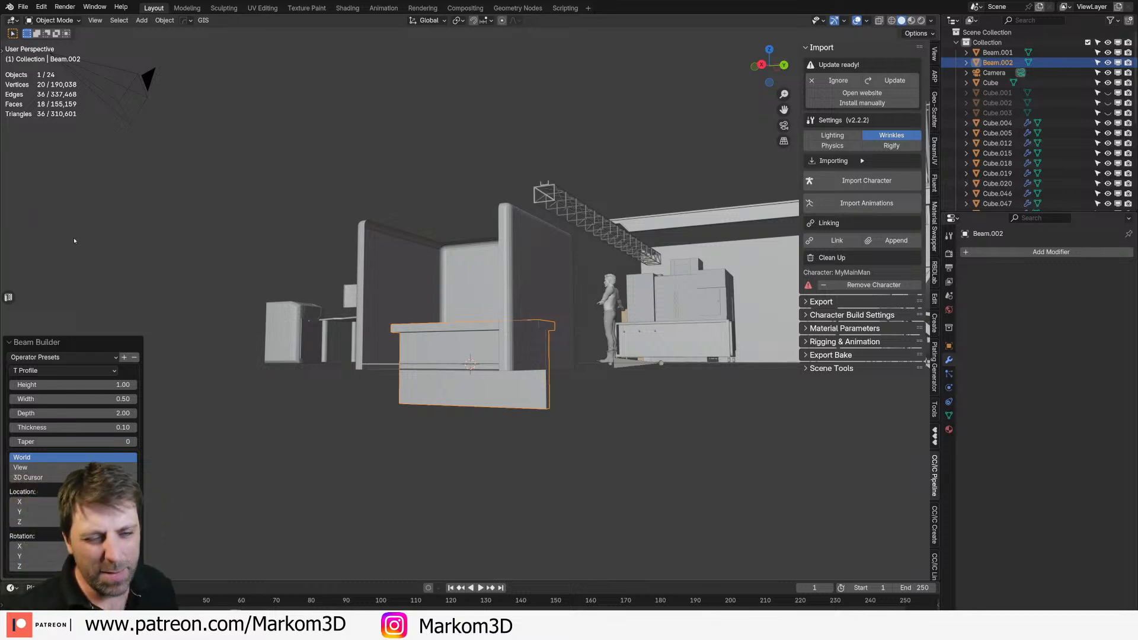
left_click(63, 370)
left_click(35, 439)
Step: Scale the beam mesh down to about 0.27 in Edit Mode and rotate it 90° around Z, X and Y
middle_click_drag(236, 385, 380, 380)
key("Tab")
key("s")
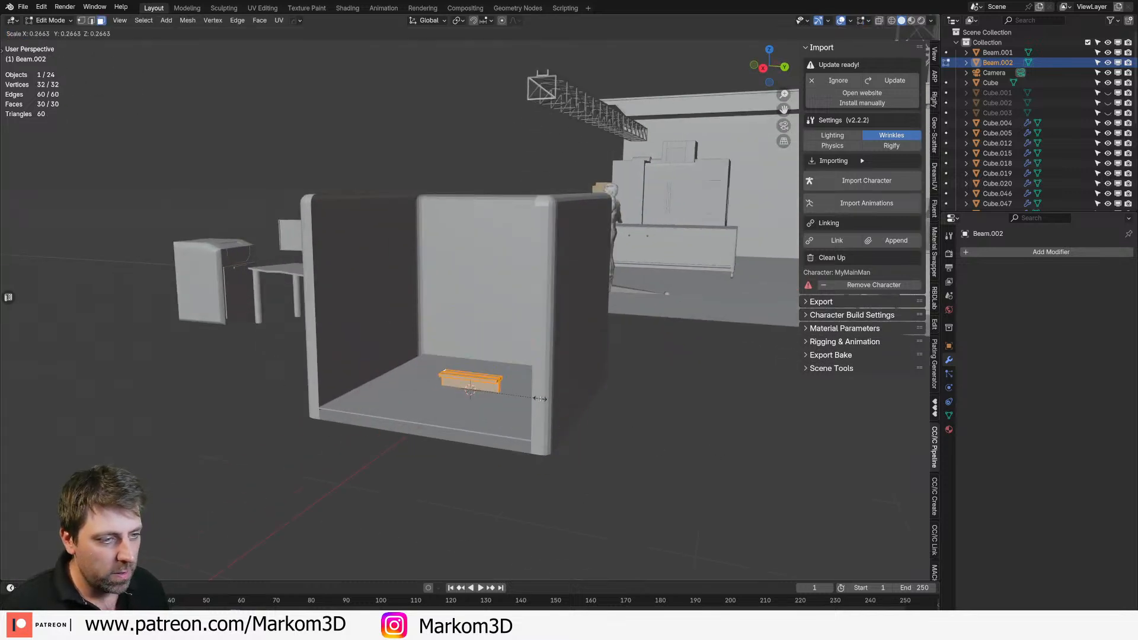
left_click(539, 399)
type("trz")
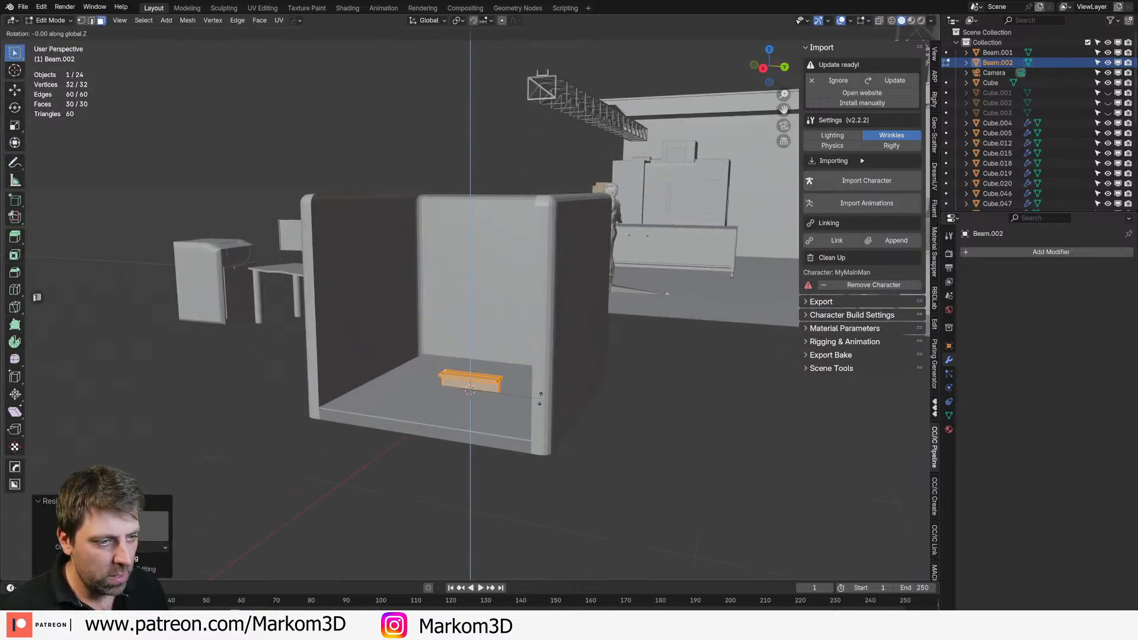
type("90")
key("Return")
type("rx90")
key("Return")
type("ry90")
key("Return")
Step: In top wireframe view, move the beam into the box's front corner beside the side wall and resize it
key("KP_7")
key("z")
left_click(505, 317)
key("g")
left_click(628, 434)
key("s")
left_click(626, 424)
key("g")
left_click(632, 398)
Step: Scale the beam along Z and raise it so that it stands on the box floor
middle_click_drag(632, 398, 465, 338)
key("shift+z")
scroll(465, 337, "up", 5)
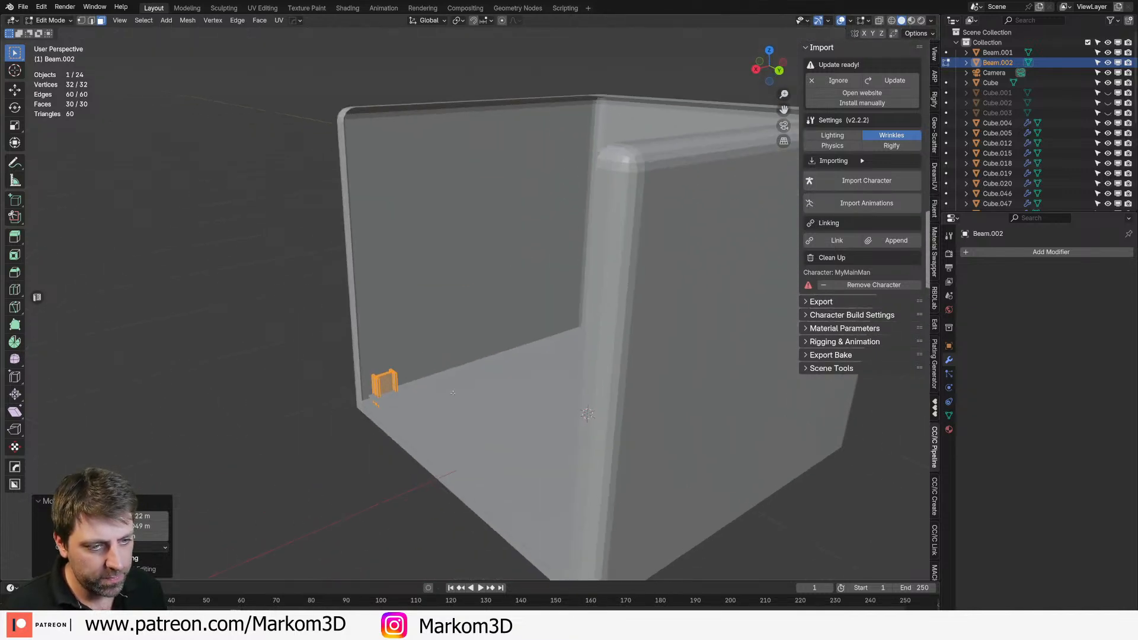
key("s")
key("z")
left_click(450, 406)
middle_click_drag(450, 407, 397, 379)
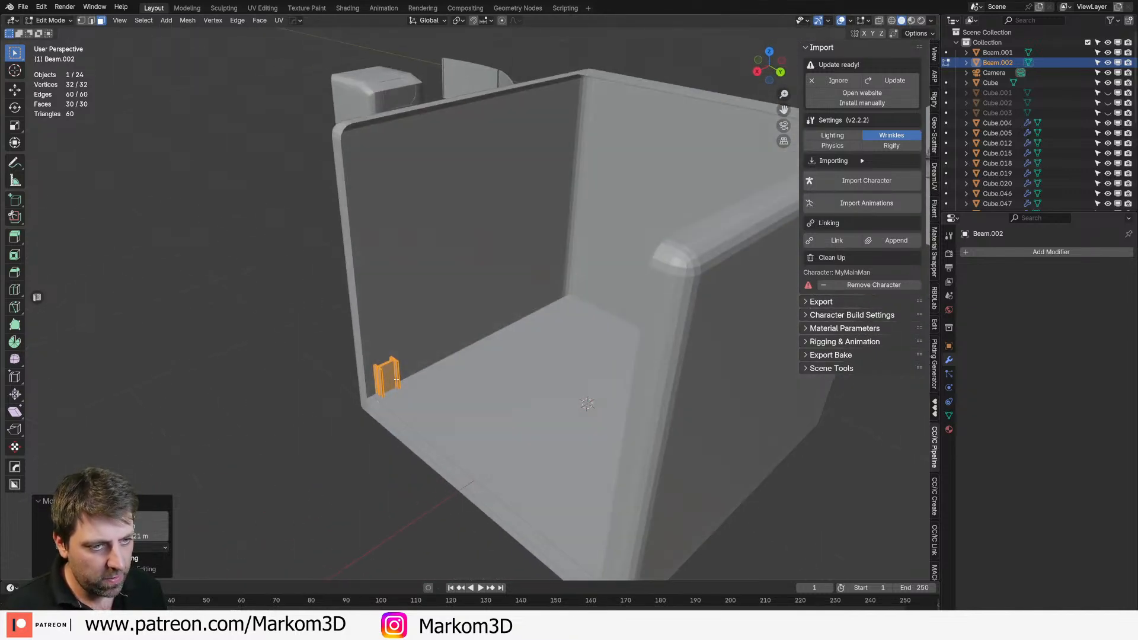
Step: Select the beam's upper vertices, stretch them up close to the side wall's top edge and return to solid shading in Object Mode
key("1")
key("z")
left_click(306, 381)
scroll(412, 397, "up", 4)
left_click(412, 397)
key("c")
left_click(280, 414)
scroll(279, 414, "down", 3)
middle_click_drag(280, 414, 408, 242)
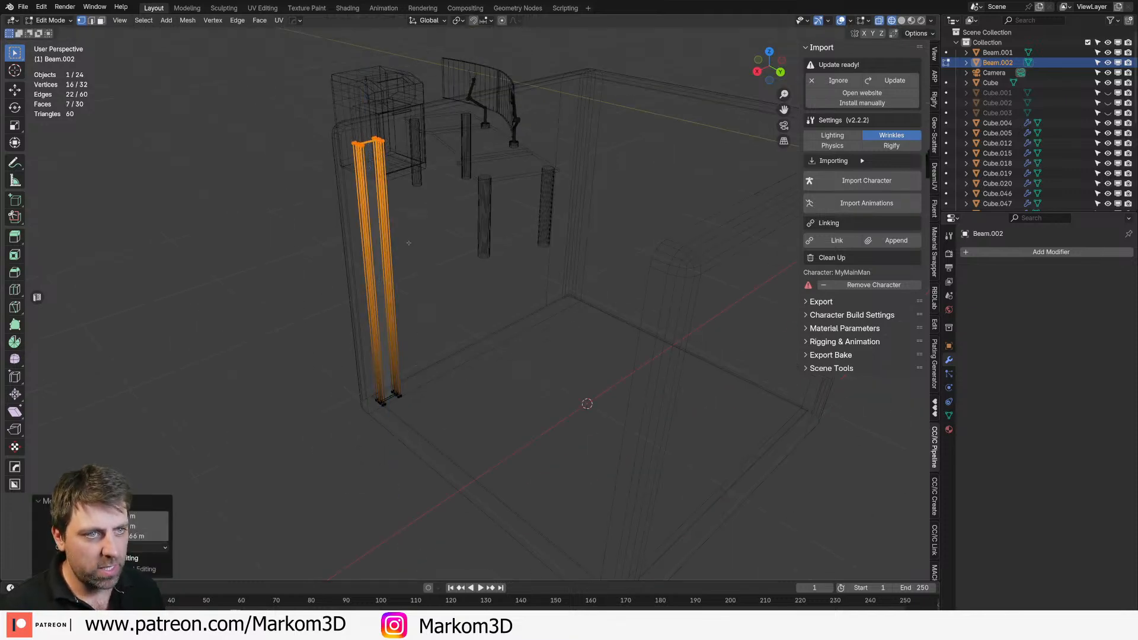
key("Tab")
scroll(408, 243, "down", 4)
key("z")
mouse_move(465, 297)
middle_mouse_down()
mouse_move(579, 324)
mouse_move(462, 256)
middle_mouse_up()
left_click(557, 305)
scroll(580, 325, "up", 2)
middle_click_drag(442, 329, 475, 296)
Step: Scale the whole beam mesh along the X axis in Edit Mode
key("Tab")
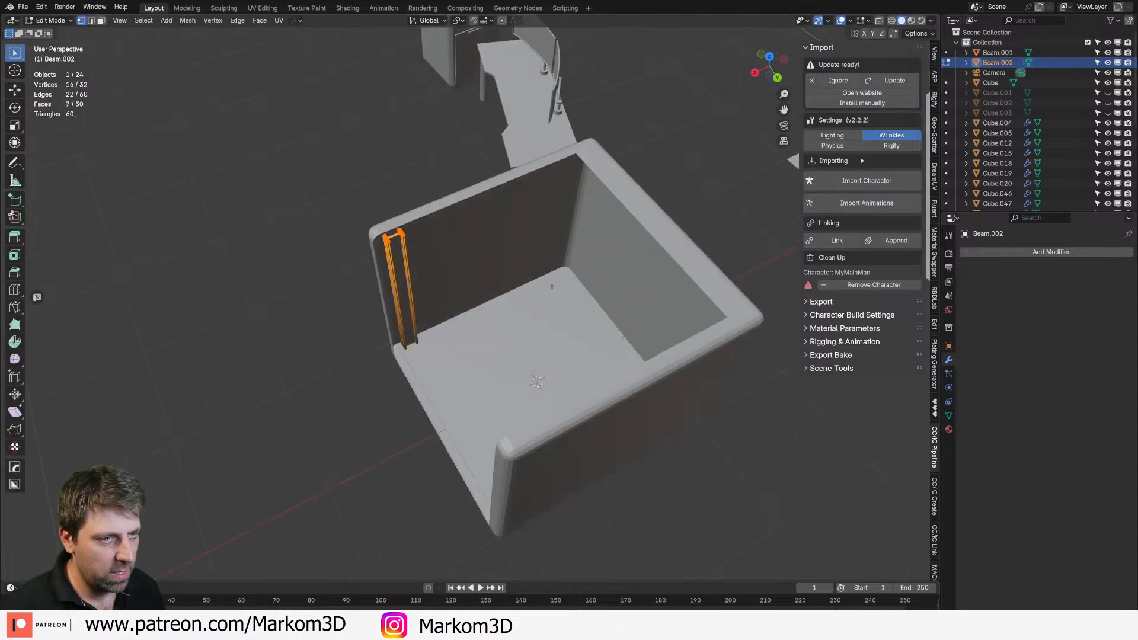
key("a")
key("s")
key("x")
left_click(476, 293)
scroll(476, 293, "down", 1)
key("Tab")
Step: Extrude the outer faces of the beam's four flange halves and scale them outward along X
middle_click_drag(480, 300, 475, 320)
scroll(392, 317, "up", 4)
middle_click_drag(392, 317, 505, 240)
key("Tab")
key("3")
left_click(436, 233)
left_click(433, 233)
left_click(452, 228, "shift")
left_click(678, 143, "shift")
left_click(702, 143, "shift")
middle_click_drag(702, 143, 746, 227)
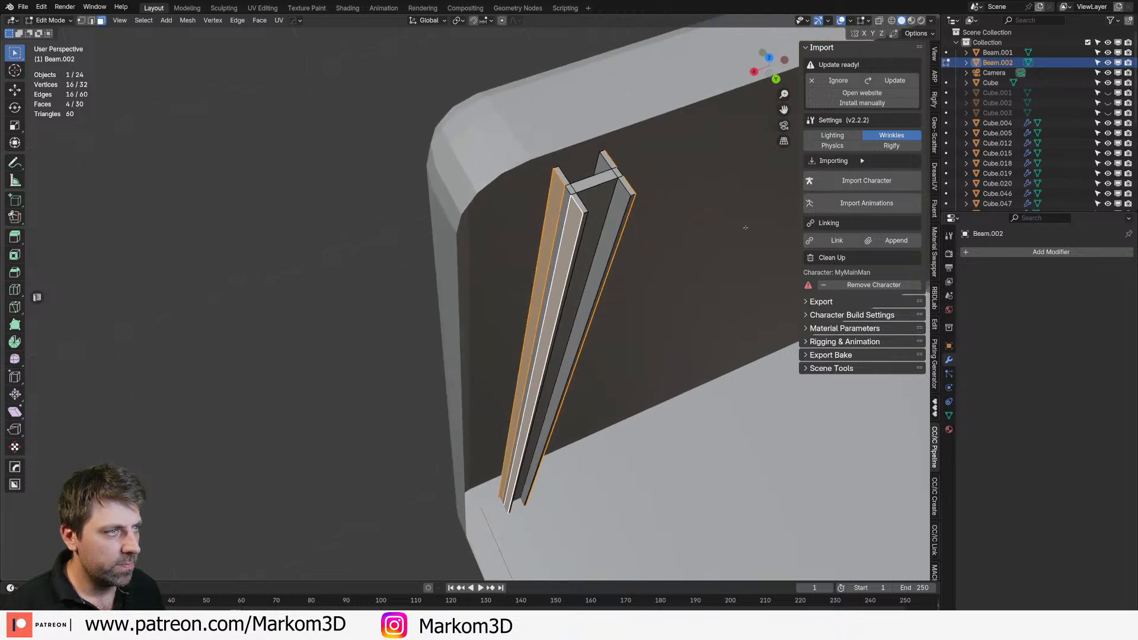
key("e")
right_click(648, 292)
key("s")
key("x")
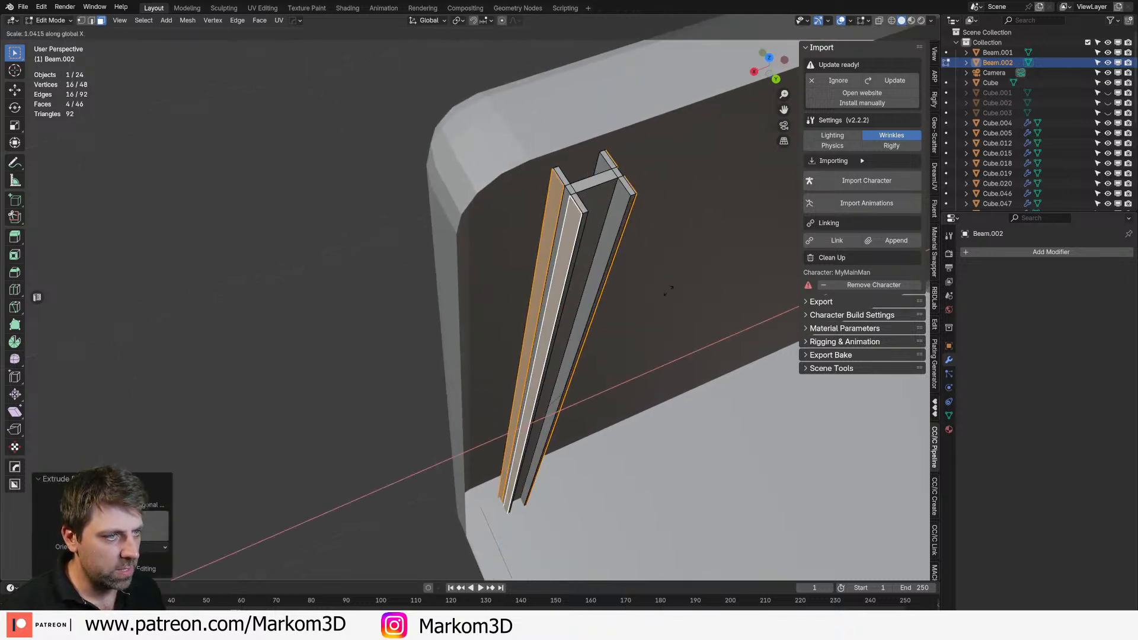
left_click(698, 246)
Step: Add eight centred loop cuts to the extruded flange blocks, dividing each block lengthwise in both directions
key("ctrl+r")
scroll(574, 214, "up", 1)
right_click(573, 214)
key("ctrl+r")
left_click(574, 215)
right_click(573, 215)
key("ctrl+r")
left_click(556, 187)
right_click(556, 187)
key("ctrl+r")
left_click(621, 161)
right_click(620, 161)
key("ctrl+r")
left_click(640, 189)
right_click(640, 189)
middle_click_drag(640, 188, 602, 202)
middle_click_drag(510, 272, 496, 267)
key("ctrl+r")
left_click(466, 192)
right_click(466, 192)
key("ctrl+r")
left_click(460, 222)
right_click(460, 223)
key("ctrl+r")
left_click(391, 209)
right_click(392, 208)
key("ctrl+r")
left_click(399, 174)
right_click(399, 174)
Step: Select the inner middle segments of all four flange blocks in top wireframe view and delete their faces
middle_click_drag(399, 174, 445, 182)
scroll(468, 186, "up", 3)
key("3")
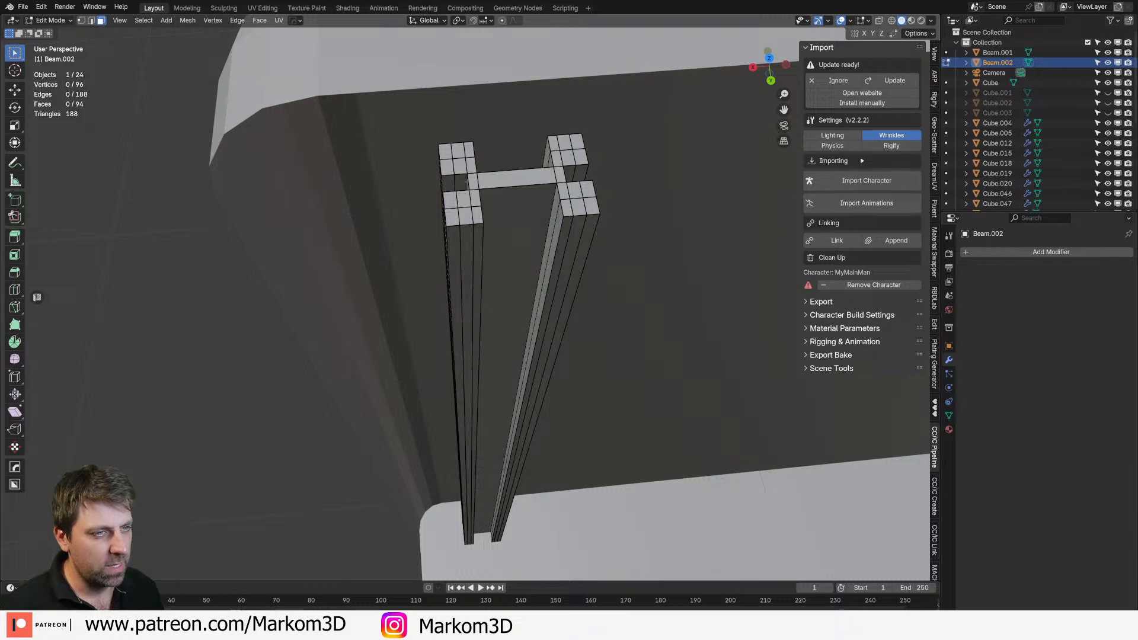
left_click(465, 200, "shift")
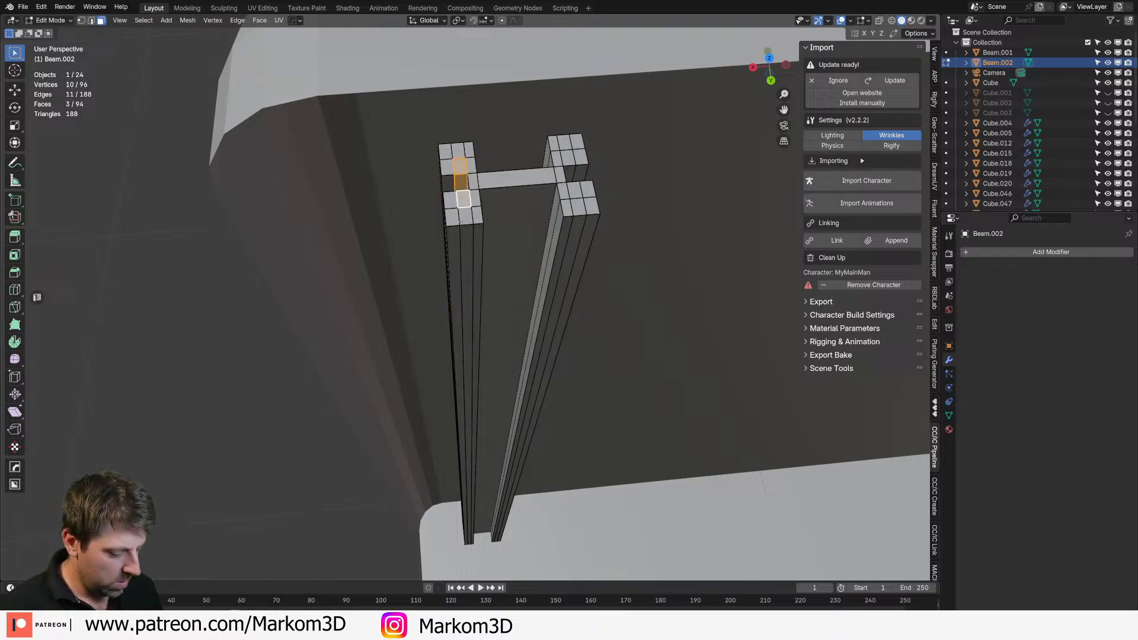
key("KP_7")
middle_click_drag(560, 39, 542, 231, "shift")
key("z")
left_click(457, 231)
middle_click_drag(396, 234, 536, 378, "shift")
scroll(536, 378, "up", 7)
key("c")
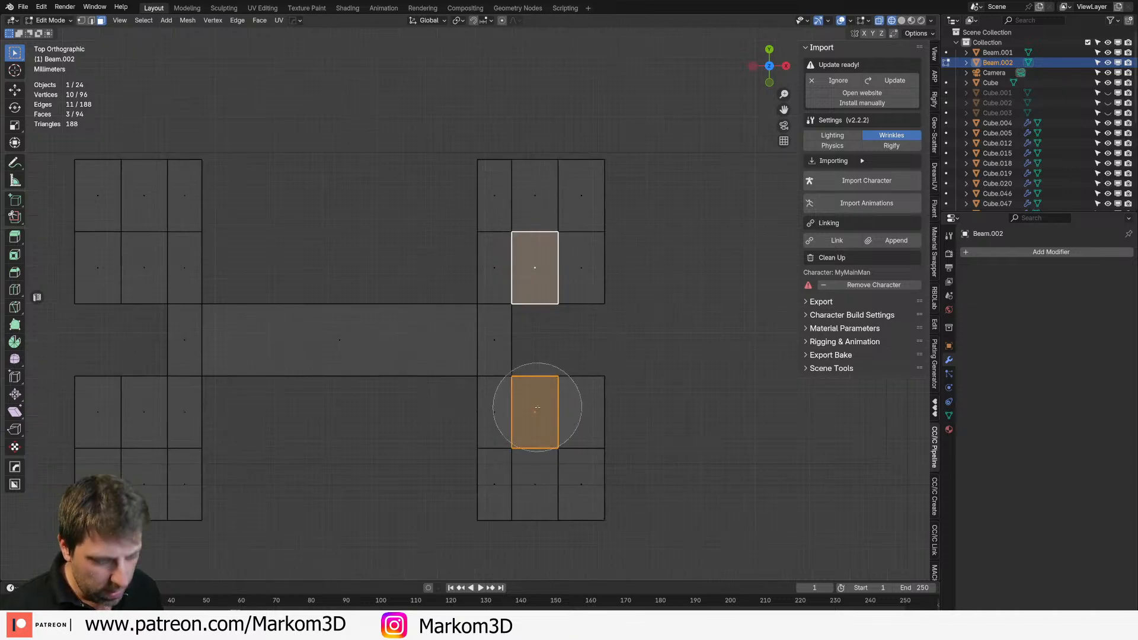
left_click(537, 406)
left_click(536, 265)
right_click(538, 346)
middle_click_drag(437, 338, 705, 303, "shift")
key("c")
left_click(412, 236)
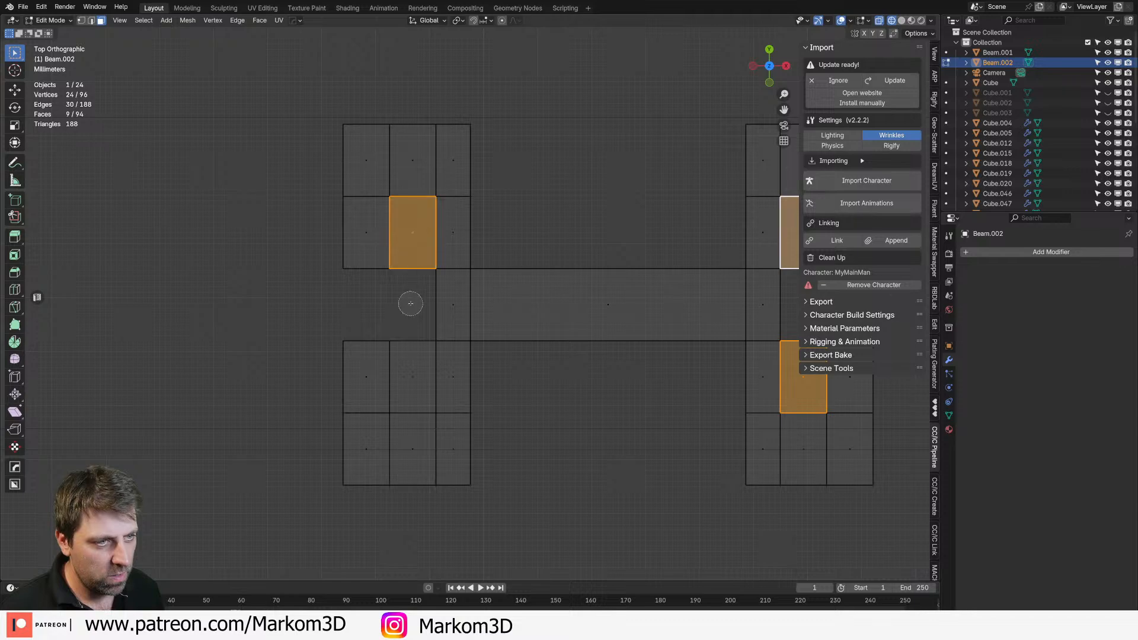
left_click(407, 392)
key("x")
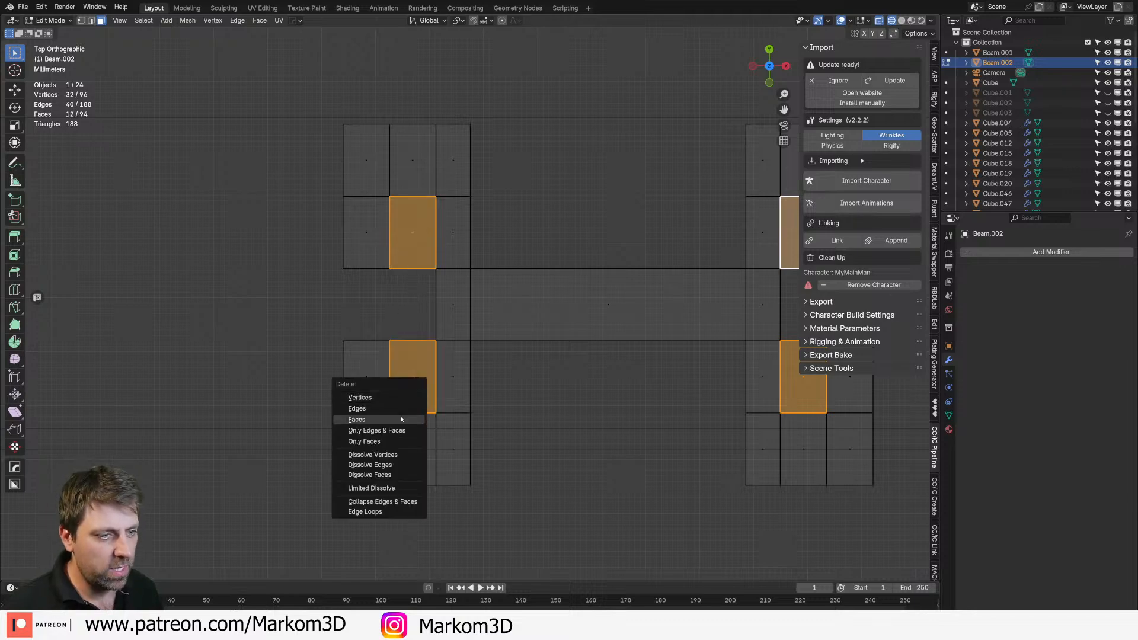
left_click(409, 420)
left_click(417, 419)
Step: Fill the open walls of the cut-out flange slots with new faces and return to Object Mode
middle_click_drag(423, 419, 566, 354)
scroll(539, 318, "down", 12)
scroll(555, 311, "up", 12)
mouse_move(542, 277)
middle_mouse_down()
mouse_move(524, 397)
mouse_move(536, 376)
middle_mouse_up()
key("z")
left_click(611, 375)
middle_click_drag(577, 236, 595, 256, "shift")
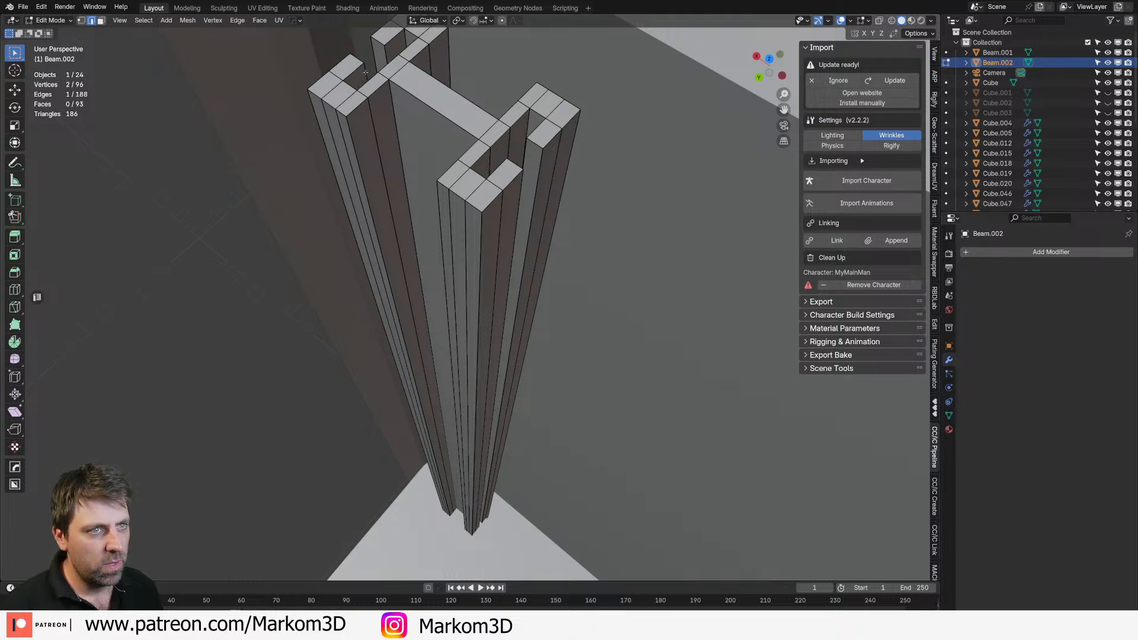
key("f")
key("f")
scroll(532, 173, "down", 6)
key("Tab")
middle_click_drag(510, 323, 524, 314)
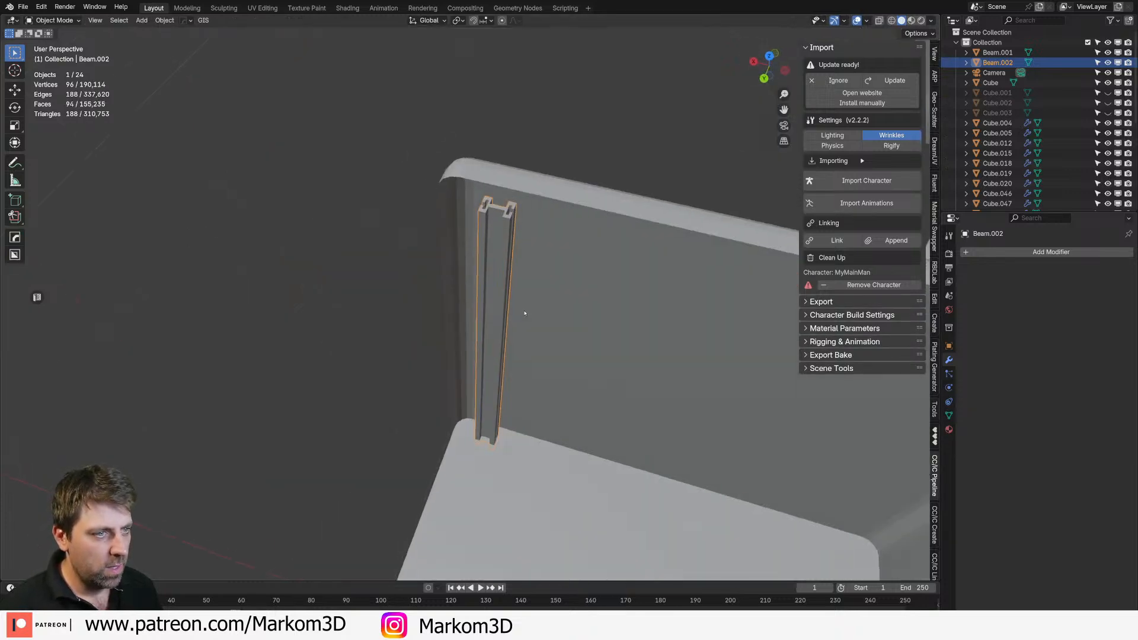
Step: In top wireframe view, move the vertices of one beam flange along X toward the opposite flange to narrow the profile, and return to Object Mode
key("KP_7")
key("Tab")
key("z")
left_click(441, 305)
middle_click_drag(327, 246, 393, 290, "shift")
scroll(393, 290, "up", 5)
key("1")
scroll(480, 296, "up", 1)
left_click_drag(676, 231, 590, 353)
key("g")
key("y")
key("x")
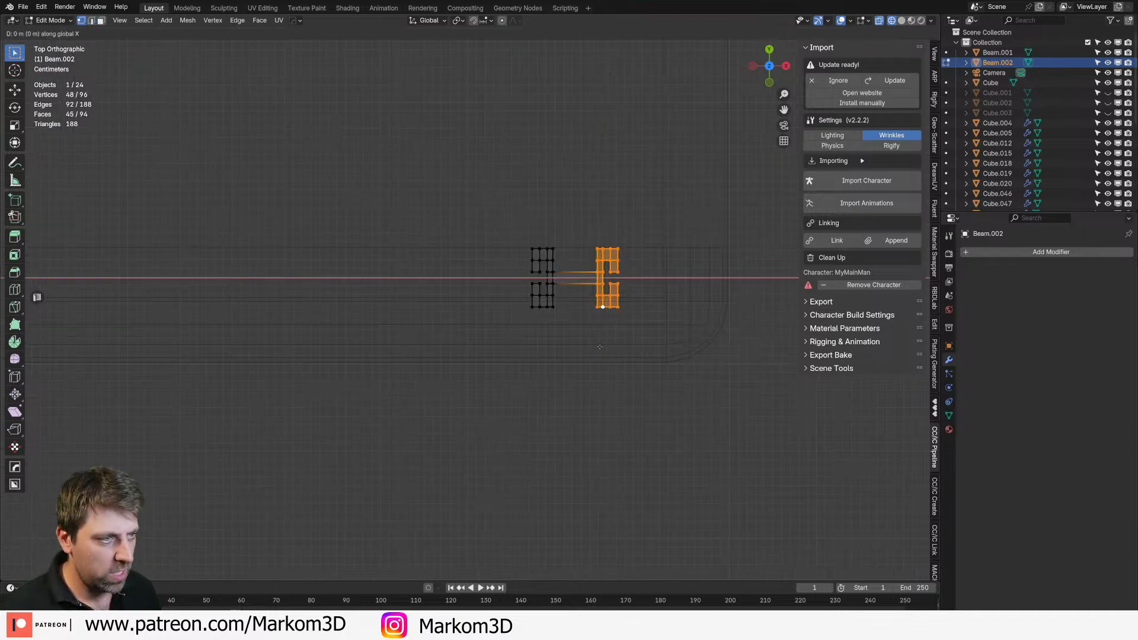
left_click(637, 298)
key("z")
left_click(700, 298)
mouse_move(700, 298)
middle_mouse_down()
mouse_move(509, 251)
mouse_move(462, 262)
mouse_move(467, 271)
middle_mouse_up()
scroll(503, 254, "down", 4)
key("Tab")
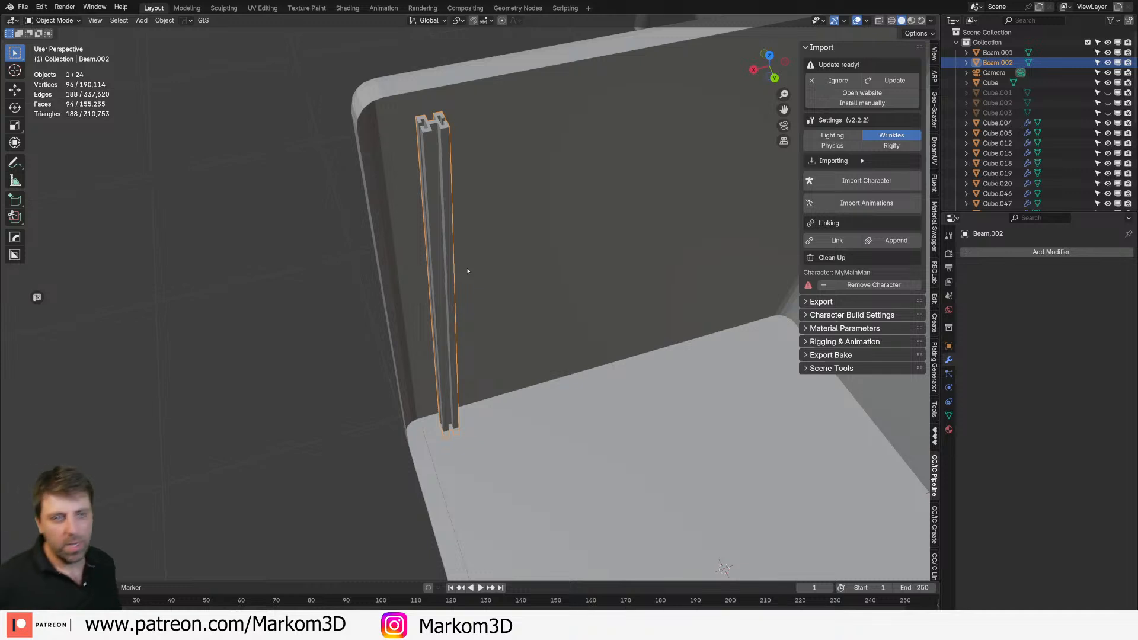
Step: Add a Mirror modifier to the beam with both the X and Y axes enabled
left_click(984, 252)
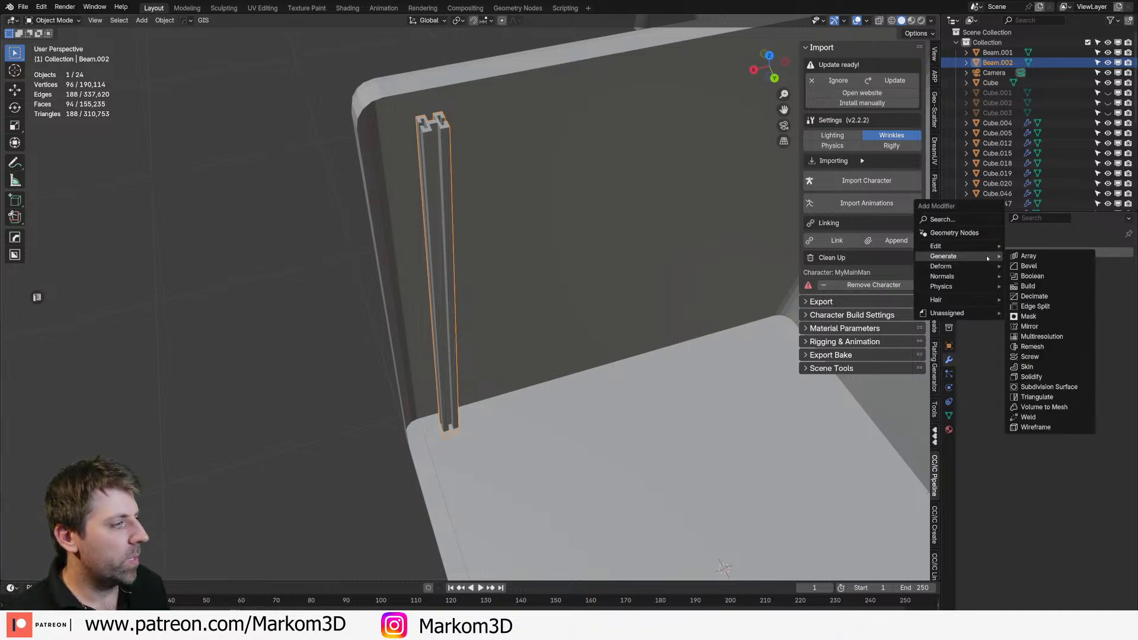
left_click(1029, 326)
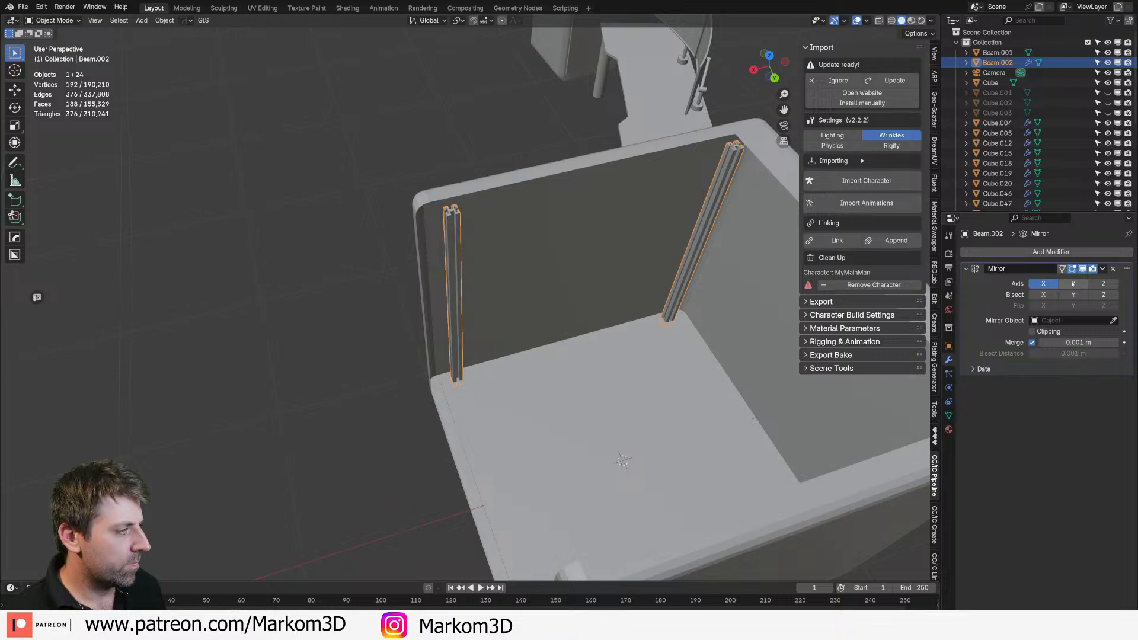
left_click(1073, 284)
scroll(580, 404, "down", 5)
middle_click_drag(579, 404, 532, 396)
Step: Delete the uppermost loose floor face inside the box enclosure in Edit Mode
left_click(579, 452)
scroll(501, 421, "up", 4)
left_click(496, 406)
scroll(531, 396, "up", 3)
key("Tab")
scroll(580, 469, "up", 2)
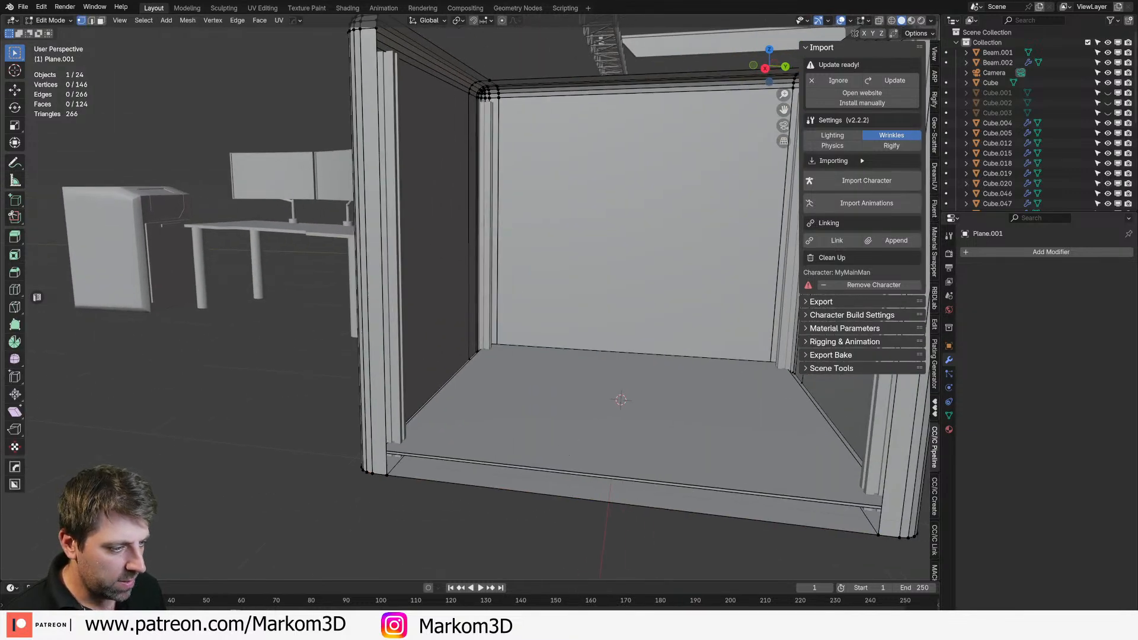
key("3")
left_click(617, 412)
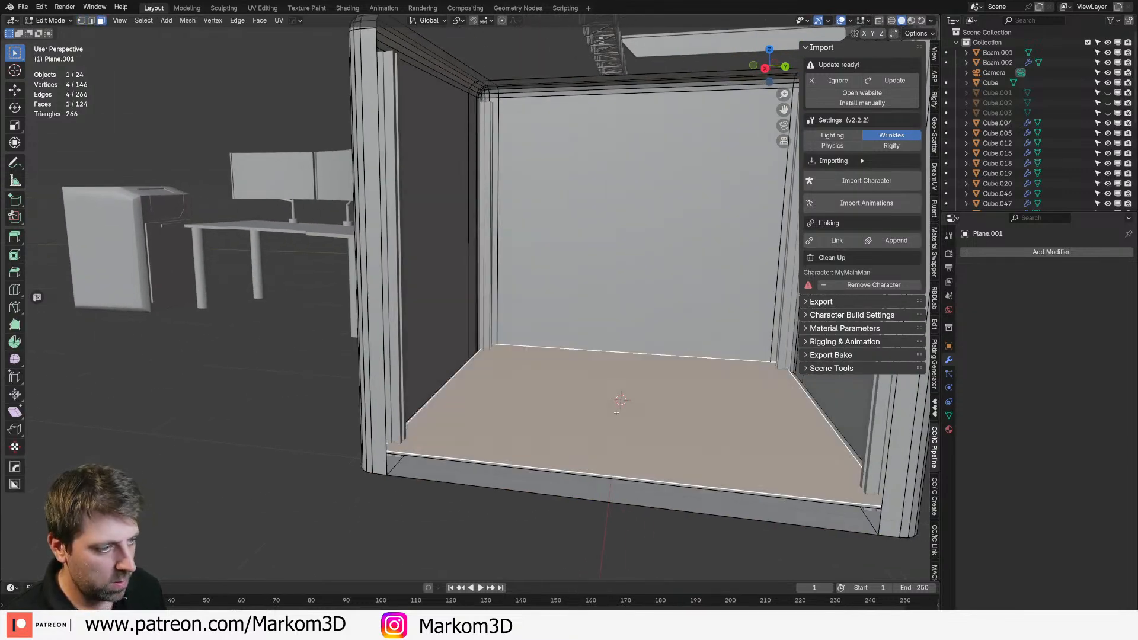
key("s")
key("shift+z")
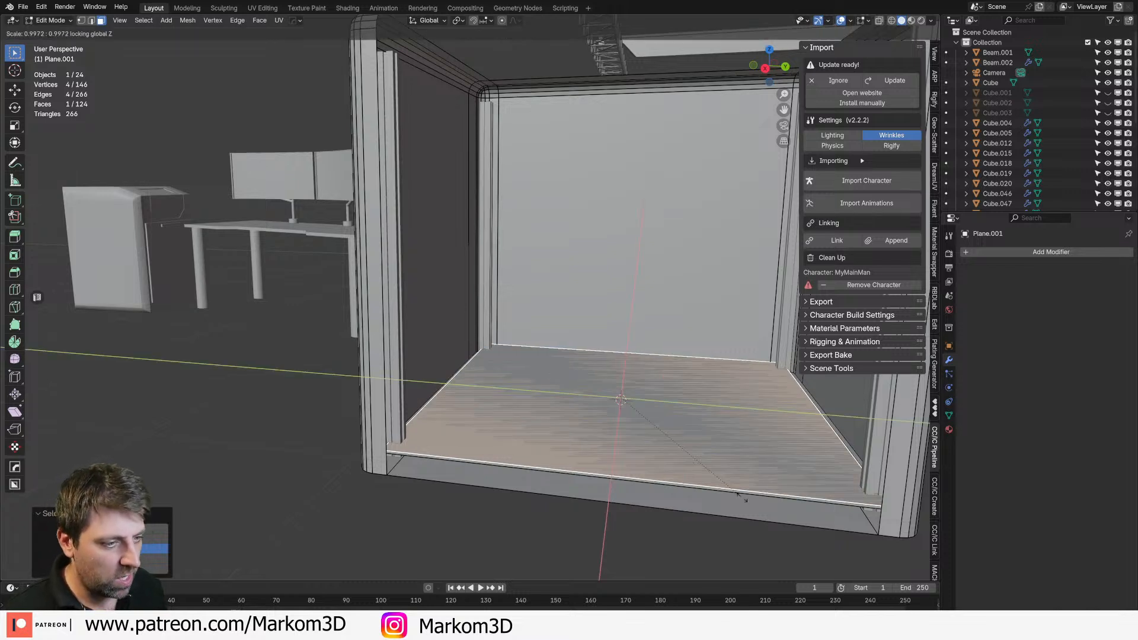
right_click(698, 488)
key("x")
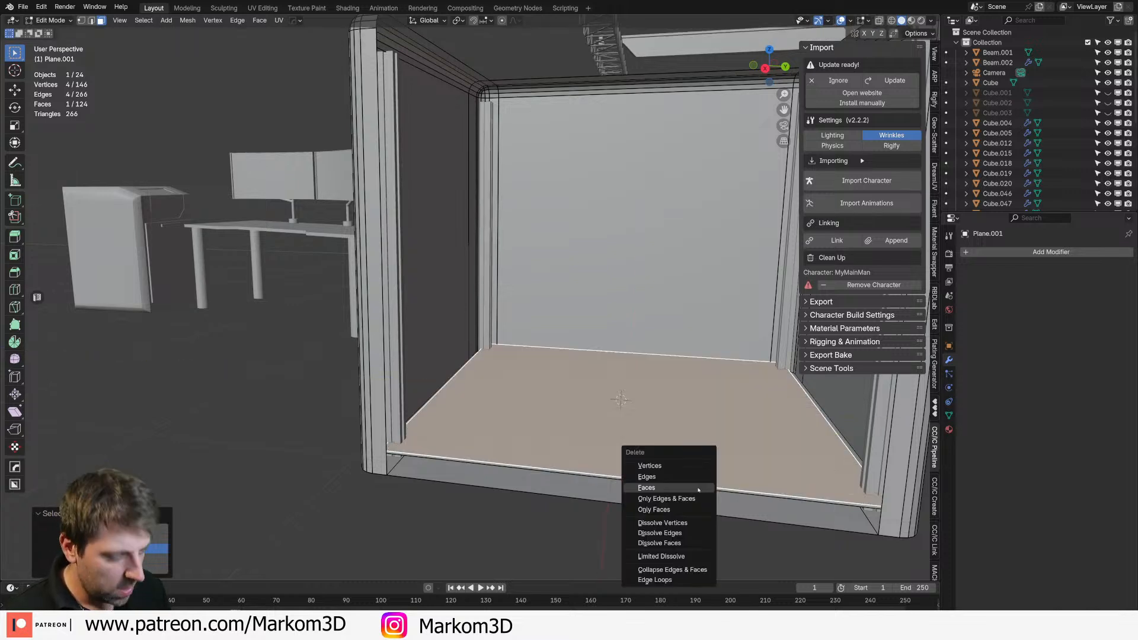
left_click(693, 487)
Step: Select the remaining linked floor slab and scale it inward with the Z axis locked
left_click(666, 463)
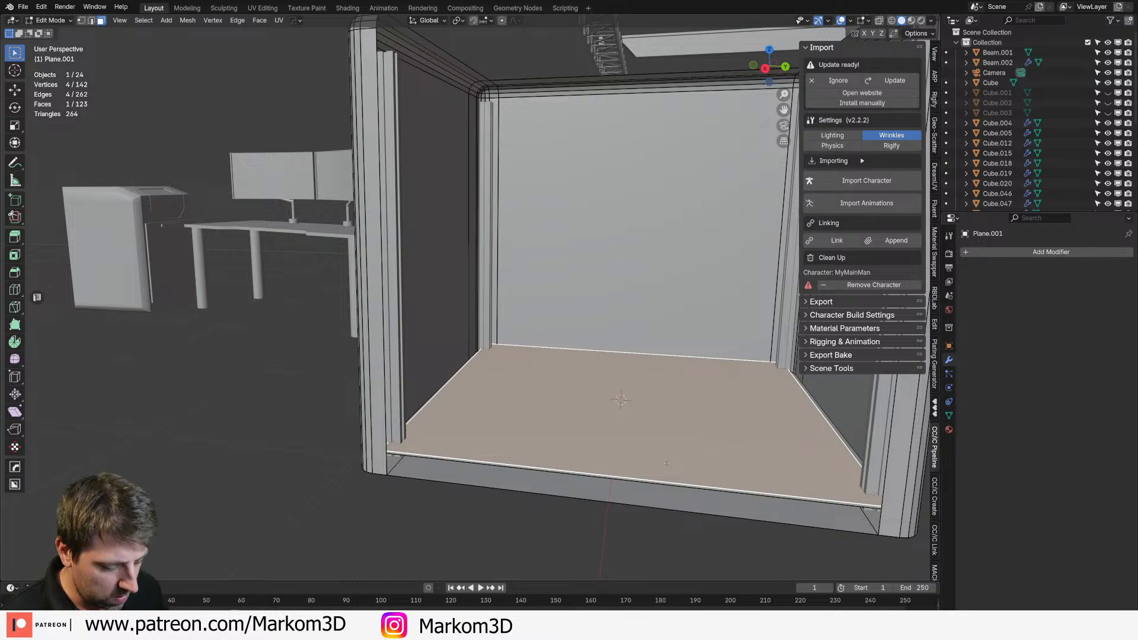
key("ctrl+l")
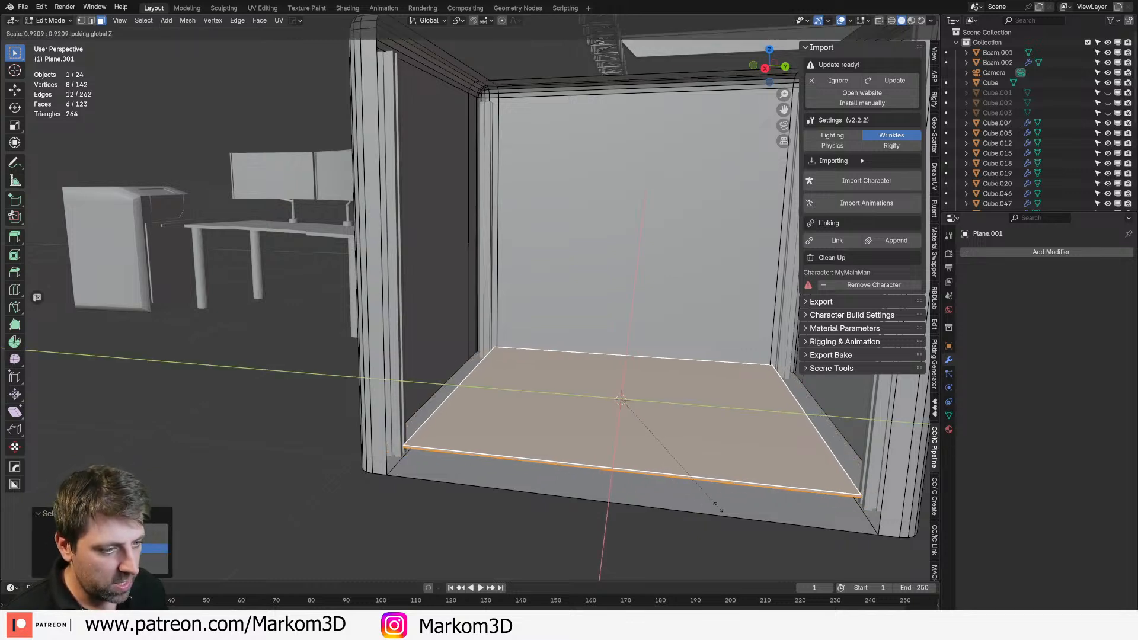
left_click(585, 492)
scroll(511, 484, "down", 5)
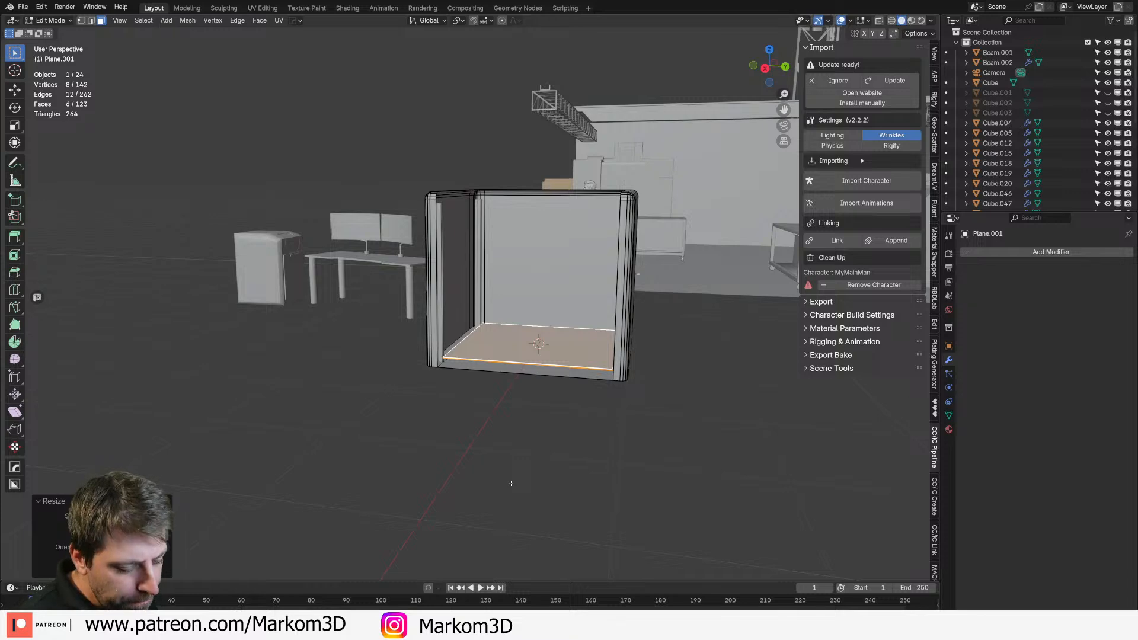
scroll(511, 484, "up", 4)
middle_click_drag(511, 484, 480, 512)
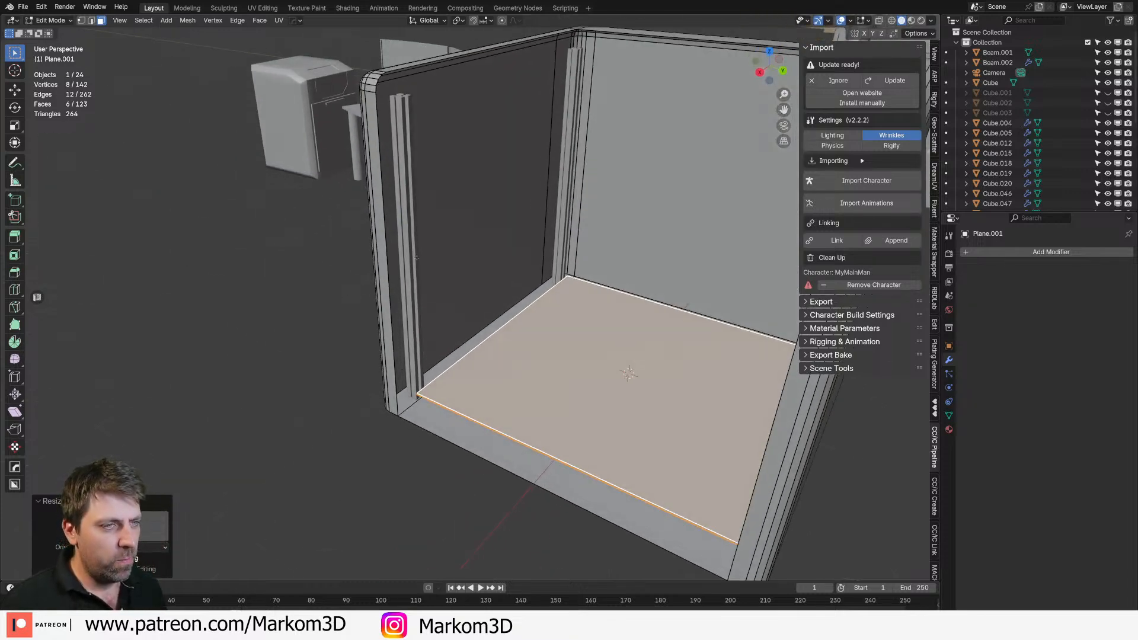
Step: Duplicate the upright beam's mesh in Edit Mode and rotate the copy 90 degrees in the right wireframe view
key("Tab")
left_click(403, 146)
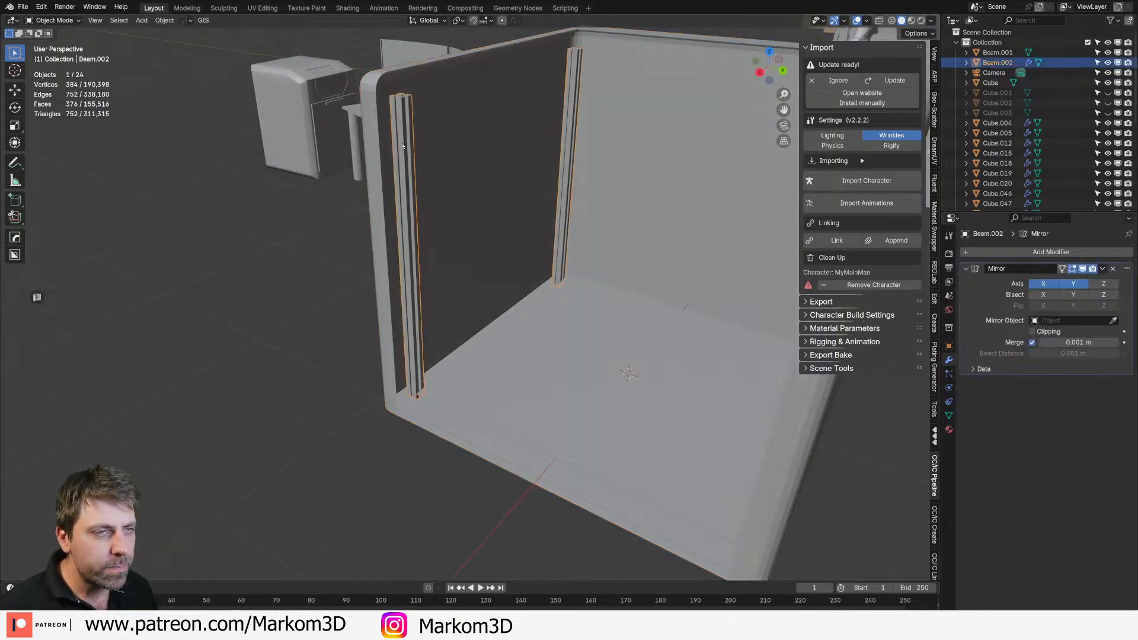
key("Tab")
key("Tab")
key("Tab")
key("KP_1")
key("KP_3")
key("z")
left_click(325, 144)
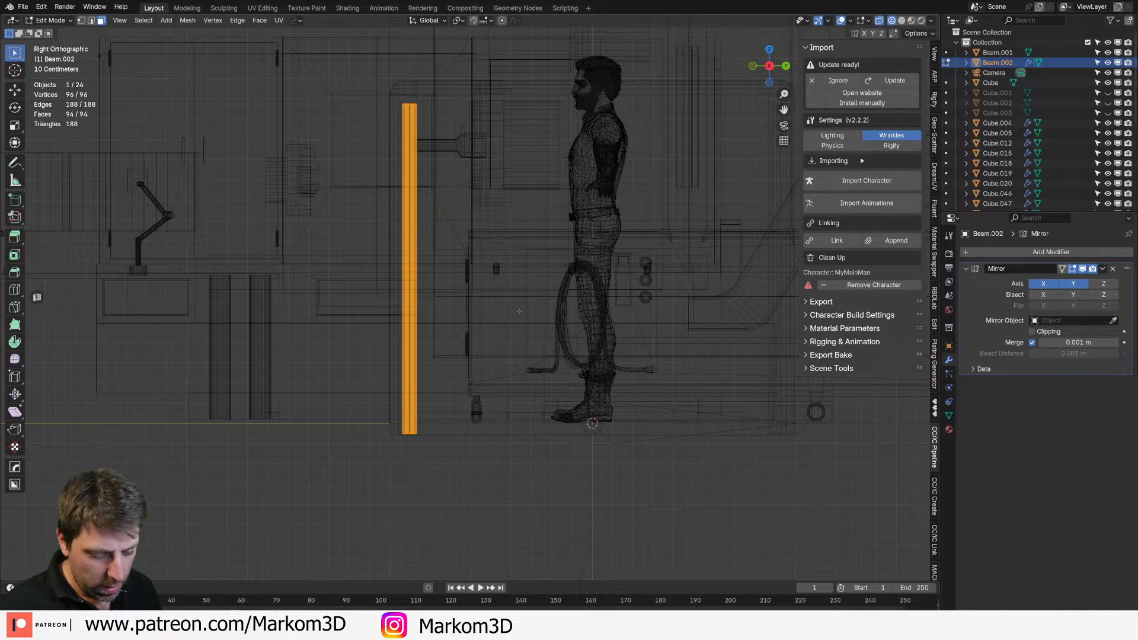
key("shift+d")
type("90")
key("Return")
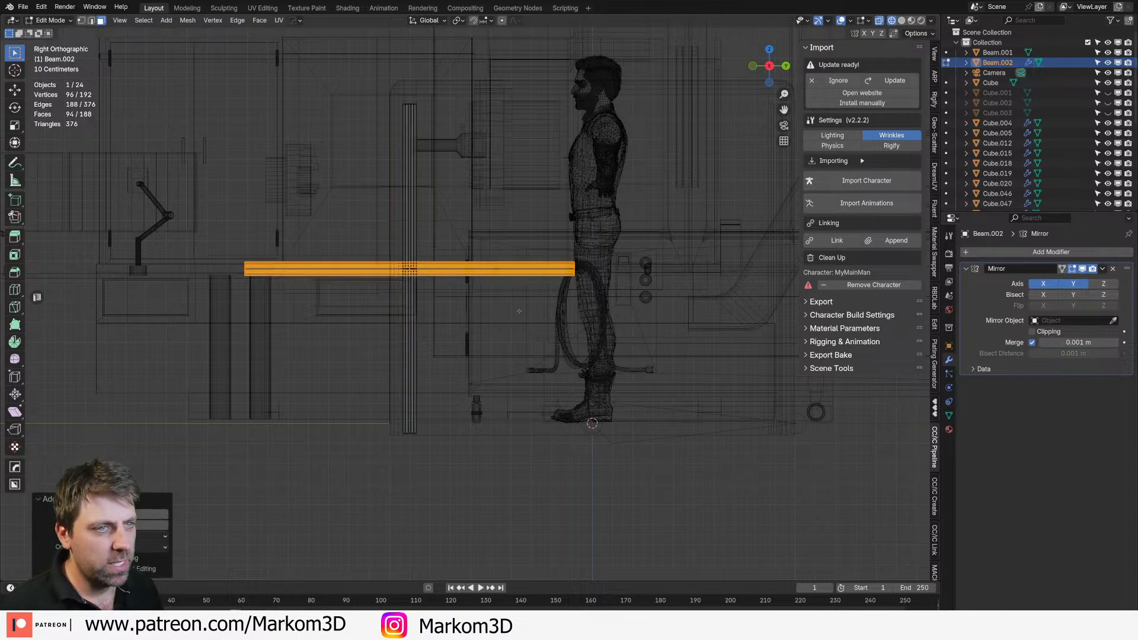
Step: Move the horizontal copy to the upright's top and across to the centre plane with Mirror clipping enabled
key("g")
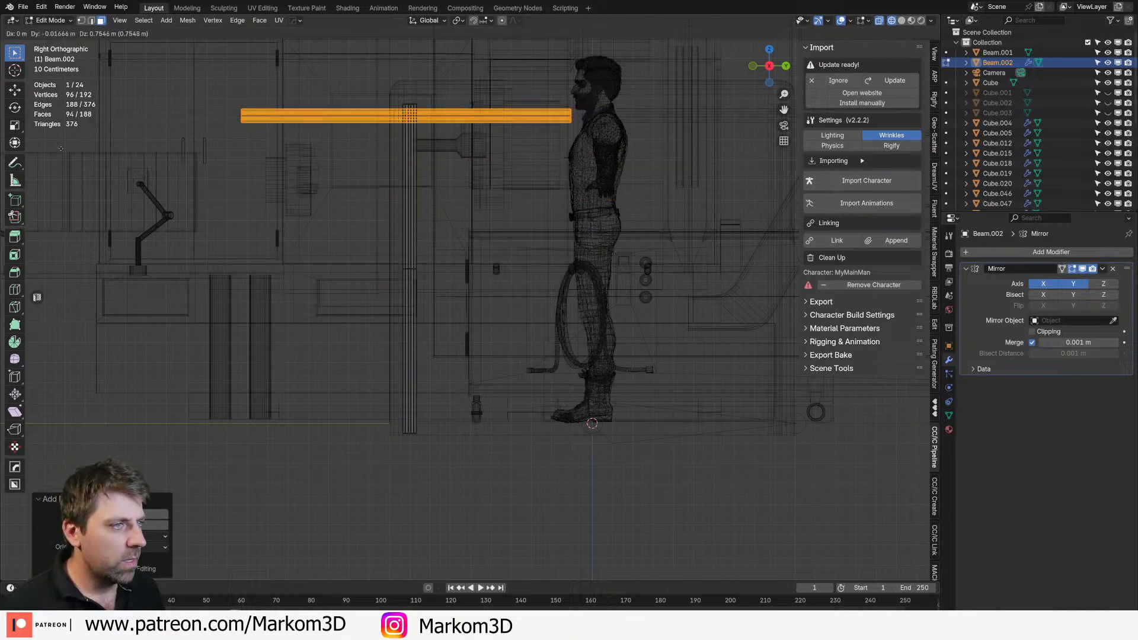
left_click(61, 148)
key("g")
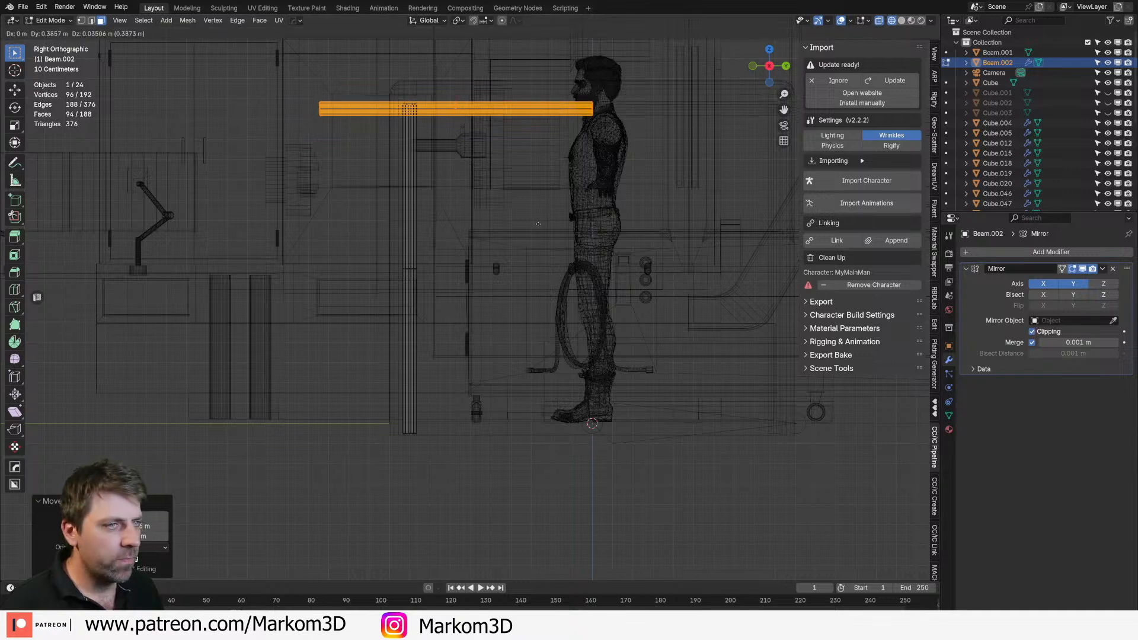
left_click(798, 157)
middle_click_drag(498, 163, 536, 236)
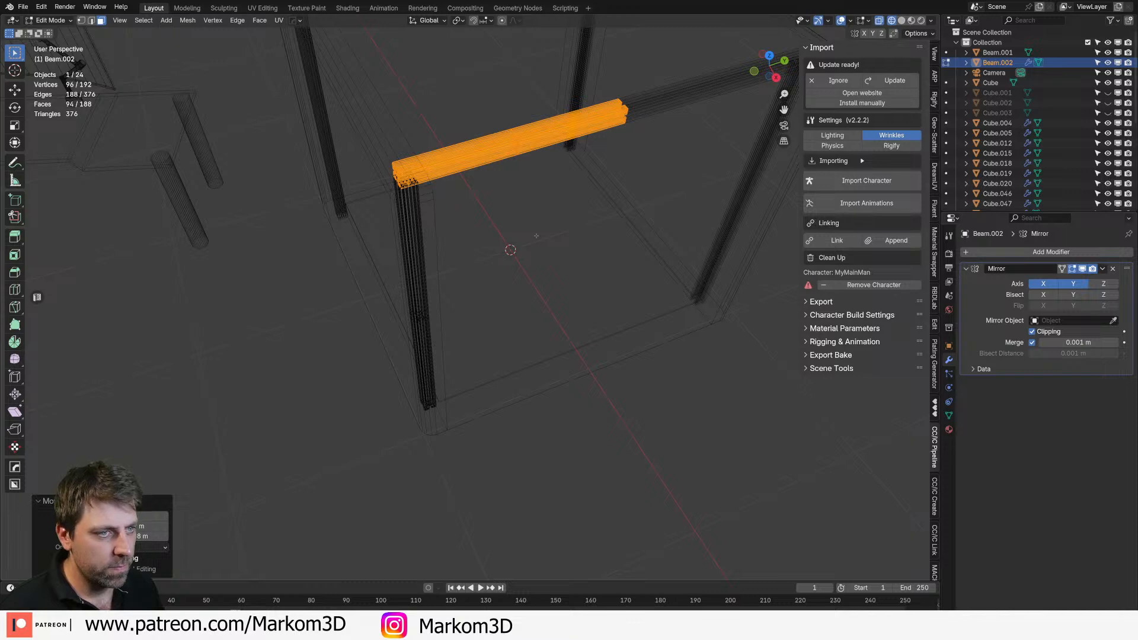
key("KP_7")
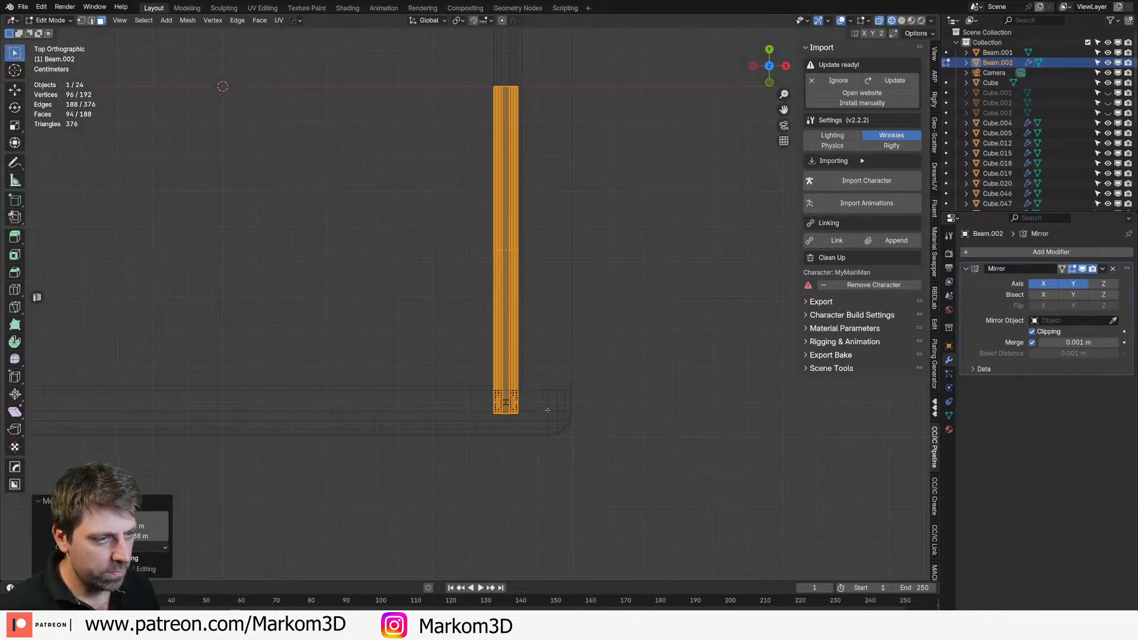
scroll(560, 389, "up", 2)
middle_click_drag(560, 390, 523, 315, "shift")
scroll(589, 310, "up", 2)
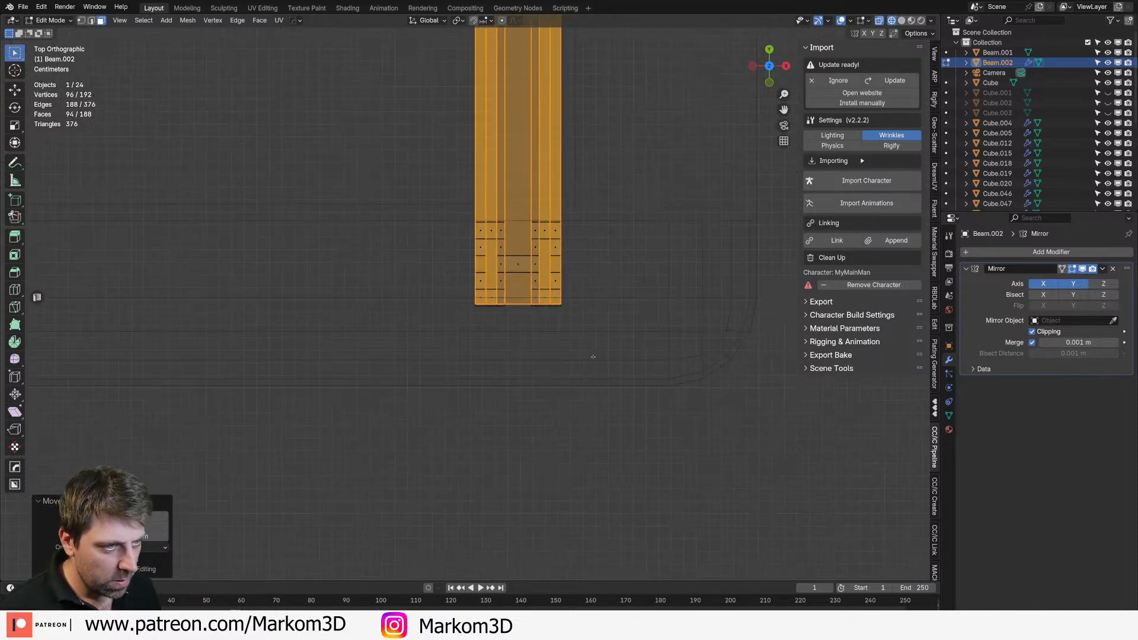
key("g")
key("y")
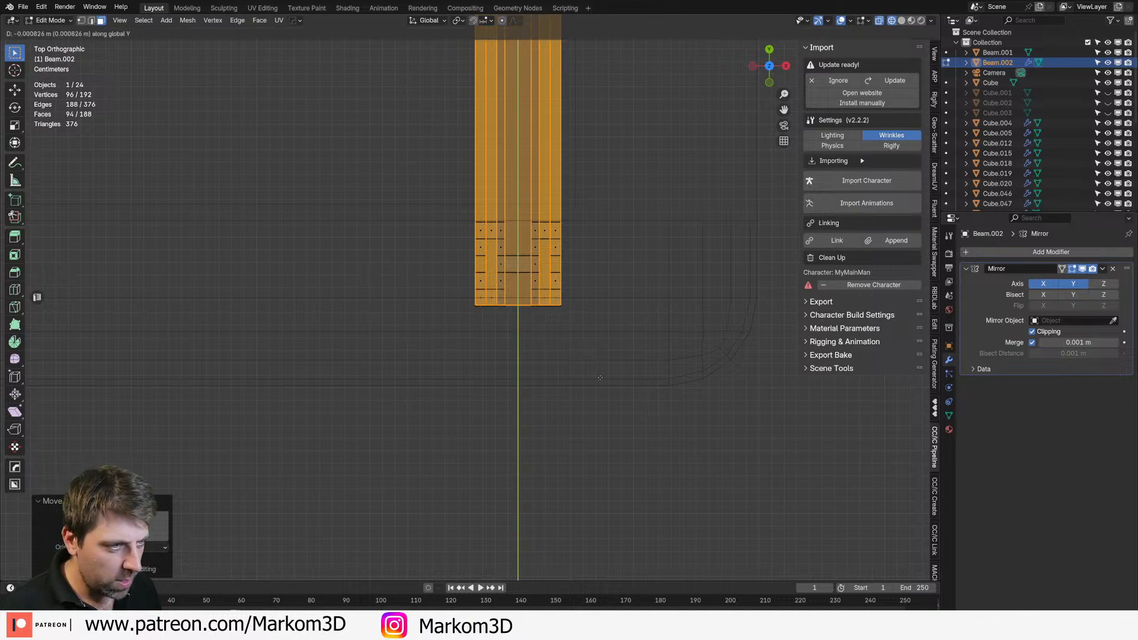
key("Escape")
Step: Select the linked upright beam, duplicate it in front view, and rotate the copy to horizontal
scroll(586, 333, "down", 2)
middle_click_drag(586, 332, 510, 256)
left_click(510, 255)
key("ctrl+l")
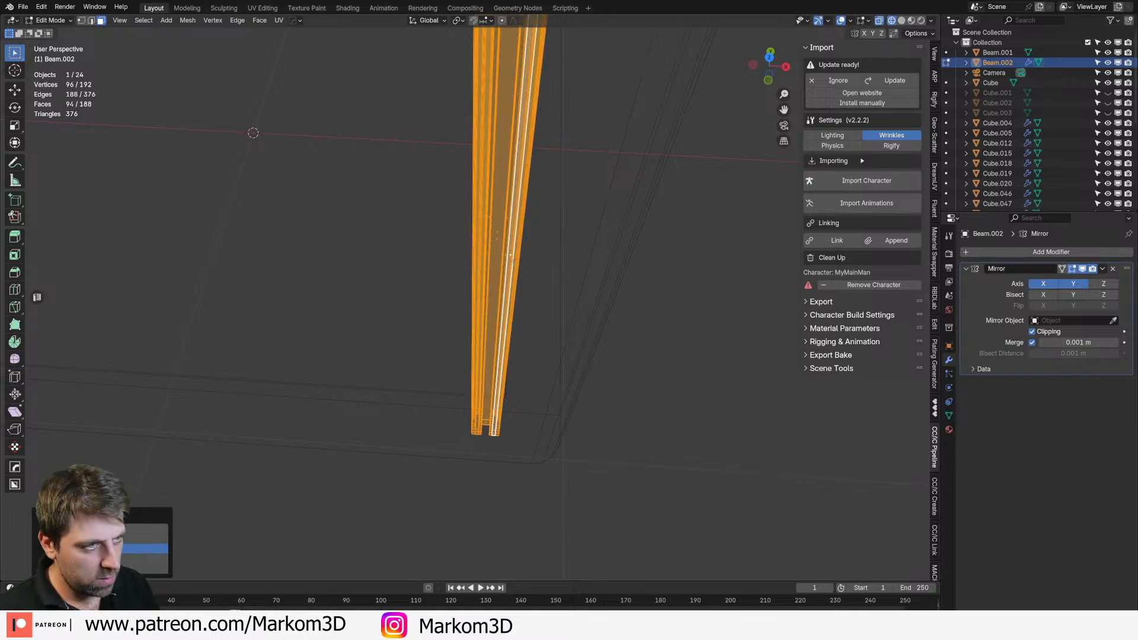
key("KP_1")
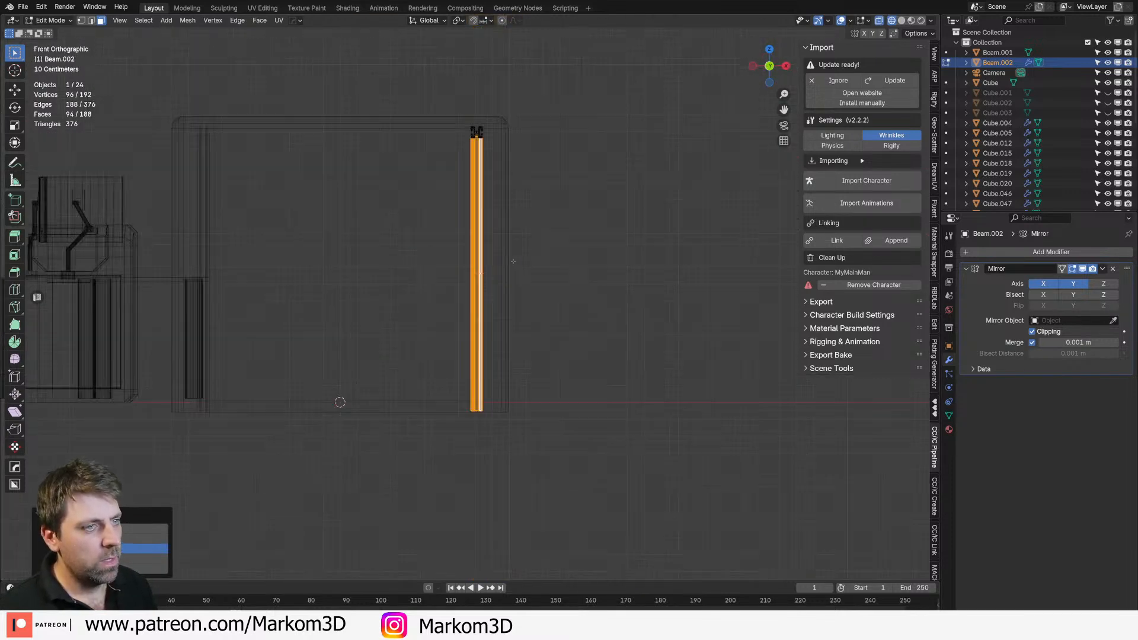
key("g")
right_click(484, 363)
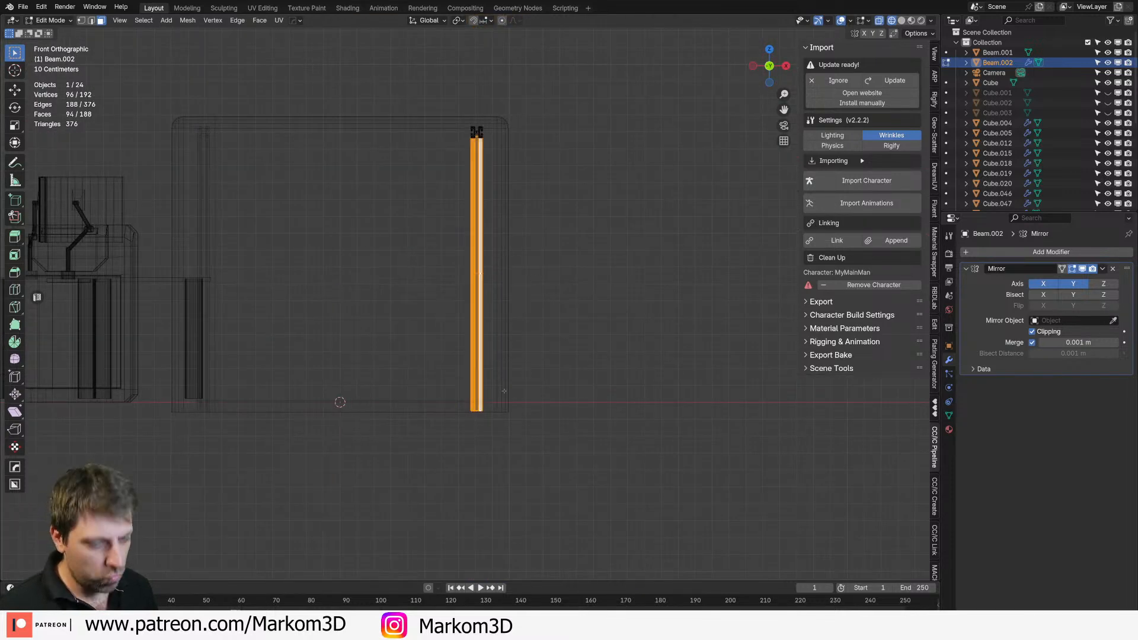
key("shift+d")
left_click(558, 366)
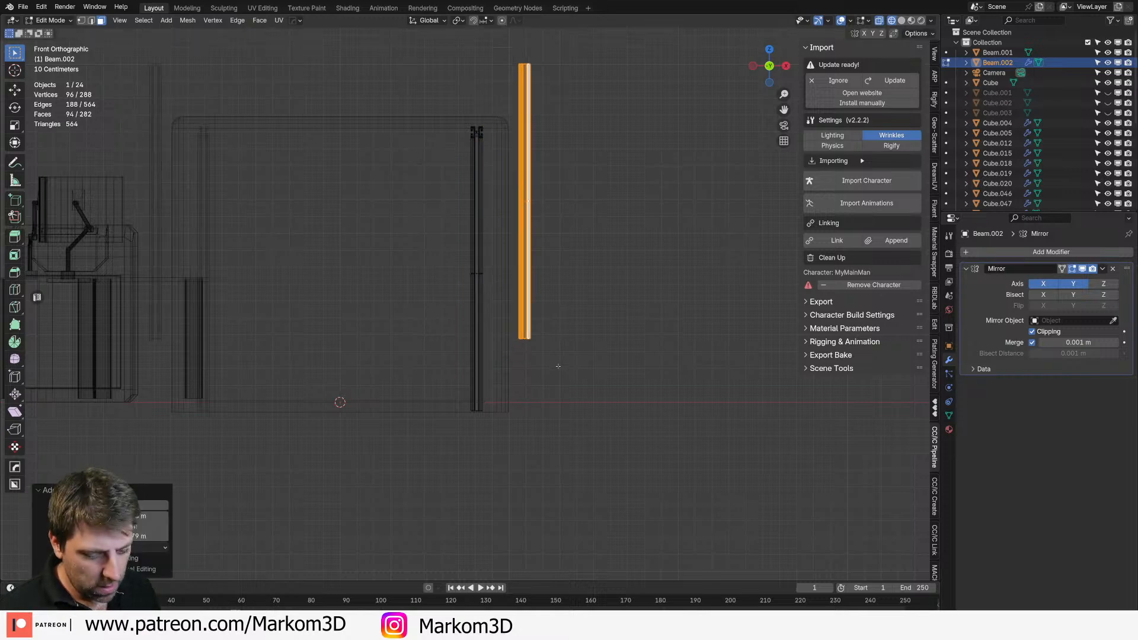
key("r")
key("Return")
Step: Align the second horizontal beam with the upright's top outer corner, then return to solid shading and Object Mode
key("g")
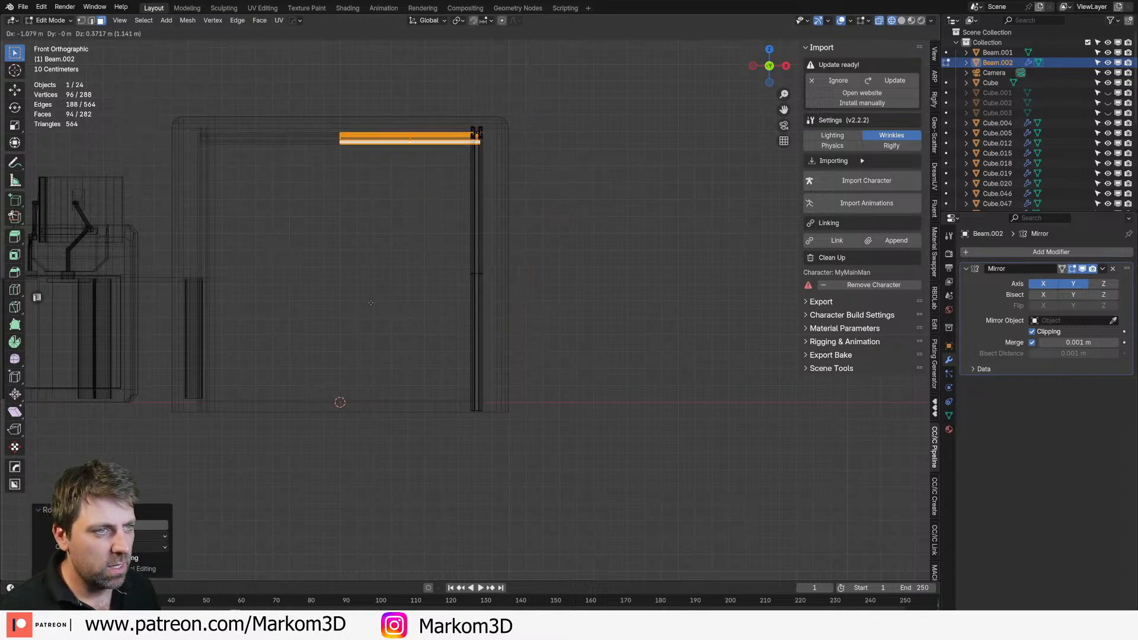
left_click(374, 304)
middle_click_drag(540, 160, 540, 309, "shift")
scroll(540, 309, "up", 8)
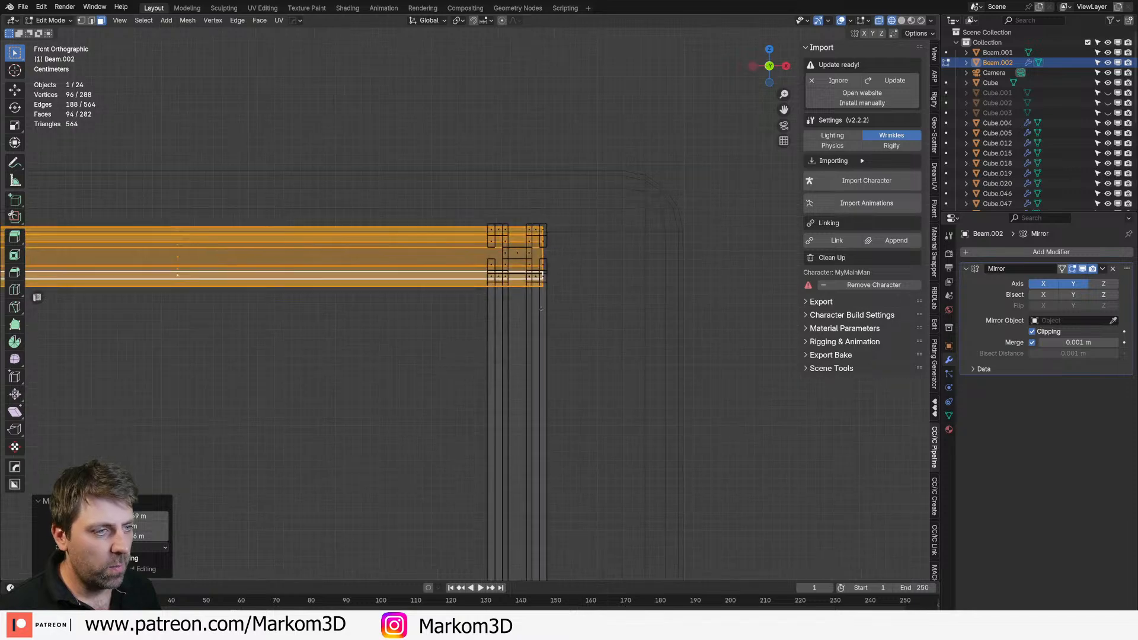
scroll(541, 309, "up", 5)
key("g")
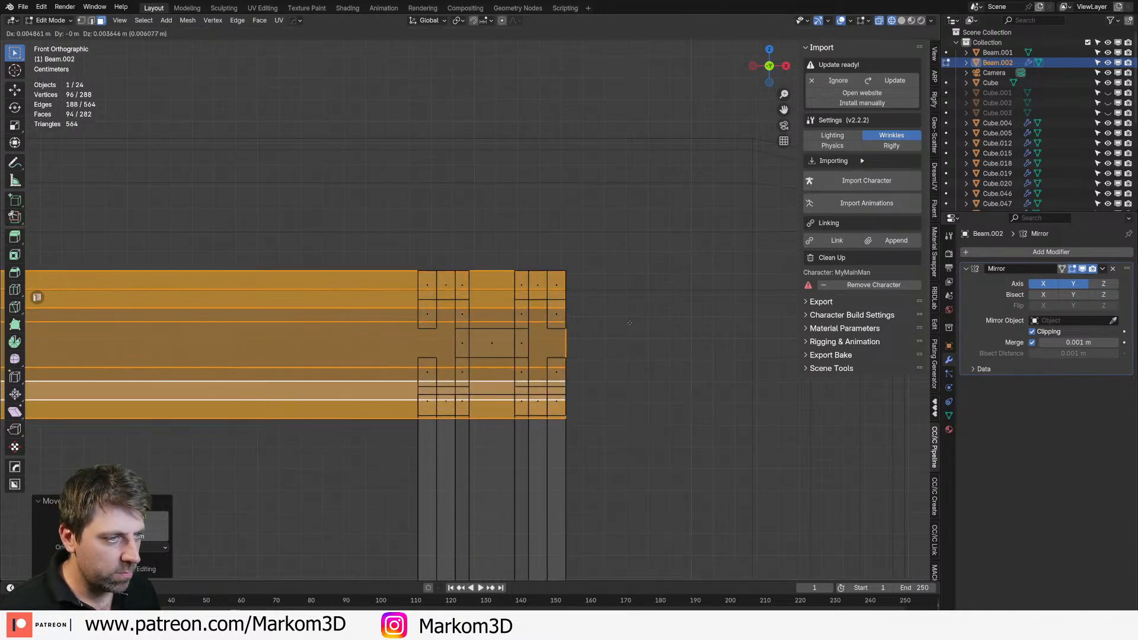
left_click(621, 319)
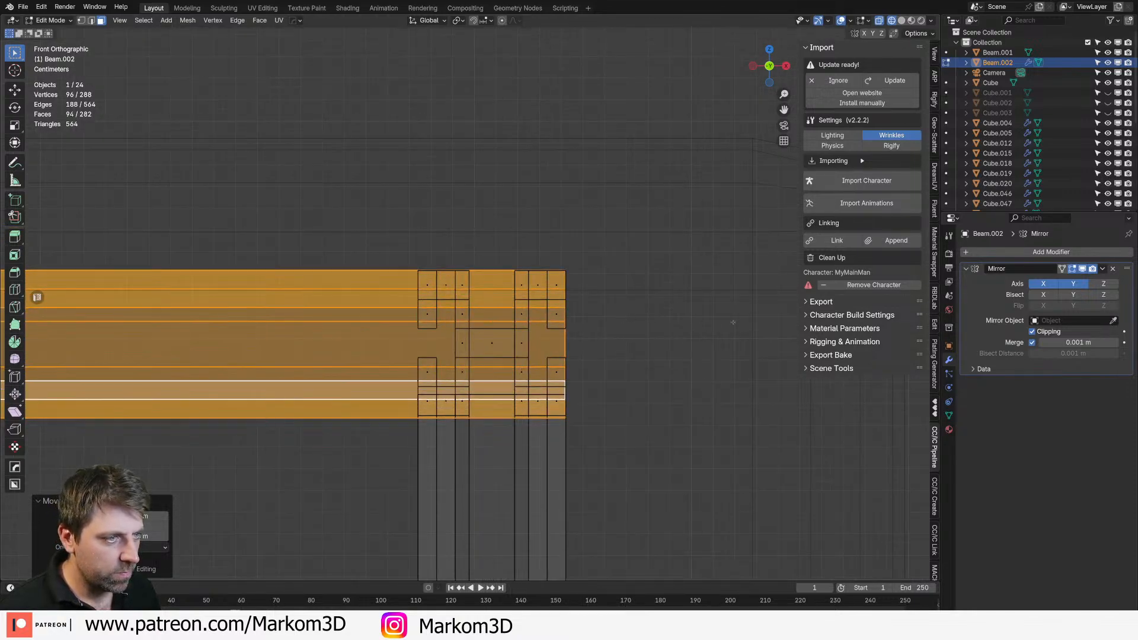
middle_click_drag(717, 321, 633, 365)
scroll(632, 364, "down", 3)
key("z")
left_click(676, 365)
scroll(676, 365, "down", 5)
key("Tab")
left_click(296, 508)
Step: Inspect the inner beam frame and its corner joints inside the open enclosure from several angles
middle_click_drag(296, 508, 373, 437)
scroll(405, 440, "down", 3)
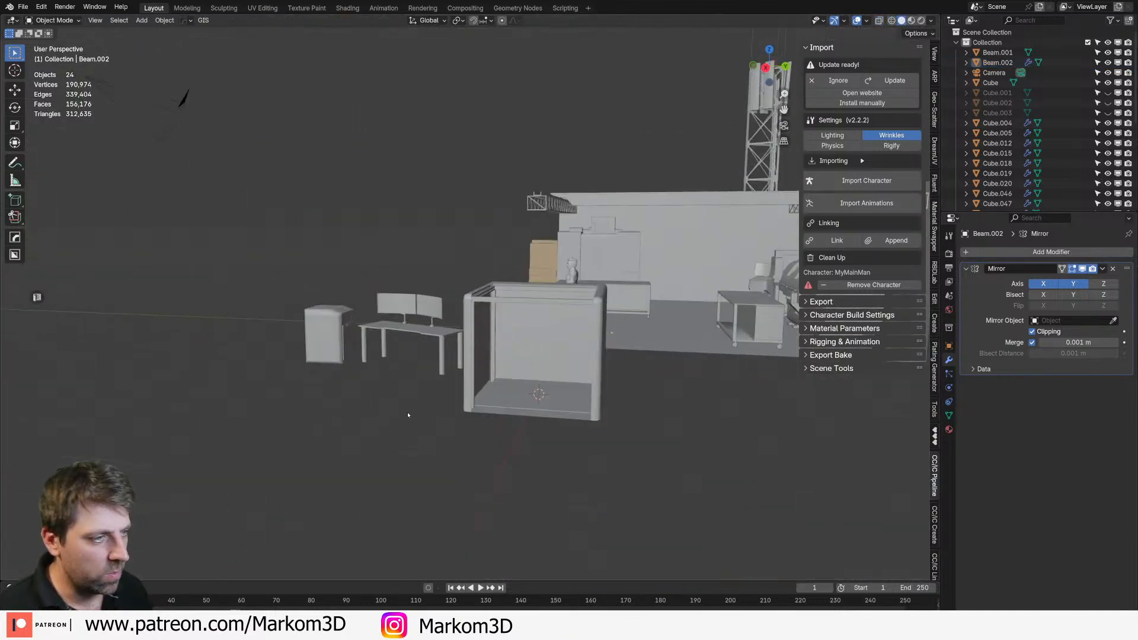
scroll(413, 418, "up", 4)
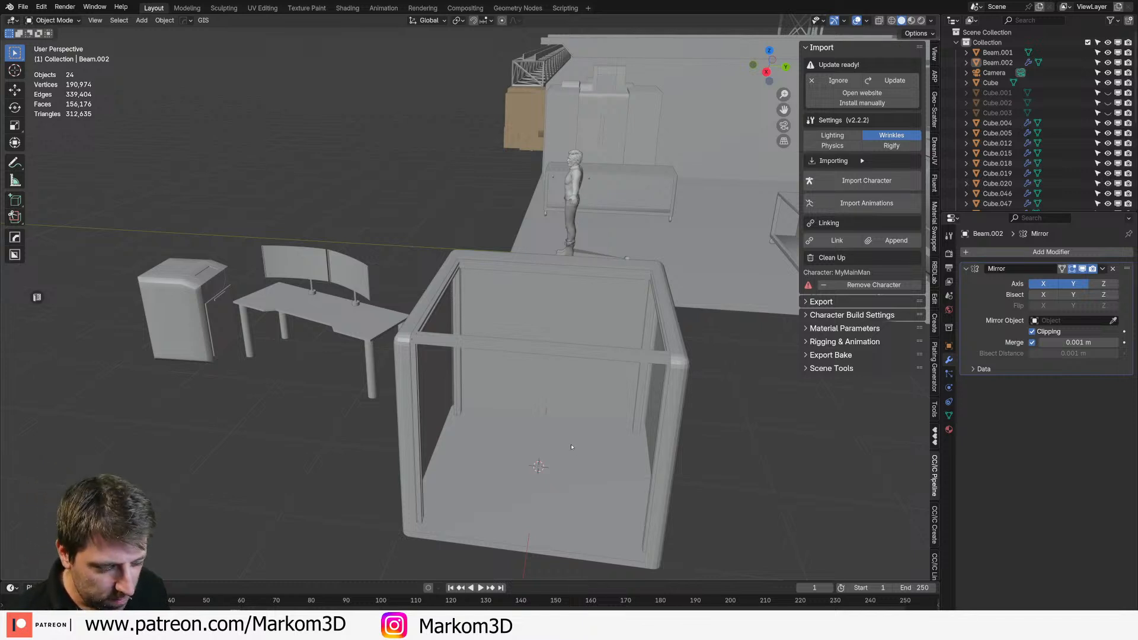
middle_click_drag(576, 451, 523, 467)
scroll(510, 456, "up", 3)
middle_click_drag(462, 436, 440, 347, "shift")
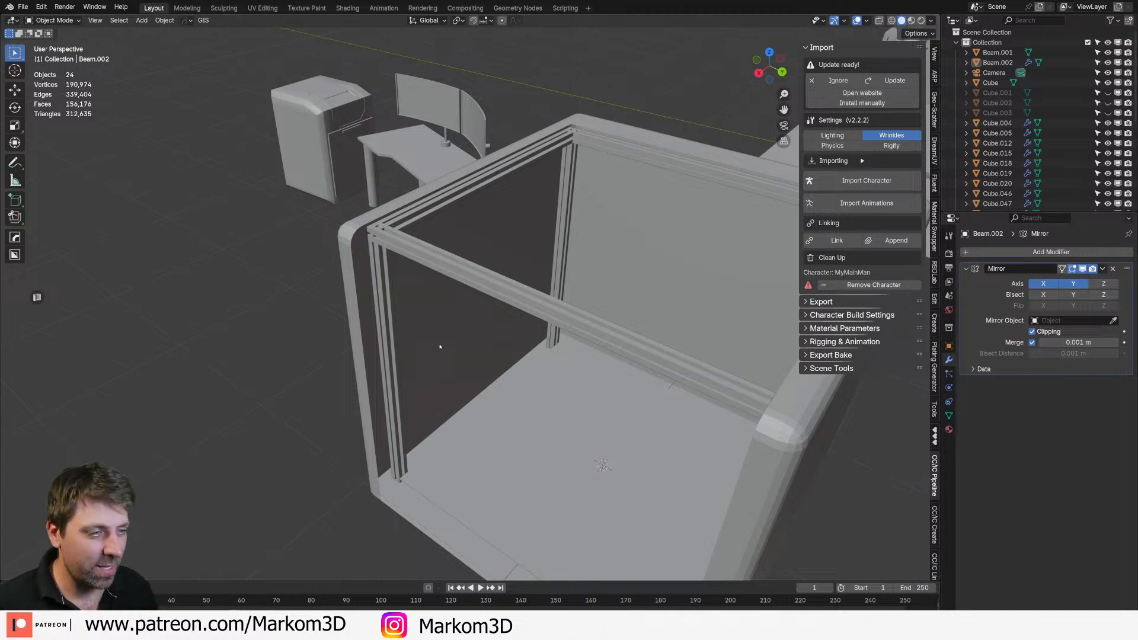
middle_click_drag(493, 498, 562, 507)
Step: Separate the enclosure's linked outer shell from the inner floor slab into its own object
left_click(562, 507)
scroll(563, 507, "down", 4)
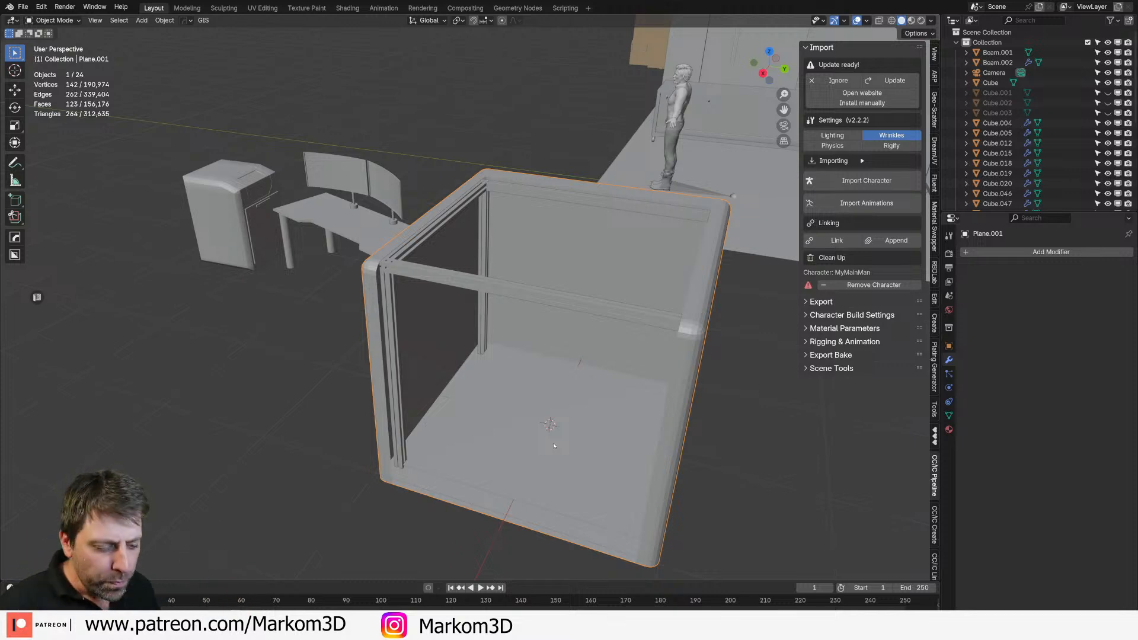
scroll(504, 388, "up", 1)
middle_click_drag(505, 388, 522, 276, "shift")
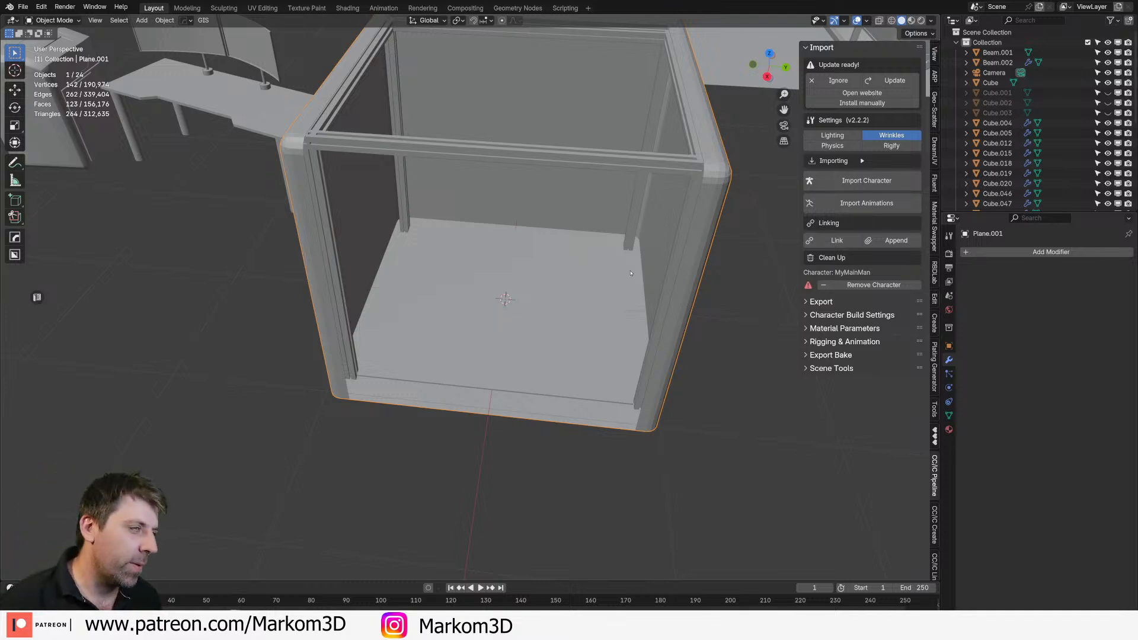
key("Tab")
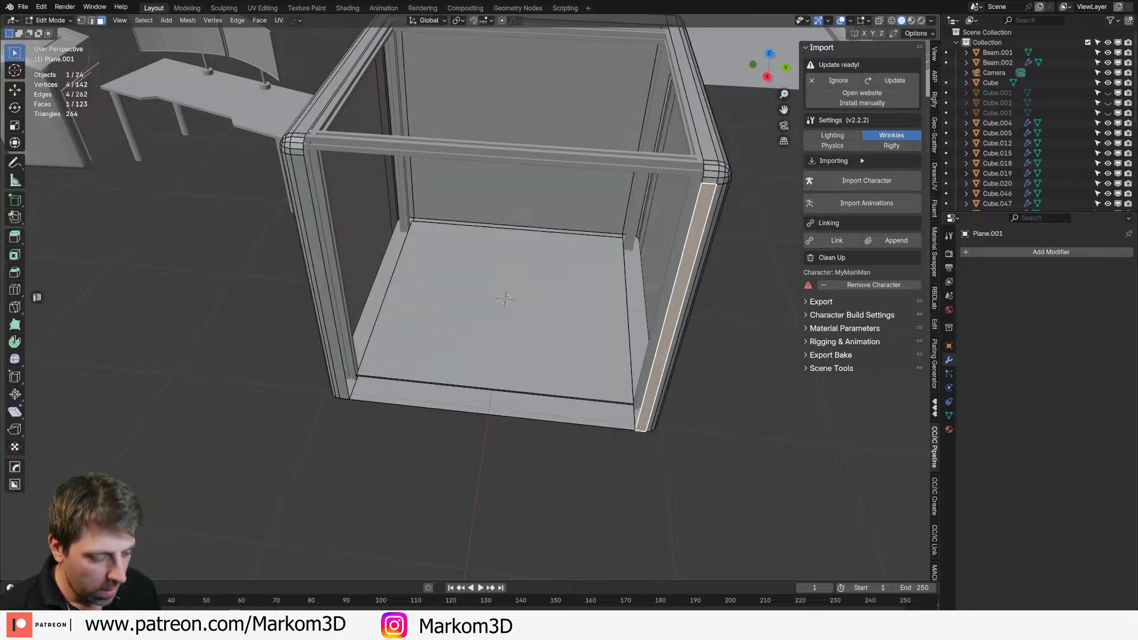
key("ctrl+l")
key("p")
left_click(641, 431)
middle_click_drag(640, 431, 610, 476)
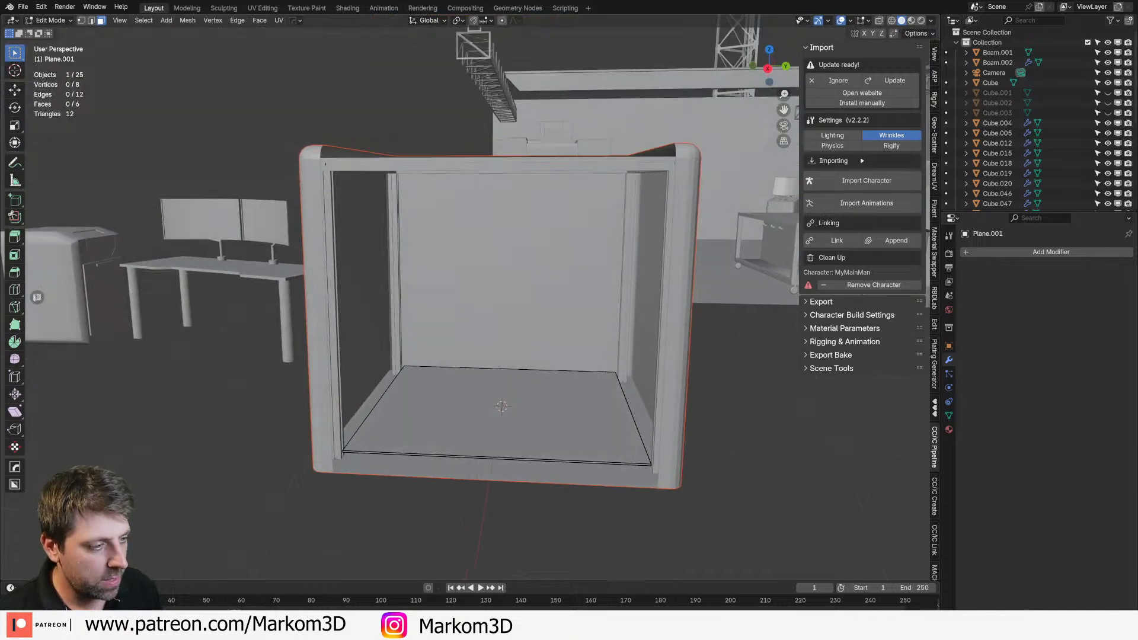
Step: Separate the three bottom faces of the outer shell into their own base object and return to Object Mode
left_click(607, 479)
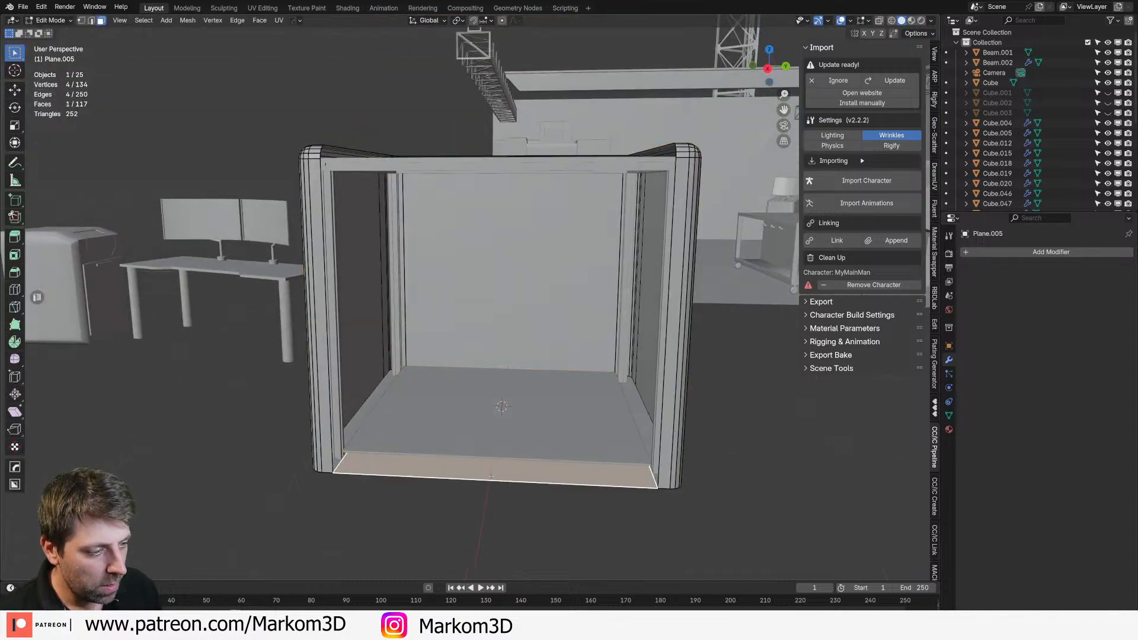
middle_click_drag(491, 476, 511, 342)
key("ctrl+l")
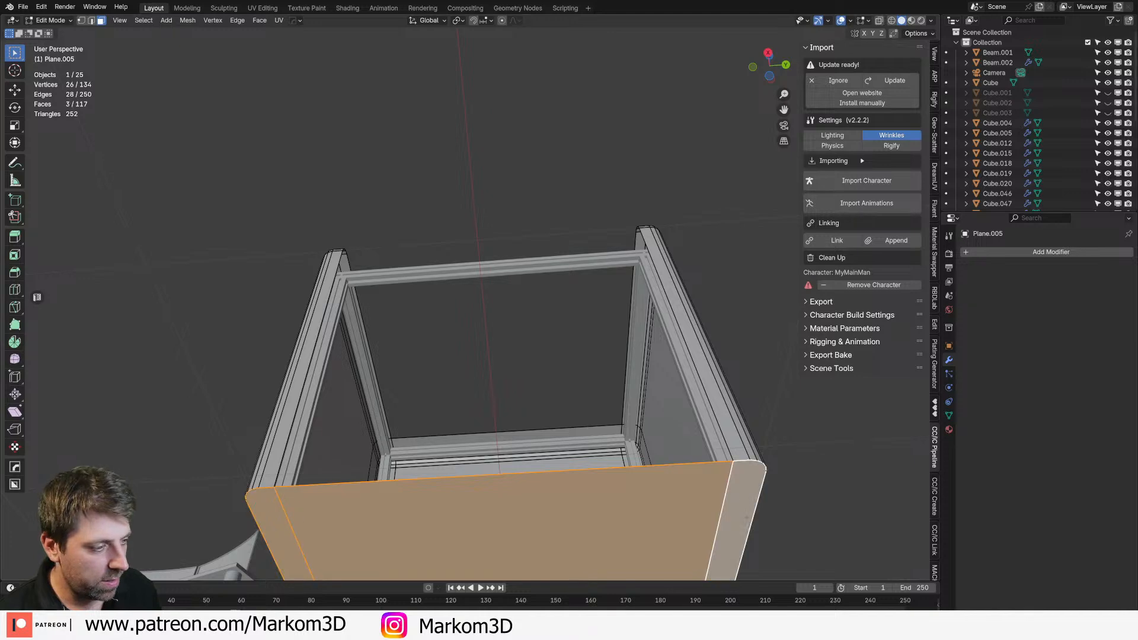
key("p")
left_click(747, 519)
scroll(728, 468, "down", 3)
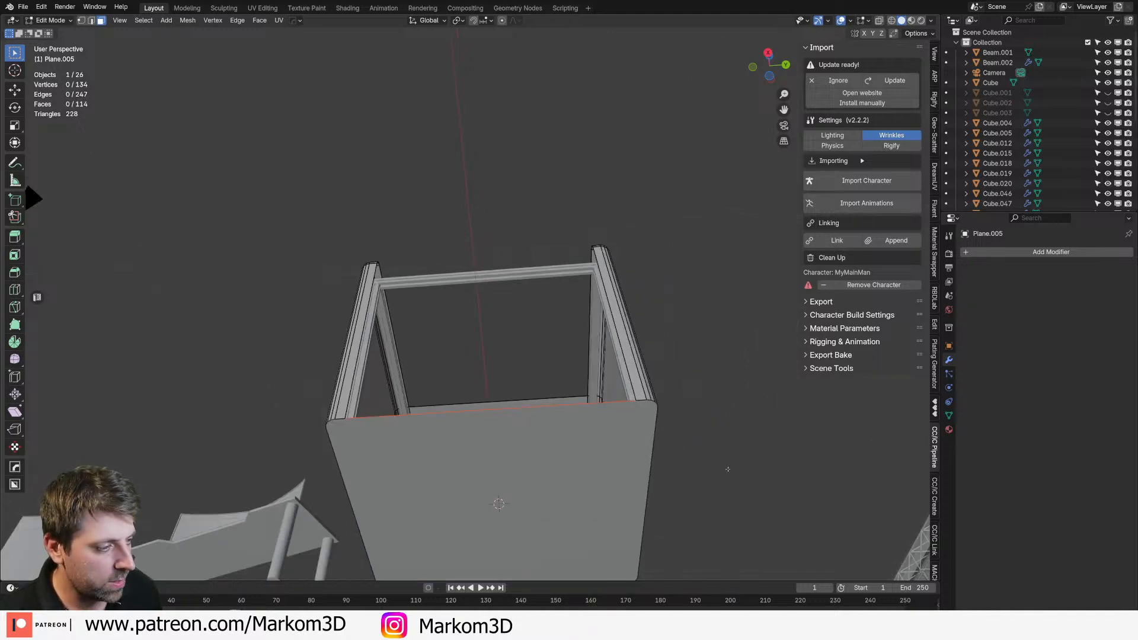
key("Tab")
Step: Add a Solidify modifier to the enclosure's outer shell
middle_click_drag(727, 468, 676, 522)
left_click(668, 389)
middle_click_drag(668, 389, 705, 451)
left_click(1027, 252)
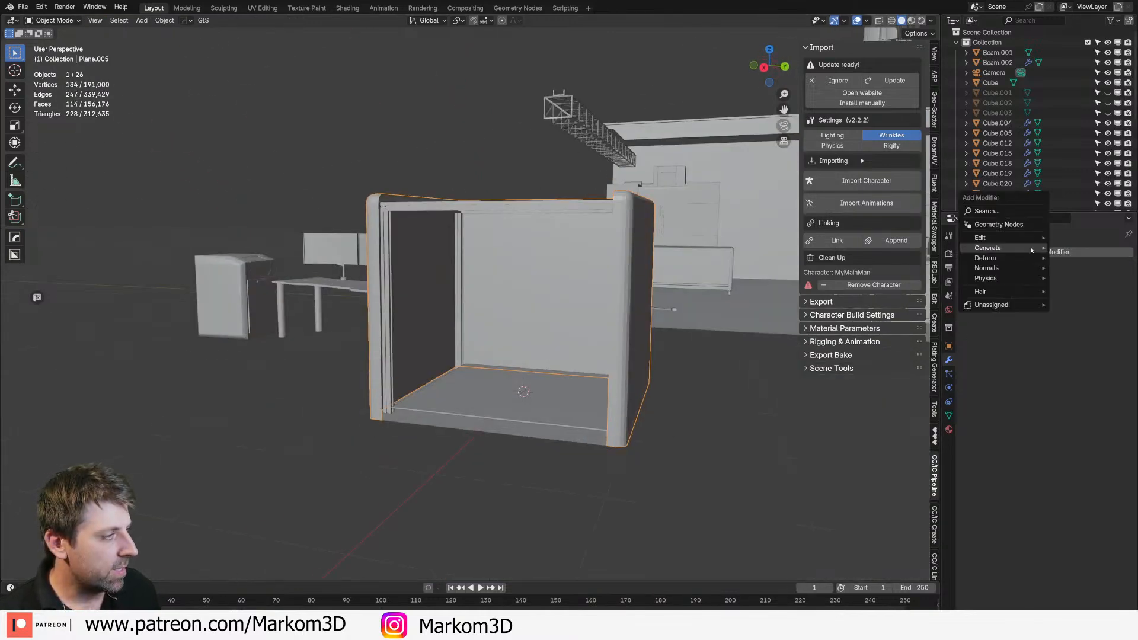
mouse_move(978, 243)
left_click(907, 370)
Step: Apply smooth shading and then Shade Auto Smooth to the outer shell
scroll(681, 383, "up", 4)
middle_click_drag(681, 383, 712, 397)
scroll(713, 397, "down", 1)
key("F3")
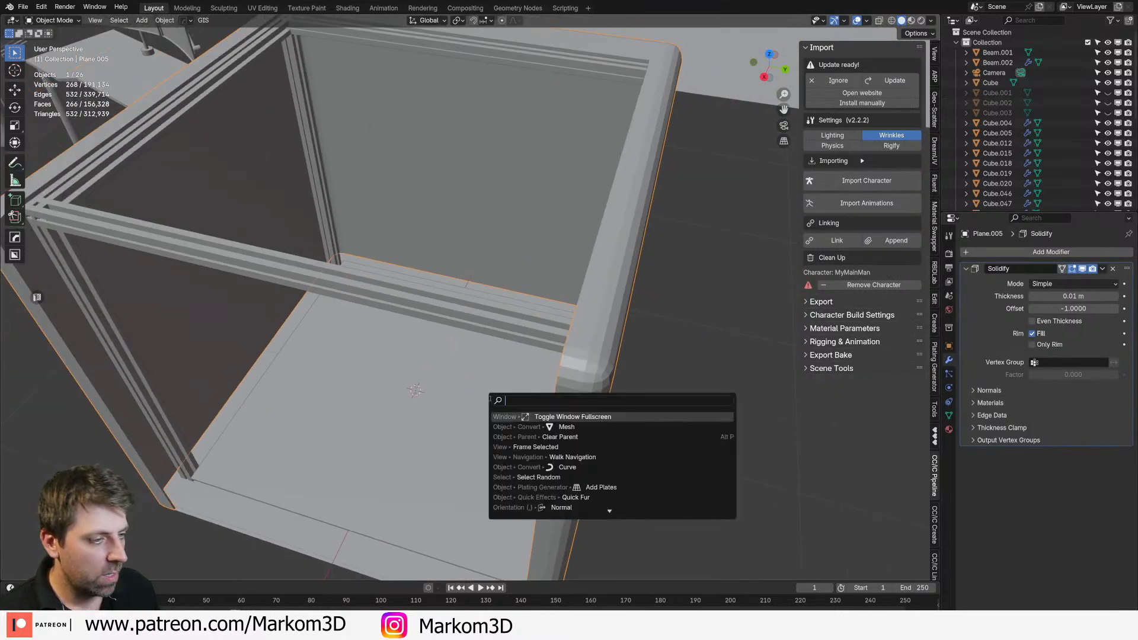
type("smooth")
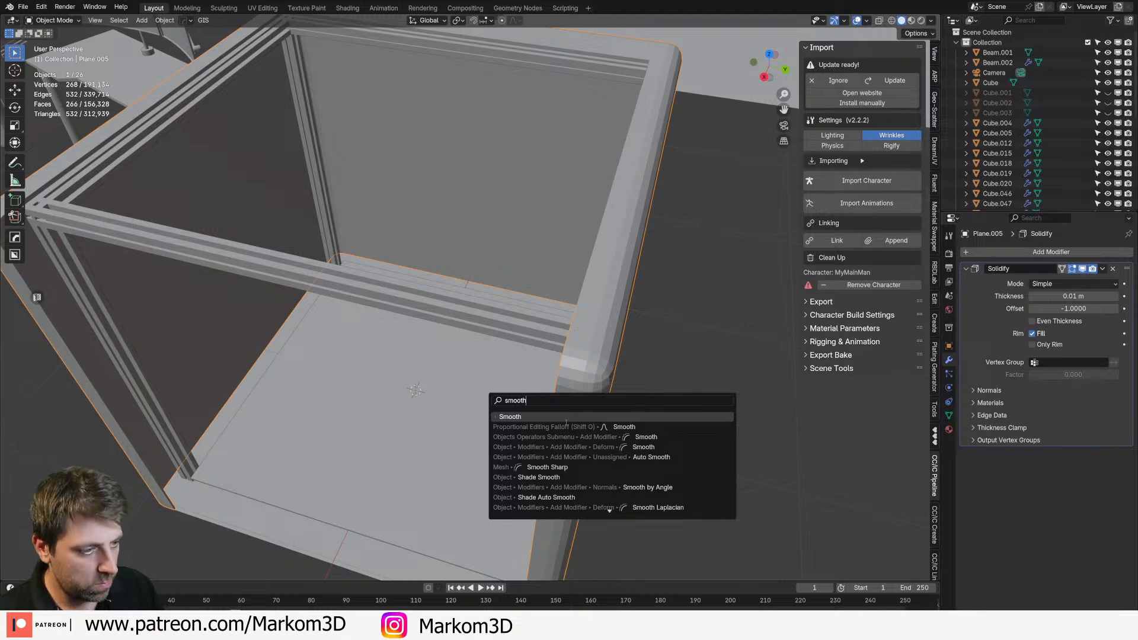
key("Return")
key("F3")
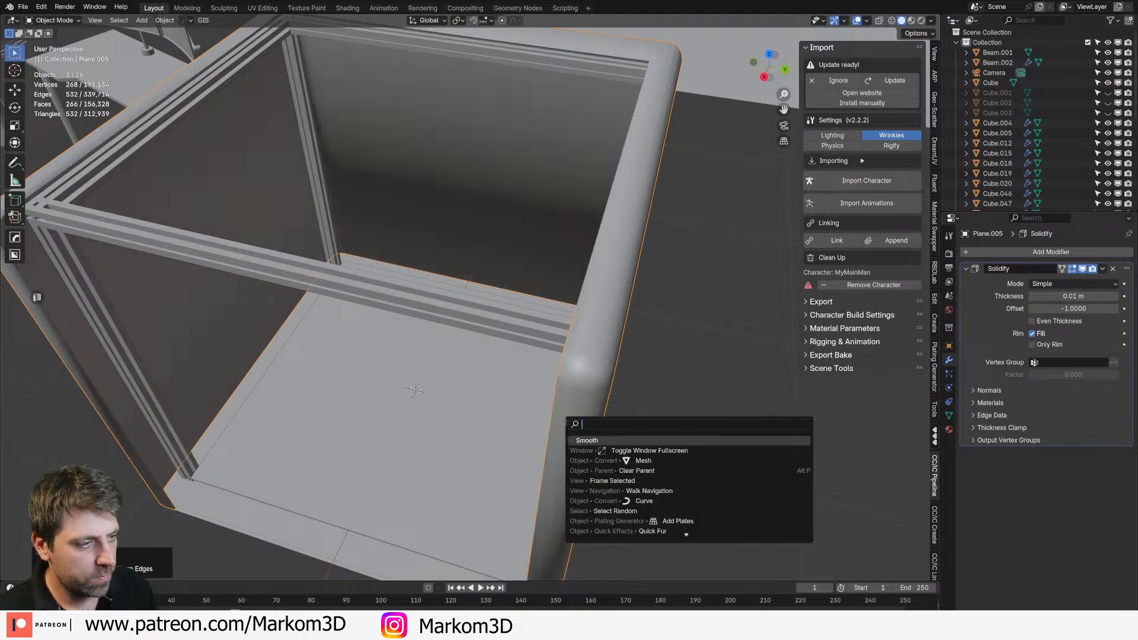
right_click(580, 376)
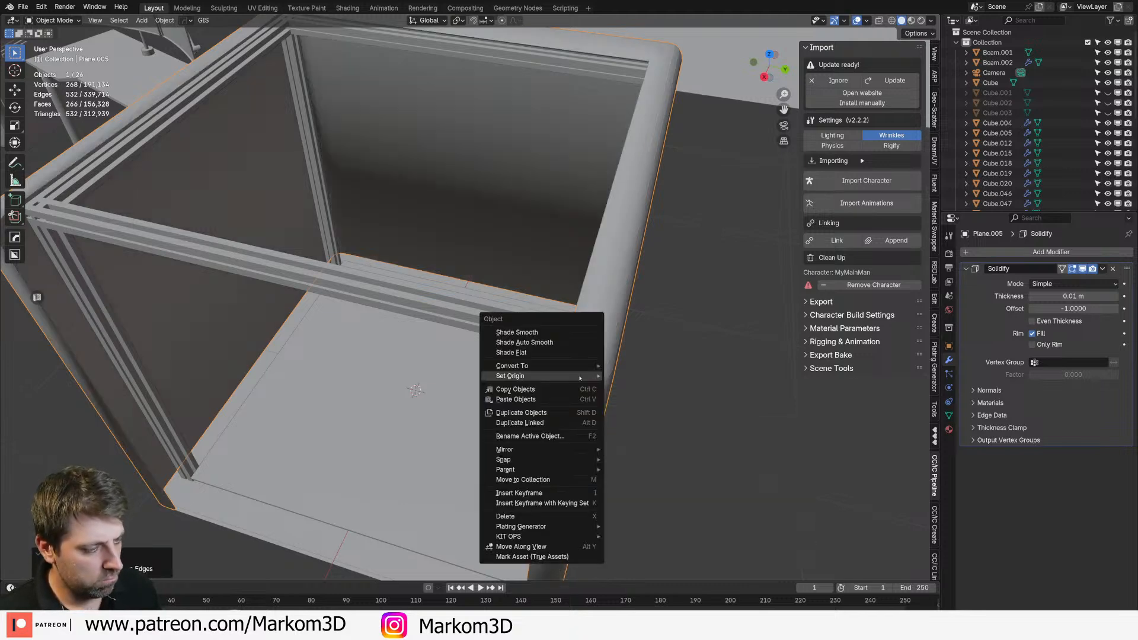
left_click(534, 343)
Step: Add a Solidify modifier to the separated base plate and set its thickness to 0.03 m
scroll(623, 419, "down", 5)
middle_click_drag(516, 510, 551, 323)
scroll(599, 472, "up", 4)
left_click(504, 426)
left_click(1051, 252)
mouse_move(1007, 261)
left_click(1083, 373)
middle_click_drag(630, 444, 610, 375, "shift")
scroll(610, 376, "up", 3)
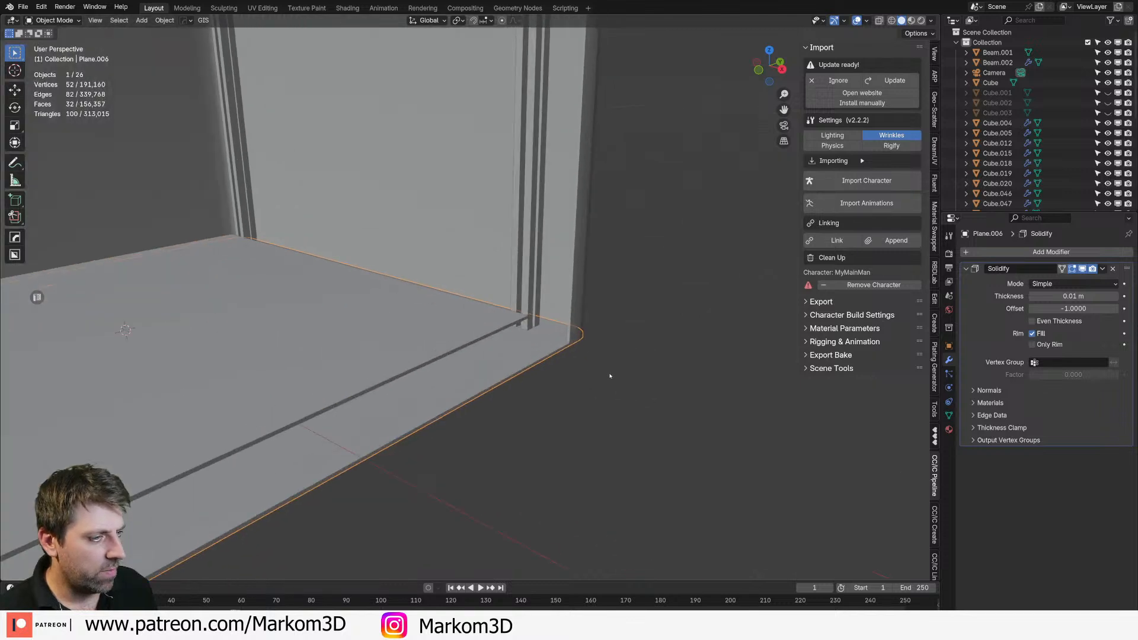
left_click(1117, 297)
left_click(1116, 296)
Step: Scale the base plate's mesh slightly outward on X and Y only so its rim extends beyond the shell walls
scroll(536, 376, "down", 4)
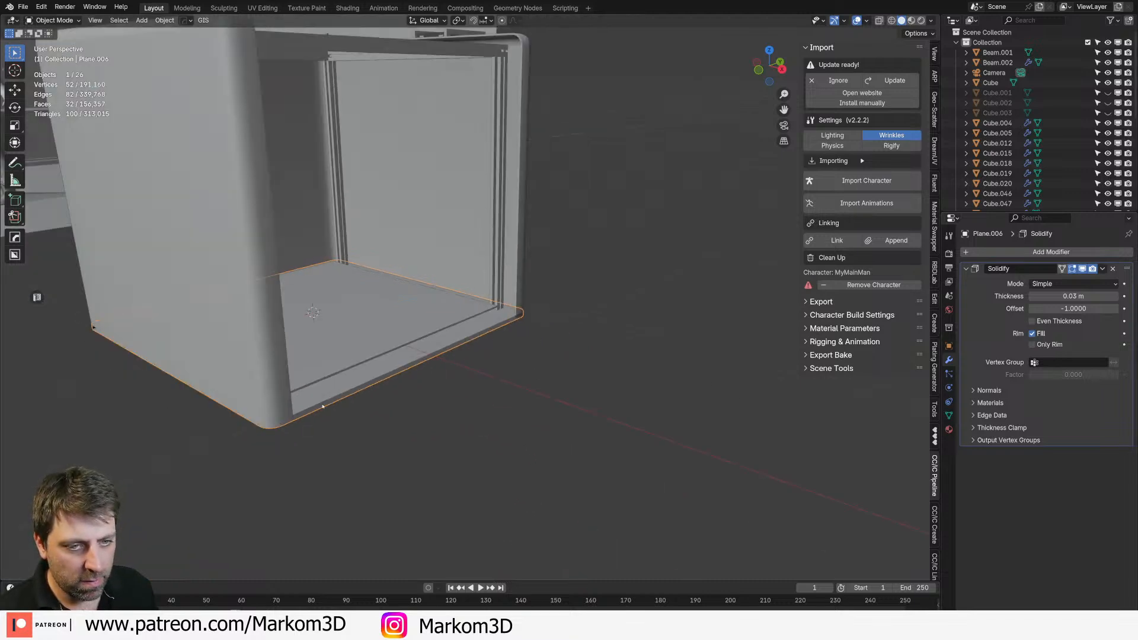
middle_click_drag(314, 411, 338, 415)
scroll(350, 417, "up", 6)
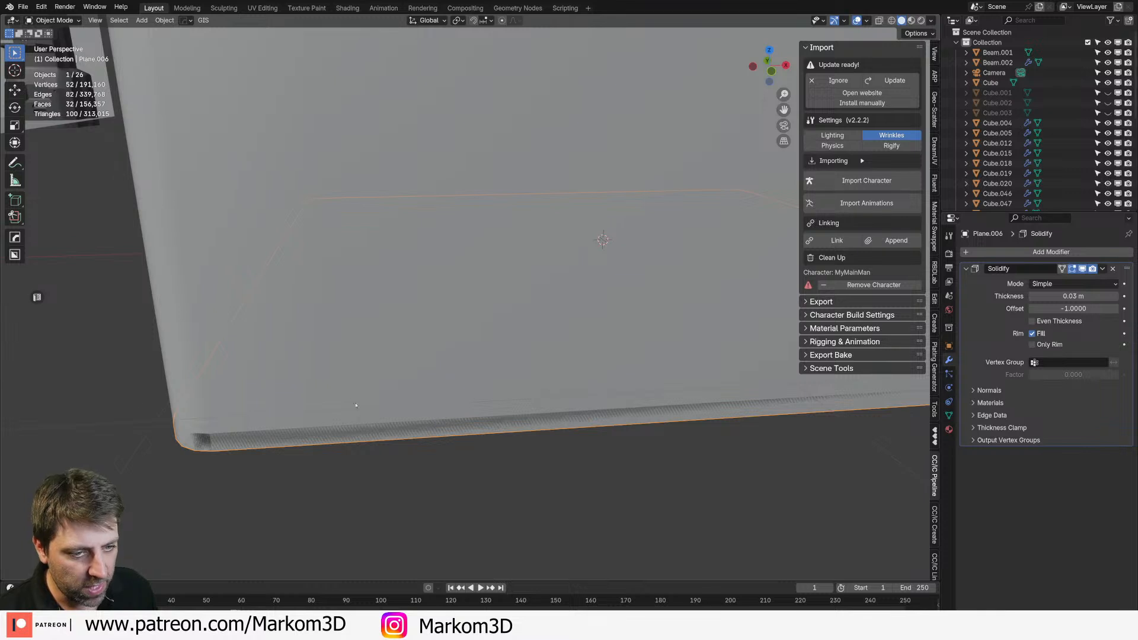
key("Tab")
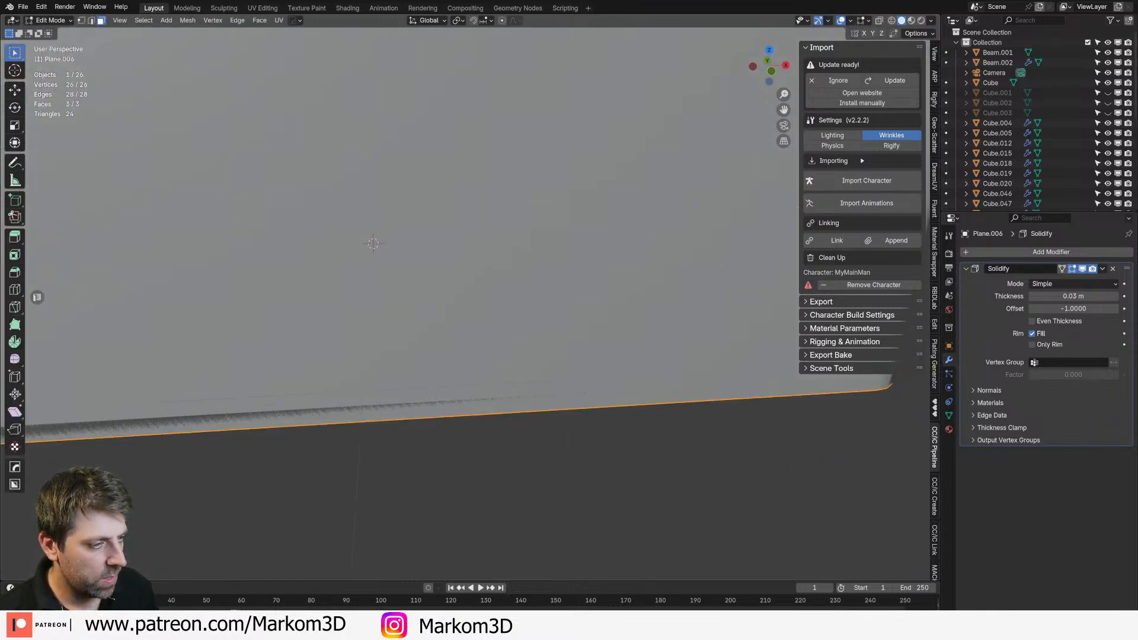
key("s")
key("shift+z")
left_click(774, 452)
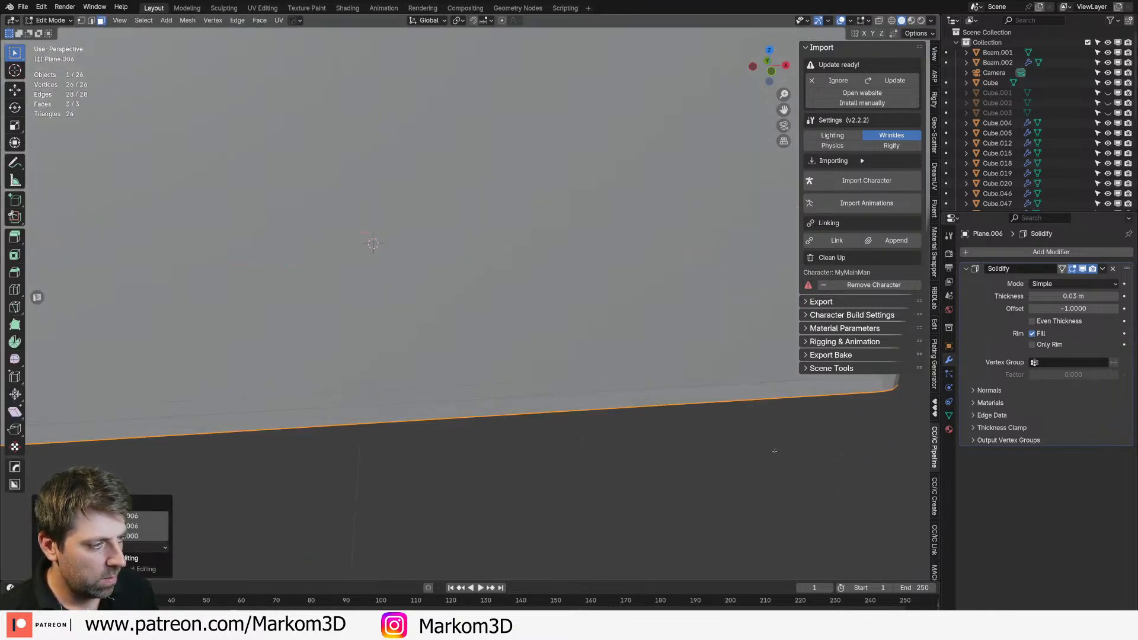
scroll(774, 453, "down", 5)
key("Tab")
middle_click_drag(737, 452, 611, 452)
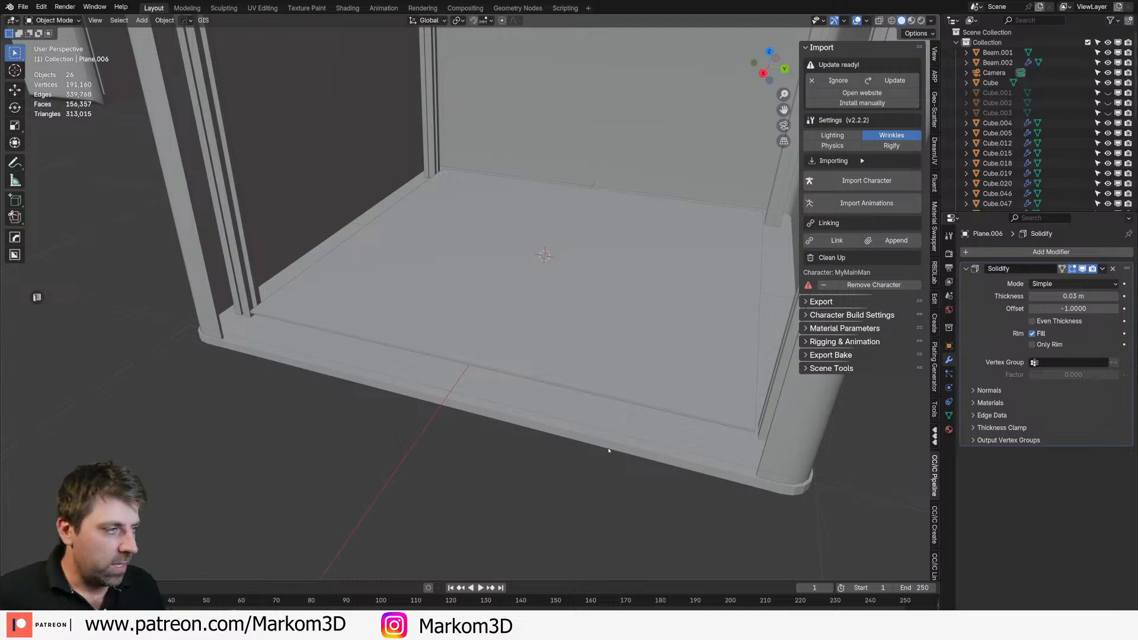
Step: Apply Shade Auto Smooth to the enclosure's base plate
scroll(609, 451, "down", 5)
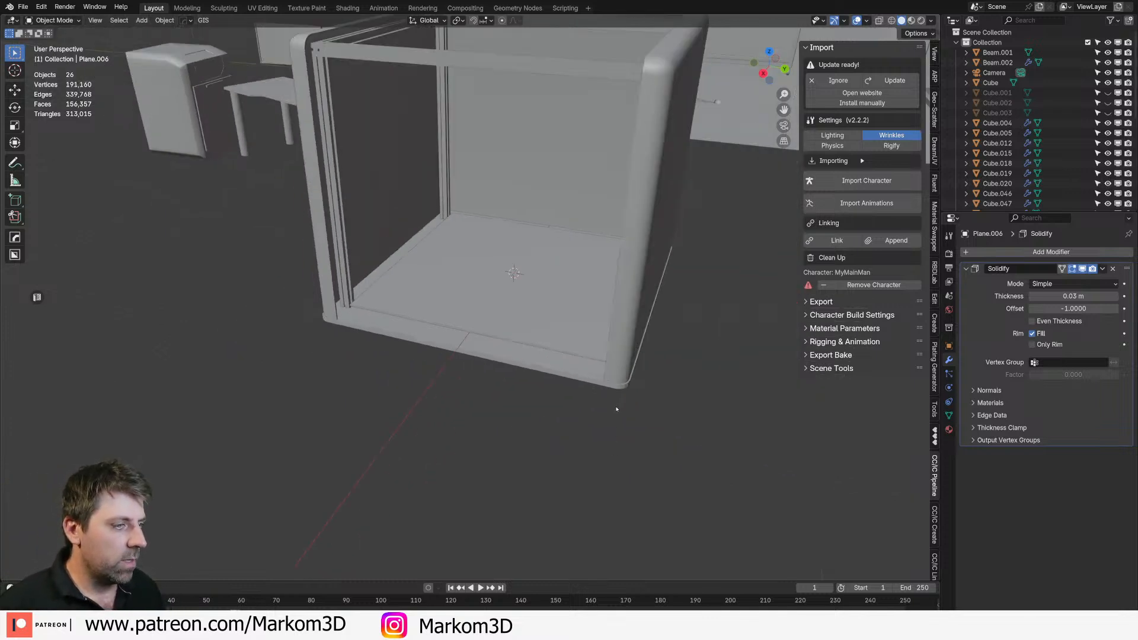
left_click(623, 384)
right_click(624, 385)
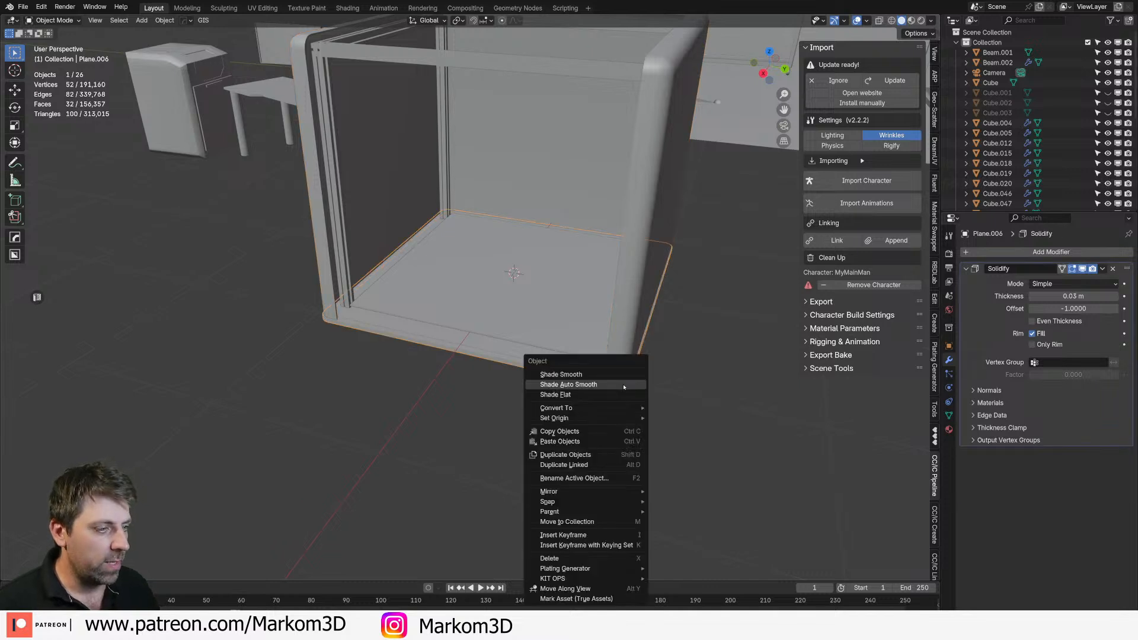
left_click(623, 385)
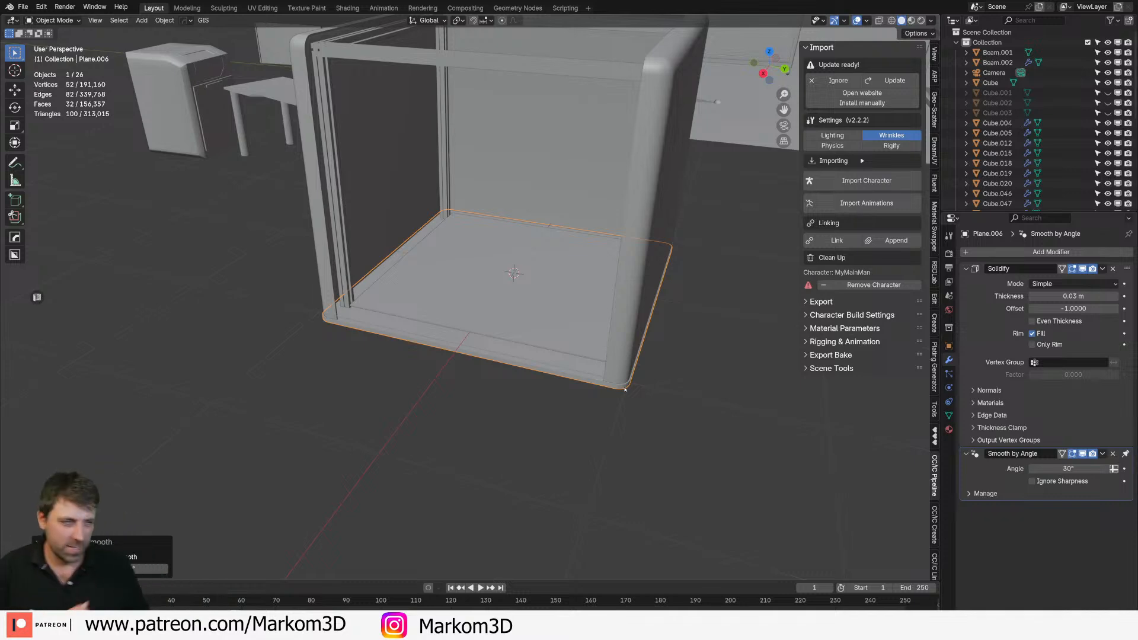
Step: Review the workshop machines and furniture for comparison, and come back to the enclosure
scroll(614, 376, "down", 2)
middle_click_drag(614, 376, 658, 525)
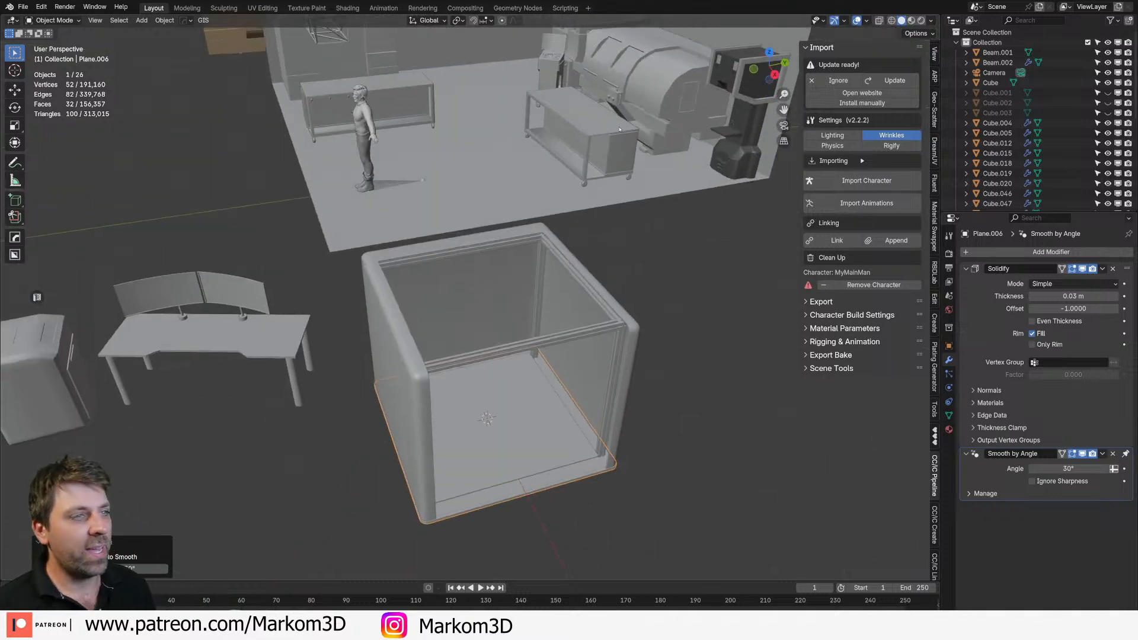
left_click(614, 126)
left_click(650, 104)
key("KP_Decimal")
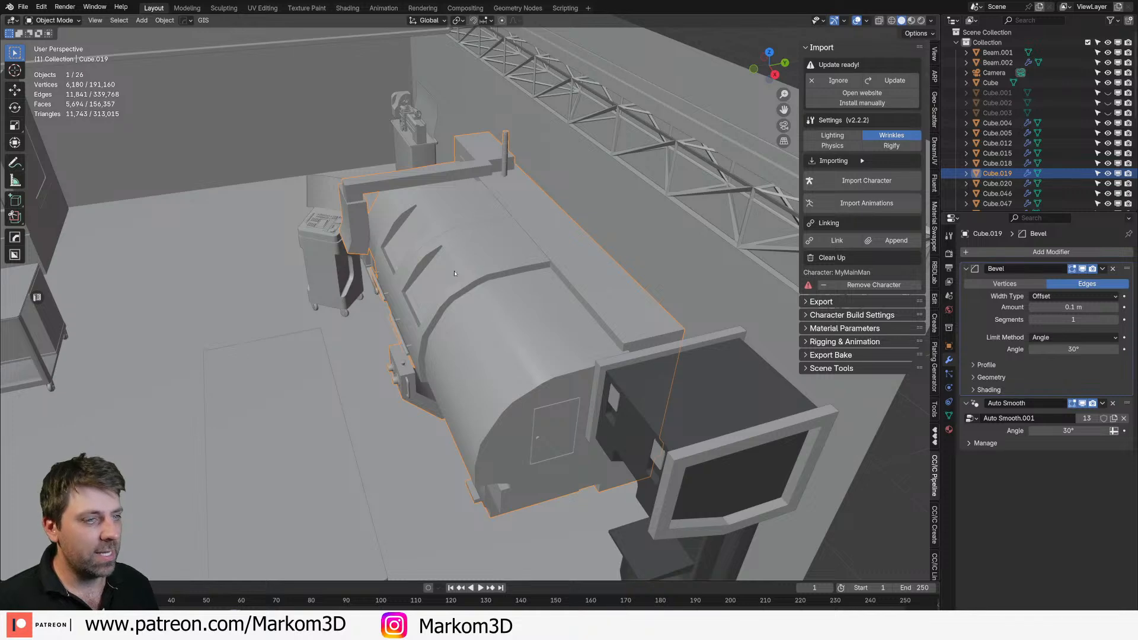
middle_click_drag(446, 274, 536, 254)
scroll(504, 261, "up", 4)
scroll(503, 262, "down", 3)
middle_click_drag(237, 284, 380, 285, "shift")
scroll(379, 286, "down", 4)
left_click(332, 214)
scroll(579, 367, "down", 6)
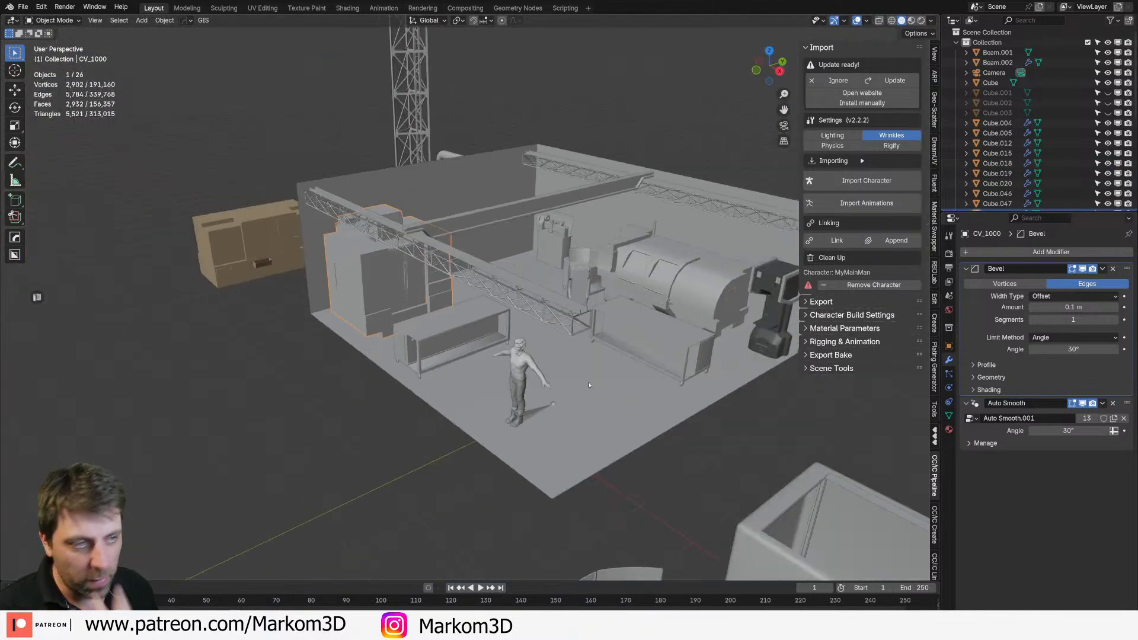
middle_click_drag(717, 488, 457, 383, "shift")
left_click(326, 347)
middle_click_drag(326, 350, 476, 363, "shift")
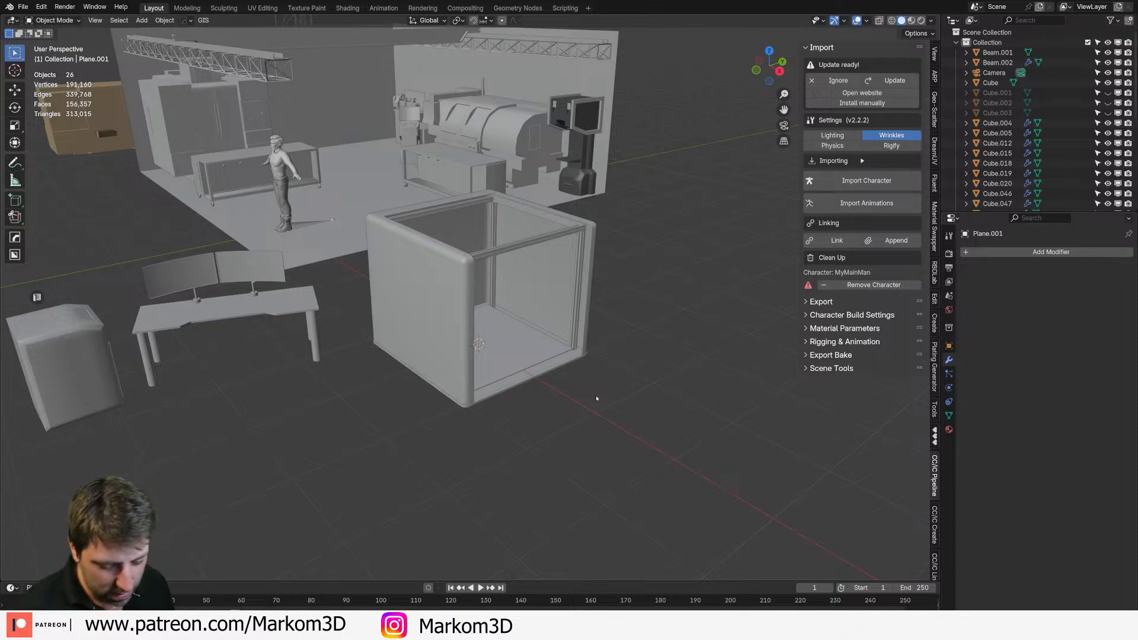
Step: Unhide all objects, select the five enclosure parts in wireframe, and move them to a new collection named 3DPrinter
key("alt+h")
left_click(421, 313)
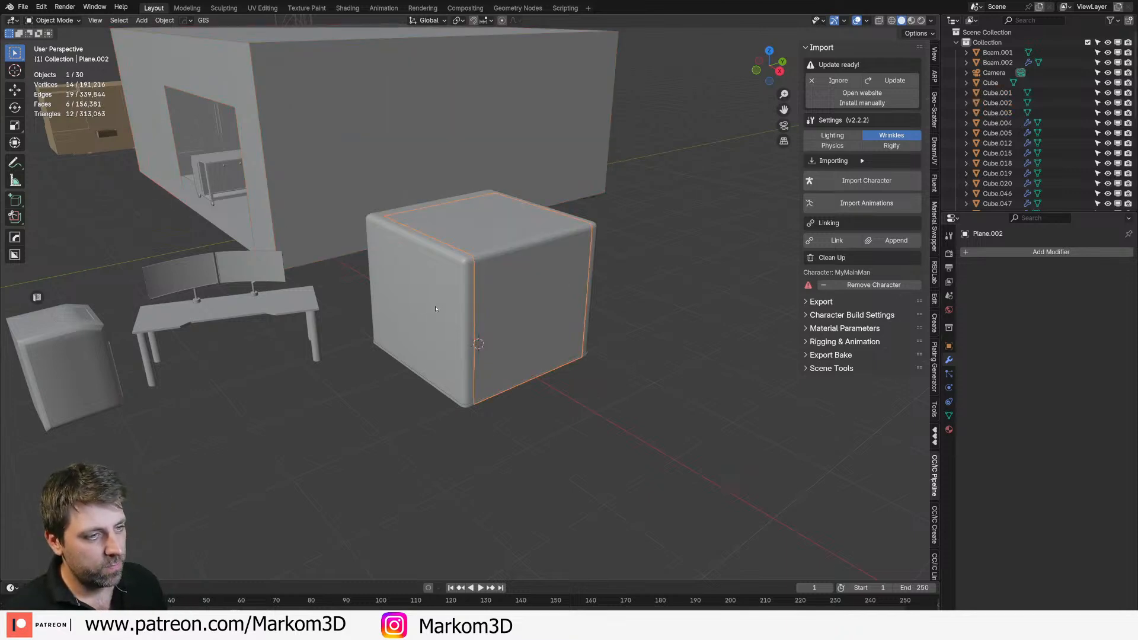
key("shift+z")
left_click(462, 393, "shift")
left_click(460, 392, "shift")
left_click(418, 373, "shift")
left_click(415, 368, "shift")
left_click(417, 360, "shift")
left_click(382, 343, "shift")
left_click(412, 362, "shift")
key("m")
left_click(490, 384)
type("3DPrinter")
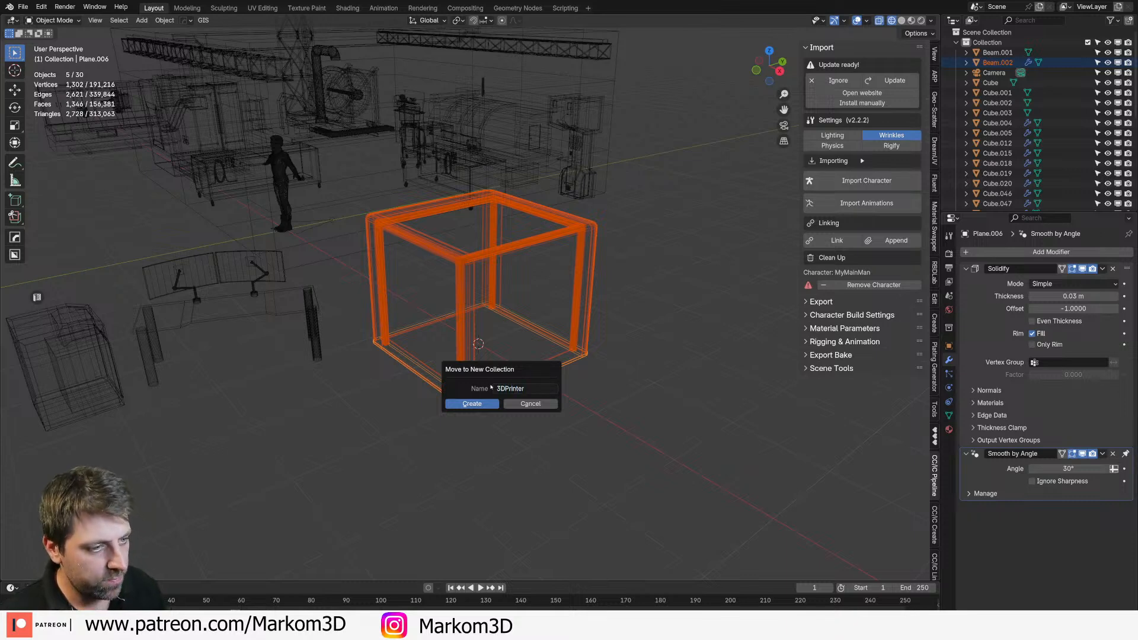
left_click(472, 404)
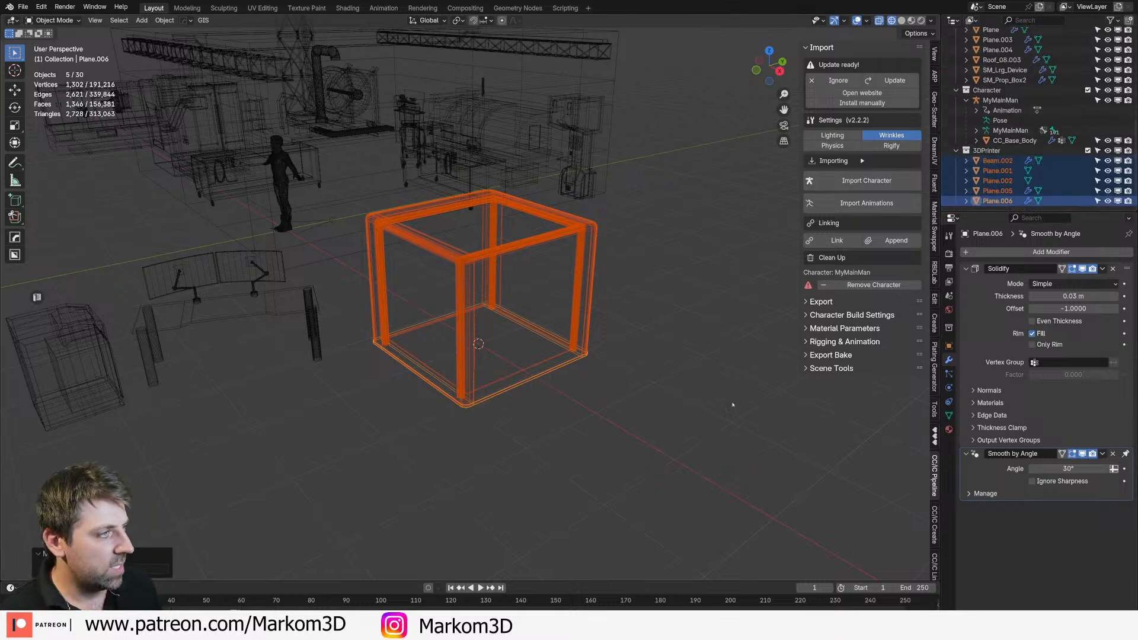
Step: Return to solid shading and add a Solidify modifier to the panel covering the enclosure's front and top
left_click(539, 404)
left_click(526, 373)
key("z")
left_click(586, 372)
middle_click_drag(416, 349, 395, 353)
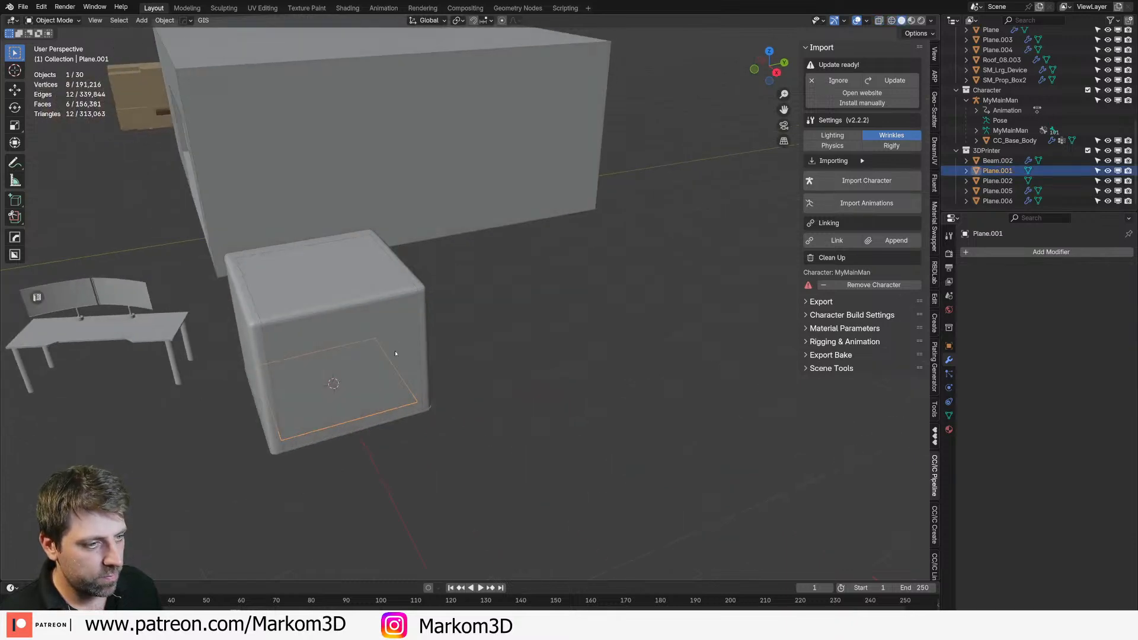
left_click(395, 354)
left_click(1020, 251)
mouse_move(1007, 249)
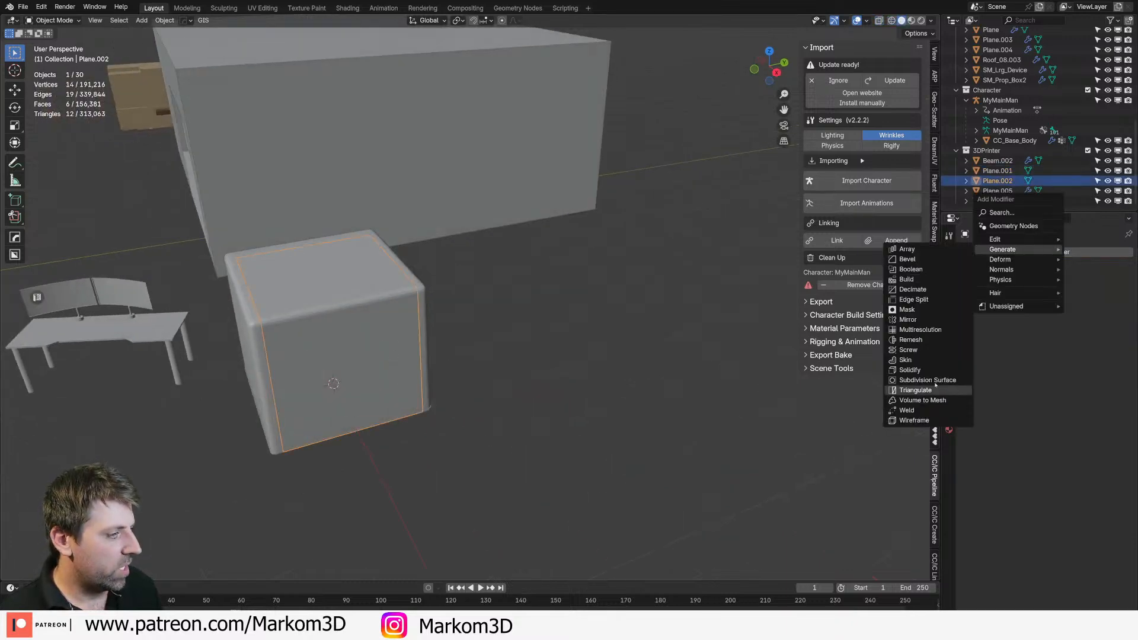
left_click(910, 370)
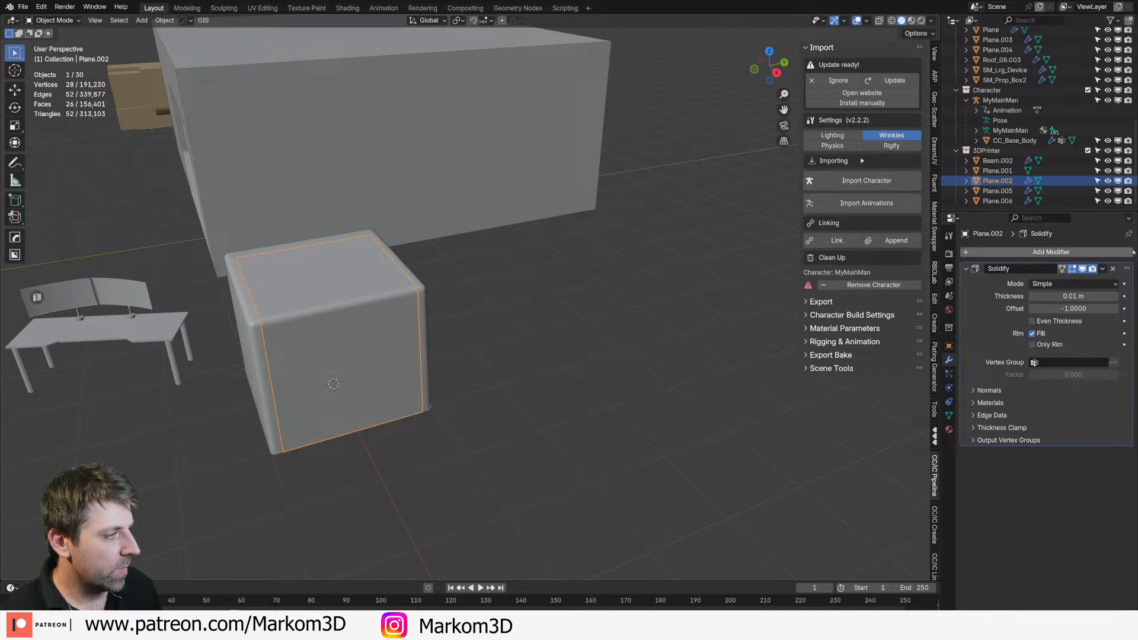
Step: Add a Bevel modifier after Solidify on the front and top panel
left_click(1026, 252)
mouse_move(1020, 250)
left_click(918, 261)
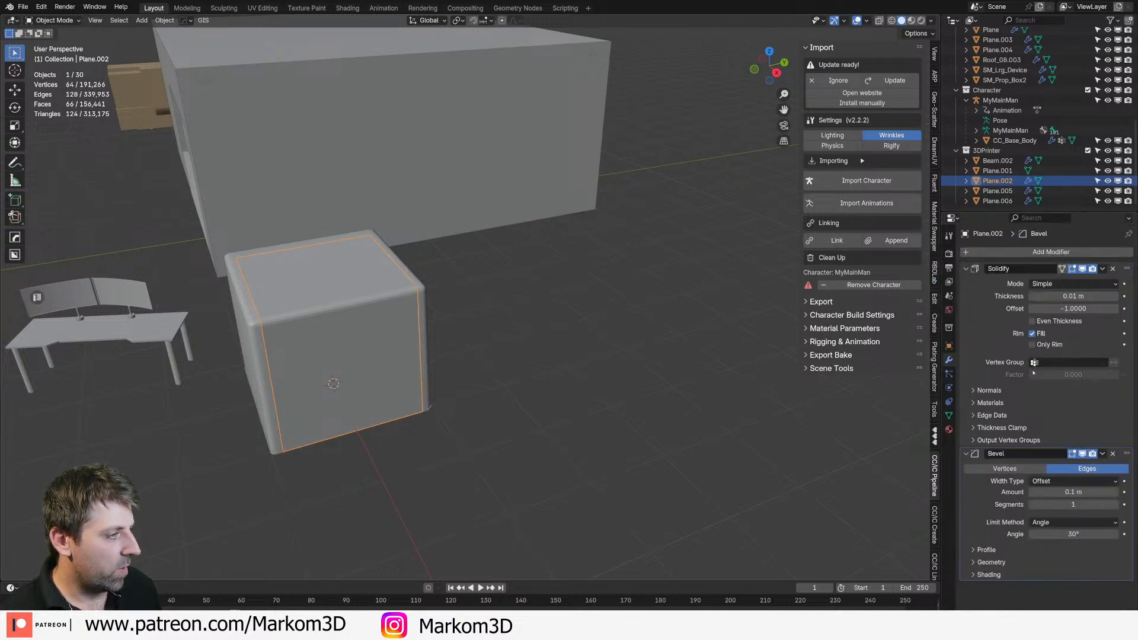
Step: Set the Bevel amount of the front and top panel to 0.01 m and apply Shade Auto Smooth to the panel
left_click(1067, 493)
type(".01")
key("Return")
left_click(453, 460)
middle_click_drag(435, 385, 690, 303, "shift")
scroll(691, 303, "up", 5)
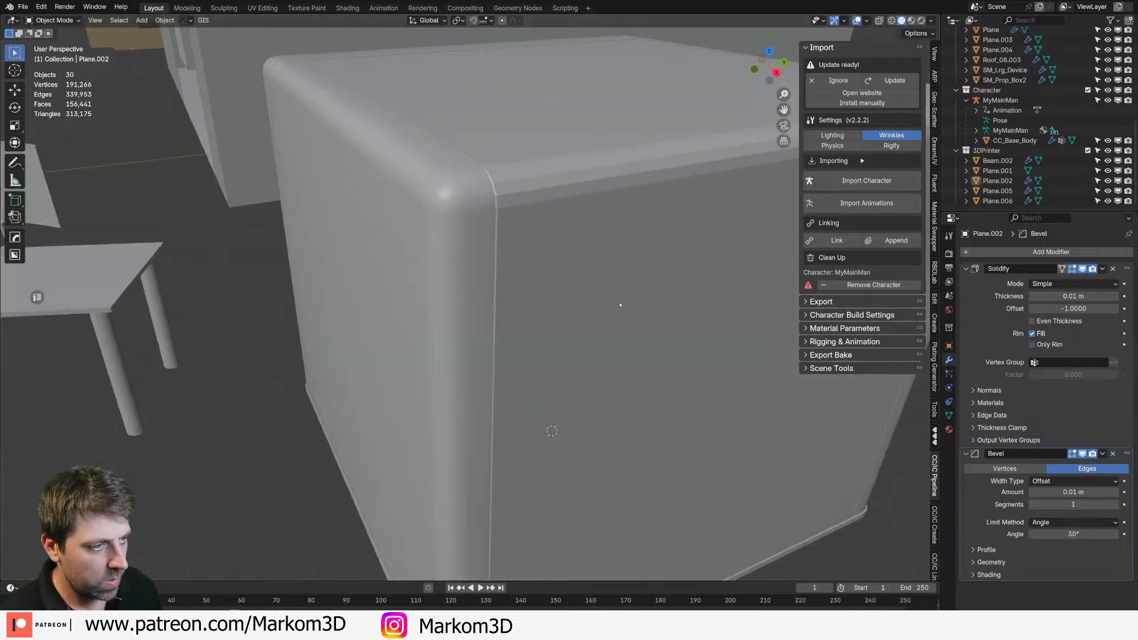
left_click(578, 305)
right_click(578, 305)
left_click(577, 303)
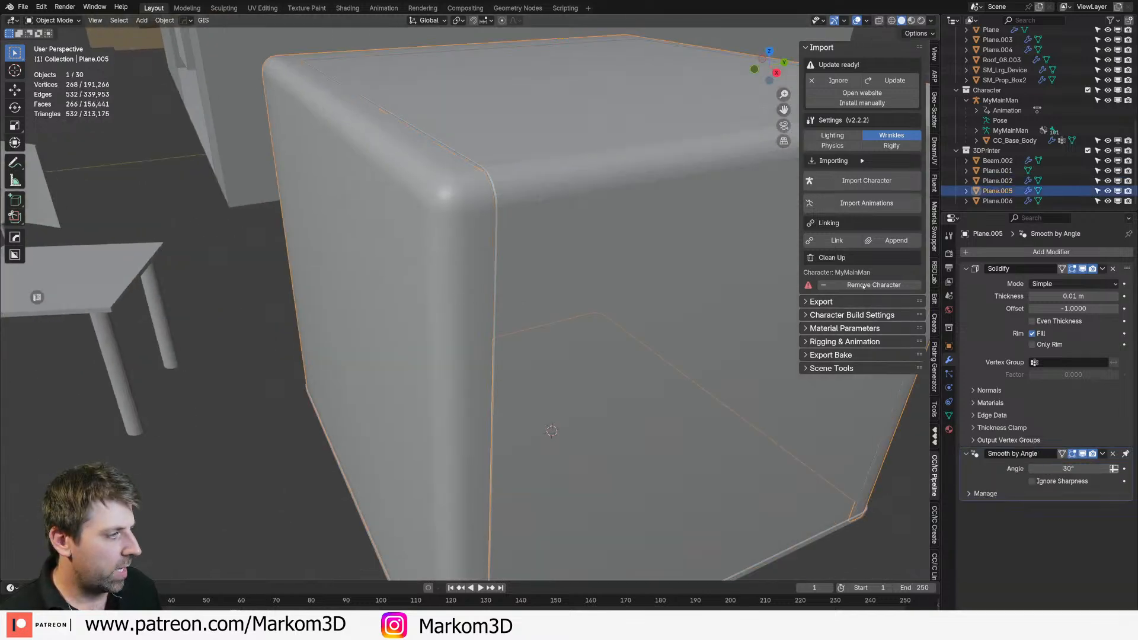
Step: Add a Bevel modifier to the enclosure's outer shell
left_click(1053, 255)
left_click(916, 265)
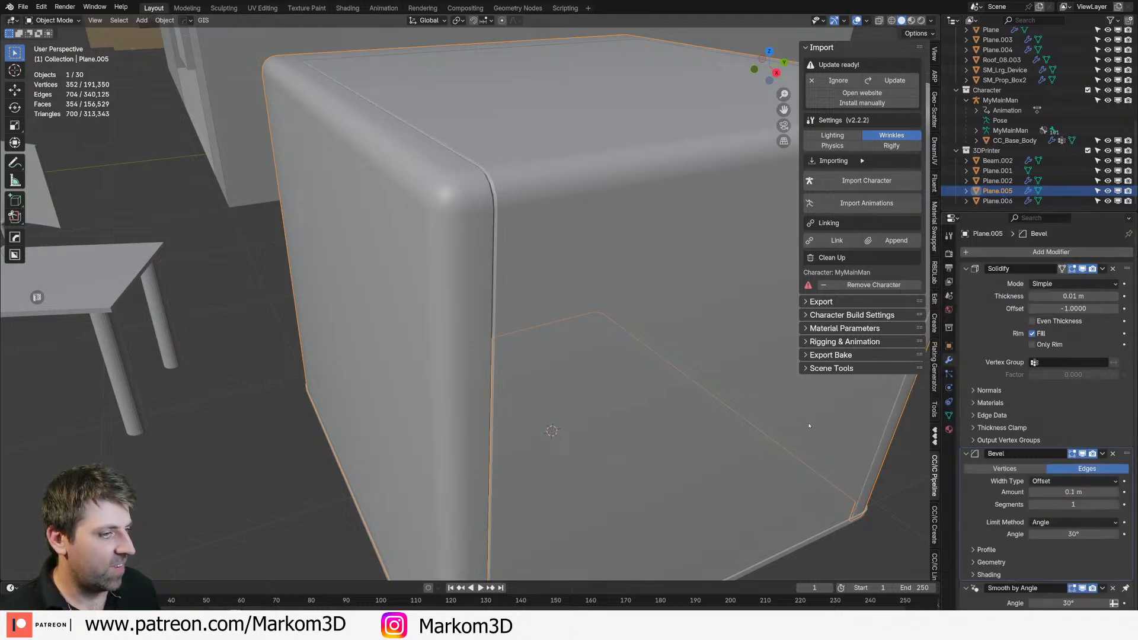
scroll(593, 429, "down", 12)
left_click(531, 391)
Step: Rip the front and top panel's mesh along the lowest edge of its rounded bend, above the front face
middle_click_drag(521, 361, 484, 370)
scroll(483, 369, "up", 6)
middle_click_drag(409, 379, 487, 358, "shift")
scroll(488, 358, "up", 2)
left_click(485, 354)
scroll(485, 355, "up", 6)
key("Tab")
key("2")
left_click(521, 248)
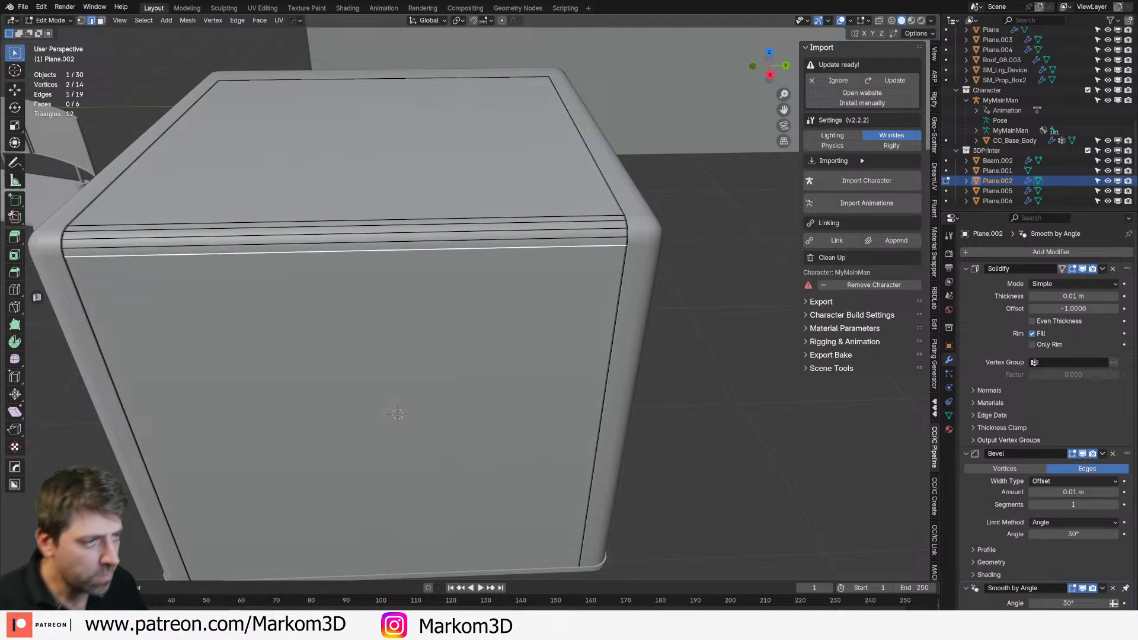
key("v")
right_click(522, 253)
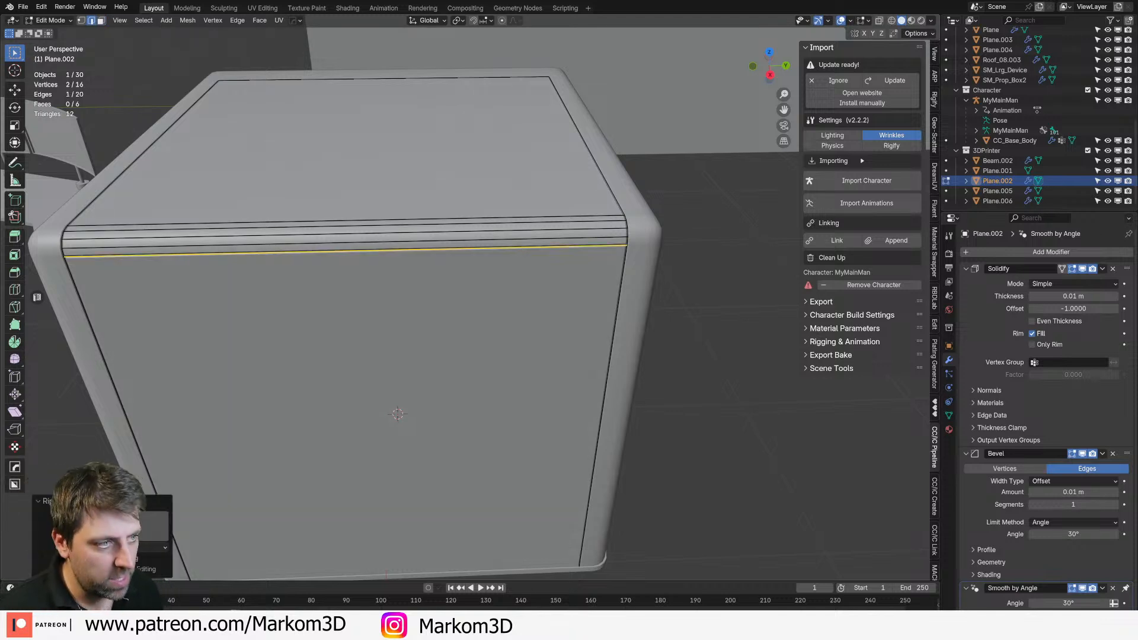
key("Tab")
scroll(523, 254, "down", 7)
scroll(523, 254, "up", 3)
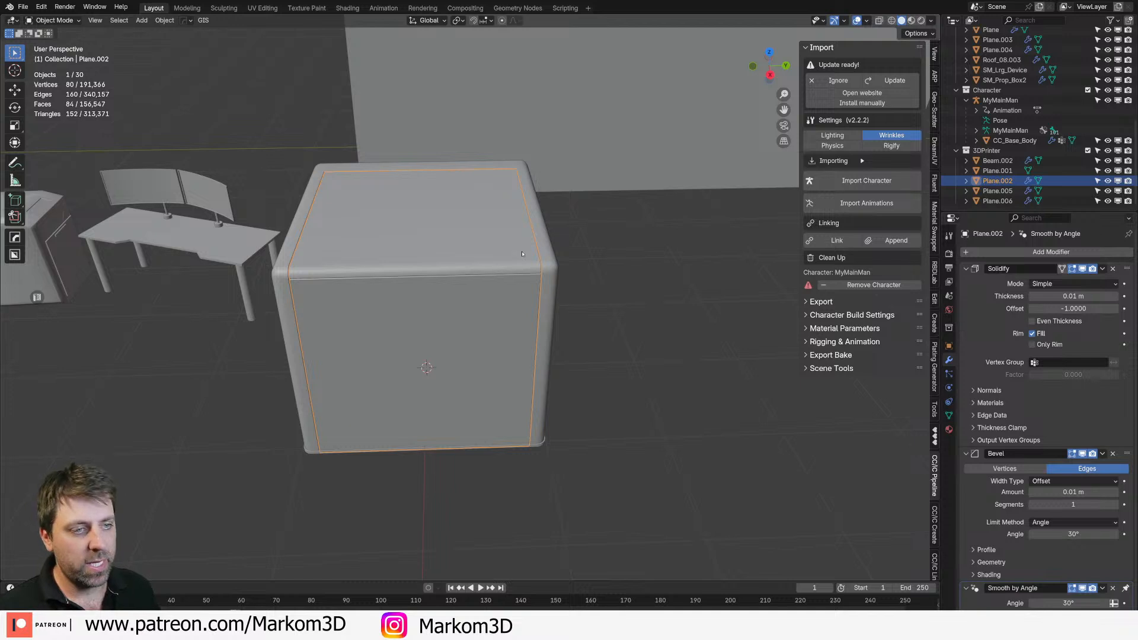
Step: Inset the panel's large front face and move the inset face slightly upward, leaving a wider border below it
middle_click_drag(502, 207, 479, 366, "shift")
key("Tab")
key("3")
left_click(486, 350)
middle_click_drag(625, 409, 635, 384)
key("i")
left_click(670, 381)
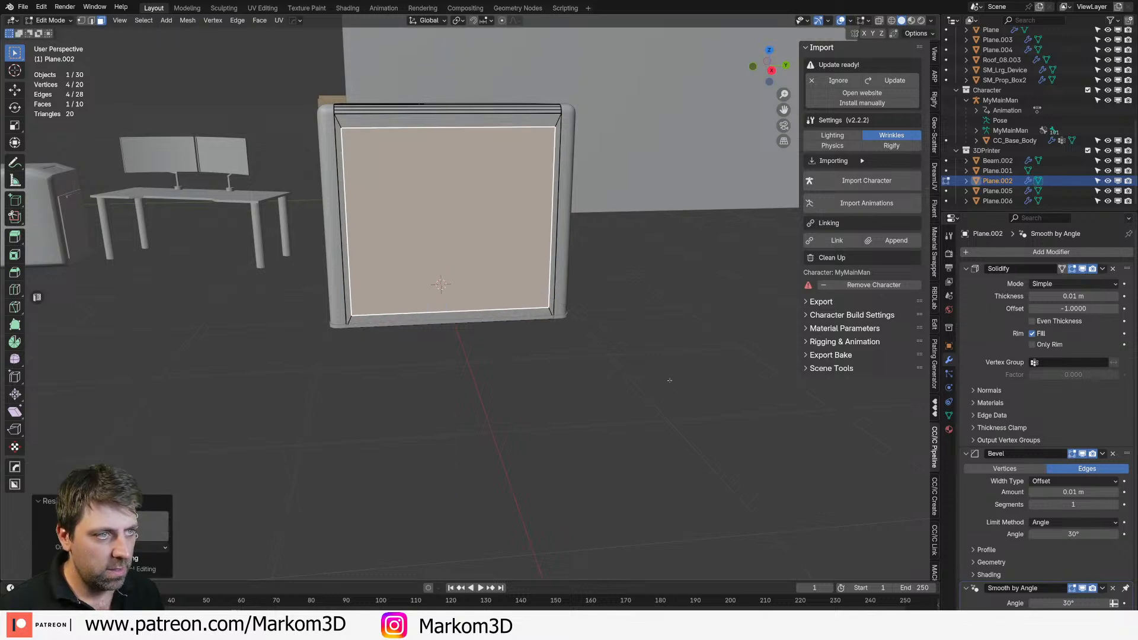
key("g")
left_click(679, 366)
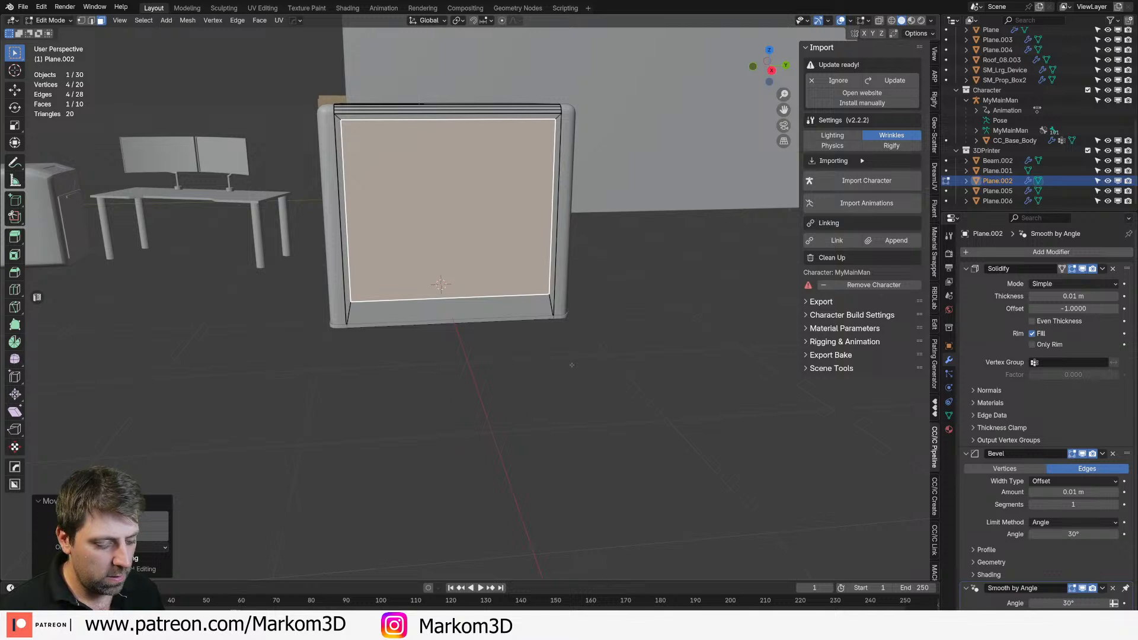
Step: Separate the inset front face from the panel into its own object
key("2")
left_click(416, 292)
key("3")
left_click(459, 243)
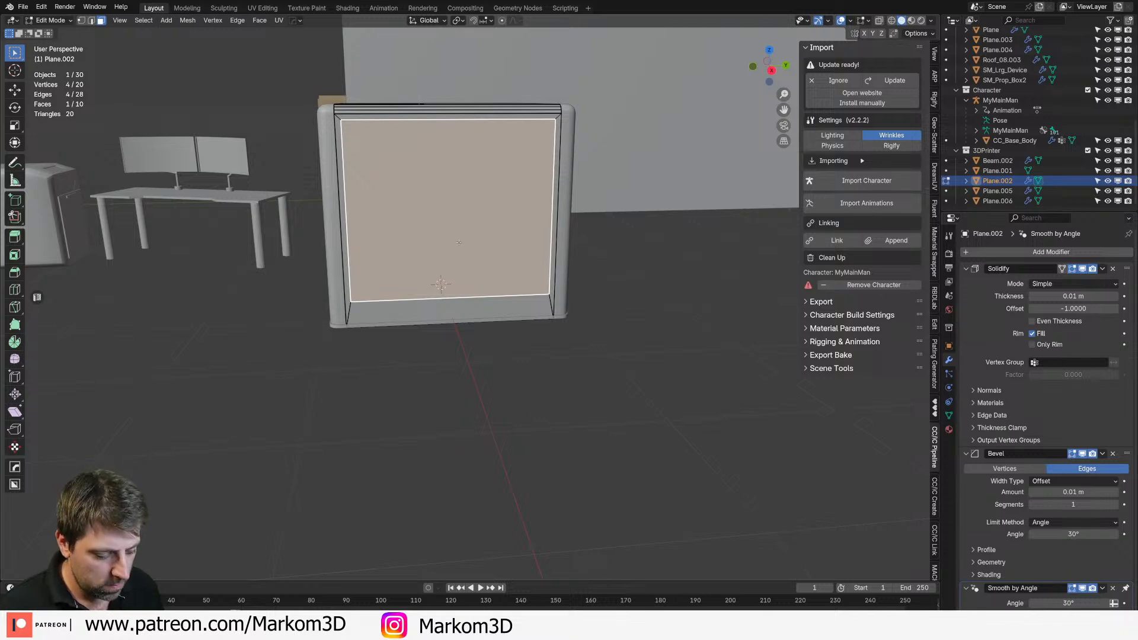
key("p")
left_click(458, 242)
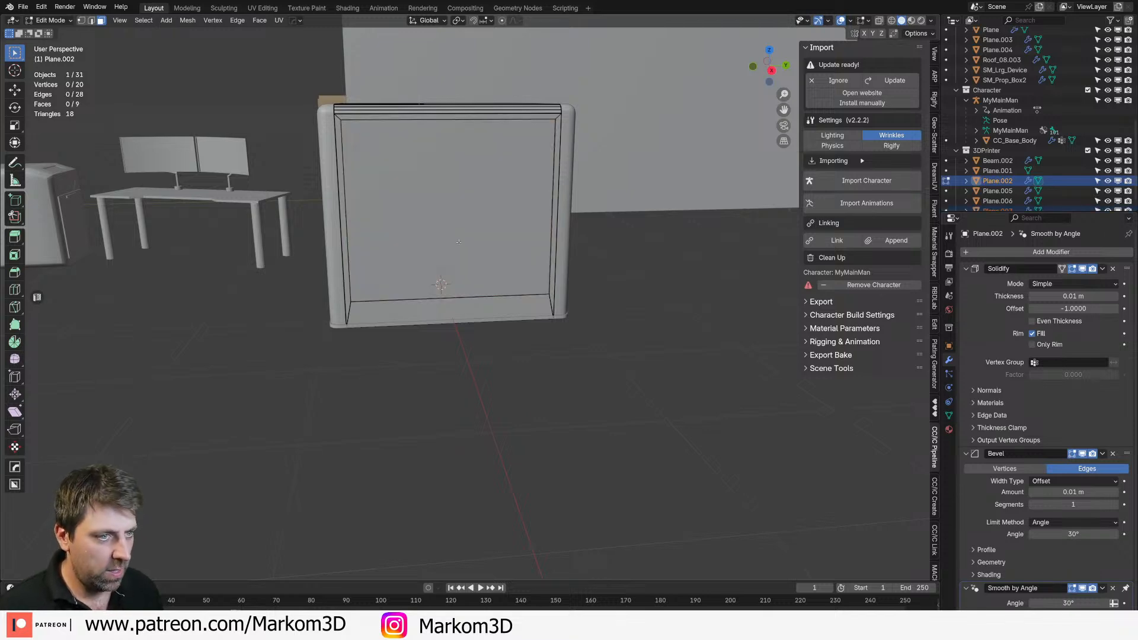
Step: Select the separated front door panel in Object Mode and remove its Solidify modifier
middle_click_drag(460, 243, 492, 285)
key("Tab")
left_click(624, 467)
middle_click_drag(624, 466, 536, 371, "shift")
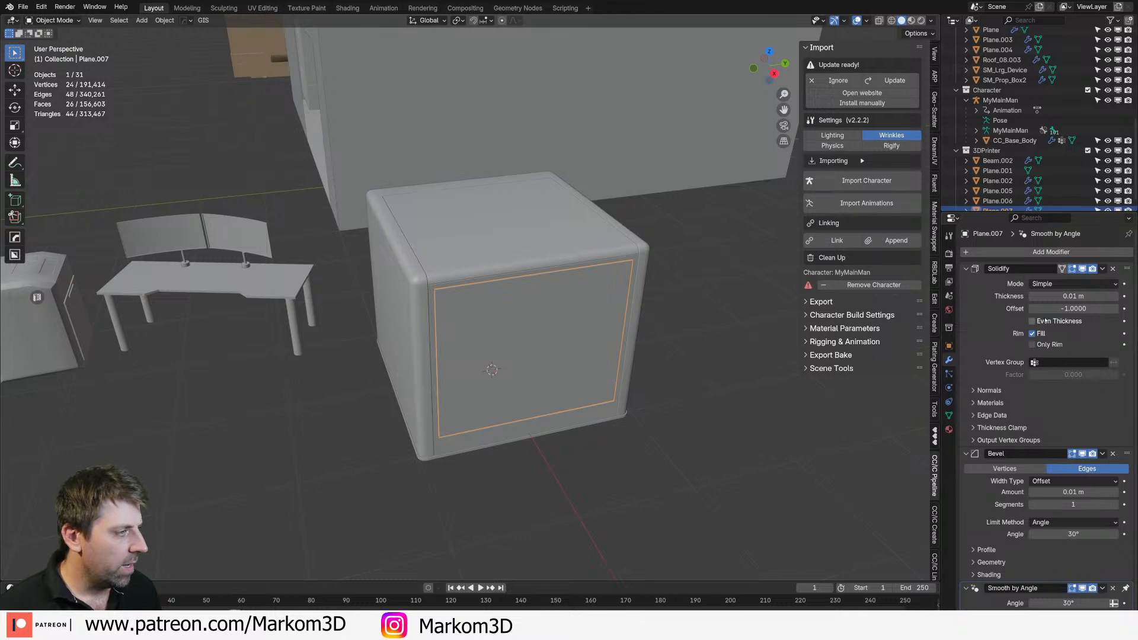
left_click(1069, 308)
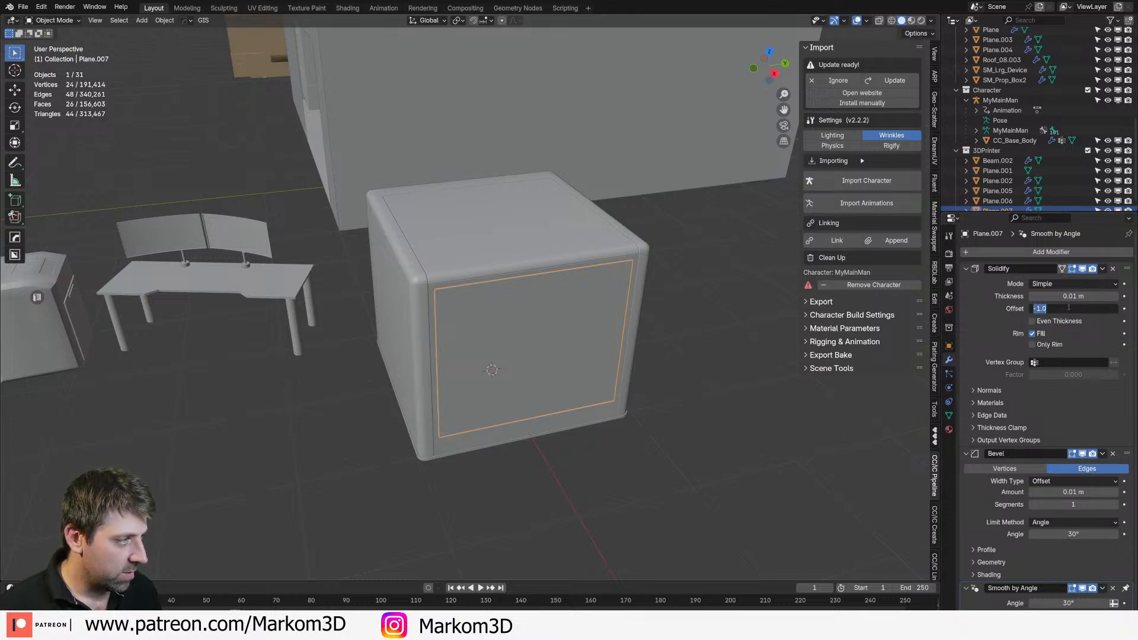
left_click(1113, 268)
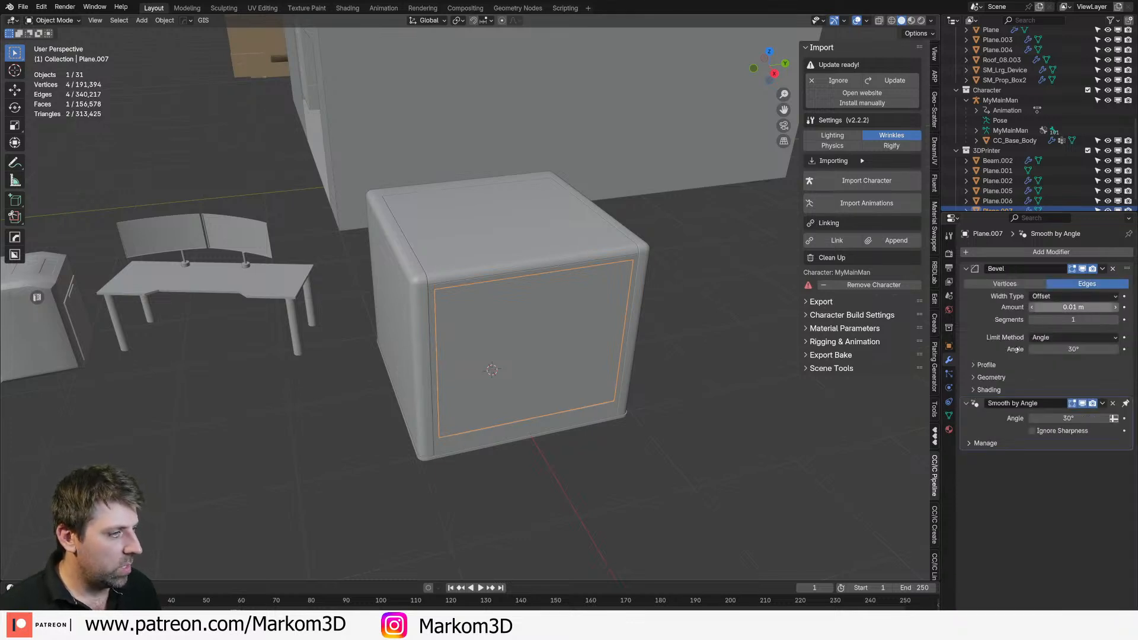
key("KP_Decimal")
scroll(621, 506, "down", 3)
key("alt+a")
middle_click_drag(621, 506, 632, 462)
key("a")
key("s")
key("Escape")
key("a")
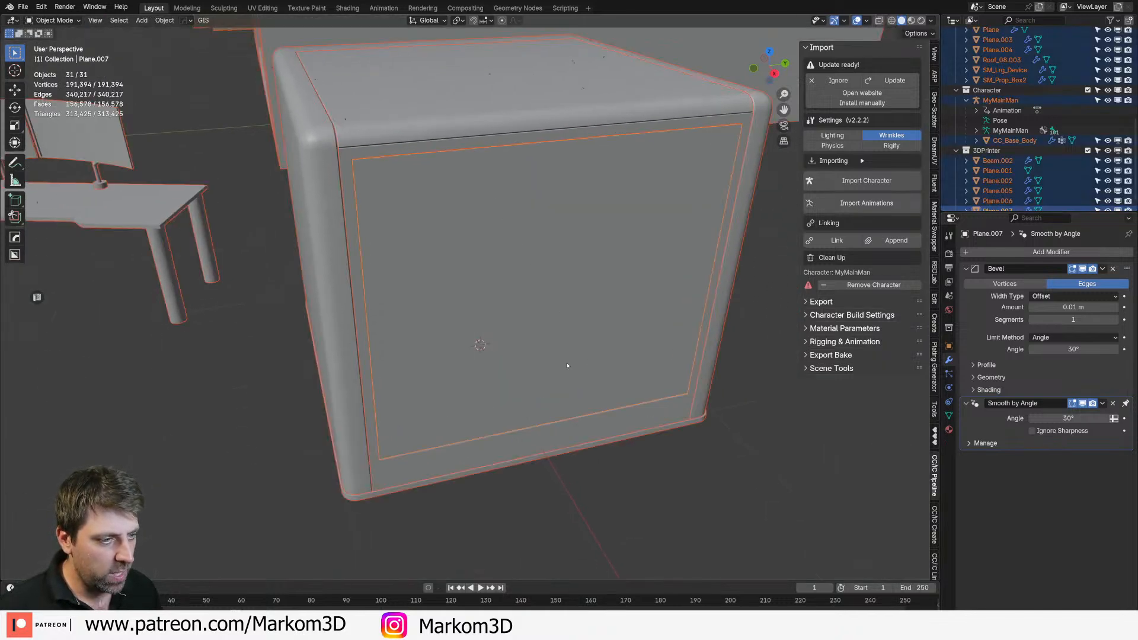
key("Tab")
left_click(463, 383)
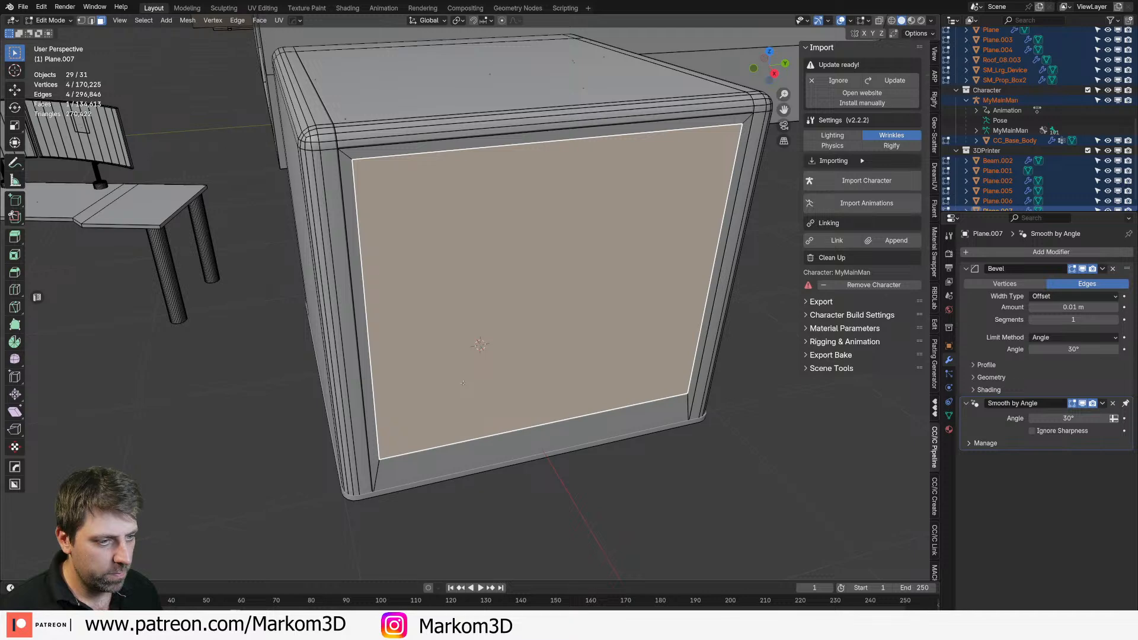
key("Tab")
key("alt+a")
Step: Scale up the front door panel's face slightly in Edit Mode so it overlaps the surrounding opening
left_click(706, 419)
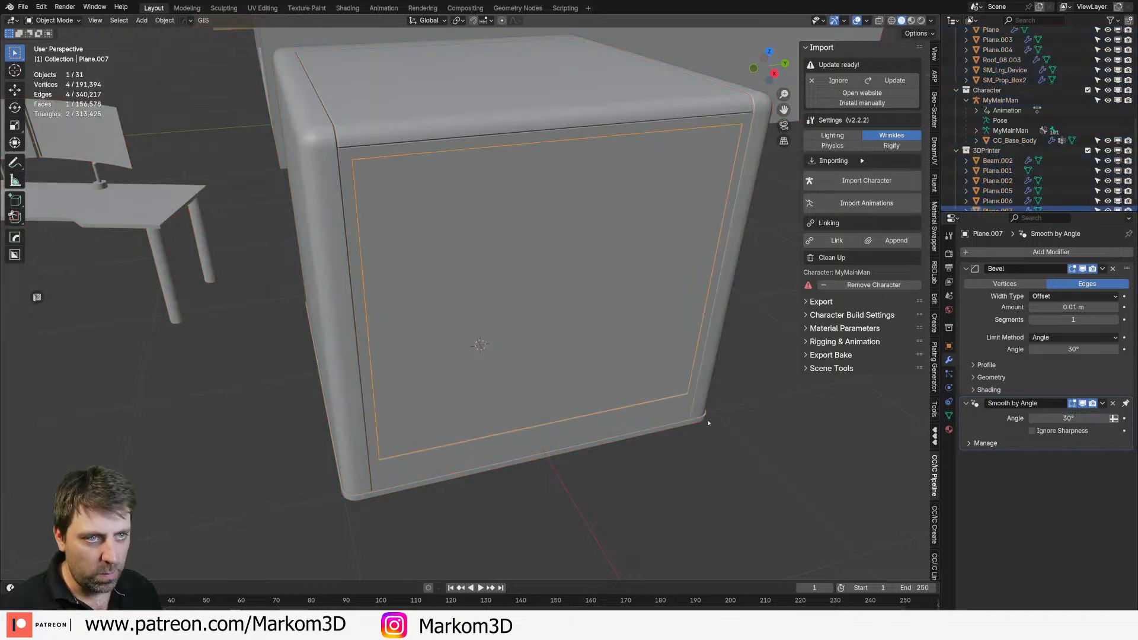
key("Tab")
key("s")
key("Return")
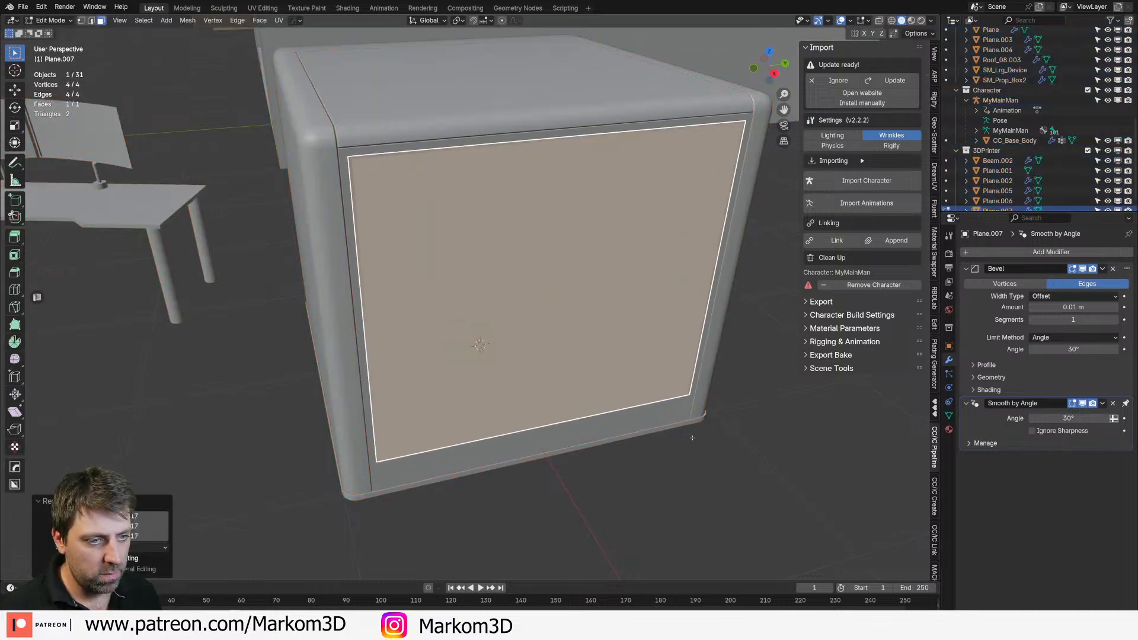
key("KP_Decimal")
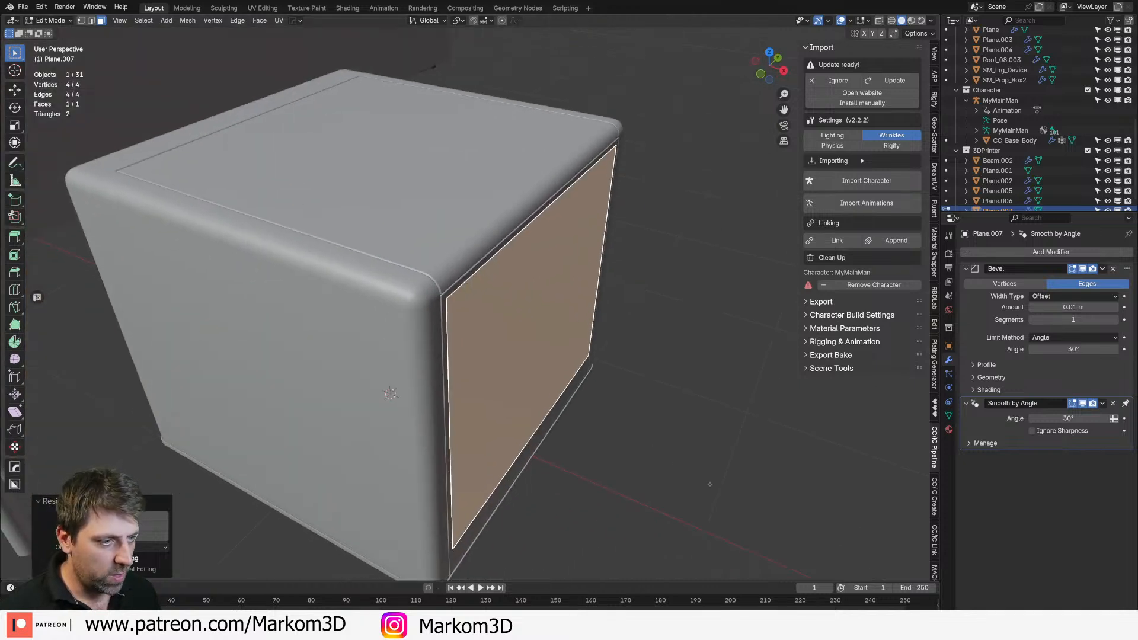
Step: Move the door panel's face about 0.002 m inward along the global X axis and return to Object Mode
key("g")
key("y")
key("x")
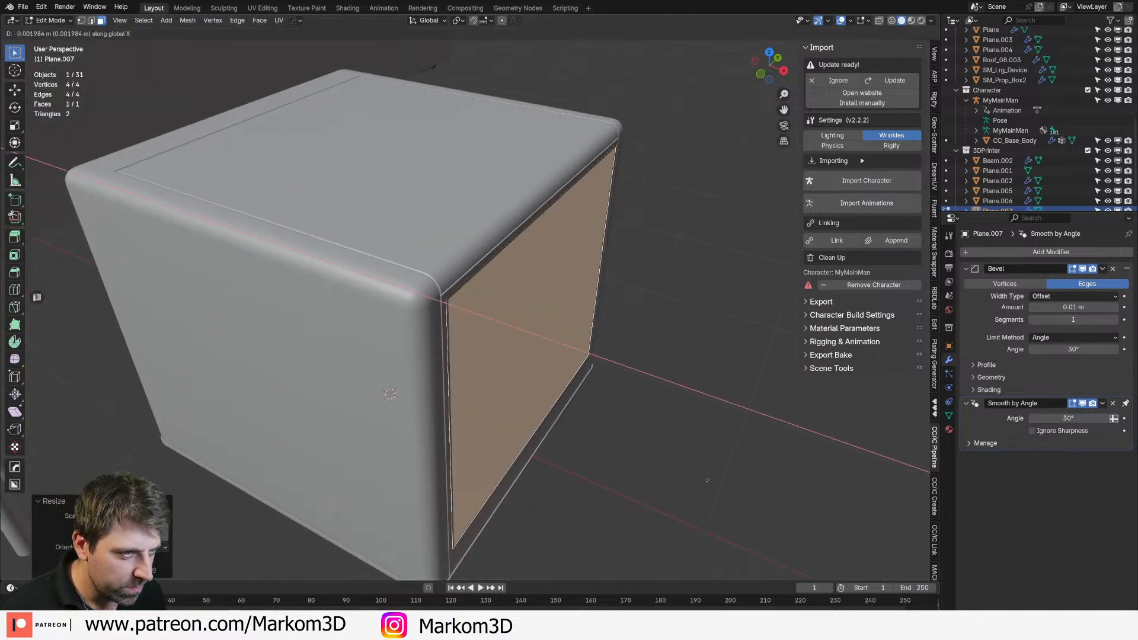
key("Return")
key("Tab")
Step: Select all six enclosure parts in top wireframe view, move them -11.732 m in X and 3.0316 m in Y into the workshop, and restore solid shading
middle_click_drag(691, 470, 172, 275)
scroll(374, 372, "down", 10)
left_click(528, 329)
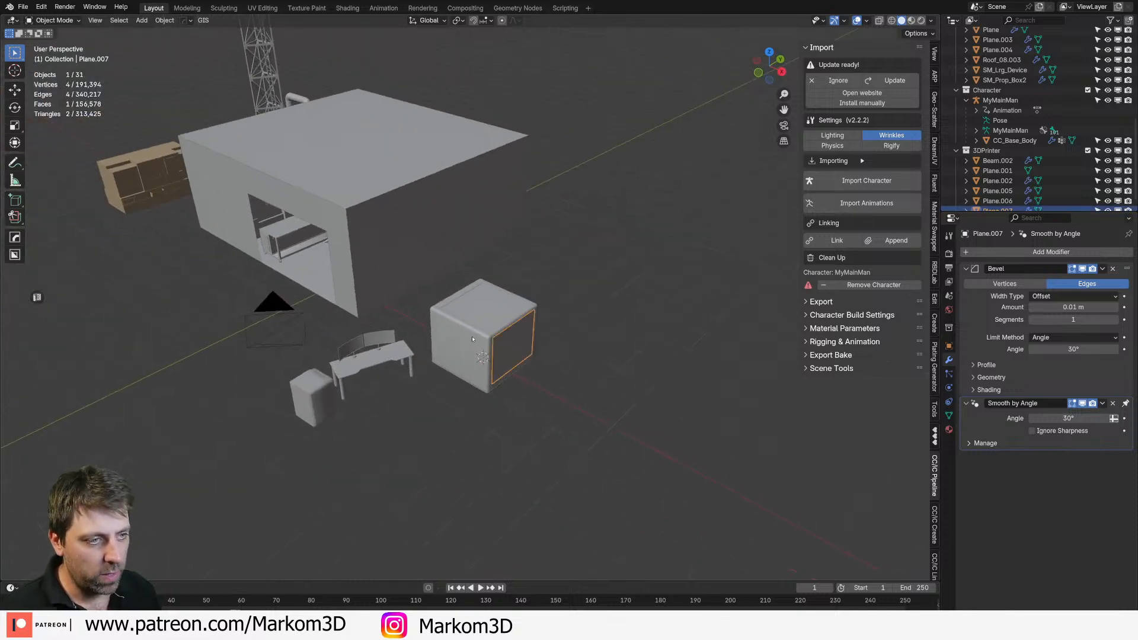
key("KP_7")
left_click_drag(608, 432, 581, 441)
key("alt+a")
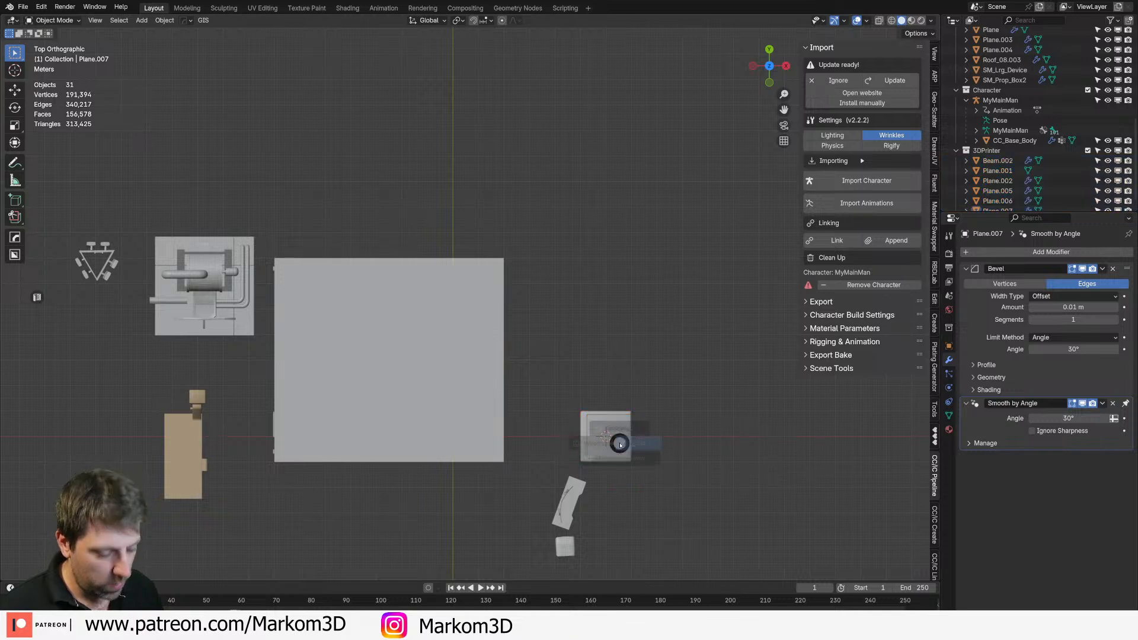
key("shift+z")
left_click(608, 444)
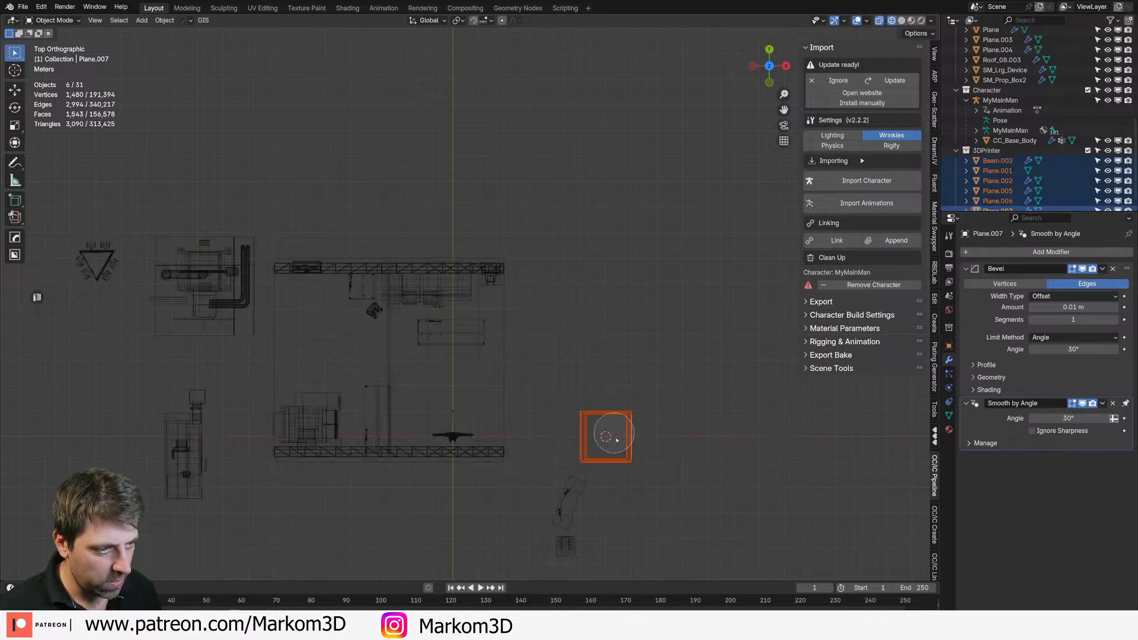
key("g")
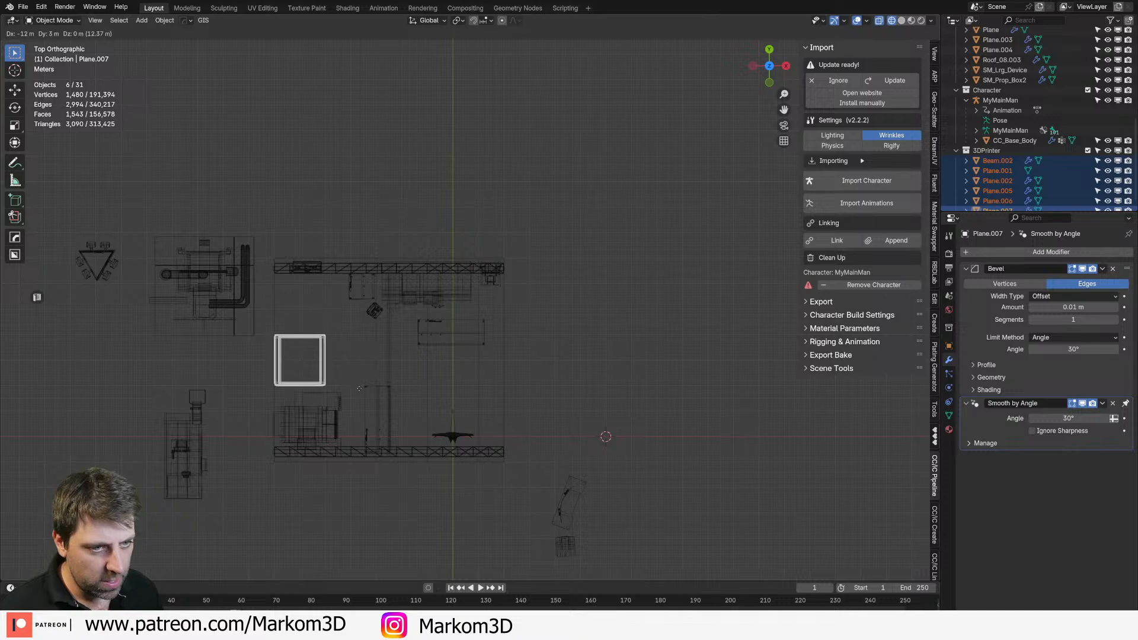
left_click(578, 353)
key("z")
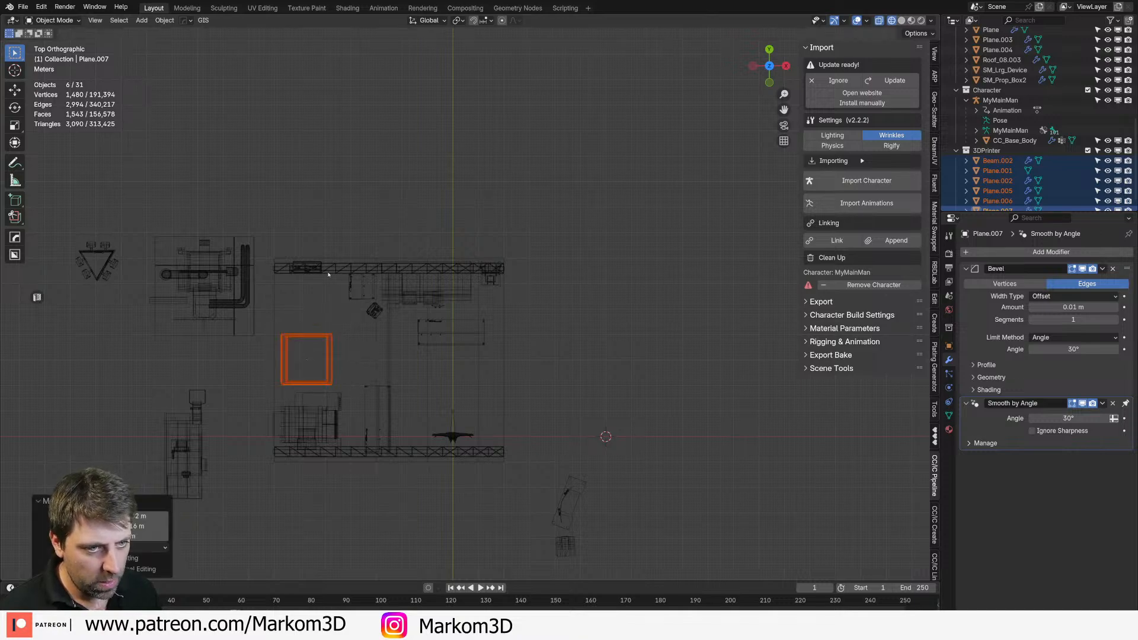
left_click(655, 353)
Step: Examine the enclosure's size and placement inside the workshop relative to the benches, machines and character
mouse_move(656, 353)
middle_mouse_down()
mouse_move(539, 310)
mouse_move(604, 409)
mouse_move(658, 380)
middle_mouse_up()
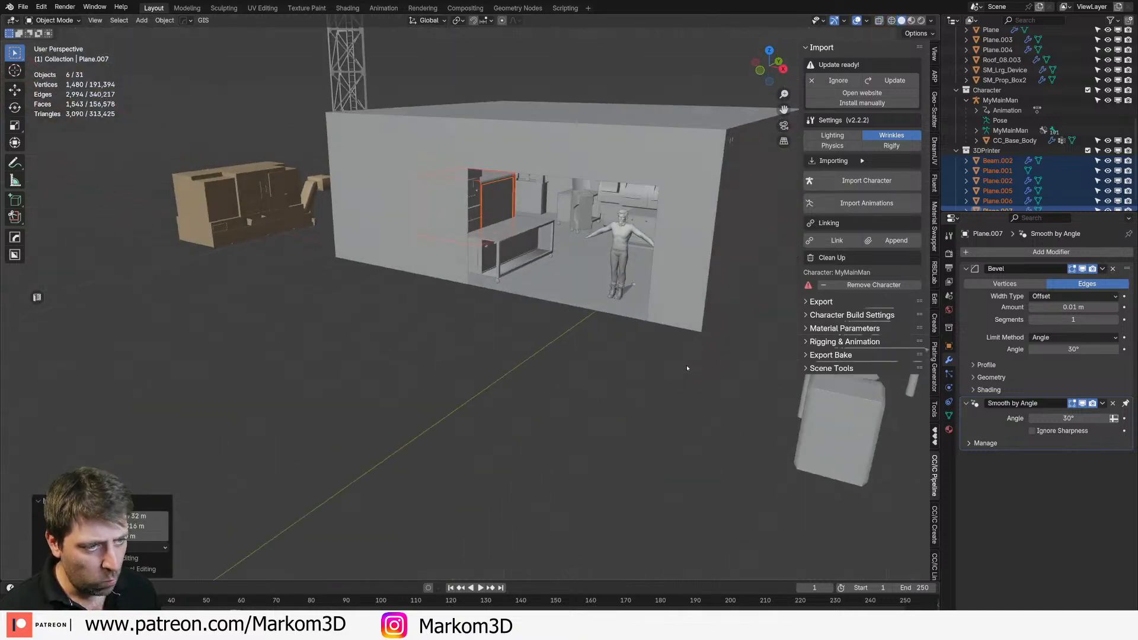
scroll(652, 427, "up", 6)
scroll(615, 509, "up", 5)
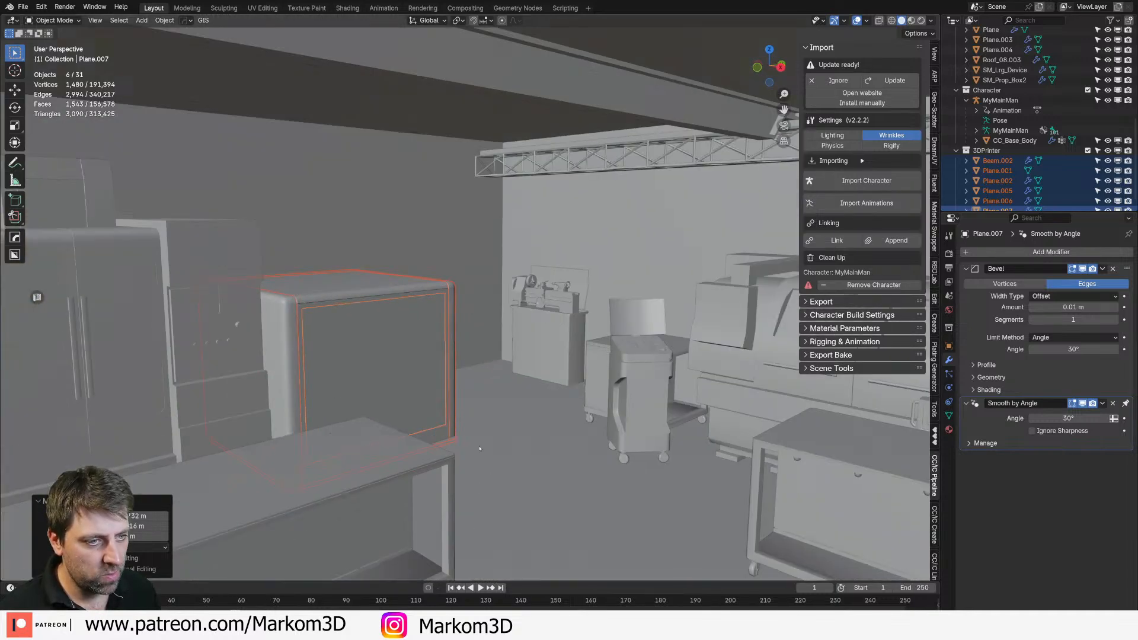
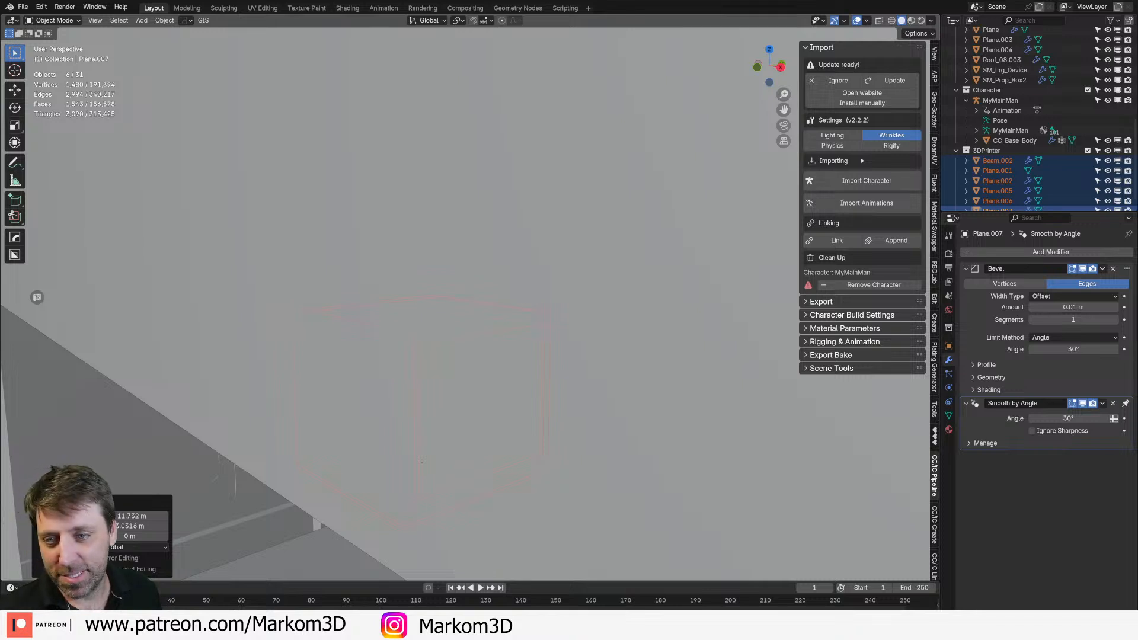
scroll(496, 258, "down", 8)
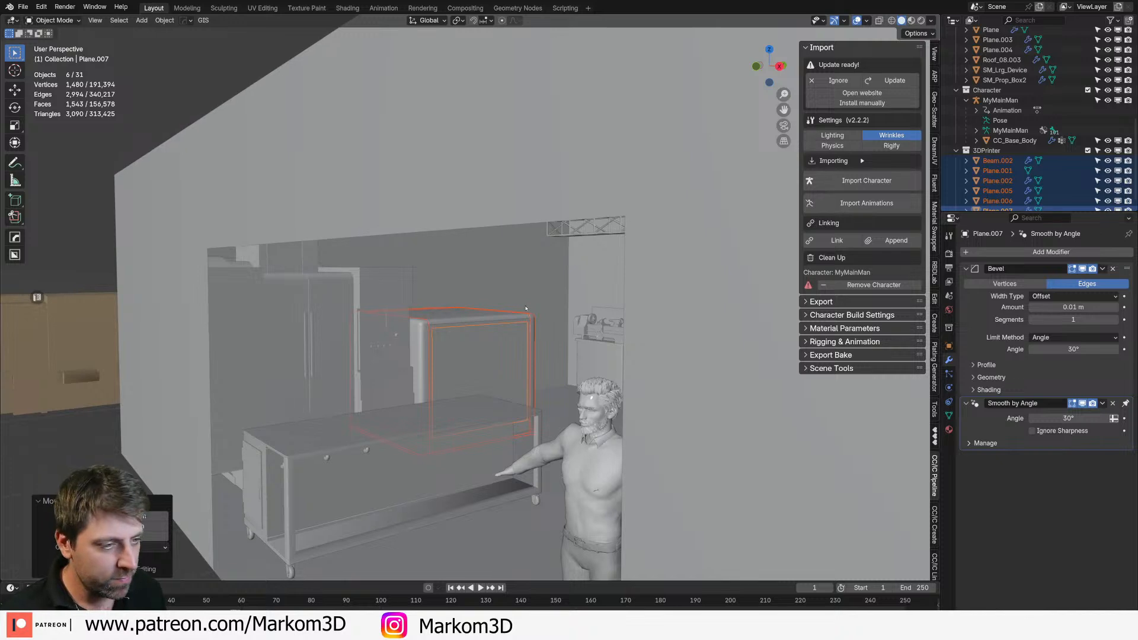
middle_click_drag(517, 350, 530, 334)
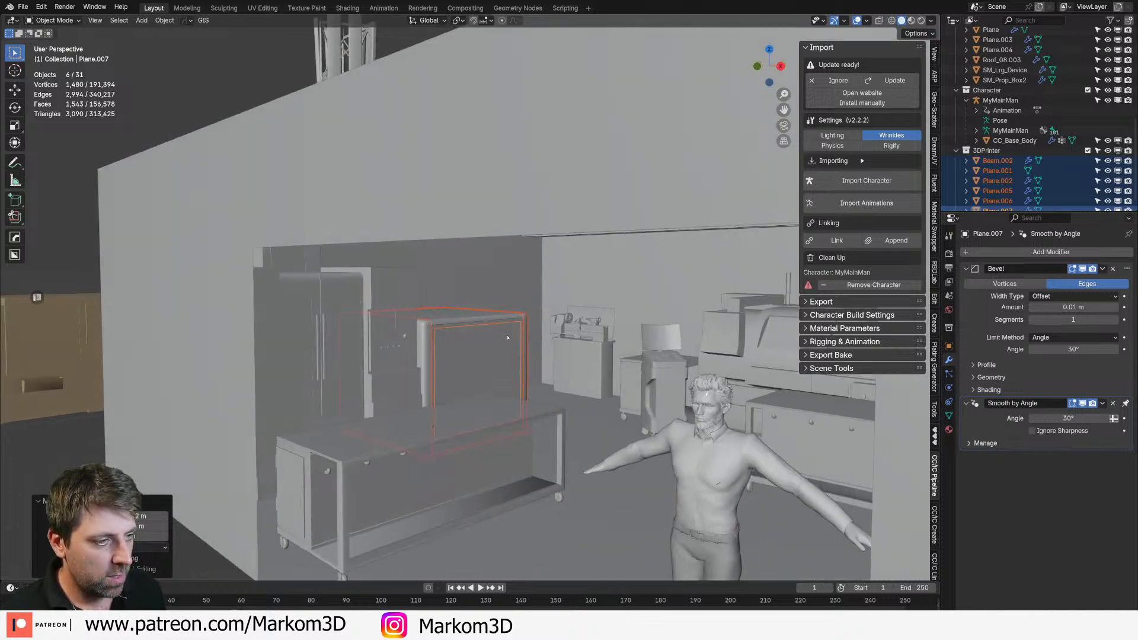
middle_click_drag(503, 381, 567, 422)
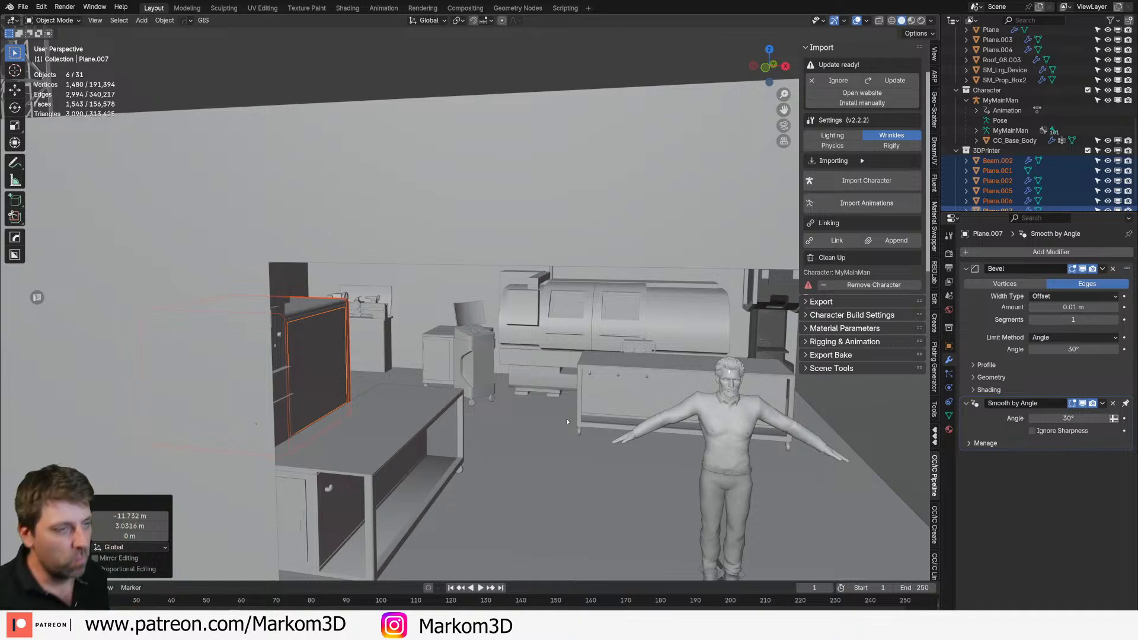
middle_click_drag(729, 436, 654, 370, "shift")
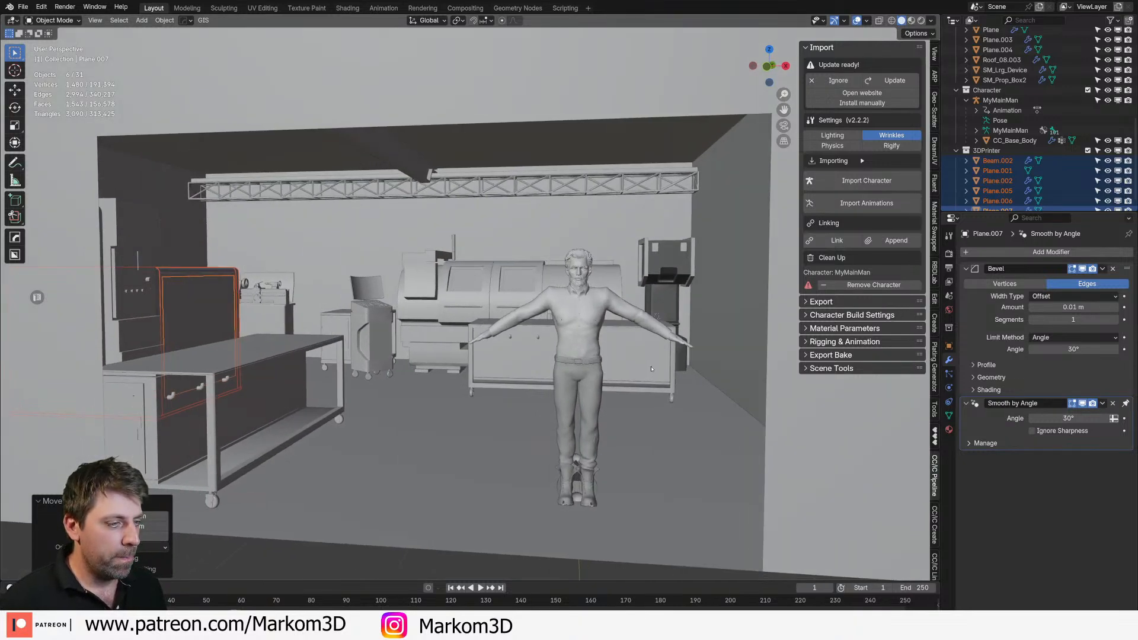
scroll(652, 369, "down", 4)
mouse_move(486, 412)
middle_mouse_down()
mouse_move(463, 411)
mouse_move(493, 418)
middle_mouse_up()
scroll(492, 379, "up", 4)
mouse_move(485, 337)
middle_mouse_down()
mouse_move(497, 345)
mouse_move(487, 332)
middle_mouse_up()
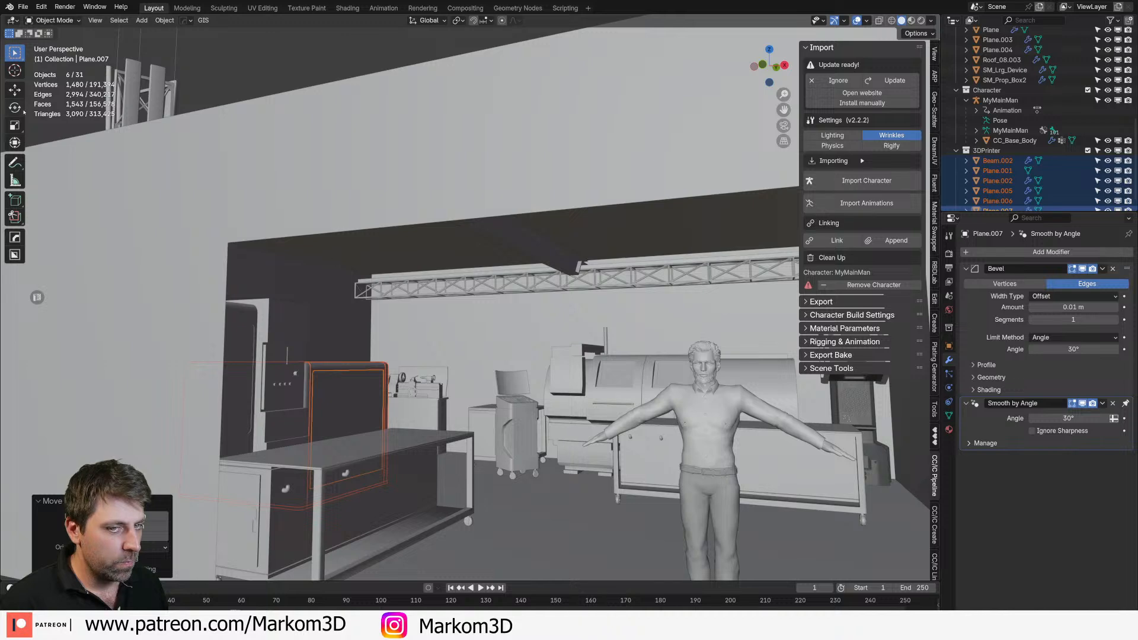
Step: Split the 3D viewport, turn the new area into an Asset Browser, and show the Markom3D catalog
left_click_drag(3, 16, 296, 35)
left_click(12, 20)
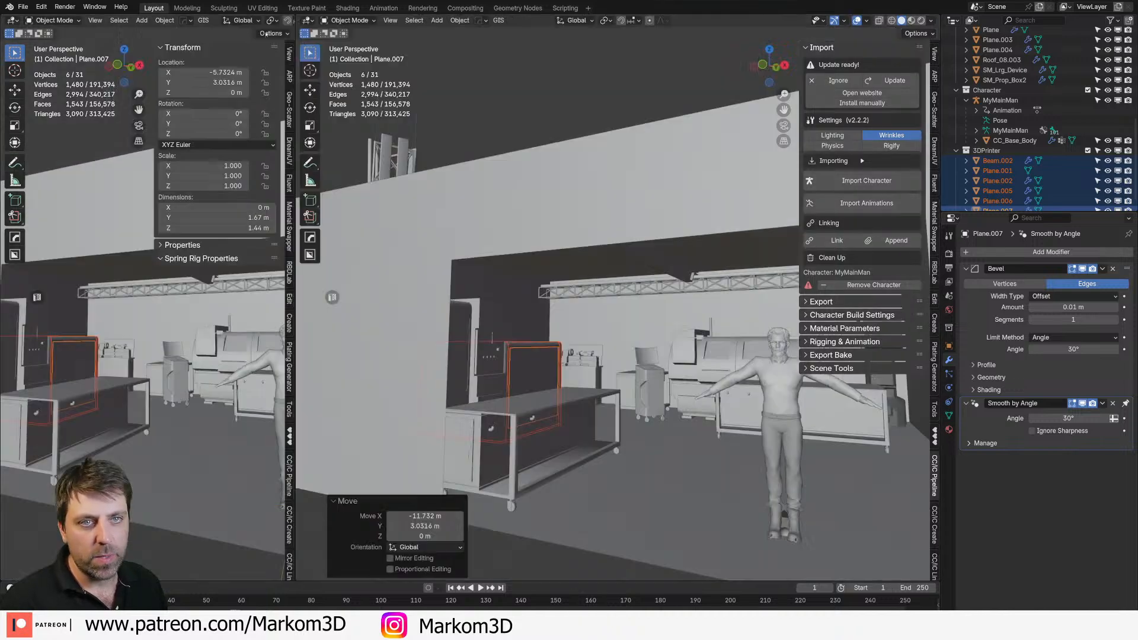
left_click(353, 79)
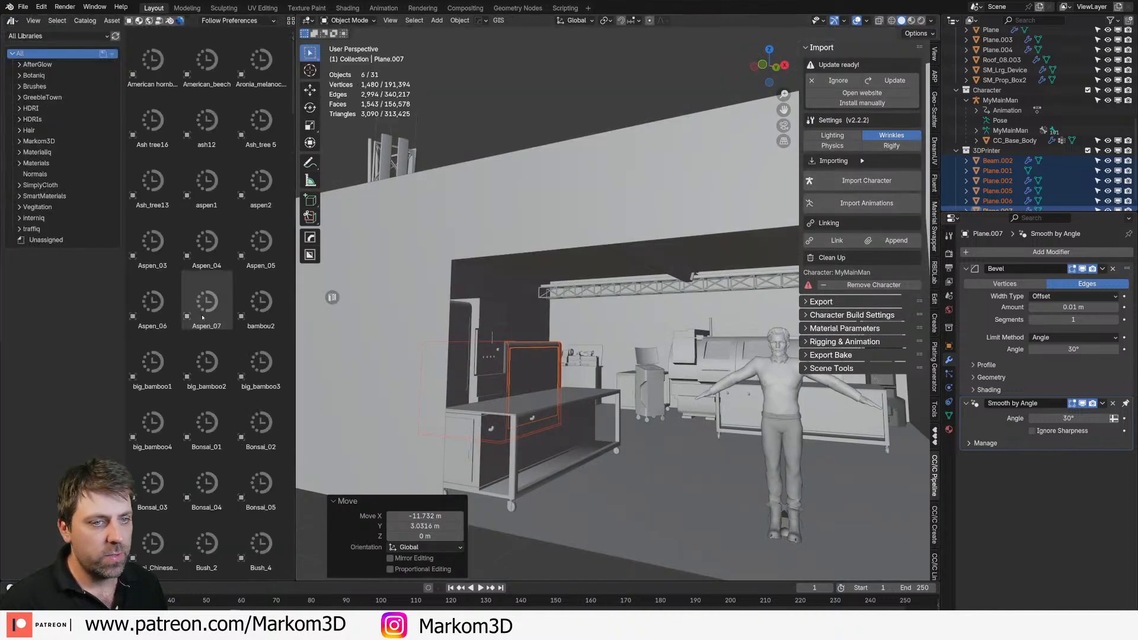
left_click(54, 141)
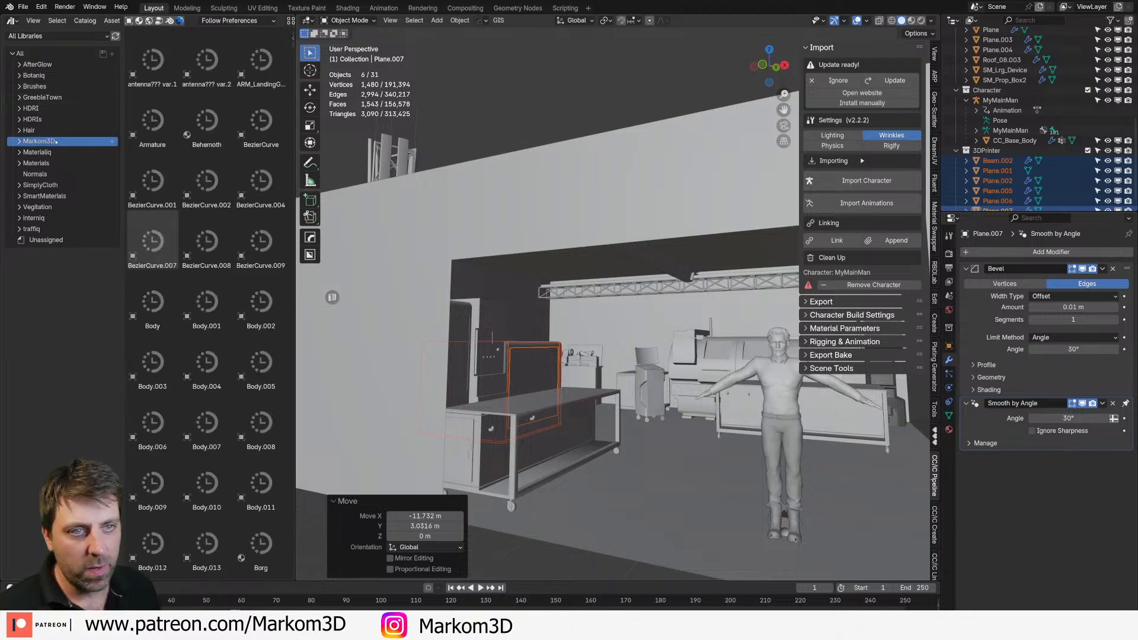
Step: Open the Kitbash Markom3D 5 catalog under Markom3D's Kitbashing group and browse down to the pipe assets
left_click(20, 142)
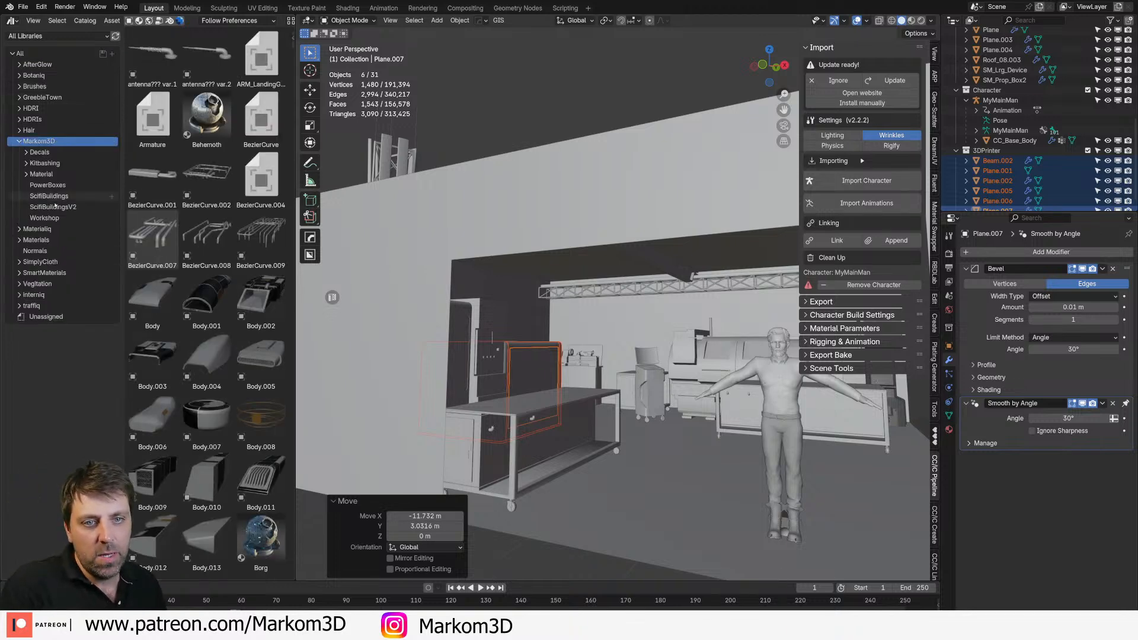
left_click(26, 163)
left_click(66, 240)
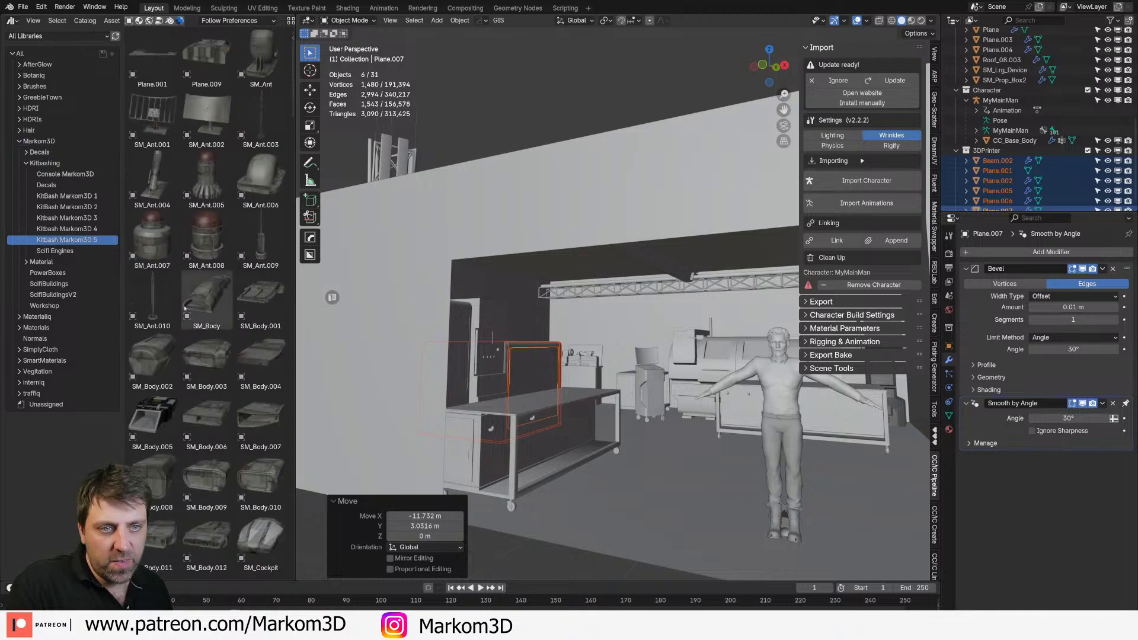
scroll(190, 380, "down", 5)
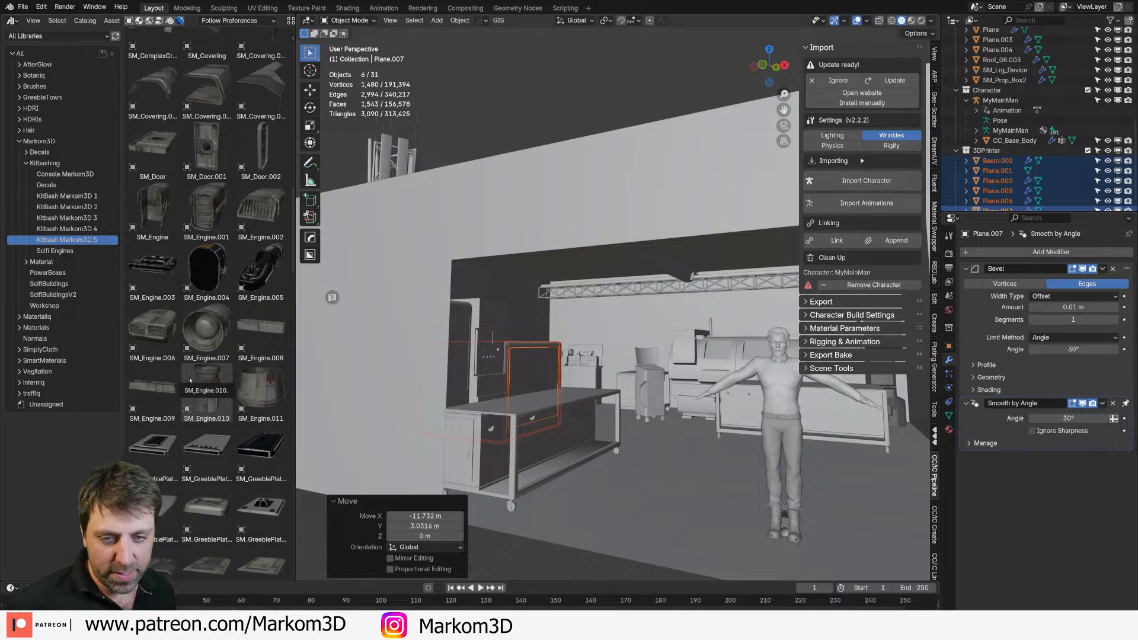
scroll(197, 386, "down", 8)
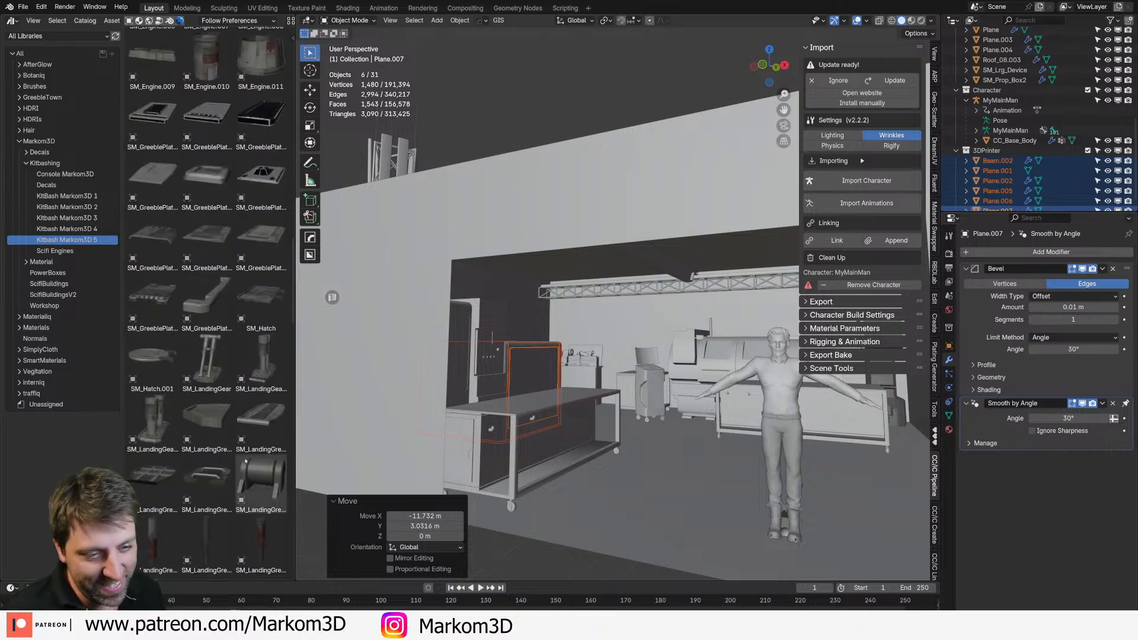
scroll(246, 409, "down", 7)
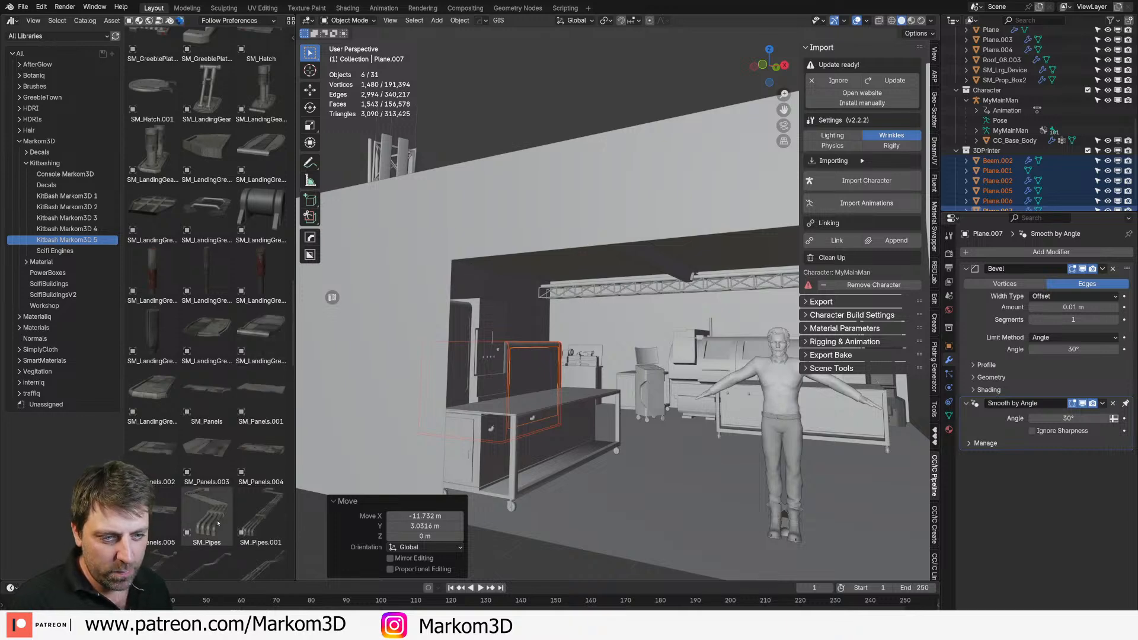
scroll(258, 534, "down", 2)
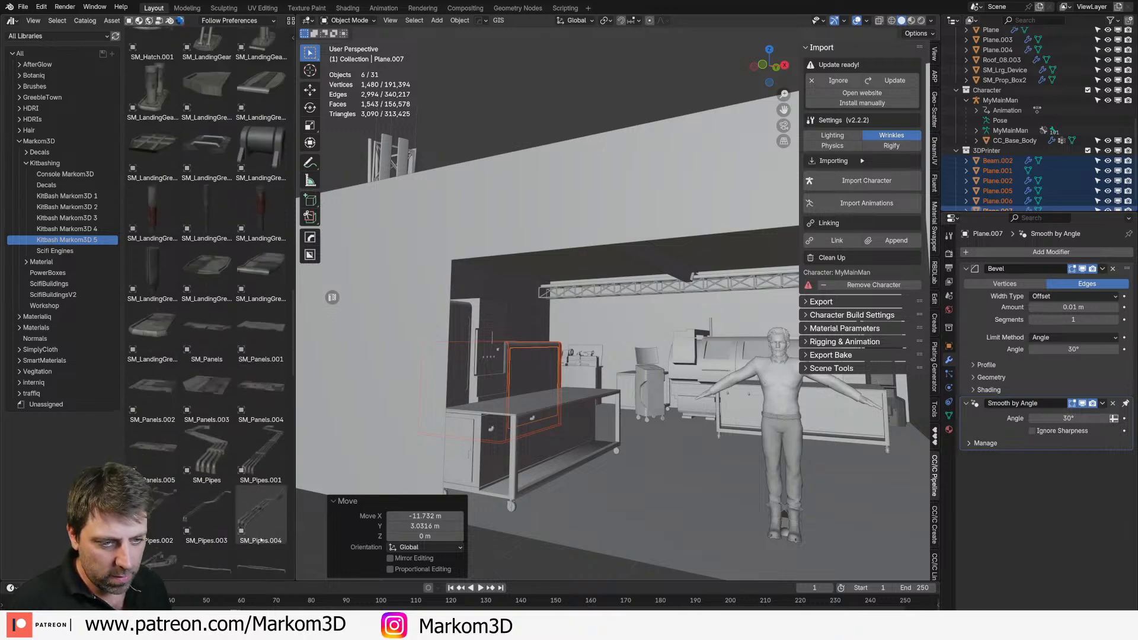
scroll(258, 530, "down", 1)
Step: Add the SM_Pipes.004 asset to the workshop, scale it by 1.426 and shift it along the global X axis
left_click_drag(153, 546, 680, 318)
middle_click_drag(676, 373, 741, 422)
key("s")
left_click(790, 448)
key("g")
key("x")
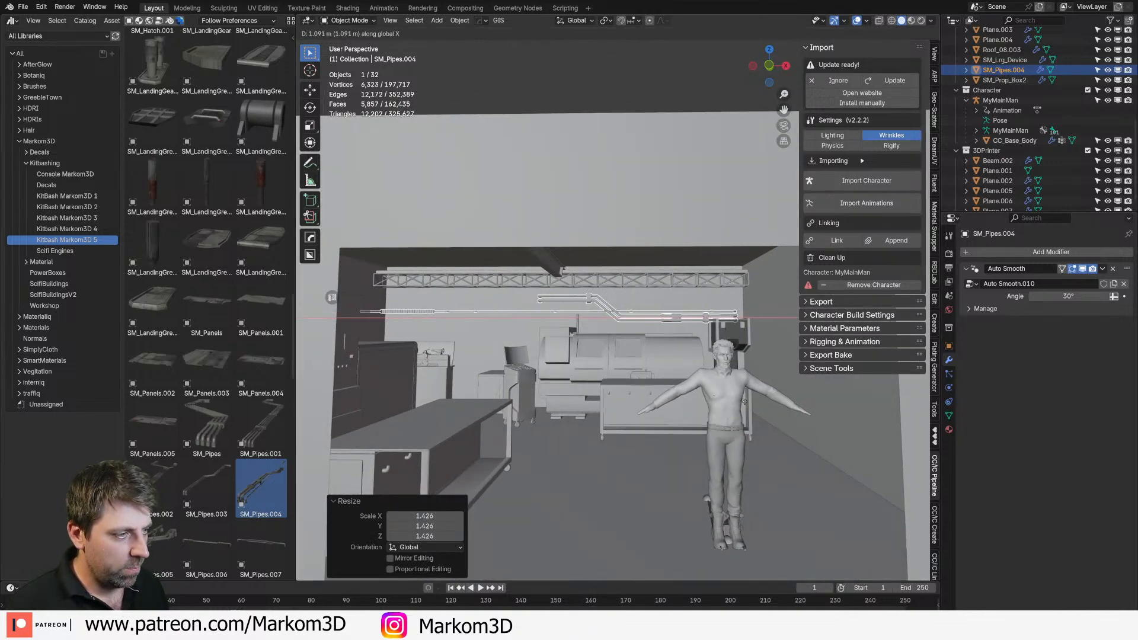
left_click(748, 399)
Step: Raise SM_Pipes.004 along Z toward the back ceiling truss and scale it by 1.045
key("g")
key("z")
left_click(762, 383)
key("s")
left_click(764, 384)
middle_click_drag(763, 384, 673, 369)
key("z")
left_click(636, 370)
mouse_move(784, 335)
middle_mouse_down()
mouse_move(704, 376)
mouse_move(711, 368)
mouse_move(518, 394)
mouse_move(569, 402)
mouse_move(683, 374)
mouse_move(483, 288)
middle_mouse_up()
key("z")
left_click(772, 369)
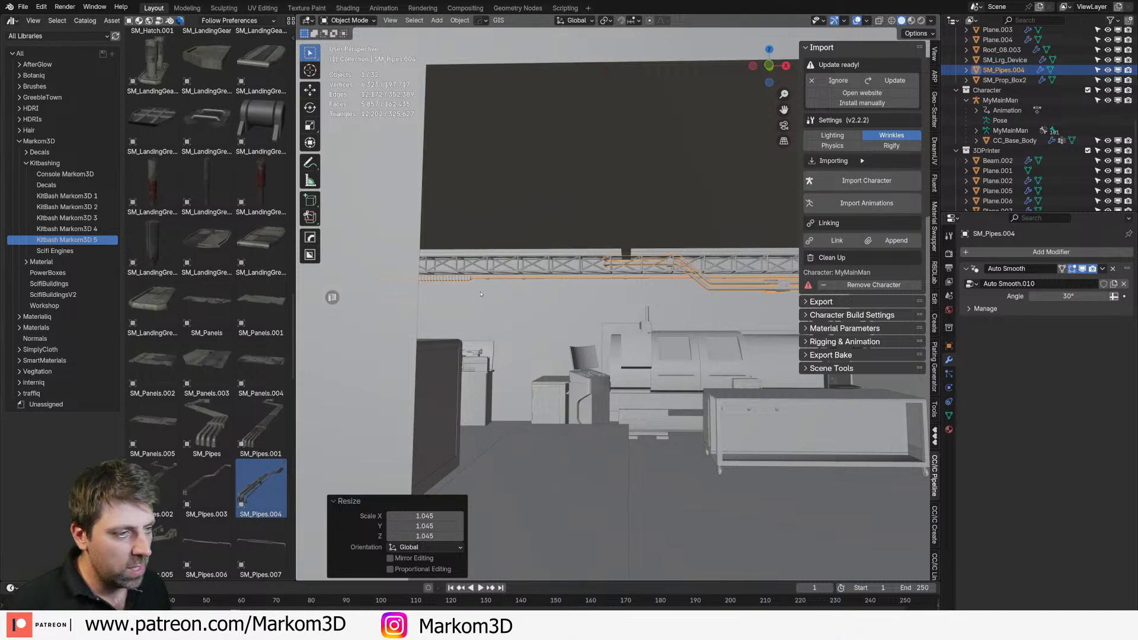
Step: Select the workshop's ceiling slab Cube.002, enter Edit Mode and select all its faces
left_click(676, 212)
middle_click_drag(675, 212, 642, 215)
left_click(584, 227)
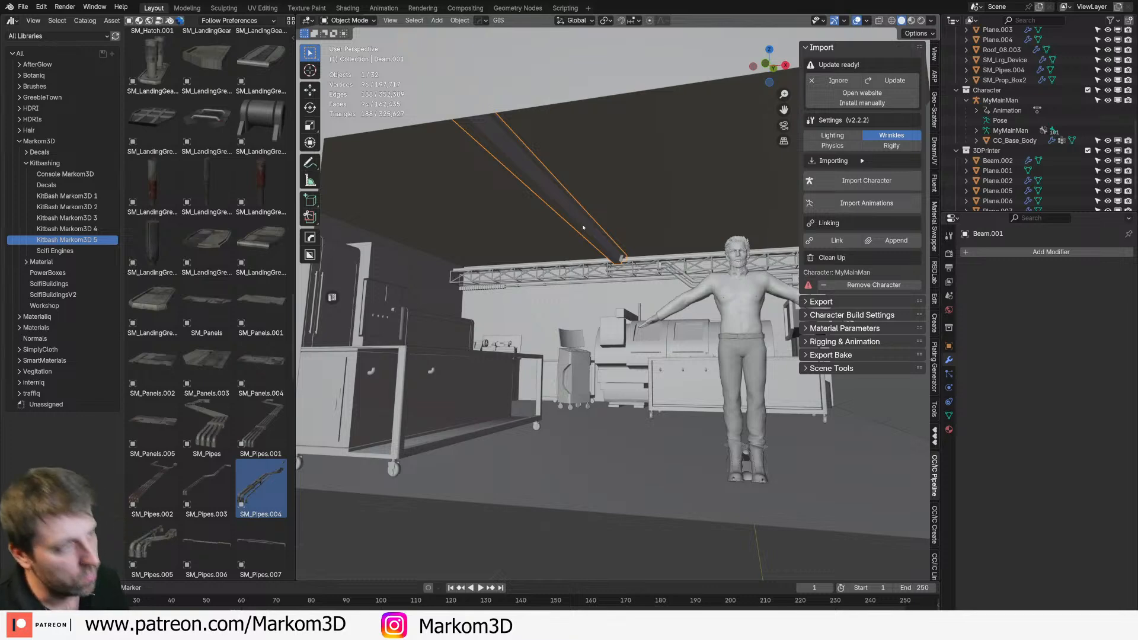
left_click(633, 209)
middle_click_drag(530, 315, 526, 316)
scroll(527, 316, "up", 3)
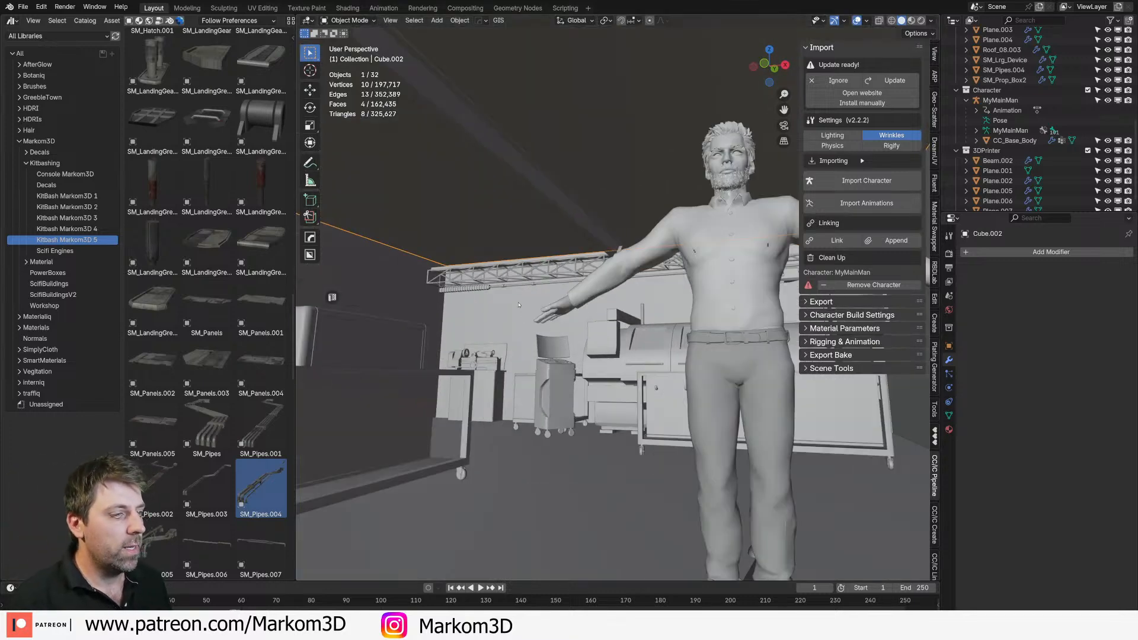
scroll(590, 225, "down", 6)
key("Tab")
middle_click_drag(590, 226, 581, 228)
left_click(606, 218)
key("a")
Step: Show the scene in wireframe and inset the ceiling faces twice, the first time by 0.1381 m
scroll(635, 206, "up", 5)
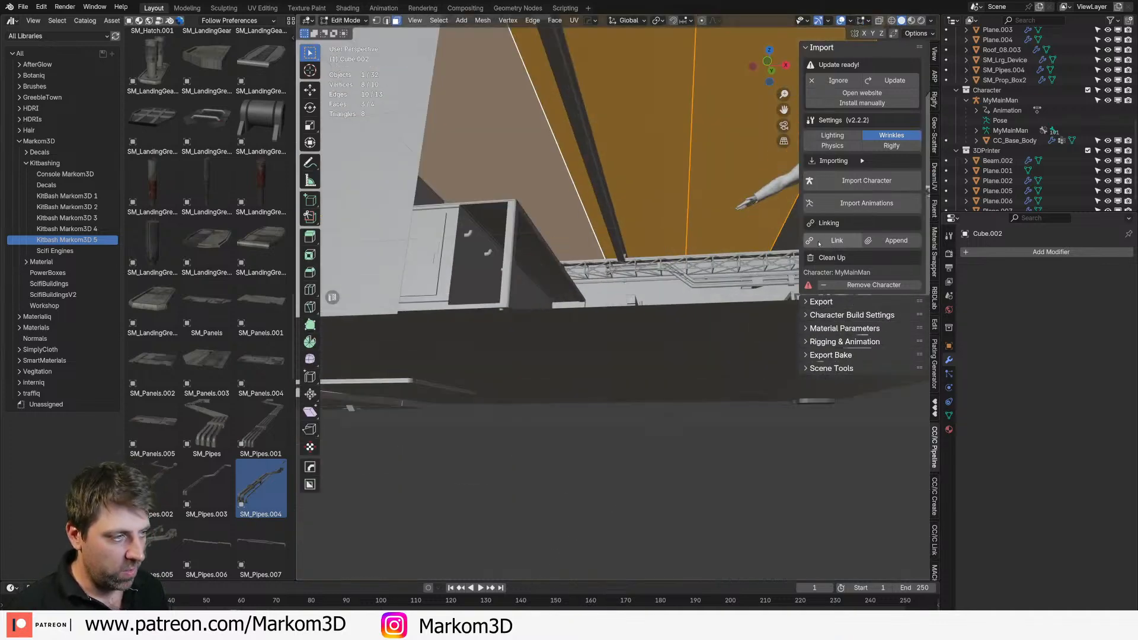
scroll(602, 329, "down", 3)
key("shift+z")
scroll(695, 453, "down", 5)
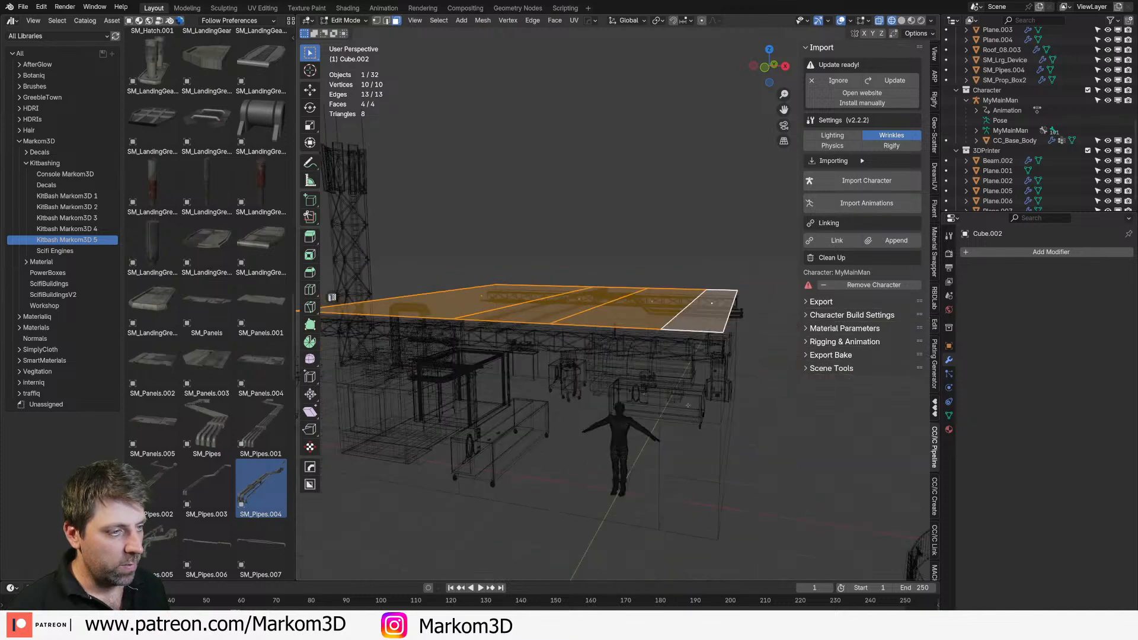
middle_click_drag(696, 453, 725, 470)
key("i")
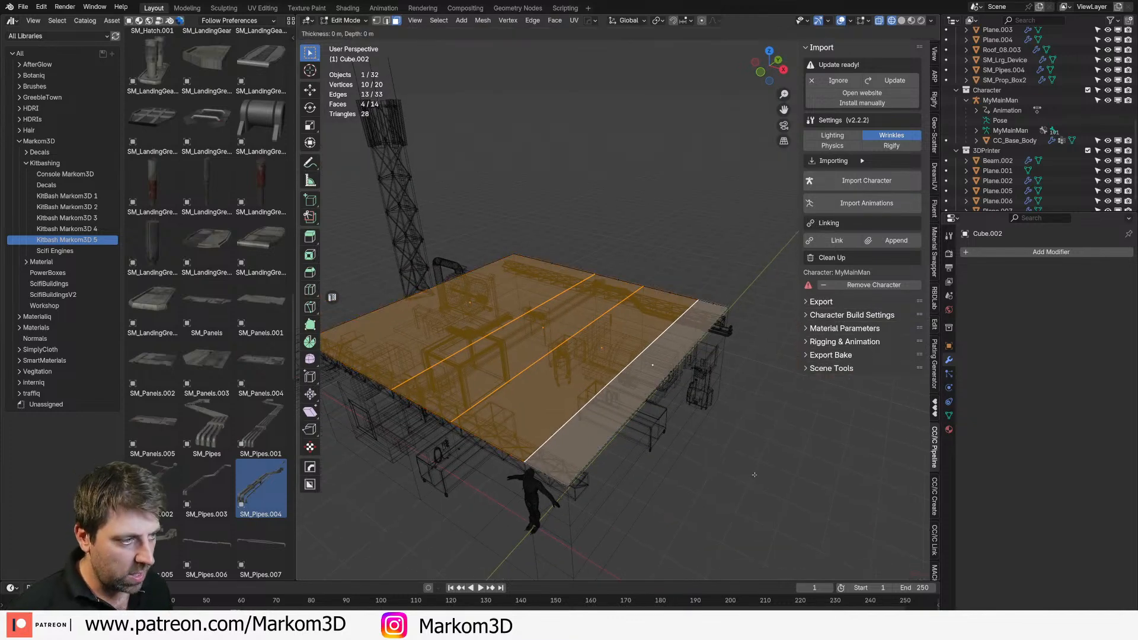
left_click(708, 453)
key("i")
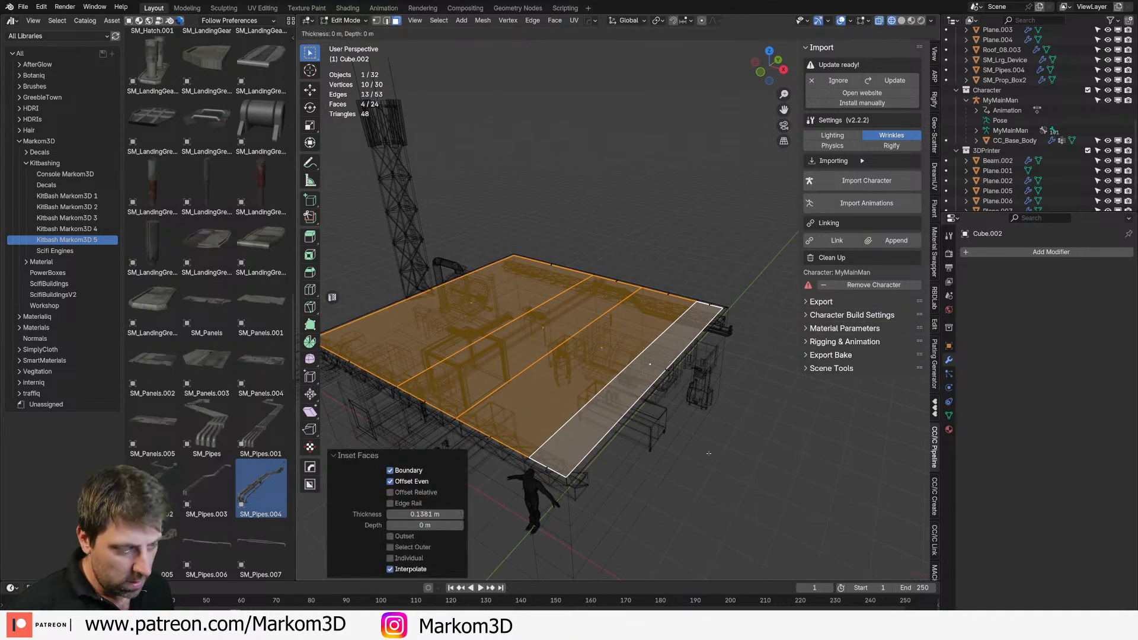
left_click(701, 451)
key("h")
key("x")
key("Escape")
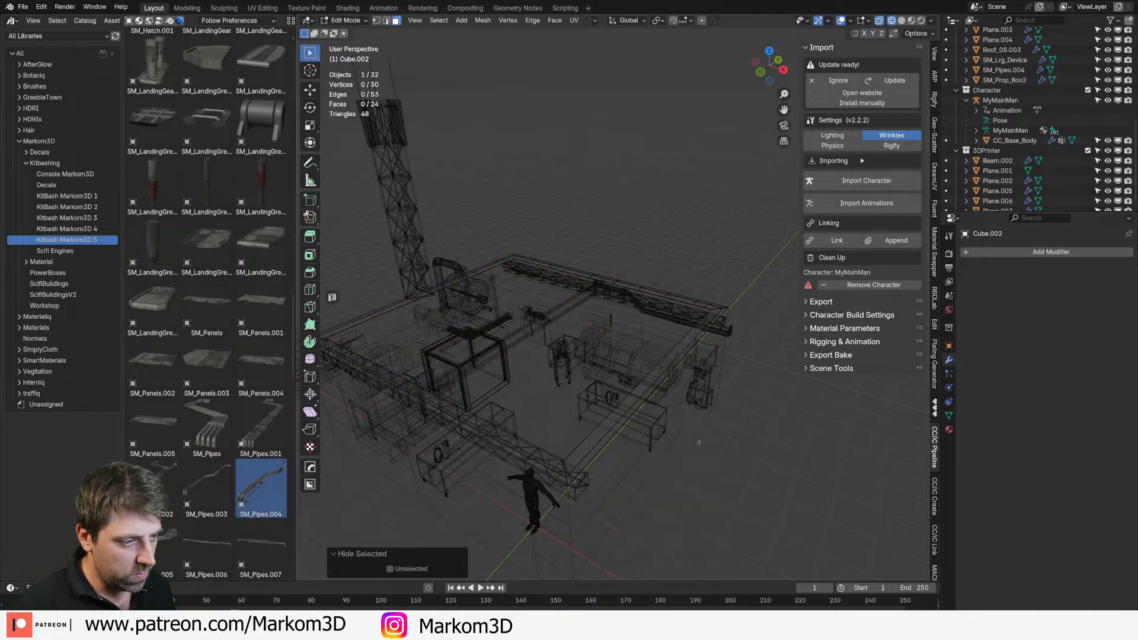
key("alt+h")
Step: Raise the inset ceiling faces 0.28023 m along Z, then return to solid shading and Object Mode
key("g")
key("z")
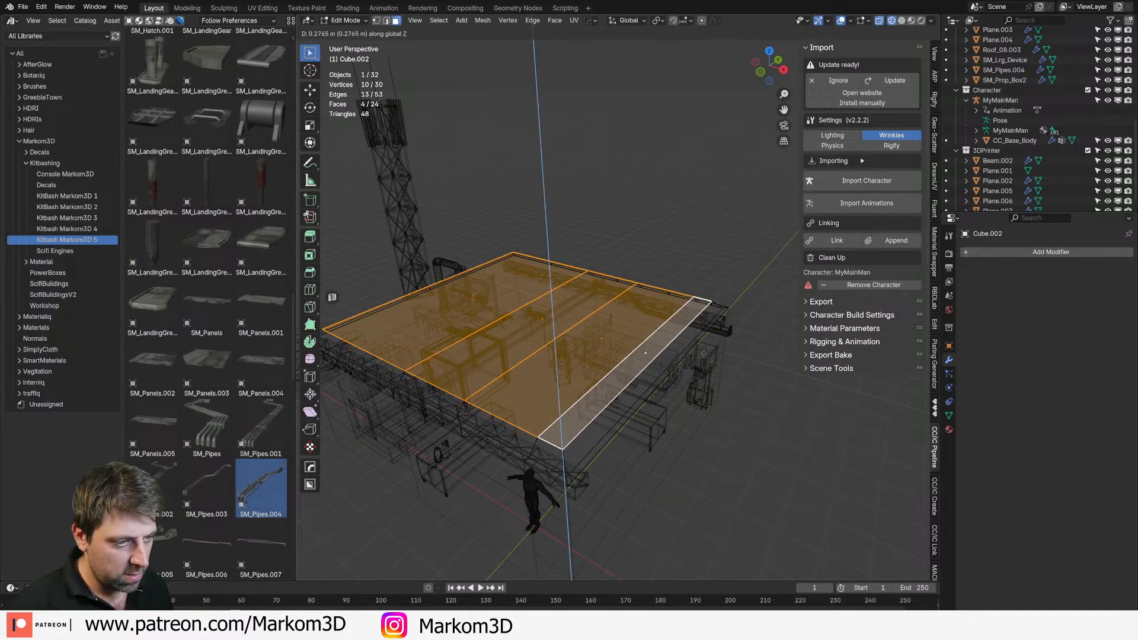
left_click(704, 356)
key("z")
left_click(765, 353)
mouse_move(584, 436)
middle_mouse_down()
mouse_move(623, 368)
mouse_move(613, 378)
middle_mouse_up()
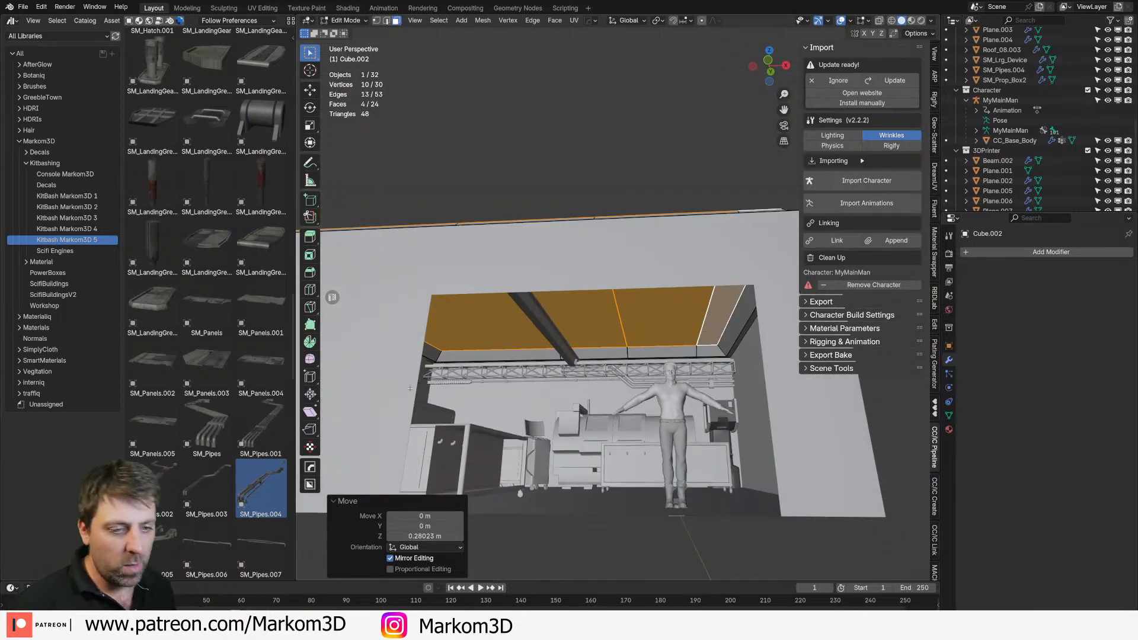
left_click(170, 472)
key("Tab")
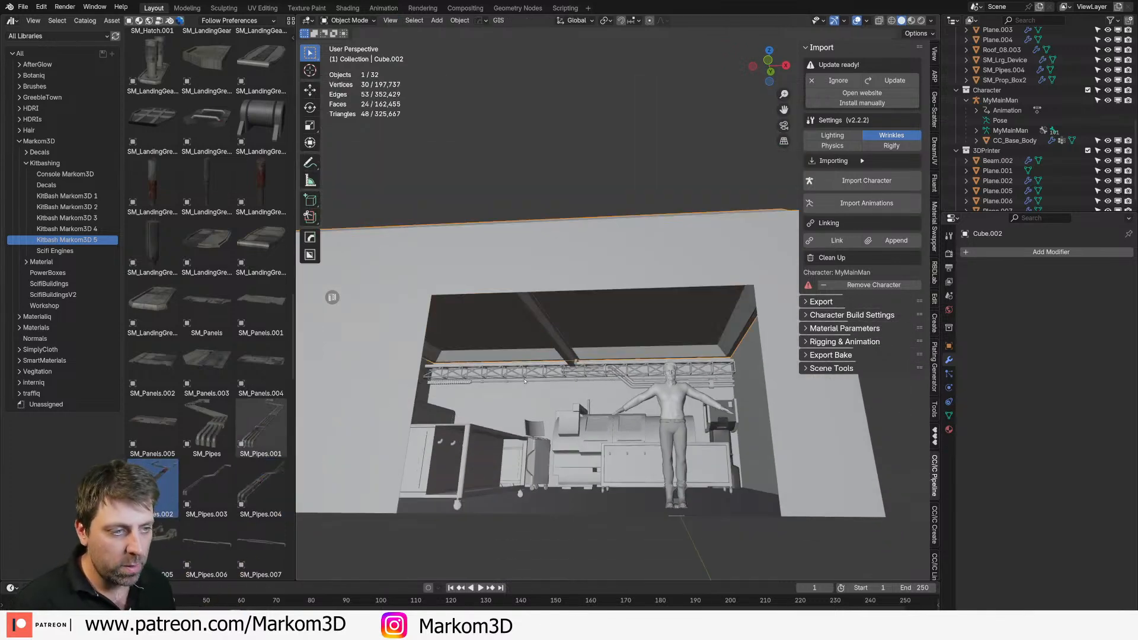
Step: Add the SM_Pipes.001 asset under the ceiling, resize it and move it -2.3451 m along X
left_click_drag(261, 427, 676, 368)
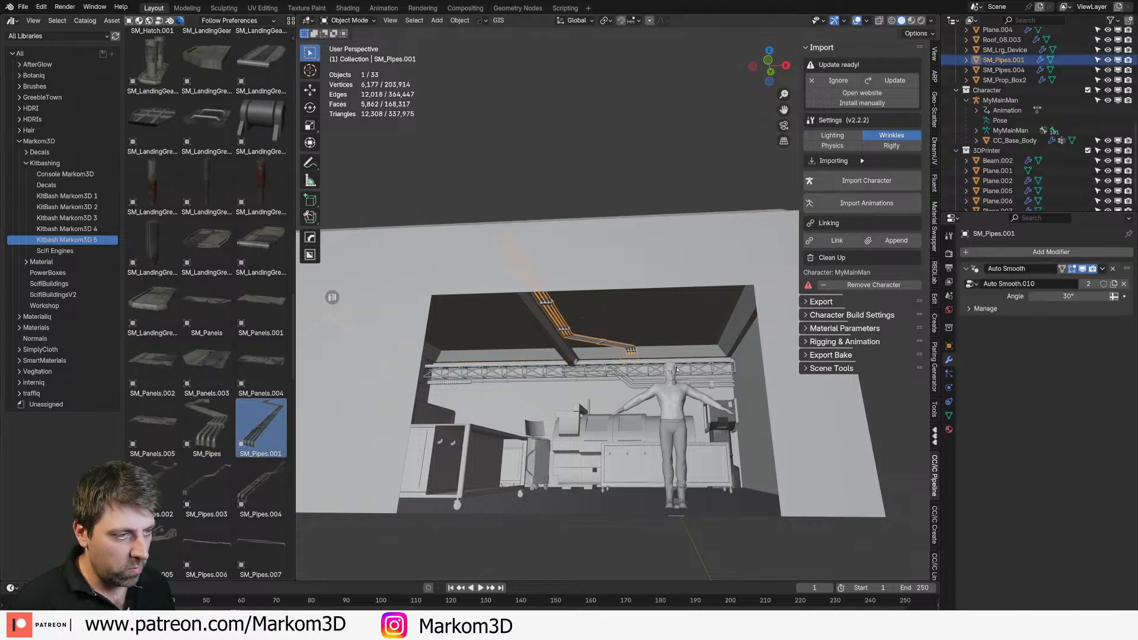
key("s")
left_click(682, 371)
middle_click_drag(682, 372, 703, 354)
key("g")
key("x")
left_click(600, 351)
middle_click_drag(600, 350, 587, 358)
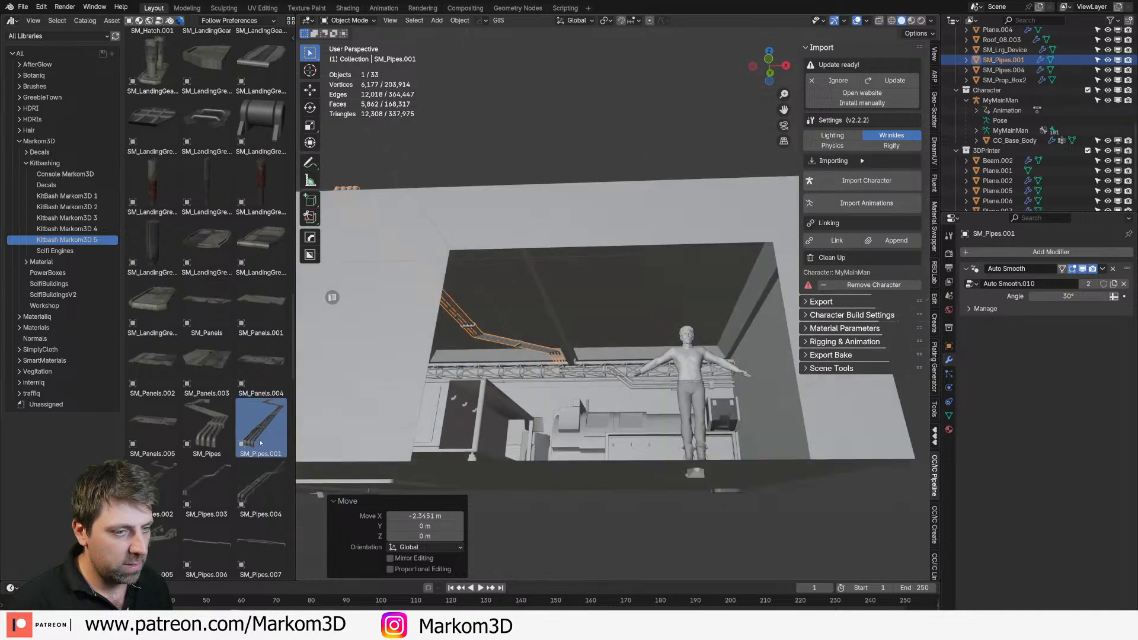
Step: Add the SM_Pipes.003 asset under the ceiling, rotate it 90° about Z and scale it by 1.989
scroll(207, 518, "down", 2)
scroll(207, 517, "down", 1)
left_click_drag(206, 385, 679, 358)
type("rz90")
key("Return")
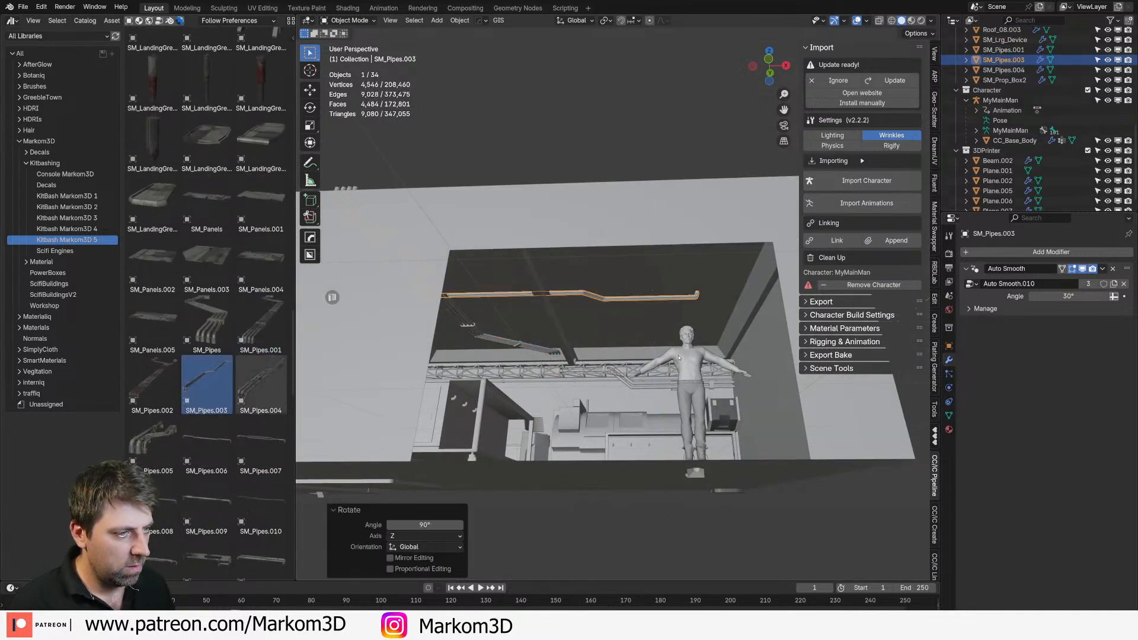
key("s")
left_click(752, 372)
Step: In right wireframe view, move SM_Pipes.003 about 0.4 m in Y and 0.04 m in Z along the ceiling
mouse_move(753, 372)
middle_mouse_down()
mouse_move(730, 377)
mouse_move(720, 398)
mouse_move(688, 403)
mouse_move(693, 417)
middle_mouse_up()
key("z")
left_click(613, 418)
key("KP_3")
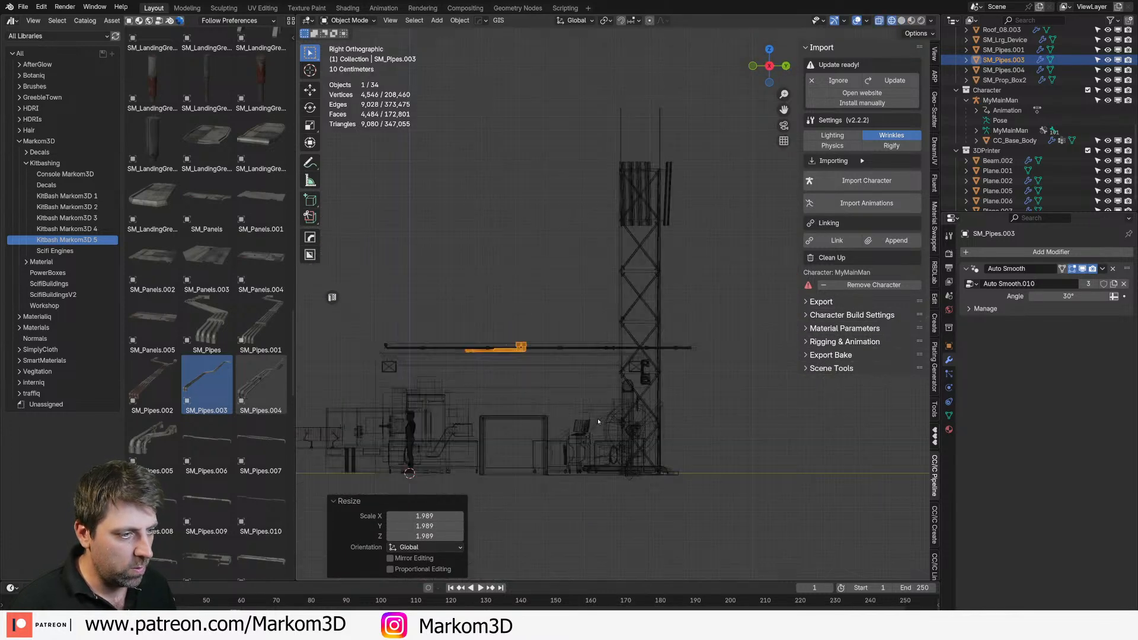
scroll(599, 421, "up", 5)
middle_click_drag(475, 491, 717, 381, "shift")
scroll(716, 381, "up", 1)
key("g")
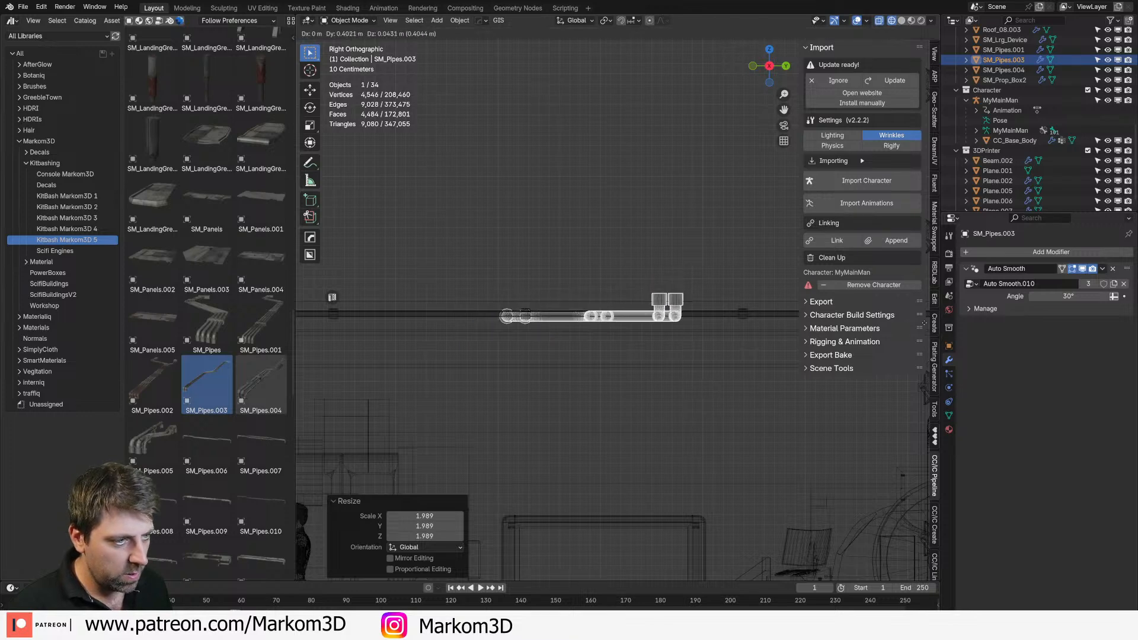
left_click(924, 323)
Step: Raise SM_Pipes.001 by 0.071164 m along Z and restore solid shading
left_click(713, 318)
key("g")
key("z")
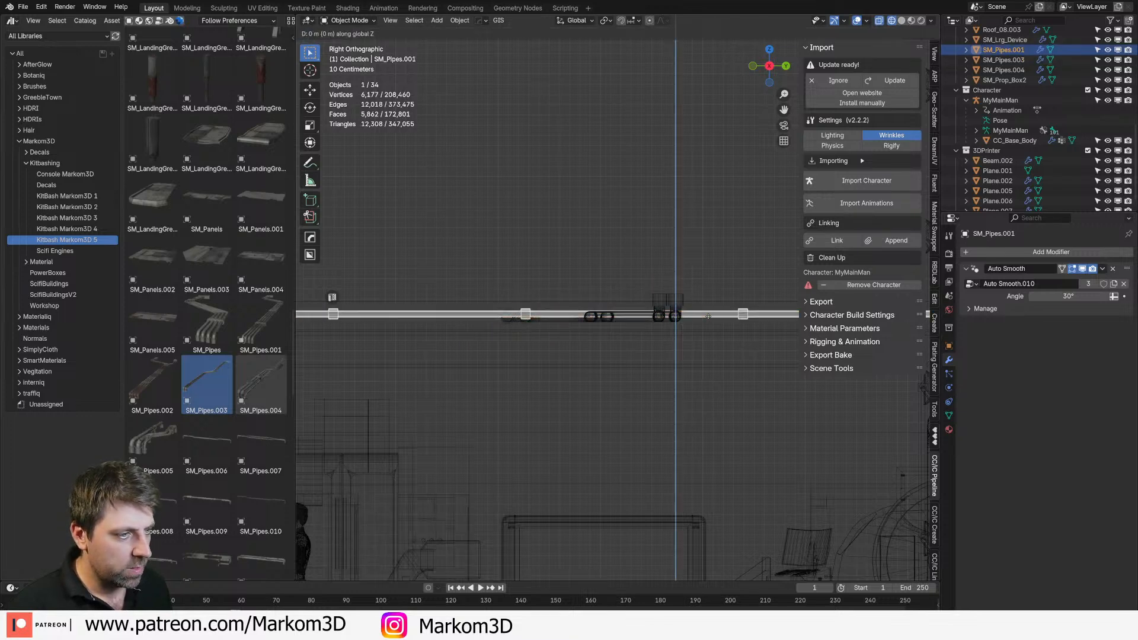
left_click(721, 246)
scroll(698, 273, "down", 4)
key("z")
left_click(746, 291)
mouse_move(741, 294)
middle_mouse_down()
mouse_move(731, 304)
mouse_move(430, 283)
mouse_move(551, 339)
middle_mouse_up()
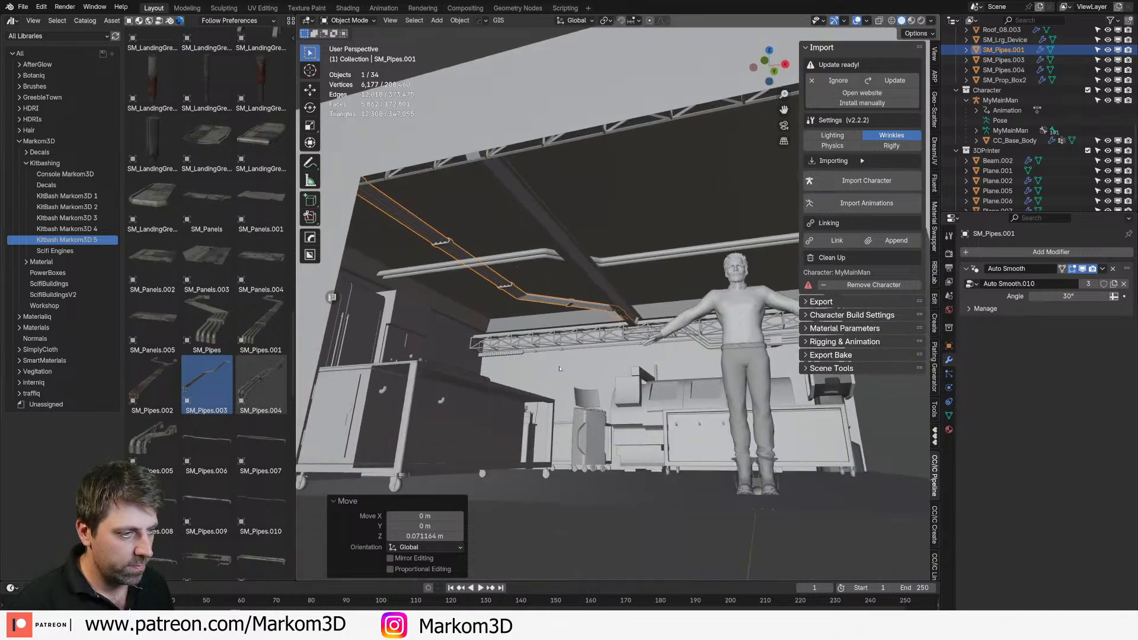
Step: Hide the building shell objects Cube and Cube.001 to expose the ceiling trusses and pipes
left_click(617, 499)
key("h")
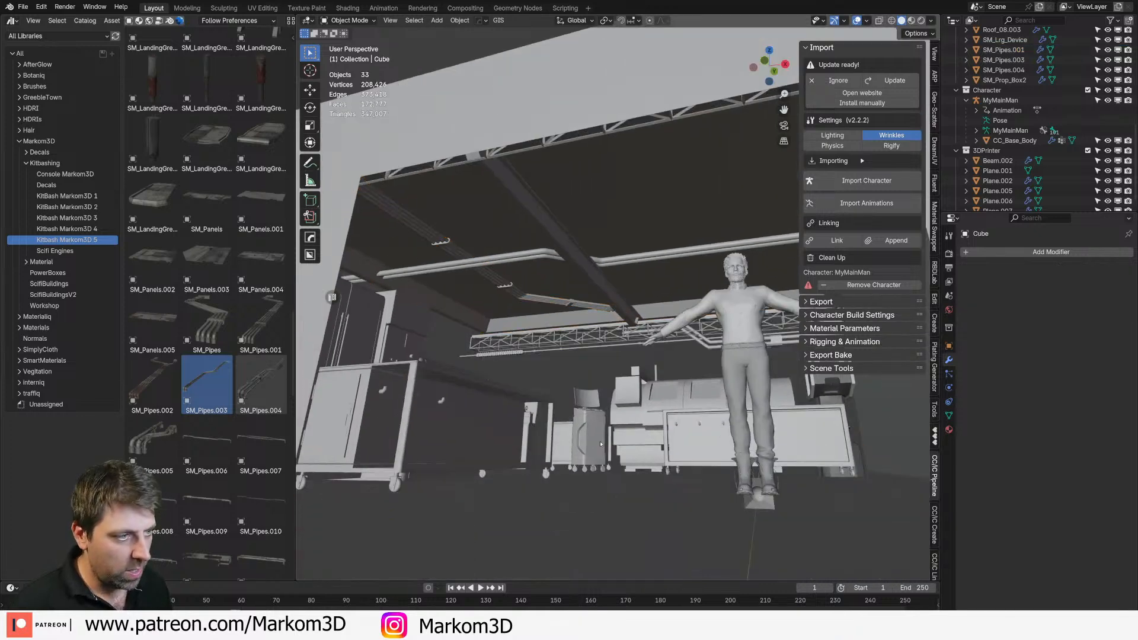
scroll(569, 427, "down", 4)
left_click(435, 342)
middle_click_drag(475, 350, 400, 389)
key("h")
scroll(406, 356, "up", 4)
Step: Find the SM_SimpleGreeble.014 asset in the catalog, place it below the ceiling and enlarge it
scroll(189, 458, "down", 3)
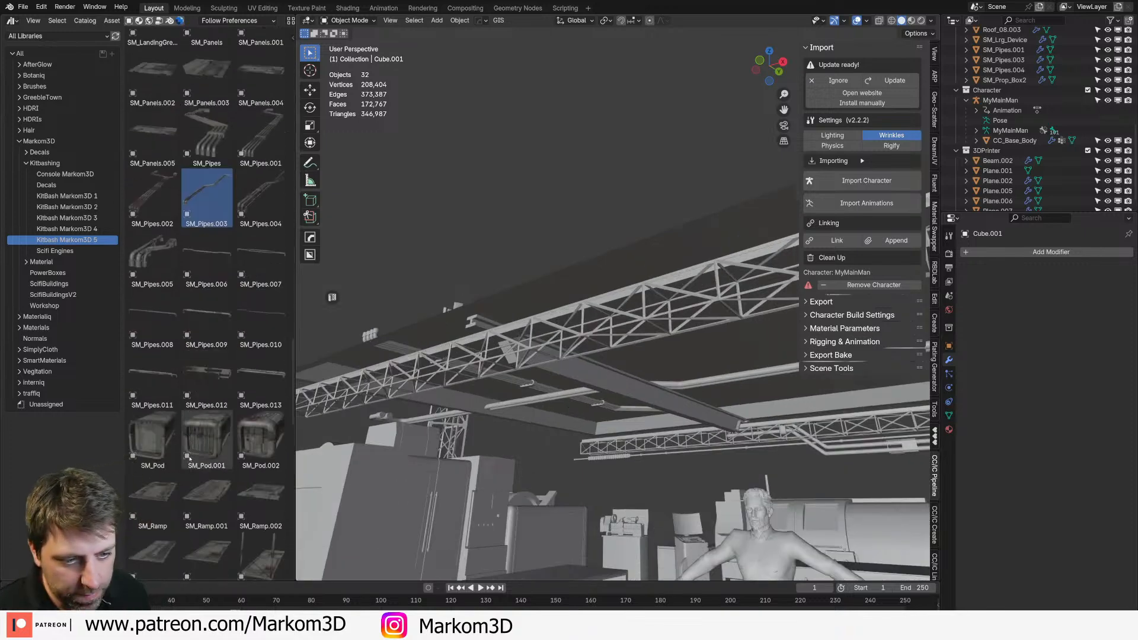
scroll(202, 442, "down", 9)
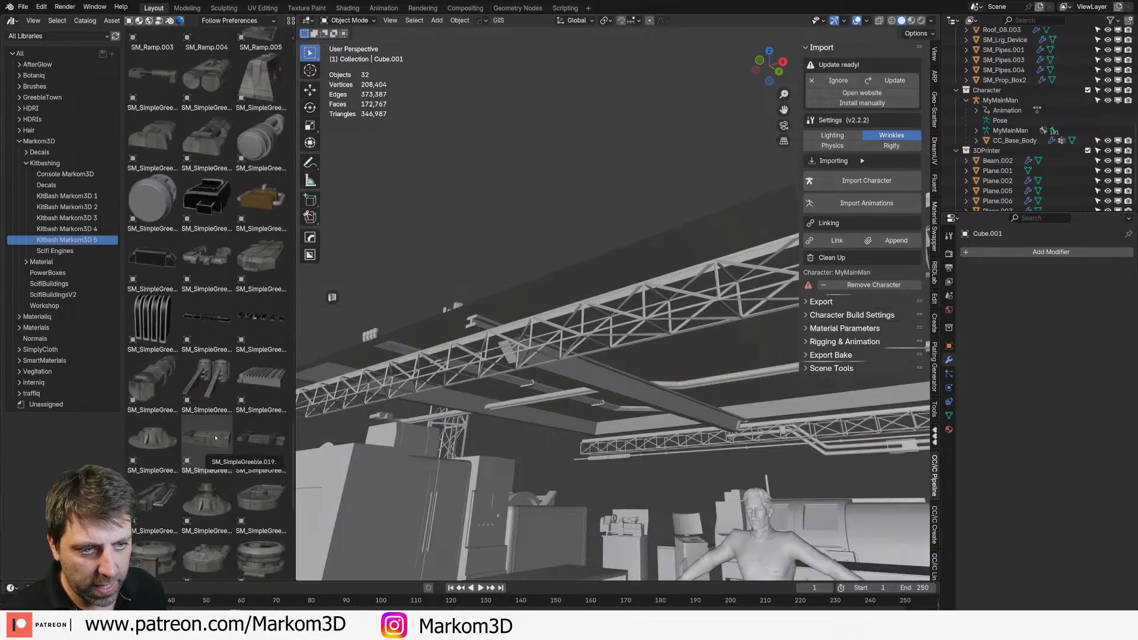
middle_click_drag(451, 349, 362, 345, "shift")
left_click(273, 324)
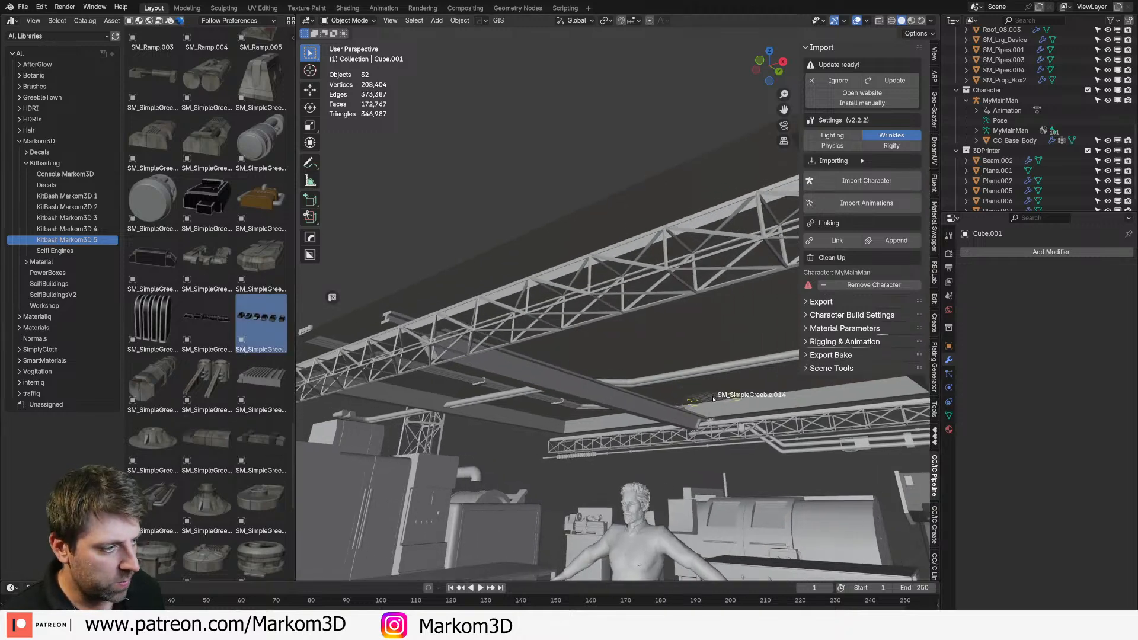
left_click_drag(722, 392, 721, 392)
key("s")
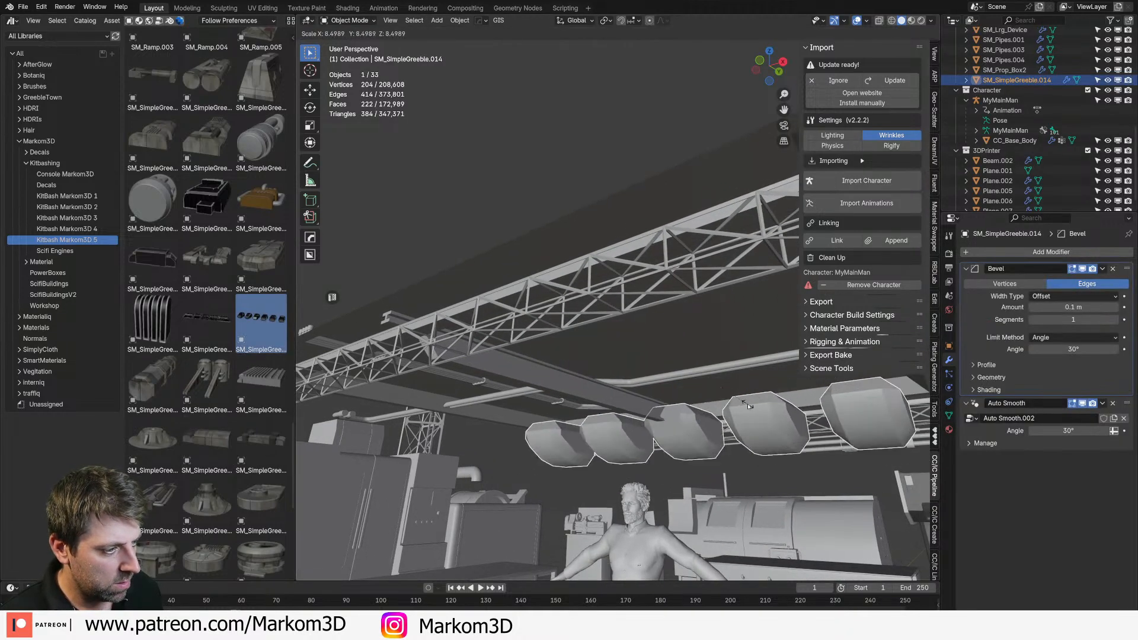
left_click(747, 375)
Step: Raise the greeble row 0.62516 m along Z and scale it down
key("g")
key("z")
left_click(738, 364)
key("s")
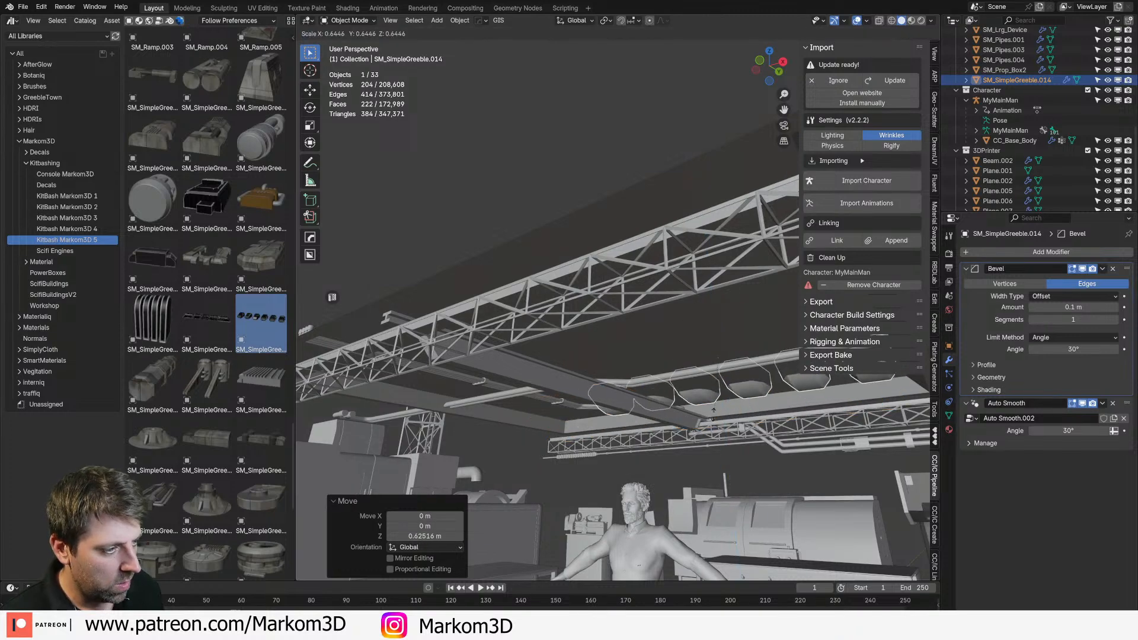
left_click(682, 511)
Step: Move the greeble row 0.6453 m along Y toward the back truss and inspect it up close
middle_click_drag(682, 511, 633, 515)
scroll(623, 552, "down", 5)
key("g")
key("y")
left_click(703, 487)
key("grave")
left_click(758, 522)
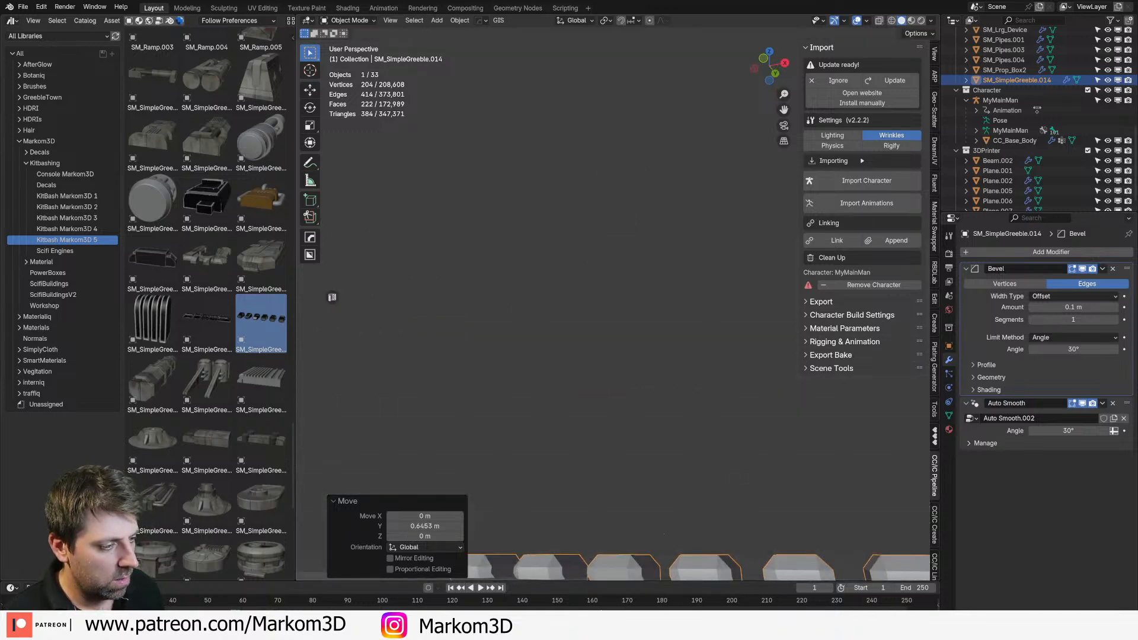
scroll(590, 238, "down", 6)
middle_click_drag(590, 238, 700, 372)
scroll(590, 238, "up", 6)
Step: Shift the greeble row 1.1119 m along X and 0.24404 m along Y at the ceiling's recessed back edge
key("g")
key("x")
left_click(730, 364)
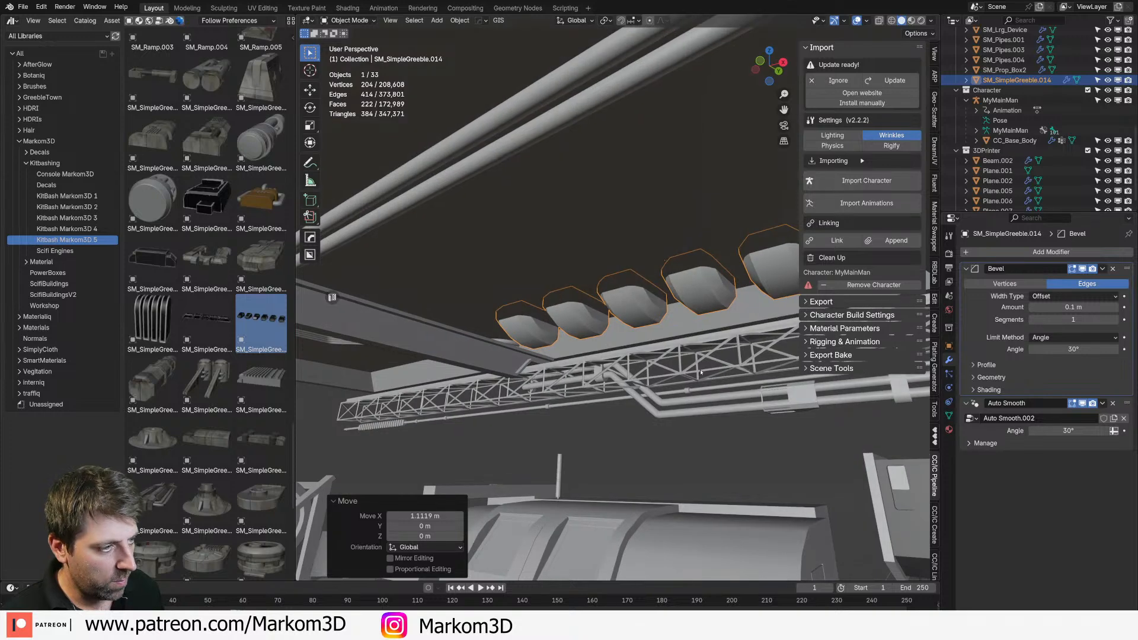
key("g")
key("y")
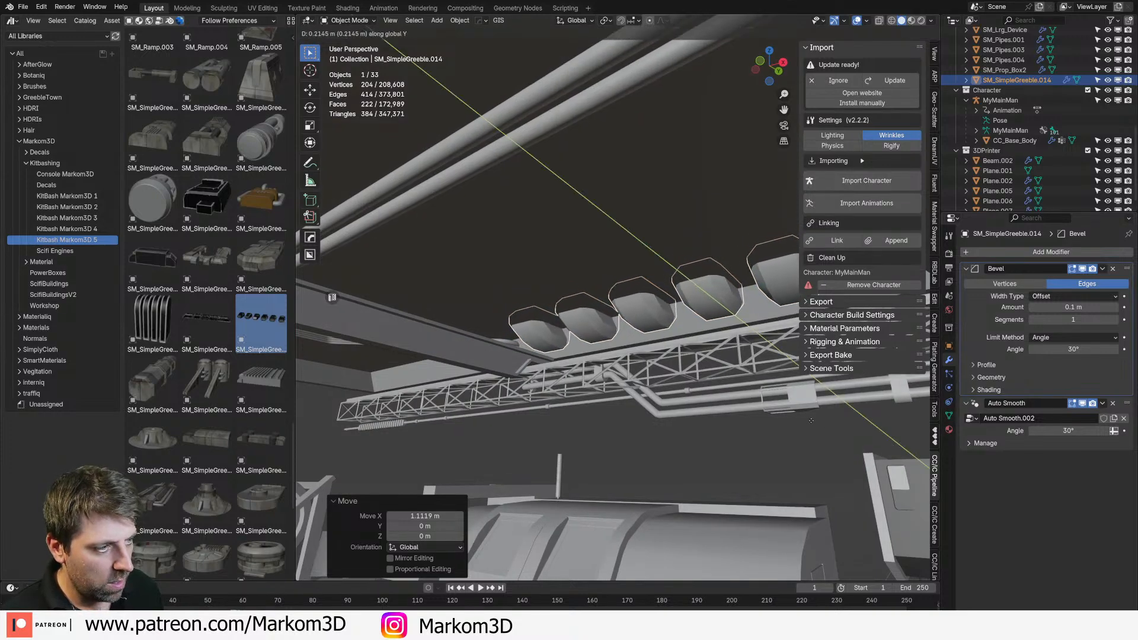
left_click(832, 425)
scroll(195, 437, "down", 15)
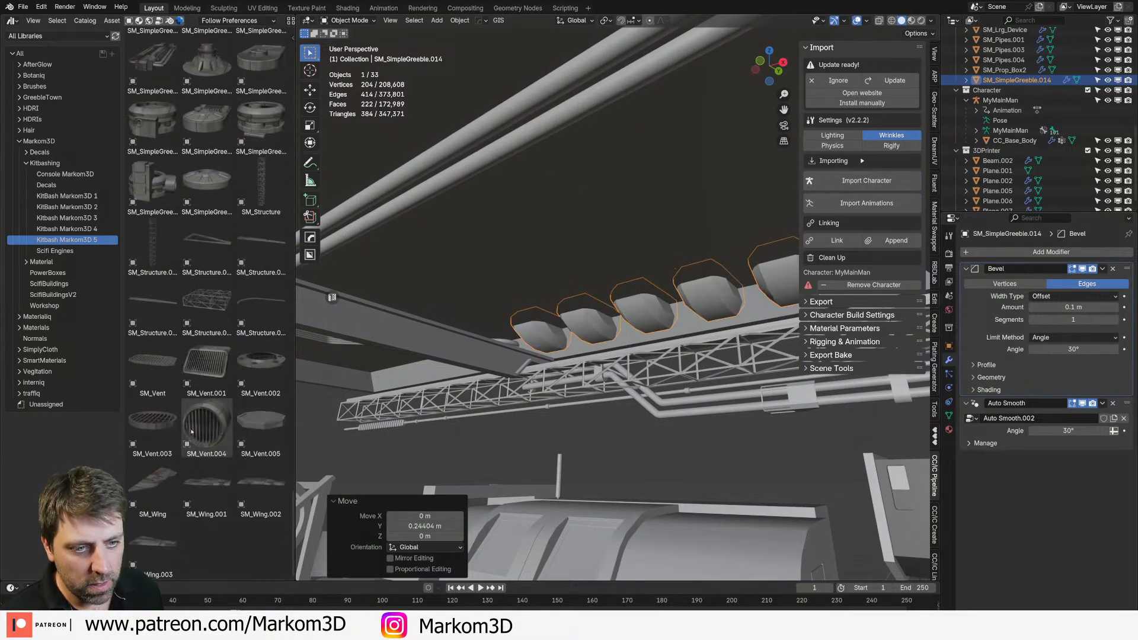
Step: Place the SM_SimpleGreeble.021 asset on the ceiling and scale it by 2.421
scroll(166, 386, "up", 10)
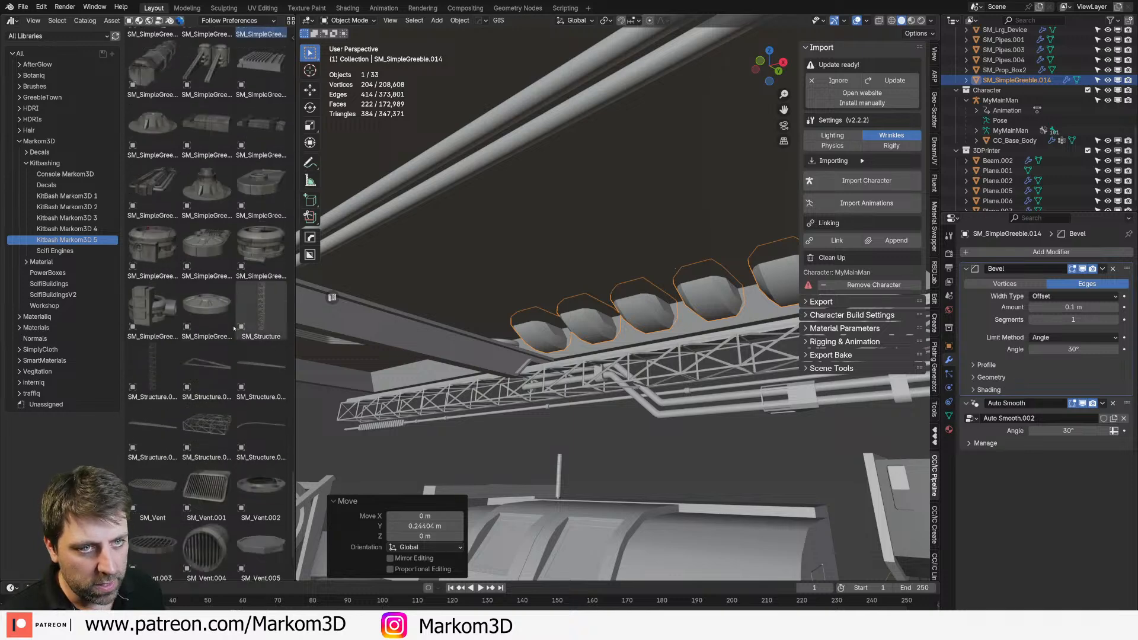
mouse_move(509, 320)
middle_mouse_down()
mouse_move(533, 296)
mouse_move(511, 323)
middle_mouse_up()
left_click_drag(153, 354, 611, 188)
key("s")
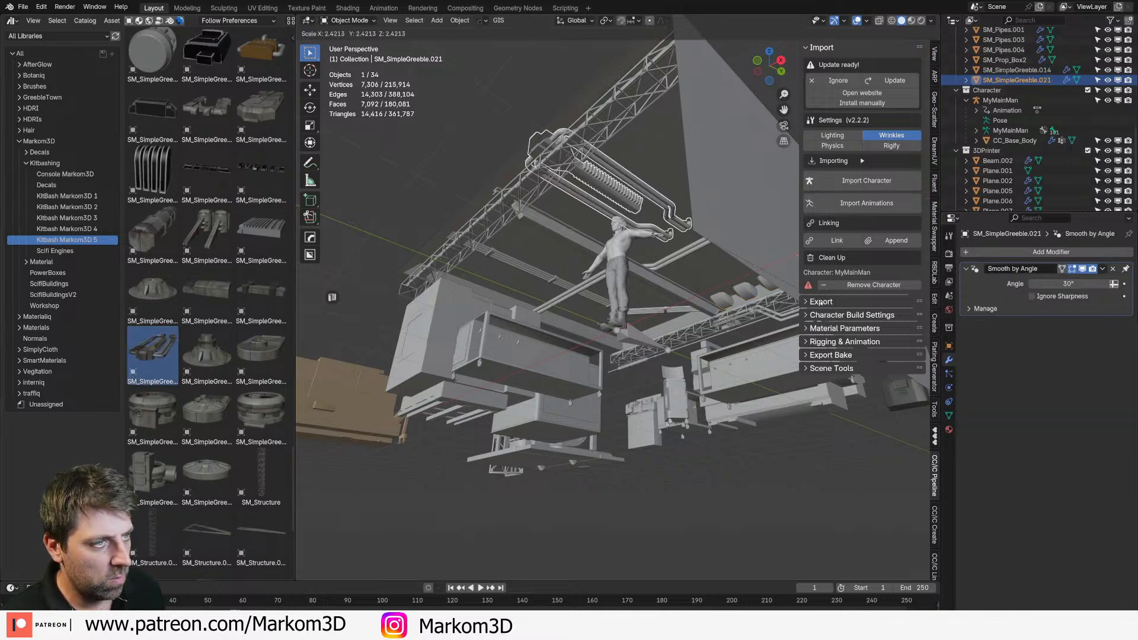
left_click(821, 303)
Step: Raise the newly placed ceiling greeble 0.11981 m along Z
key("g")
key("z")
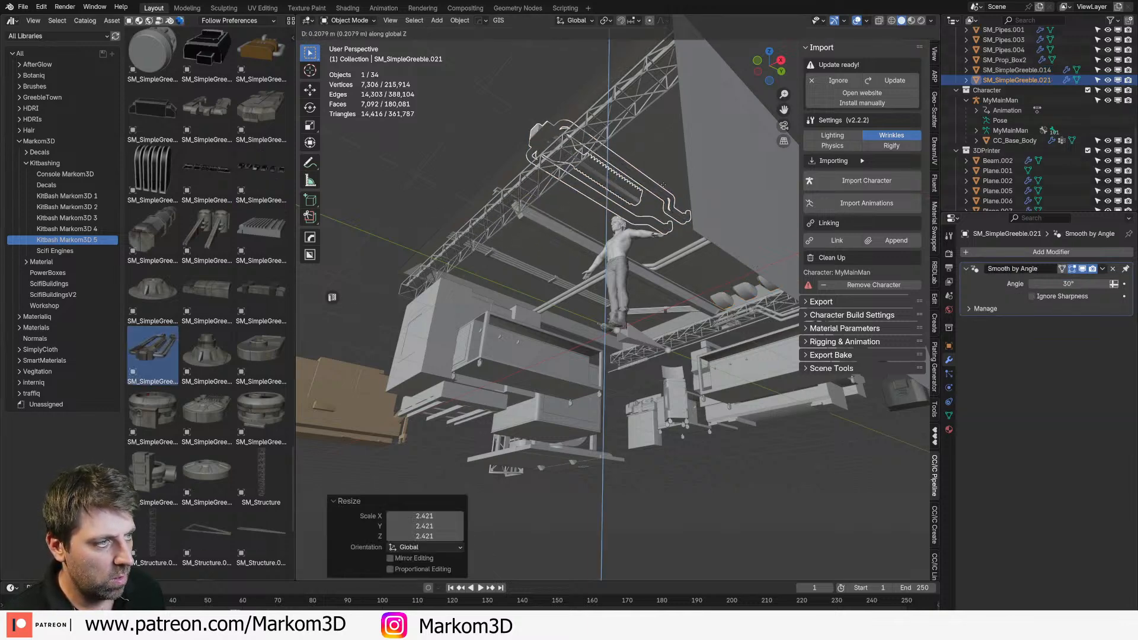
left_click(662, 220)
middle_click_drag(662, 219, 698, 254)
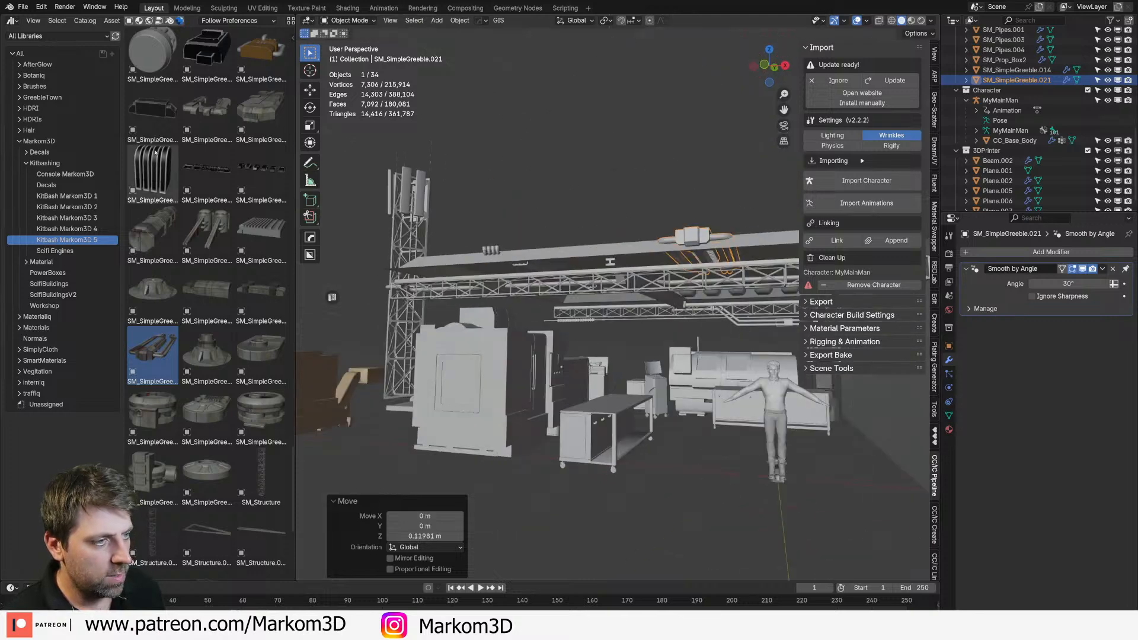
Step: Find the SM_ComplexGreeble.003 asset in the catalog, place it near the character and scale it by 1.835
scroll(181, 191, "up", 10)
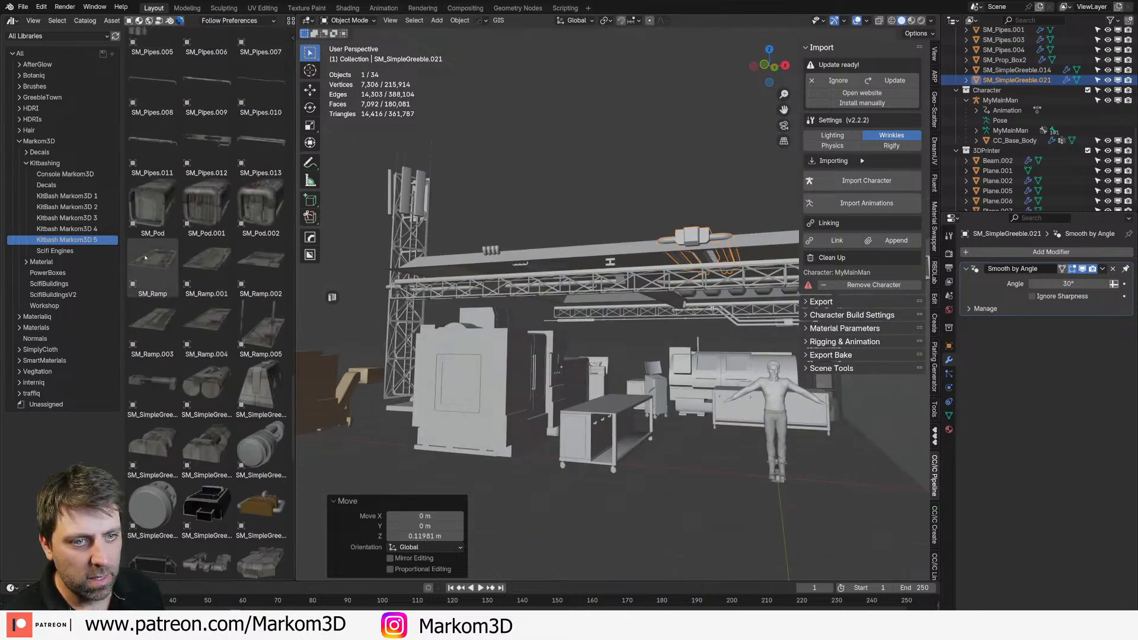
scroll(145, 258, "up", 6)
scroll(178, 278, "up", 11)
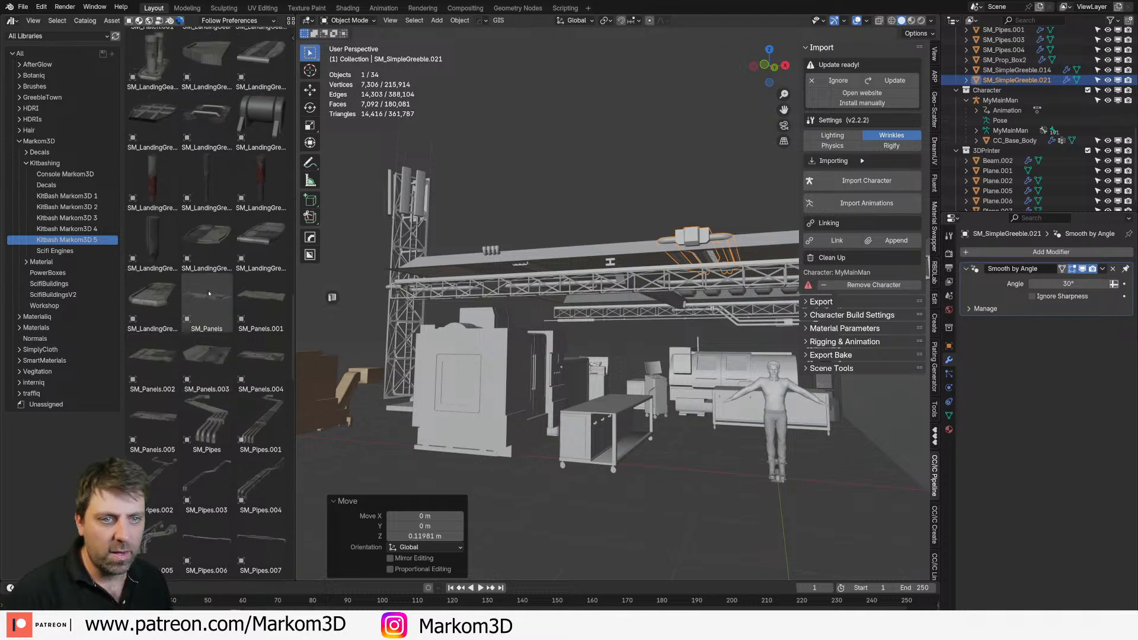
scroll(209, 293, "up", 4)
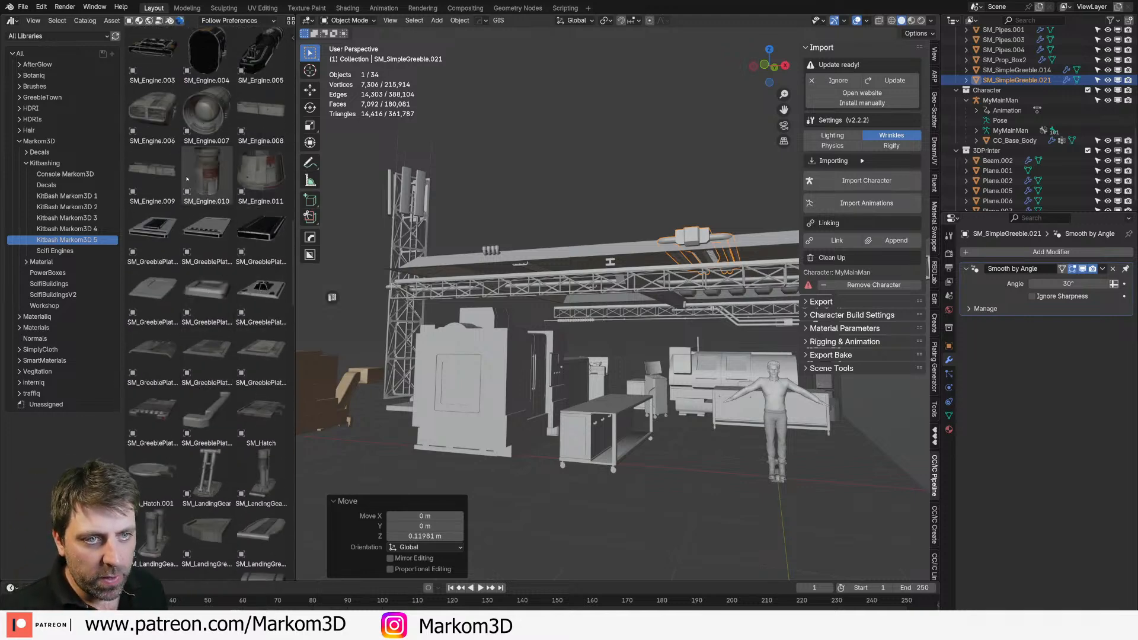
scroll(198, 292, "up", 2)
scroll(198, 292, "up", 6)
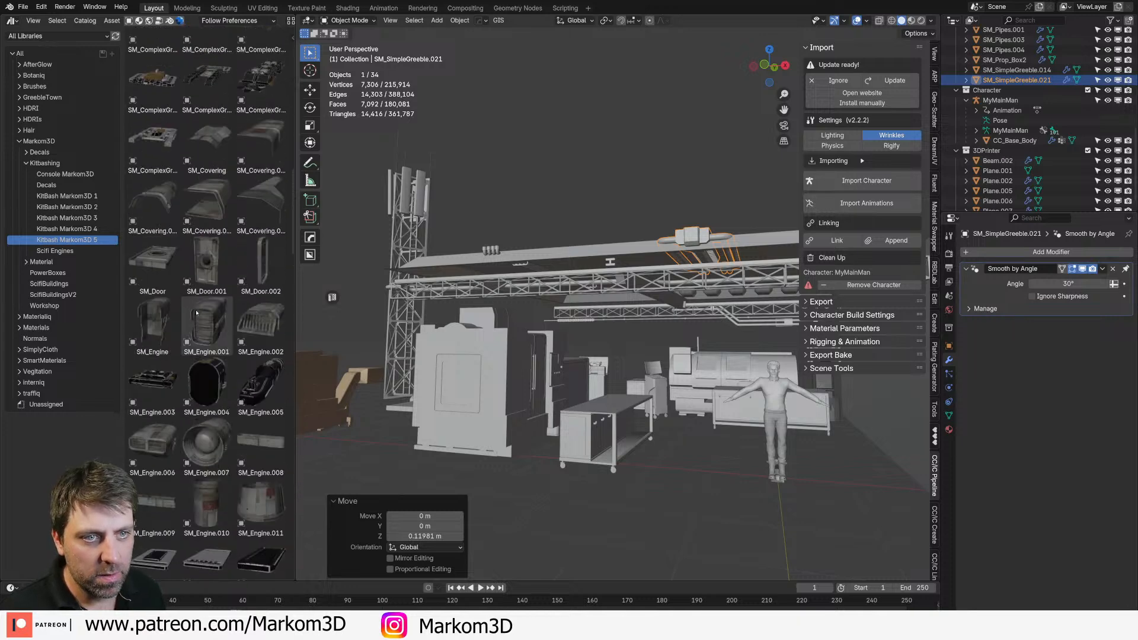
scroll(196, 313, "up", 2)
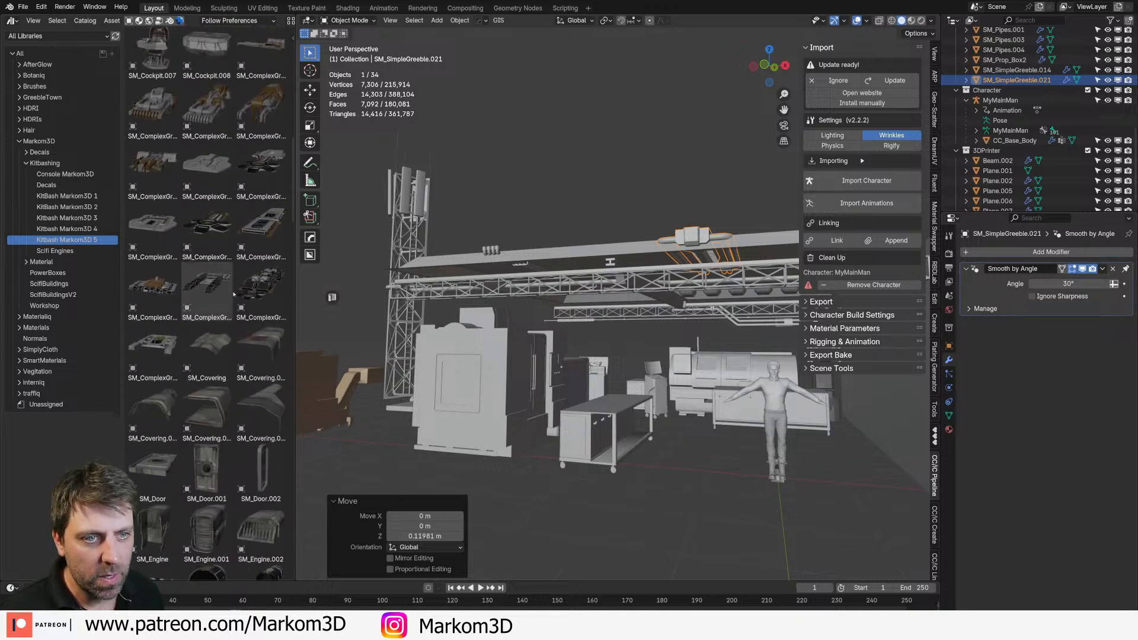
scroll(230, 299, "up", 2)
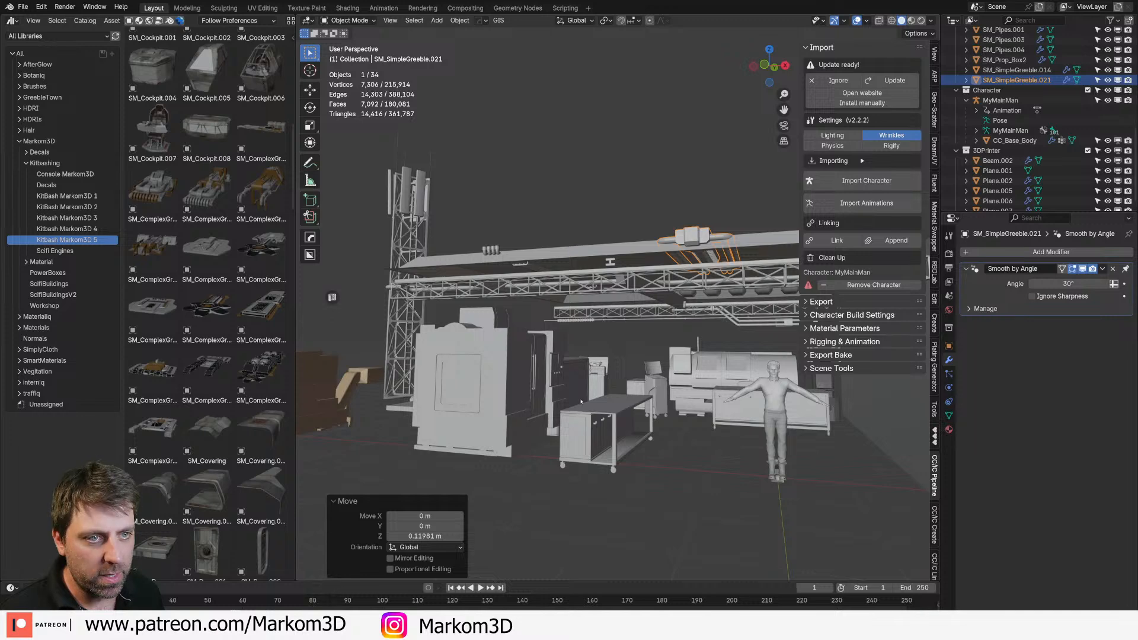
scroll(604, 379, "up", 4)
left_click_drag(261, 191, 736, 331)
middle_click_drag(736, 331, 765, 344)
key("s")
left_click(796, 392)
Step: Move the tall complex greeble 0.90052 m along X
key("g")
key("x")
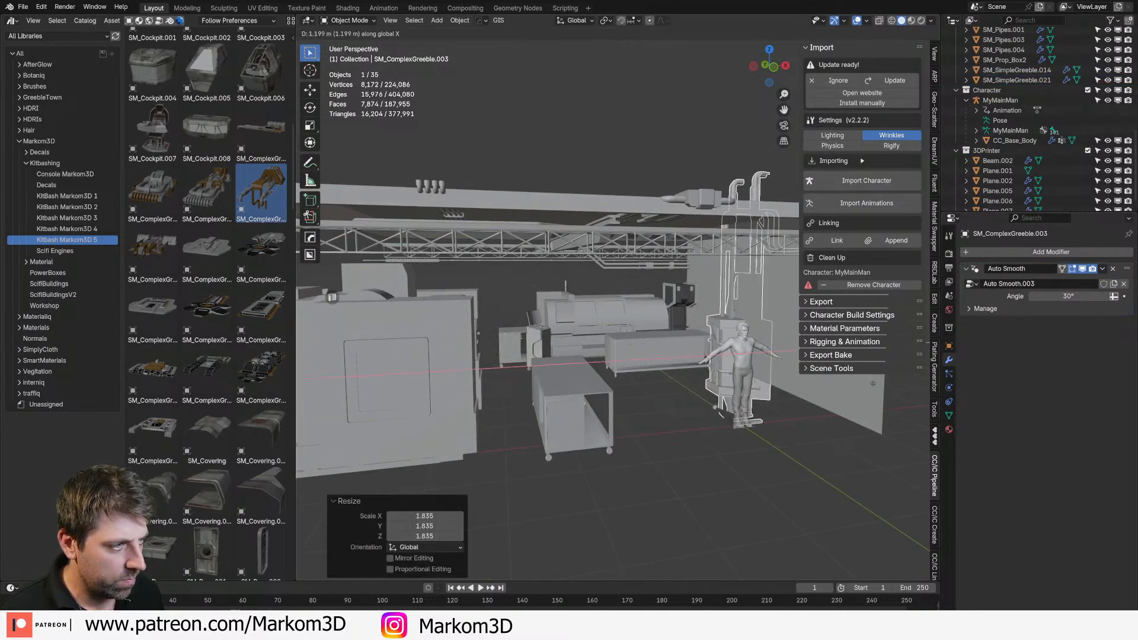
left_click(769, 393)
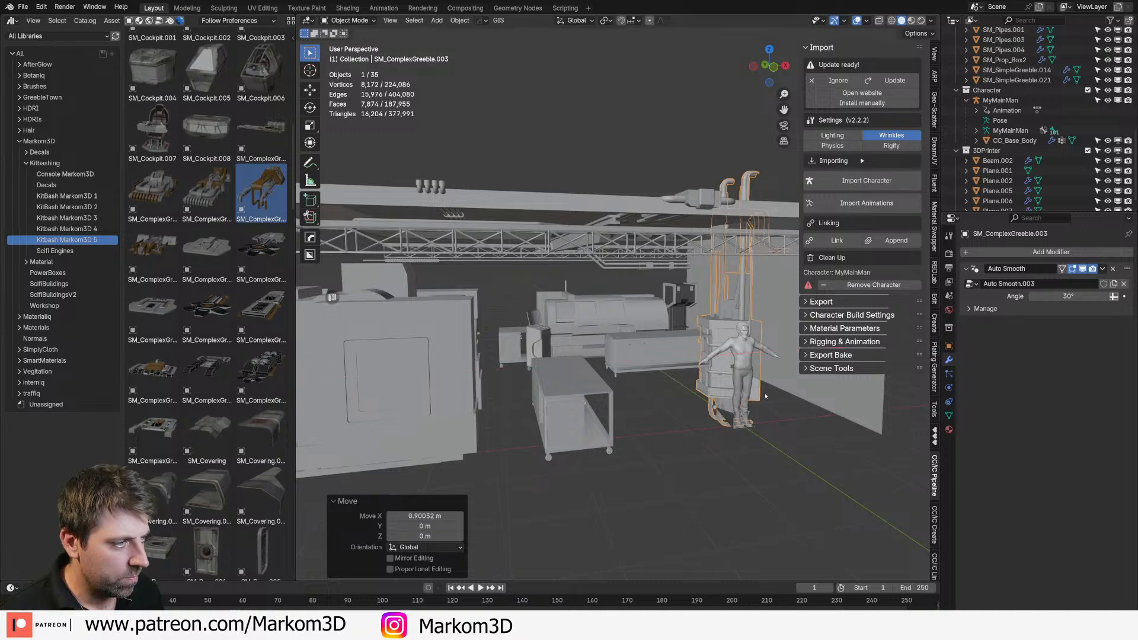
Step: Shift the tall complex greeble along Y to position it against the building's side wall
scroll(768, 394, "down", 4)
middle_click_drag(765, 394, 606, 321)
scroll(691, 423, "up", 5)
key("g")
right_click(748, 299)
key("g")
key("y")
left_click(682, 339)
middle_click_drag(682, 339, 515, 336)
scroll(567, 381, "down", 7)
Step: Reveal all hidden objects and view the workshop interior in rendered shading
left_click(566, 381)
key("alt+h")
scroll(546, 359, "up", 5)
scroll(514, 337, "up", 2)
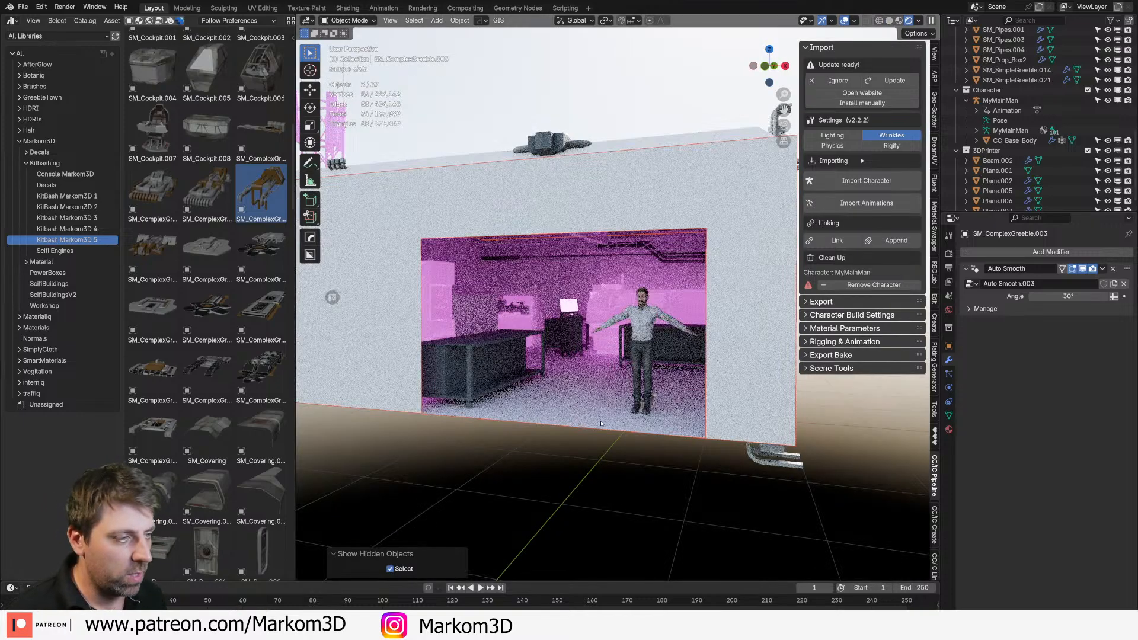
scroll(602, 424, "up", 4)
Step: Select the pink machine behind the character, show its material, and browse the asset library's DreamUV material catalog
left_click(729, 356)
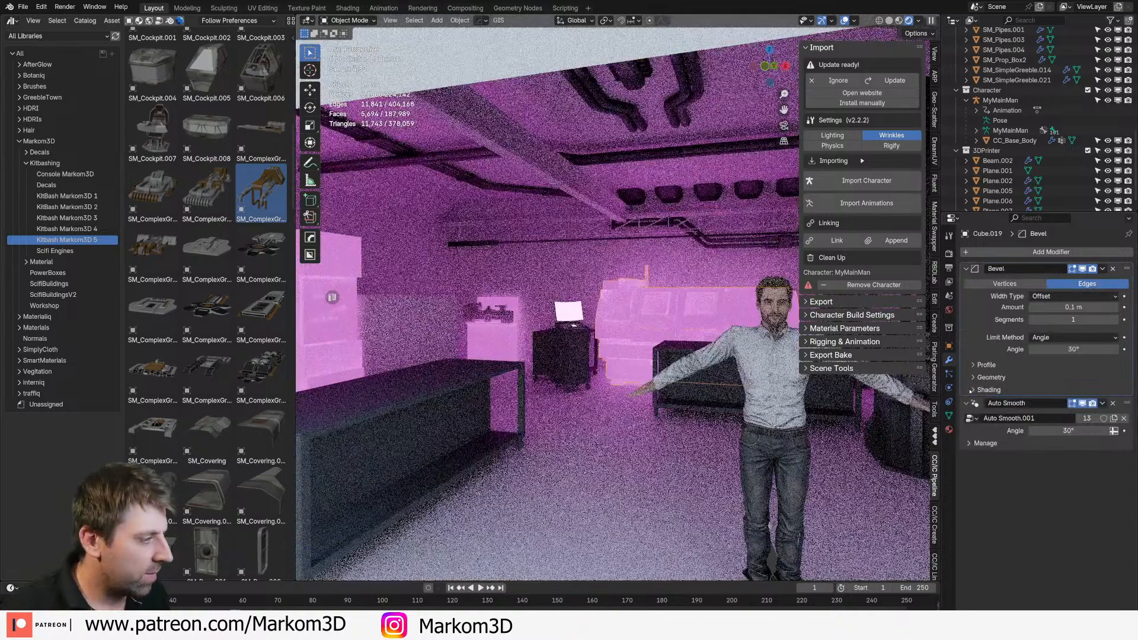
left_click(949, 428)
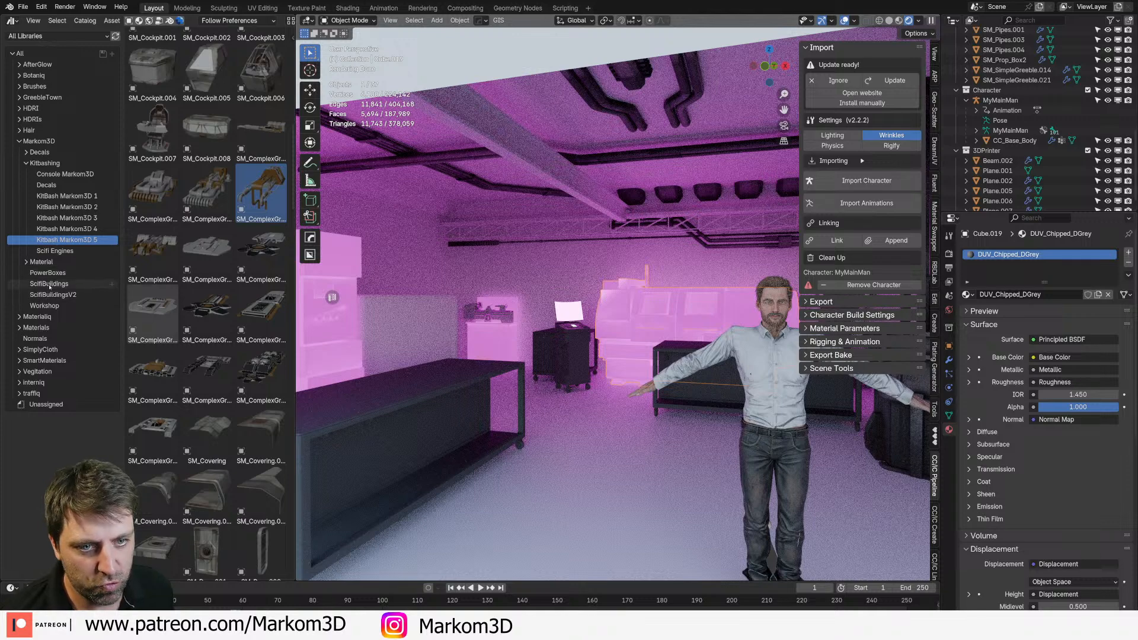
left_click(42, 262)
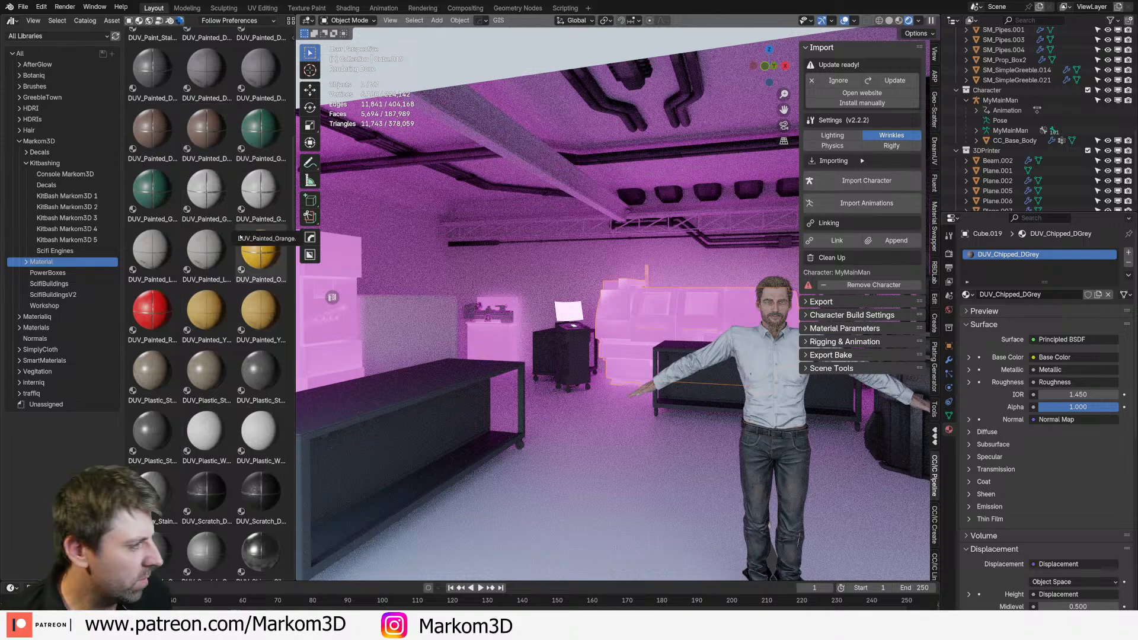
scroll(221, 326, "down", 10)
scroll(226, 415, "down", 1)
left_click(26, 262)
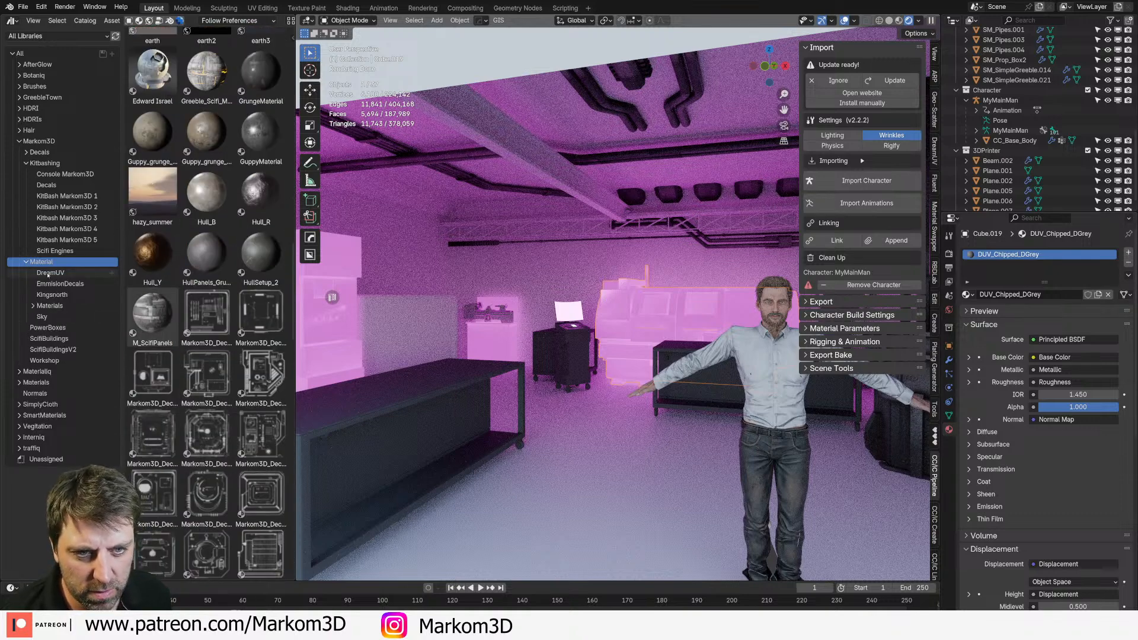
left_click(47, 274)
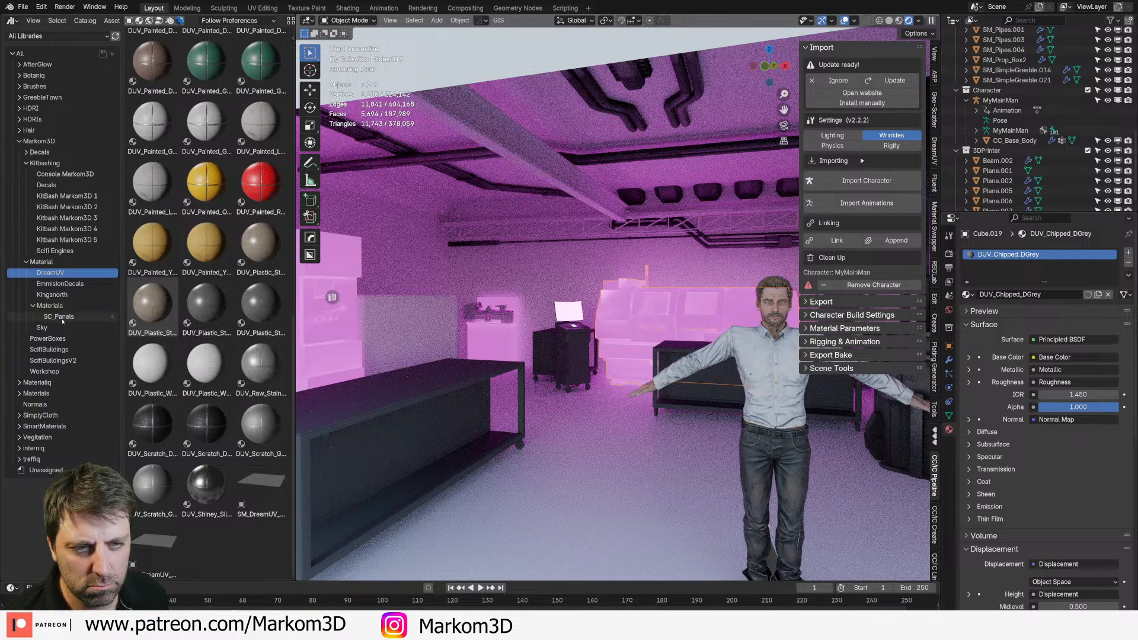
left_click(59, 318)
left_click(57, 273)
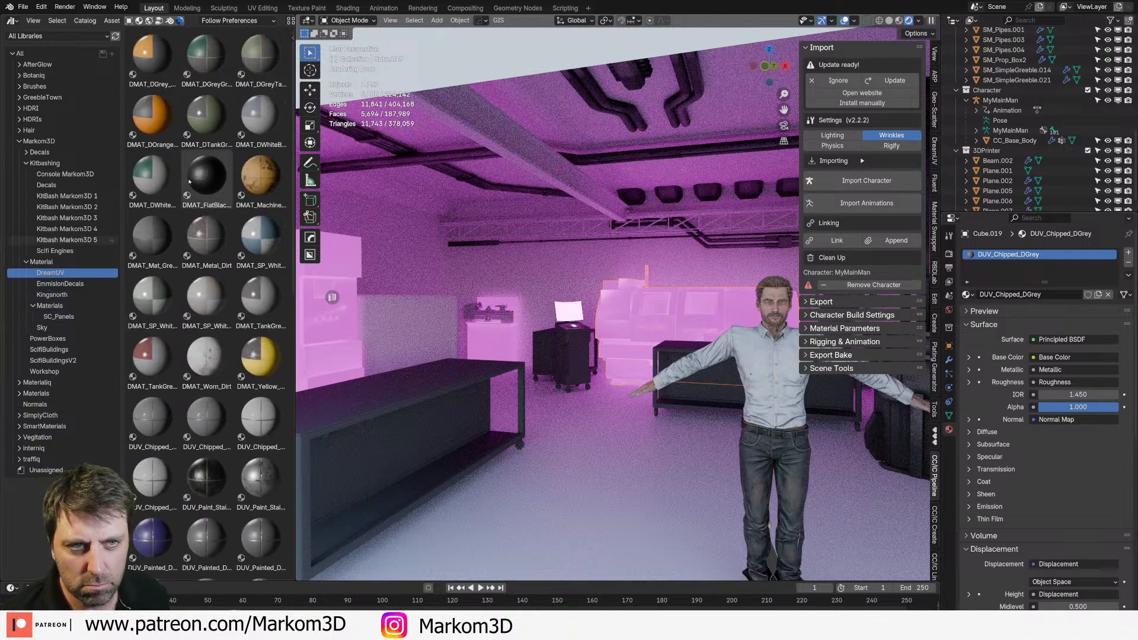
Step: Replace the selected machine's material with a fresh copy of DUV_Chipped_DGrey from the catalog
scroll(249, 381, "down", 4)
left_click(153, 314)
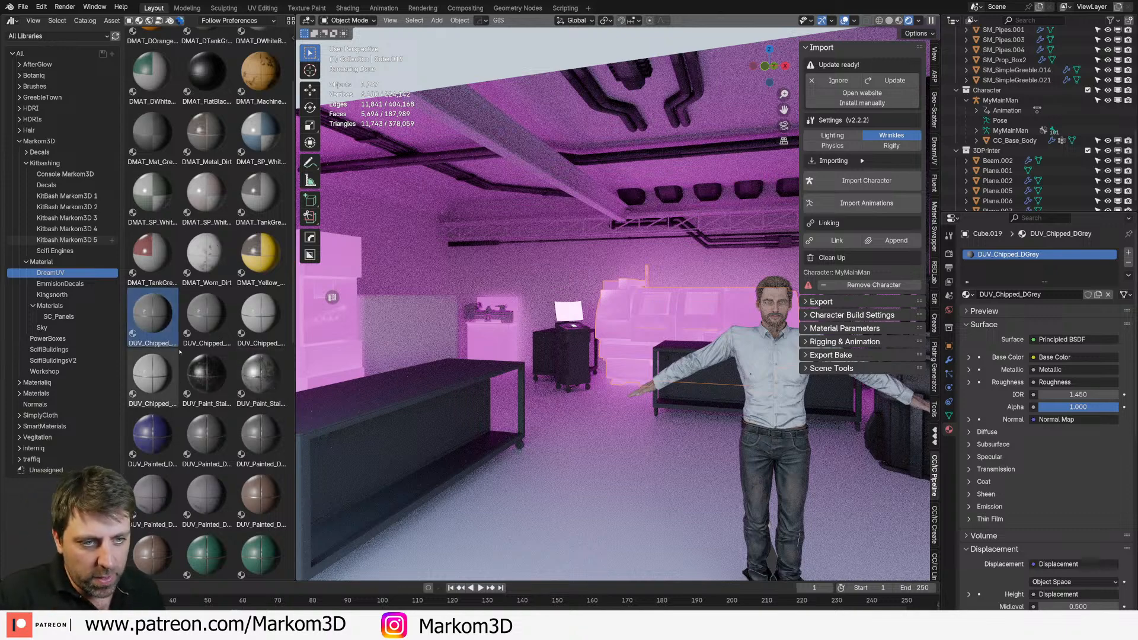
left_click_drag(195, 315, 1024, 255)
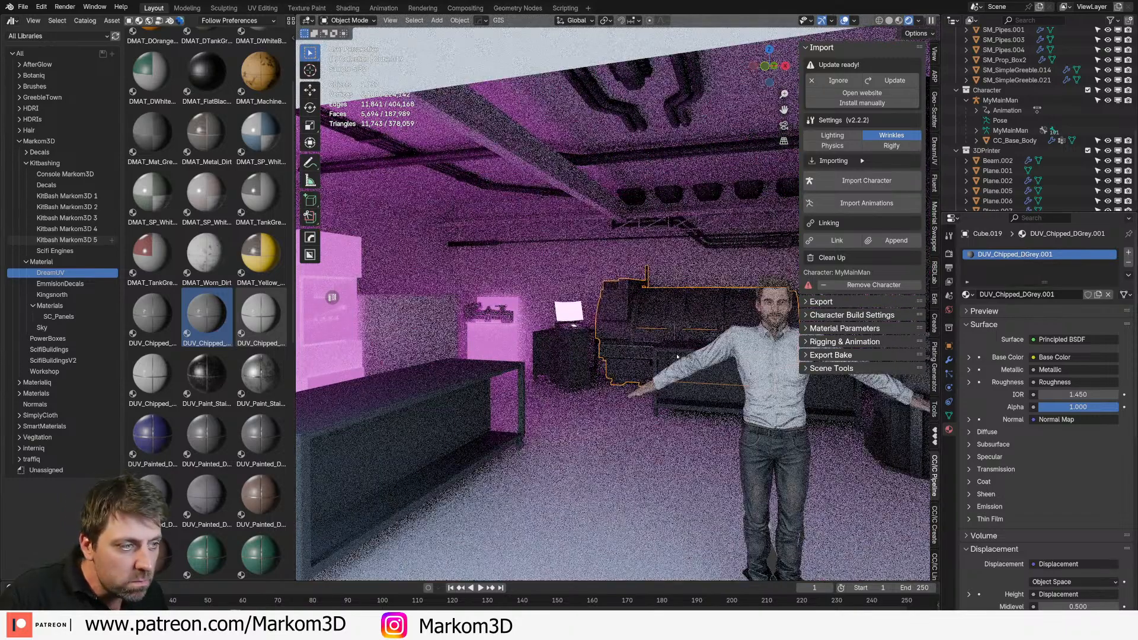
Step: Assign the DUV_Chipped_Grey material to the selected machine's material slot
key("KP_Decimal")
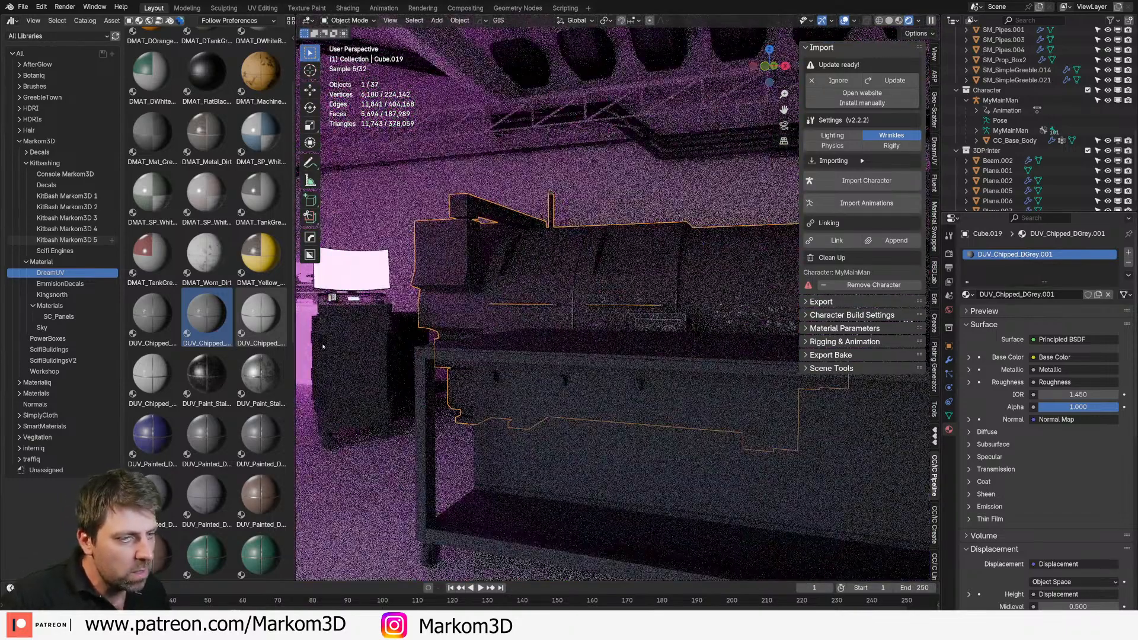
left_click_drag(256, 314, 1045, 256)
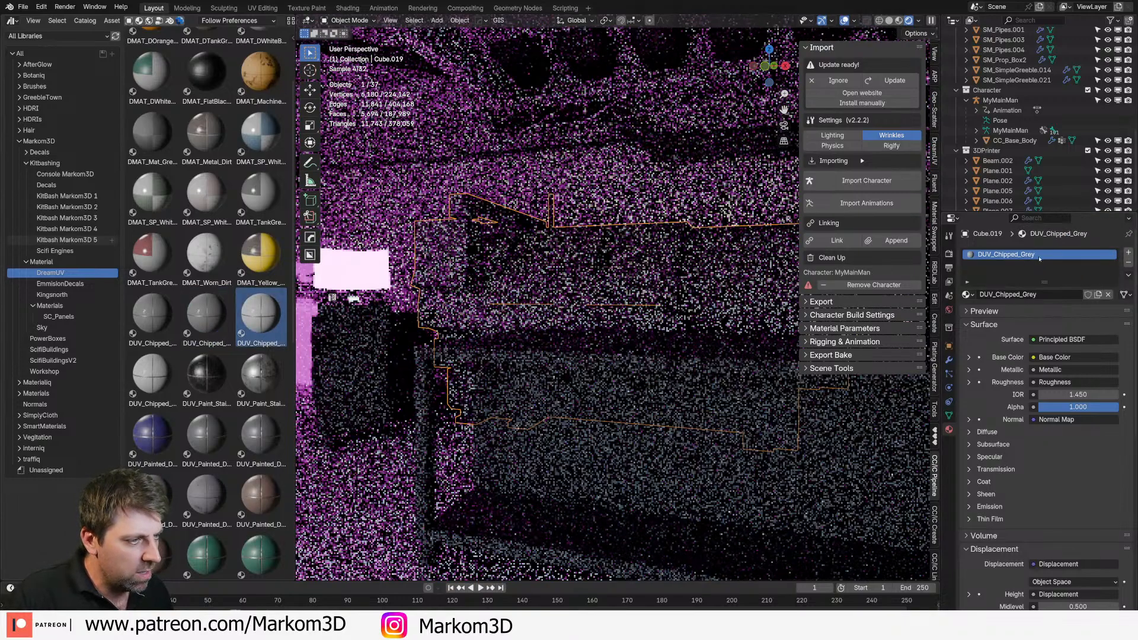
Step: Replace the material of the small pink cabinet by the back wall with DUV_Painted_Yellow from the catalog
middle_click_drag(499, 329, 690, 349, "shift")
left_click(632, 341)
scroll(207, 302, "down", 15)
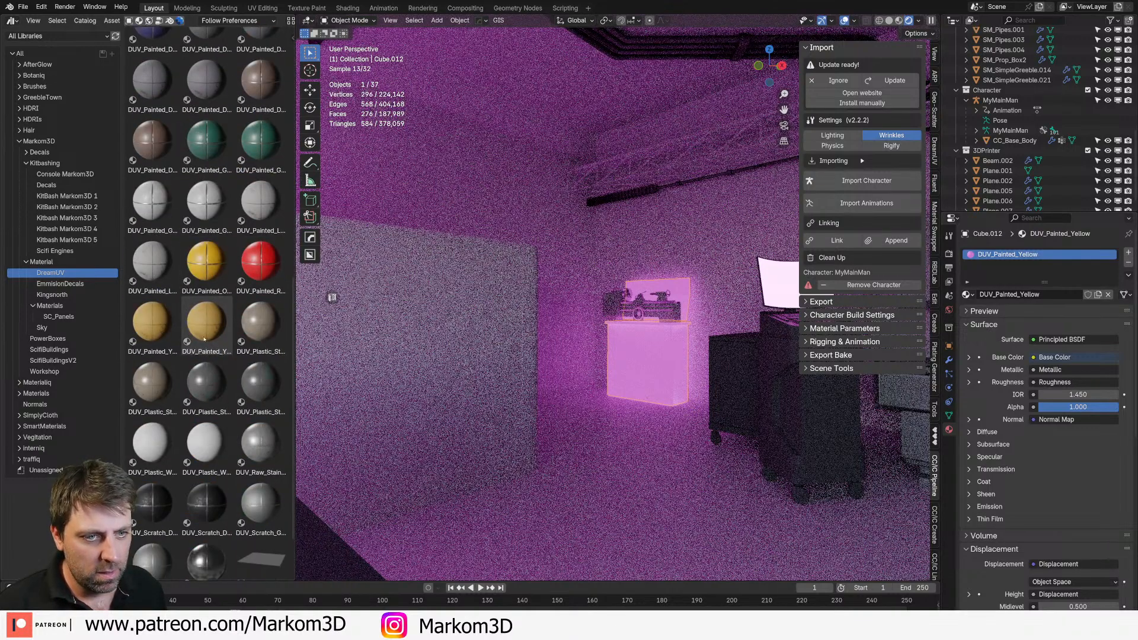
left_click_drag(152, 323, 1027, 256)
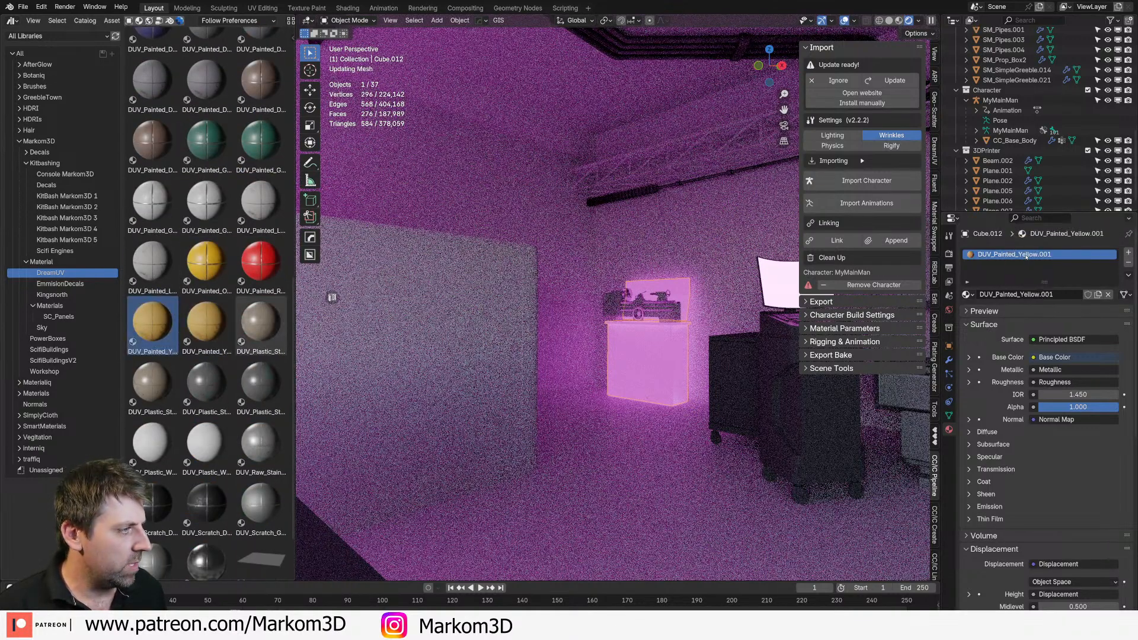
Step: Replace the material of the large pink CV_1000 machine behind the workbench with DUV_Plastic_White
scroll(566, 409, "down", 2)
middle_click_drag(435, 353, 497, 344, "shift")
scroll(497, 344, "down", 2)
left_click(494, 257)
middle_click_drag(532, 310, 685, 332)
left_click_drag(206, 442, 1002, 254)
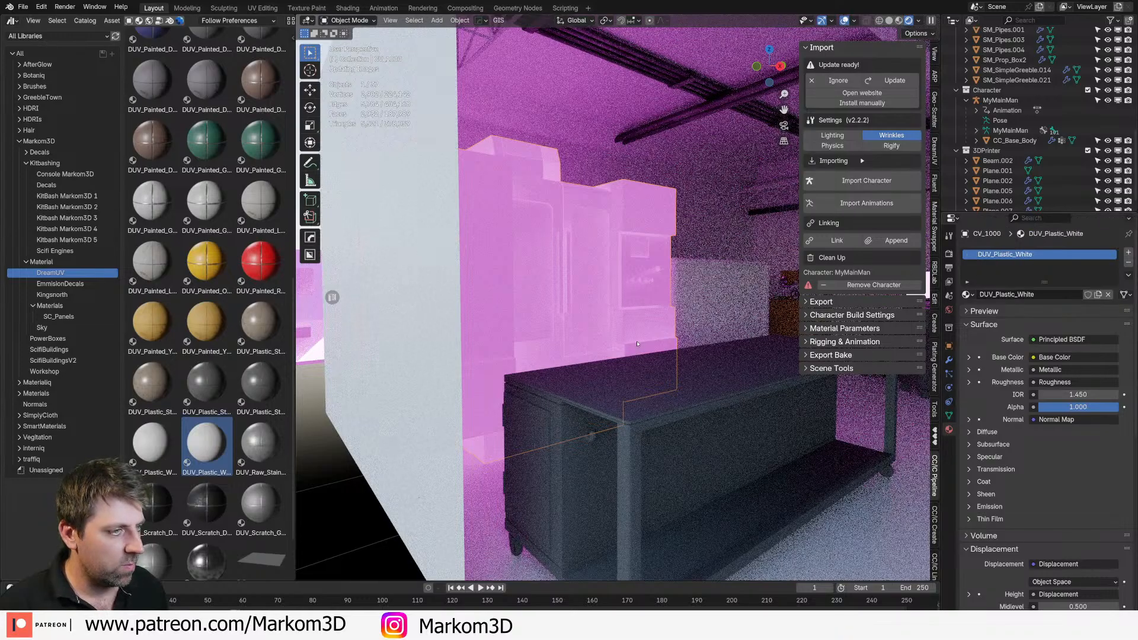
Step: Move the pink objects outside the building, including the tower, into a new collection named Junk and exclude it from the view layer
scroll(635, 341, "down", 8)
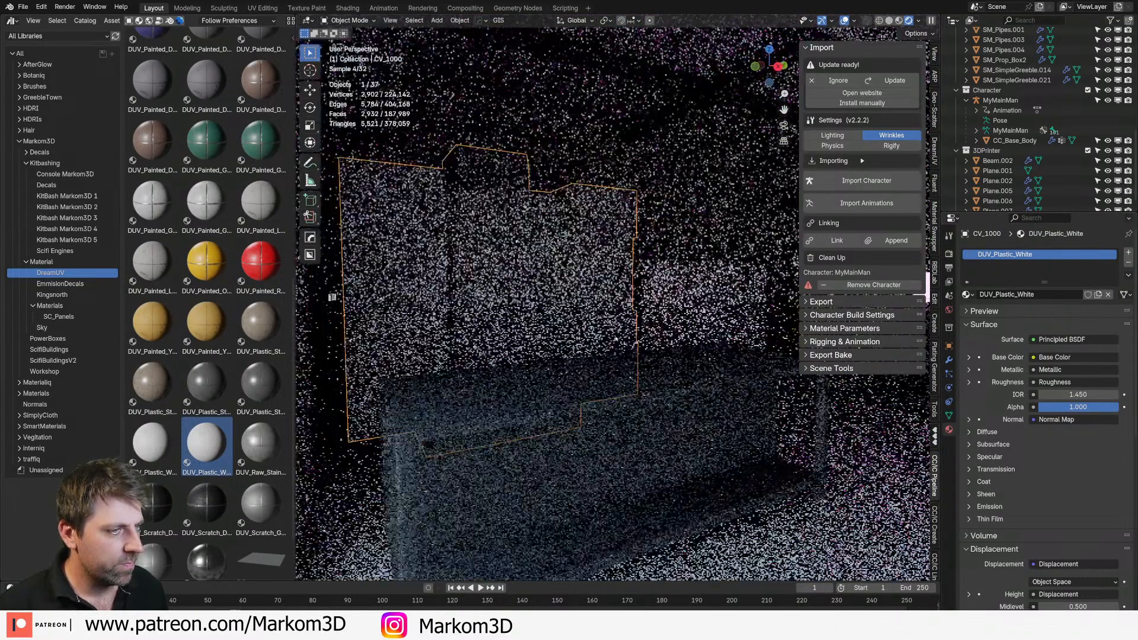
scroll(645, 375, "down", 10)
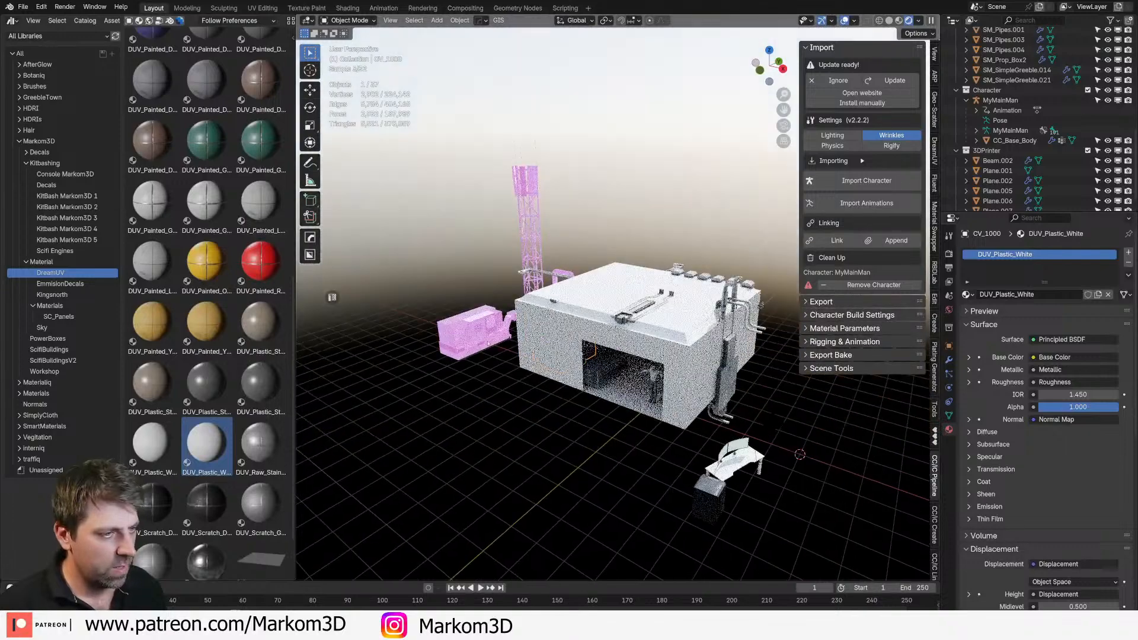
left_click(508, 356)
middle_click_drag(508, 356, 551, 338)
left_click(437, 260, "shift")
left_click(616, 382, "shift")
scroll(616, 382, "down", 4)
scroll(616, 382, "up", 2)
key("m")
left_click(615, 400)
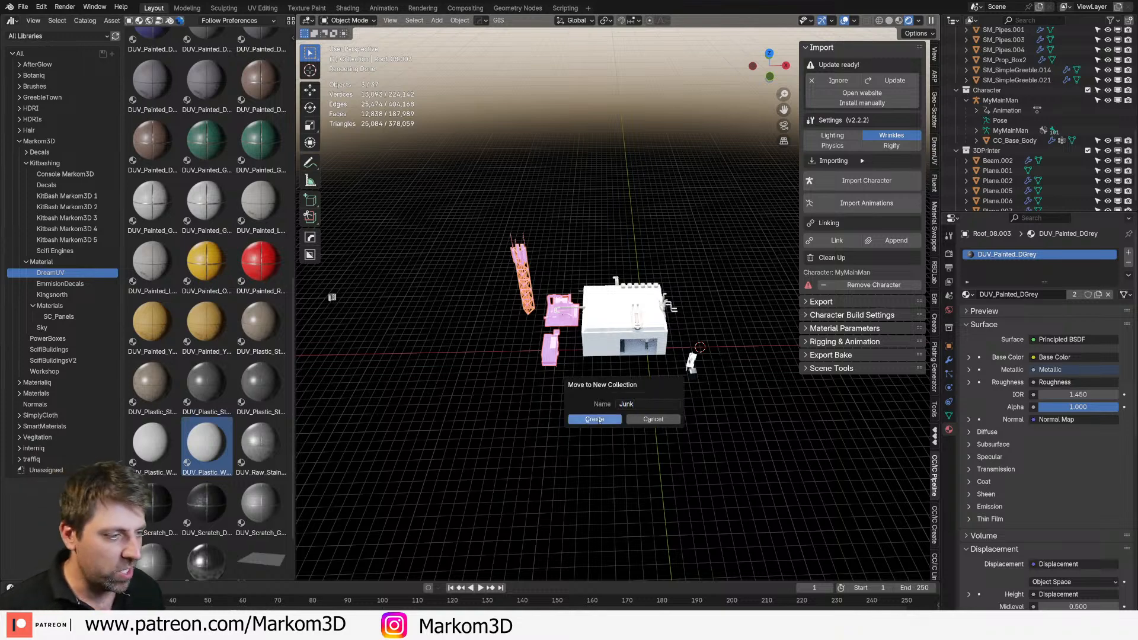
left_click(594, 419)
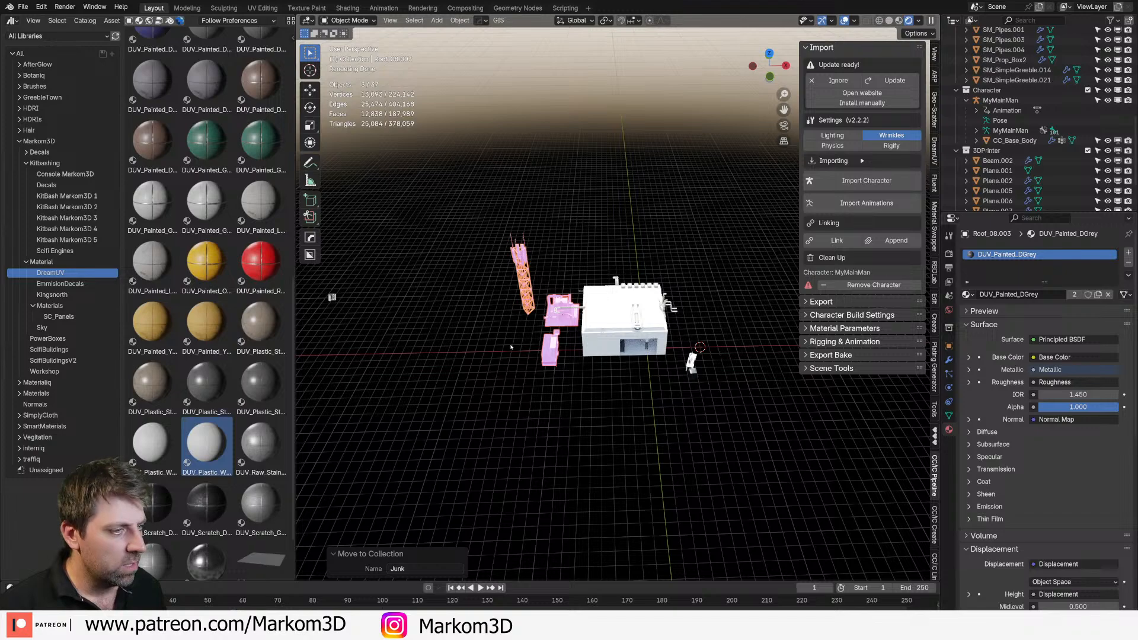
scroll(1006, 185, "down", 3)
left_click(1088, 171)
Step: Check which faces of the control console inside the building use its Mat_Control_Base and Img_Screen material slots
middle_click_drag(616, 426, 613, 309)
scroll(610, 400, "up", 7)
scroll(589, 424, "up", 3)
scroll(606, 296, "up", 2)
scroll(613, 309, "up", 3)
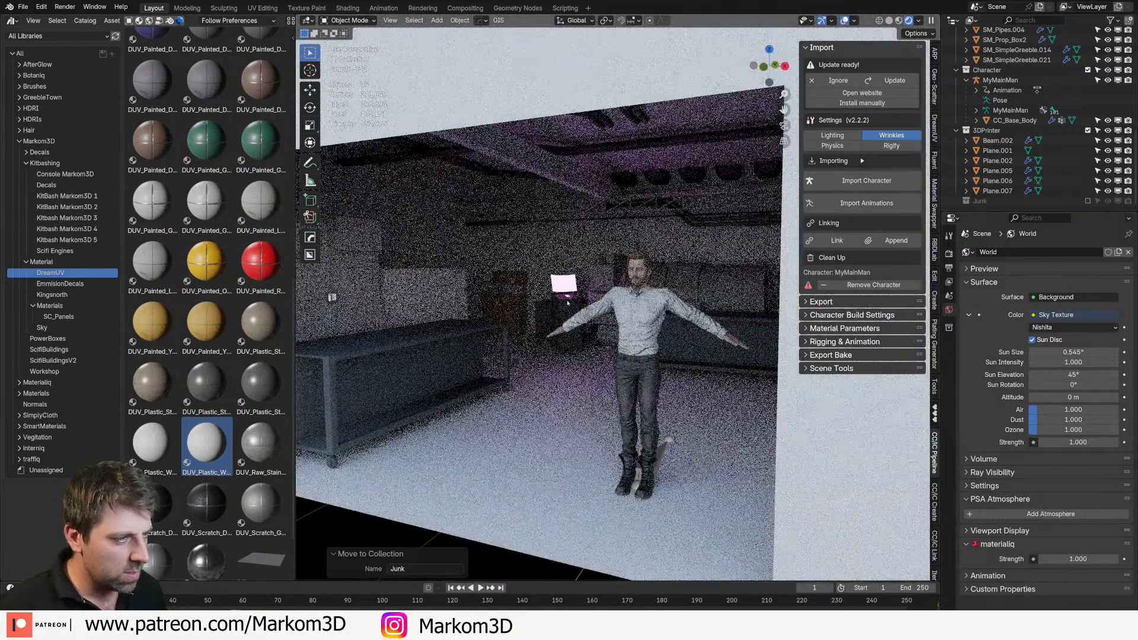
left_click(565, 299)
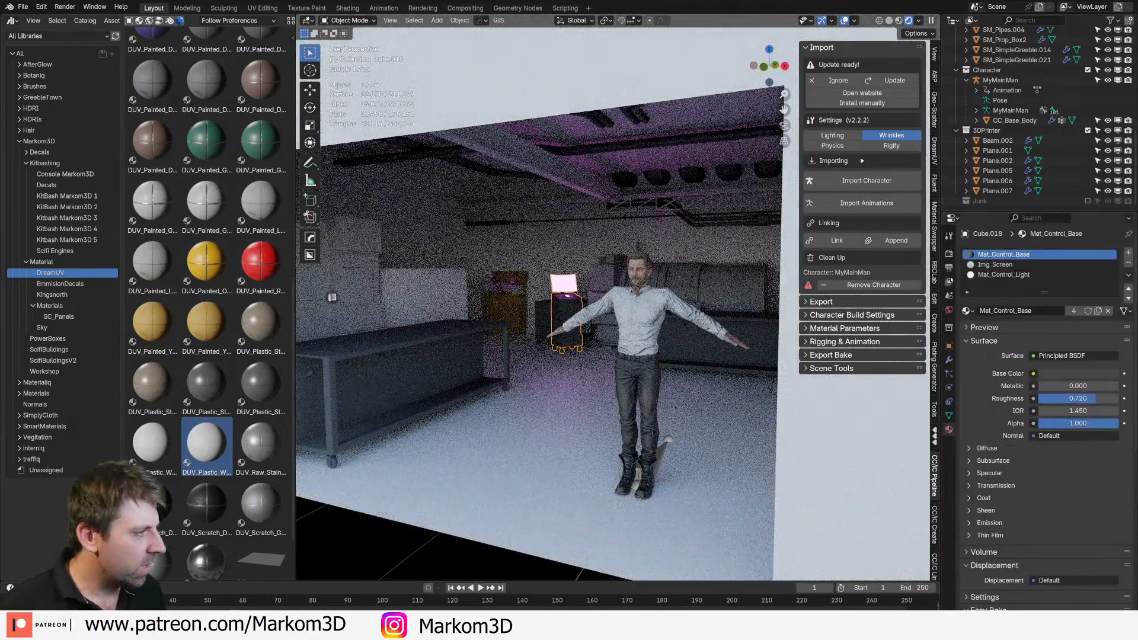
key("Tab")
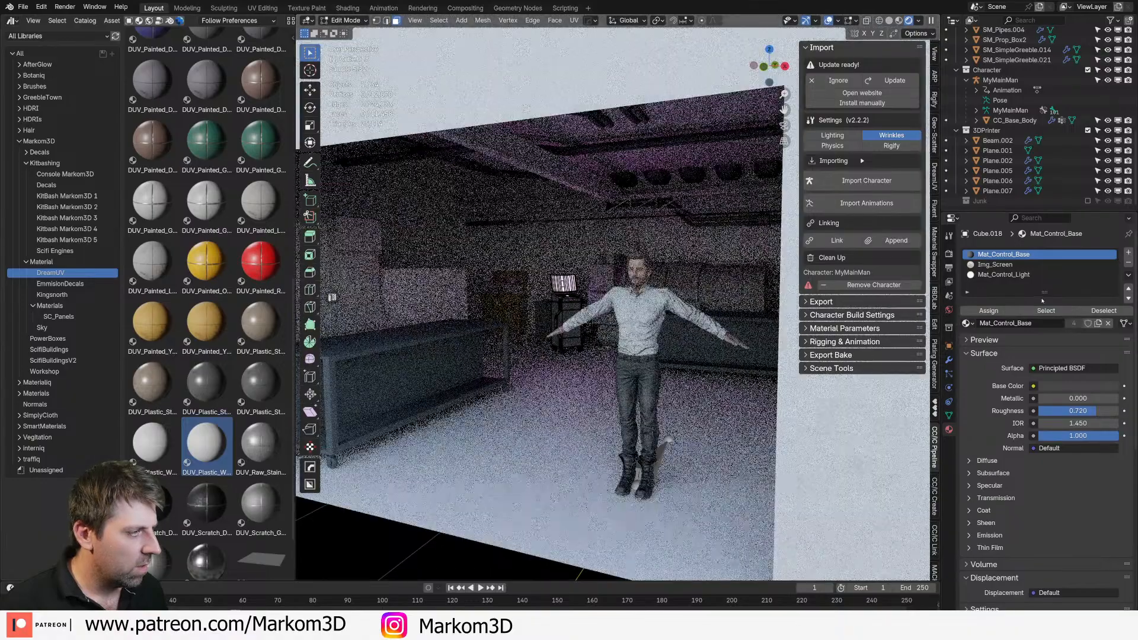
left_click(1026, 311)
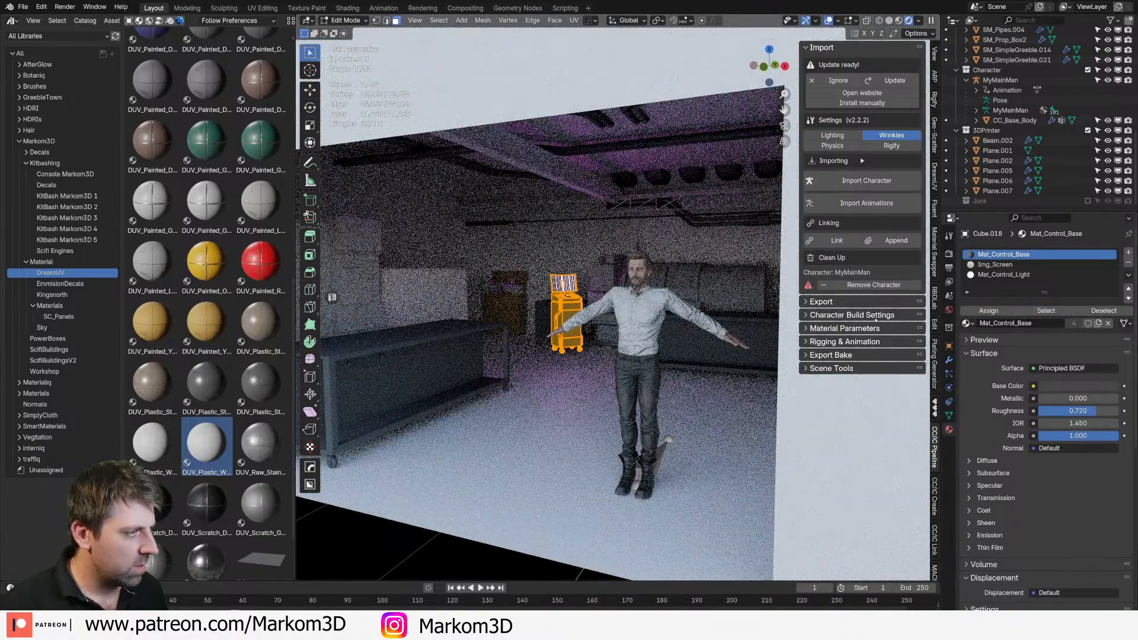
left_click(1001, 275)
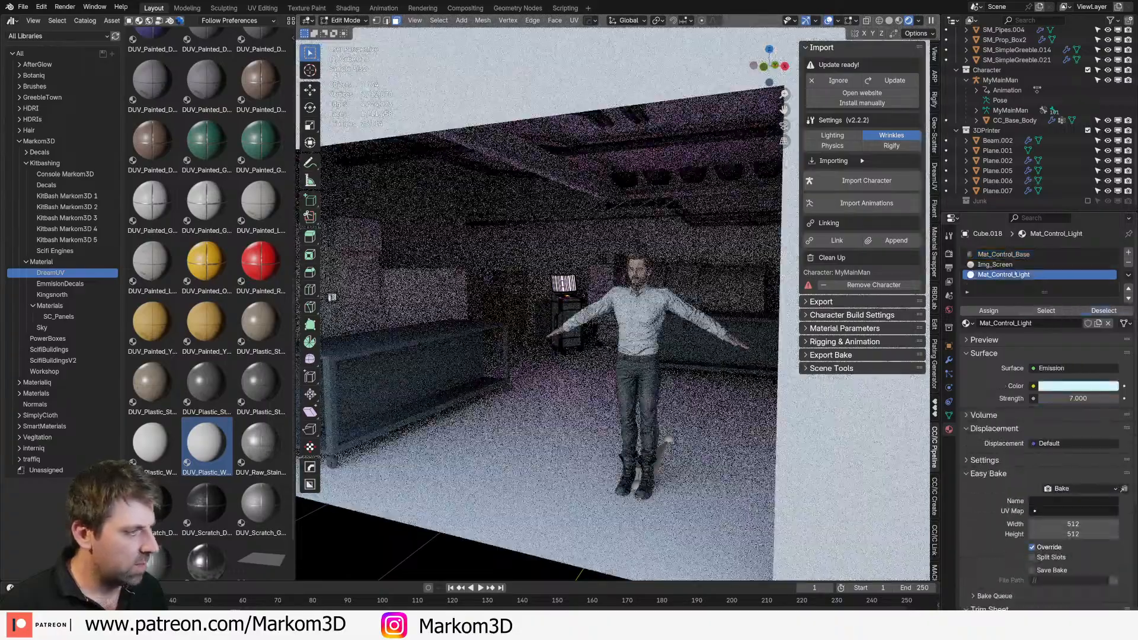
left_click(1007, 264)
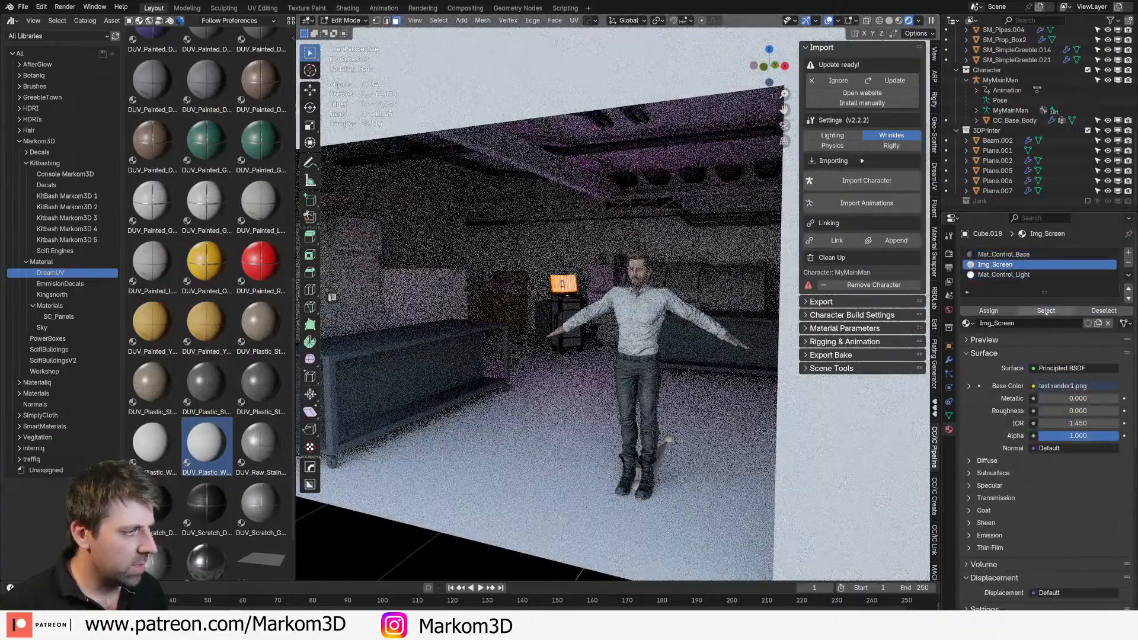
key("Tab")
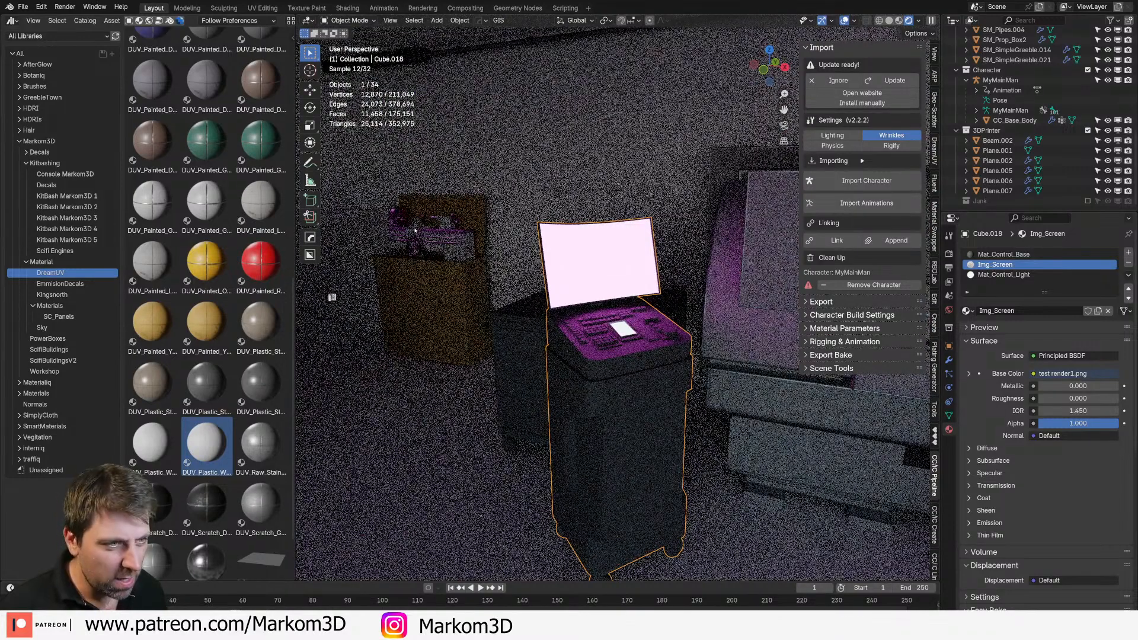
Step: Examine the M_Metal node tree of the lathe on the yellow cabinet in the Shading workspace
left_click(416, 236)
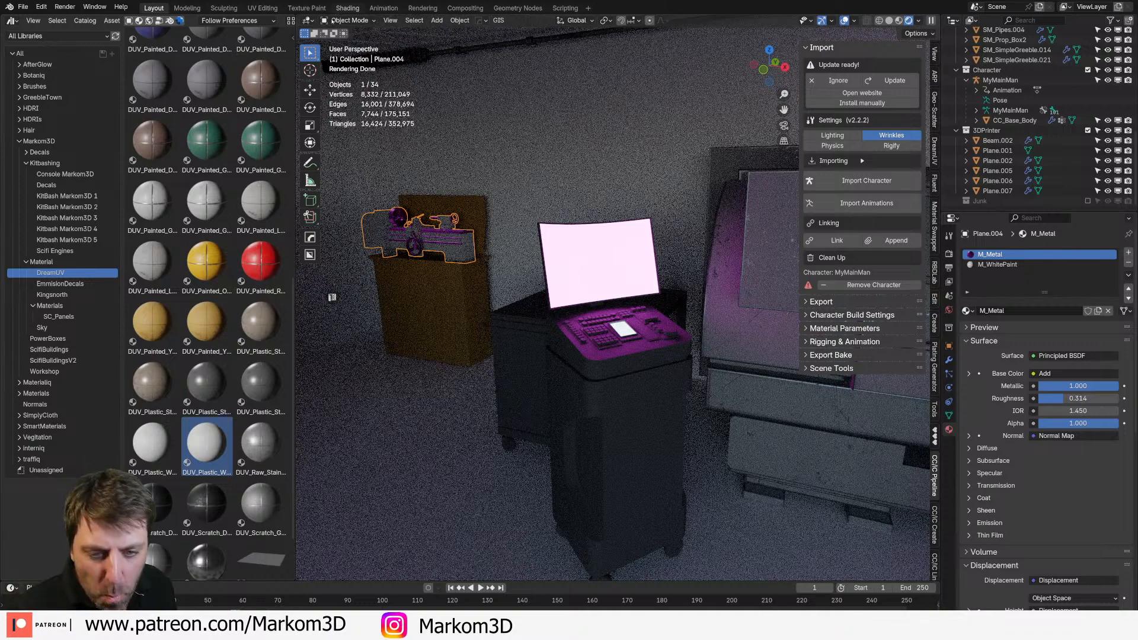
left_click(347, 8)
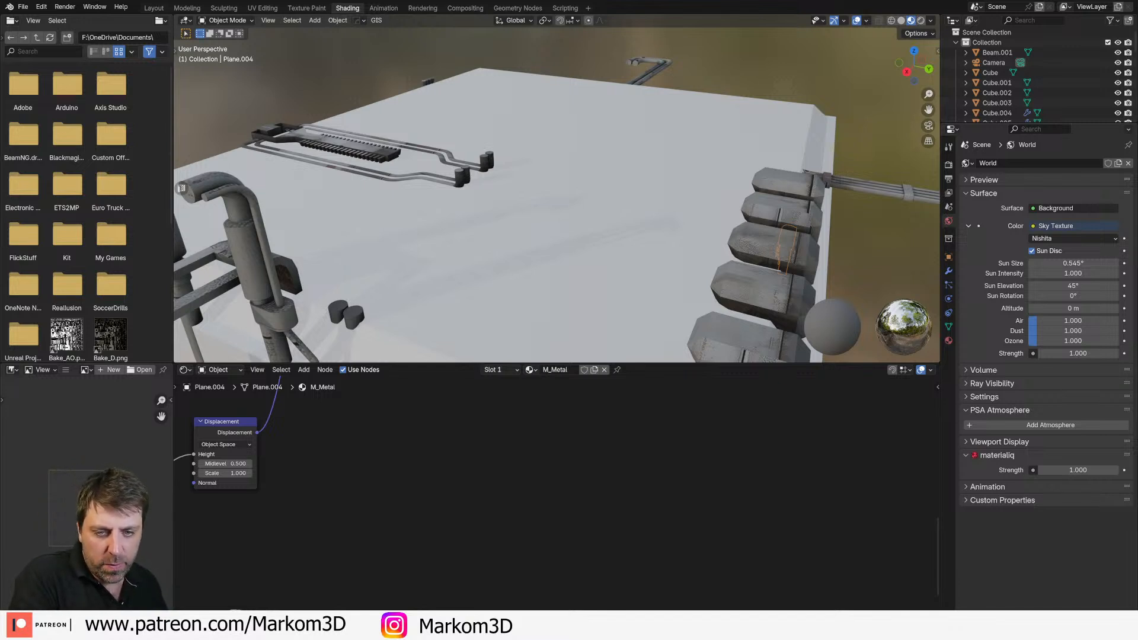
middle_click_drag(584, 275, 457, 244)
scroll(601, 231, "down", 5)
middle_click_drag(691, 231, 530, 222)
scroll(596, 203, "up", 8)
key("KP_Decimal")
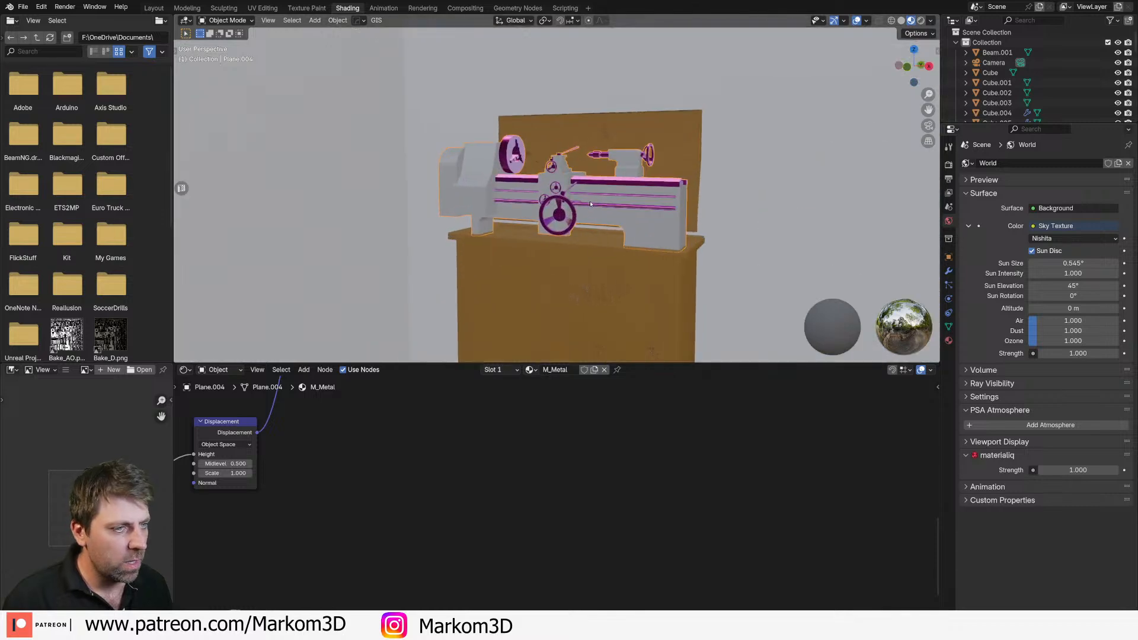
middle_click_drag(572, 239, 595, 268)
mouse_move(467, 279)
middle_mouse_down()
mouse_move(610, 273)
mouse_move(468, 288)
middle_mouse_up()
scroll(306, 461, "down", 5)
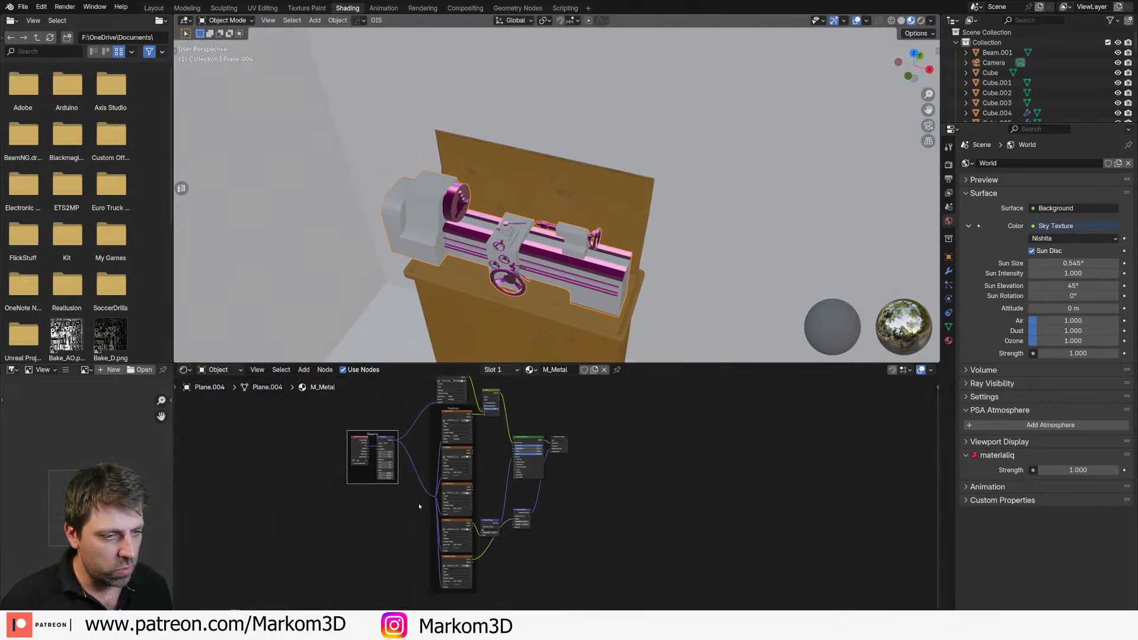
scroll(454, 456, "up", 6)
middle_click_drag(454, 456, 569, 558)
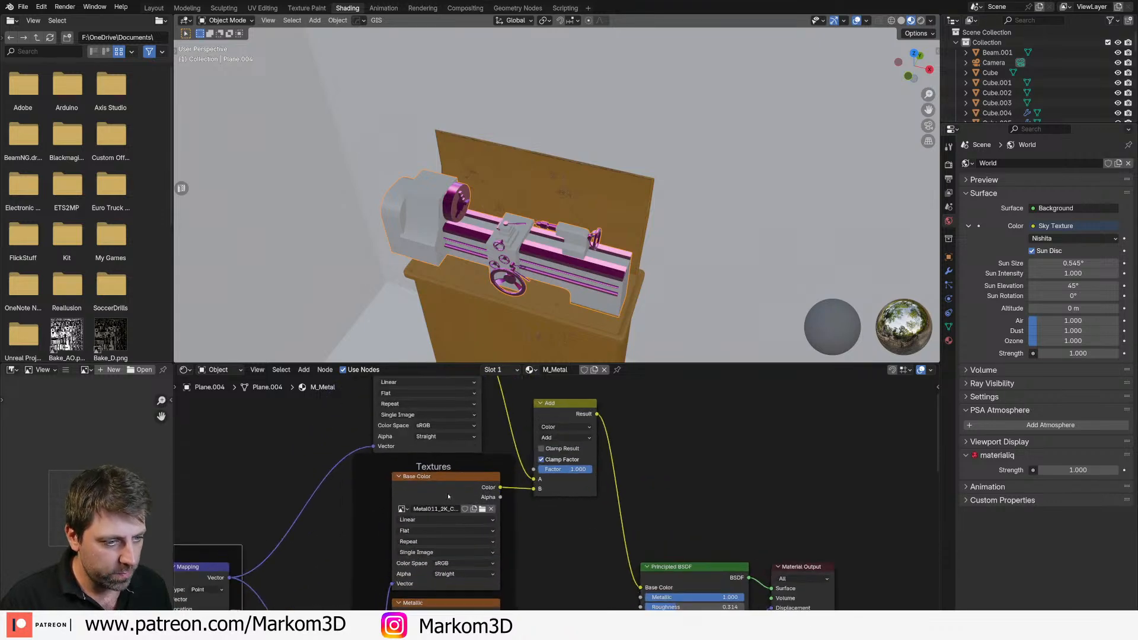
scroll(449, 493, "down", 2)
middle_click_drag(484, 515, 470, 486)
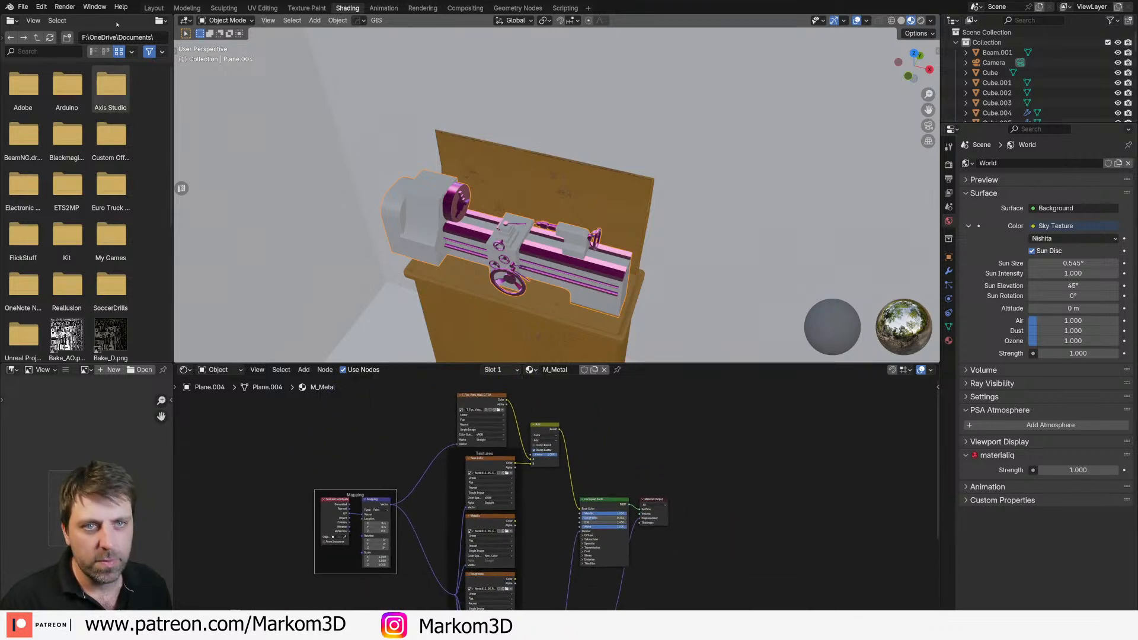
Step: Try removing the M_Metal material slot from the lathe, and undo the removal
left_click(949, 341)
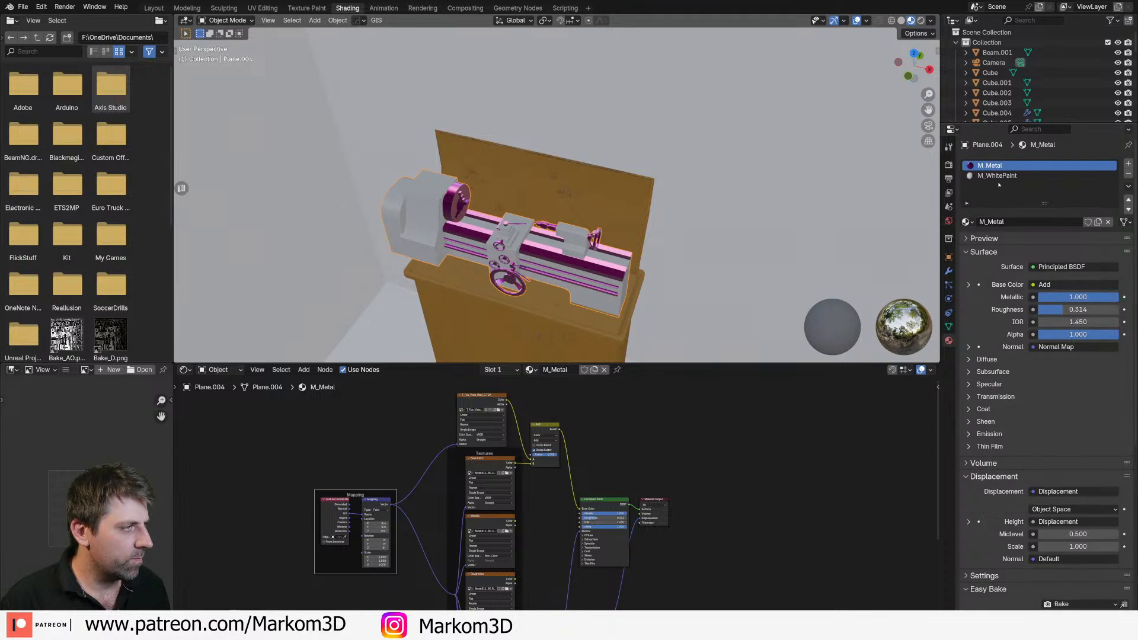
scroll(593, 576, "down", 1)
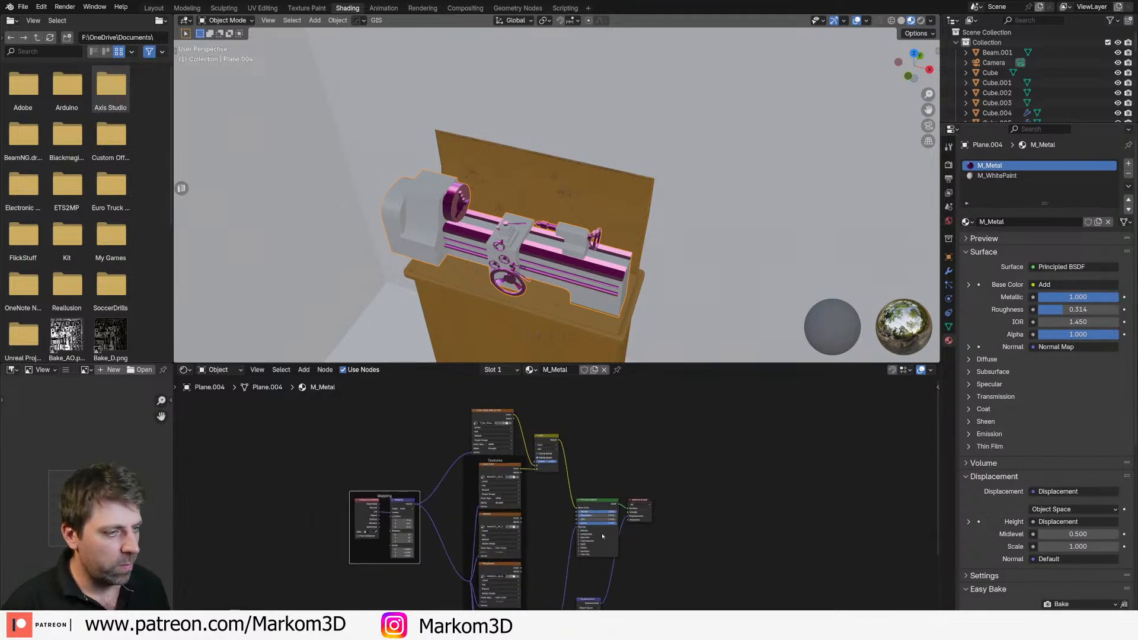
left_click(1129, 175)
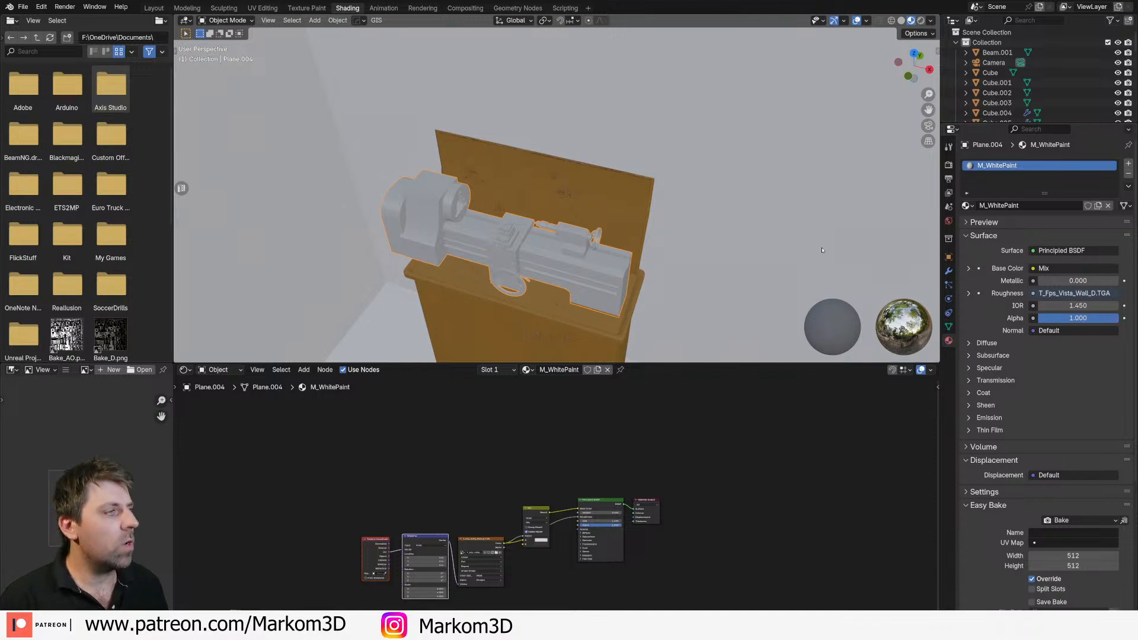
key("ctrl+z")
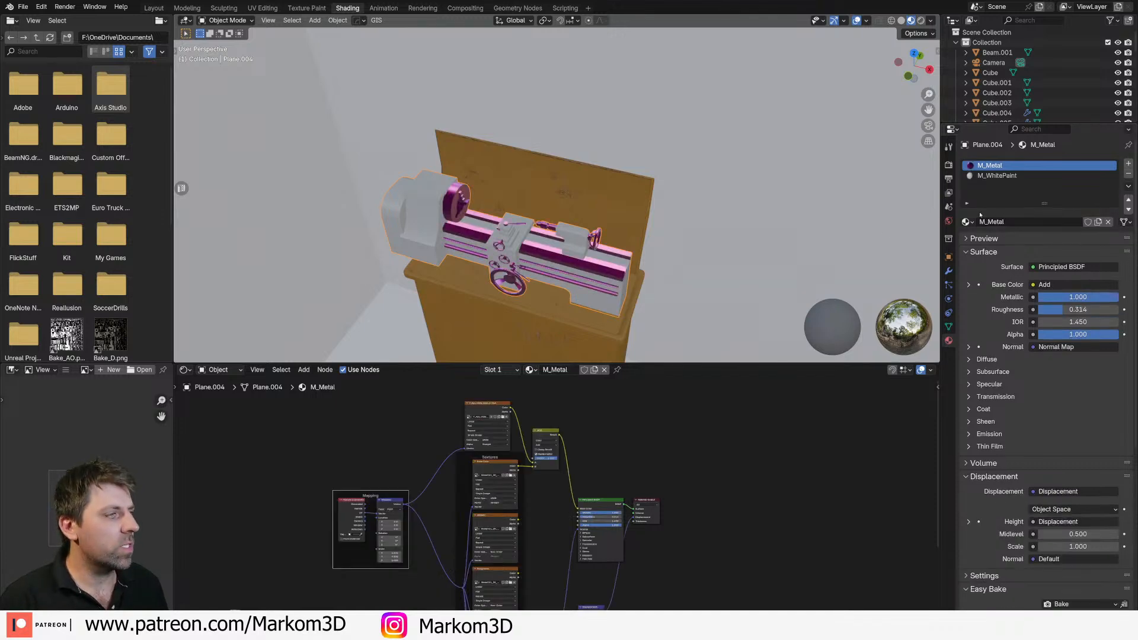
Step: Return to the Layout workspace and switch the asset library to the Materials catalog of True-Assets (Online Assets)
left_click(153, 8)
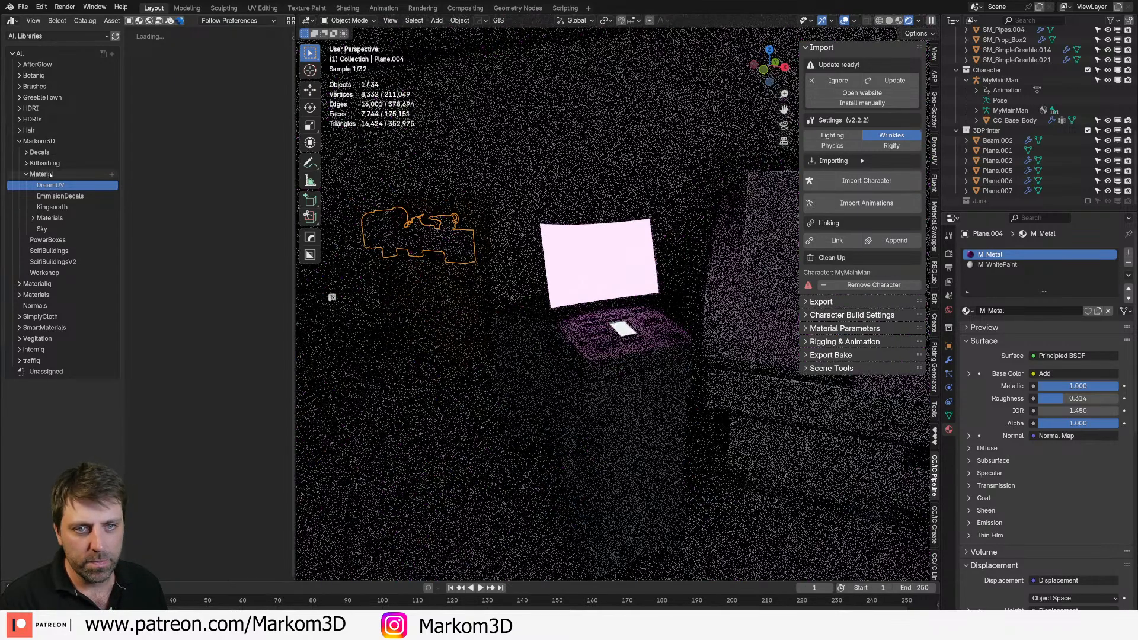
left_click(57, 36)
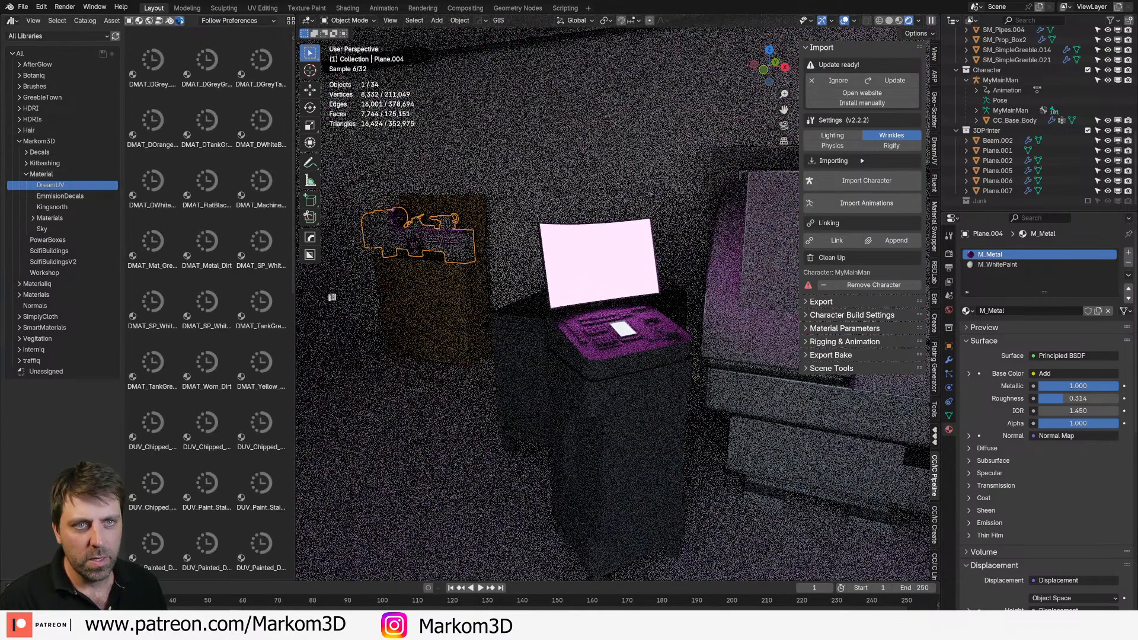
left_click(69, 136)
left_click(66, 75)
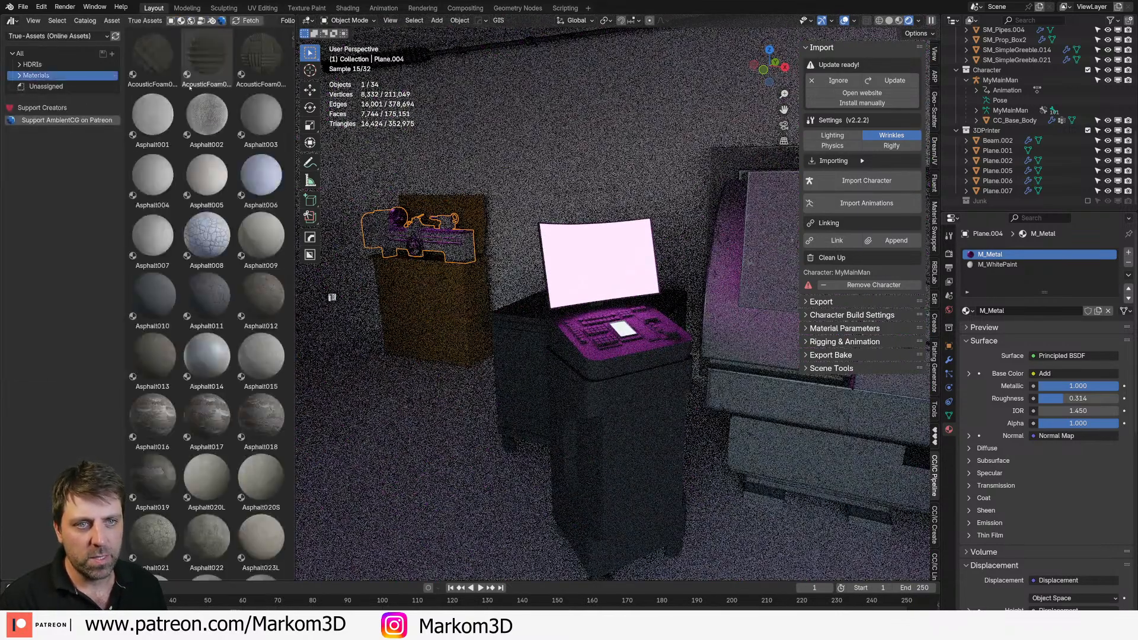
Step: Search the online material assets for "metal"
scroll(177, 21, "down", 10)
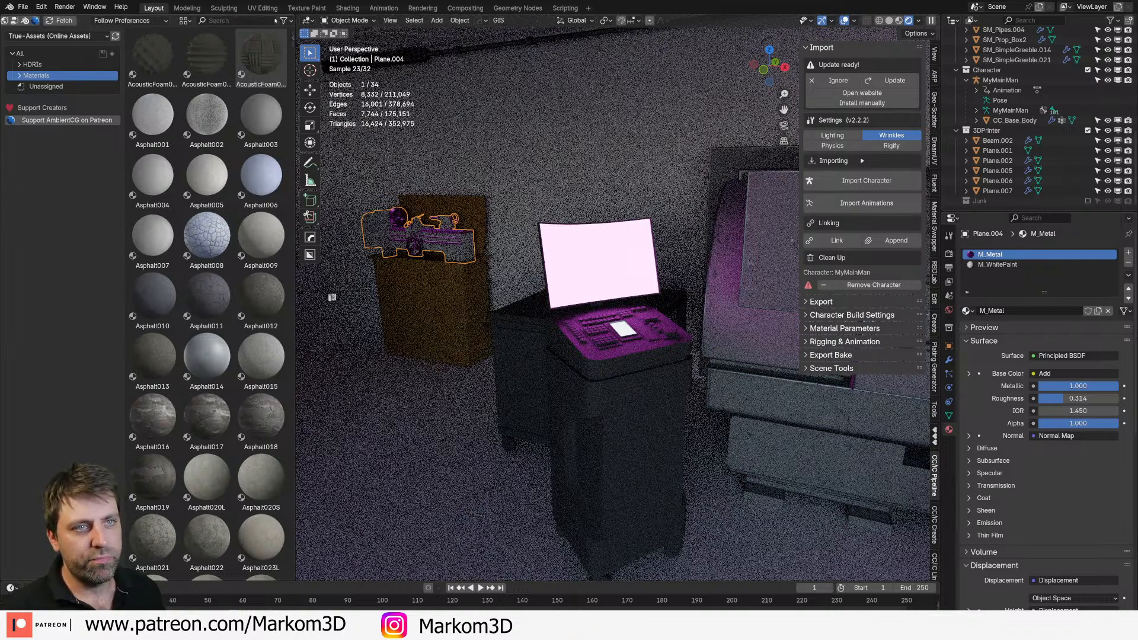
left_click(255, 20)
left_click(247, 98)
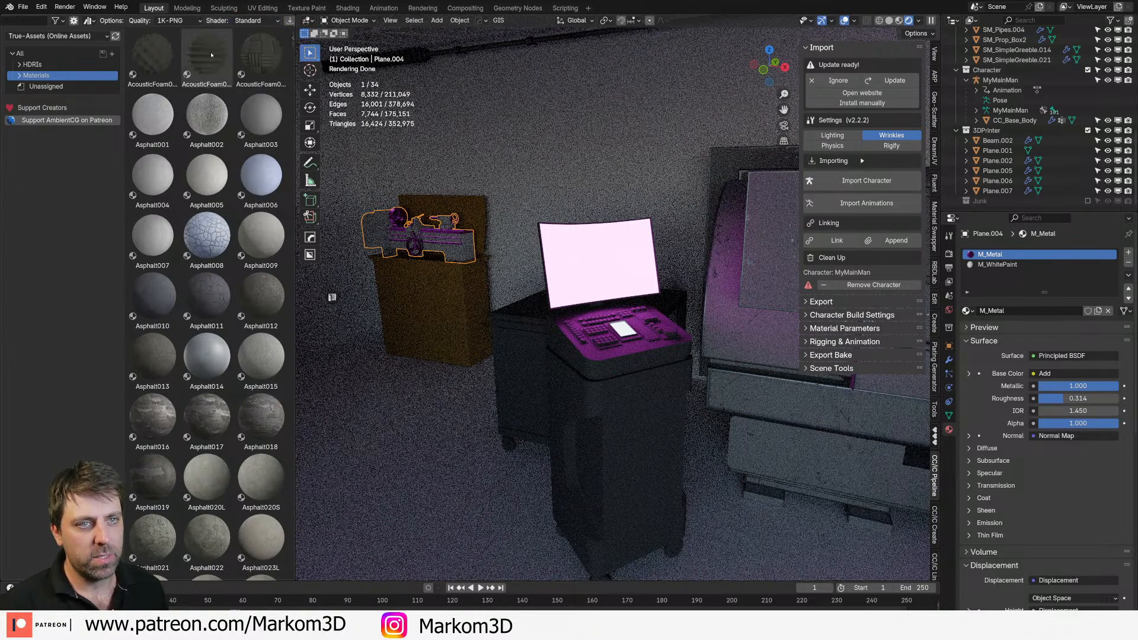
scroll(126, 20, "up", 10)
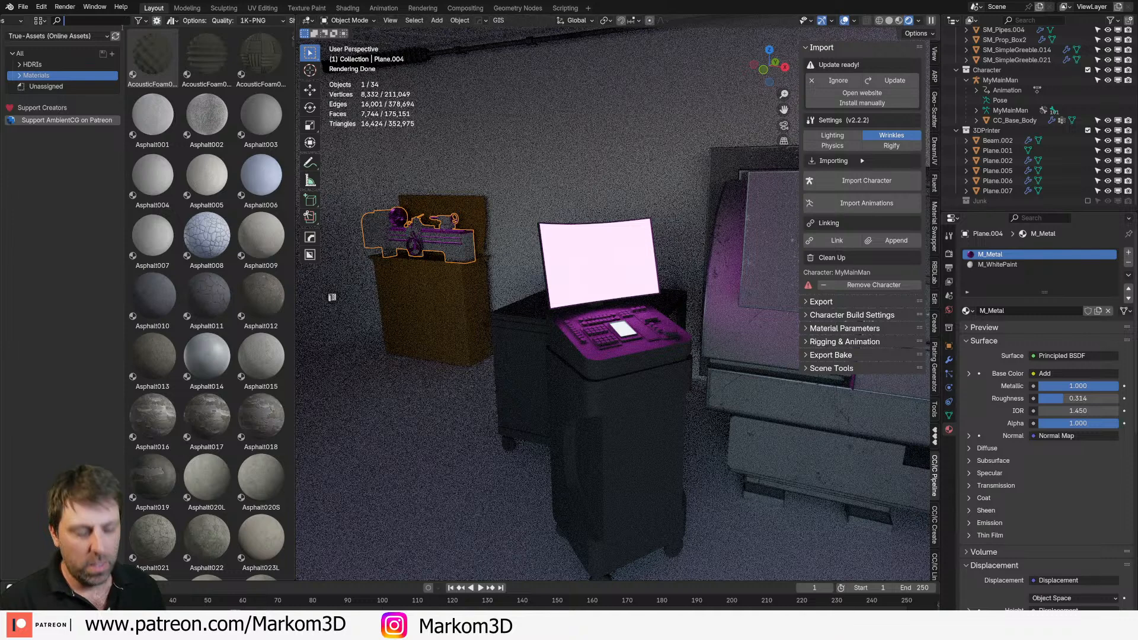
type("metak")
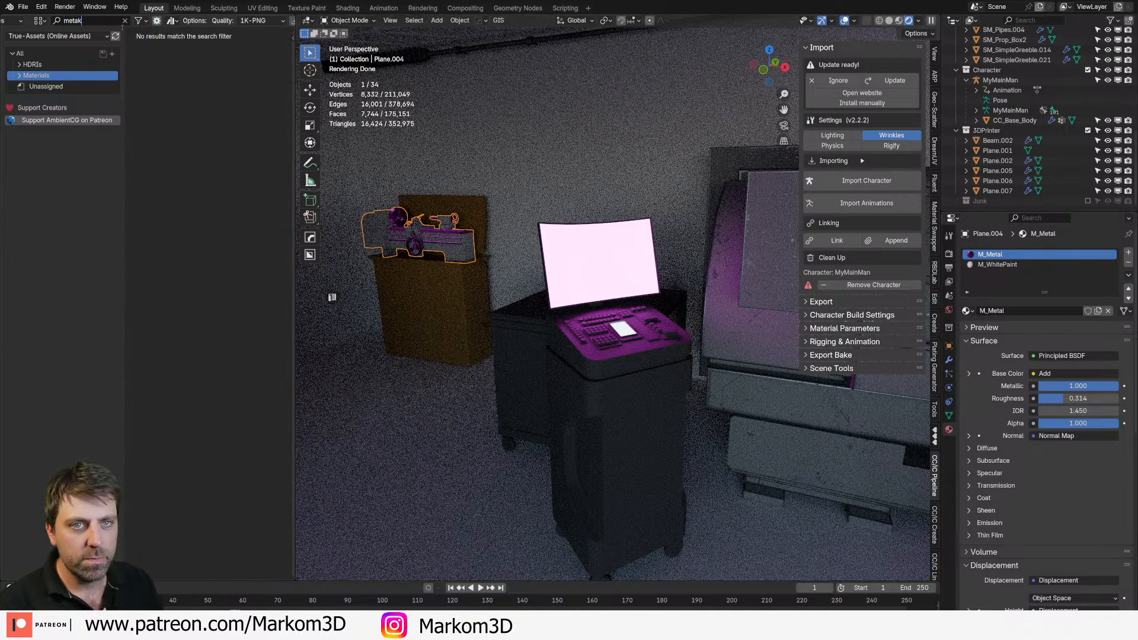
key("BackSpace")
type("l")
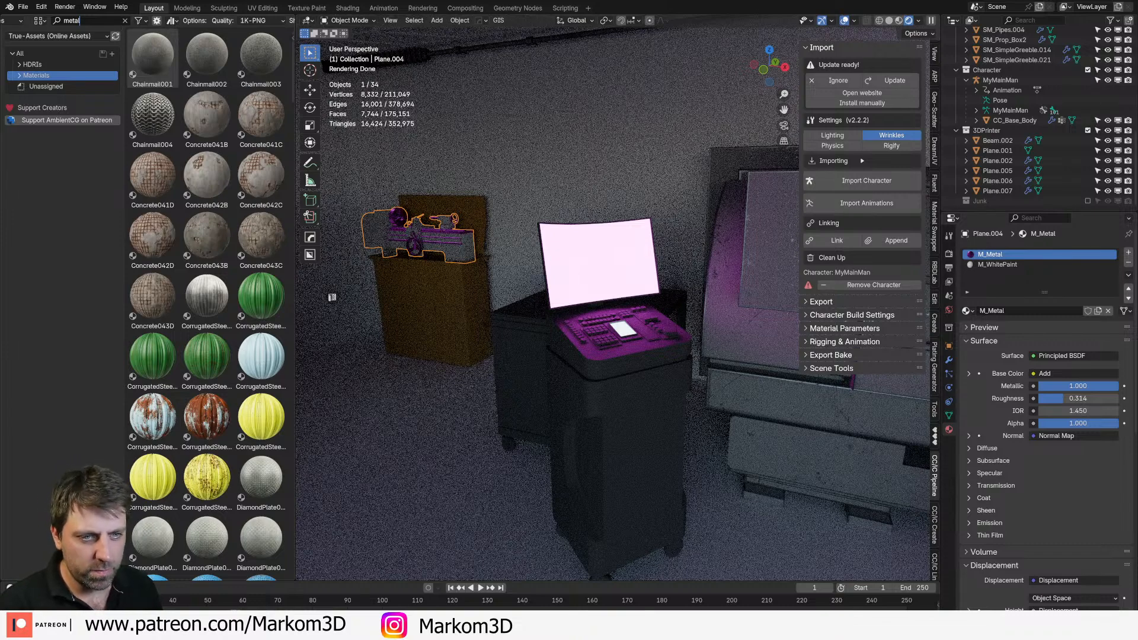
Step: Replace the M_Metal material in the lathe's first slot with Metal038 from the online assets
scroll(200, 310, "down", 10)
scroll(200, 310, "down", 5)
scroll(198, 310, "down", 8)
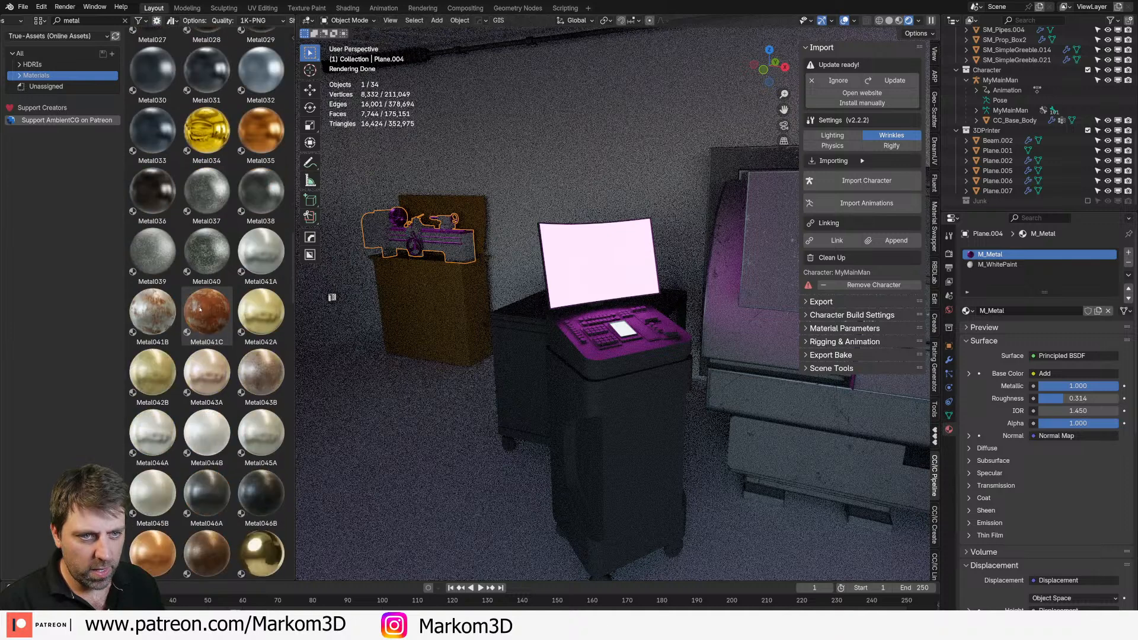
scroll(203, 340, "down", 2)
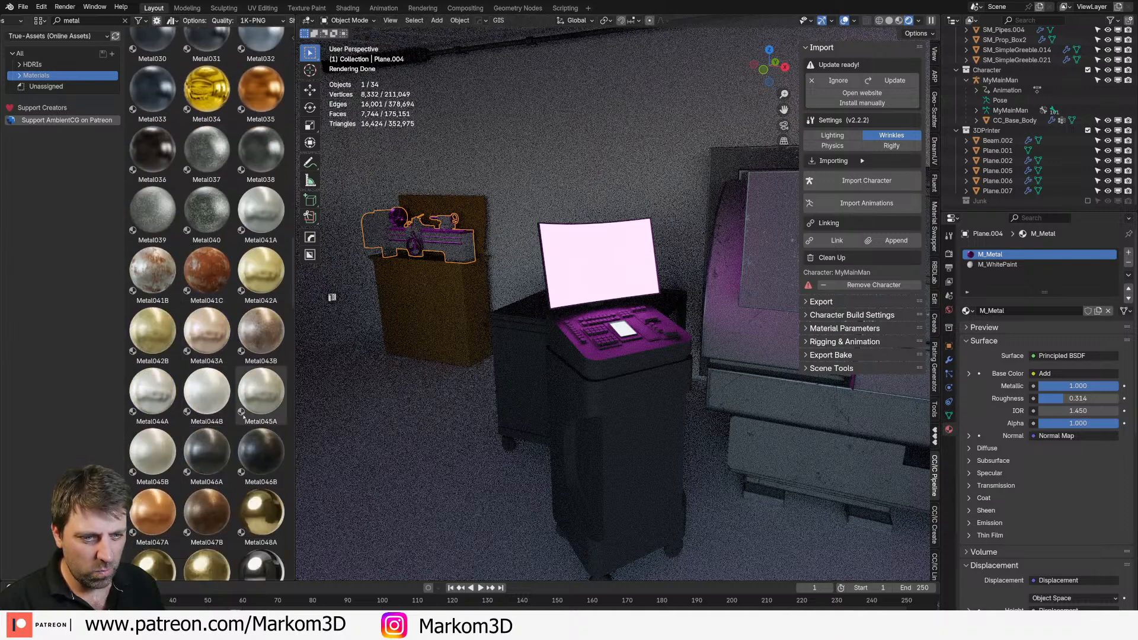
left_click_drag(260, 151, 986, 254)
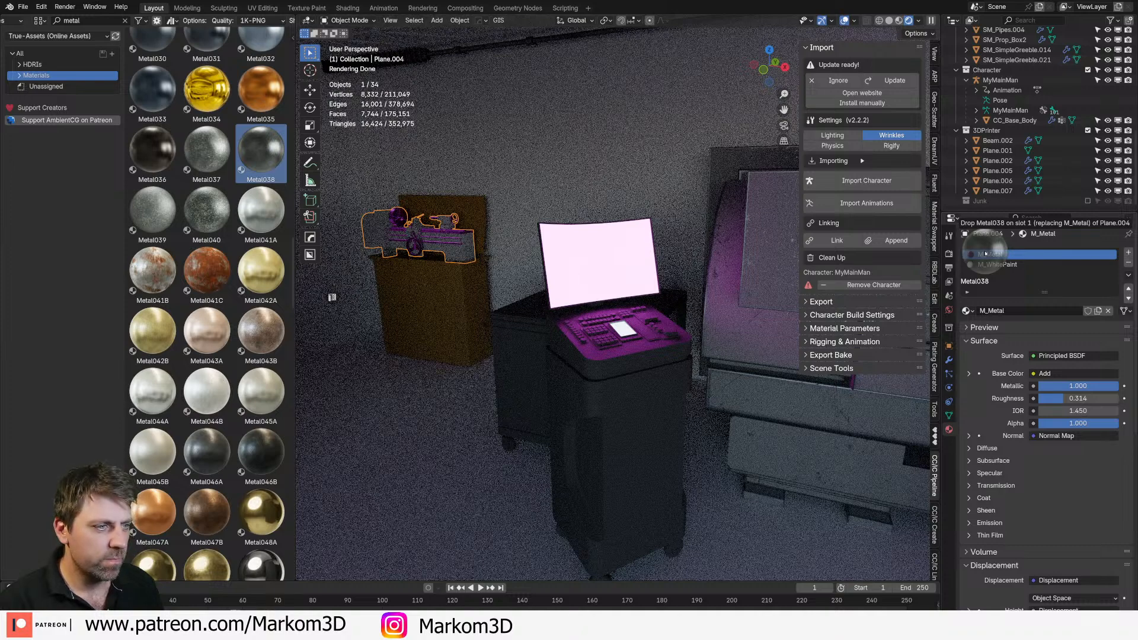
left_click_drag(986, 253, 986, 254)
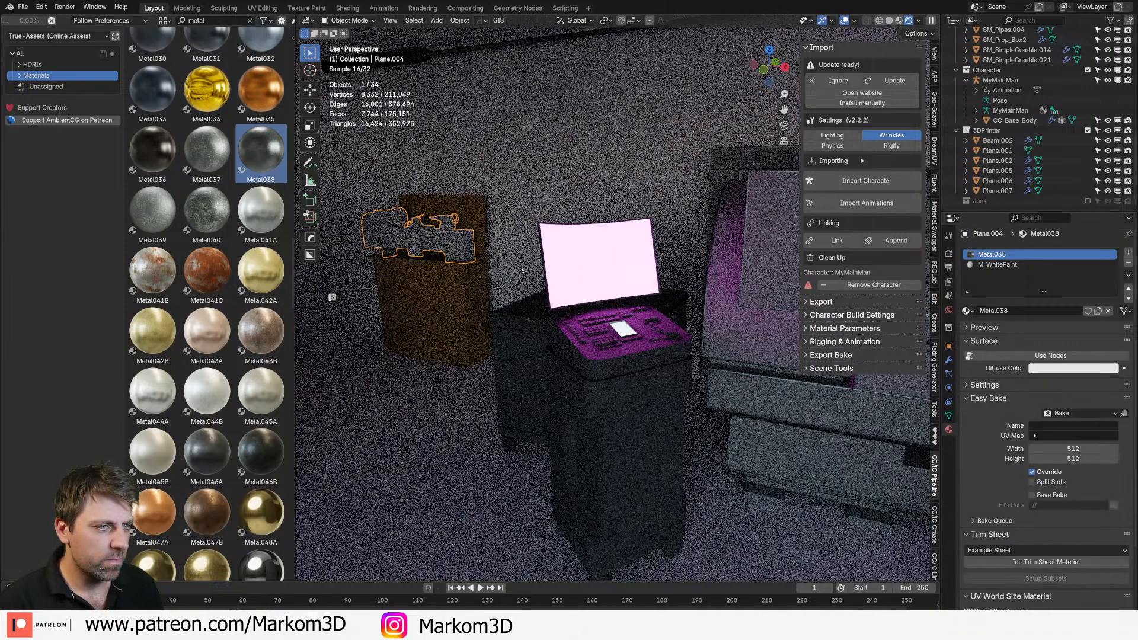
Step: Select the pink cabinet under the lathe and look through the scene materials available for its slot
left_click(609, 371)
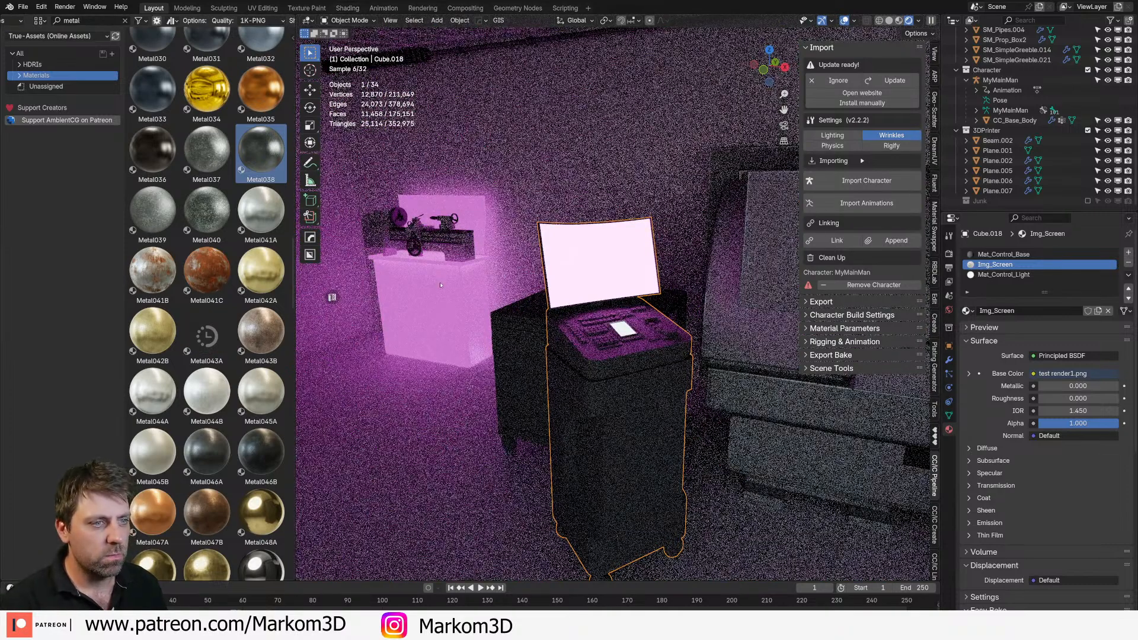
left_click(441, 285)
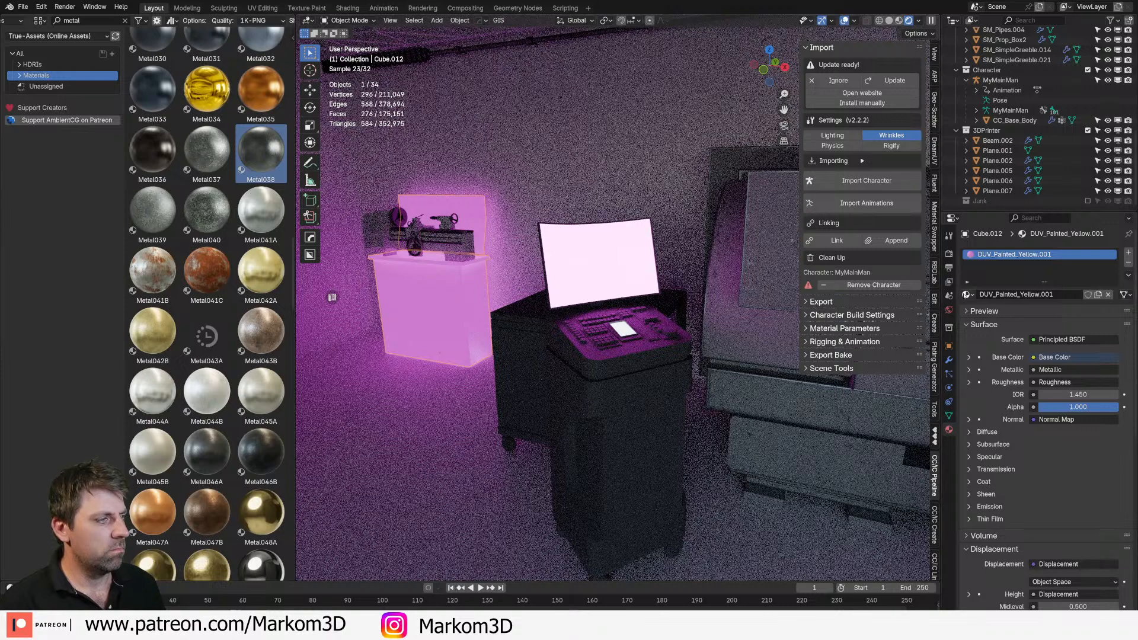
left_click(967, 295)
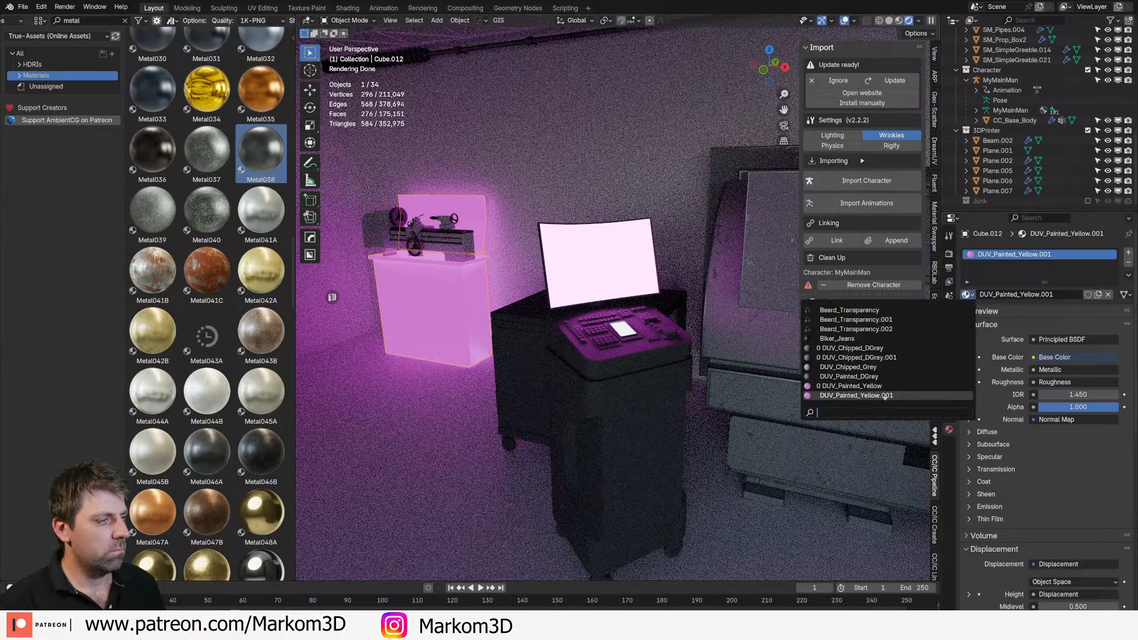
left_click(967, 294)
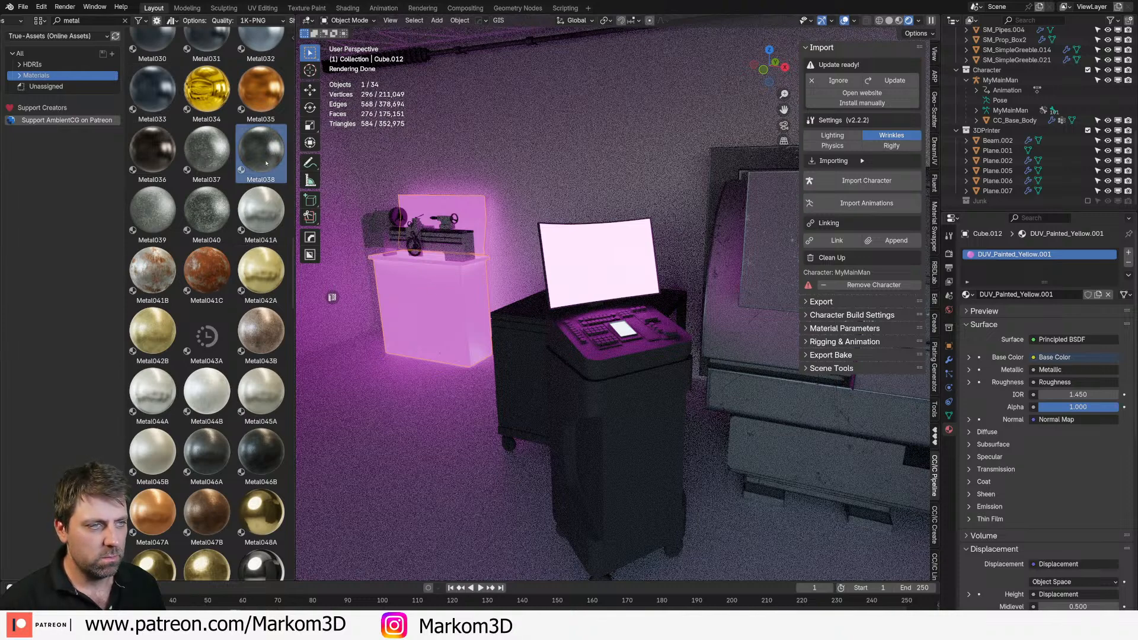
Step: Switch the asset browser back to All Libraries
scroll(27, 21, "up", 5)
scroll(24, 22, "up", 4)
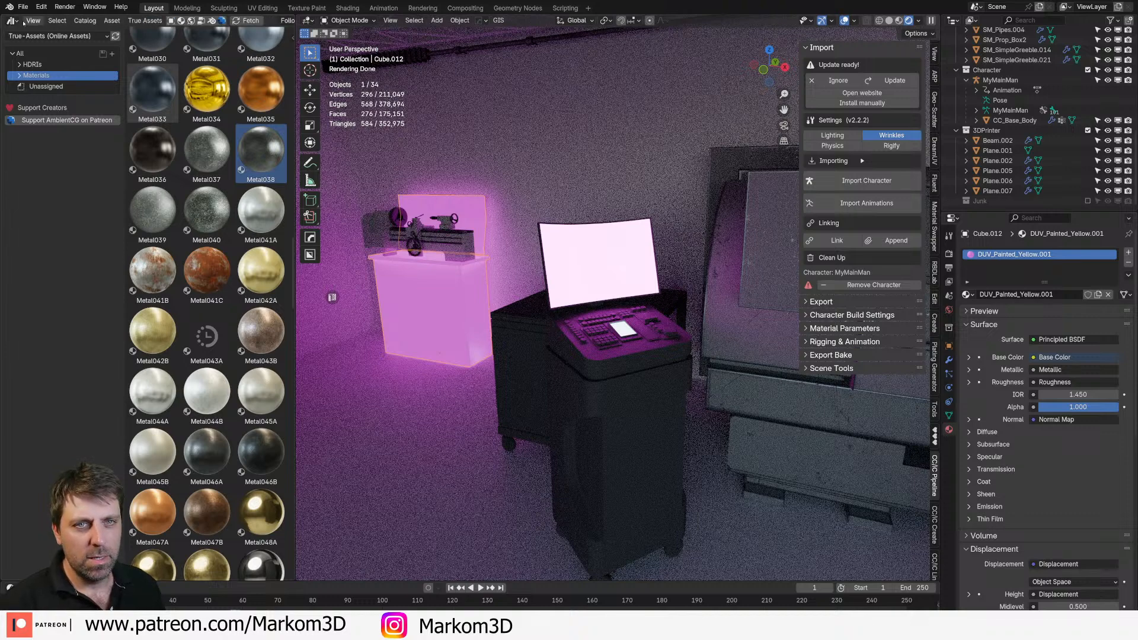
left_click(56, 36)
left_click(39, 61)
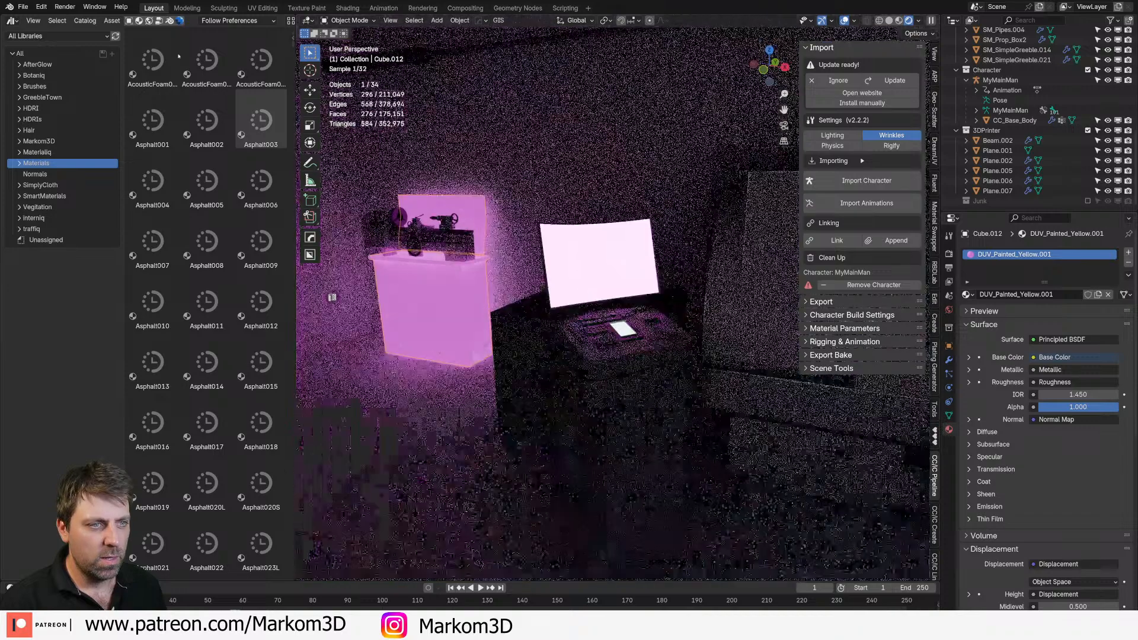
Step: Replace the lathe cabinet's missing yellow material with DUV_Painted_Yellow from the Markom3D DreamUV material catalog
left_click(22, 6)
mouse_move(49, 38)
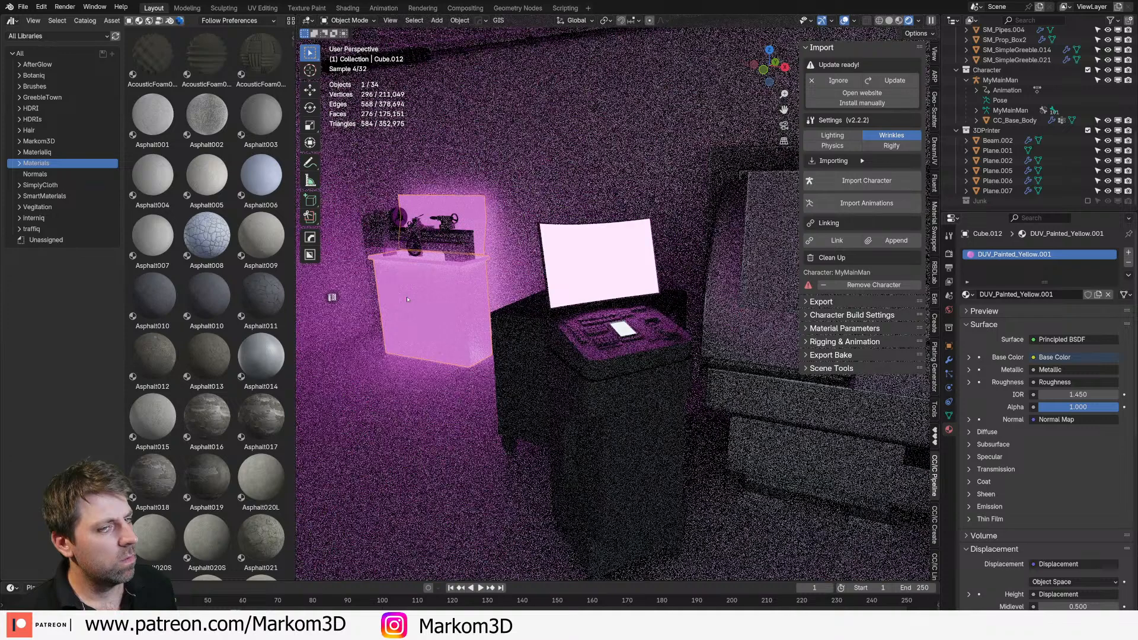
left_click(17, 144)
left_click(17, 143)
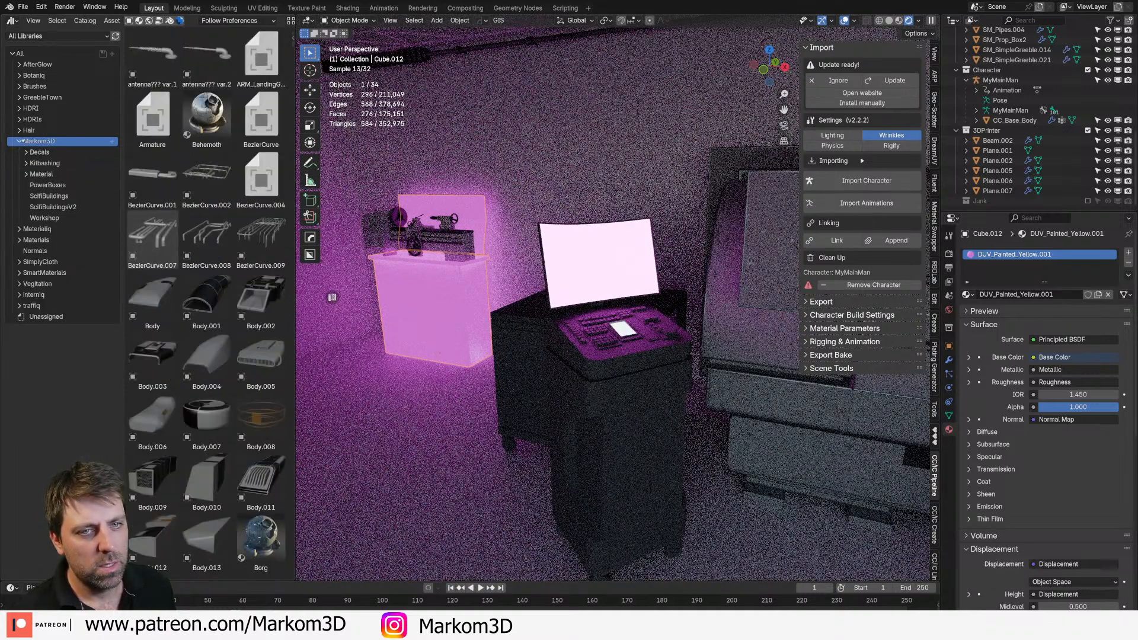
left_click(25, 174)
left_click(51, 185)
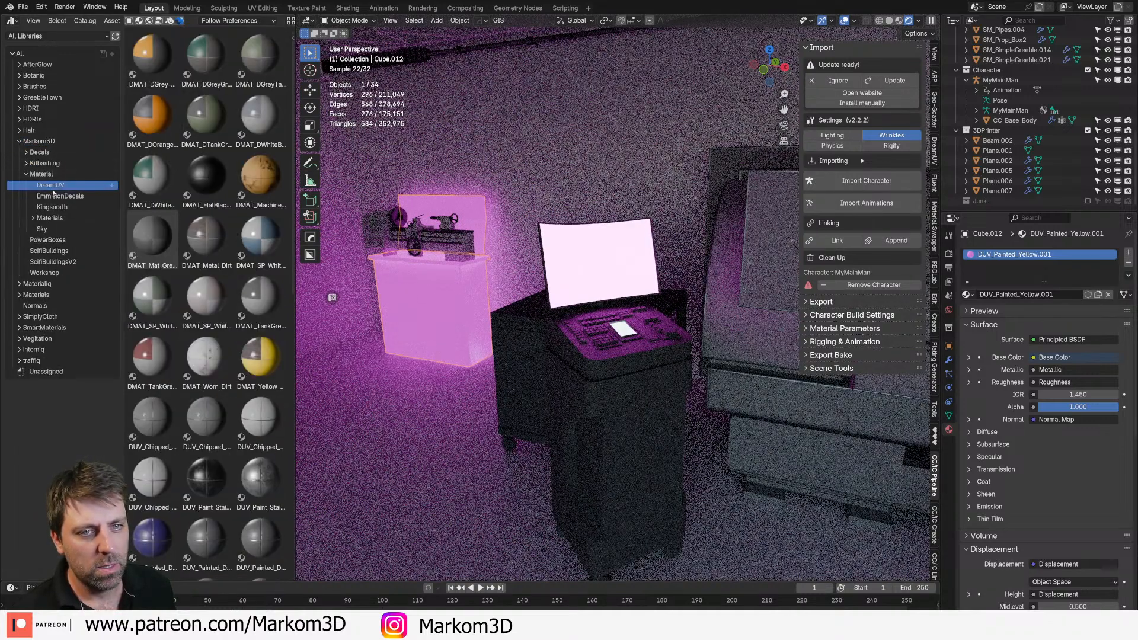
scroll(215, 464, "down", 2)
left_click_drag(206, 243, 998, 255)
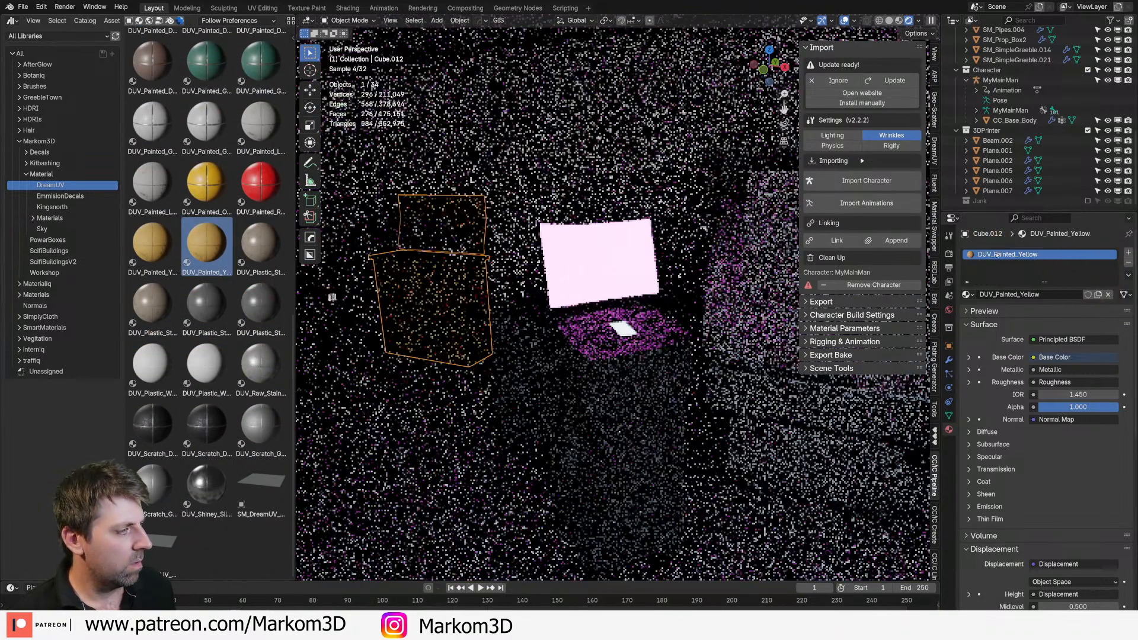
Step: Select the console and bring its screen and the Img_Screen material nodes into view in the Shading workspace
left_click(611, 354)
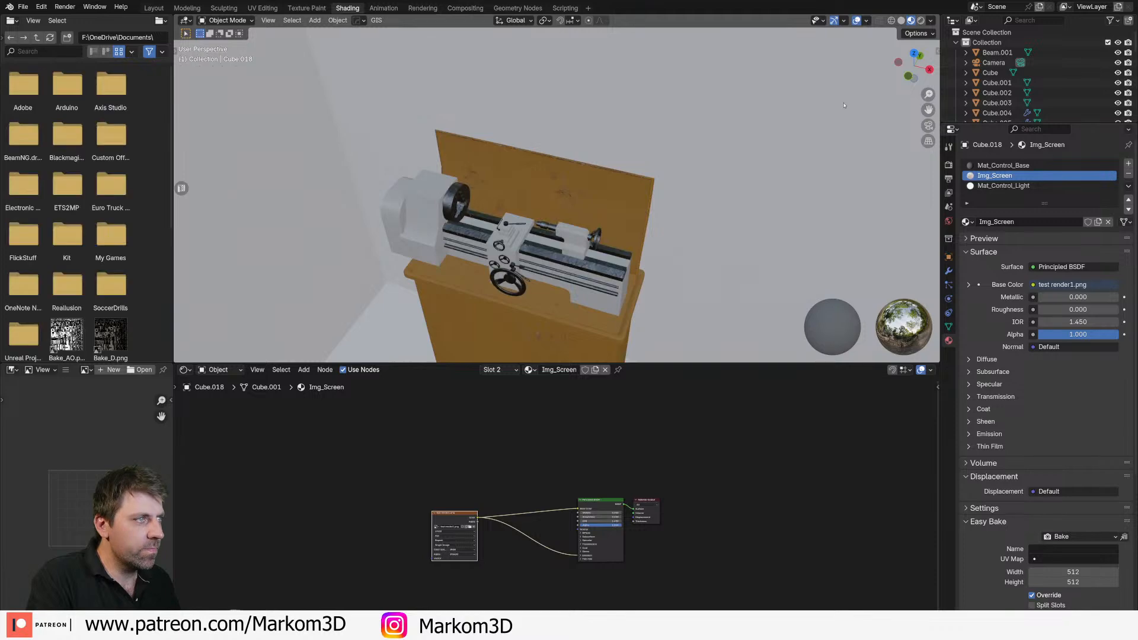
scroll(587, 272, "up", 8)
scroll(665, 249, "down", 10)
scroll(394, 74, "up", 5)
middle_click_drag(666, 249, 394, 62, "shift")
scroll(482, 537, "up", 9)
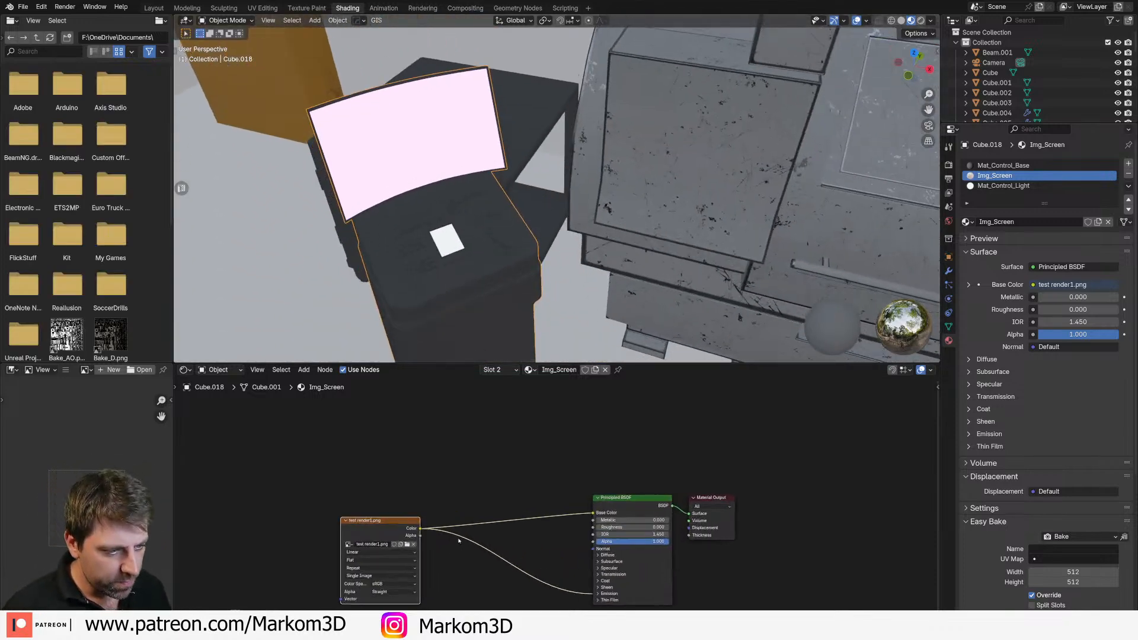
middle_click_drag(457, 455, 539, 411)
scroll(538, 411, "up", 3)
left_click(677, 417)
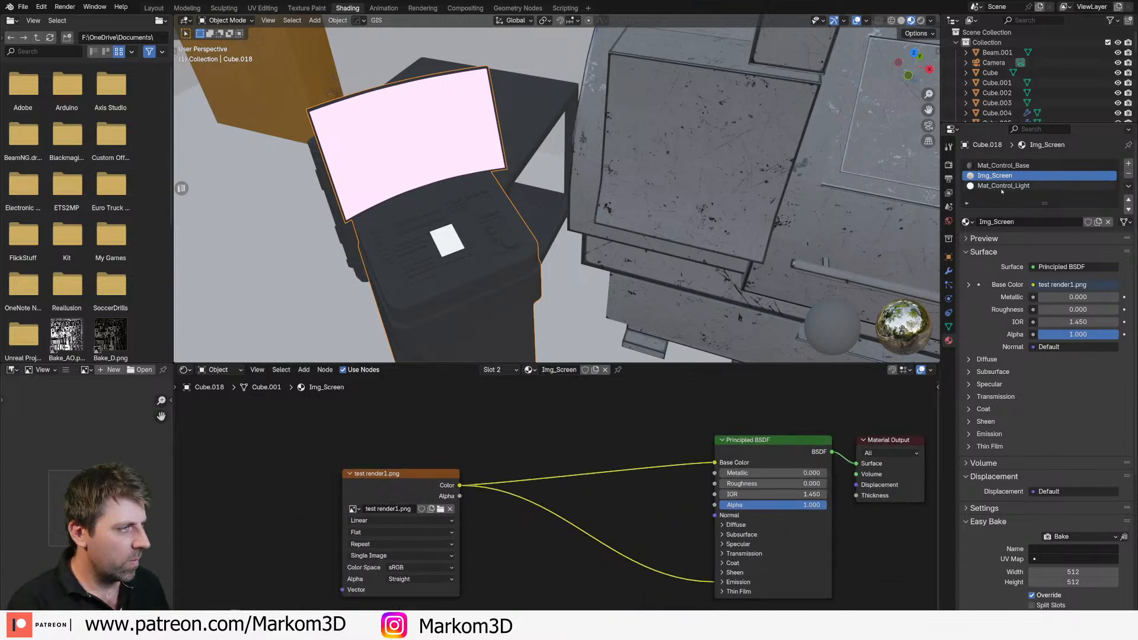
Step: Check the console's material slots and delete the test render1.png image texture node from Img_Screen
left_click(1007, 186)
left_click(1005, 167)
left_click(1007, 186)
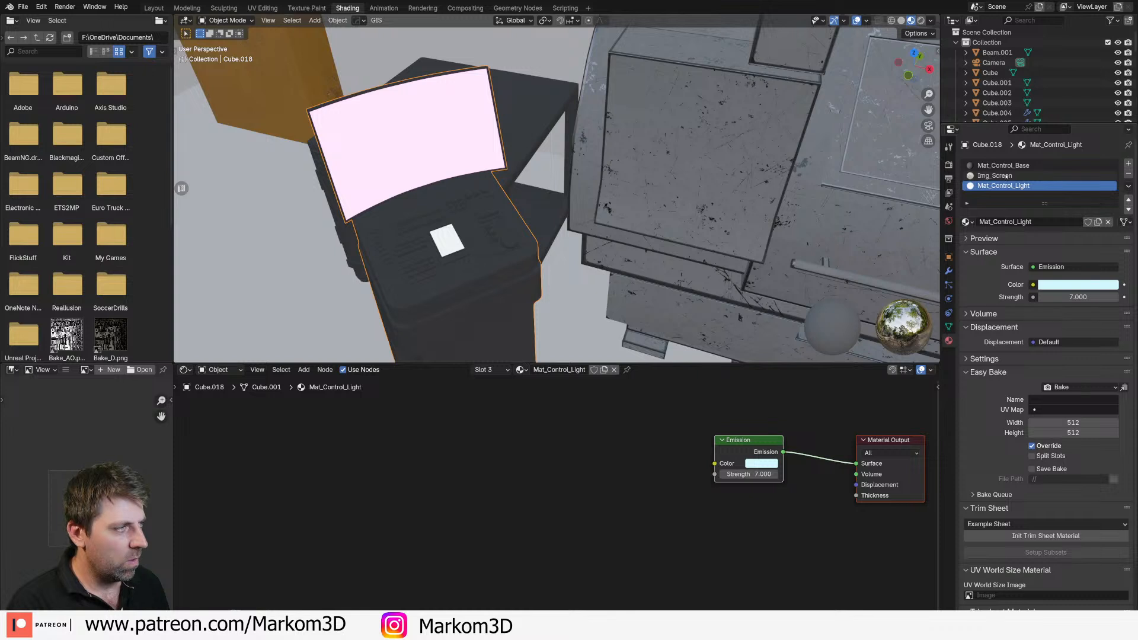
left_click(995, 176)
left_click(420, 485)
key("x")
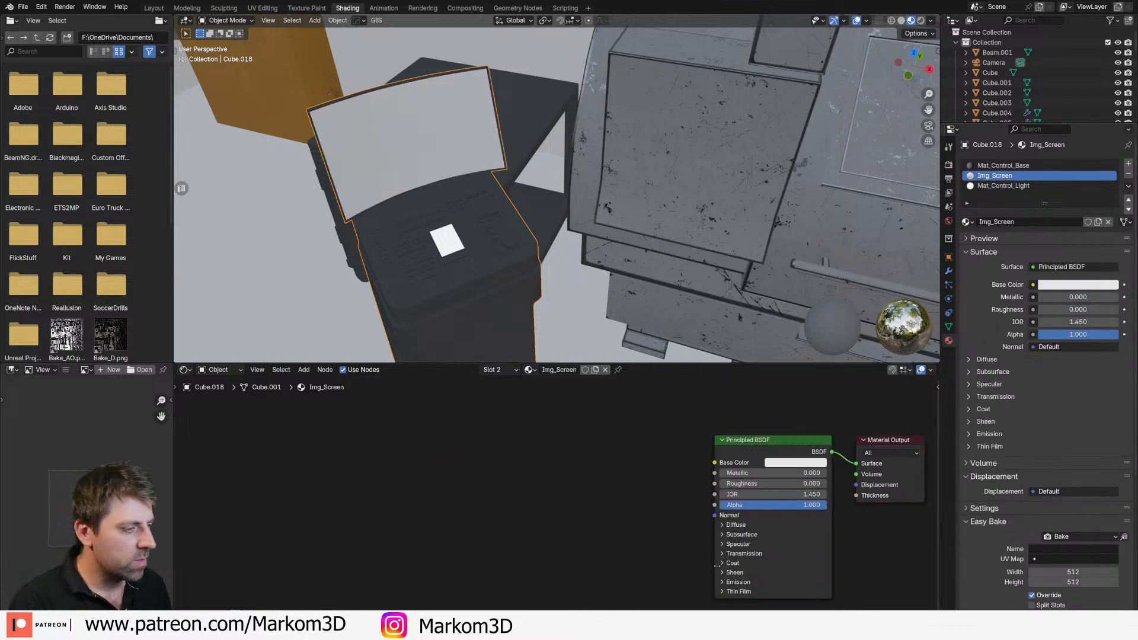
Step: Give the Img_Screen material a light orange emission color at full value
left_click(722, 582)
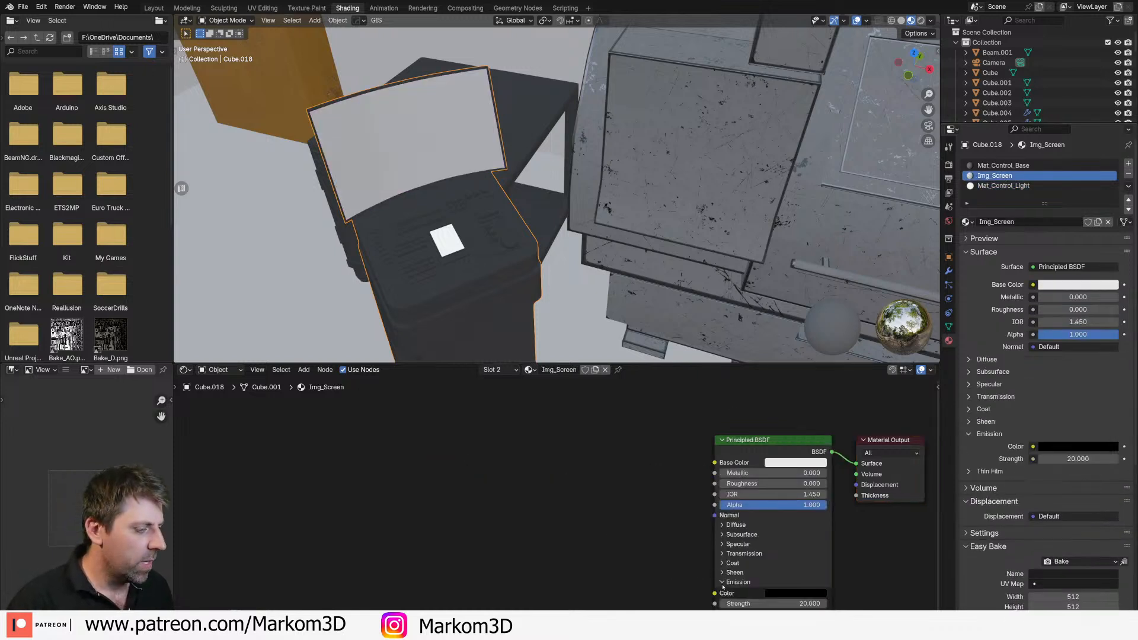
scroll(648, 527, "down", 2)
scroll(681, 528, "up", 1)
left_click(762, 580)
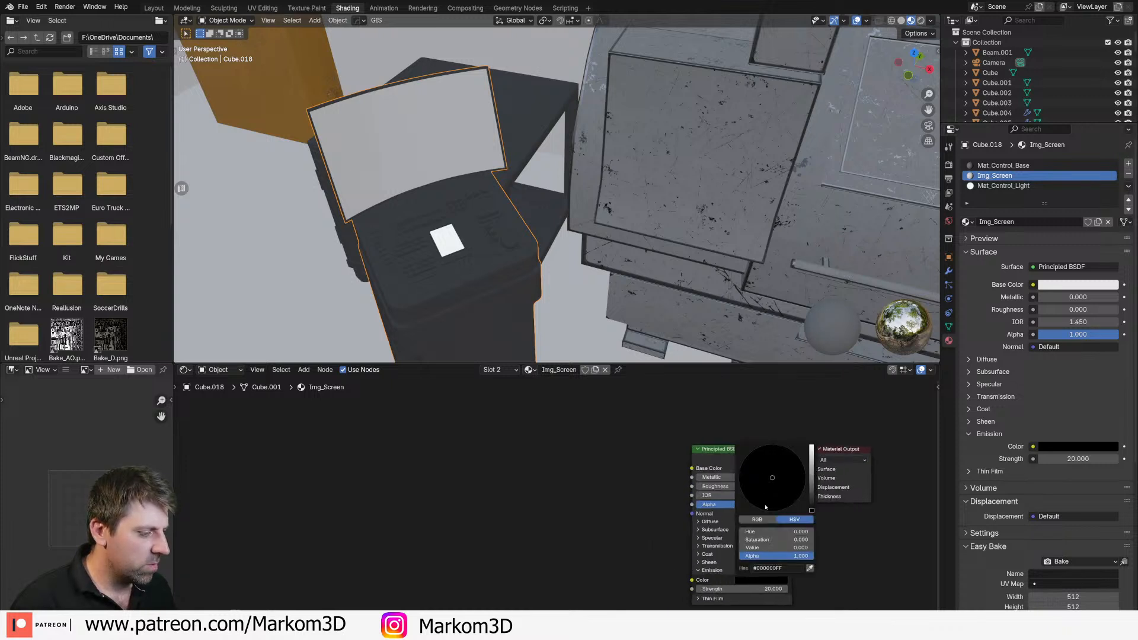
mouse_move(810, 480)
left_mouse_down()
mouse_move(811, 447)
mouse_move(811, 474)
mouse_move(771, 482)
mouse_move(811, 445)
left_mouse_up()
left_click(781, 485)
left_click_drag(764, 490, 766, 487)
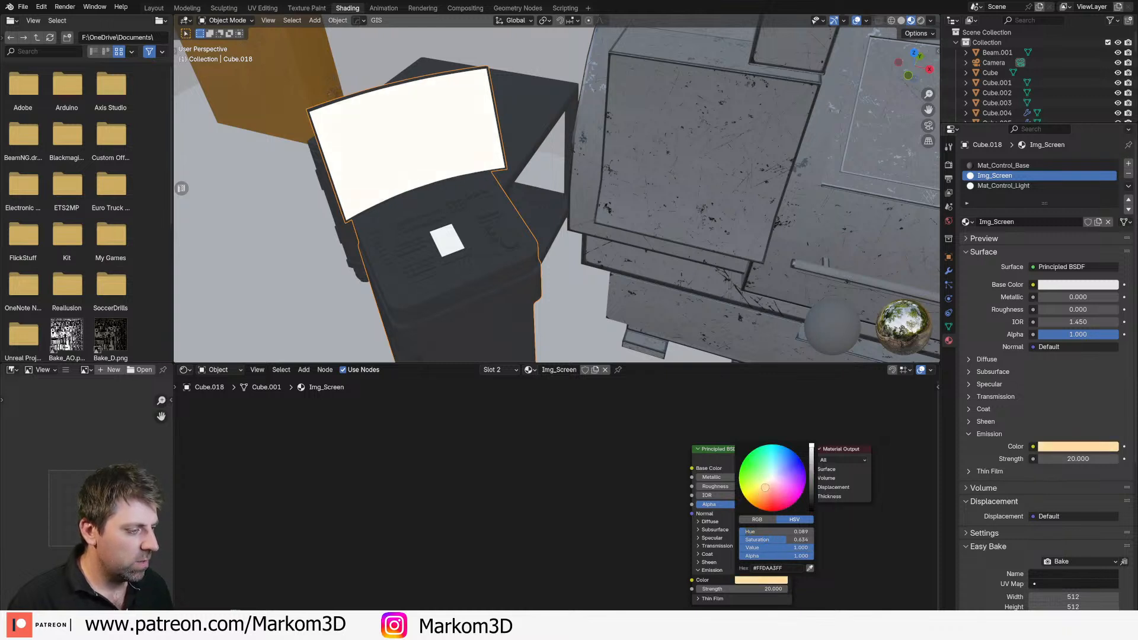
Step: Select the room shell in the Layout workspace and open the Materials catalog of the True-Assets online library
left_click(153, 7)
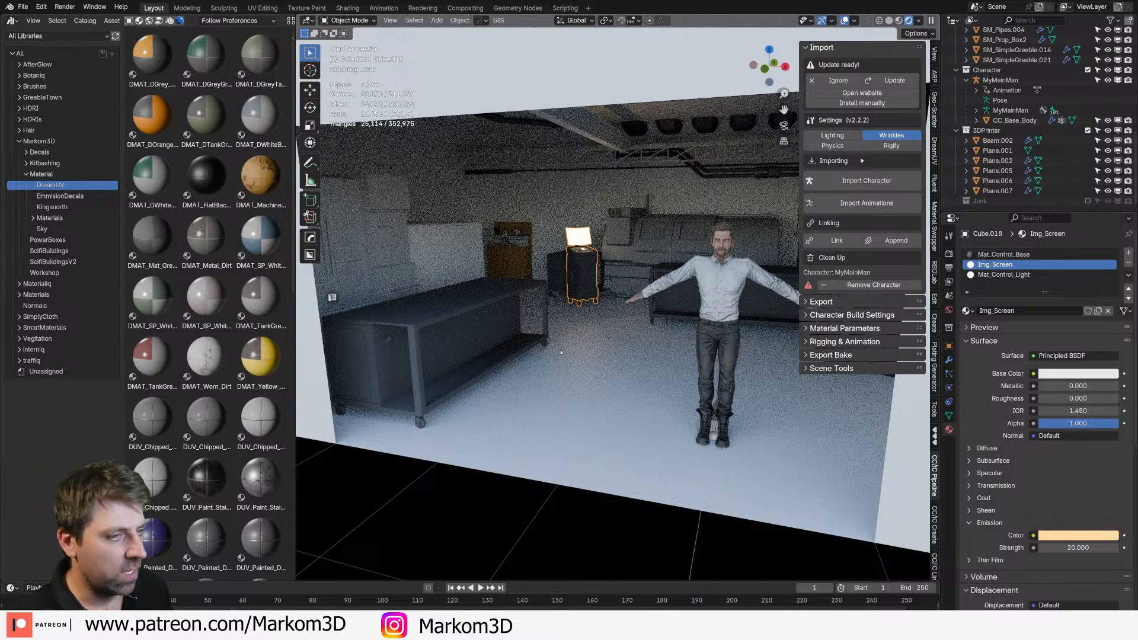
middle_click_drag(636, 404, 615, 400, "shift")
left_click(615, 400)
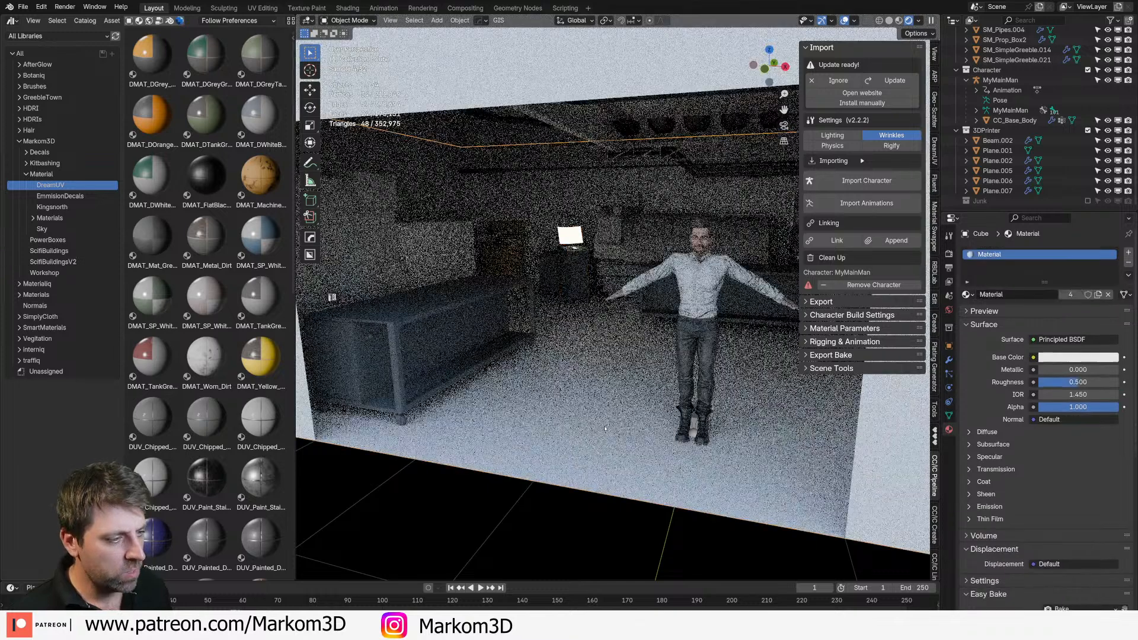
scroll(35, 24, "down", 4)
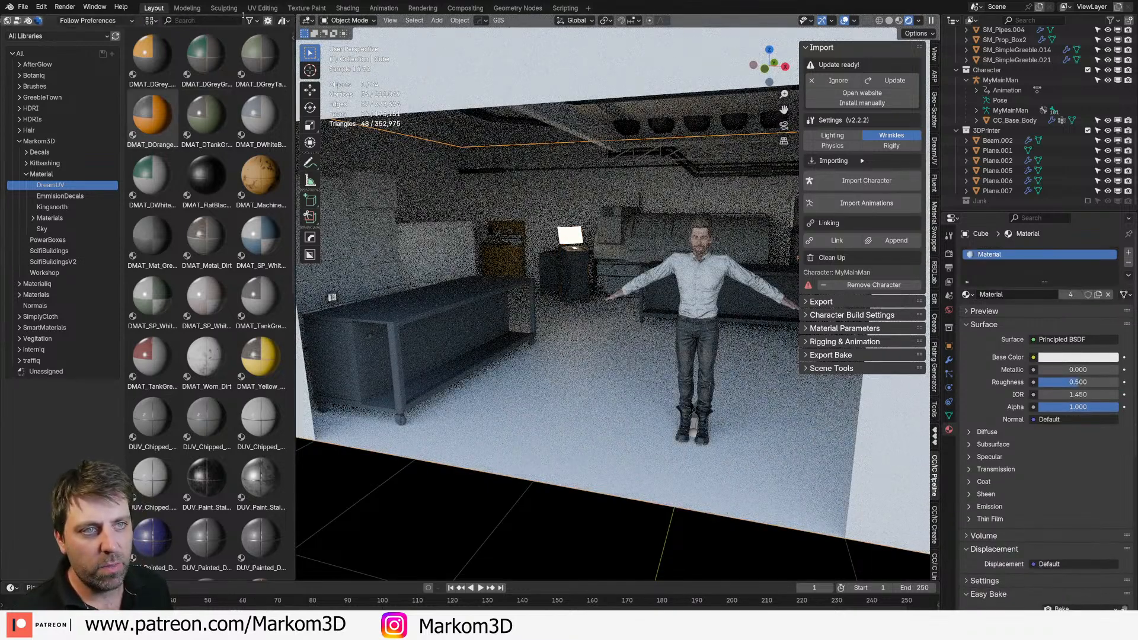
scroll(161, 22, "up", 4)
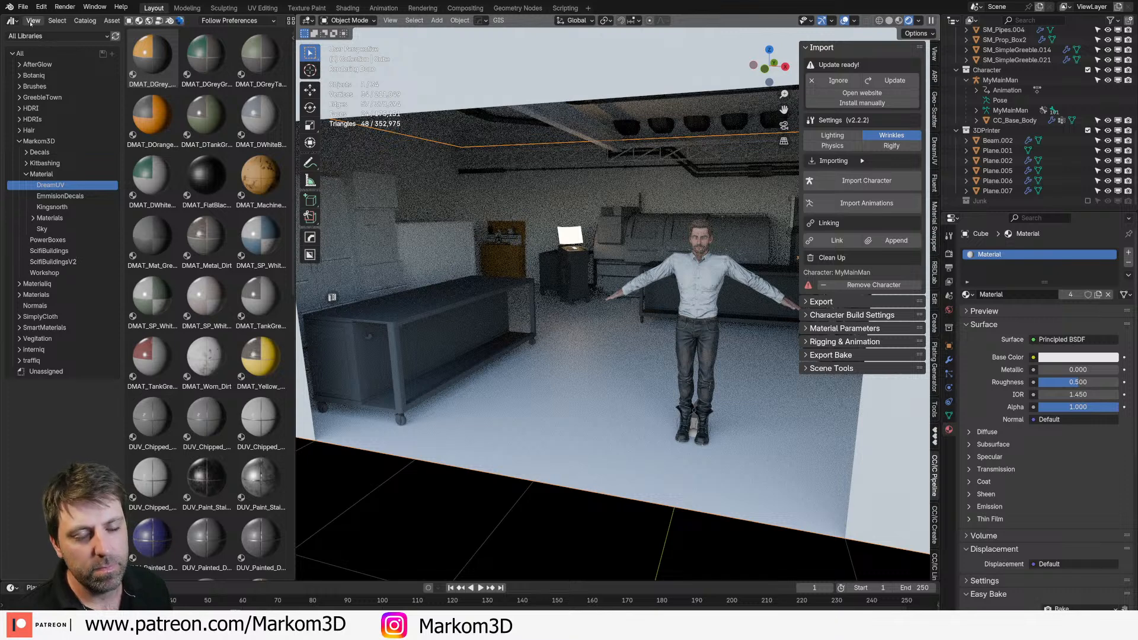
left_click(180, 21)
left_click(36, 75)
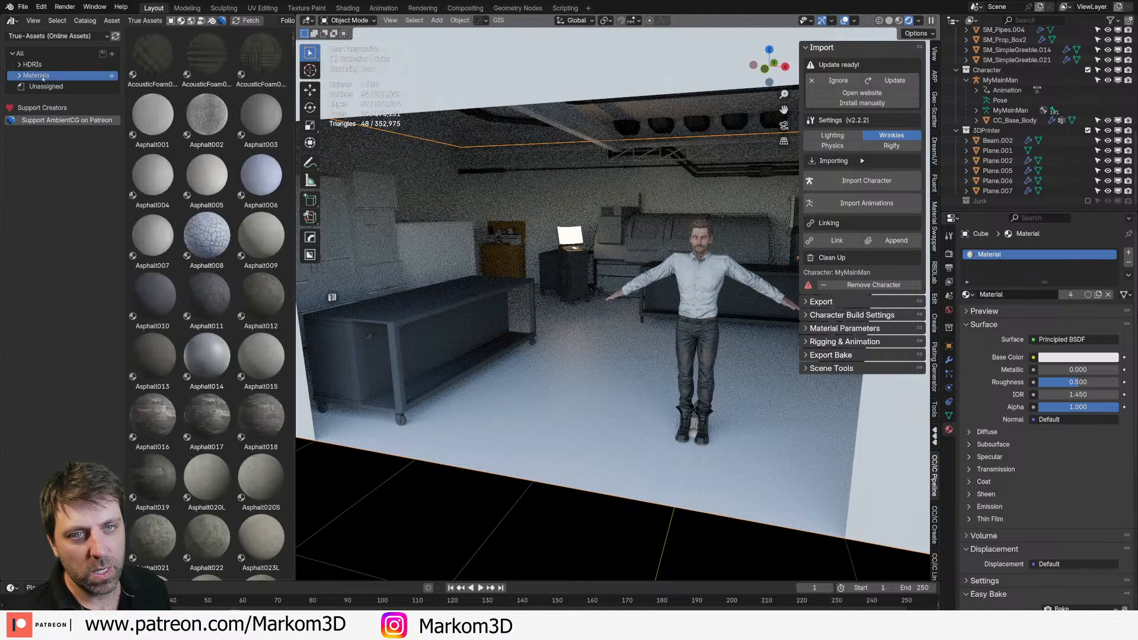
left_click(20, 75)
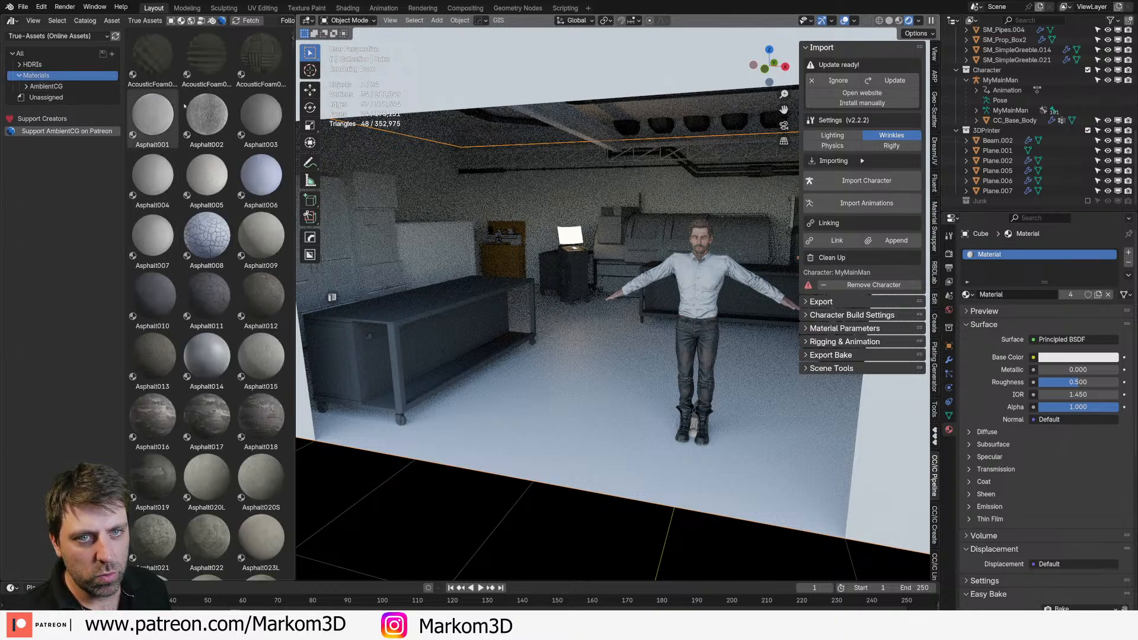
Step: Search the online materials for "con" and apply Concrete036 to the room shell
scroll(219, 256, "down", 3)
scroll(219, 256, "down", 20)
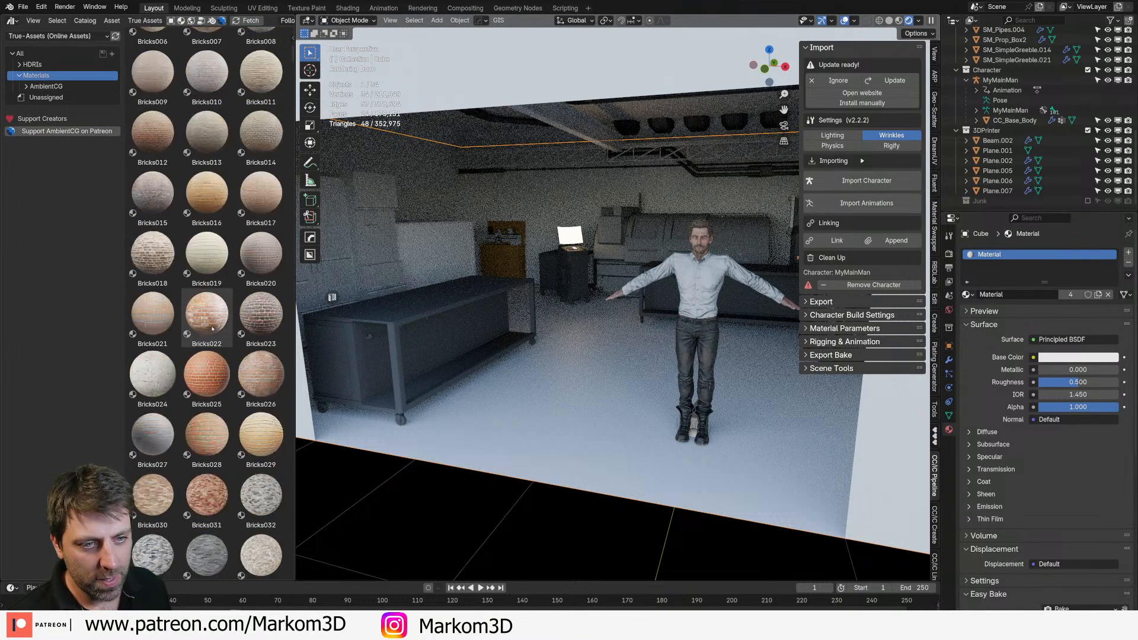
scroll(212, 339, "down", 20)
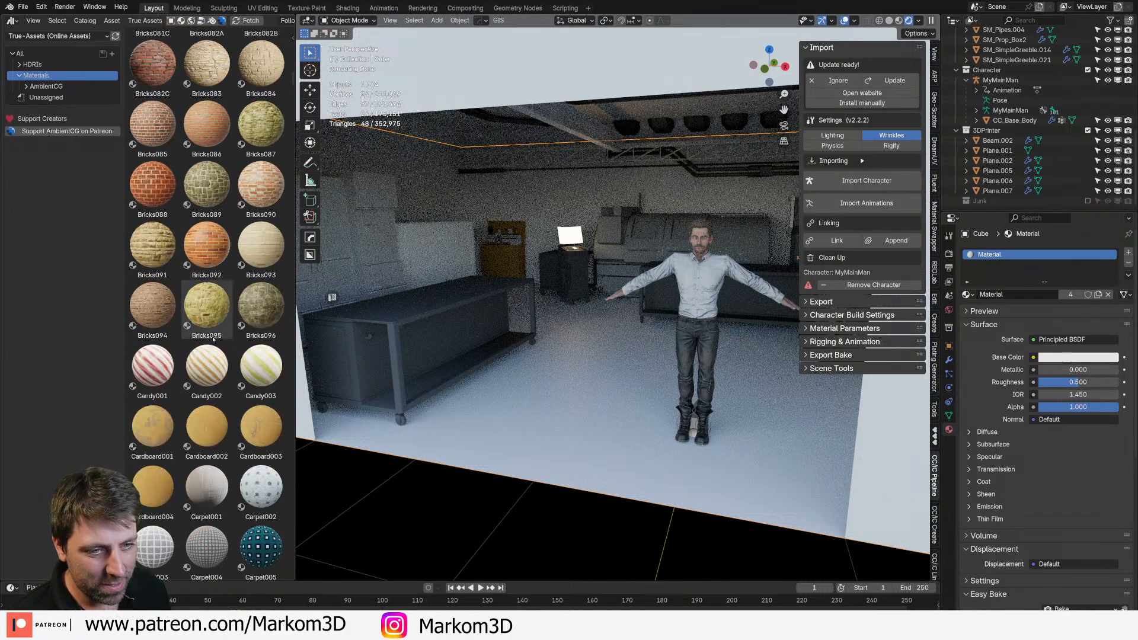
scroll(255, 22, "down", 6)
scroll(262, 320, "down", 5)
left_click(283, 22)
type("con")
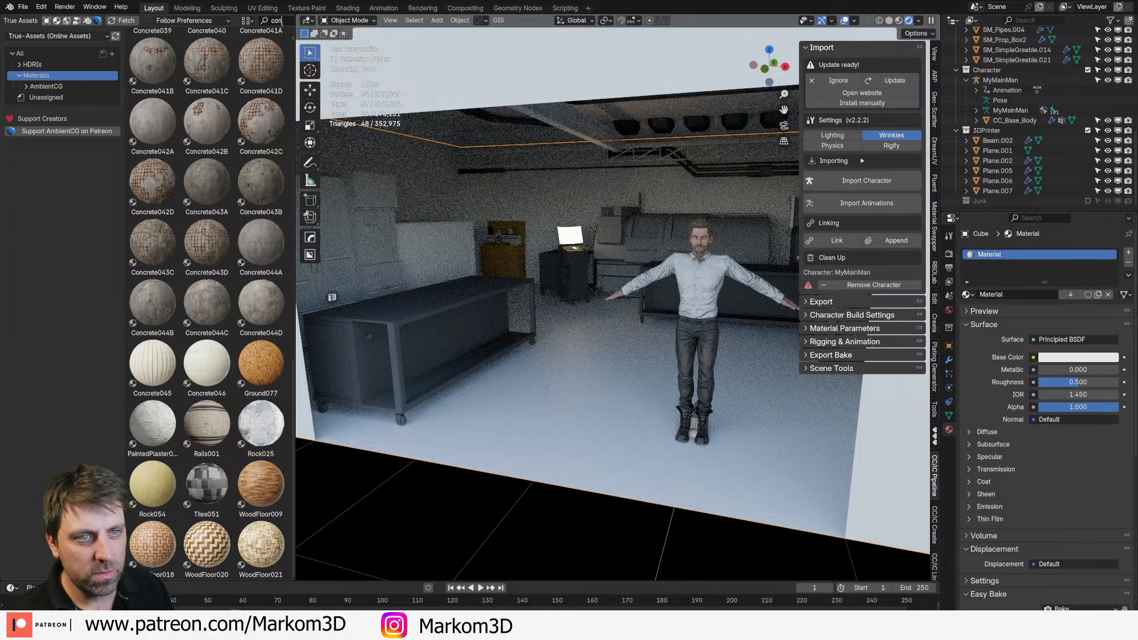
key("Return")
scroll(261, 415, "up", 10)
left_click_drag(152, 231, 606, 449)
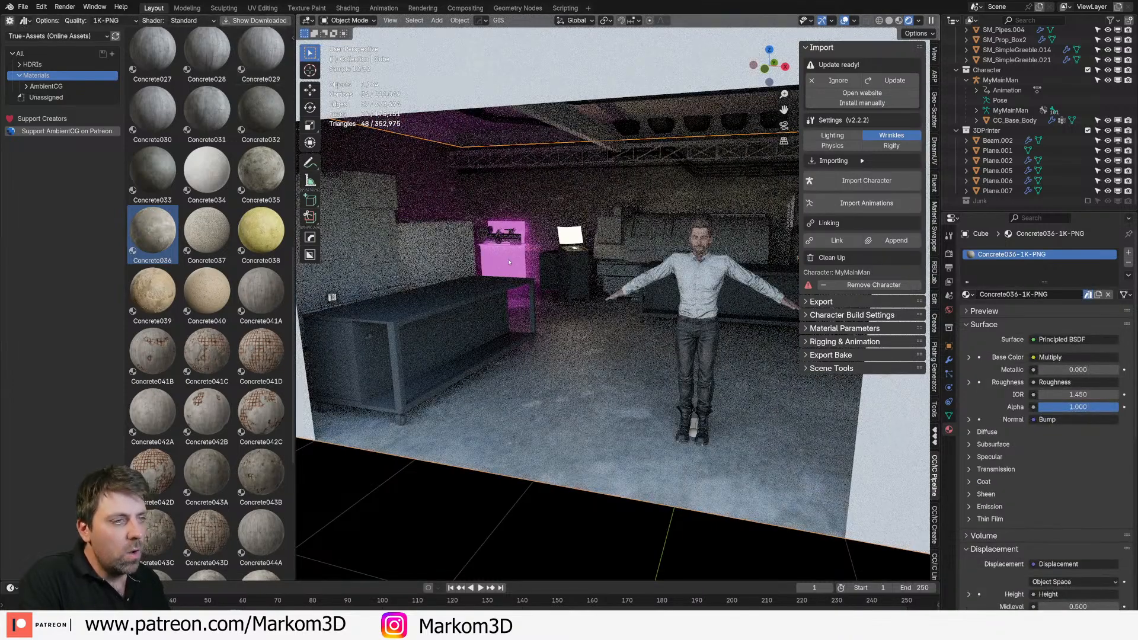
Step: Select the pink cabinet under the lathe
left_click(509, 262)
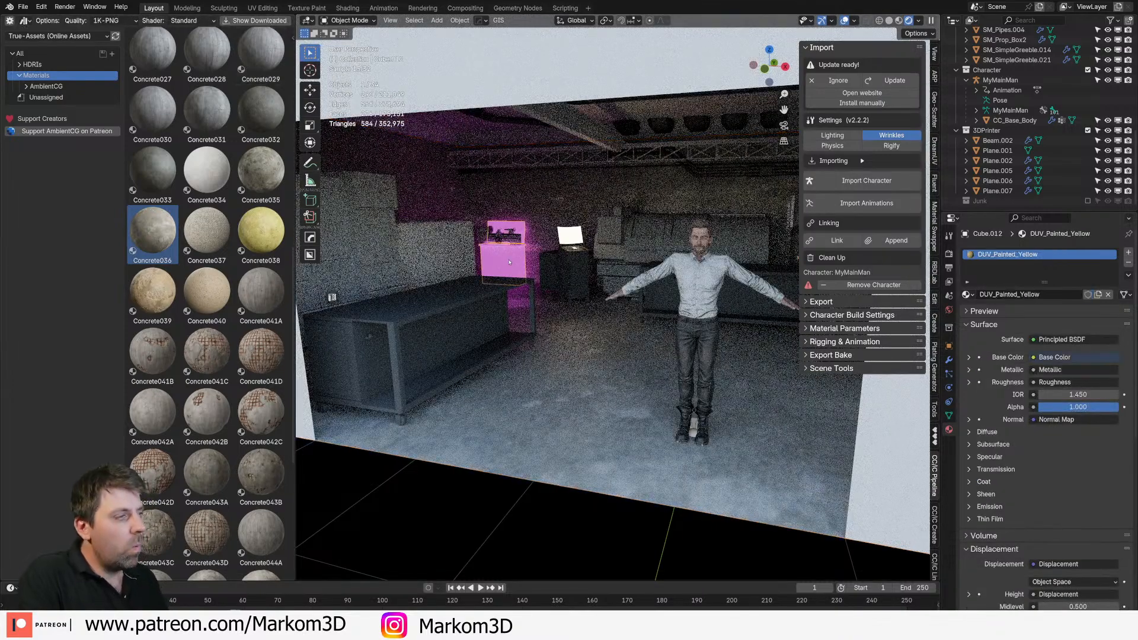
Step: Remove the DUV_Painted_Yellow material slot from the selected pink box in the workshop
left_click(1129, 264)
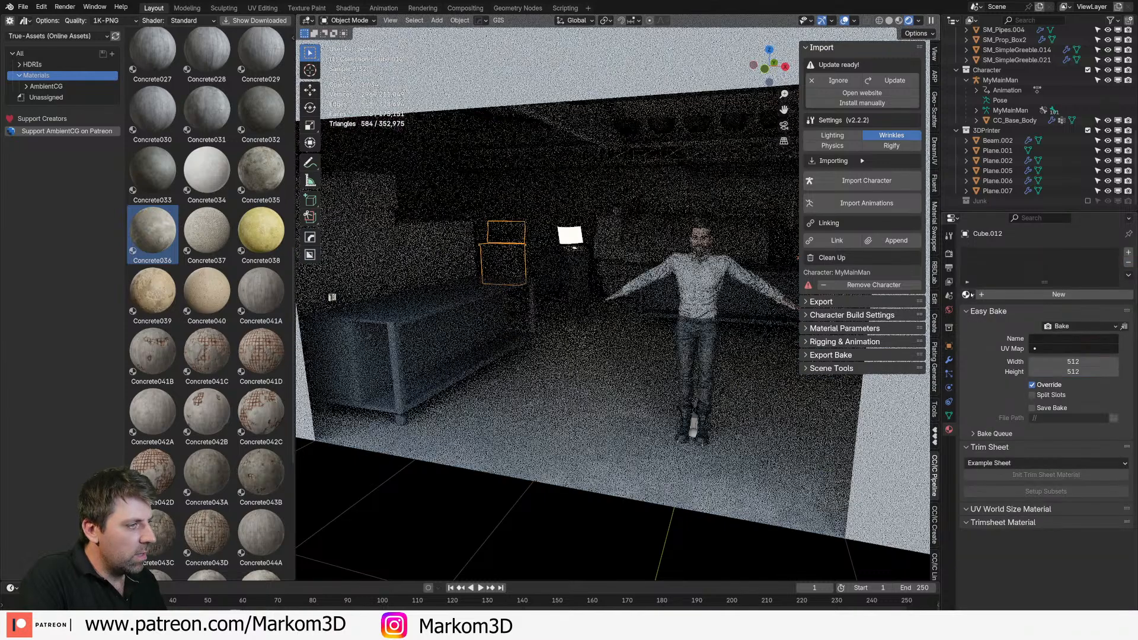
left_click(966, 294)
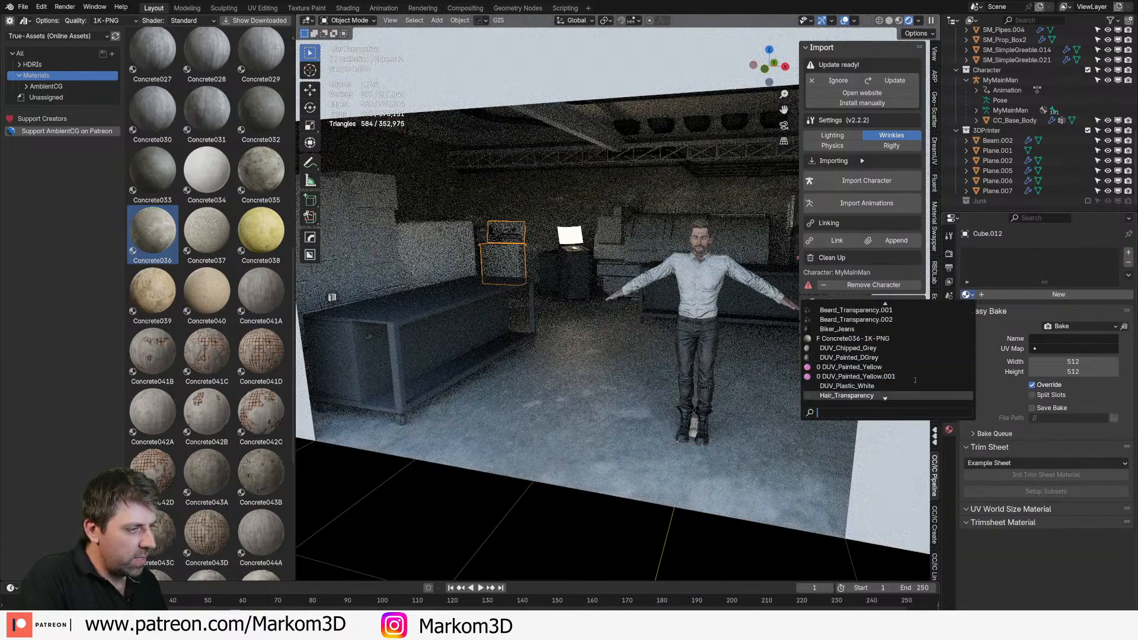
left_click(913, 377)
key("ctrl+z")
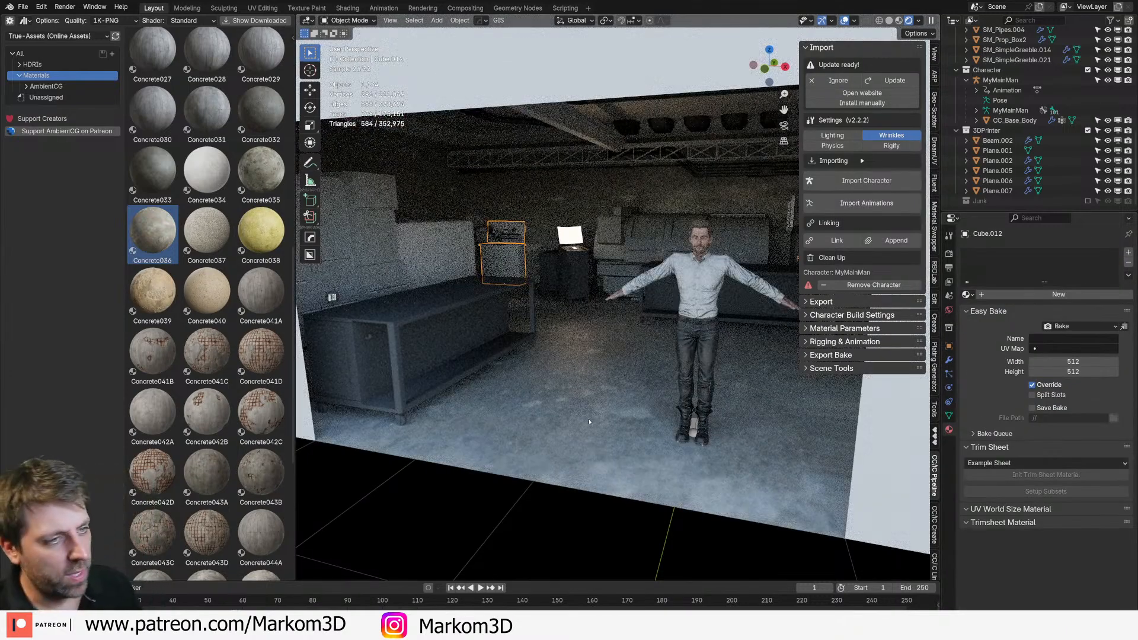
Step: Assign the existing Concrete036-1K-PNG material to the building's front wall around the garage opening
middle_click_drag(553, 402, 558, 409)
left_click(556, 411)
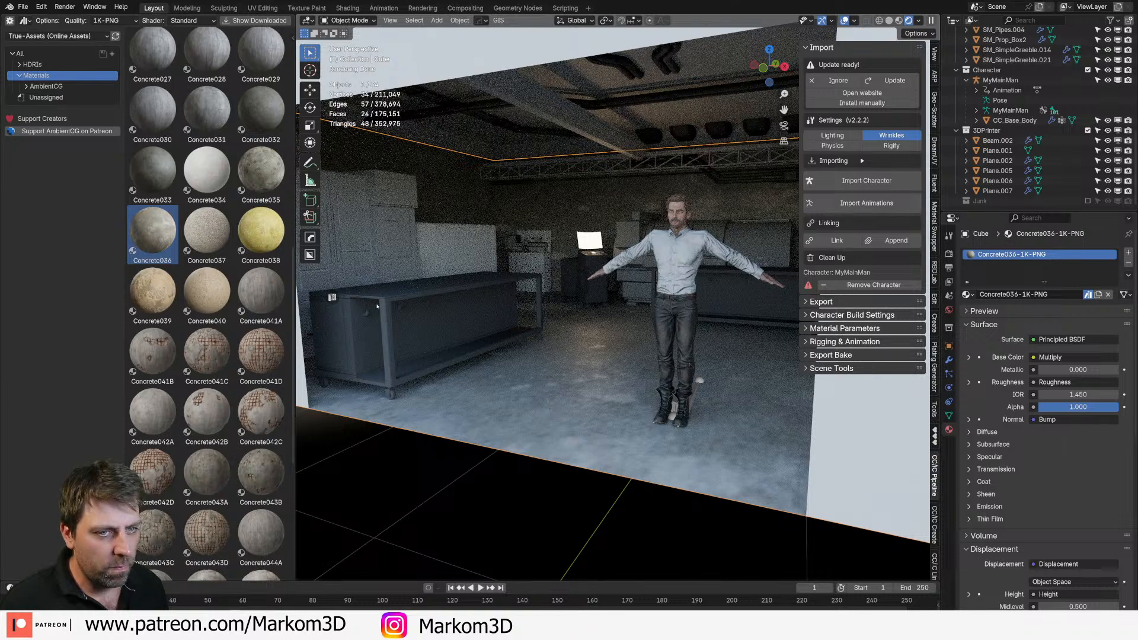
key("KP_Decimal")
left_click(687, 315)
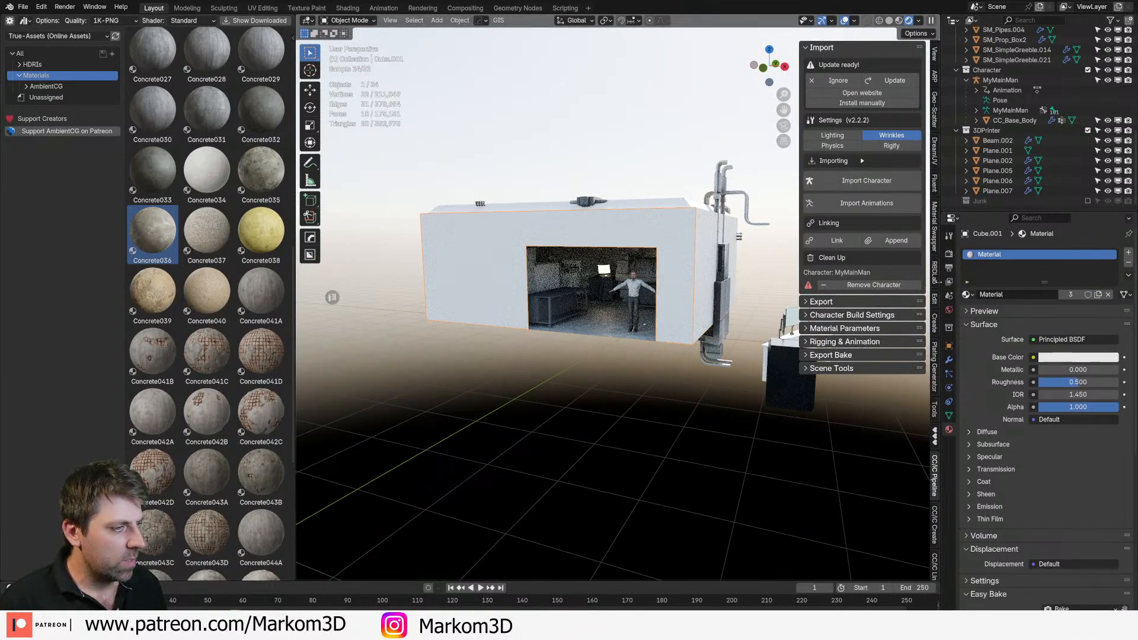
left_click(967, 295)
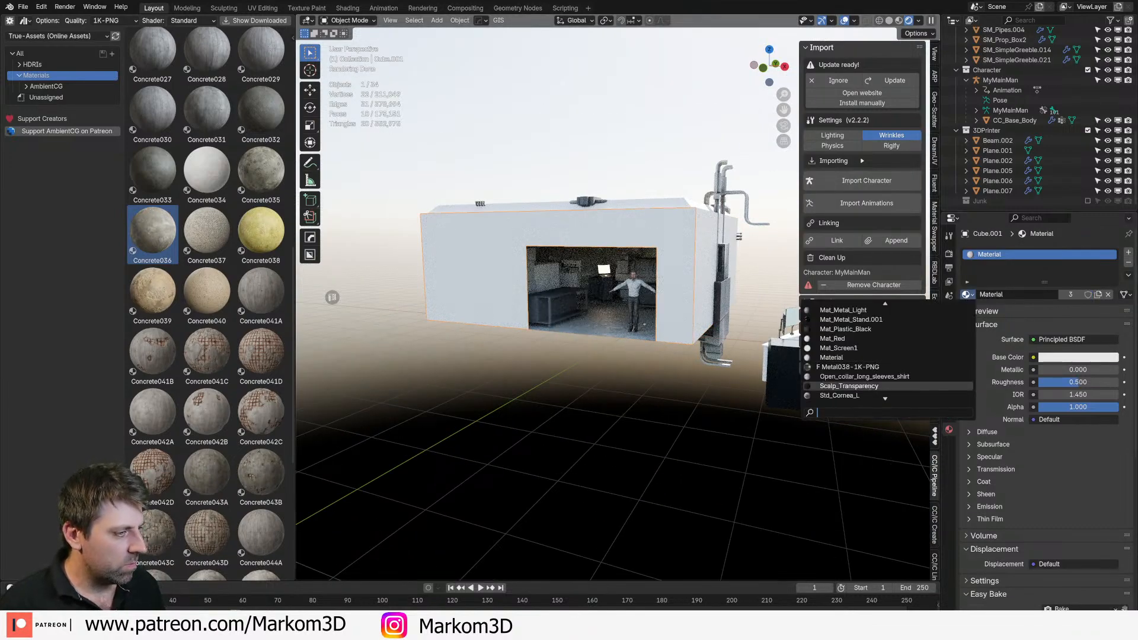
type("con")
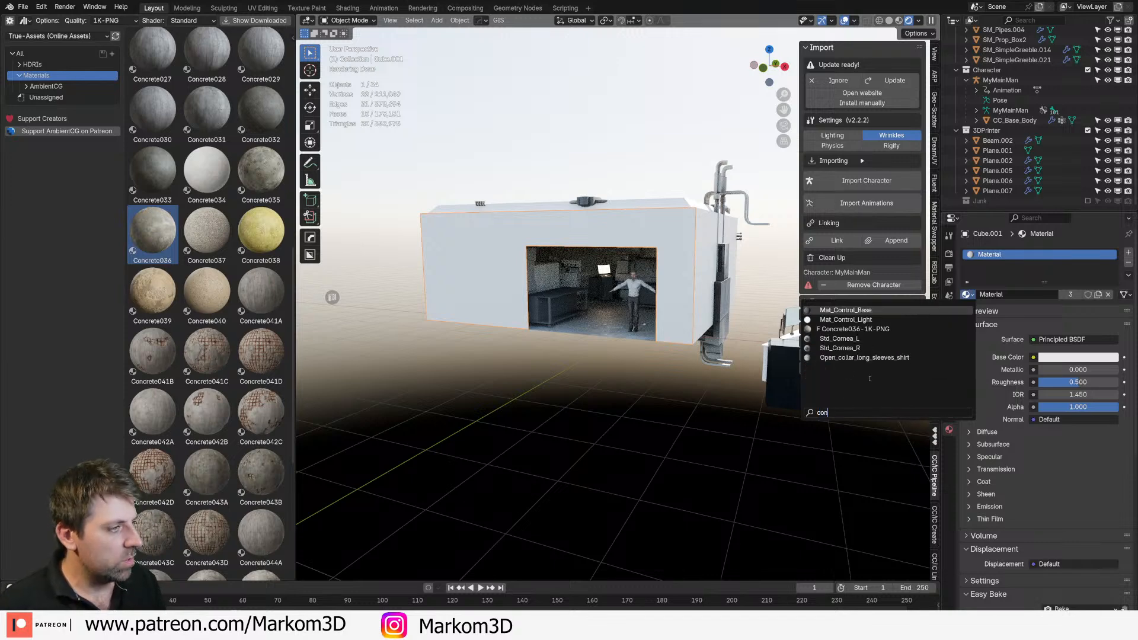
left_click(853, 329)
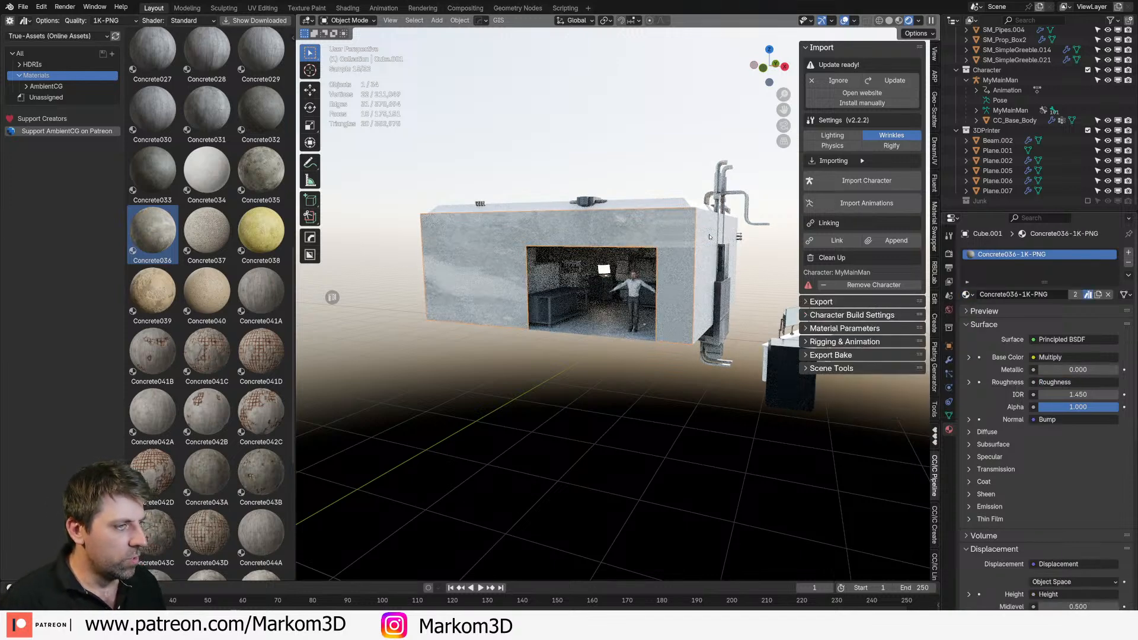
Step: Assign the Concrete036-1K-PNG material to the building's side wall next to the outdoor pipes
left_click(710, 237)
left_click(965, 295)
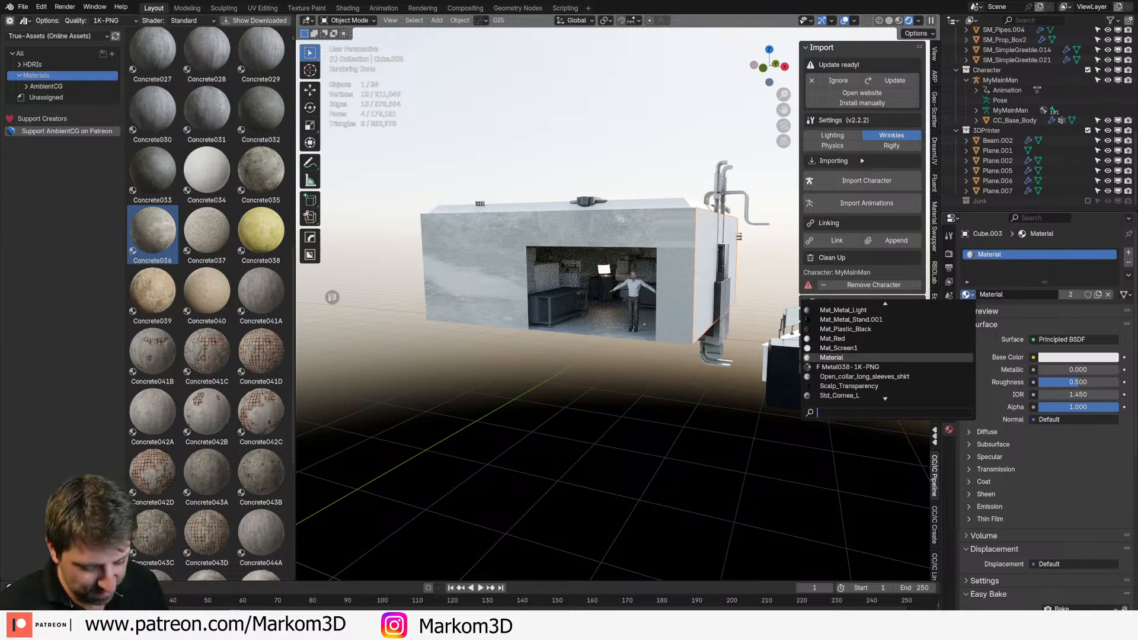
type("con")
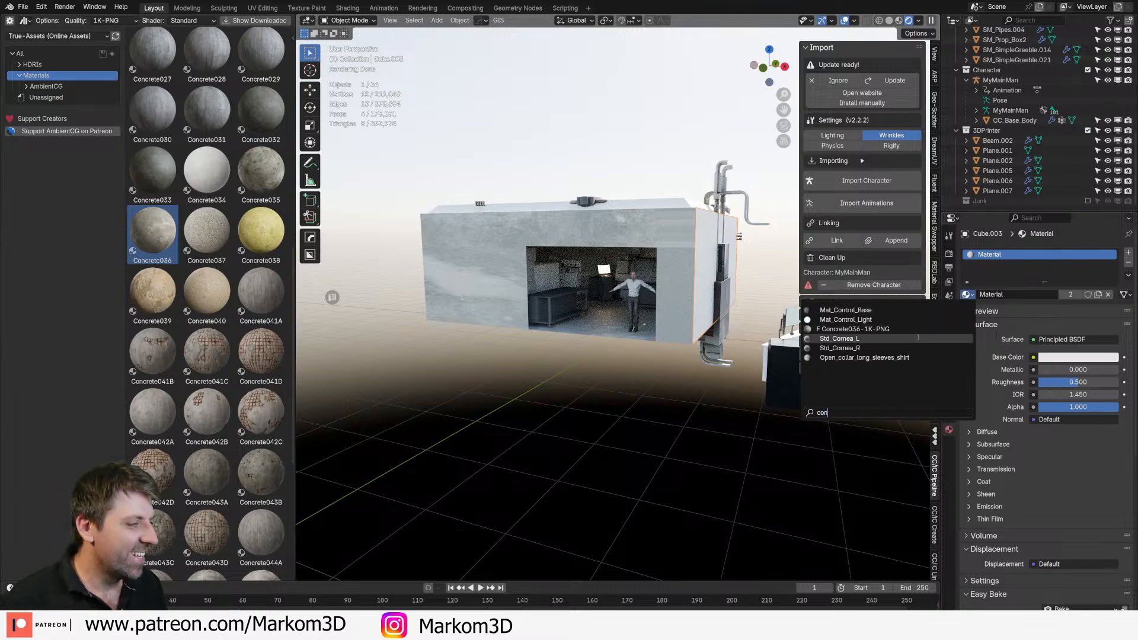
left_click(854, 329)
Step: Assign the Concrete036-1K-PNG material to the building's roof
middle_click_drag(682, 320, 601, 283)
left_click(601, 282)
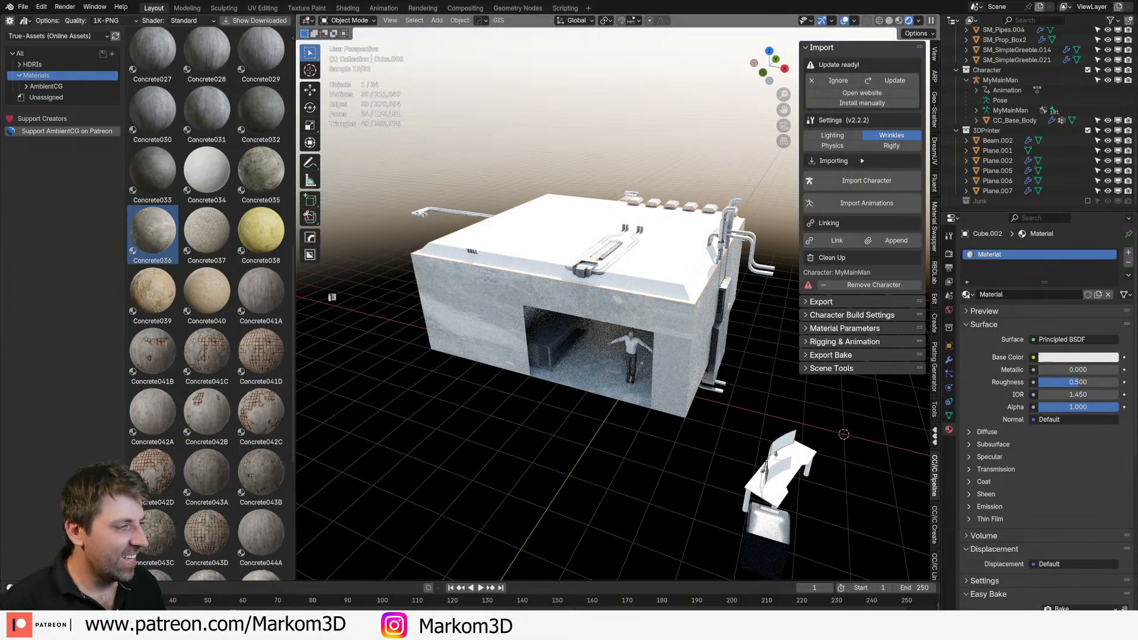
left_click(965, 295)
type("con")
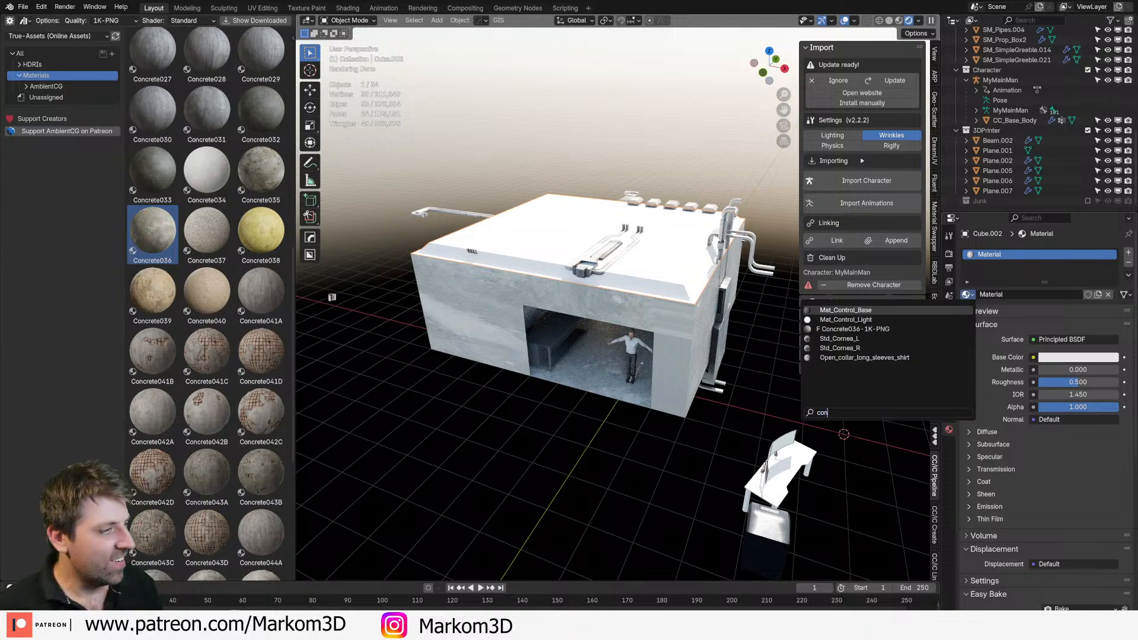
left_click(854, 329)
Step: Select the building's four concrete parts together and unwrap their faces with Cube Projection in wireframe shading
left_click(691, 361)
left_click(597, 383, "shift")
key("z")
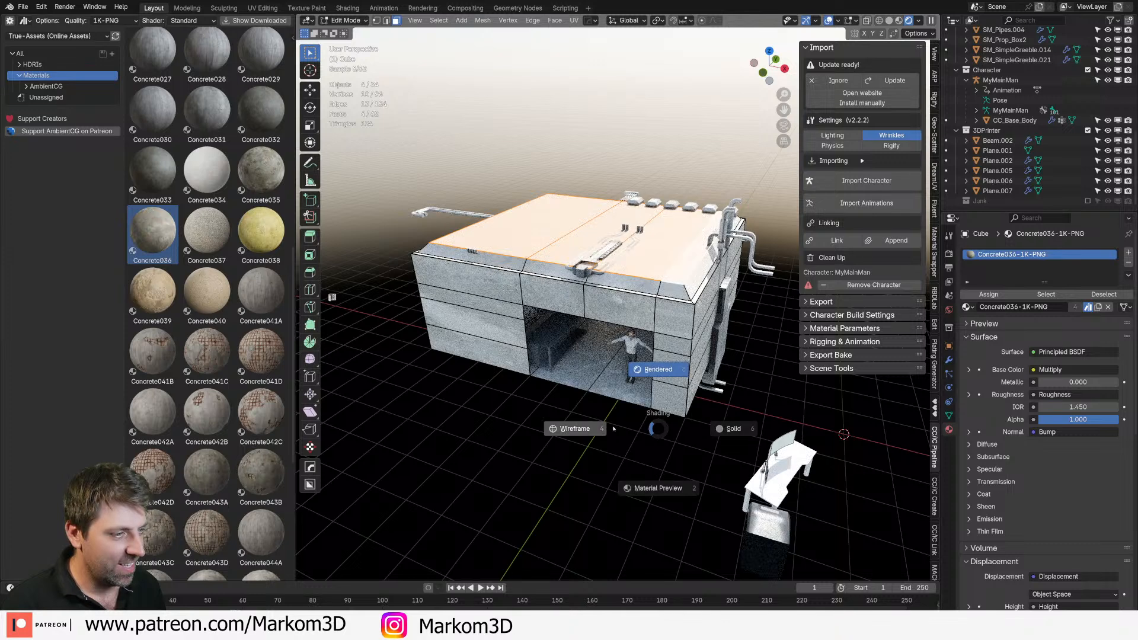
key("Tab")
key("u")
mouse_move(655, 429)
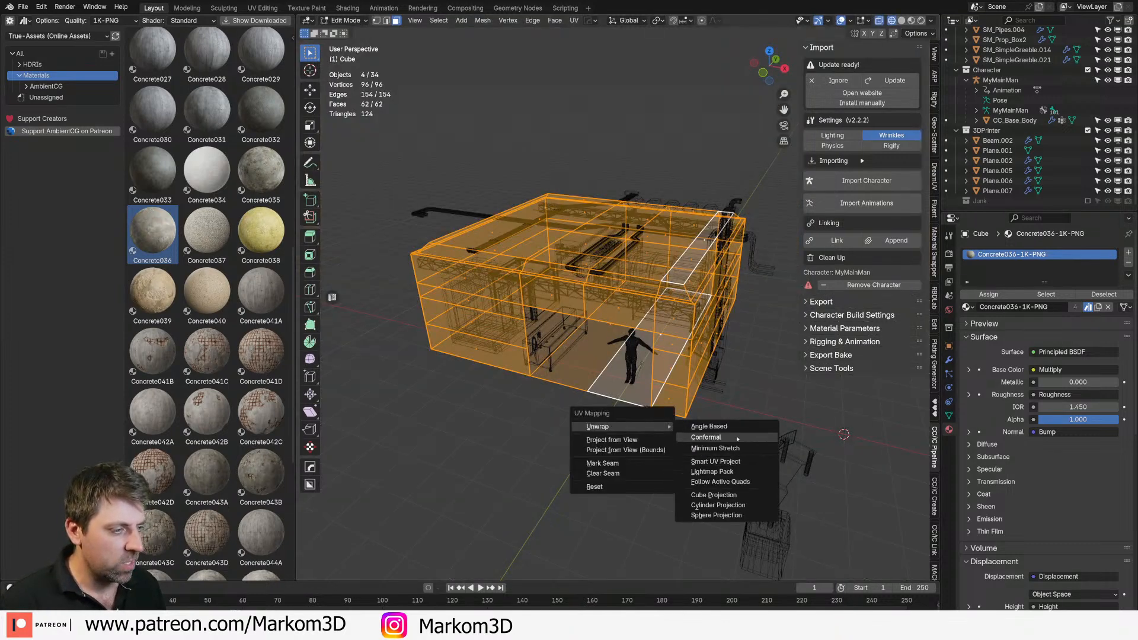
left_click(741, 498)
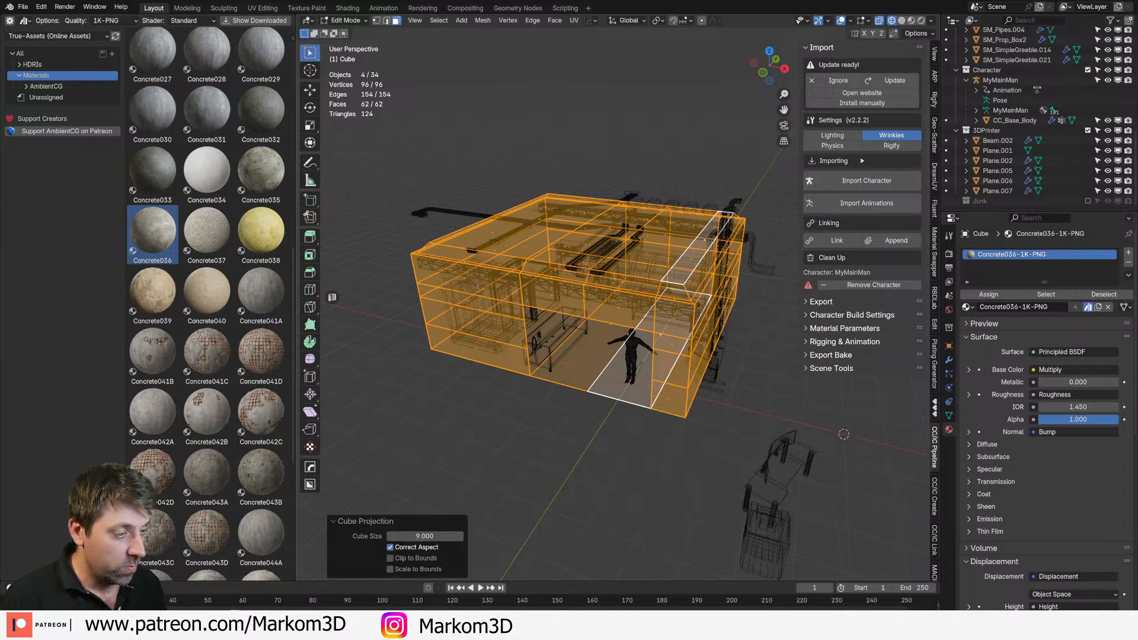
Step: Open the UV Editing workspace for the four building parts and select all their UVs
key("Tab")
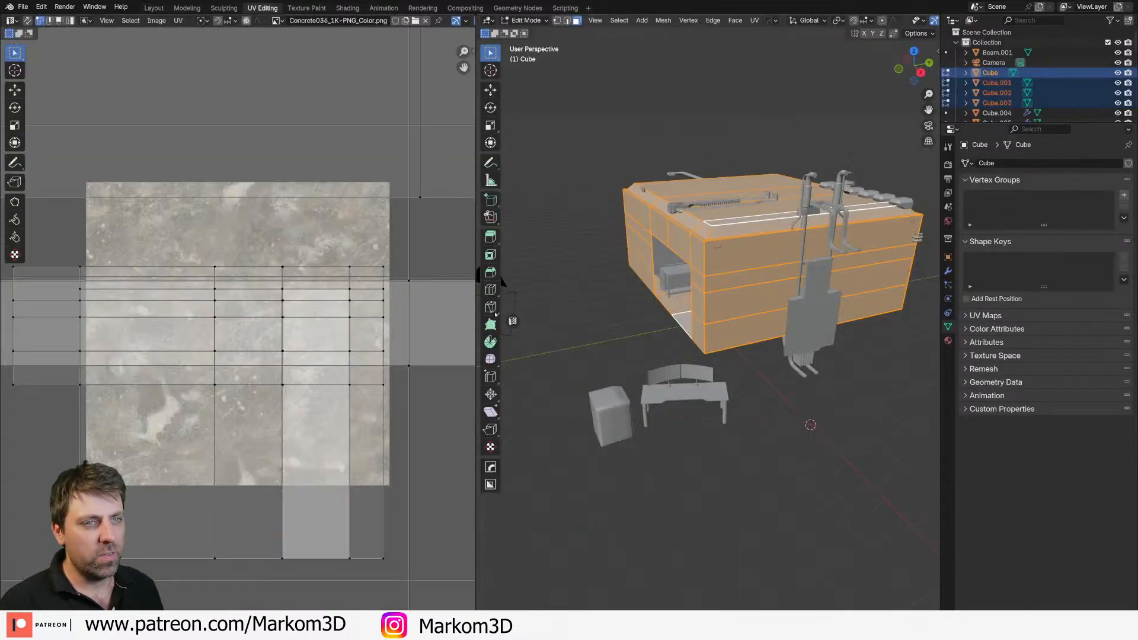
key("Tab")
key("Tab")
scroll(708, 318, "down", 3)
scroll(305, 344, "down", 12)
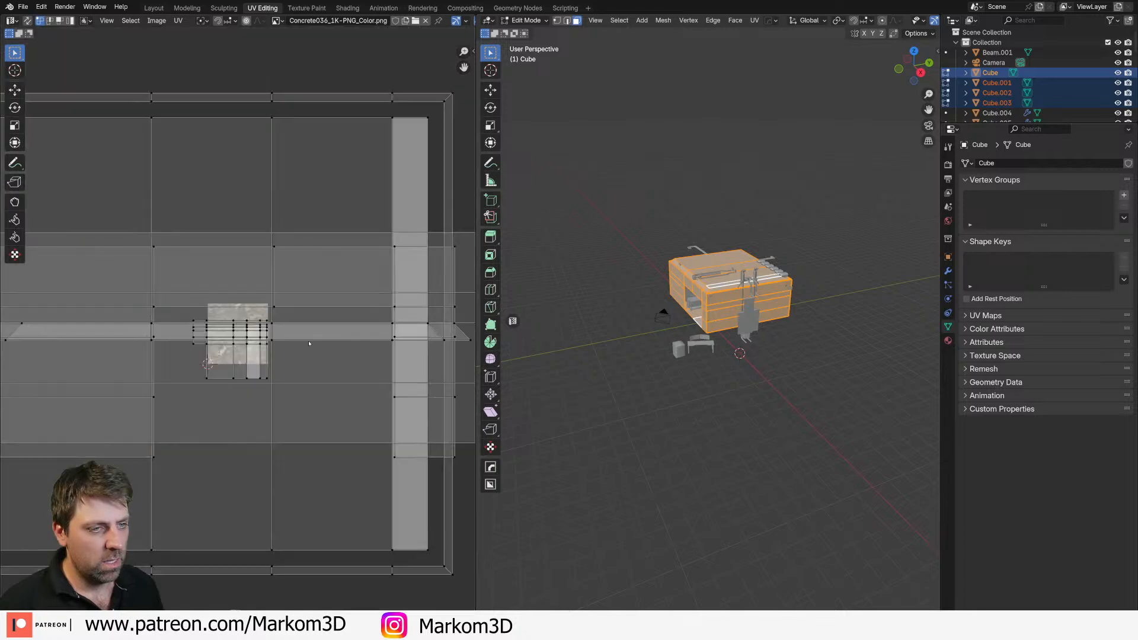
key("a")
scroll(305, 348, "up", 4)
scroll(288, 399, "up", 6)
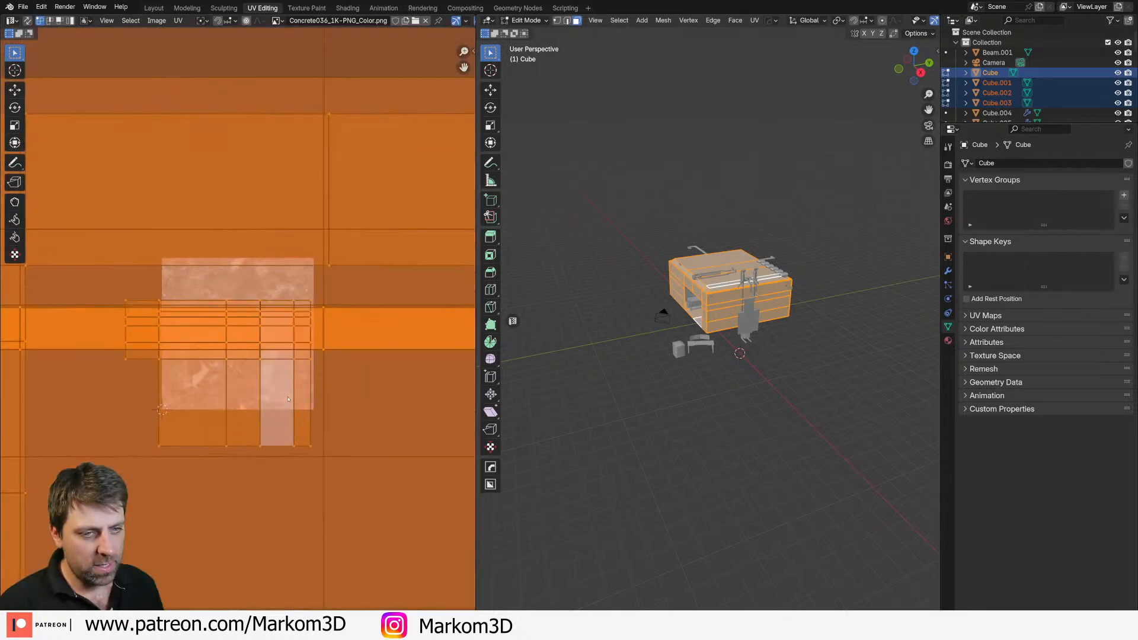
Step: Apply the scale of the four building parts and unwrap them again with Cube Projection
key("Tab")
key("ctrl+a")
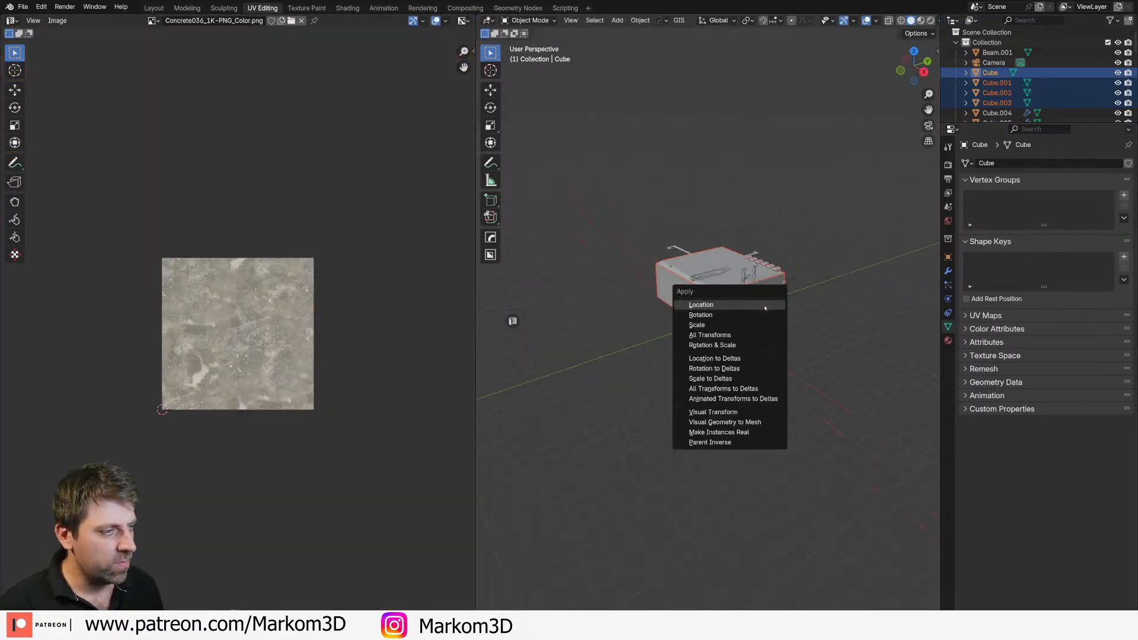
left_click(767, 325)
key("Tab")
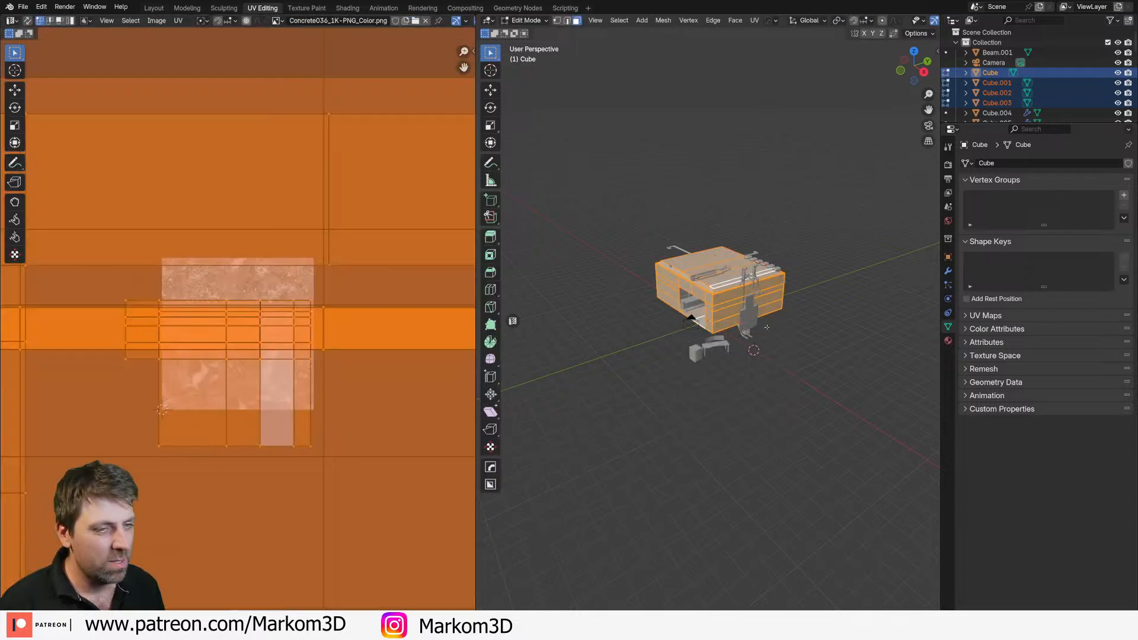
key("u")
mouse_move(766, 326)
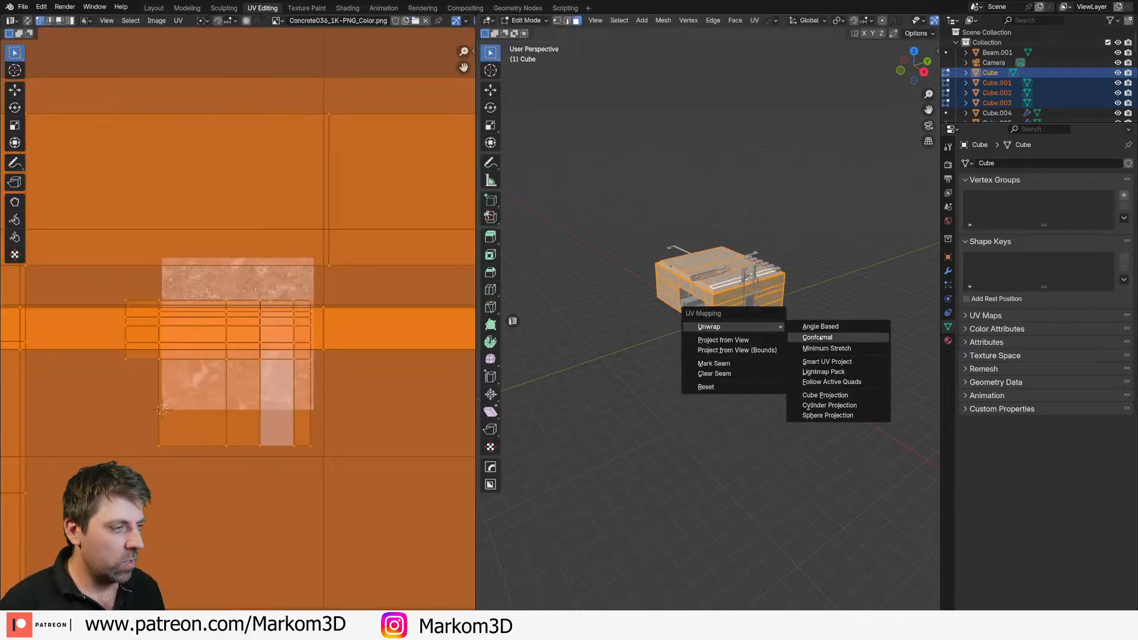
left_click(828, 396)
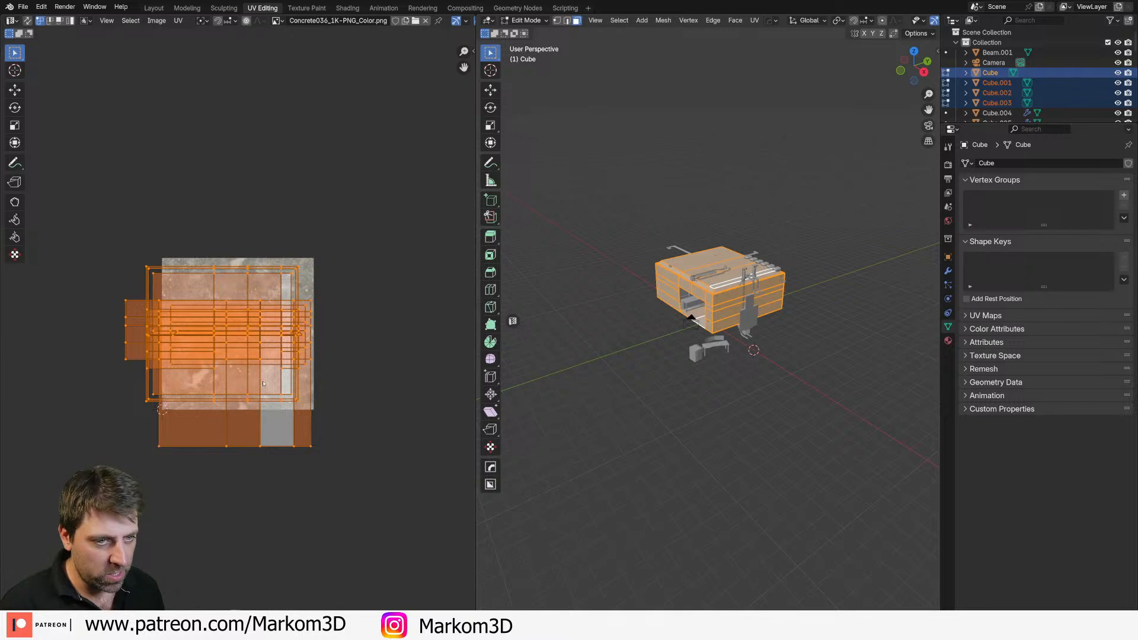
Step: Scale the UVs of all four building parts by 2
scroll(261, 385, "up", 1)
key("s")
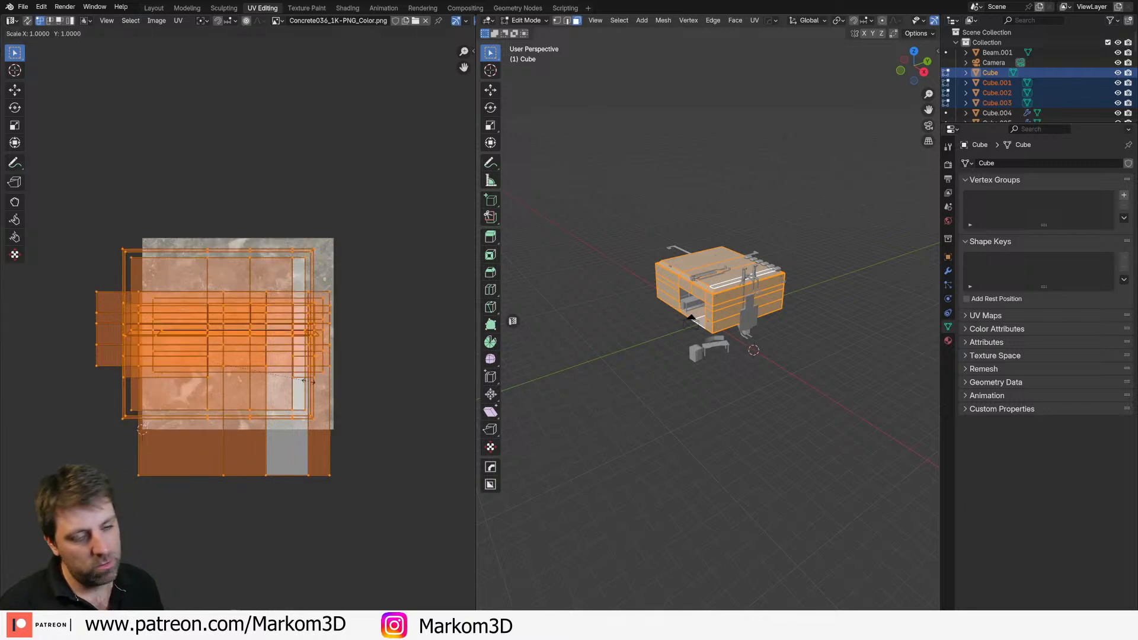
key("2")
key("Return")
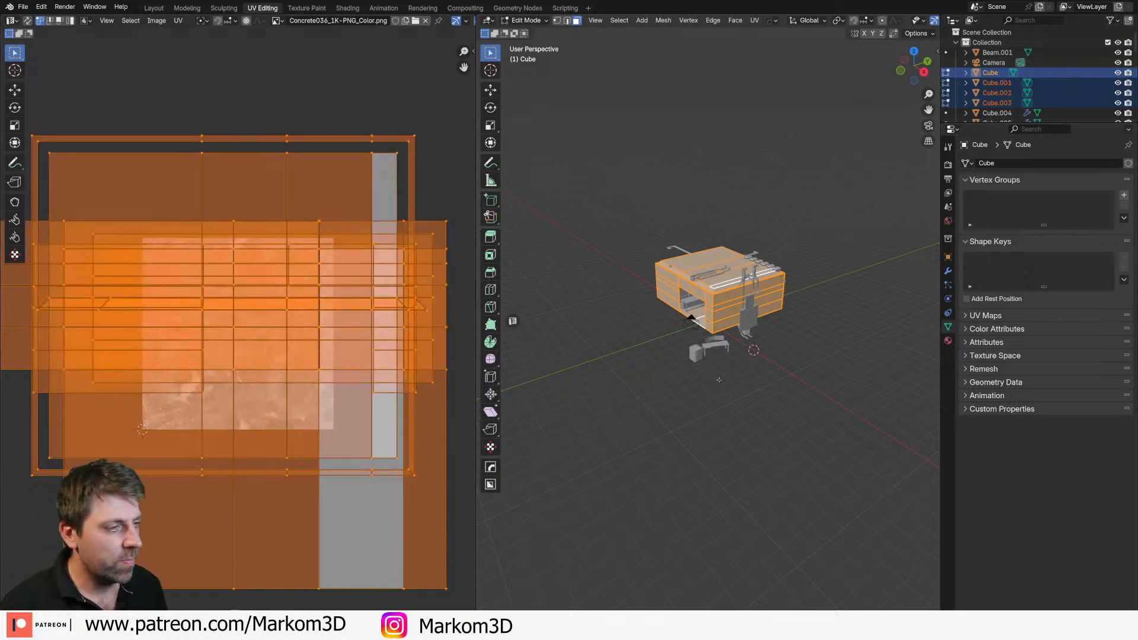
Step: Show the building in rendered shading and scale the four parts' UVs by a further factor of 2
scroll(719, 387, "up", 3)
key("Tab")
scroll(910, 188, "up", 6)
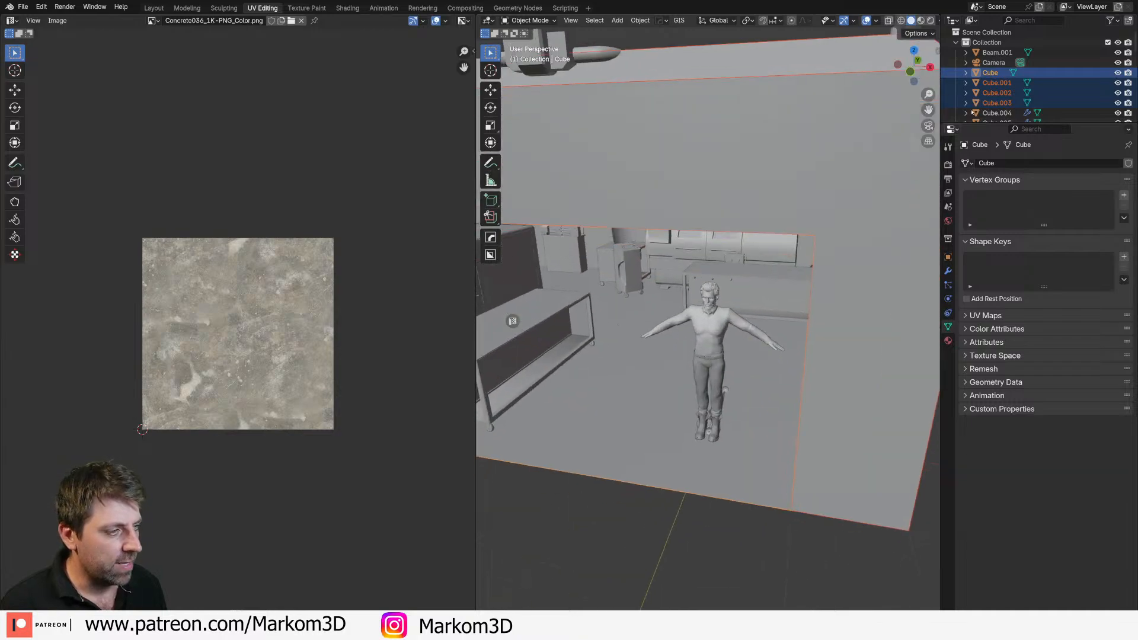
left_click(930, 20)
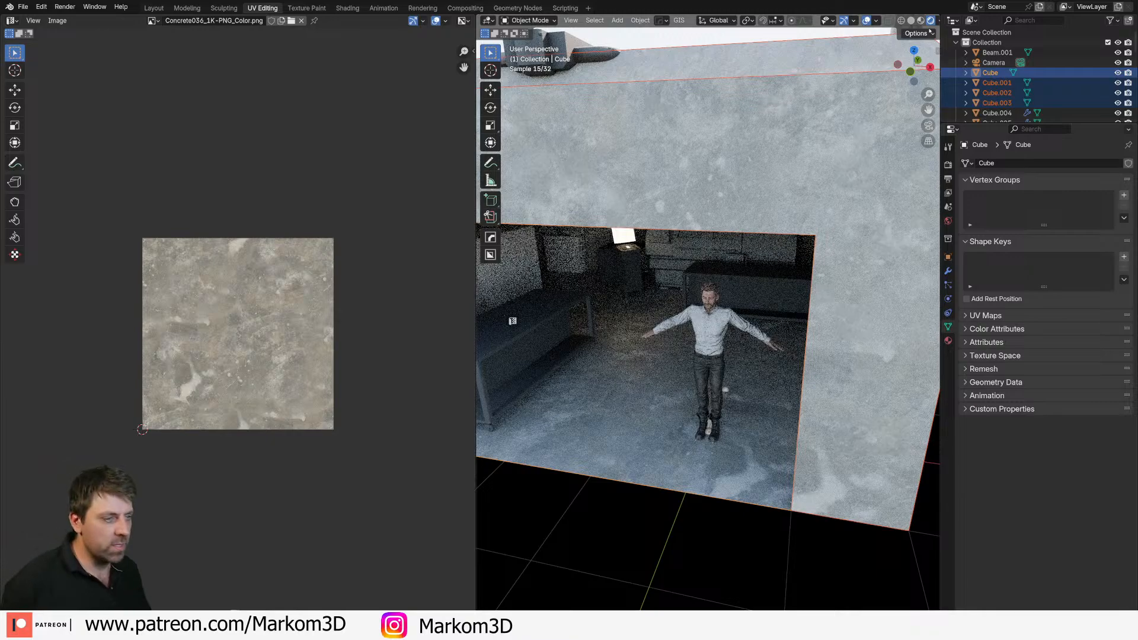
scroll(716, 394, "up", 4)
key("Tab")
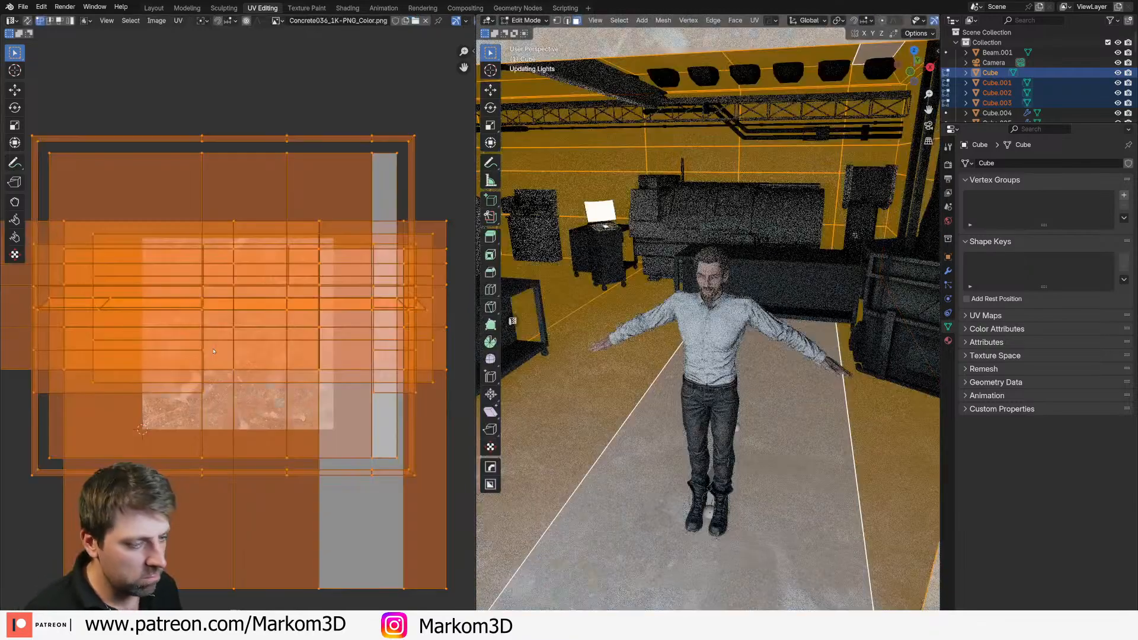
key("s")
key("2")
key("Return")
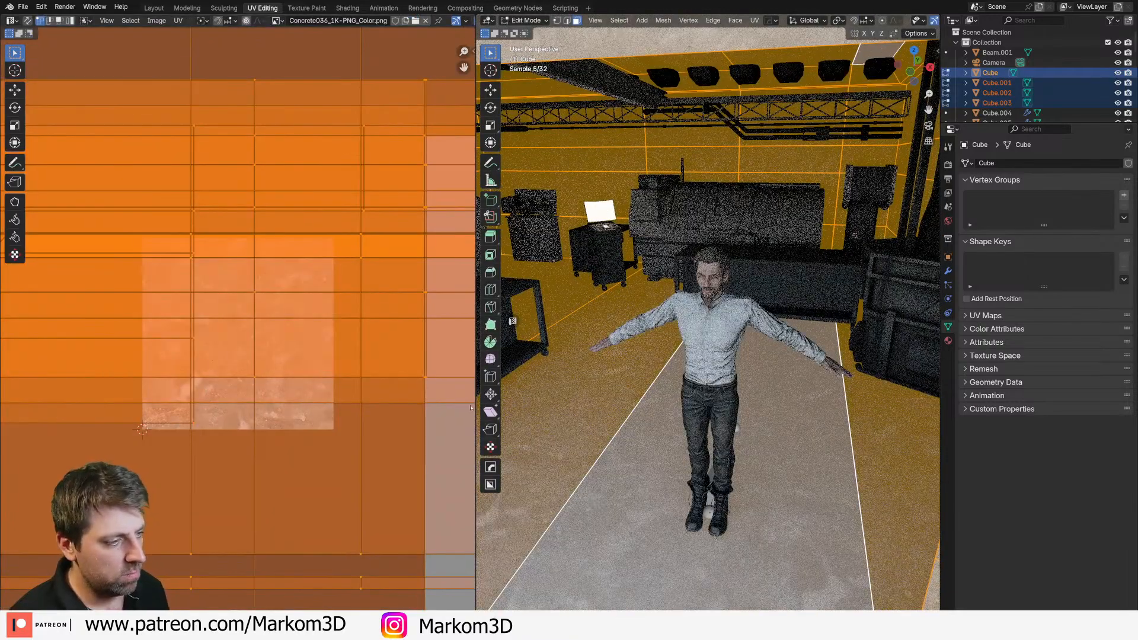
Step: Scale only the interior room shell's UVs by 0.25 and check the concrete inside the workshop
scroll(708, 320, "down", 4)
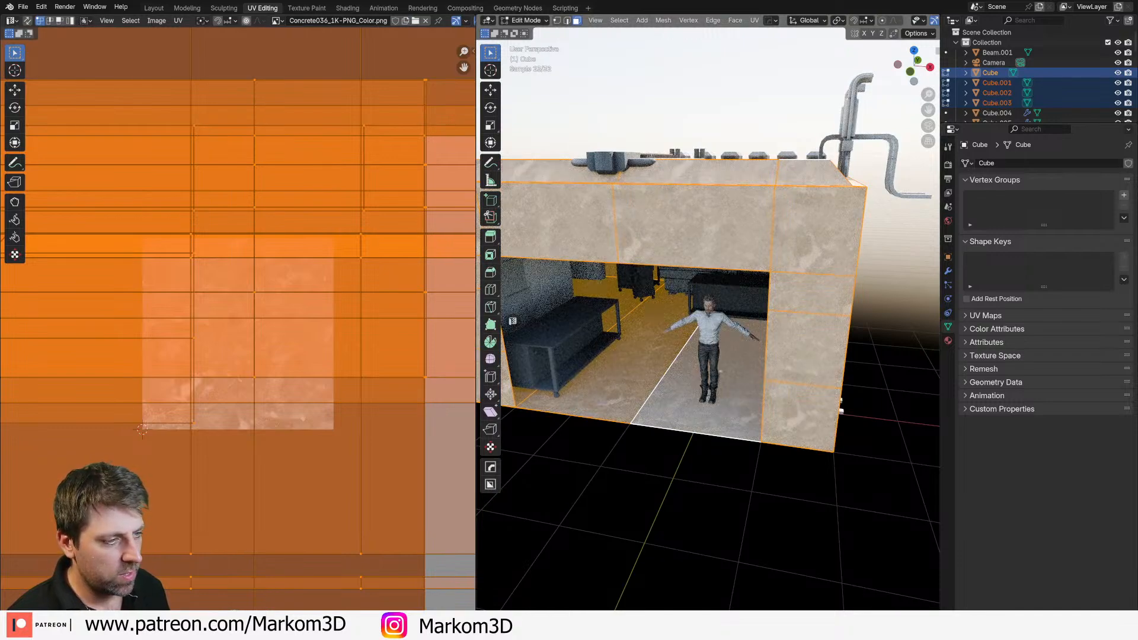
key("Tab")
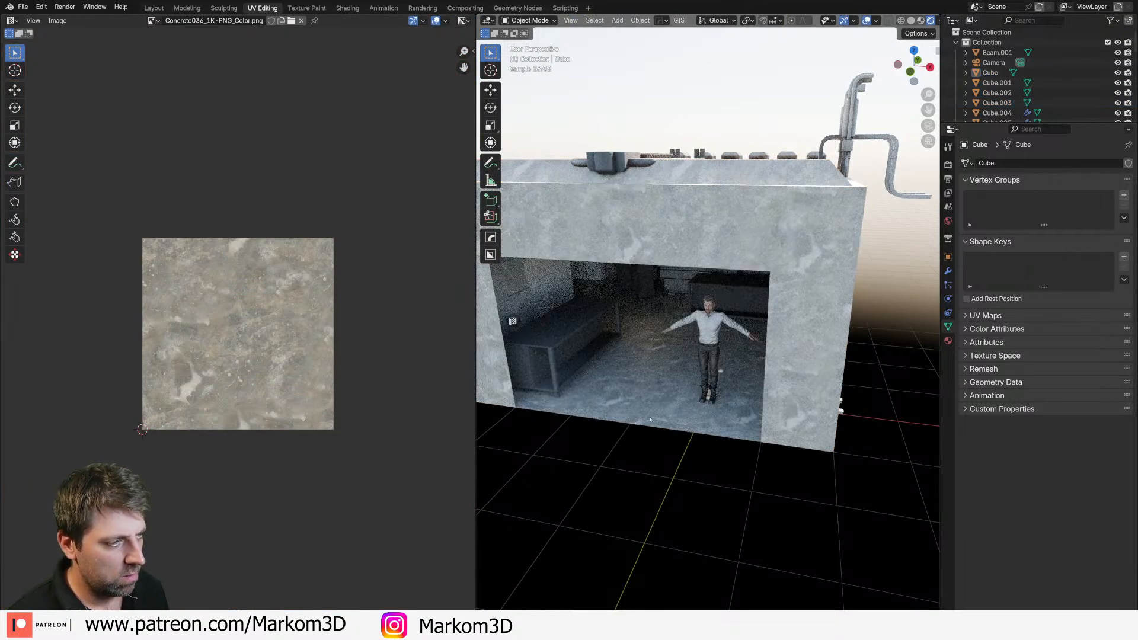
scroll(638, 378, "up", 4)
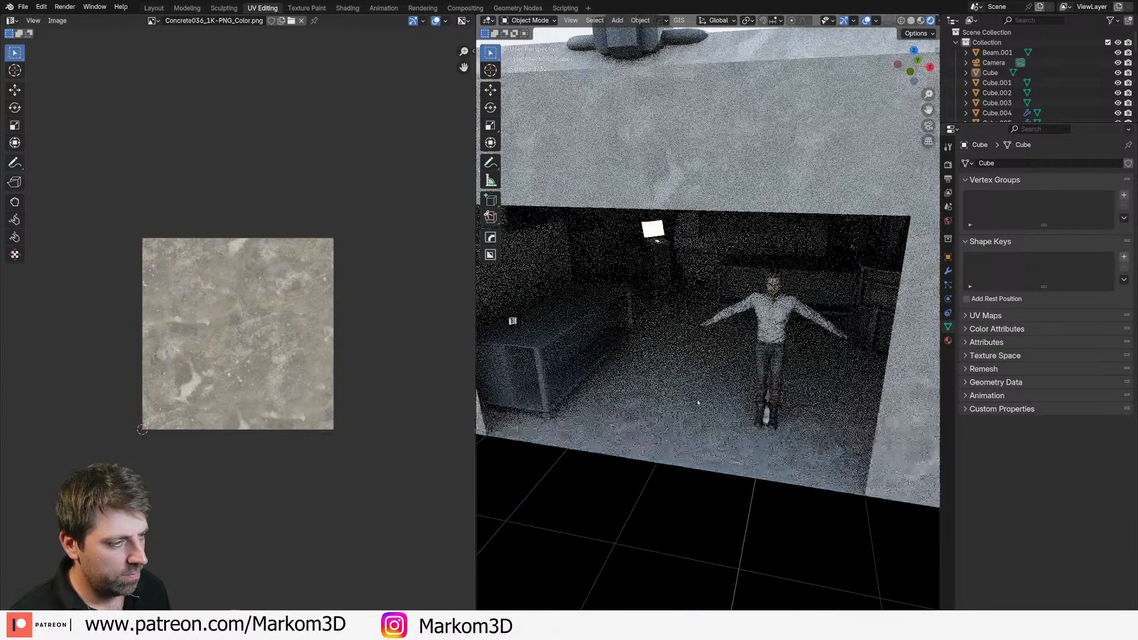
key("Tab")
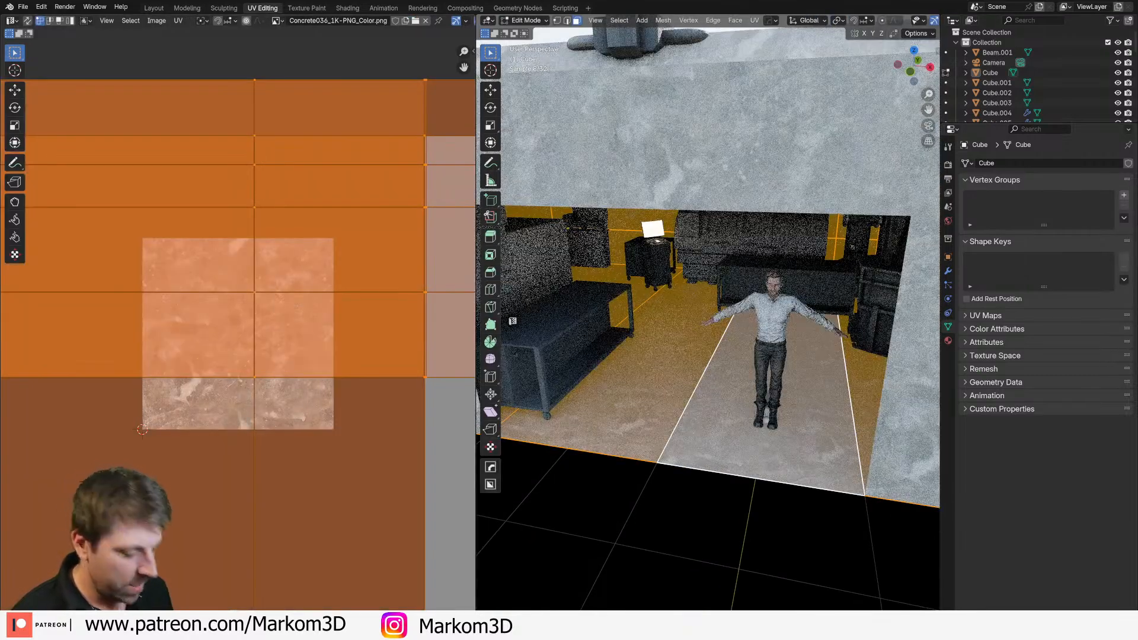
type("s.25")
key("Return")
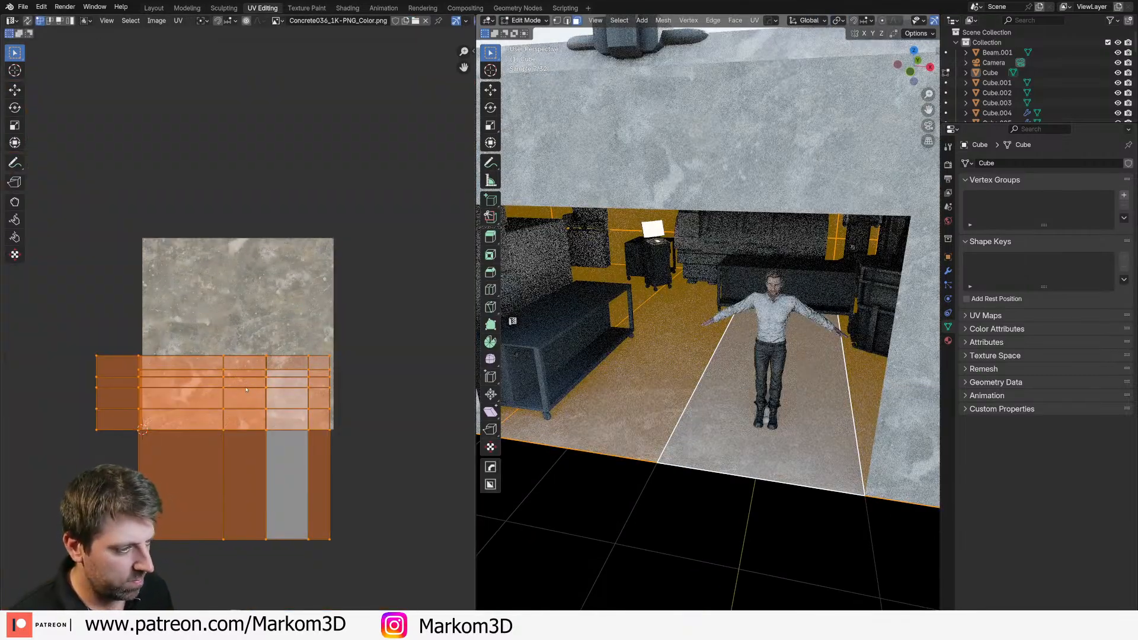
key("Tab")
middle_click_drag(618, 387, 635, 358)
scroll(625, 361, "up", 3)
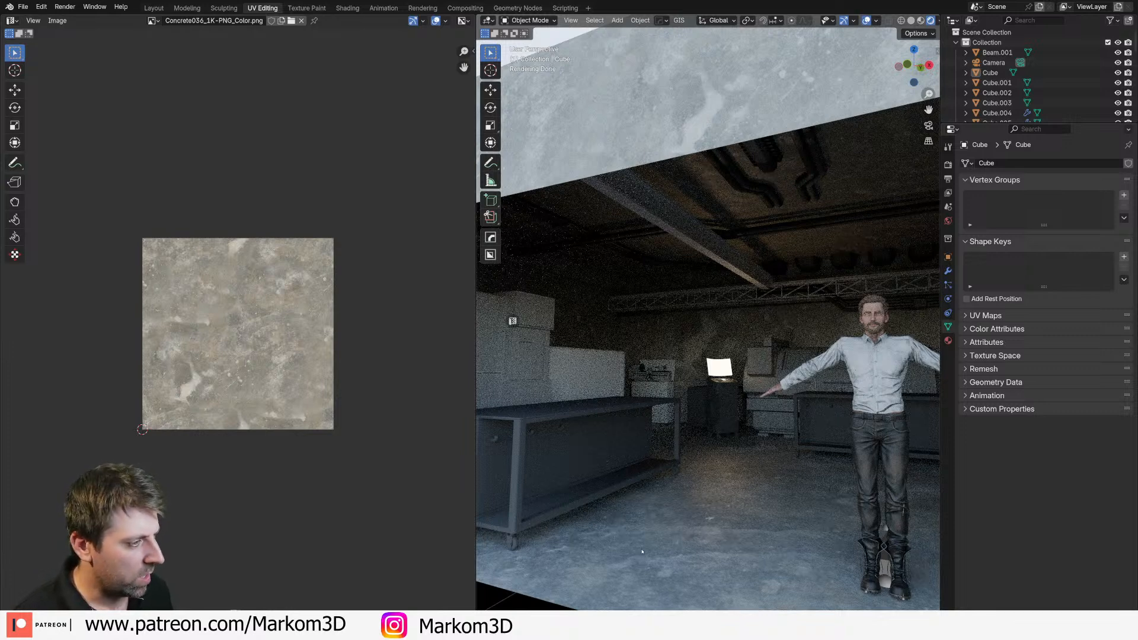
middle_click_drag(788, 442, 727, 419, "shift")
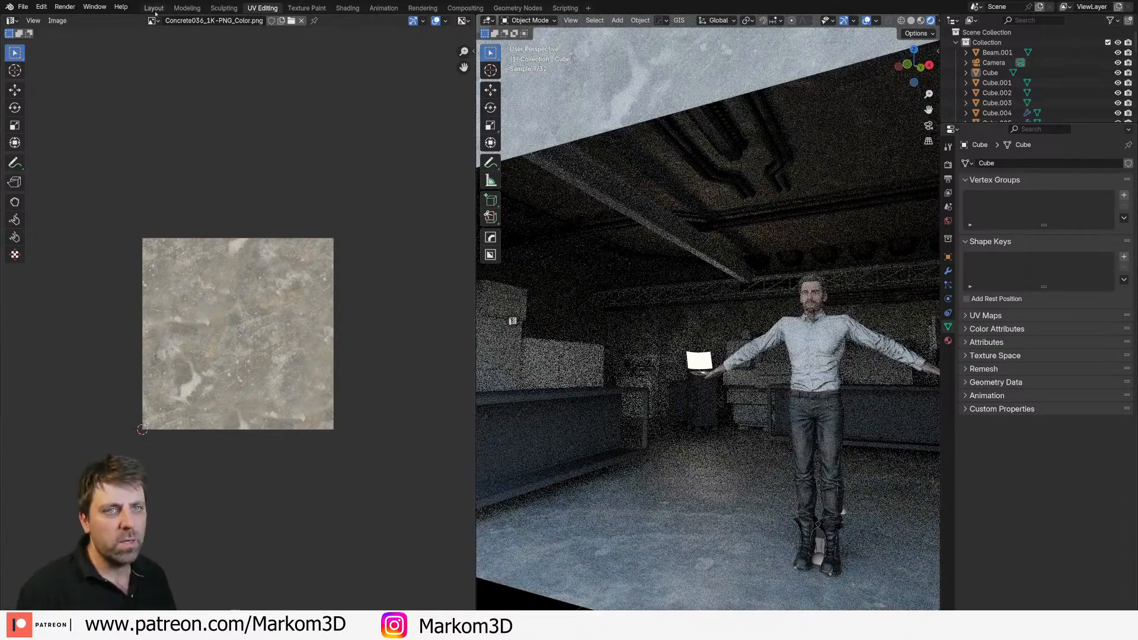
Step: In the Layout workspace, reset the 3D cursor to the world origin and add an area light there
left_click(154, 8)
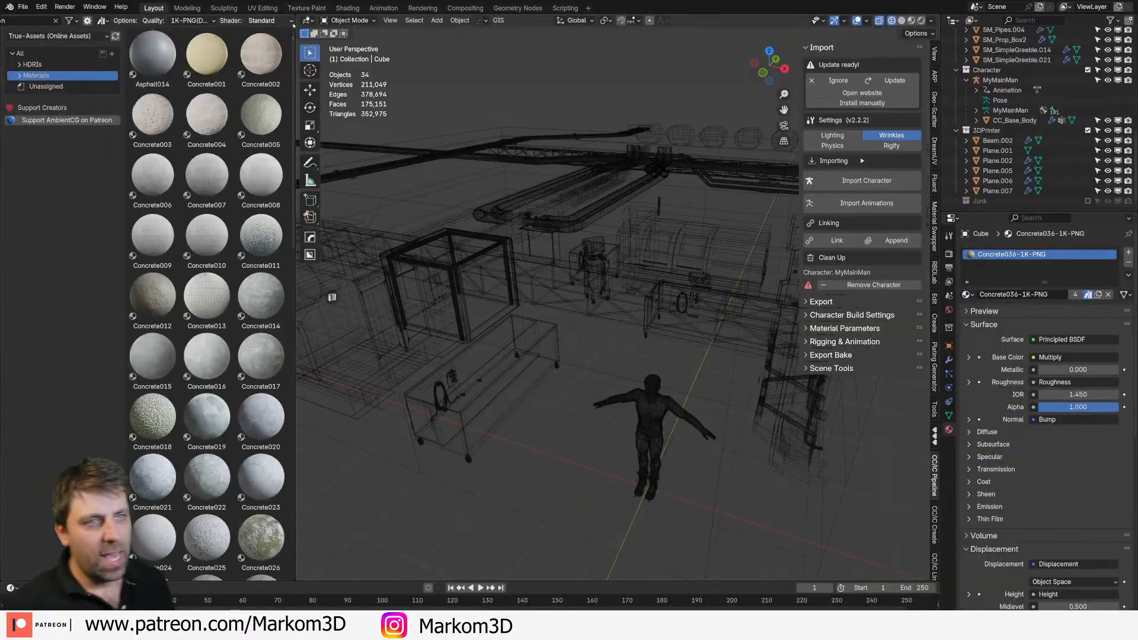
scroll(632, 443, "down", 5)
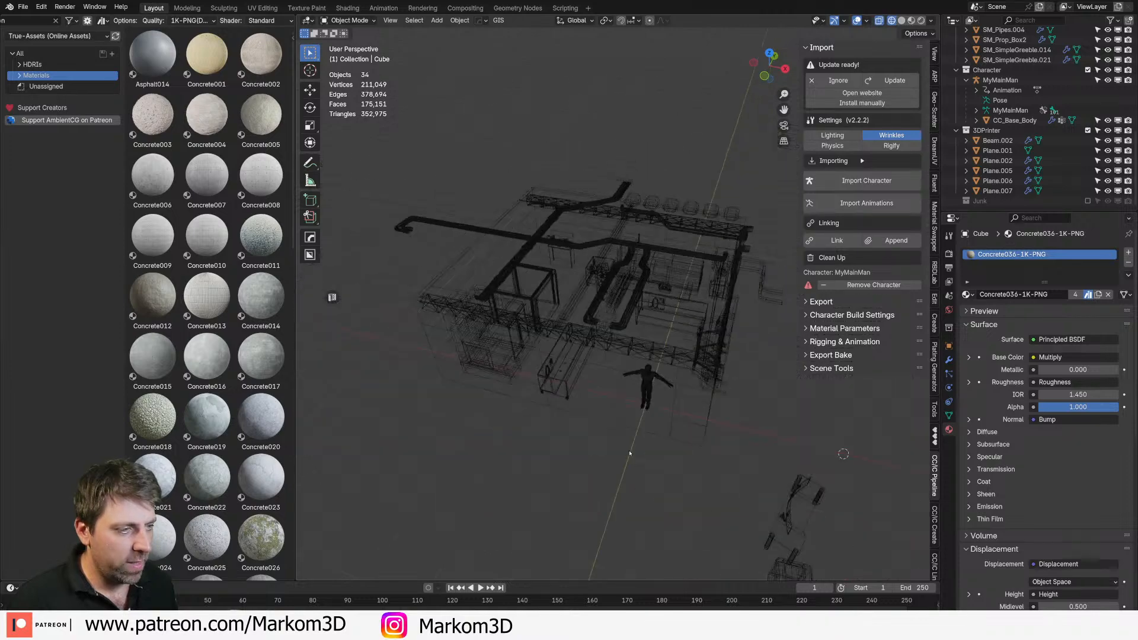
key("shift+s")
left_click(547, 486)
key("shift+a")
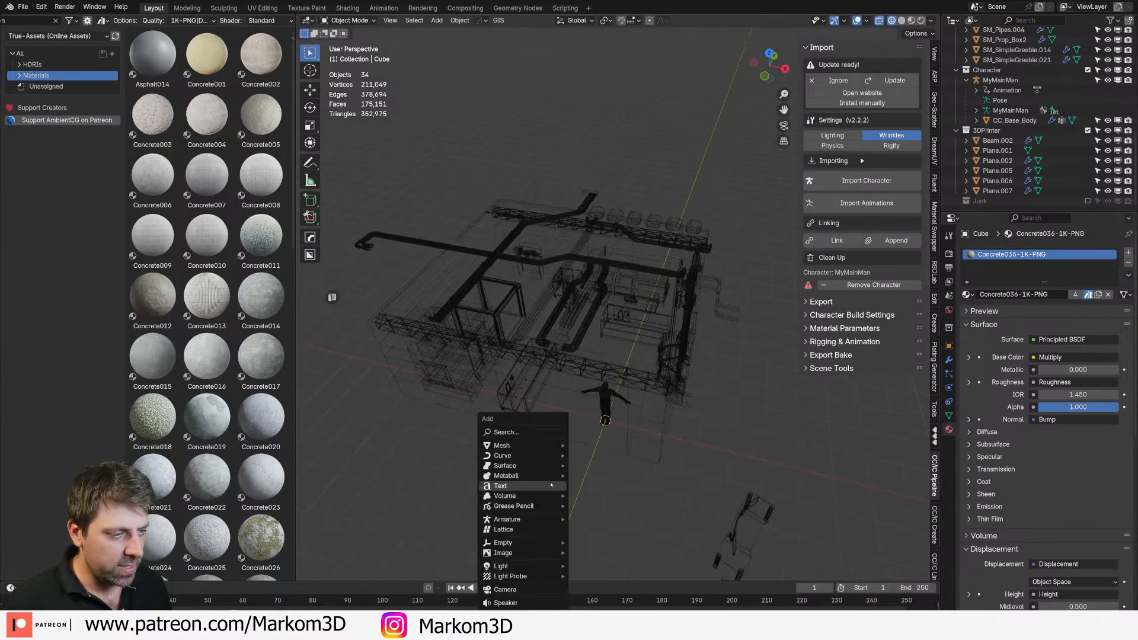
mouse_move(533, 566)
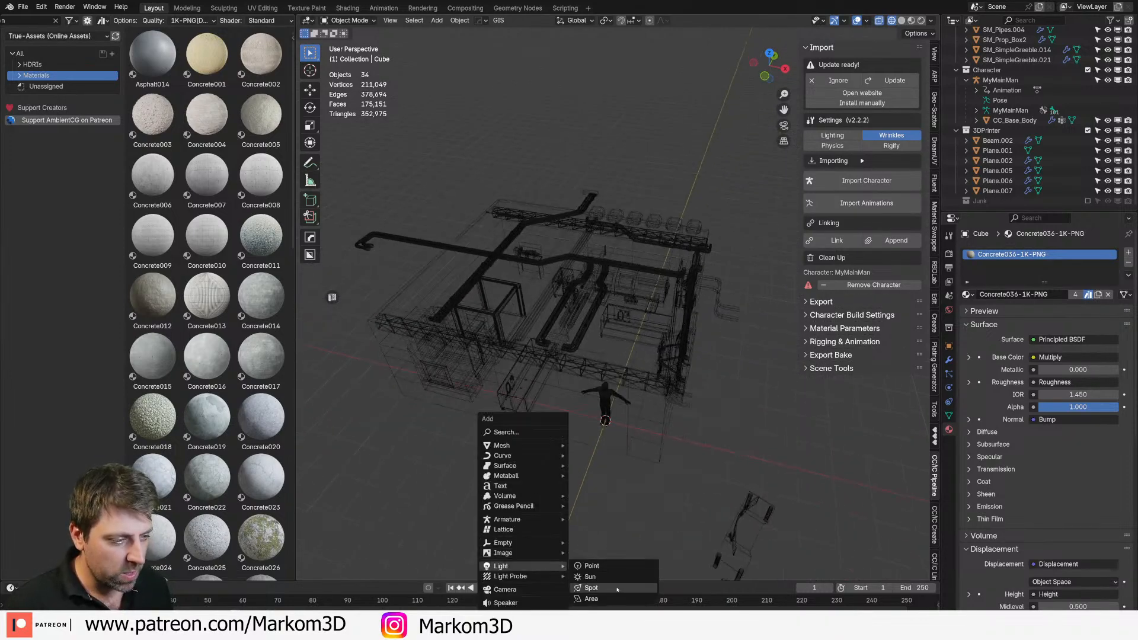
left_click(593, 595)
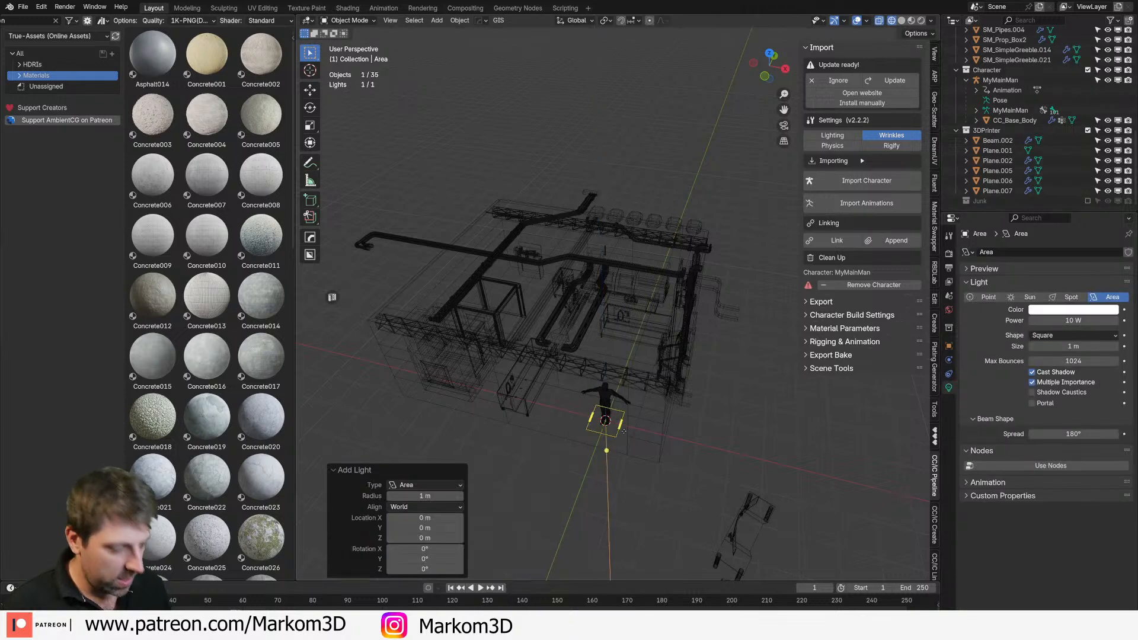
Step: Raise the area light by 3 m and then by about another 0.64 m to just below the ceiling pipes
key("g")
key("z")
key("3")
key("Return")
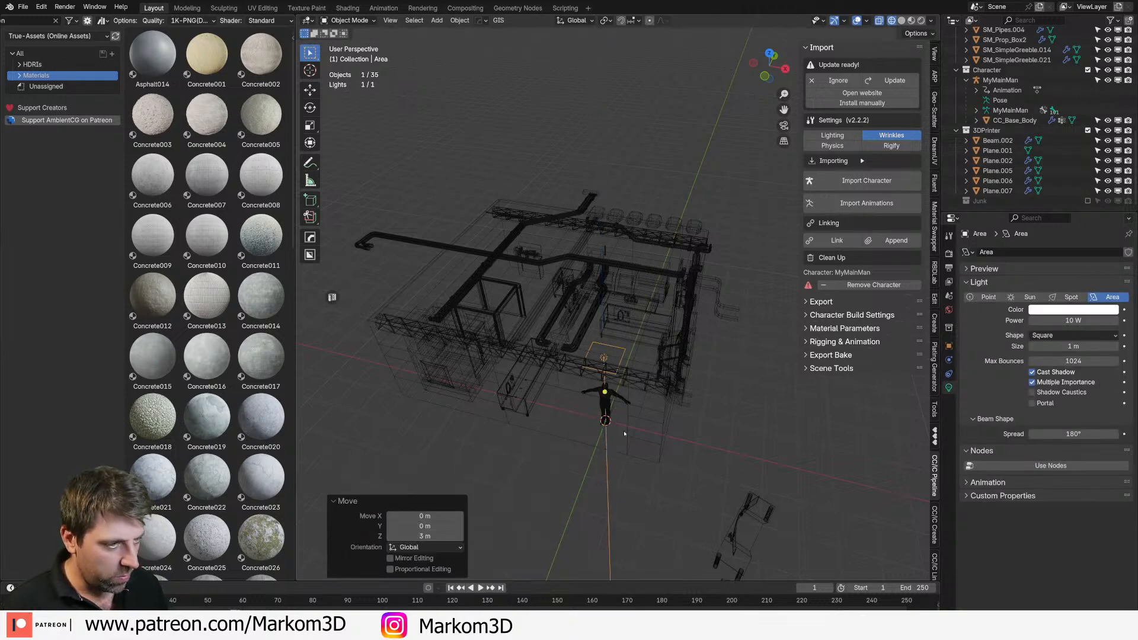
key("KP_5")
key("KP_3")
key("KP_Decimal")
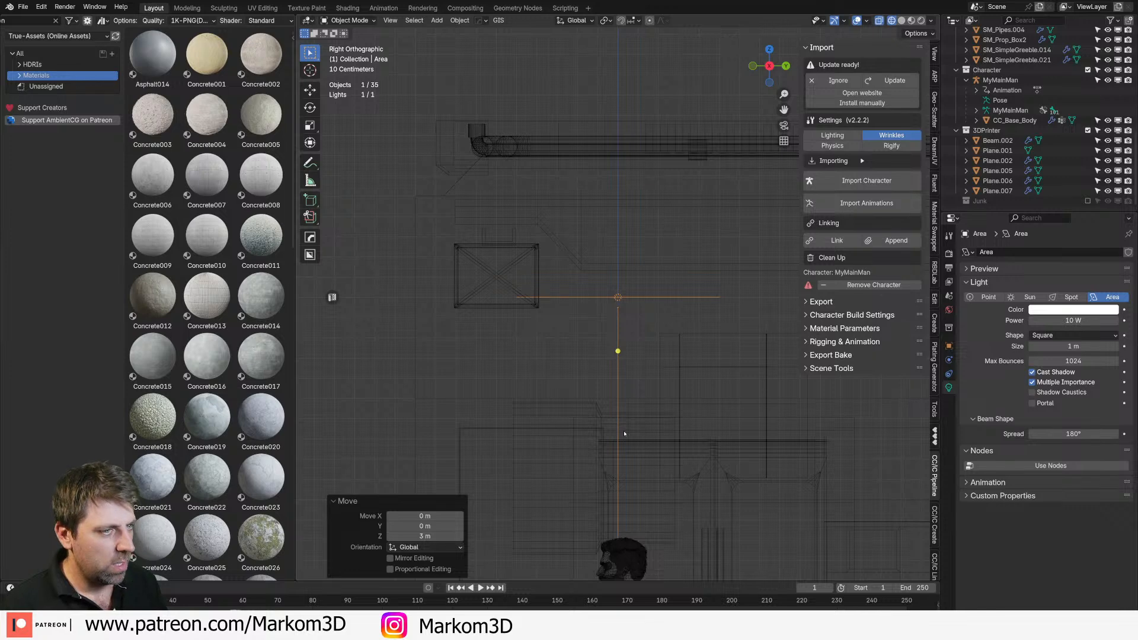
key("g")
key("z")
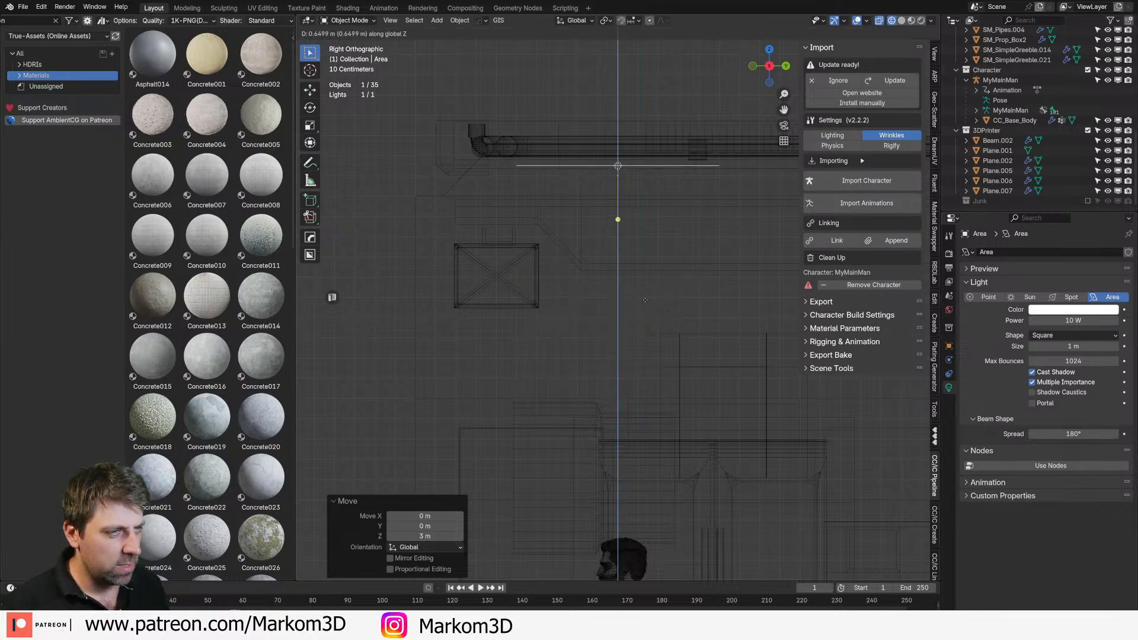
left_click(646, 304)
Step: Move the area light 2 m along Y, deeper into the workshop
middle_click_drag(646, 304, 676, 329)
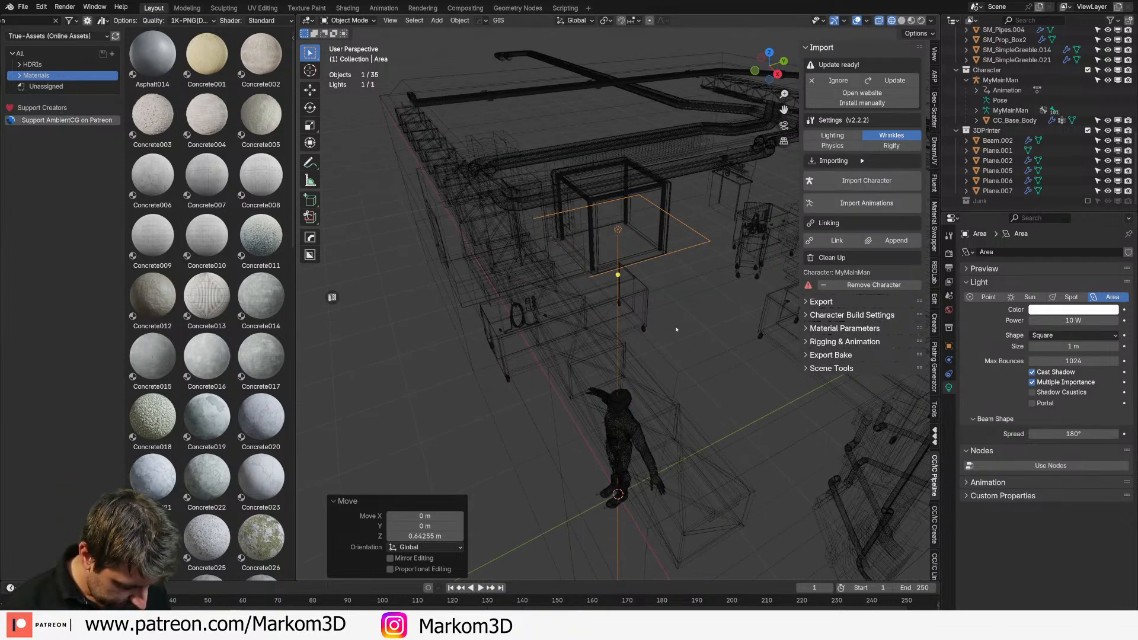
key("KP_7")
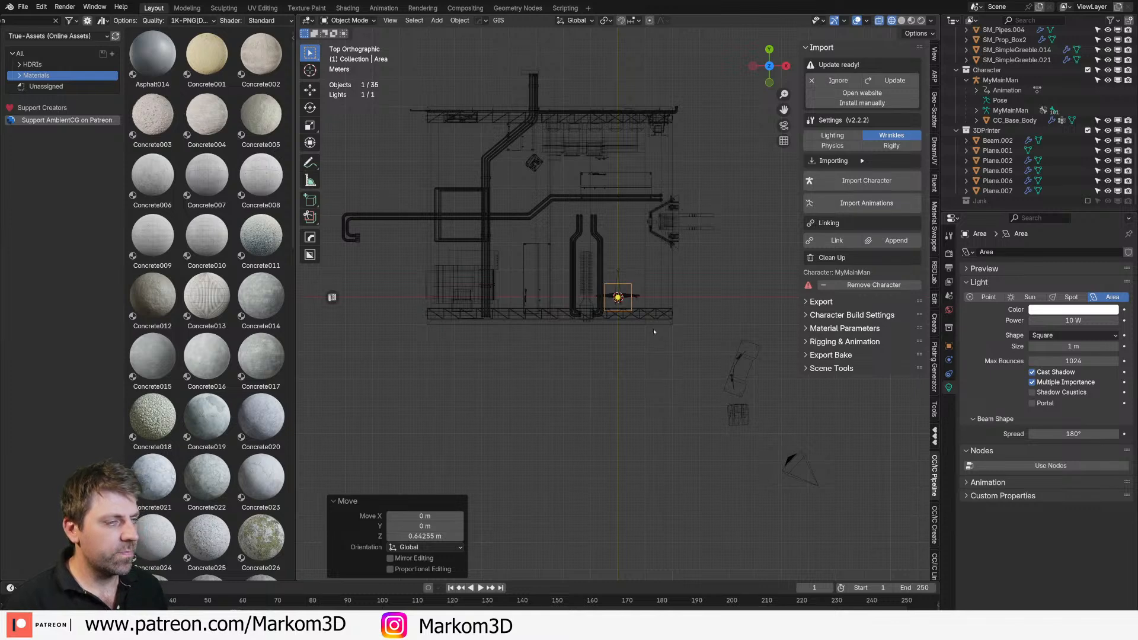
scroll(716, 362, "up", 2)
key("g")
key("y")
key("2")
key("Return")
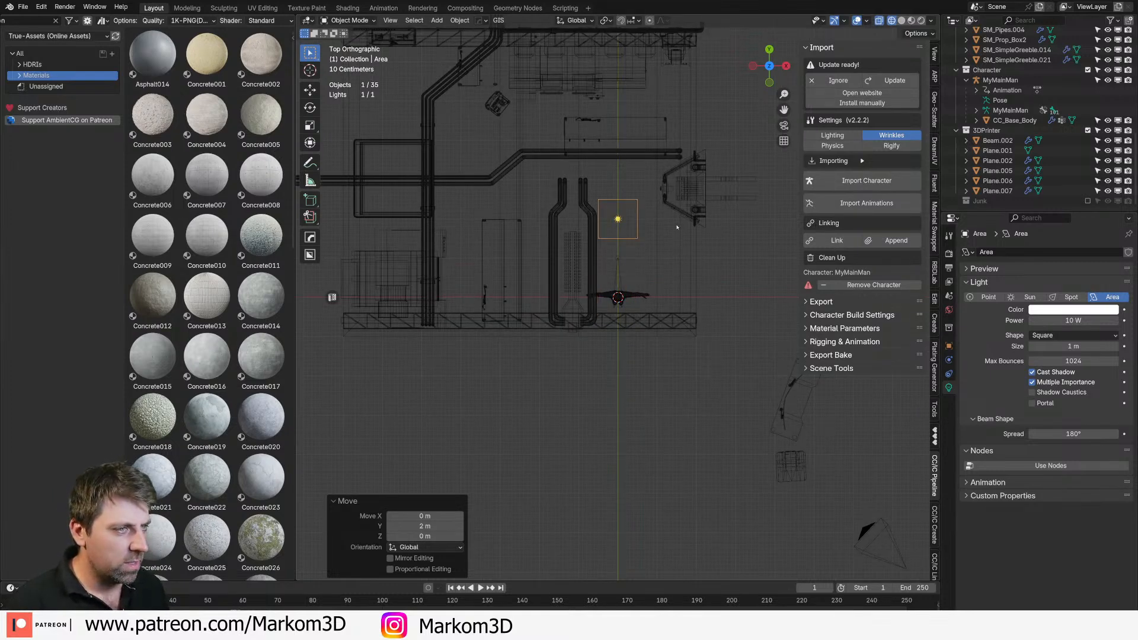
Step: Make a linked duplicate of the area light 3 m further along Y
middle_click_drag(681, 243, 687, 367, "shift")
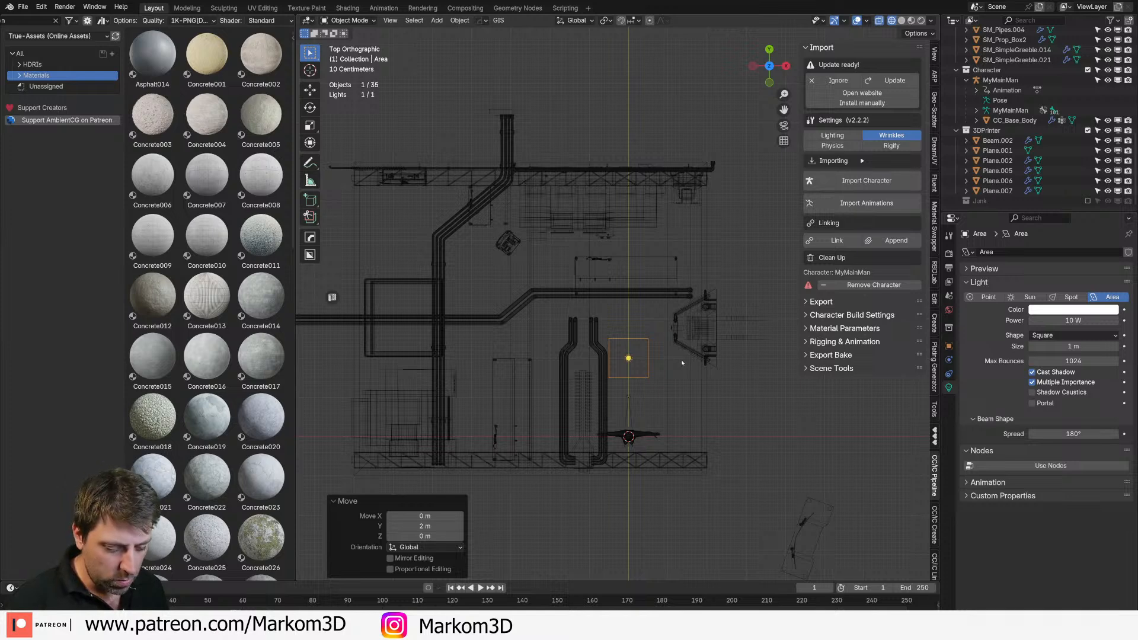
key("shift+d")
key("y")
key("3")
key("Return")
Step: Select both area lights and make linked duplicates of them 5 m away along negative X
left_click(647, 353, "shift")
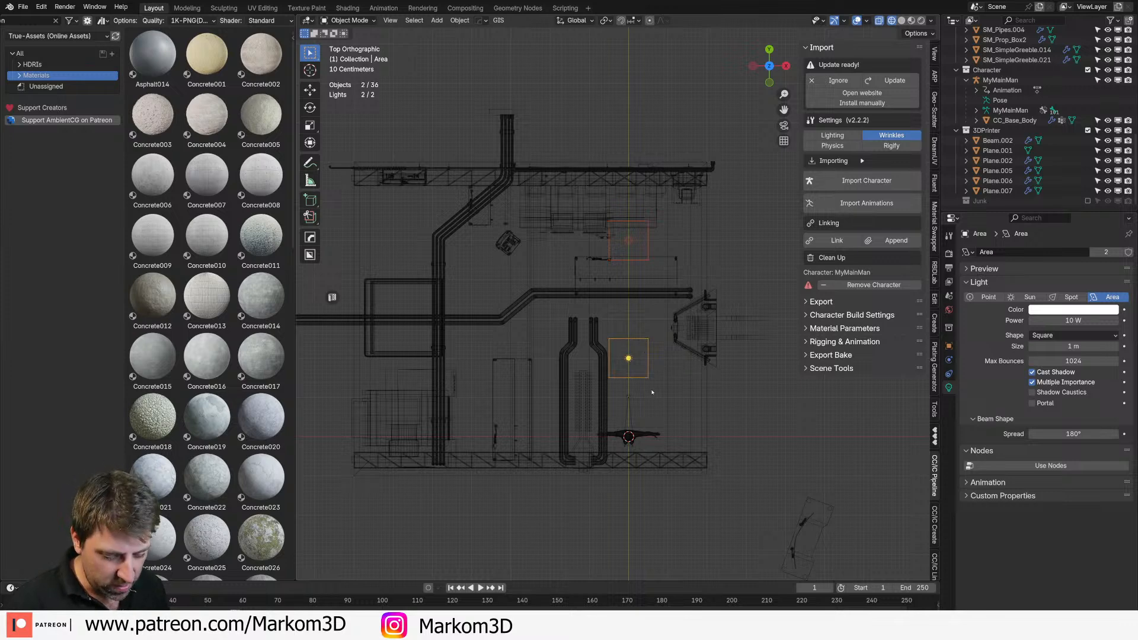
key("shift+d")
key("x")
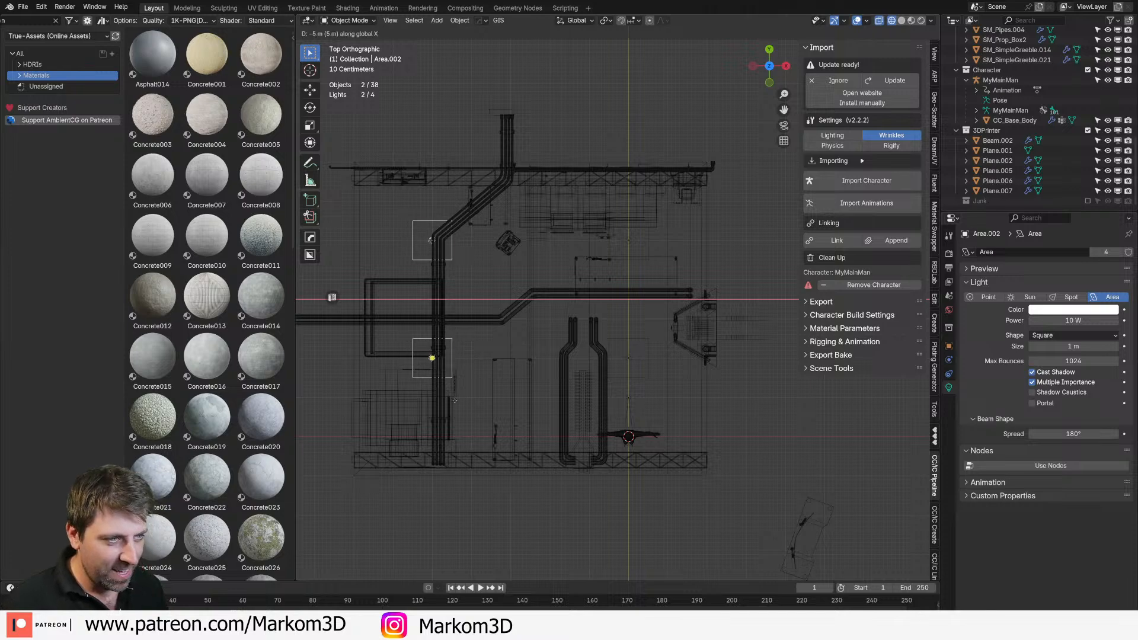
left_click(454, 401)
Step: Give the linked area lights a warm color of #FFE6BC and a power of 200 W
middle_click_drag(479, 394, 478, 256)
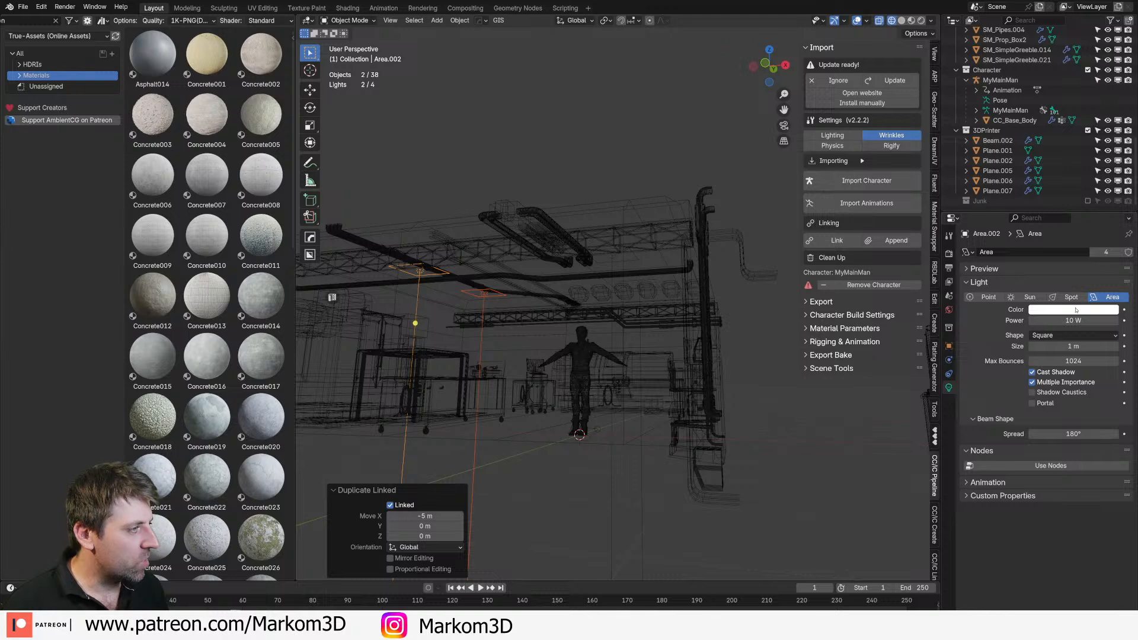
left_click(1062, 311)
left_click(1058, 200)
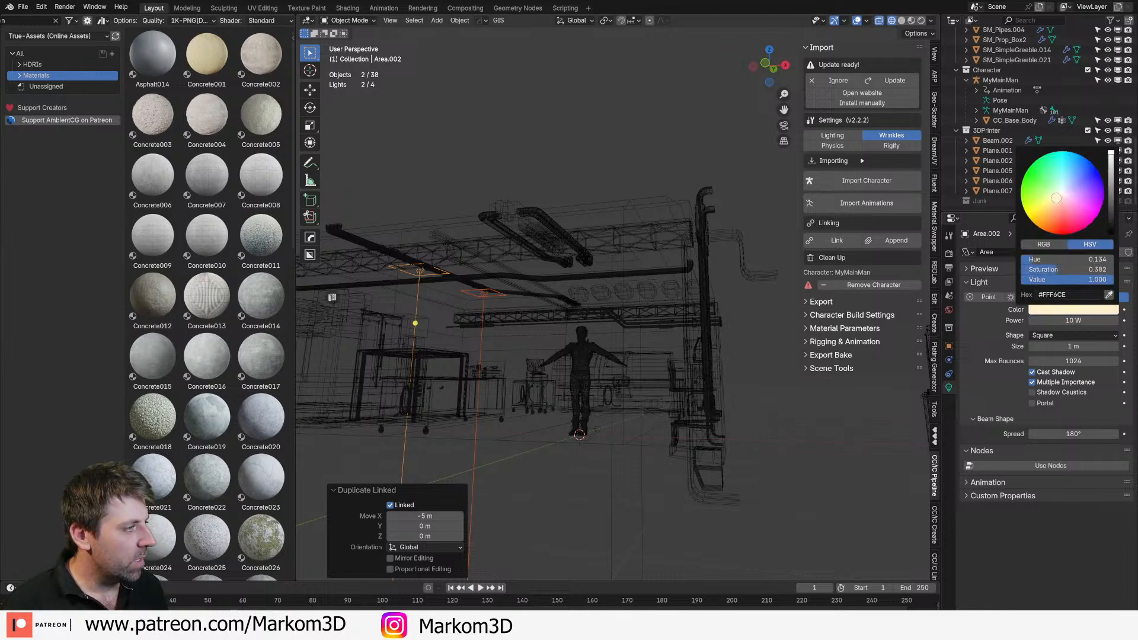
left_click_drag(1055, 197, 1056, 201)
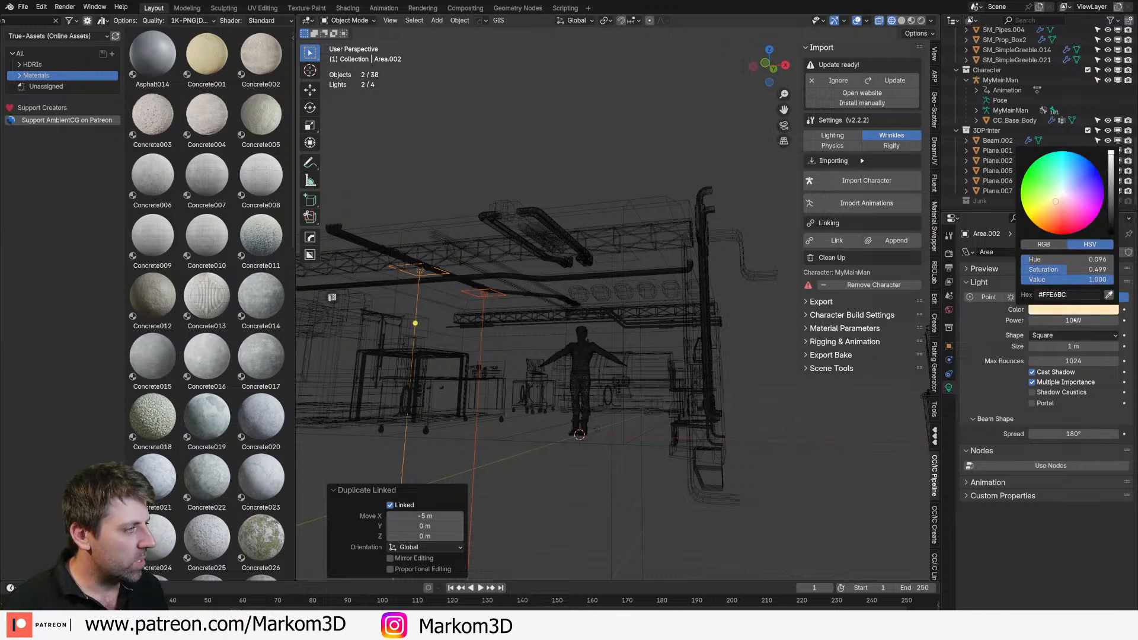
left_click(1074, 321)
type("200")
key("Return")
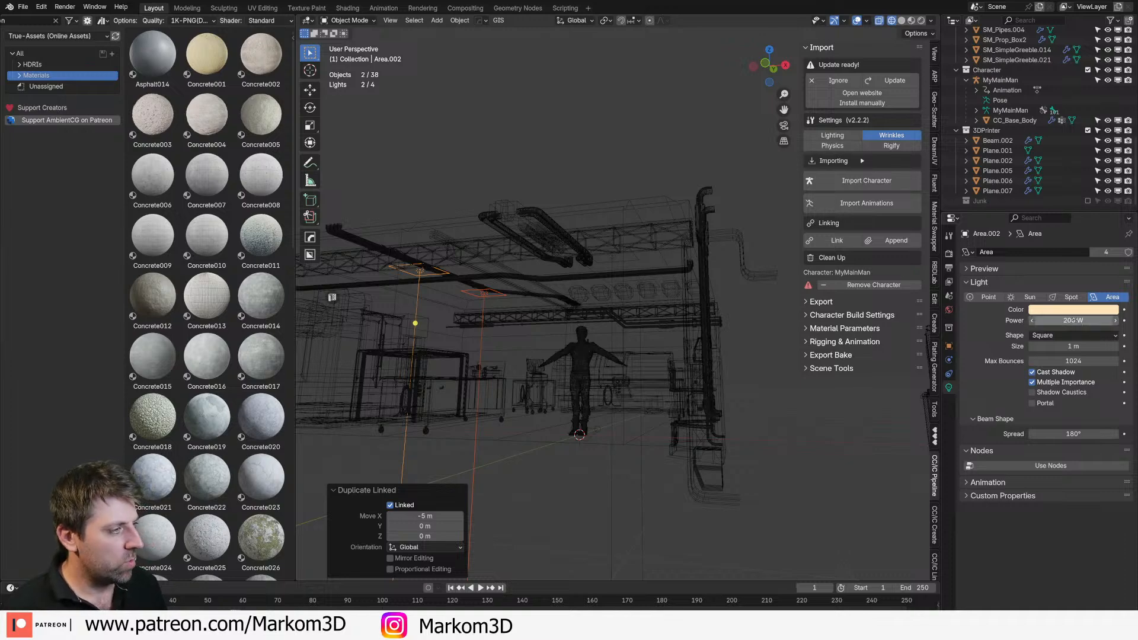
Step: Switch to rendered shading and inspect the lit workshop interior up close
left_click(921, 20)
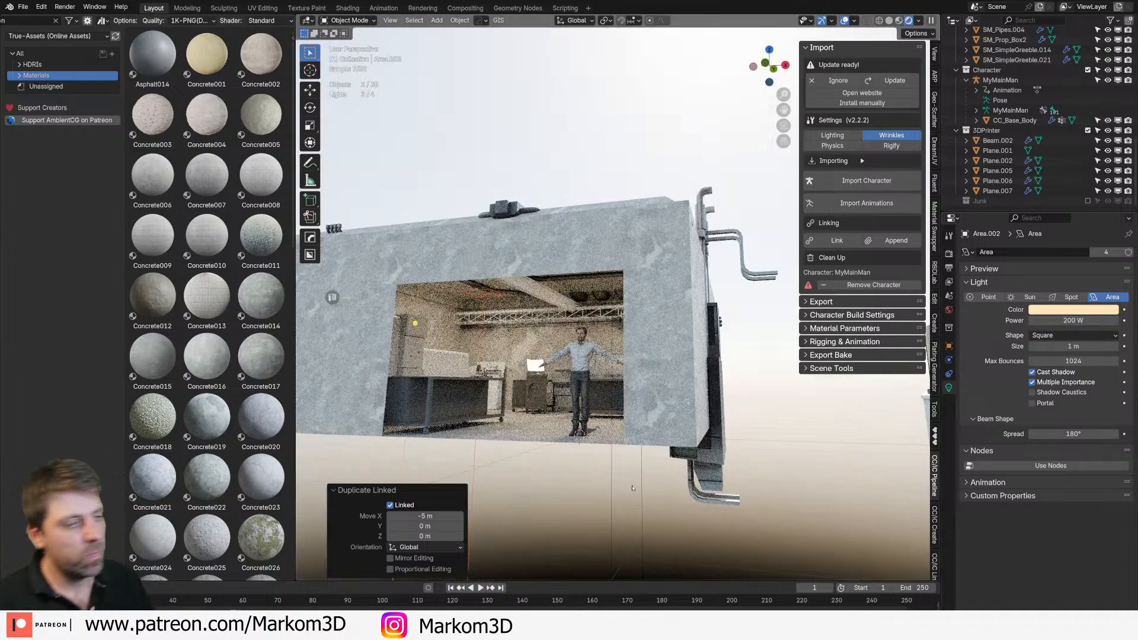
middle_click_drag(632, 489, 717, 412)
scroll(651, 486, "up", 6)
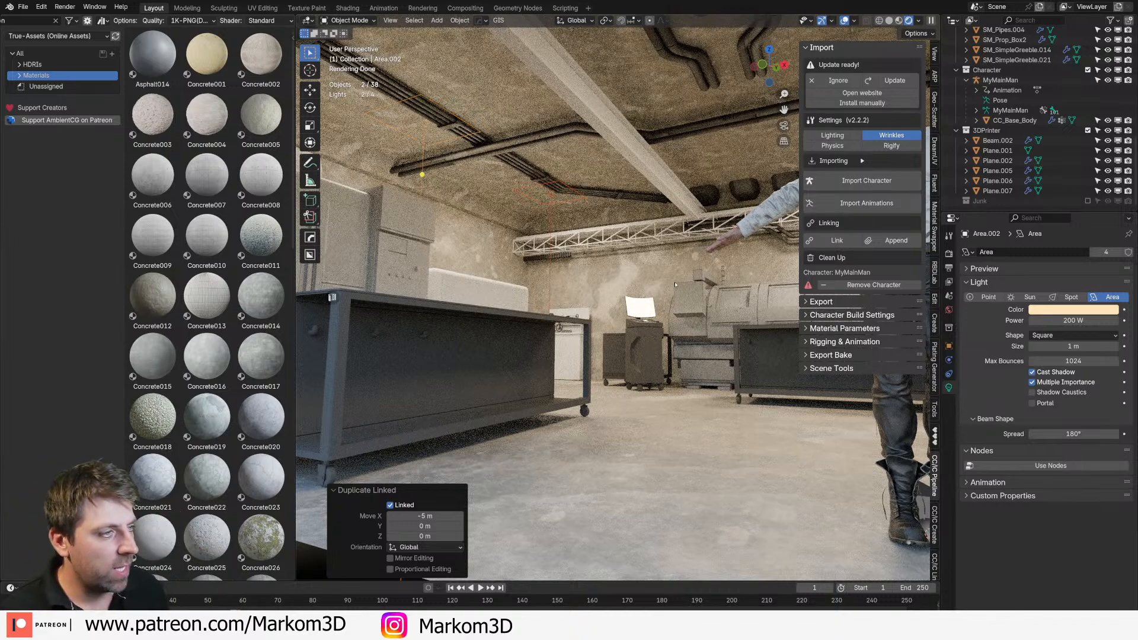
Step: Select the long ceiling beam and set the asset browser to show All Libraries
left_click(694, 210)
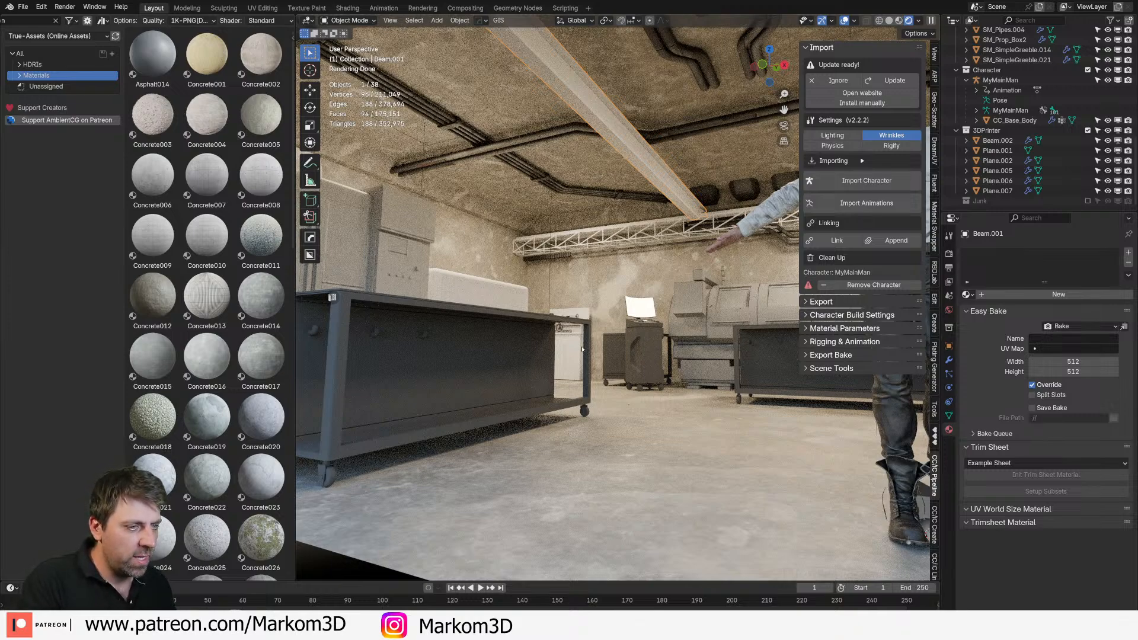
scroll(559, 351, "up", 3)
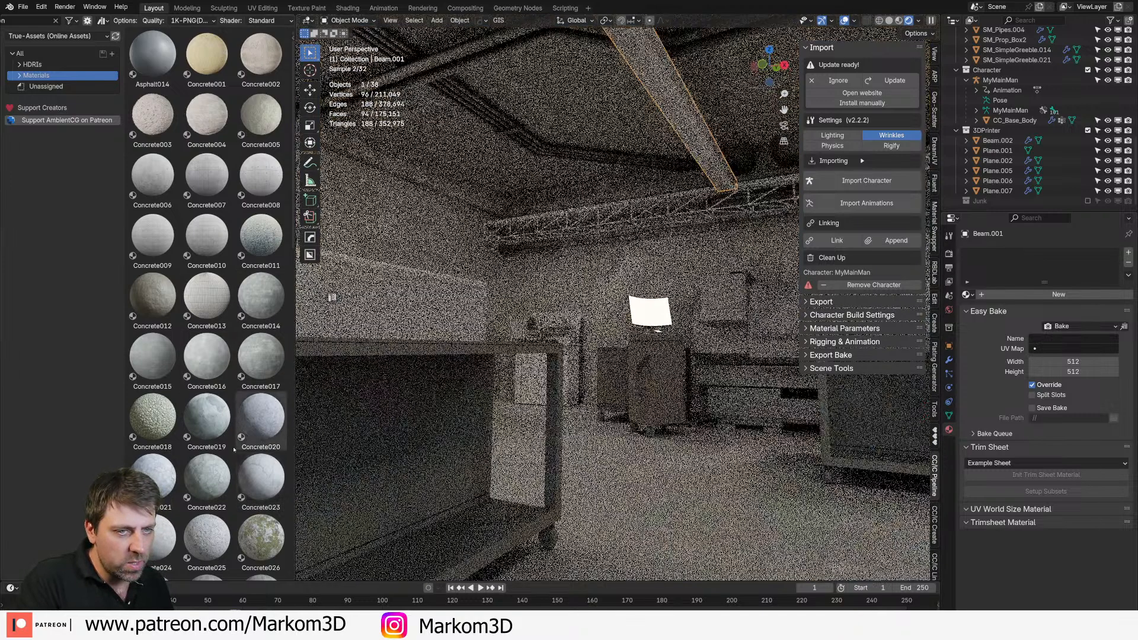
scroll(695, 220, "down", 3)
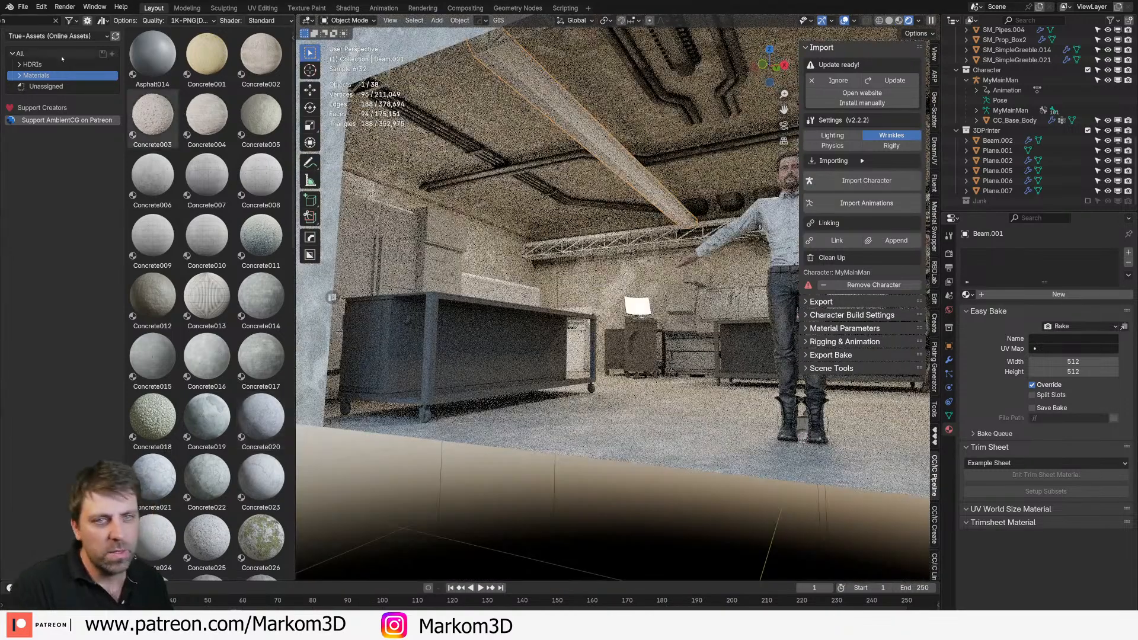
scroll(55, 23, "left", 5)
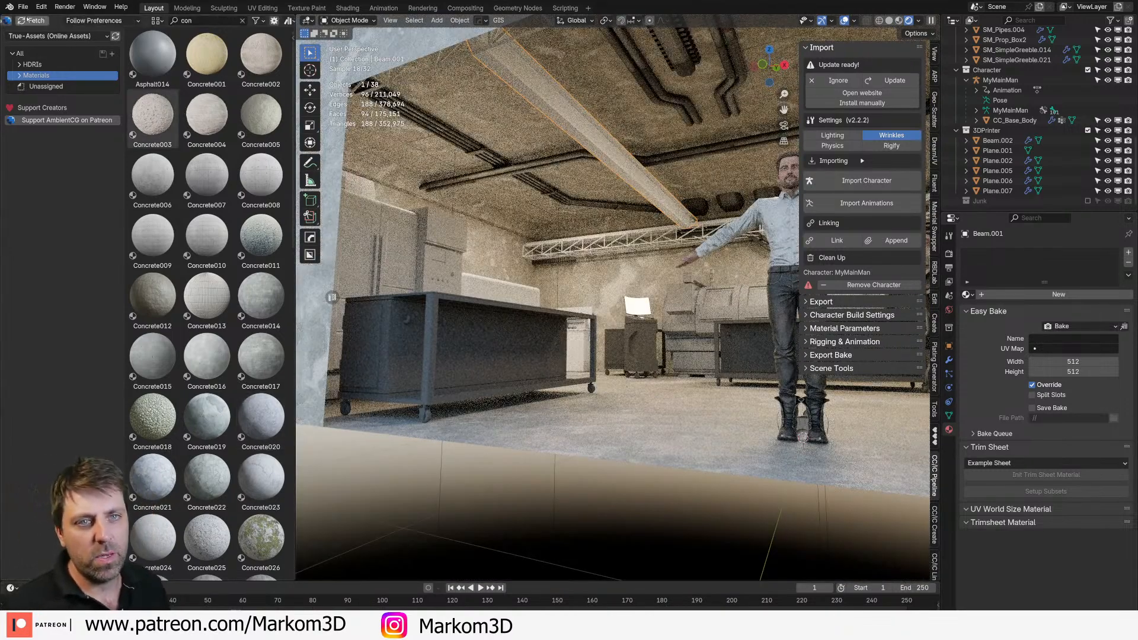
left_click(27, 21)
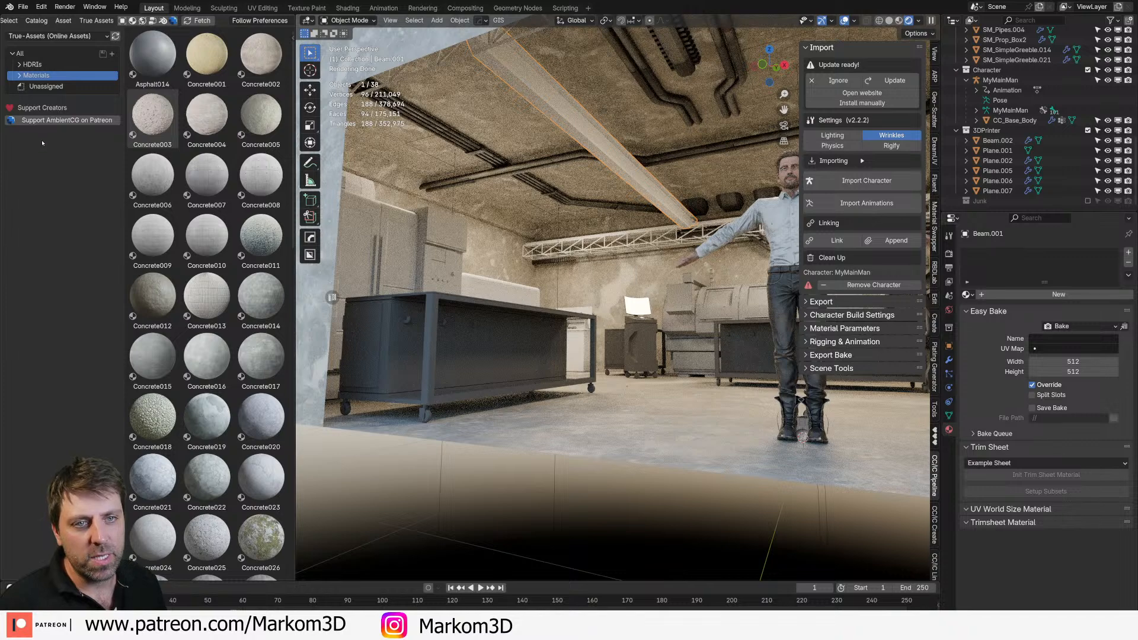
scroll(42, 23, "left", 2)
left_click(17, 21)
left_click(47, 36)
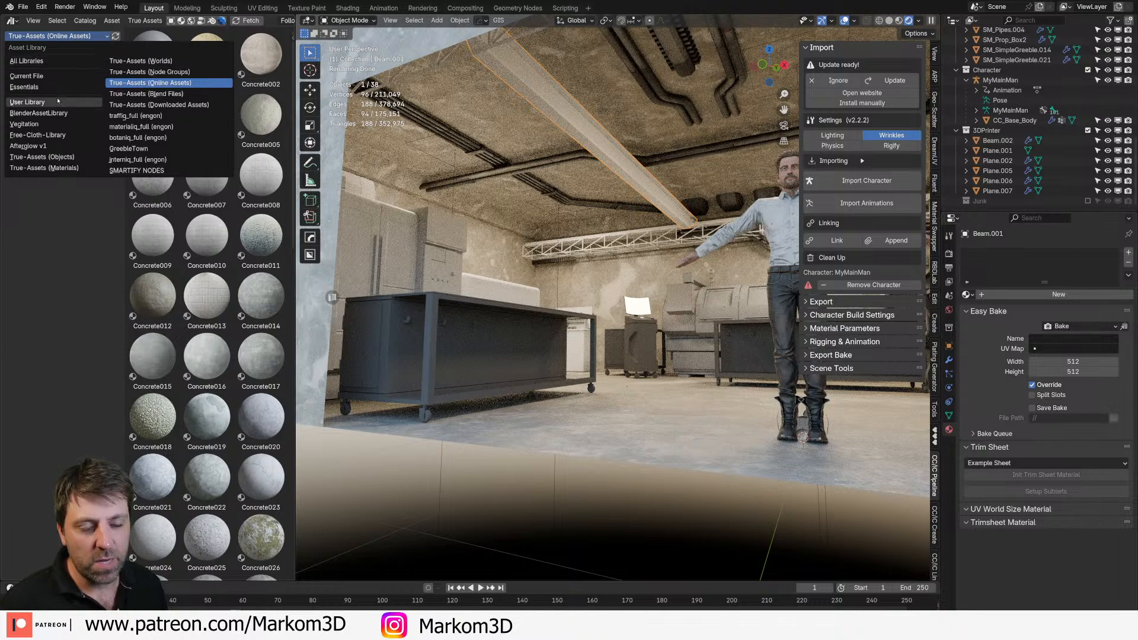
left_click(27, 60)
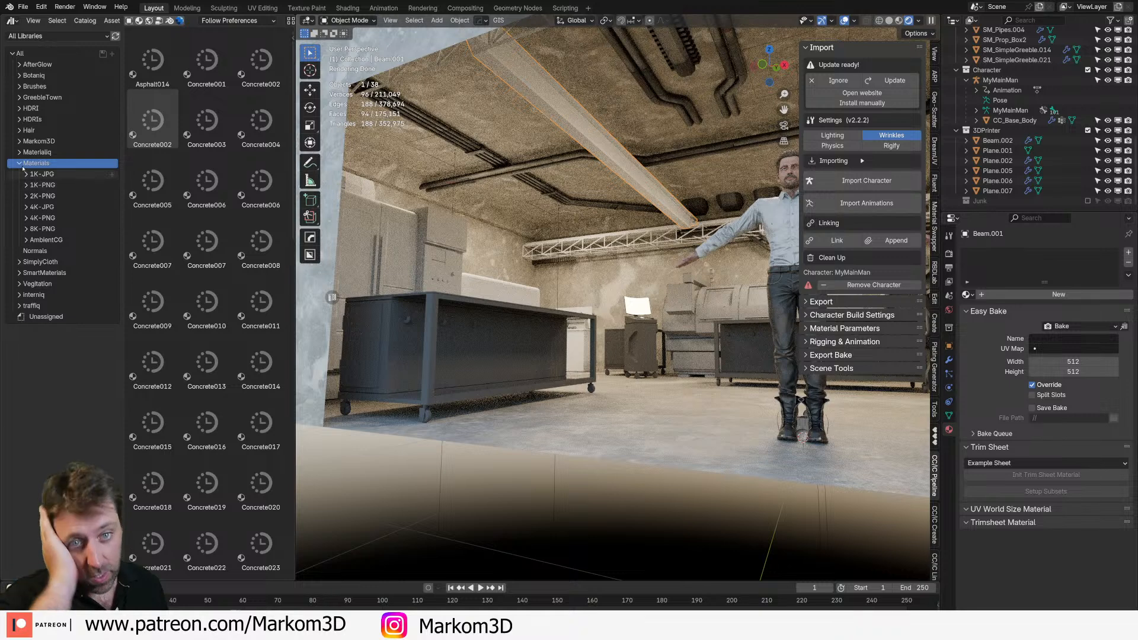
Step: Open the DreamUV catalog under Markom3D > Material and clear the asset search filter
left_click(18, 142)
left_click(18, 142)
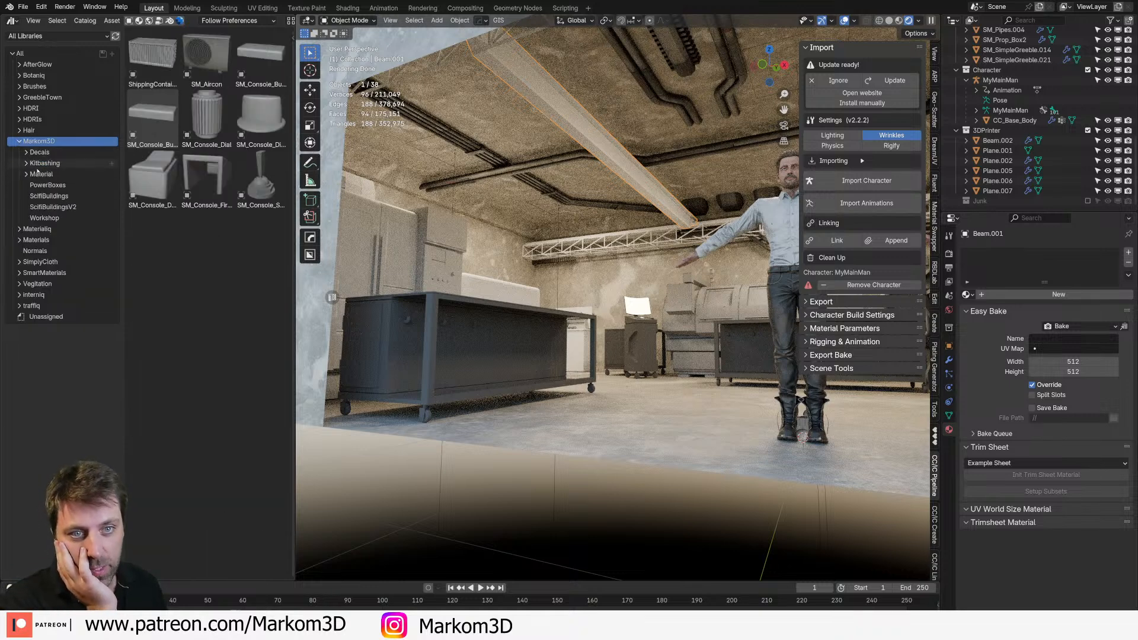
left_click(26, 175)
left_click(37, 186)
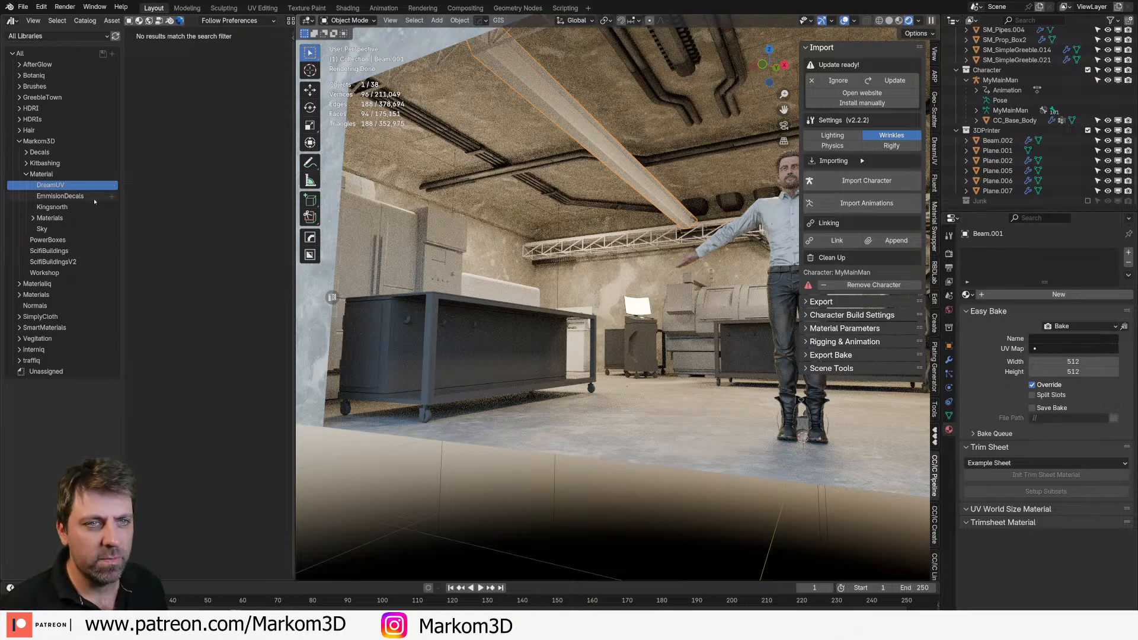
left_click(60, 36)
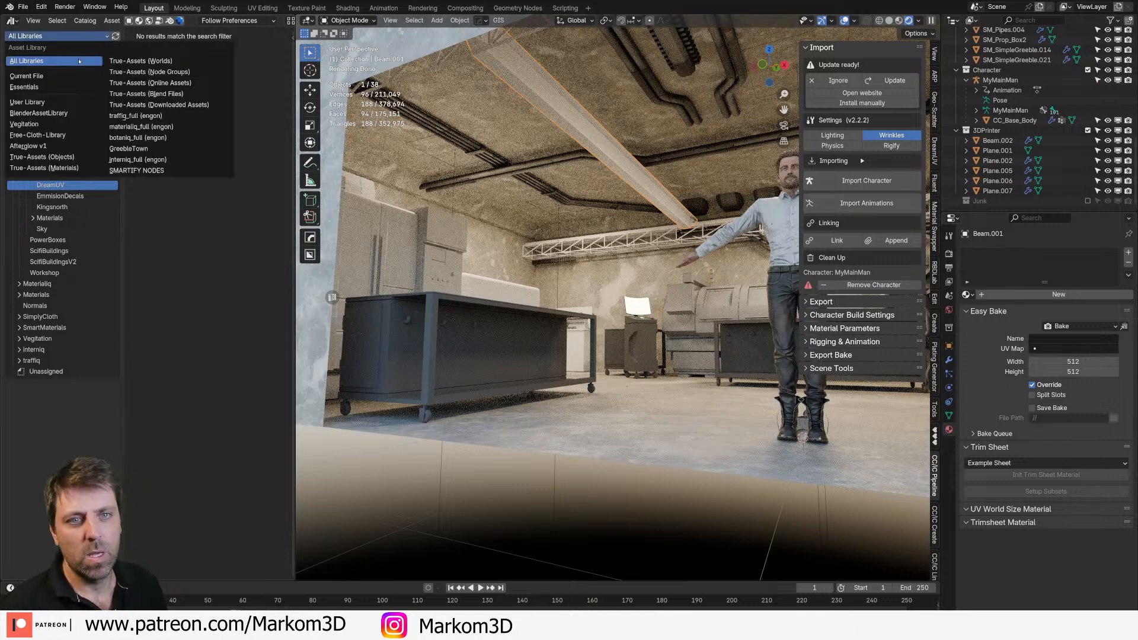
left_click(79, 62)
scroll(228, 21, "down", 6)
left_click(237, 21)
Step: Apply the DUV_Painted_Red material from the DreamUV catalog to the ceiling beam
scroll(207, 177, "down", 15)
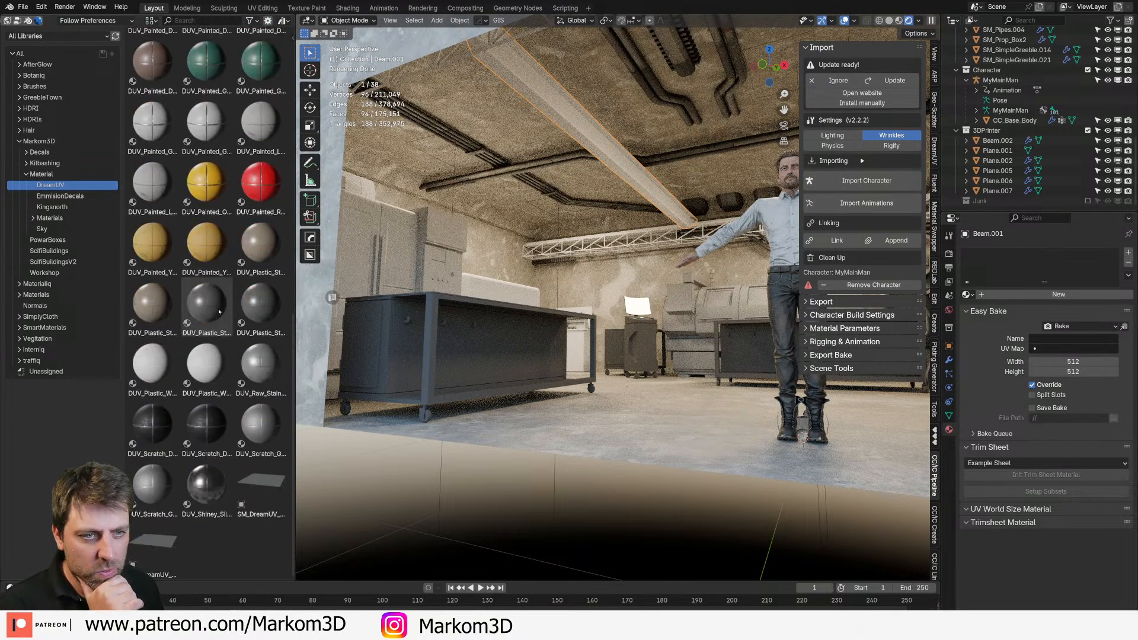
scroll(261, 401, "up", 8)
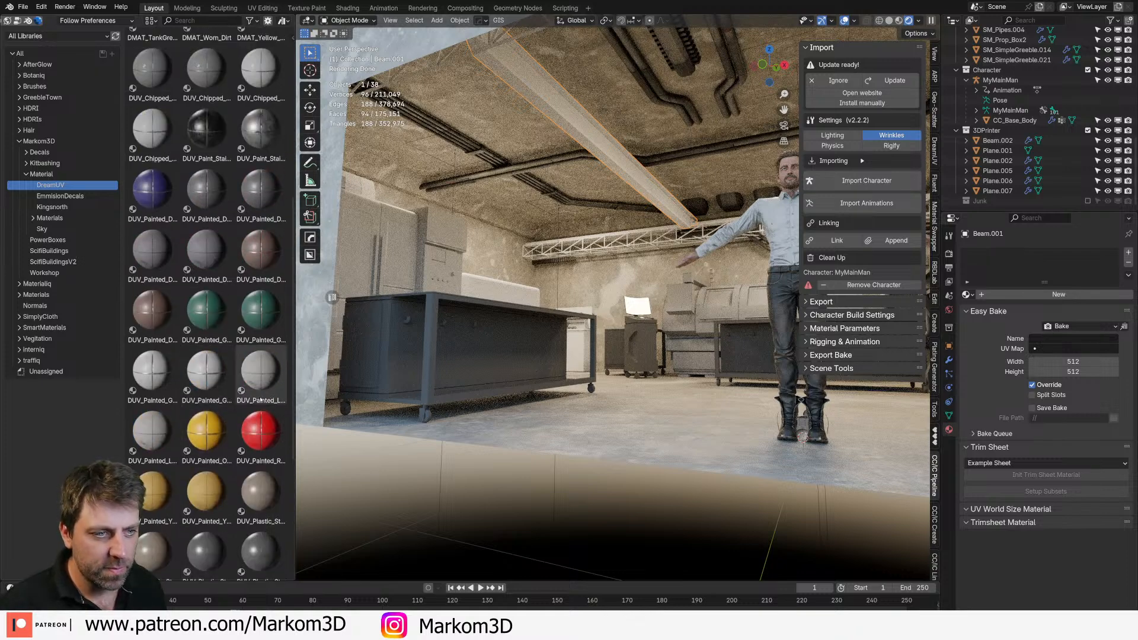
left_click_drag(258, 443, 612, 161)
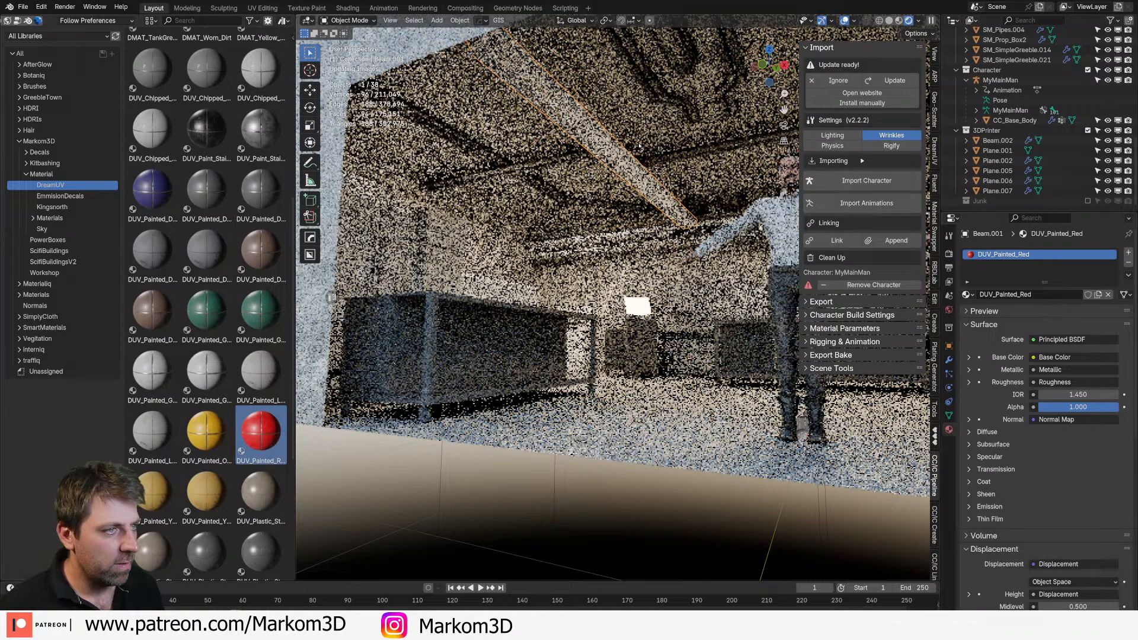
Step: Place the first SM_DreamUV plane asset from the catalog on the ground in front of the building
scroll(601, 372, "down", 10)
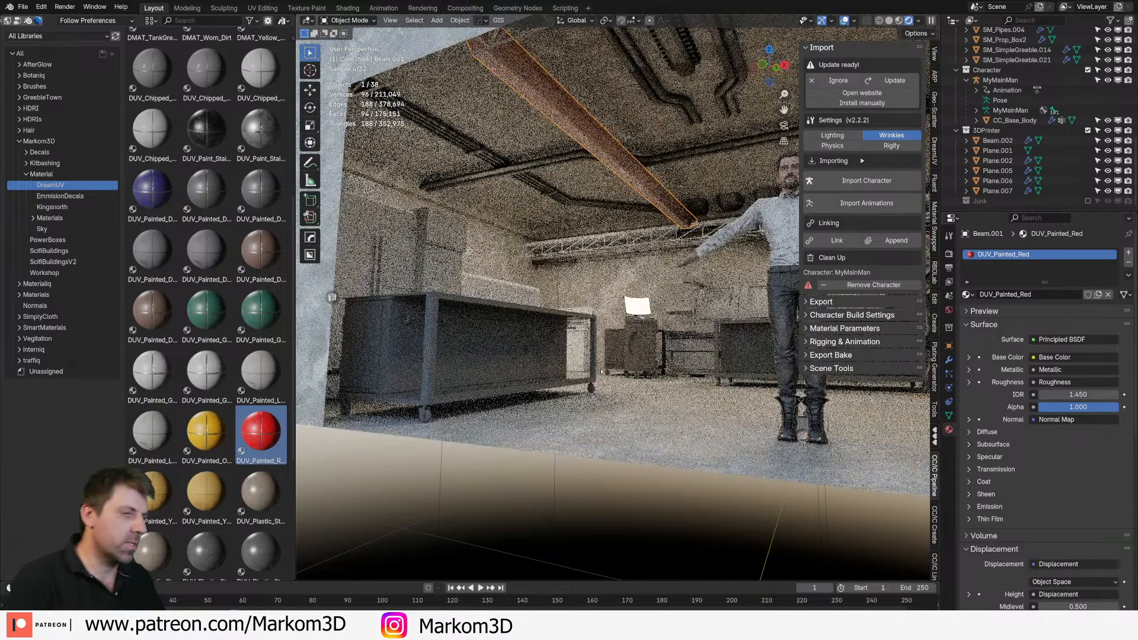
middle_click_drag(602, 372, 592, 285)
scroll(592, 284, "up", 4)
scroll(168, 440, "down", 5)
left_click_drag(261, 487, 416, 488)
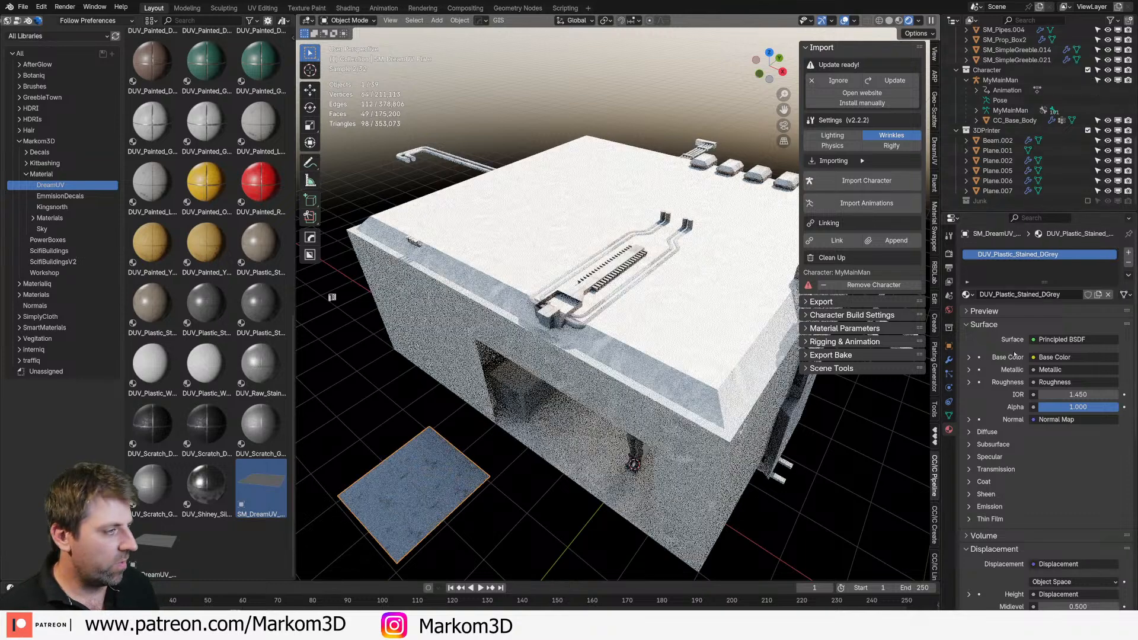
Step: Set the SM_DreamUV plane in front of the building as the Atlas Object of DreamUV's HotSpot tool
scroll(936, 488, "down", 10)
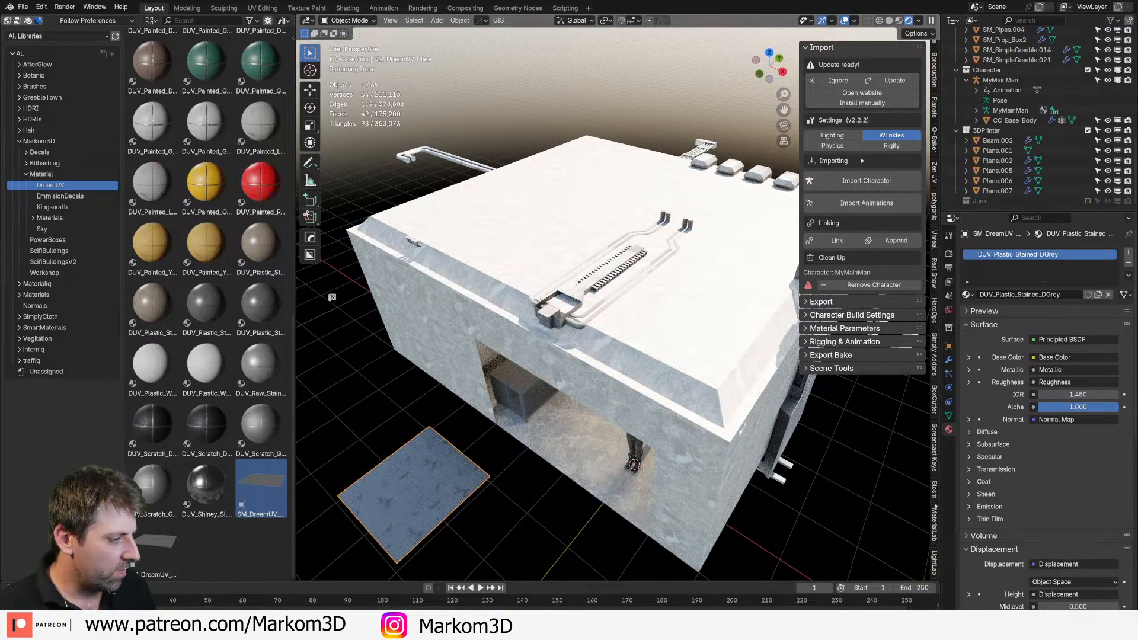
scroll(935, 268, "up", 5)
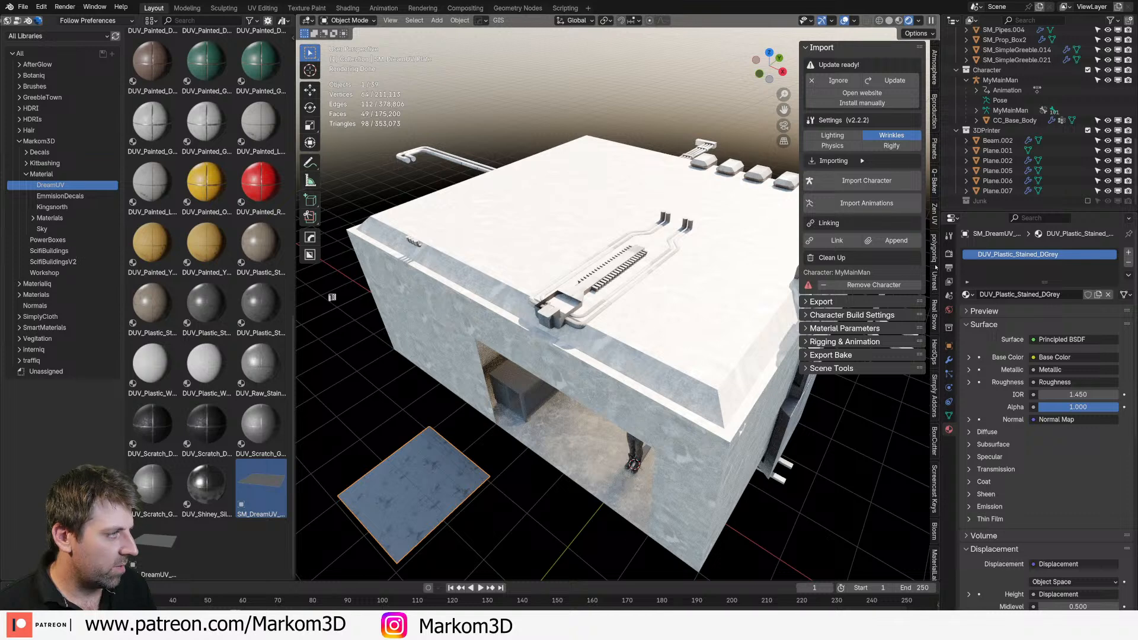
scroll(935, 268, "up", 3)
scroll(936, 268, "up", 10)
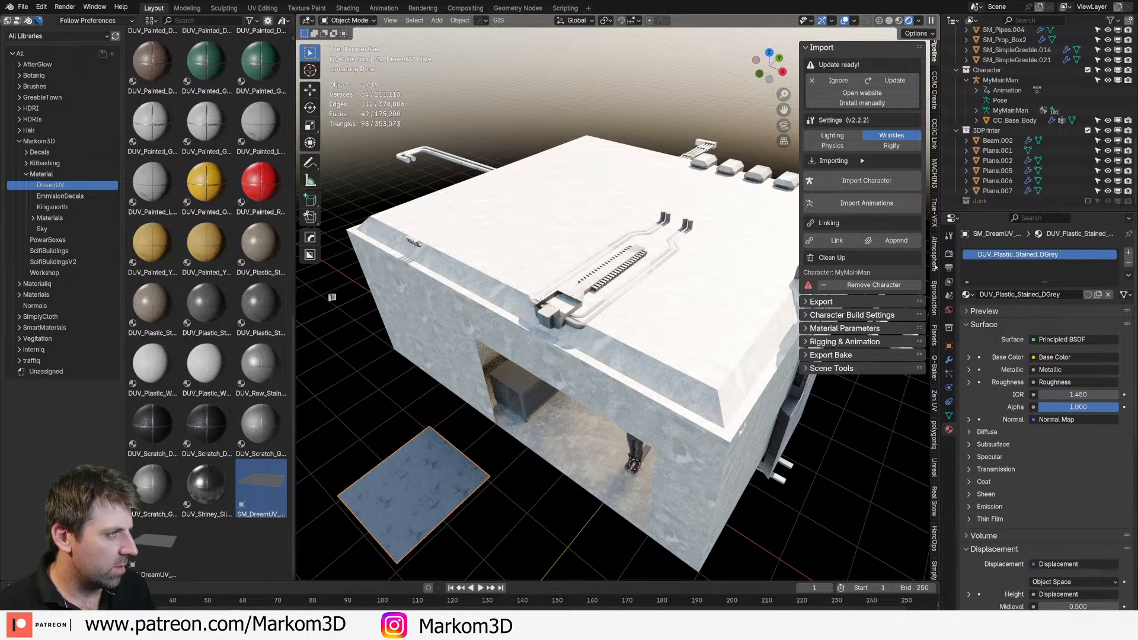
scroll(935, 267, "up", 8)
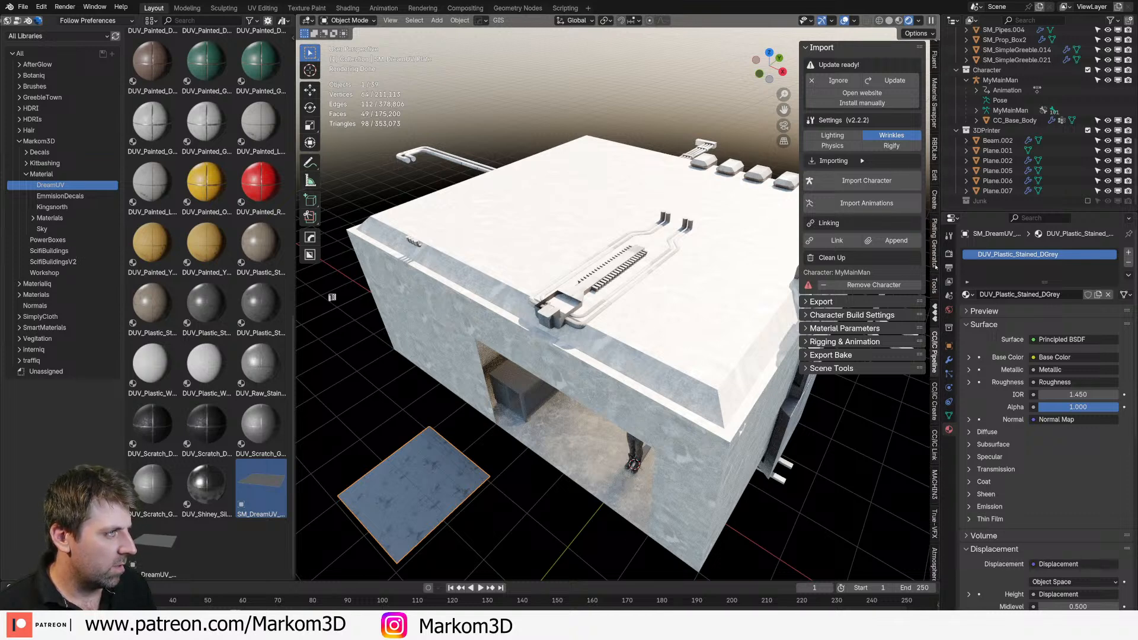
left_click(935, 172)
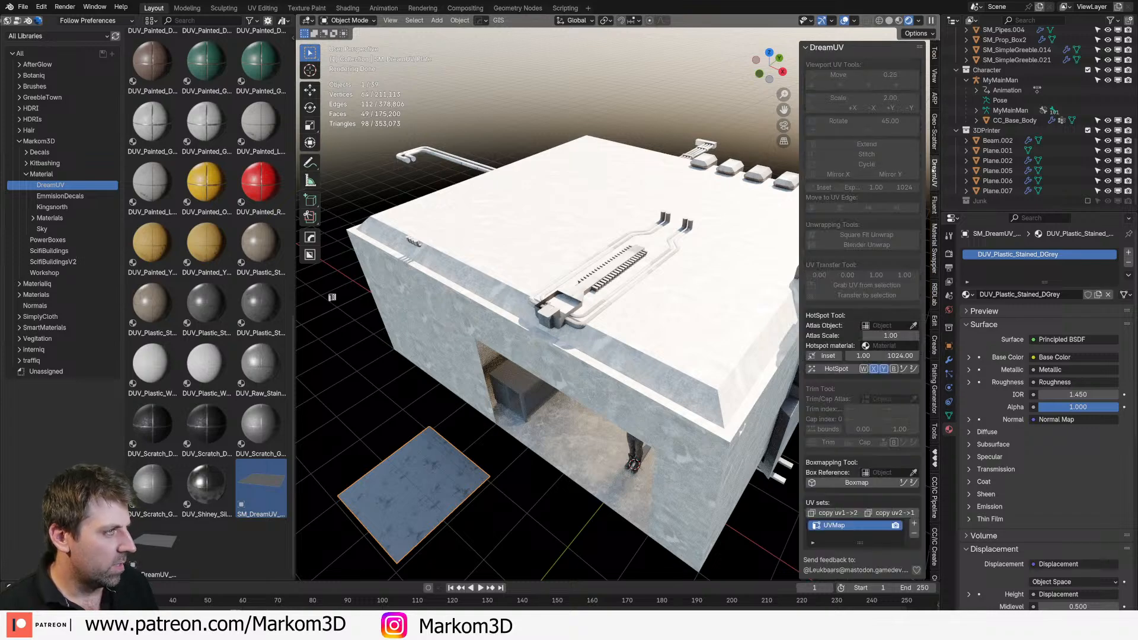
left_click(451, 501)
Step: Select the long red ceiling beam inside the building and remap its UVs with the DreamUV HotSpot tool
middle_click_drag(555, 495, 576, 416)
scroll(577, 416, "up", 5)
left_click(593, 308)
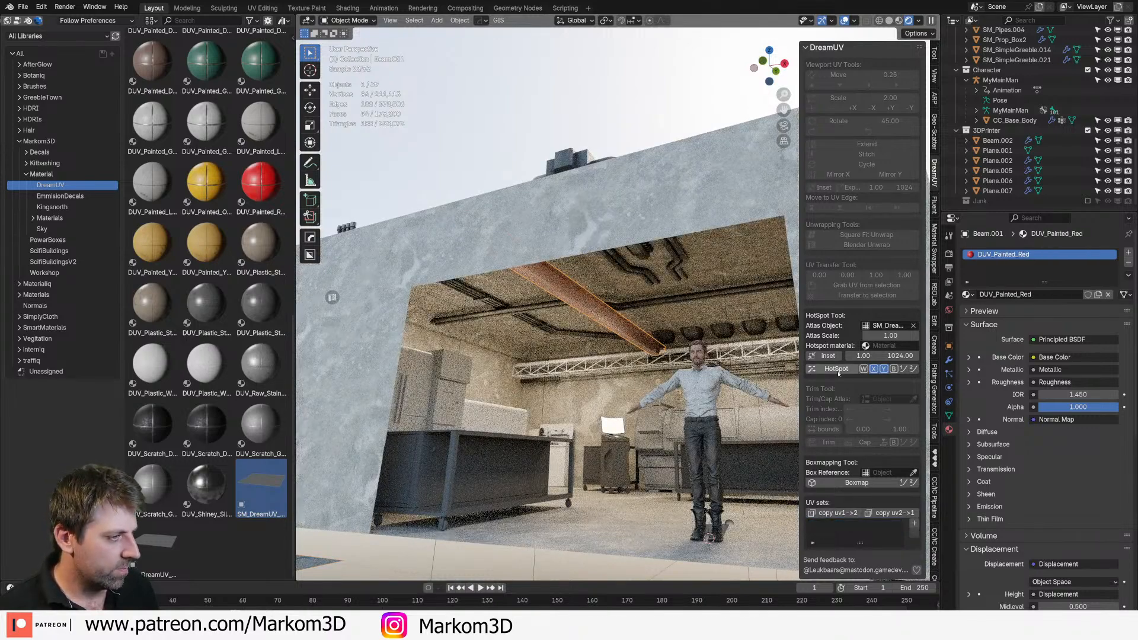
left_click(837, 369)
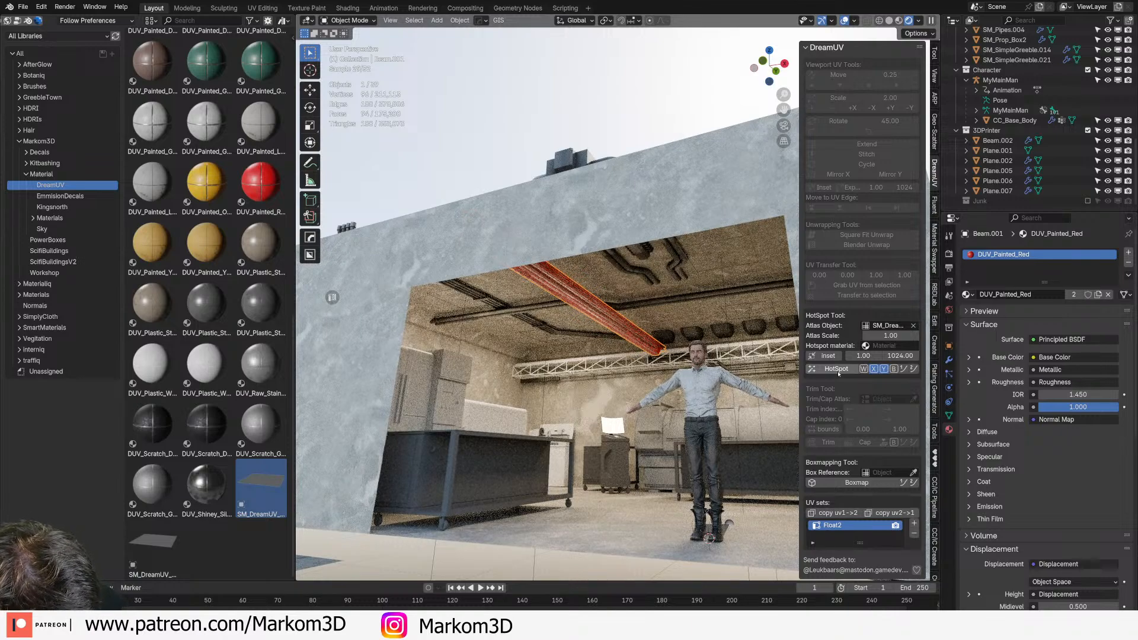
scroll(563, 314, "up", 5)
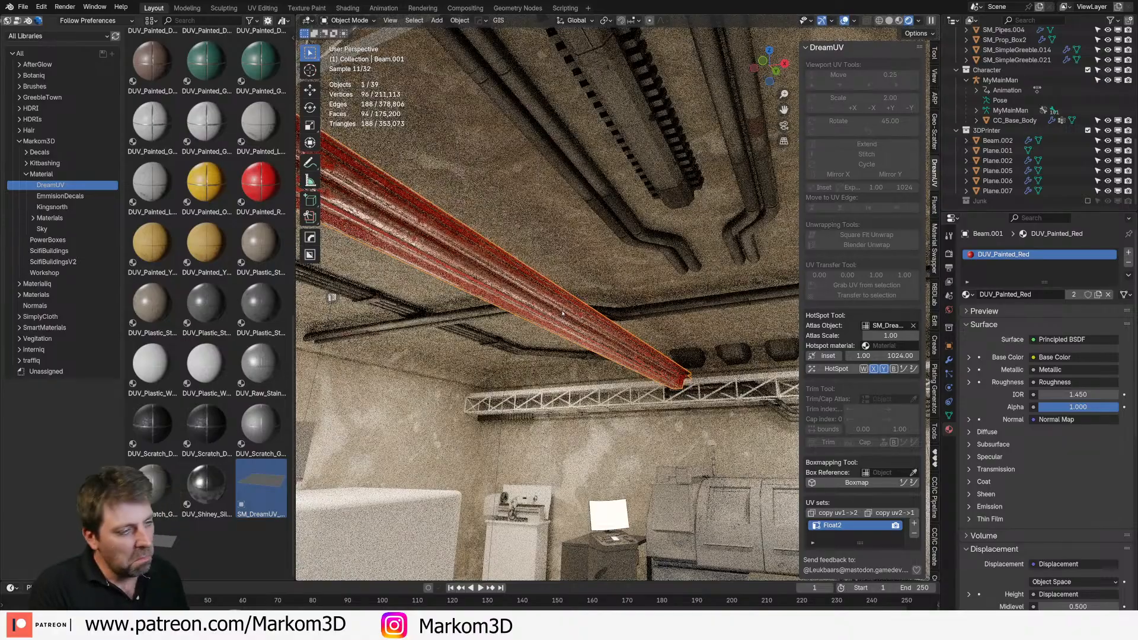
middle_click_drag(563, 313, 641, 379)
Step: Assign the existing DUV_Painted_Red material to the lattice trusses that run under the ceiling
left_click(641, 378)
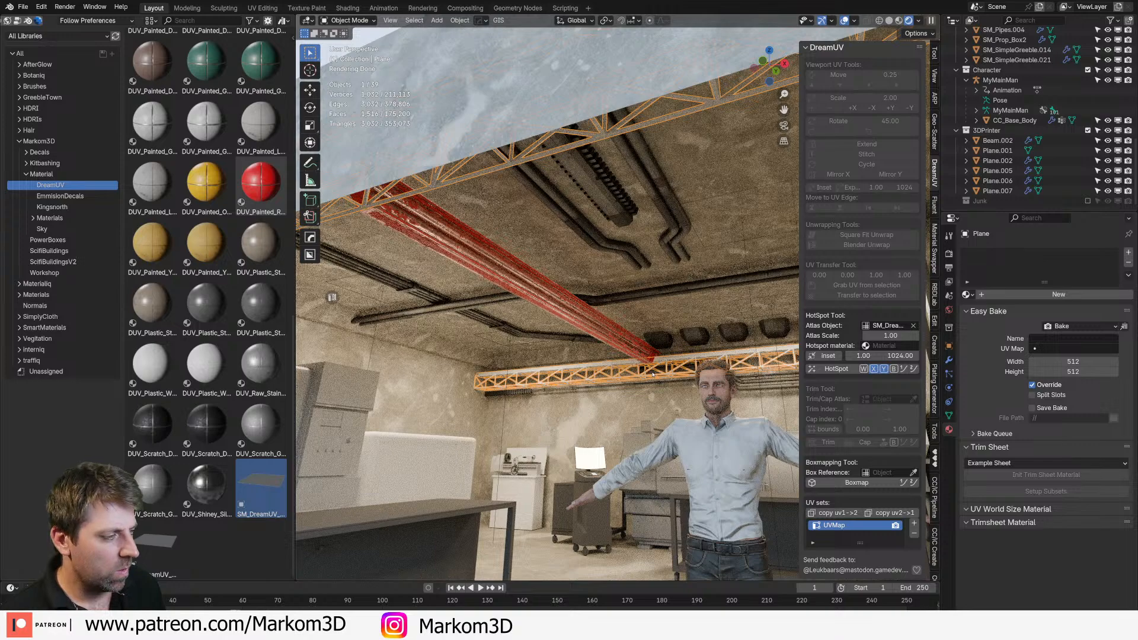
left_click(967, 295)
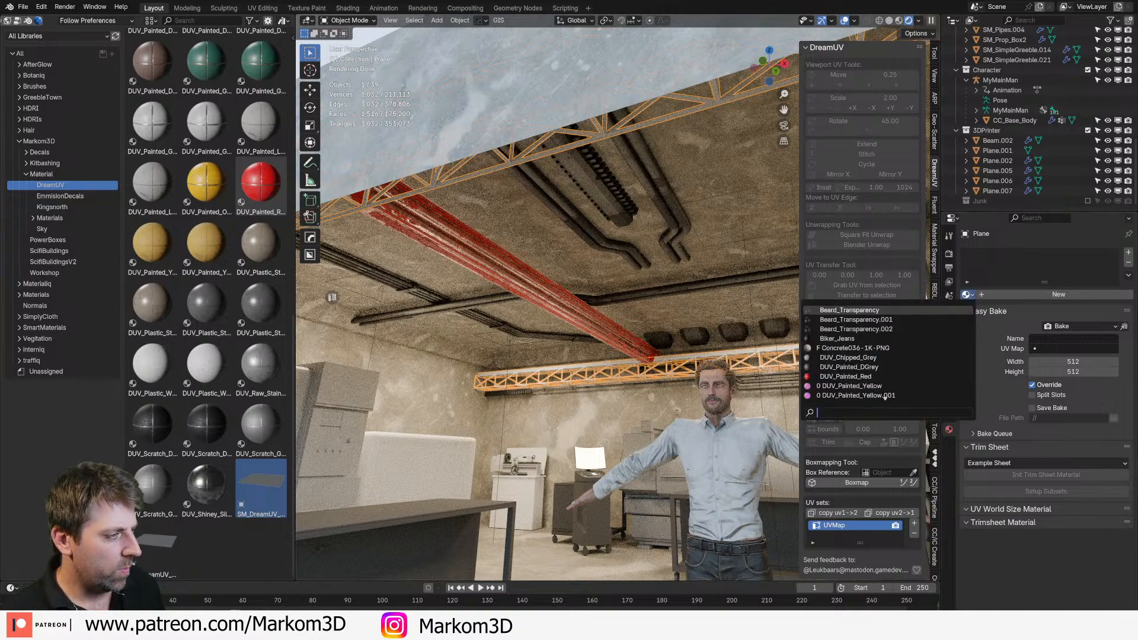
left_click(906, 377)
scroll(596, 441, "down", 8)
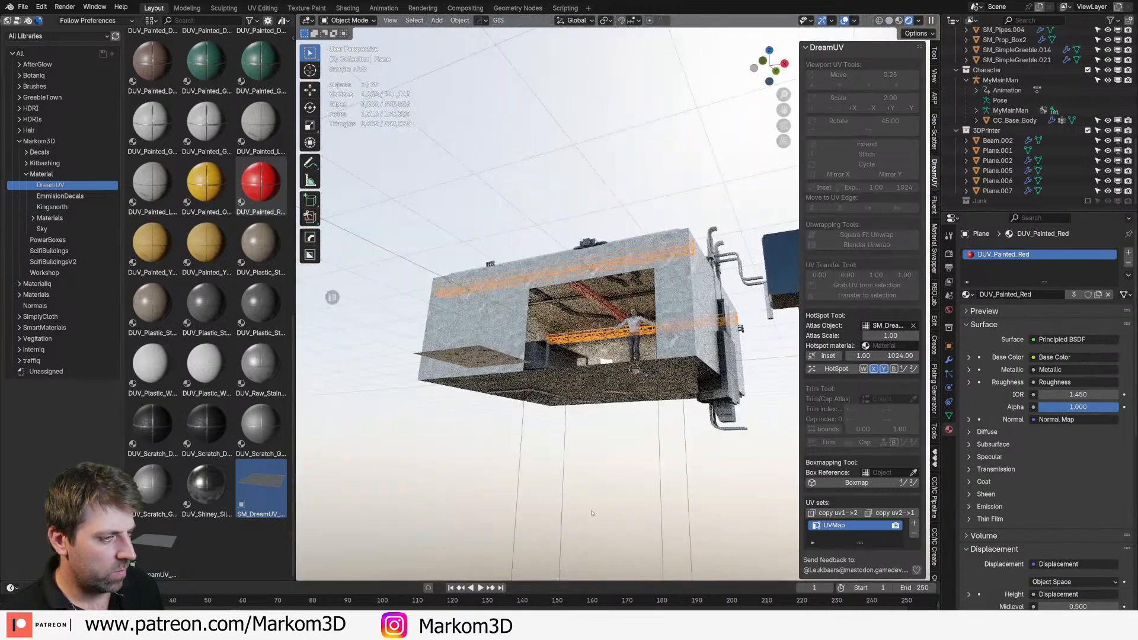
scroll(596, 441, "up", 8)
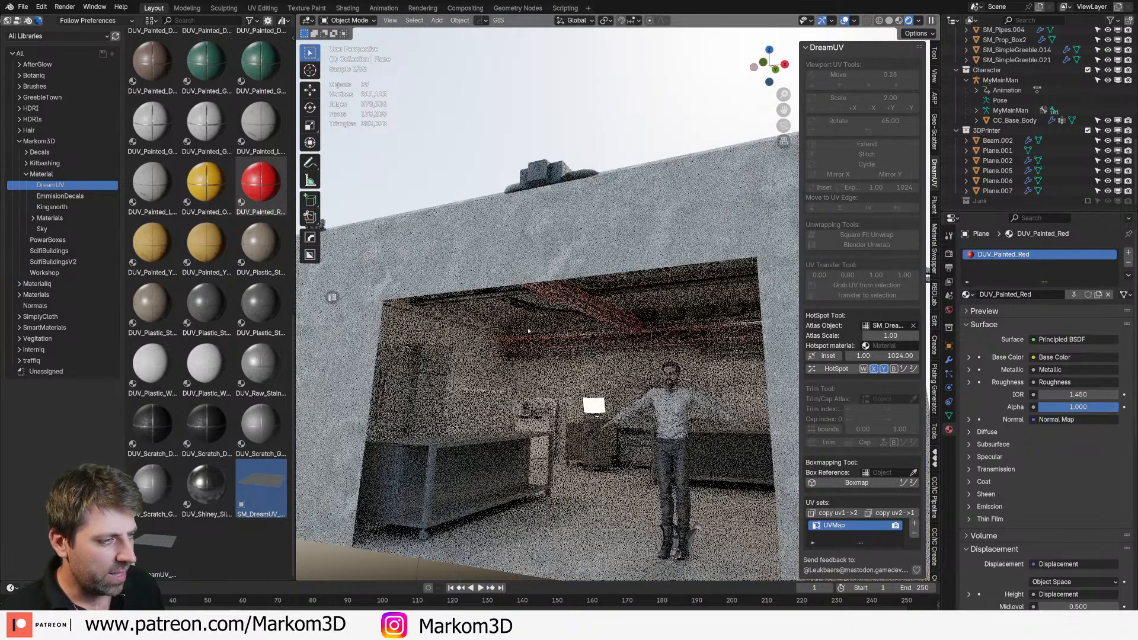
middle_click_drag(568, 386, 578, 358, "shift")
Step: Delete the Bump and Displacement nodes from the Concrete036-1K-PNG material's node tree
left_click(578, 358)
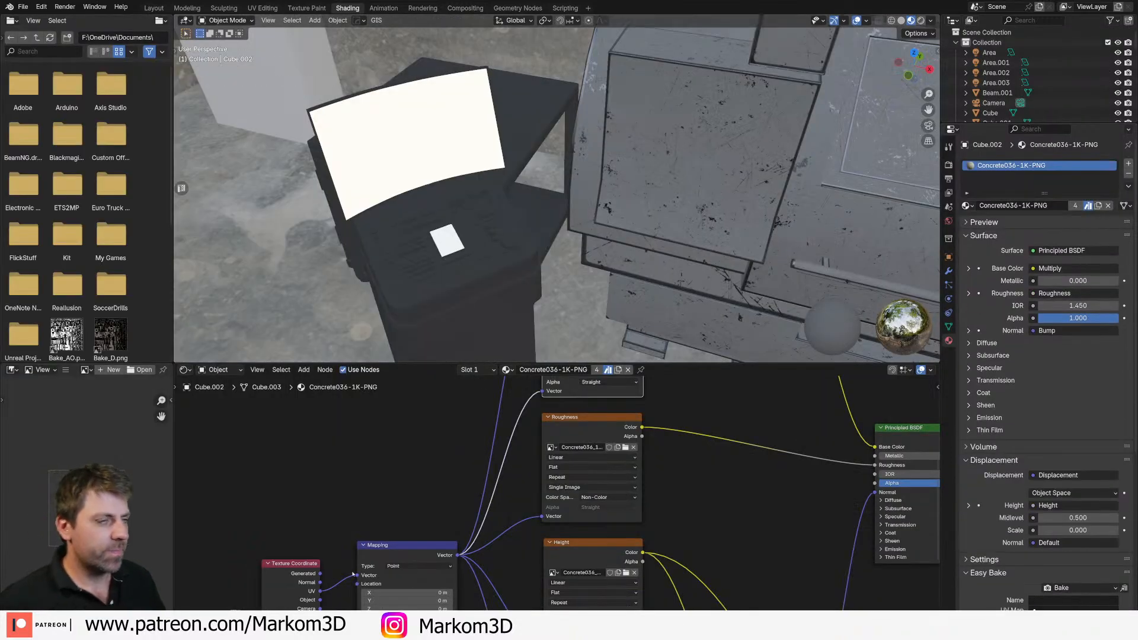
scroll(580, 204, "down", 7)
middle_click_drag(579, 203, 613, 112)
scroll(648, 460, "down", 5)
middle_click_drag(658, 528, 638, 417)
middle_click_drag(698, 511, 680, 488)
left_click(674, 504)
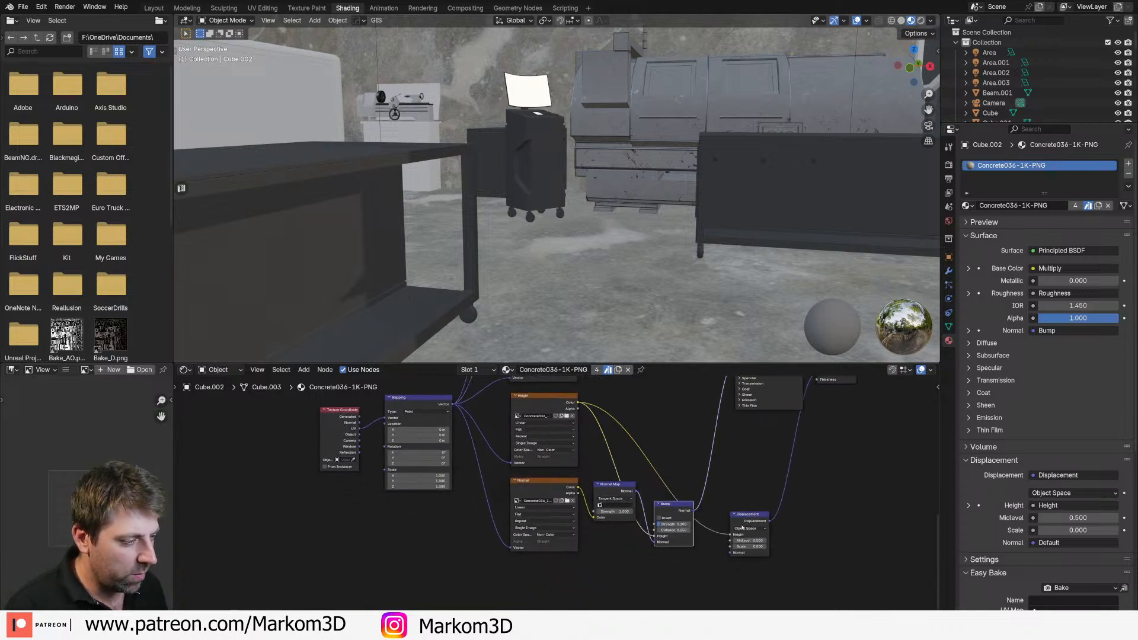
key("x")
key("x")
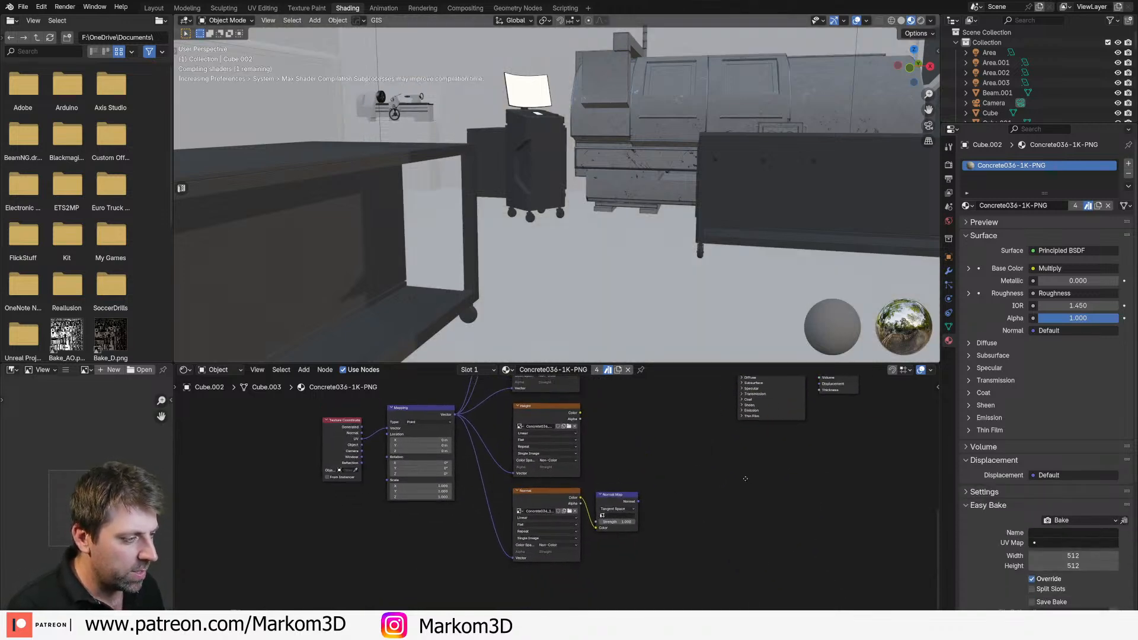
Step: Connect the Normal Map node directly to the Principled BSDF's Normal input and set its strength to 0.1
middle_click_drag(623, 489, 581, 564)
left_click_drag(594, 566, 698, 438)
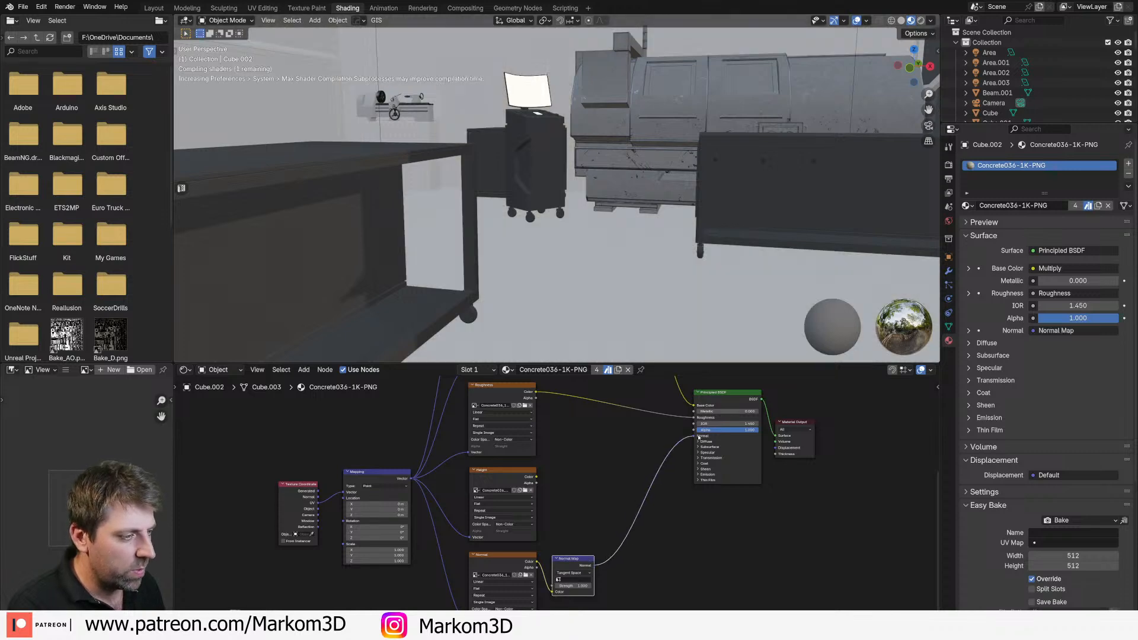
left_click(585, 585)
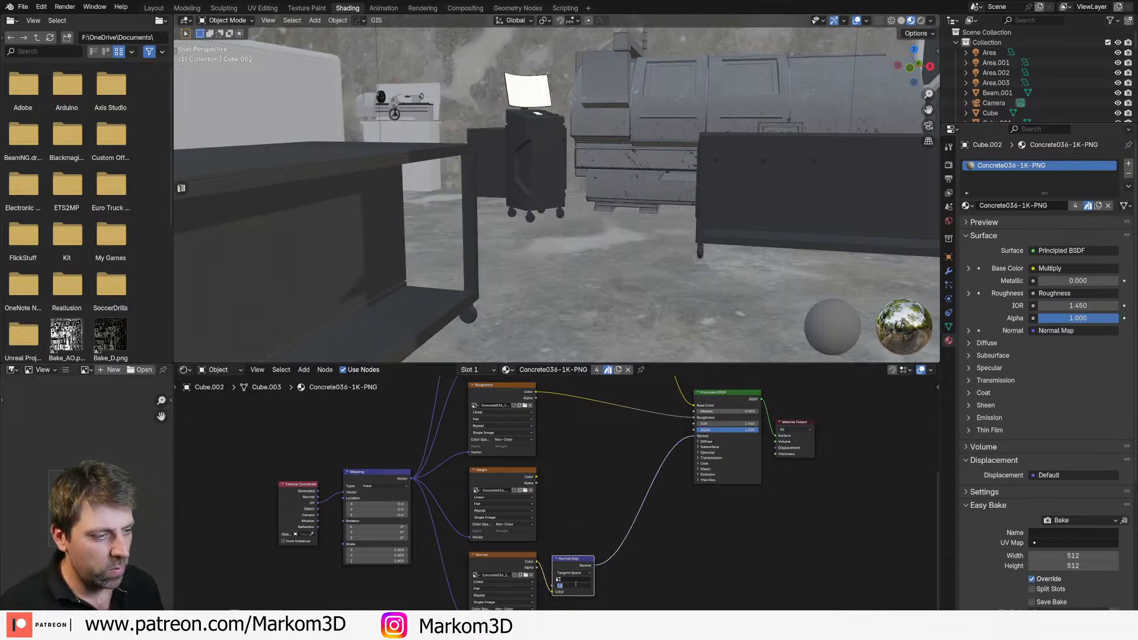
type("0.1")
key("Return")
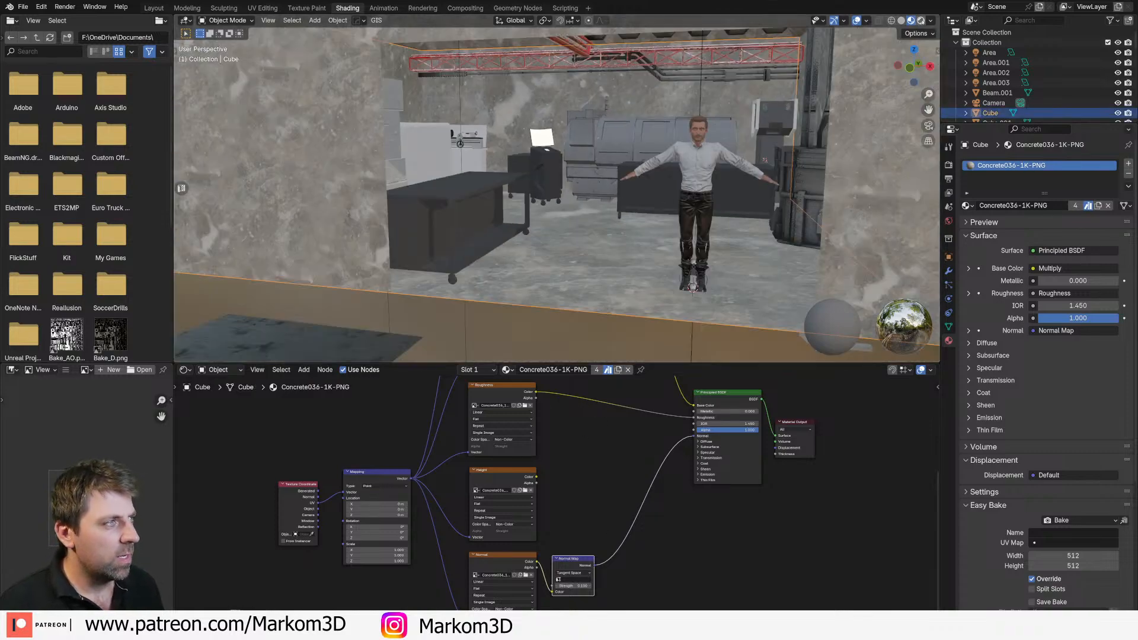
Step: Switch the viewport to rendered shading and examine the concrete interior and the whole building from outside
key("z")
key("8")
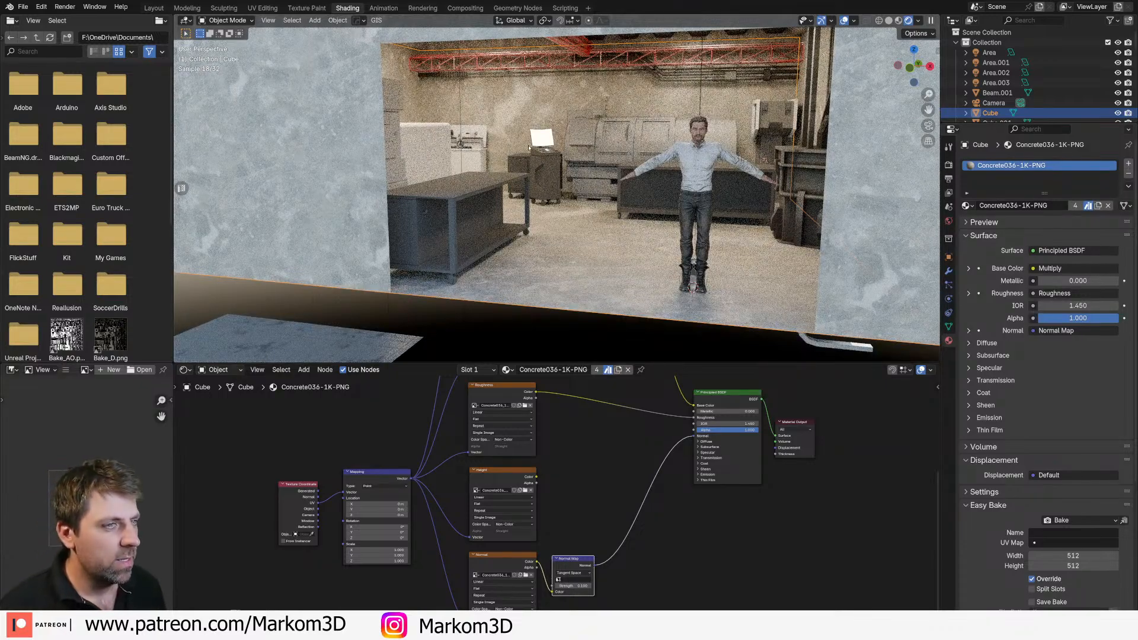
middle_click_drag(532, 153, 525, 181, "shift")
scroll(524, 181, "up", 3)
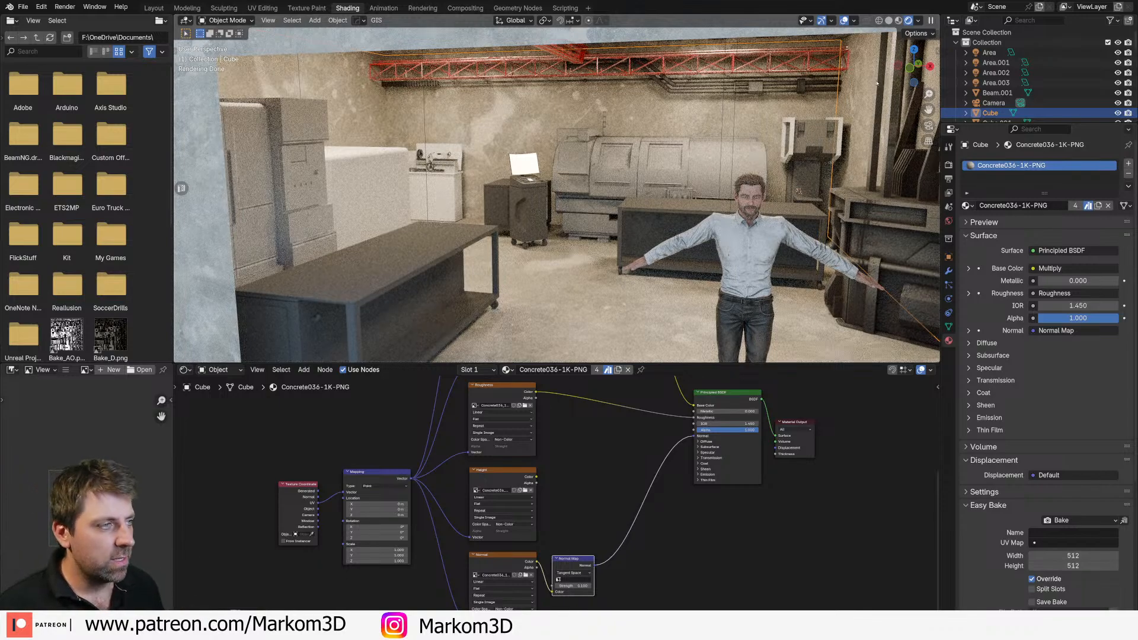
middle_click_drag(792, 210, 740, 205)
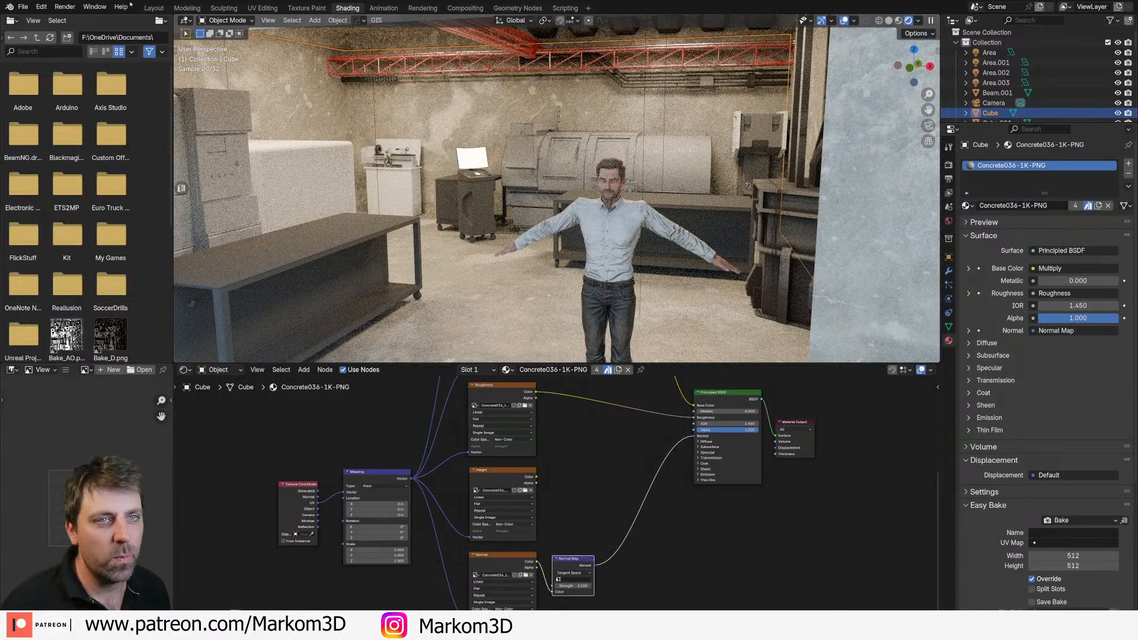
scroll(556, 359, "down", 2)
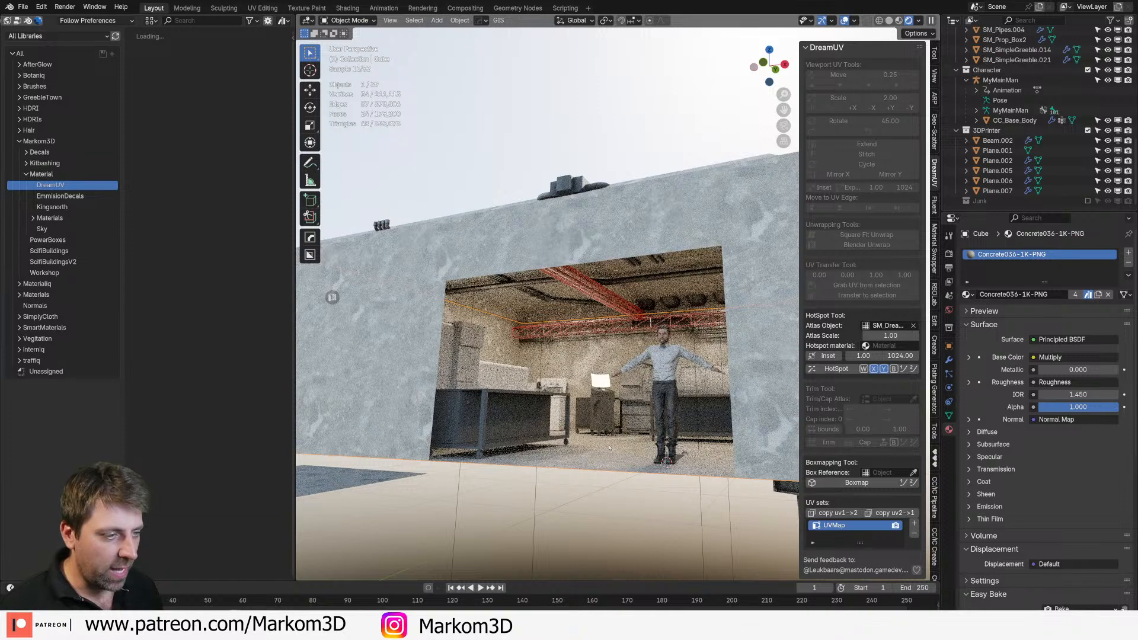
middle_click_drag(556, 359, 533, 397)
scroll(533, 397, "down", 4)
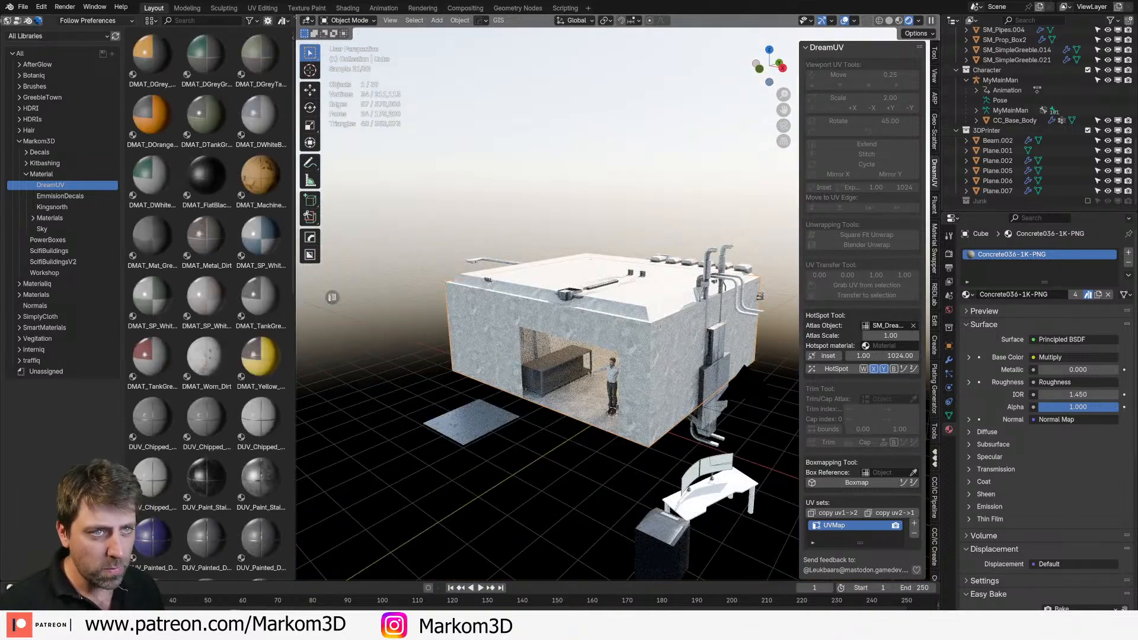
Step: Close the asset browser by extending the 3D viewport over its area
left_click_drag(299, 15, 261, 39)
key("Tab")
key("Tab")
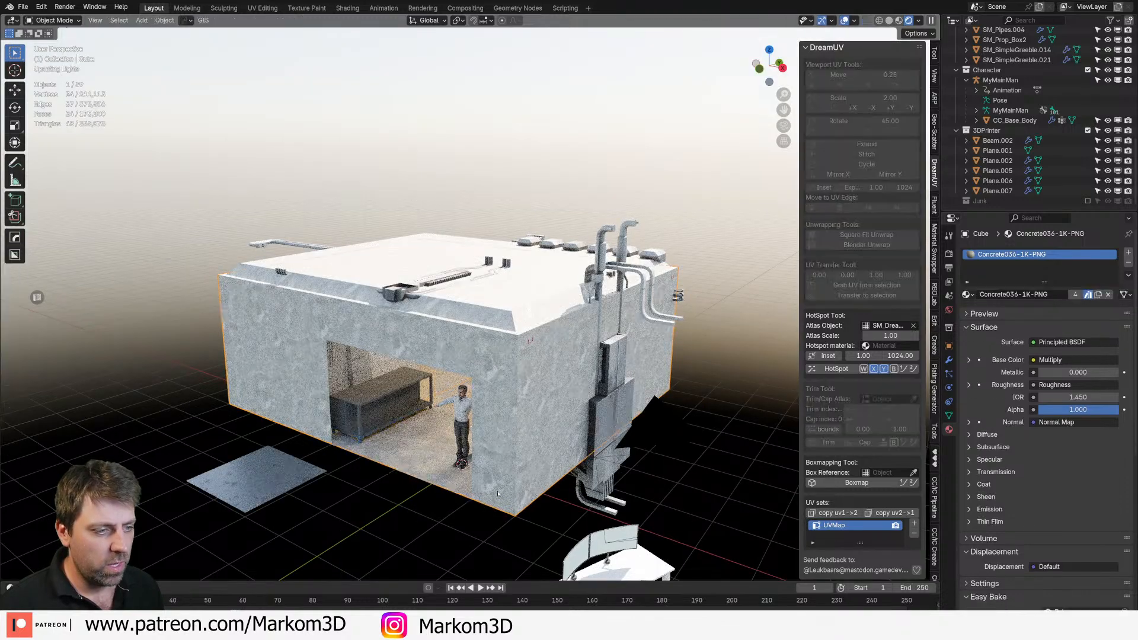
Step: Add a Beam Builder mesh from the extra mesh objects and change its profile type to C Profile
key("shift+a")
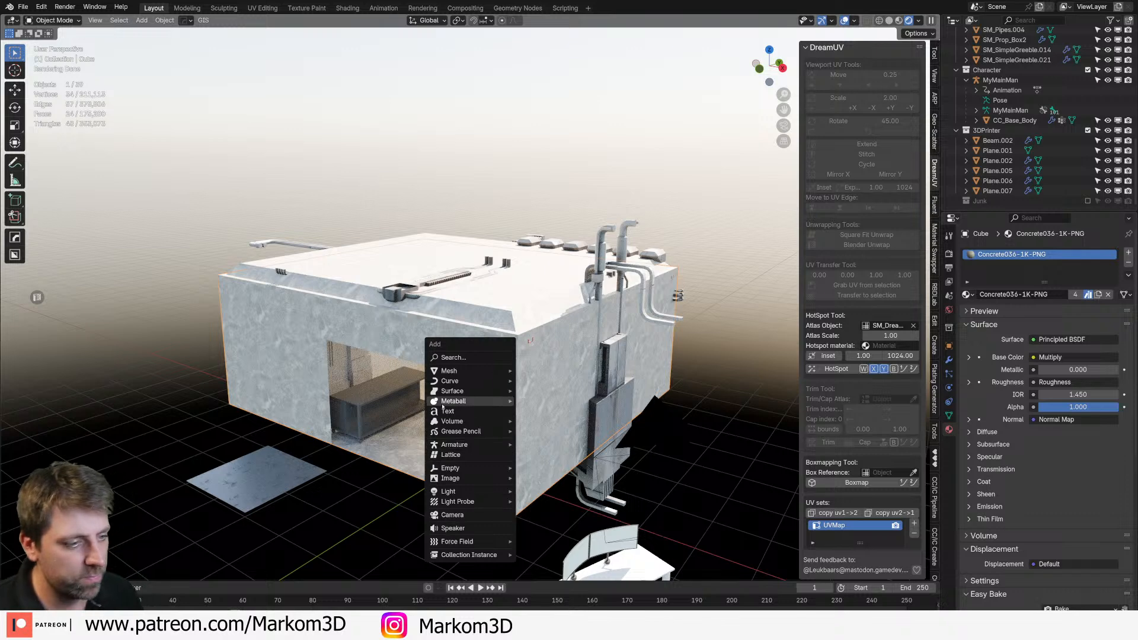
mouse_move(468, 371)
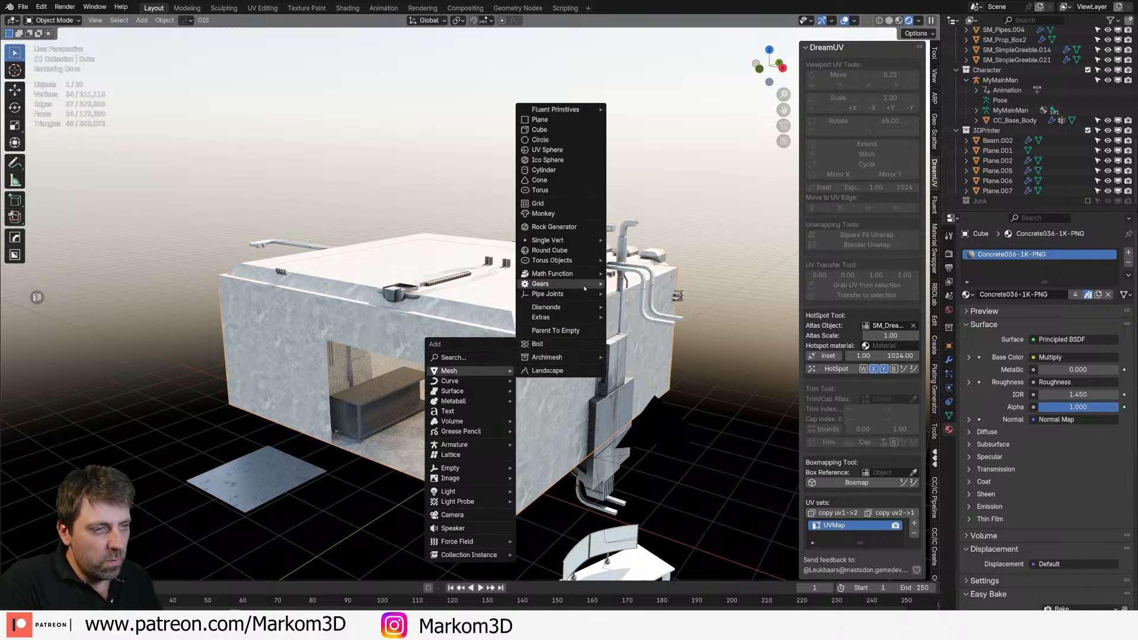
mouse_move(584, 317)
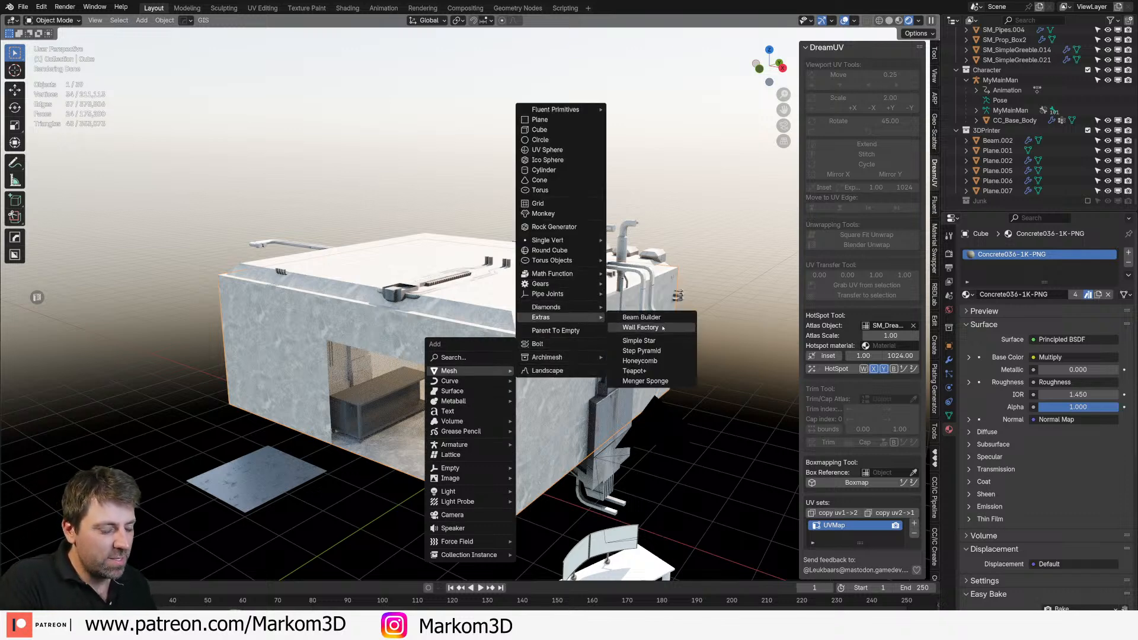
left_click(663, 319)
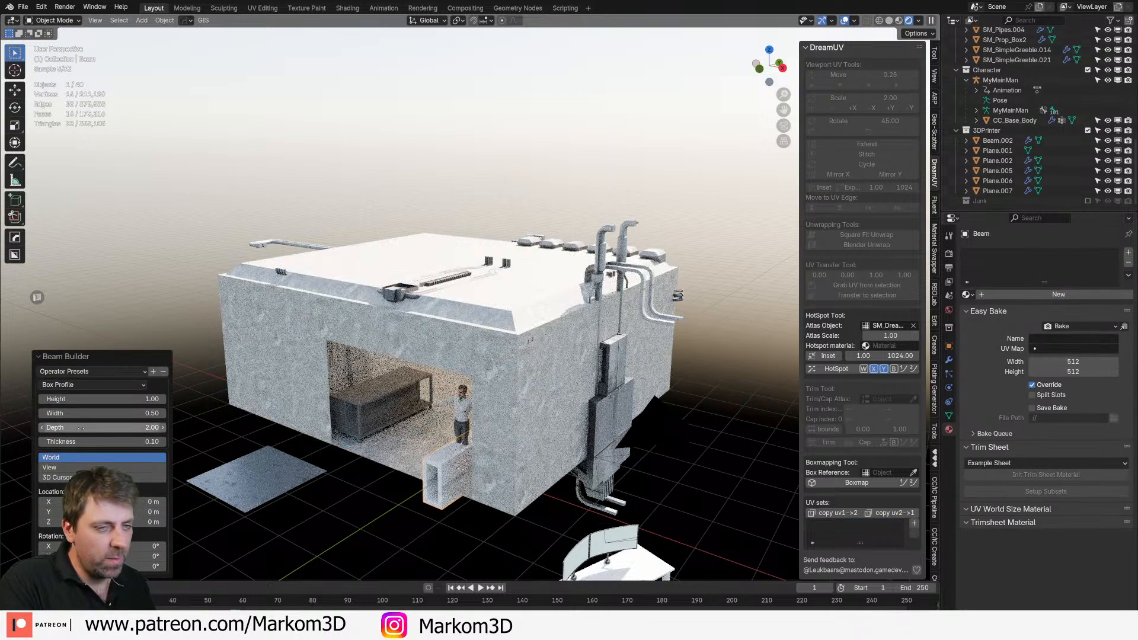
left_click(83, 386)
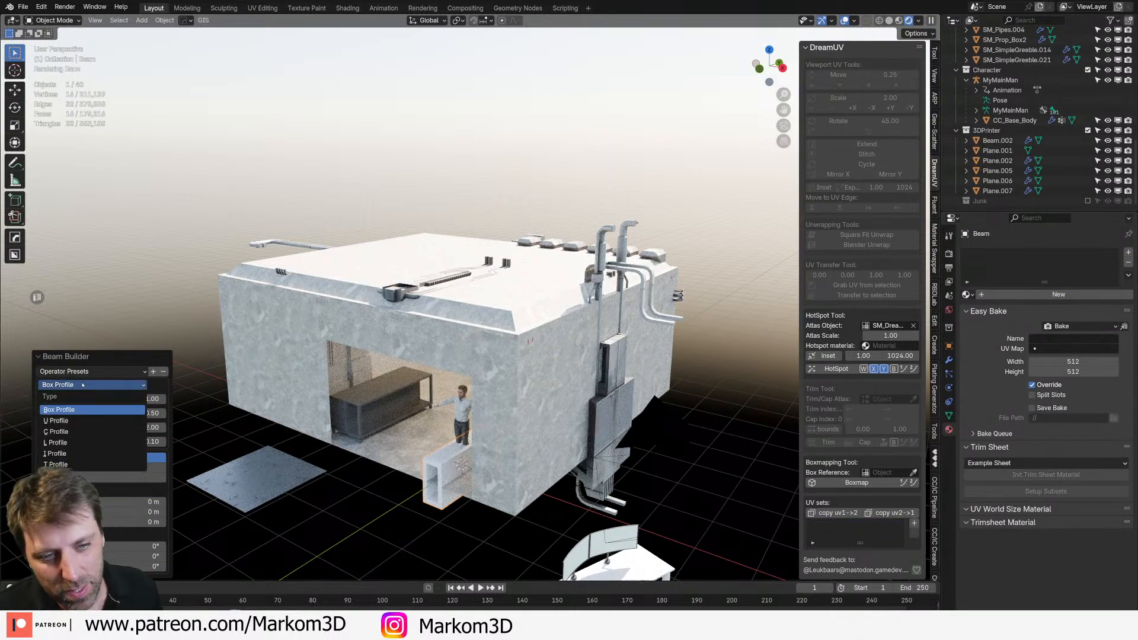
left_click(60, 432)
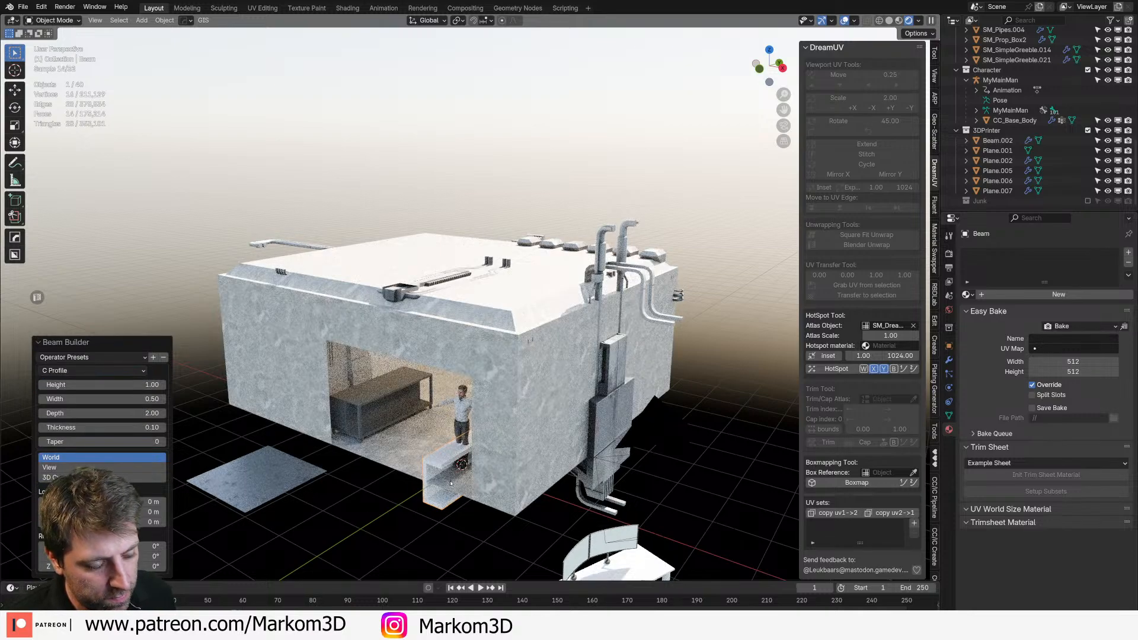
Step: Rotate the new beam's geometry 90° about the X axis in Edit Mode so it stands upright
key("Tab")
type("rx")
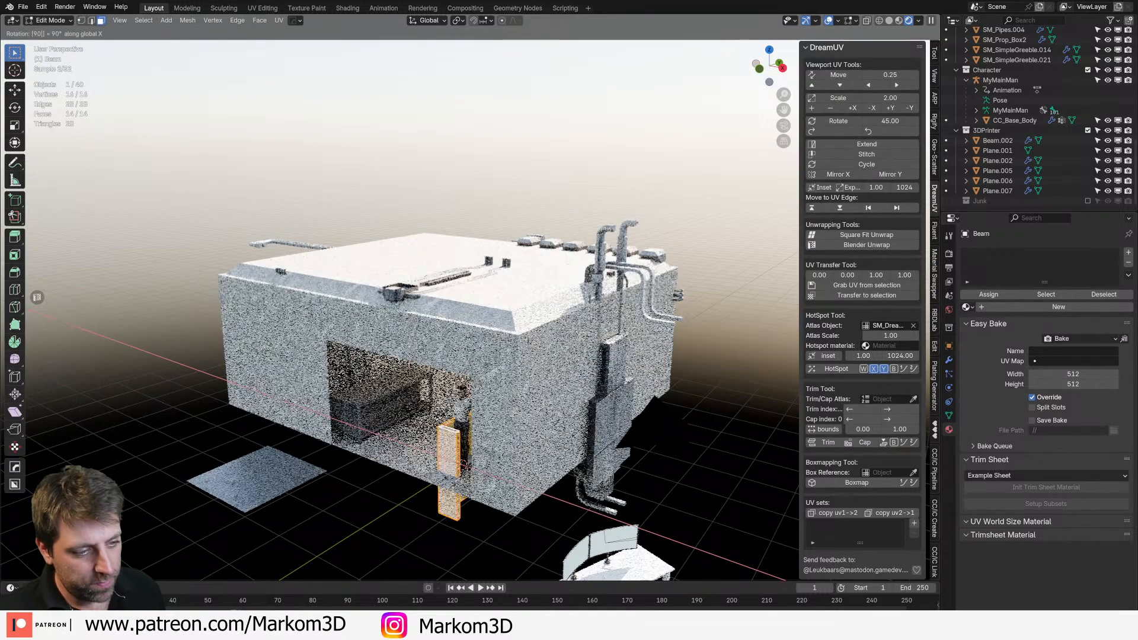
type("90")
key("Return")
Step: In a wireframe top view, scale the beam down and move it against the outside of the building's rear wall
key("KP_7")
key("z")
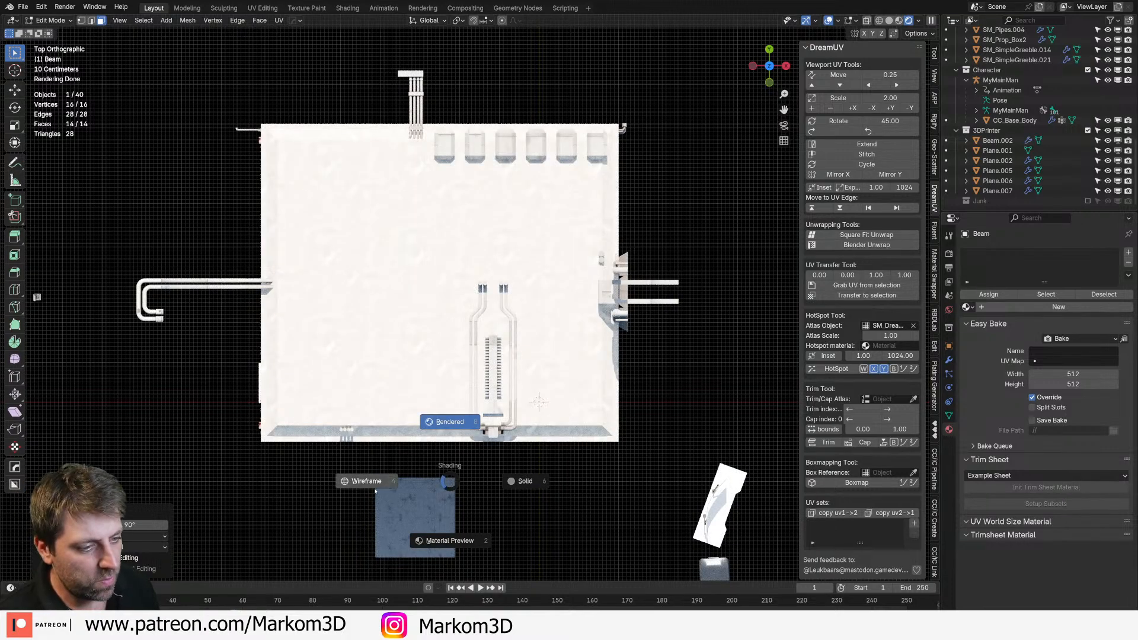
left_click(379, 489)
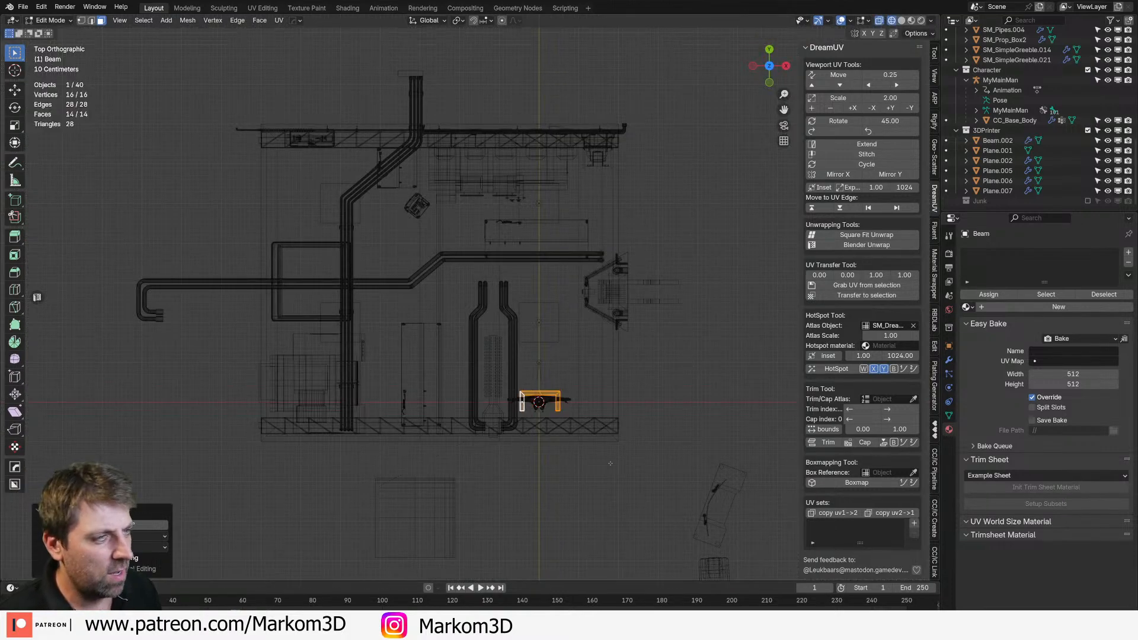
key("g")
left_click(657, 189)
key("s")
left_click(592, 143)
middle_click_drag(591, 173, 556, 298, "shift")
key("g")
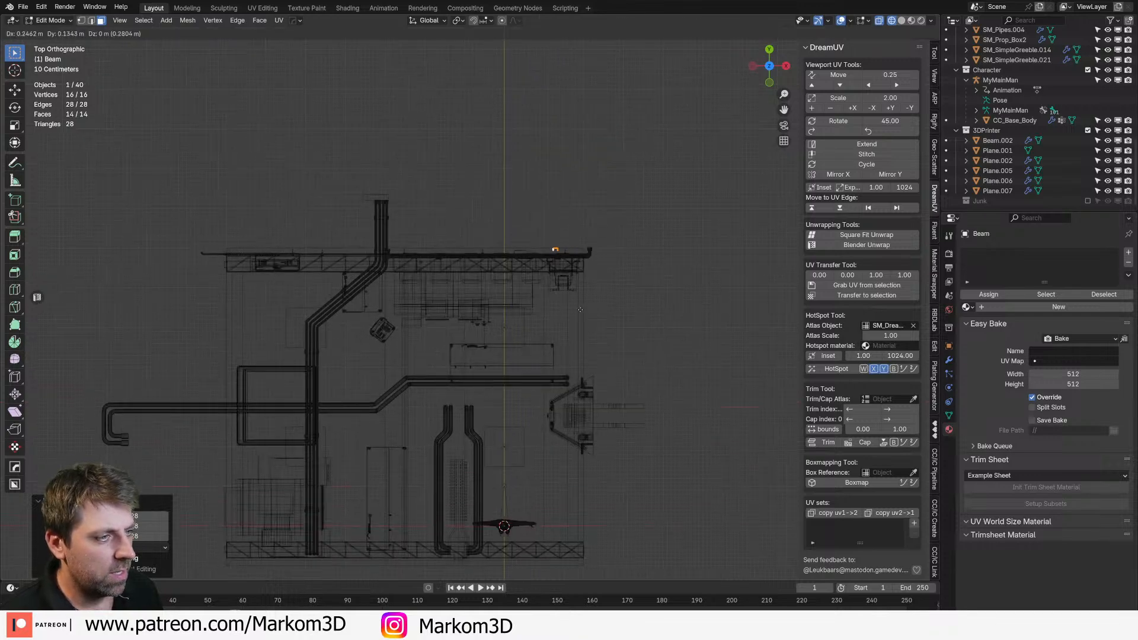
left_click(568, 311)
Step: Stretch the beam's geometry along Z and raise it to span the building's wall height
middle_click_drag(567, 309, 507, 219)
scroll(507, 237, "down", 3)
key("s")
key("z")
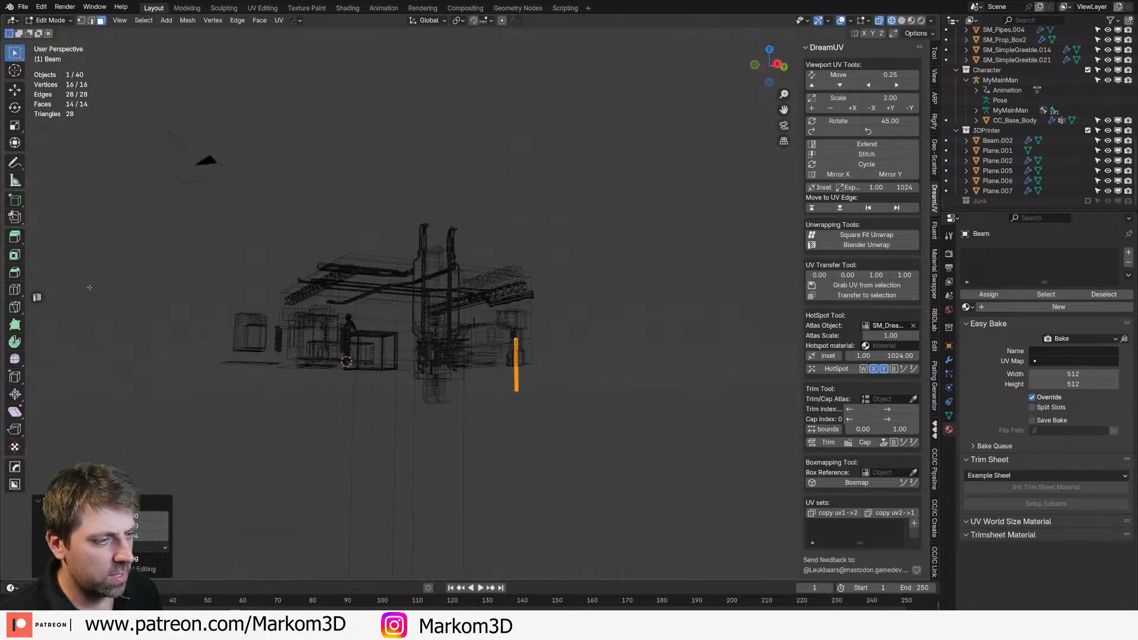
left_click(525, 433)
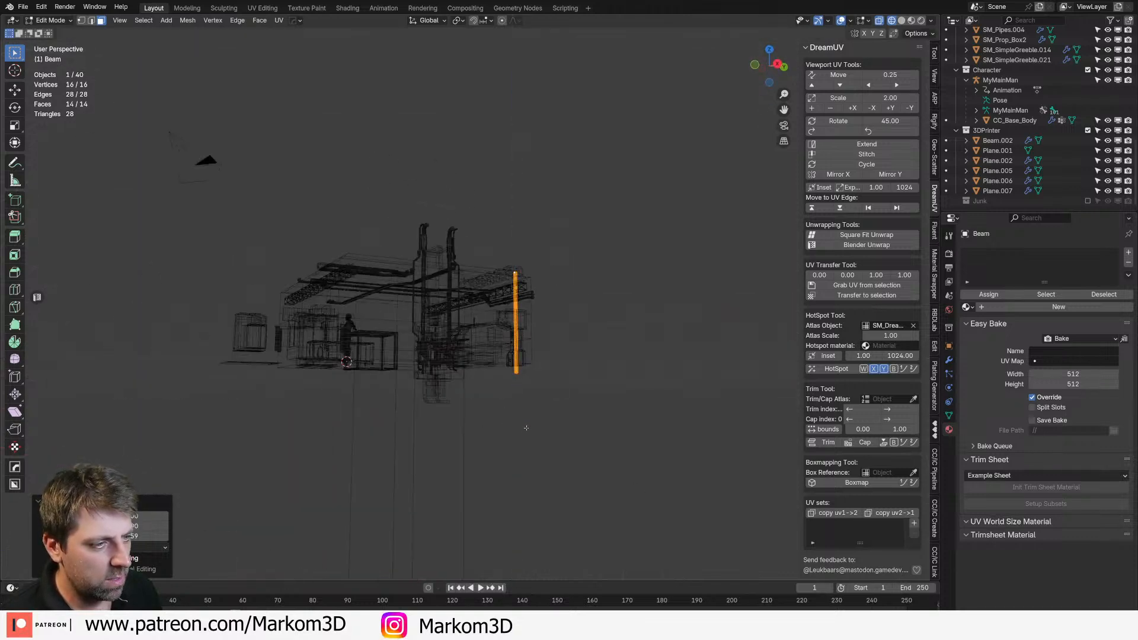
Step: In the top view, move the upright beam along Y closer to the rear wall
key("KP_7")
scroll(522, 356, "up", 6)
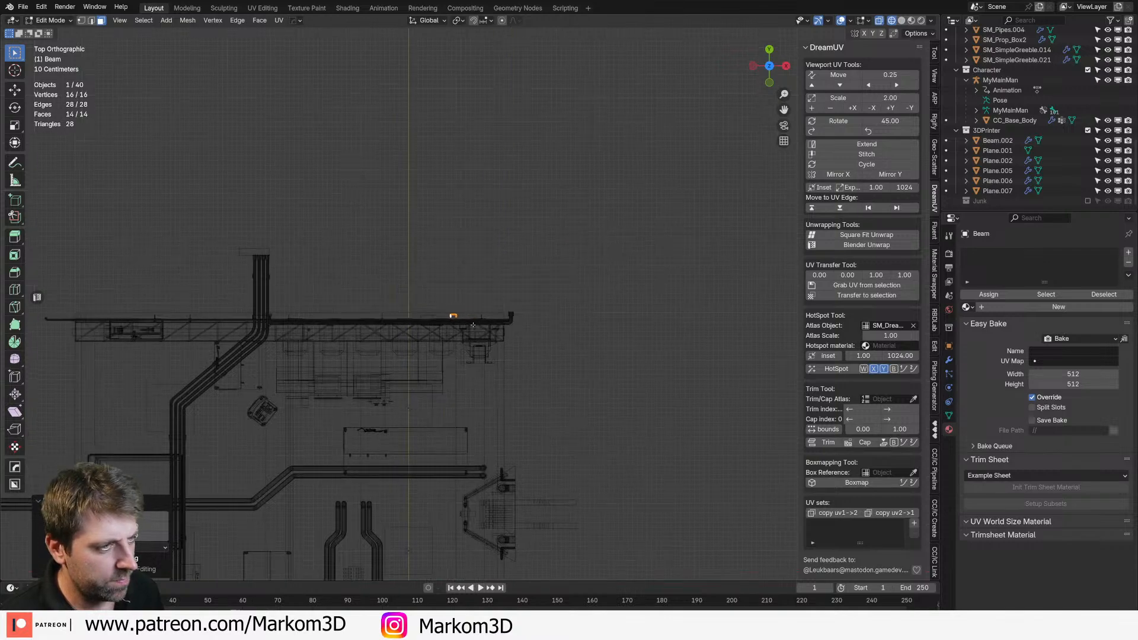
key("g")
key("y")
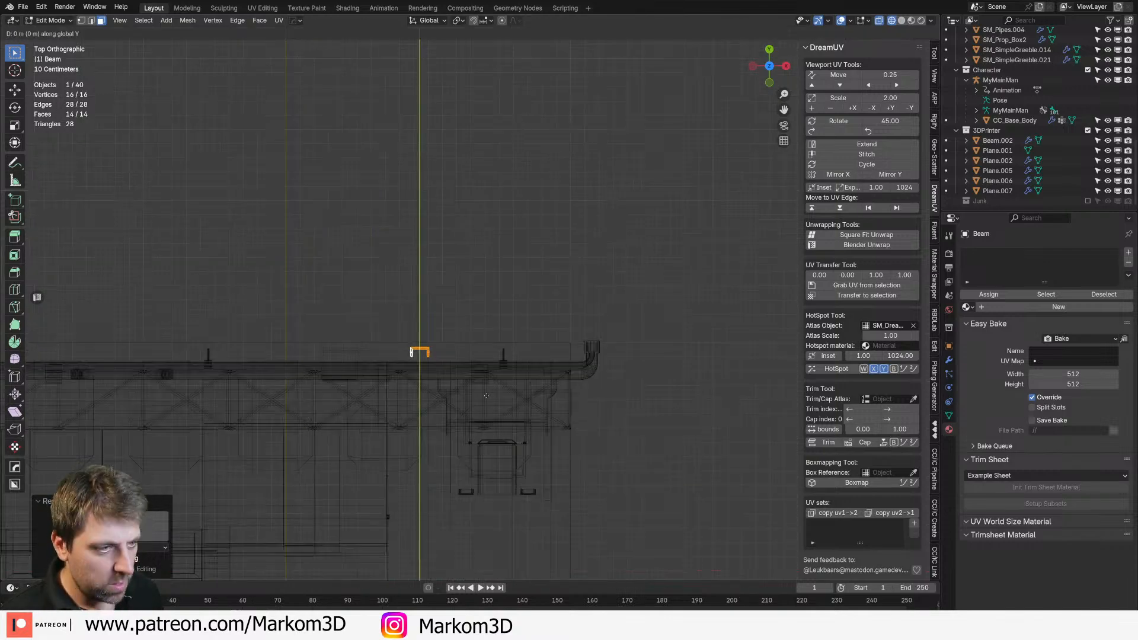
left_click(485, 391)
Step: Duplicate the beam three times along X, spacing the copies along the full rear wall
middle_click_drag(413, 341, 579, 352, "shift")
scroll(626, 374, "down", 4)
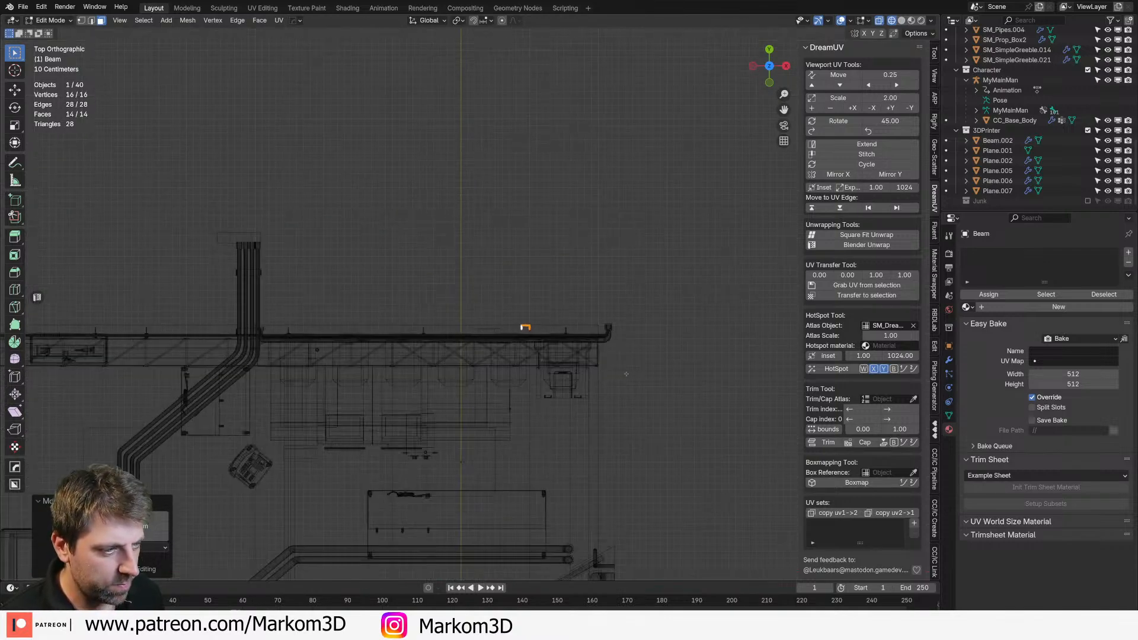
key("shift+d")
key("x")
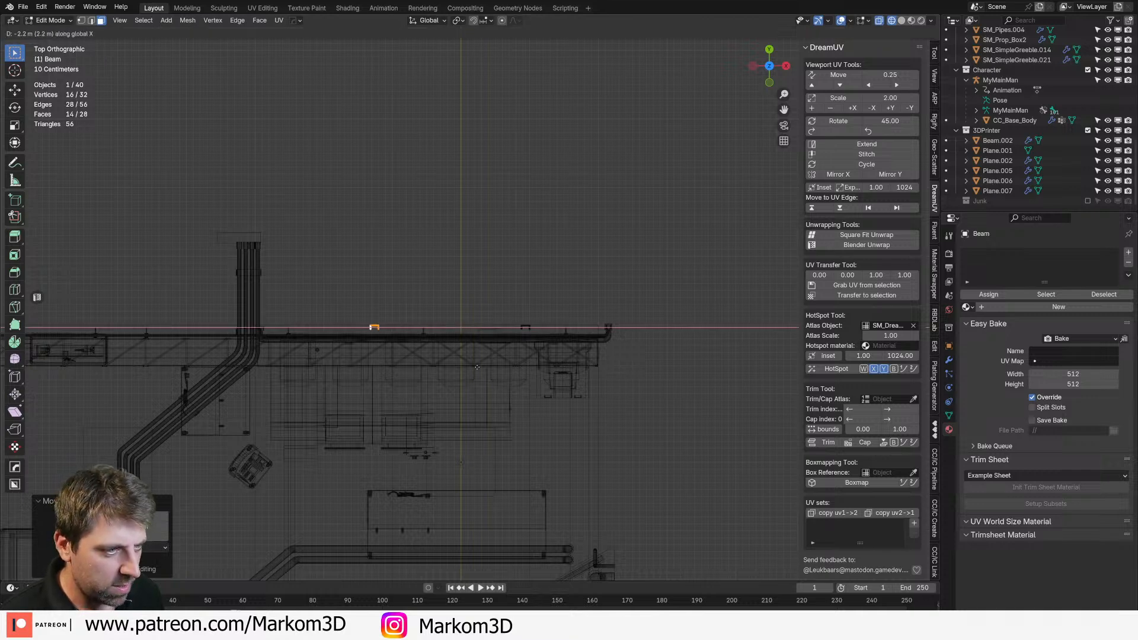
left_click(486, 372)
key("shift+d")
key("x")
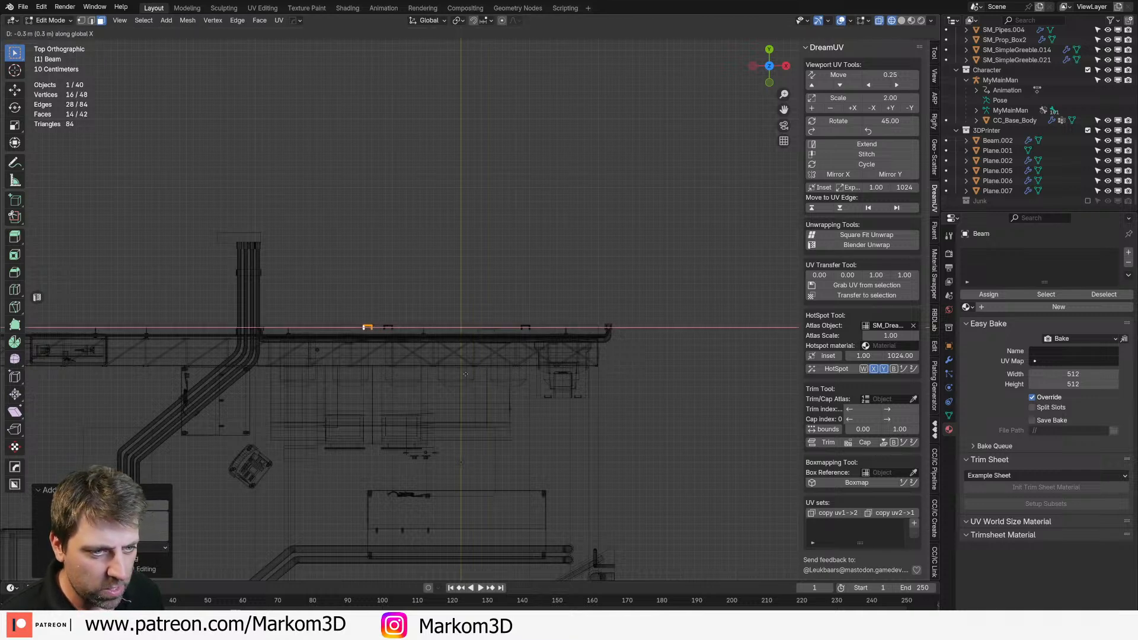
left_click(344, 391)
middle_click_drag(344, 391, 523, 393, "shift")
key("shift+d")
key("z")
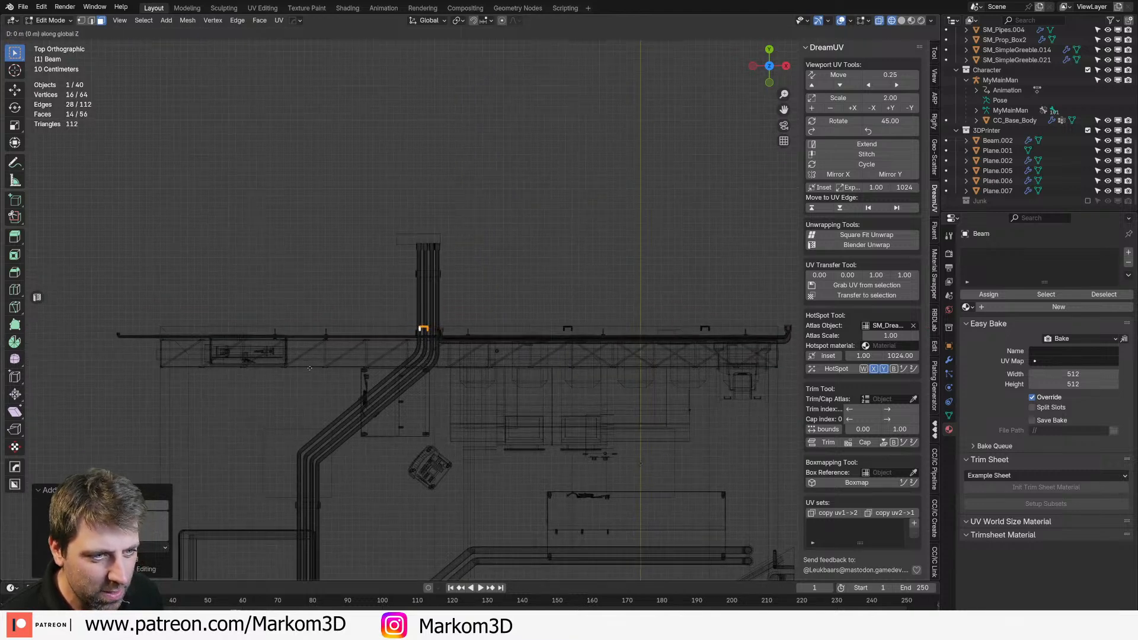
key("x")
left_click(298, 384)
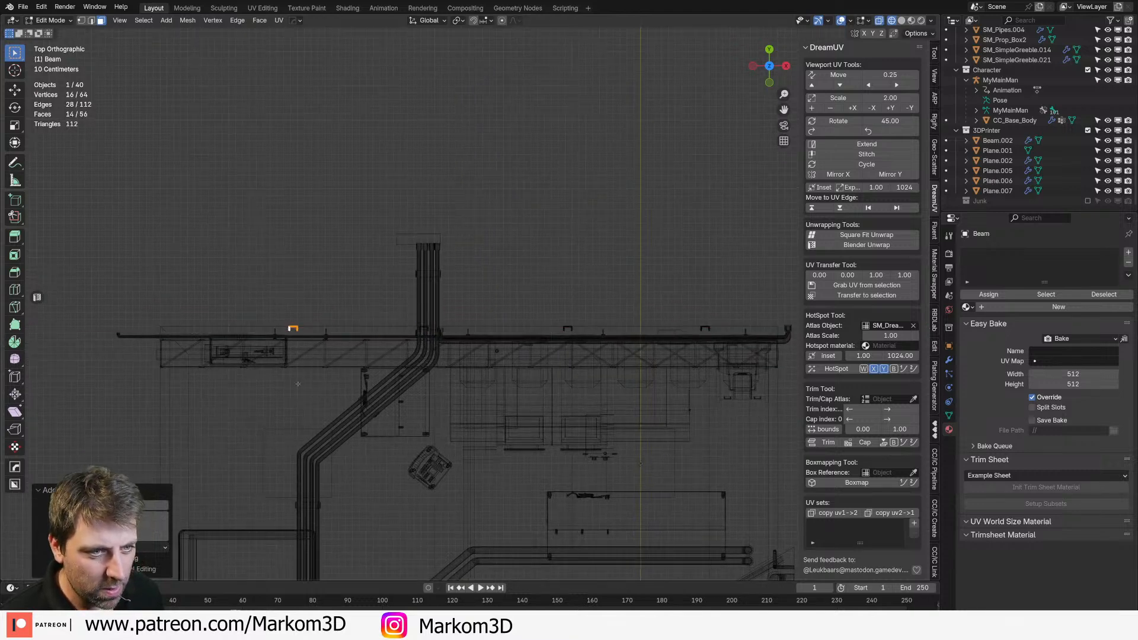
Step: Select all four rear-wall beams in solid view, assign the DUV_Painted_Red material and return to Object Mode
scroll(298, 384, "down", 6)
mouse_move(599, 438)
middle_mouse_down()
mouse_move(492, 331)
mouse_move(542, 344)
mouse_move(581, 333)
middle_mouse_up()
key("a")
scroll(542, 344, "up", 5)
key("z")
left_click(629, 334)
middle_click_drag(619, 368, 633, 342)
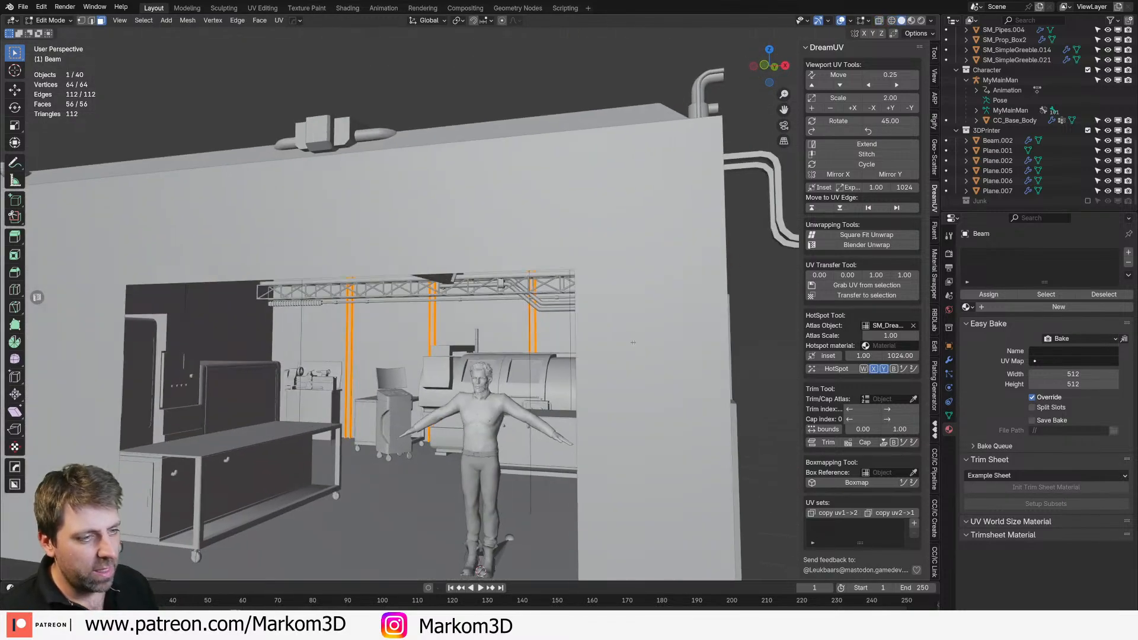
left_click(968, 307)
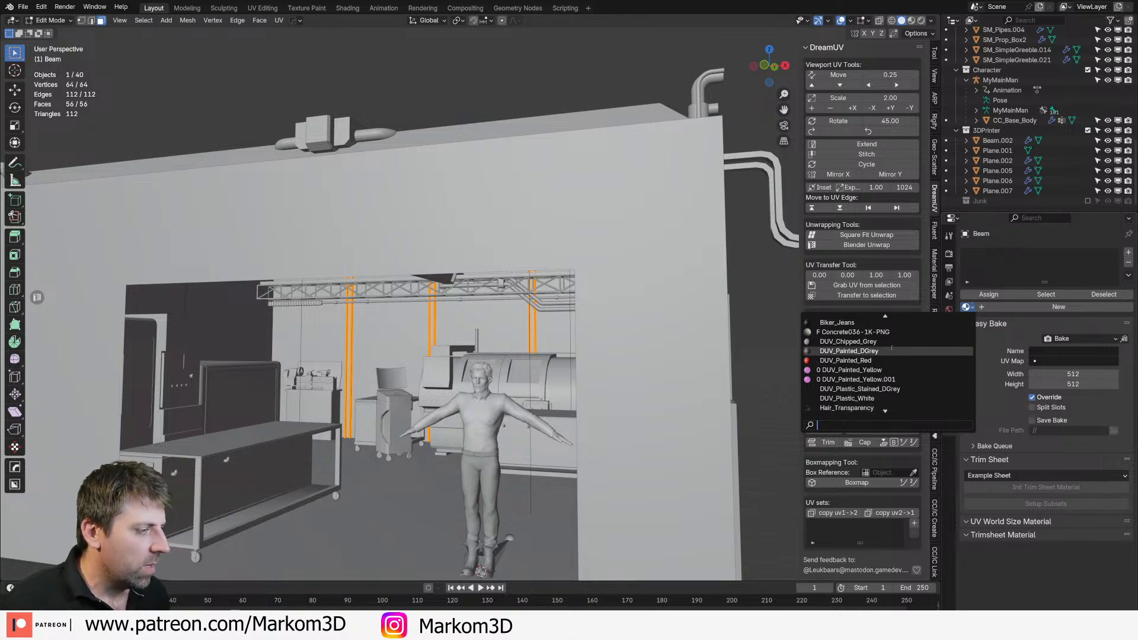
left_click(872, 360)
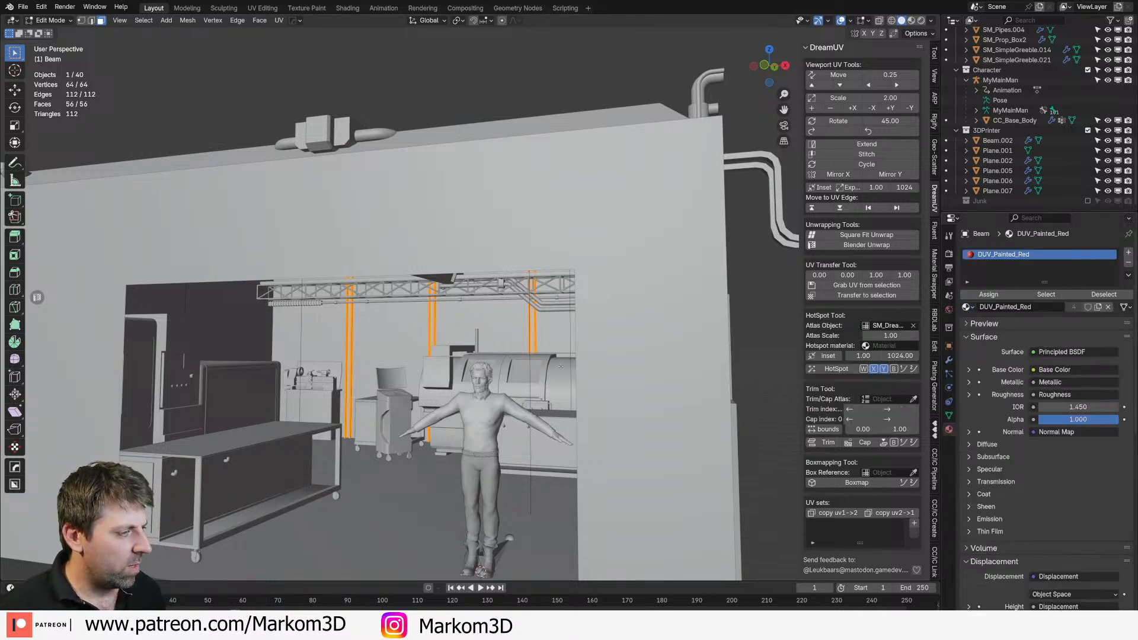
key("Tab")
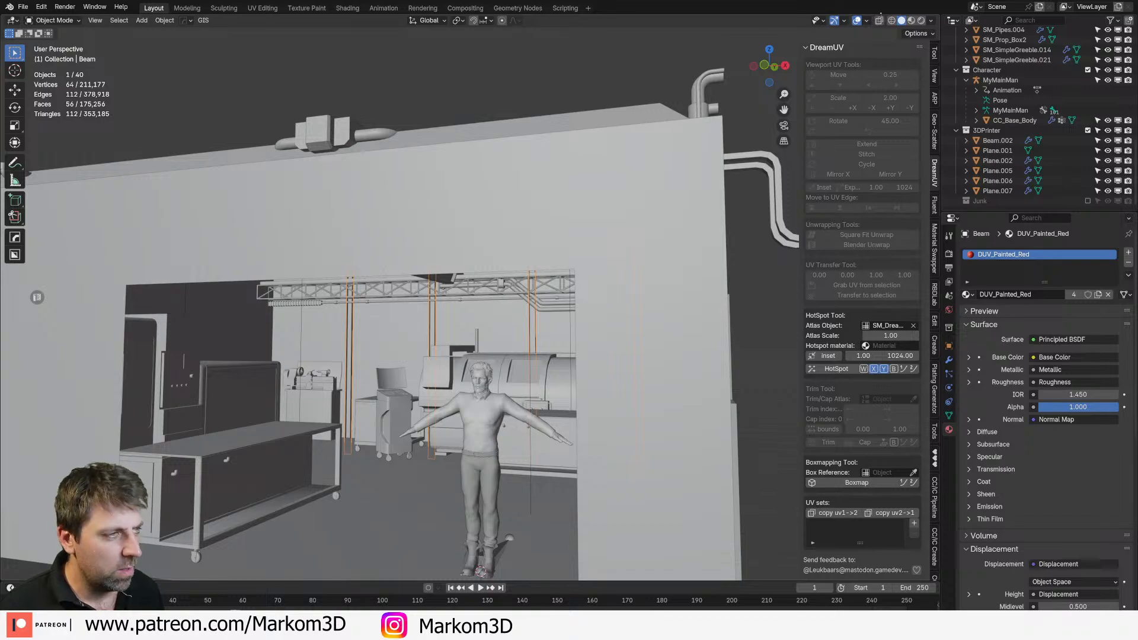
Step: Examine the red rear-wall beams and the workshop interior in rendered shading
key("z")
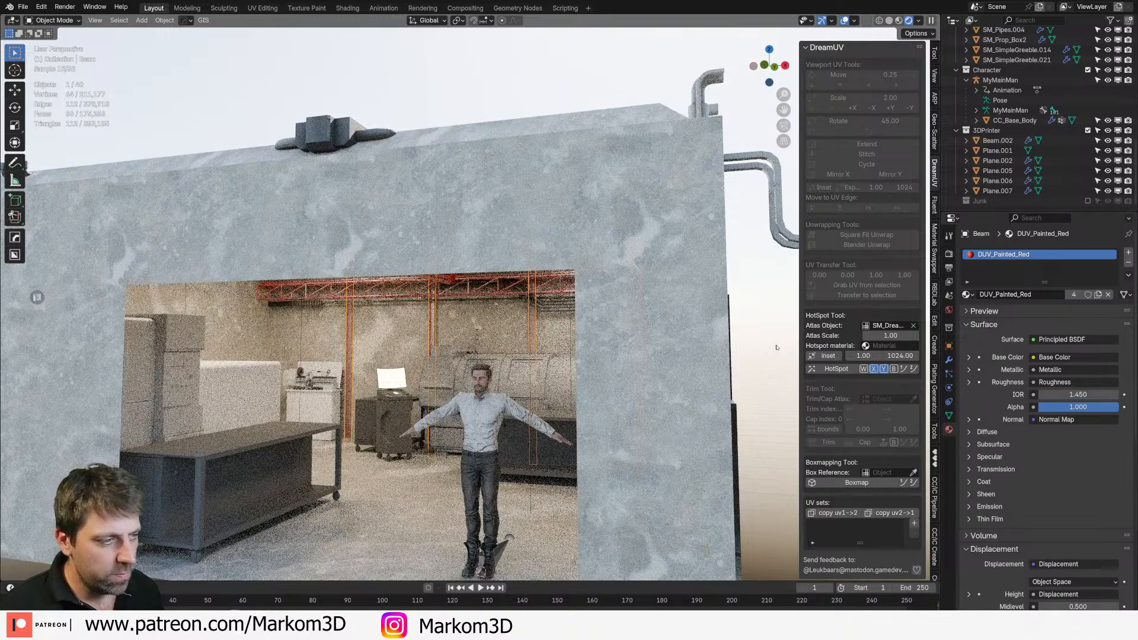
scroll(474, 451, "down", 4)
middle_click_drag(474, 451, 501, 444)
scroll(501, 445, "up", 2)
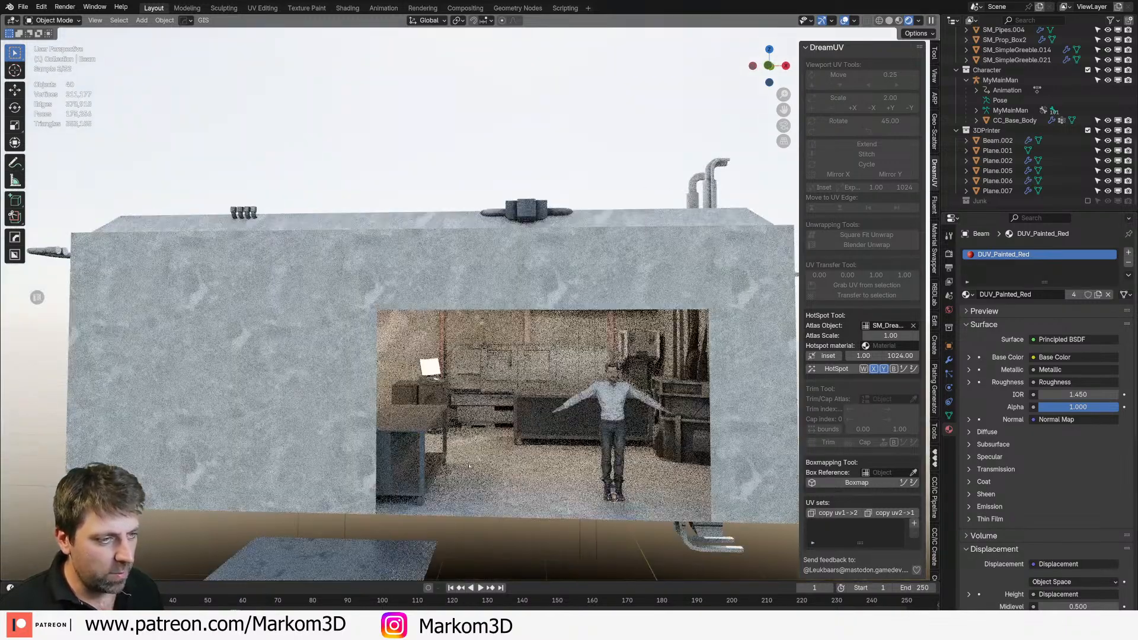
middle_click_drag(600, 267, 573, 270)
middle_click_drag(404, 350, 382, 337)
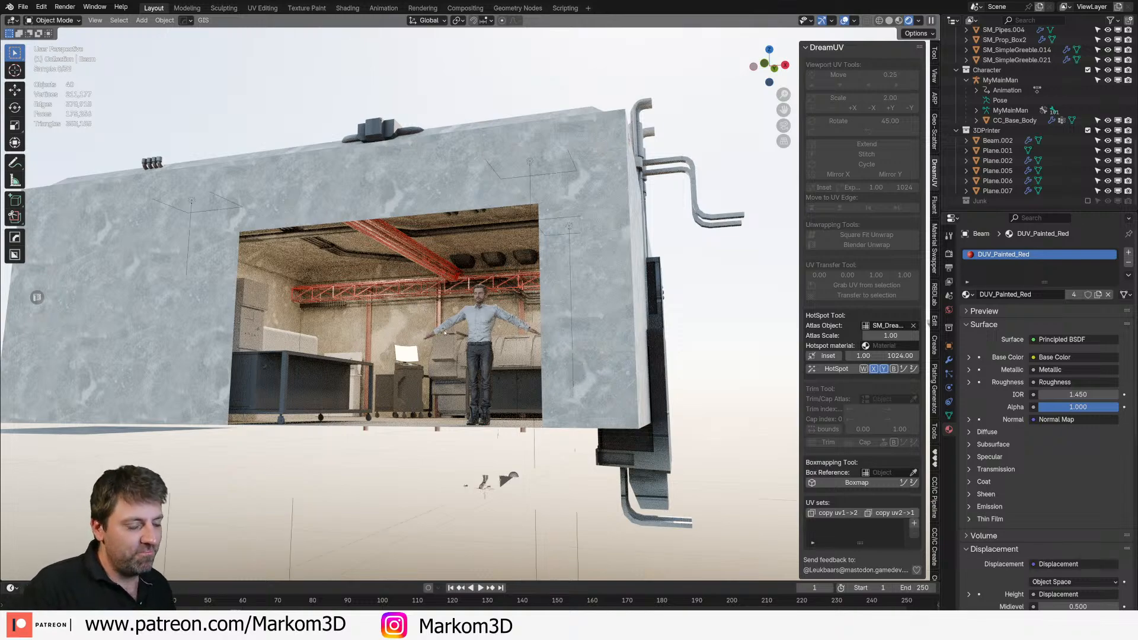
scroll(445, 333, "up", 3)
left_click(438, 327)
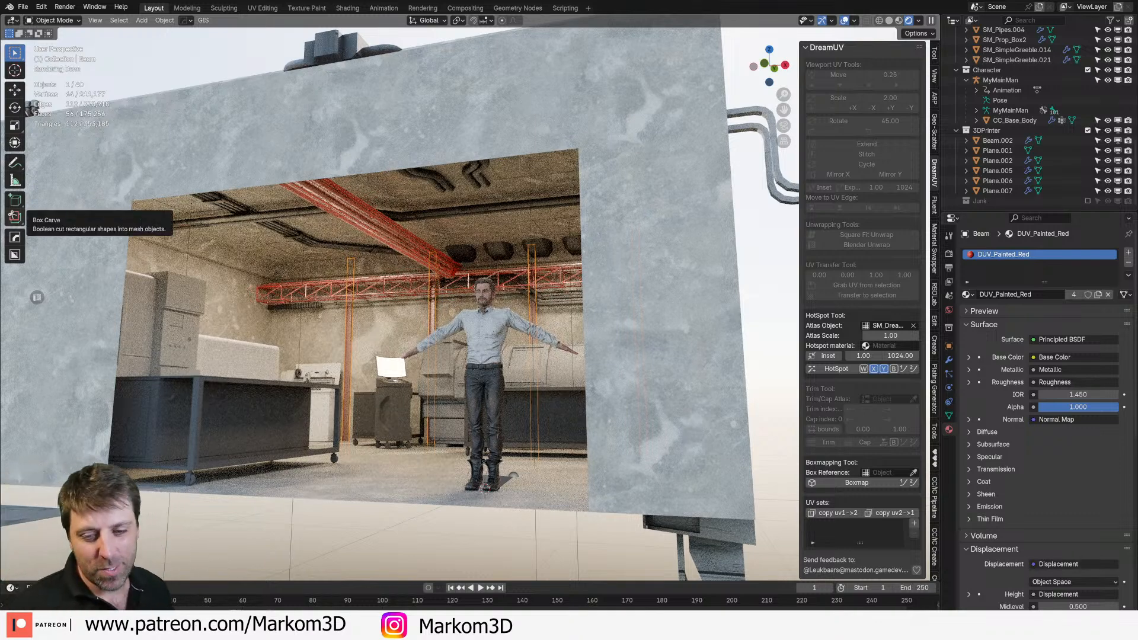
scroll(391, 285, "up", 5)
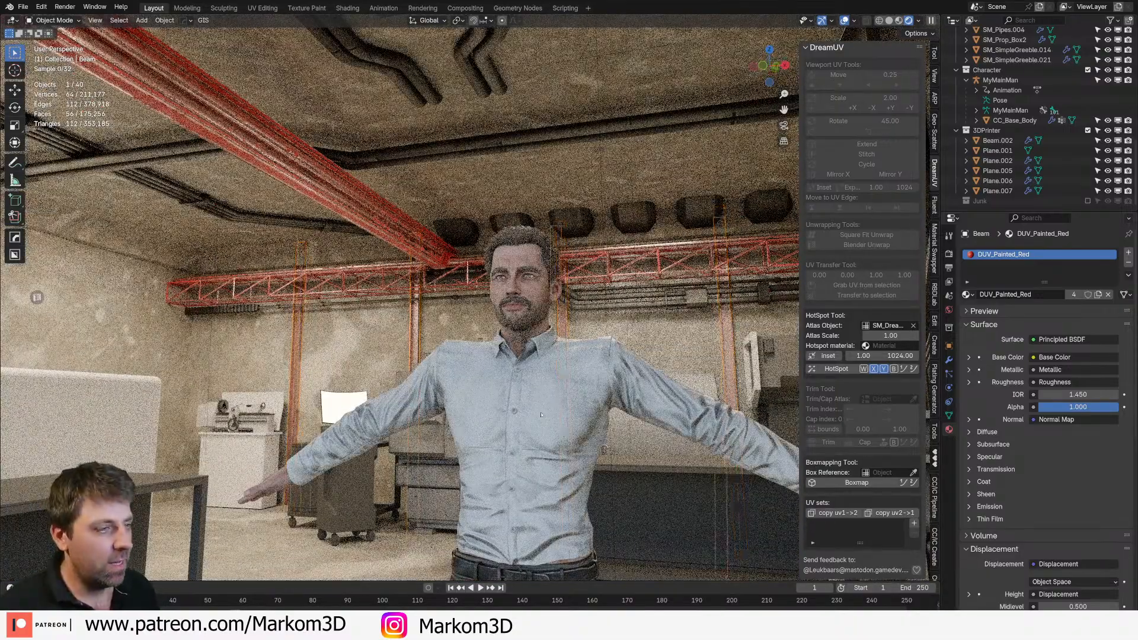
Step: Show the whole building in a wireframe top view and make sure Object Mode is active
key("Tab")
key("KP_Decimal")
key("z")
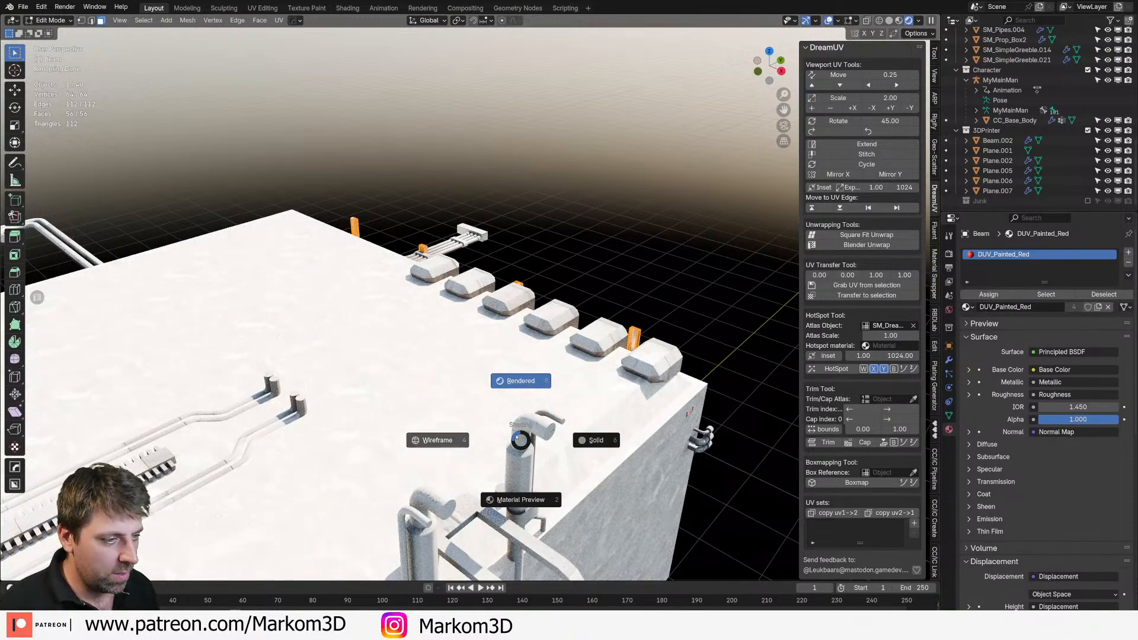
left_click(522, 441)
key("KP_7")
key("z")
left_click(479, 410)
middle_click_drag(479, 410, 488, 363, "shift")
key("Tab")
Step: Try to snap the 3D cursor to the centre of the outer concrete shell (Cube.002)
left_click(605, 341)
left_click(602, 341)
key("shift+s")
left_click(543, 312)
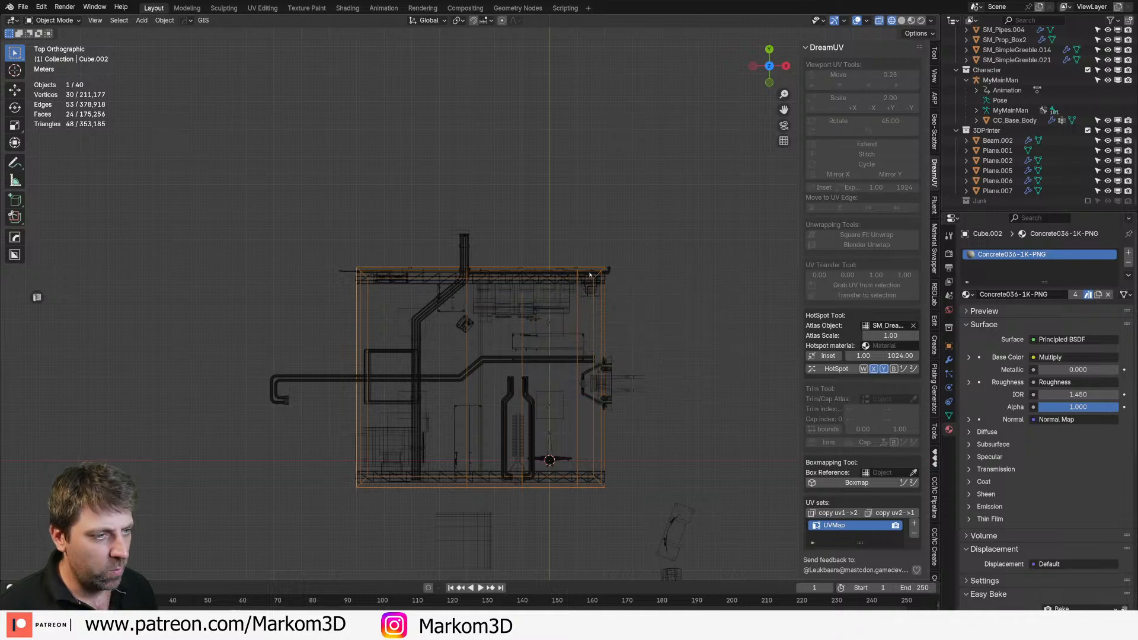
scroll(590, 274, "up", 3)
key("shift+s")
left_click(570, 427)
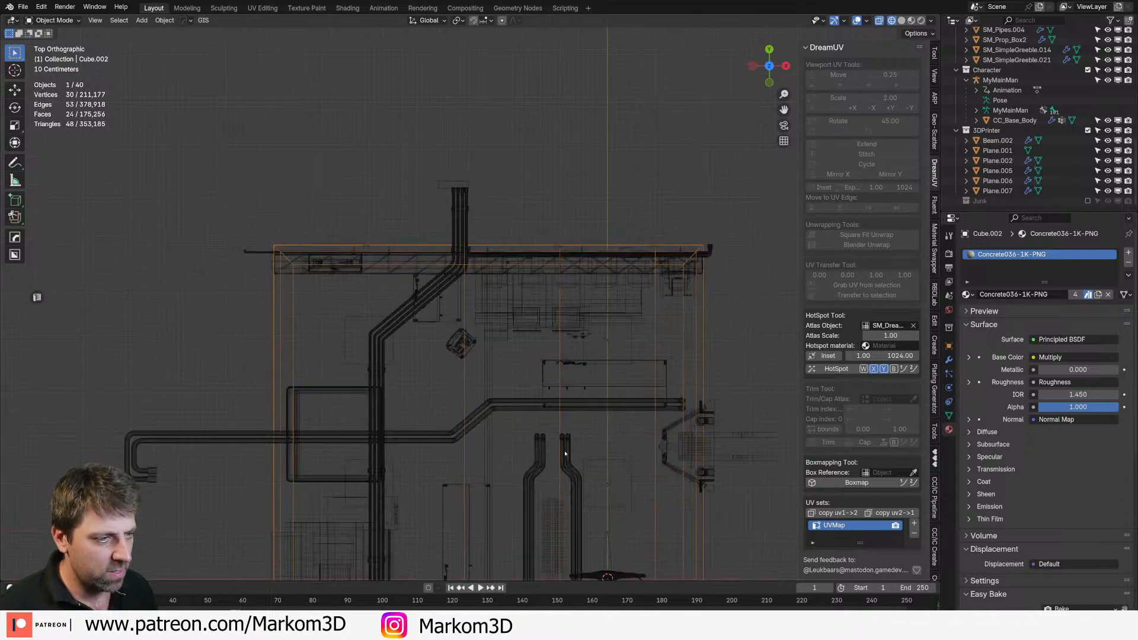
Step: Select the inner concrete shell (Cube) and snap the 3D cursor to it
scroll(554, 506, "down", 2)
middle_click_drag(481, 412, 467, 315)
left_click(450, 401)
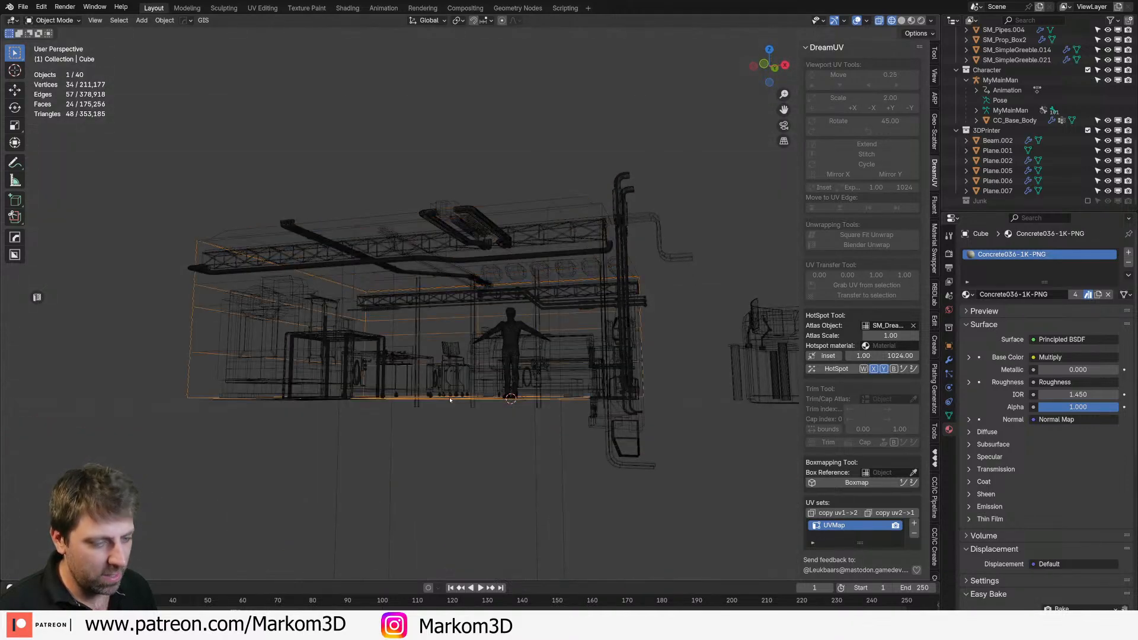
key("grave")
left_click(450, 458)
middle_click_drag(450, 457, 575, 386)
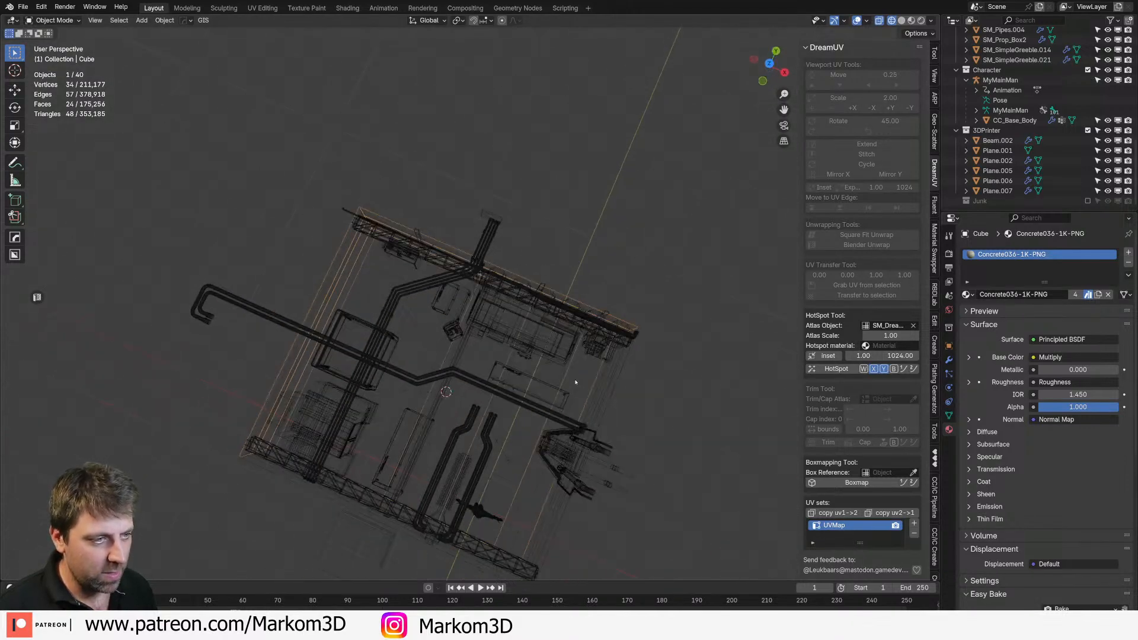
Step: Select the rear-wall beam object in the top view and duplicate it in place
left_click(607, 317)
key("KP_7")
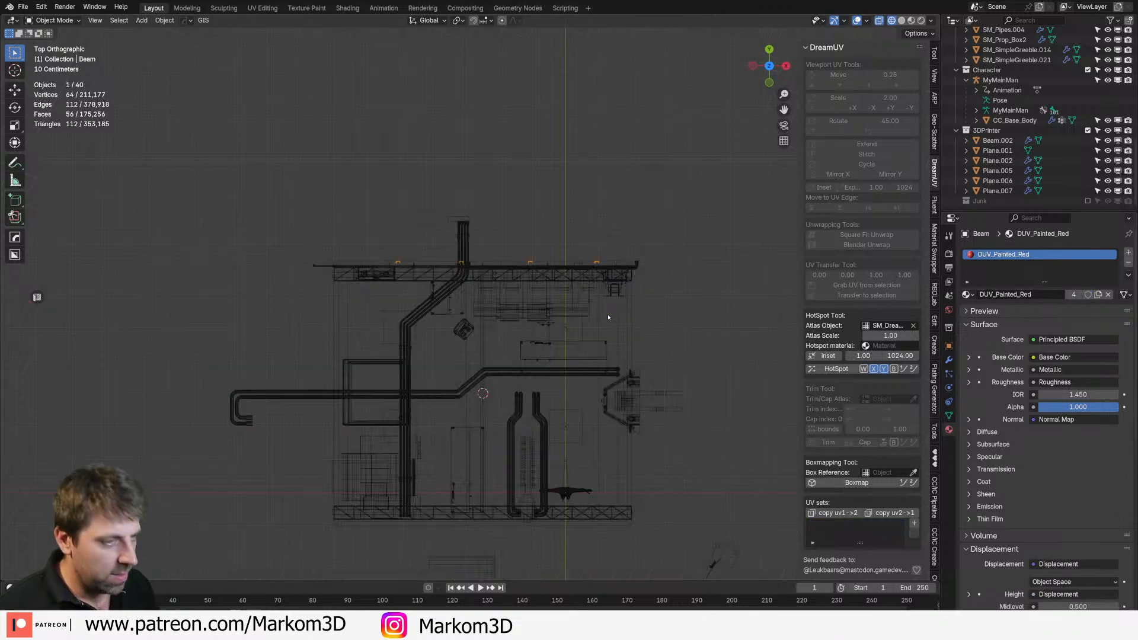
key("shift+d")
right_click(503, 73)
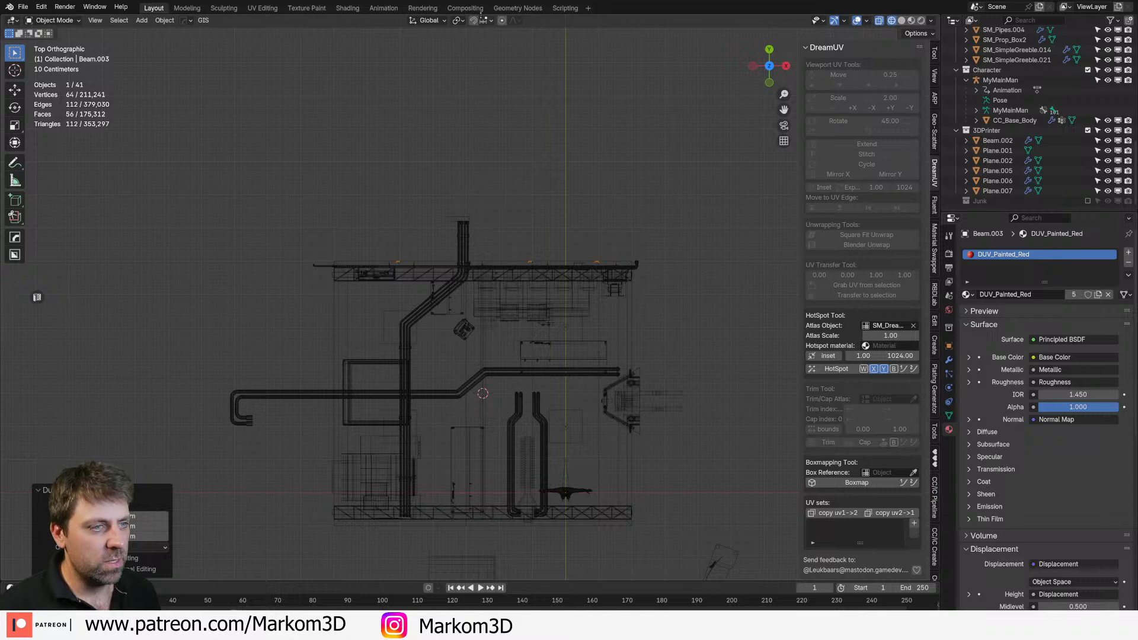
Step: Set the transform pivot to the 3D Cursor and rotate the duplicated beams 90° toward the left side wall
left_click(489, 20)
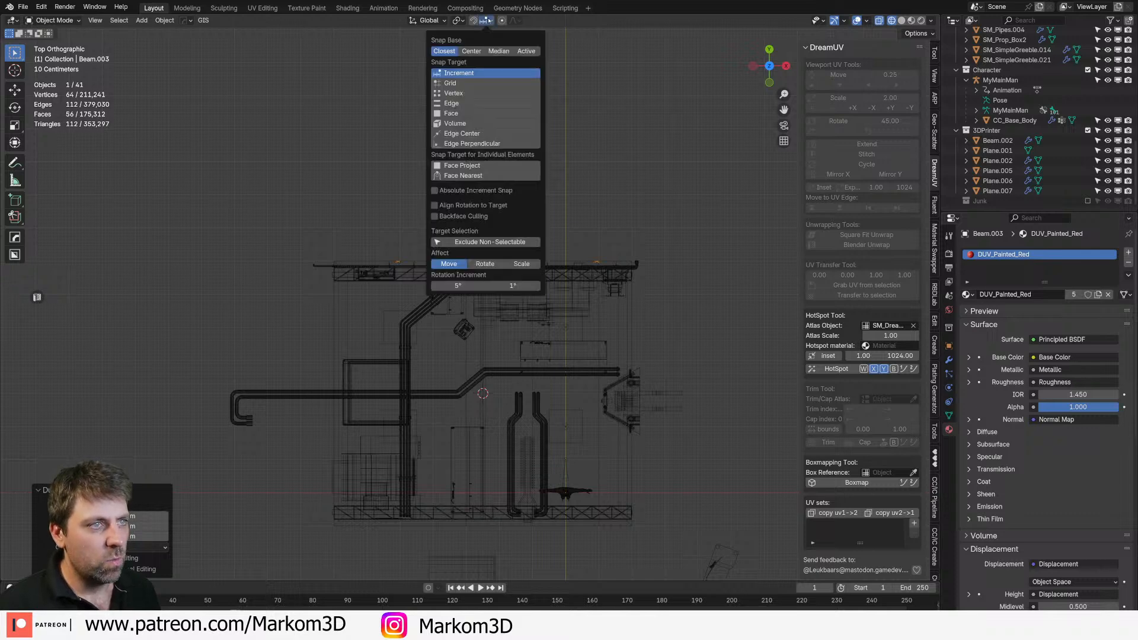
left_click(458, 20)
left_click(480, 67)
key("r")
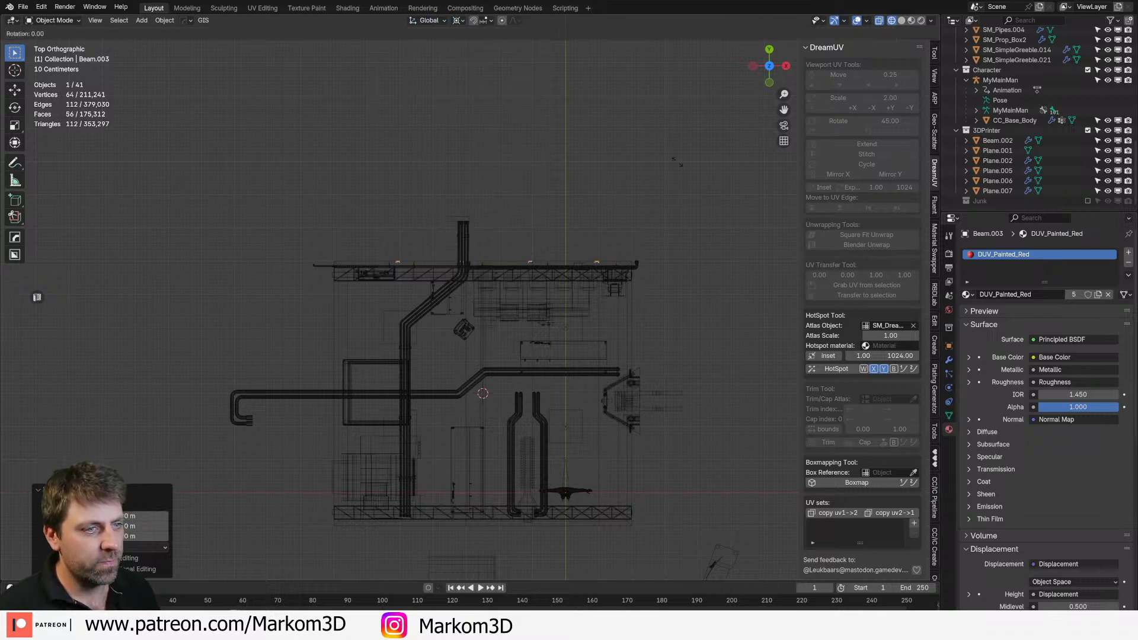
key("Return")
Step: Move the rotated beams' geometry along X against the left side wall, then return to Object Mode in solid view
scroll(463, 370, "up", 5)
middle_click_drag(463, 371, 700, 311, "shift")
scroll(700, 312, "down", 1)
key("Tab")
key("x")
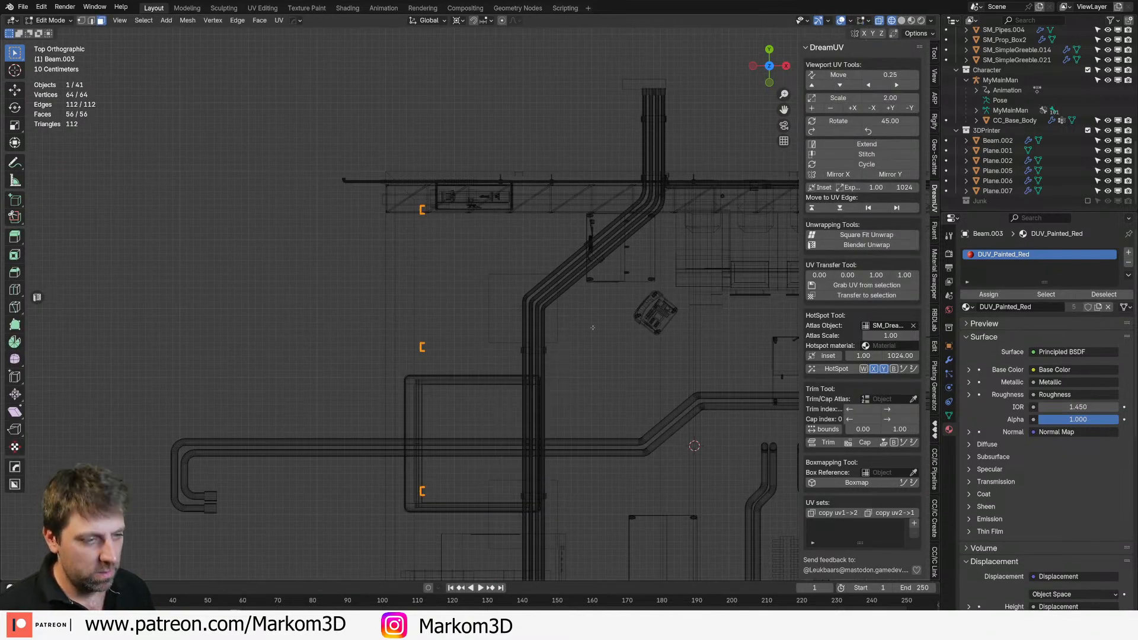
key("g")
key("y")
key("x")
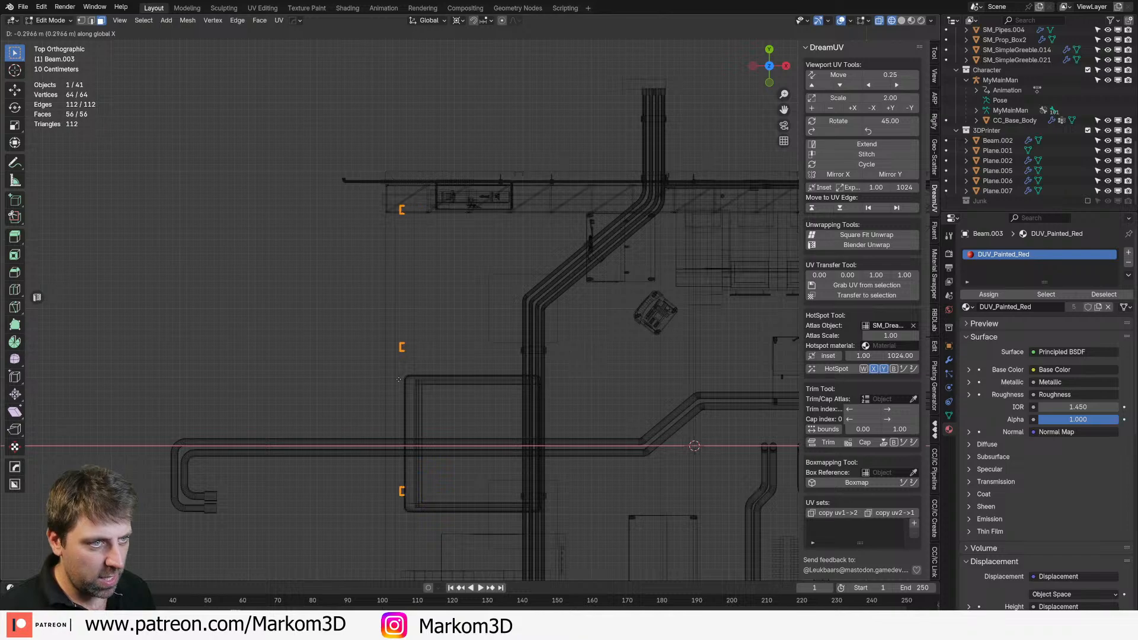
left_click(276, 390)
middle_click_drag(275, 390, 407, 254)
key("z")
left_click(488, 259)
key("Tab")
Step: Examine the side-wall beams through the front opening in solid and rendered shading
scroll(488, 259, "down", 3)
middle_click_drag(488, 259, 520, 292)
scroll(522, 294, "down", 5)
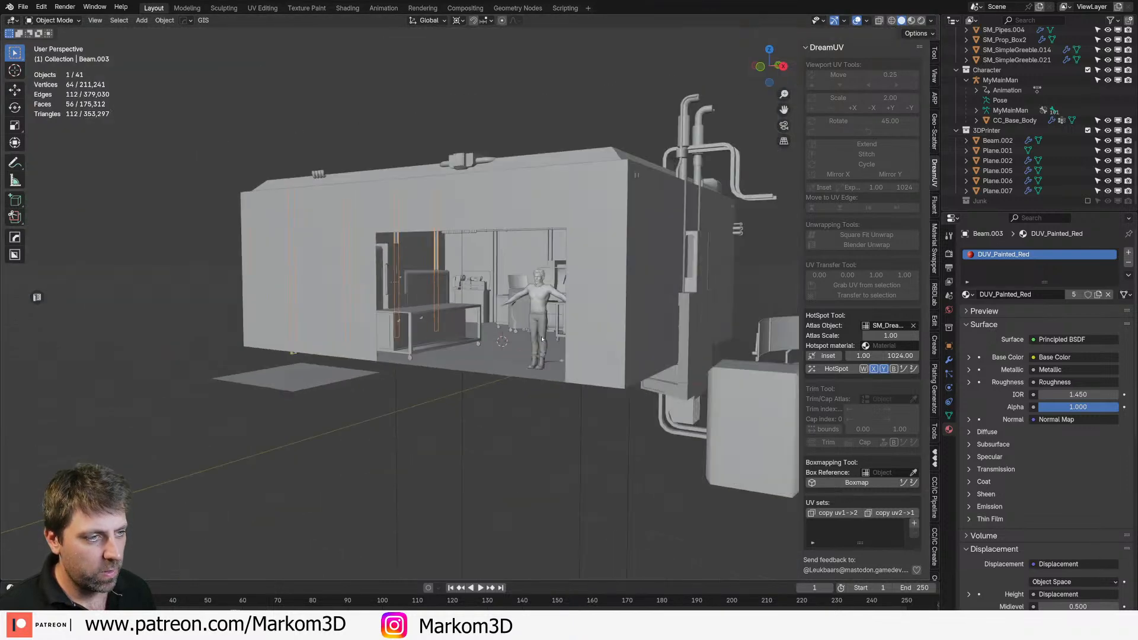
scroll(527, 295, "up", 7)
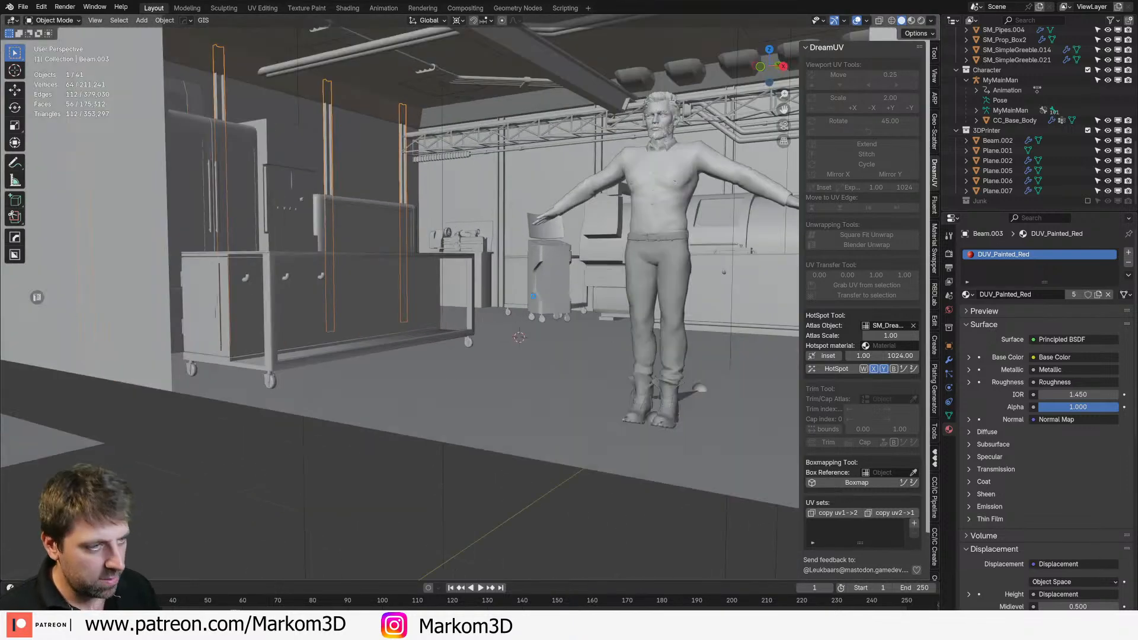
key("F12")
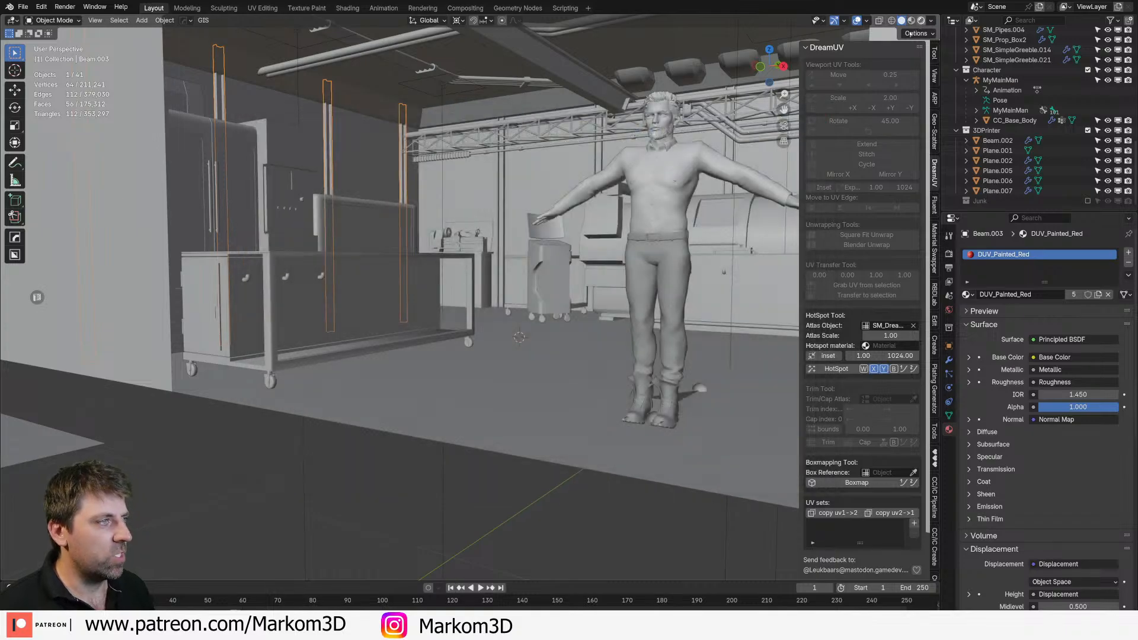
left_click(921, 20)
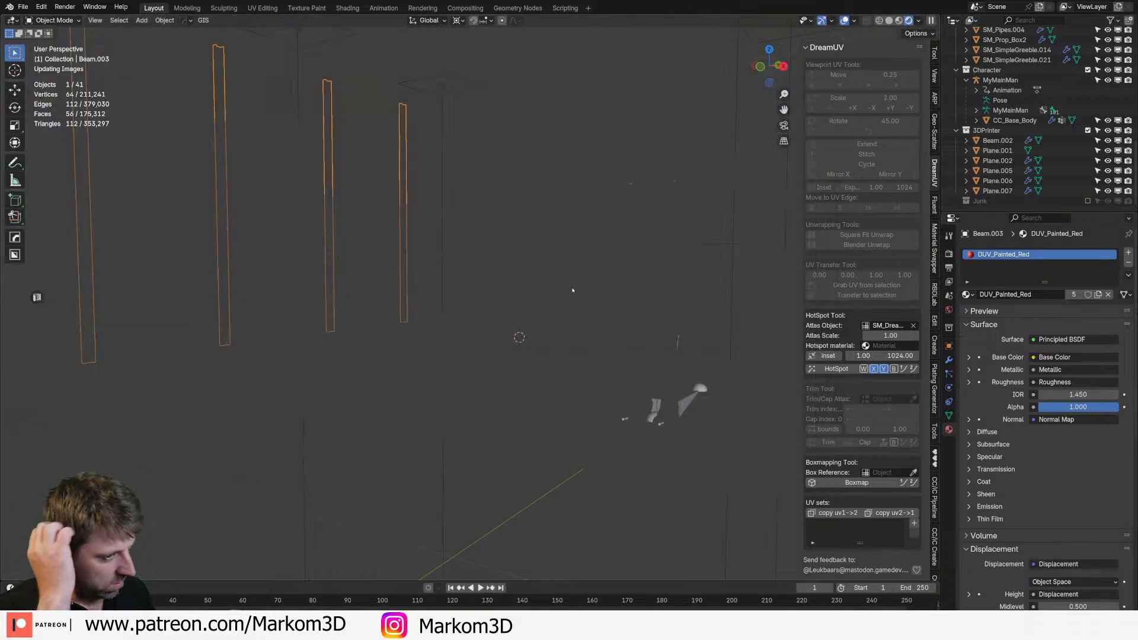
Step: Examine the wall beams, roof trusses and equipment inside the workshop with walk navigation in rendered shading
key("F3")
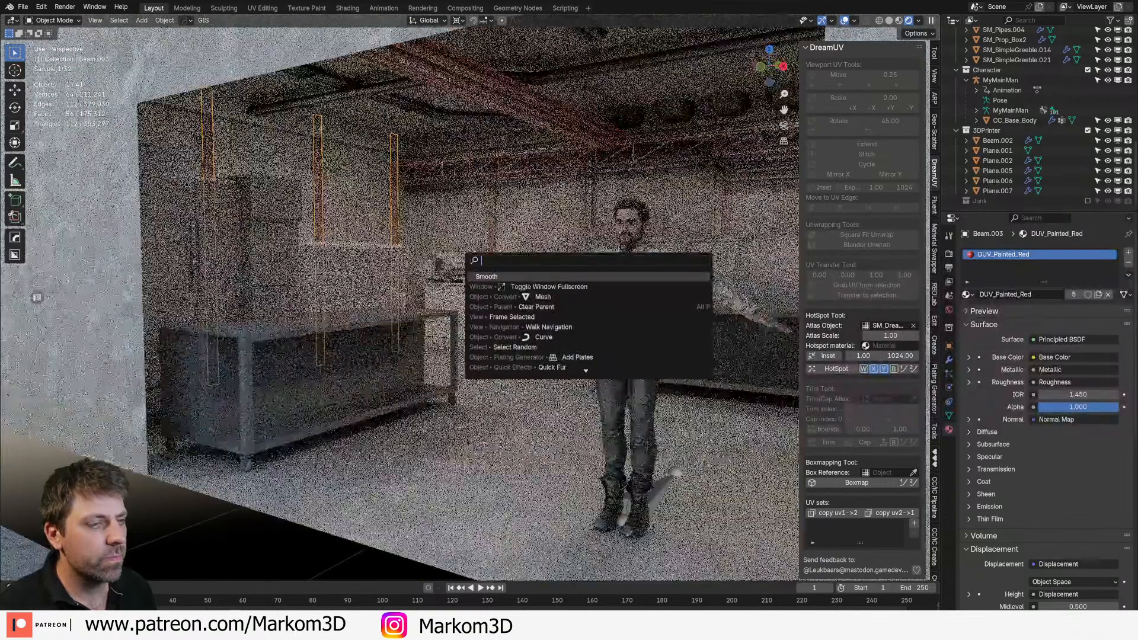
key("Return")
key("F3")
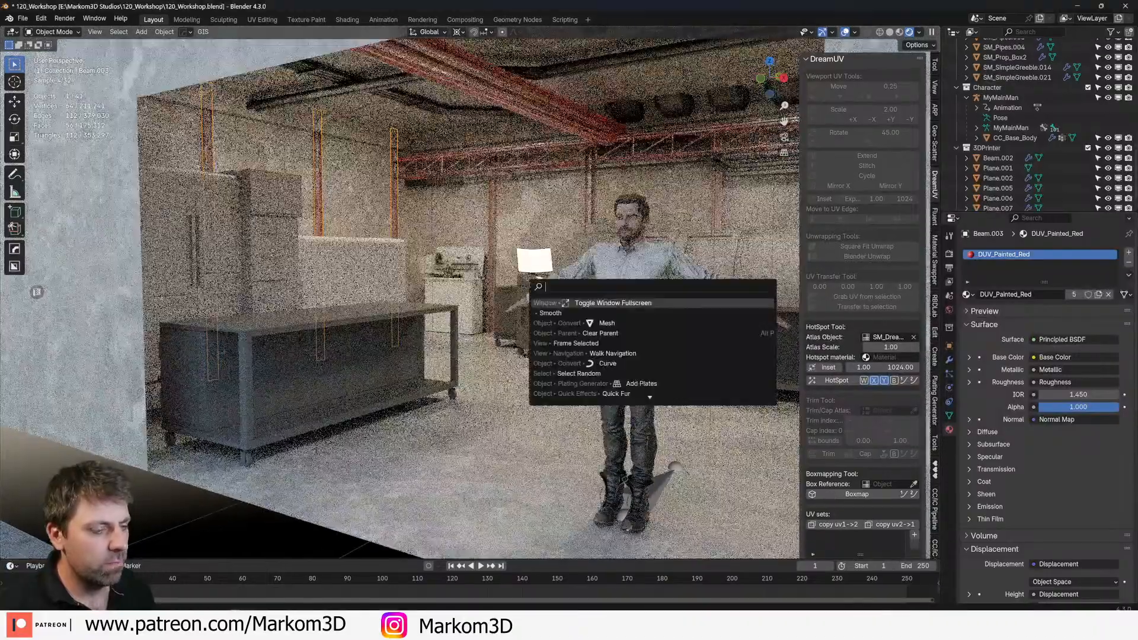
key("Return")
key("F3")
type("WALK")
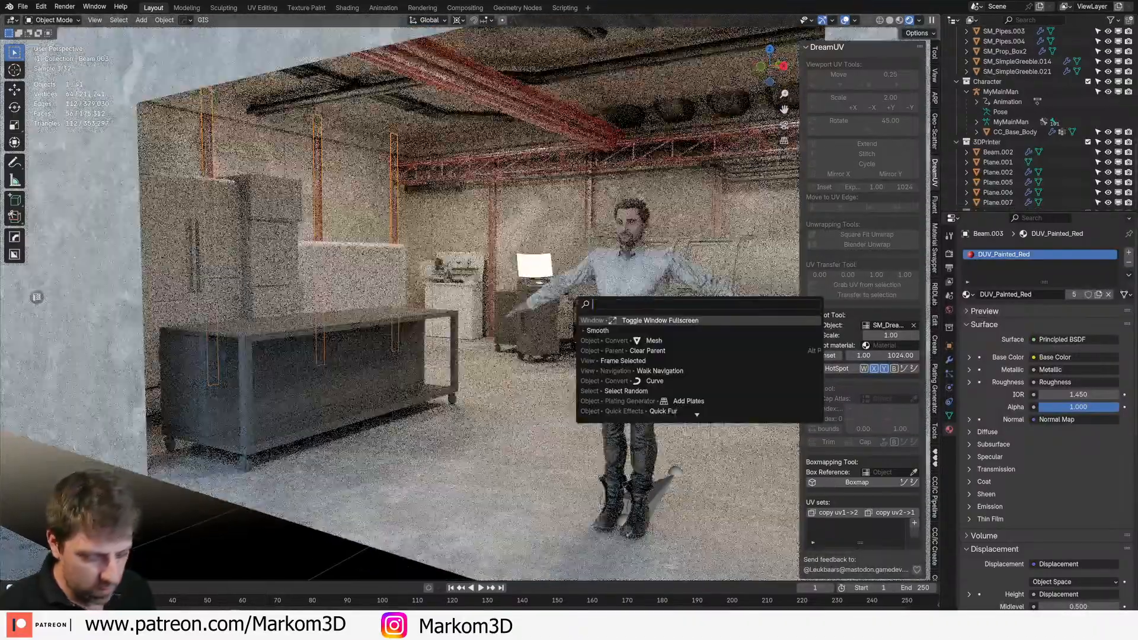
type("w")
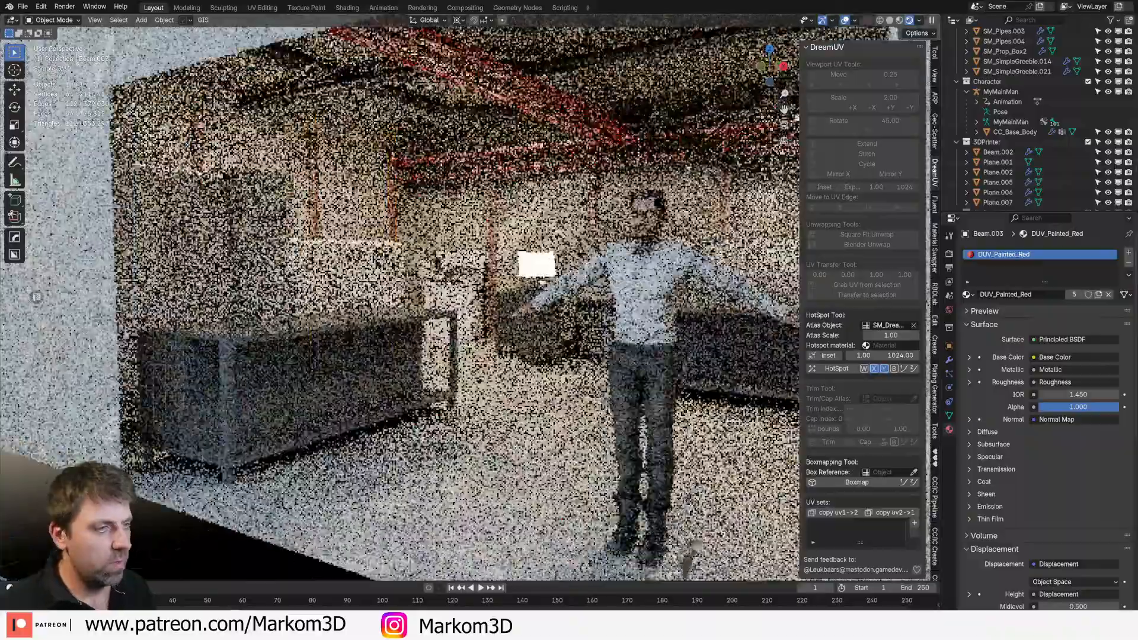
type("w")
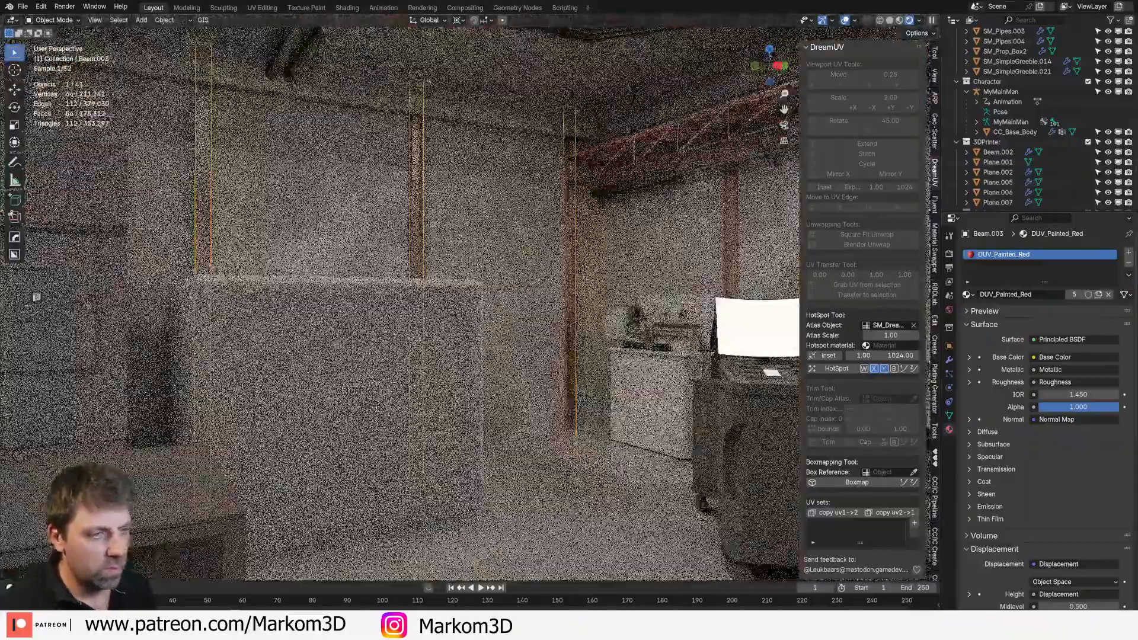
type("w")
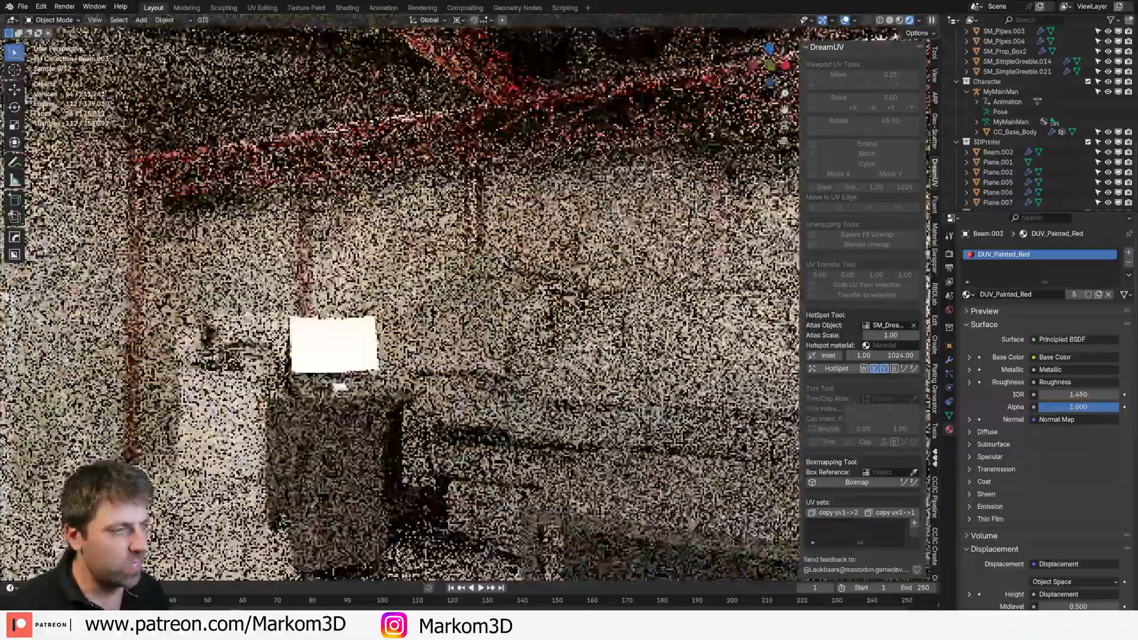
middle_click_drag(367, 445, 563, 409)
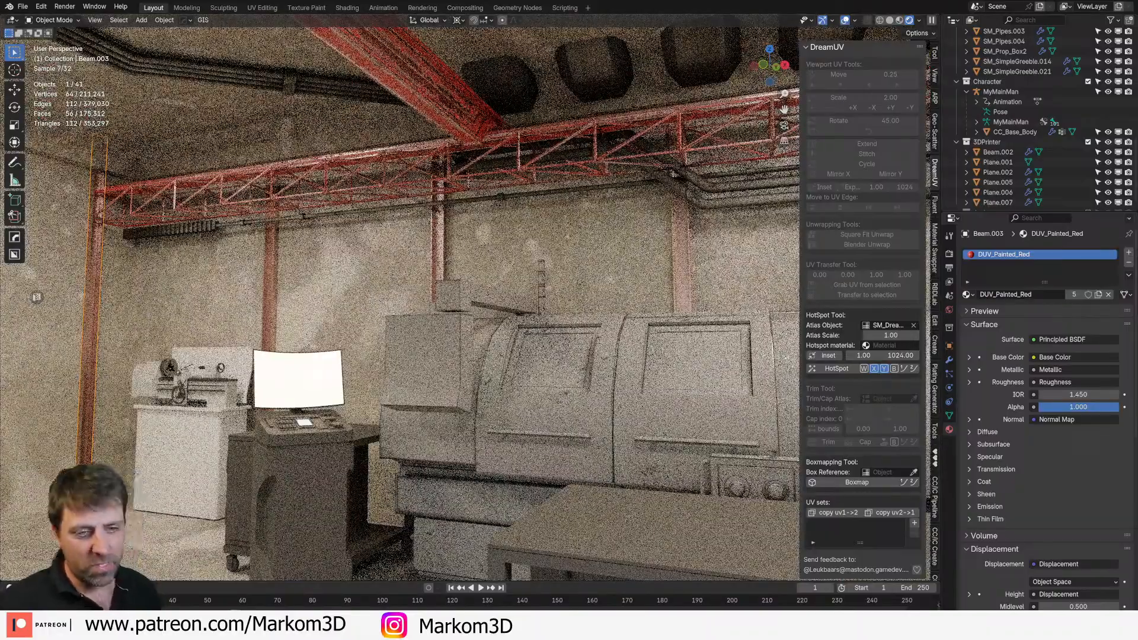
middle_click_drag(533, 368, 417, 357)
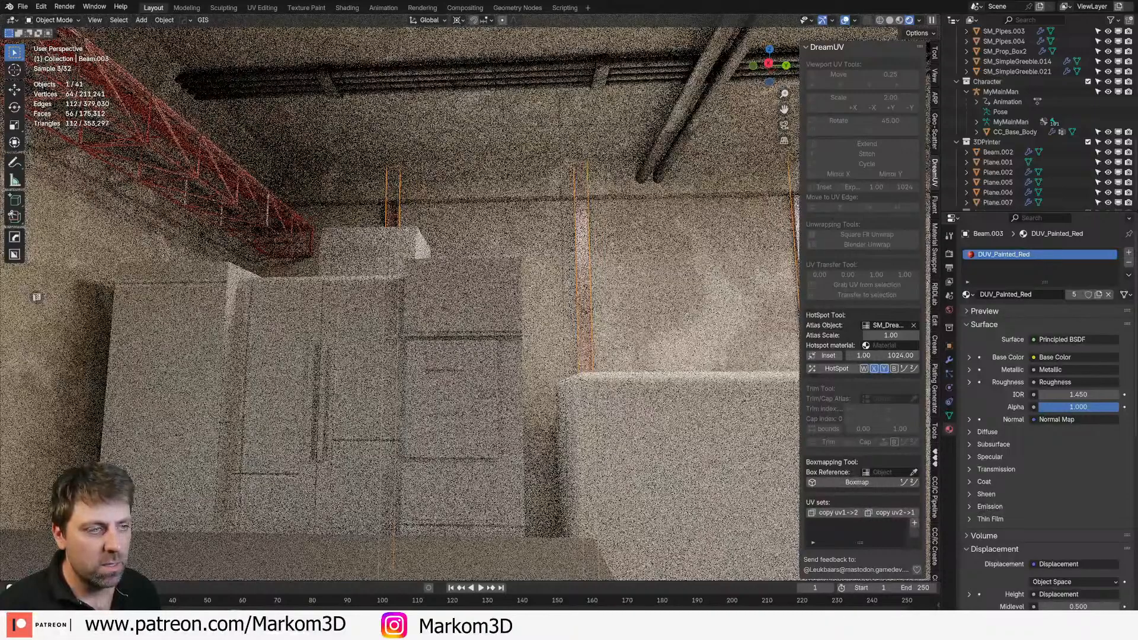
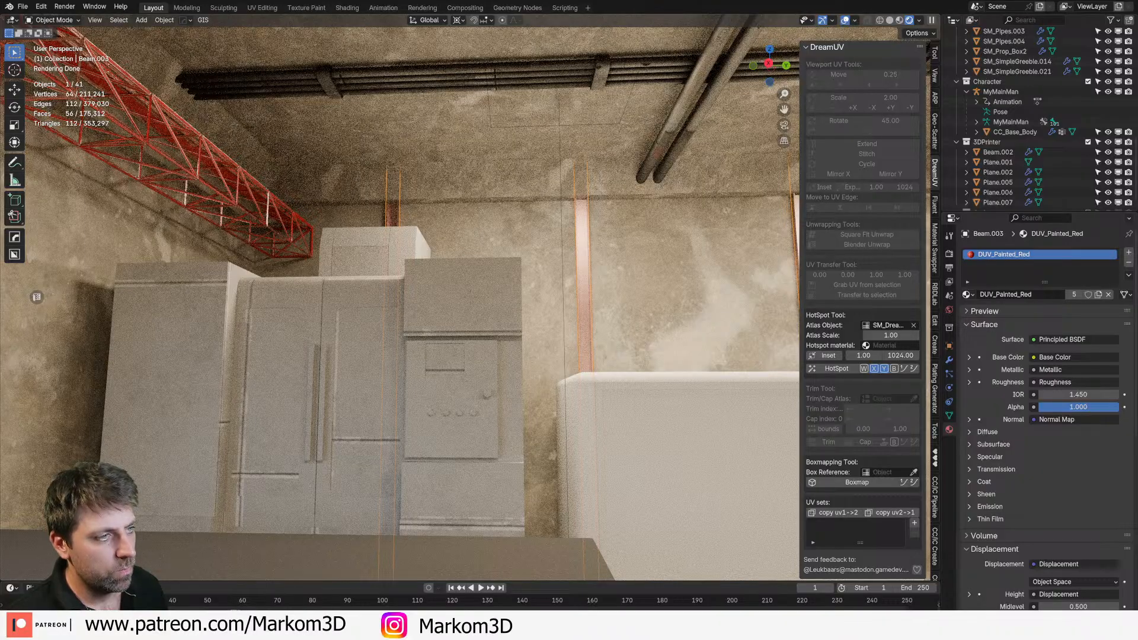
middle_click_drag(415, 296, 471, 307)
scroll(470, 307, "down", 4)
scroll(470, 307, "down", 8)
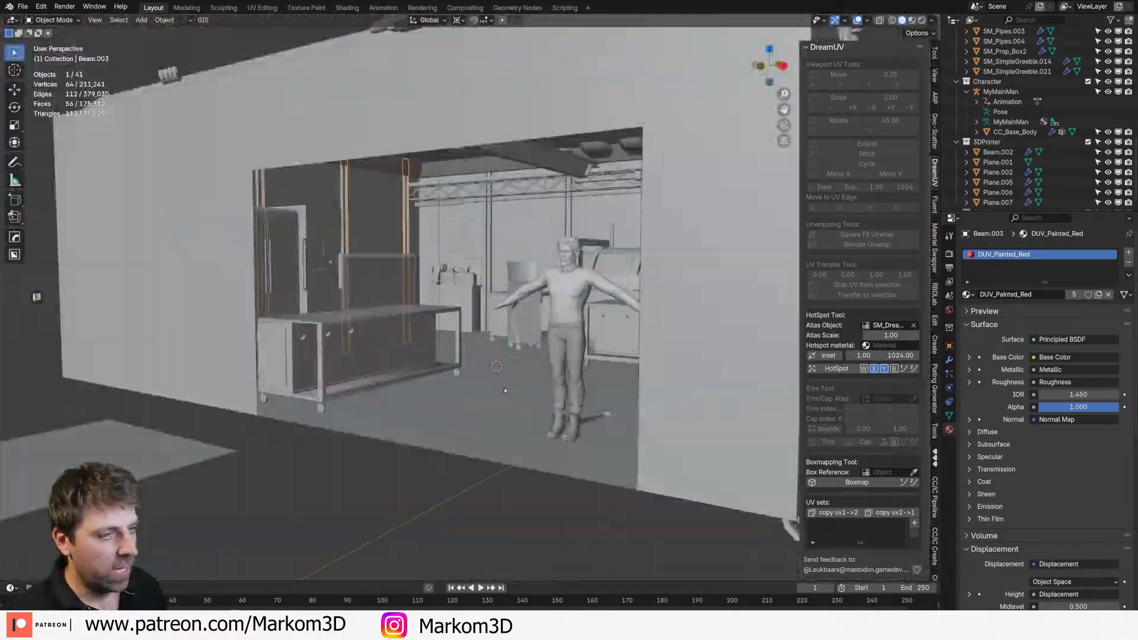
Step: Add a Beam Builder mesh and set its type to I Profile
key("shift+a")
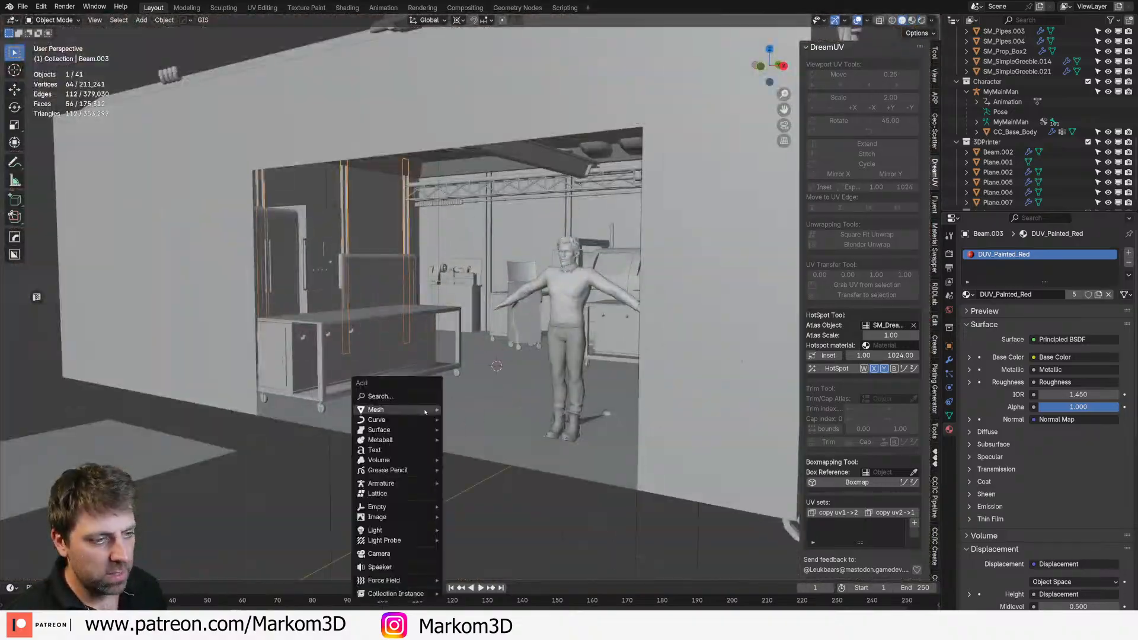
mouse_move(425, 411)
mouse_move(474, 356)
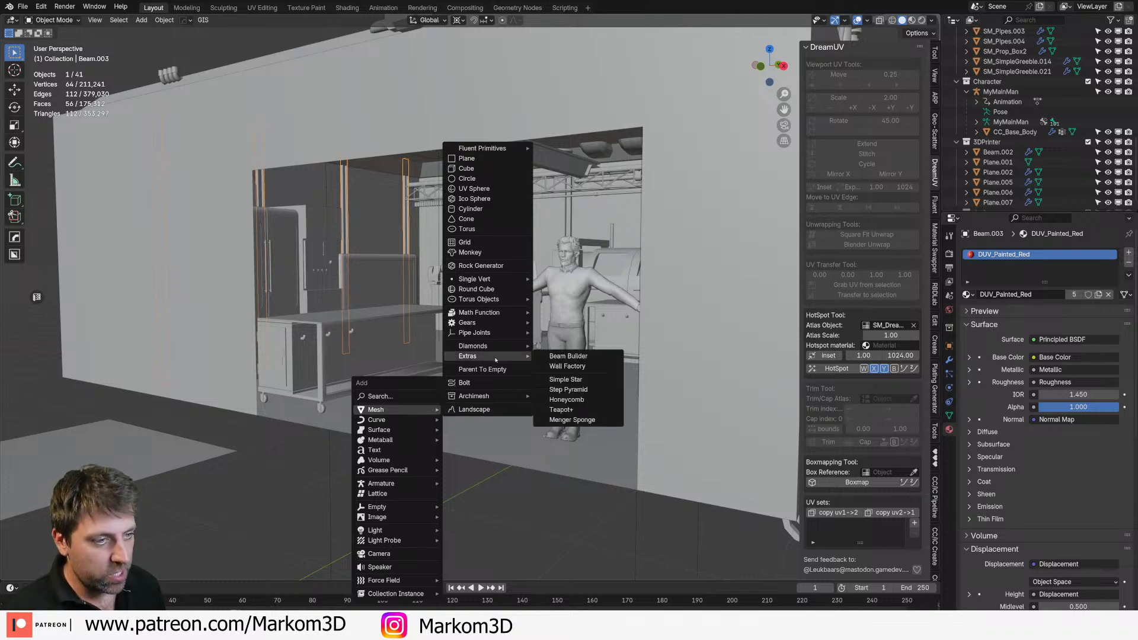
left_click(569, 356)
left_click(108, 370)
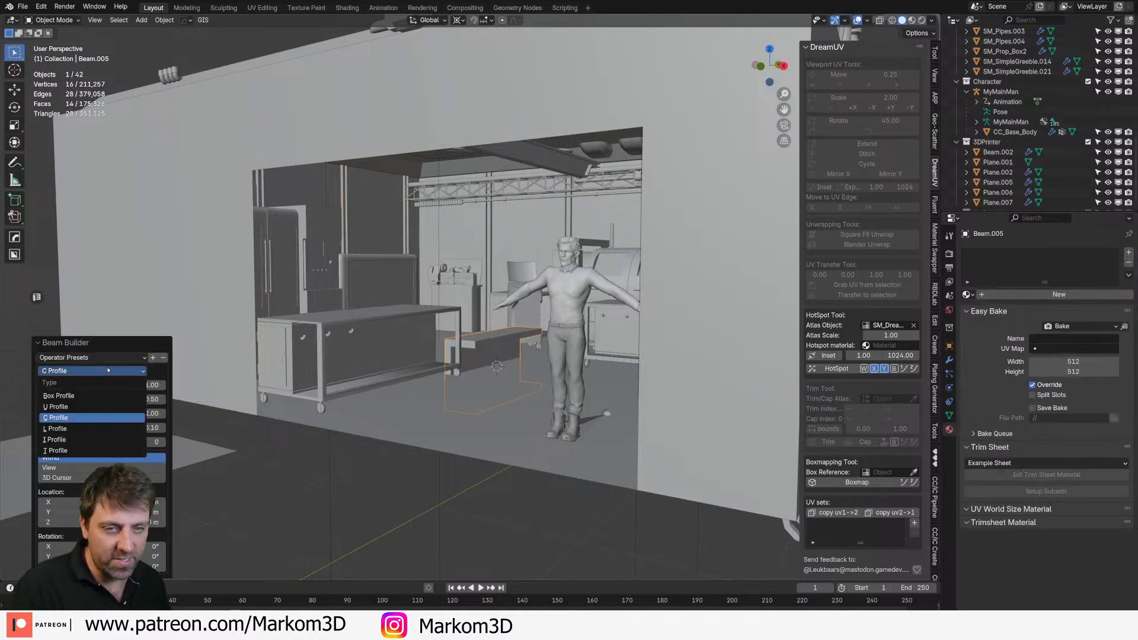
left_click(94, 440)
Step: In wireframe top view, scale down the new I-beam's geometry in Edit Mode and place it over the left side wall
scroll(427, 460, "down", 6)
mouse_move(426, 460)
middle_mouse_down()
mouse_move(483, 467)
mouse_move(525, 357)
middle_mouse_up()
key("KP_7")
key("z")
left_click(401, 465)
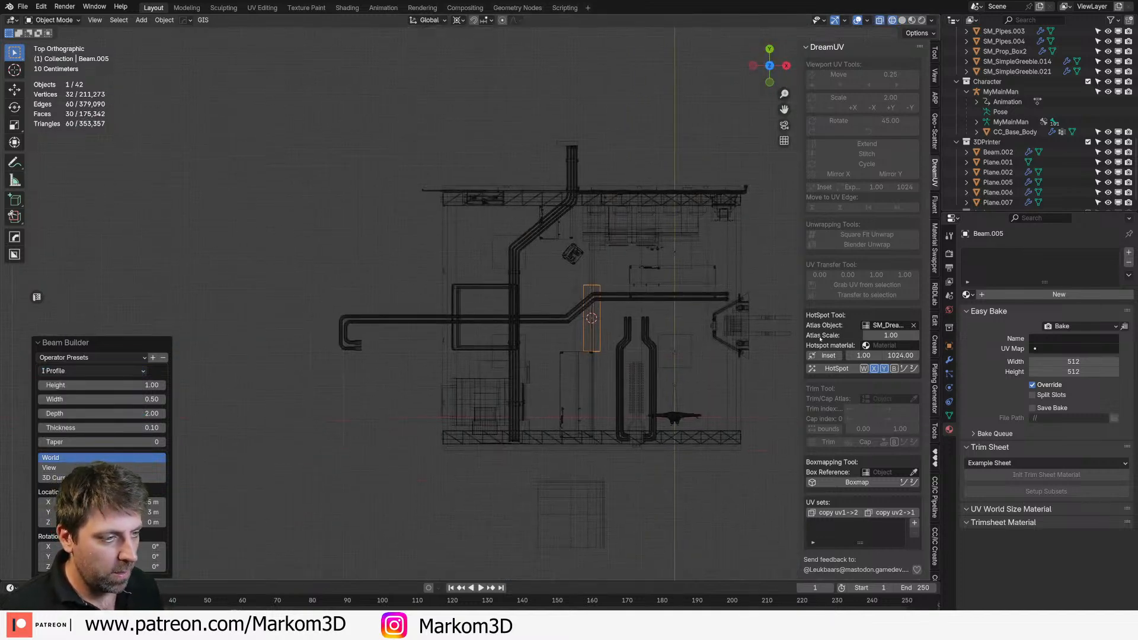
key("Tab")
key("s")
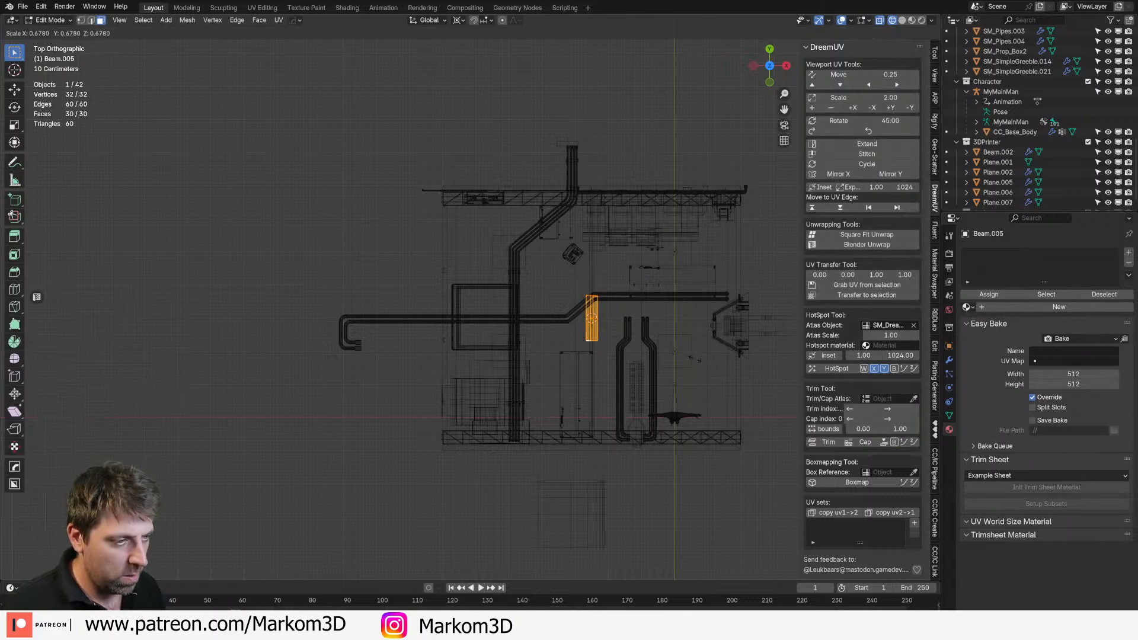
left_click(632, 345)
key("g")
left_click(488, 371)
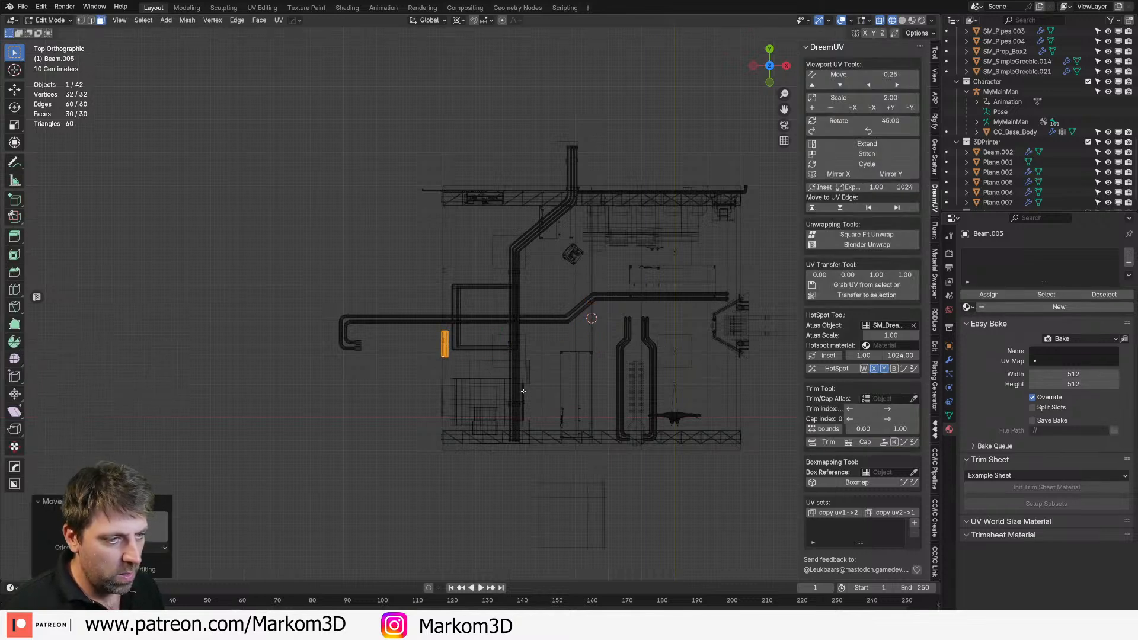
key("g")
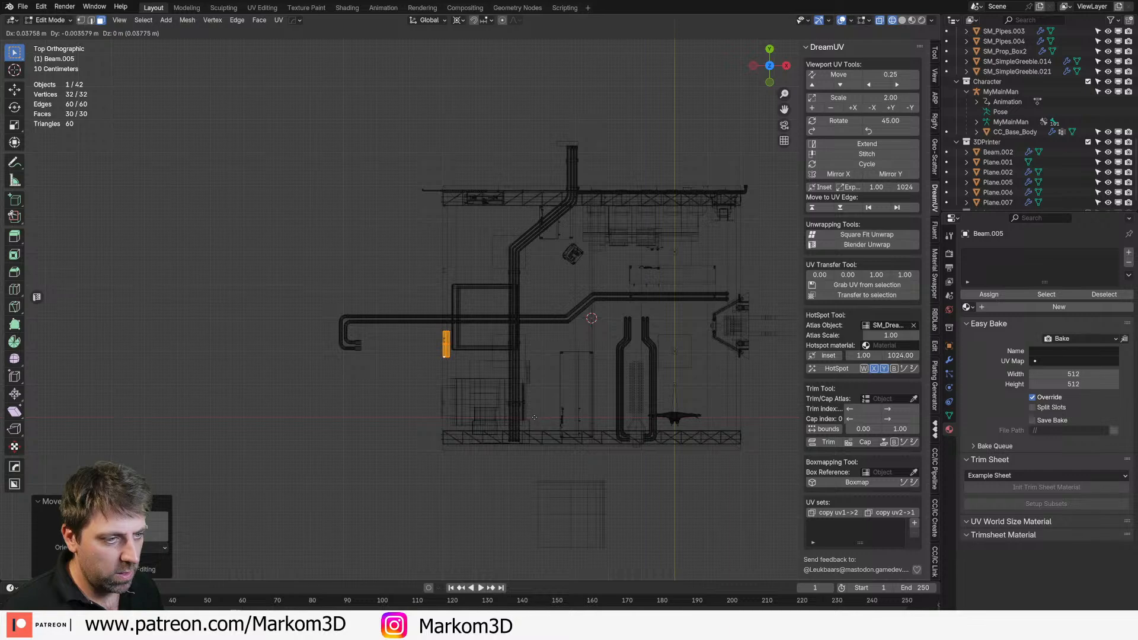
left_click(502, 421)
Step: Raise the I-beam's geometry along Z to roof height above the left side wall
middle_click_drag(504, 424, 465, 380)
key("g")
key("z")
left_click(463, 270)
key("s")
key("x")
right_click(463, 270)
key("s")
key("y")
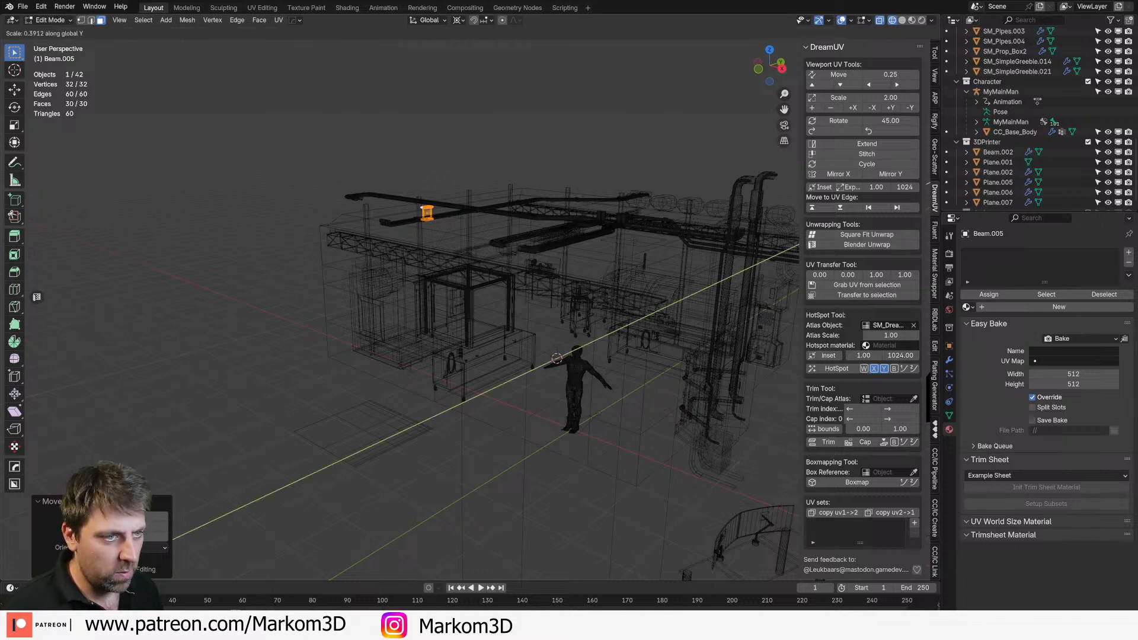
key("Escape")
Step: Switch the transform pivot to the selection's centre and stretch the I-beam along Y to exceed the building's depth
left_click(458, 20)
left_click(482, 79)
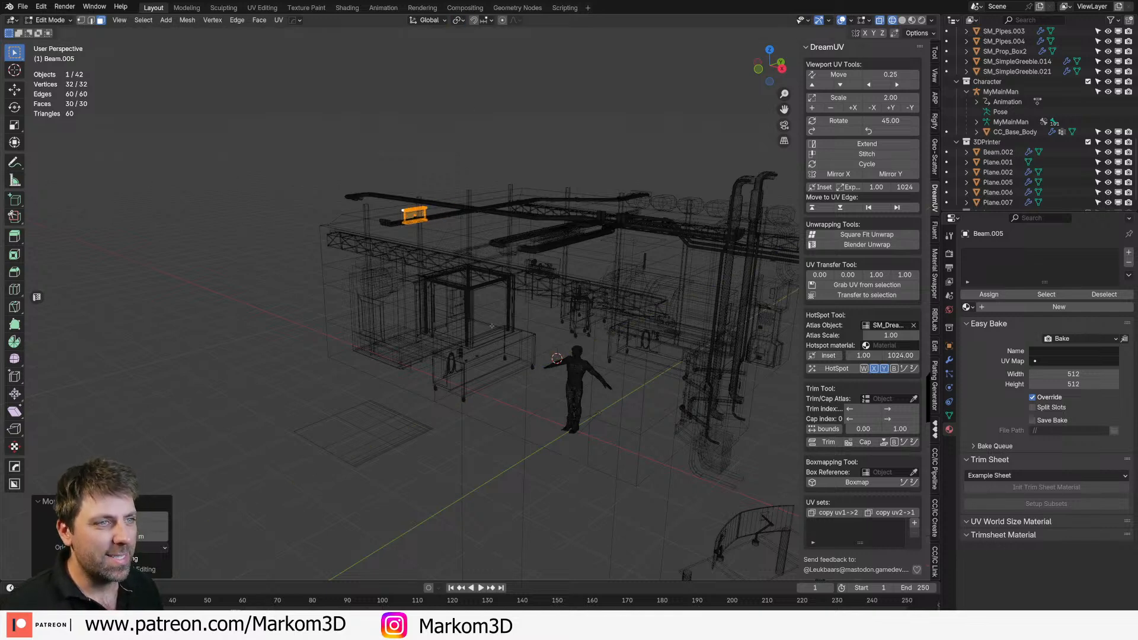
key("s")
key("y")
left_click(158, 478)
Step: Shift the stretched I-beam along Y so it overhangs both the front and rear walls
middle_click_drag(251, 169, 222, 227)
key("KP_7")
key("g")
key("y")
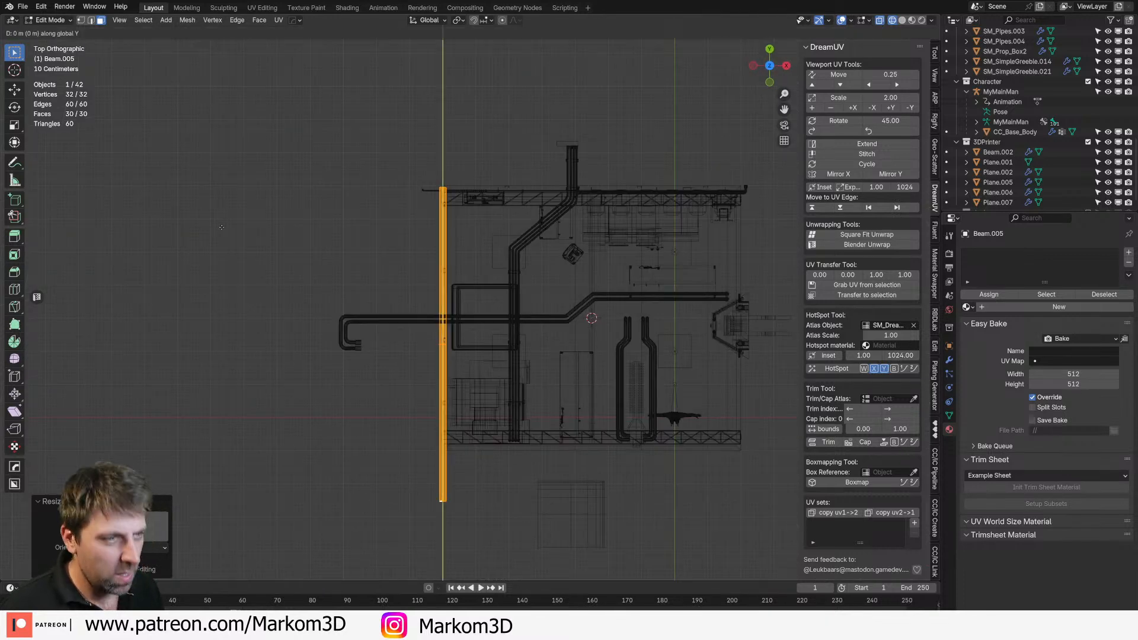
left_click(228, 193)
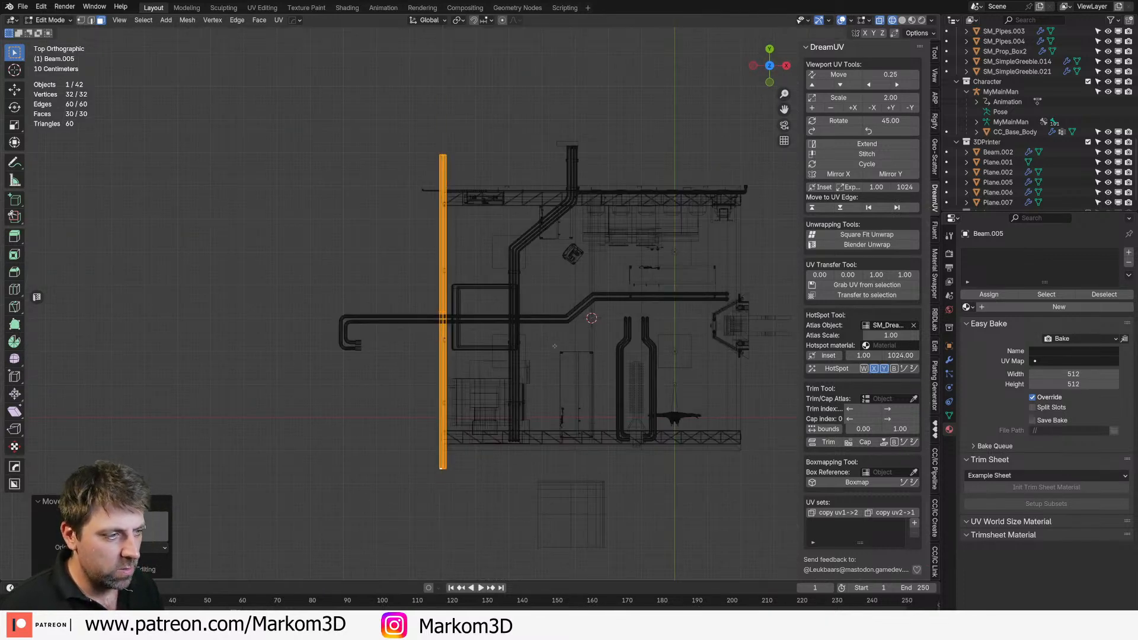
Step: Duplicate the I-beam along X and align the copy over the right side wall
middle_click_drag(555, 346, 535, 346, "shift")
key("shift+d")
key("x")
left_click(710, 323)
middle_click_drag(711, 323, 556, 404, "shift")
scroll(439, 336, "up", 9)
key("g")
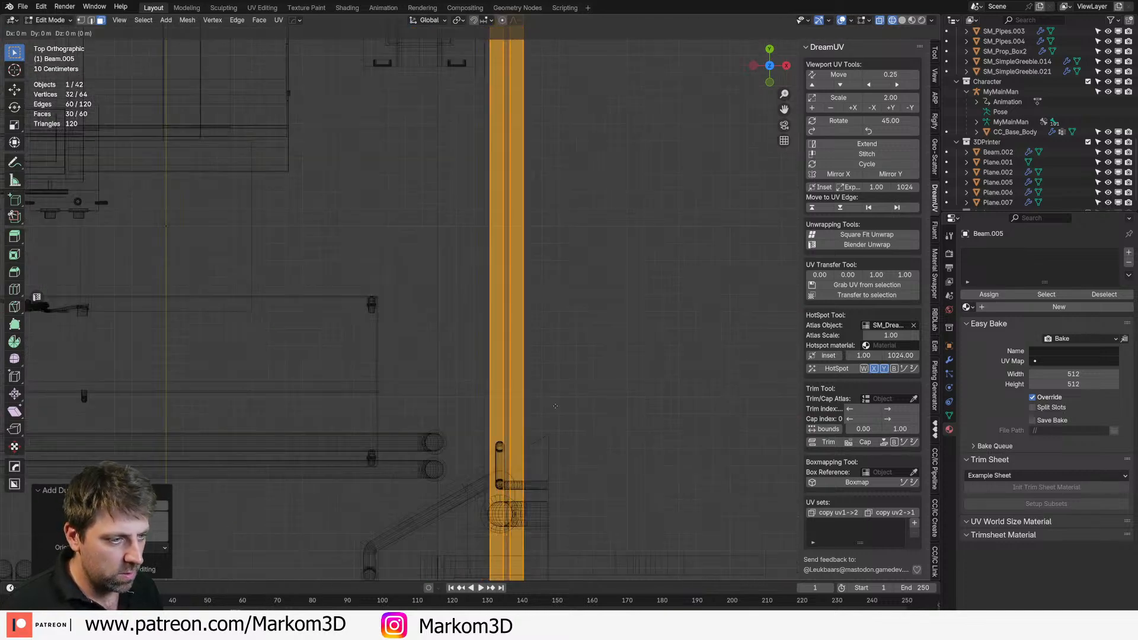
key("x")
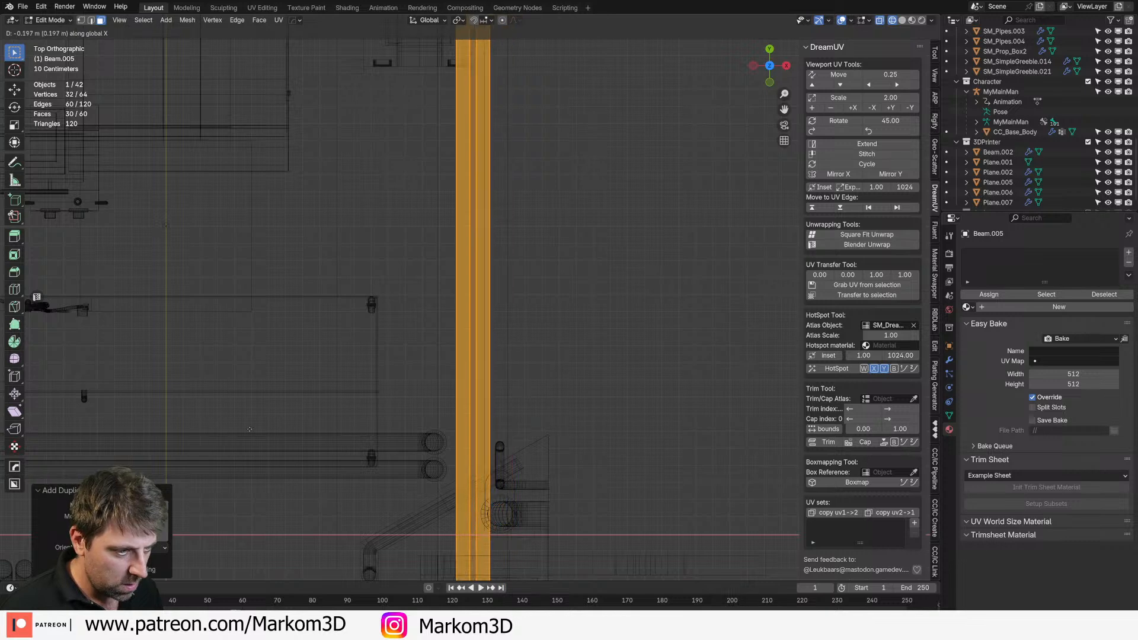
left_click(502, 420)
Step: Move the right side wall's I-beam along Y so its front end lines up near the front truss
scroll(502, 420, "down", 6)
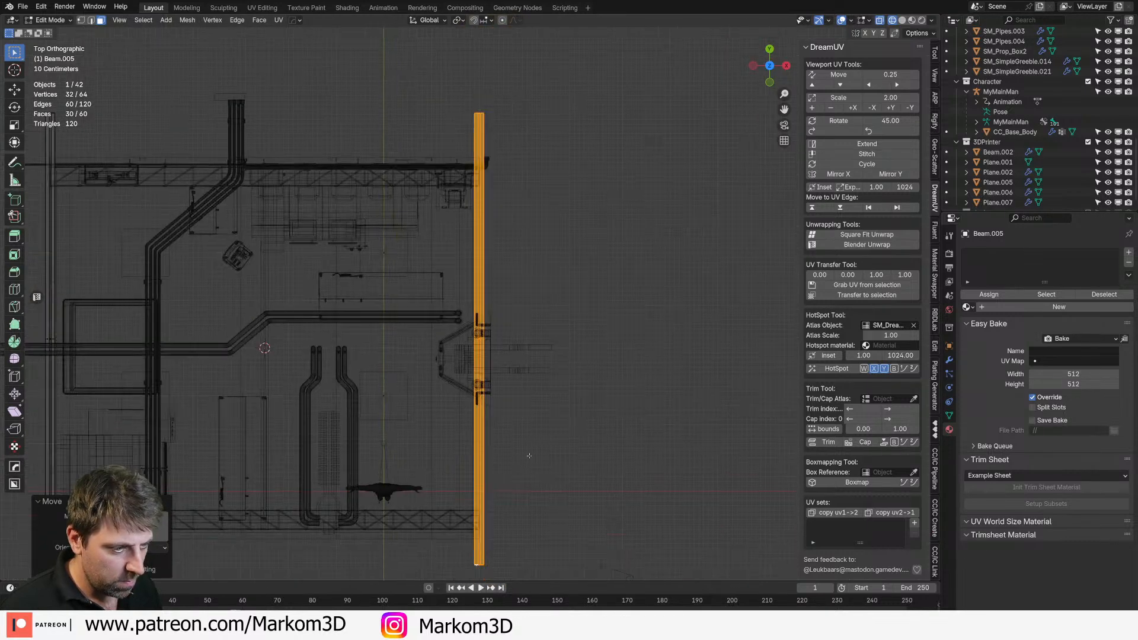
middle_click_drag(537, 569, 544, 426, "shift")
key("g")
key("y")
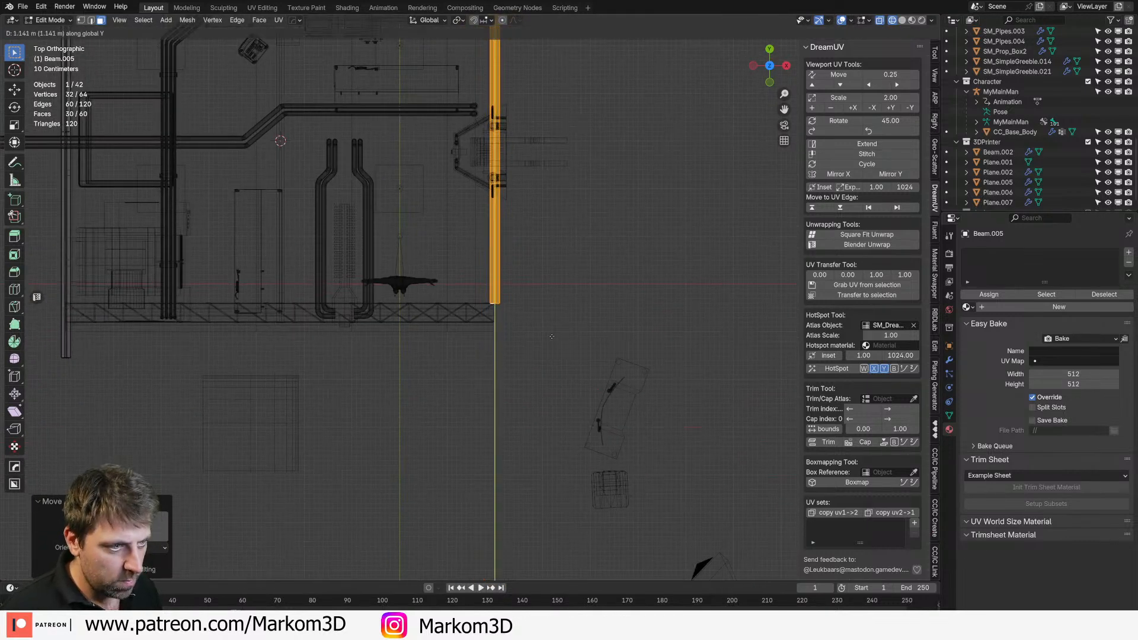
left_click(528, 55)
Step: Select only the right side wall's I-beam in Edit Mode, duplicate it in place and rotate the copy 90° in top view
scroll(528, 56, "down", 5)
middle_click_drag(474, 266, 502, 228)
scroll(509, 281, "up", 2)
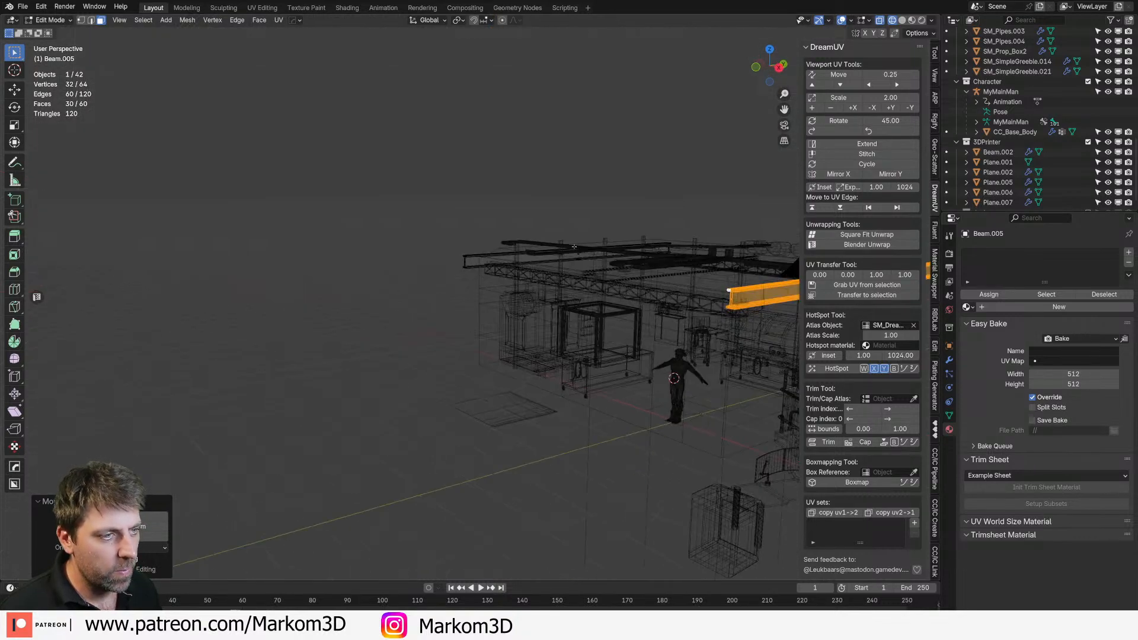
key("Tab")
middle_click_drag(517, 332, 488, 389)
scroll(487, 389, "up", 3)
key("Tab")
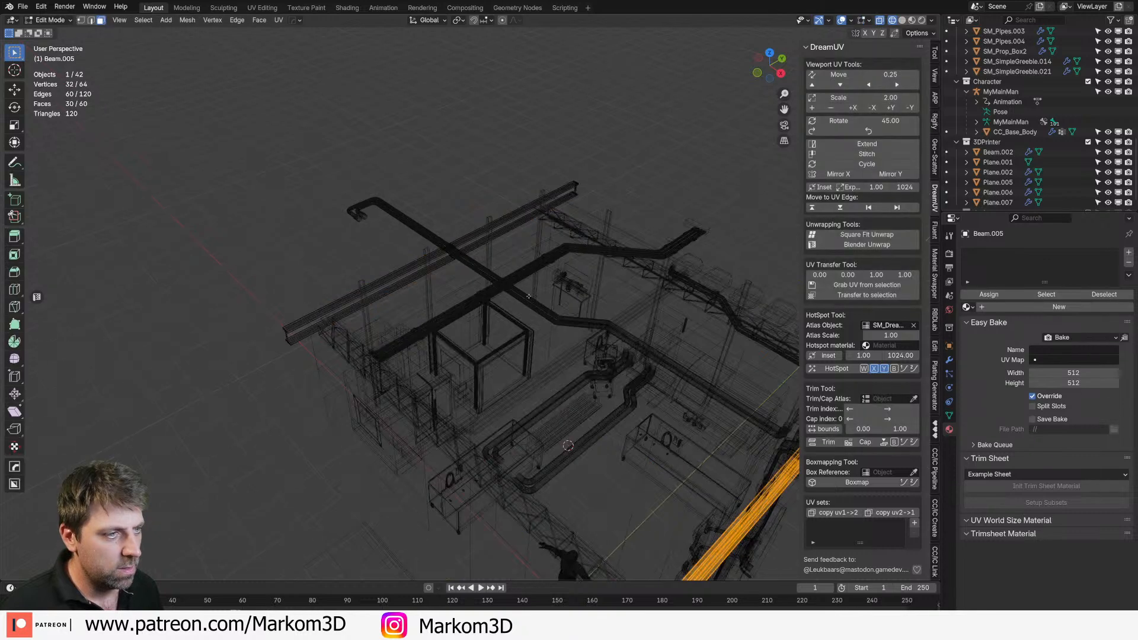
scroll(463, 290, "down", 4)
key("alt+a")
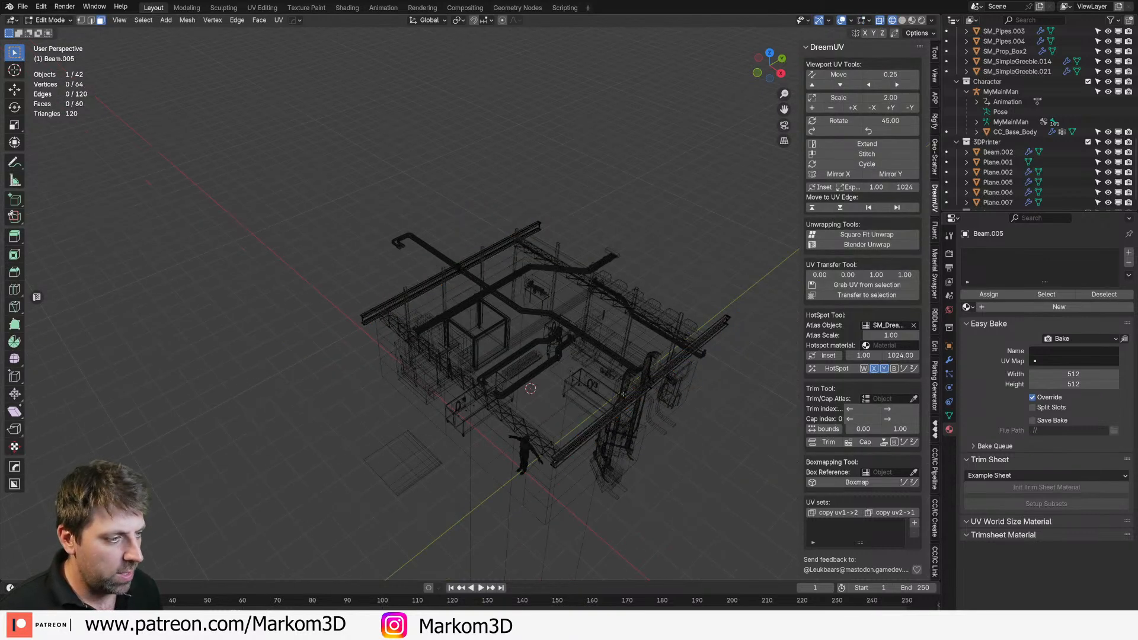
key("l")
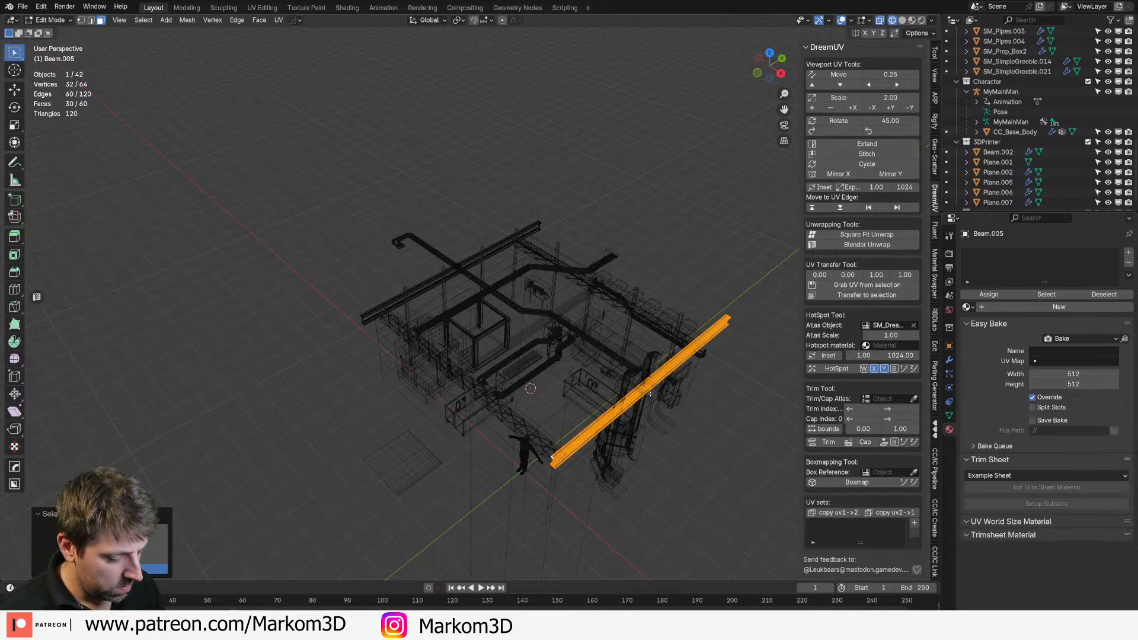
key("KP_7")
key("shift+d")
right_click(601, 307)
type("r")
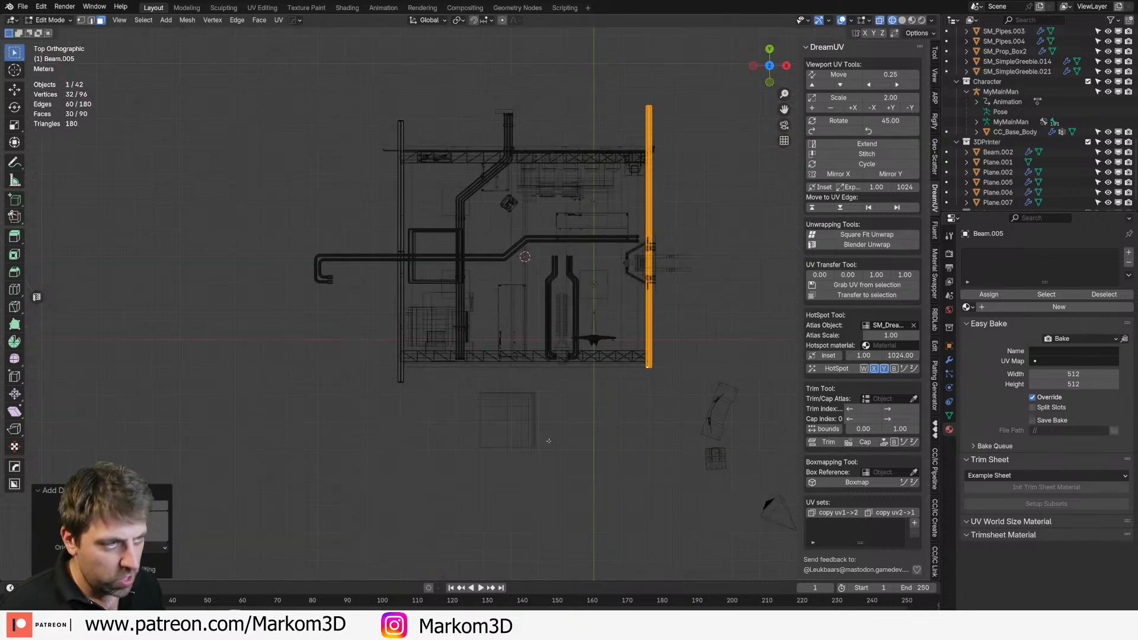
type("90")
key("Return")
Step: Move the rotated I-beam onto the rear wall so it spans between the two side beams
scroll(601, 307, "up", 2)
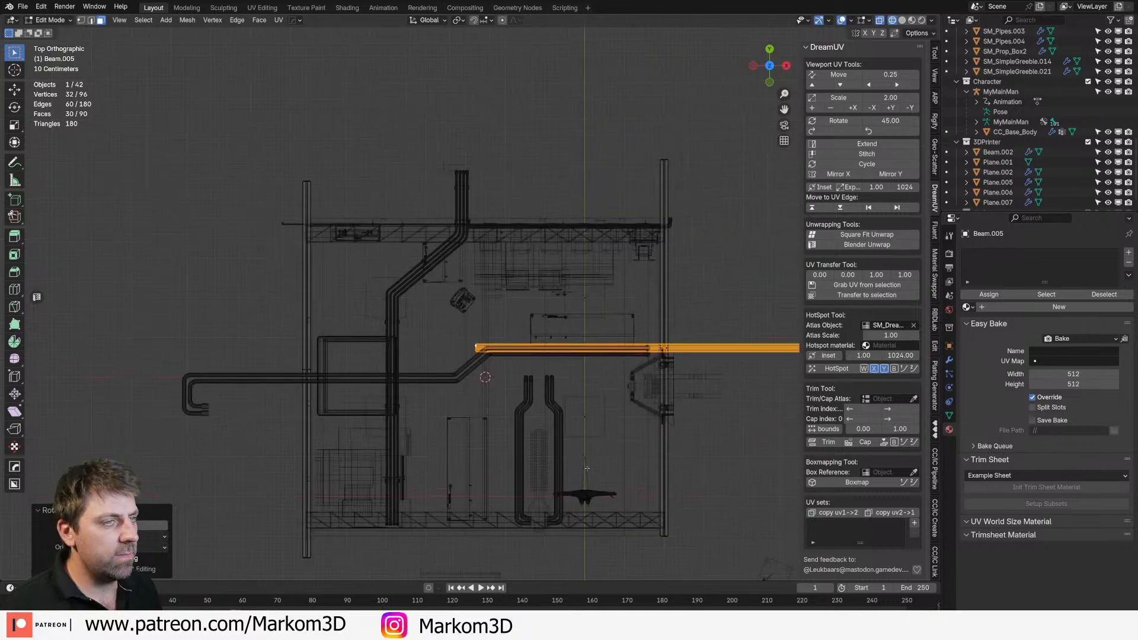
key("g")
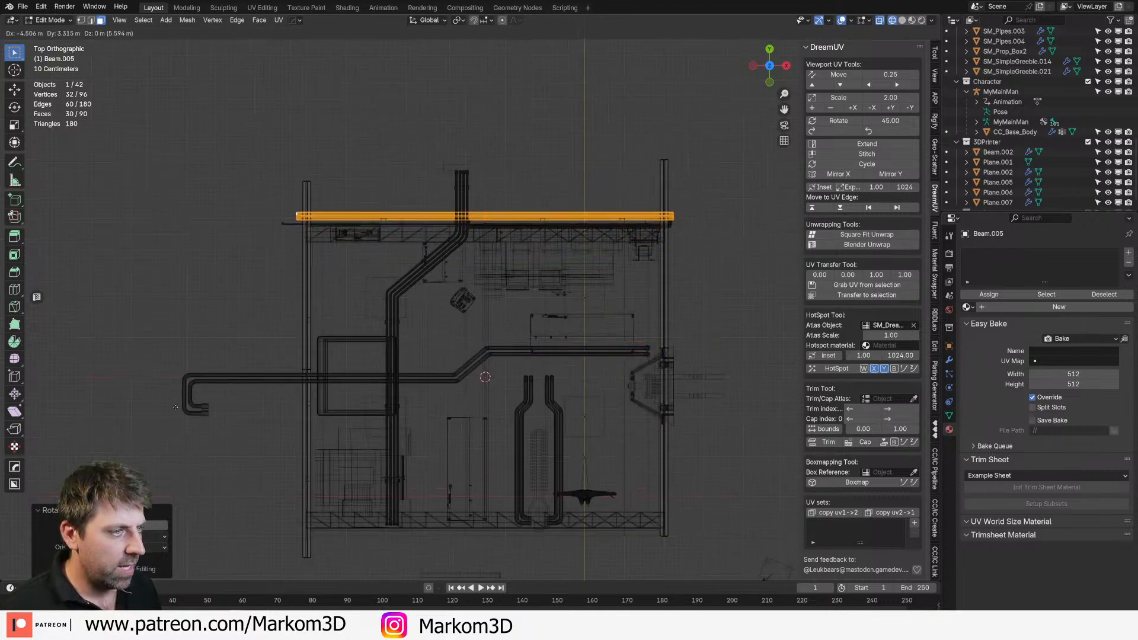
left_click(193, 435)
Step: Duplicate the rear wall's I-beam along Y and align the copy along the front wall
scroll(441, 576, "down", 2)
key("shift+d")
key("y")
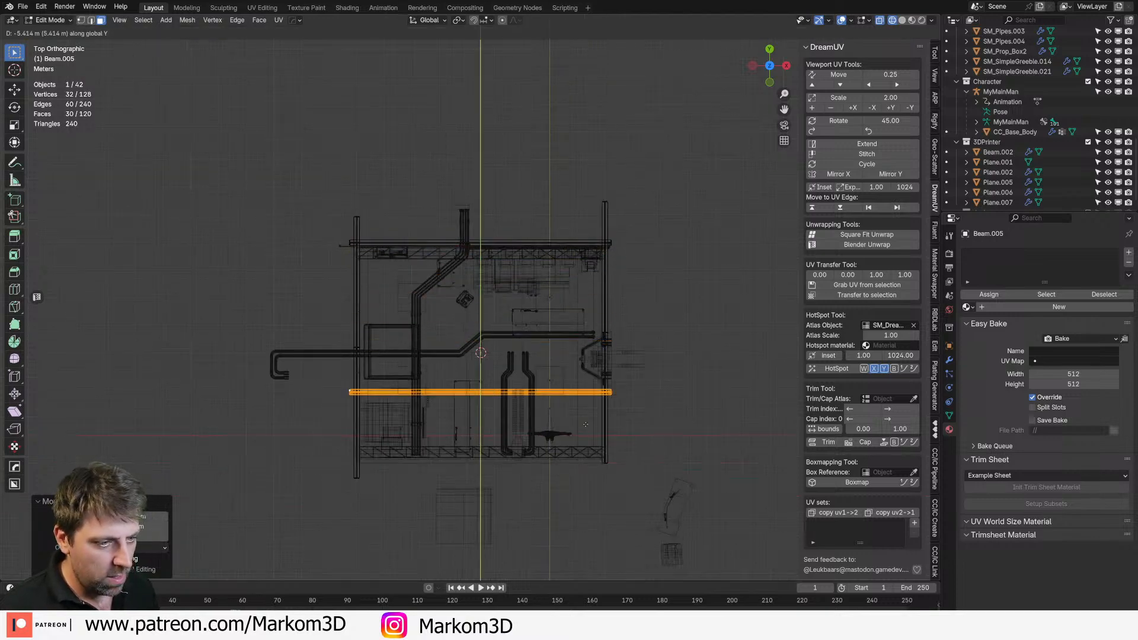
left_click(596, 319)
key("KP_Decimal")
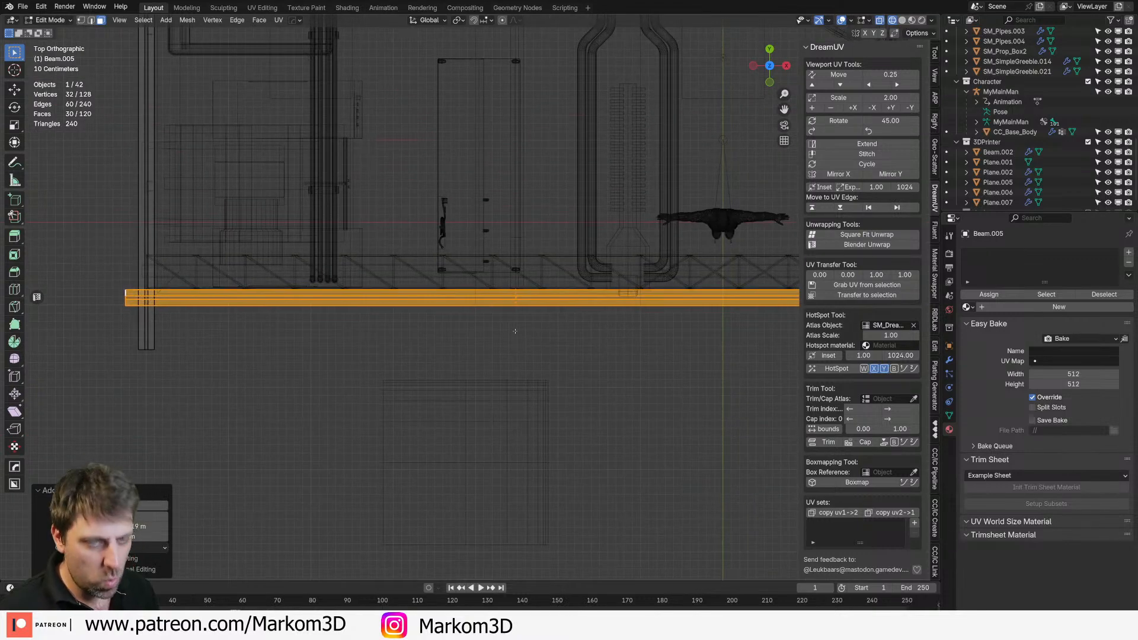
key("g")
key("y")
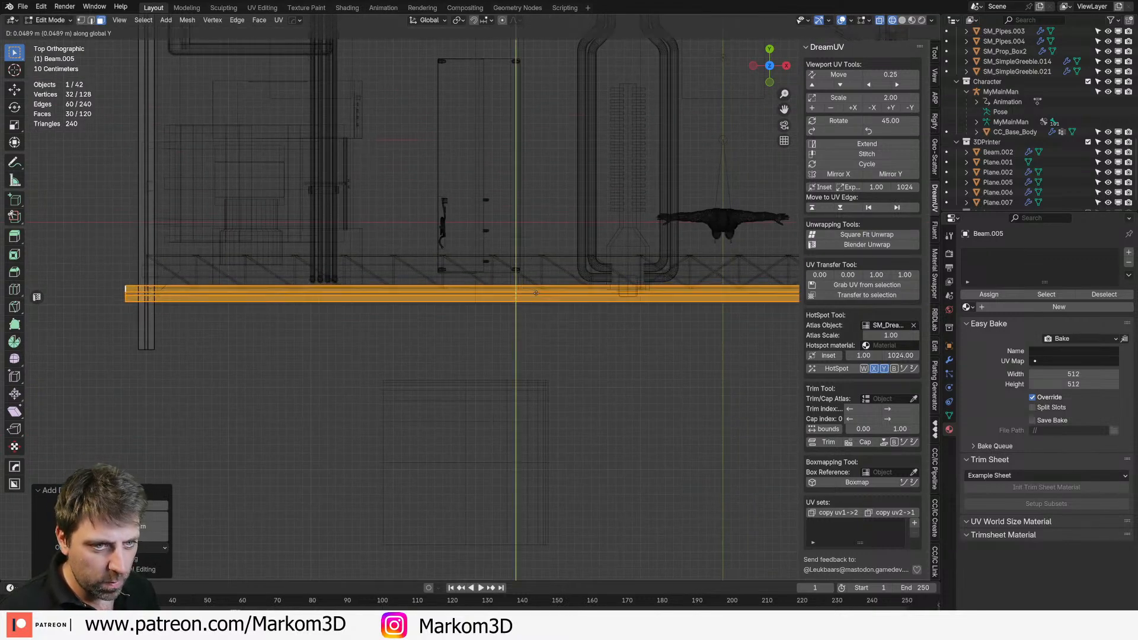
left_click(536, 288)
Step: Select all four I-beams of the roof-level frame and lower them about 0.08 m along Z in solid shading
key("a")
key("KP_Decimal")
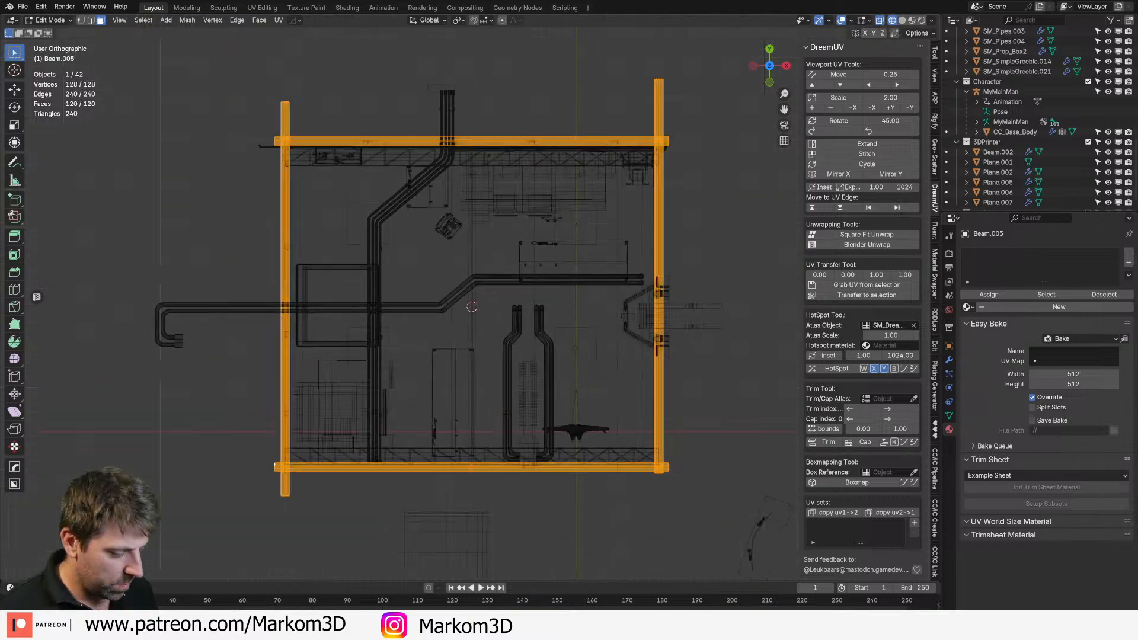
middle_click_drag(419, 463, 514, 353)
right_click(514, 352)
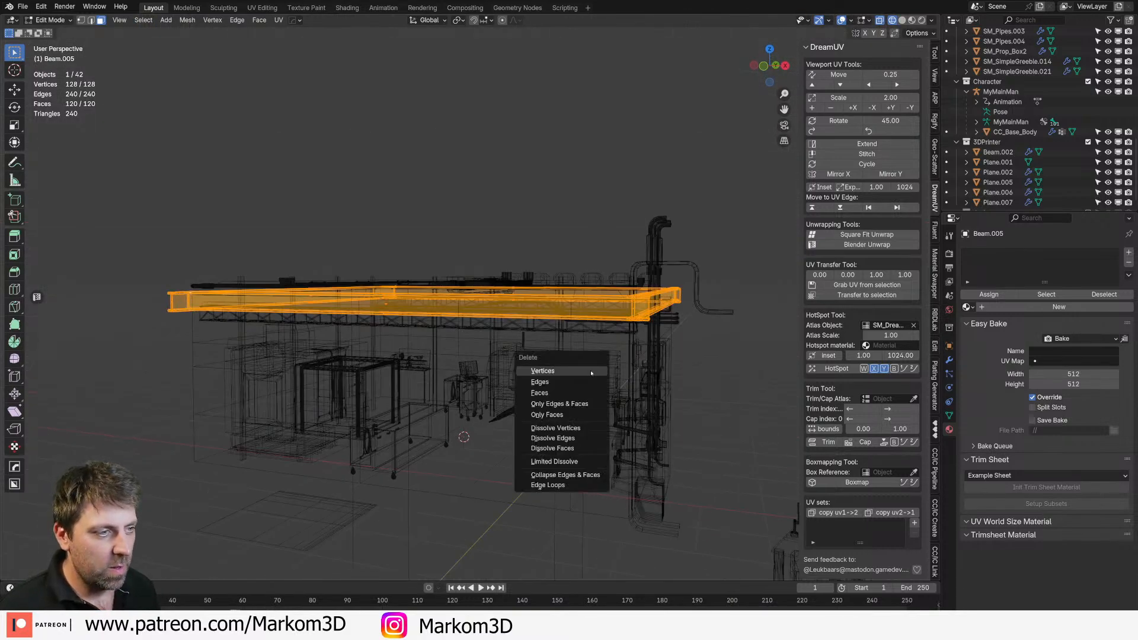
key("z")
left_click(683, 427)
scroll(652, 355, "up", 6)
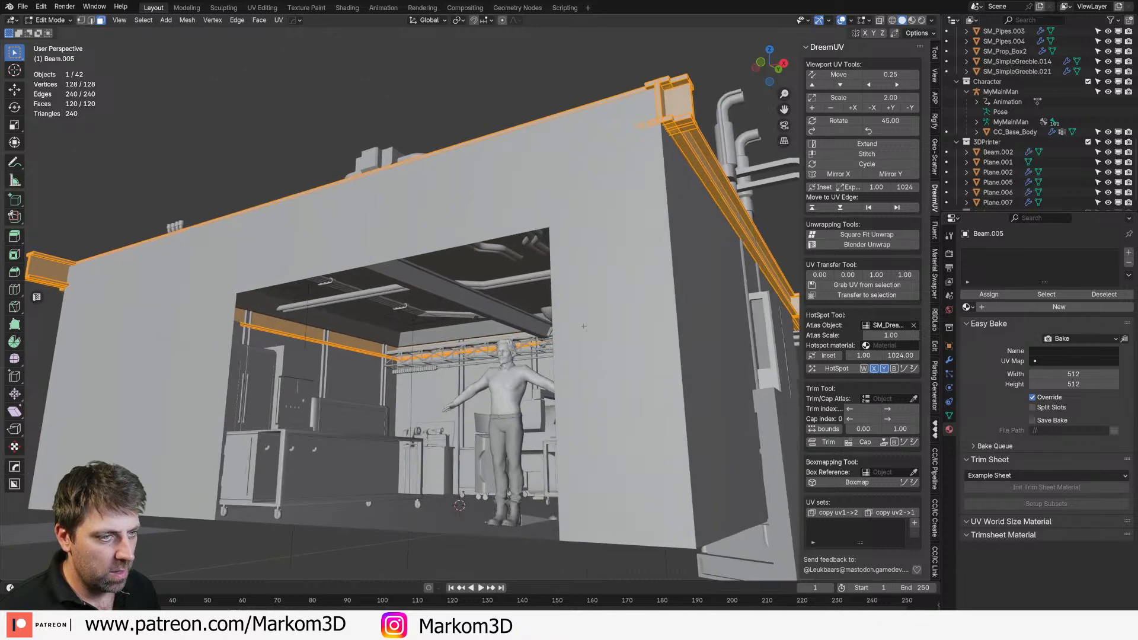
key("g")
key("z")
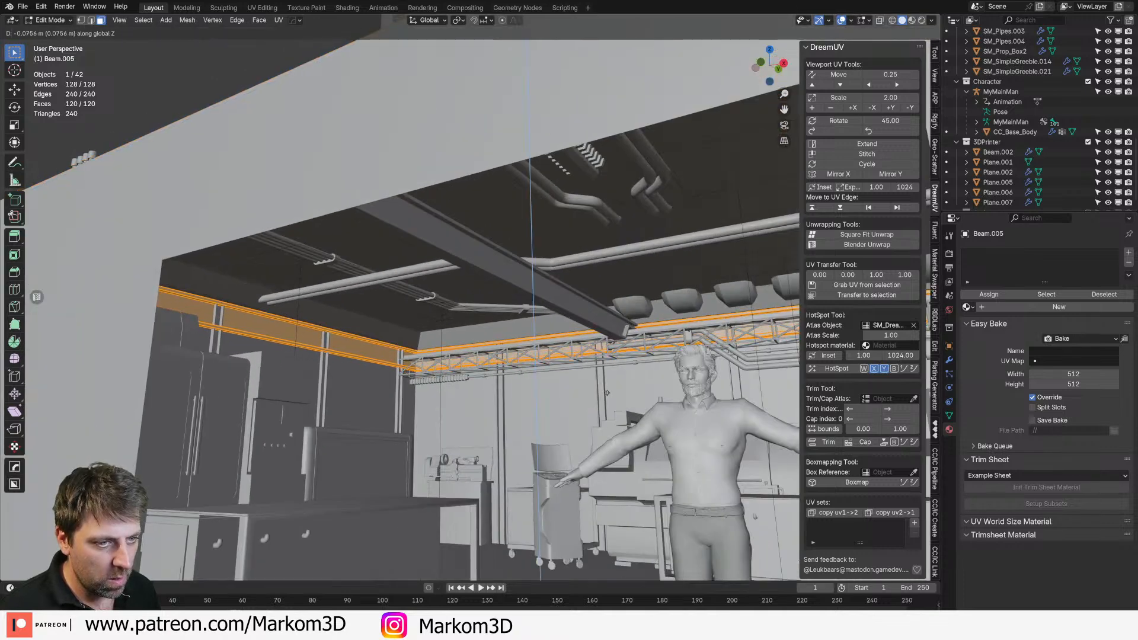
left_click(575, 378)
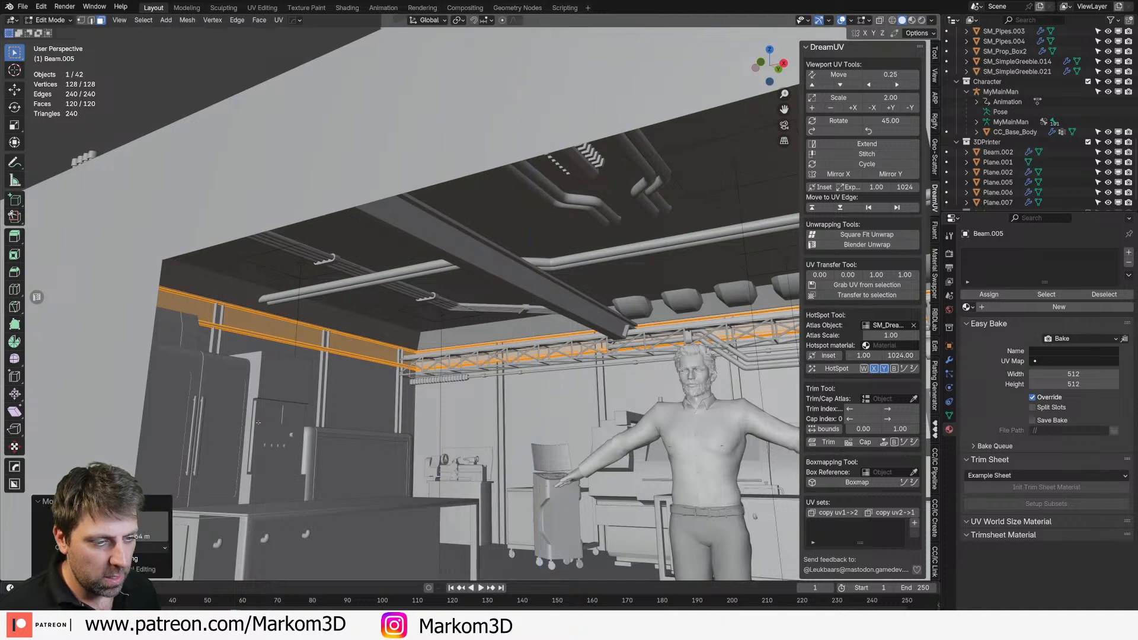
Step: Open the two vertical wall beam objects together in Edit Mode, in wireframe vertex selection with nothing selected
key("Tab")
left_click(326, 379)
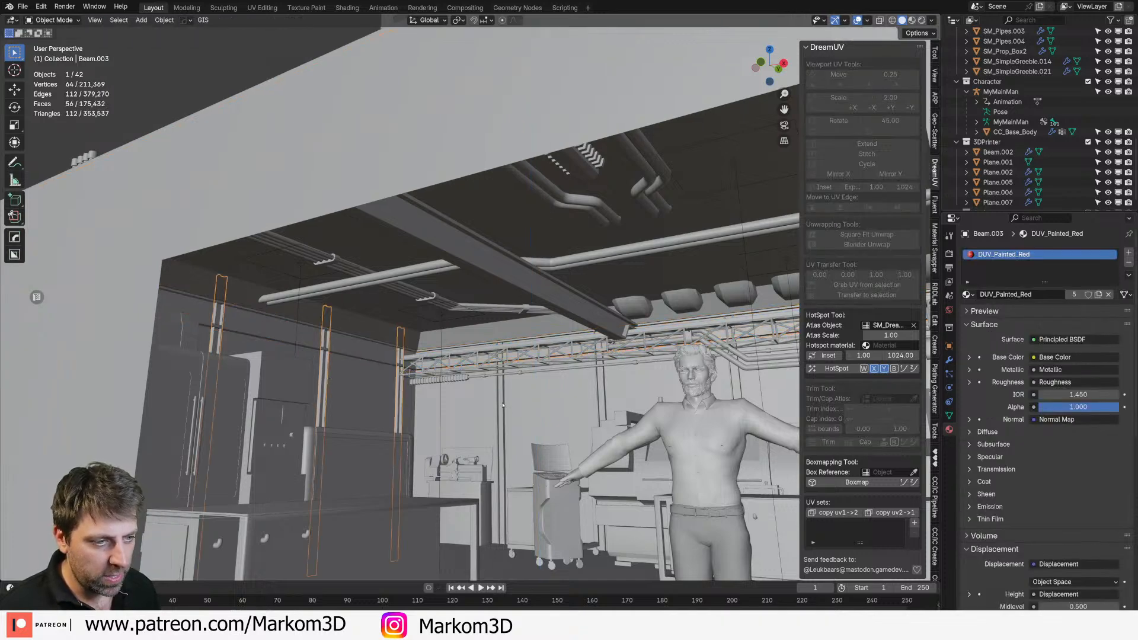
left_click(501, 404)
left_click(400, 408, "shift")
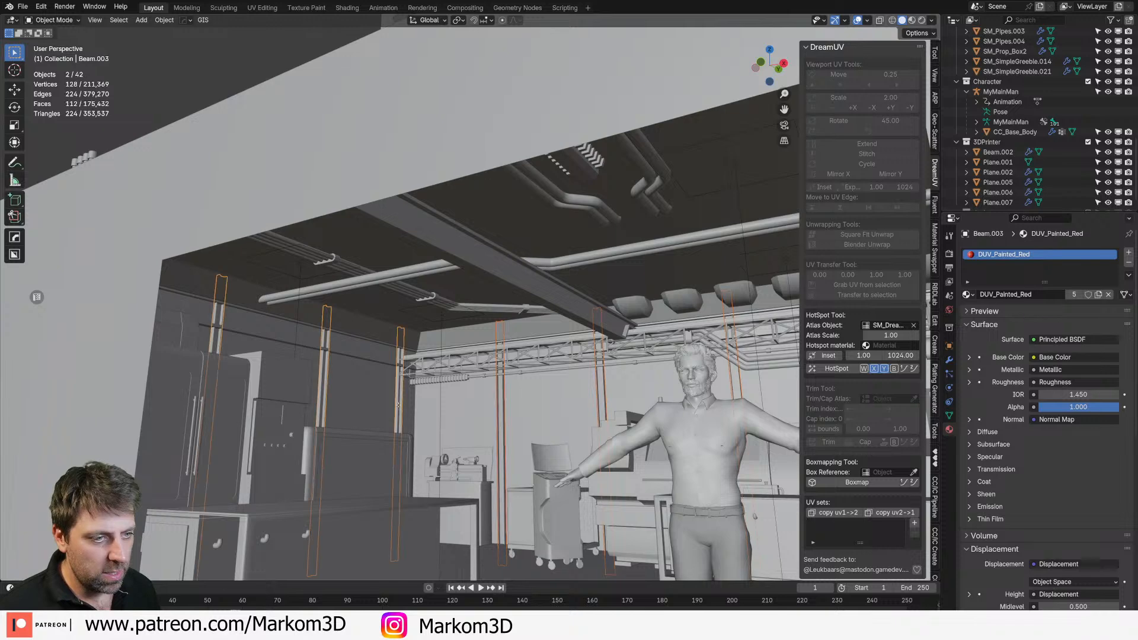
key("Tab")
key("z")
left_click(320, 403)
key("1")
scroll(472, 348, "down", 2)
key("alt+a")
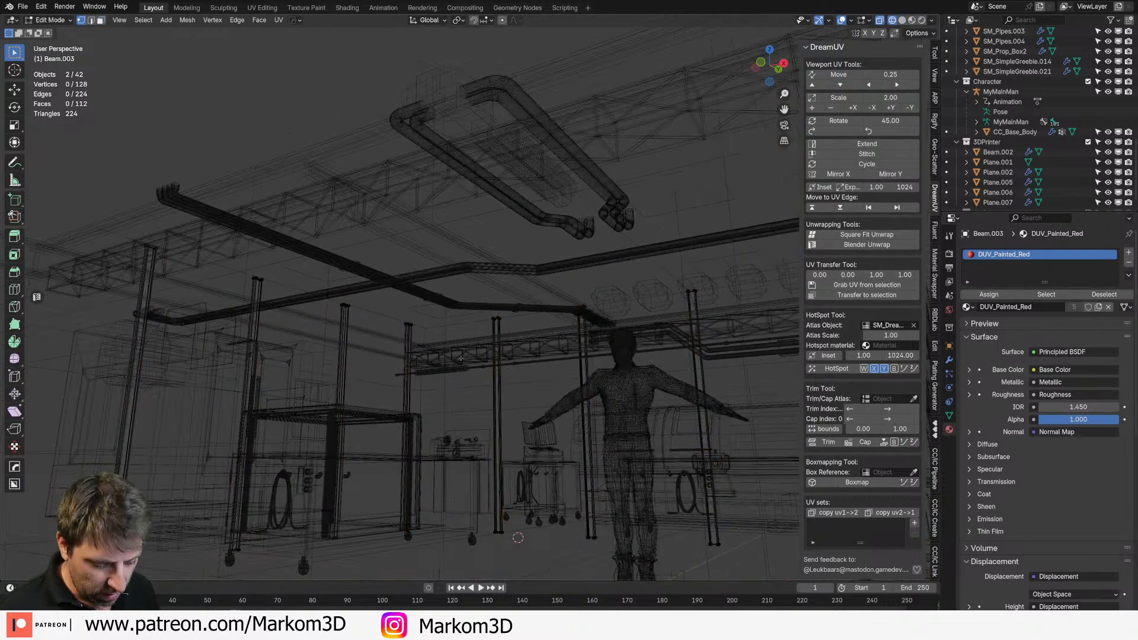
Step: Select the top vertices of all vertical wall beams and lower them about 0.5 m along Z towards the I-beam frame
middle_click_drag(472, 348, 708, 304)
key("c")
mouse_move(745, 255)
left_mouse_down()
mouse_move(492, 278)
mouse_move(208, 260)
left_mouse_up()
key("z")
left_click(279, 261)
key("g")
key("z")
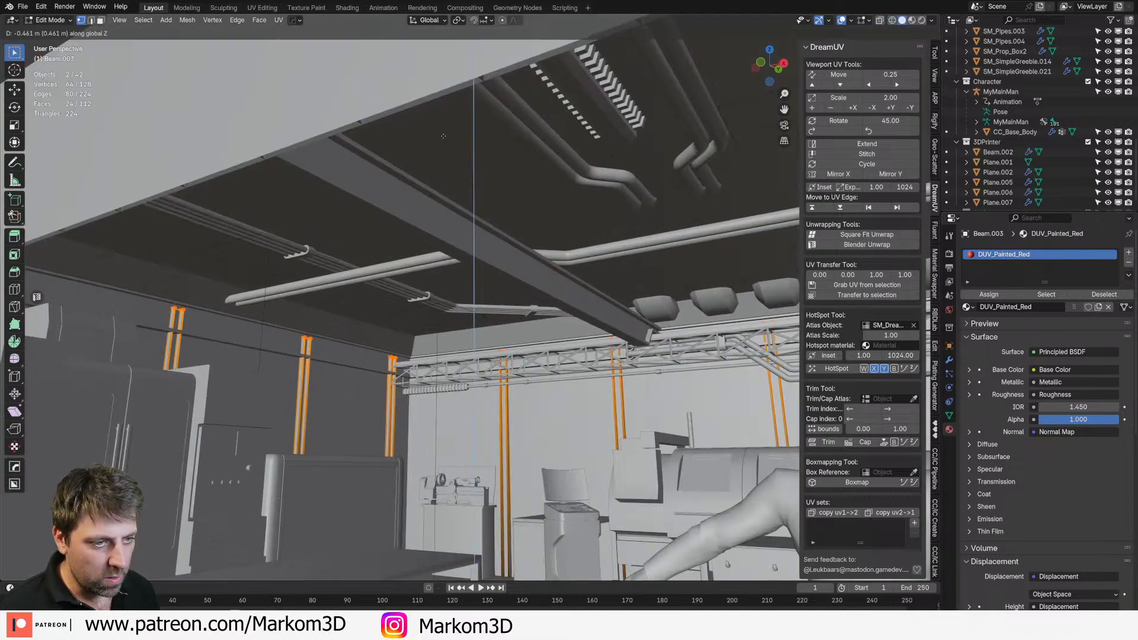
left_click(452, 551)
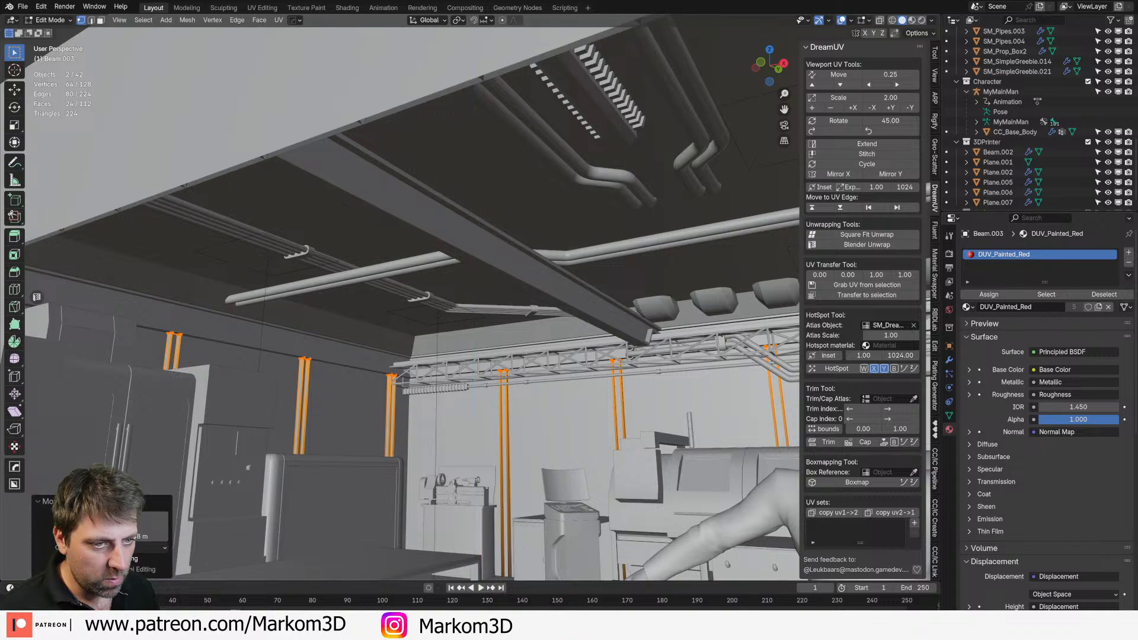
Step: Raise the wall beams' tops by about 0.01 m along Z against the frame's underside and return to Object Mode
scroll(340, 423, "up", 10)
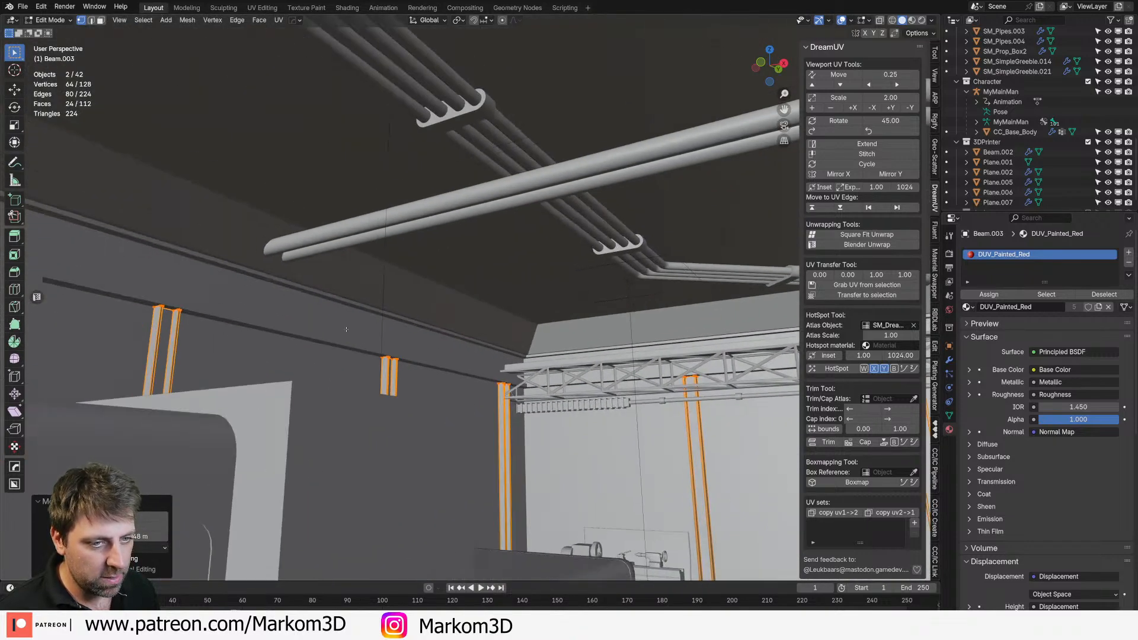
scroll(584, 384, "down", 8)
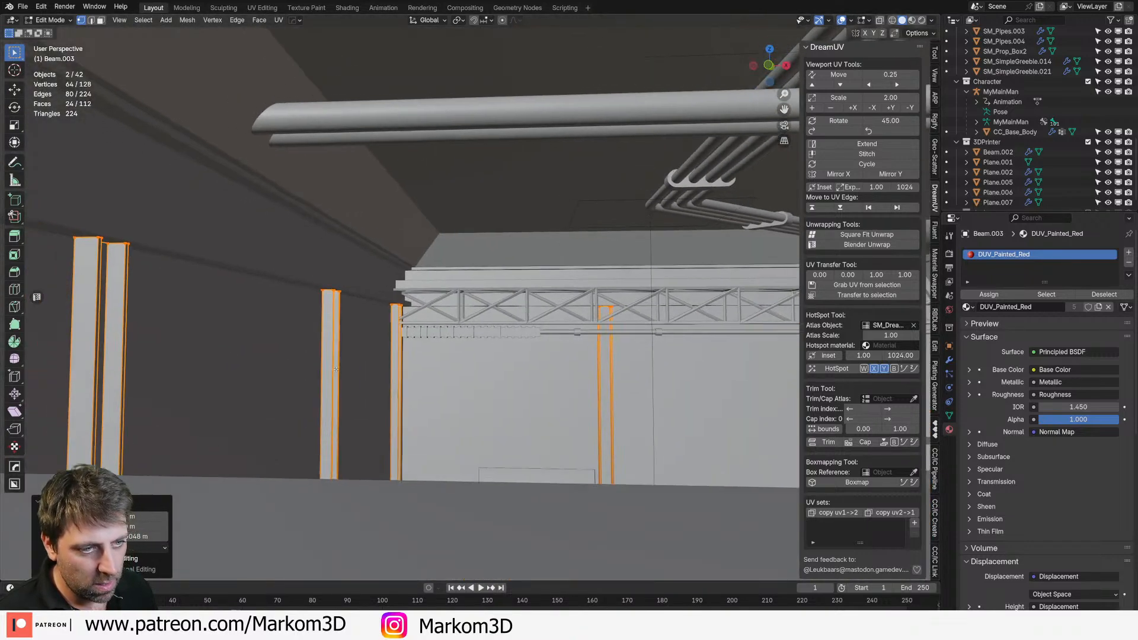
key("g")
key("z")
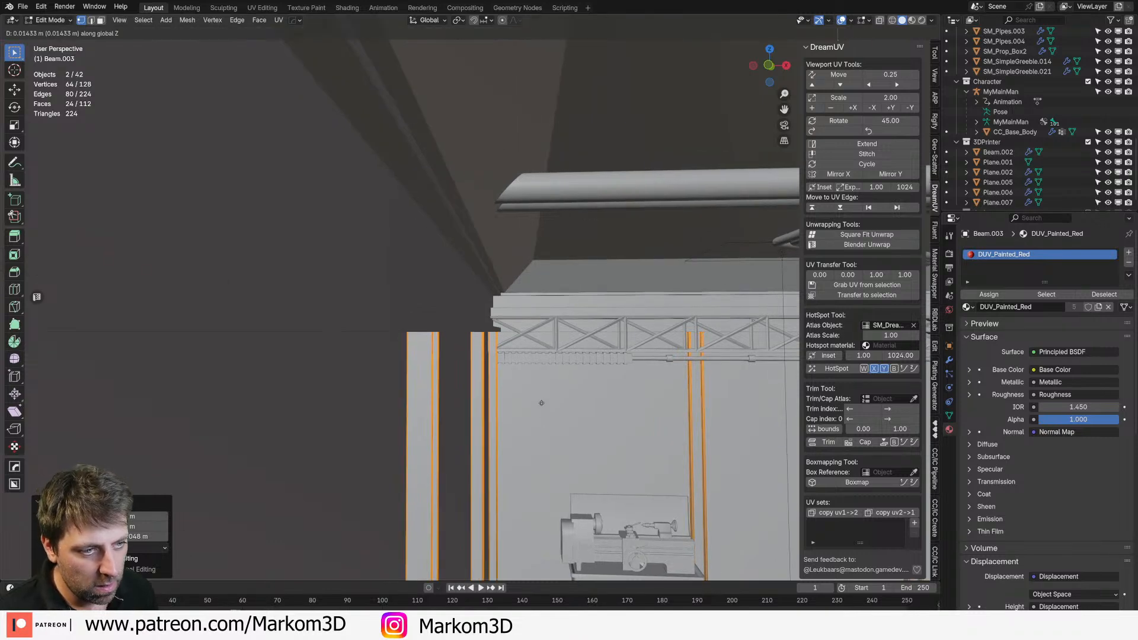
left_click(533, 410)
scroll(533, 410, "up", 5)
key("Tab")
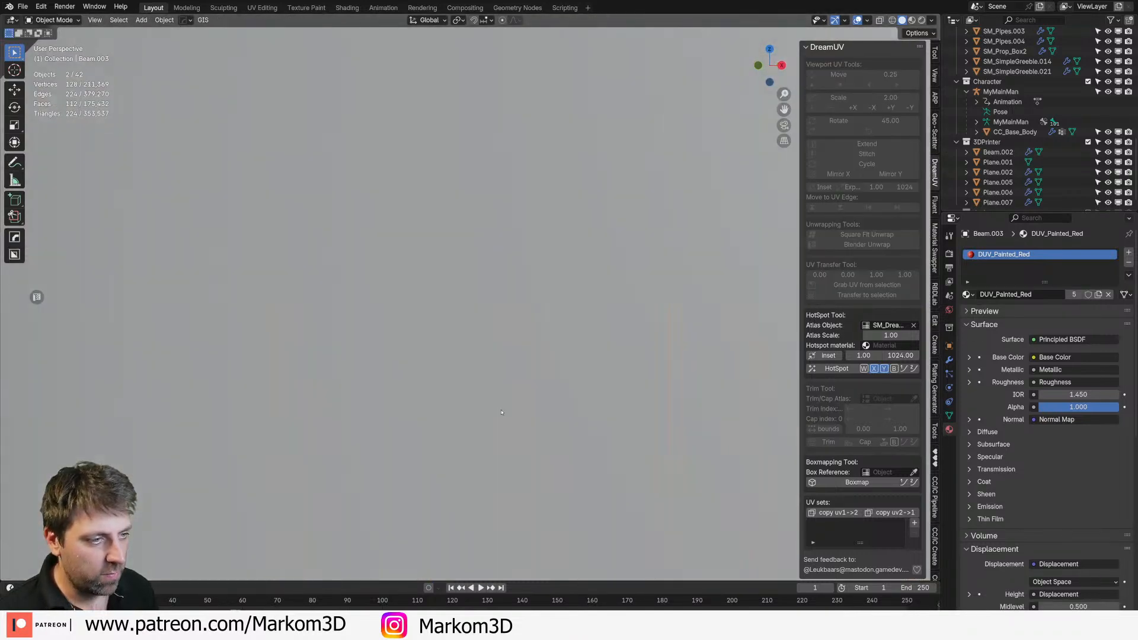
Step: Add a camera and align the scene's active camera to a view into the workshop through the front opening
scroll(415, 409, "down", 6)
middle_click_drag(415, 409, 396, 394)
scroll(331, 405, "down", 5)
scroll(331, 405, "up", 6)
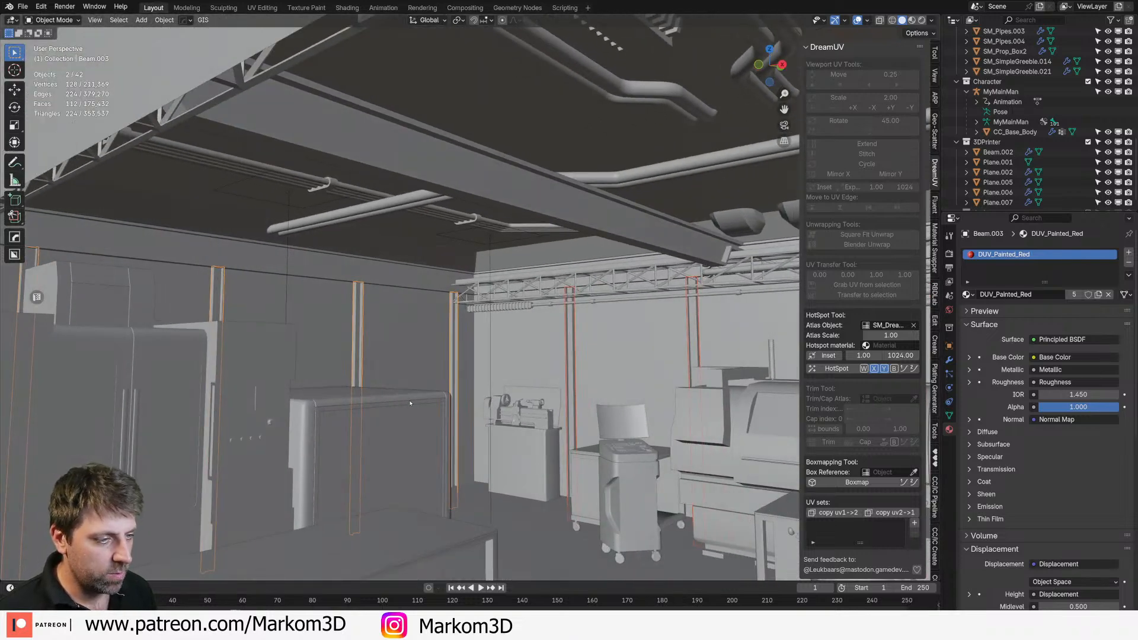
middle_click_drag(415, 405, 415, 399)
key("shift+a")
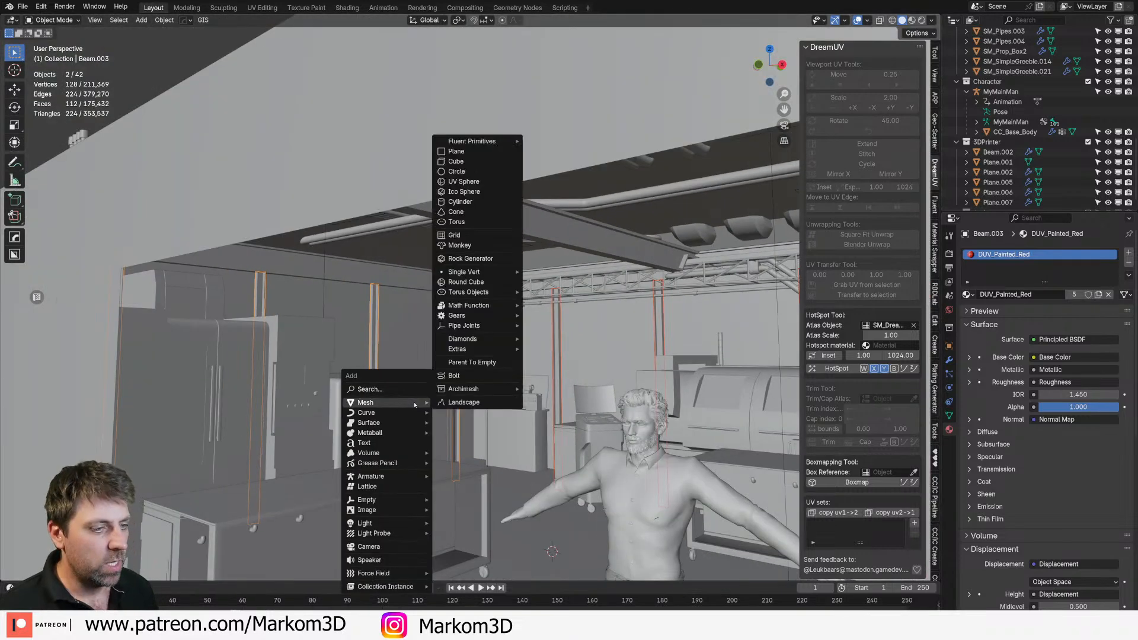
left_click(369, 546)
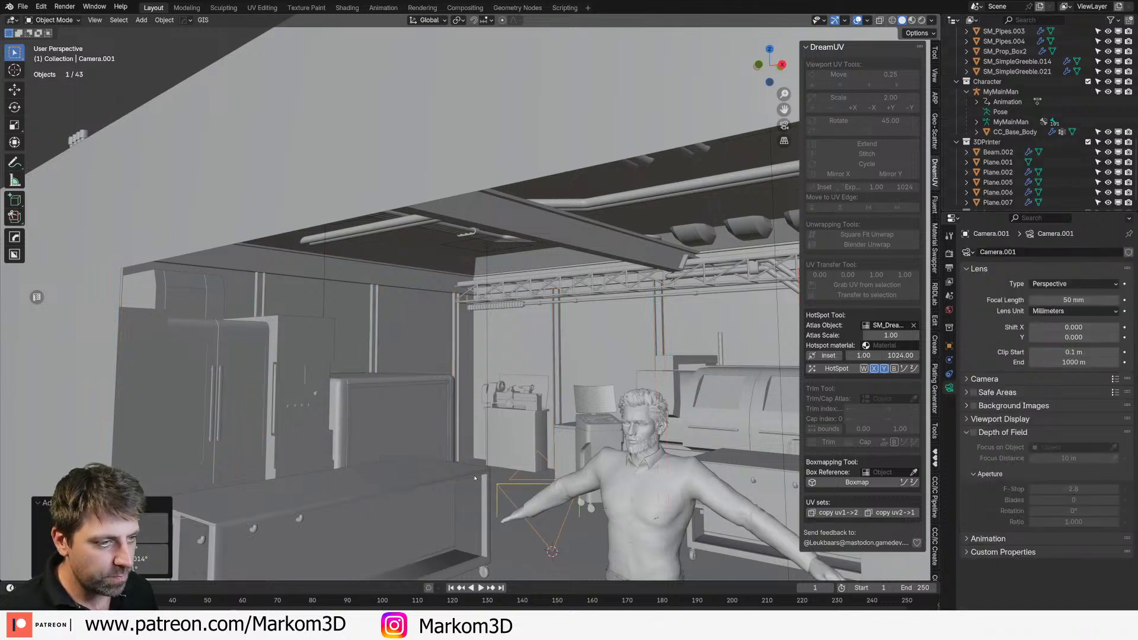
key("ctrl+alt+KP_0")
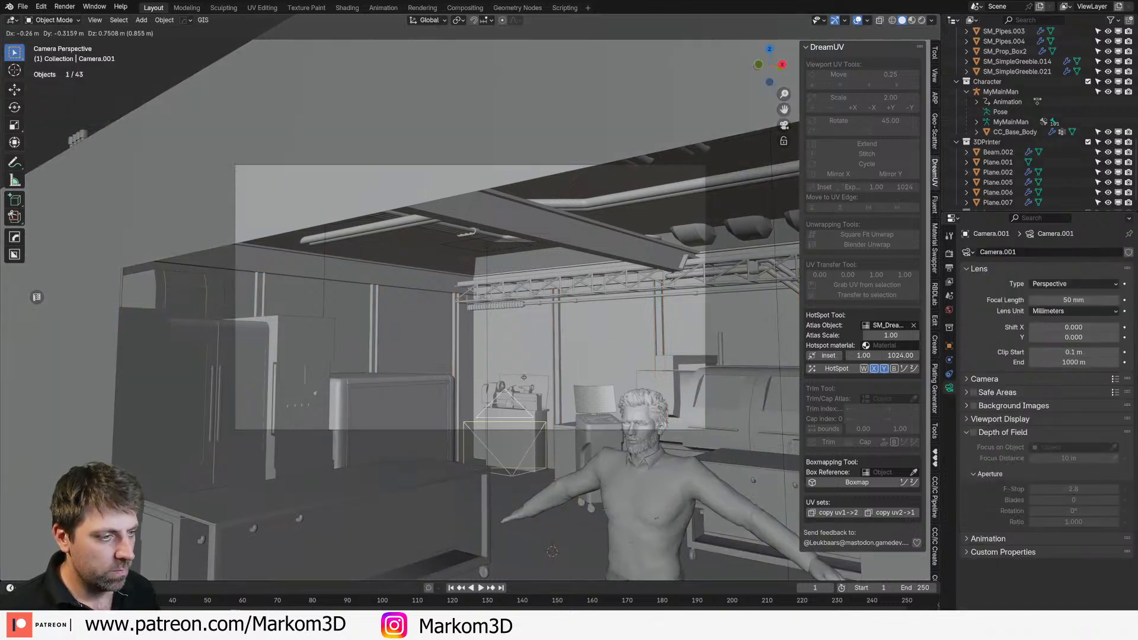
Step: Delete the newly added camera and move the original scene camera to reframe the workshop interior
key("Delete")
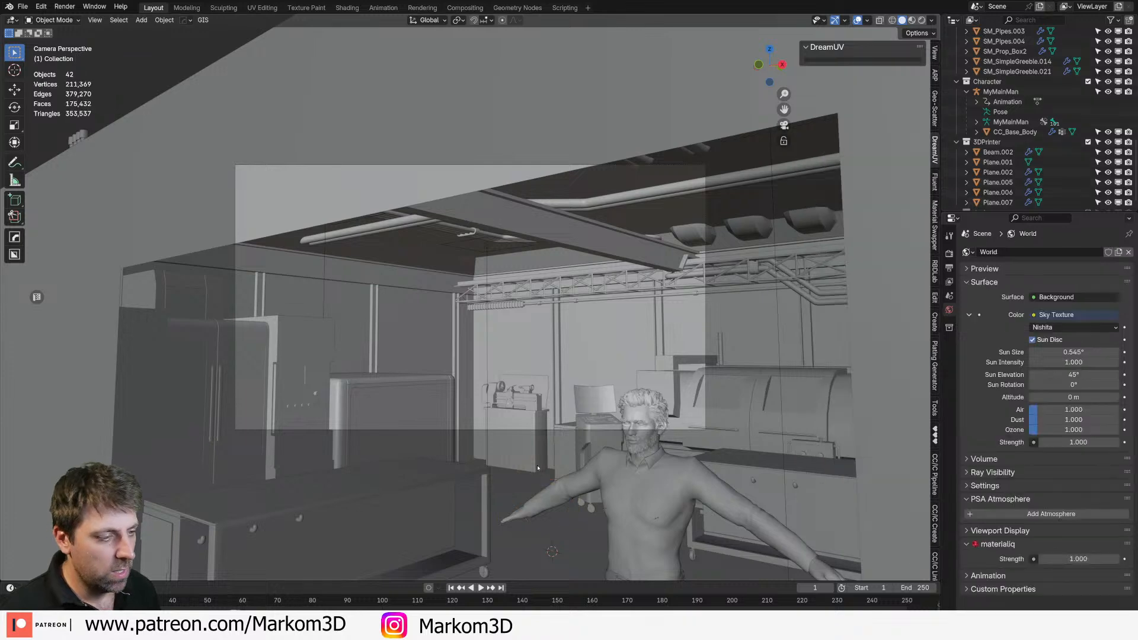
left_click(544, 430)
key("g")
left_click(514, 485)
Step: Render the current frame, inspect the workshop interior in the render and close the render window
key("F12")
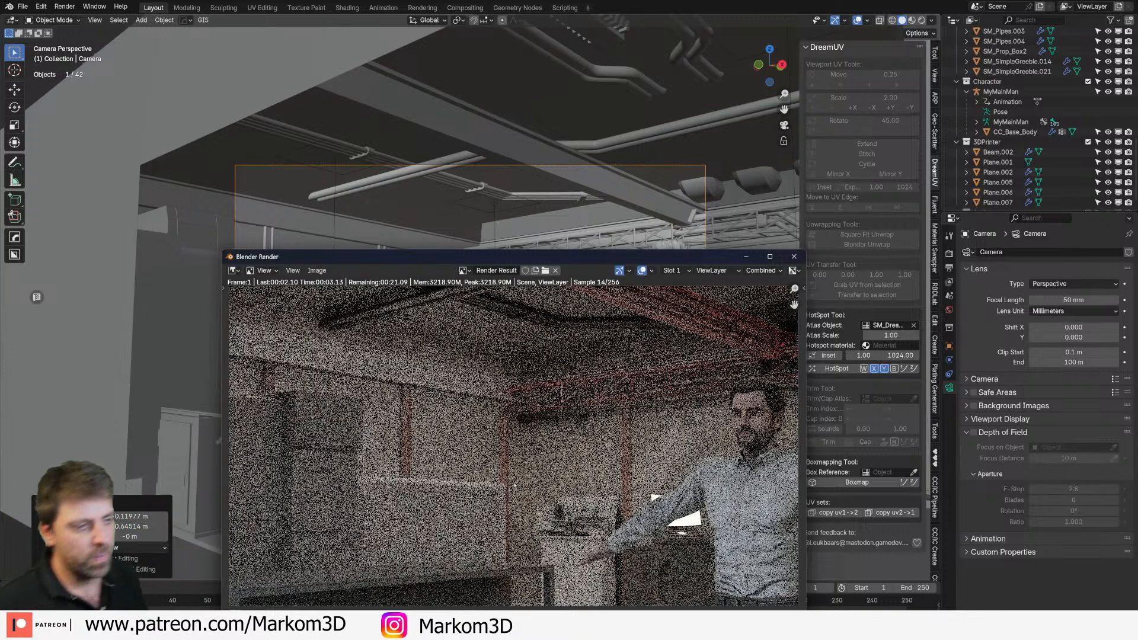
left_click_drag(574, 256, 455, 116)
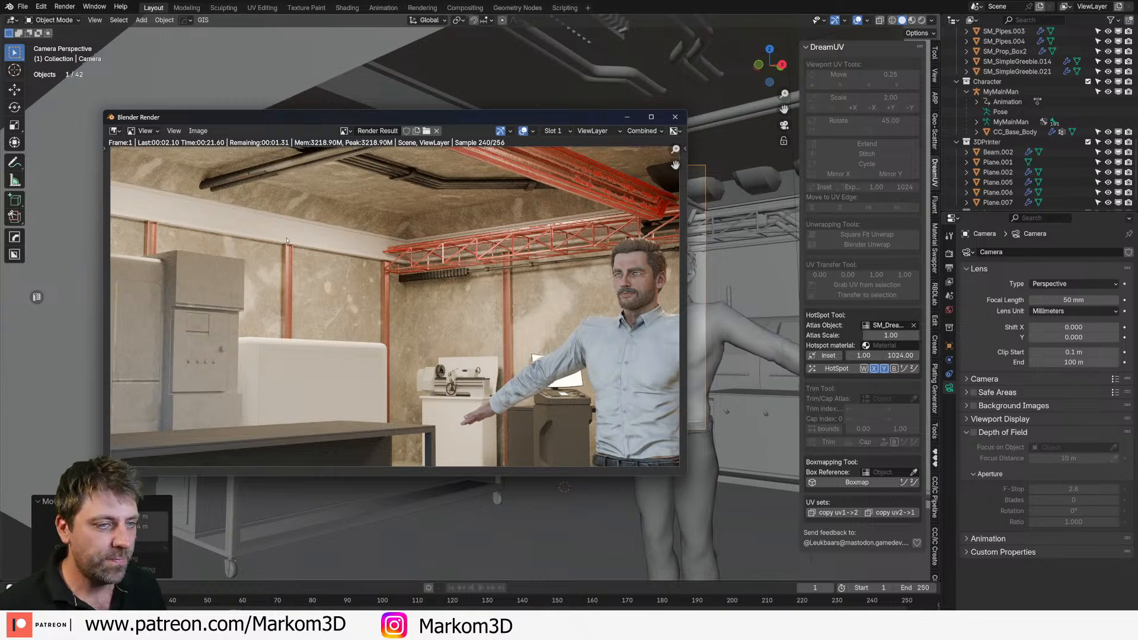
left_click(675, 117)
Step: Hotspot-unwrap the roof-level I-beam frame and assign it the DUV_Painted_Red material, previewed in rendered shading
left_click(453, 255)
key("Tab")
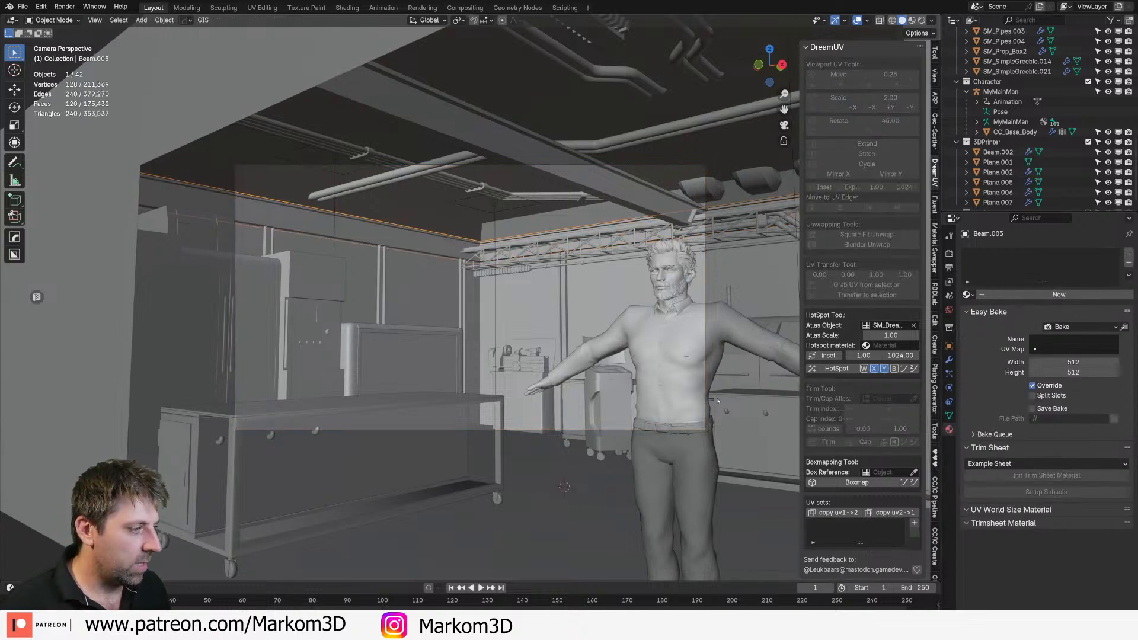
left_click(825, 370)
left_click(967, 295)
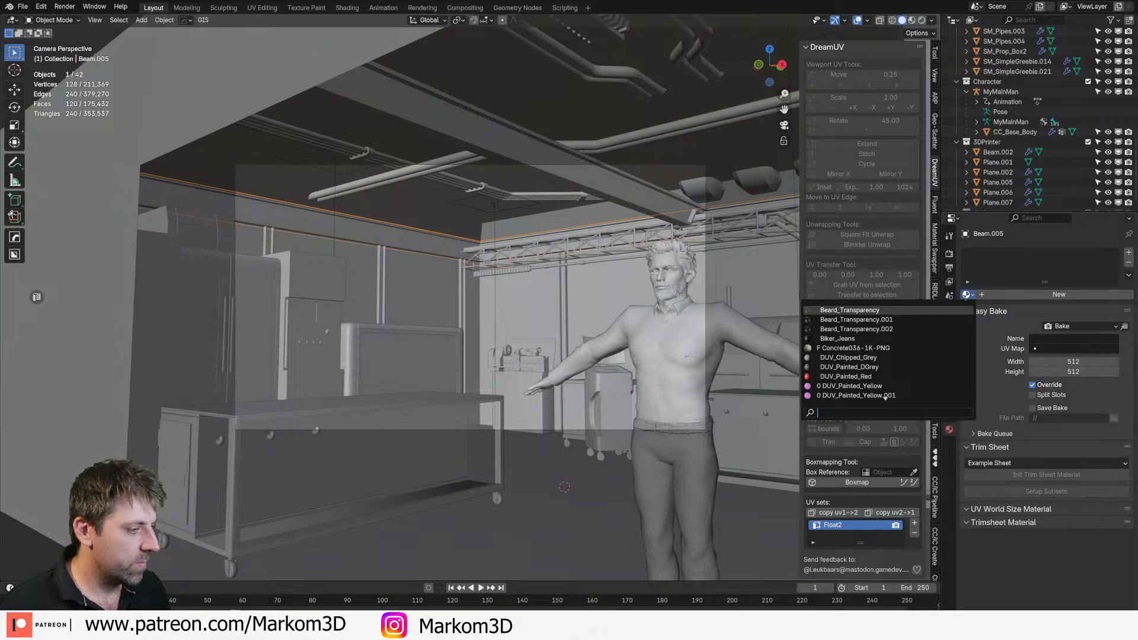
left_click(846, 377)
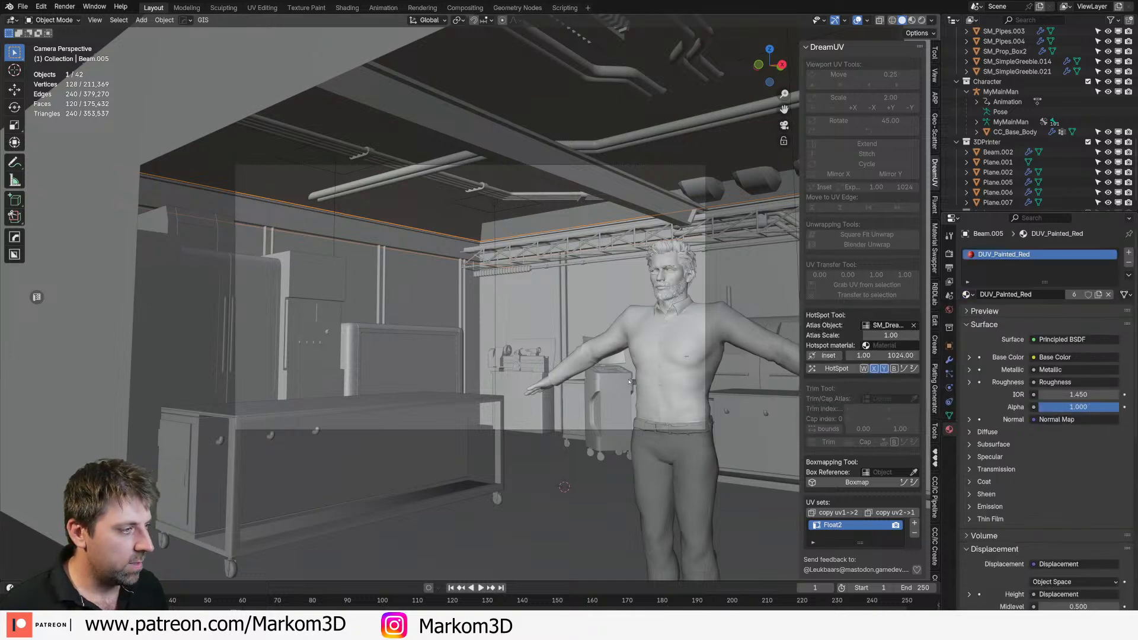
left_click(921, 20)
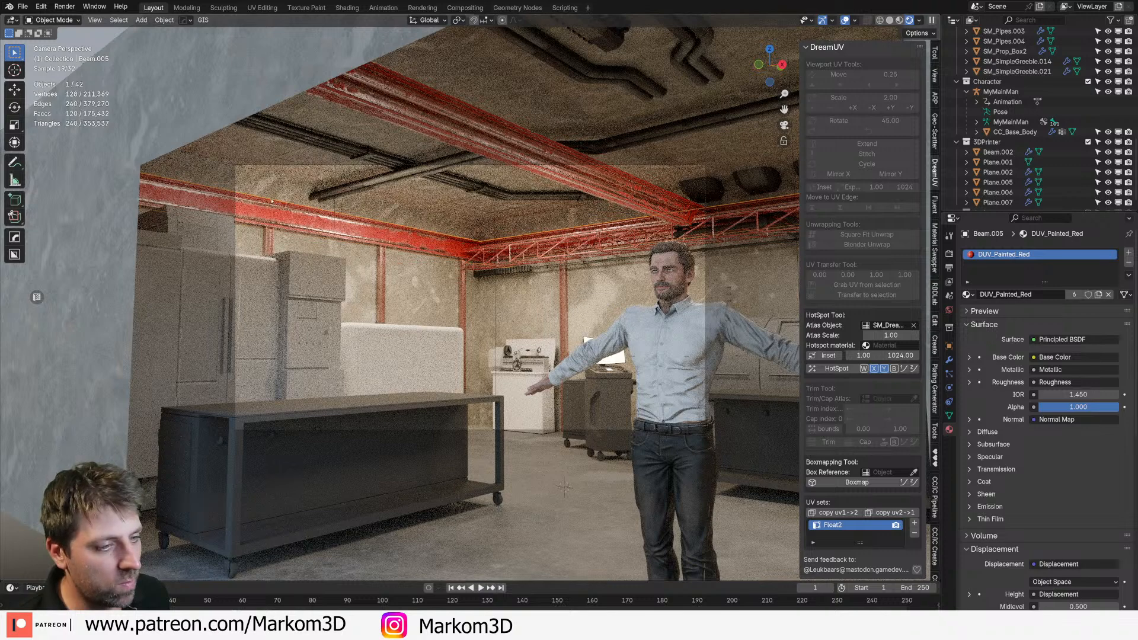
Step: Select a housing part of the 3D printer behind the front workbench and browse the existing materials for it
left_click(360, 366)
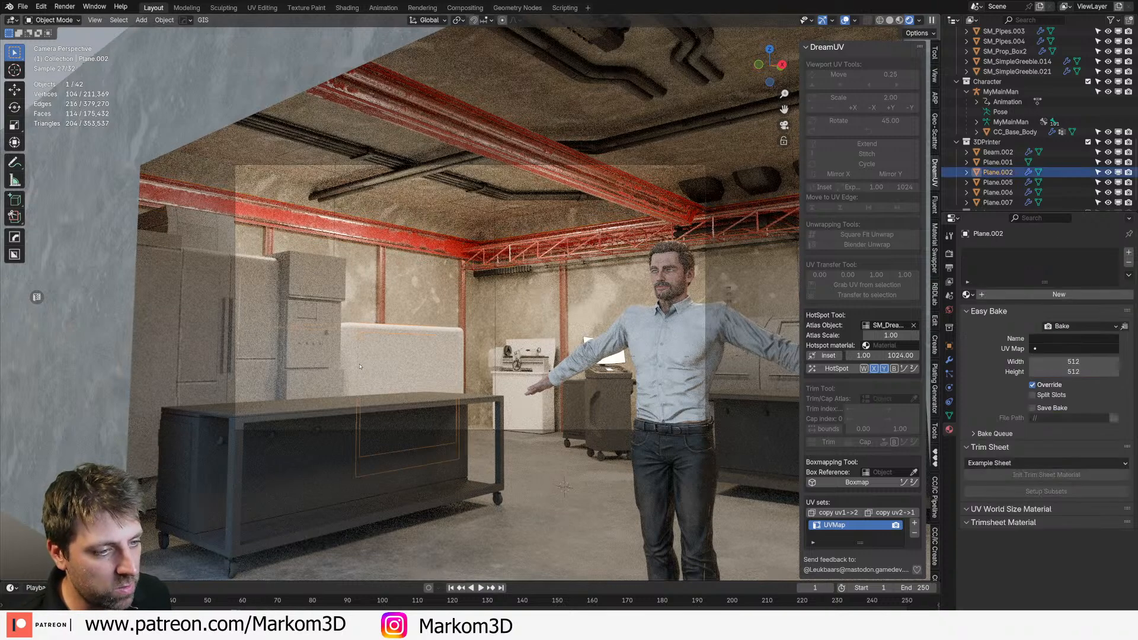
left_click(350, 354)
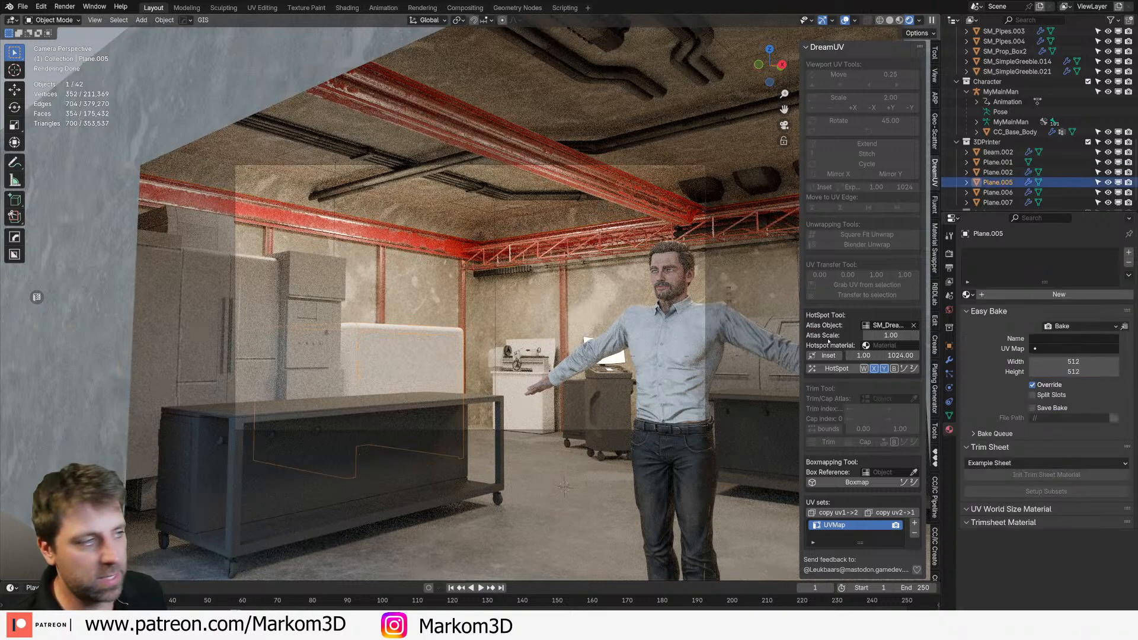
scroll(340, 408, "down", 2)
middle_click_drag(340, 408, 451, 337)
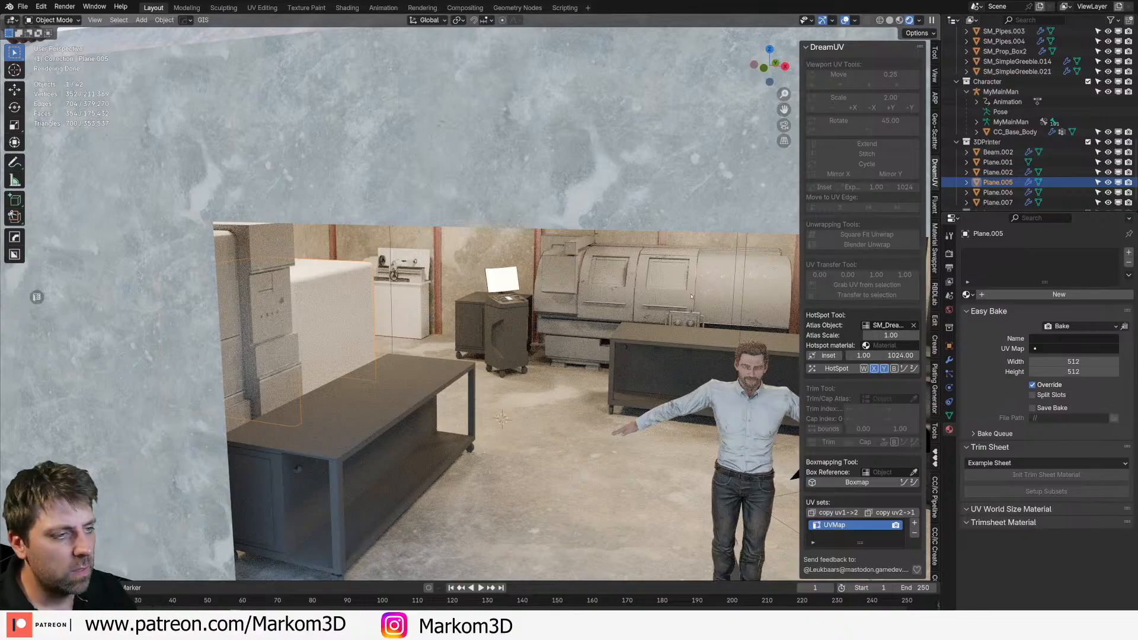
middle_click_drag(624, 336, 445, 289, "shift")
middle_click_drag(441, 244, 454, 247)
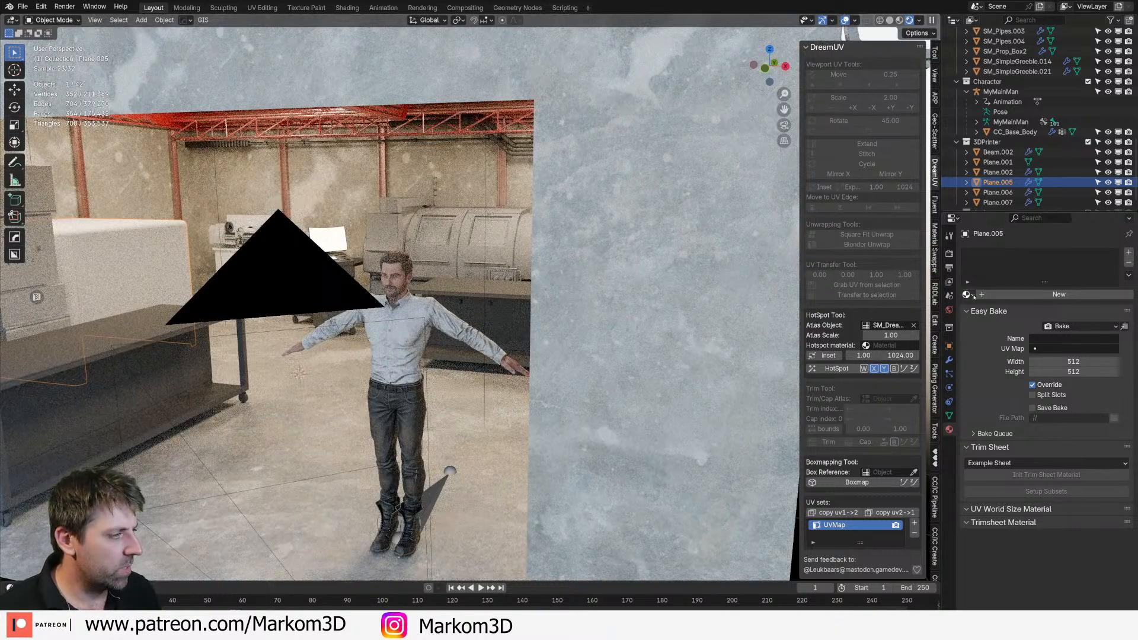
left_click(966, 295)
scroll(909, 376, "down", 10)
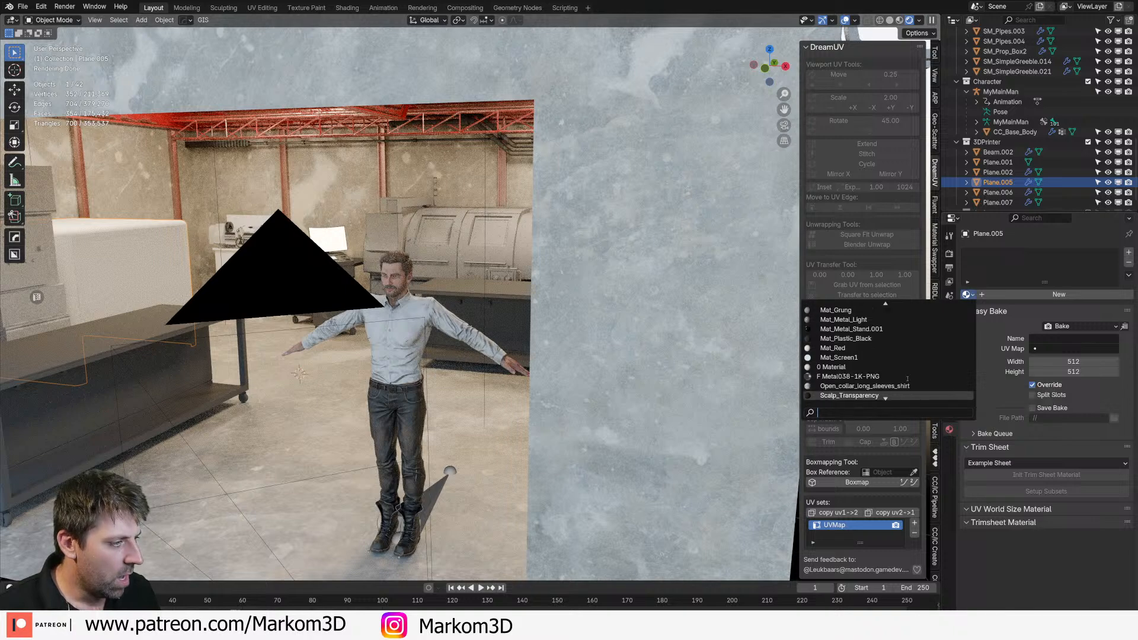
scroll(907, 378, "up", 3)
scroll(907, 378, "up", 3)
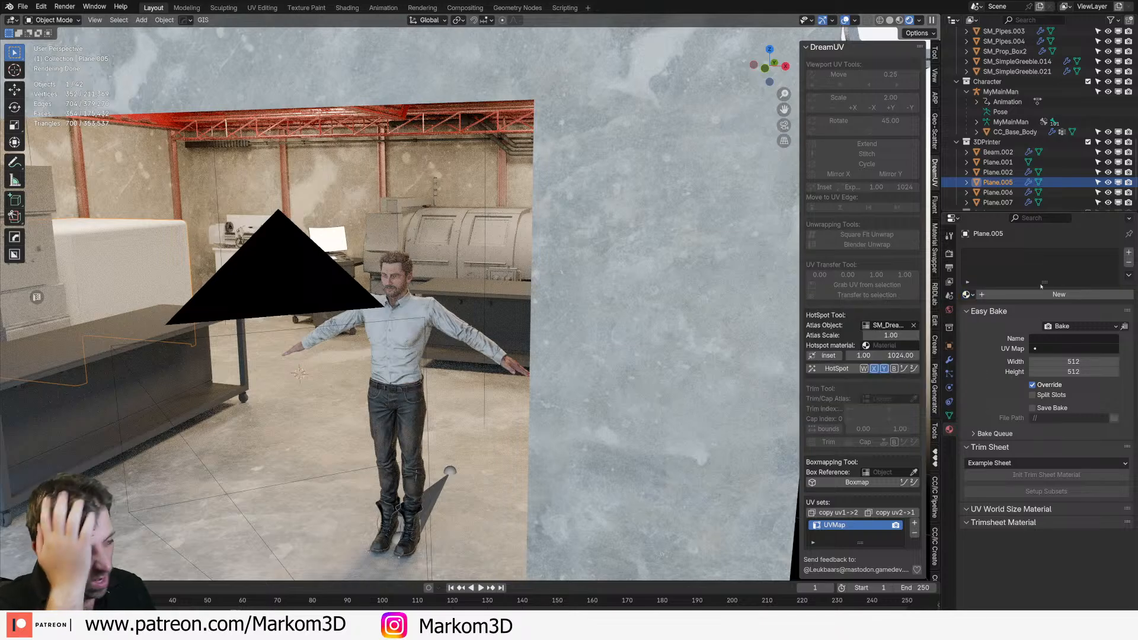
Step: Add a second material slot to the large CNC machine at the back wall and create a new material named Mat_Glass in it
left_click(506, 249)
scroll(505, 249, "up", 4)
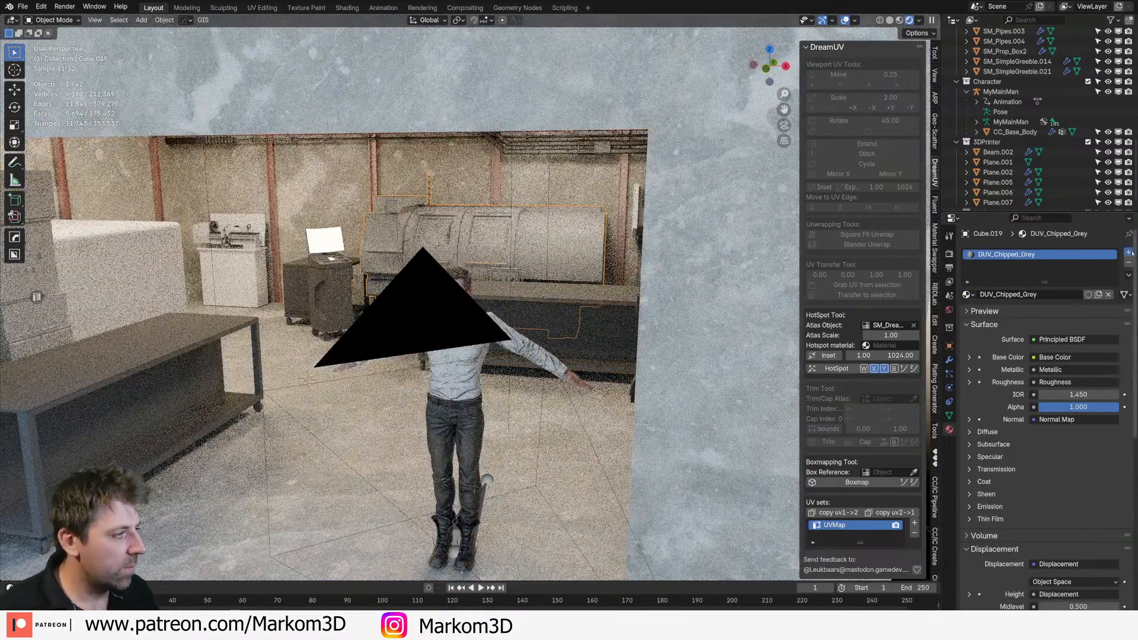
left_click(1128, 252)
left_click(1012, 309)
left_click(1003, 311)
type("mAT_gLASS")
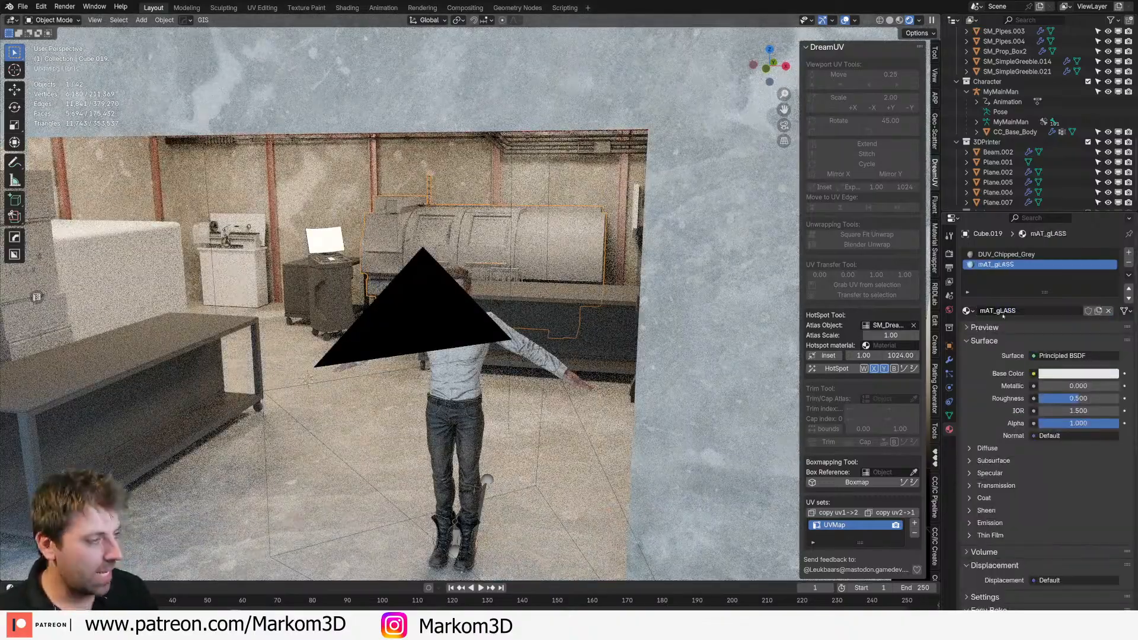
key("Return")
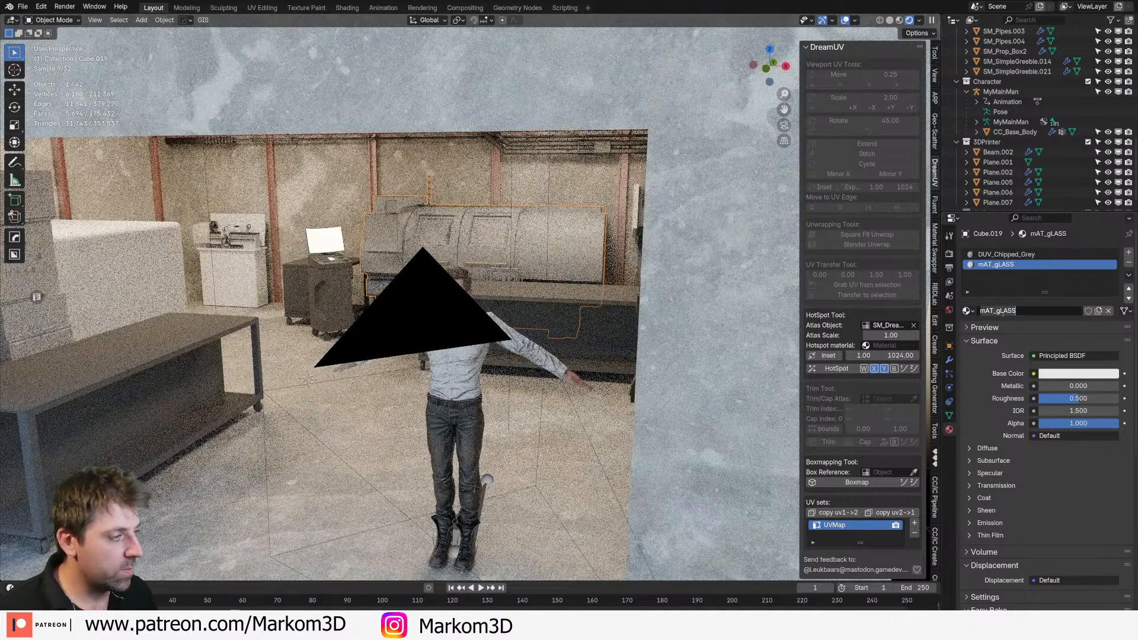
double_click(1003, 312)
type("Mat")
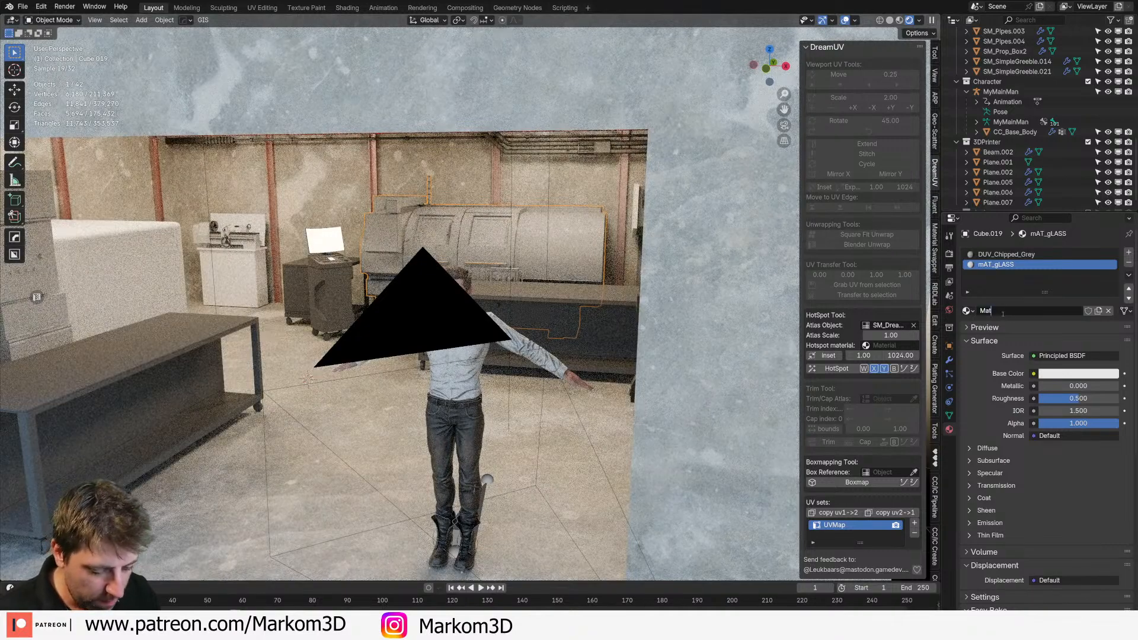
type("_Glass")
key("Return")
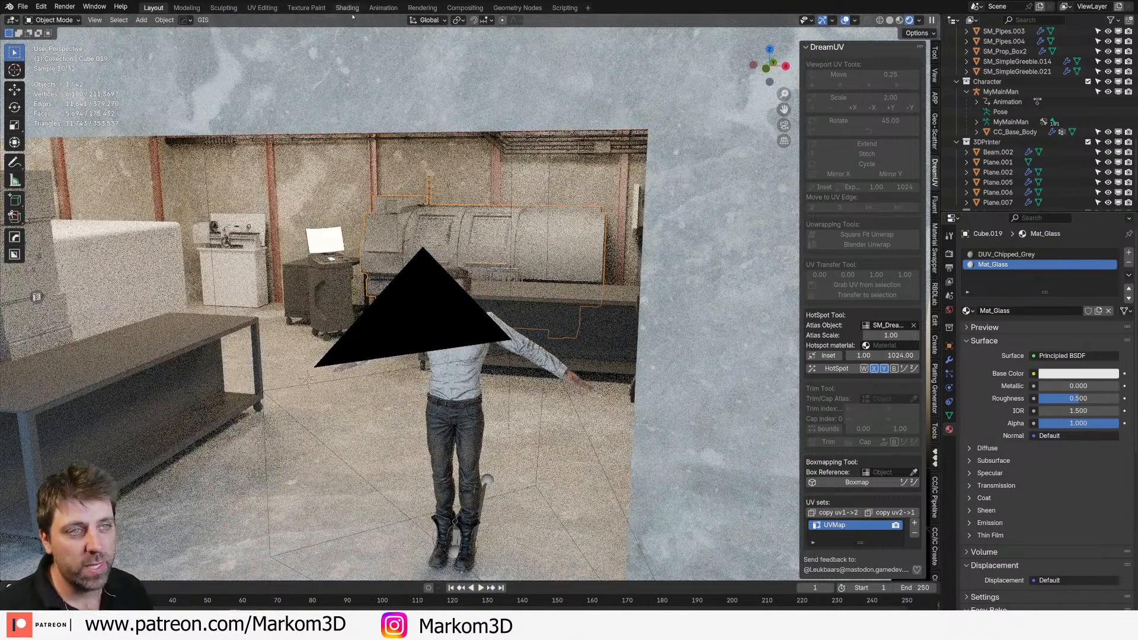
Step: Switch to the Shading workspace and add a Glass BSDF and a Transparent BSDF node to the Mat_Glass material
left_click(349, 8)
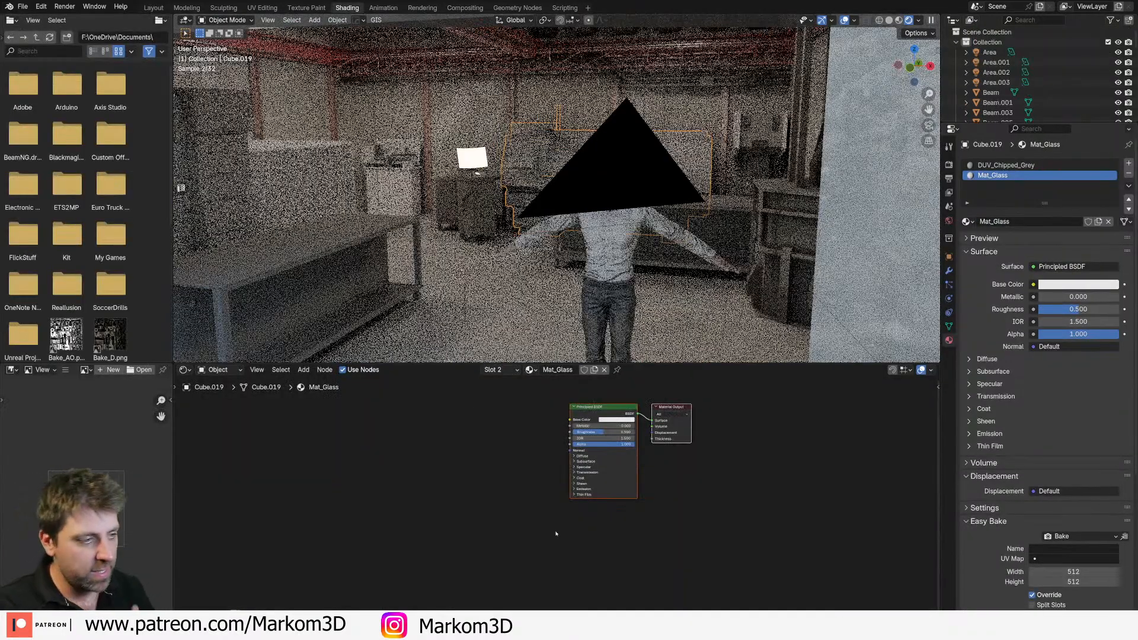
middle_click_drag(538, 457, 518, 495)
key("shift+a")
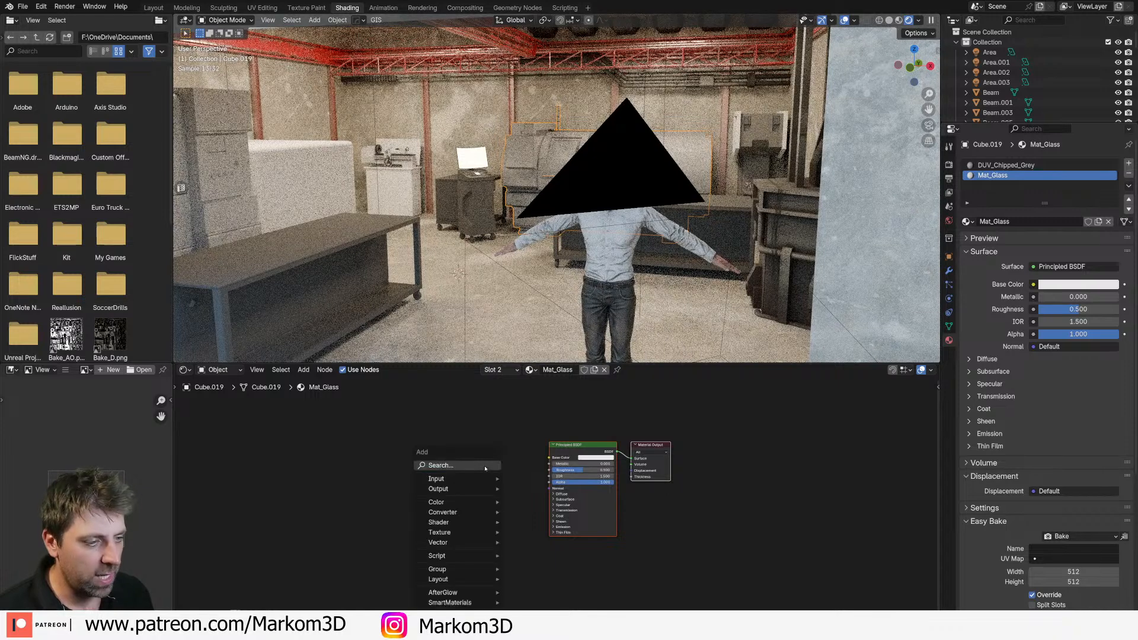
left_click(485, 466)
type("glass")
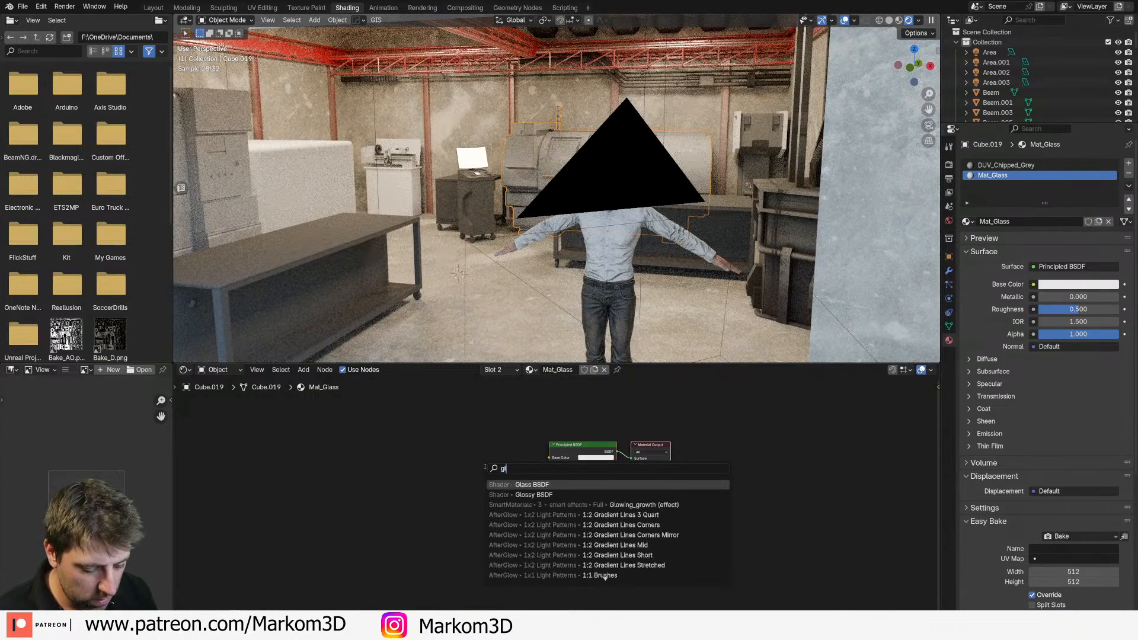
key("Return")
left_click(413, 442)
key("shift+a")
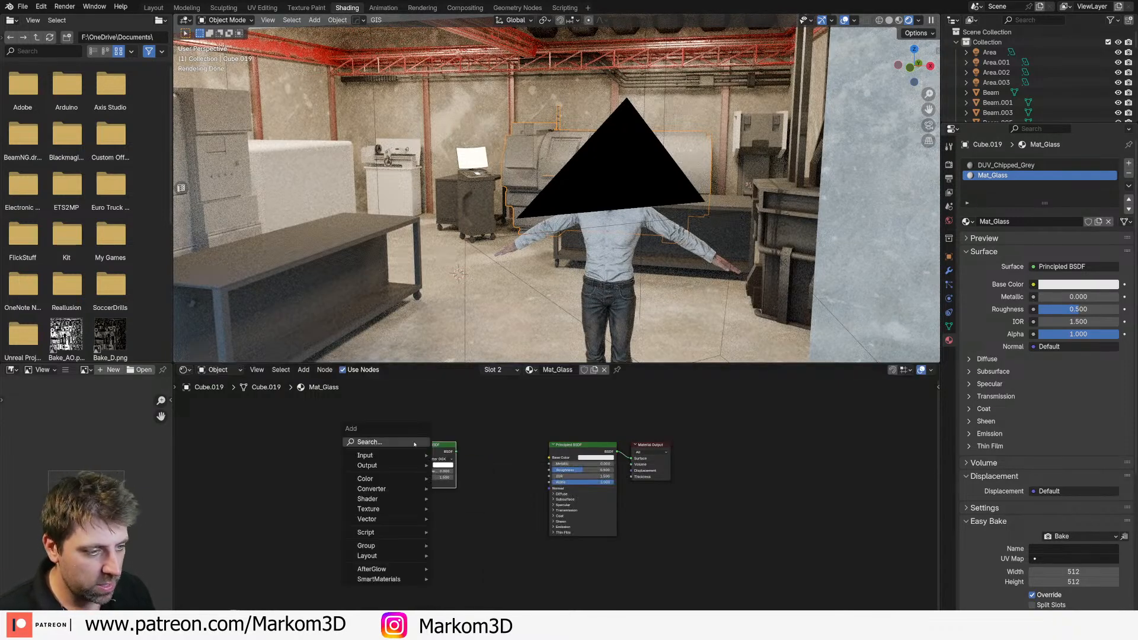
left_click(413, 442)
type("tra")
key("Down")
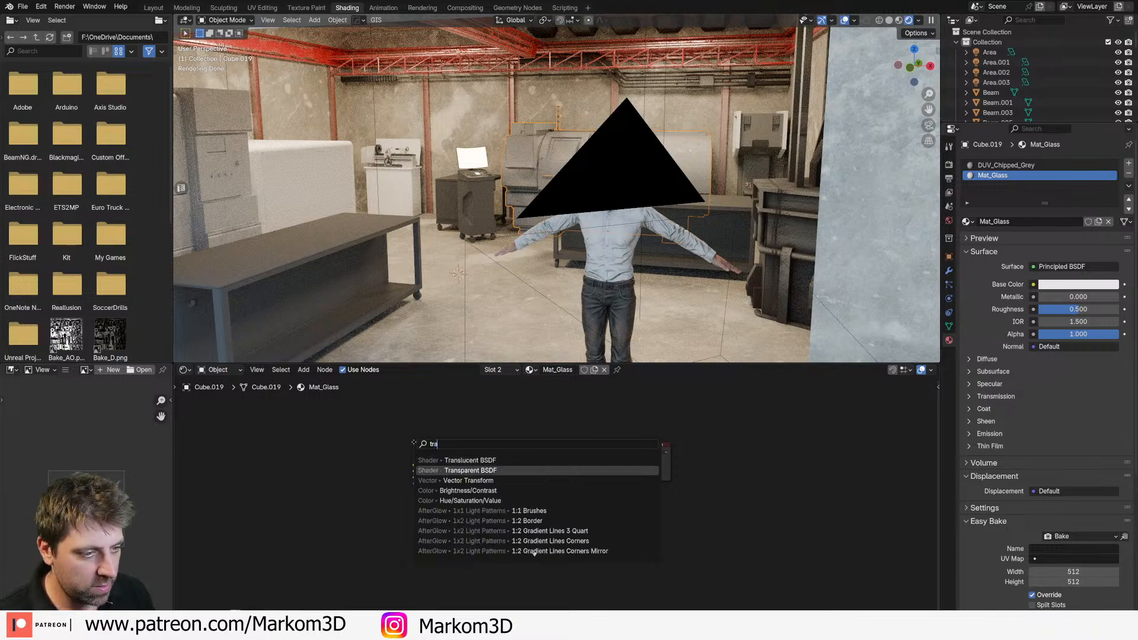
key("Return")
left_click(416, 505)
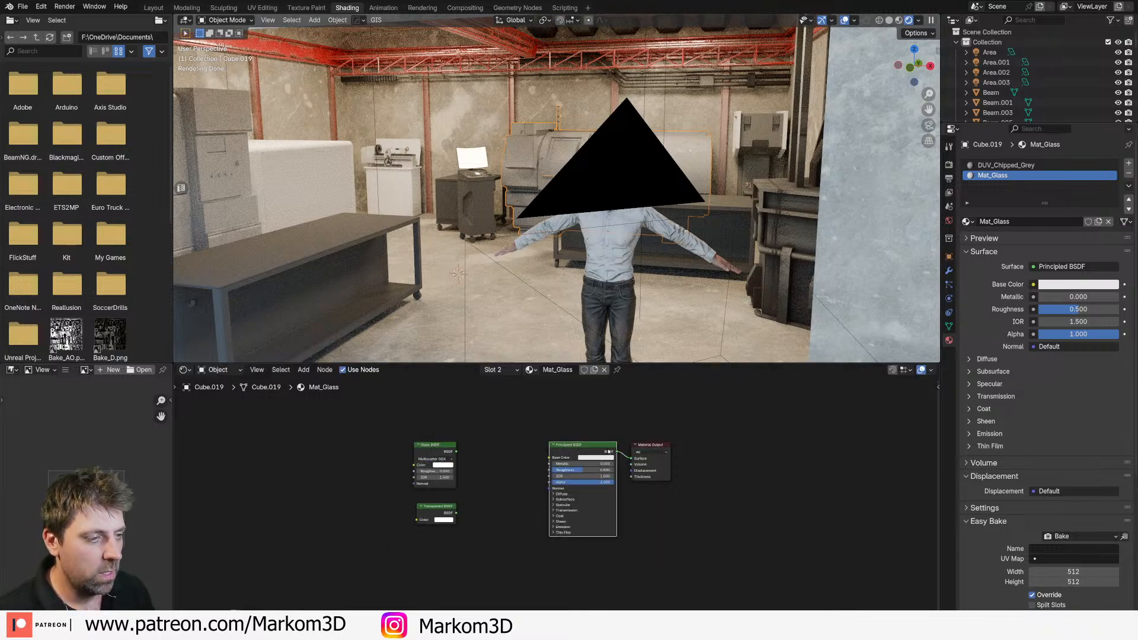
Step: Replace the Principled BSDF with a Mix Shader combining the Glass and Transparent shaders, connected to the Material Output's Surface
left_click(554, 465)
key("x")
key("shift+a")
left_click(509, 460)
type("mix")
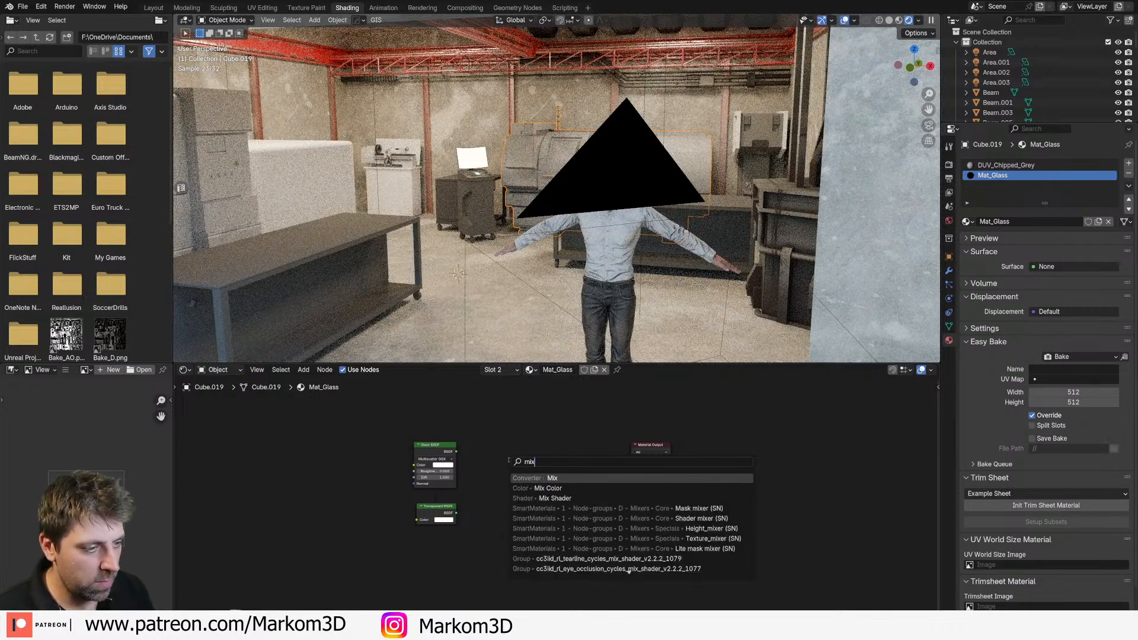
key("Down")
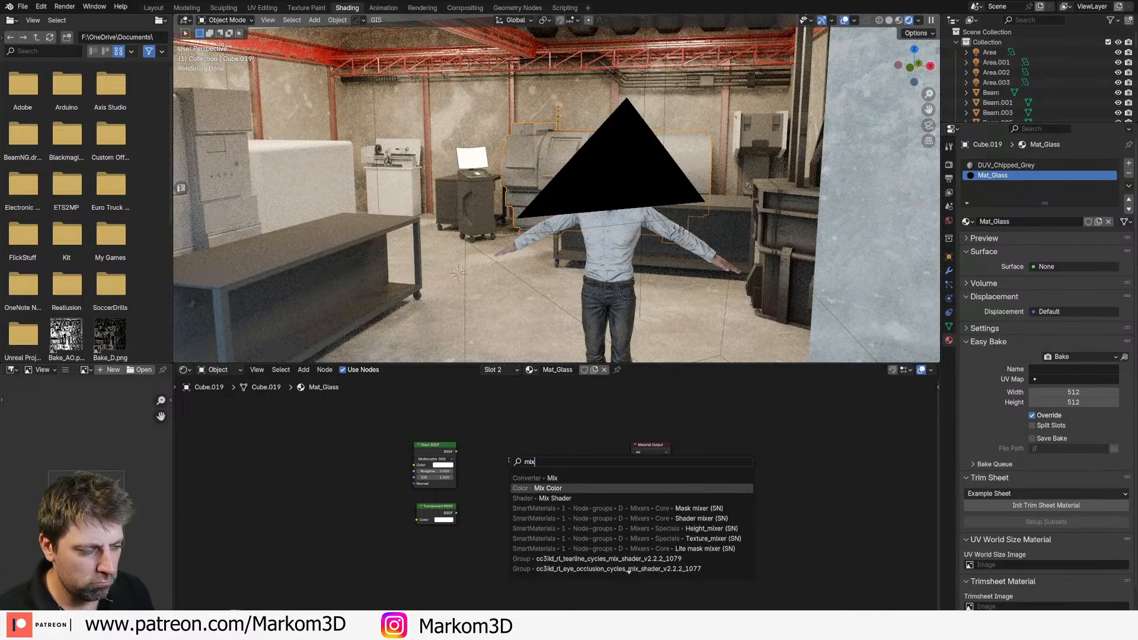
key("Down")
key("Return")
left_click(534, 474)
scroll(557, 498, "up", 2)
left_click_drag(429, 438, 499, 478)
left_click_drag(430, 524, 651, 447)
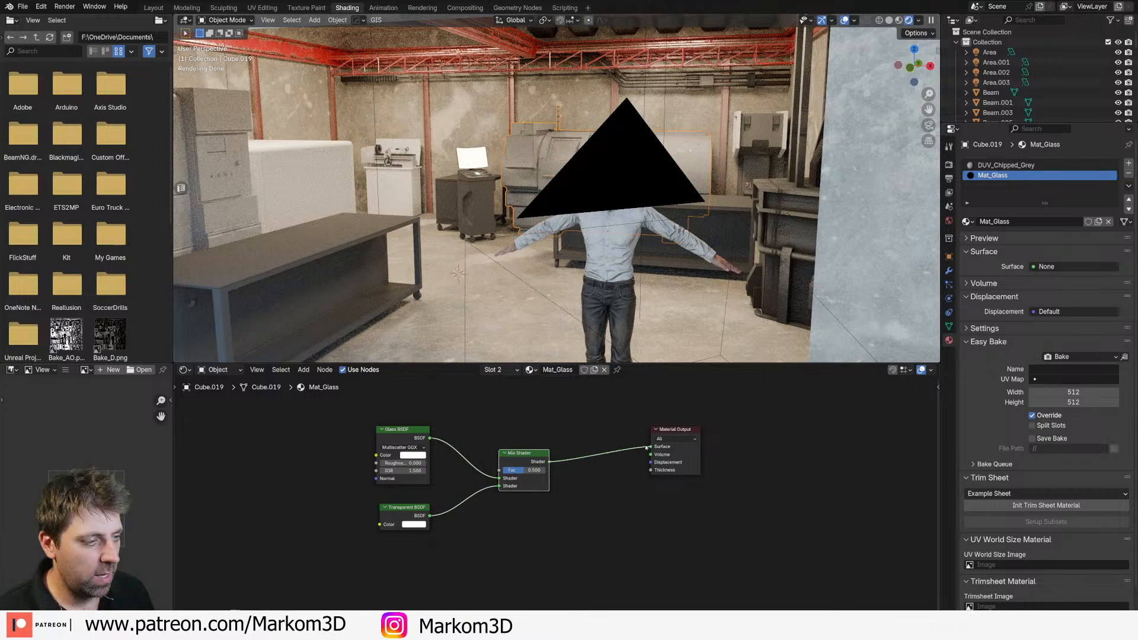
Step: Set the Mix Shader's Fac to 0.8
scroll(527, 443, "up", 3)
left_click(517, 428)
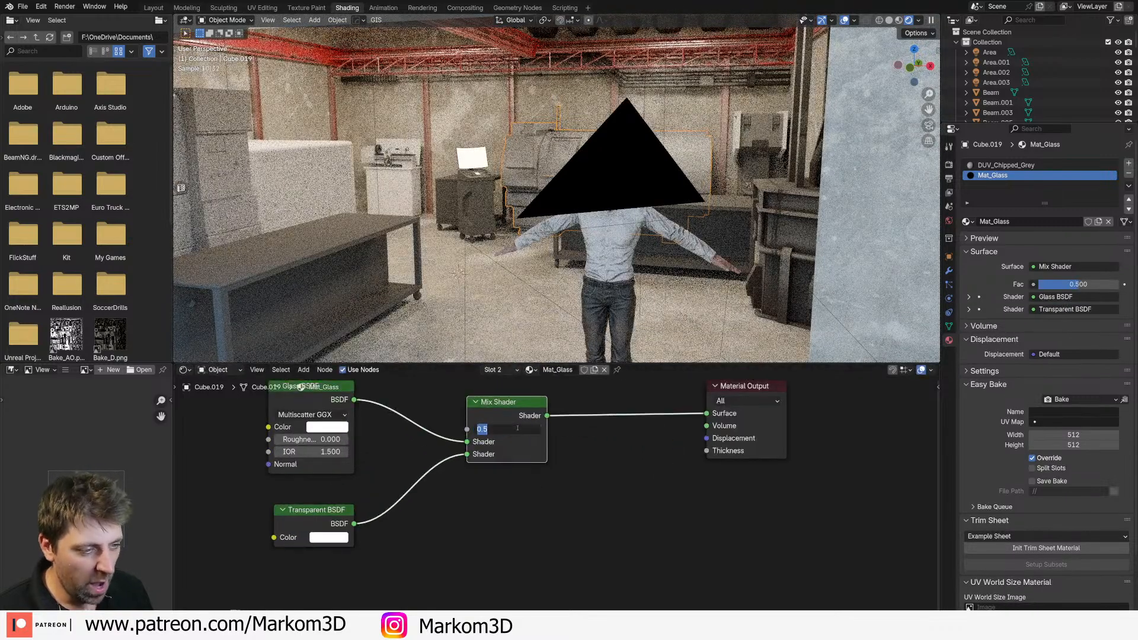
type(".8")
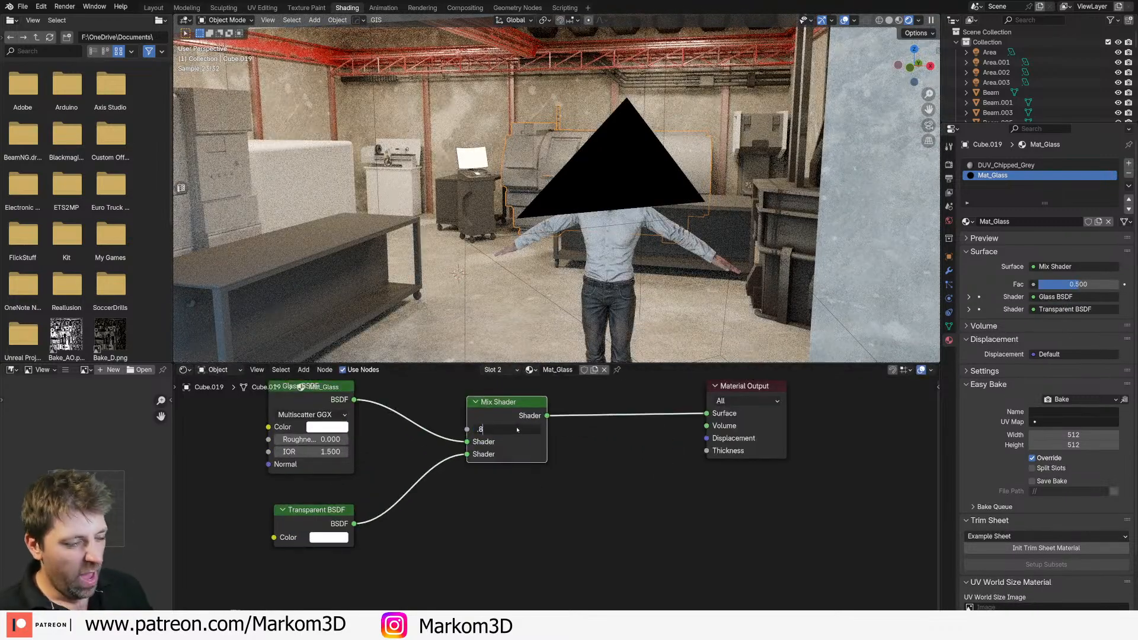
key("Return")
Step: Assign Mat_Glass to the two window panes on the front of the large CNC machine
middle_click_drag(604, 81, 635, 95)
key("Tab")
left_click(583, 159)
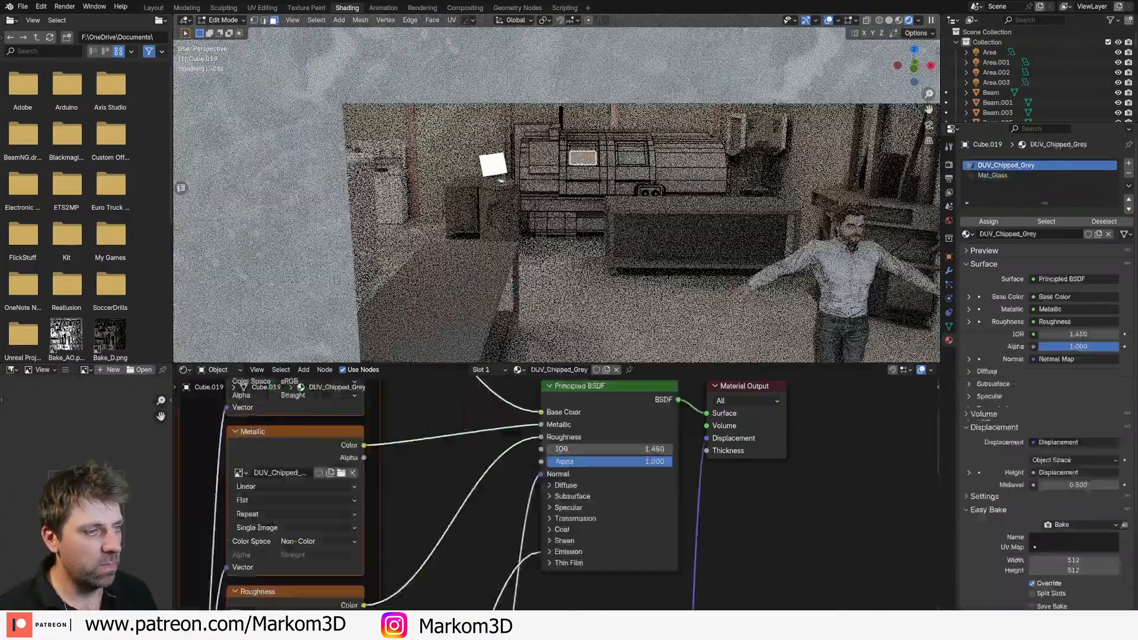
left_click(632, 158, "shift")
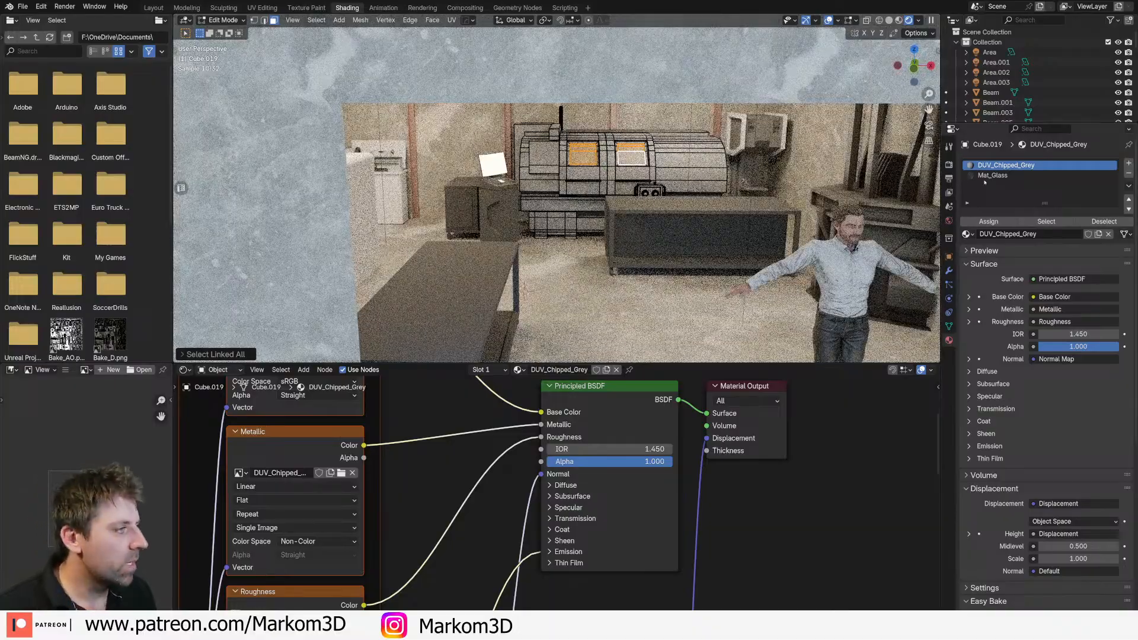
left_click(991, 176)
left_click(988, 221)
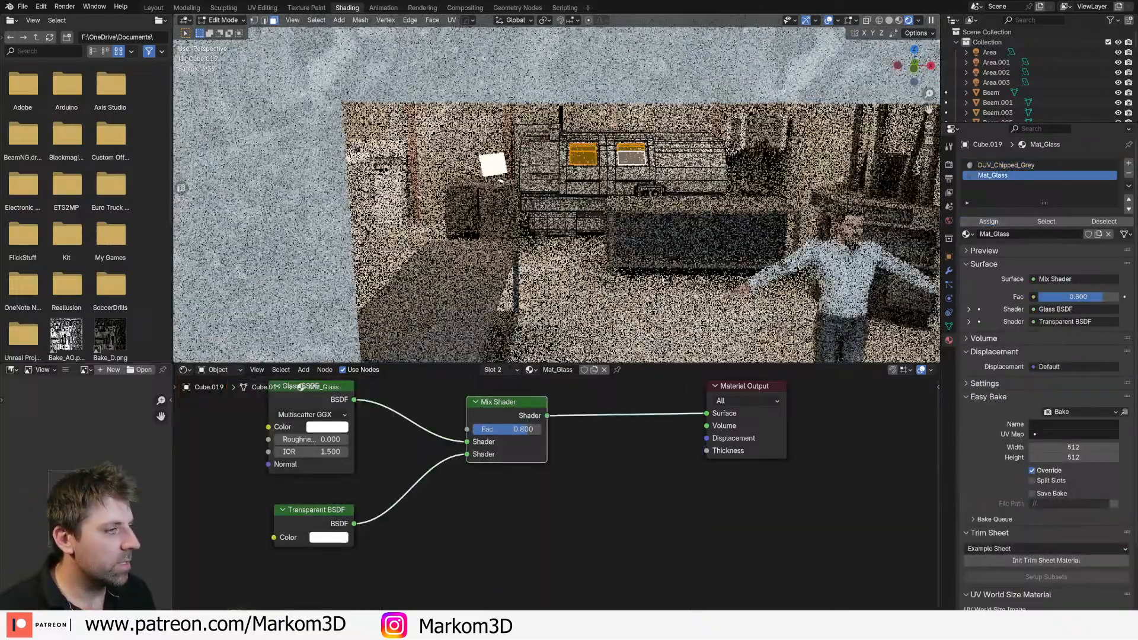
key("Tab")
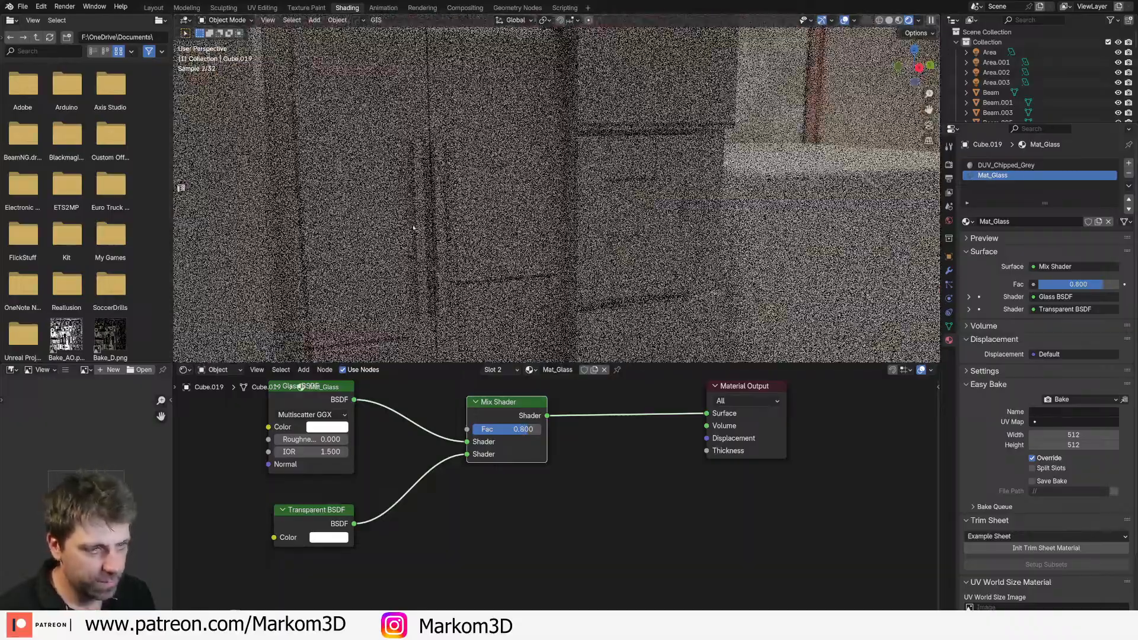
Step: Add Mat_Glass in a second slot of the tall CV_1000 machine and assign it to its door and side window panes
left_click(413, 227)
key("Tab")
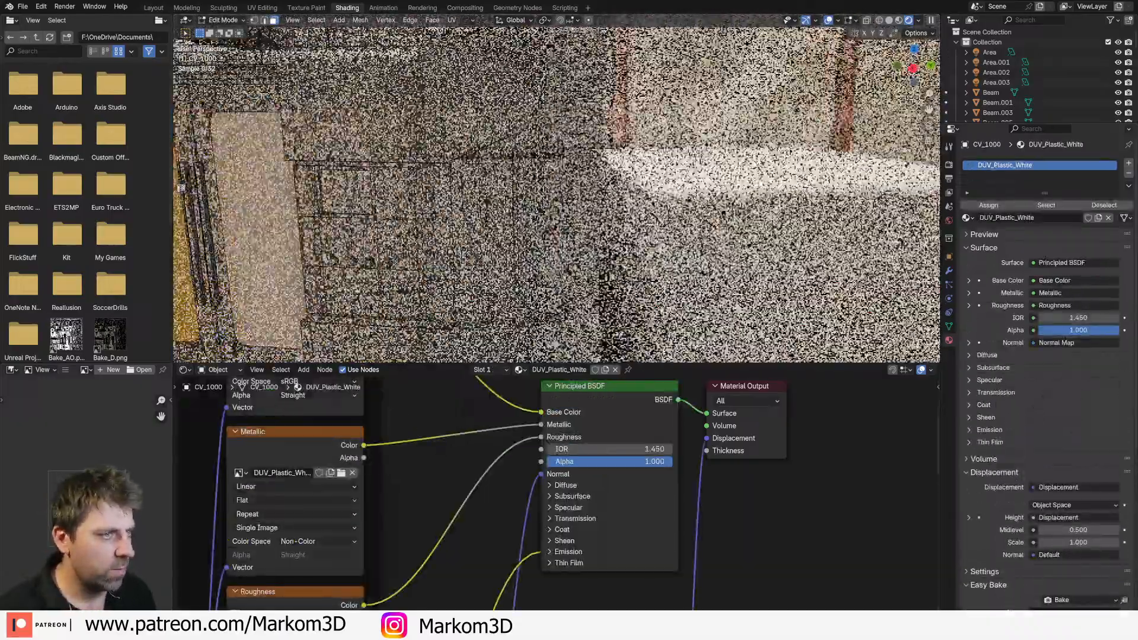
middle_click_drag(463, 225, 437, 225)
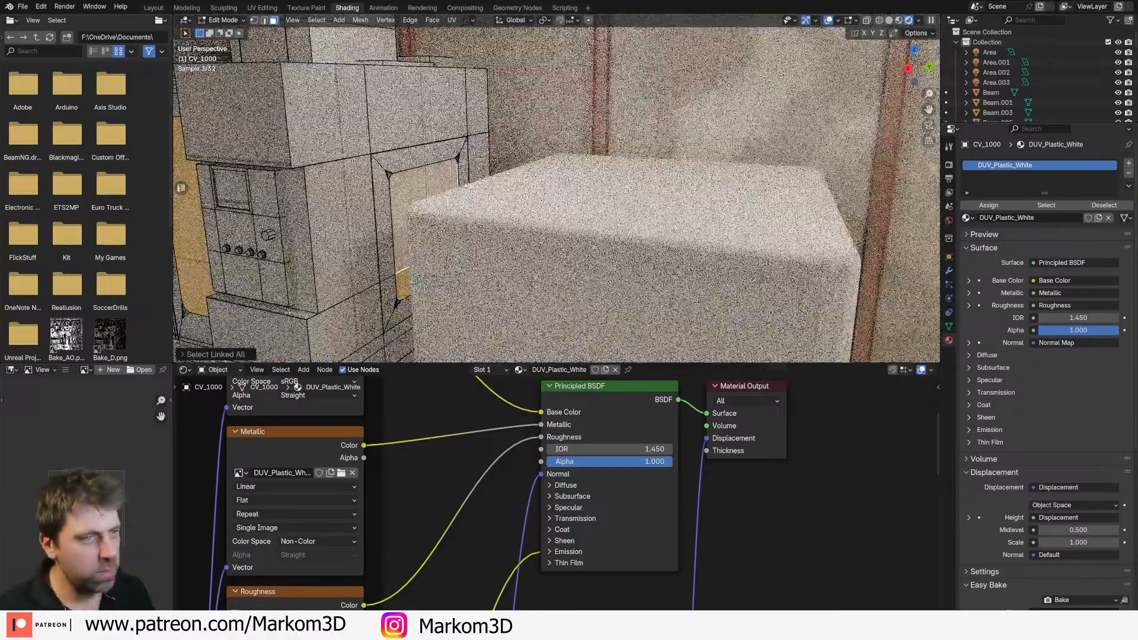
left_click(1129, 163)
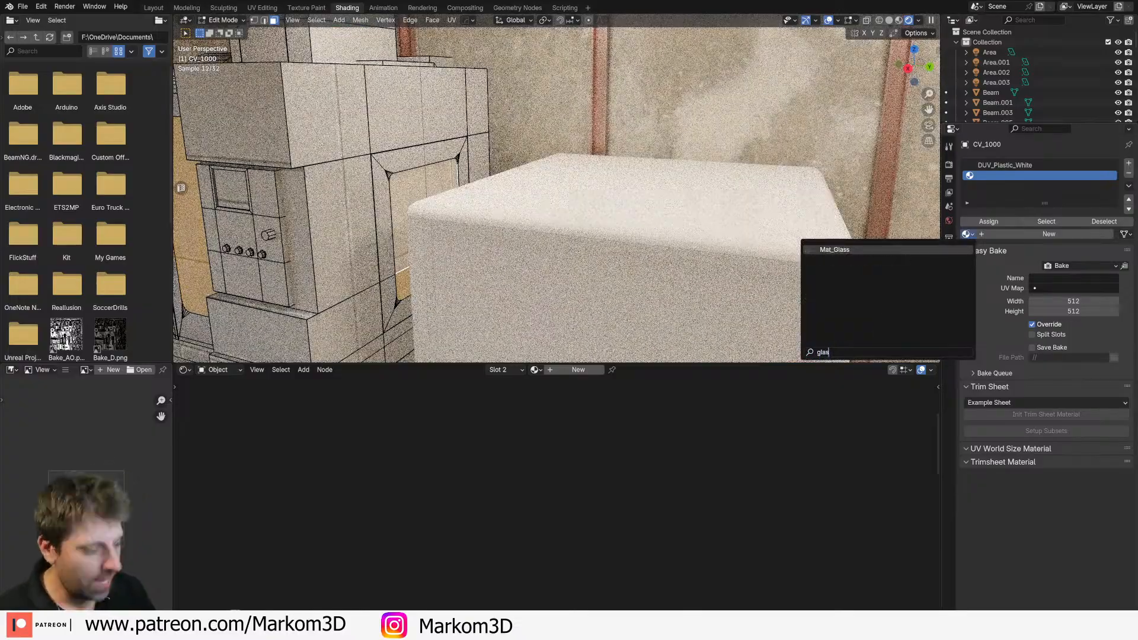
key("Return")
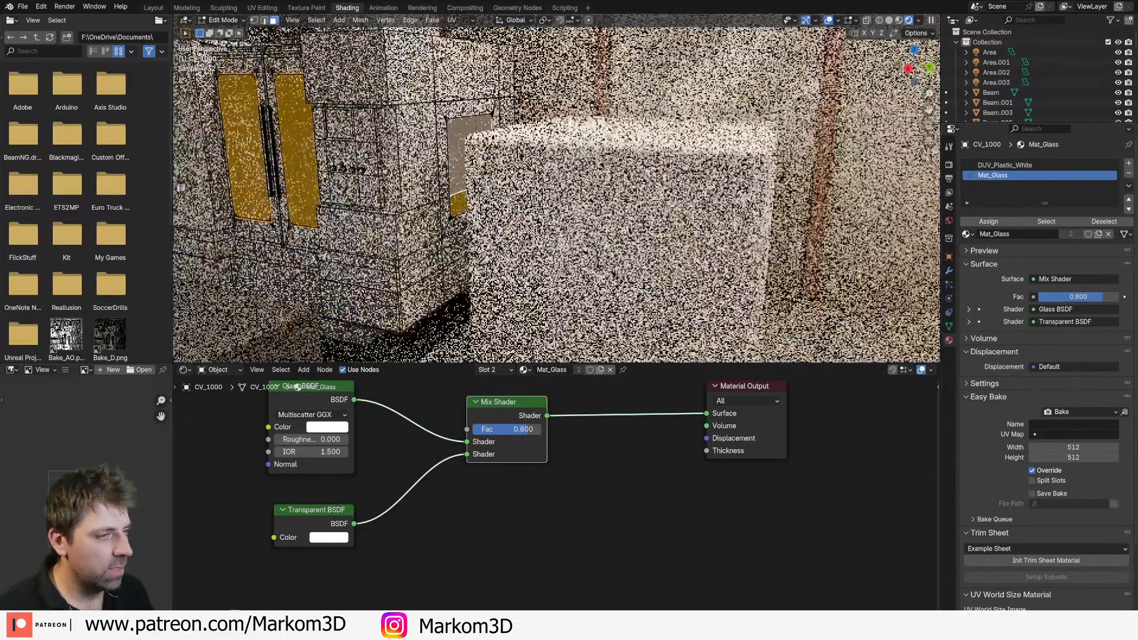
key("Tab")
Step: Give the 3D printer's front panel a second material slot with Mat_Glass and assign it to the panel face
left_click(593, 237)
key("Tab")
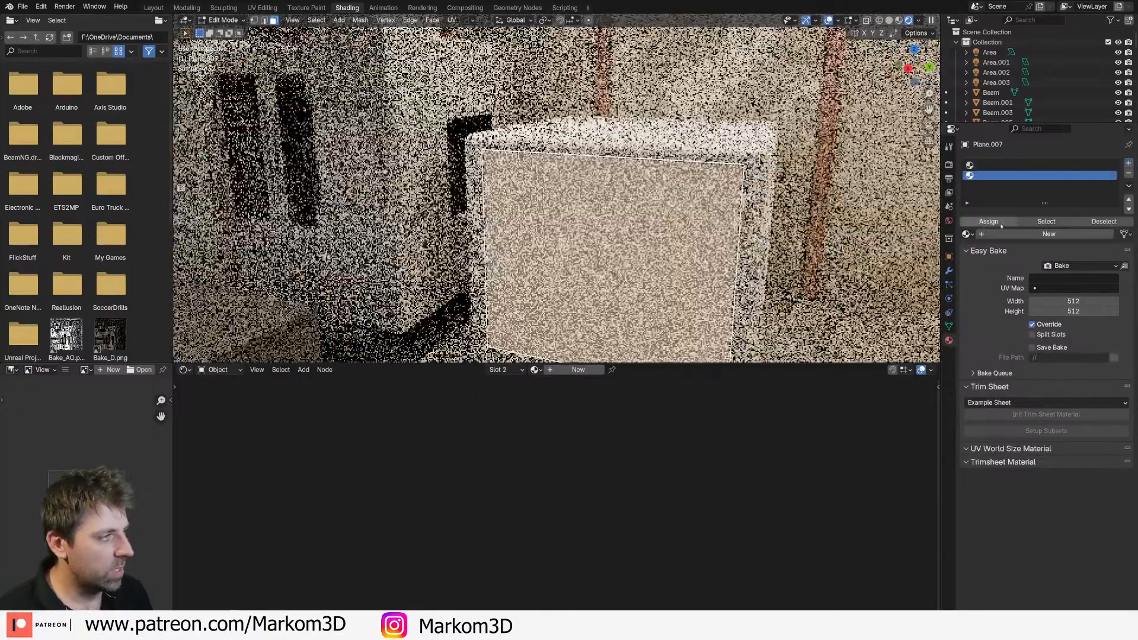
left_click(967, 234)
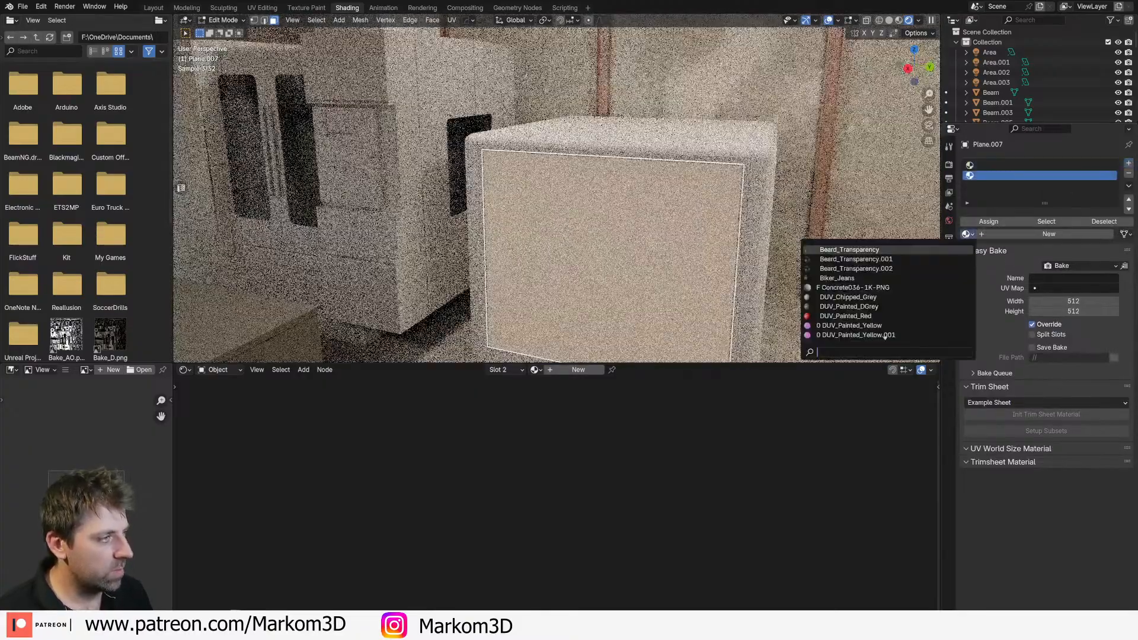
type("glas")
key("Return")
key("Tab")
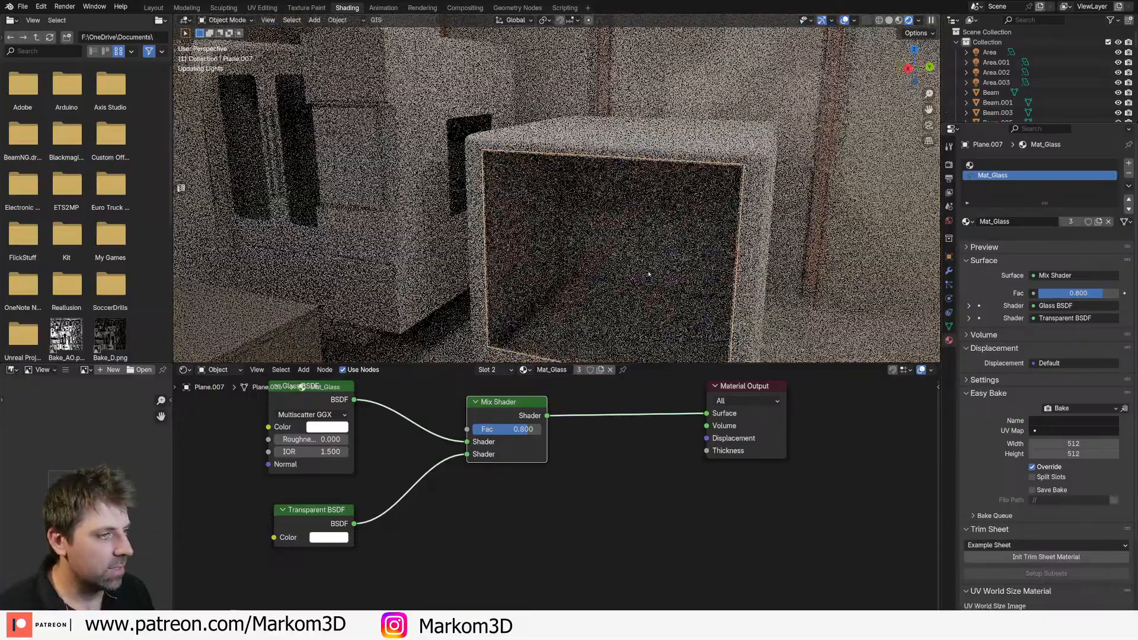
Step: Change the scene camera's type to Panoramic with Fisheye Equisolid projection, look through it and set its lens to 28
middle_click_drag(649, 274, 545, 268)
scroll(631, 290, "up", 10)
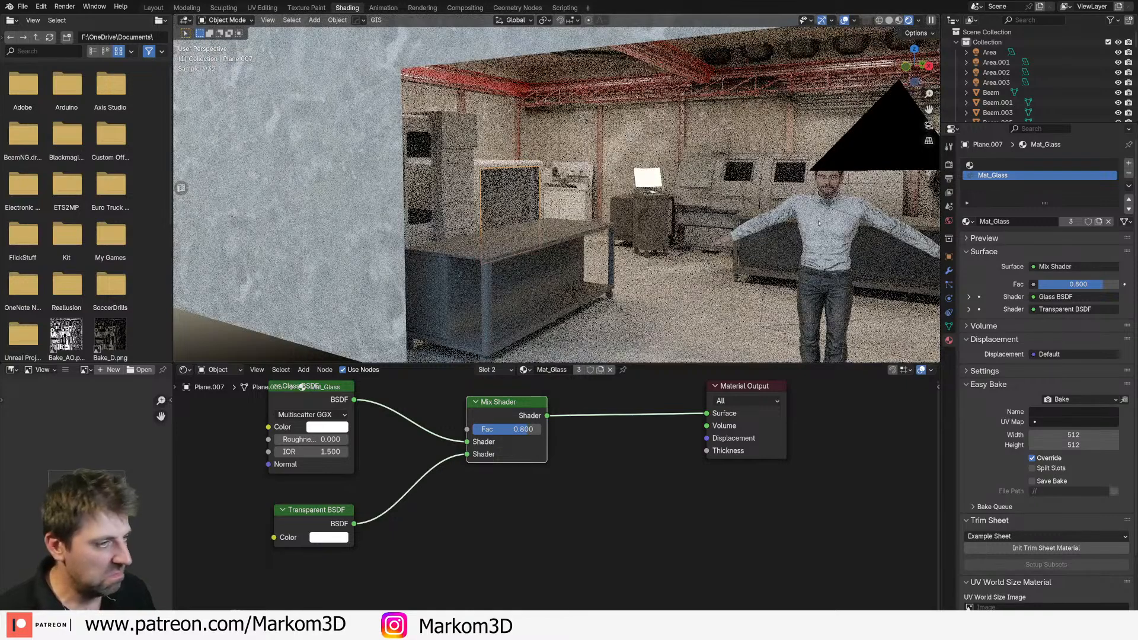
left_click(887, 265)
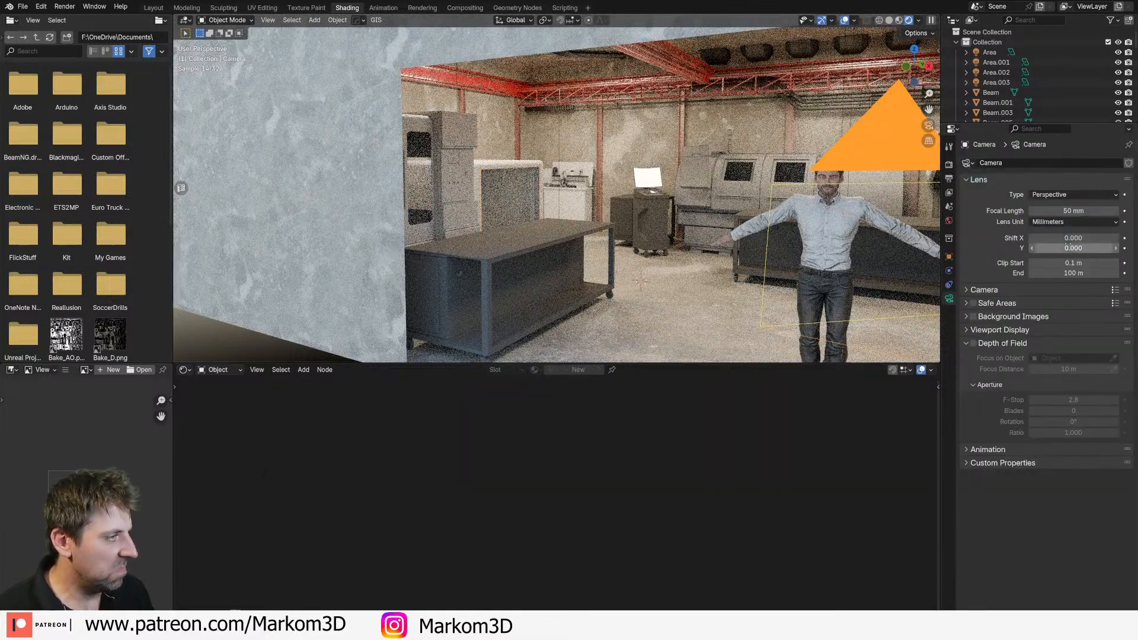
left_click(1075, 194)
left_click(1083, 229)
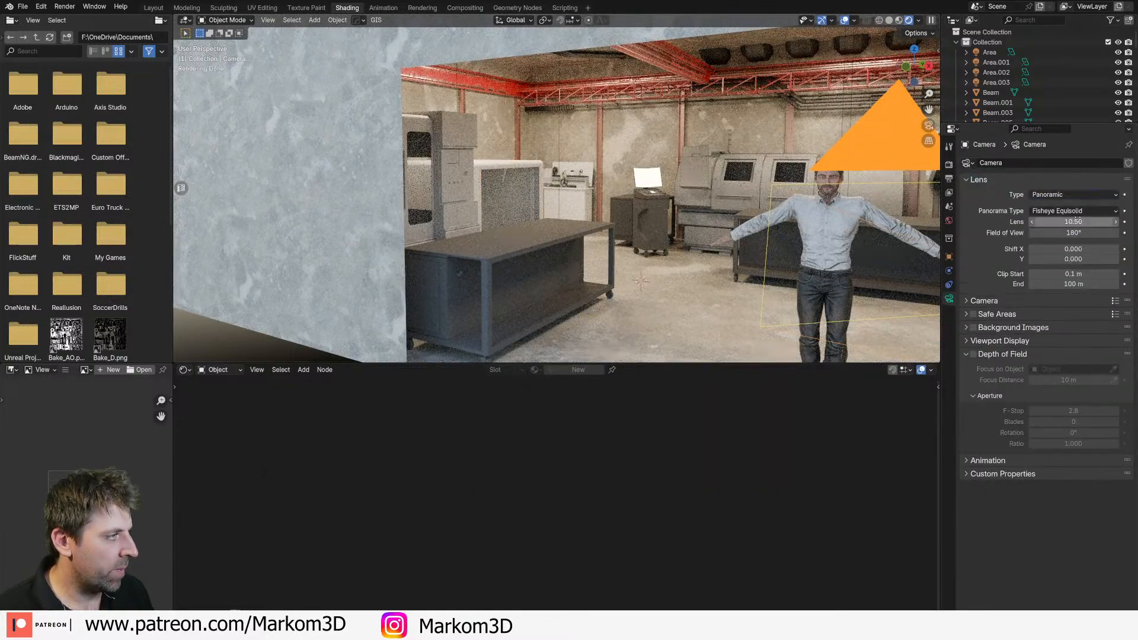
key("KP_0")
scroll(789, 263, "up", 3)
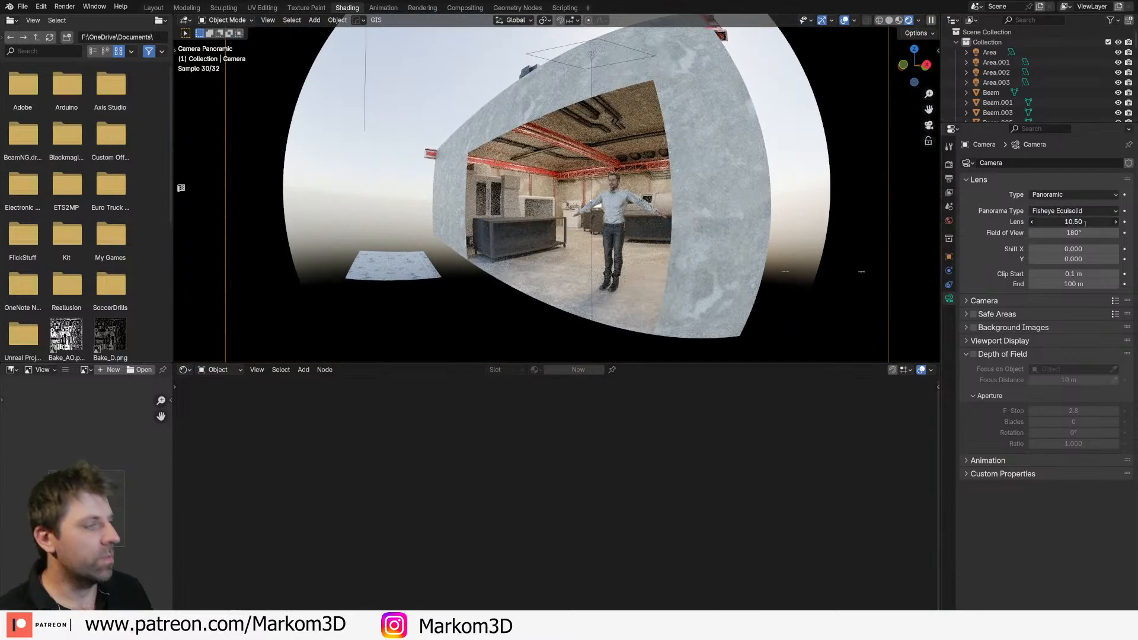
left_click(1085, 224)
type("8")
key("BackSpace")
type("28")
key("Return")
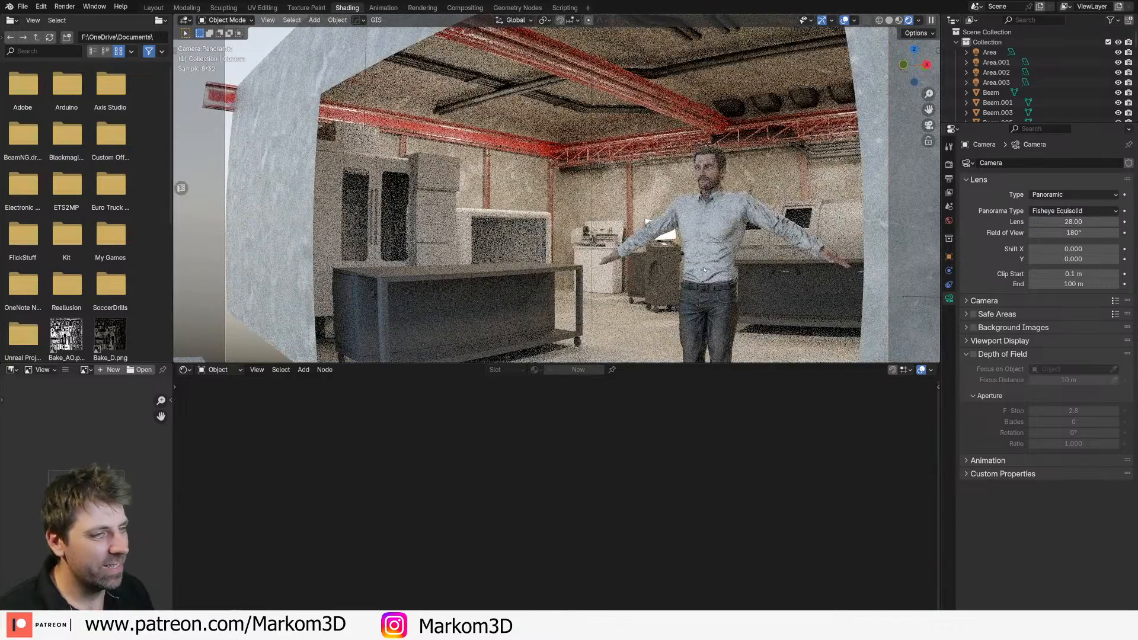
Step: Move the camera along its local Z axis toward the workshop interior and adjust its framing position and height
scroll(704, 269, "down", 3)
key("g")
key("z")
key("z")
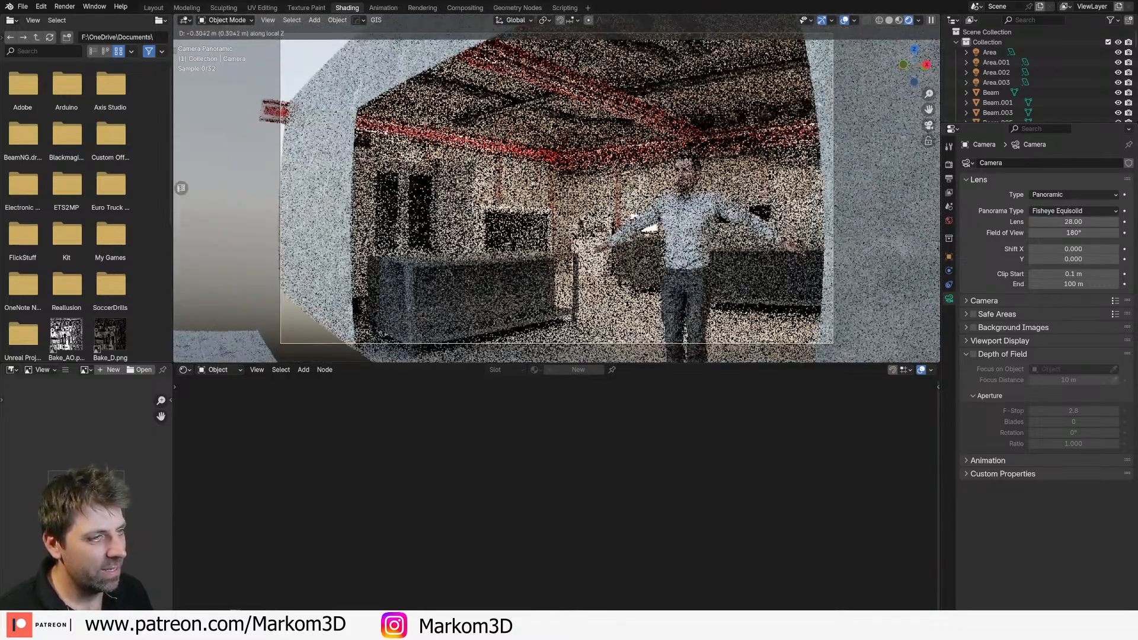
key("Return")
key("g")
key("Return")
key("g")
key("z")
key("Return")
Step: Tilt the camera about 6 degrees around its local X axis and render the current frame
key("r")
key("x")
key("x")
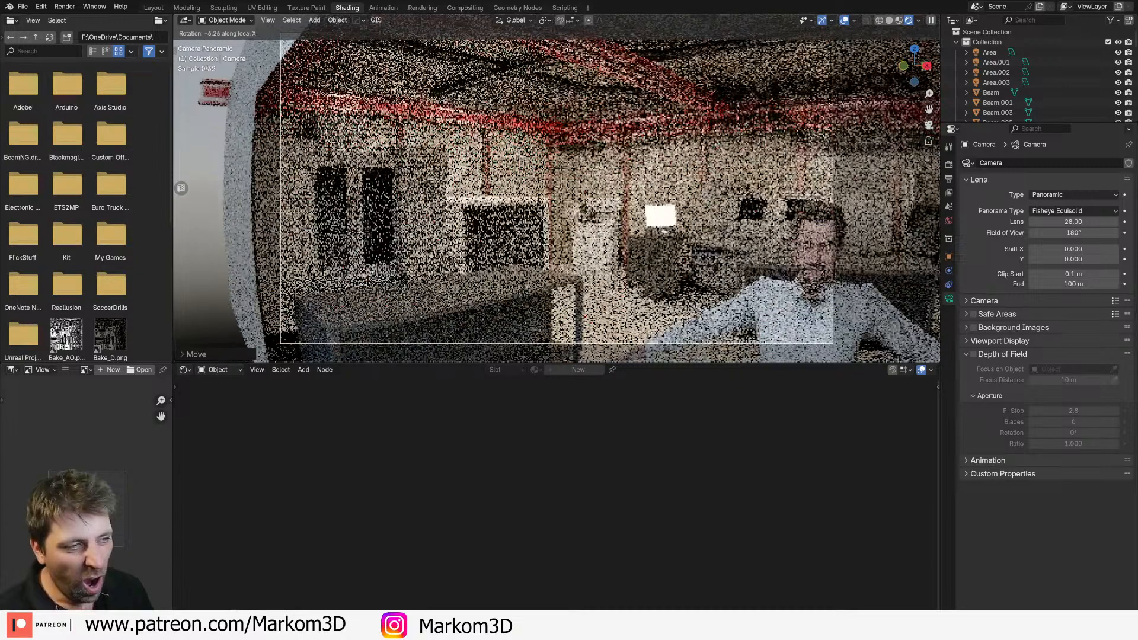
key("Return")
key("F12")
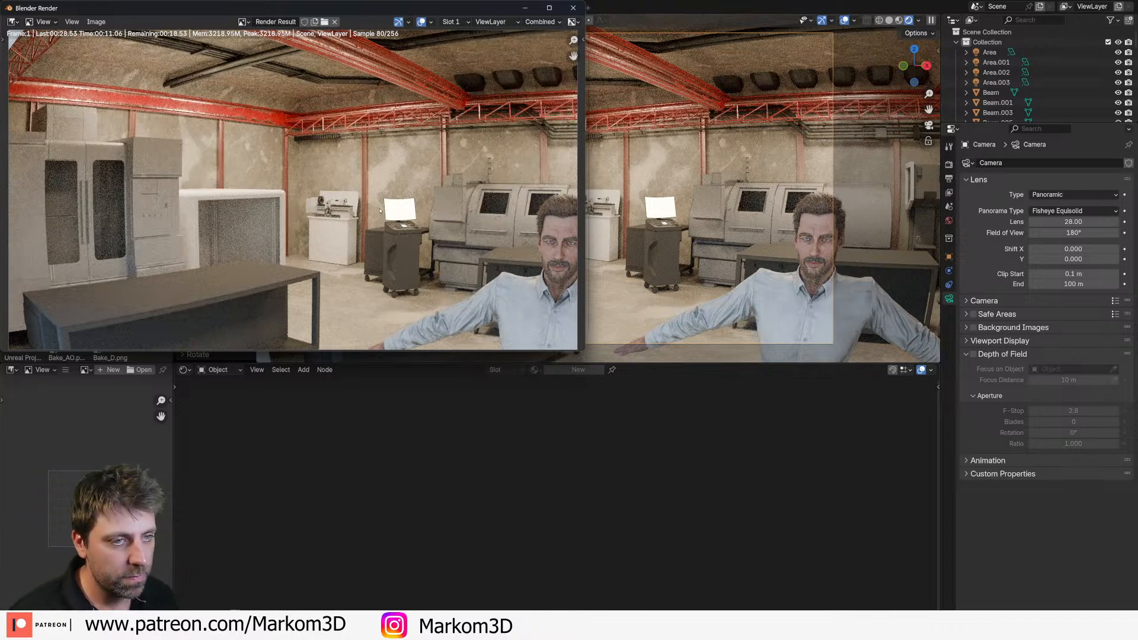
Step: Disable the MyMainMan character rig in renders and render the current frame again
scroll(258, 216, "down", 2)
scroll(1035, 95, "down", 10)
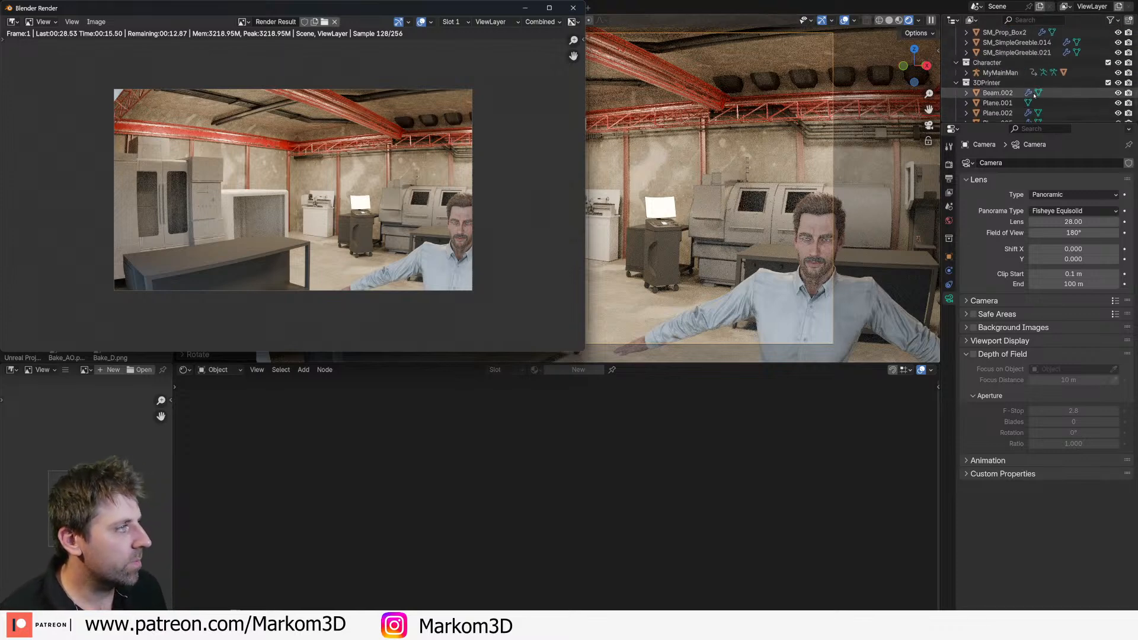
left_click(1128, 74)
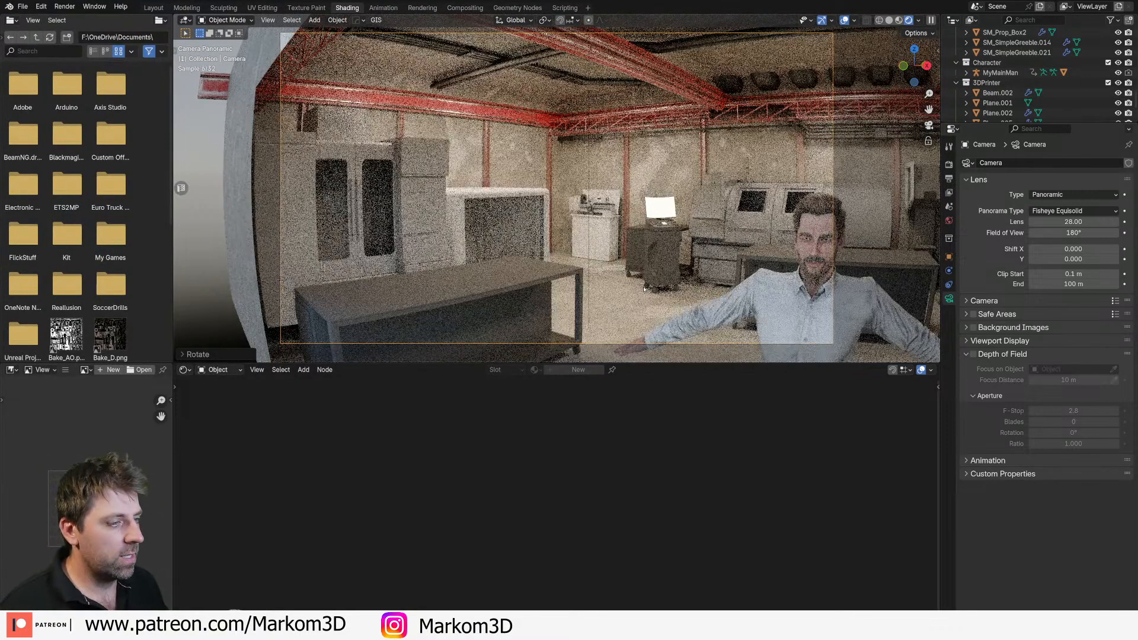
key("F12")
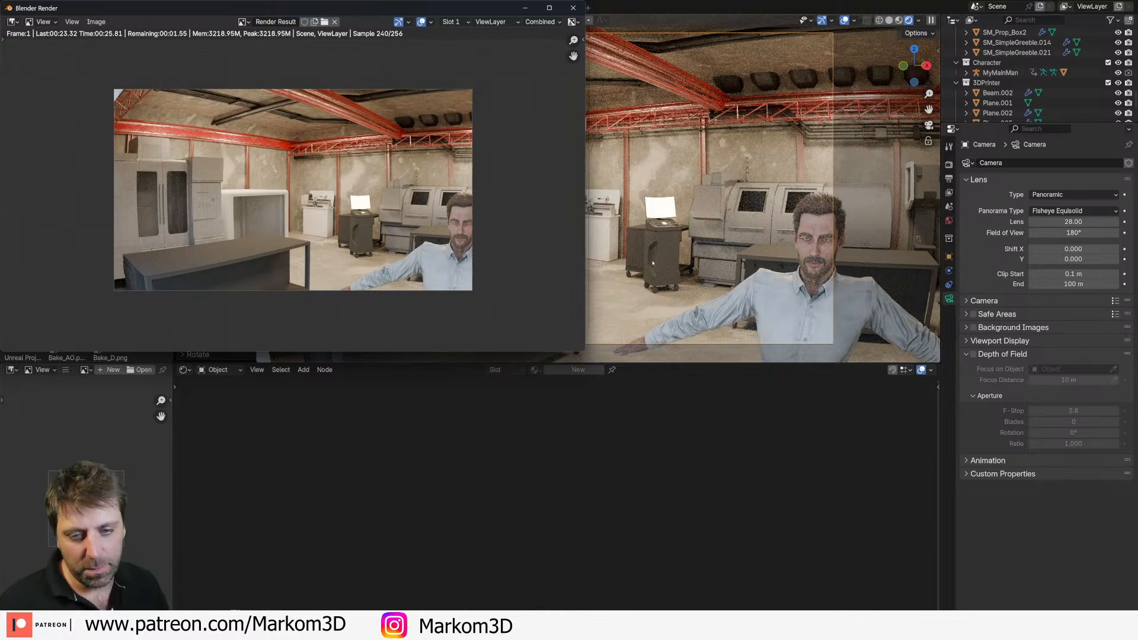
Step: Enlarge the render window to examine the finished workshop interior image, and close it
scroll(397, 207, "up", 3)
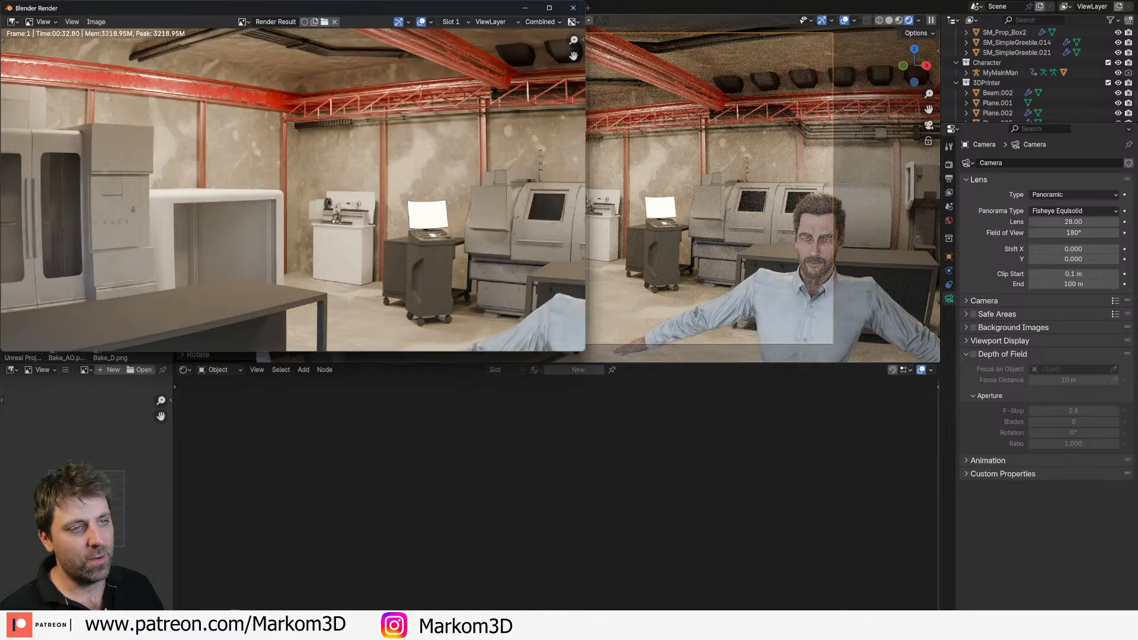
left_click(549, 8)
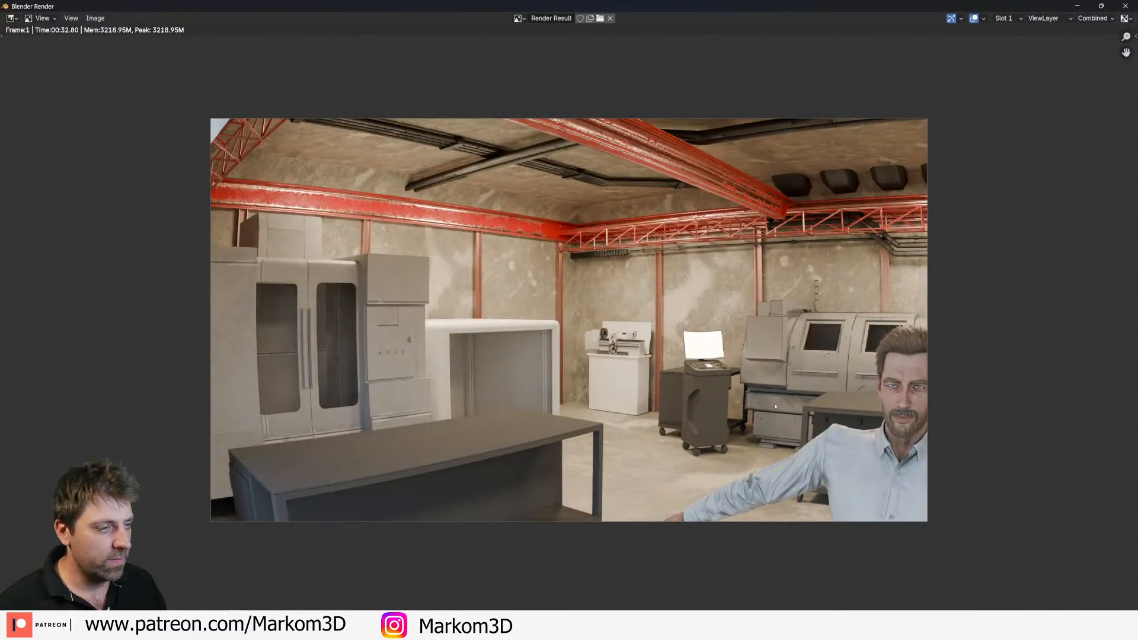
scroll(773, 405, "up", 2)
scroll(733, 452, "down", 1)
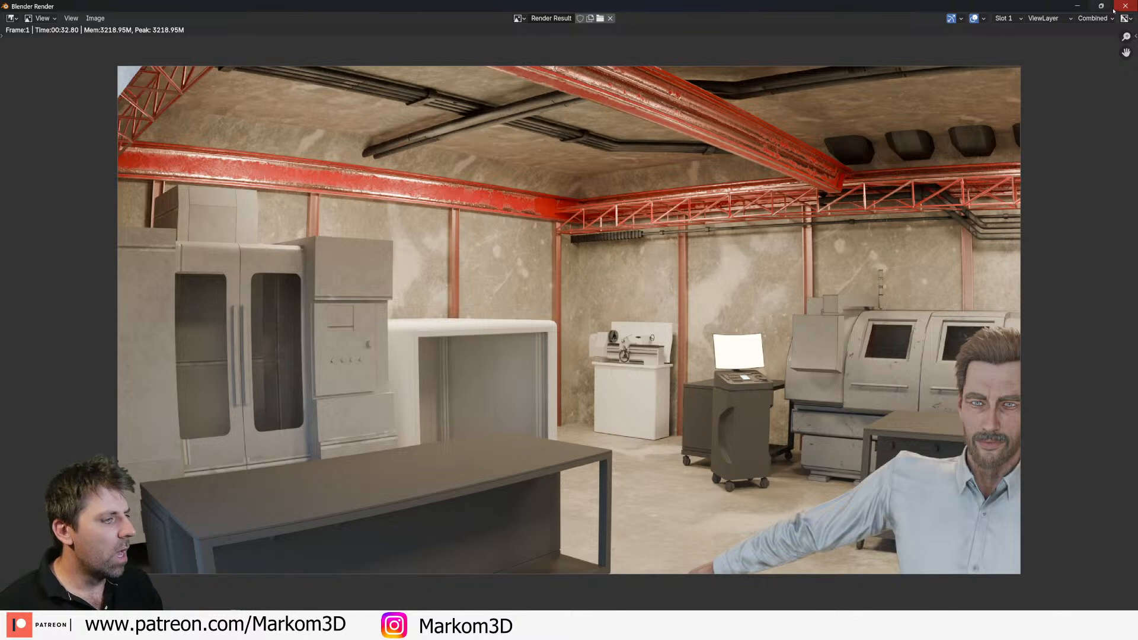
mouse_move(1113, 10)
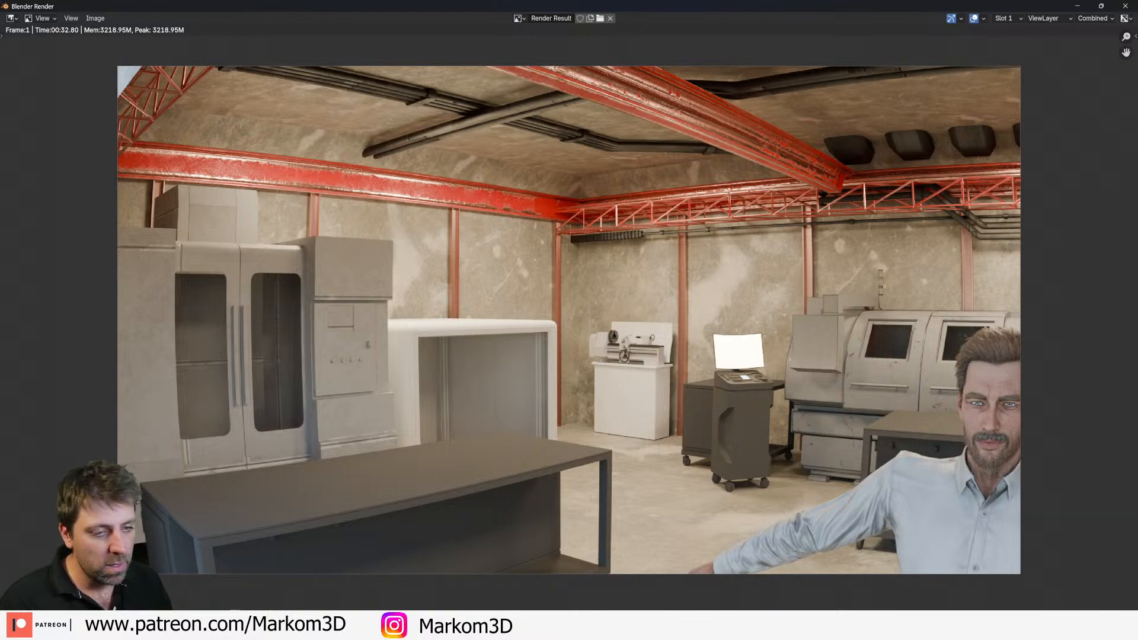
left_click(1125, 6)
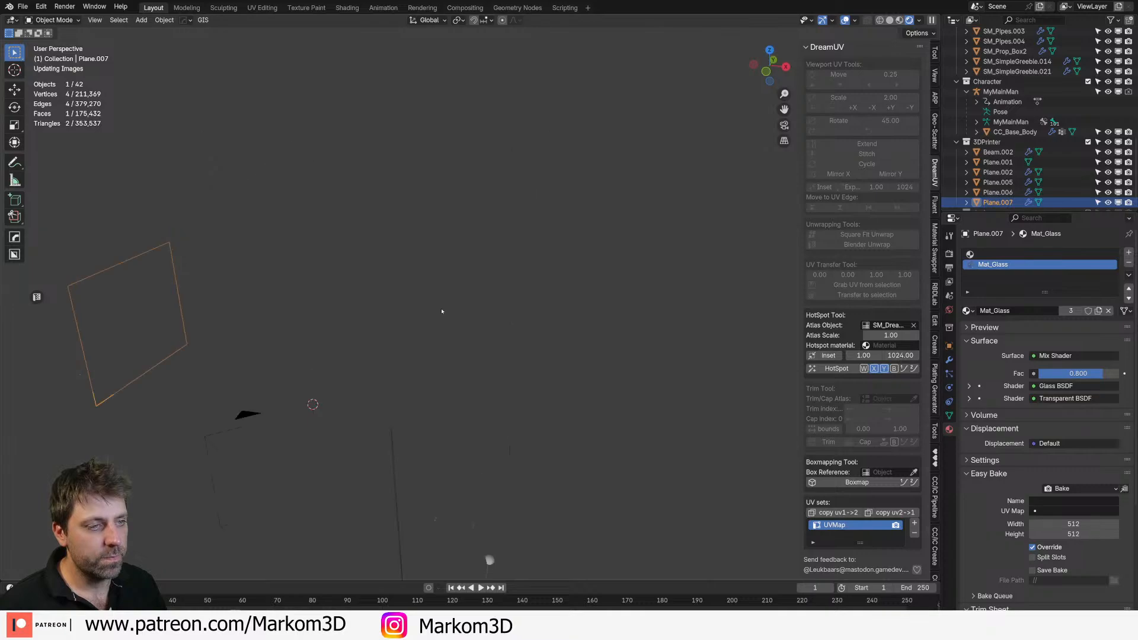
Step: Show the scene in material preview shading, select the wheeled workbench and add a second material slot to it
scroll(573, 344, "up", 3)
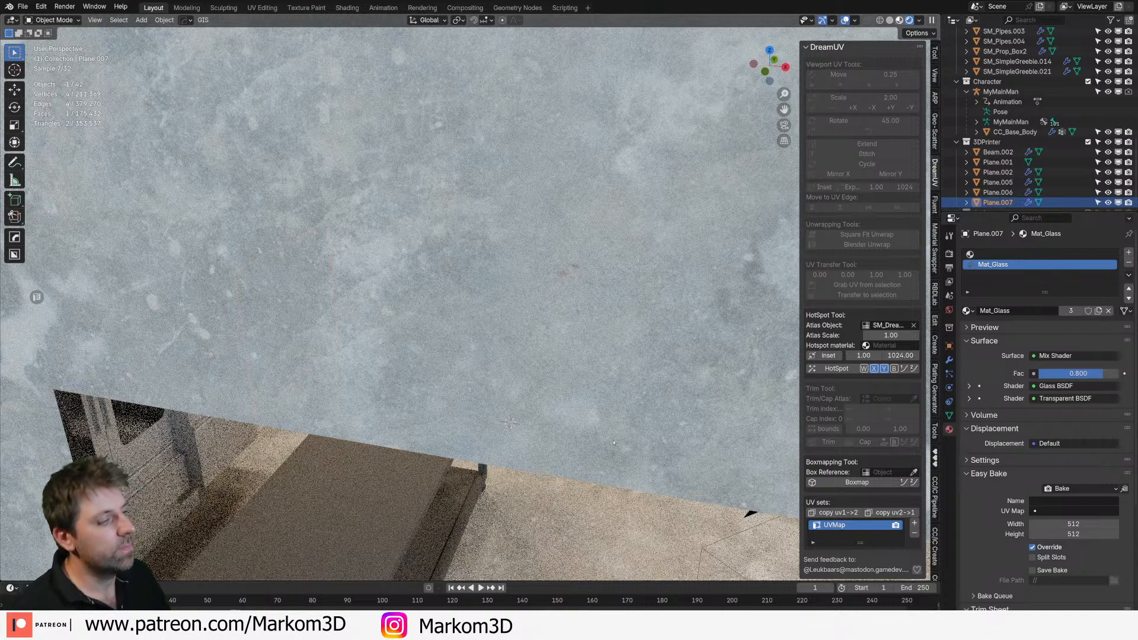
key("z")
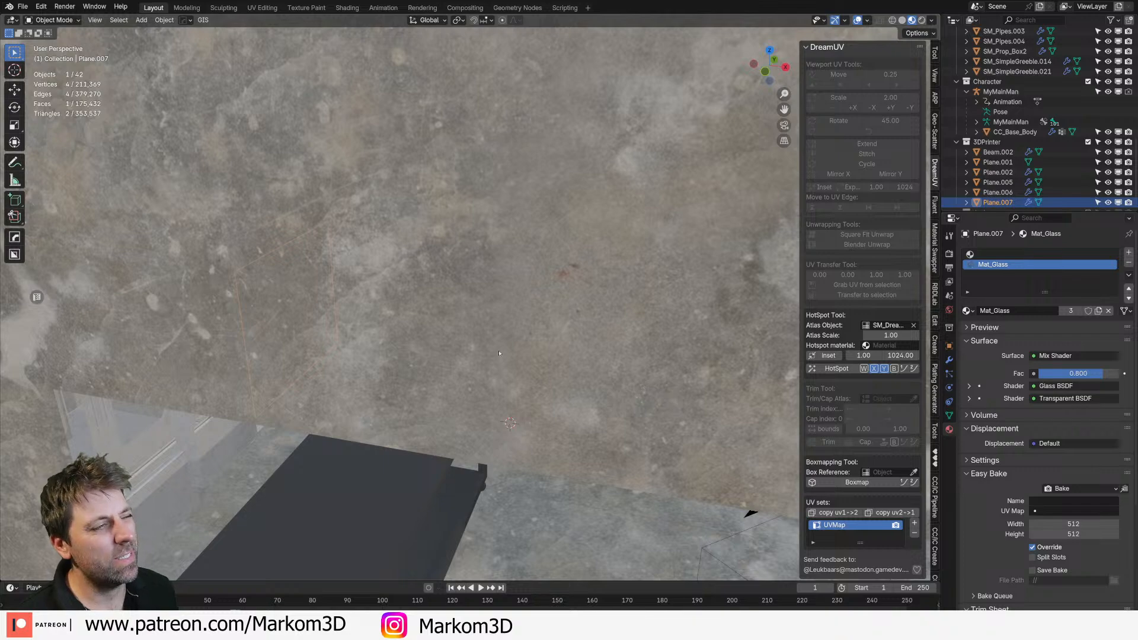
scroll(463, 444, "down", 4)
scroll(453, 439, "down", 5)
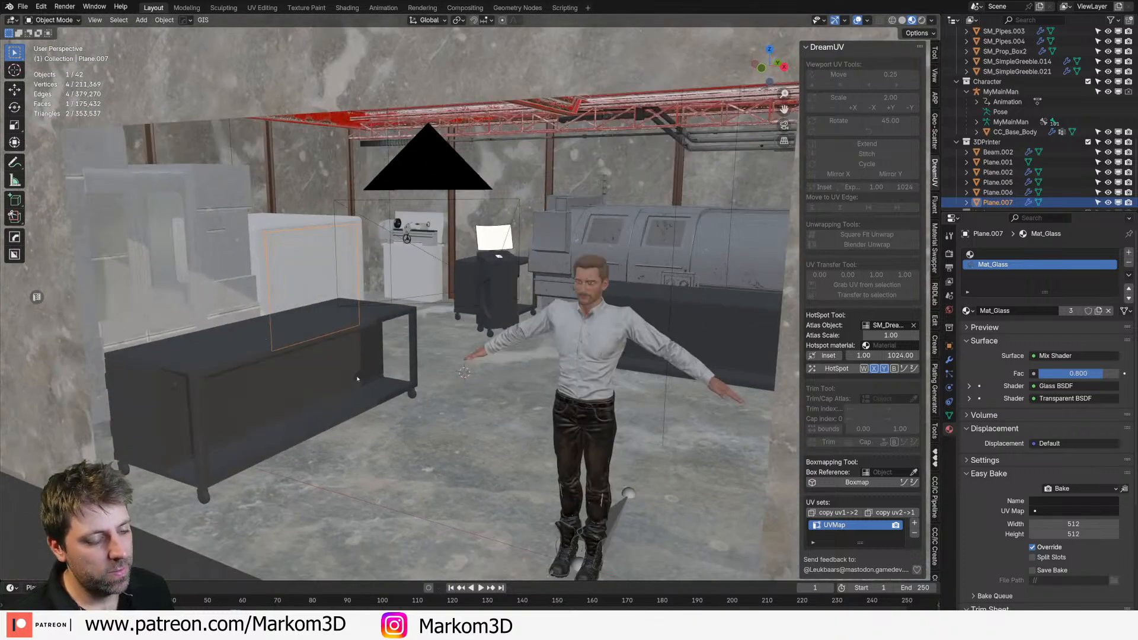
left_click(267, 343)
scroll(268, 343, "up", 3)
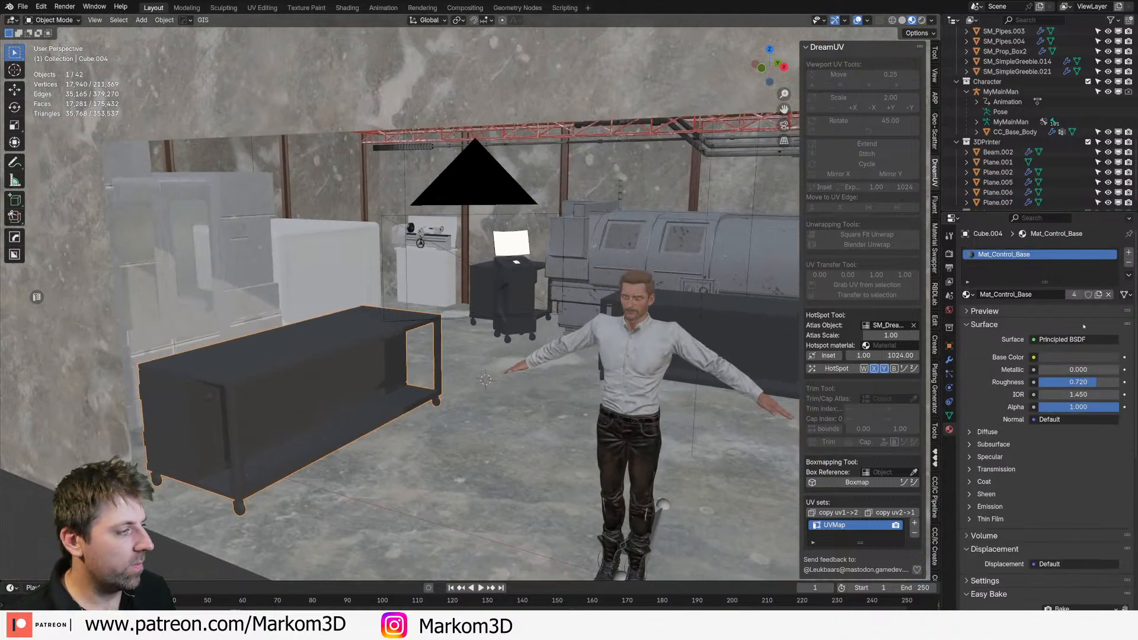
left_click(1129, 253)
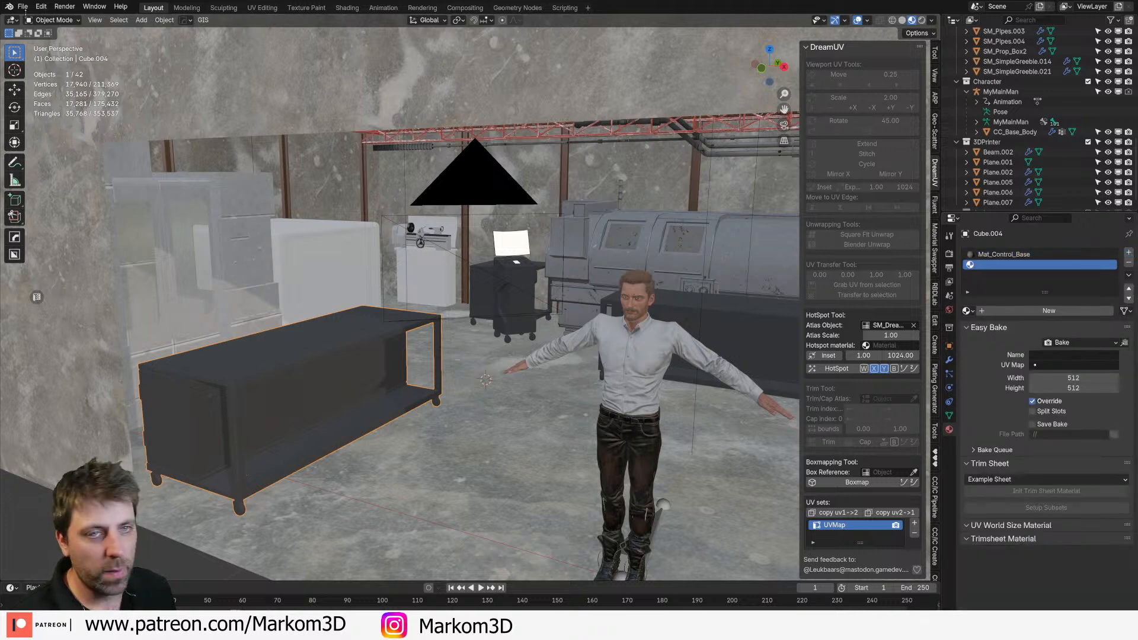
Step: Split off a wide Asset Browser area beside the 3D viewport and show the Materials catalog of True-Assets (Online Assets)
left_click_drag(2, 17, 278, 42)
left_click(11, 20)
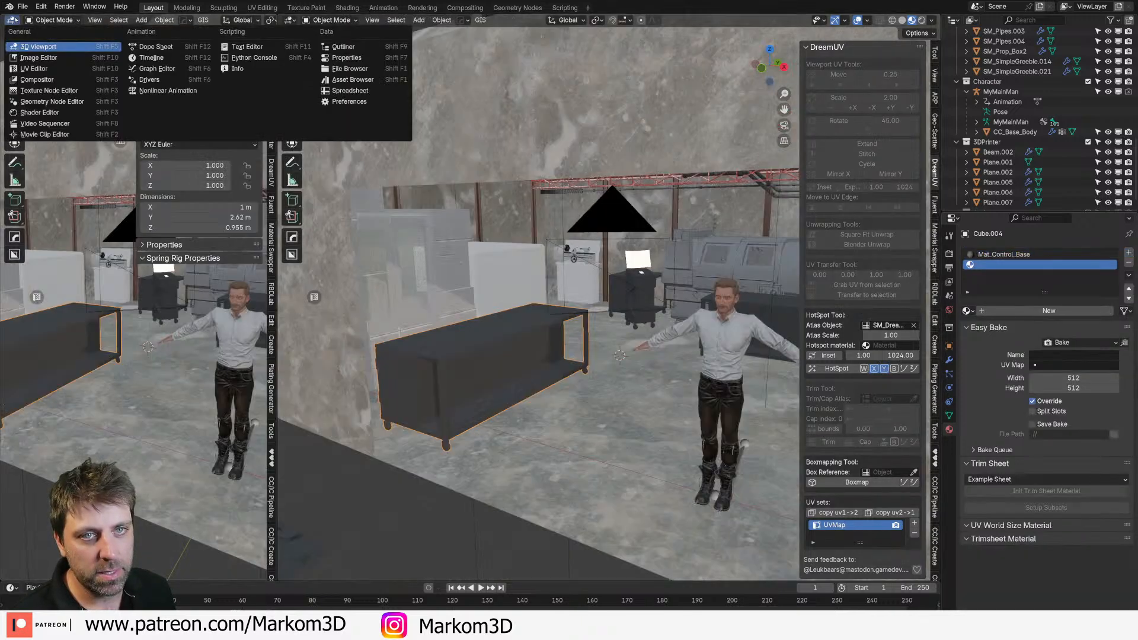
left_click(353, 79)
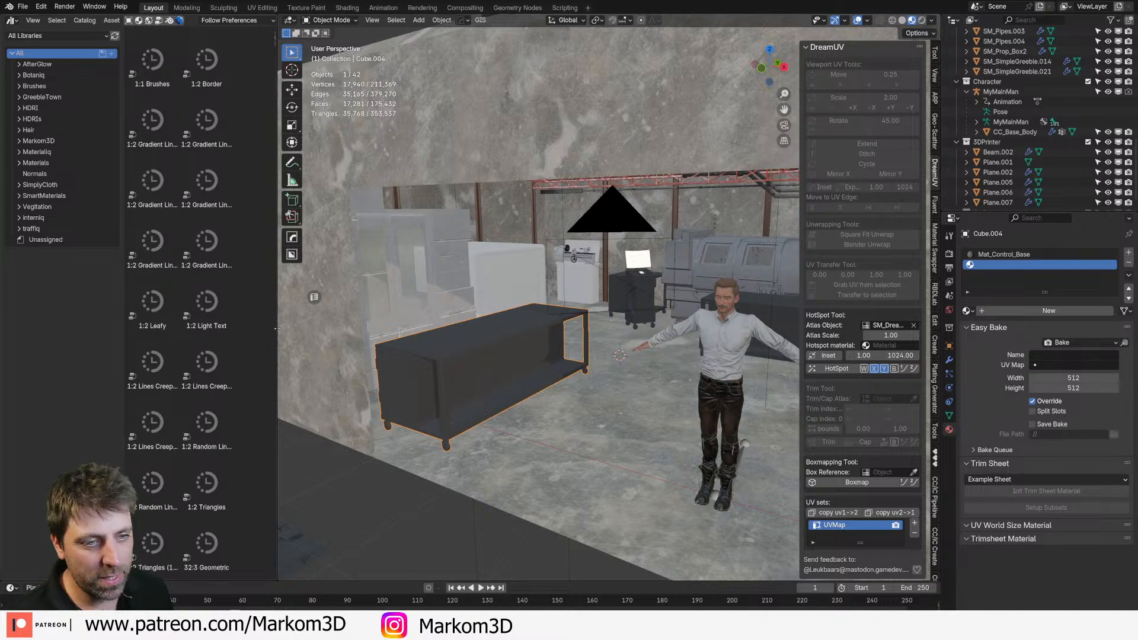
left_click_drag(278, 265, 479, 265)
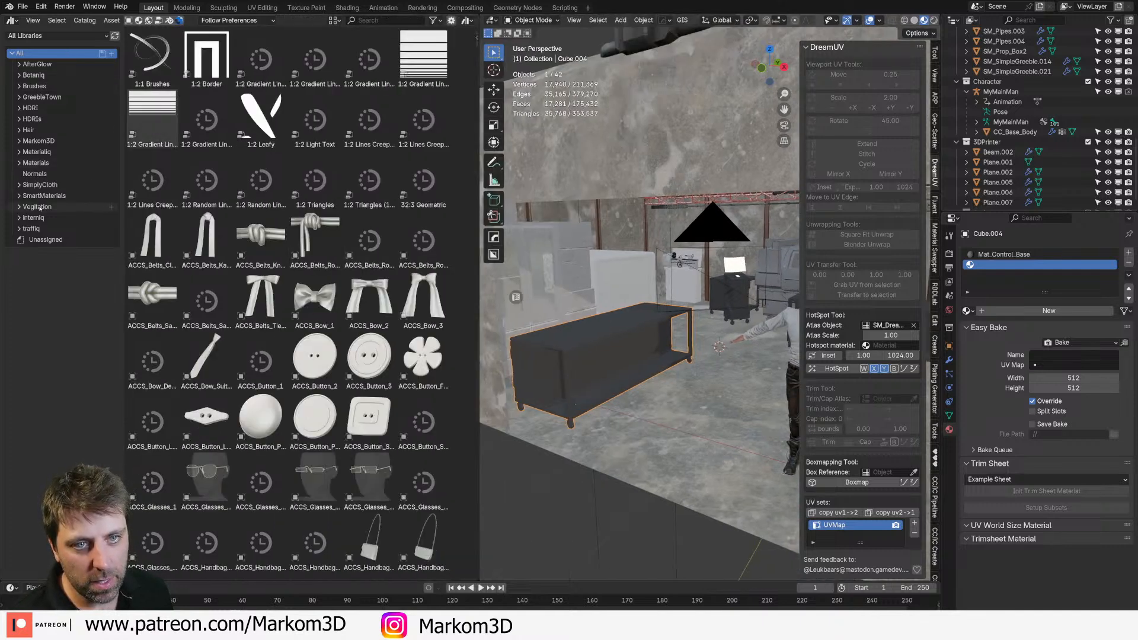
left_click(36, 163)
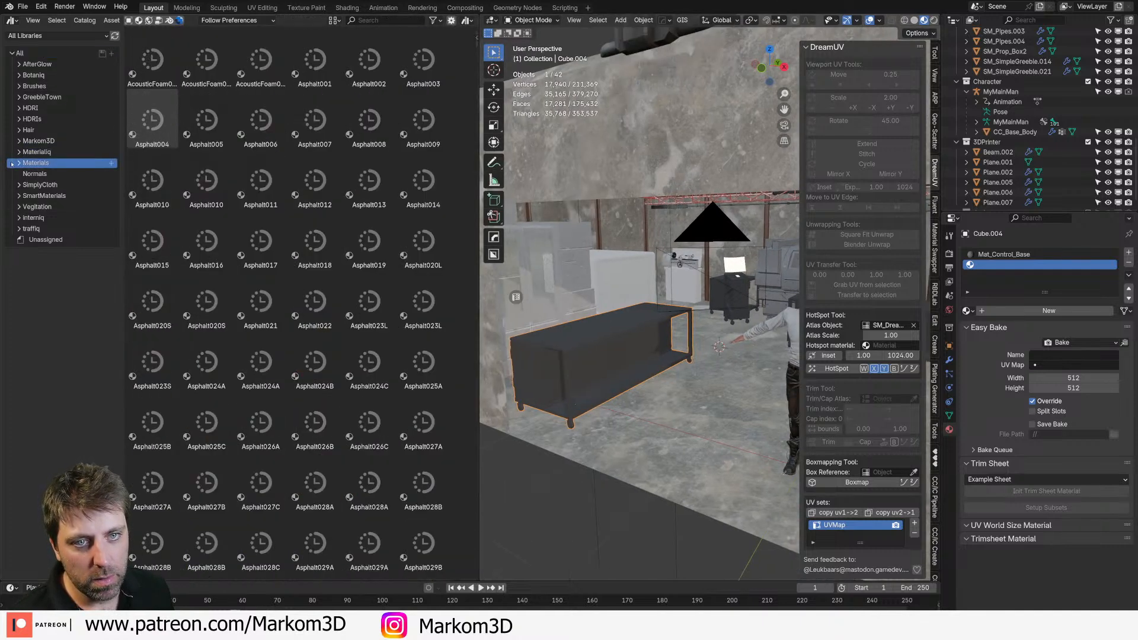
left_click(183, 21)
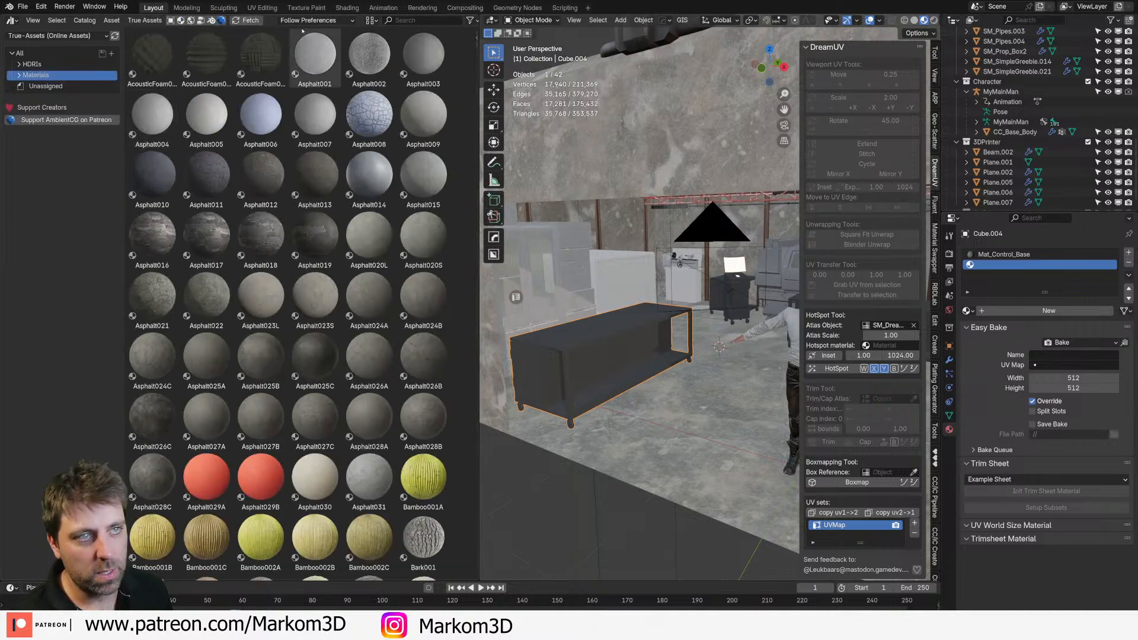
Step: Search the material assets for "chip" and put Chipboard004 into the workbench's empty second material slot
scroll(428, 20, "down", 9)
scroll(385, 36, "down", 15)
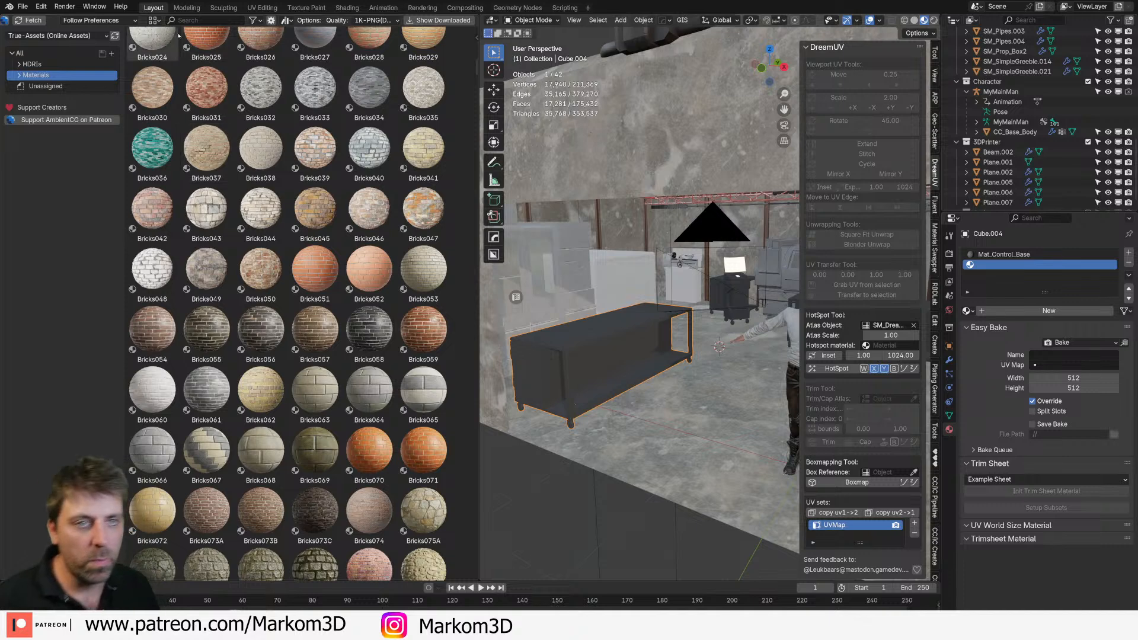
left_click(204, 20)
type("chip")
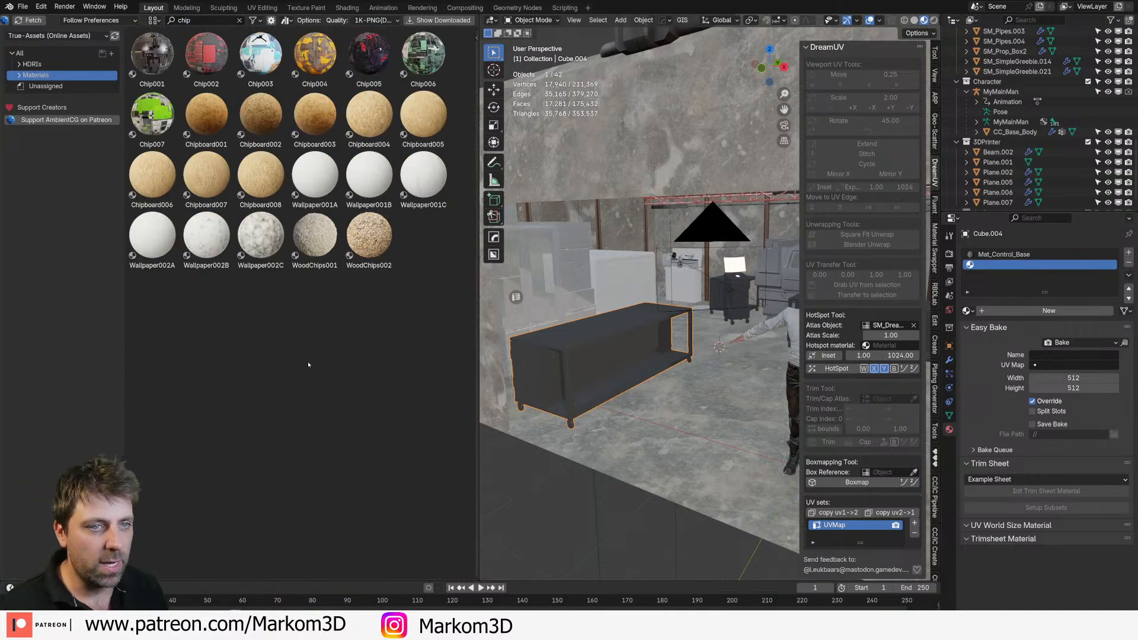
left_click_drag(383, 130, 1001, 266)
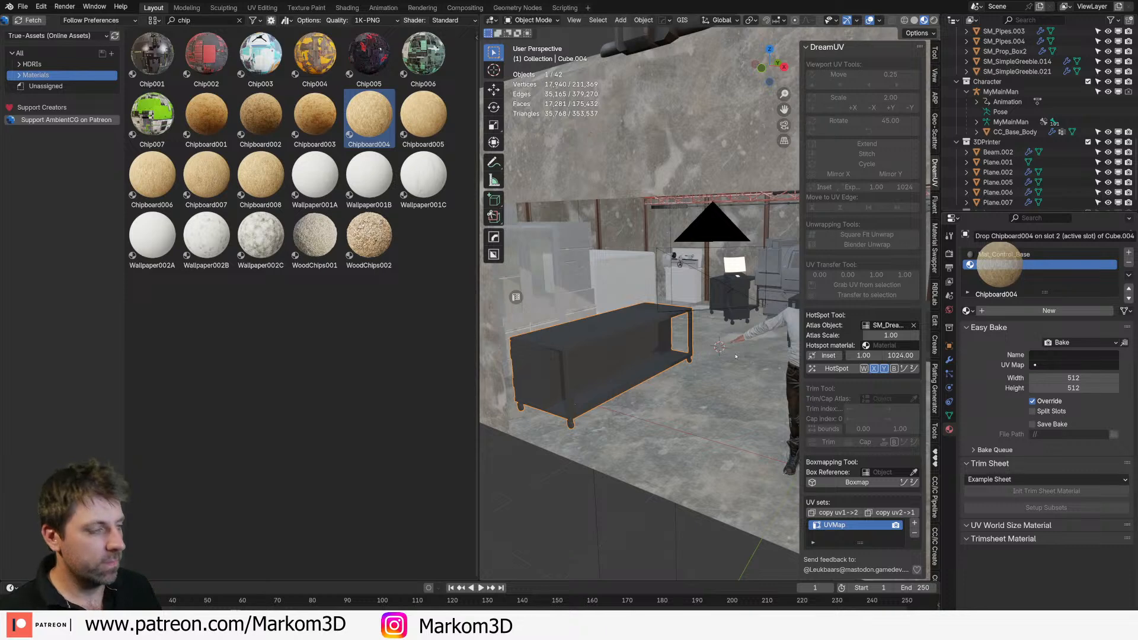
Step: In Edit Mode, select the workbench's tabletop faces and grow the selection once to include the surrounding rim faces
scroll(664, 352, "up", 2)
key("Tab")
middle_click_drag(548, 333, 618, 363, "shift")
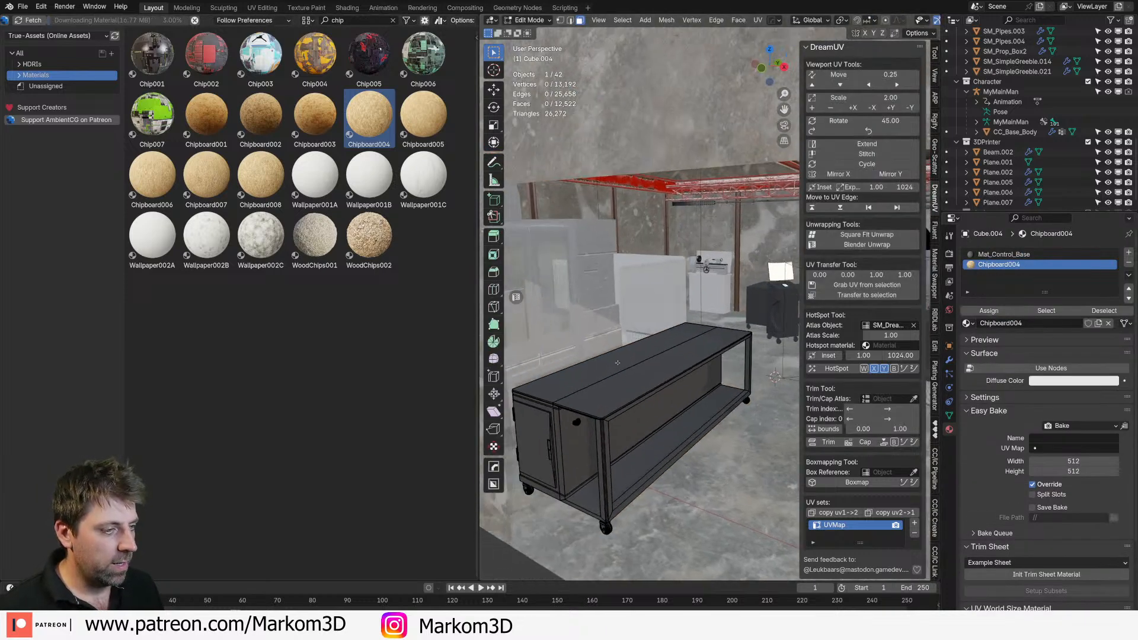
left_click(617, 363)
key("ctrl+l")
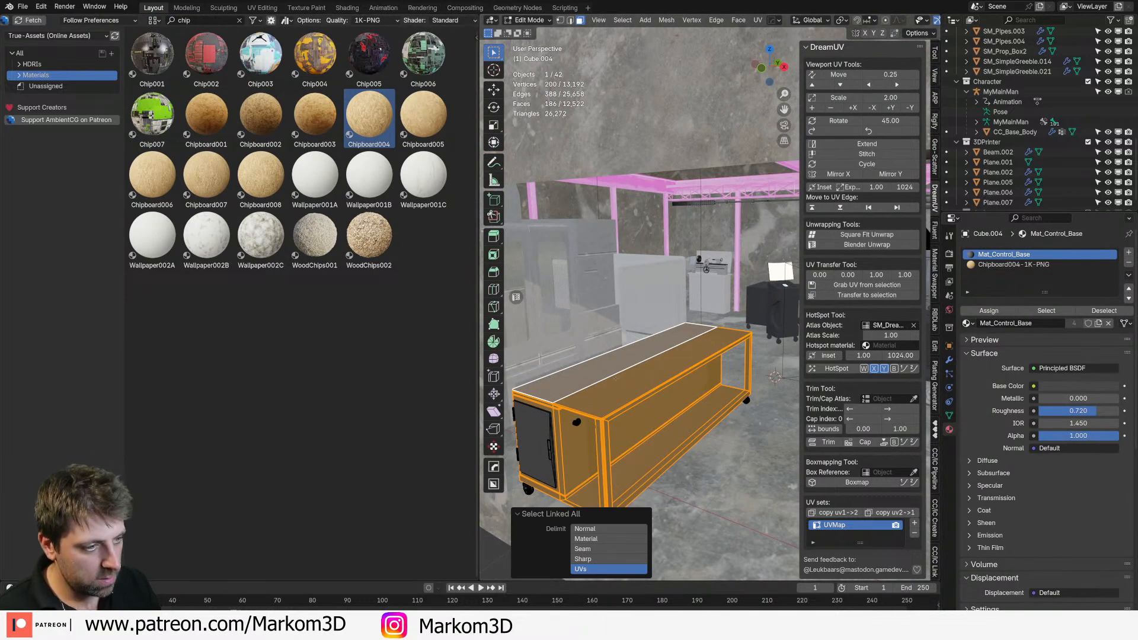
scroll(615, 379, "up", 2)
middle_click_drag(615, 379, 683, 349, "shift")
scroll(675, 359, "up", 2)
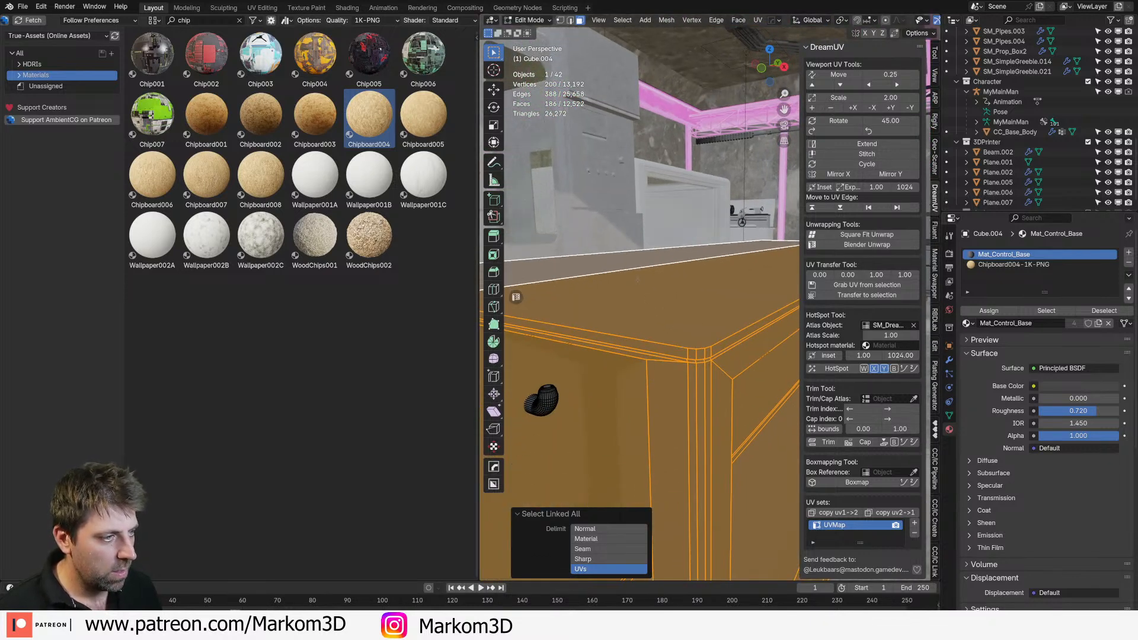
left_click(654, 284)
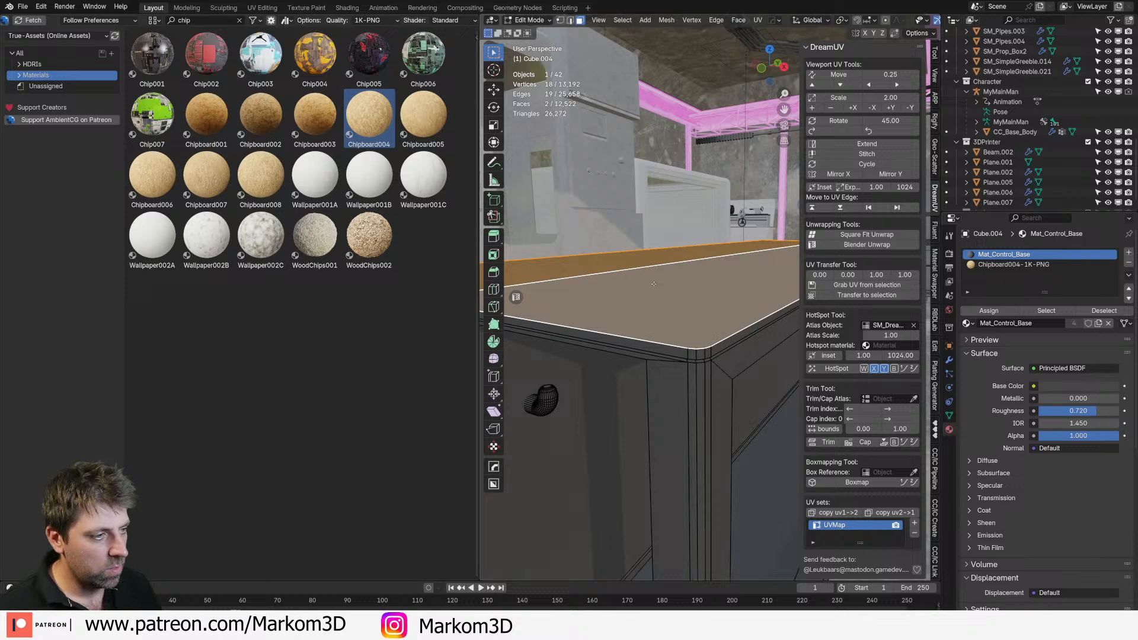
key("ctrl+KP_Add")
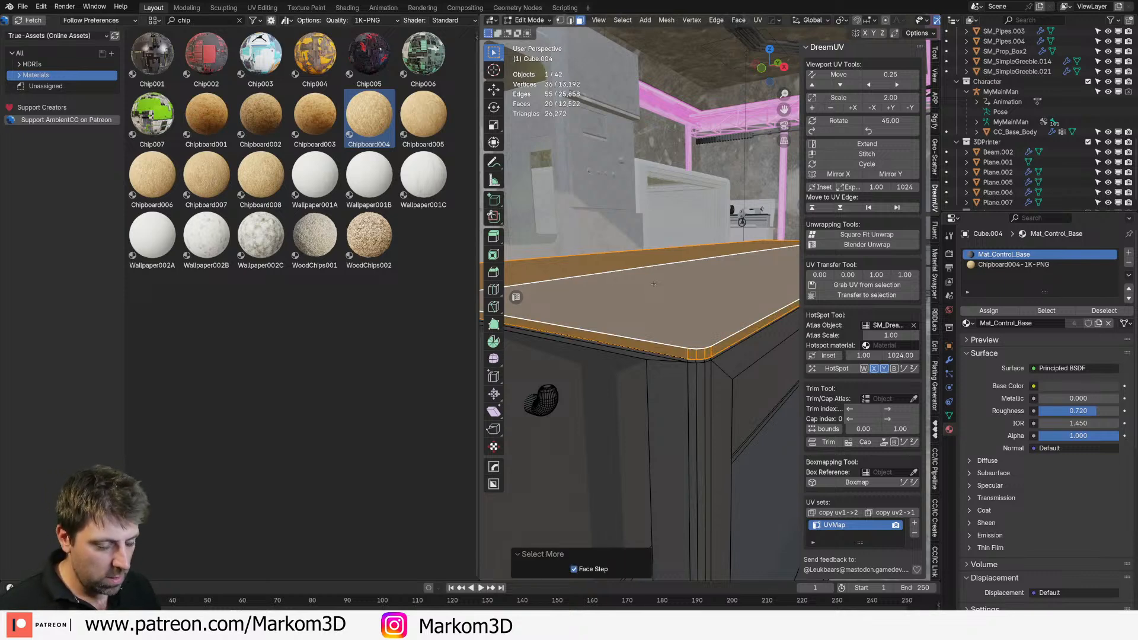
Step: Unwrap the selected tabletop faces with Cube Projection, assign Chipboard004-1K-PNG to them and return to Object Mode
key("u")
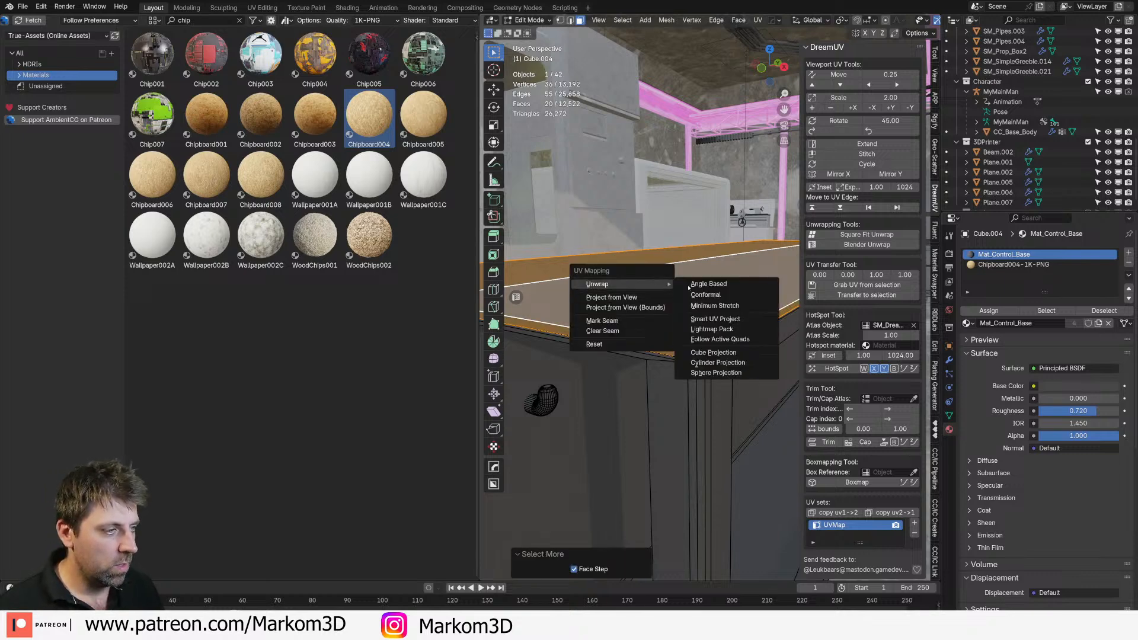
left_click(740, 353)
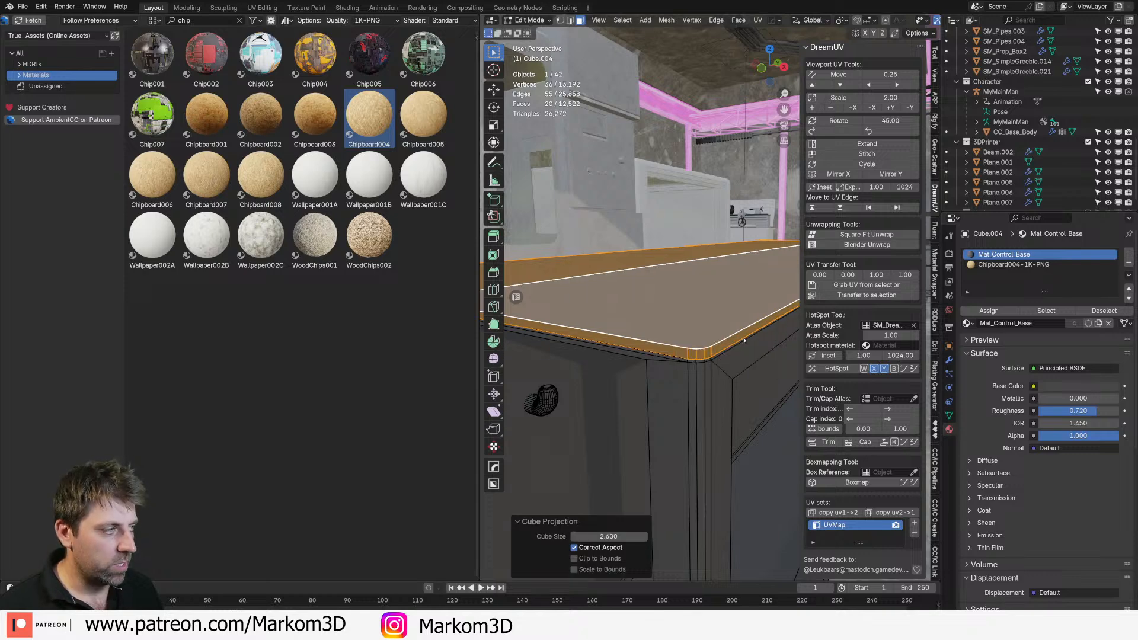
left_click(1011, 264)
left_click(989, 311)
key("Tab")
scroll(721, 305, "down", 4)
middle_click_drag(721, 305, 670, 335)
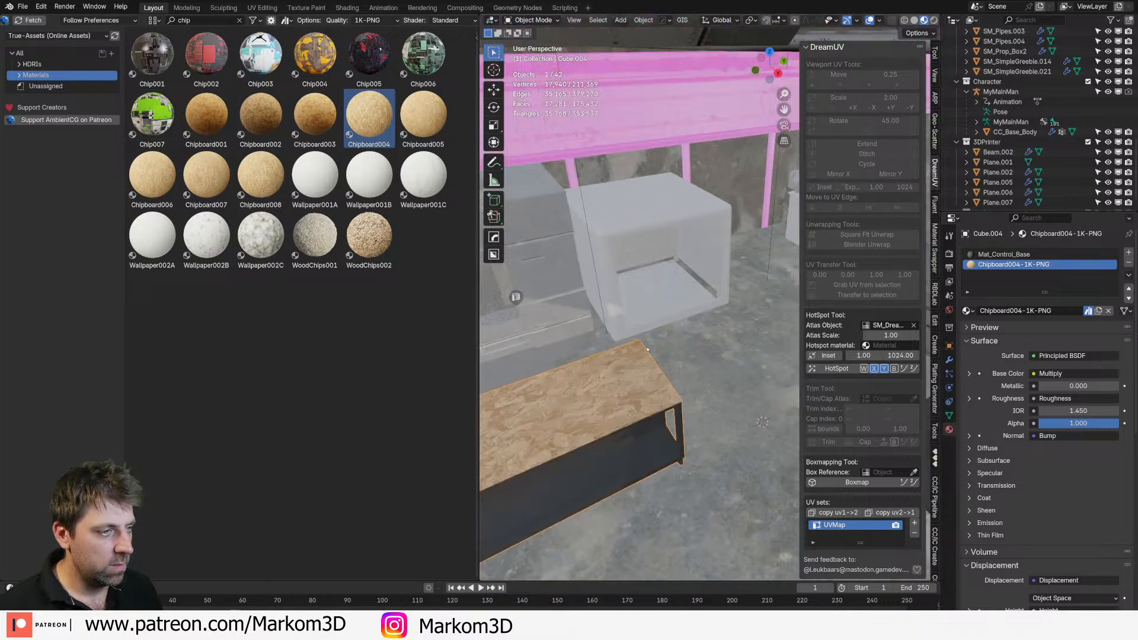
Step: Select the pink roof beam that uses DUV_Painted_Red and check the list of available materials for it
scroll(670, 334, "down", 4)
scroll(625, 224, "up", 3)
scroll(625, 225, "down", 6)
middle_click_drag(625, 224, 548, 237)
left_click(546, 333)
middle_click_drag(545, 334, 619, 280)
scroll(622, 308, "down", 4)
scroll(630, 355, "up", 4)
scroll(631, 356, "up", 1)
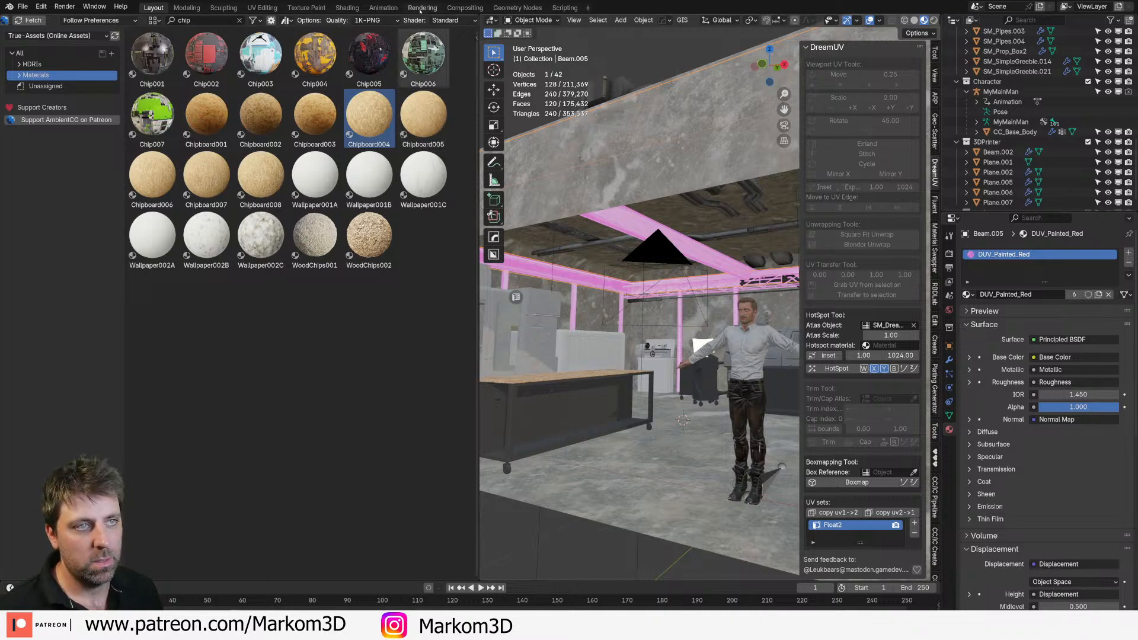
scroll(417, 22, "down", 4)
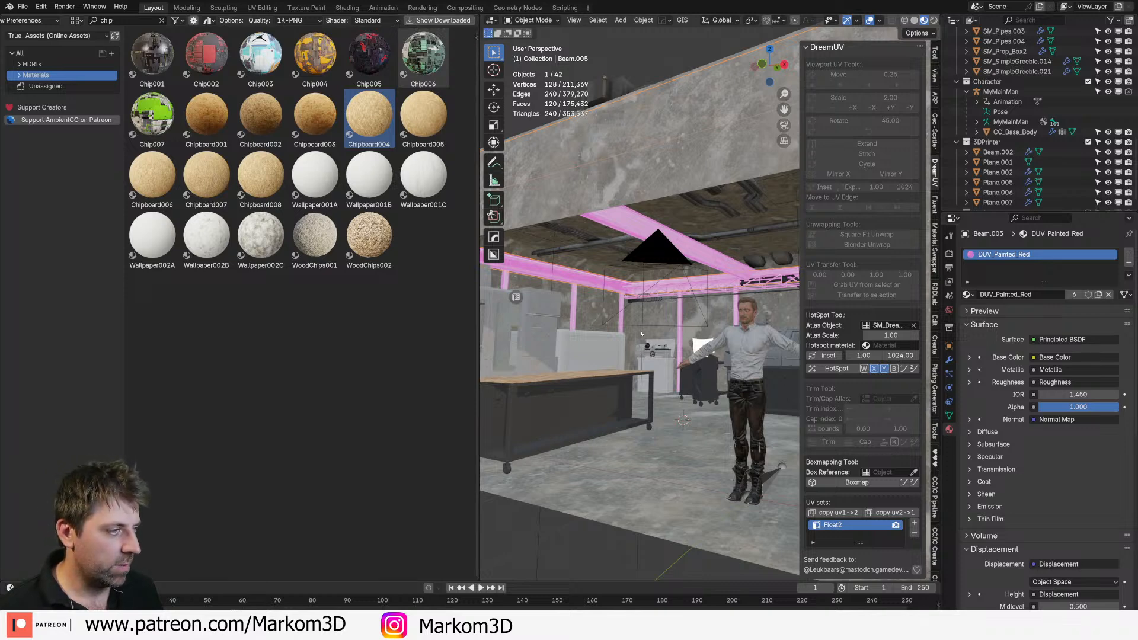
left_click(964, 295)
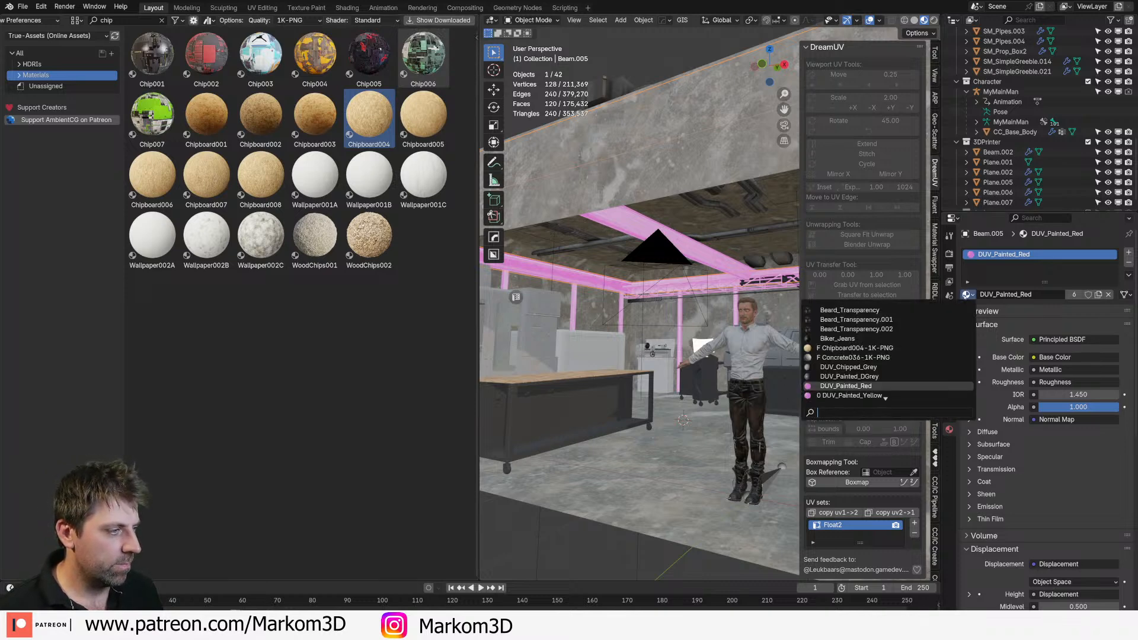
Step: Purge the unused data from the file and confirm the cleanup
left_click(23, 7)
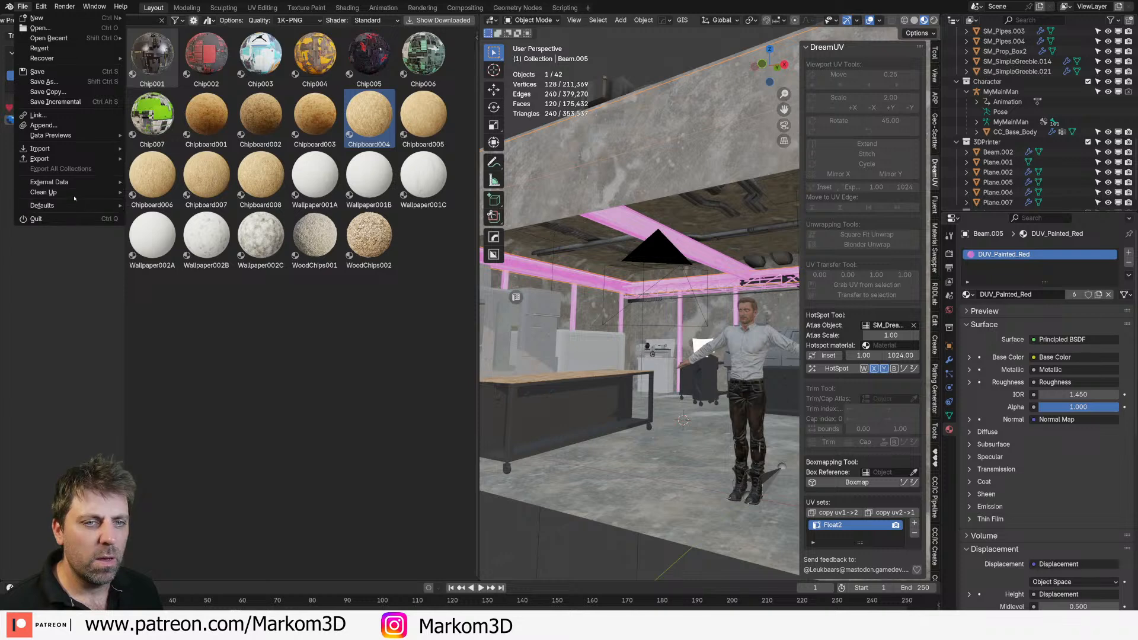
mouse_move(75, 198)
mouse_move(77, 184)
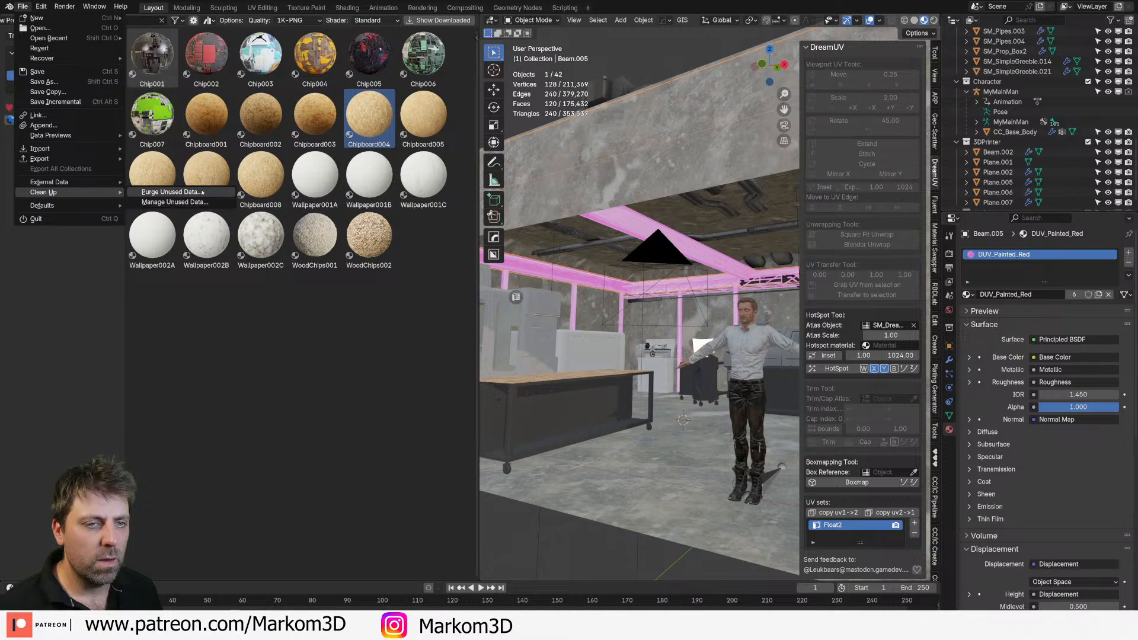
left_click(169, 192)
left_click(180, 254)
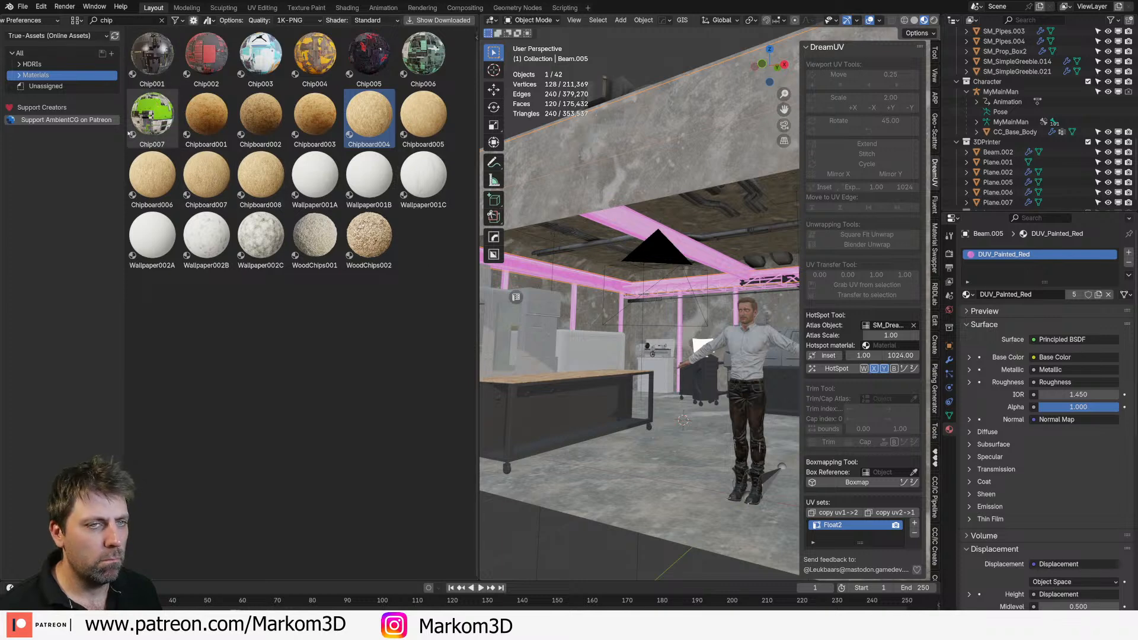
Step: Select the pink roof beam Beam.001 and search the online material library for "red"
middle_click_drag(628, 322, 624, 322)
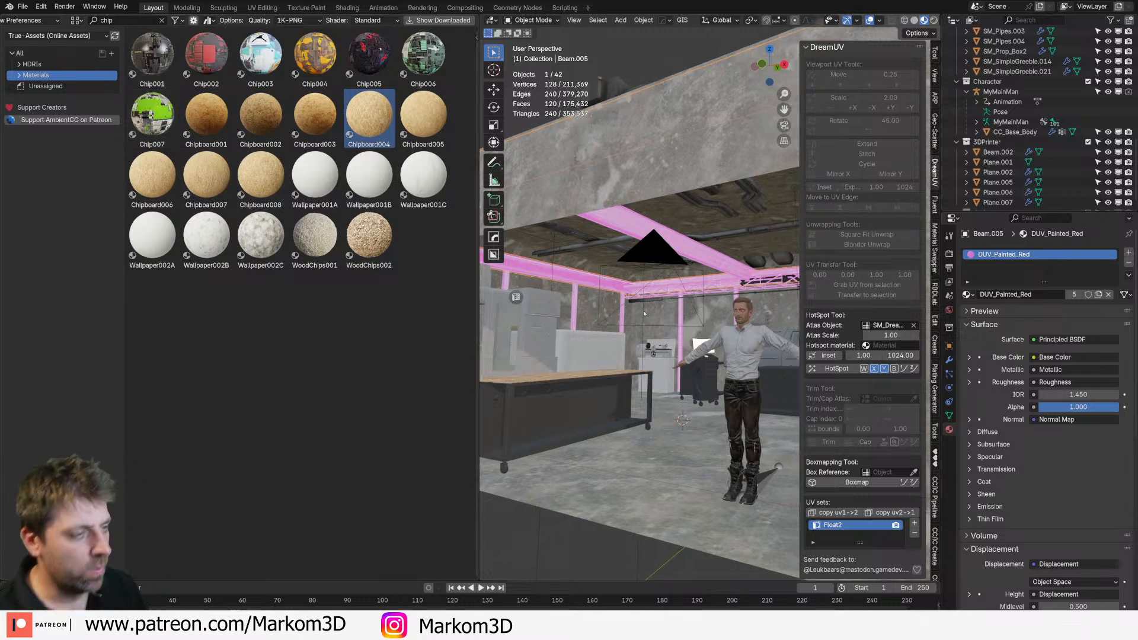
left_click(730, 262)
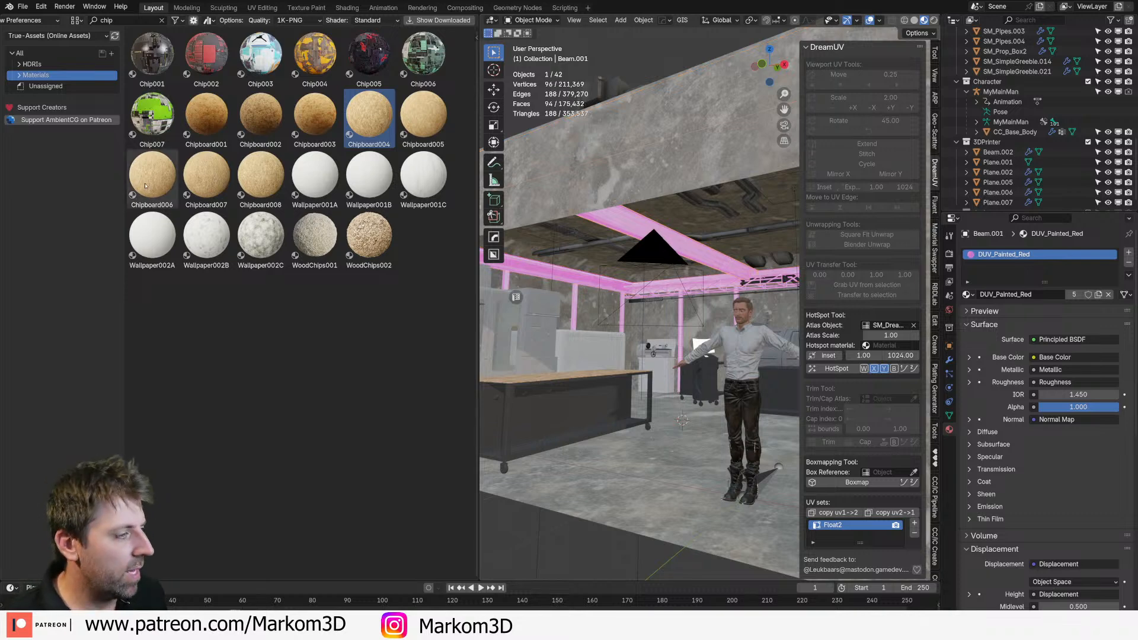
left_click(137, 21)
key("BackSpace")
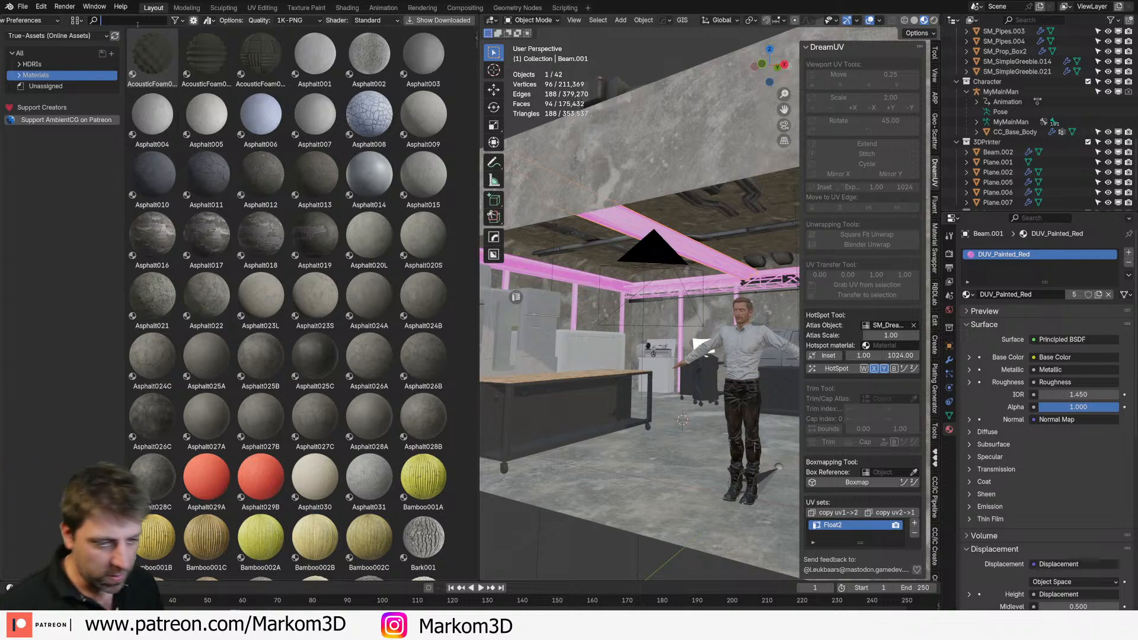
type("red")
Step: Find PaintedMetal004 among the red materials and apply it to the selected beam in place of DUV_Painted_Red
scroll(265, 357, "down", 5)
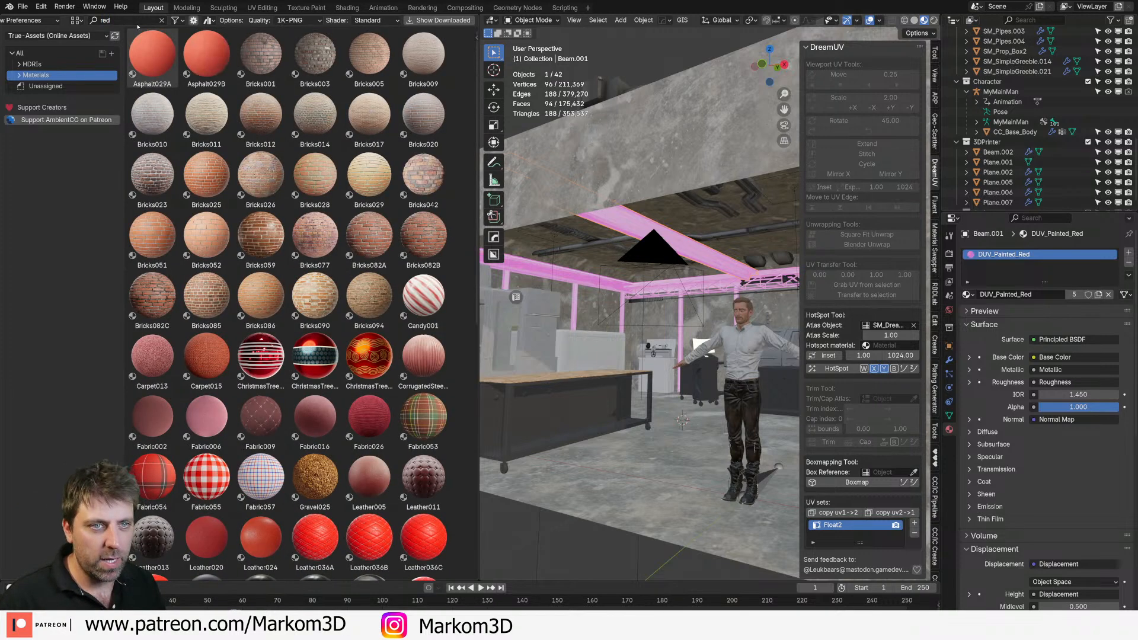
scroll(265, 357, "down", 2)
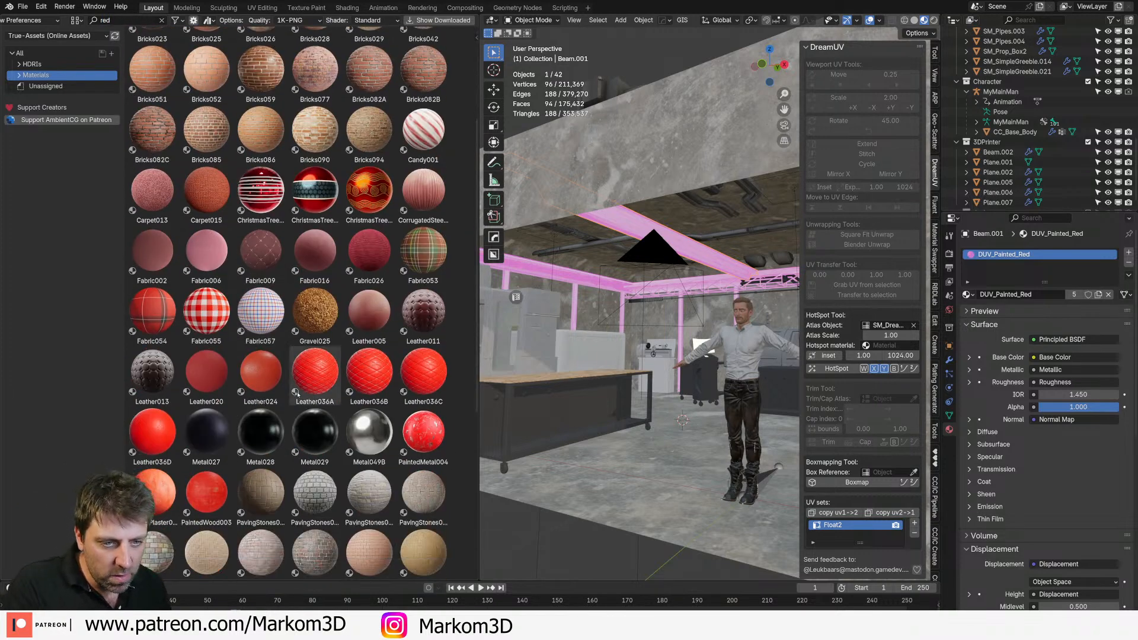
scroll(297, 393, "down", 5)
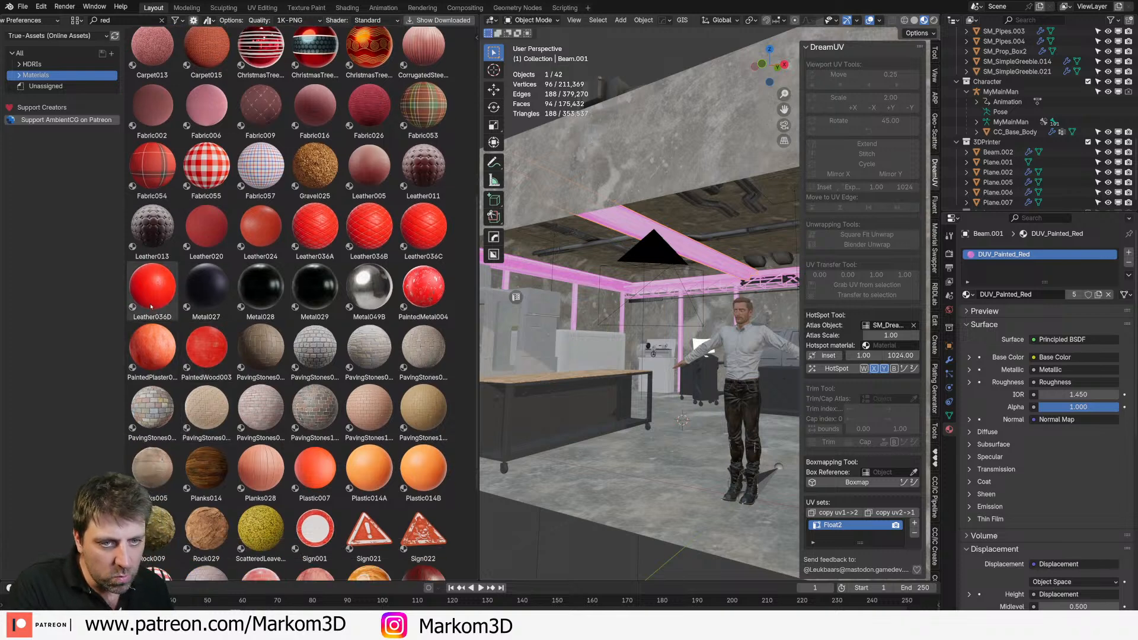
scroll(294, 452, "down", 5)
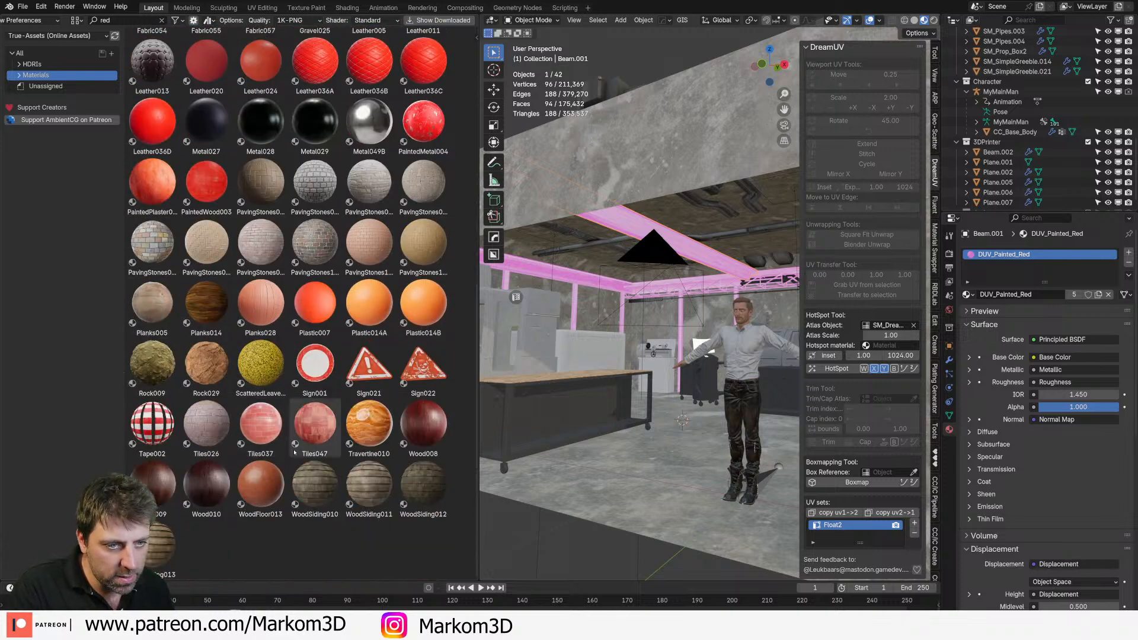
scroll(365, 418, "up", 2)
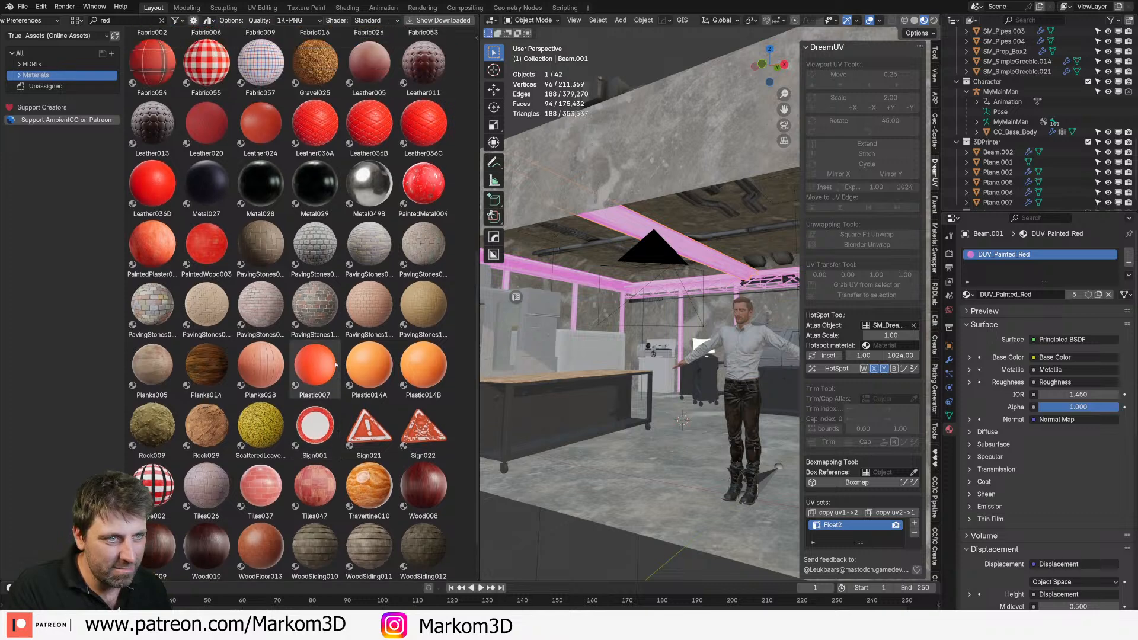
mouse_move(425, 179)
left_mouse_down()
mouse_move(1012, 244)
mouse_move(1011, 254)
left_mouse_up()
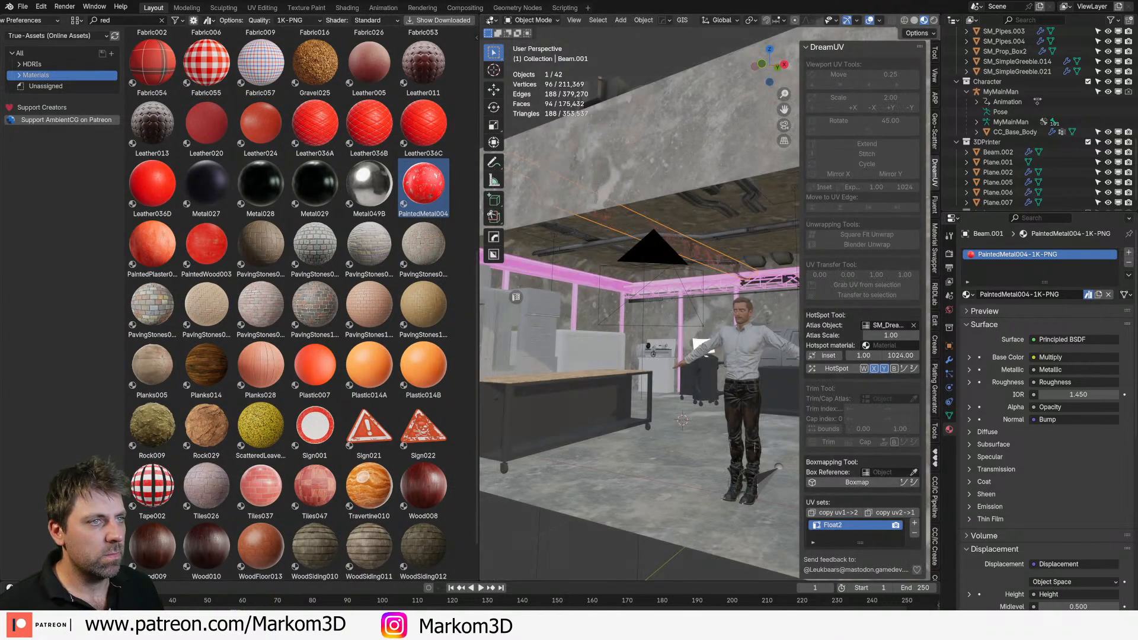
Step: Enlarge the 3D view, inspect the beam's faces and open the Shading workspace with the beam in view
left_click_drag(481, 18, 466, 24)
scroll(489, 268, "up", 3)
scroll(489, 268, "down", 4)
scroll(489, 268, "up", 6)
key("Tab")
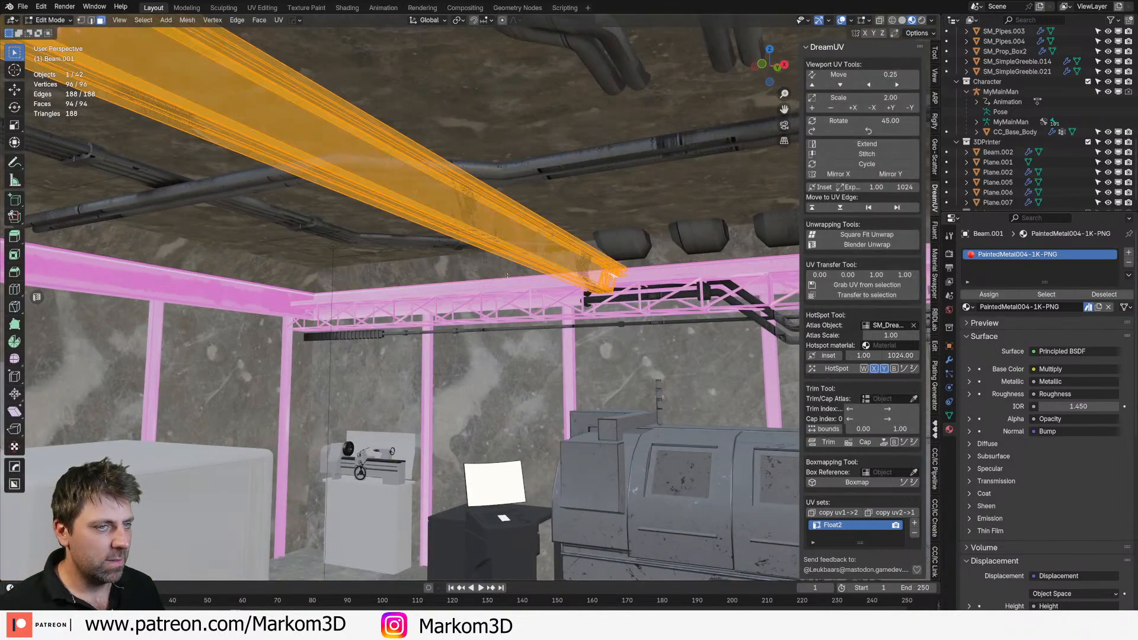
key("Tab")
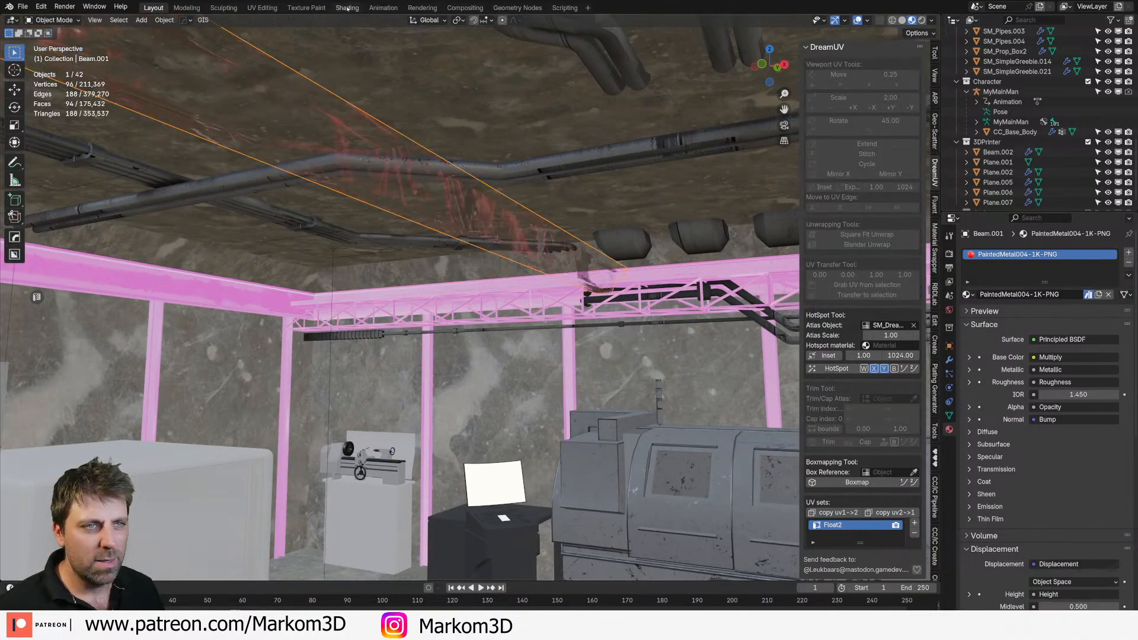
key("Home")
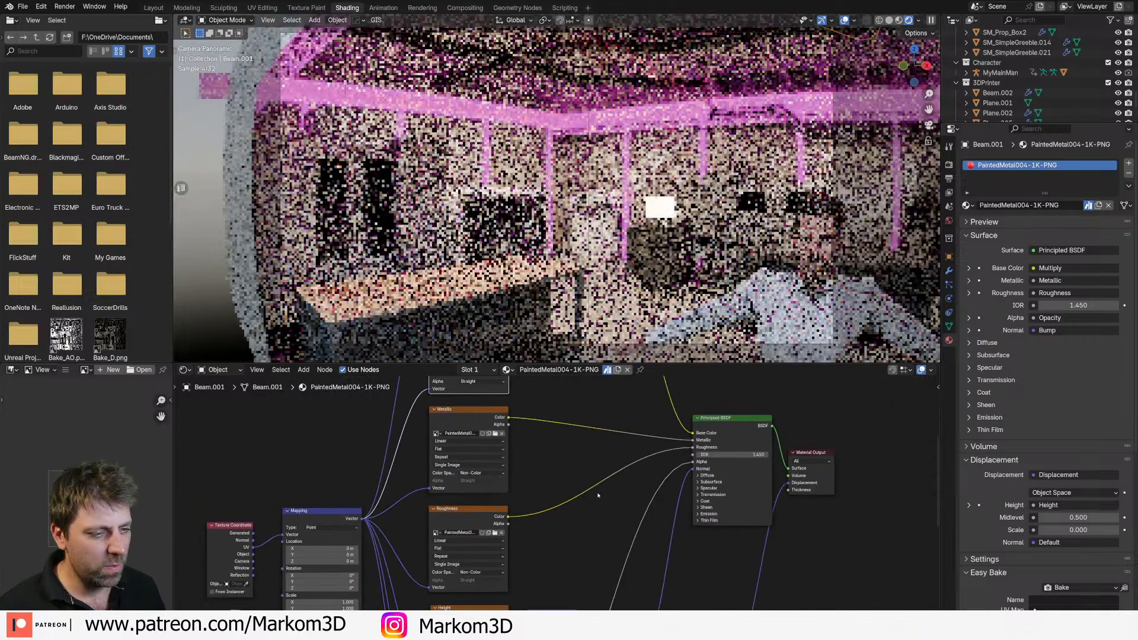
middle_click_drag(627, 102, 587, 178)
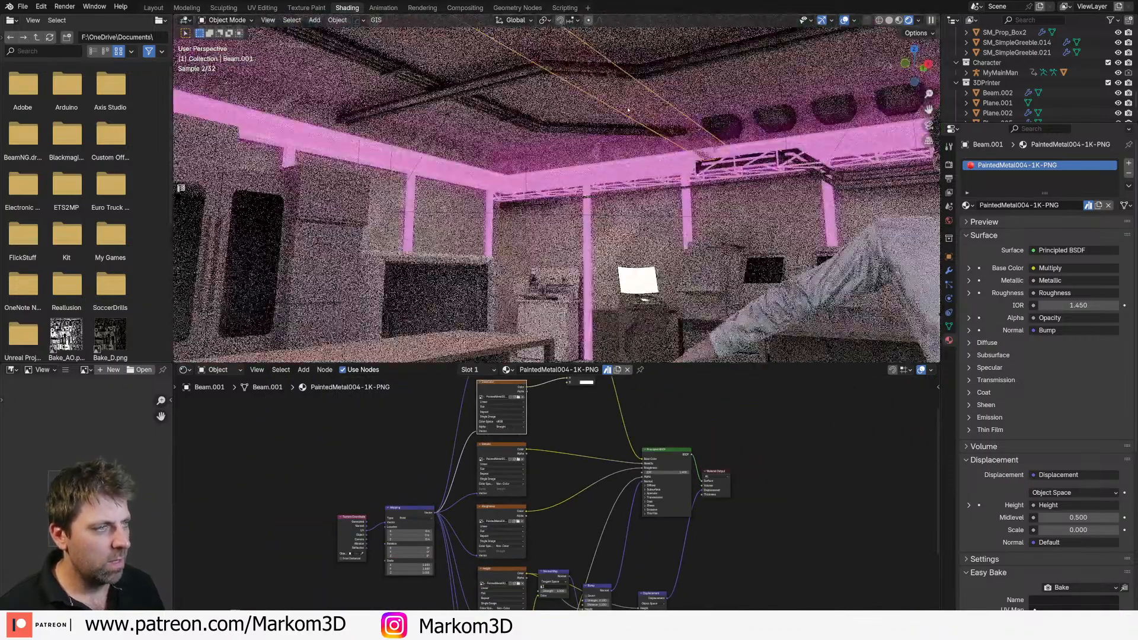
Step: Delete the Opacity texture node from the PaintedMetal004-1K-PNG material
middle_click_drag(563, 608, 569, 468)
scroll(573, 513, "up", 2)
scroll(630, 558, "up", 3)
middle_click_drag(540, 563, 544, 544)
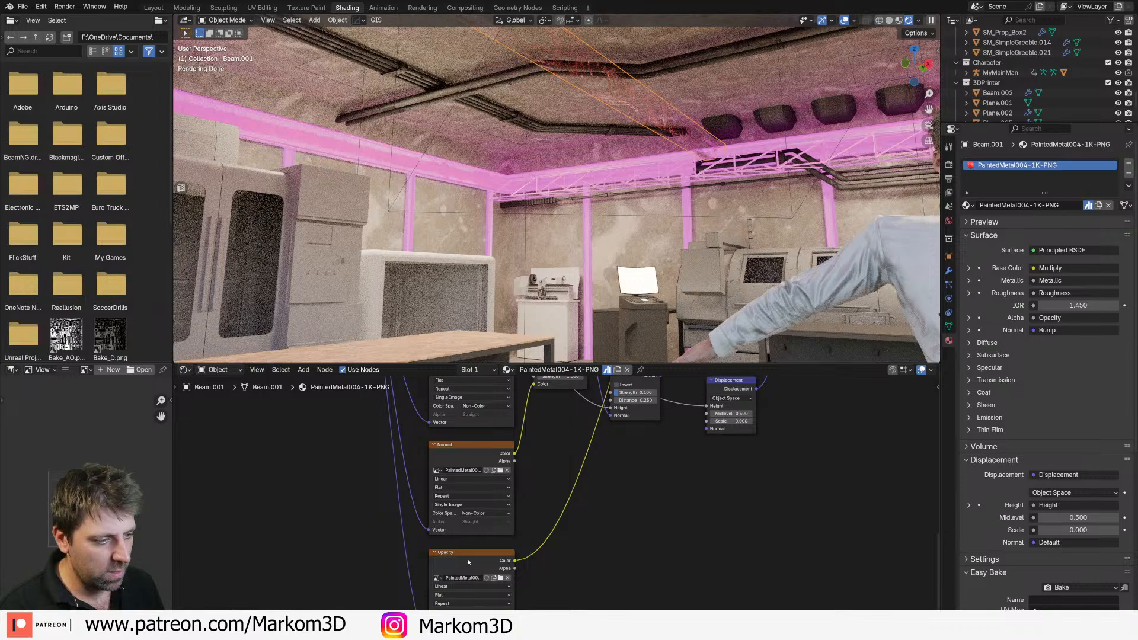
left_click(470, 561)
key("x")
Step: Remove the Bump and Displacement nodes and connect the Normal Map output directly to the Principled BSDF's Normal input
middle_click_drag(615, 473, 602, 544)
middle_click_drag(562, 511, 553, 553)
left_click(613, 487)
key("x")
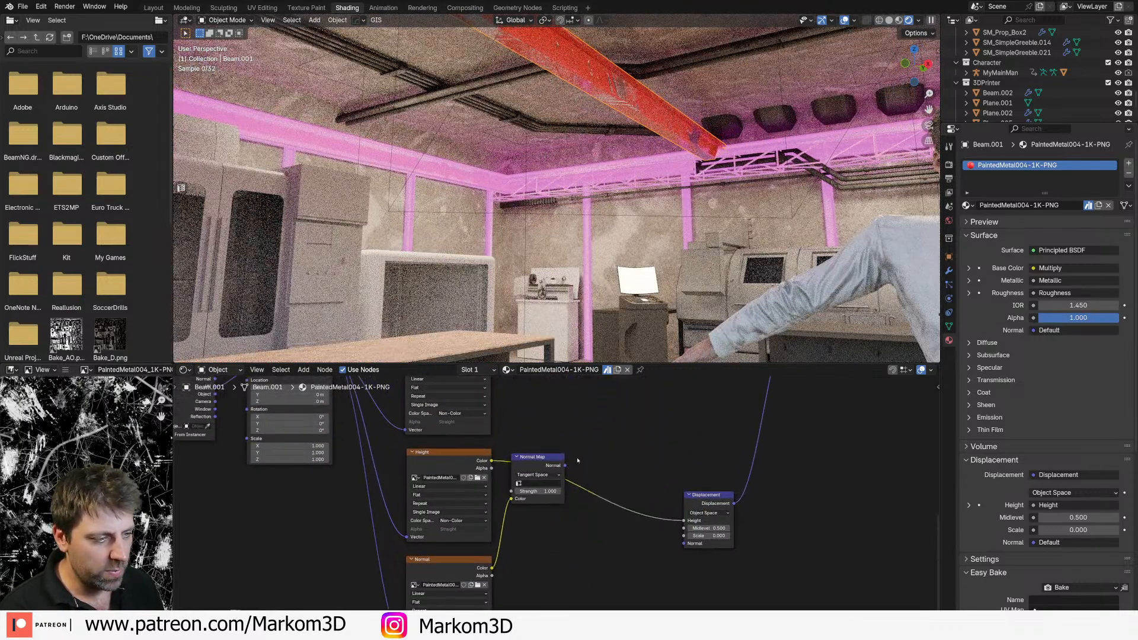
middle_click_drag(580, 466, 555, 602)
left_click_drag(539, 602, 665, 437)
middle_click_drag(673, 607, 641, 487)
left_click(640, 523)
key("x")
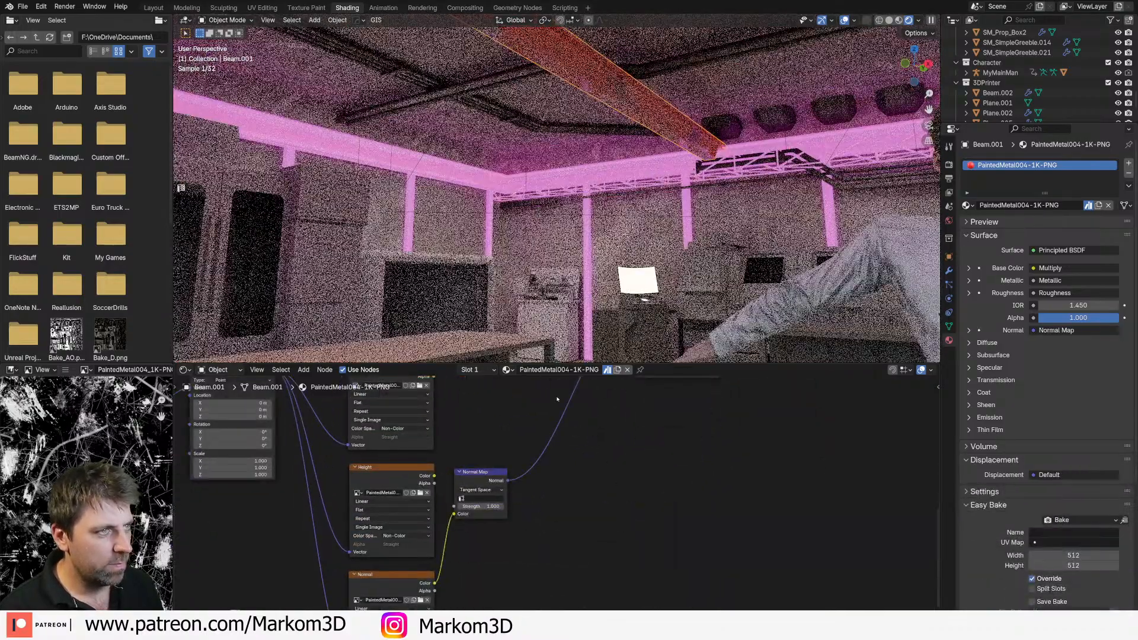
Step: Inspect the beam's surface up close and delete the unconnected Height texture node
middle_click_drag(621, 136, 624, 231, "shift")
scroll(626, 208, "up", 4)
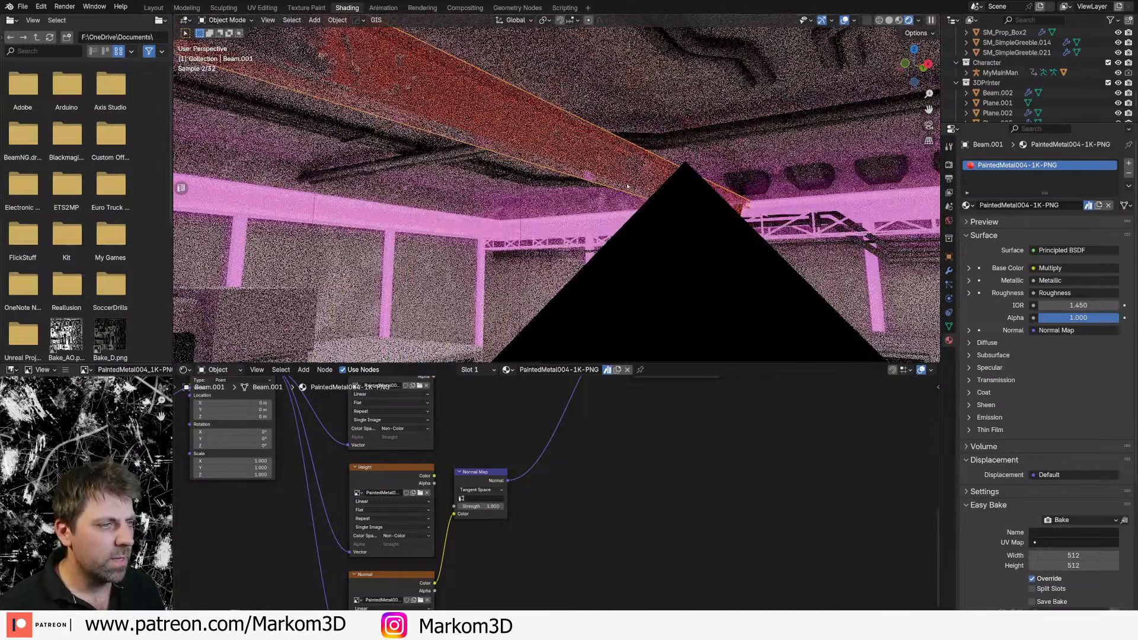
middle_click_drag(628, 180, 625, 230, "shift")
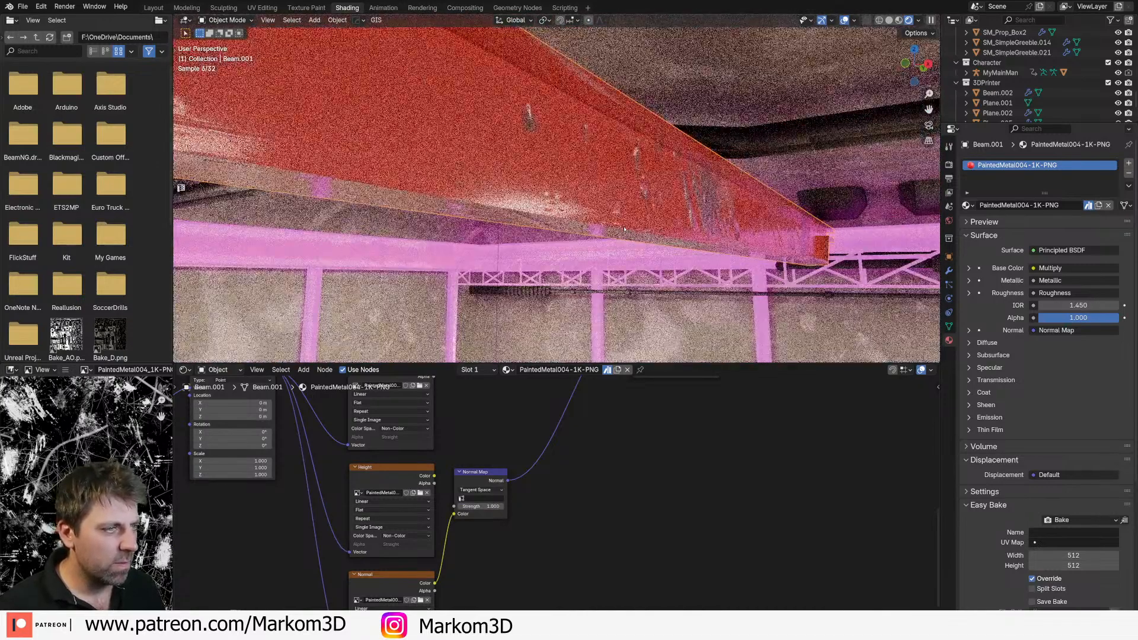
left_click(392, 468)
key("x")
Step: Place the Normal texture node beside the Normal Map node and set the Normal Map strength to 0.1
left_click_drag(418, 581, 415, 483)
double_click(491, 507)
type(".1")
key("Return")
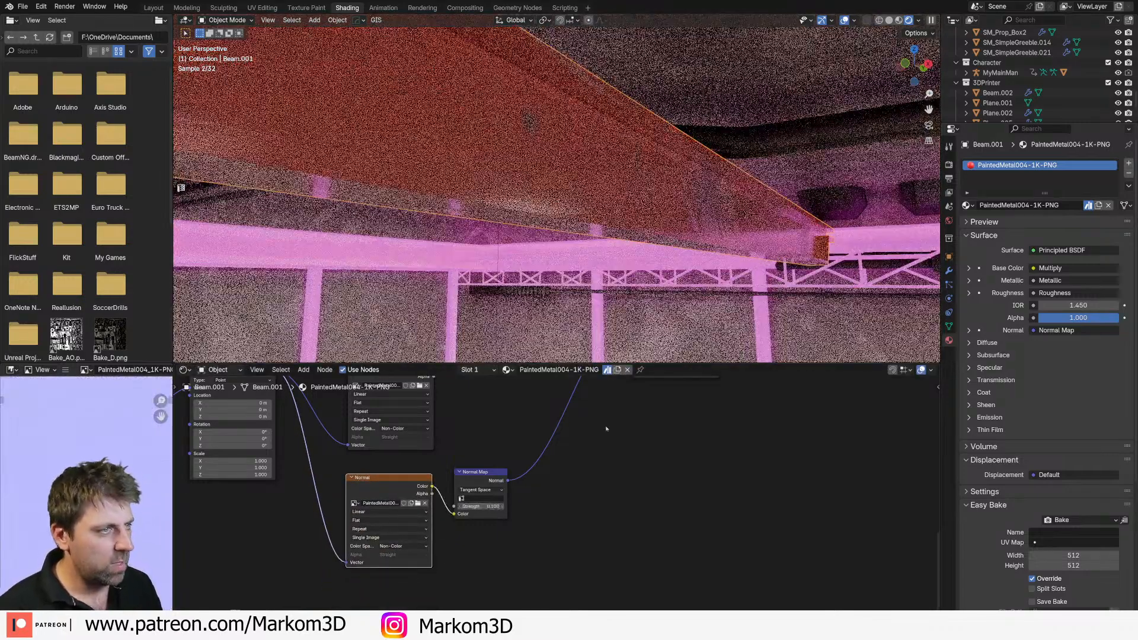
Step: Connect the BaseColor texture directly to the Principled BSDF's Base Color and delete the Multiply and AO nodes
scroll(605, 478, "down", 3)
middle_click_drag(632, 409, 514, 595)
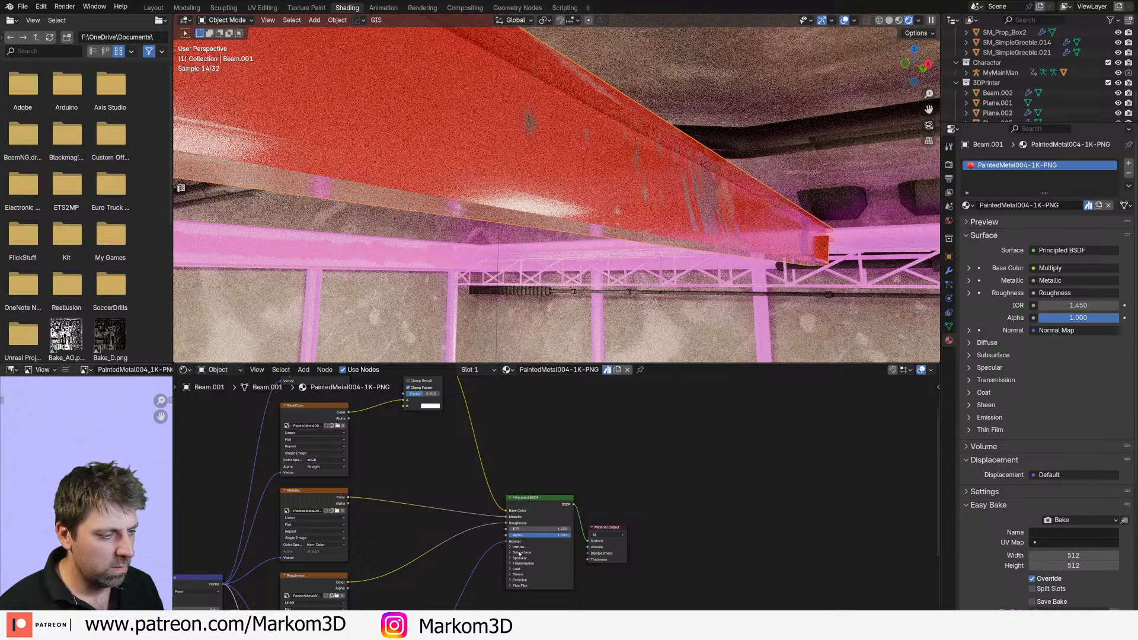
mouse_move(541, 535)
left_mouse_down()
mouse_move(478, 535)
mouse_move(549, 535)
left_mouse_up()
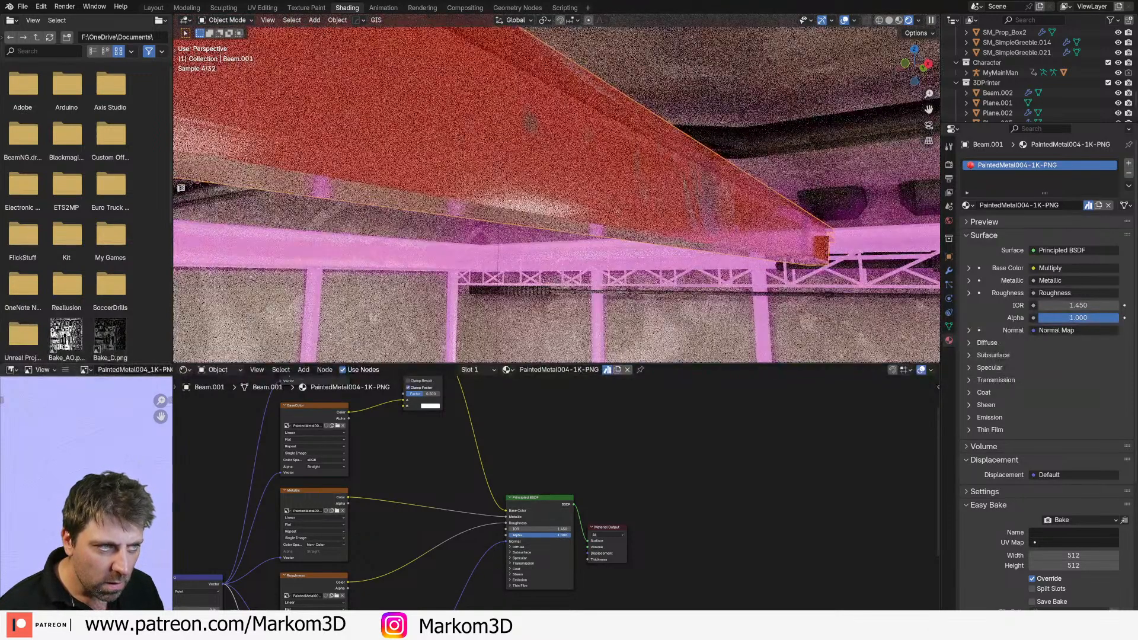
middle_click_drag(491, 442, 508, 517)
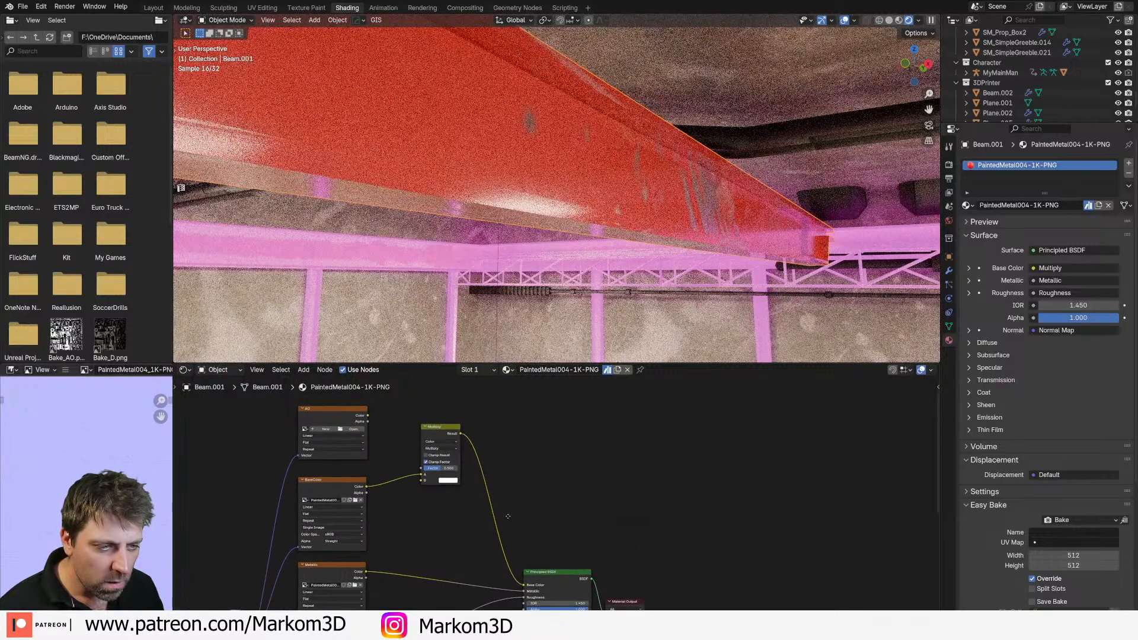
left_click_drag(367, 486, 524, 586)
left_click(434, 426)
key("x")
left_click(360, 409)
key("x")
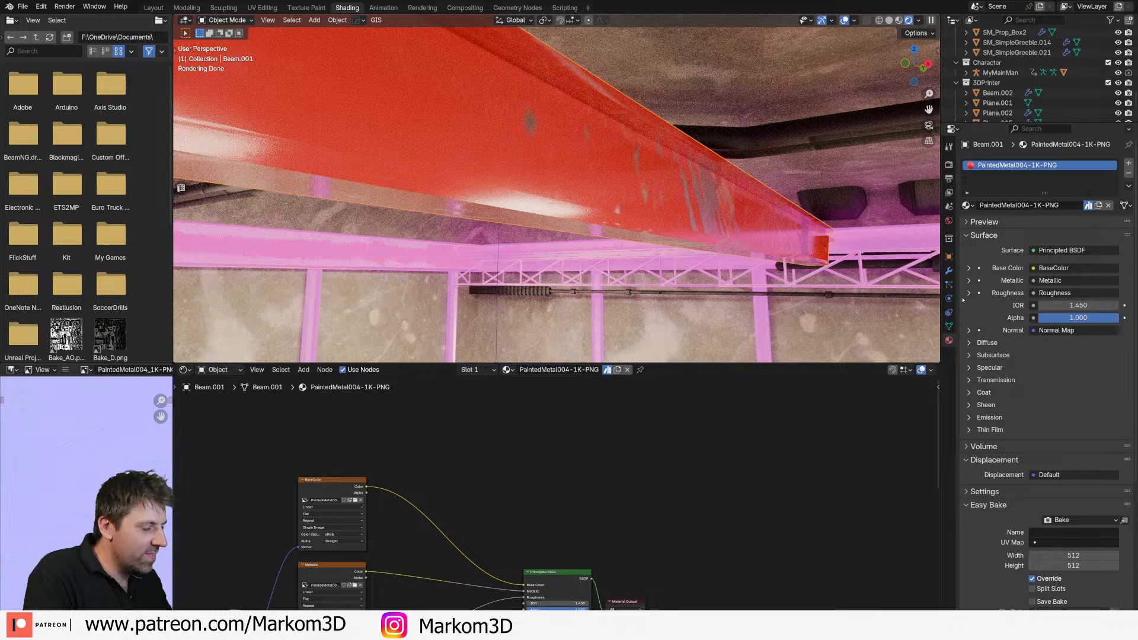
Step: Examine the painted metal material's settings, including the displacement, emission sampling and volume options
scroll(1019, 468, "down", 3)
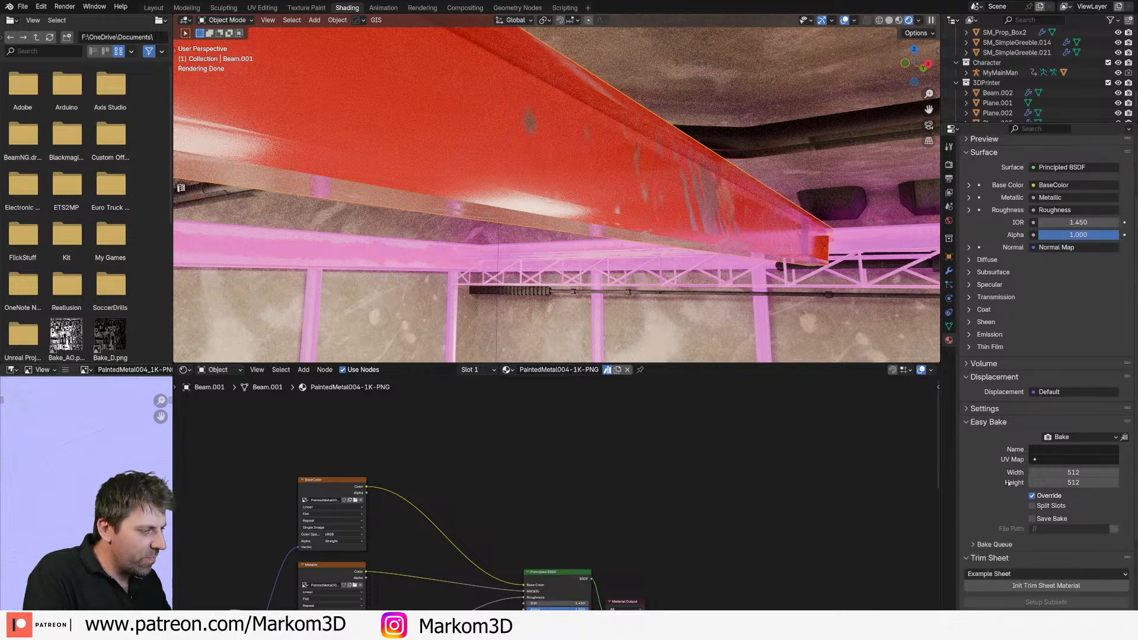
left_click(965, 409)
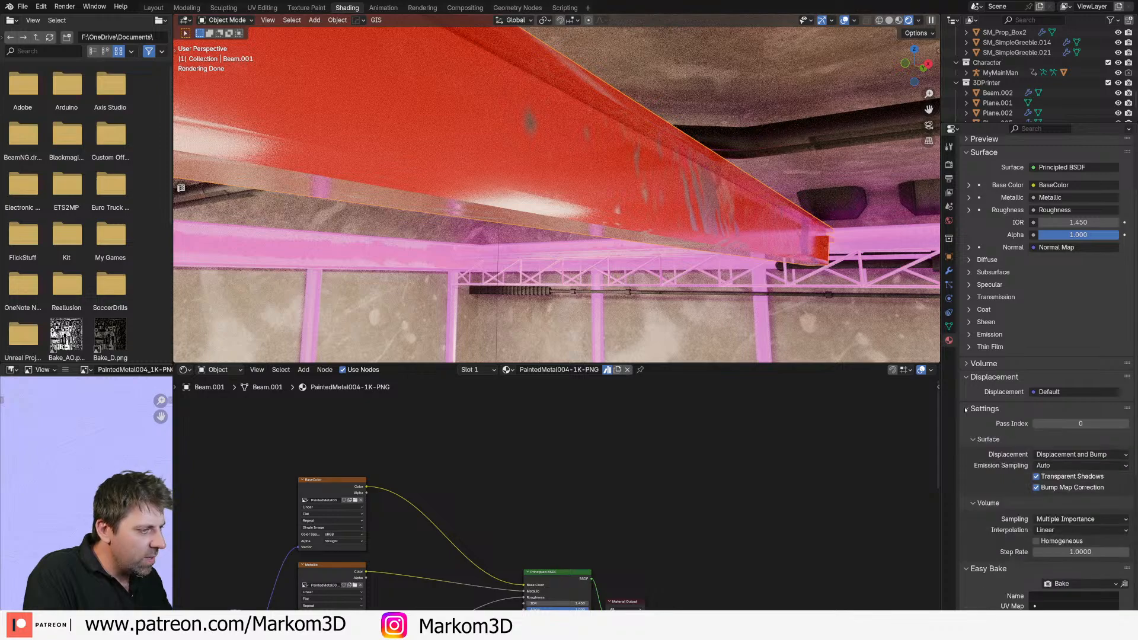
scroll(1076, 361, "down", 4)
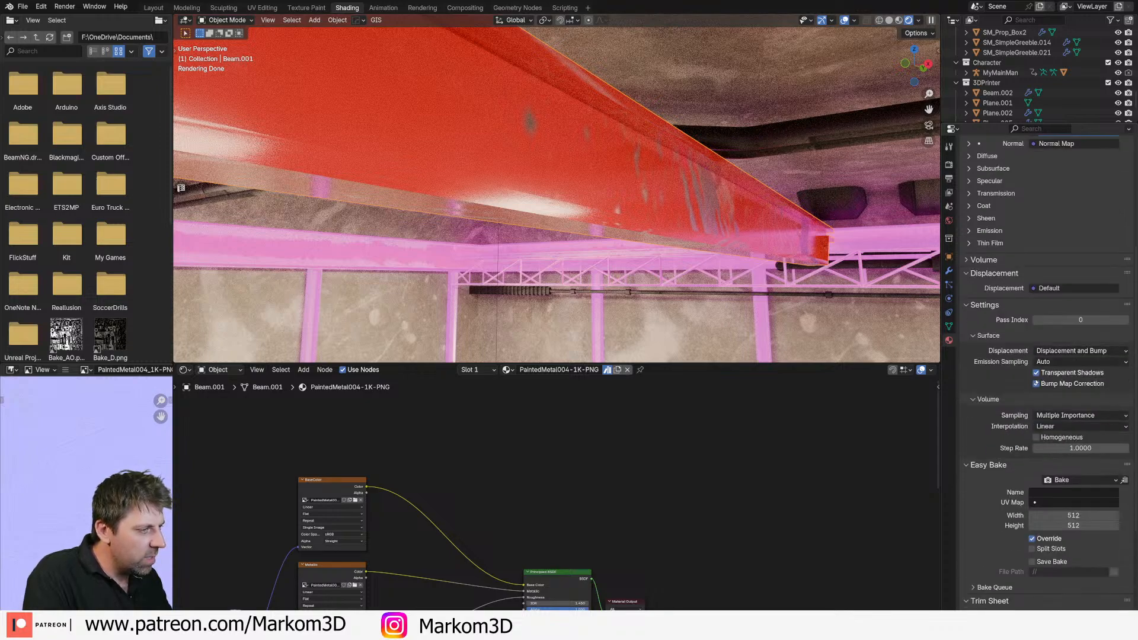
left_click(1050, 362)
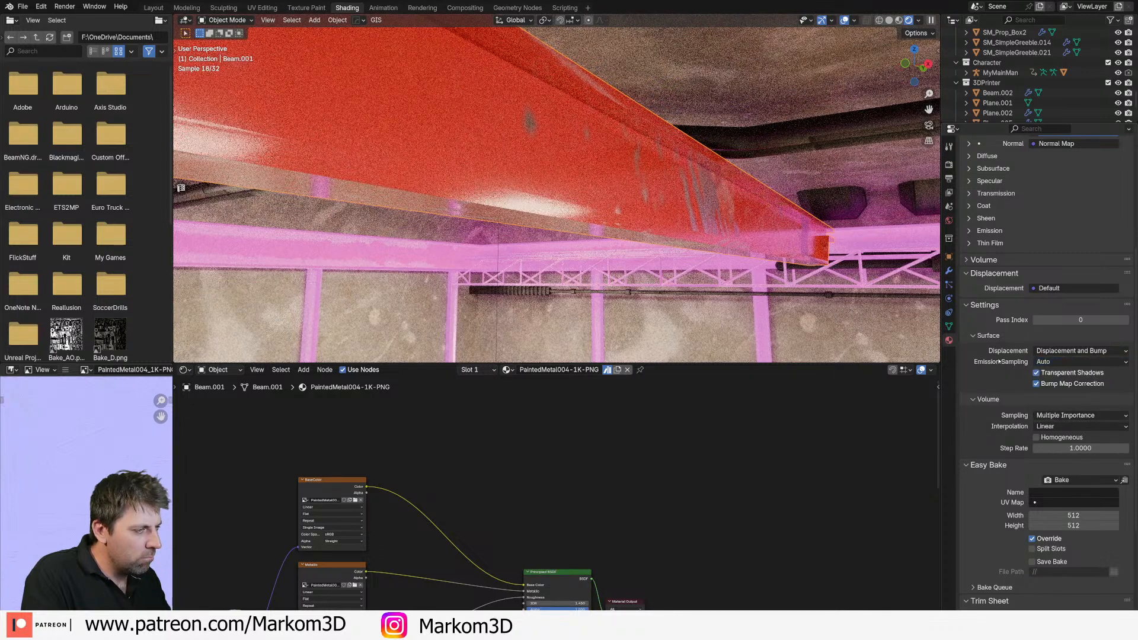
left_click(988, 335)
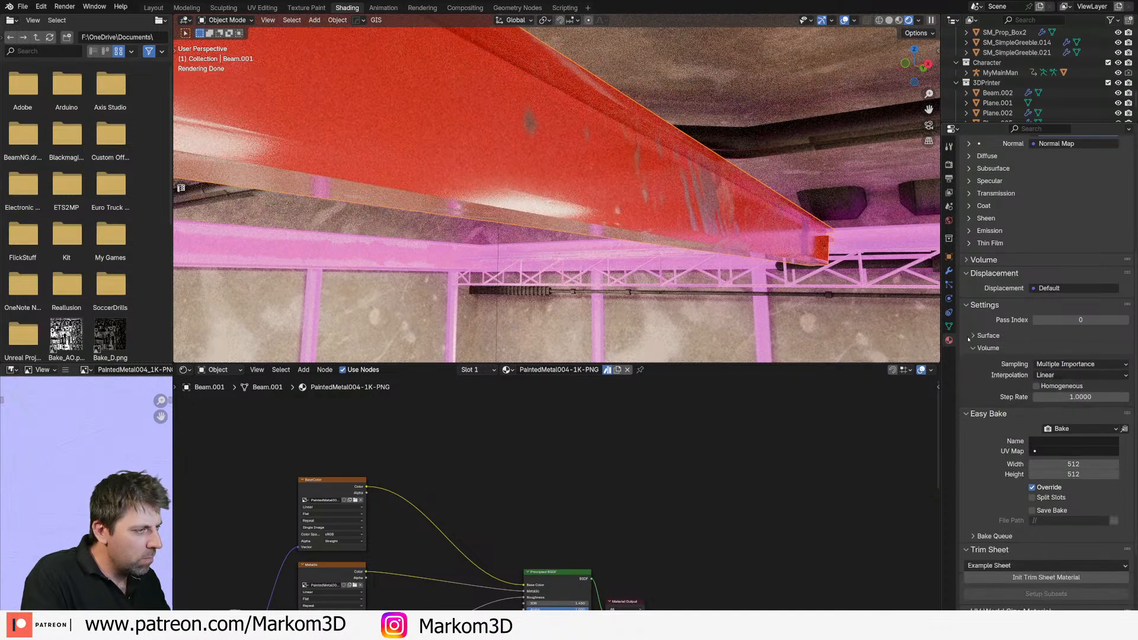
scroll(993, 354, "up", 5)
scroll(967, 392, "down", 10)
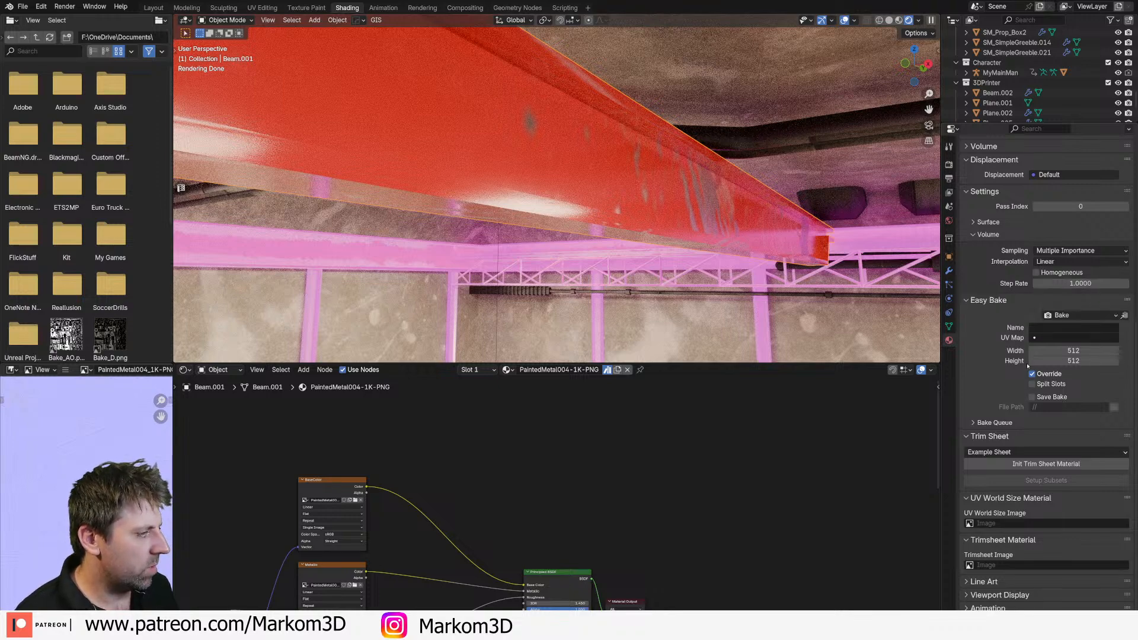
Step: Unwrap all of the beam's faces with Smart UV Project at a 66° angle limit and return to Object Mode
key("grave")
key("Tab")
key("u")
mouse_move(713, 254)
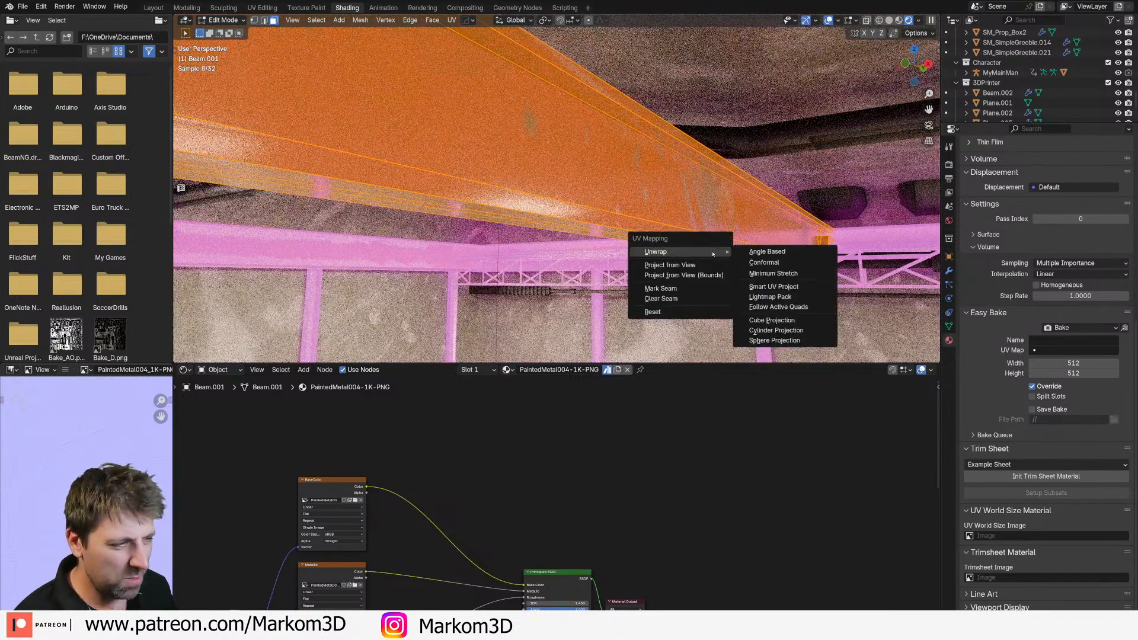
left_click(773, 287)
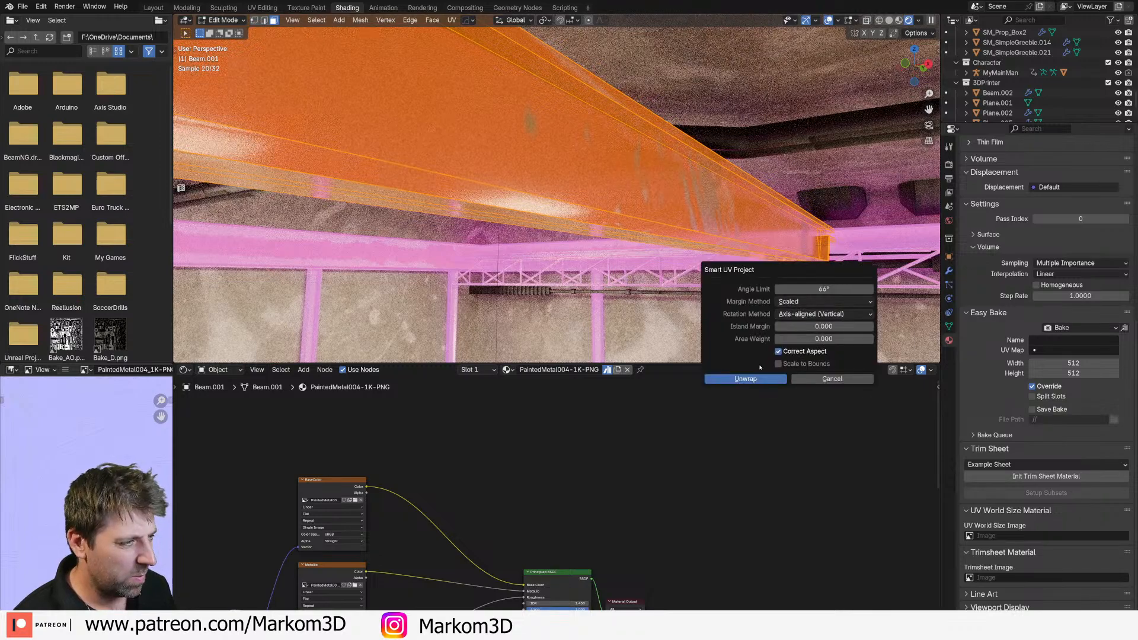
left_click(746, 379)
key("Tab")
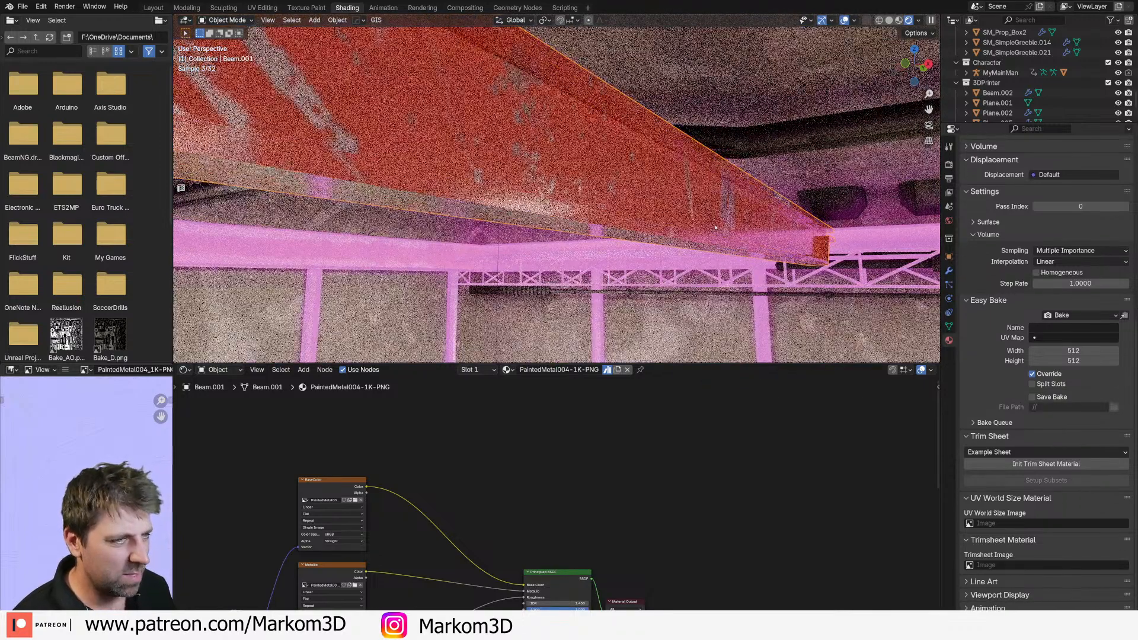
Step: Examine the beam material's viewport display settings and its expanded Surface settings, including the displacement method and transparent shadows
key("Tab")
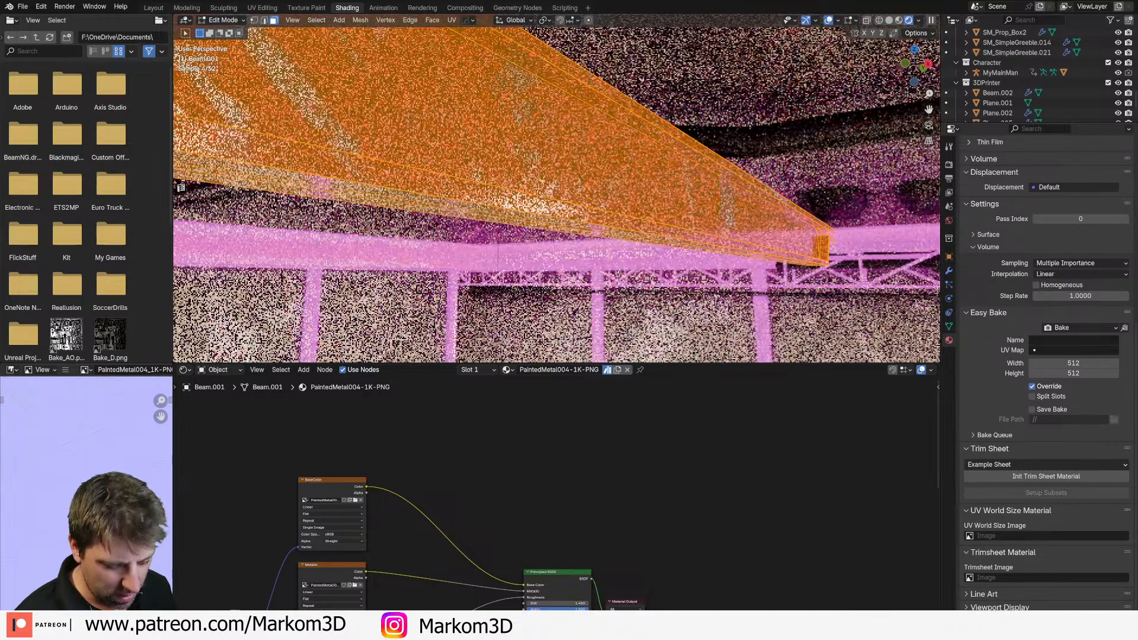
key("Tab")
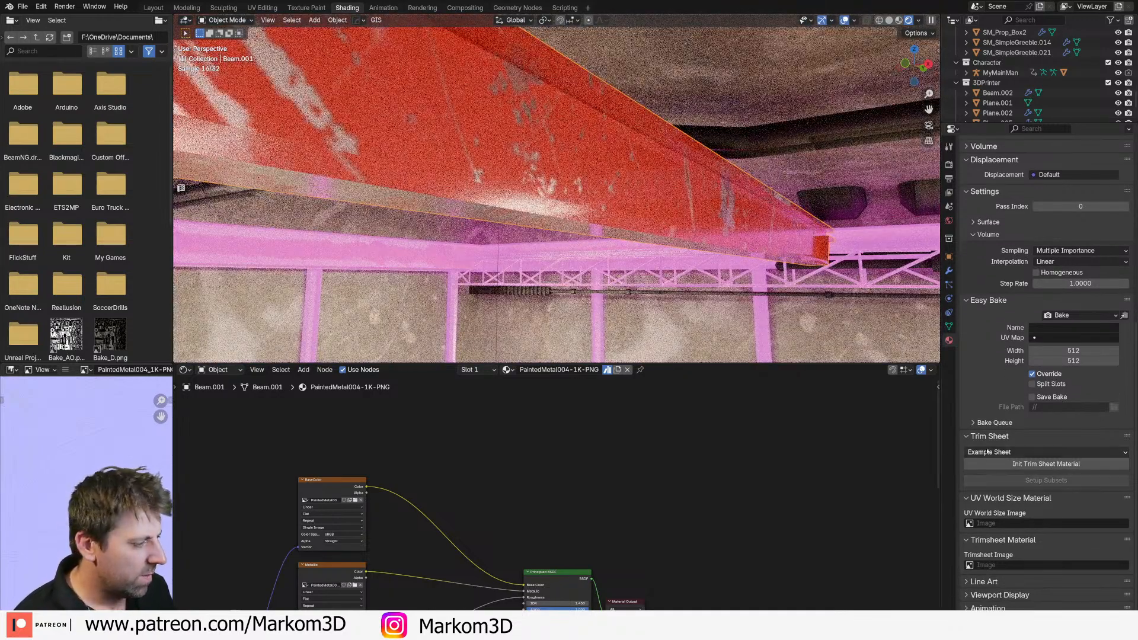
left_click_drag(984, 620, 984, 583)
scroll(987, 587, "down", 12)
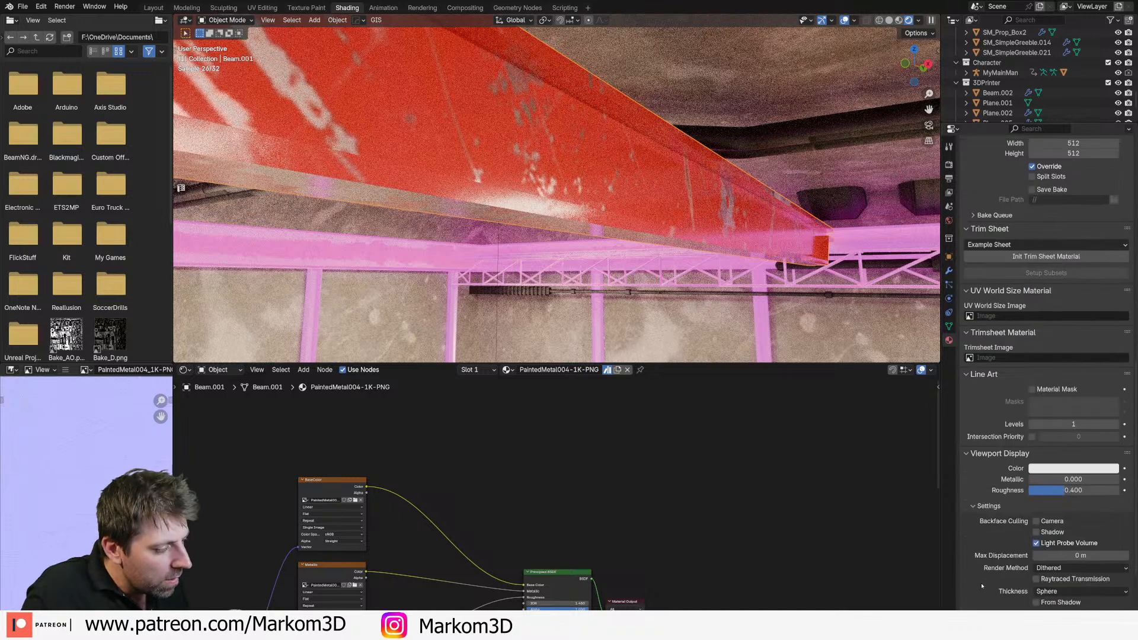
scroll(1023, 425, "up", 13)
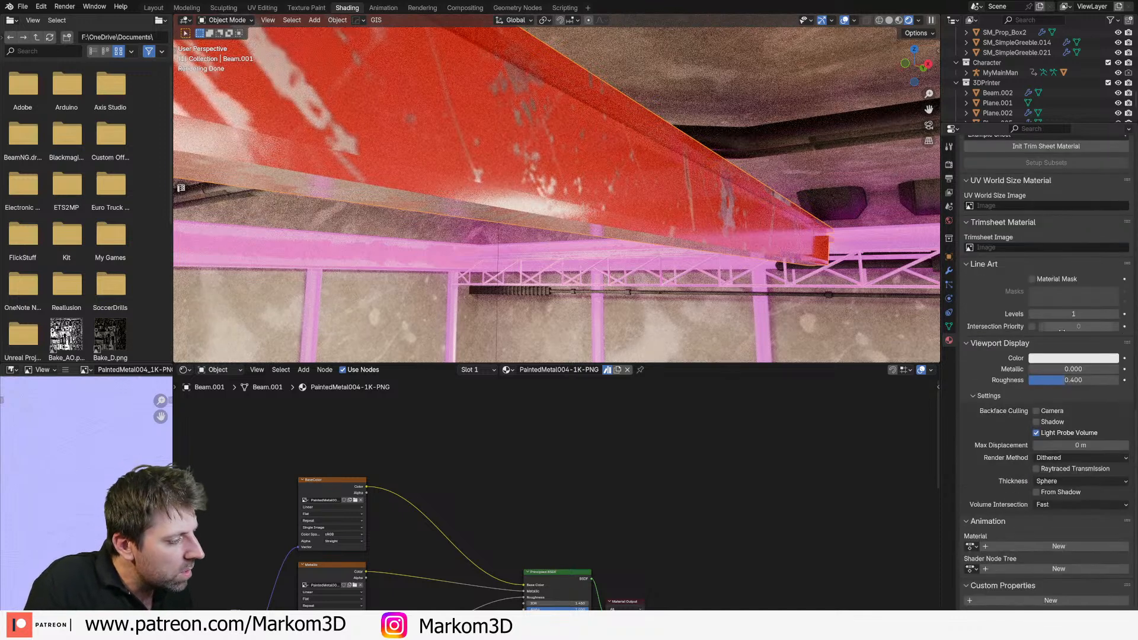
scroll(1030, 369, "up", 3)
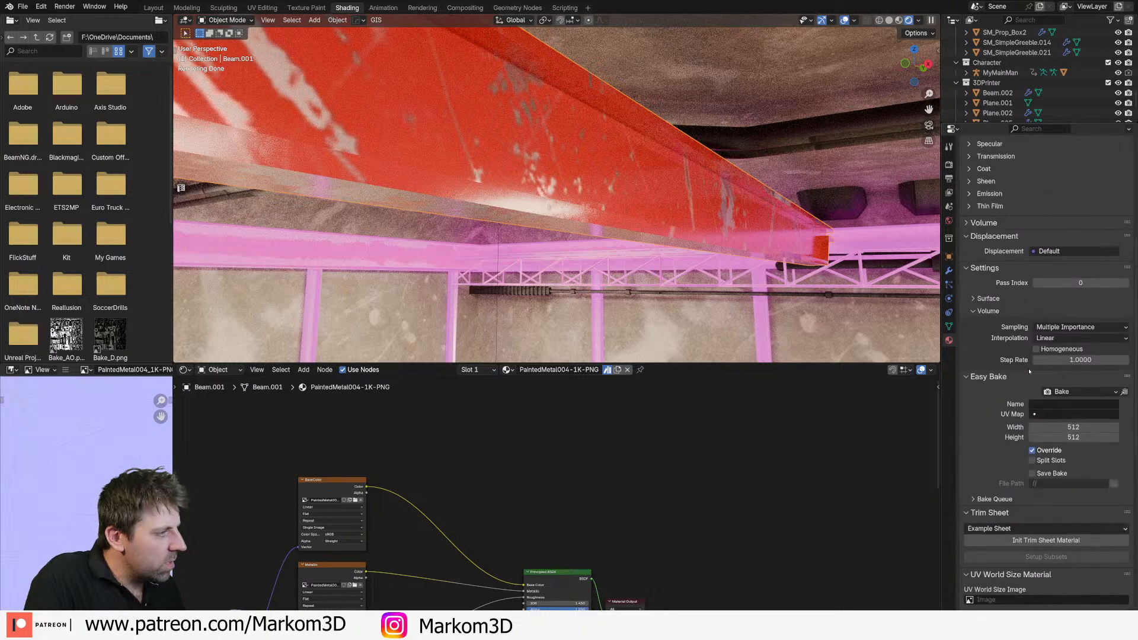
scroll(971, 366, "up", 3)
scroll(973, 319, "up", 4)
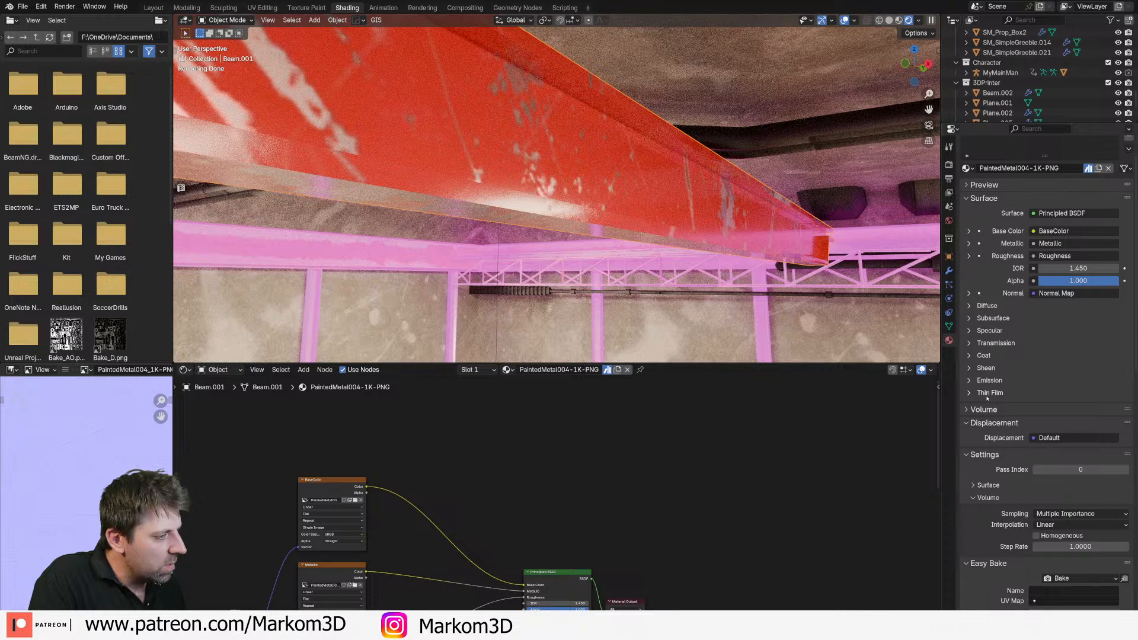
scroll(973, 438, "down", 5)
left_click(1008, 360)
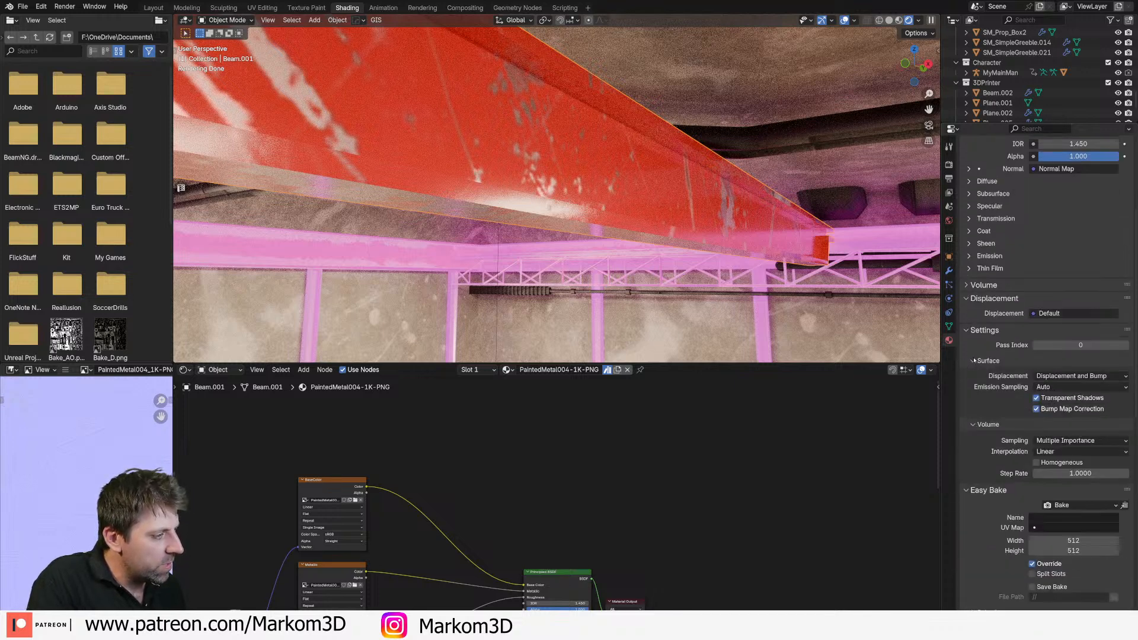
left_click(1085, 379)
left_click(1086, 379)
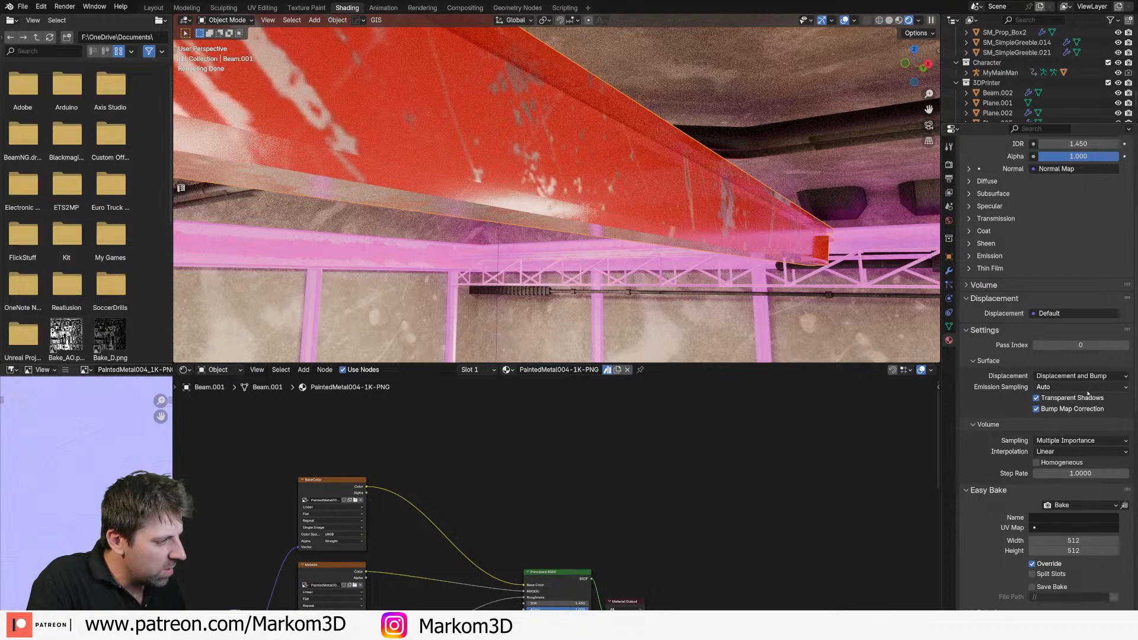
left_click(1035, 401)
left_click(1035, 400)
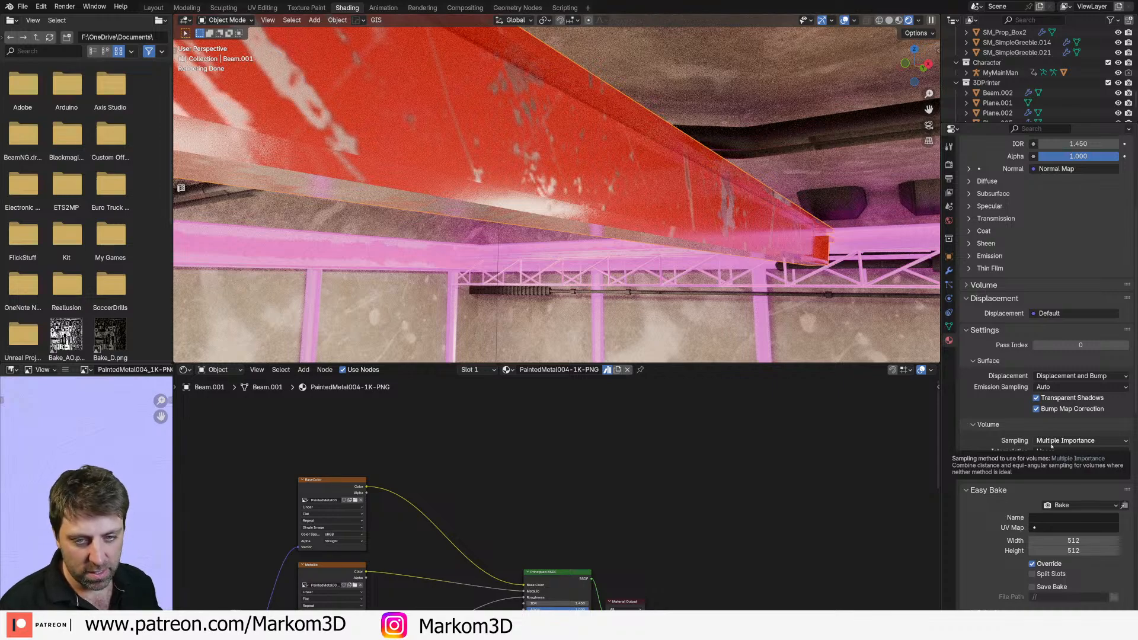
Step: Search the preferences' add-ons for "ikea", enable the IKEA Browser add-on and expand its details
middle_click_drag(593, 178, 563, 193)
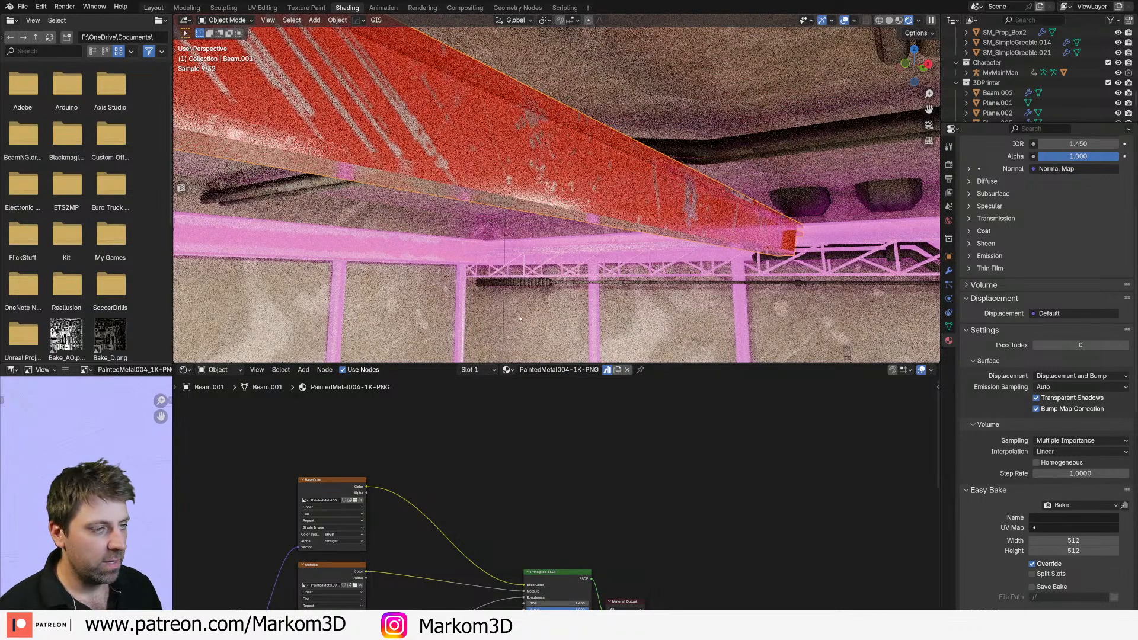
left_click(153, 8)
middle_click_drag(557, 249, 569, 320)
scroll(561, 313, "down", 6)
left_click(41, 6)
left_click(66, 135)
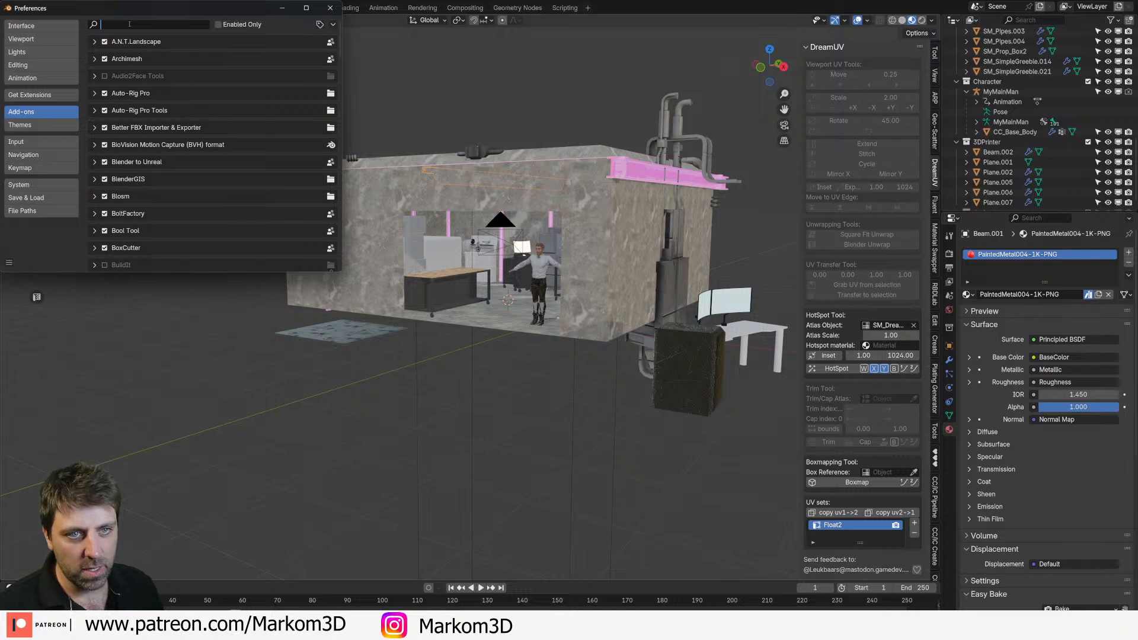
type("ikea")
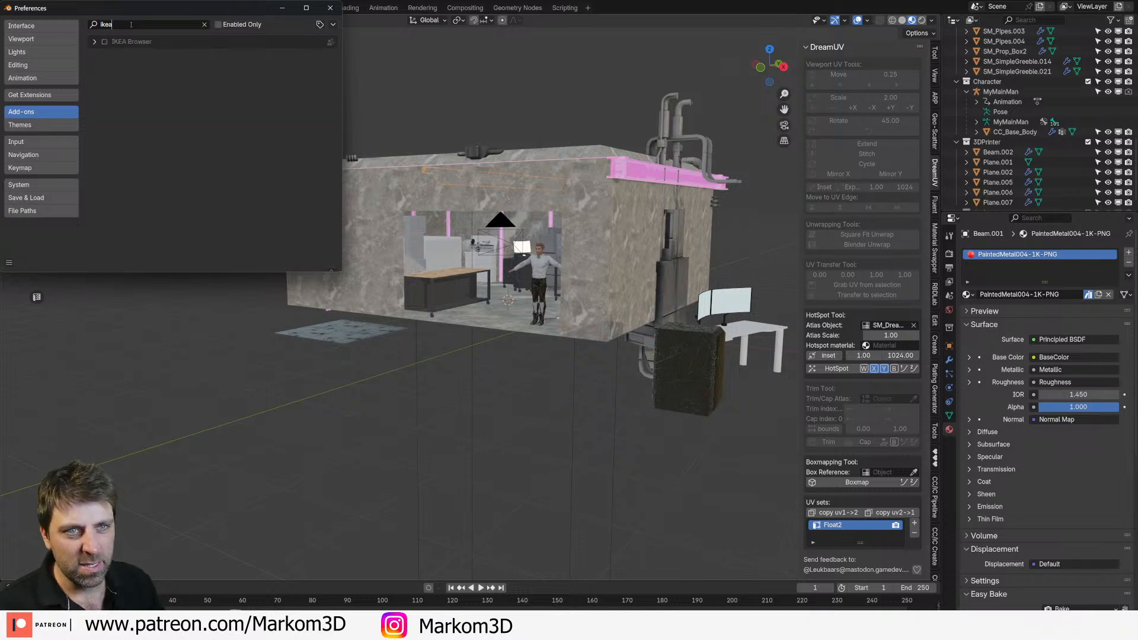
left_click(105, 41)
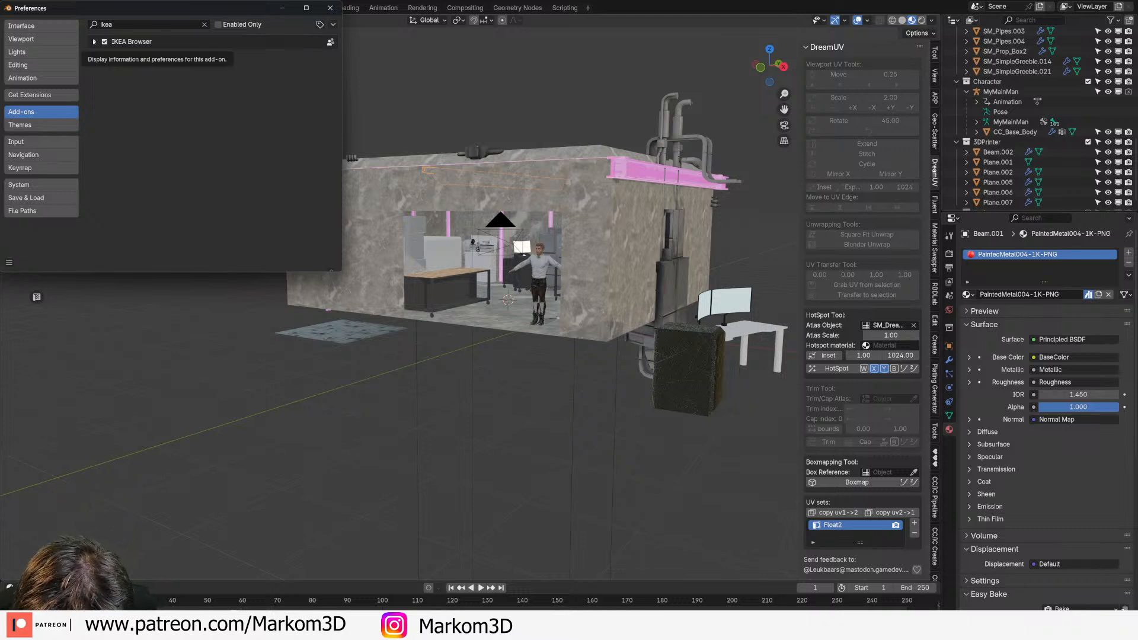
left_click(93, 42)
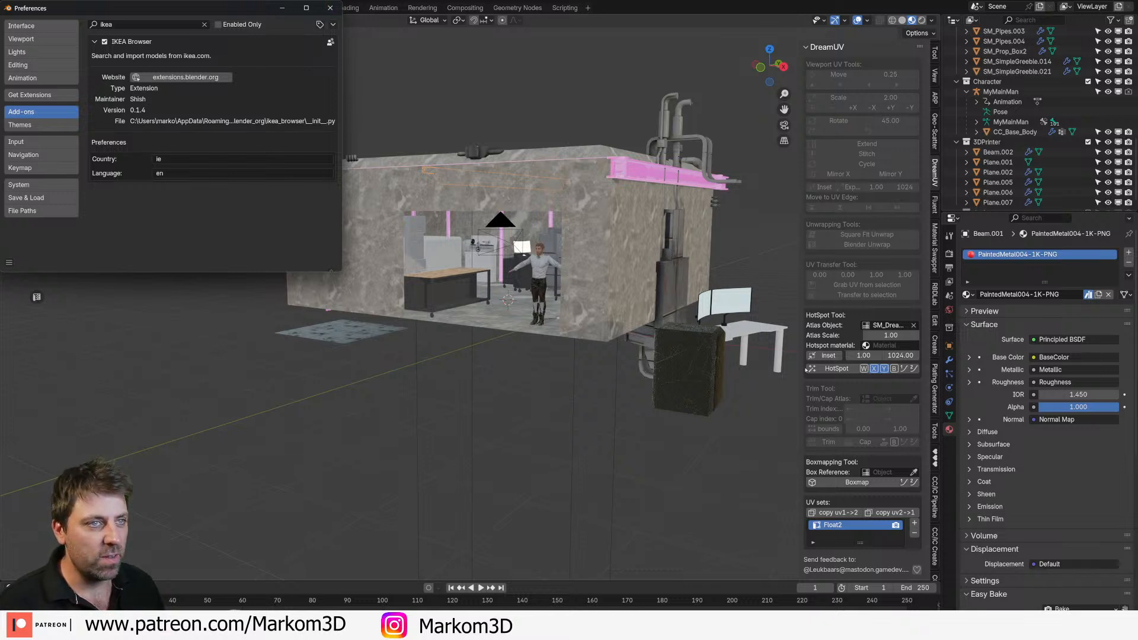
Step: Show the IKEA Browser in the Layout viewport's sidebar and search it for "chair"
scroll(936, 546, "down", 10)
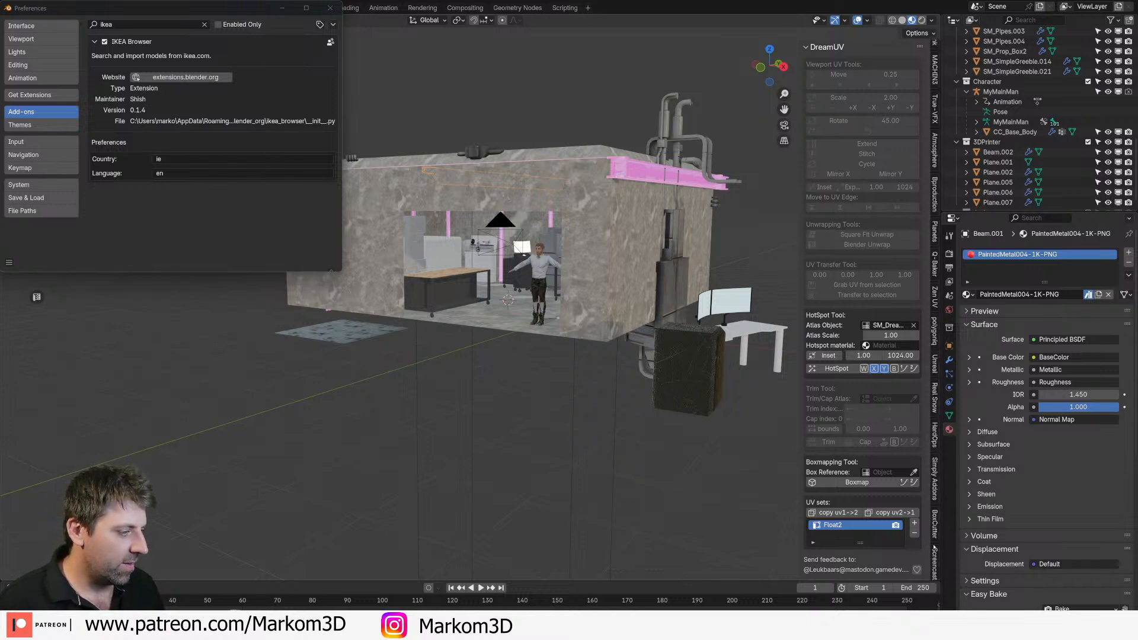
left_click(935, 569)
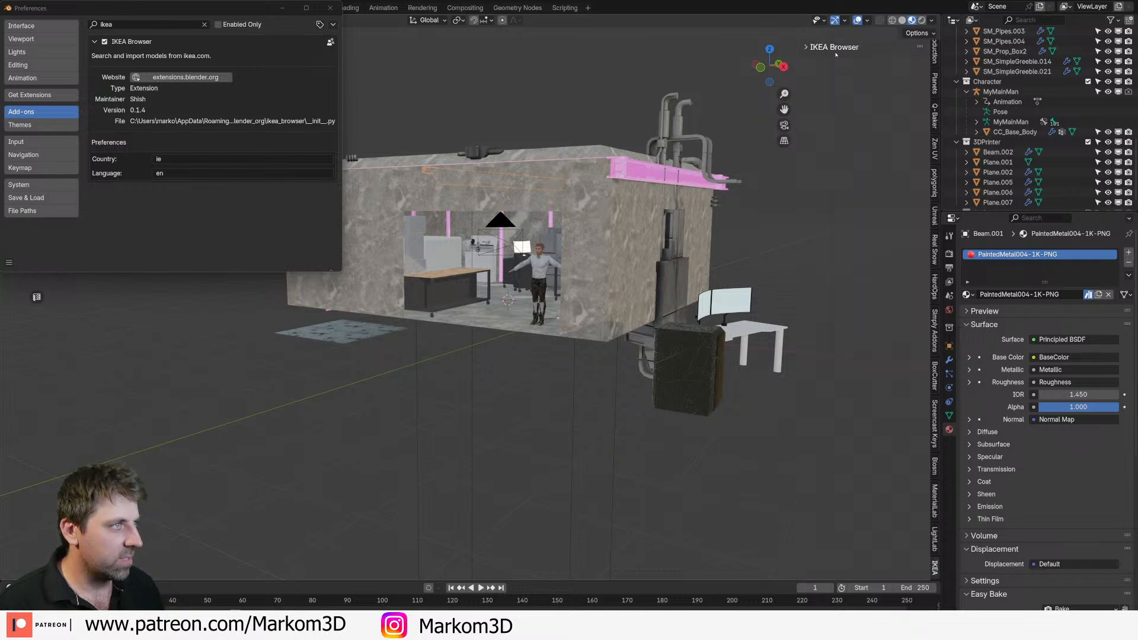
left_click(832, 62)
type("chair")
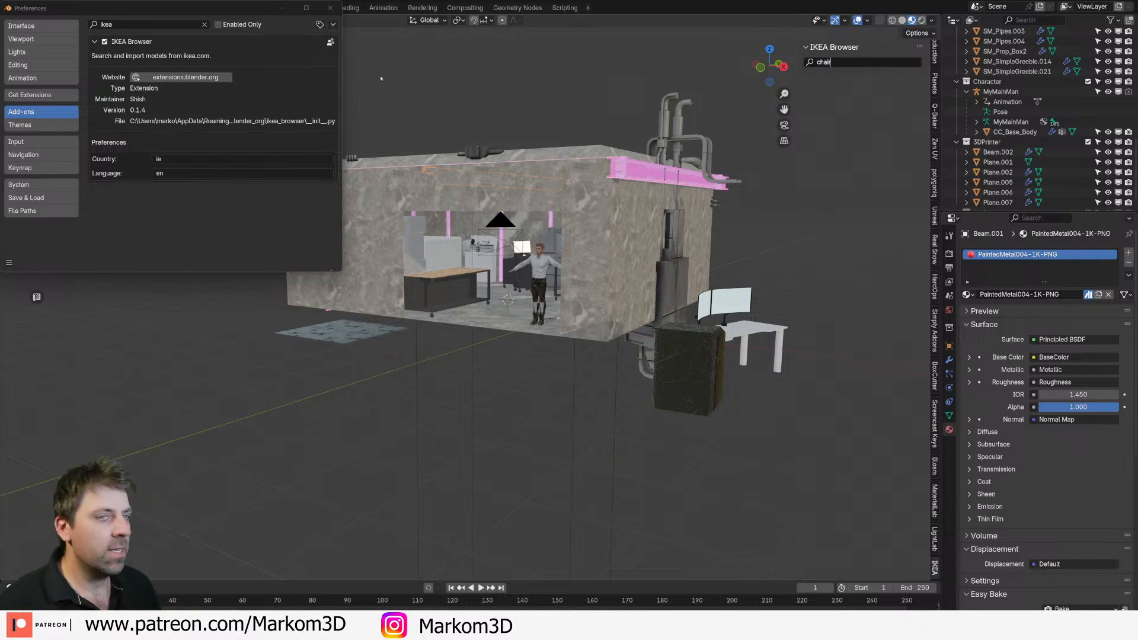
key("Return")
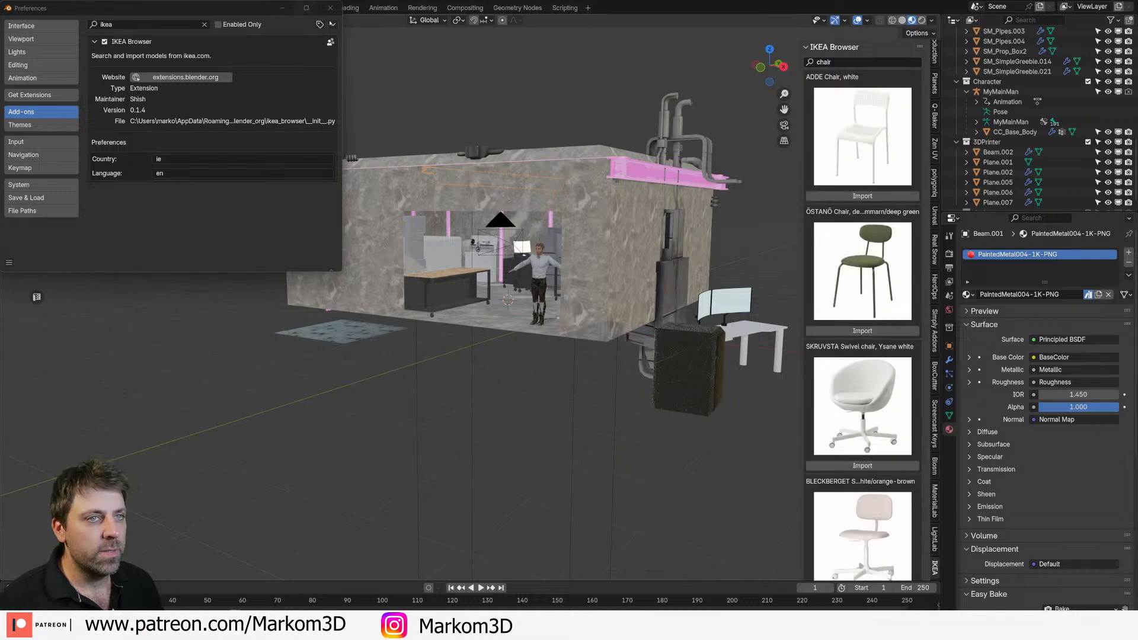
Step: Import the dark green STRANDMON wing chair and move it horizontally into the open area in front of the building
scroll(881, 439, "down", 5)
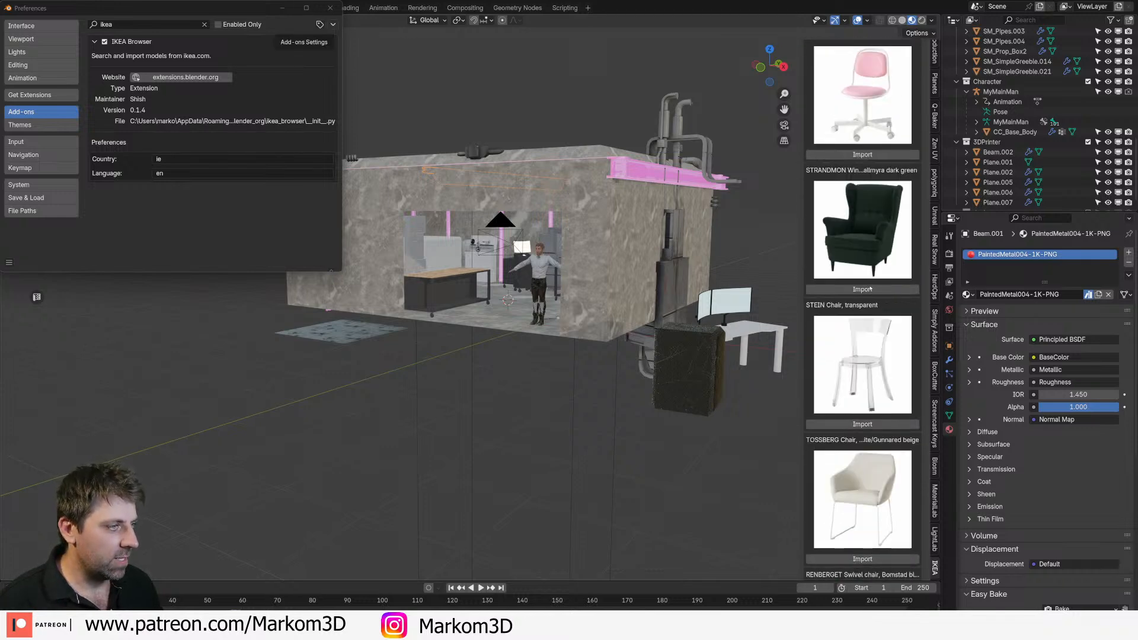
left_click(870, 290)
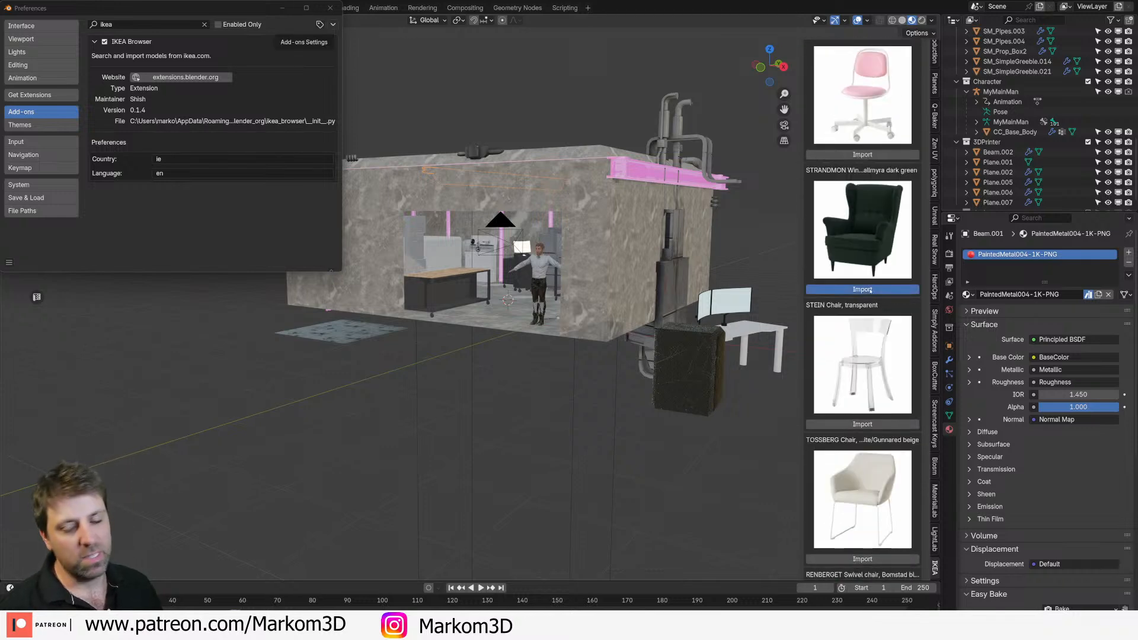
key("g")
key("shift+z")
left_click(463, 409)
key("KP_Decimal")
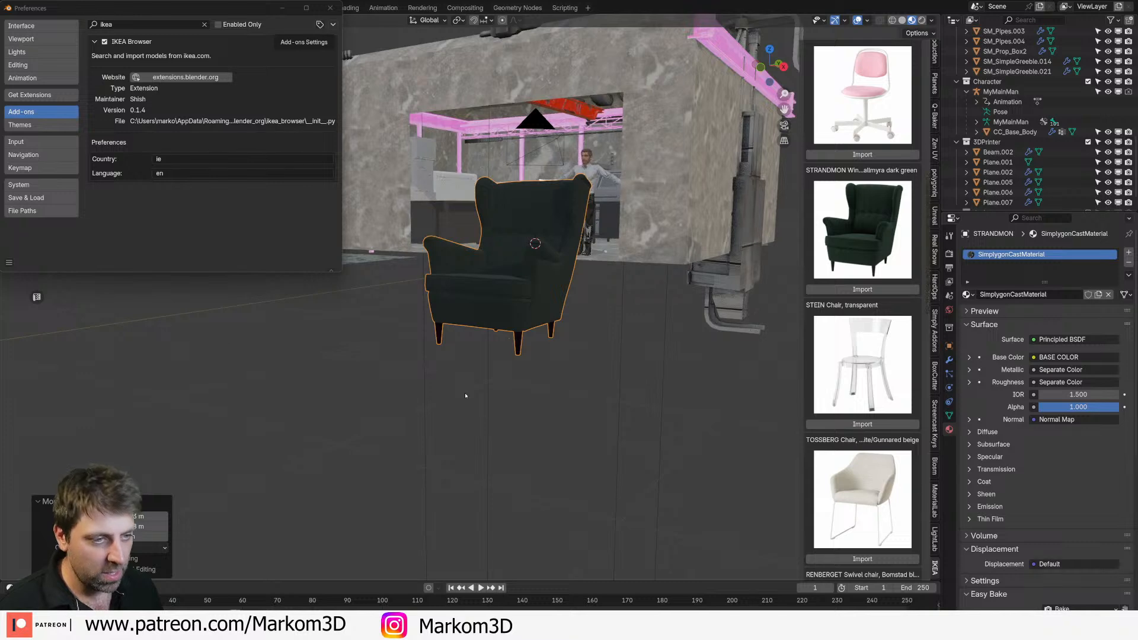
Step: Inspect the imported STRANDMON wing chair up close and delete it from the scene
scroll(465, 396, "up", 6)
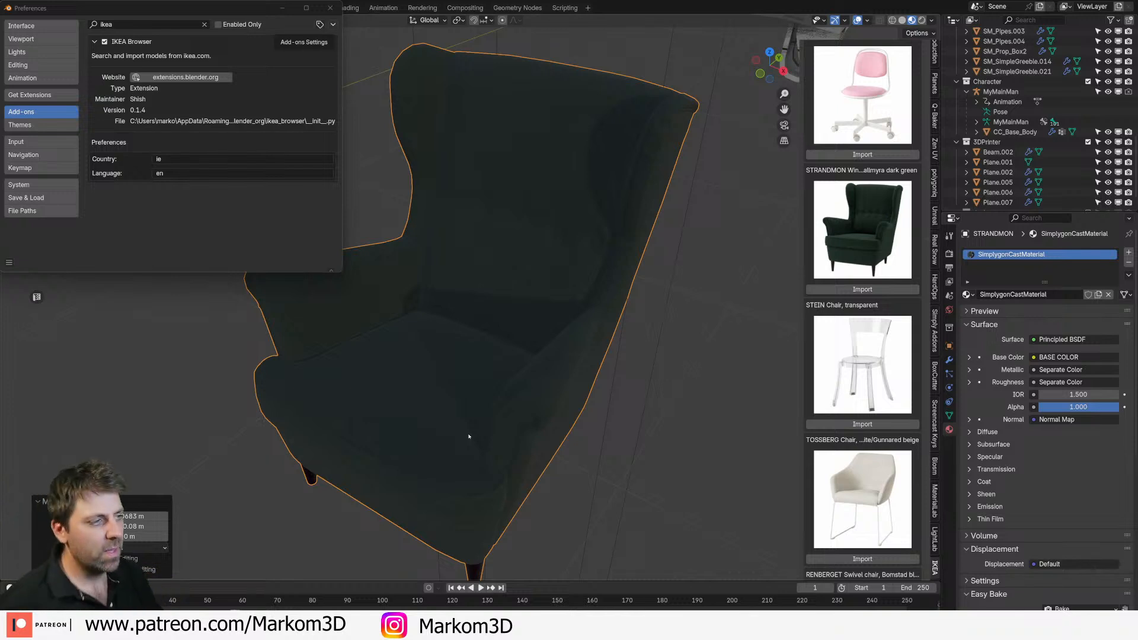
scroll(352, 445, "down", 2)
key("Delete")
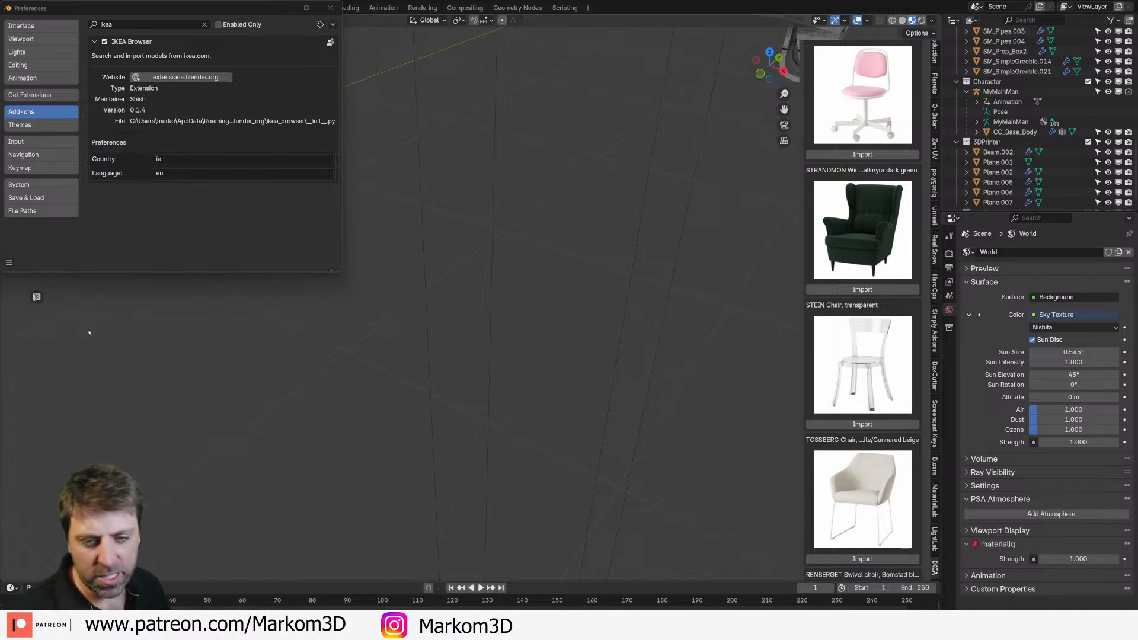
Step: Reopen the add-on preferences, disable the IKEA Browser add-on and close the preferences
left_click(327, 8)
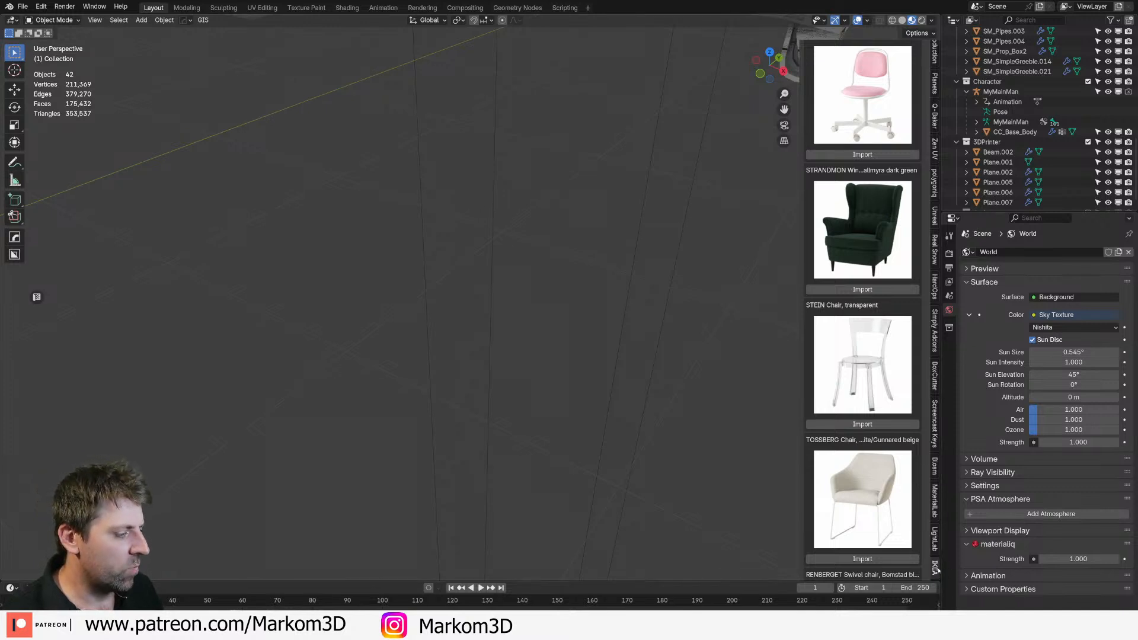
left_click(64, 6)
left_click(41, 6)
left_click(65, 136)
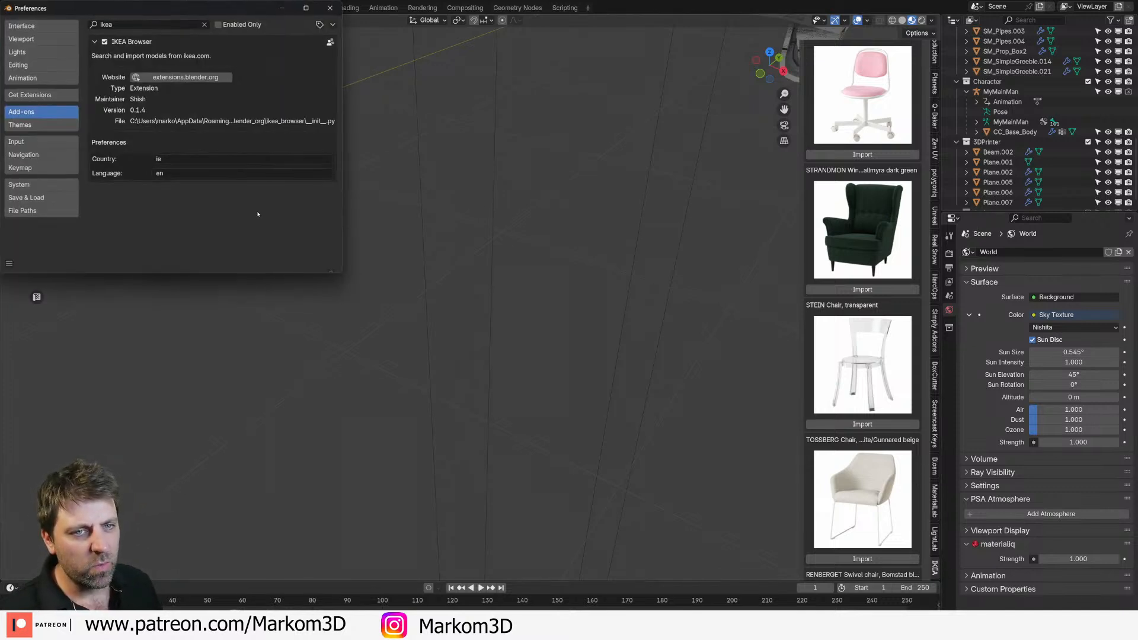
left_click(104, 42)
left_click(331, 8)
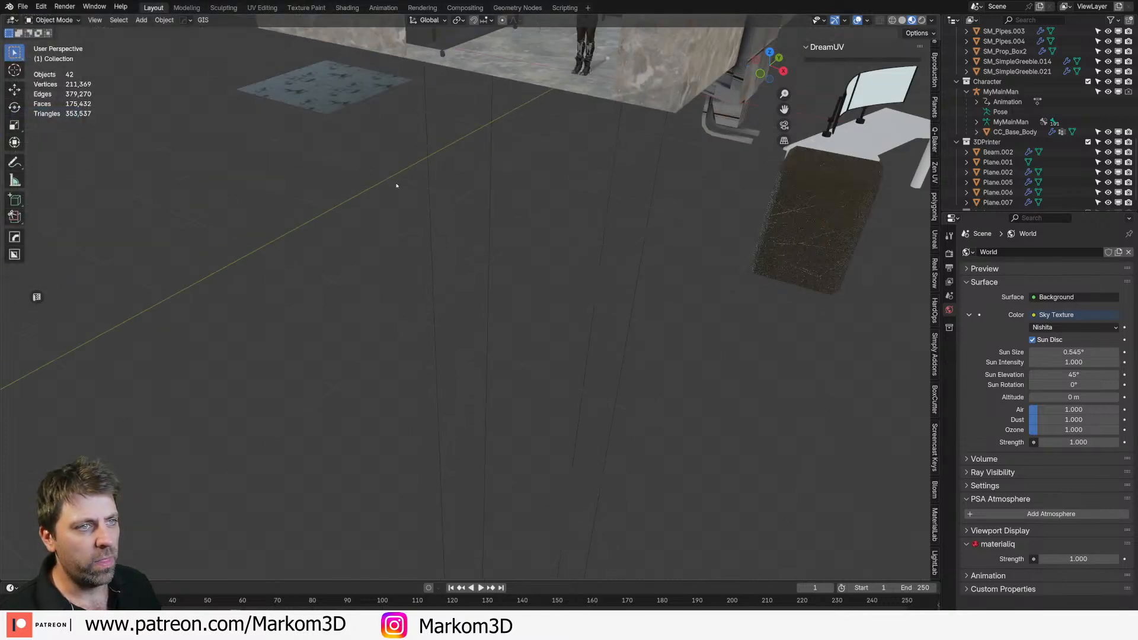
Step: Select the red ceiling beam inside the building and examine its PaintedMetal004-1K-PNG surface and displacement settings
middle_click_drag(362, 409, 452, 408)
middle_click_drag(452, 408, 481, 389)
left_click(519, 318)
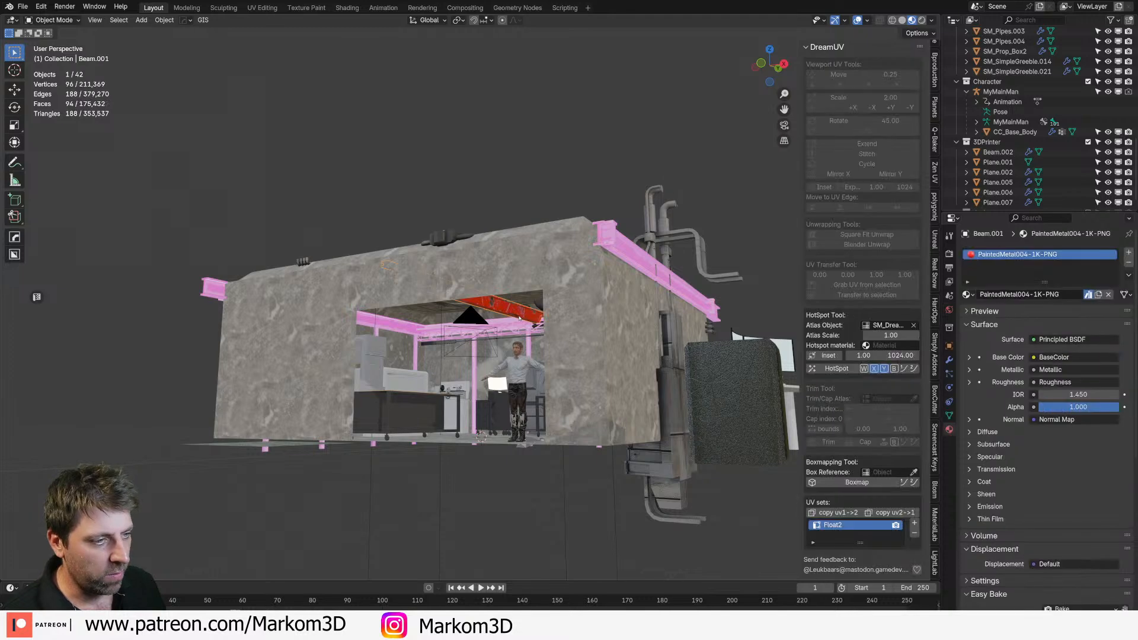
scroll(520, 318, "up", 2)
scroll(520, 318, "up", 5)
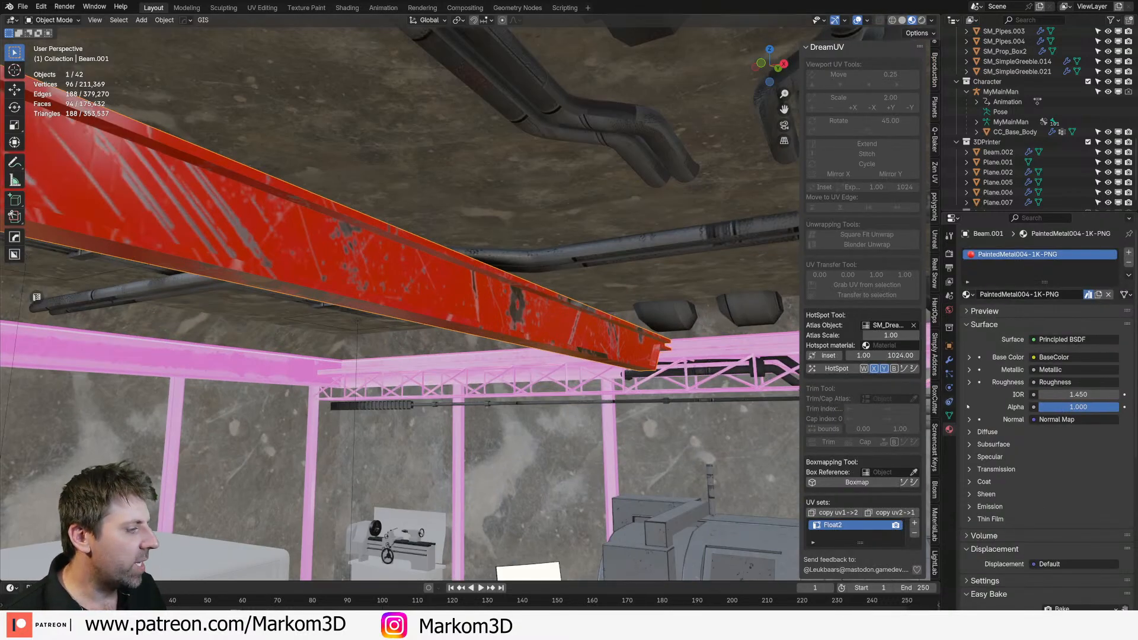
scroll(1046, 492, "down", 4)
left_click(1050, 481)
left_click(1049, 481)
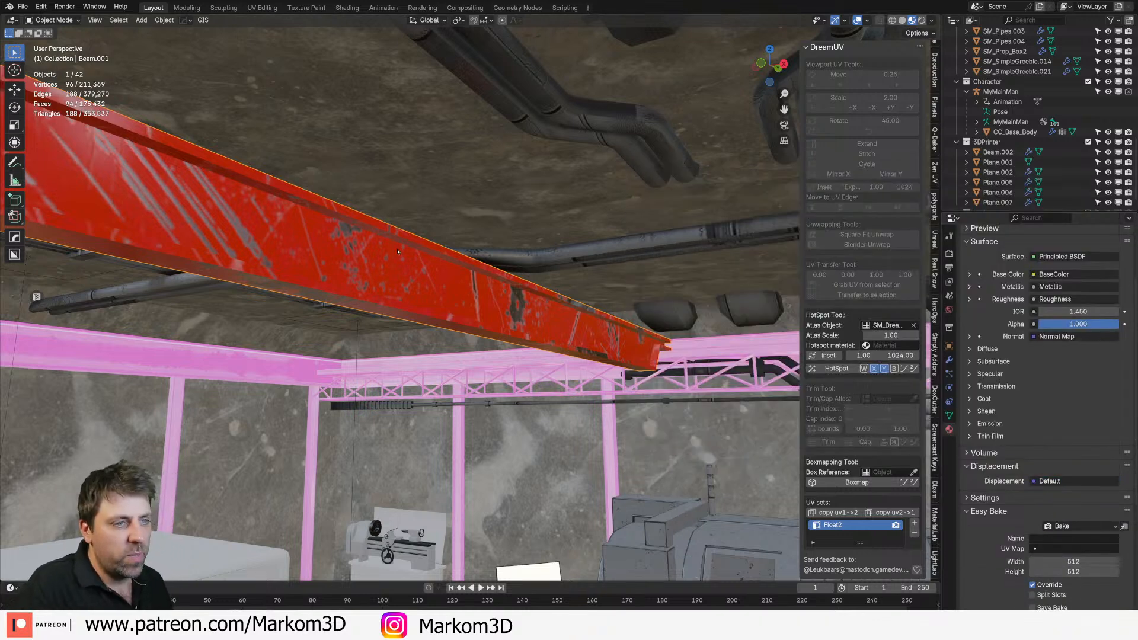
Step: Switch to the Shading workspace and move the Material Output node slightly up beside the Principled BSDF
left_click(349, 8)
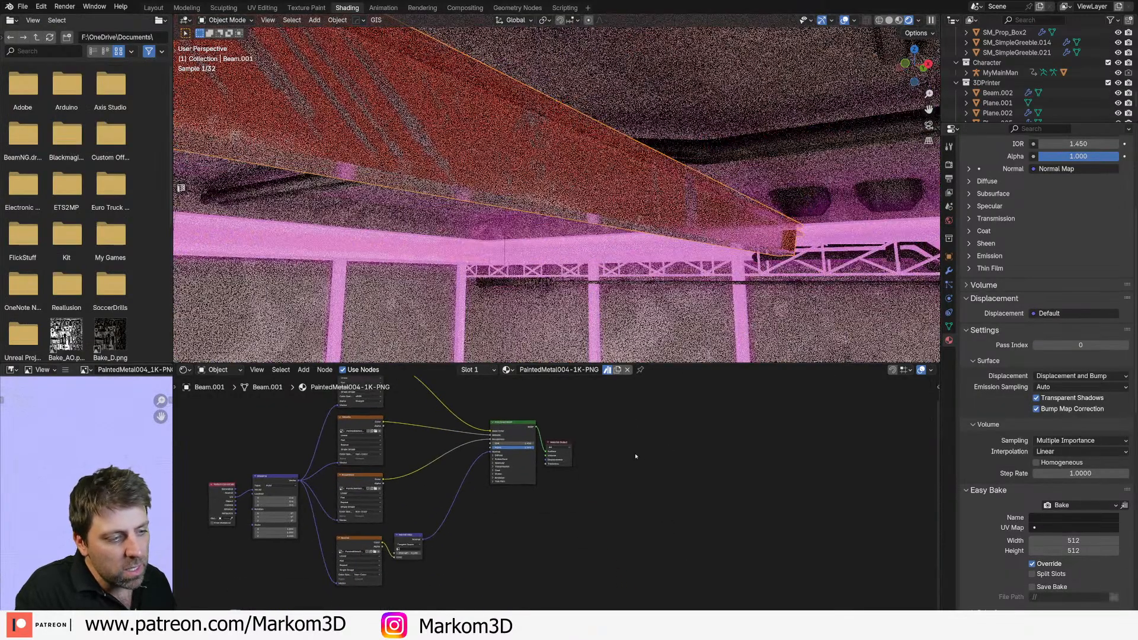
scroll(600, 473, "up", 4)
middle_click_drag(600, 475, 632, 576)
left_click_drag(595, 524, 602, 494)
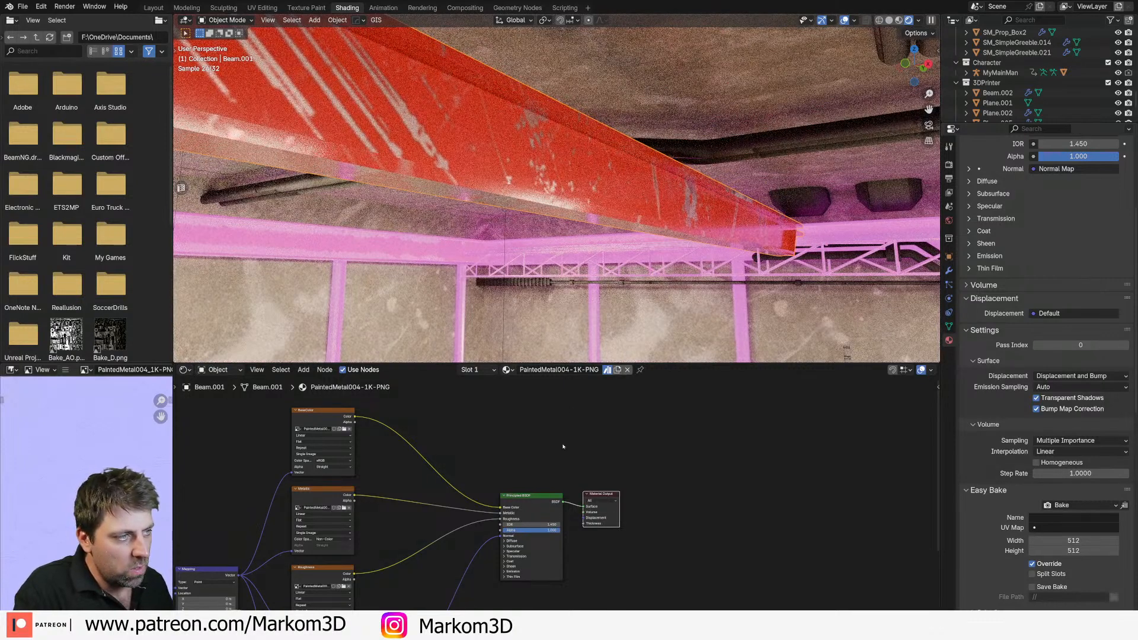
Step: Disconnect the Metallic texture from the Principled BSDF and check the effect on the red beam's surface
mouse_move(501, 512)
left_mouse_down()
mouse_move(462, 515)
mouse_move(578, 513)
mouse_move(498, 513)
left_mouse_up()
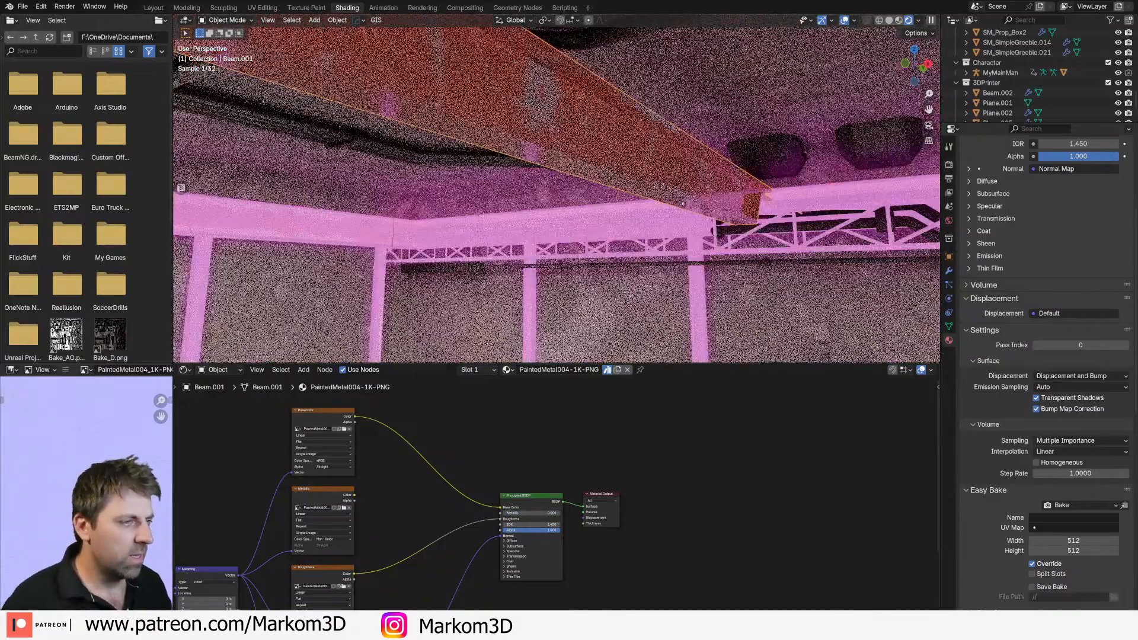
scroll(681, 203, "up", 5)
mouse_move(665, 216)
middle_mouse_down()
mouse_move(674, 204)
mouse_move(769, 302)
mouse_move(652, 232)
middle_mouse_up()
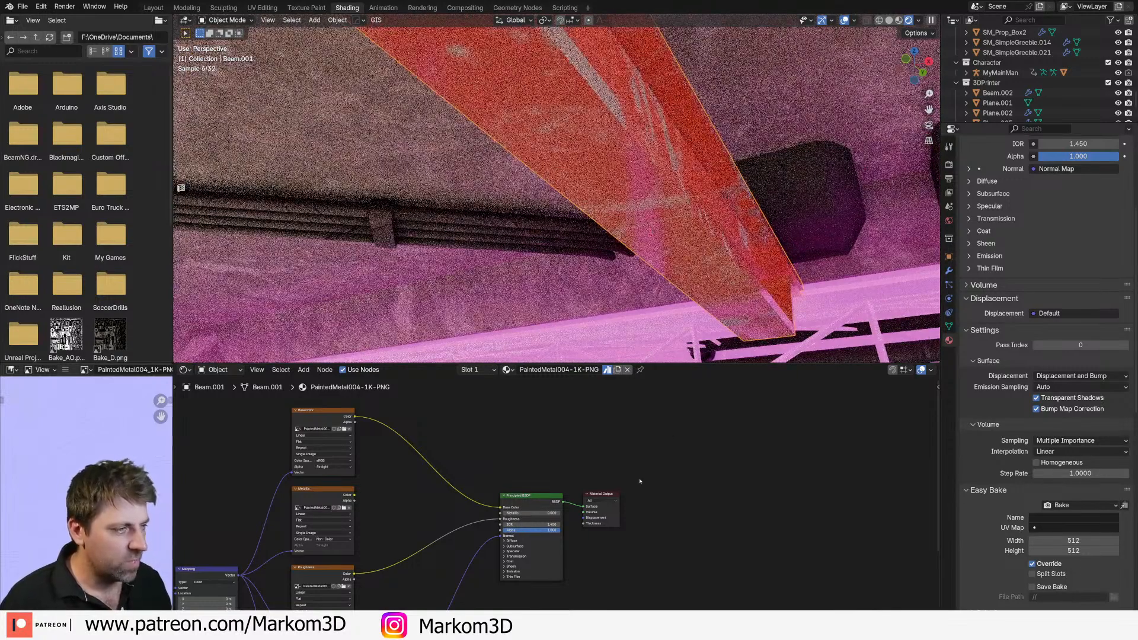
Step: Disconnect the Roughness texture from the Principled BSDF, try a higher IOR and undo it, and set Roughness to 0.601
middle_click_drag(393, 493, 478, 479)
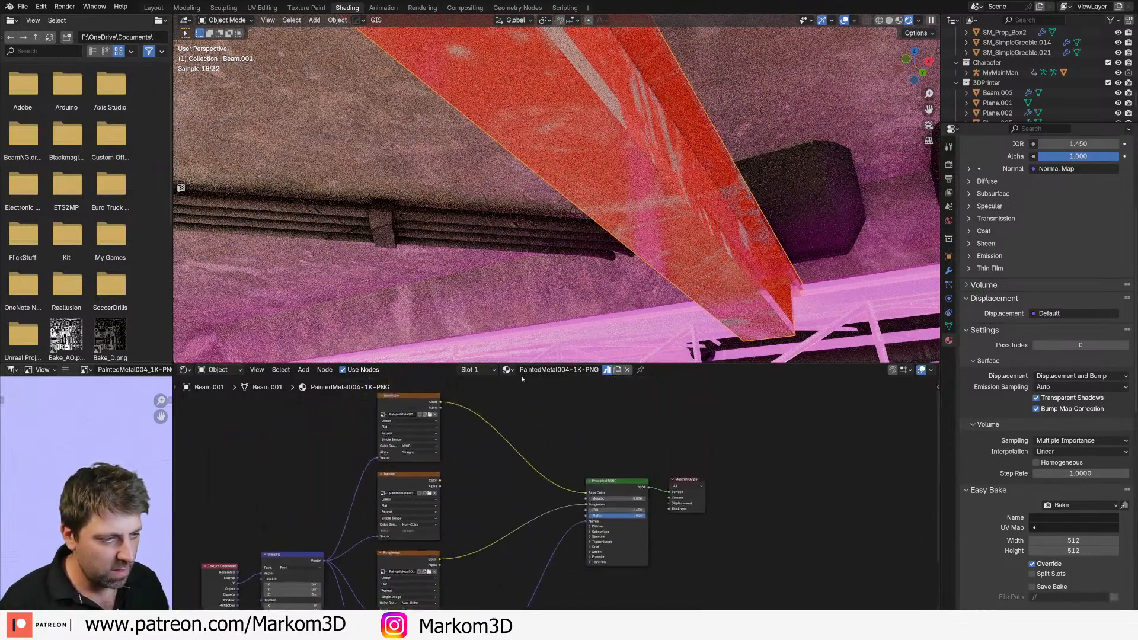
scroll(528, 335, "up", 1)
left_click_drag(585, 504, 645, 504)
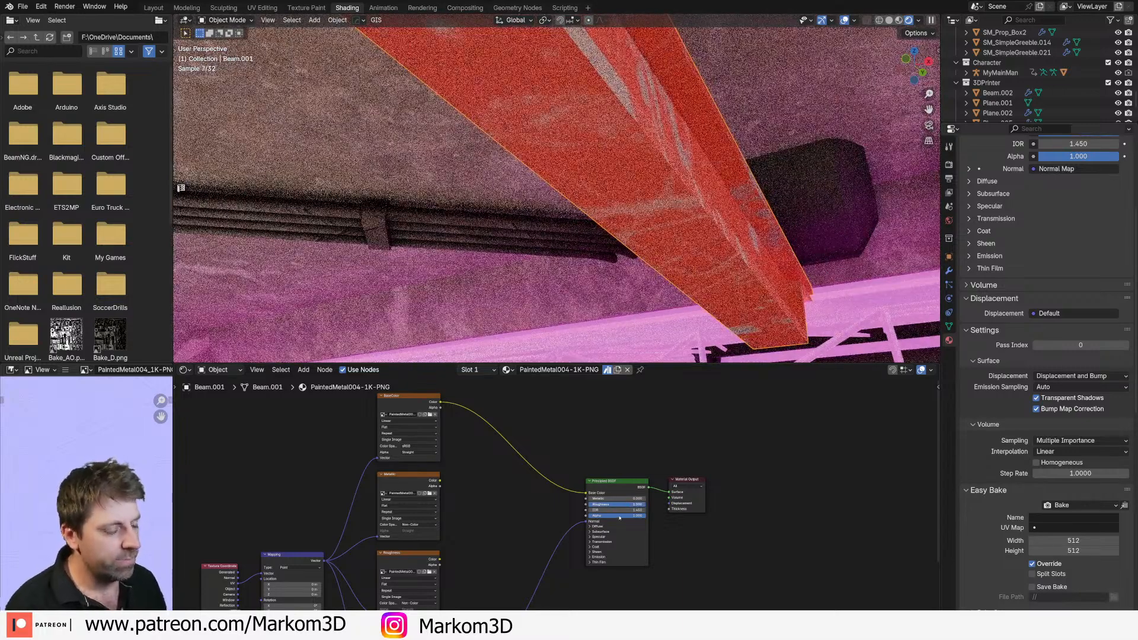
left_click_drag(619, 510, 664, 511)
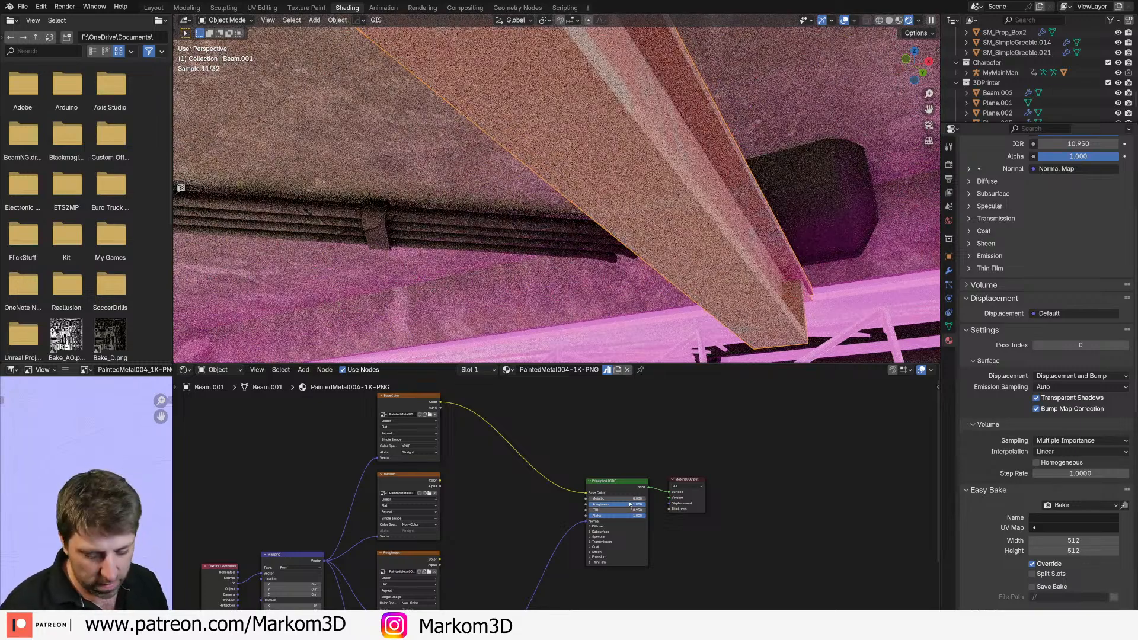
key("ctrl+z")
left_click_drag(629, 505, 607, 504)
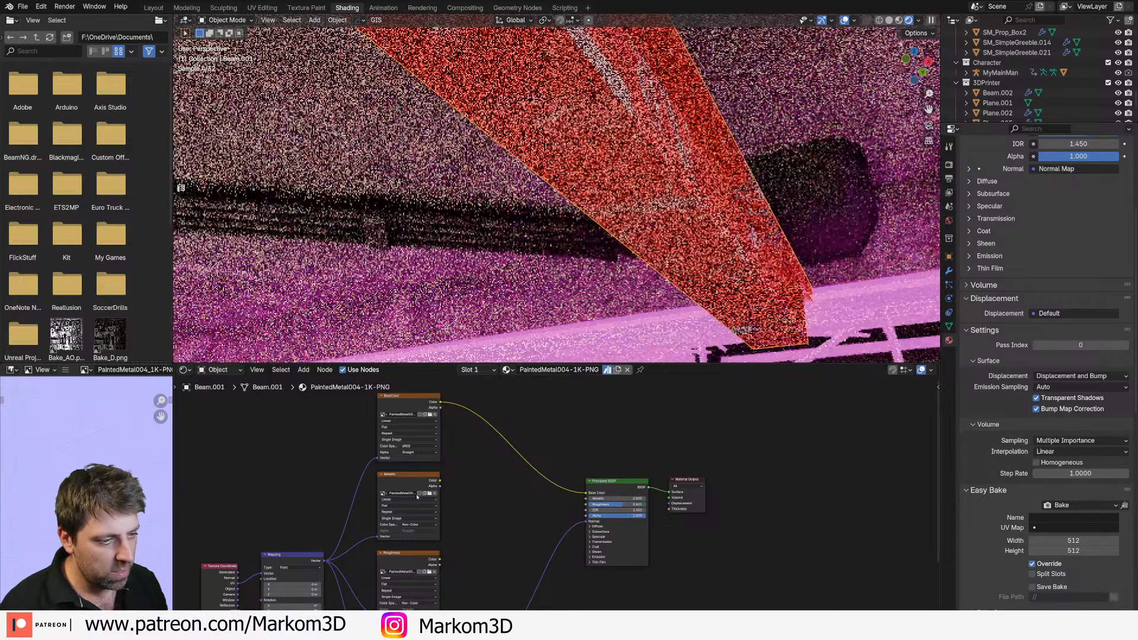
Step: Reconnect the Metallic texture's Color output to the Principled BSDF's Metallic input
left_click(415, 475)
left_click_drag(440, 480, 587, 499)
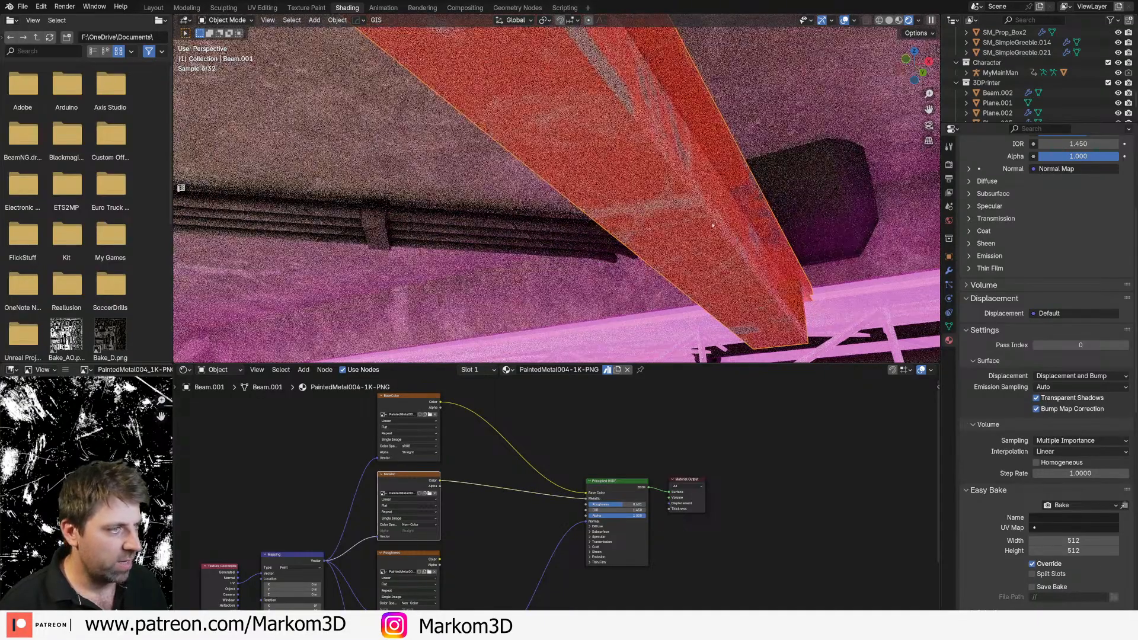
Step: Link the red beam's PaintedMetal004-1K-PNG material to the pink roof truss and the pink support beams
scroll(713, 232, "down", 8)
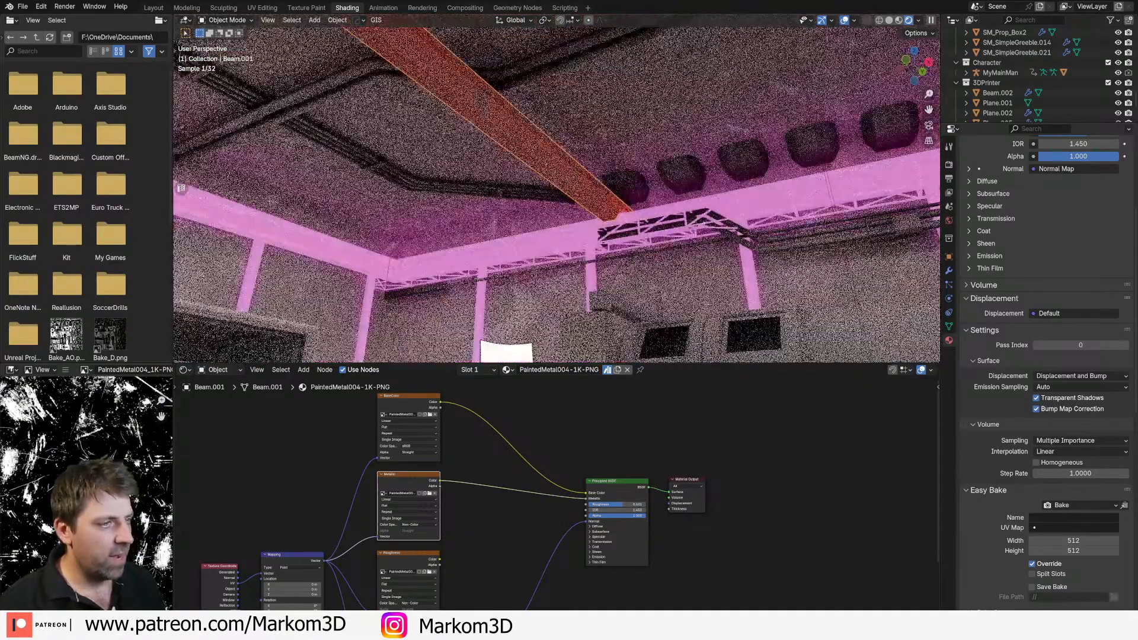
left_click(372, 308)
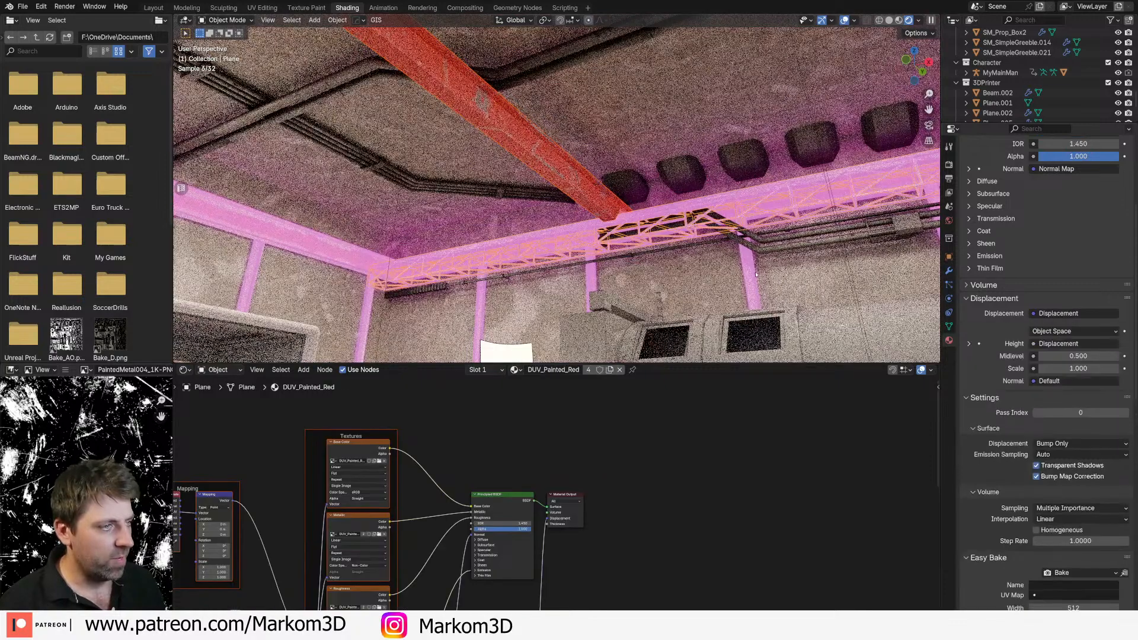
left_click(368, 314)
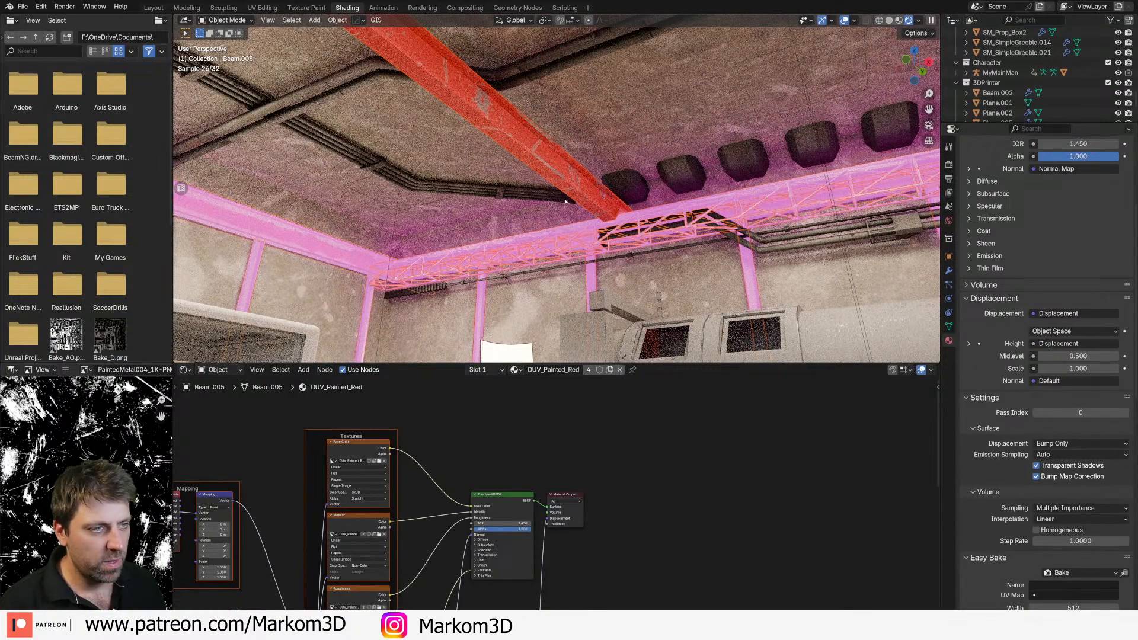
left_click(559, 203)
scroll(1007, 285, "up", 6)
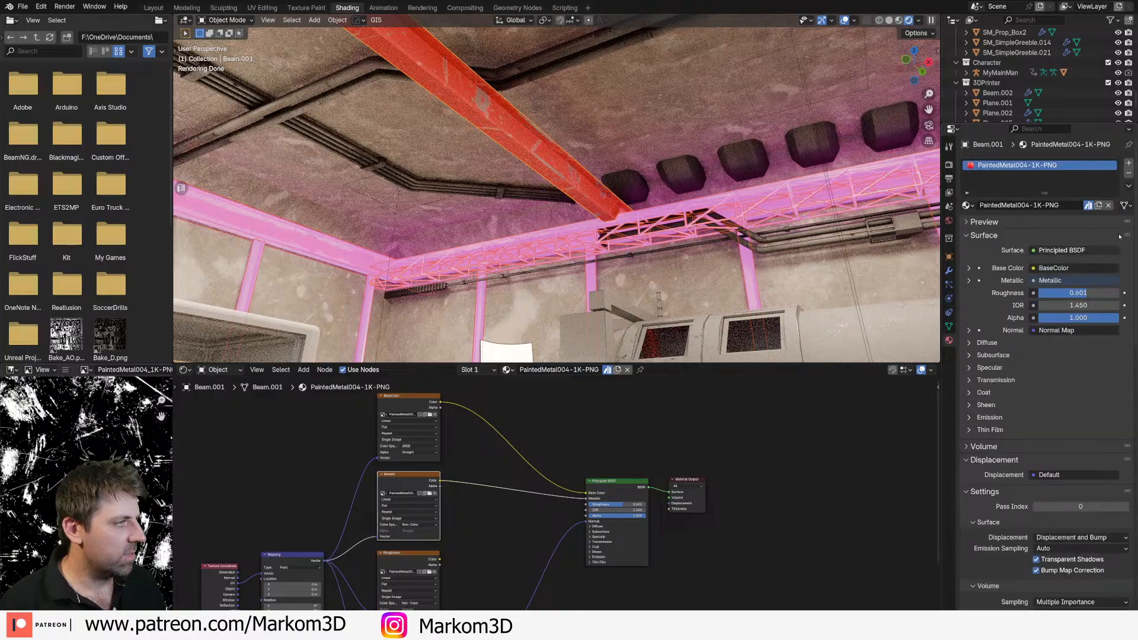
scroll(771, 290, "down", 10)
middle_click_drag(611, 302, 618, 331)
scroll(537, 288, "up", 8)
scroll(528, 287, "up", 8)
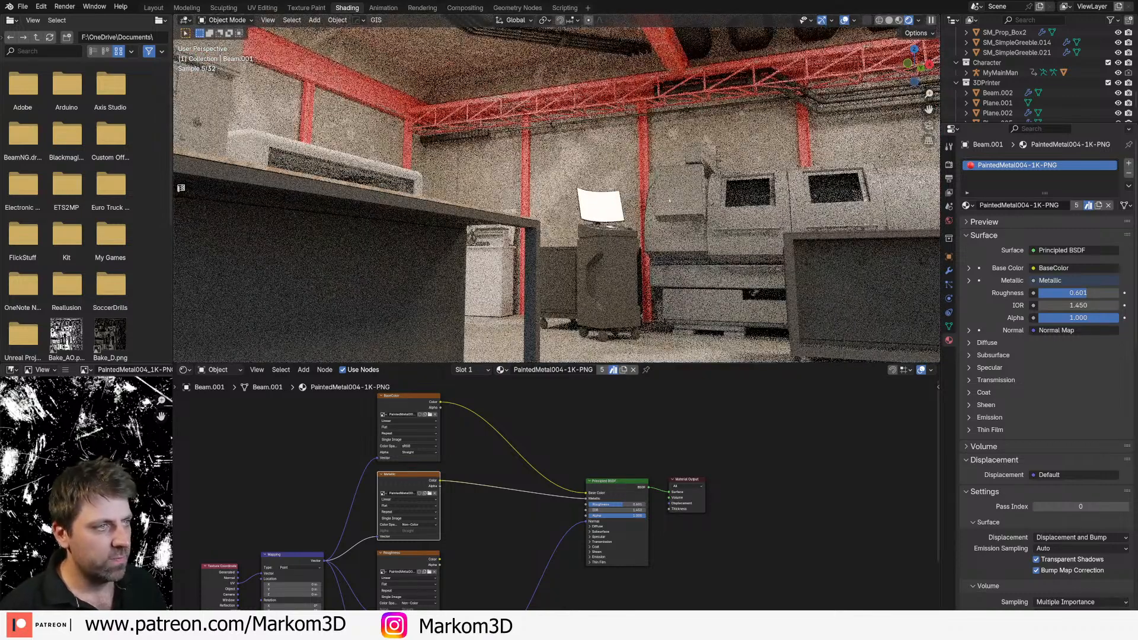
Step: Reconnect the Roughness texture's Color output to the Principled BSDF's Roughness input
left_click_drag(440, 560, 587, 508)
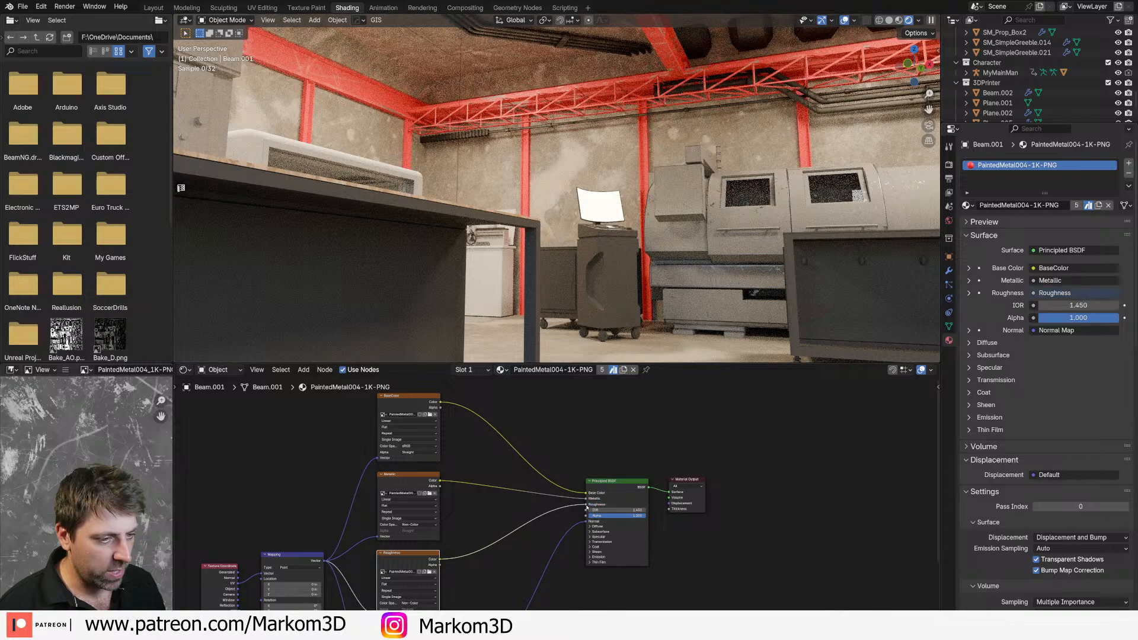
Step: Render the workshop from the camera view, check the lit red beams in the image, and close the render window
scroll(623, 247, "down", 8)
key("KP_0")
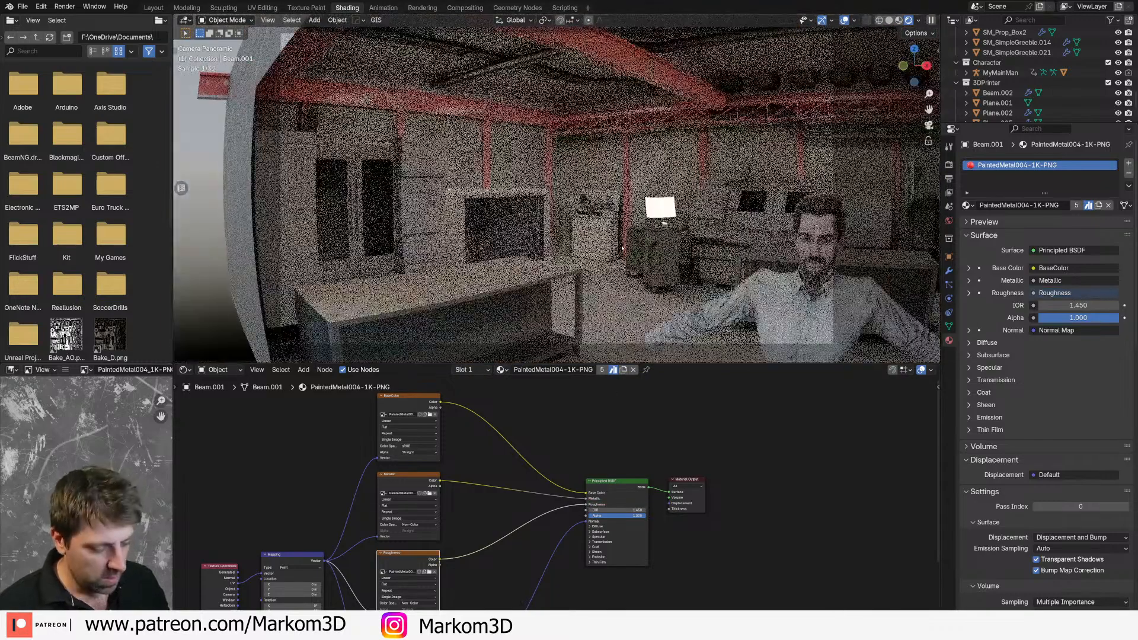
key("F12")
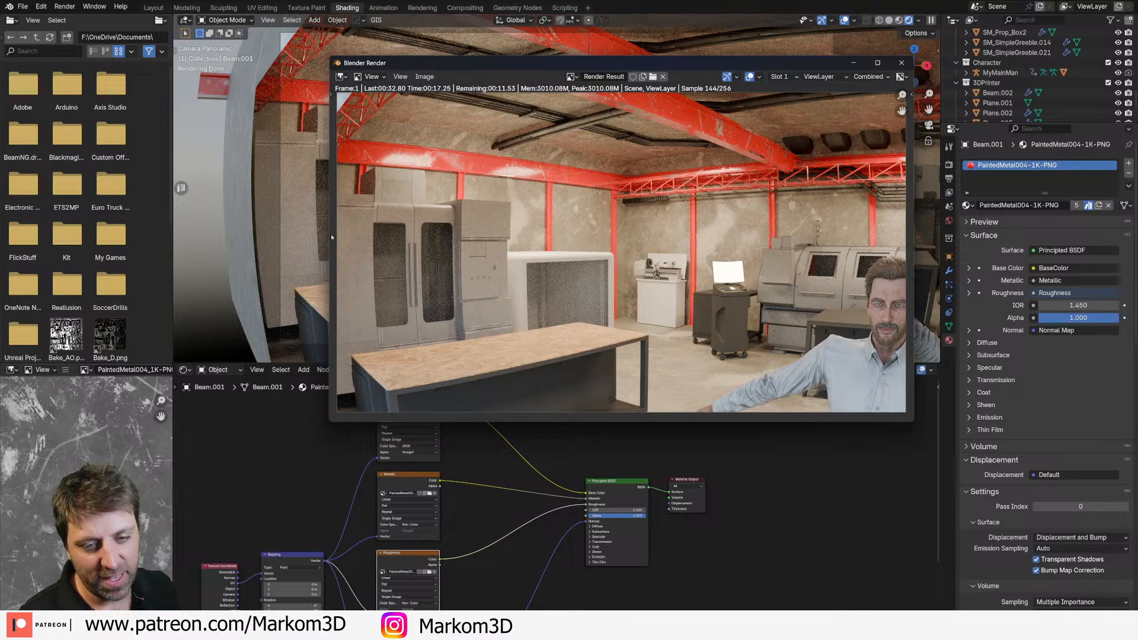
scroll(648, 257, "down", 1)
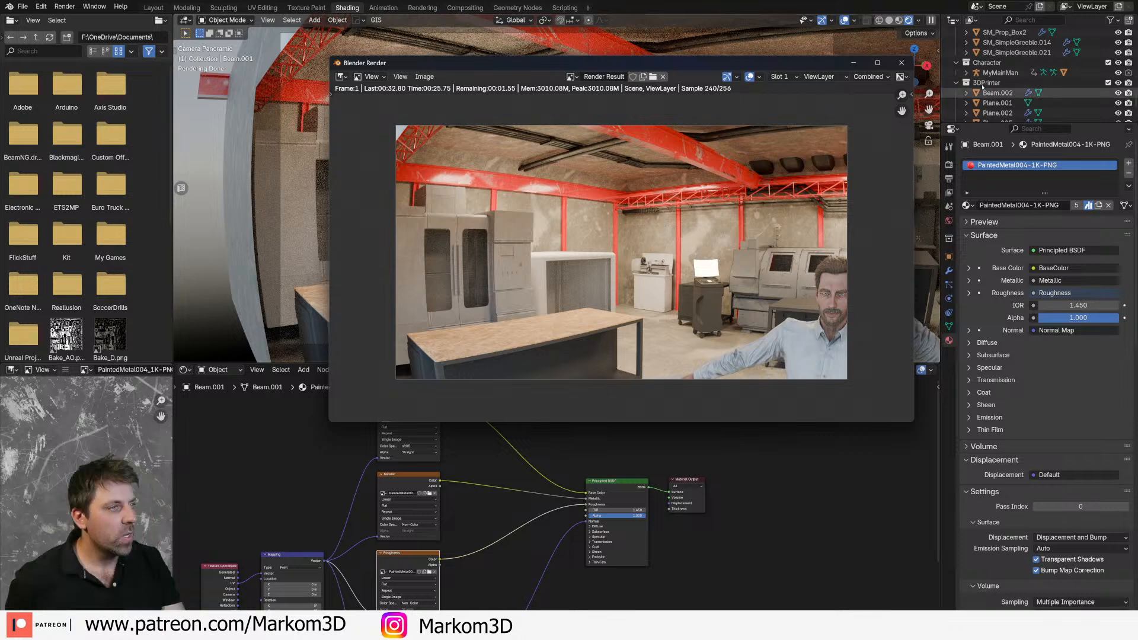
left_click(901, 63)
Step: Set the power of the warm area light near the ceiling to 100 W
left_click(588, 58)
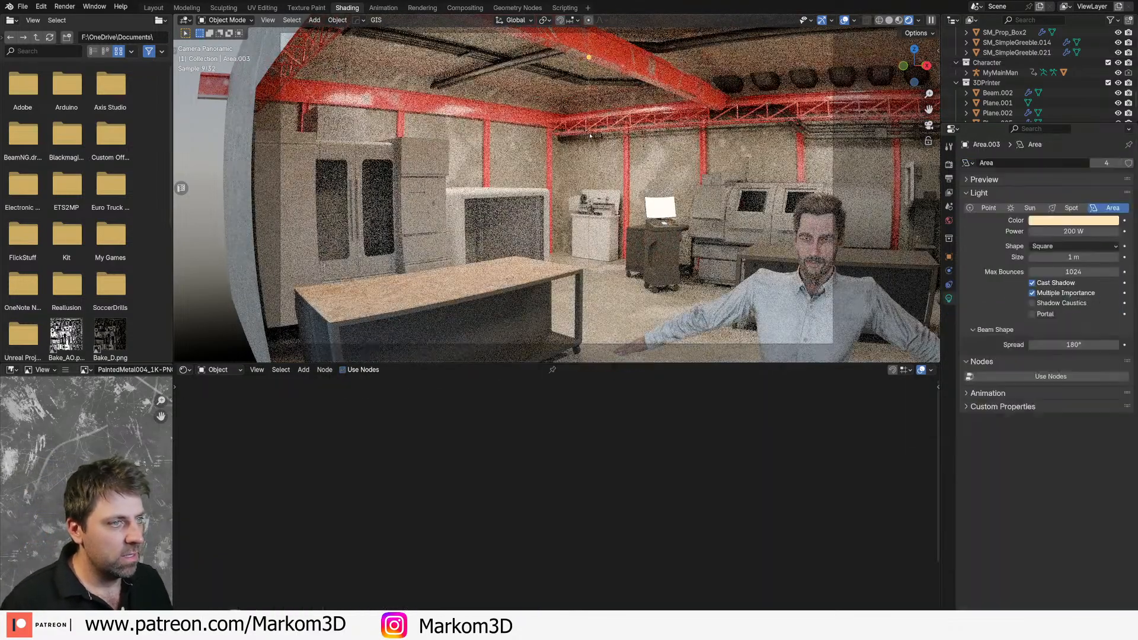
left_click(1080, 233)
type("100")
key("Return")
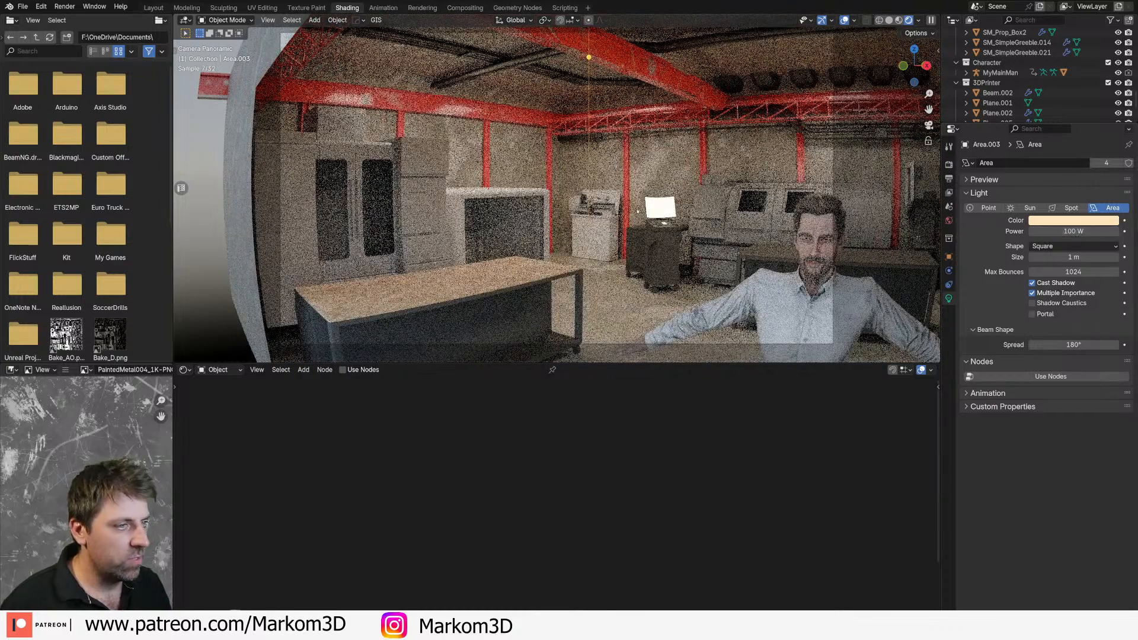
Step: Set the viewport to solid shading and switch to the Layout workspace, with the workbenches in view
left_click(782, 256)
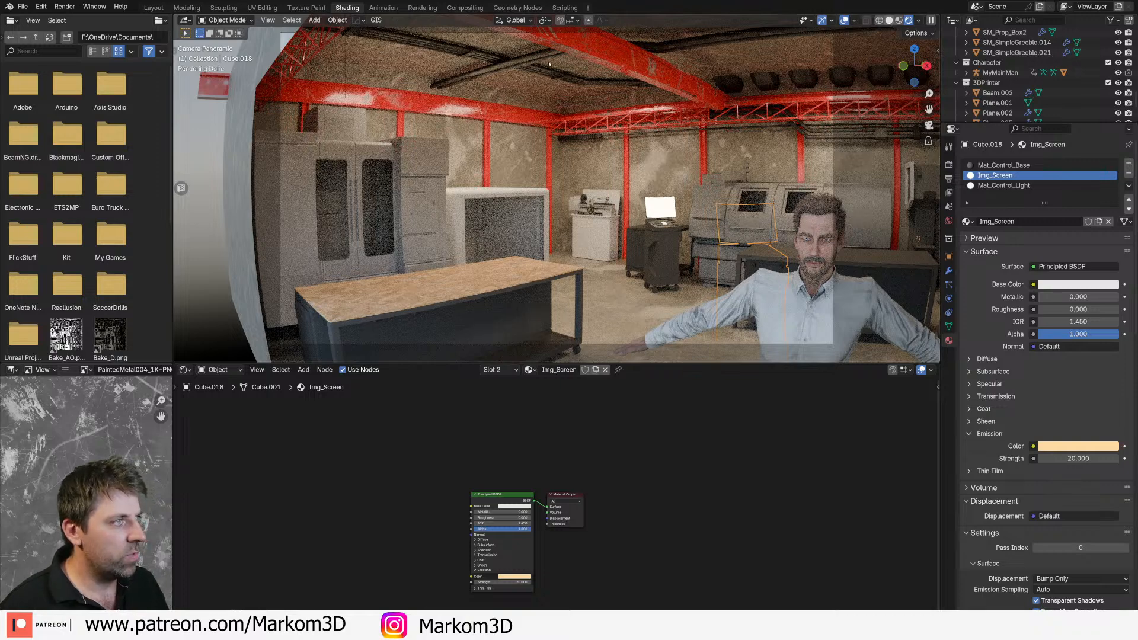
left_click(890, 20)
left_click(154, 8)
middle_click_drag(508, 275, 511, 190)
scroll(471, 259, "up", 3)
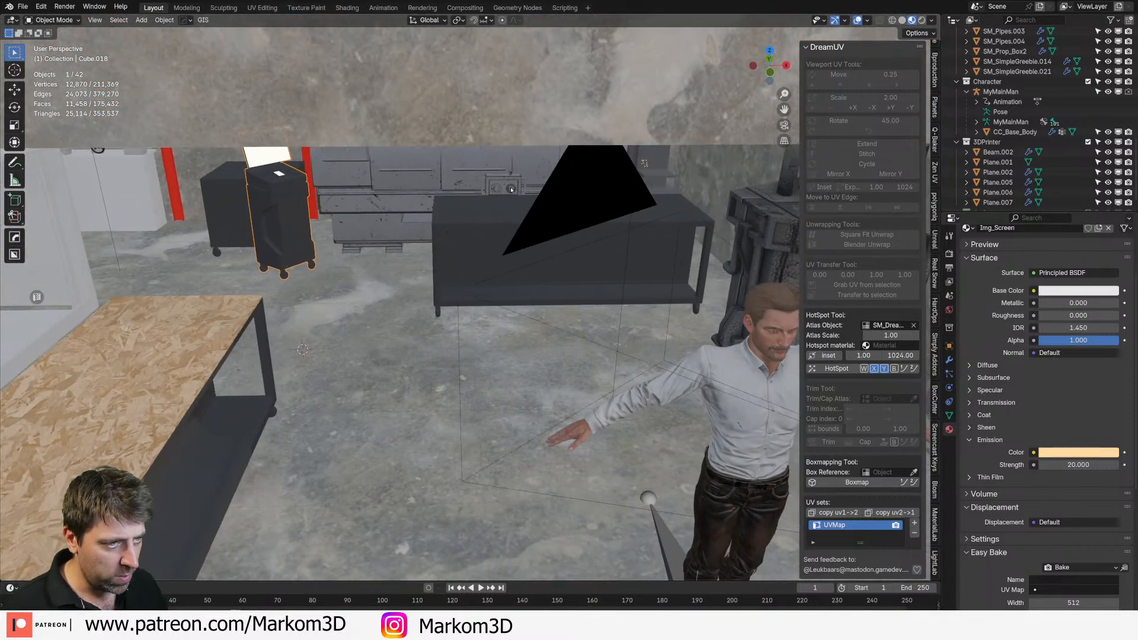
Step: Assign the Chipboard004-1K-PNG material in a new slot to the tabletop of the workbench in front of the large grey machine
left_click(499, 215)
key("KP_Decimal")
key("Tab")
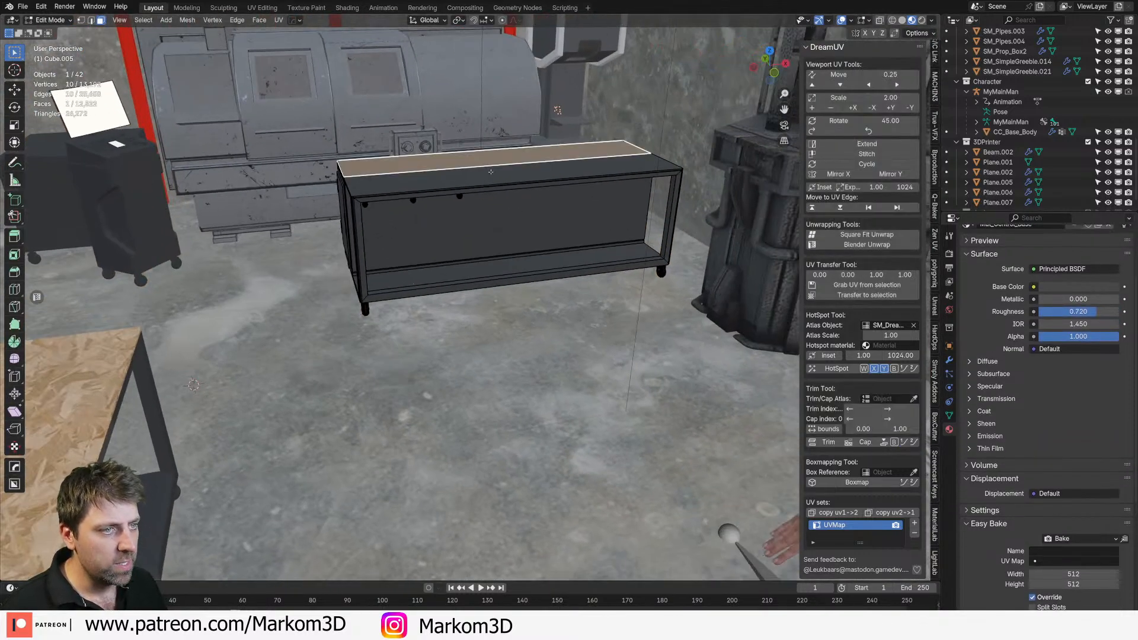
left_click(492, 174)
key("ctrl+l")
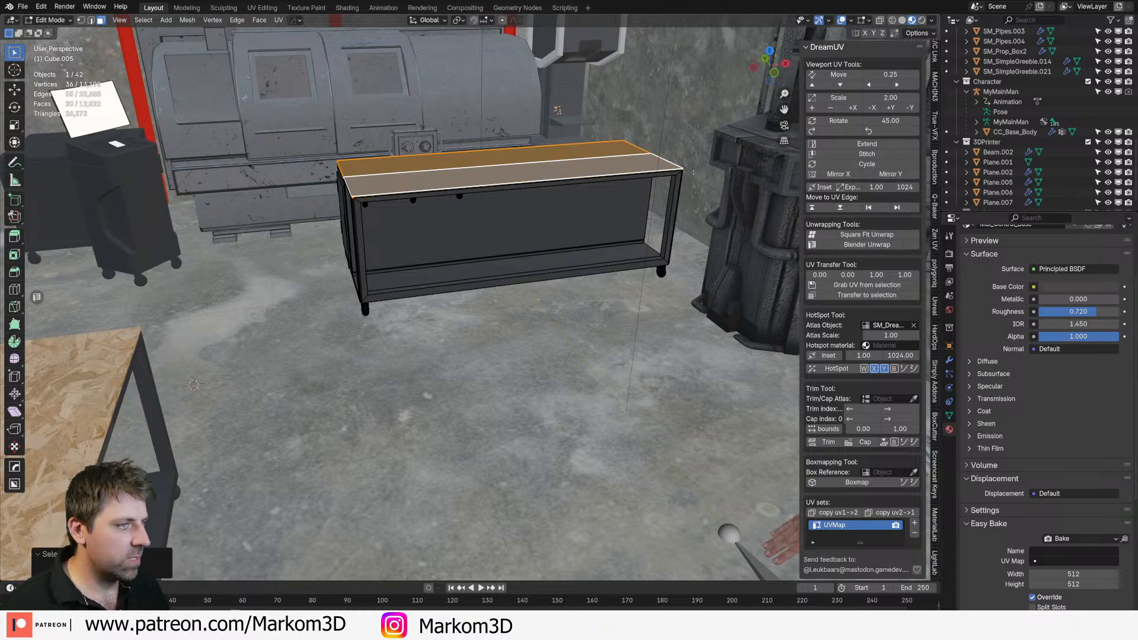
scroll(1008, 367, "up", 4)
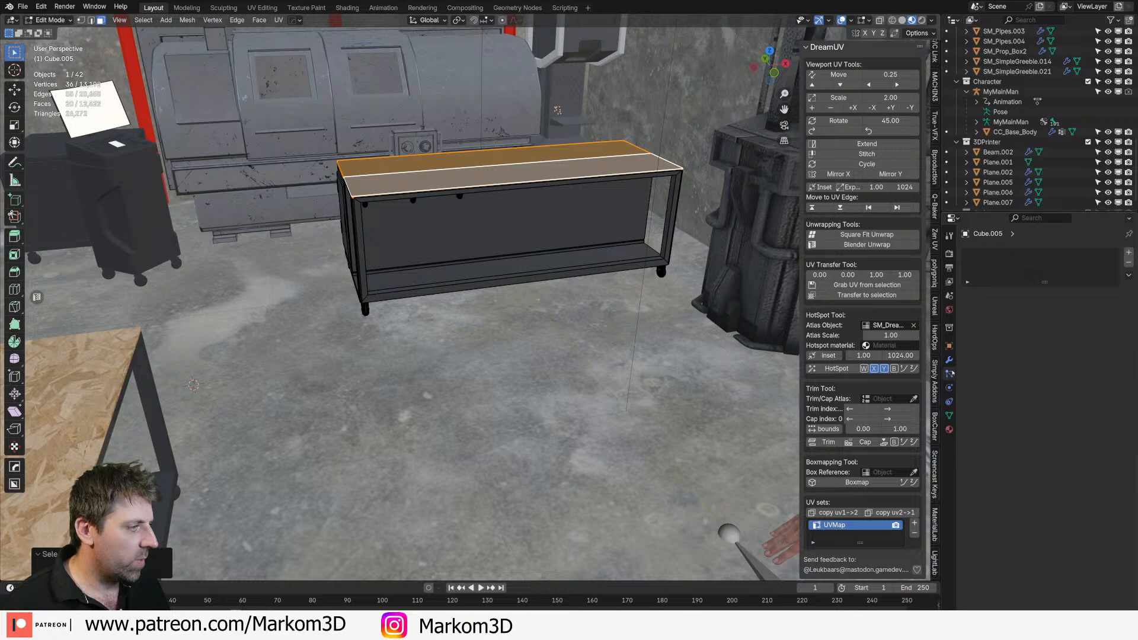
left_click(1128, 253)
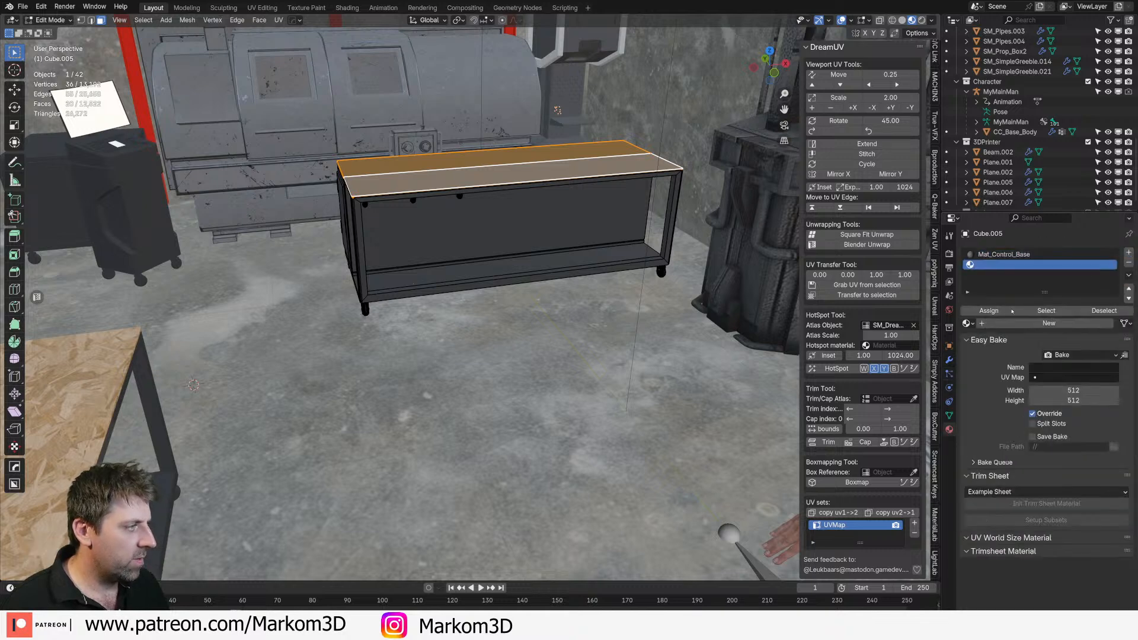
left_click(967, 323)
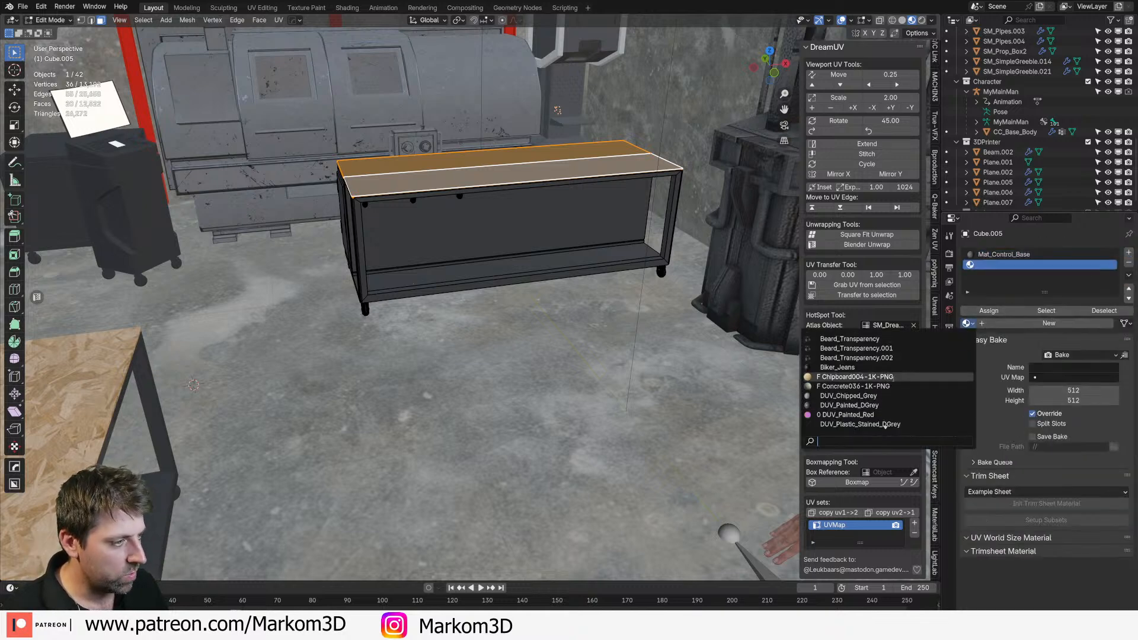
left_click(858, 376)
left_click(989, 311)
Step: Unwrap that workbench's tabletop with Cube Projection and return to Object Mode
middle_click_drag(526, 223, 658, 261, "shift")
middle_click_drag(658, 261, 500, 277)
key("u")
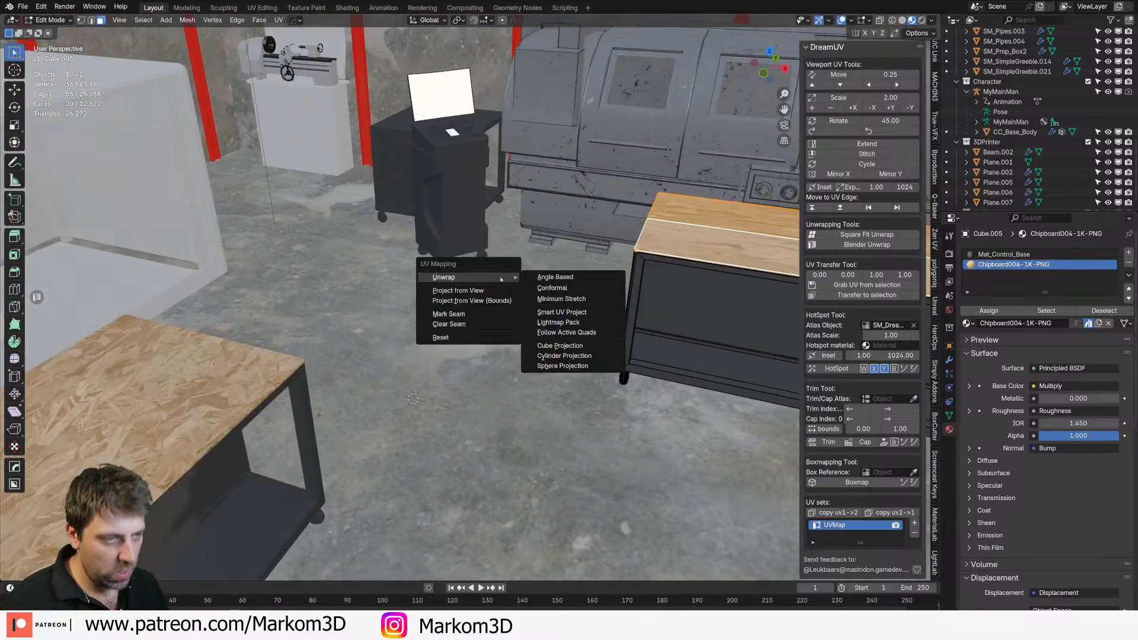
mouse_move(501, 277)
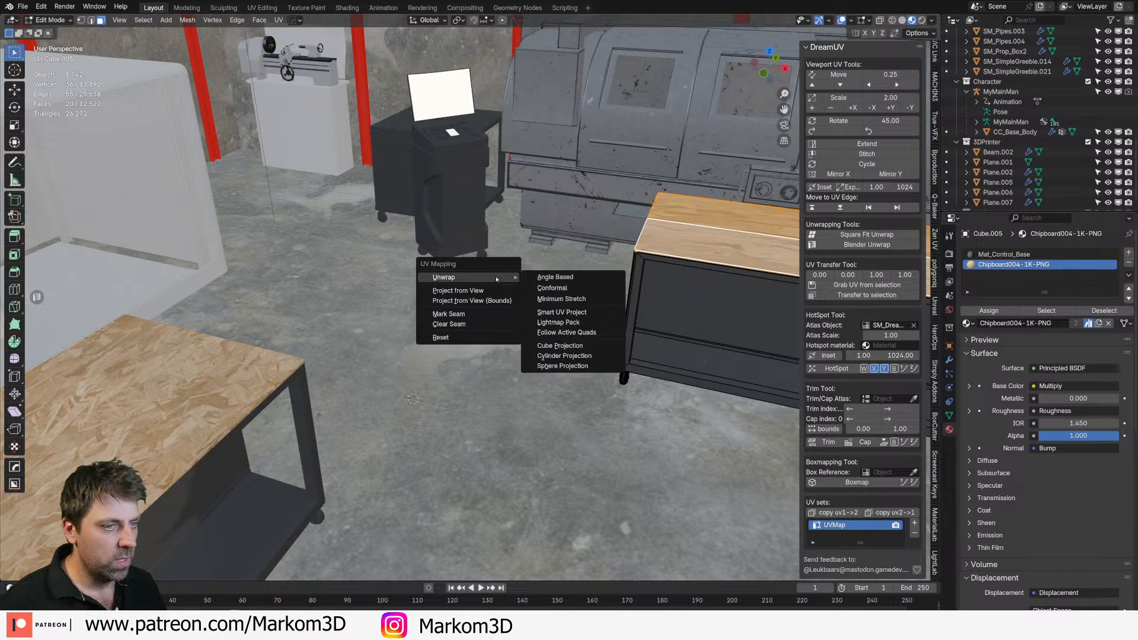
left_click(575, 347)
key("Tab")
Step: Assign the Chipboard004-1K-PNG material in a new slot to the top of the dark cabinet behind the screen console
left_click(398, 128)
key("Tab")
left_click(395, 123)
left_click(483, 122, "shift")
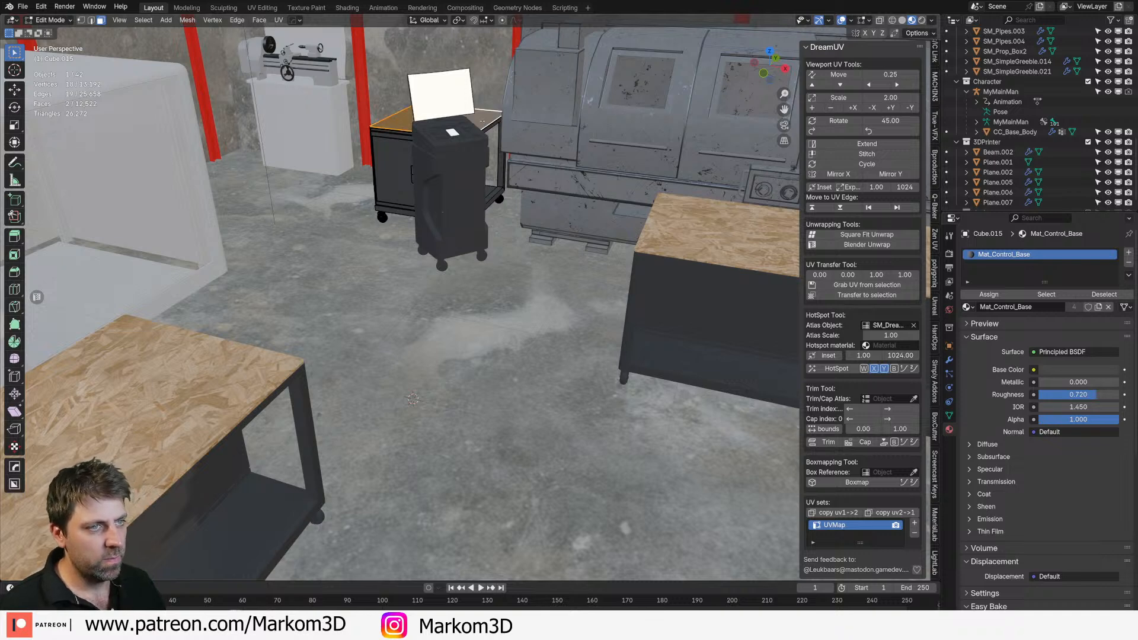
key("ctrl+l")
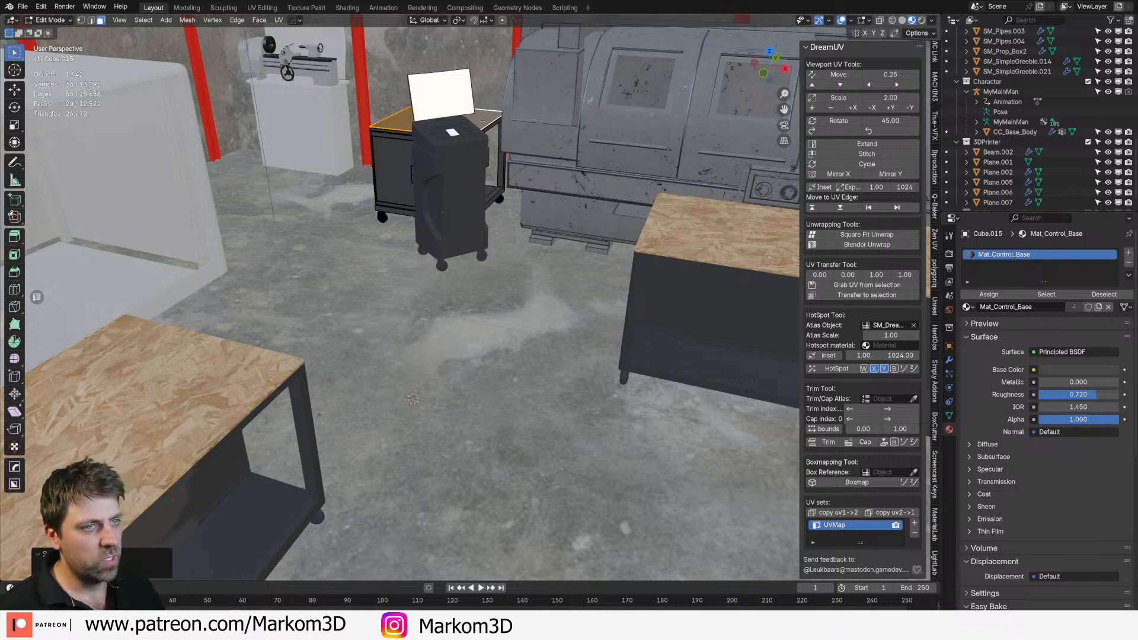
left_click(1128, 252)
left_click(967, 323)
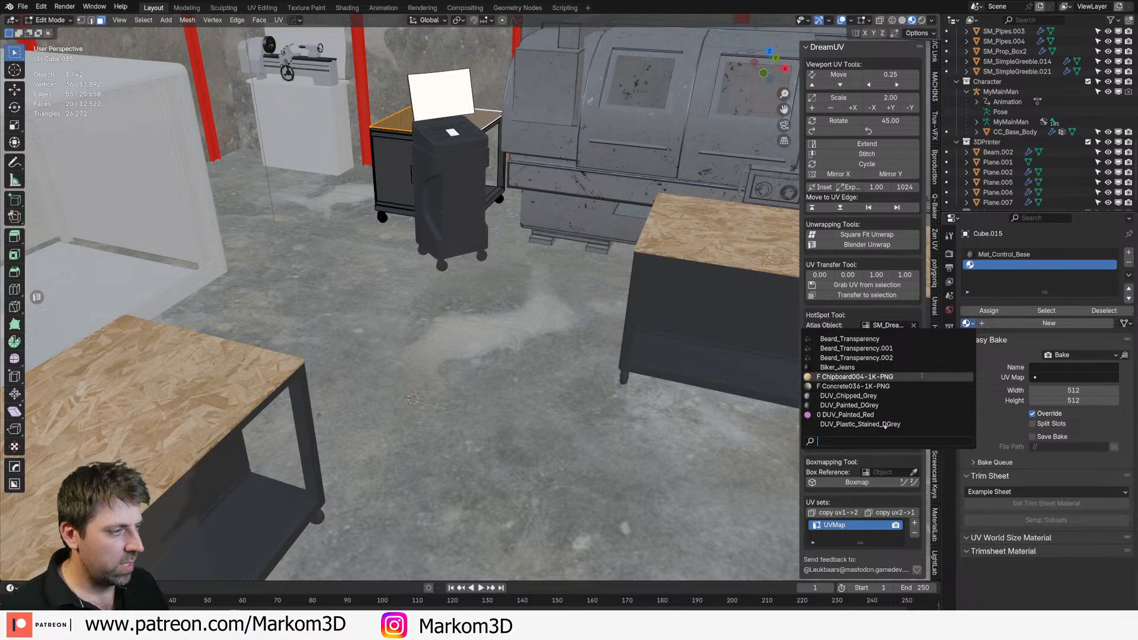
left_click(960, 377)
left_click(989, 310)
Step: Unwrap the cabinet's chipboard top with Cube Projection and leave Edit Mode
key("u")
mouse_move(572, 334)
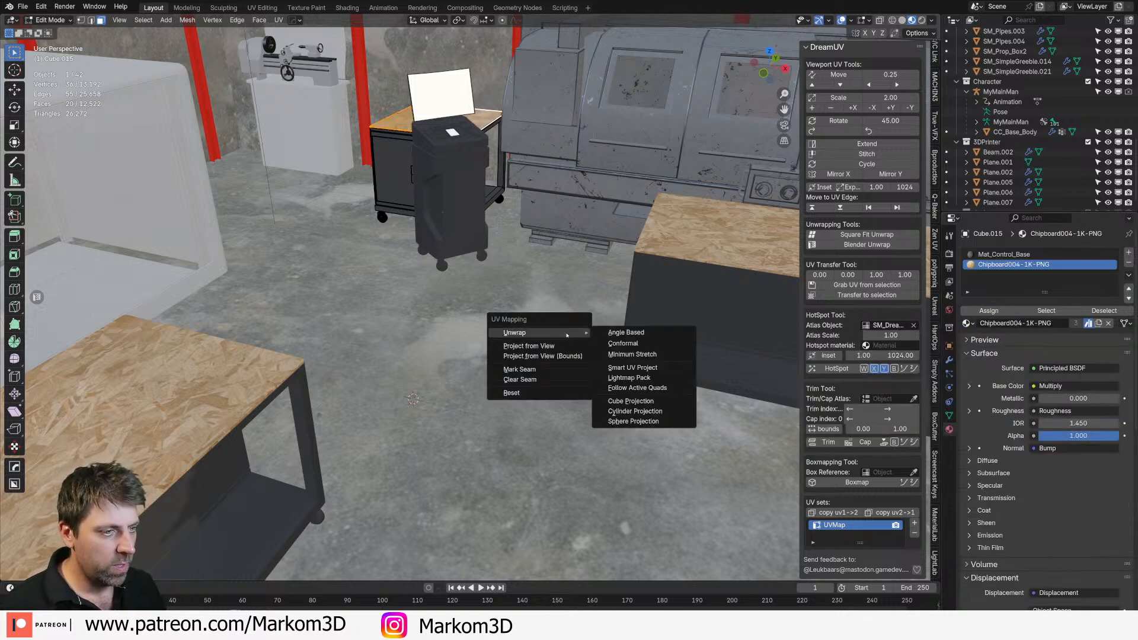
left_click(651, 401)
key("Tab")
Step: Examine the chipboard tabletops and the front and control panel of the tall double-door machine
scroll(377, 242, "down", 3)
middle_click_drag(377, 242, 485, 171, "shift")
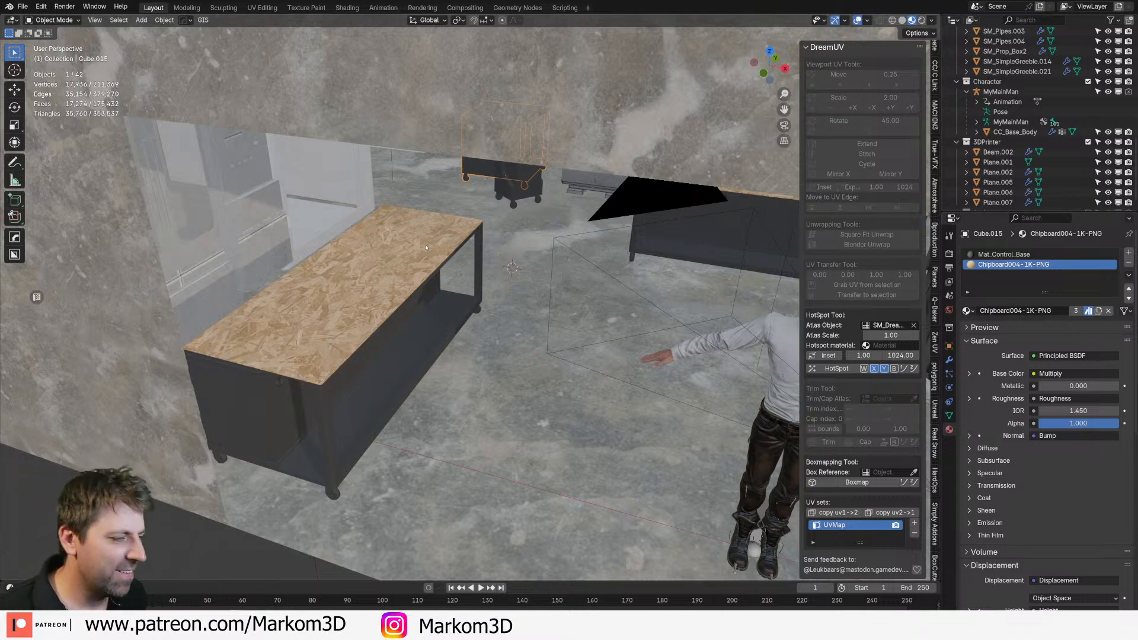
middle_click_drag(426, 248, 456, 202)
scroll(503, 237, "up", 4)
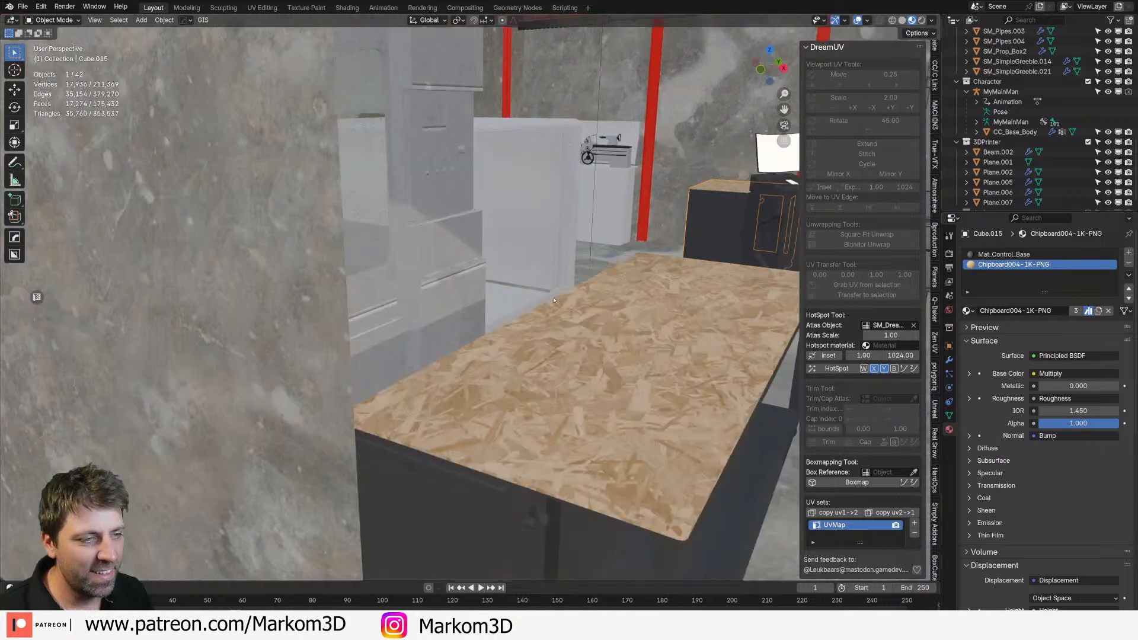
middle_click_drag(570, 278, 456, 304)
scroll(469, 314, "up", 5)
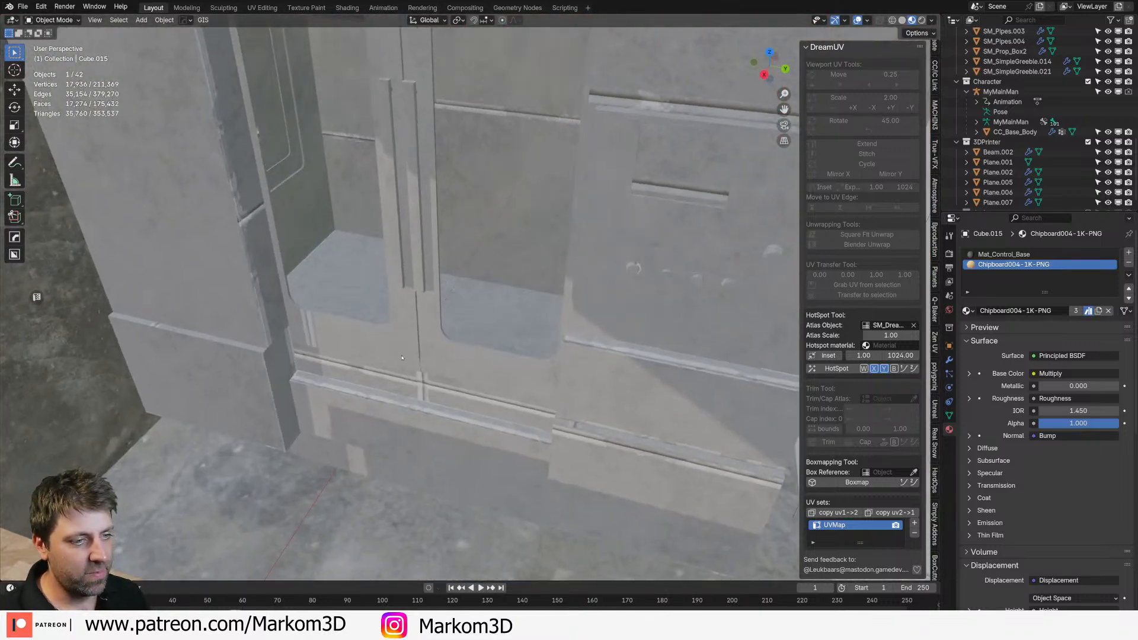
scroll(504, 289, "down", 2)
middle_click_drag(420, 340, 490, 314)
scroll(475, 323, "up", 3)
scroll(491, 314, "down", 6)
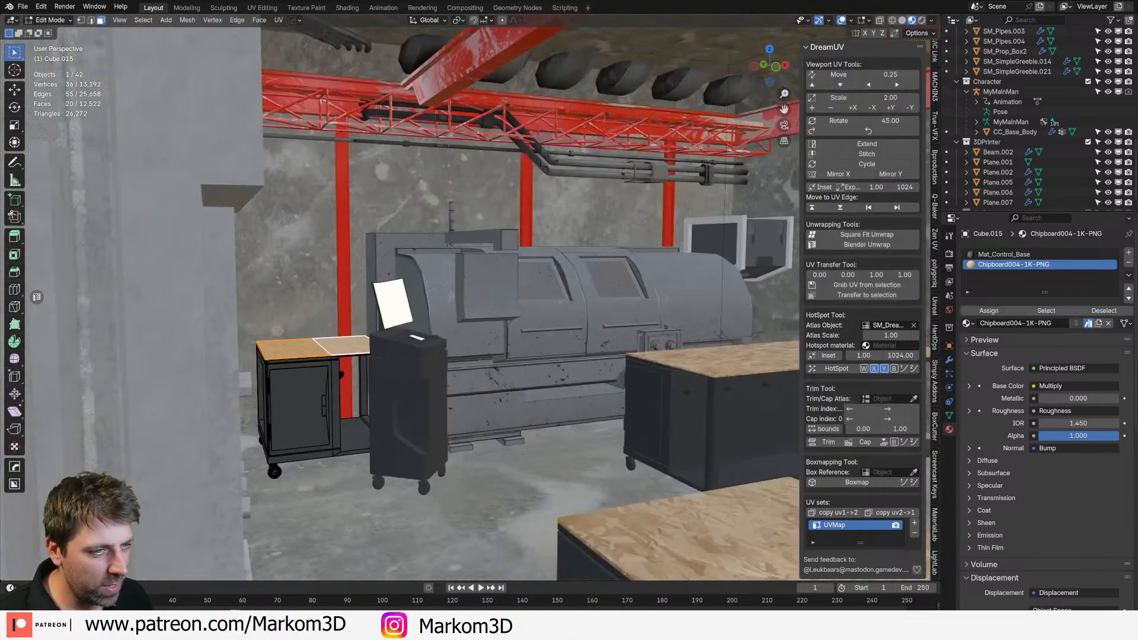
scroll(562, 401, "up", 6)
middle_click_drag(562, 401, 375, 281)
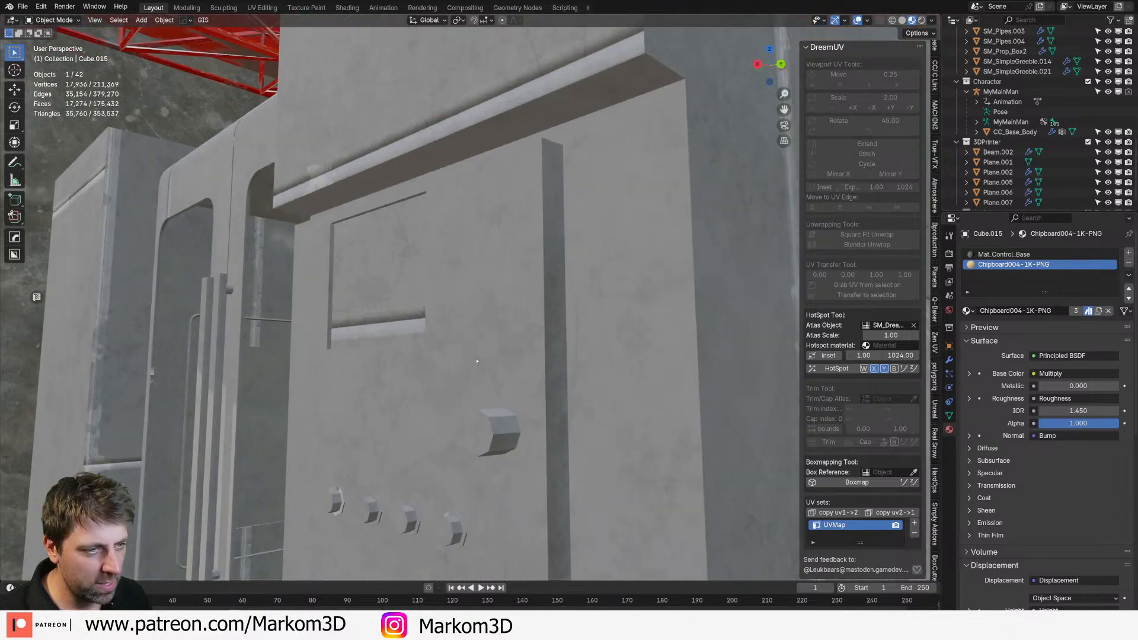
Step: Assign the Mat_Control_Light material in a new slot to the screen face on the CV_1000 machine's control panel
key("Tab")
key("alt+a")
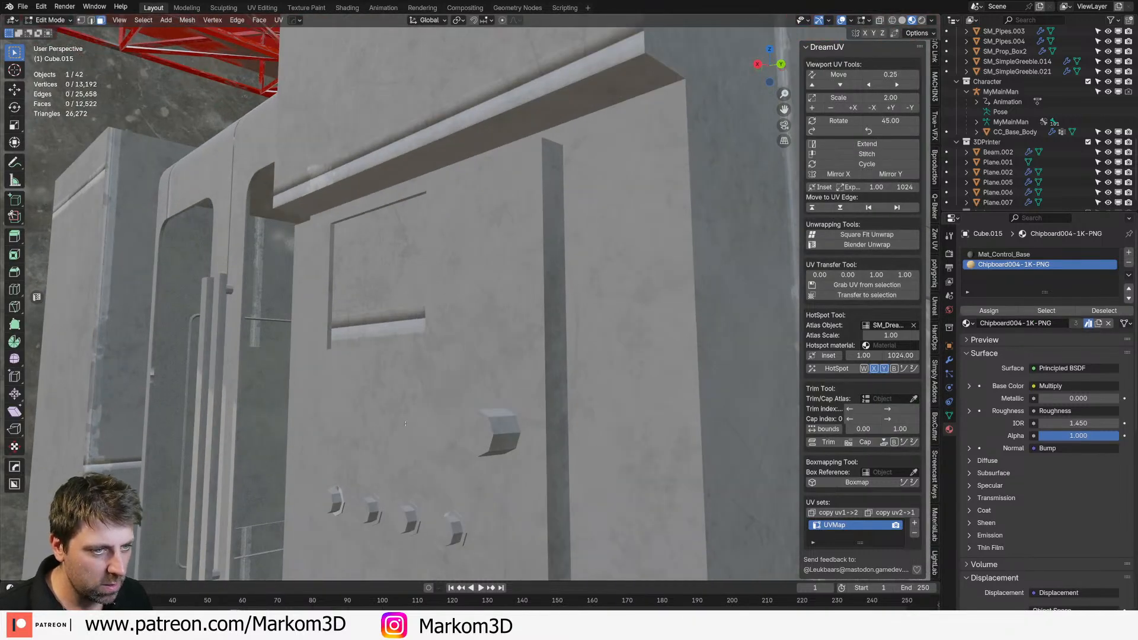
key("Tab")
left_click(403, 420)
key("Tab")
left_click(385, 279)
middle_click_drag(386, 280, 477, 304)
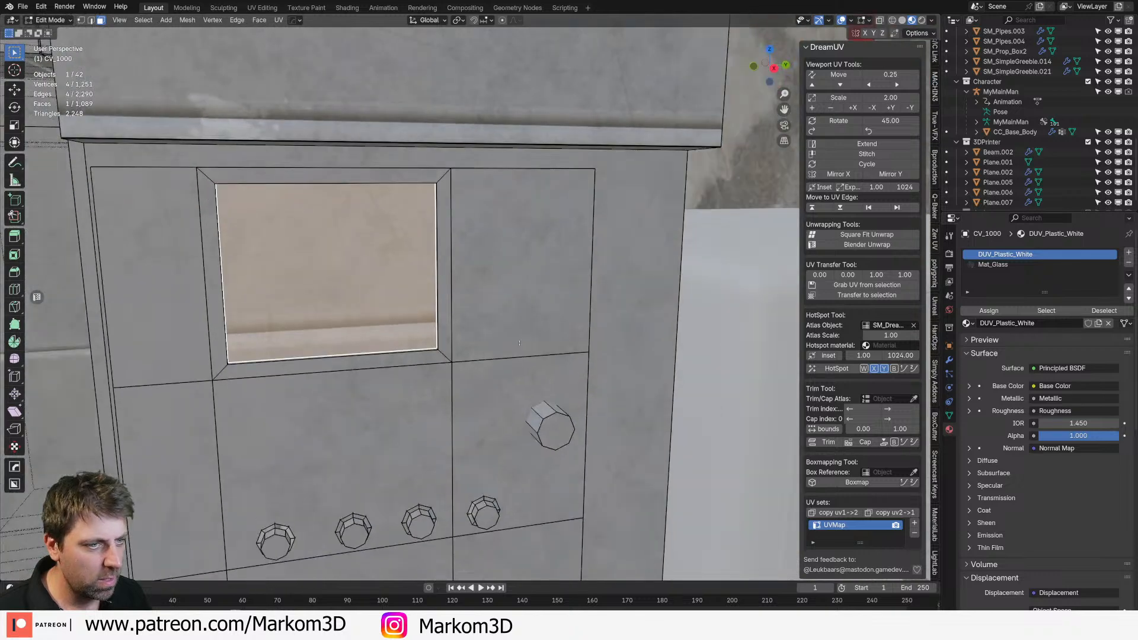
left_click(1128, 253)
left_click(968, 323)
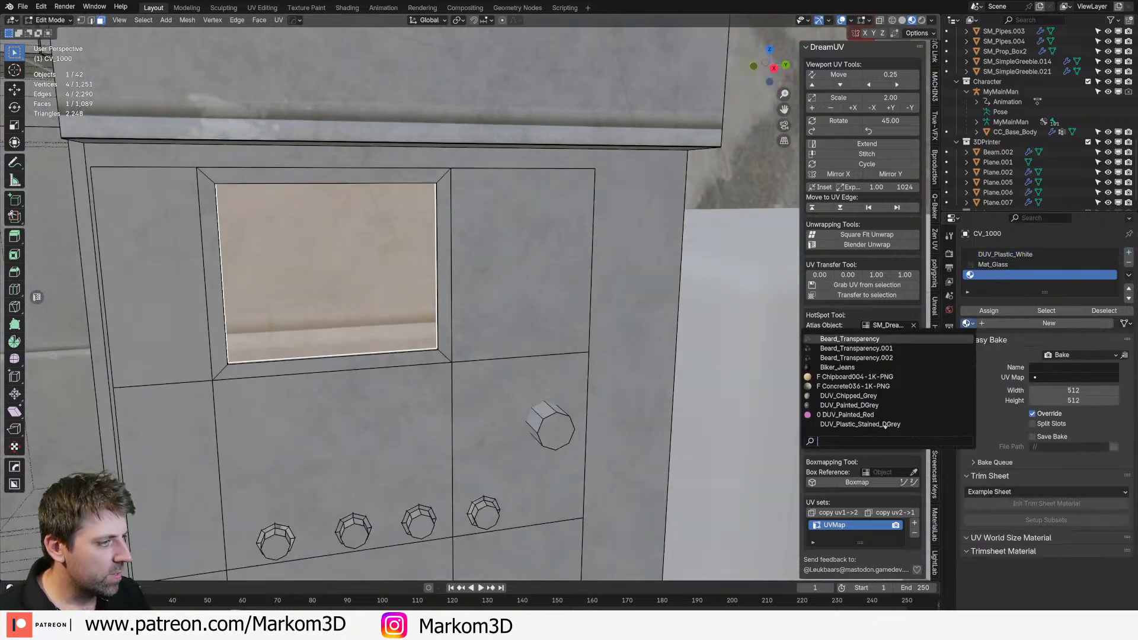
type("light")
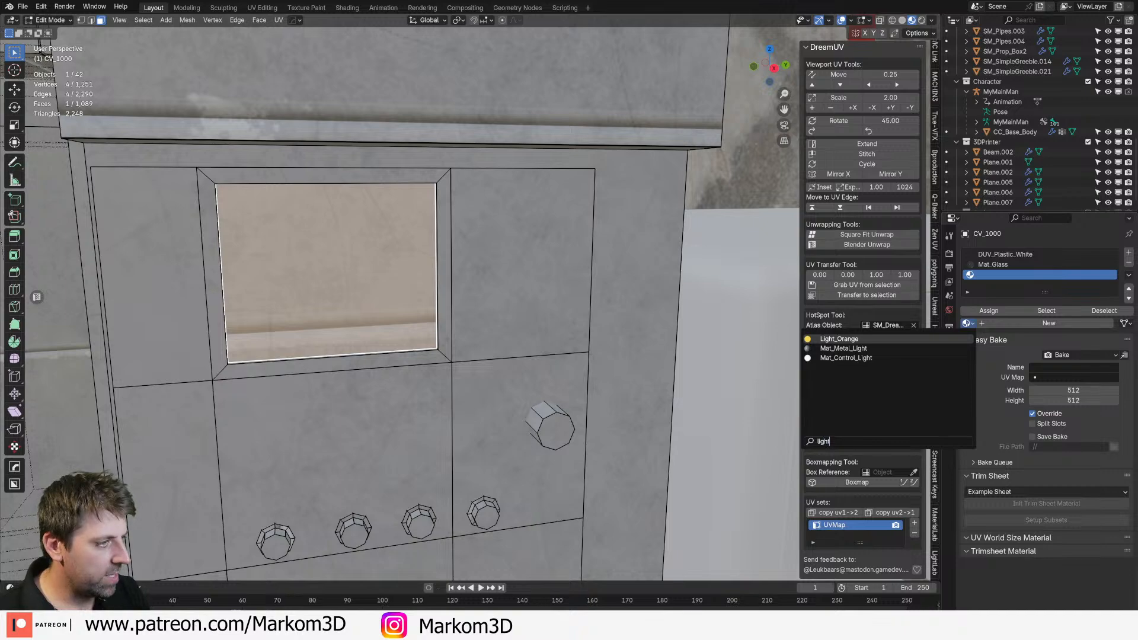
left_click(846, 358)
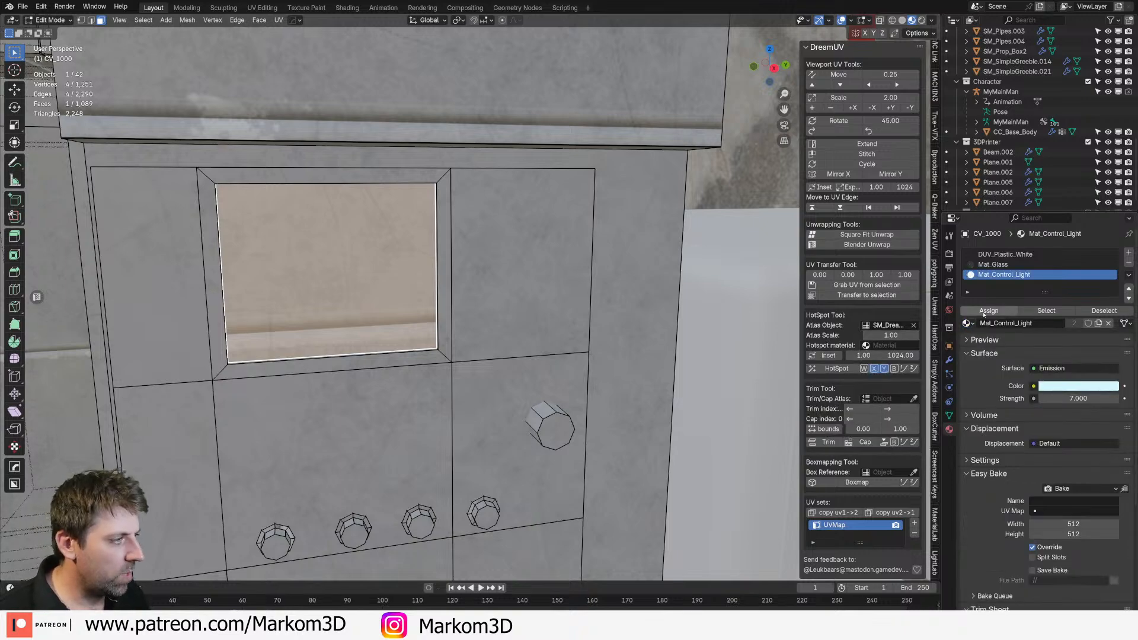
left_click(989, 310)
Step: Assign the Mat_Plastic_Black material in a new slot to the four small knobs and the large knob on the control panel
scroll(340, 465, "down", 2)
middle_click_drag(341, 465, 364, 426, "shift")
left_click(364, 425)
left_click(416, 419, "shift")
left_click(460, 415, "shift")
left_click(505, 411, "shift")
left_click(545, 352, "shift")
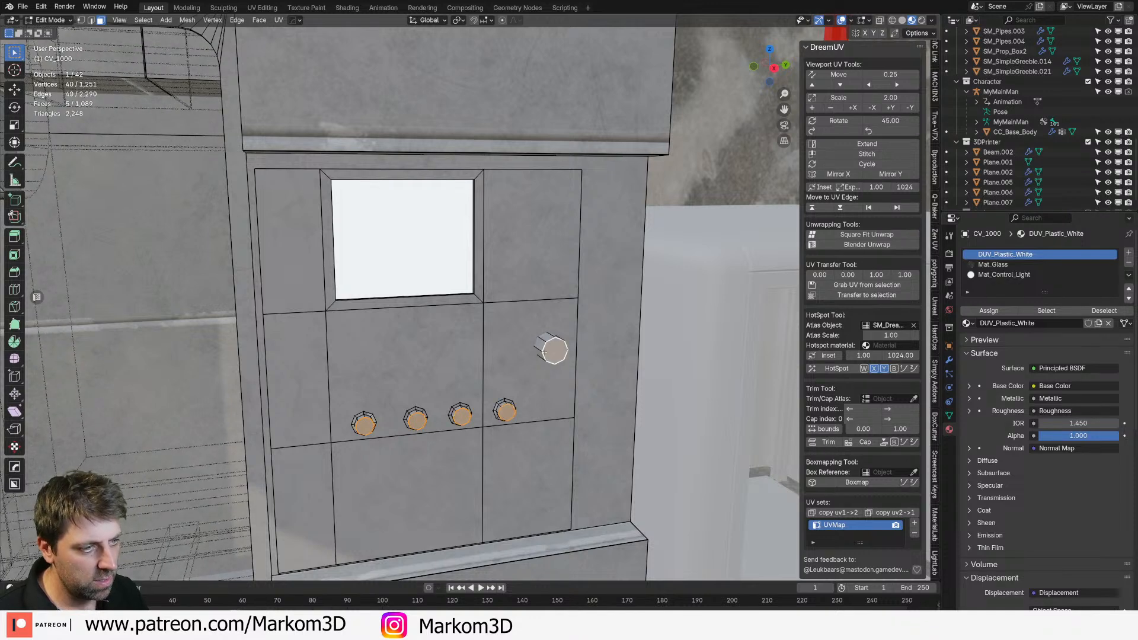
key("ctrl+l")
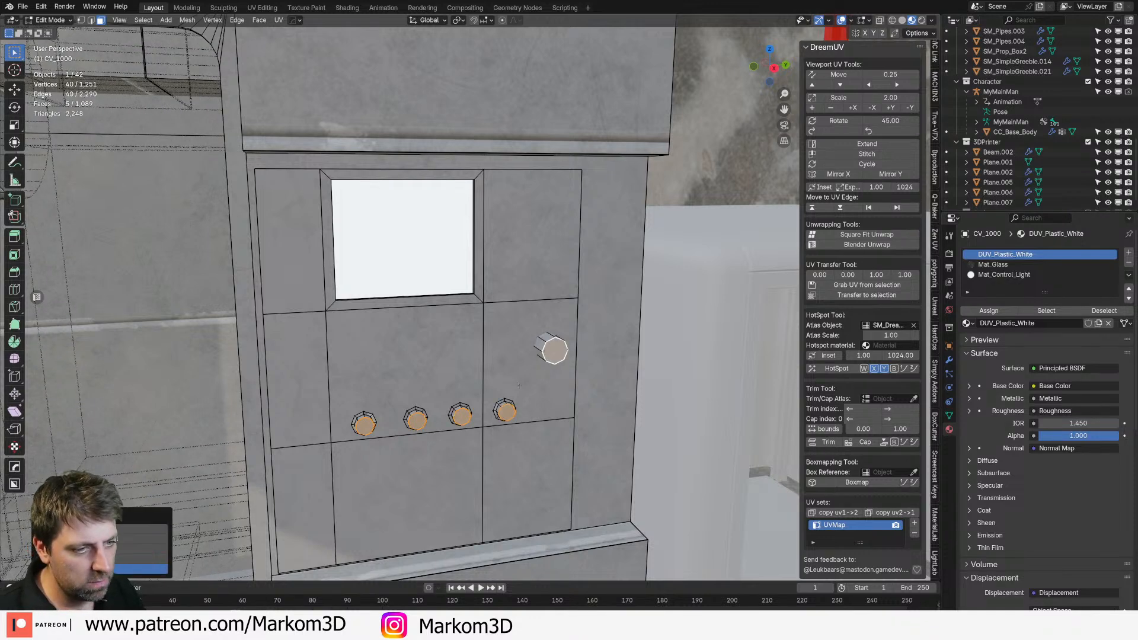
key("1")
key("ctrl+l")
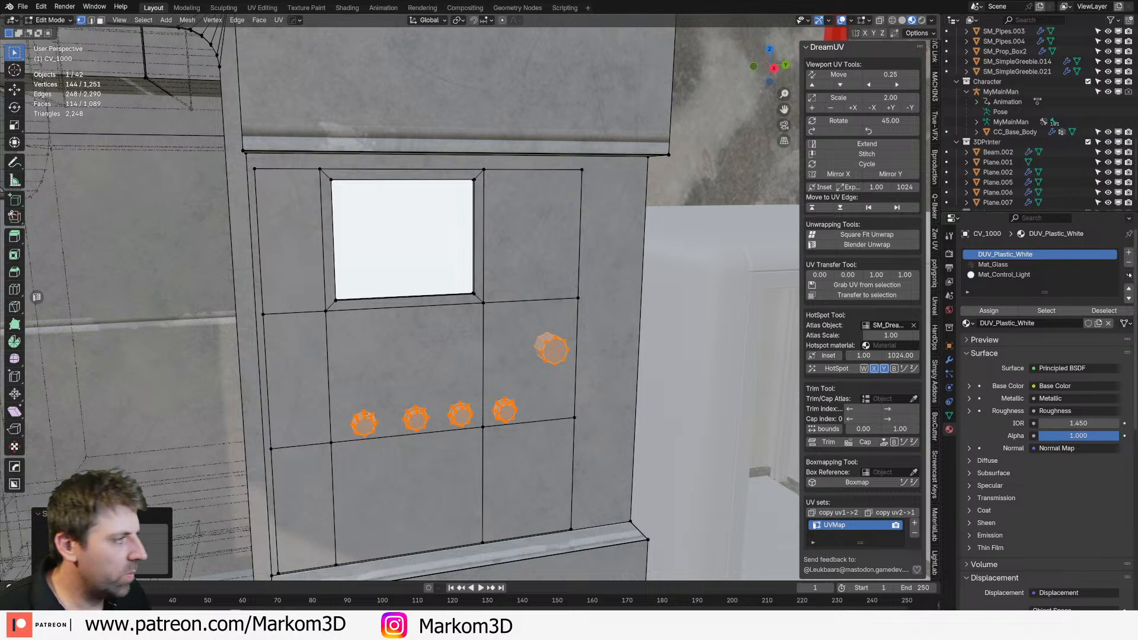
left_click(1129, 253)
left_click(967, 323)
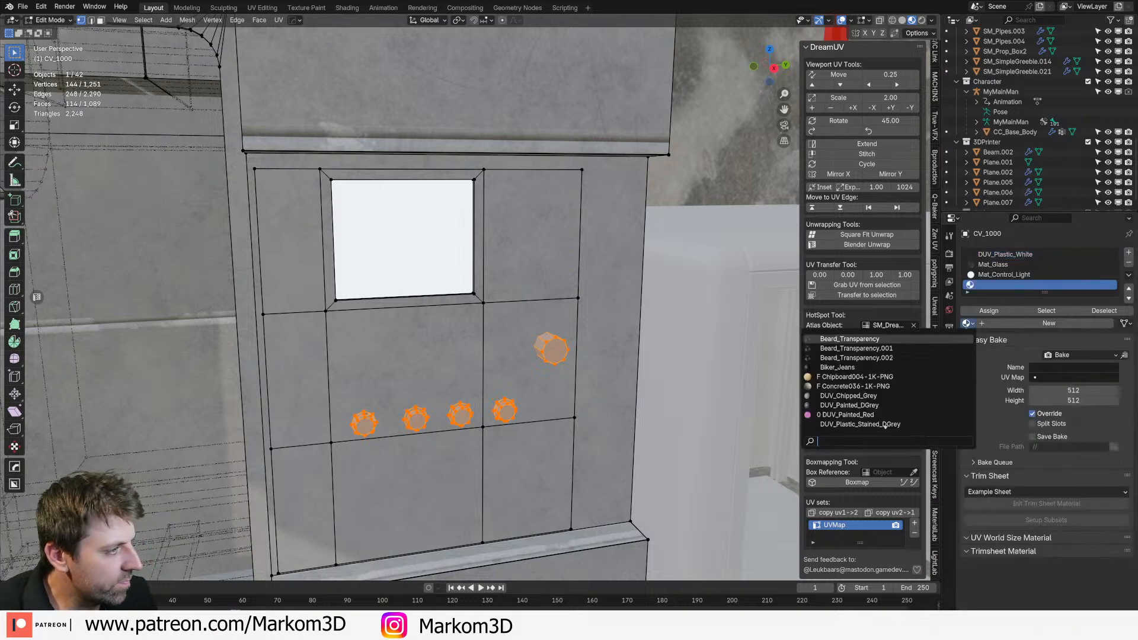
type("plas")
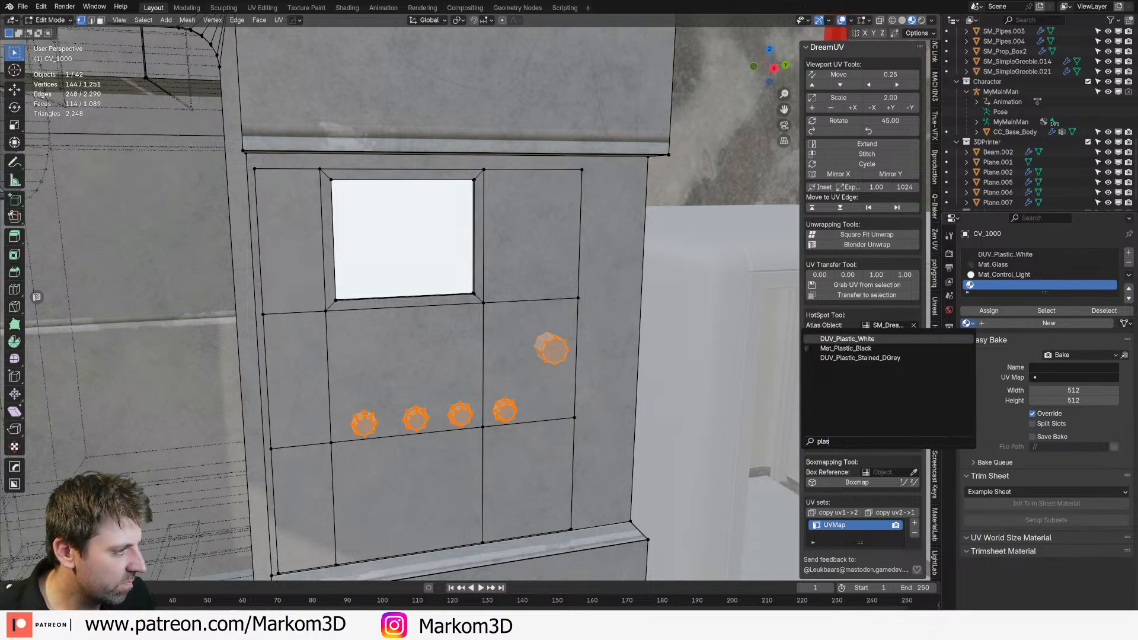
key("Down")
key("Return")
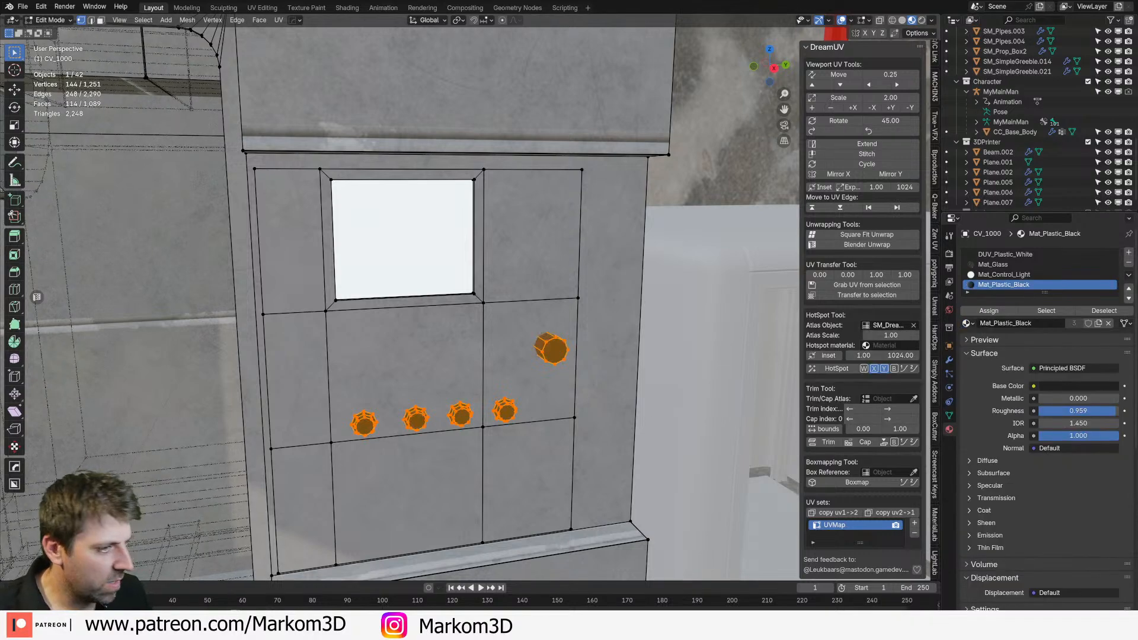
Step: Assign the Mat_Plastic_Black material to the two vertical door handles on the CV_1000 machine and leave Edit Mode
scroll(470, 298, "down", 3)
middle_click_drag(144, 294, 324, 311, "shift")
key("3")
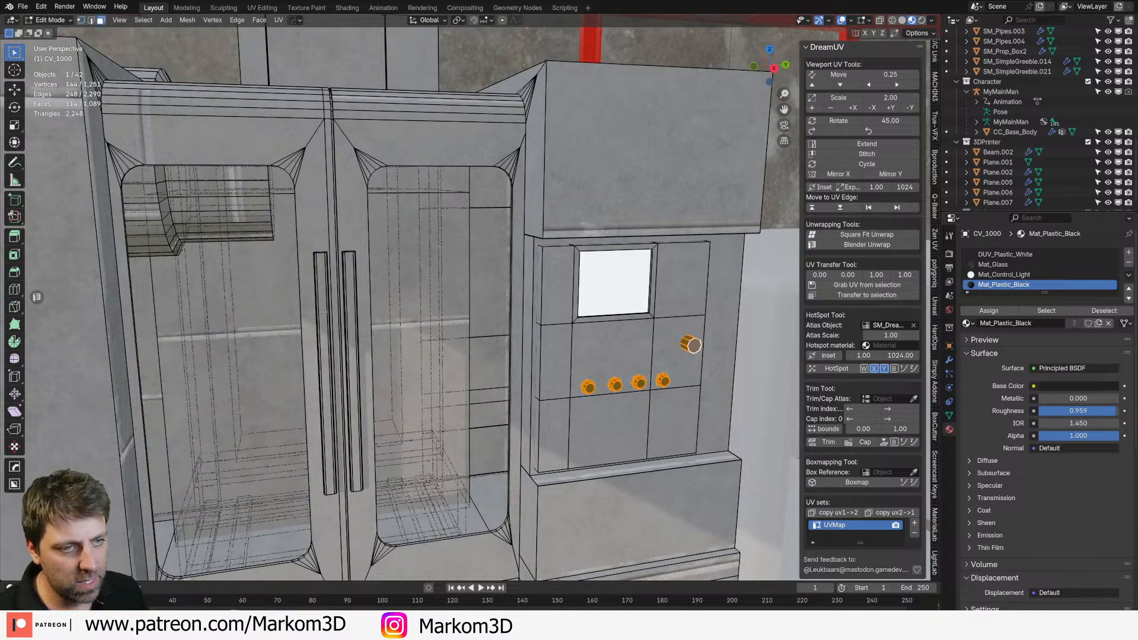
left_click(324, 311)
left_click(348, 321, "shift")
key("ctrl+l")
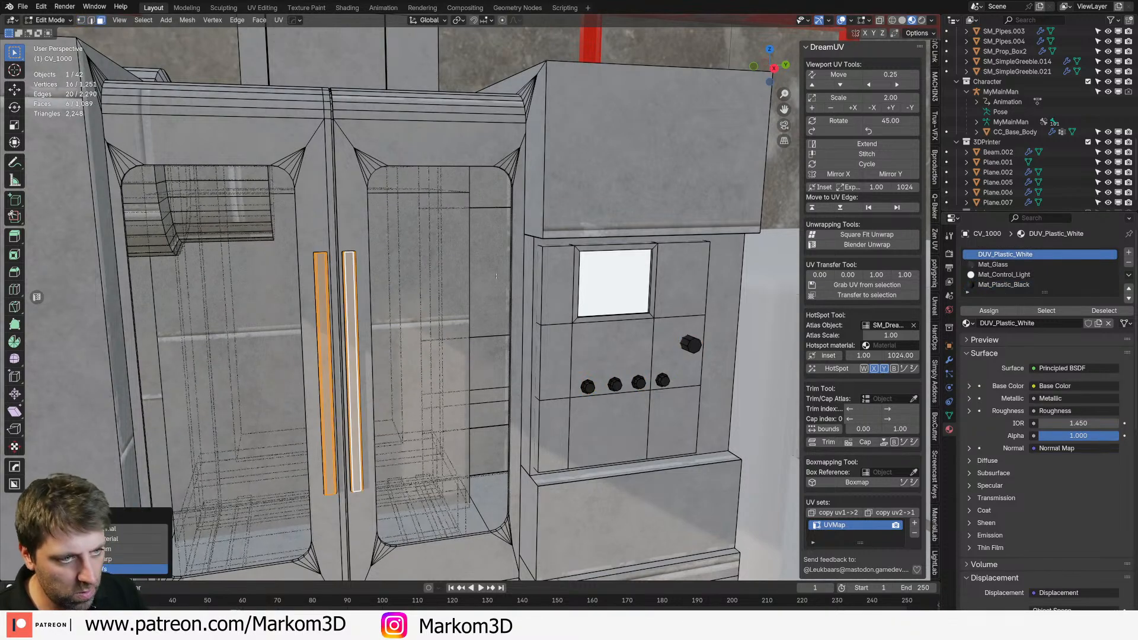
middle_click_drag(409, 338, 553, 237)
left_click(1004, 285)
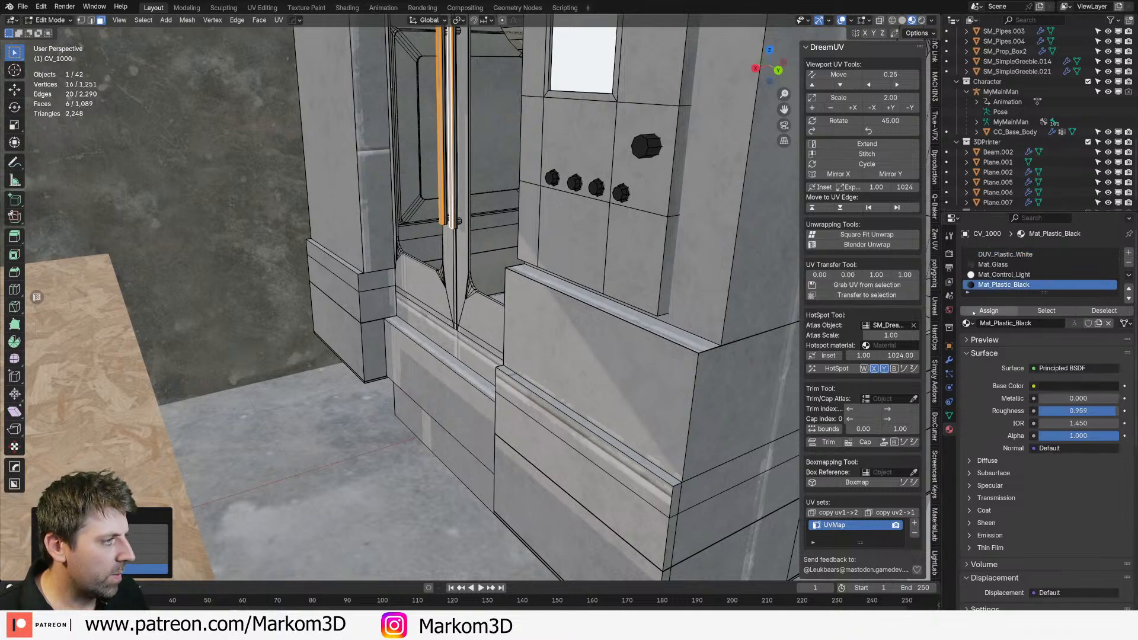
left_click(989, 311)
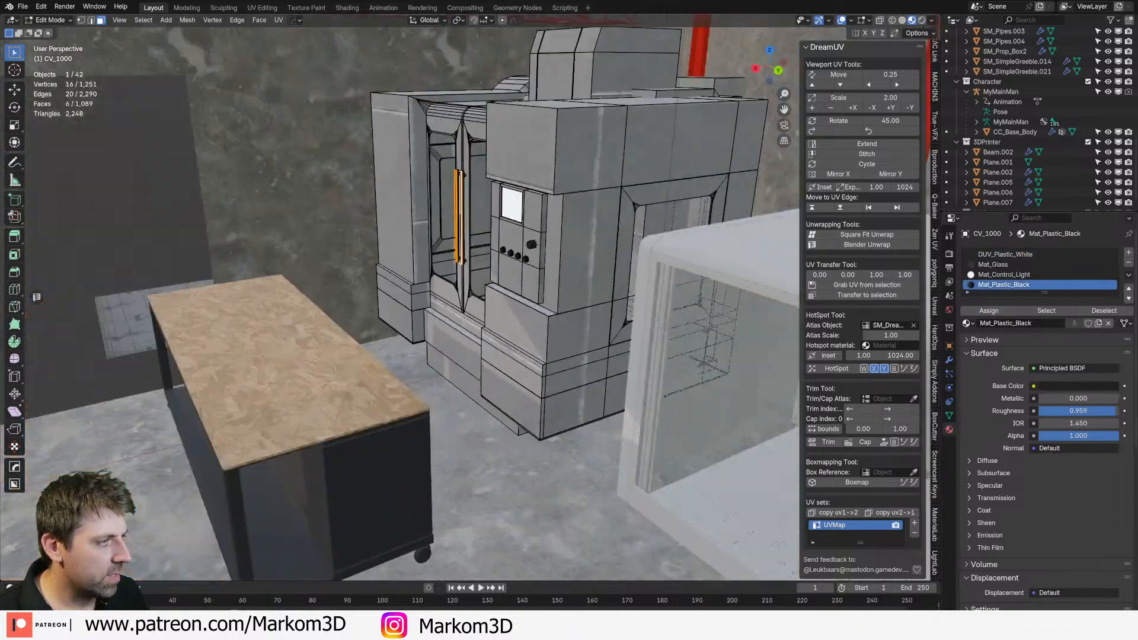
key("Tab")
Step: Apply HotSpot UV mapping to the CV_1000 machine and undo the last change
middle_click_drag(469, 312, 532, 322)
left_click(844, 369)
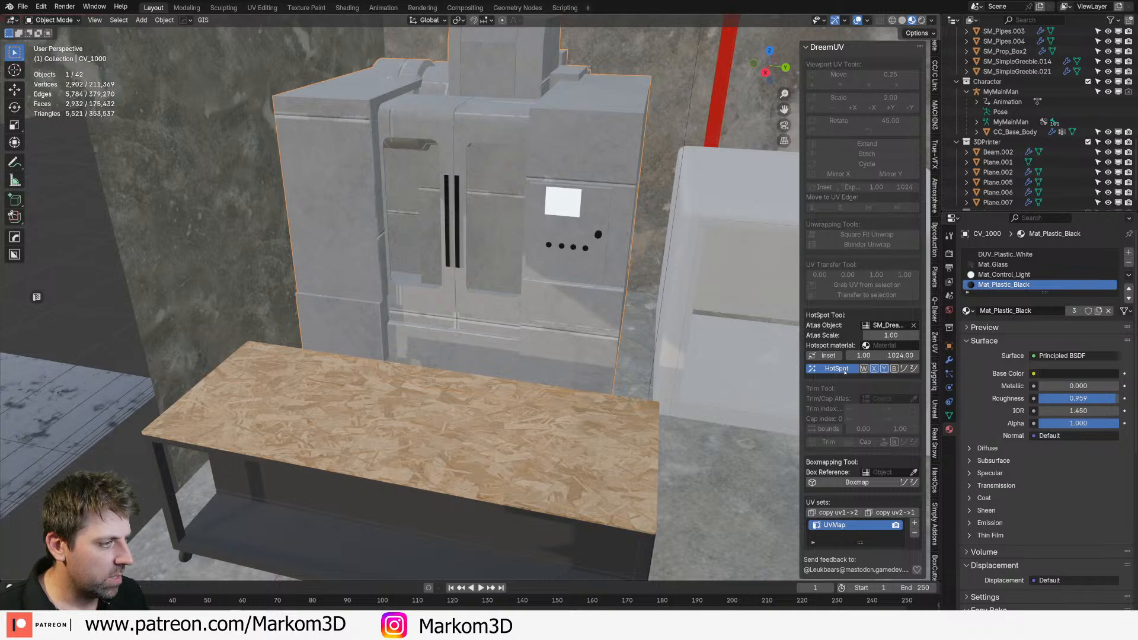
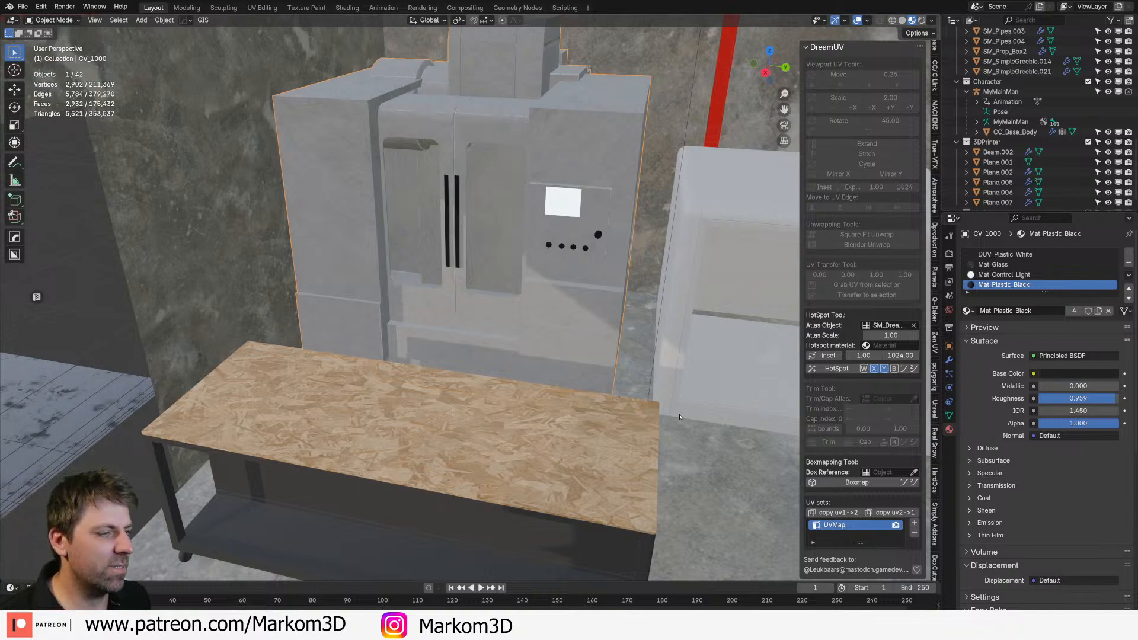
middle_click_drag(588, 239, 516, 255)
scroll(261, 265, "up", 3)
scroll(260, 265, "down", 1)
key("ctrl+z")
key("KP_Decimal")
scroll(516, 267, "up", 4)
middle_click_drag(644, 415, 348, 364, "shift")
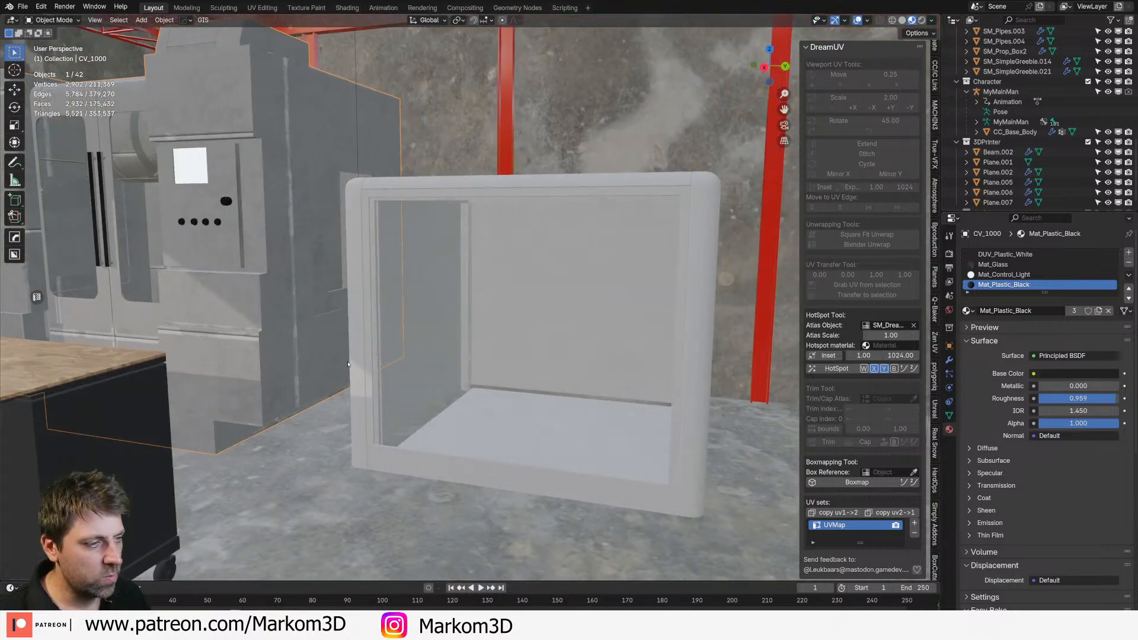
Step: Select all the 3DPrinter collection's parts, from Beam.002 to Plane.007, and move them along the Z axis
scroll(545, 378, "up", 1)
left_click(574, 440)
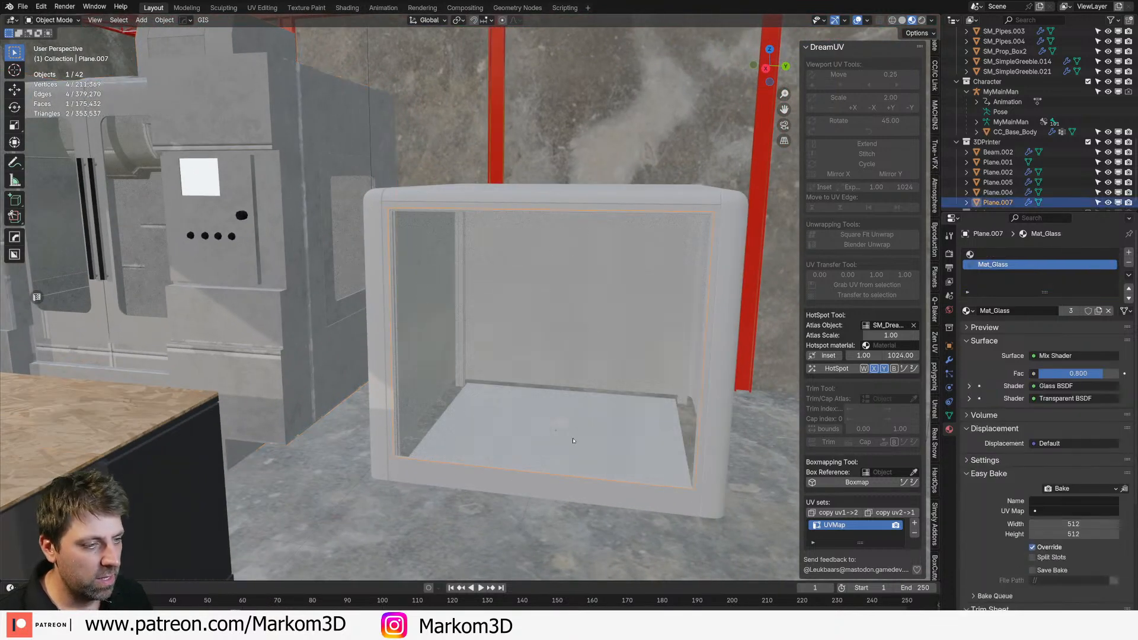
left_click(999, 152, "shift")
scroll(1005, 191, "down", 1)
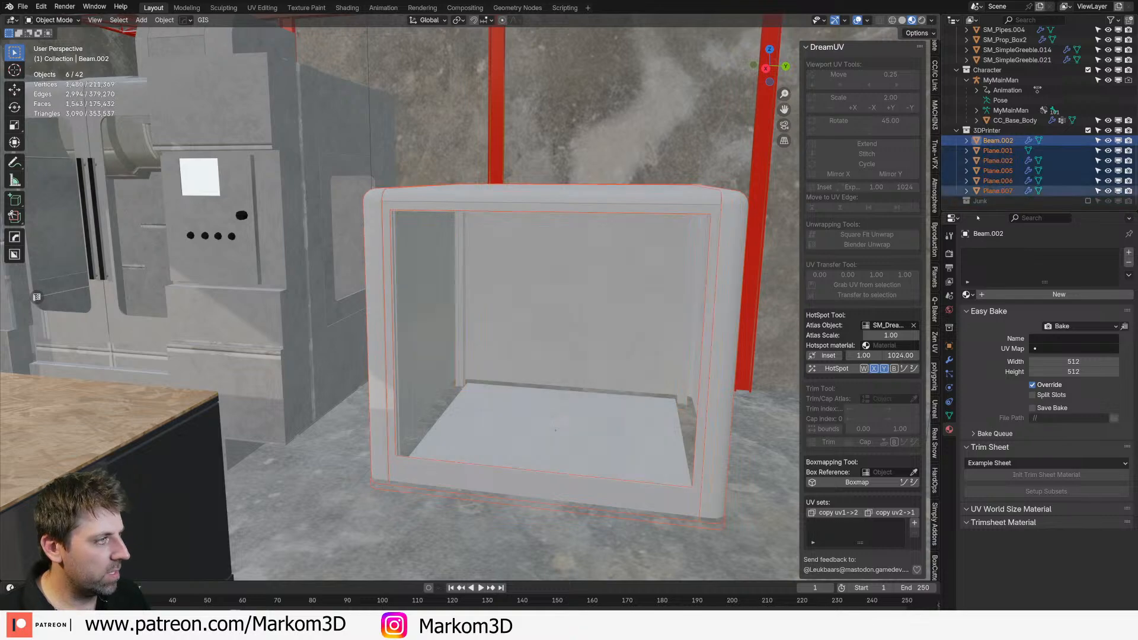
key("g")
key("z")
left_click(612, 334)
Step: Select the chipboard-topped workbenches and open them together in Edit Mode
scroll(593, 314, "down", 7)
middle_click_drag(537, 289, 566, 252)
scroll(596, 285, "up", 4)
left_click(528, 287)
middle_click_drag(529, 287, 733, 238)
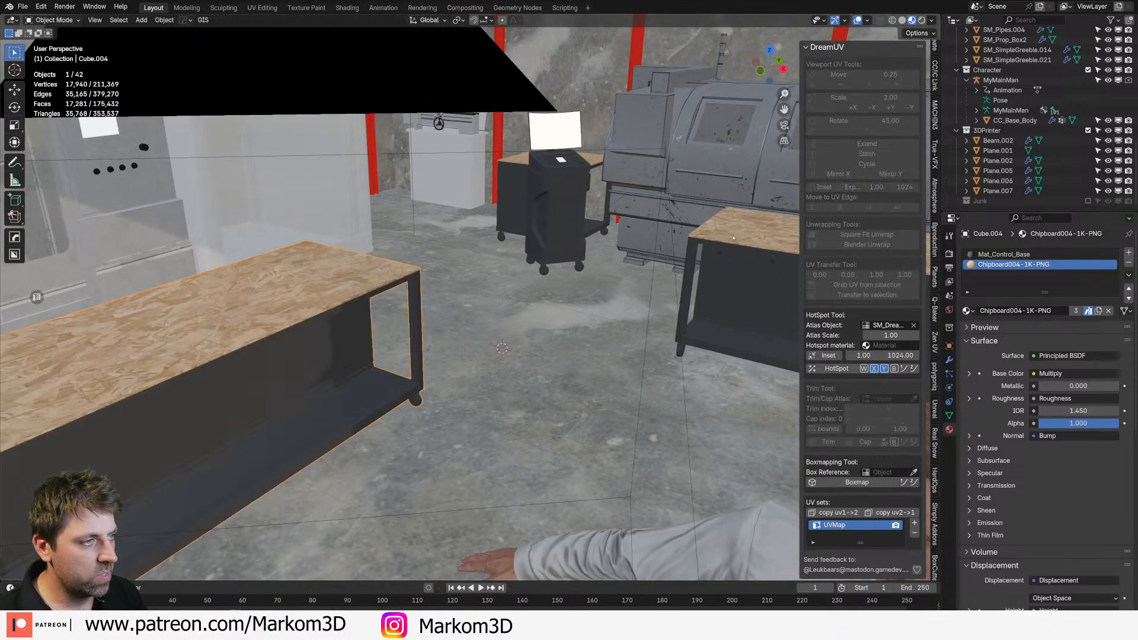
key("Tab")
key("Tab")
left_click(706, 236, "shift")
key("Tab")
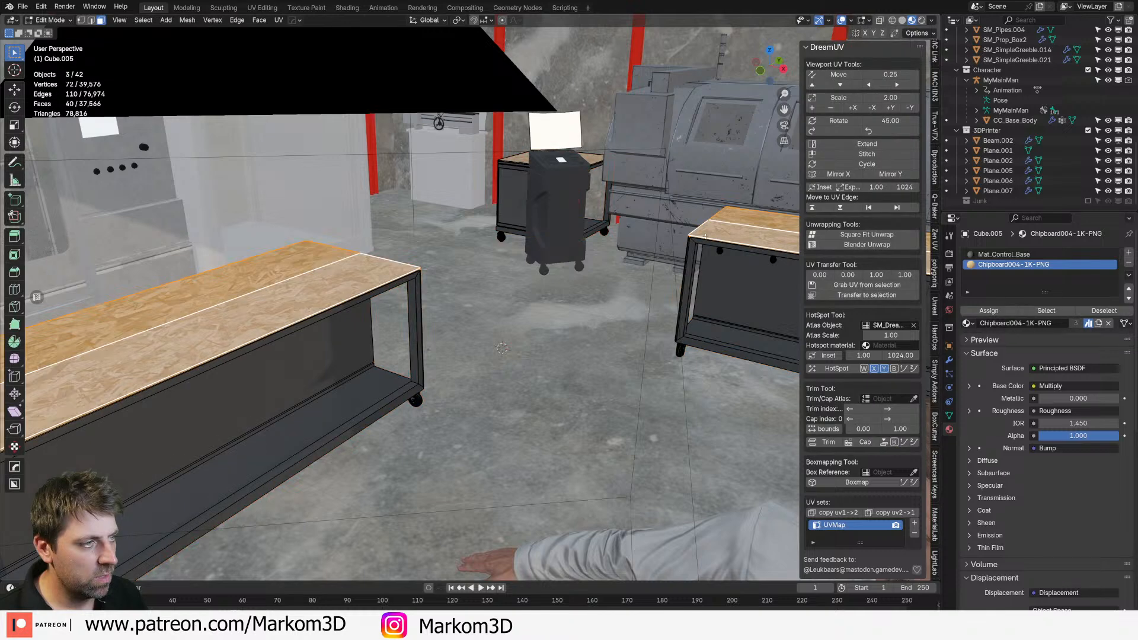
Step: Scale all of the tabletops' UVs by 2 in the UV Editing workspace and leave Edit Mode
left_click(347, 8)
scroll(108, 540, "down", 10)
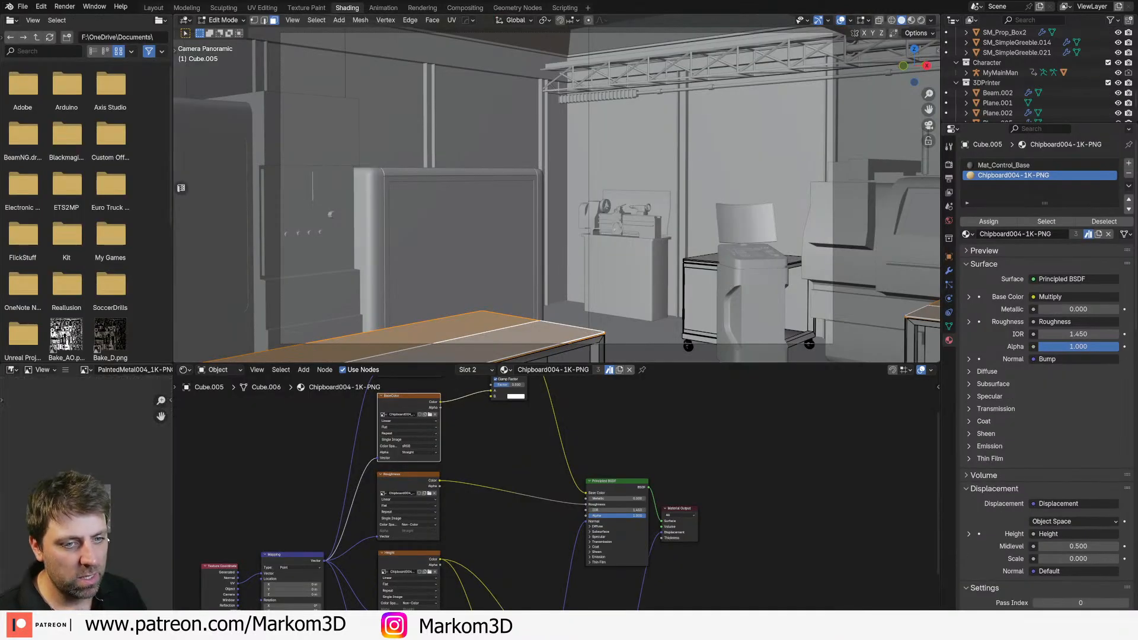
left_click(262, 8)
key("a")
key("s")
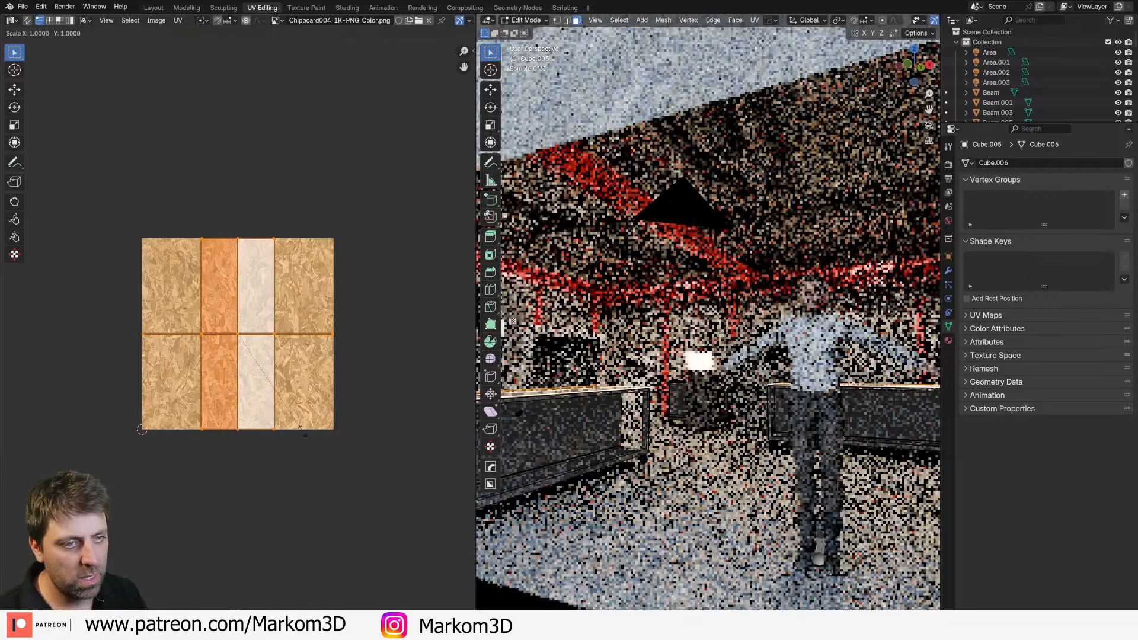
key("2")
key("Return")
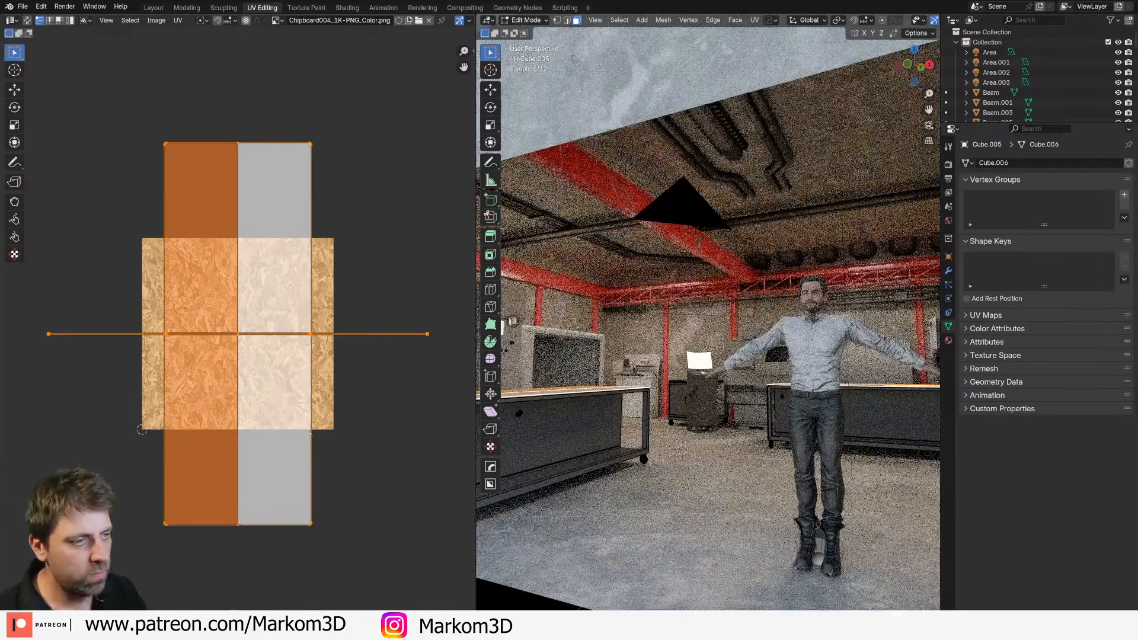
key("Tab")
Step: Examine the chipboard texture scale on the workbench tops and the overall workshop interior in the Layout workspace
middle_click_drag(705, 370, 692, 393)
scroll(702, 454, "up", 2)
middle_click_drag(702, 454, 706, 472)
left_click(153, 7)
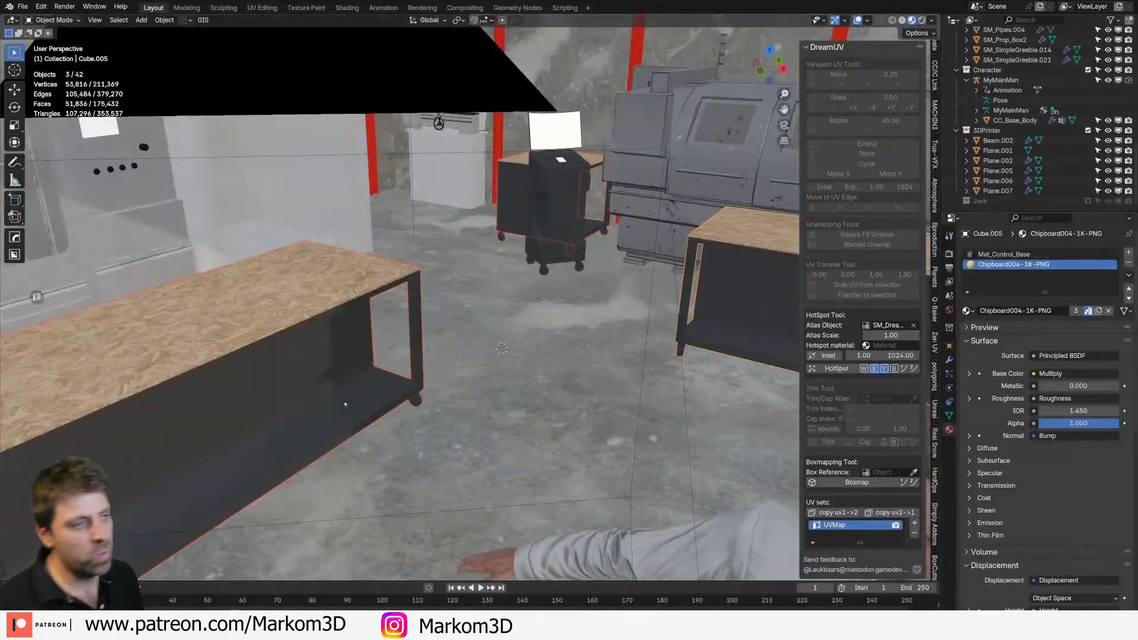
middle_click_drag(434, 405, 375, 422, "shift")
scroll(385, 356, "up", 4)
scroll(386, 308, "down", 3)
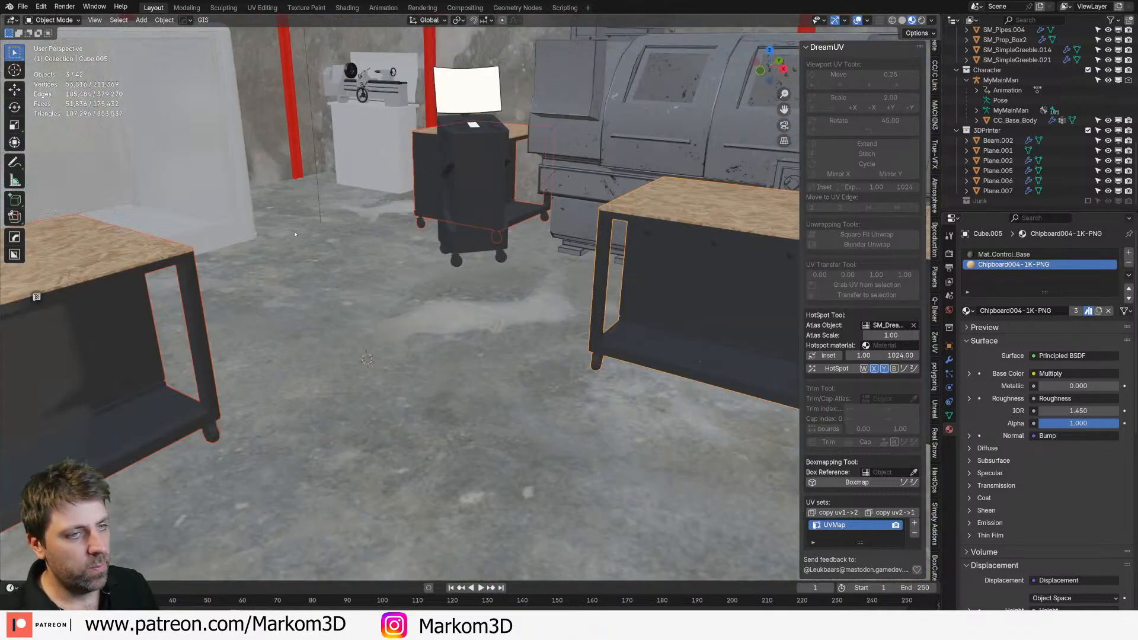
middle_click_drag(374, 244, 507, 279, "shift")
scroll(475, 235, "down", 5)
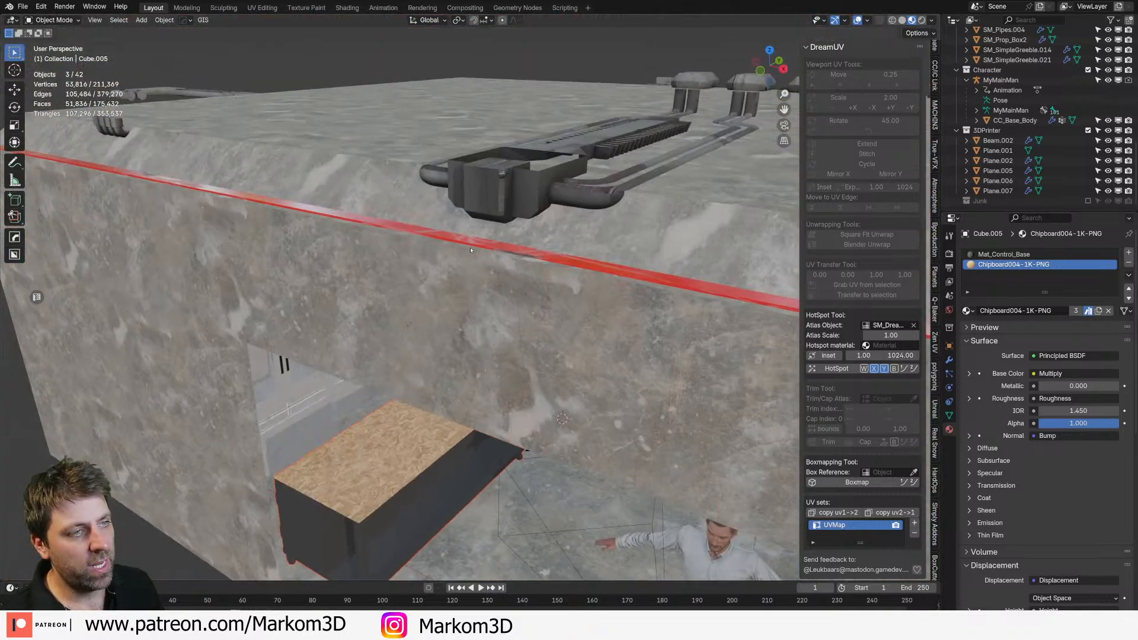
middle_click_drag(475, 234, 494, 185)
scroll(495, 185, "up", 2)
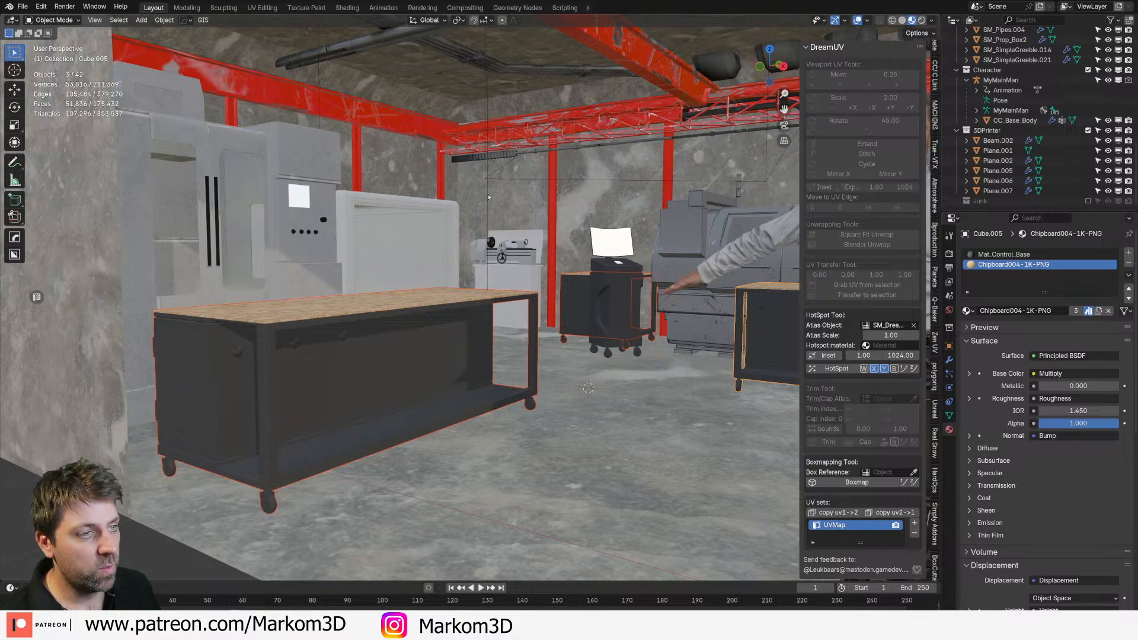
Step: Snap the 3D cursor to the ceiling area light Area.003 and add a 16-vertex cylinder there
left_click(488, 198)
key("shift+s")
left_click(490, 255)
mouse_move(489, 257)
middle_mouse_down()
mouse_move(482, 291)
mouse_move(486, 245)
middle_mouse_up()
key("KP_Decimal")
middle_click_drag(466, 297, 520, 255, "shift")
key("shift+a")
mouse_move(519, 268)
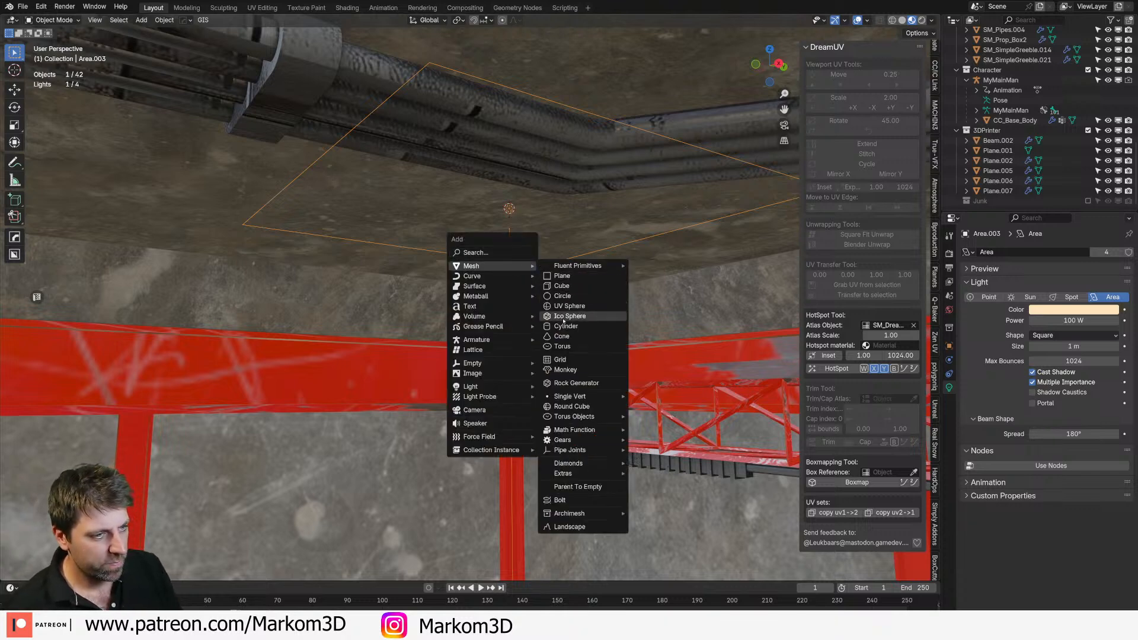
left_click(540, 326)
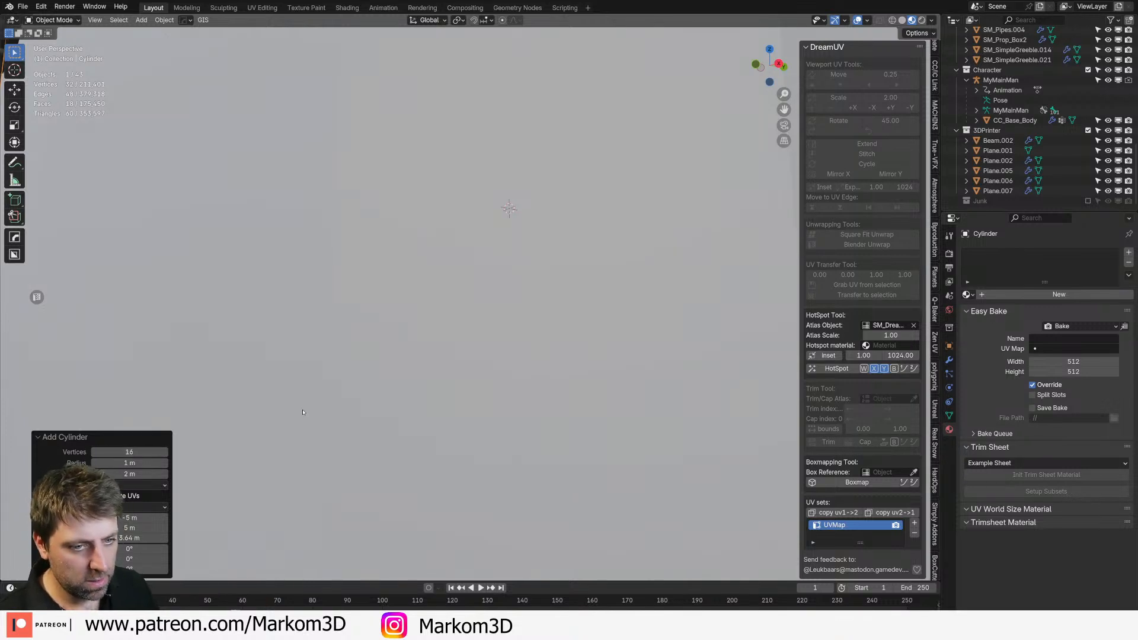
Step: Shrink the cylinder's mesh and stretch it about 30.6 times along Y into a long thin tube
key("Tab")
key("s")
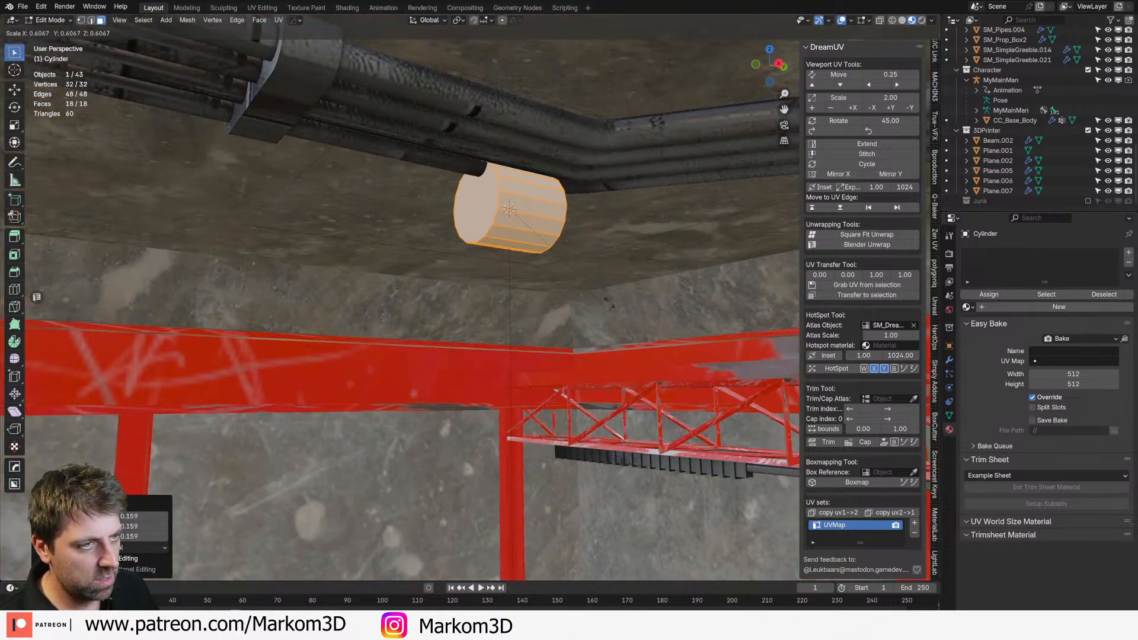
left_click(547, 252)
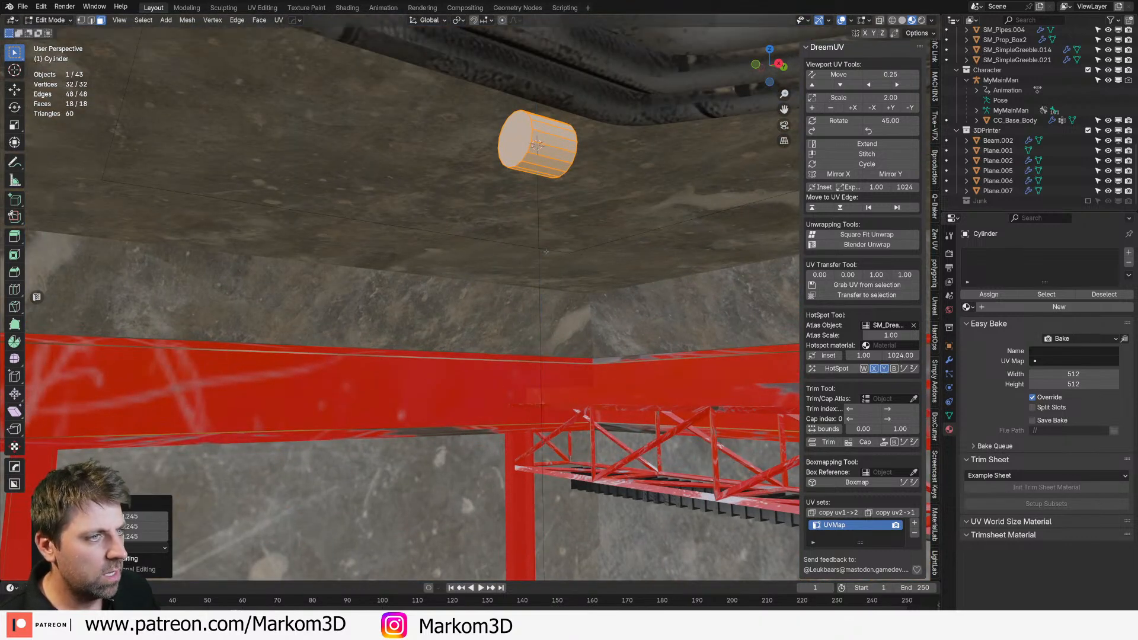
key("s")
key("y")
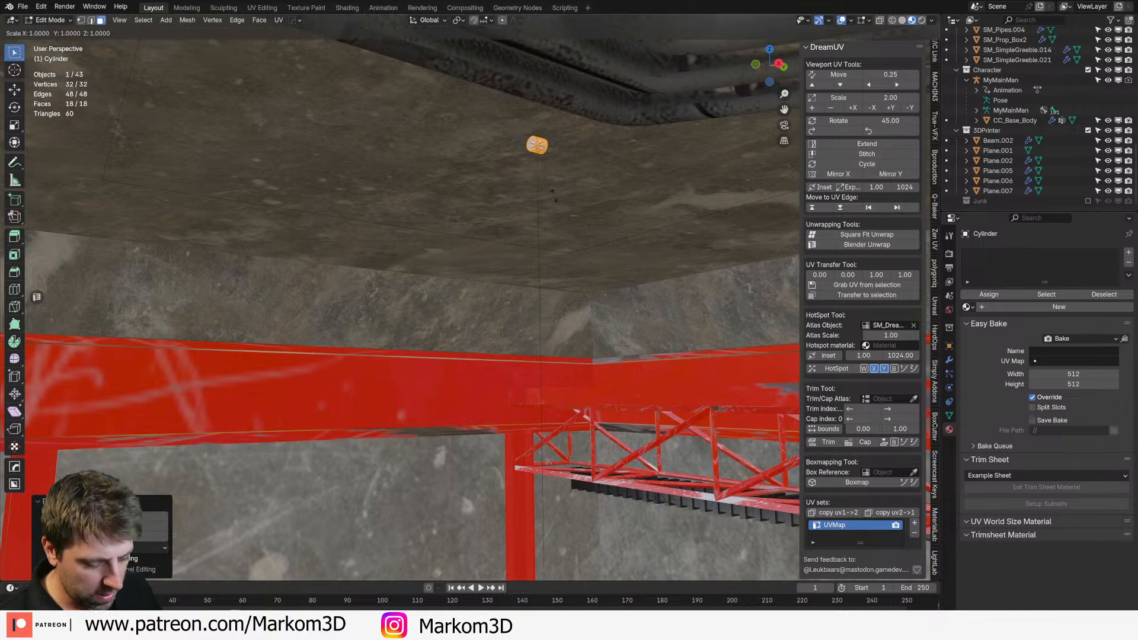
left_click(23, 474)
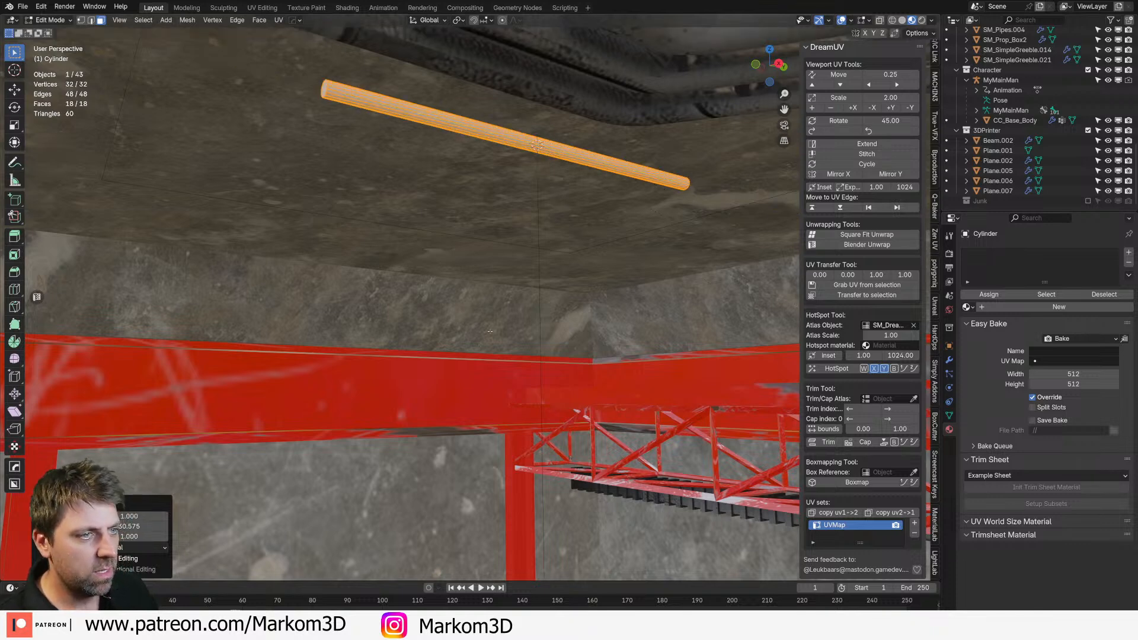
Step: Move the light tube about 0.01 m along the Z axis
middle_click_drag(490, 332, 481, 317)
key("g")
key("z")
left_click(474, 302)
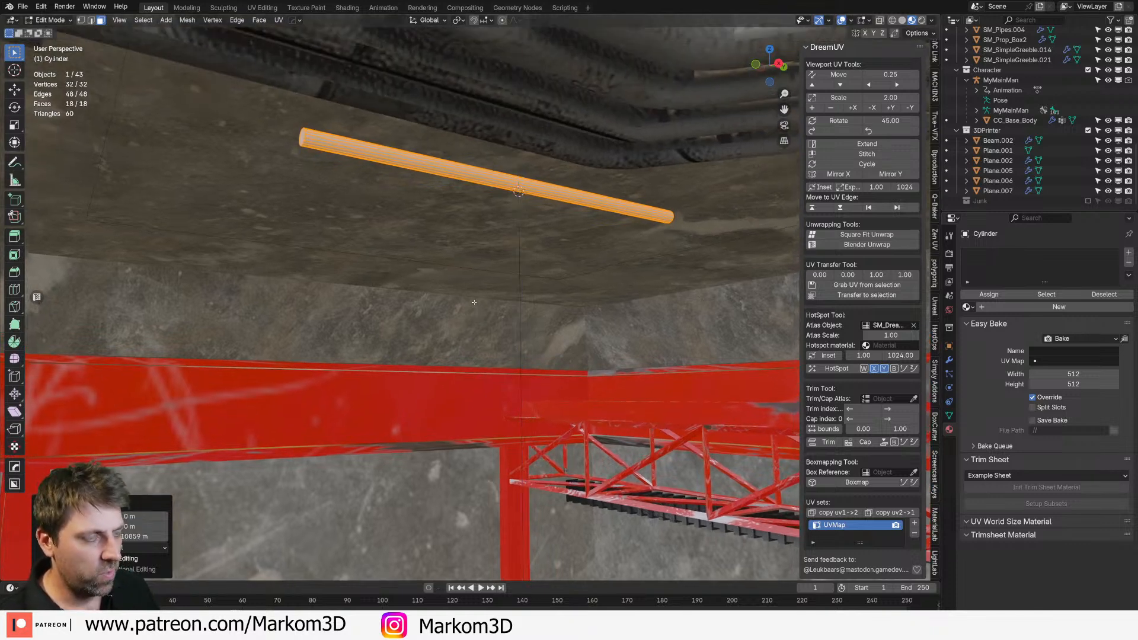
Step: Duplicate the tube in the top view 0.2 m along X, and duplicate that copy -0.4 m along X
key("grave")
left_click(455, 305)
scroll(396, 317, "down", 5)
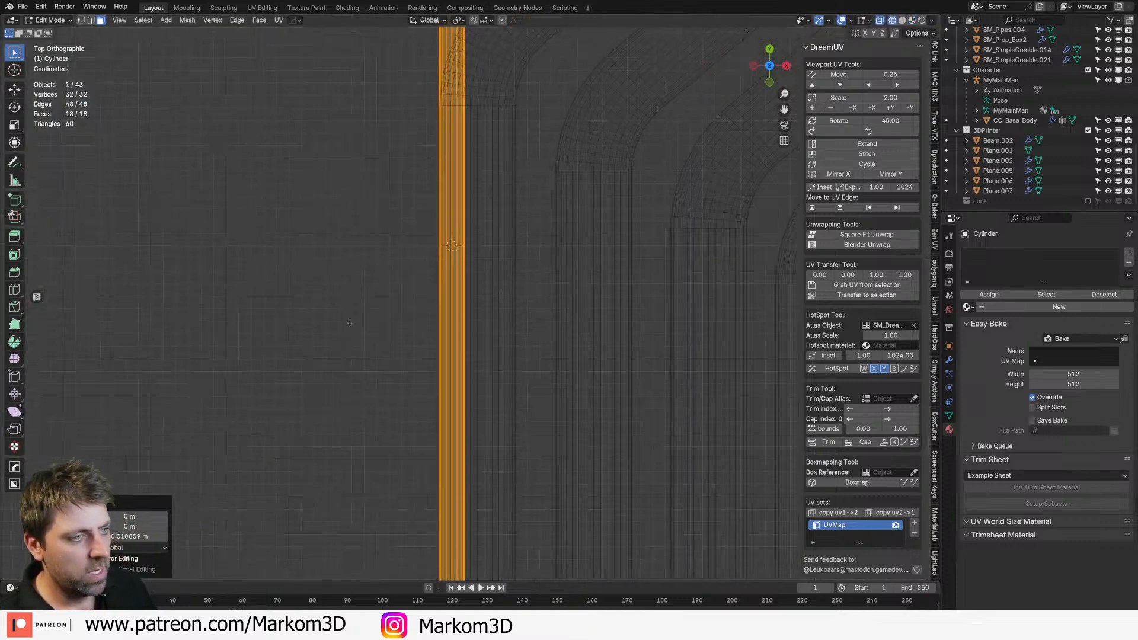
key("shift+d")
key("x")
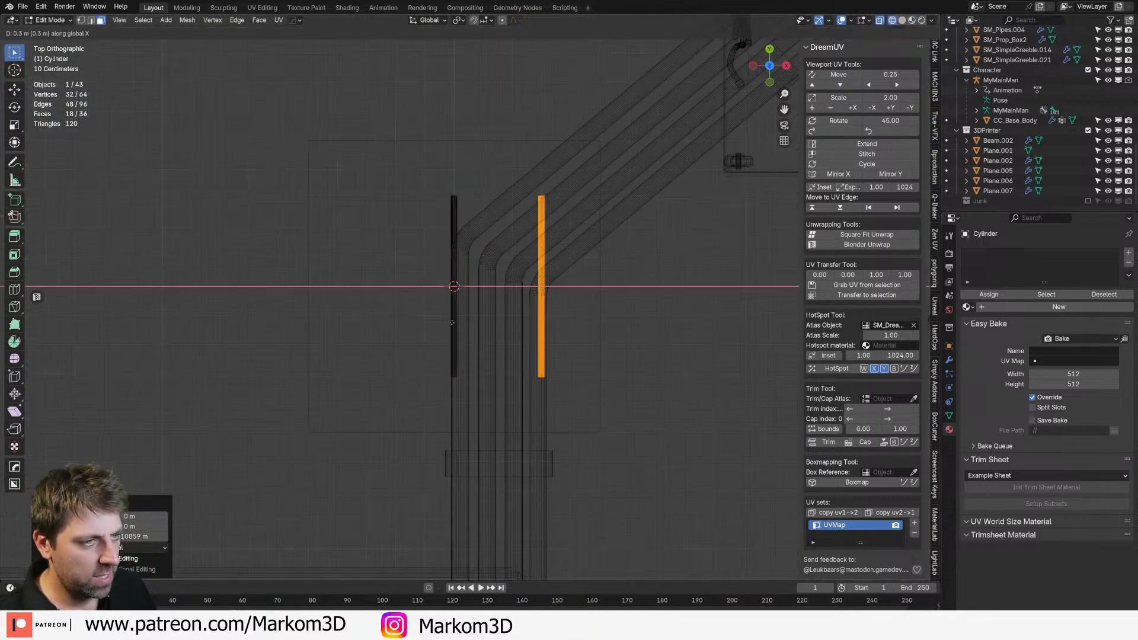
left_click(423, 322)
key("shift+d")
key("x")
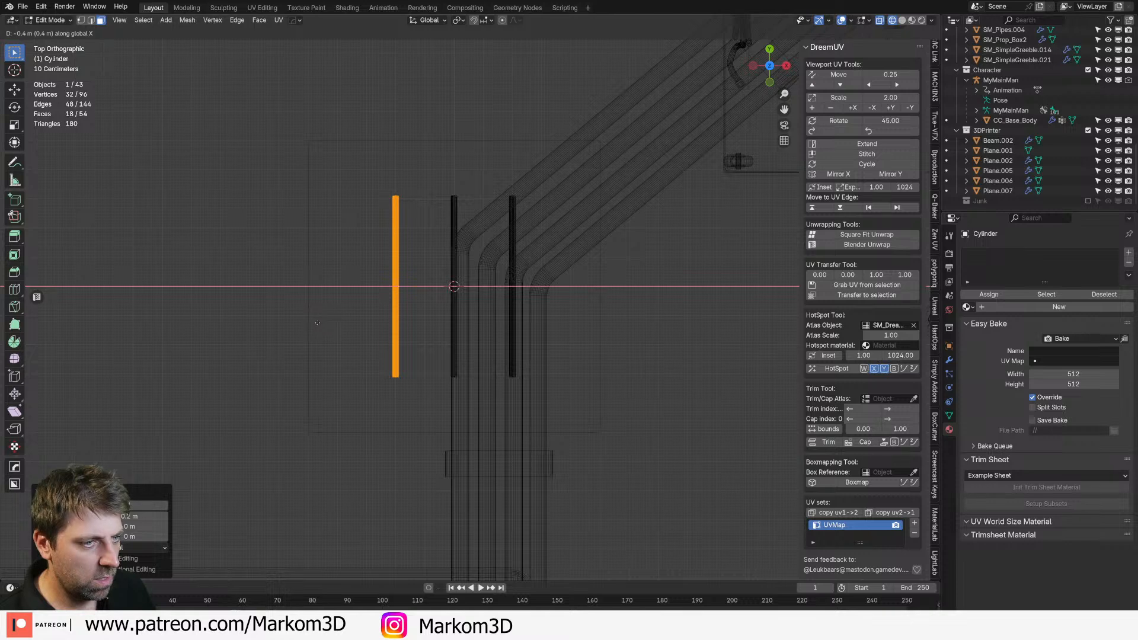
left_click(318, 322)
Step: Set the pivot point to Individual Origins and scale all three tubes uniformly by about 1.47
key("a")
key("s")
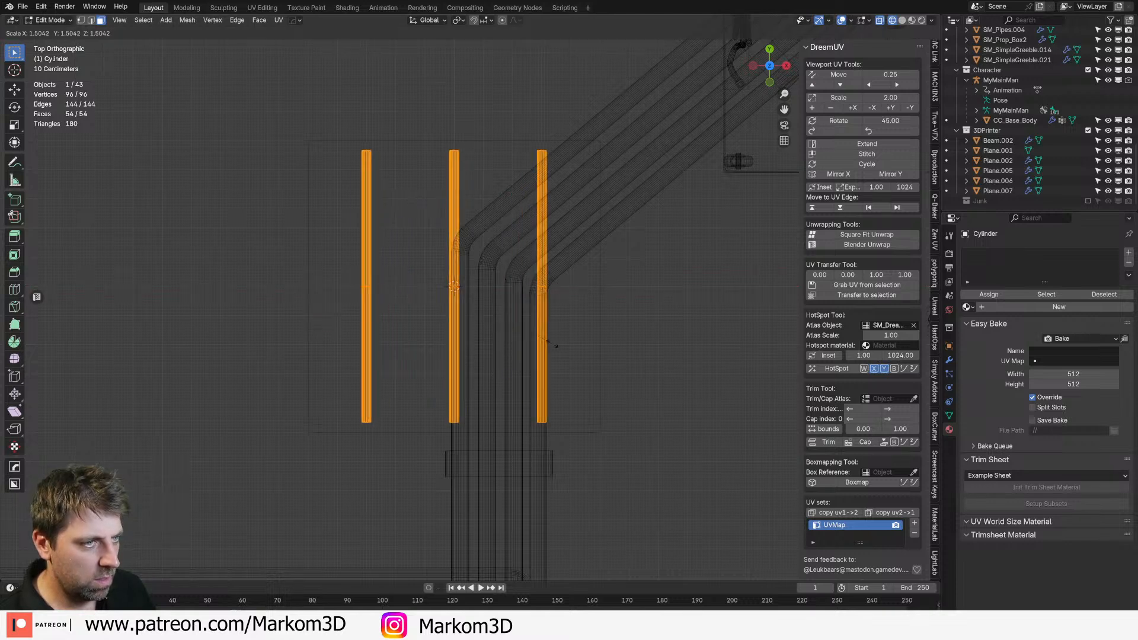
key("Escape")
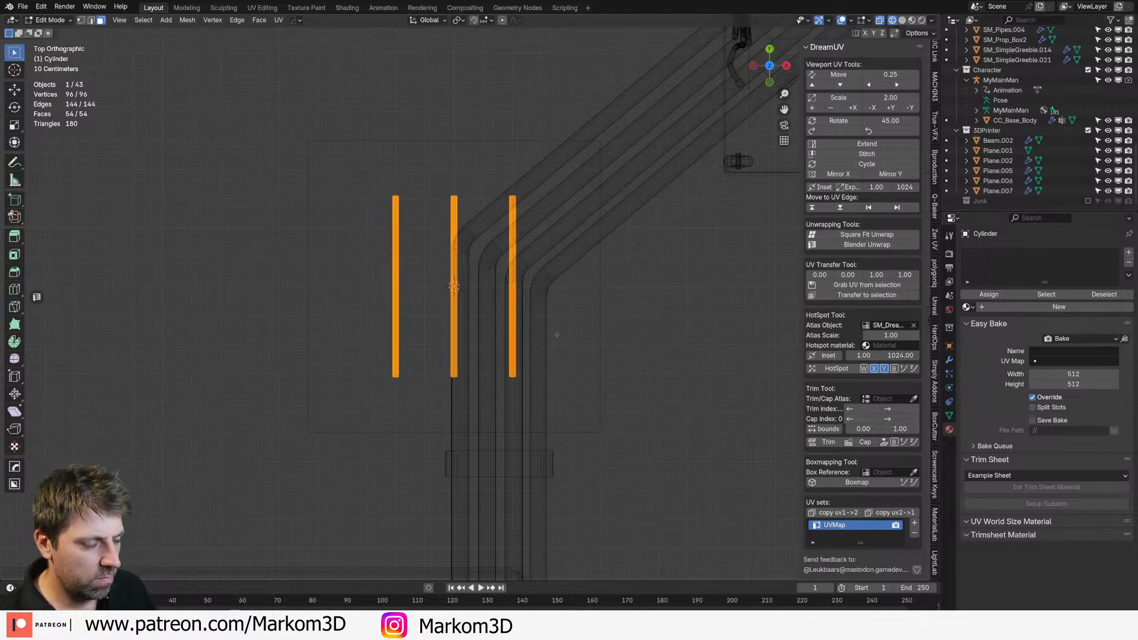
left_click(460, 20)
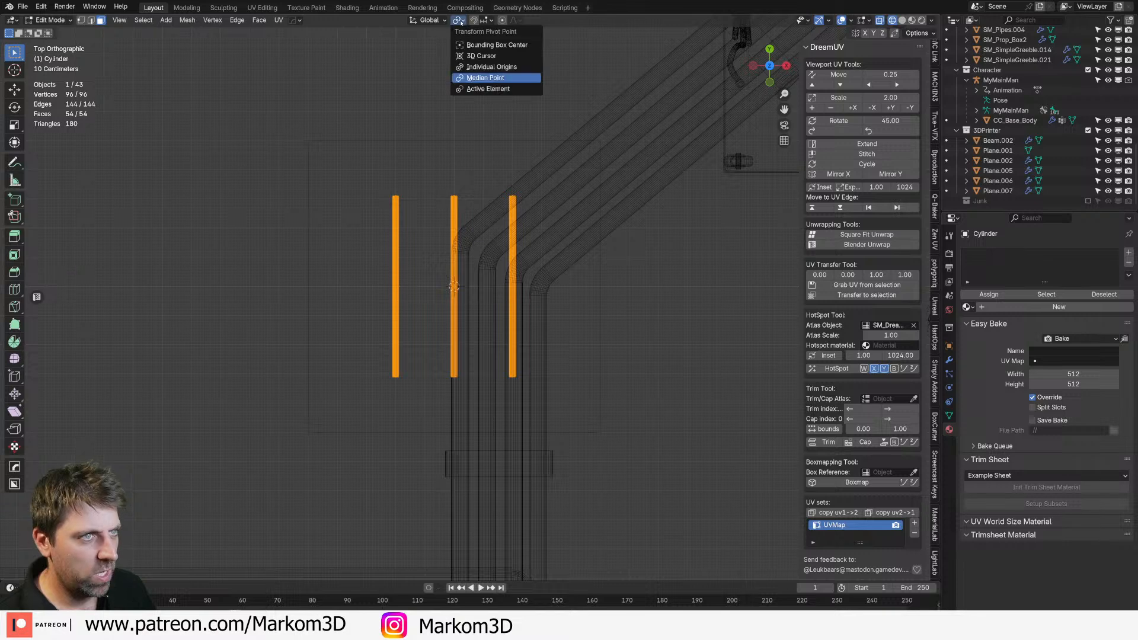
left_click(481, 67)
key("s")
key("Escape")
key("s")
left_click(605, 392)
Step: Thicken the three tubes by scaling them 2.33 with the Y axis locked
key("s")
key("shift+y")
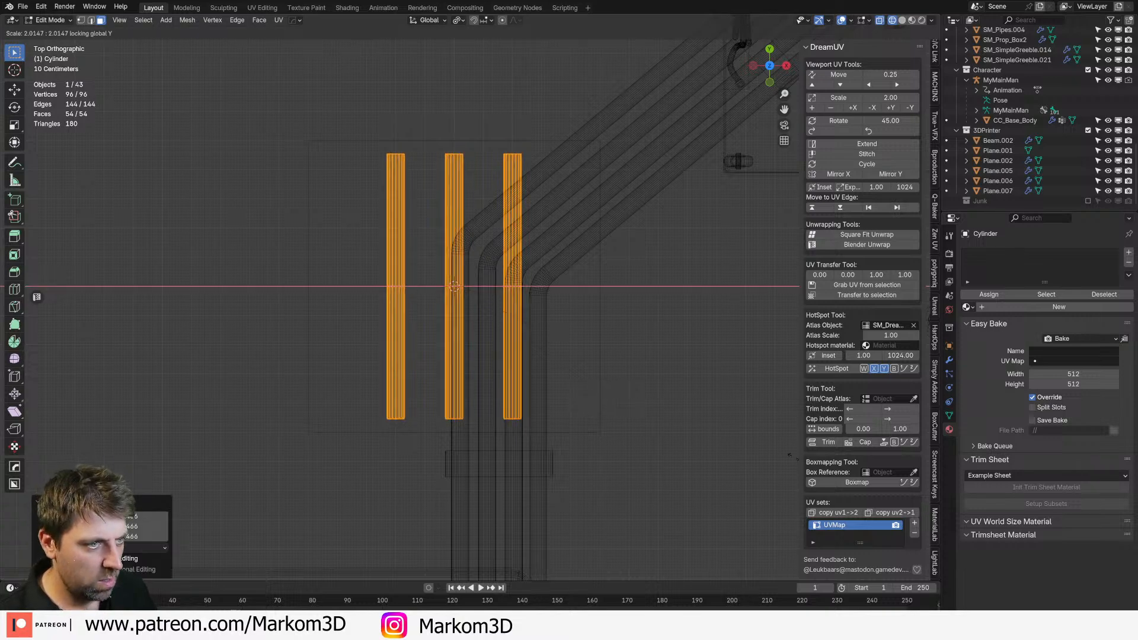
left_click(810, 524)
Step: Switch the viewport to solid shading and add a plane to the tubes' mesh
mouse_move(617, 317)
middle_mouse_down()
mouse_move(540, 227)
mouse_move(637, 184)
middle_mouse_up()
key("z")
left_click(592, 229)
scroll(534, 255, "up", 3)
mouse_move(510, 255)
middle_mouse_down("shift")
mouse_move(617, 295)
mouse_move(578, 264)
middle_mouse_up("shift")
key("shift+a")
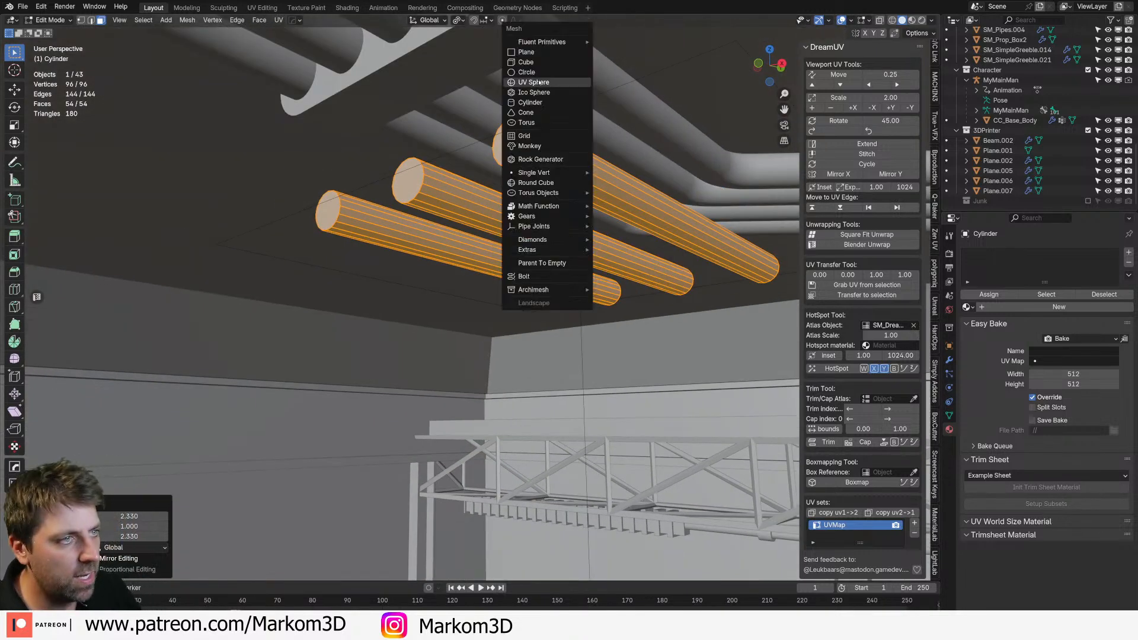
left_click(536, 55)
Step: Raise the new plane along the Z axis so it sits just behind the three tubes
key("g")
key("z")
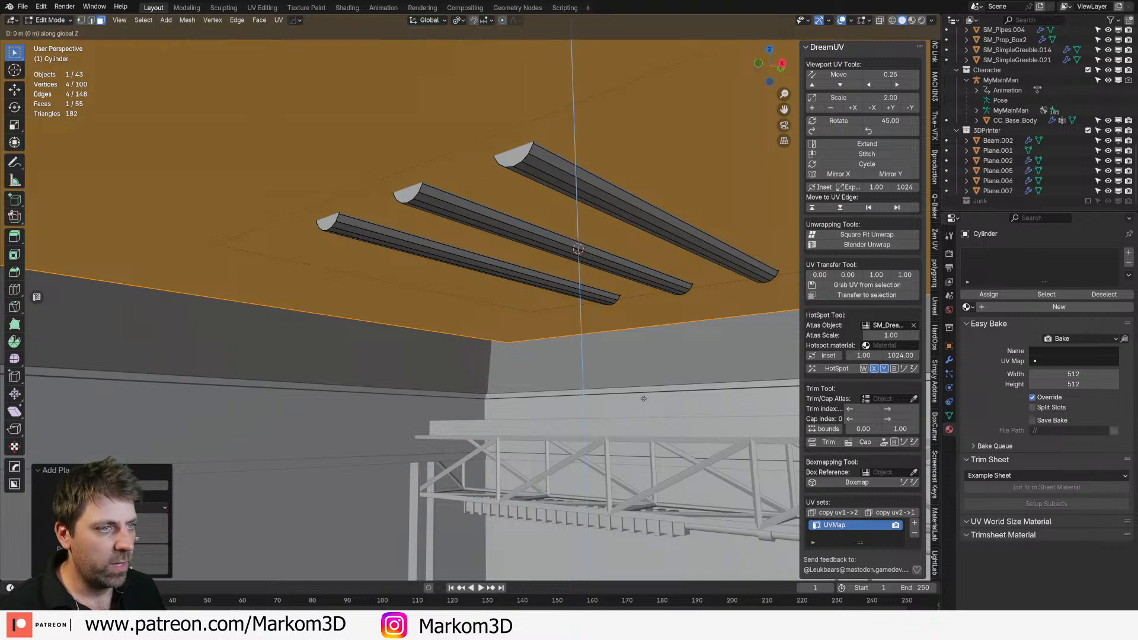
left_click(646, 396)
key("g")
key("z")
left_click(694, 321)
Step: Scale the plane down to a panel slightly larger than the tube group and inset its face to form a narrow border
key("s")
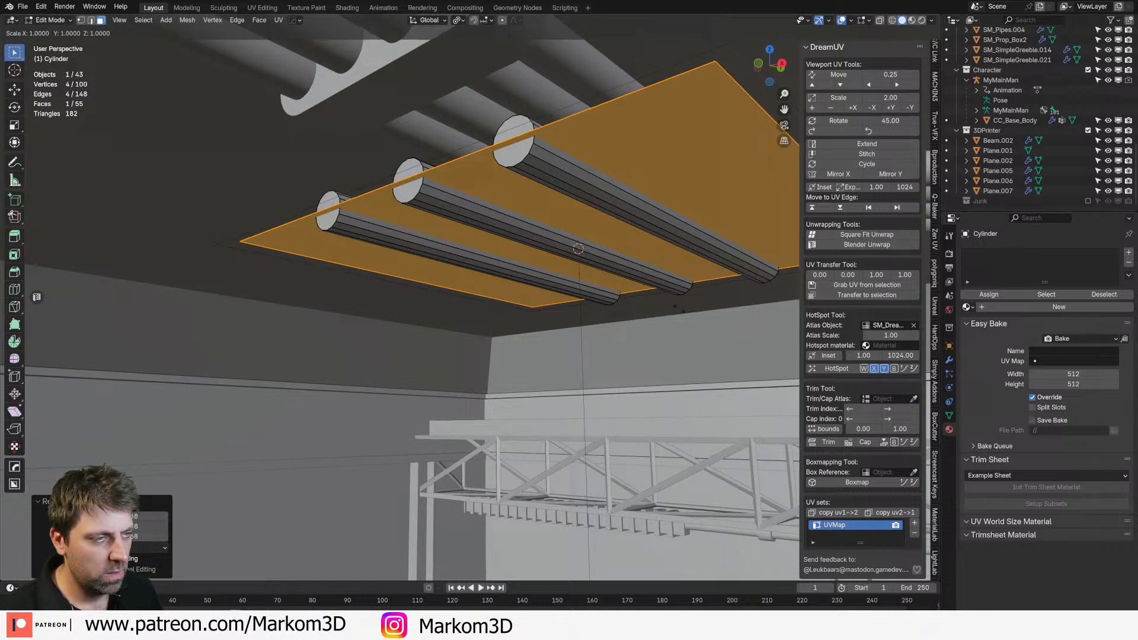
left_click(645, 323)
key("s")
left_click(671, 343)
key("i")
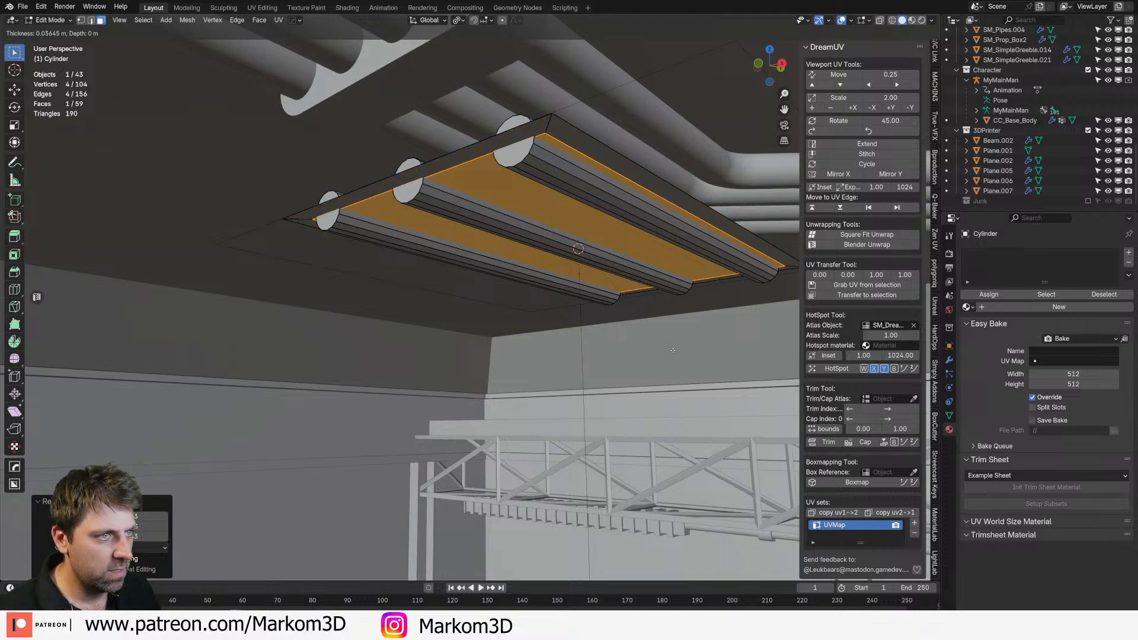
left_click(674, 350)
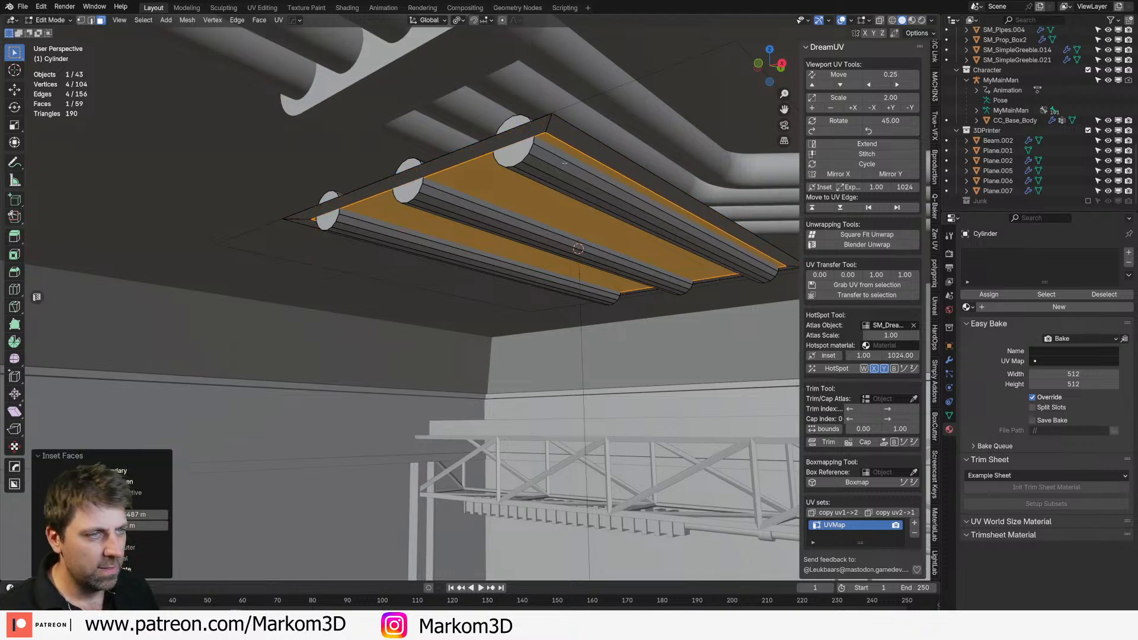
left_click(583, 144)
left_click(541, 131, "alt")
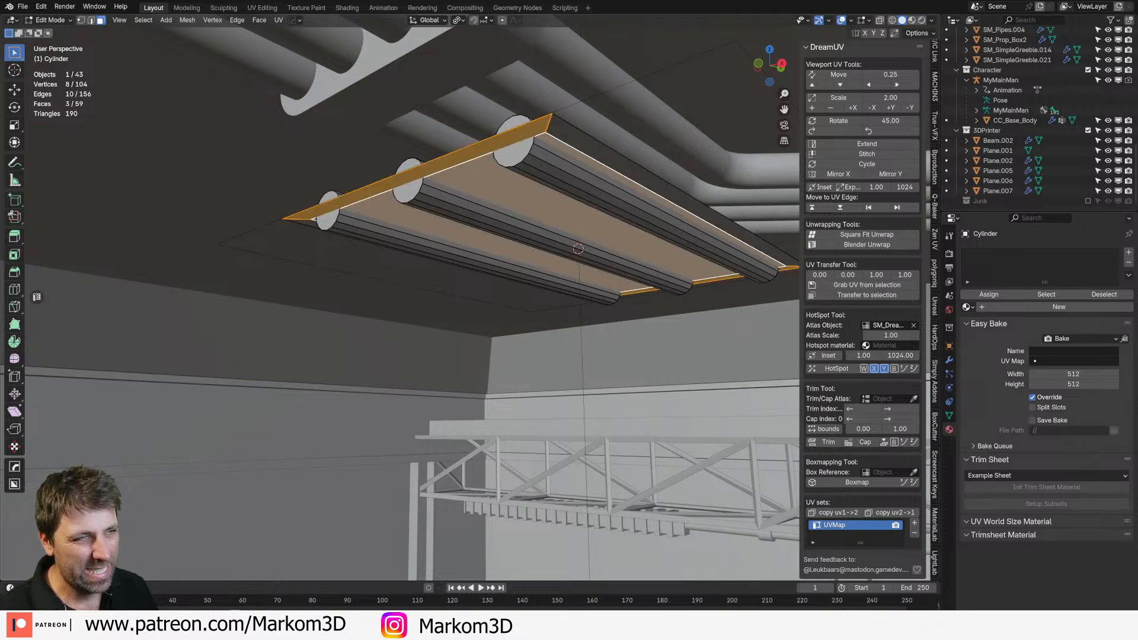
left_click(553, 126, "alt")
key("e")
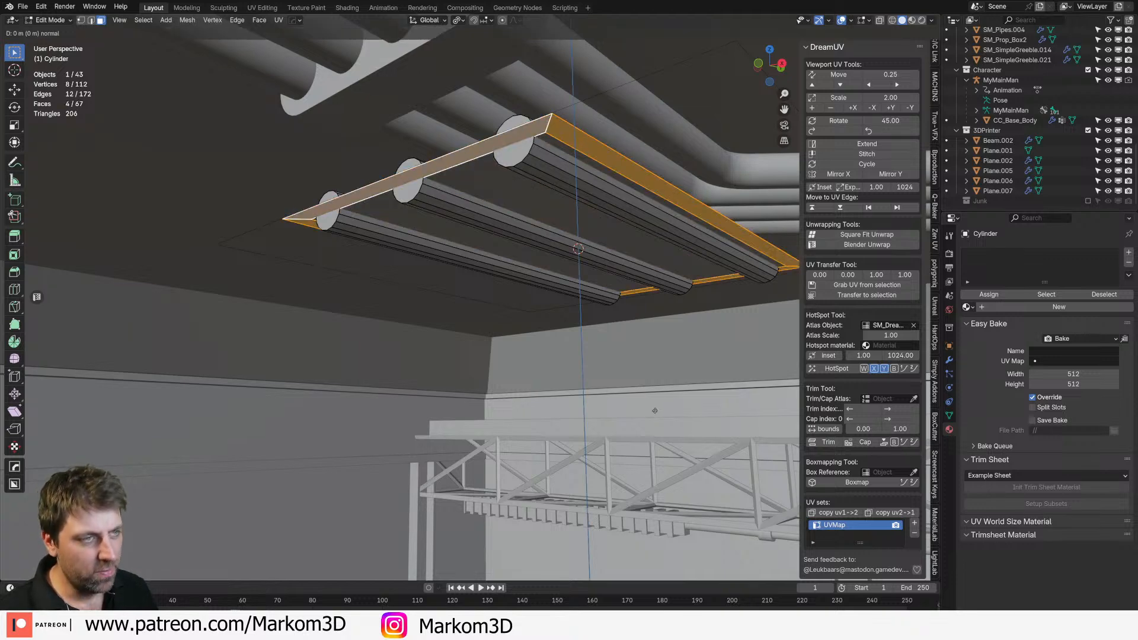
key("Escape")
Step: Extrude the panel's outer edge loop upward along Z to form the fixture's side walls
key("2")
left_click(662, 268, "alt")
key("e")
key("z")
left_click(649, 76)
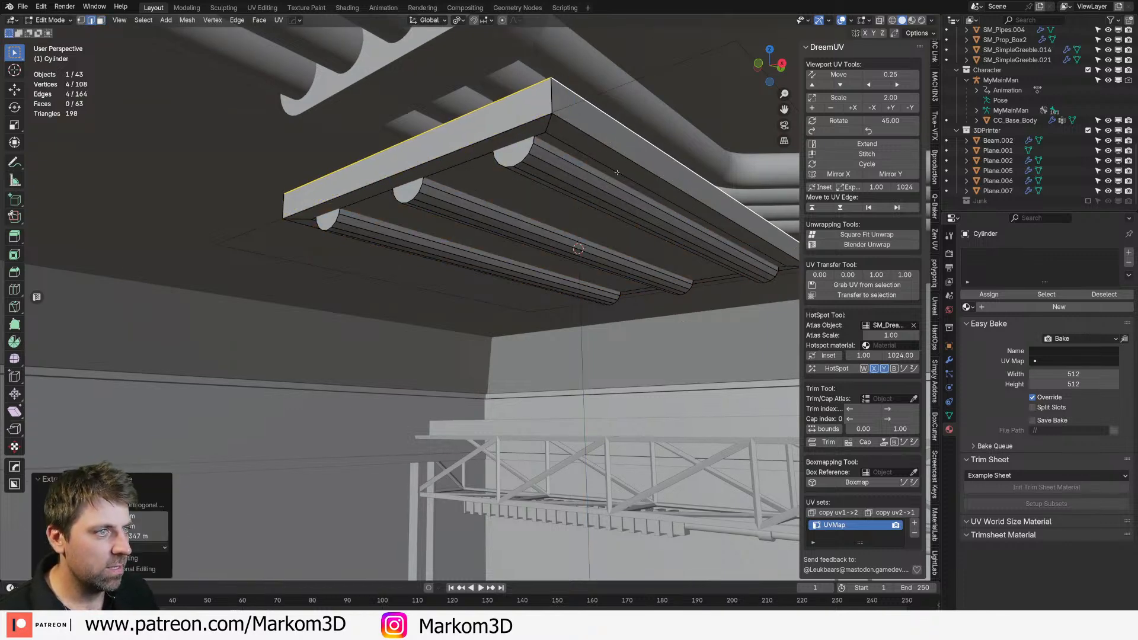
Step: Extrude the panel's inner face upward to recess it behind the tubes, and leave mesh editing
key("f")
key("3")
key("e")
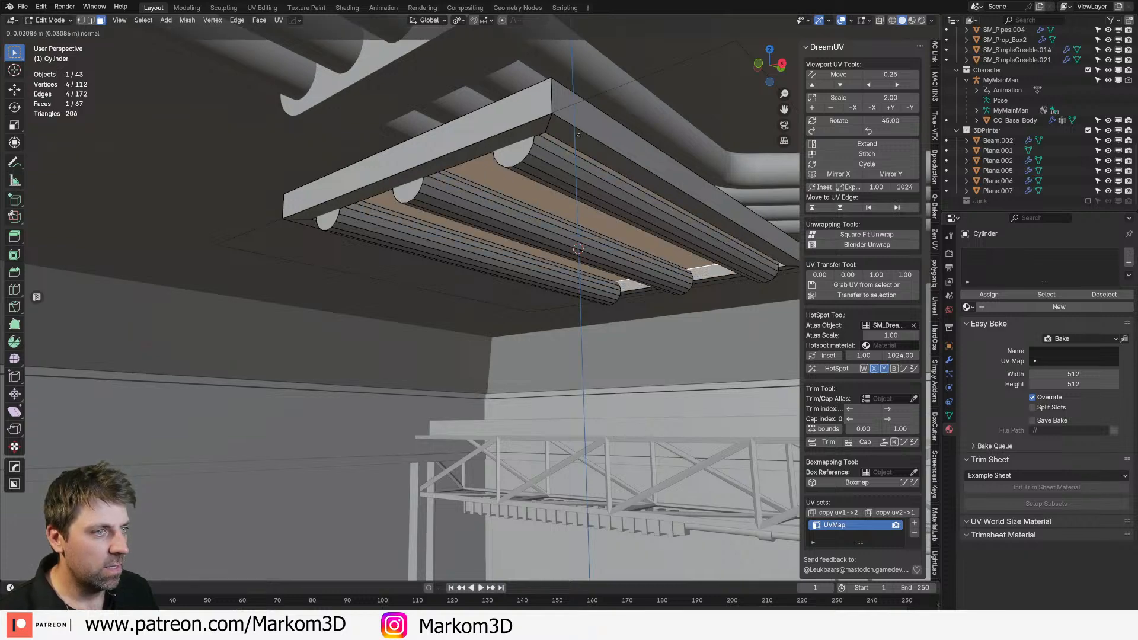
left_click(575, 103)
middle_click_drag(575, 103, 500, 326)
key("Tab")
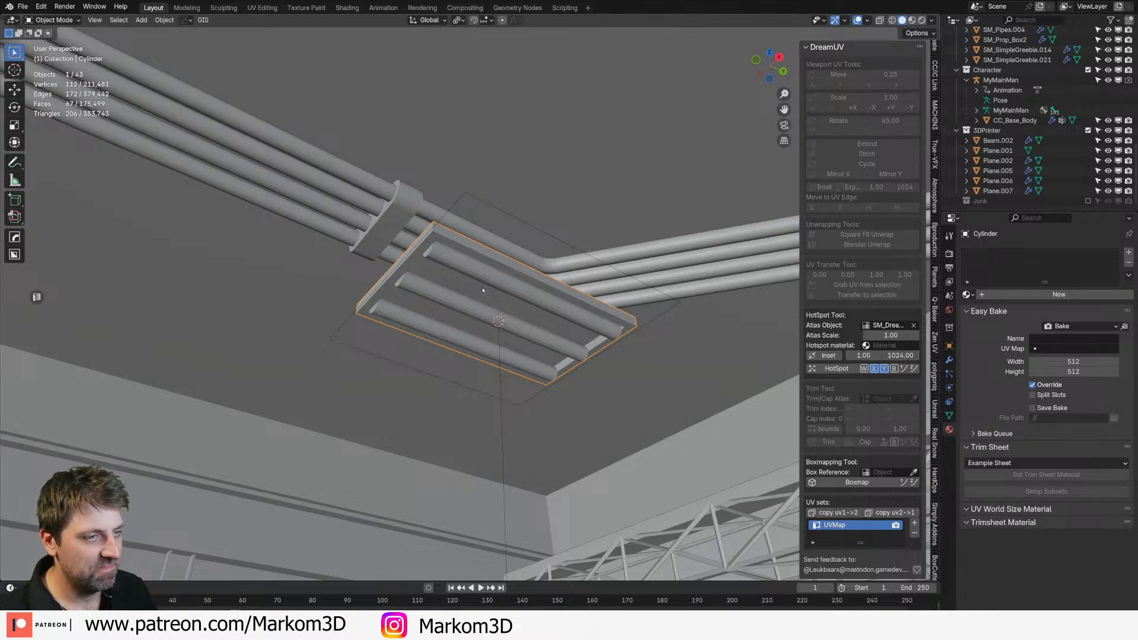
Step: Add one centred loop cut around each of the three tubes
key("Tab")
key("ctrl+r")
left_click(494, 286)
right_click(495, 287)
key("ctrl+r")
left_click(495, 319)
right_click(496, 319)
key("ctrl+r")
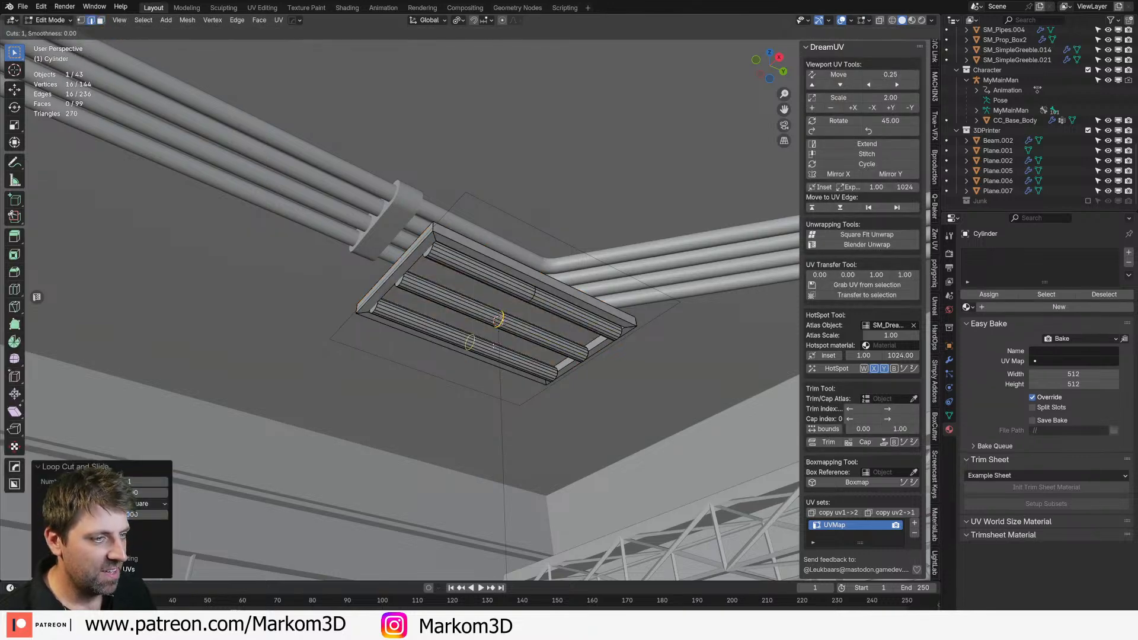
left_click(494, 346)
right_click(494, 345)
Step: Bevel the centre loops of all three tubes by 0.435 m with one segment, leaving short caps at the tube ends
left_click(533, 296, "alt+shift")
scroll(529, 343, "up", 3)
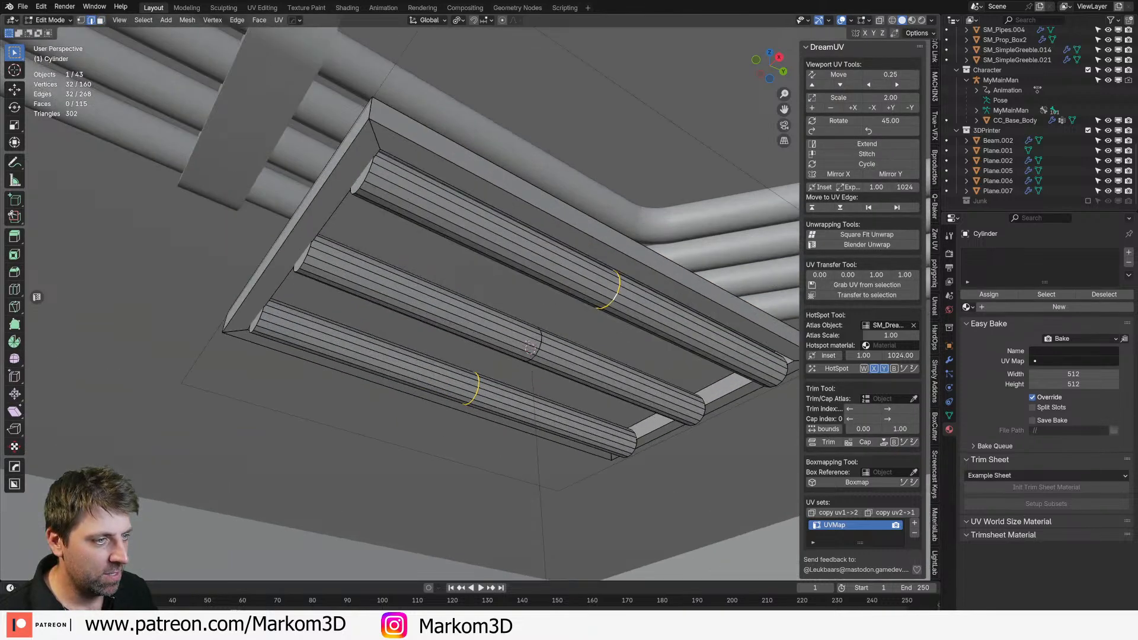
key("ctrl+b")
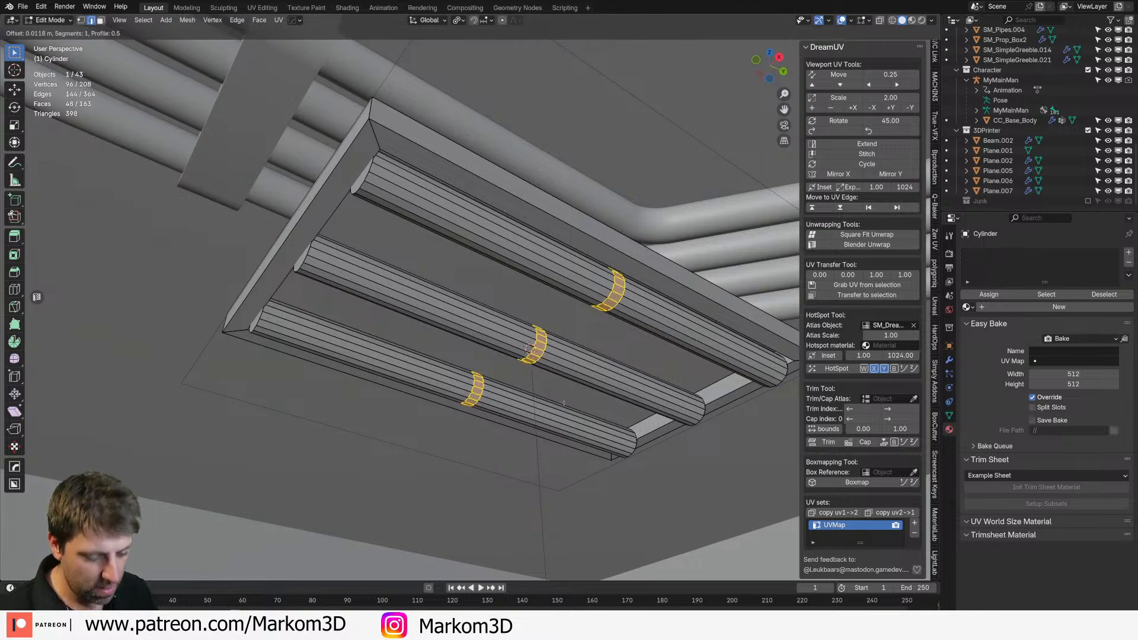
key("Return")
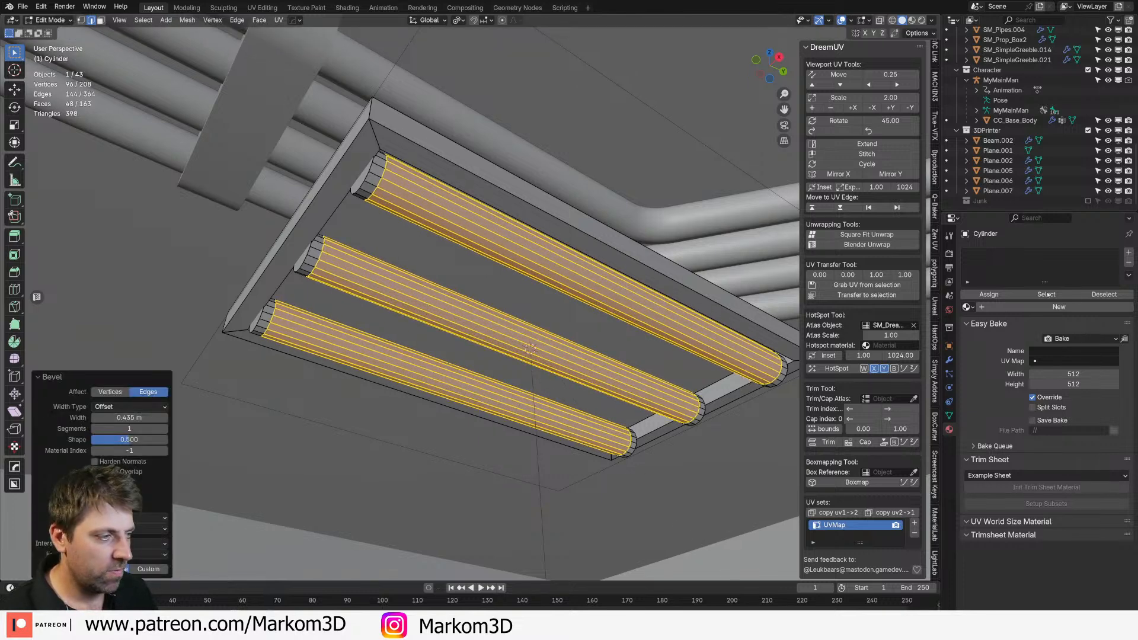
Step: Add two material slots to the fixture and create a material named Mat_RoofLight in the second slot
left_click(1128, 252)
left_click(1128, 253)
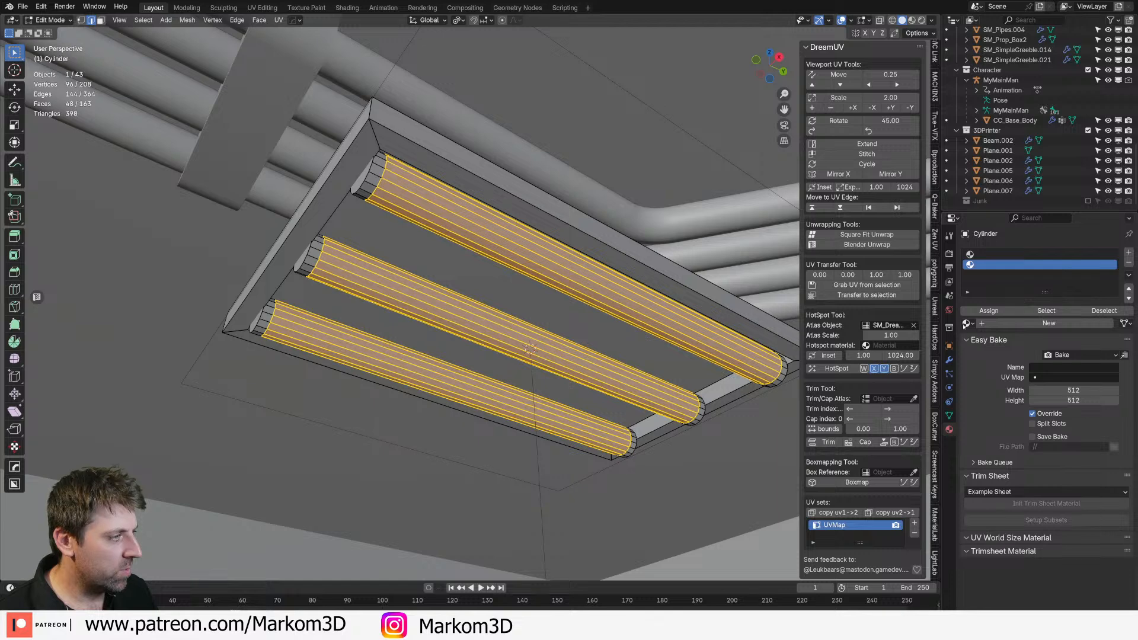
left_click(967, 323)
type("light")
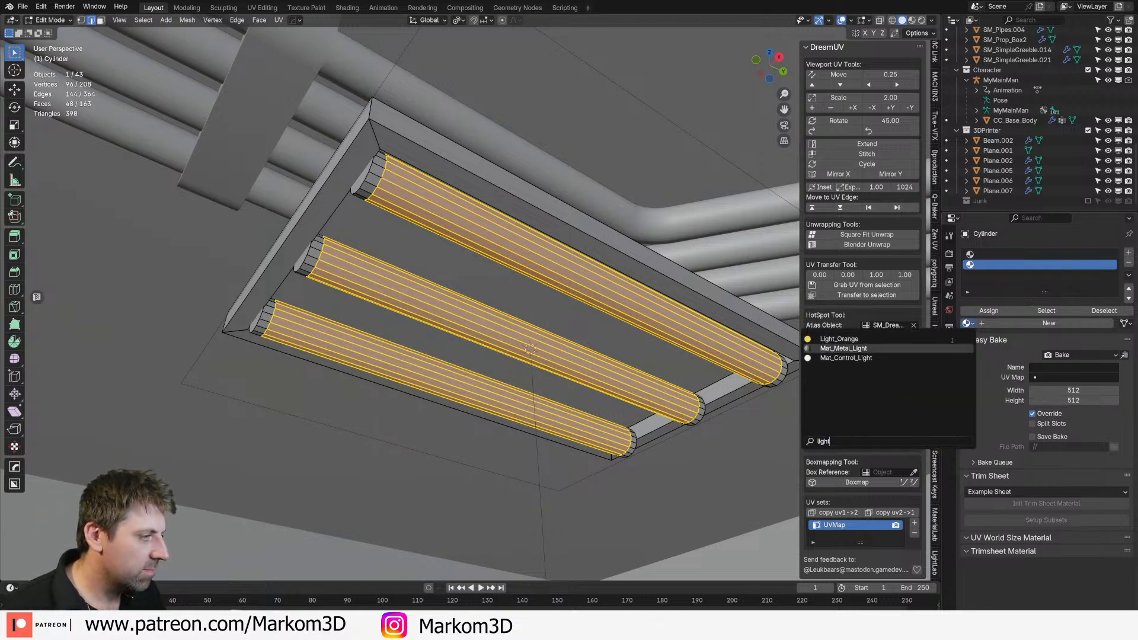
left_click(1016, 323)
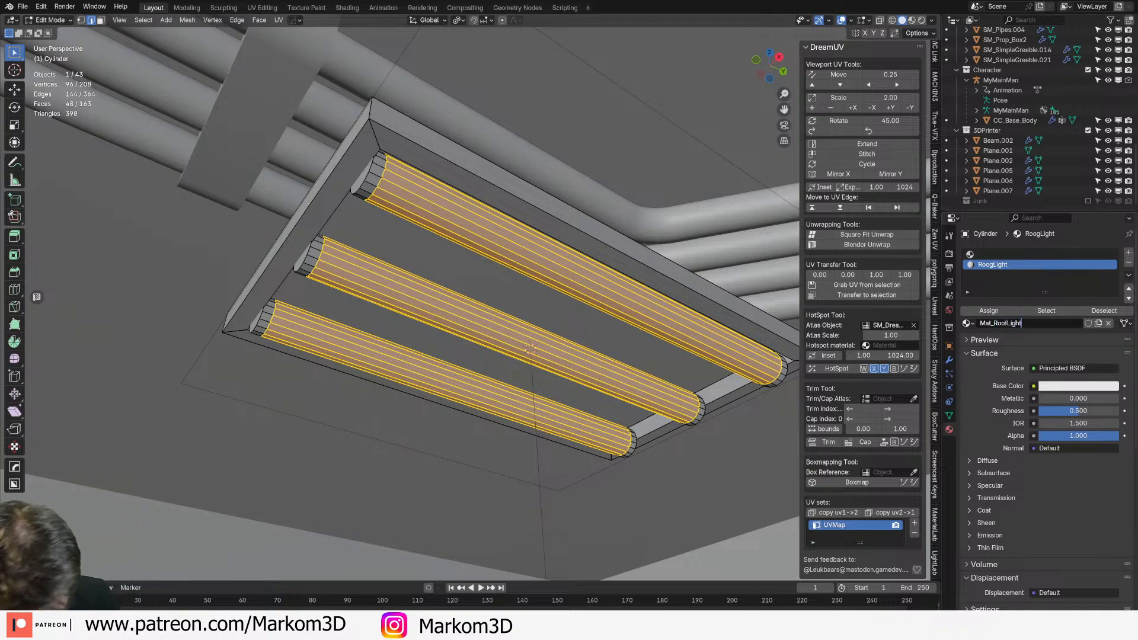
Step: Make Mat_RoofLight a pale yellow Emission shader with strength 2.000 and assign it to the selected tube faces
left_click(1079, 386)
left_click(1067, 371)
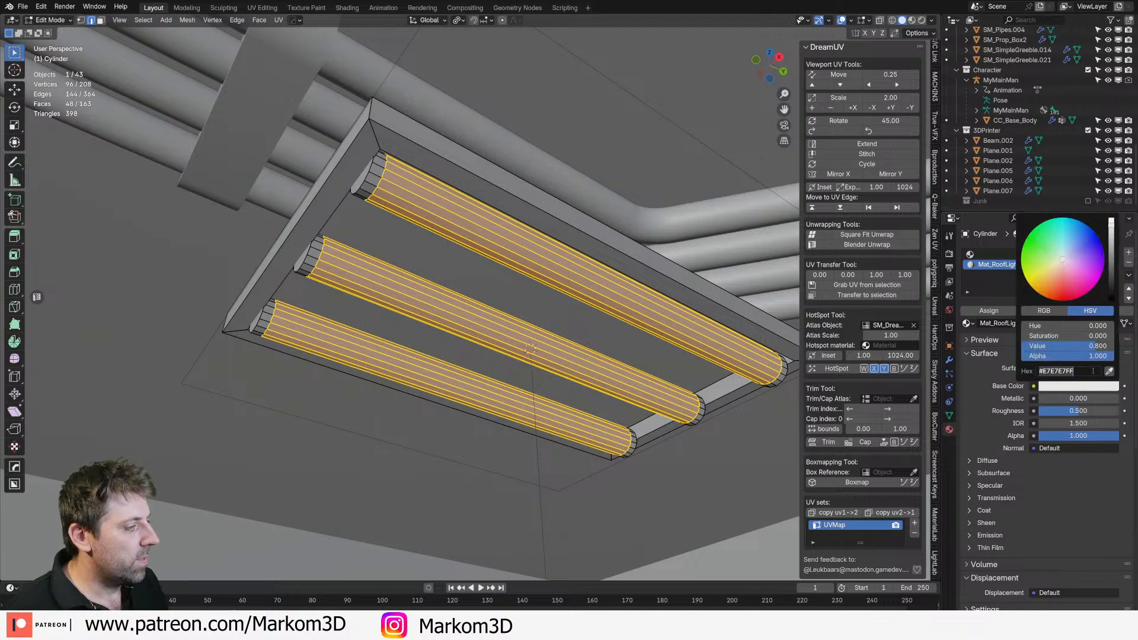
left_click(1061, 369)
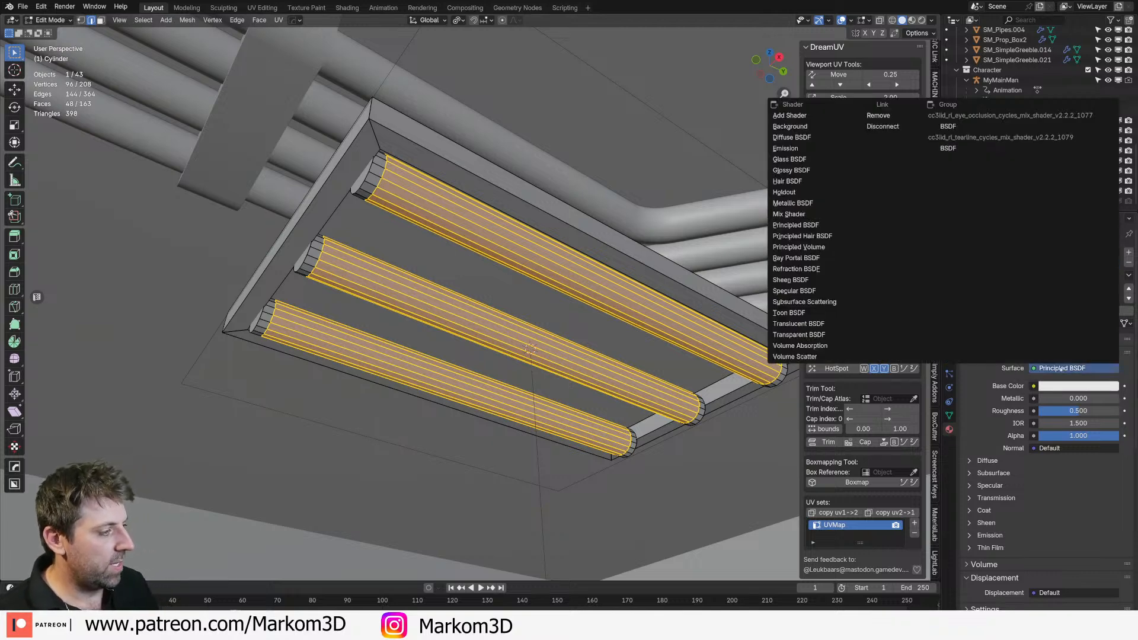
left_click(786, 149)
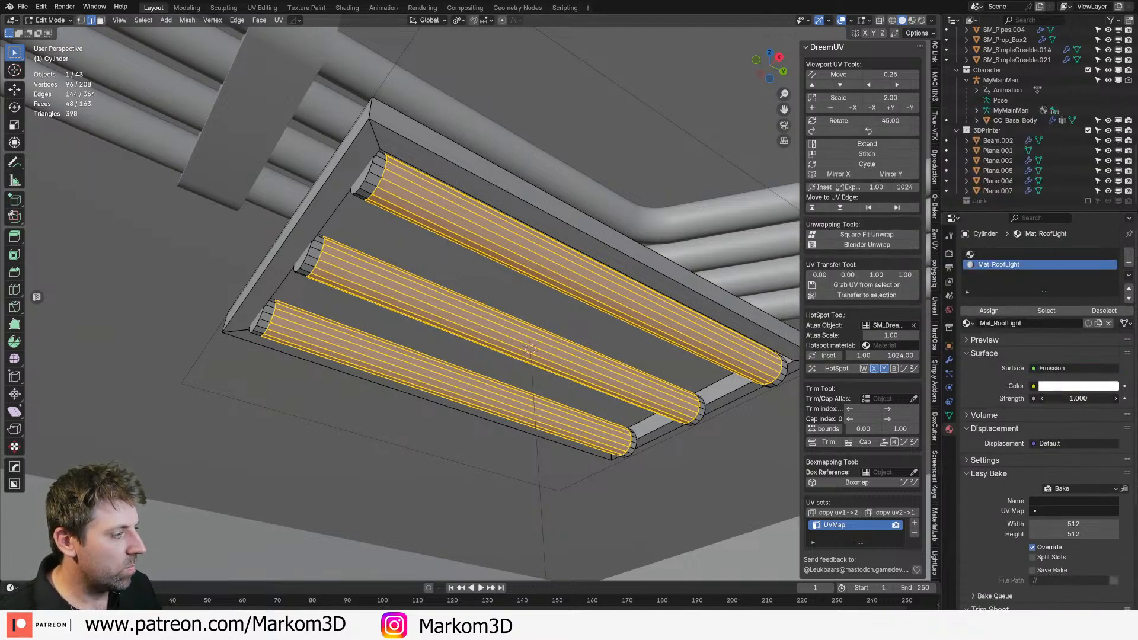
left_click(1072, 386)
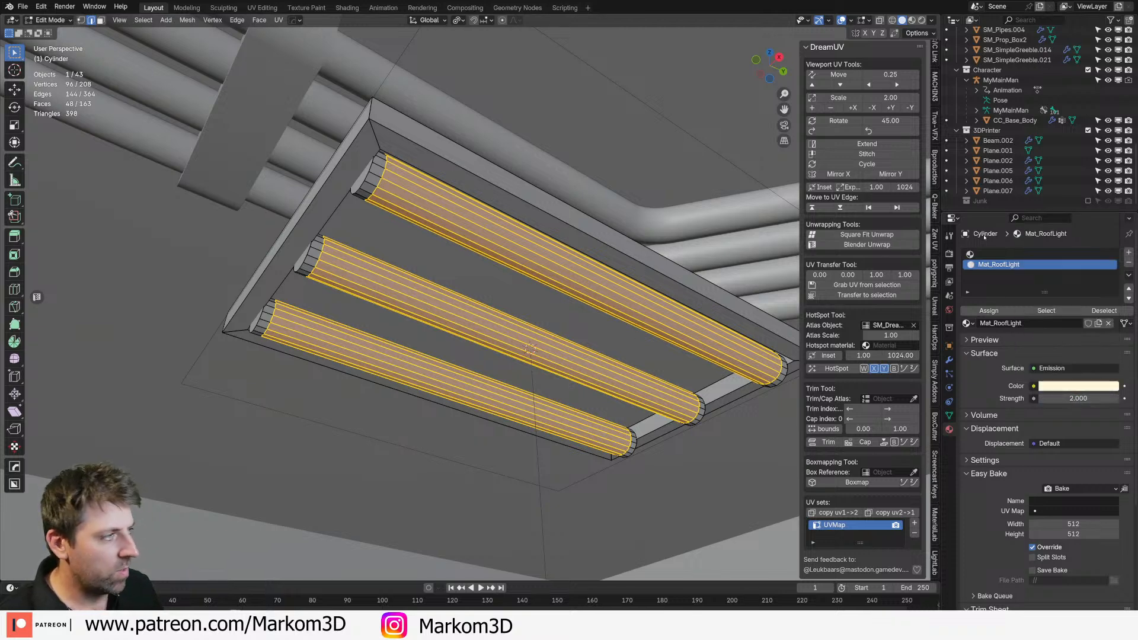
left_click(996, 311)
Step: Set the fixture's empty first material slot to the existing M_WhitePaint material
left_click(988, 254)
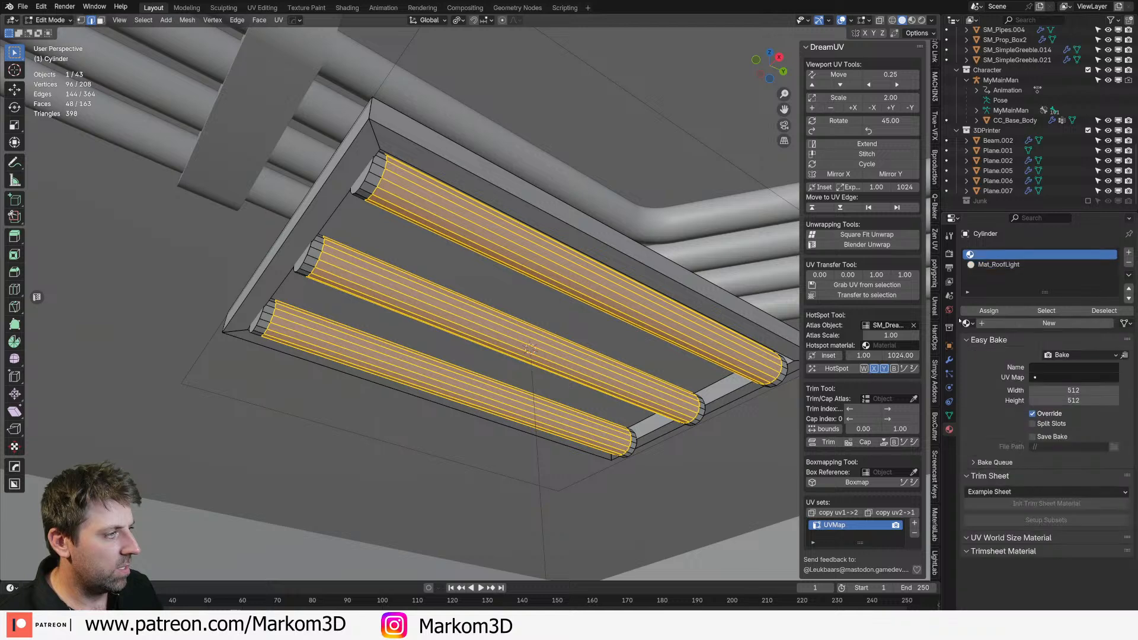
left_click(966, 323)
scroll(885, 425, "down", 5)
scroll(904, 391, "down", 8)
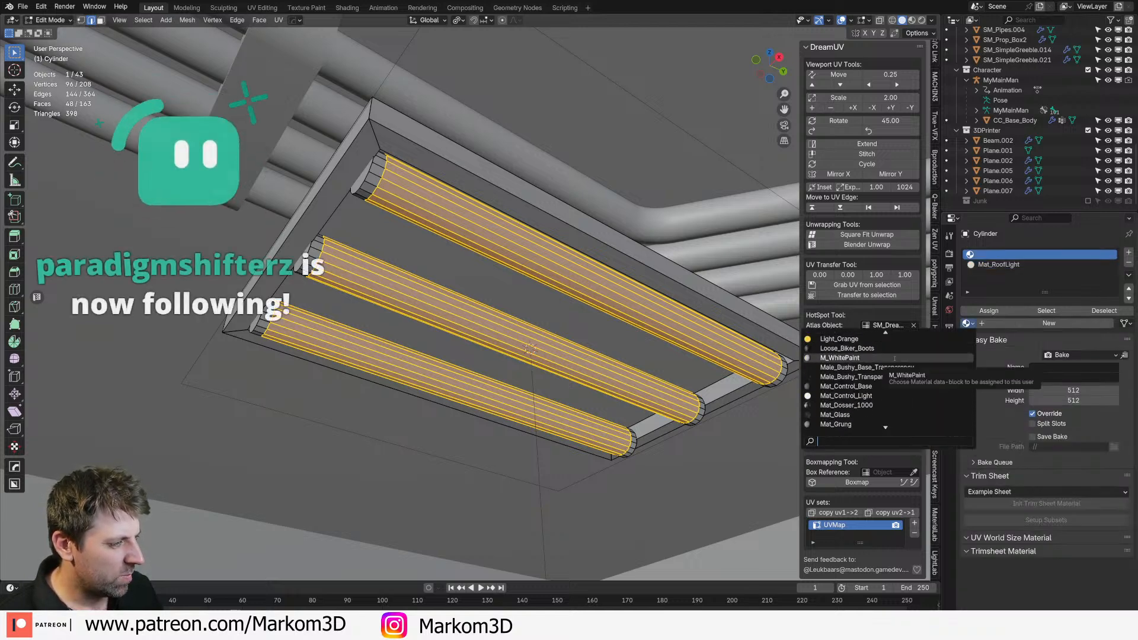
left_click(894, 358)
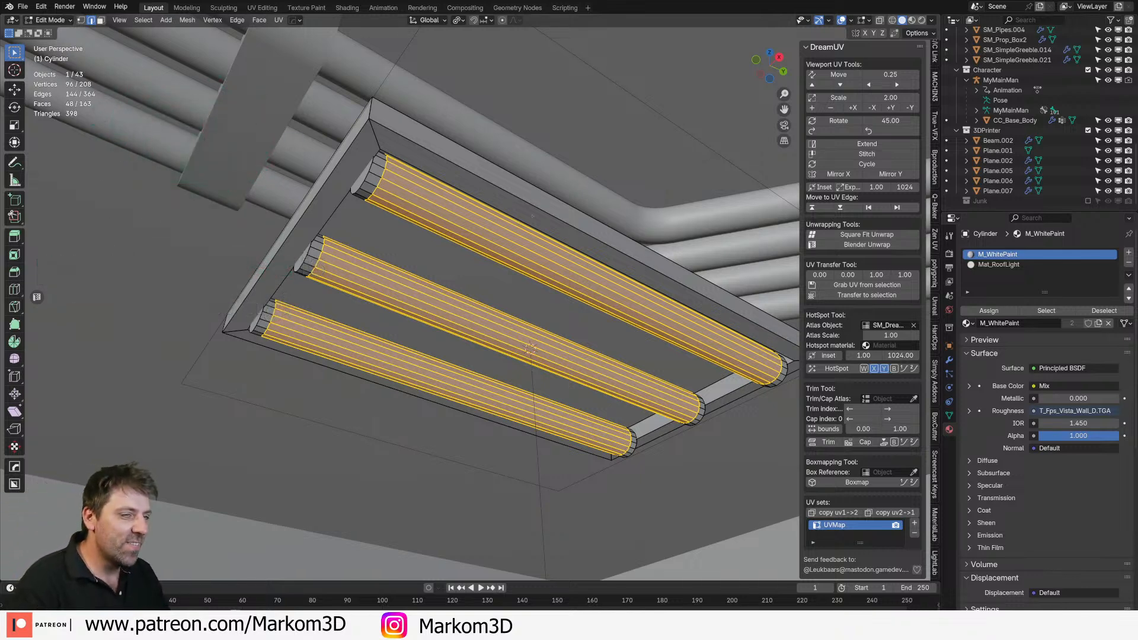
Step: Round the frame's four corners by bevelling their edges 0.0343 m with 6 segments
left_click(377, 136, "alt")
middle_click_drag(377, 137, 441, 102)
middle_click_drag(334, 165, 442, 305)
left_click(678, 386, "alt+shift")
key("ctrl+z")
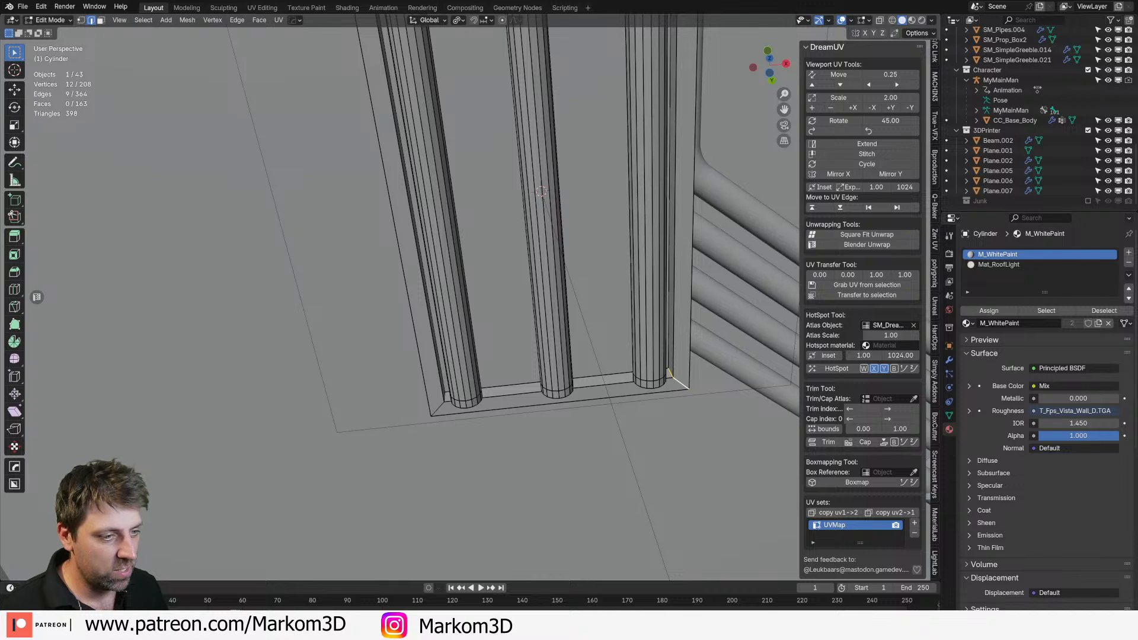
key("ctrl+b")
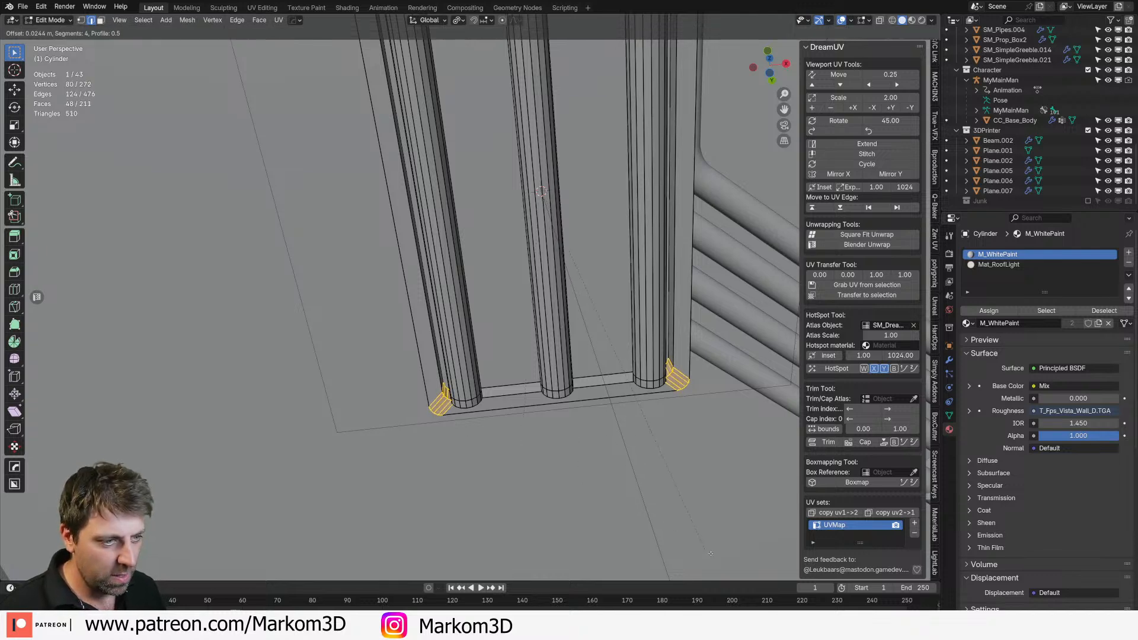
left_click(762, 577)
scroll(613, 350, "down", 3)
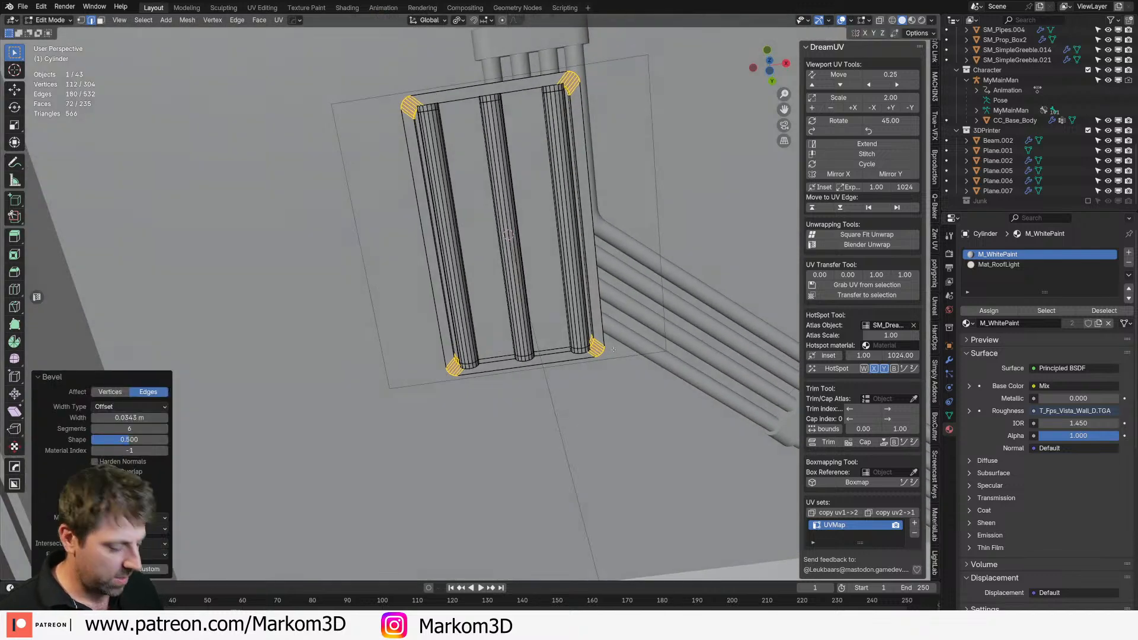
Step: In wireframe top view, keep only the frame's left corners selected and move them -0.05 m along X
key("KP_7")
key("z")
left_click(548, 345)
scroll(568, 308, "down", 2)
scroll(567, 303, "up", 2)
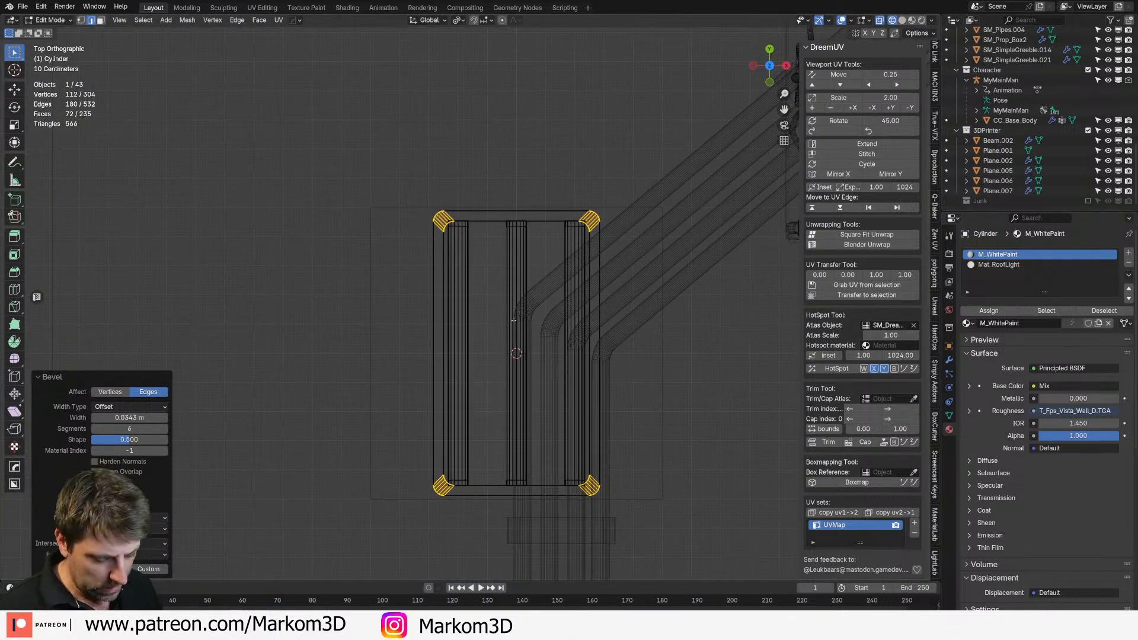
key("c")
middle_click_drag(623, 215, 648, 457)
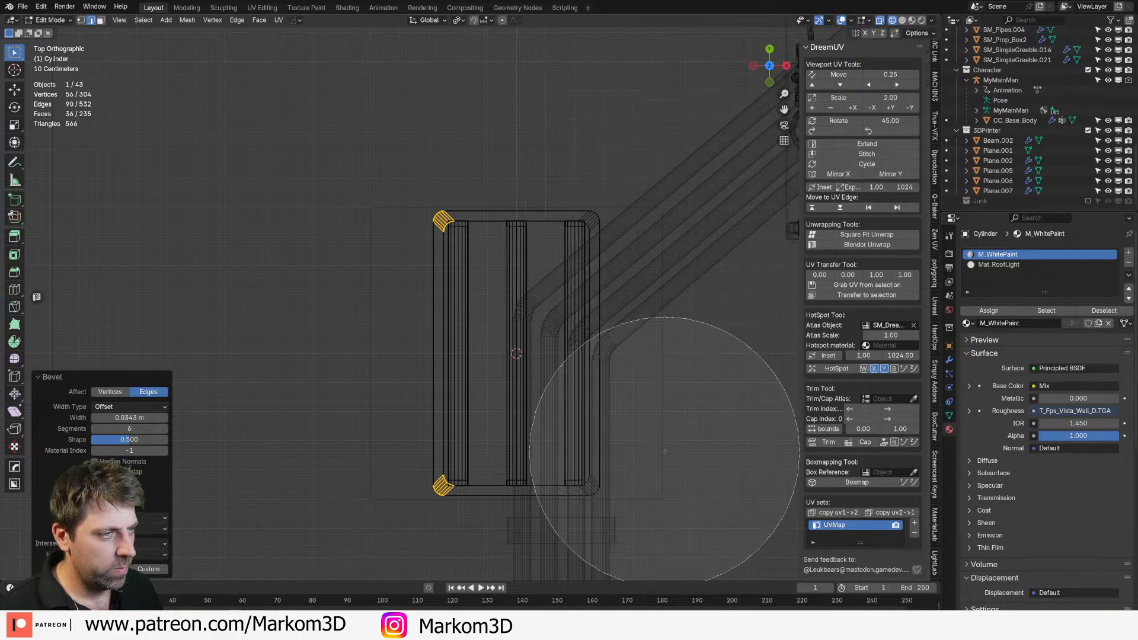
key("Escape")
type("gx")
type("-.1")
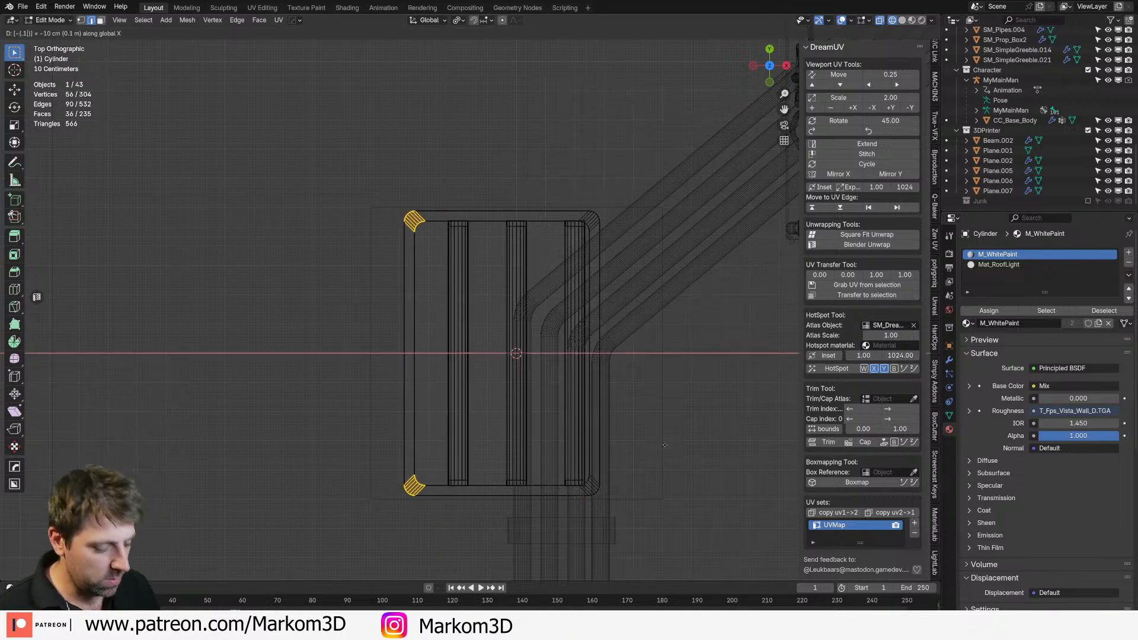
key("BackSpace")
key("BackSpace")
type("1--")
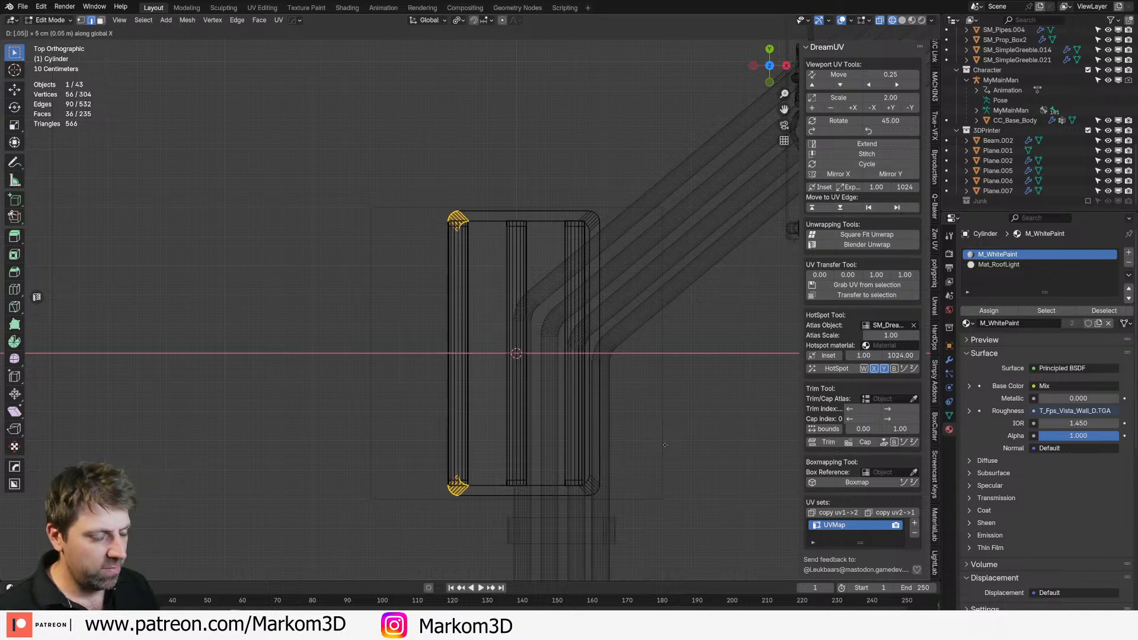
key("Return")
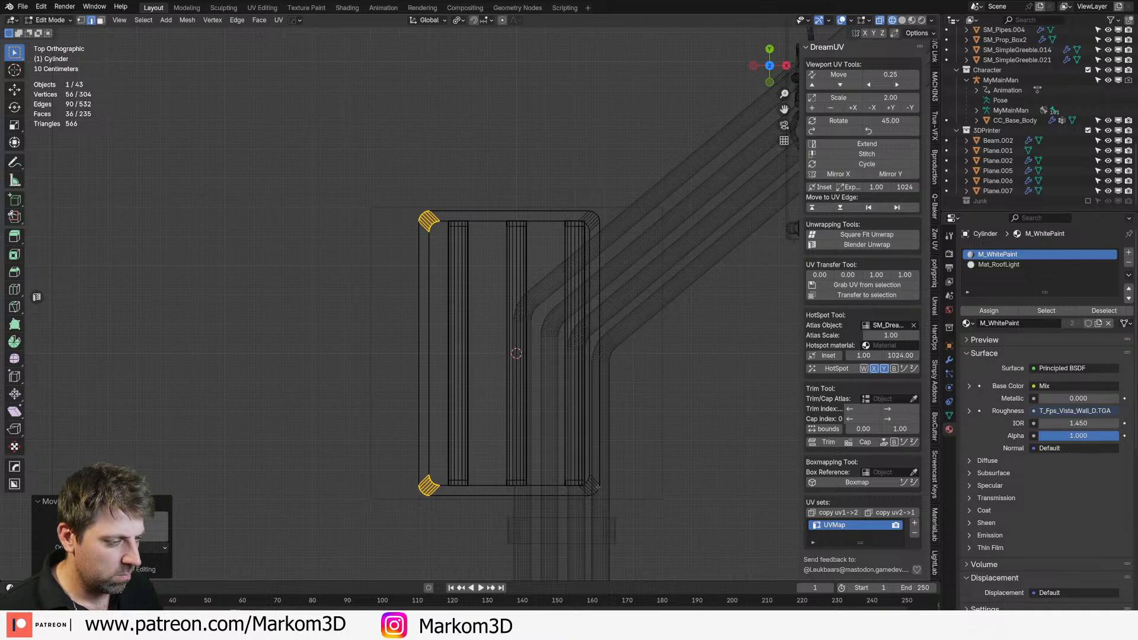
Step: Select the whole linked frame, deselect its left side, and move the right side 0.05 m along X
key("ctrl+l")
key("c")
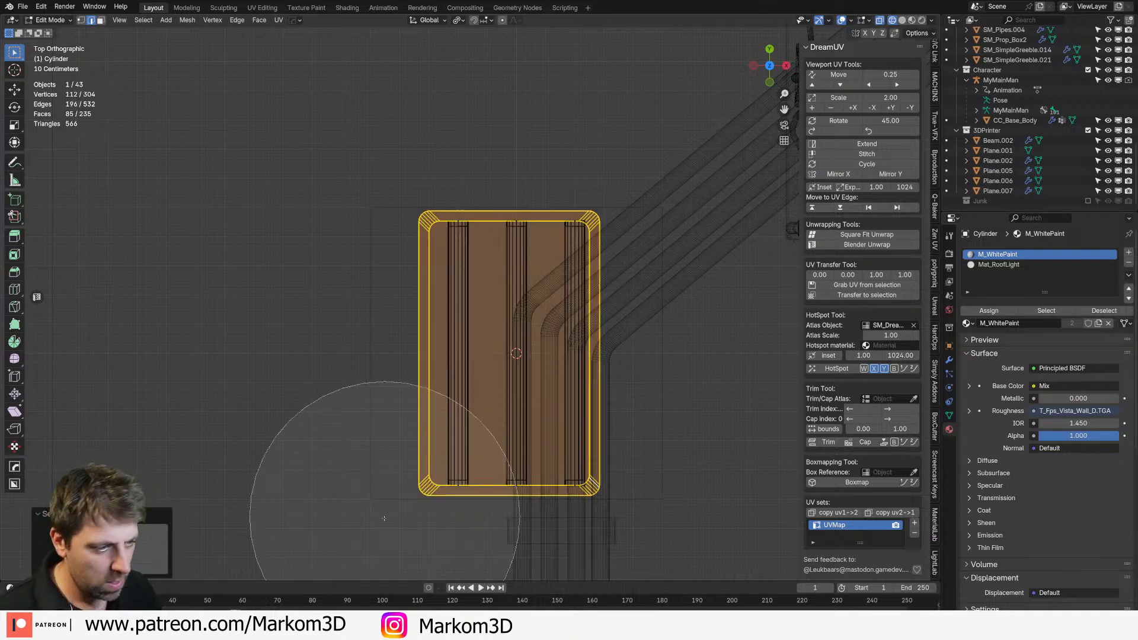
middle_click_drag(386, 514, 385, 292)
key("Escape")
type("gy.5")
key("BackSpace")
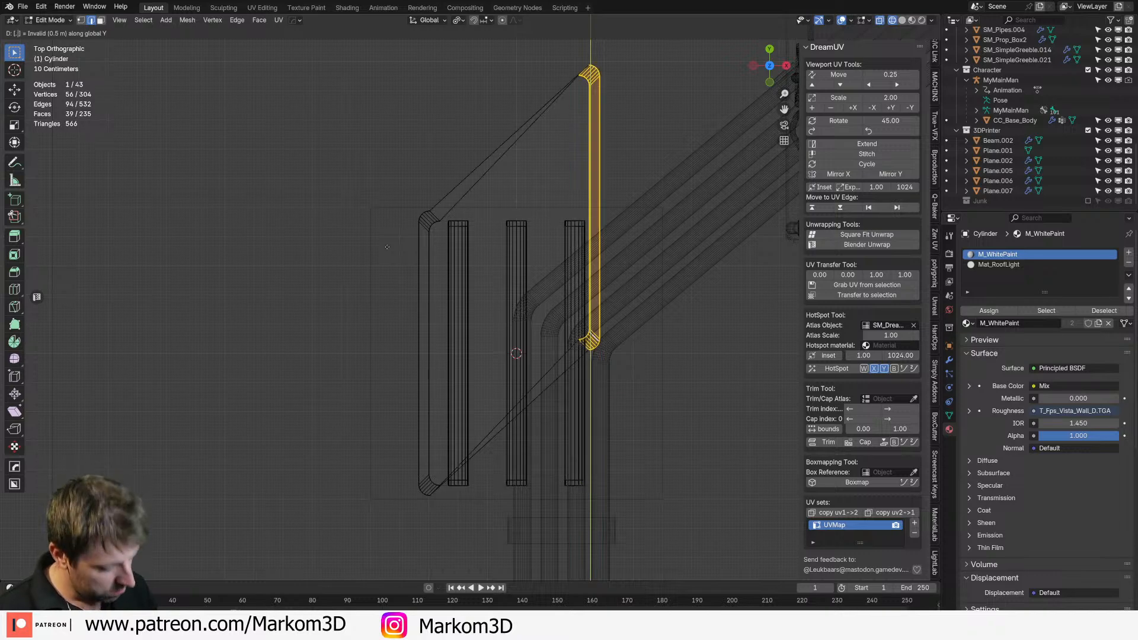
key("BackSpace")
type("x.05")
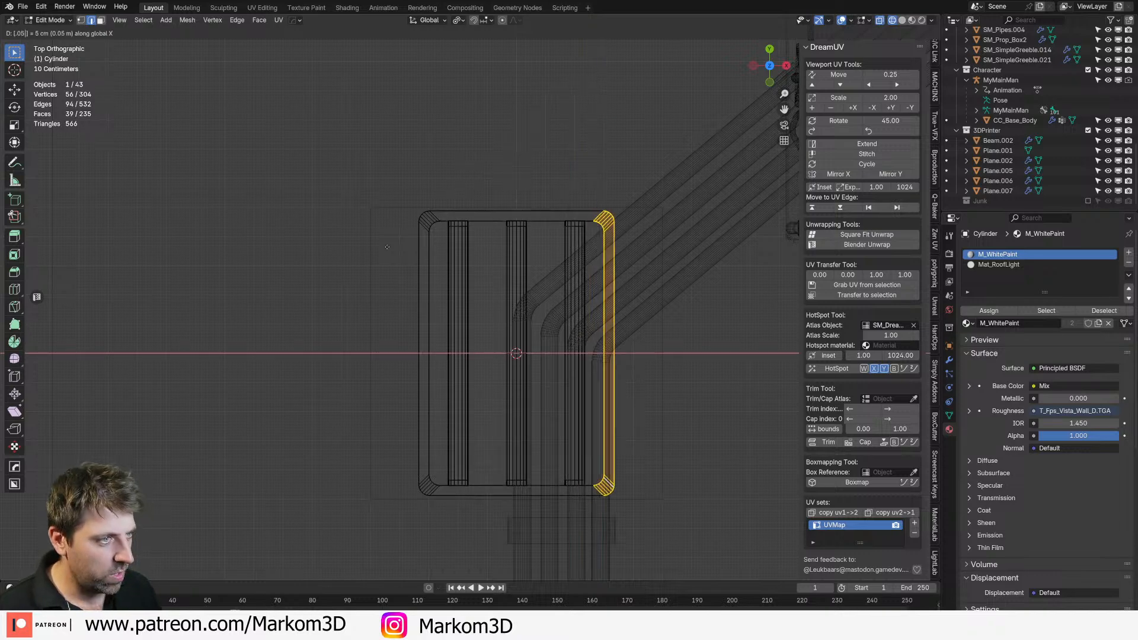
key("Return")
middle_click_drag(387, 246, 348, 339)
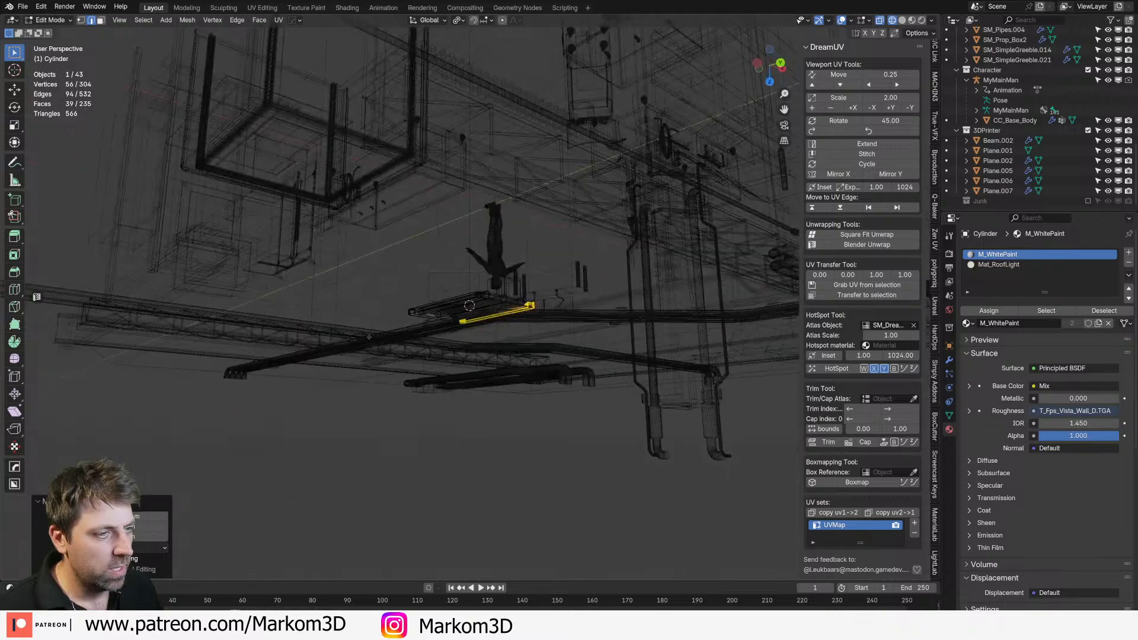
Step: Leave mesh editing, return to solid shading, and render the camera view to examine the finished ceiling fixture
scroll(347, 338, "up", 4)
key("Tab")
mouse_move(454, 464)
middle_mouse_down()
mouse_move(513, 463)
mouse_move(566, 415)
mouse_move(577, 371)
mouse_move(600, 418)
mouse_move(637, 451)
mouse_move(582, 412)
mouse_move(511, 438)
mouse_move(468, 409)
mouse_move(361, 409)
mouse_move(408, 413)
middle_mouse_up()
key("z")
left_click(578, 466)
key("ctrl+KP_1")
key("z")
left_click(703, 448)
scroll(454, 408, "down", 7)
key("KP_0")
key("F12")
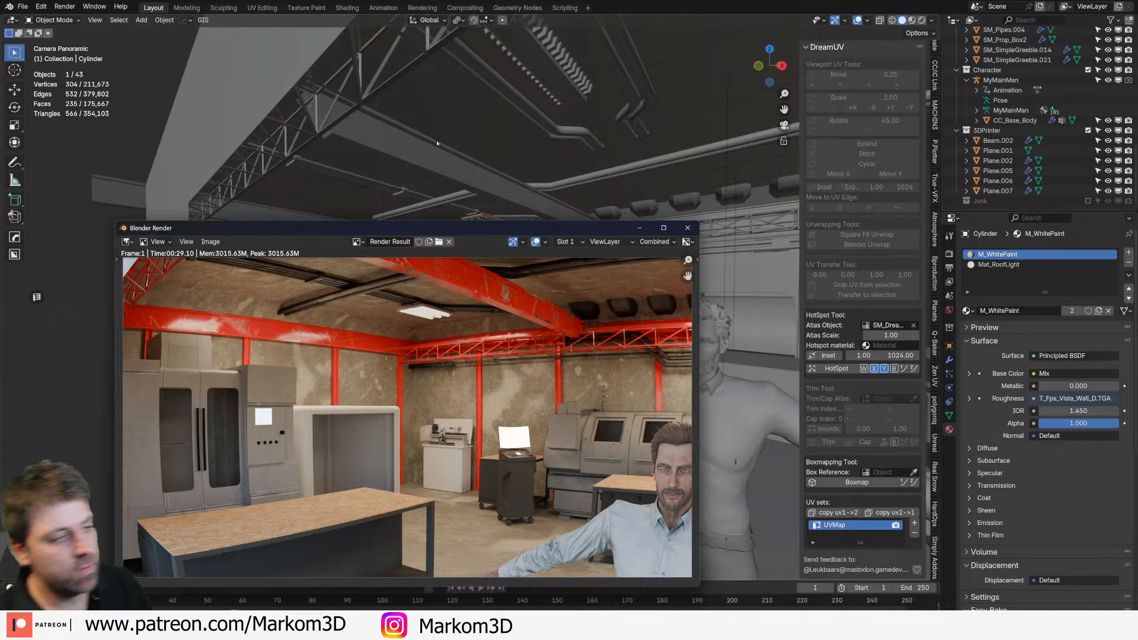
scroll(448, 302, "down", 2)
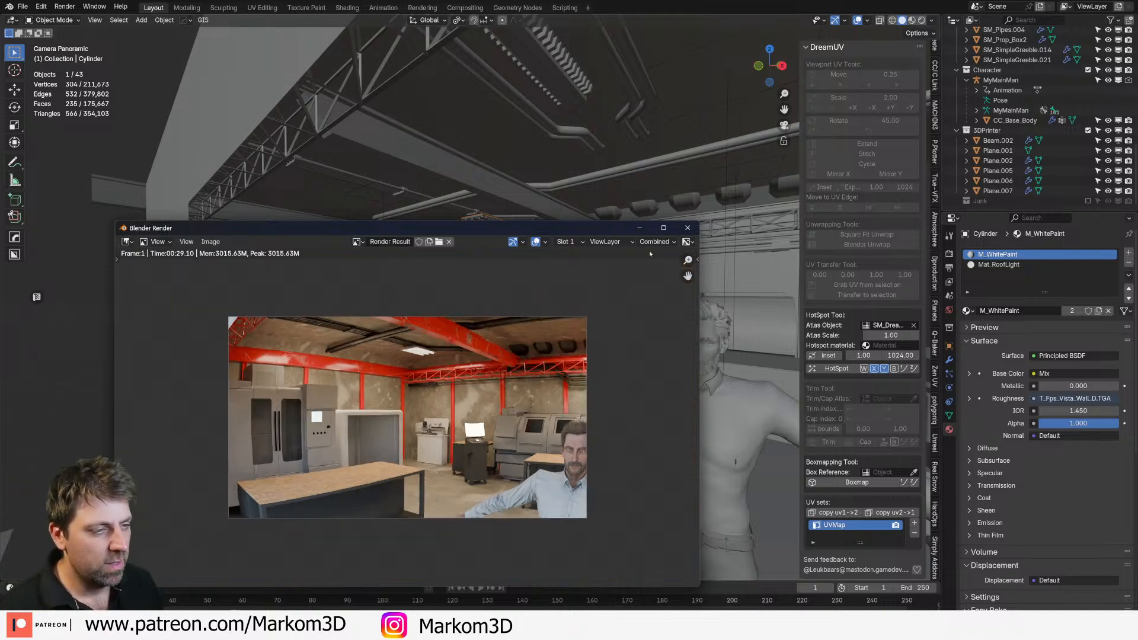
left_click(687, 228)
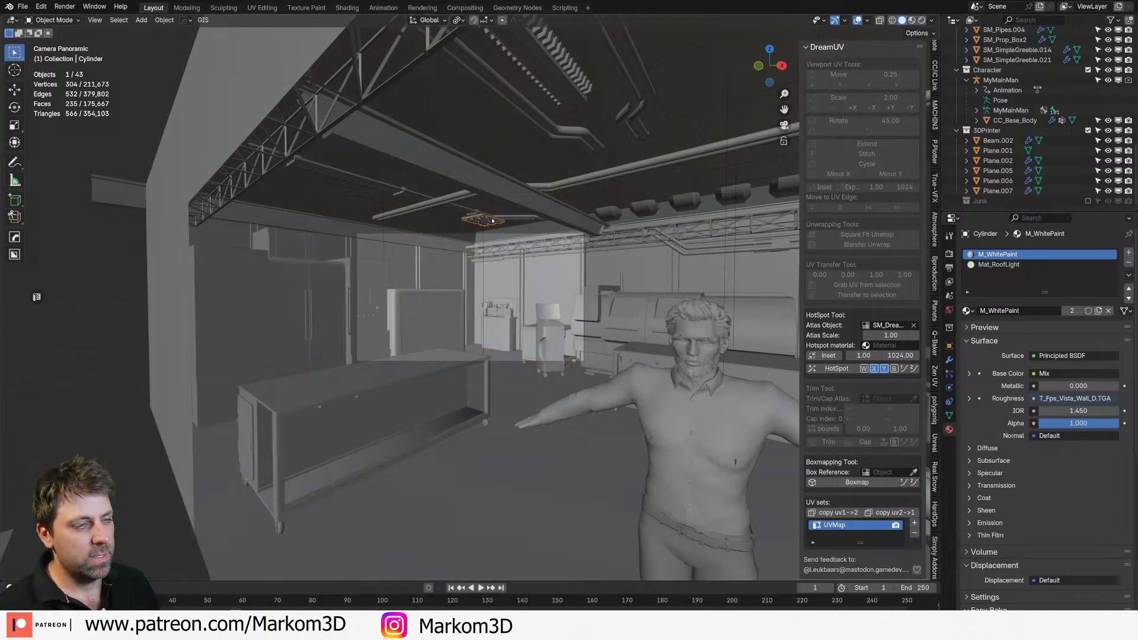
Step: In wireframe top view, snap the 3D cursor to the area light directly across from the fixture along X
key("KP_7")
key("Tab")
key("alt+z")
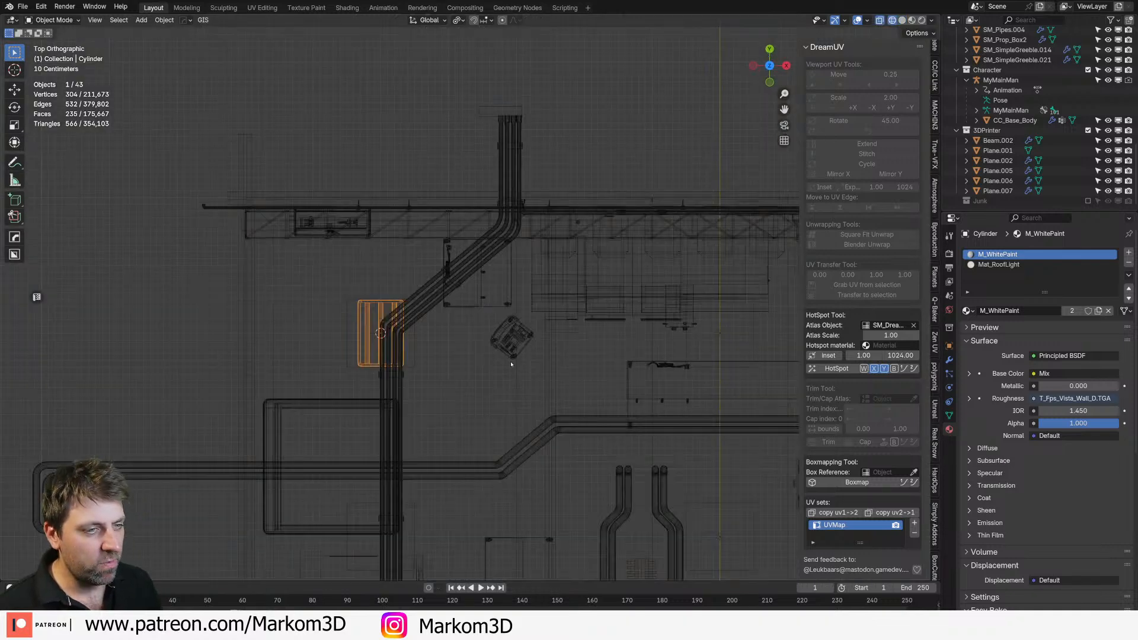
key("Tab")
middle_click_drag(599, 391, 423, 410, "shift")
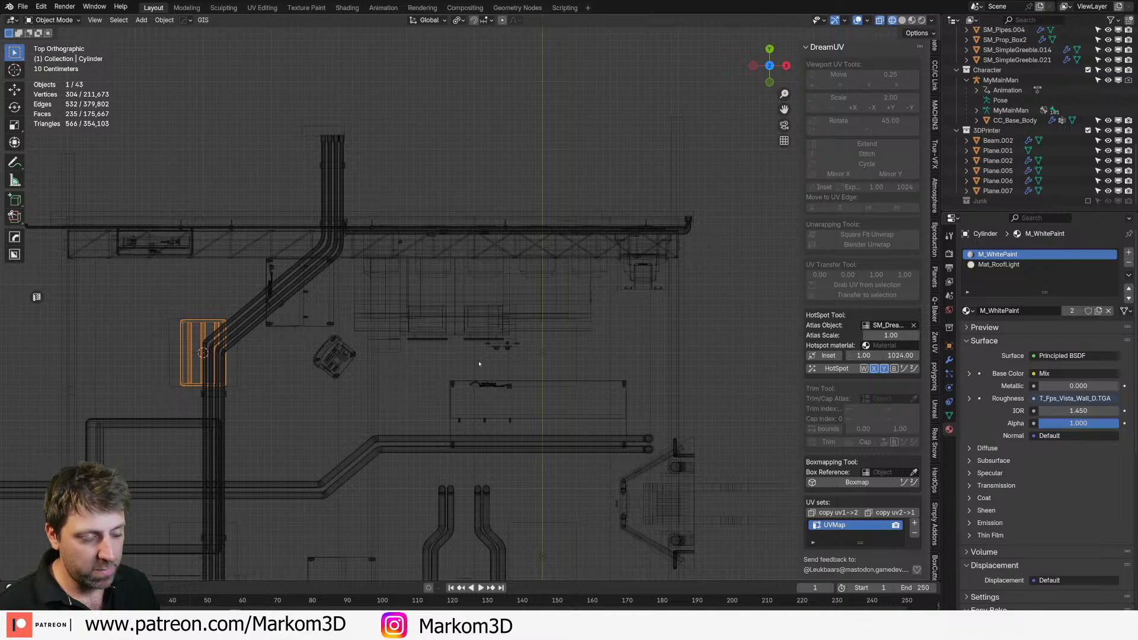
left_click(542, 356)
key("shift+s")
left_click(376, 381)
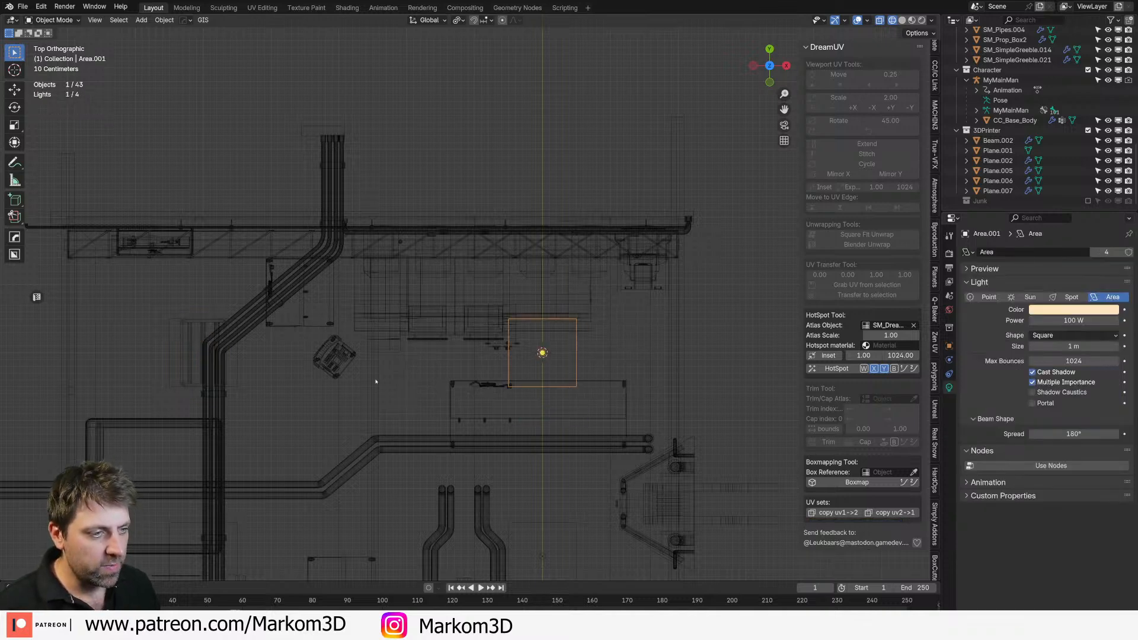
Step: Duplicate the ceiling fixture and snap the copy to the 3D cursor at the other area light
left_click(191, 373)
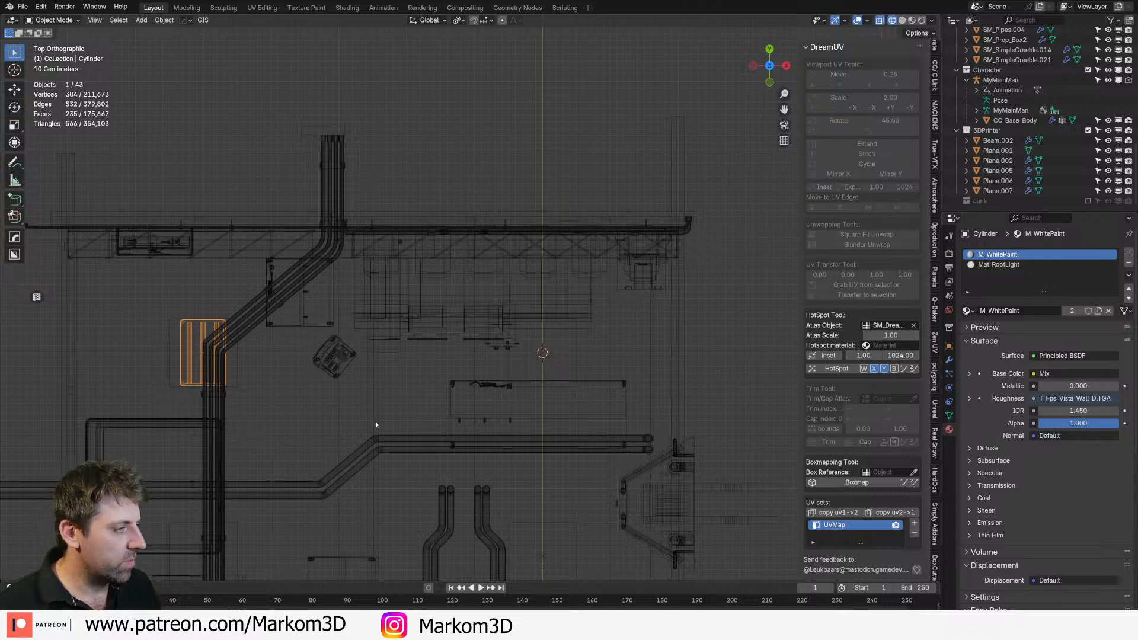
key("shift+d")
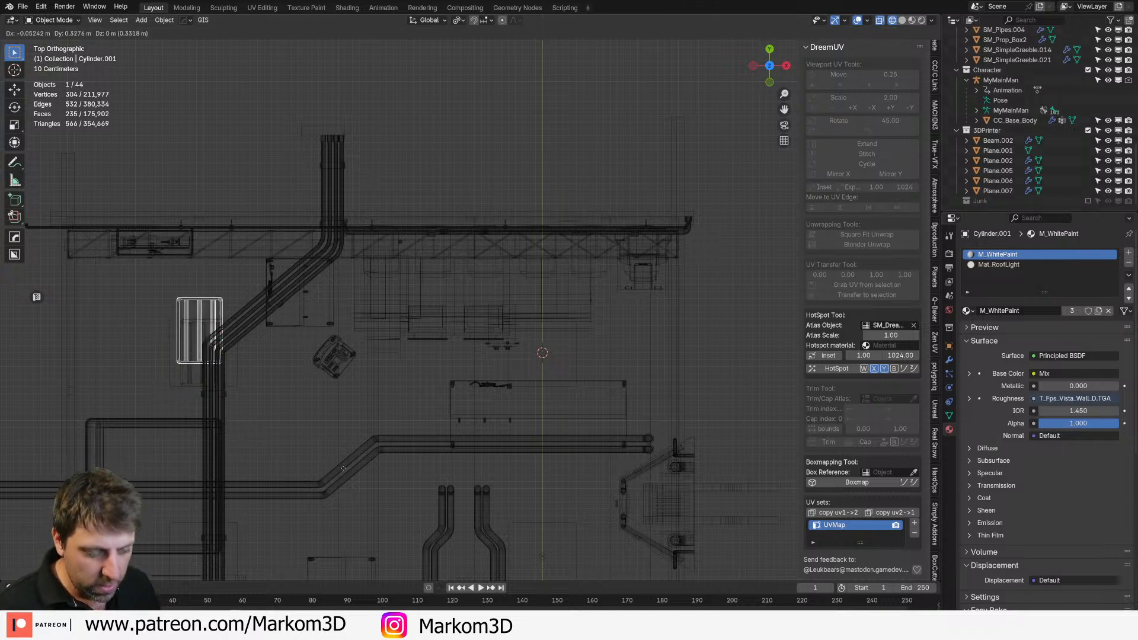
right_click(343, 487)
key("shift+s")
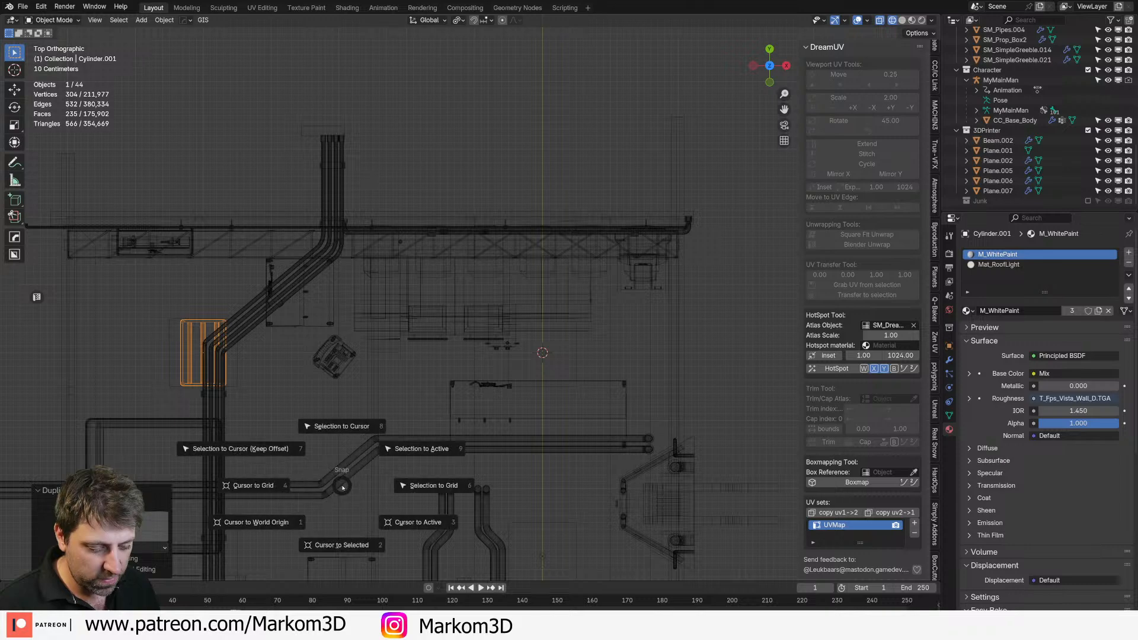
left_click(353, 441)
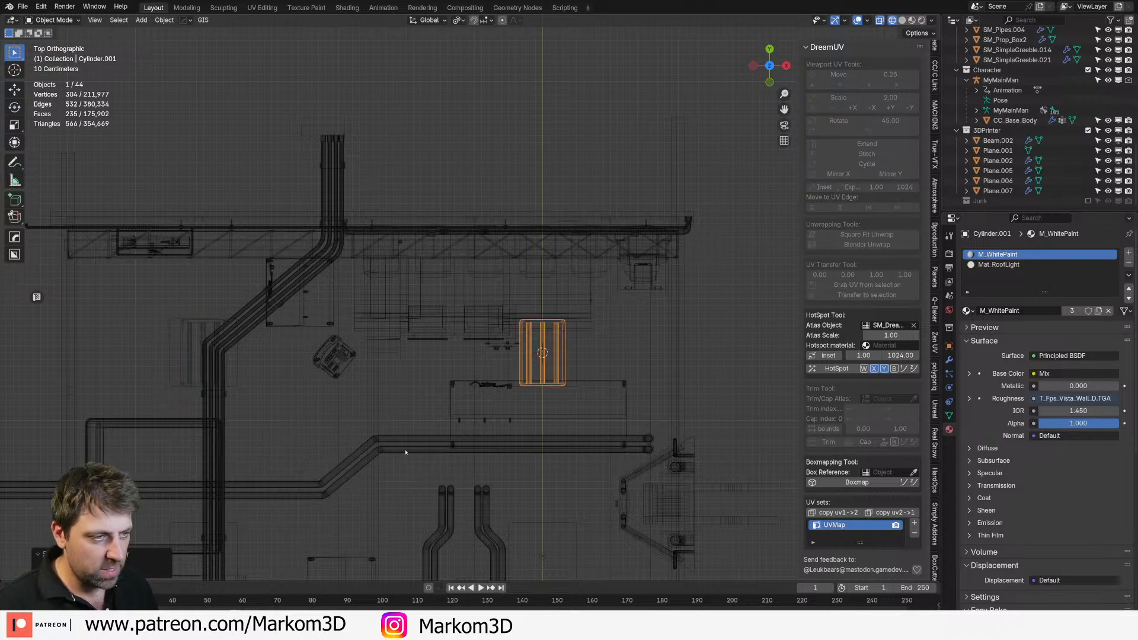
Step: Delete the fixture copy at the 3D cursor
left_click(185, 377, "shift")
middle_click_drag(185, 378, 186, 152, "shift")
scroll(498, 330, "down", 3)
left_click(526, 211)
scroll(526, 212, "up", 1)
key("Delete")
Step: Make a linked duplicate of the original fixture and snap it to the 3D cursor at the other area light
left_click(297, 184)
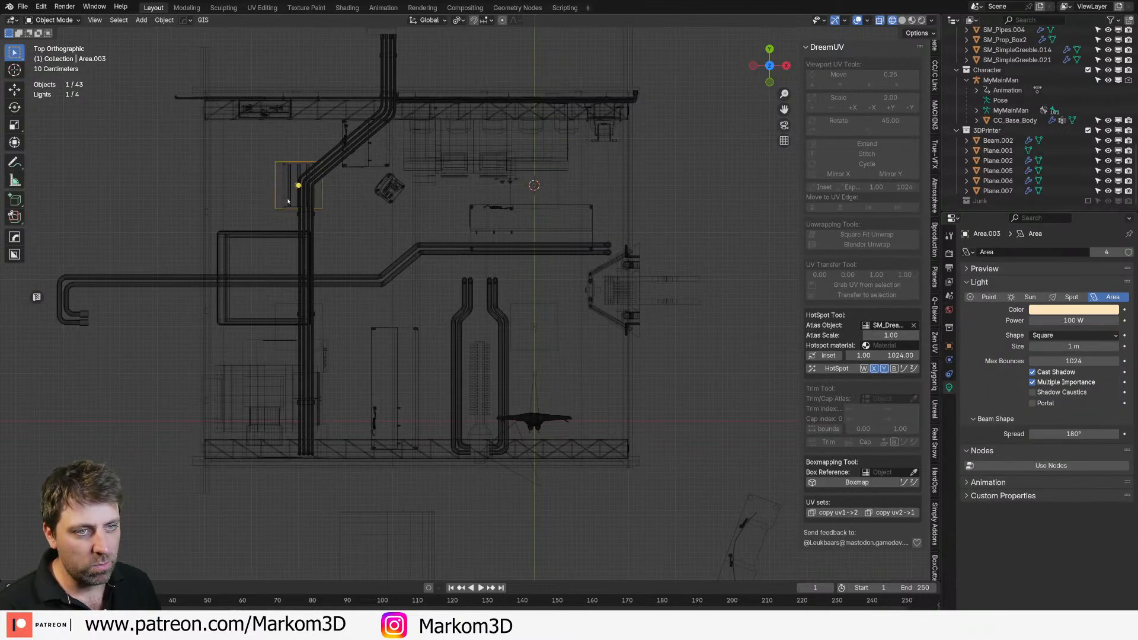
key("shift+d")
right_click(317, 330)
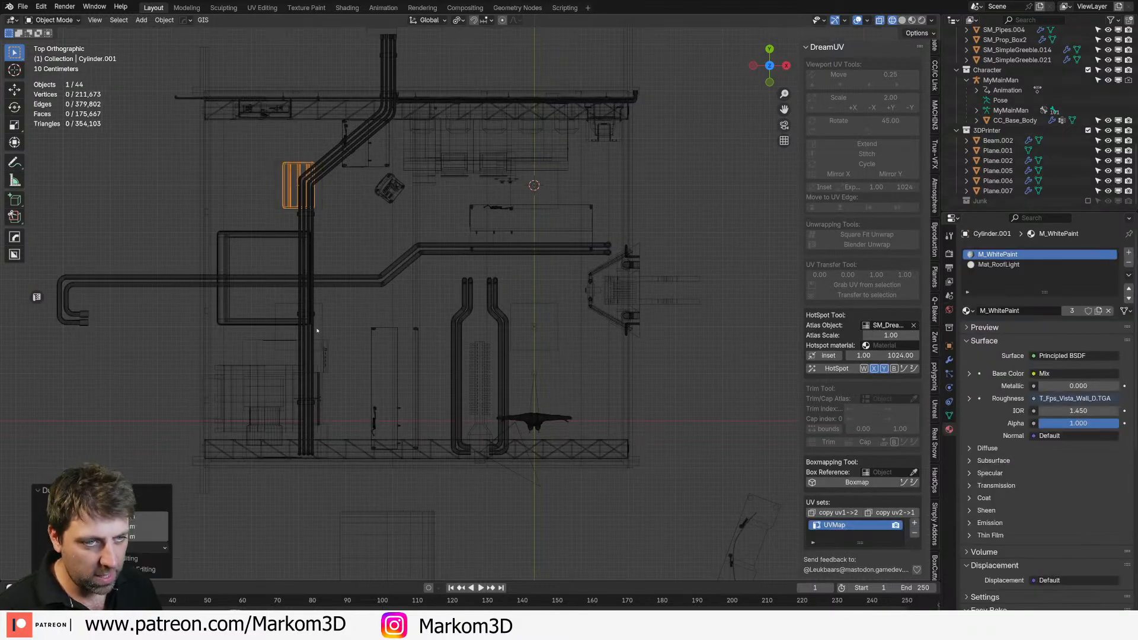
key("shift+s")
left_click(315, 203)
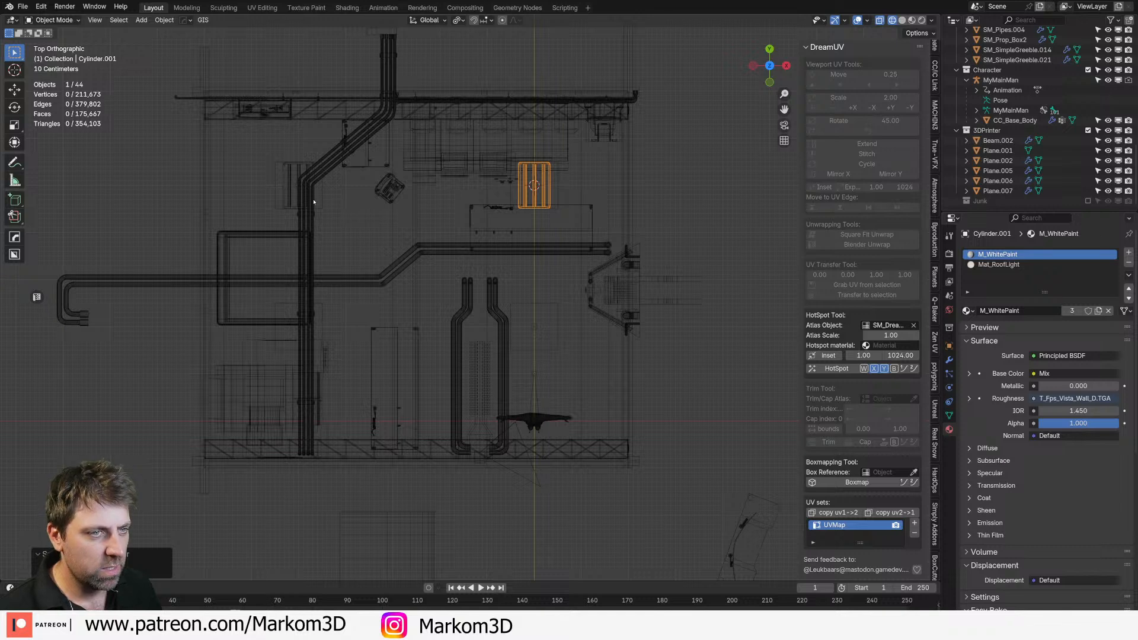
Step: Make linked duplicates of both fixtures about 3 m along negative Y, onto the remaining two area lights
left_click(286, 202, "shift")
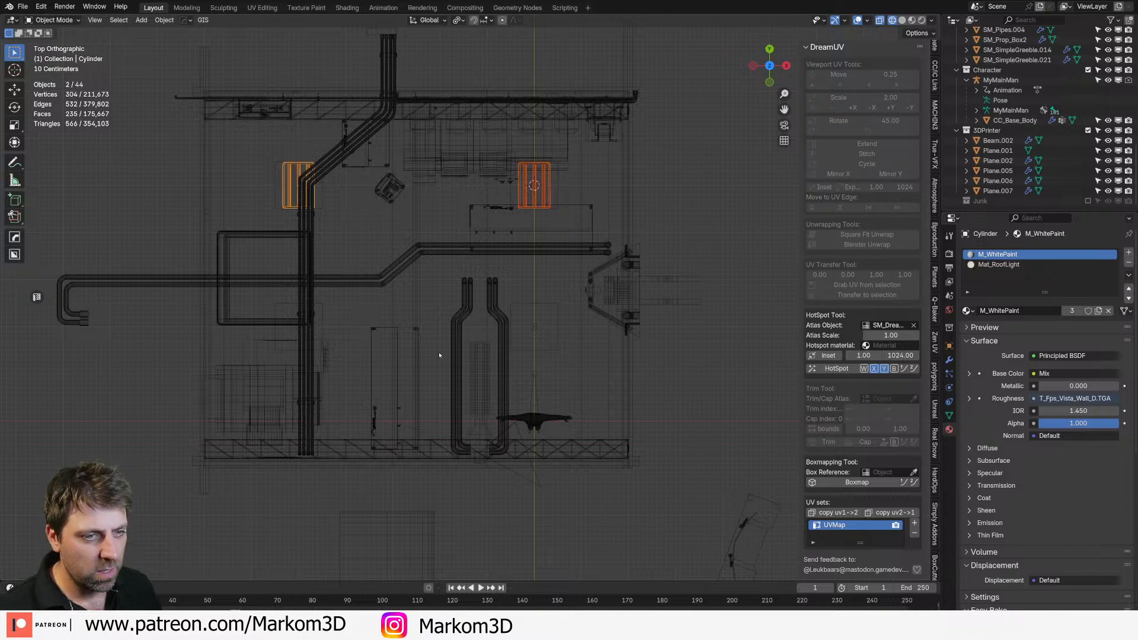
key("shift+d")
key("y")
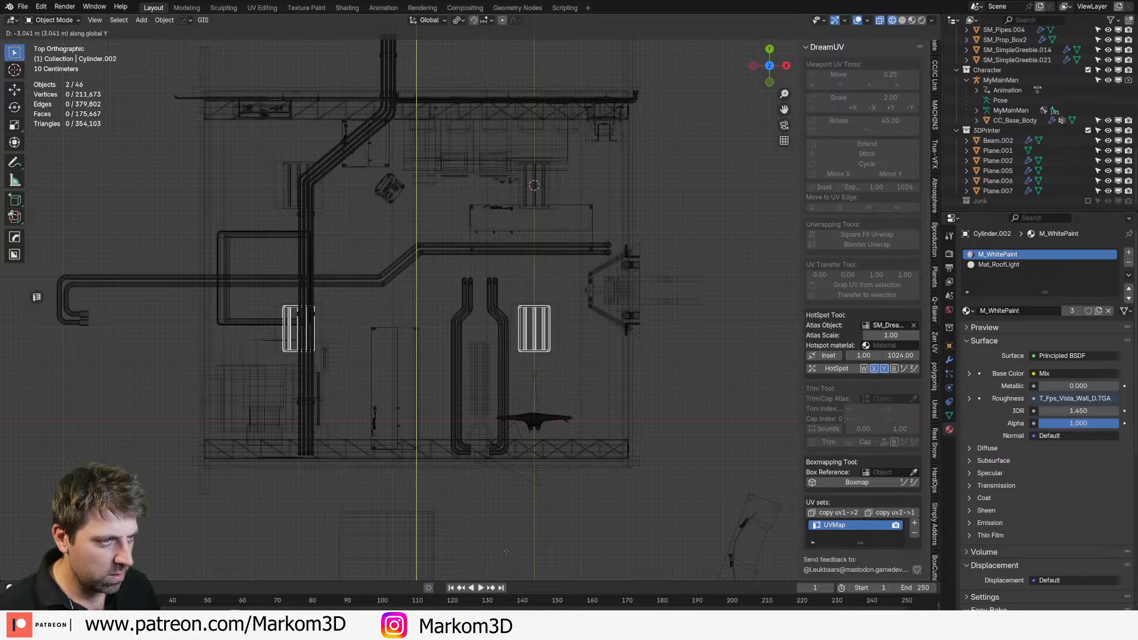
left_click(508, 537)
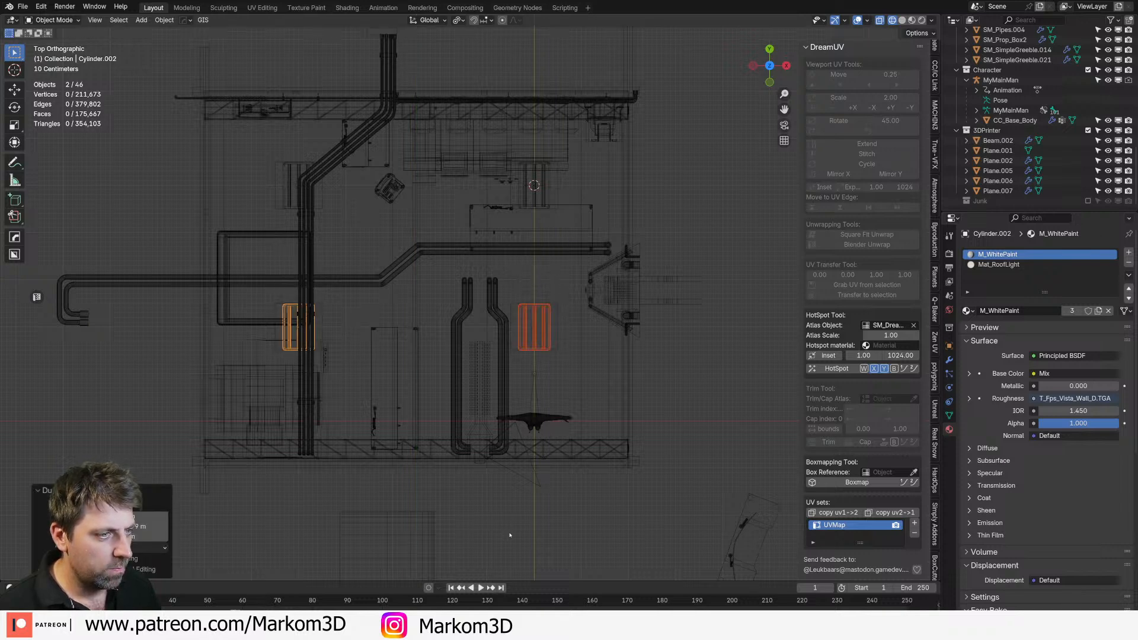
Step: Select all four area lights and scale them by 0.640 along X to match the fixtures' width
left_click(555, 328)
left_click(548, 188, "shift")
left_click(277, 198, "shift")
left_click(272, 332, "shift")
key("s")
key("x")
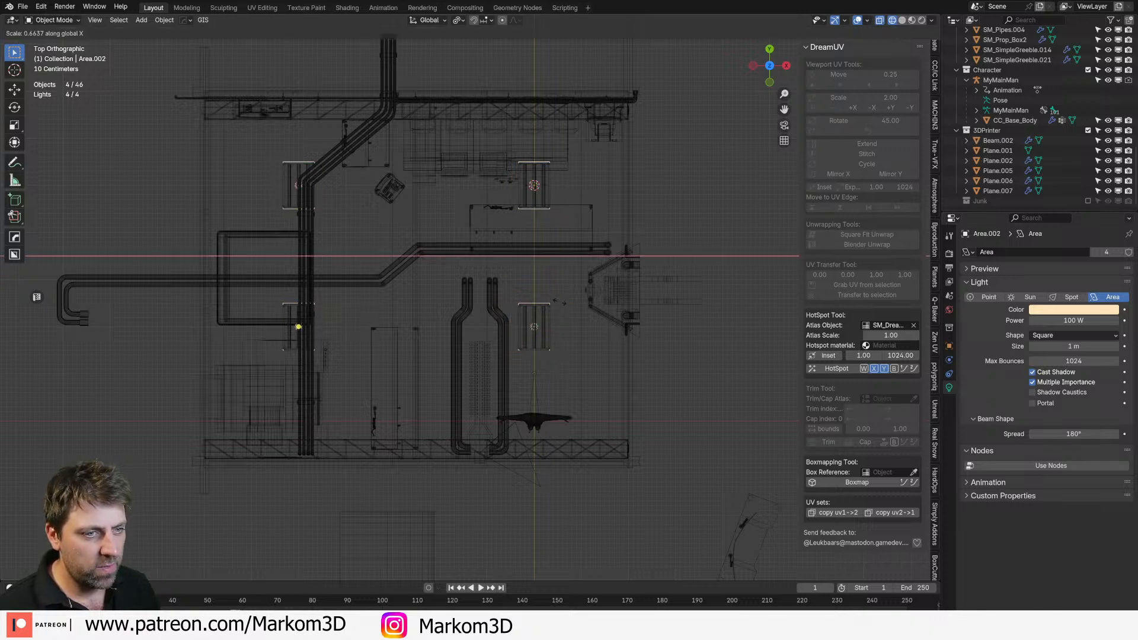
left_click(556, 302)
Step: Run a test render of the lit workshop and exclude the Character collection from renders
key("F12")
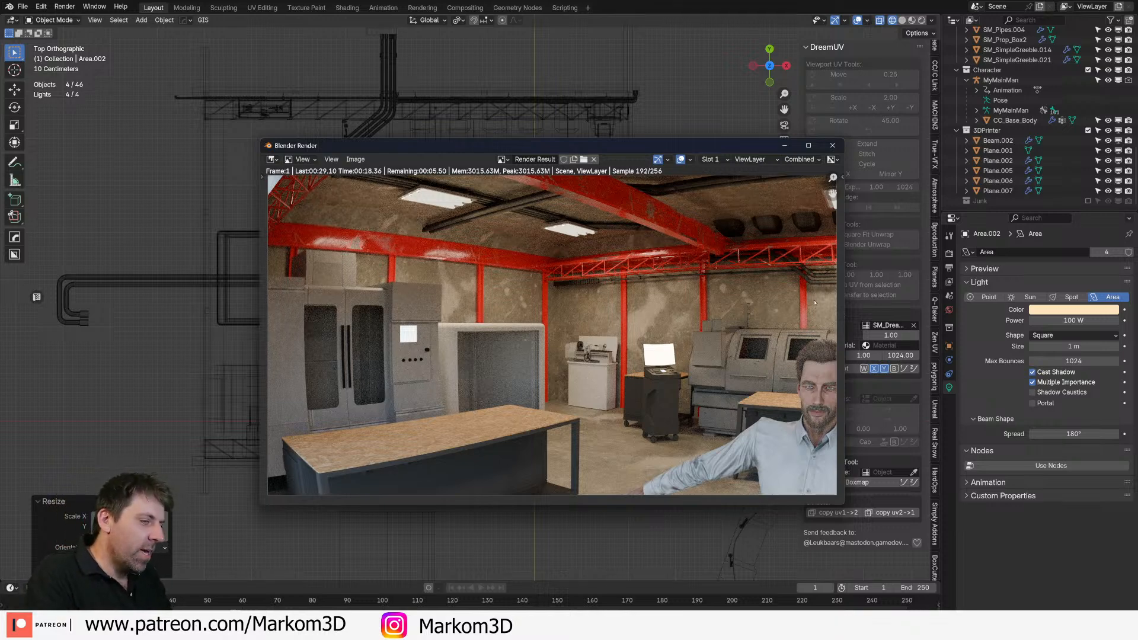
scroll(584, 309, "up", 2)
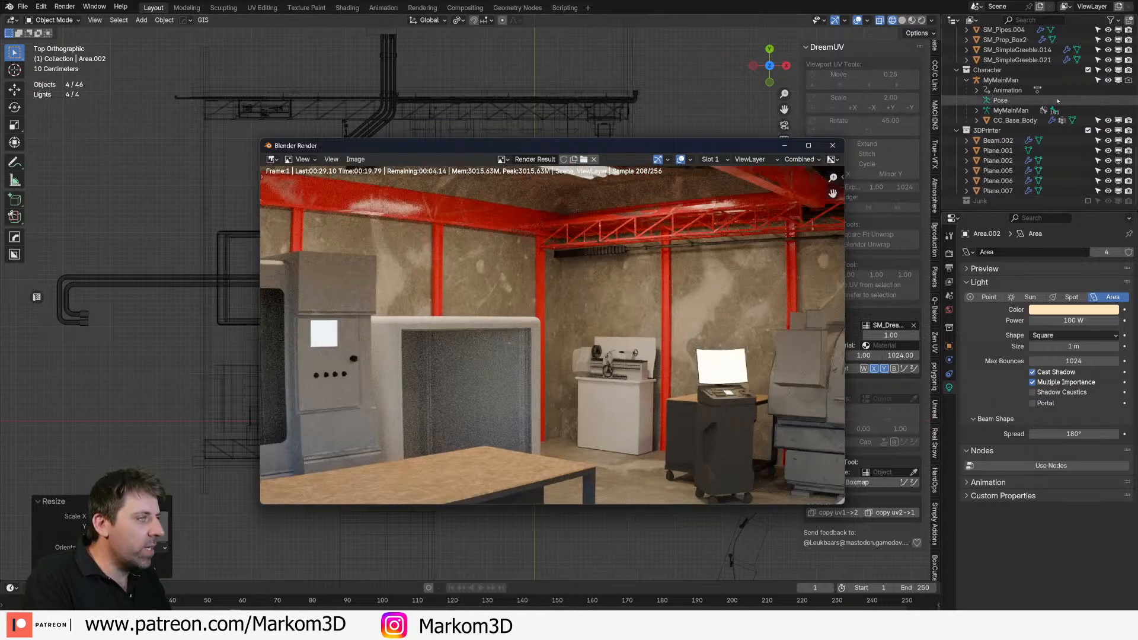
left_click(1129, 70)
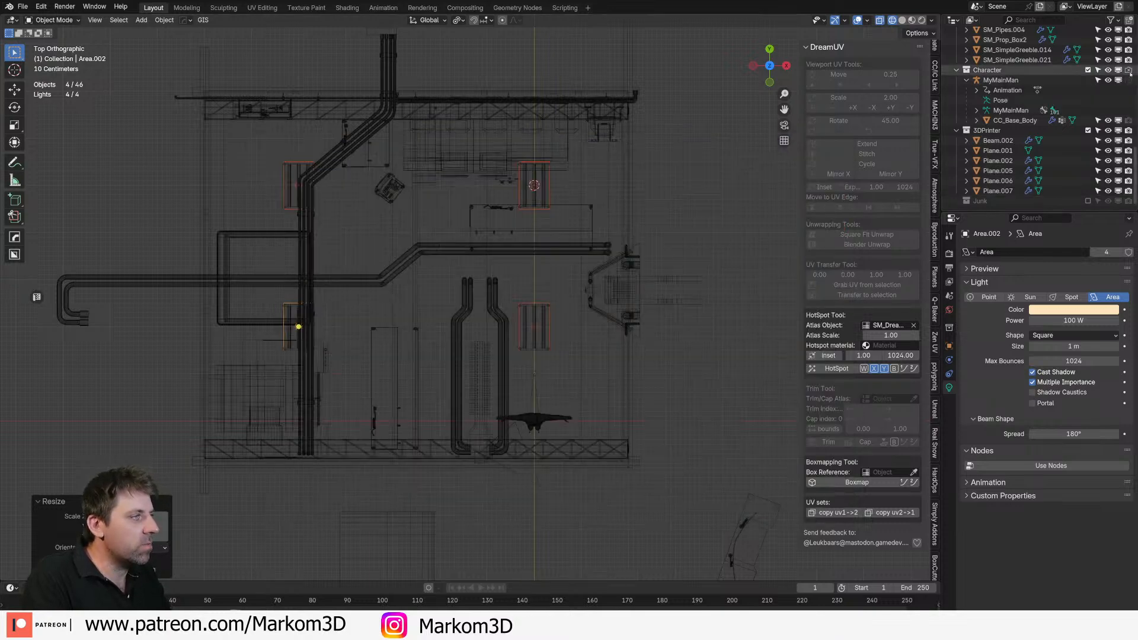
Step: Render the workshop without the character and examine the lighting and props in the result
middle_click_drag(688, 402, 623, 357)
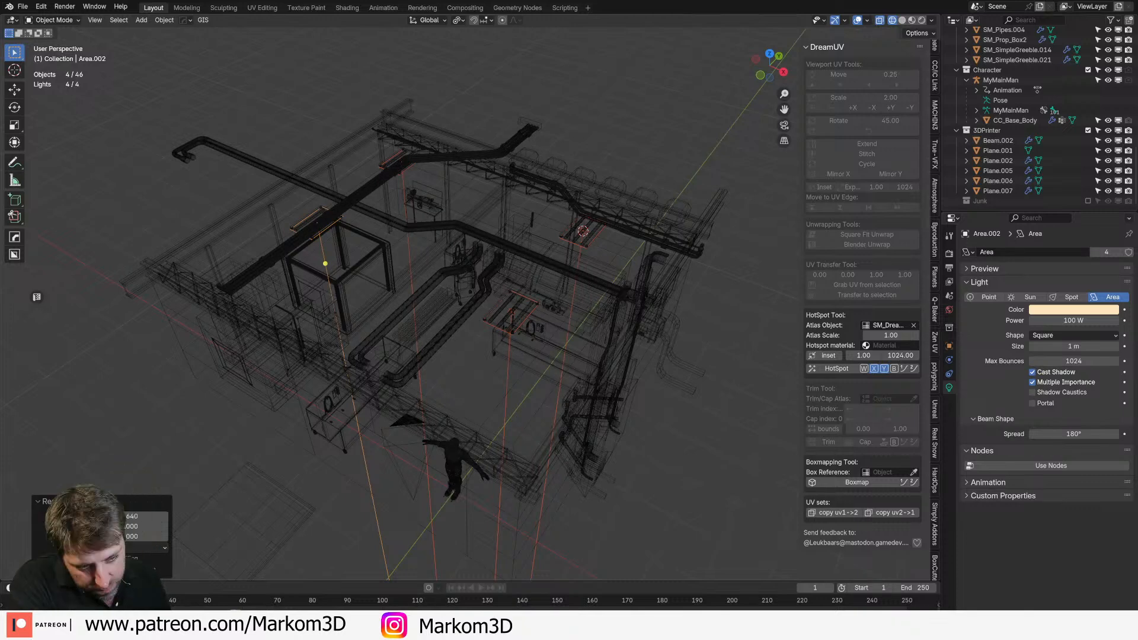
key("F12")
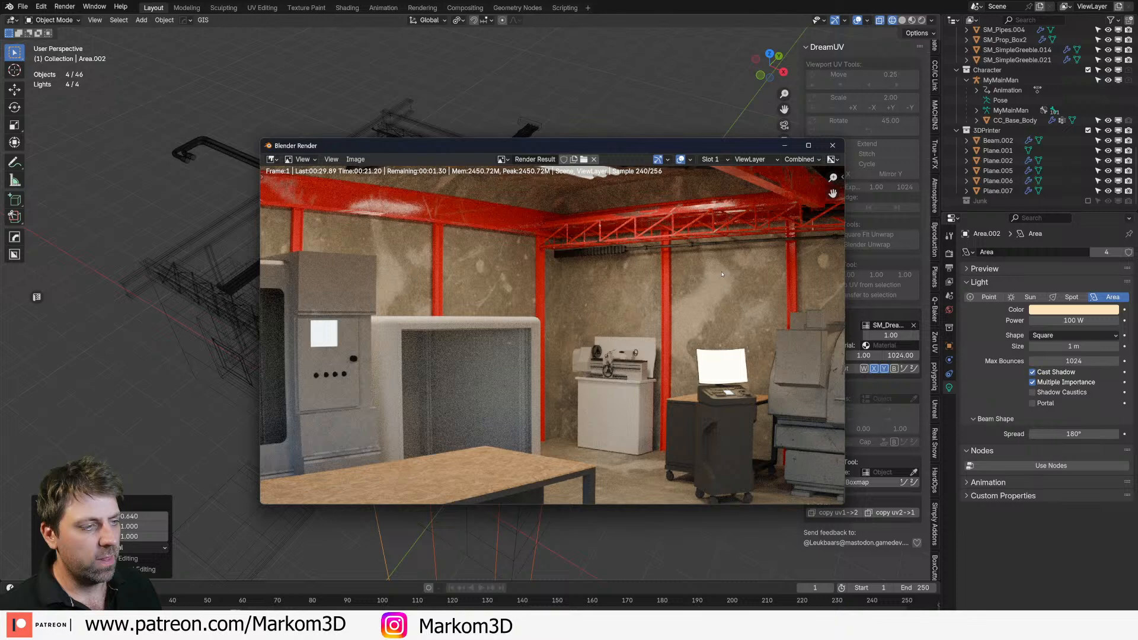
scroll(596, 338, "down", 3)
scroll(628, 301, "down", 1)
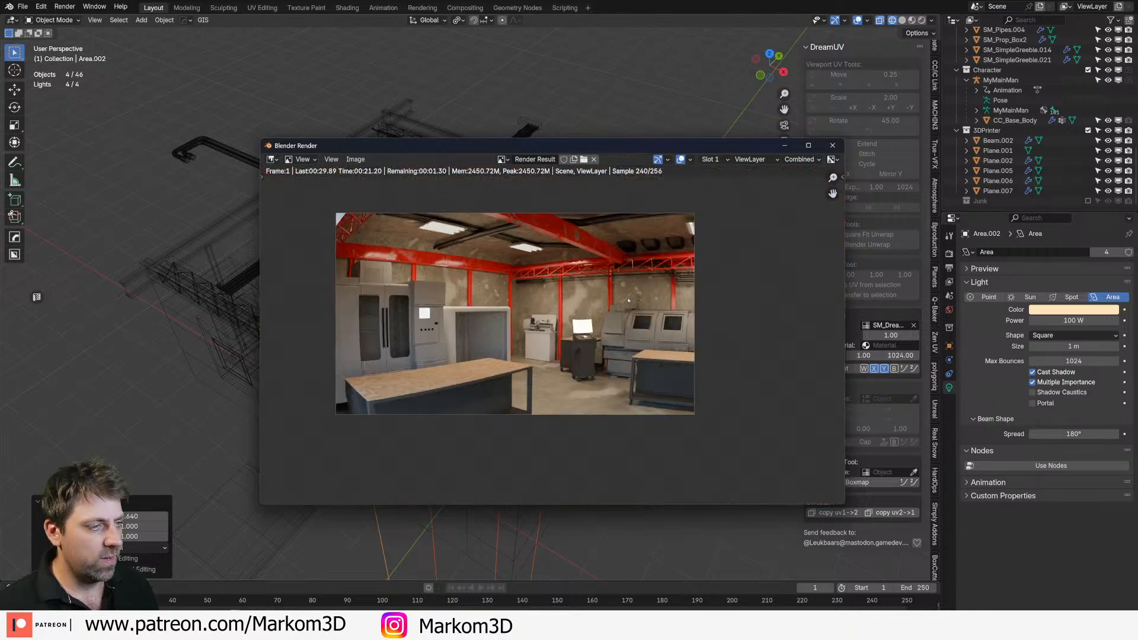
scroll(659, 320, "up", 2)
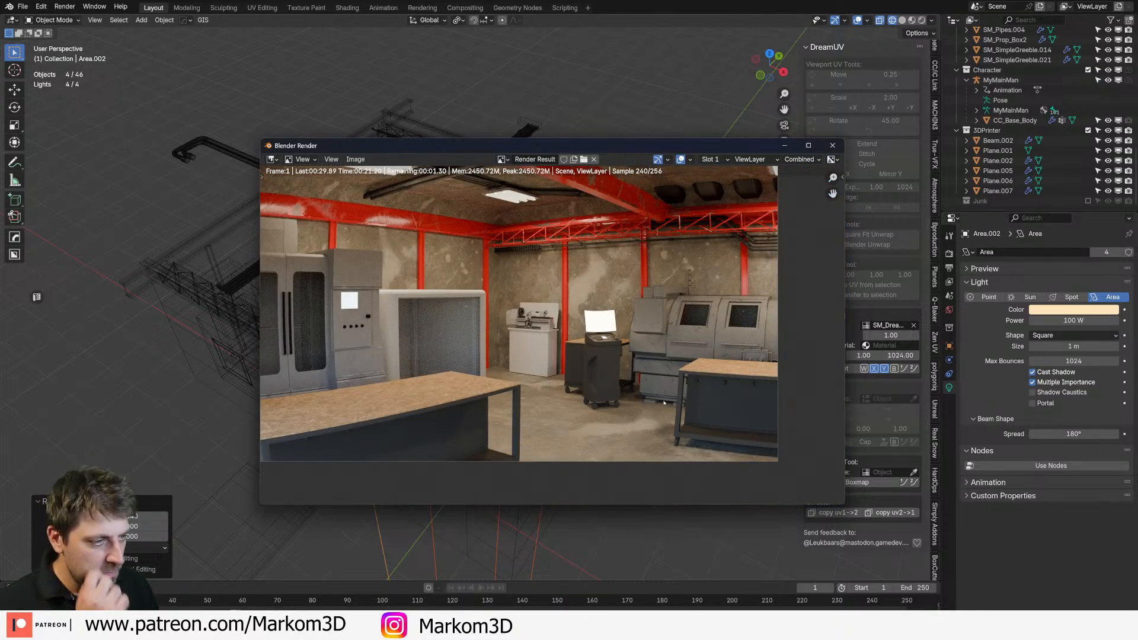
scroll(664, 403, "down", 1)
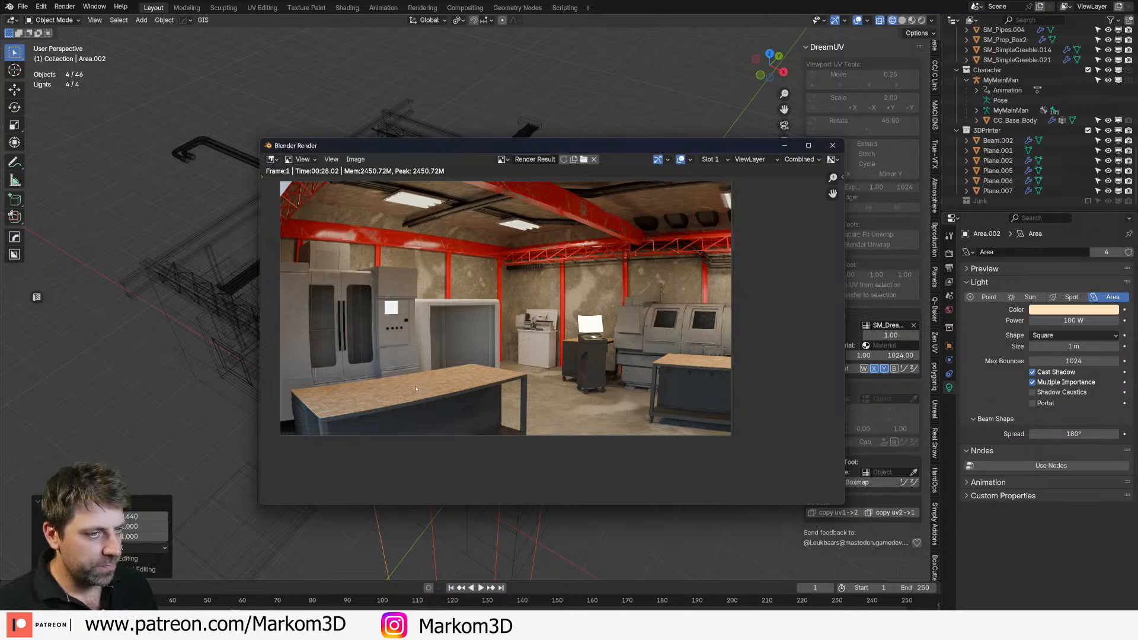
left_click(832, 145)
middle_click_drag(558, 385, 573, 346)
scroll(583, 376, "up", 6)
scroll(581, 380, "down", 4)
left_click(451, 401)
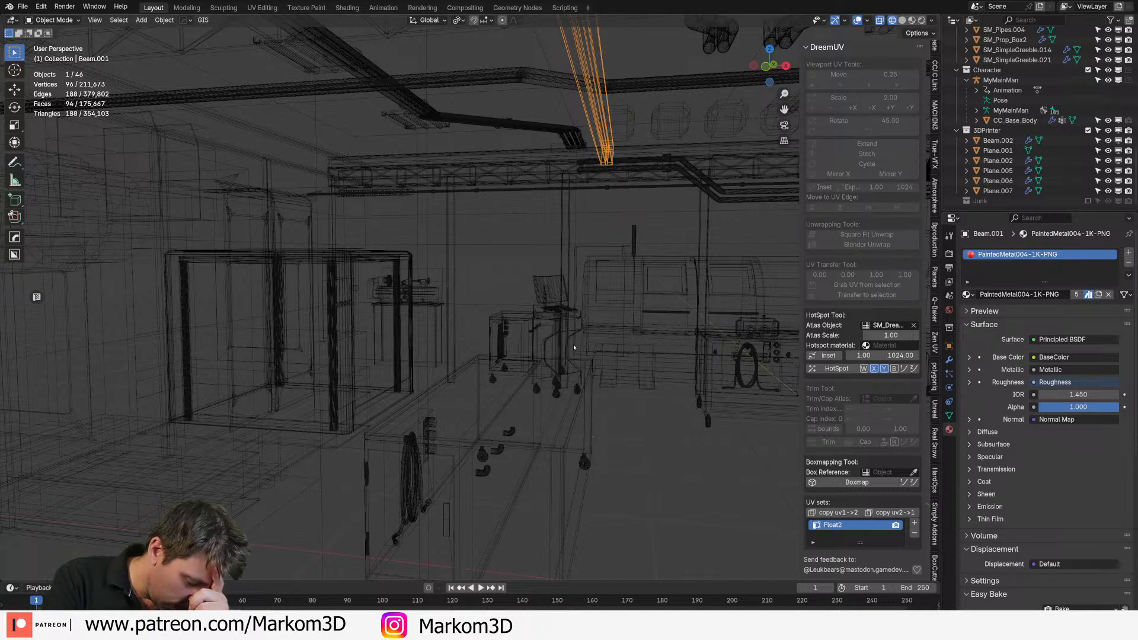
scroll(574, 348, "down", 6)
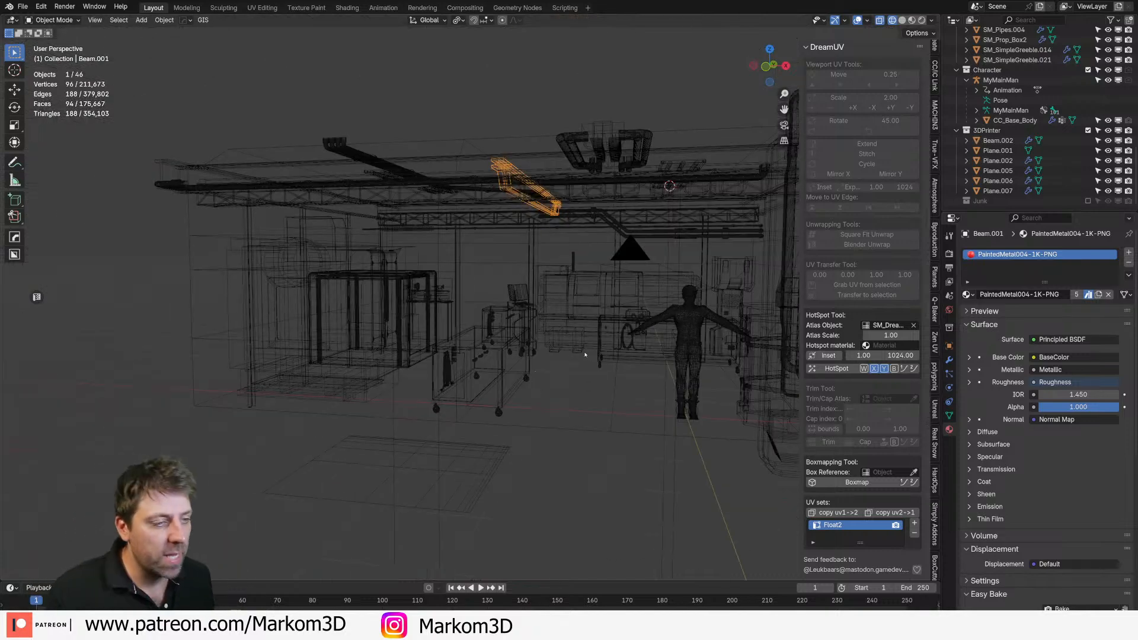
Step: In solid shading, open the building's wall mesh for editing and select the edges bordering the large front opening
key("z")
left_click(659, 337)
middle_click_drag(659, 337, 619, 362)
left_click(389, 341)
middle_click_drag(468, 355, 492, 329)
key("Tab")
scroll(492, 329, "up", 5)
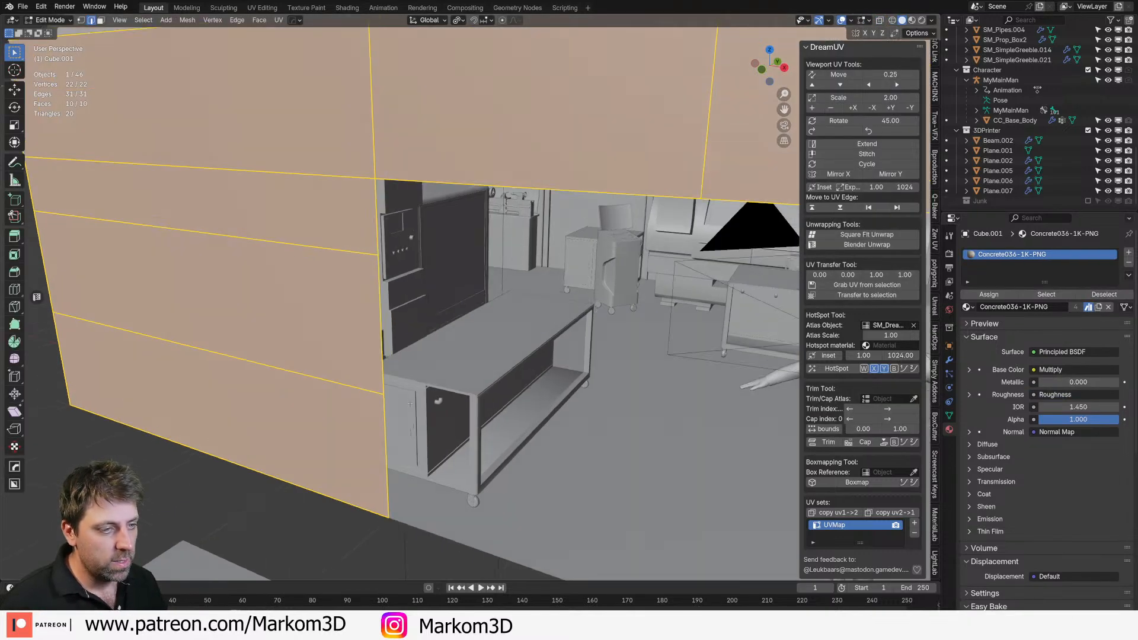
left_click(372, 317, "alt")
scroll(372, 317, "down", 6)
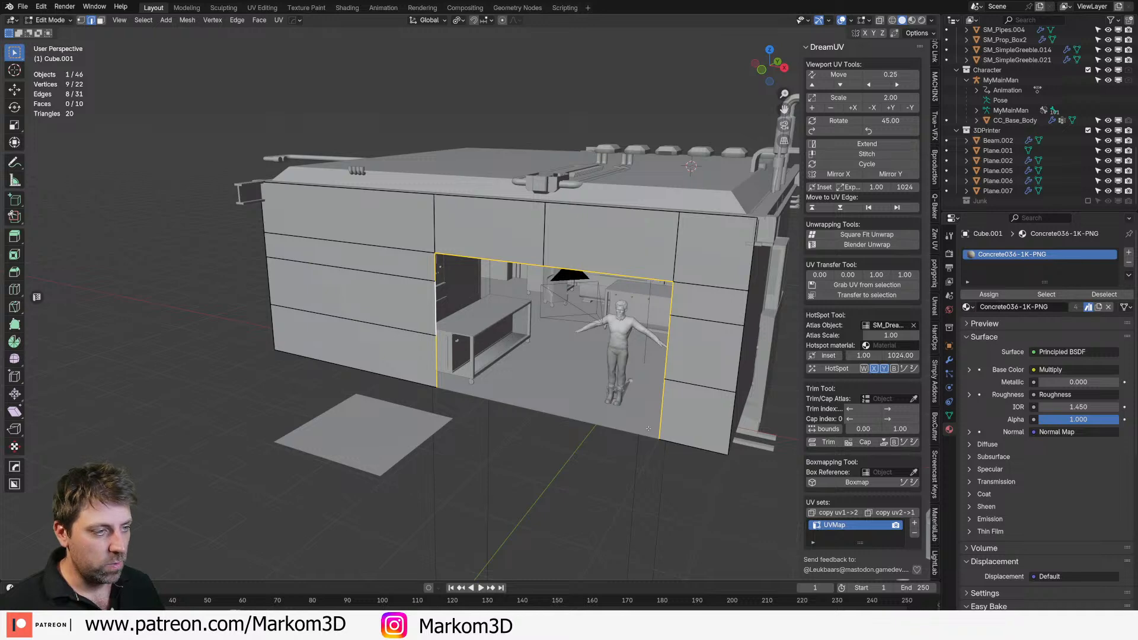
Step: Duplicate the opening's border edges in place and separate them into their own object
key("shift+d")
right_click(649, 465)
key("p")
left_click(648, 468)
Step: Open the separated opening outline for editing and shift all its edges slightly along Y
key("Tab")
left_click(436, 378)
left_click(436, 378, "shift")
left_click(436, 378)
key("Tab")
key("a")
middle_click_drag(436, 378, 497, 445)
key("g")
key("y")
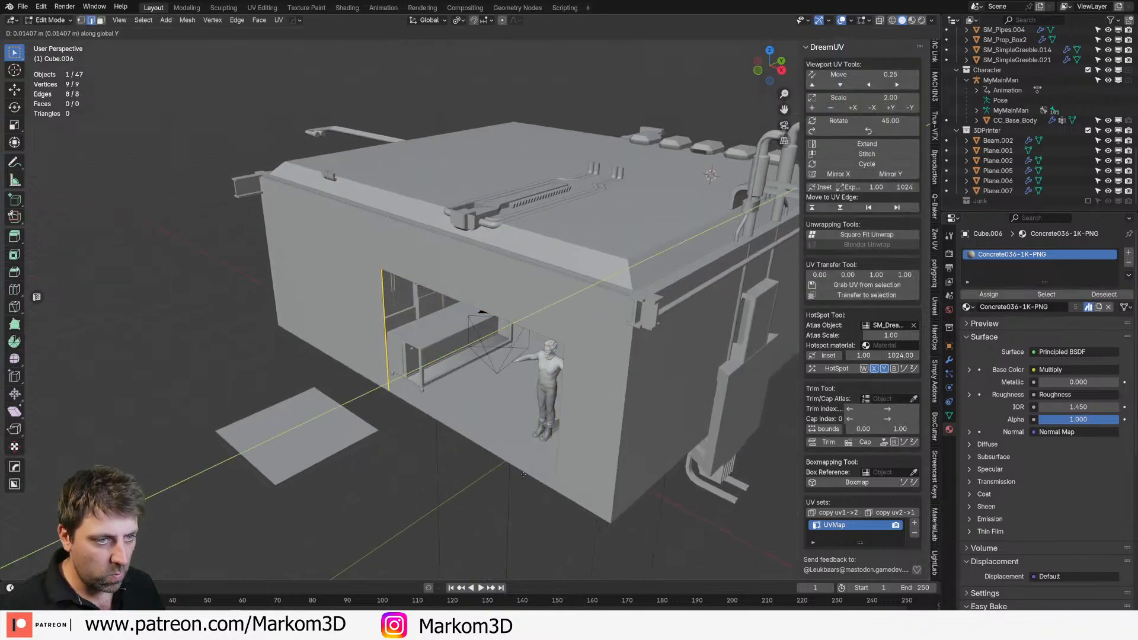
left_click(546, 469)
Step: Extrude the opening outline's edges along Y into a frame strip and leave mesh editing
key("e")
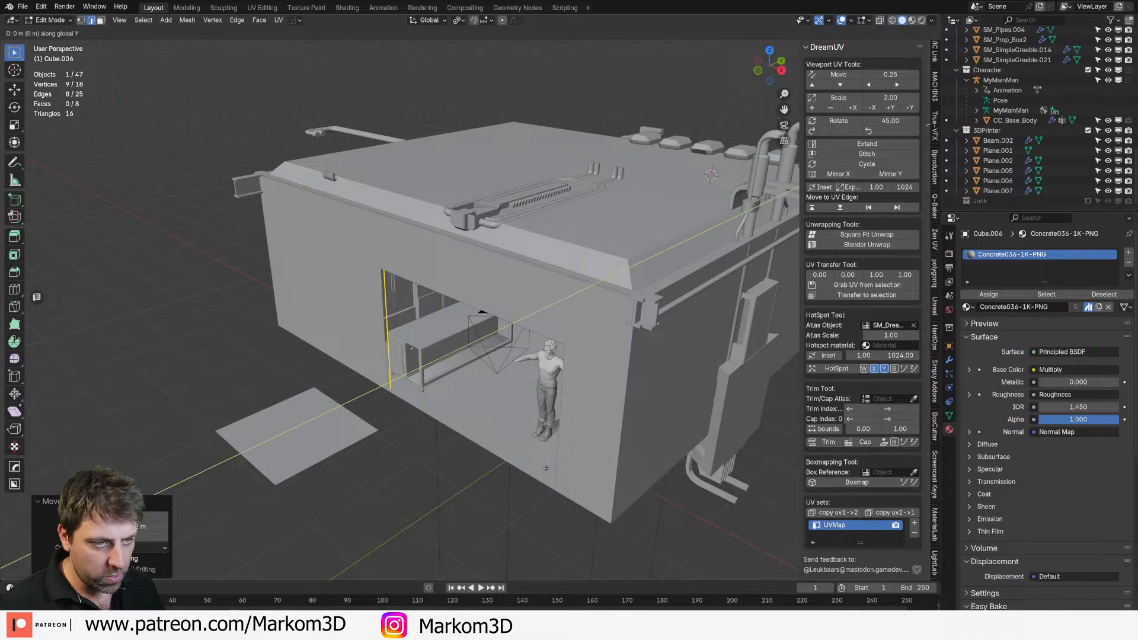
key("y")
left_click(428, 513)
middle_click_drag(428, 514, 621, 398)
key("Tab")
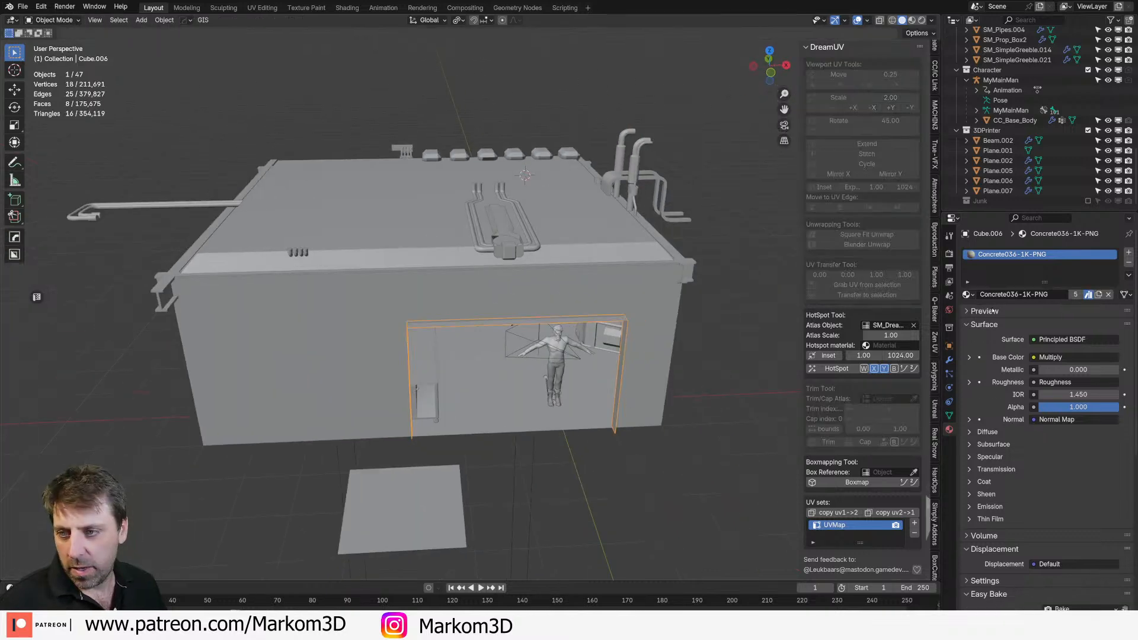
Step: Add a Solidify modifier to the opening's frame strip and set its offset to 0
left_click(950, 361)
left_click(1025, 253)
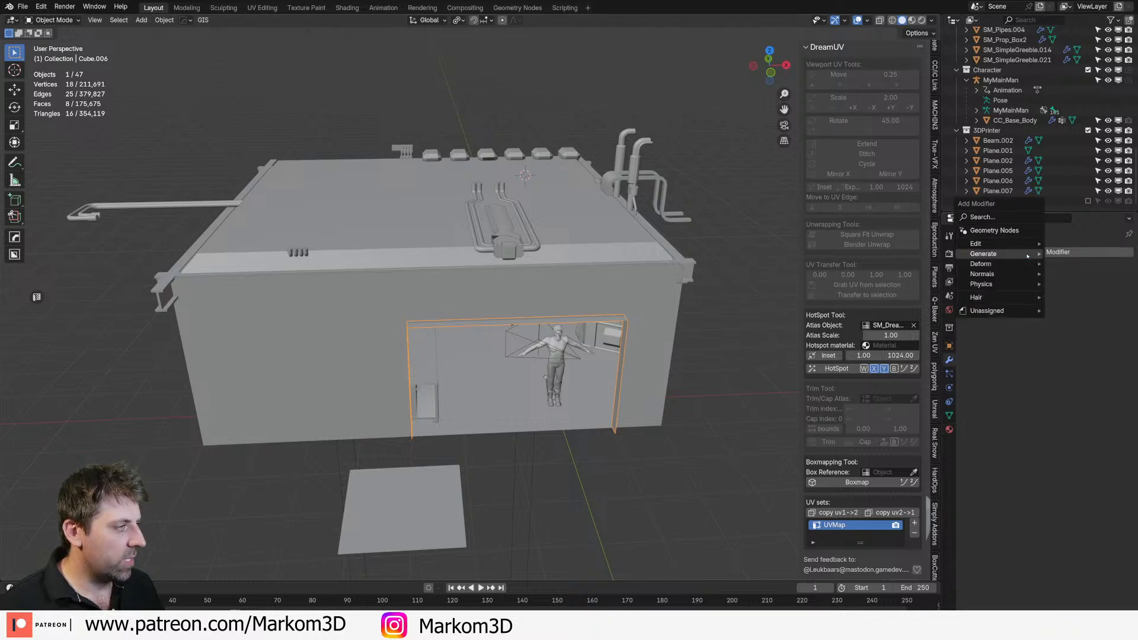
mouse_move(1028, 256)
left_click(1084, 375)
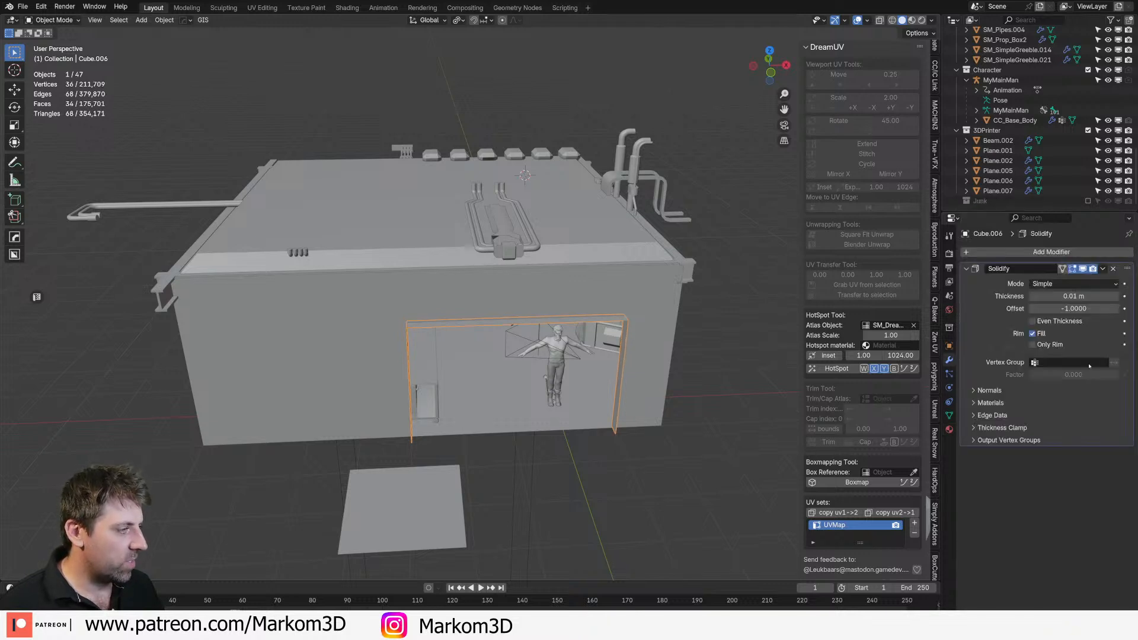
left_click(1077, 296)
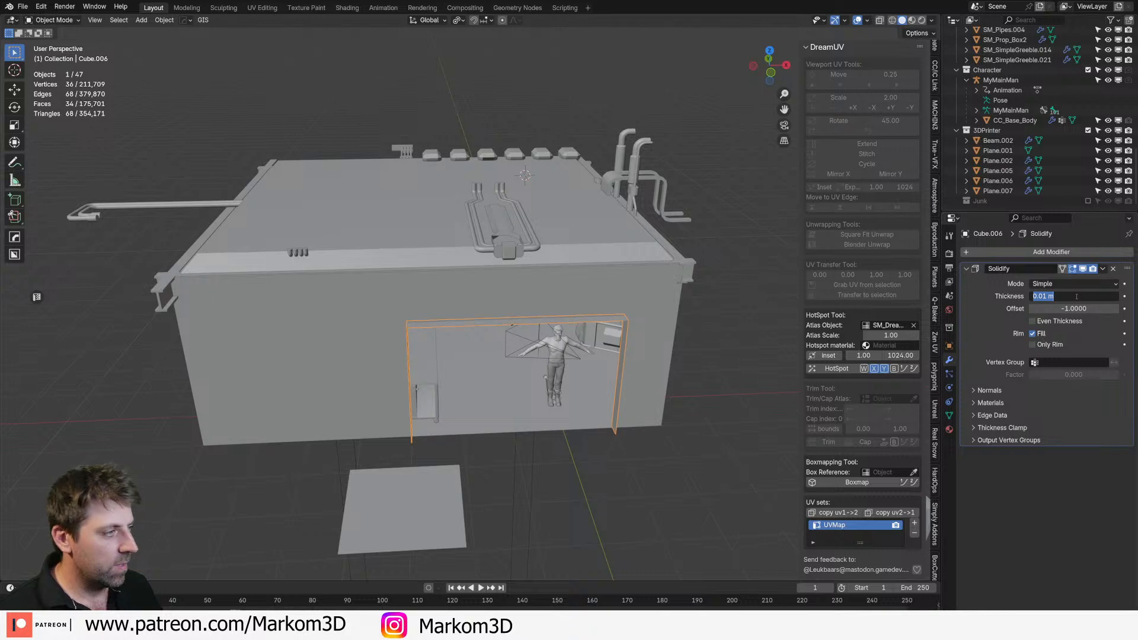
left_click(1080, 309)
left_click(1080, 309)
type("0")
key("Return")
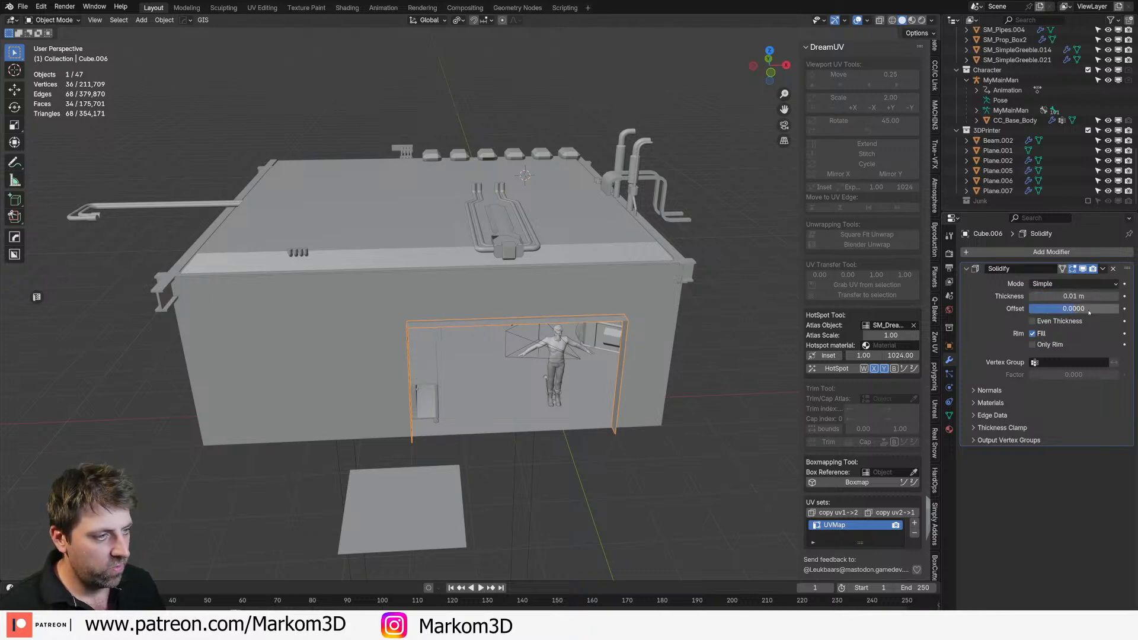
Step: Turn on Even Thickness in the frame's Solidify modifier and increase the thickness to 0.07 m
scroll(703, 415, "up", 7)
middle_click_drag(703, 419, 593, 201, "shift")
left_click(1035, 321)
left_click_drag(1117, 298, 1134, 298)
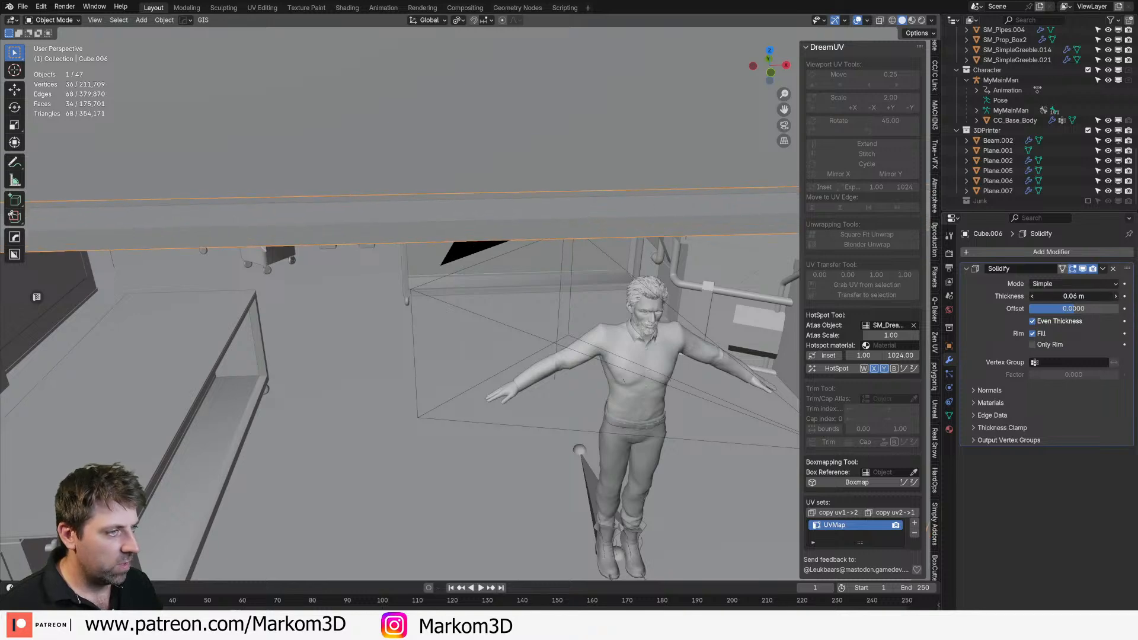
scroll(534, 396, "down", 7)
middle_click_drag(535, 396, 395, 362)
scroll(285, 393, "up", 4)
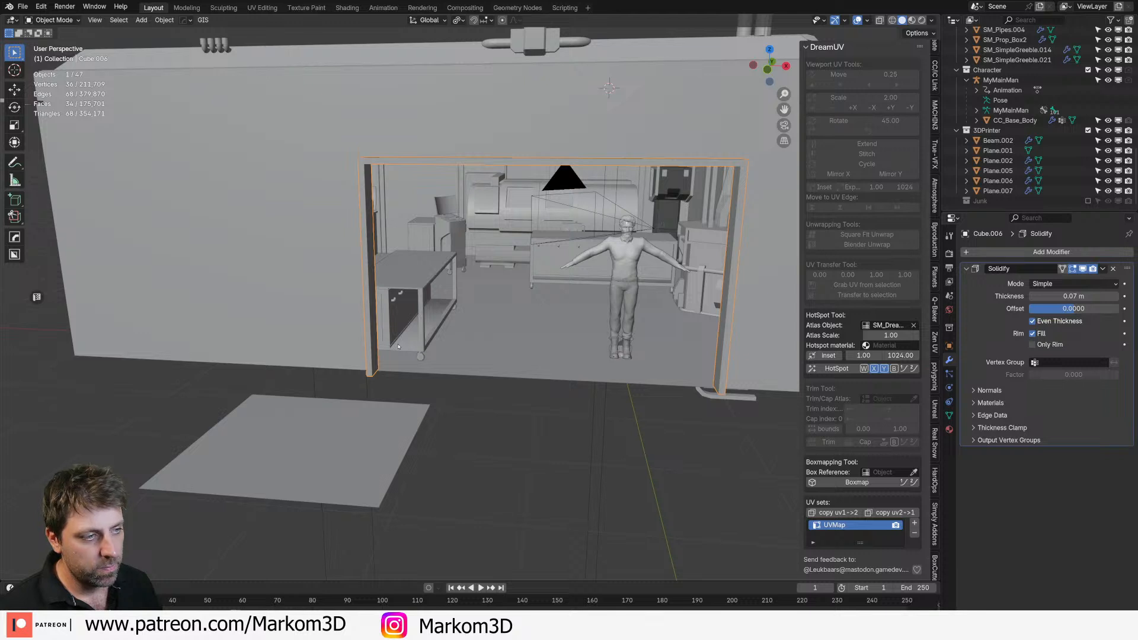
Step: Select the frame around the front opening again and apply its Solidify modifier
left_click(508, 368)
scroll(508, 369, "down", 5)
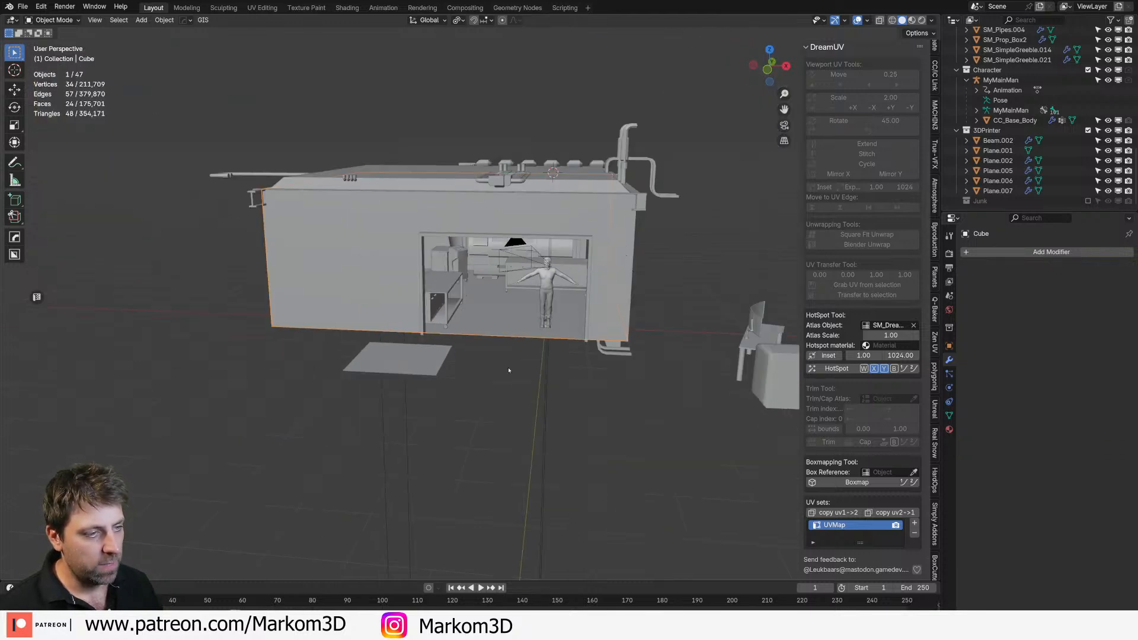
middle_click_drag(508, 370, 536, 391)
scroll(532, 385, "up", 1)
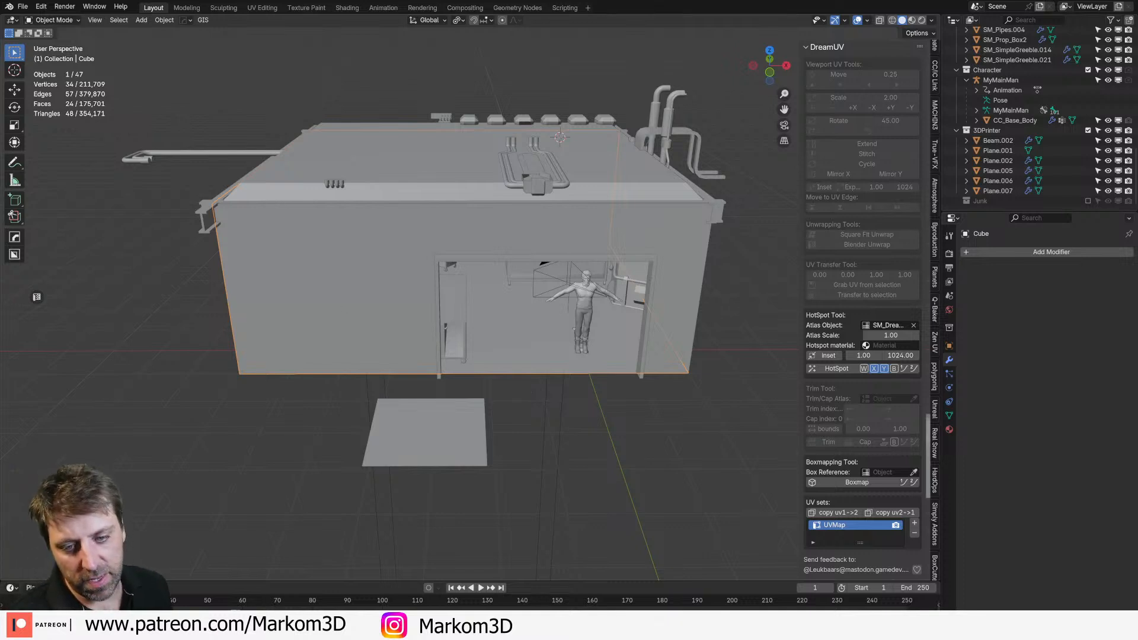
middle_click_drag(514, 283, 489, 274)
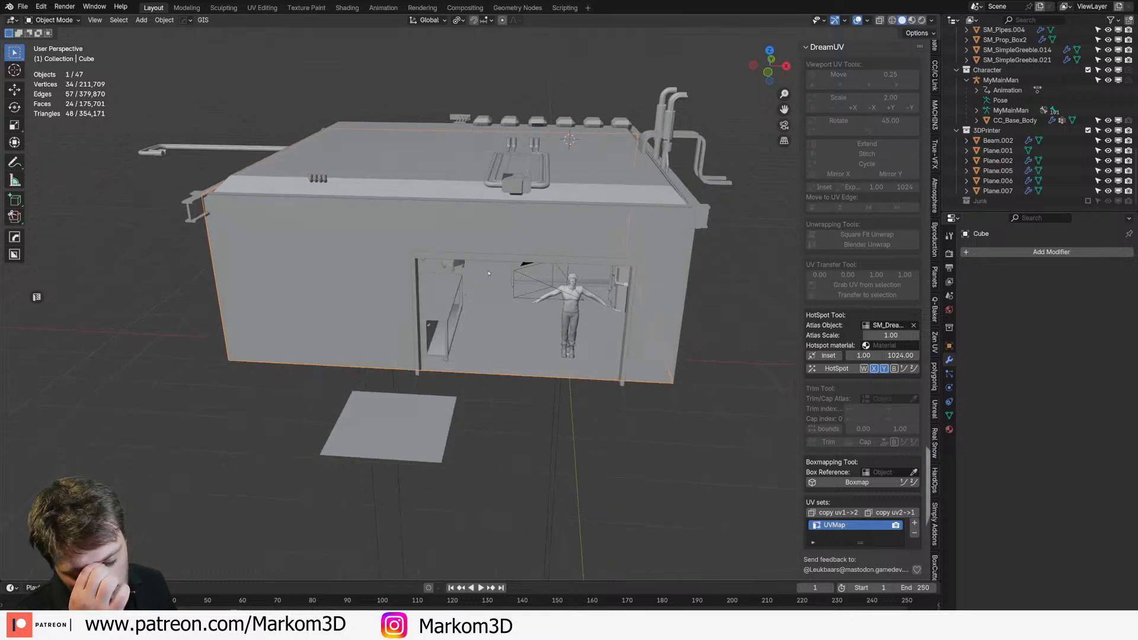
left_click(543, 262)
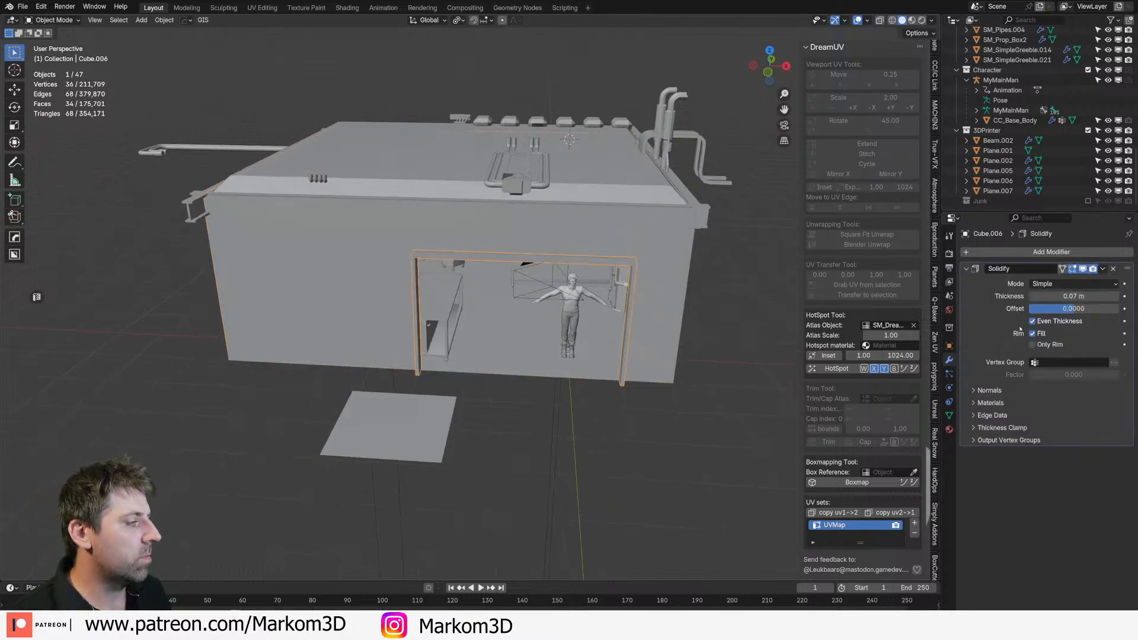
key("ctrl+x")
Step: Open the frame mesh for editing and select the upper edge loops around both posts
middle_click_drag(671, 236, 667, 216)
key("Tab")
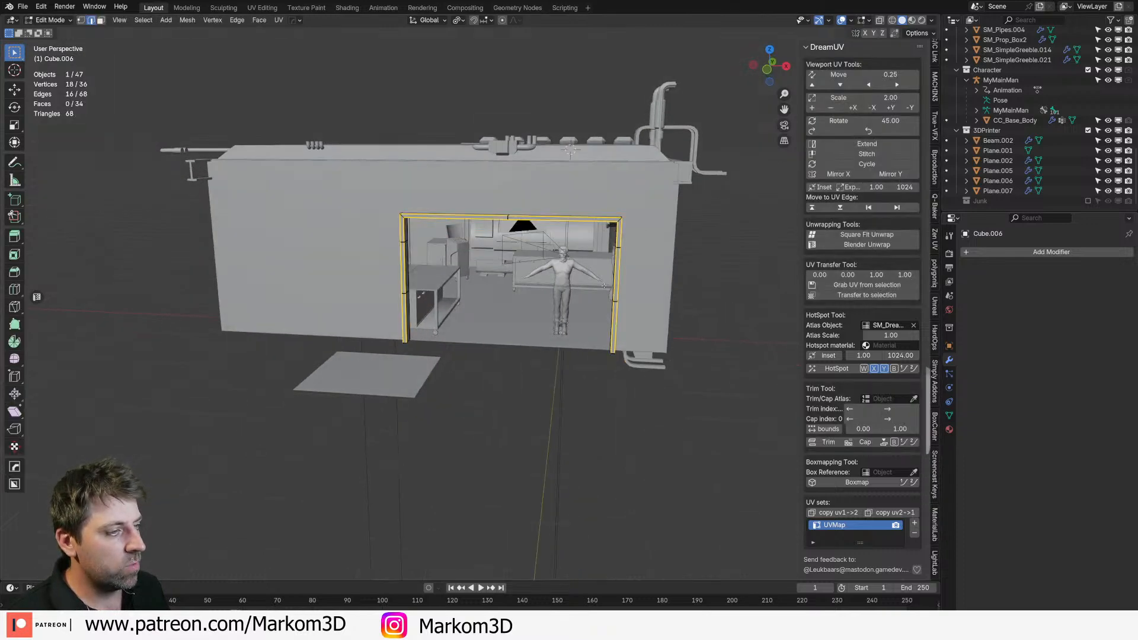
scroll(415, 246, "up", 4)
middle_click_drag(408, 246, 454, 267)
left_click(327, 252, "alt")
left_click(317, 219, "alt")
middle_click_drag(454, 267, 406, 353, "shift")
middle_click_drag(619, 308, 617, 309)
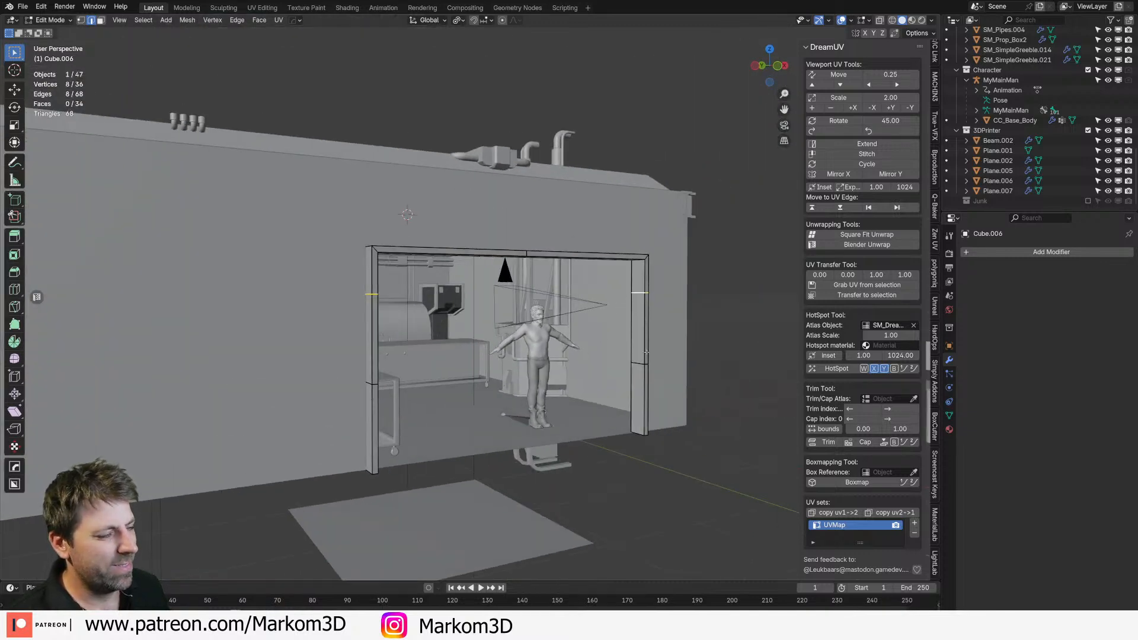
Step: Select the inner faces of both posts' upper sections and try scaling them along X
key("3")
left_click(639, 276)
middle_click_drag(623, 278, 592, 266)
middle_click_drag(297, 265, 262, 259)
left_click(236, 262, "shift")
key("s")
key("x")
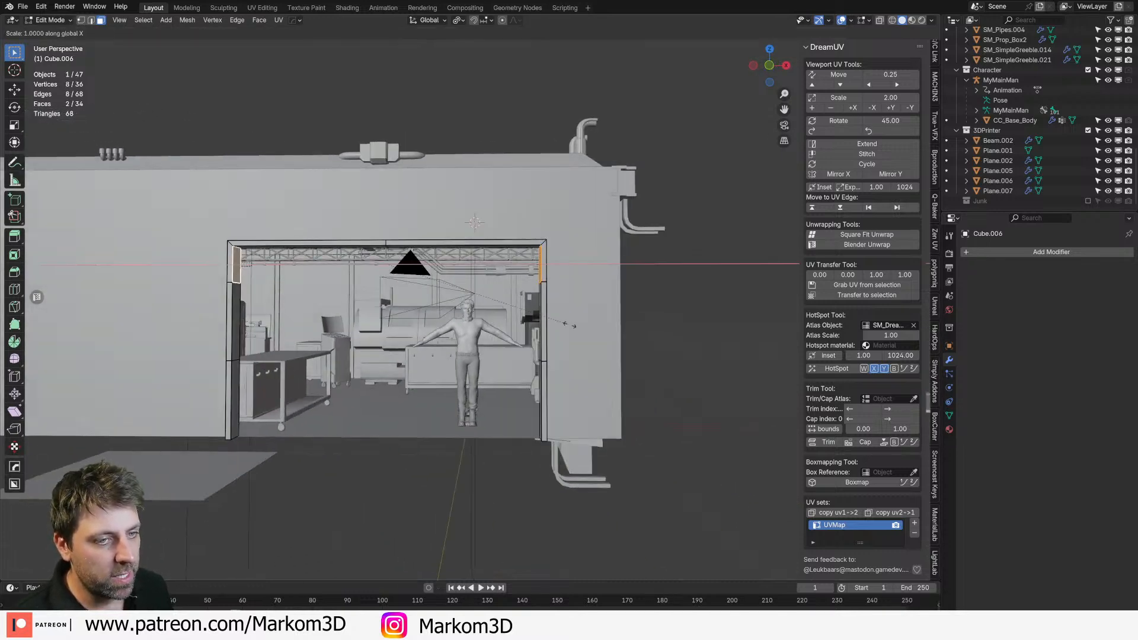
key("Return")
Step: Switch the transform pivot point away from Individual Origins and scale the two inner faces toward each other along X
left_click(458, 20)
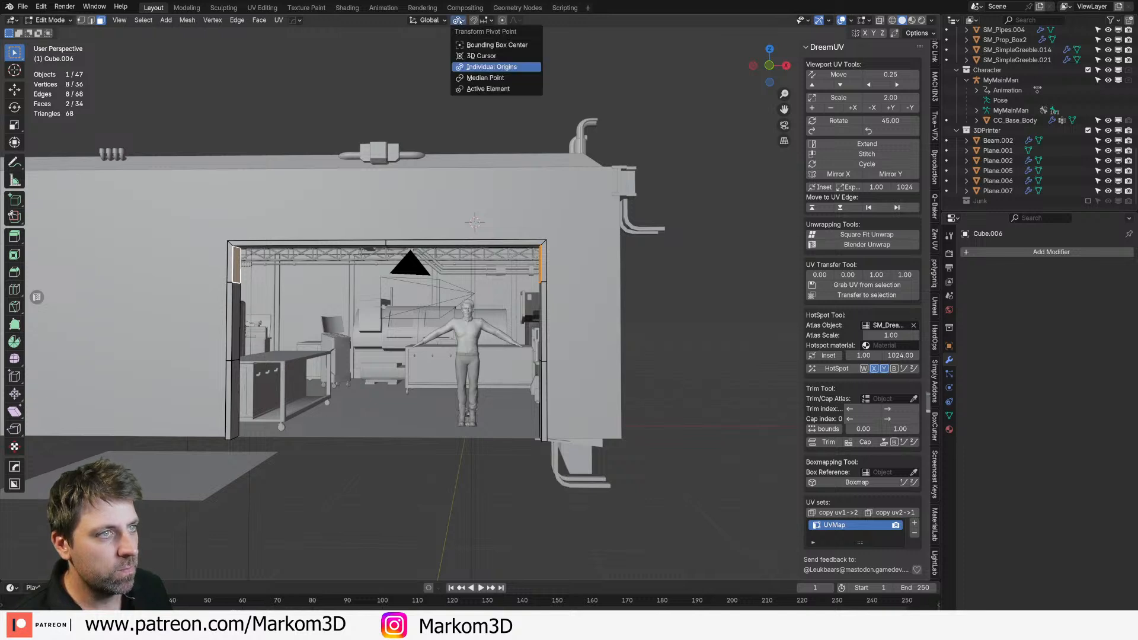
key("s")
key("x")
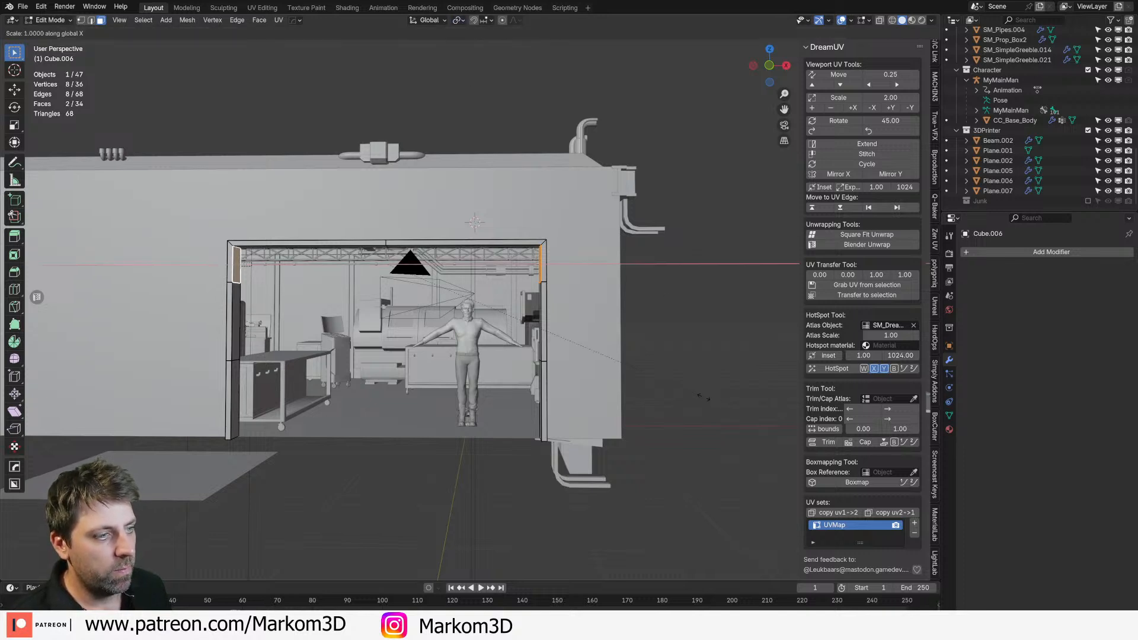
left_click(443, 318)
Step: Raise the posts' lower edge loops along Z to just beneath the thickened upper sections and leave mesh editing
key("2")
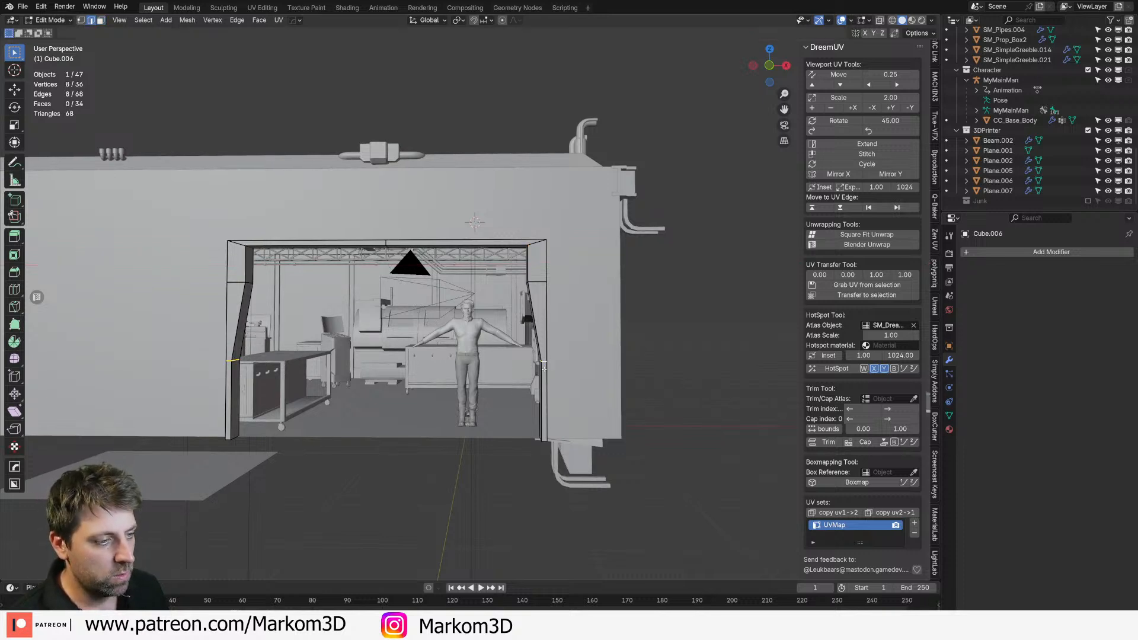
key("g")
key("z")
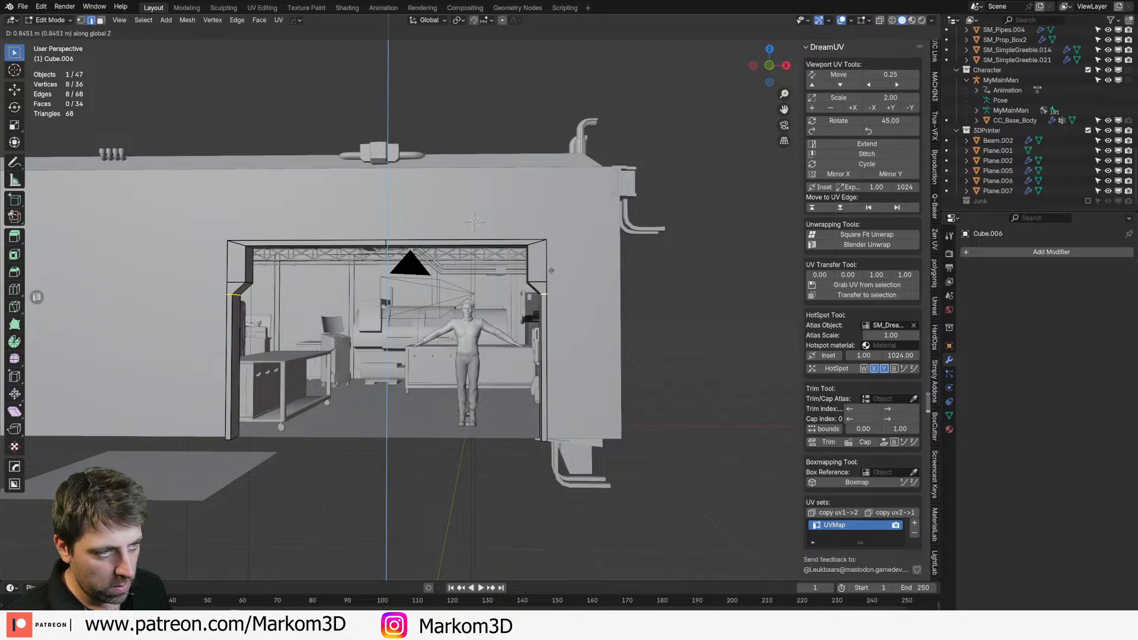
left_click(548, 222)
key("Tab")
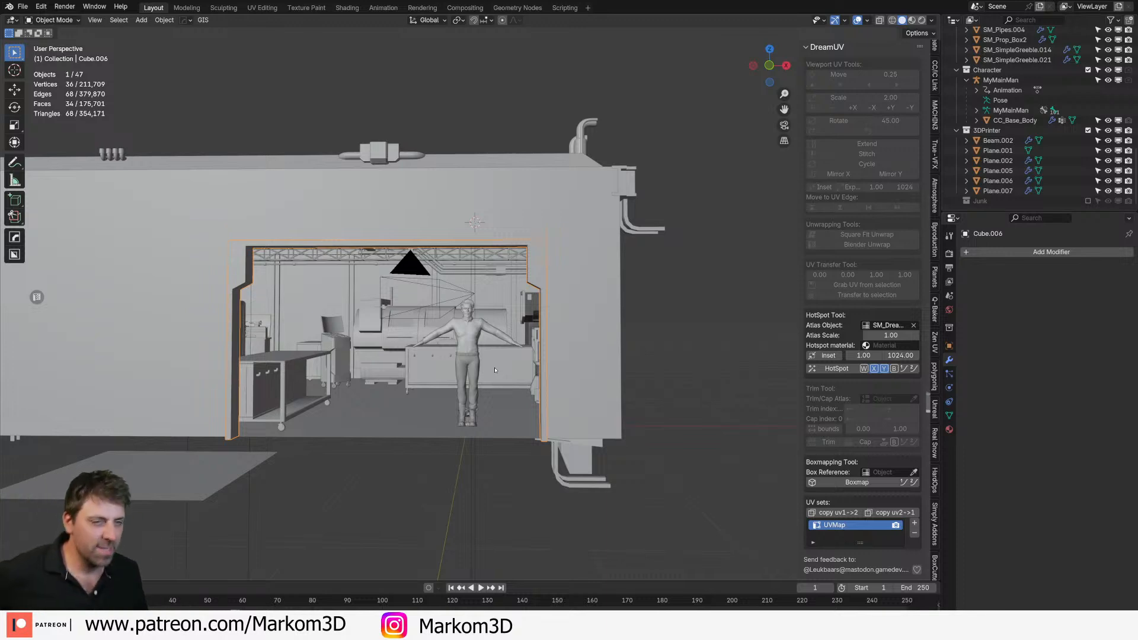
Step: Reopen the frame mesh and add one loop cut across the long lower section of each post
key("Tab")
middle_click_drag(495, 370, 421, 403)
key("ctrl+r")
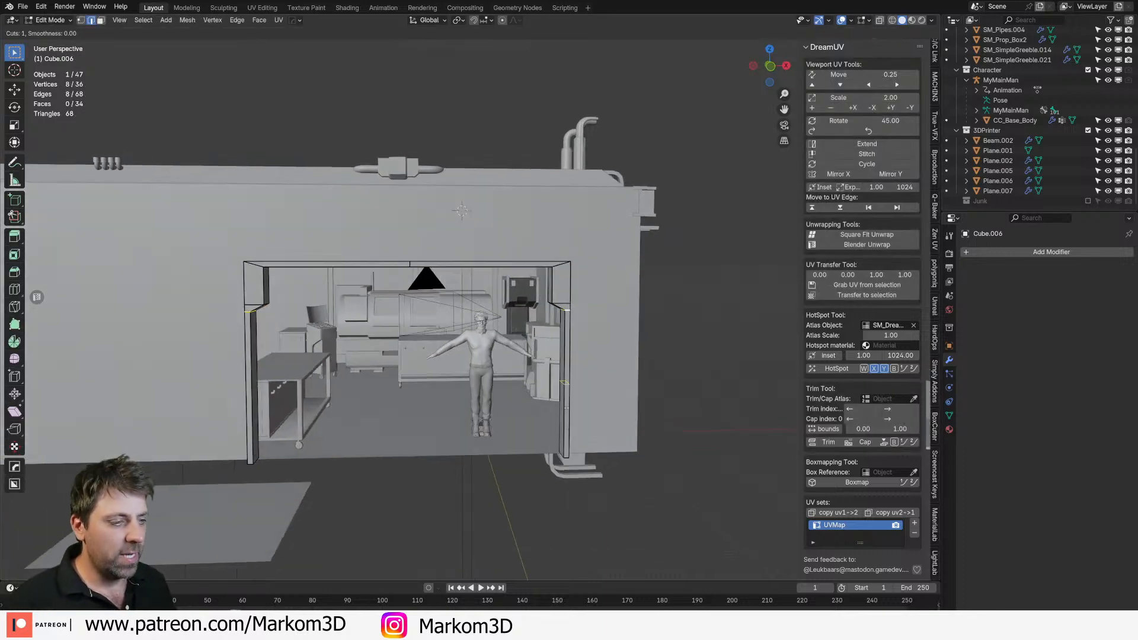
left_click(420, 404)
key("ctrl+r")
left_click(254, 399)
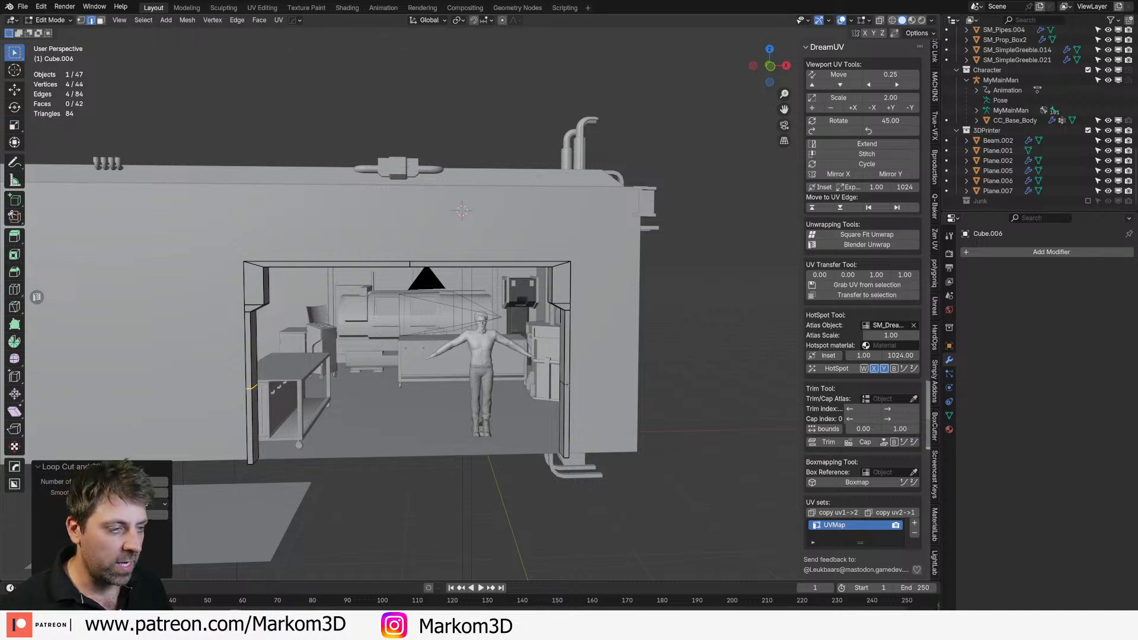
Step: Lower both new edge loops along Z to near the posts' feet and bevel them into narrow bands
left_click(567, 385, "alt+shift")
key("g")
key("z")
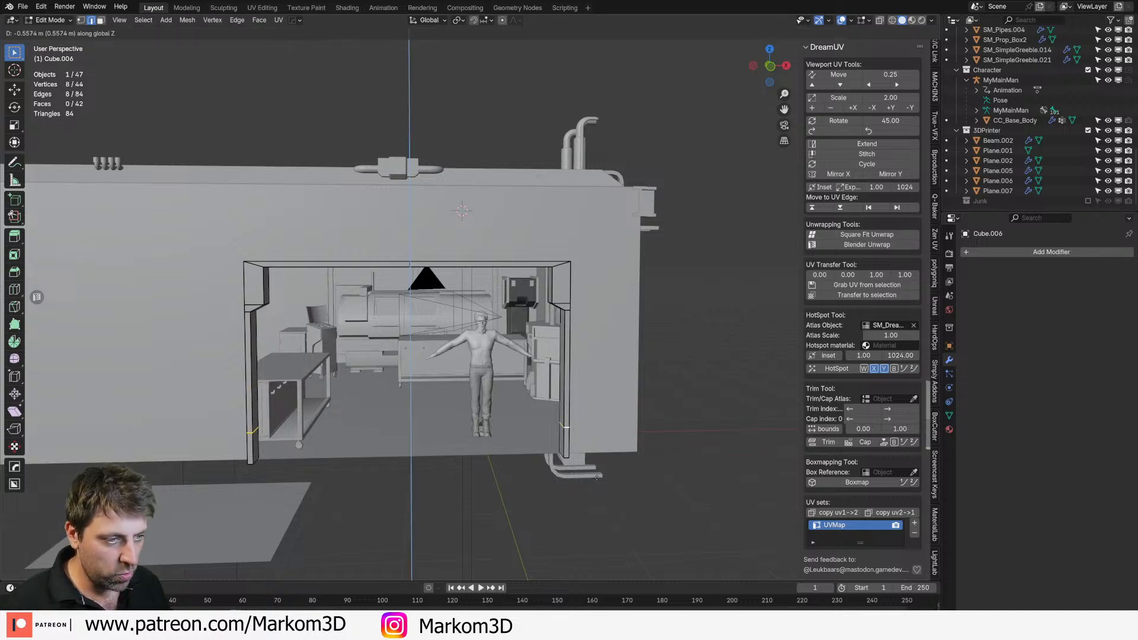
key("Return")
scroll(623, 468, "up", 3)
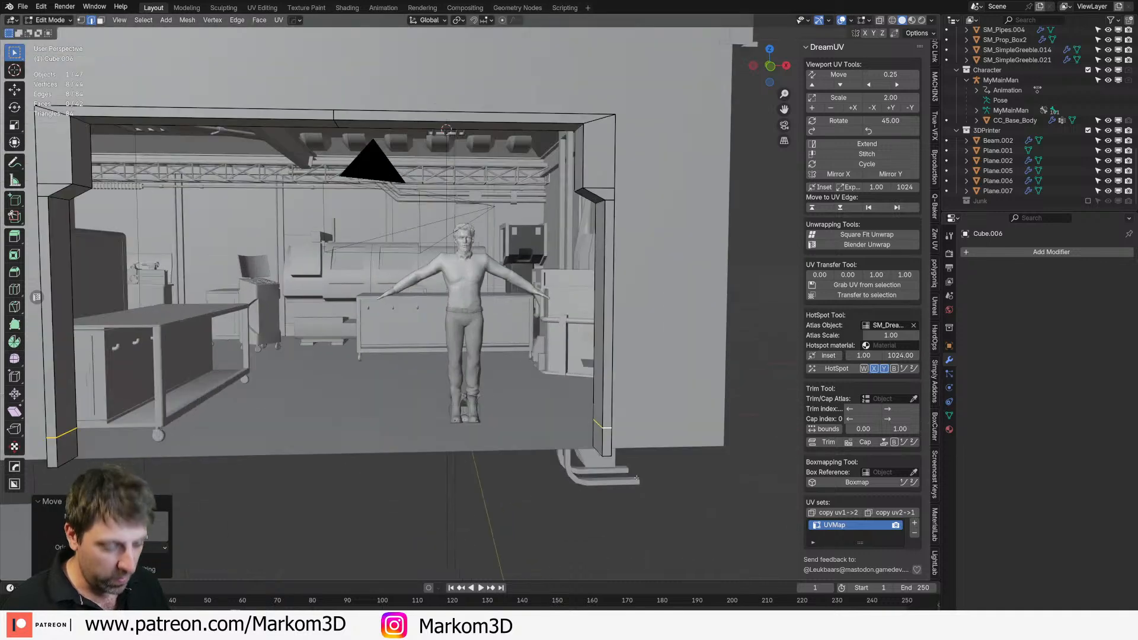
key("ctrl+b")
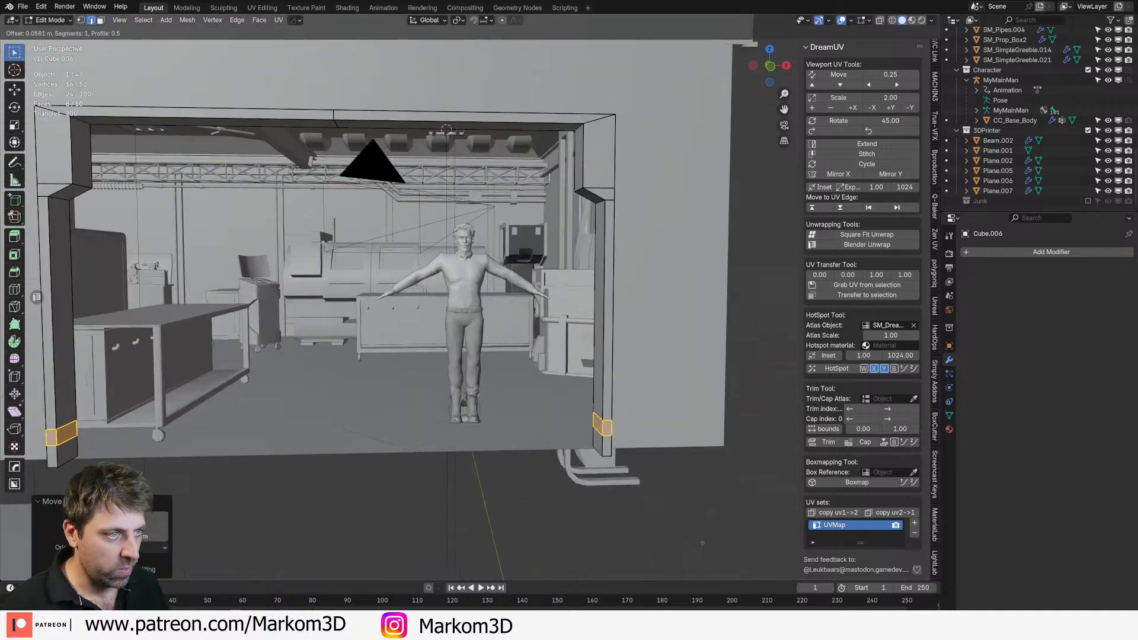
left_click(702, 543)
Step: Scale the lowest inner faces of both posts toward each other along X to form thicker feet, and leave mesh editing
key("3")
left_click(599, 442)
middle_click_drag(599, 442, 632, 449, "shift")
left_click(106, 454, "shift")
key("s")
key("x")
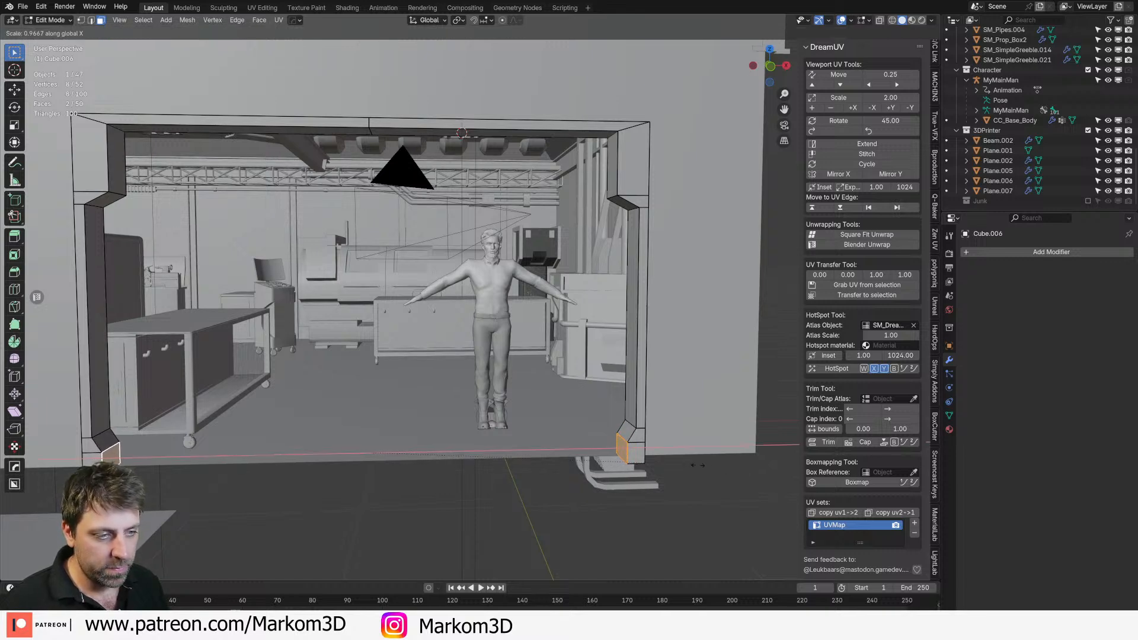
left_click(695, 464)
key("Tab")
scroll(530, 475, "down", 3)
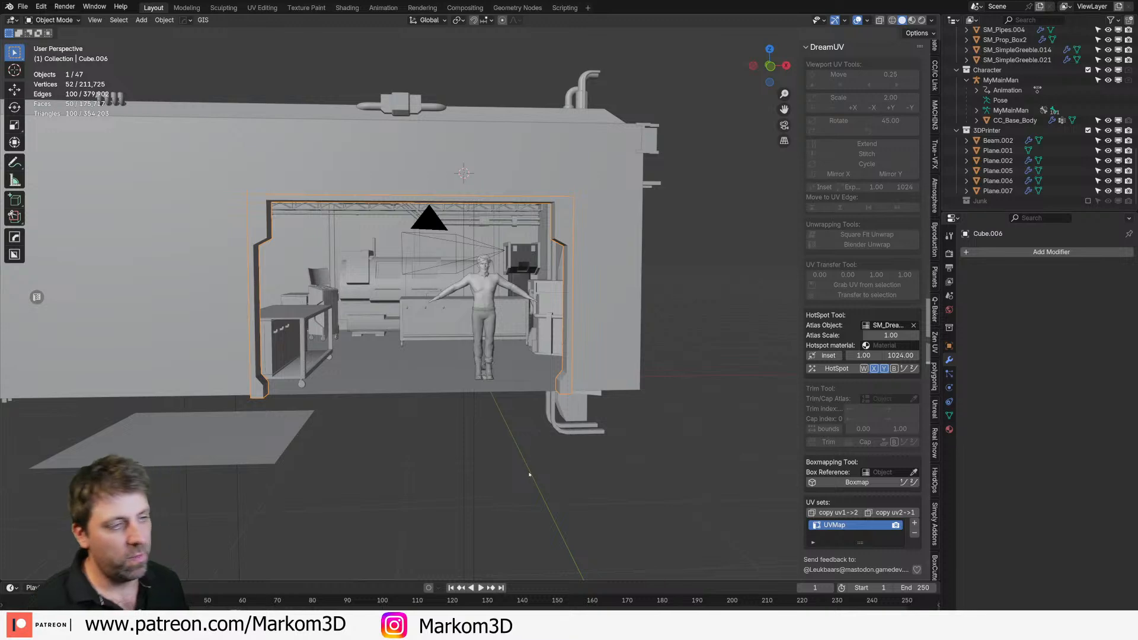
middle_click_drag(529, 474, 459, 276)
key("Tab")
left_click(456, 278)
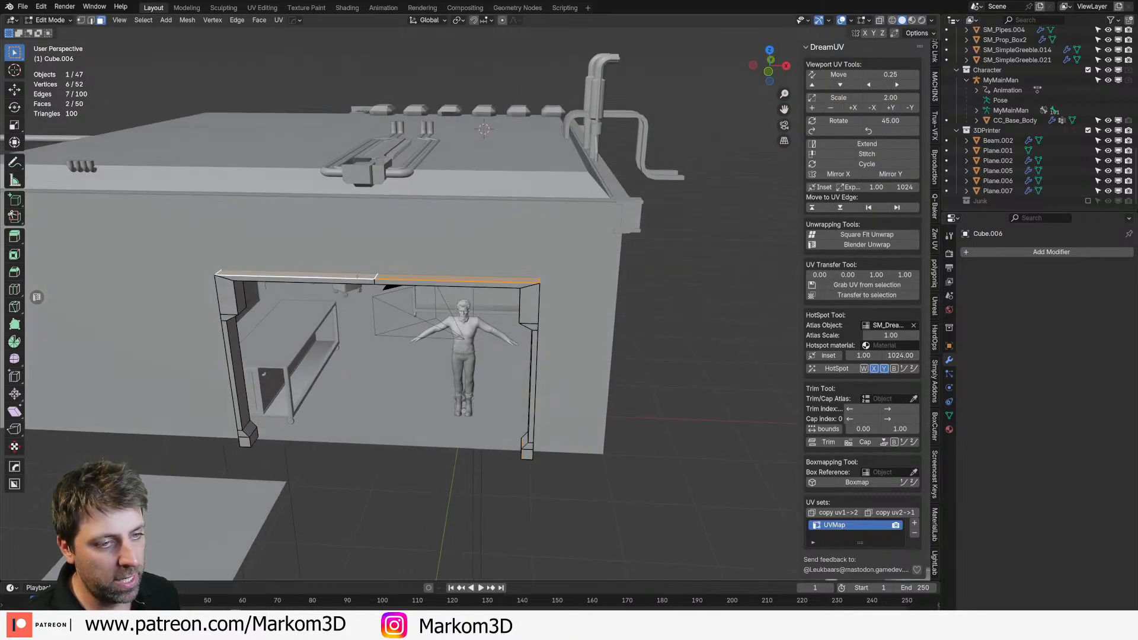
key("Tab")
scroll(382, 284, "down", 3)
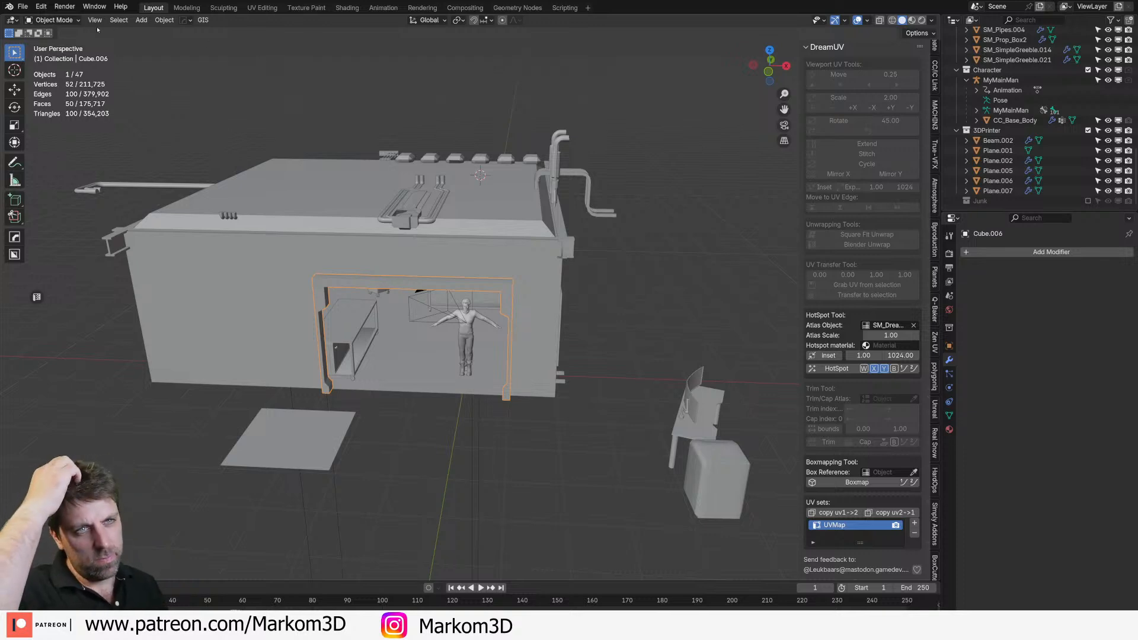
Step: Split the 3D viewport to add a wide Asset Browser showing the True-Assets (Online Assets) library
left_click_drag(2, 580, 212, 356)
left_click(10, 20)
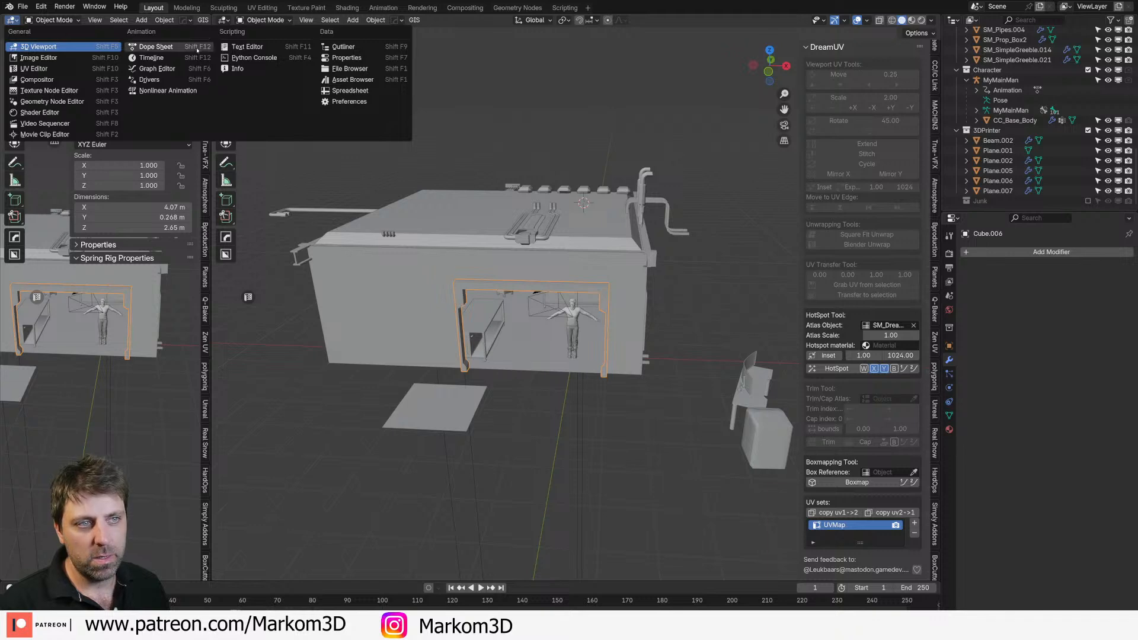
left_click(353, 79)
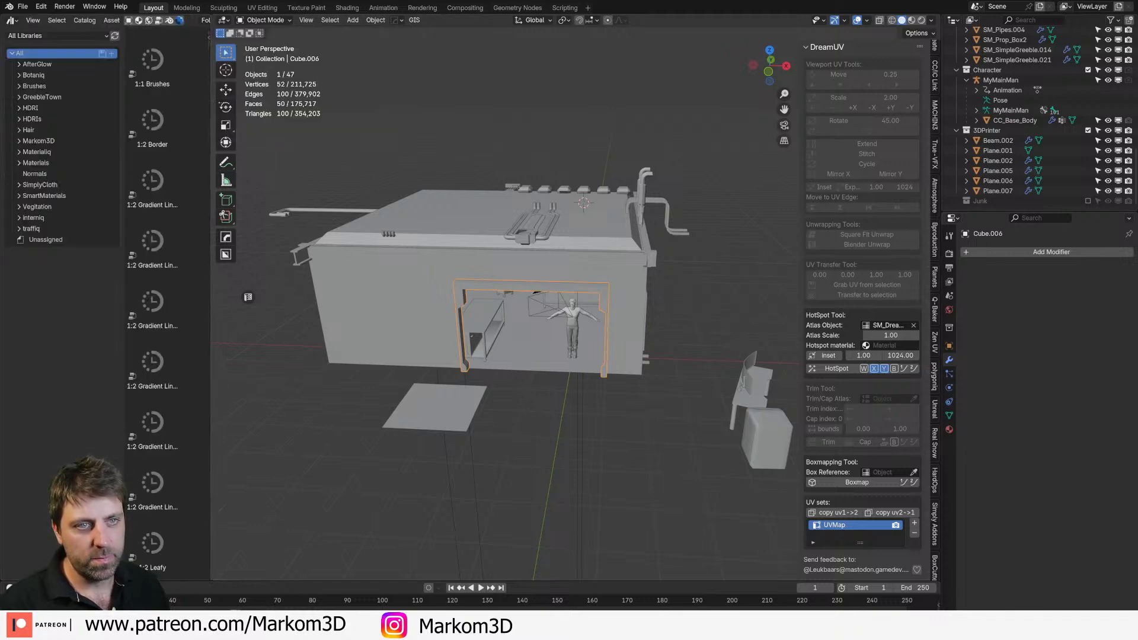
left_click_drag(212, 105, 393, 106)
left_click(180, 20)
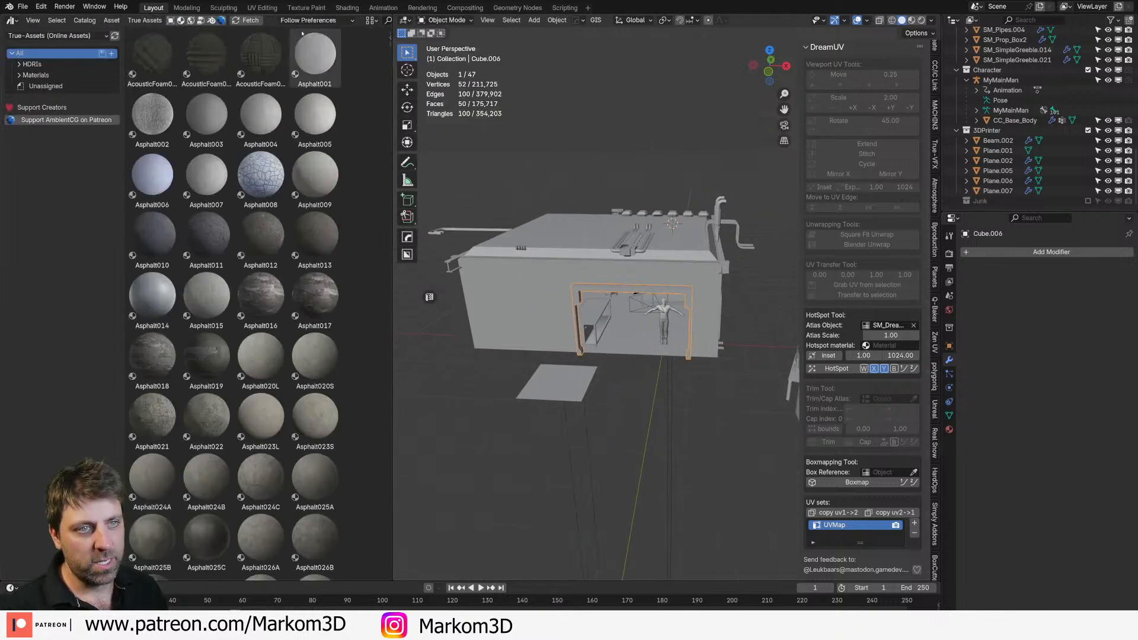
Step: Search the online assets for "conder", then clear the term back to its first letter
scroll(318, 21, "down", 5)
left_click(317, 21)
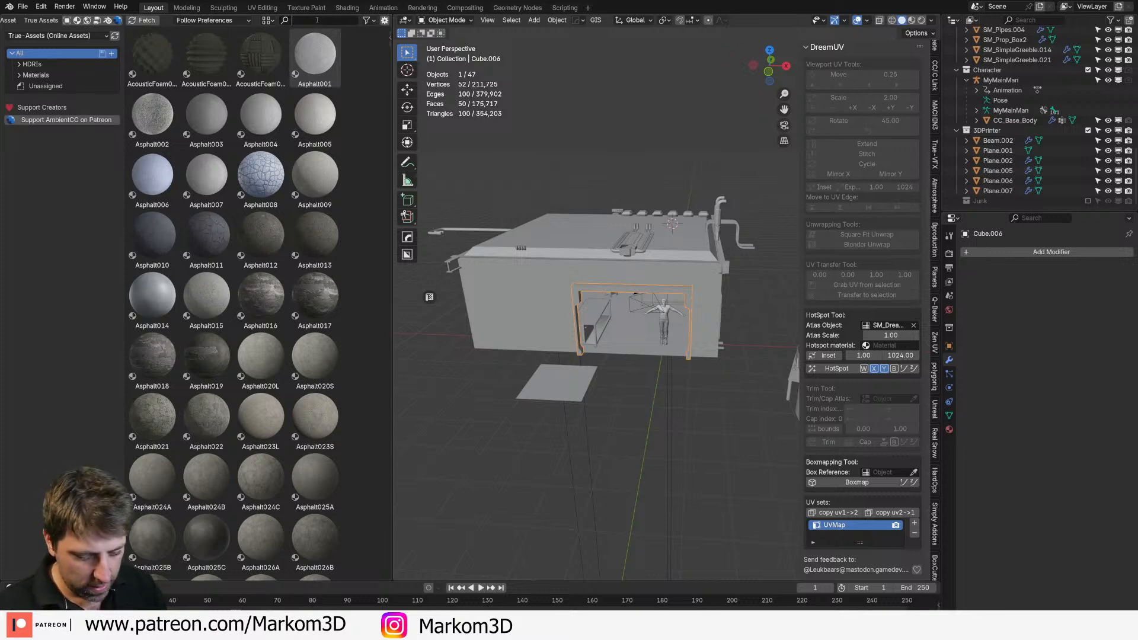
type("conder")
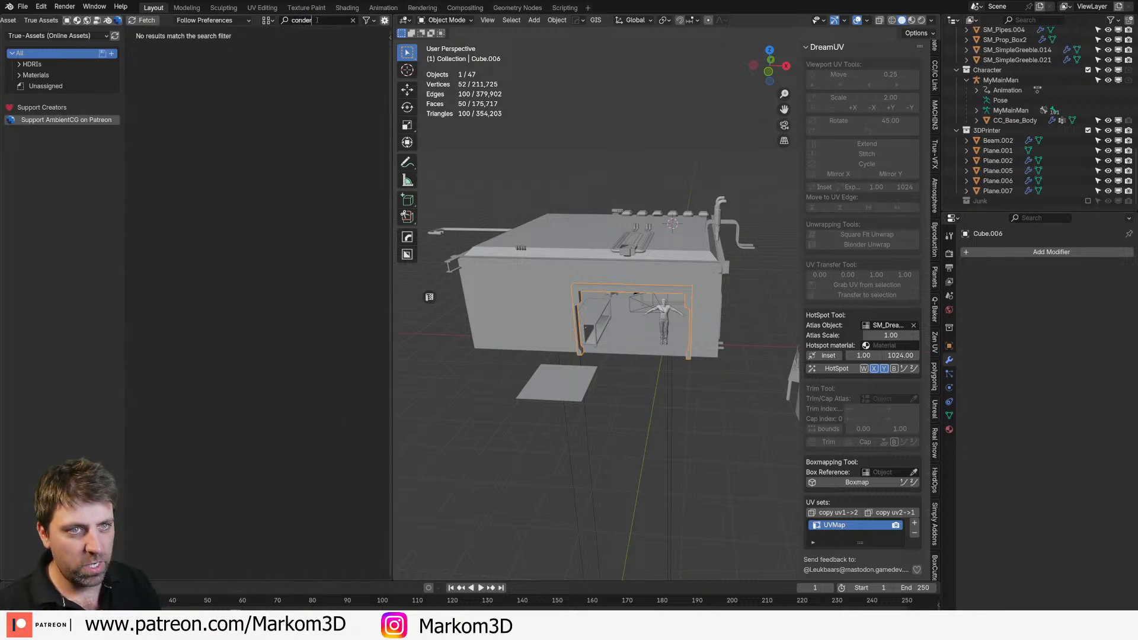
type("e")
key("BackSpace")
key("BackSpace")
key("BackSpace")
key("BackSpace")
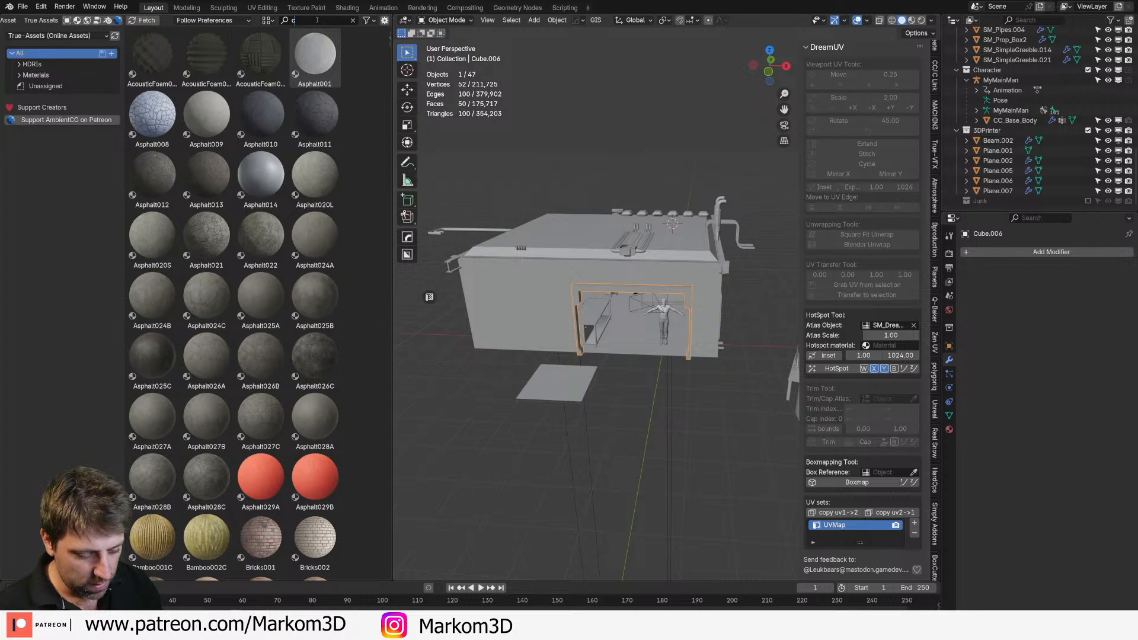
Step: Search the online assets for "cin", then replace the term with "bri"
type("in")
key("BackSpace")
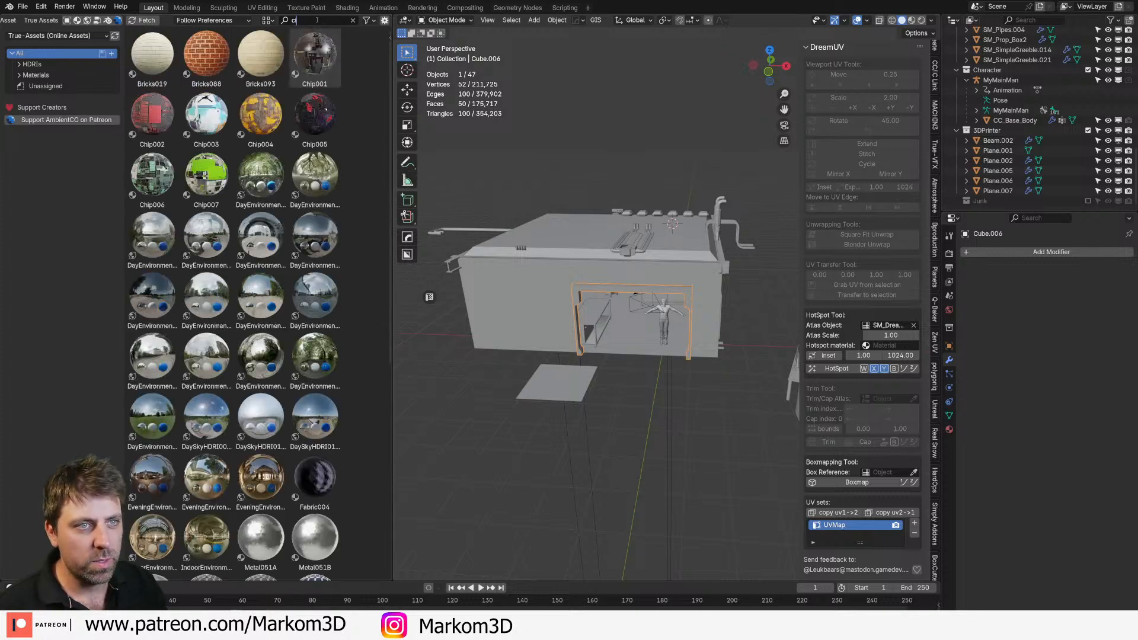
type("n")
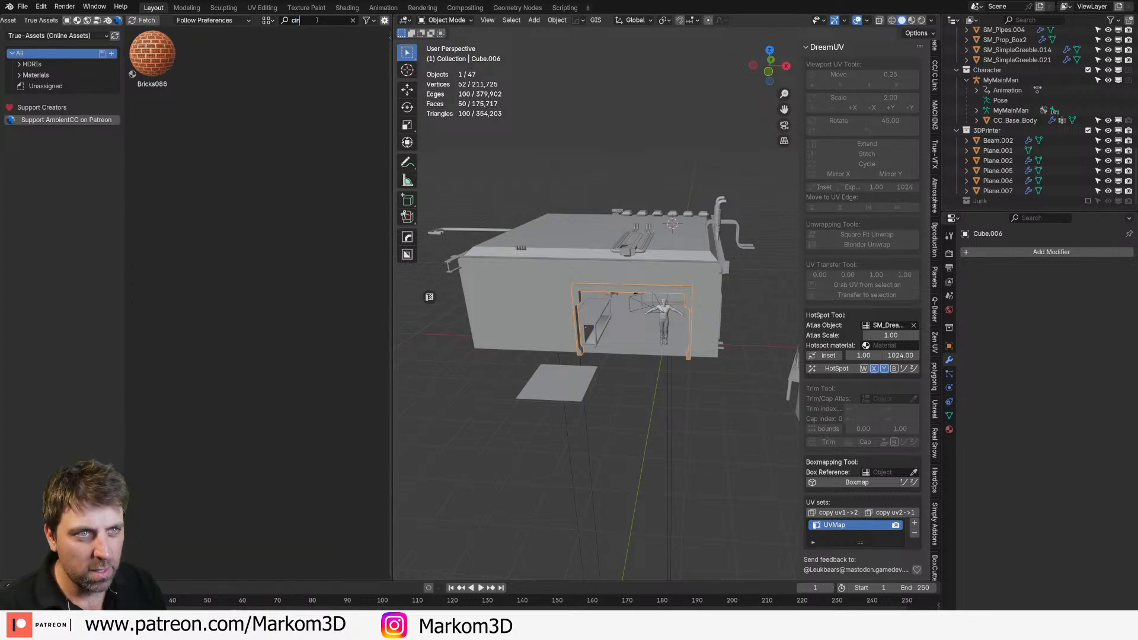
key("BackSpace")
key("BackSpace")
key("BackSpace")
type("bri")
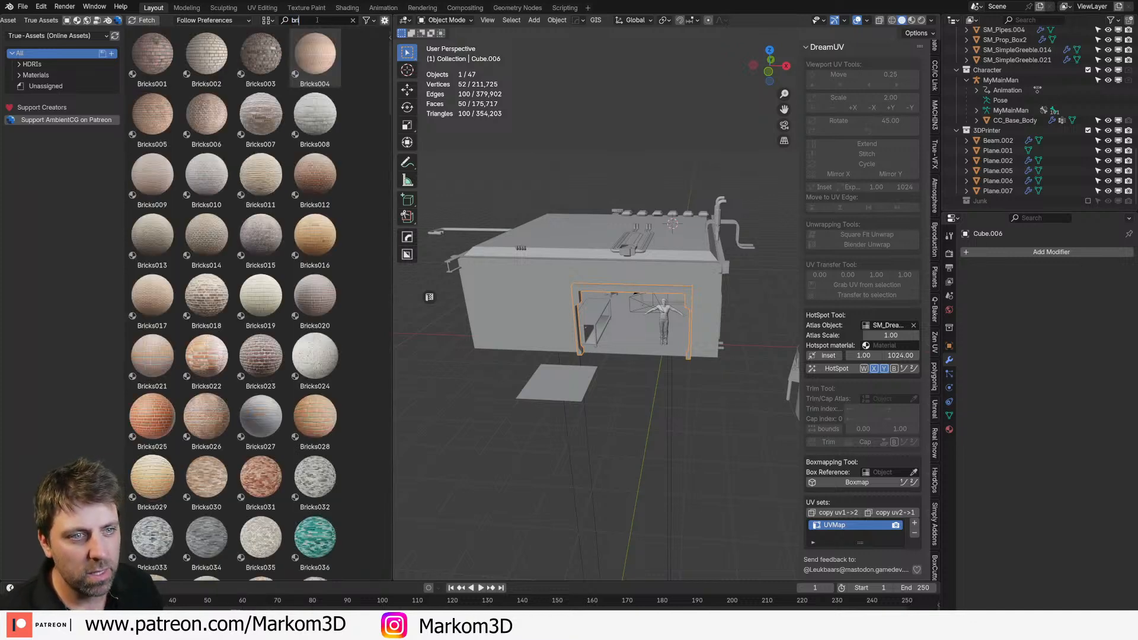
Step: Look through the "bri" search results for a brick or plaster material suited to the workshop walls
scroll(266, 277, "down", 10)
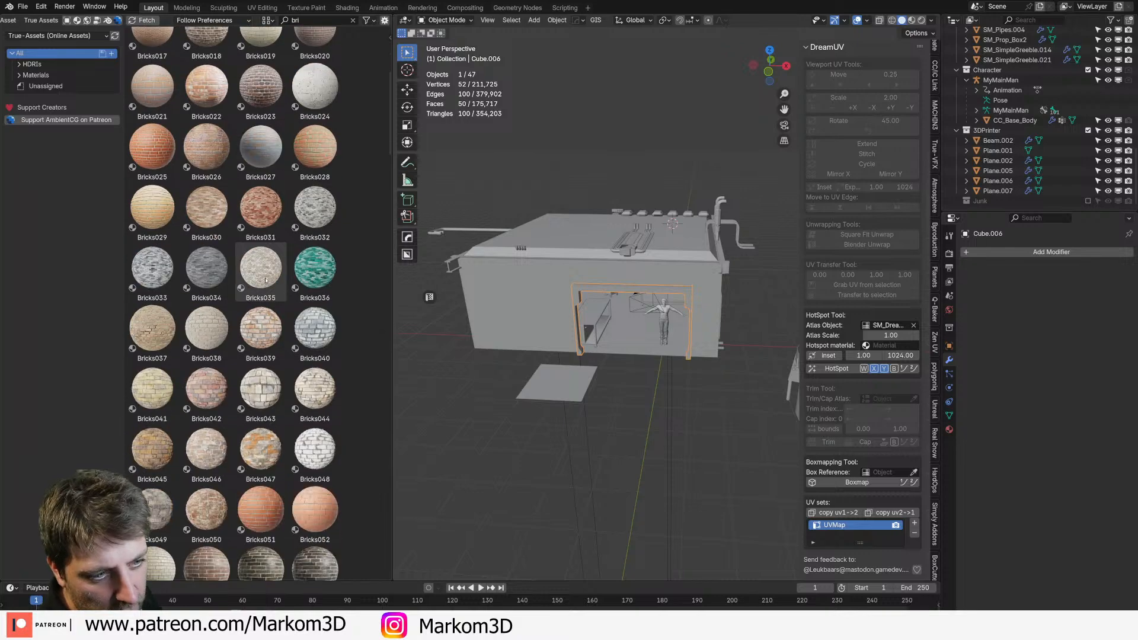
scroll(266, 279, "down", 10)
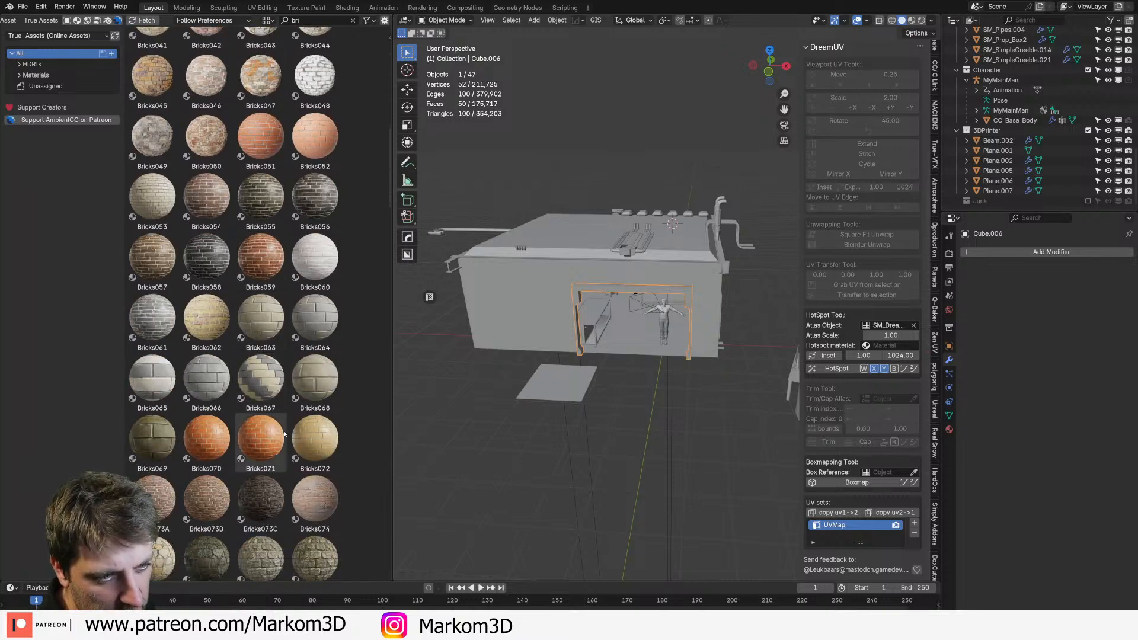
scroll(224, 462, "down", 6)
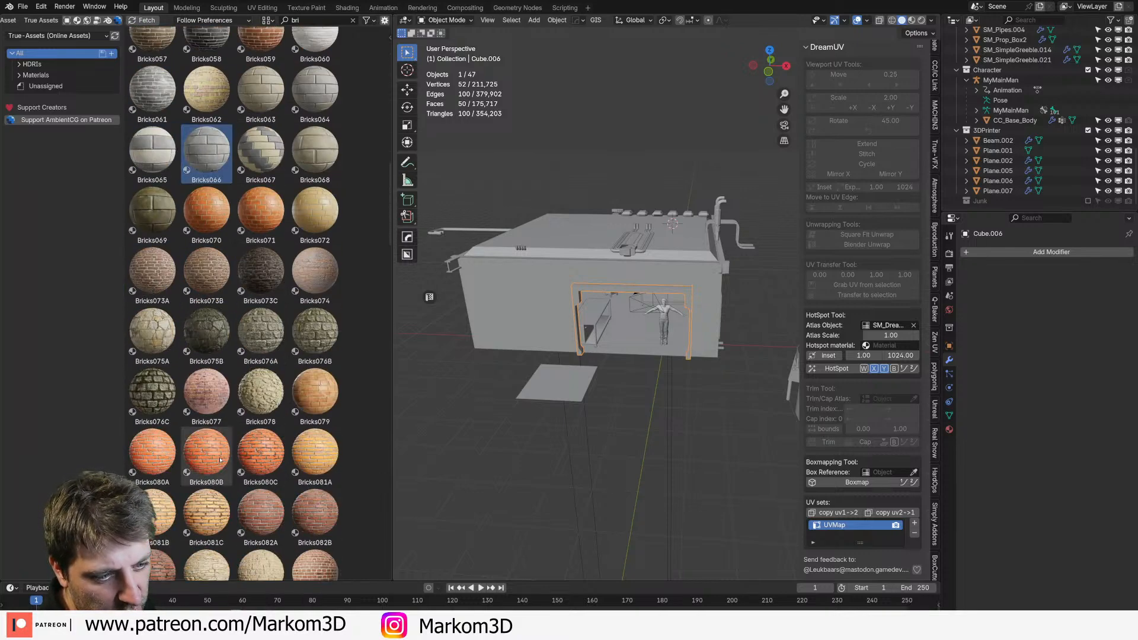
scroll(222, 464, "down", 6)
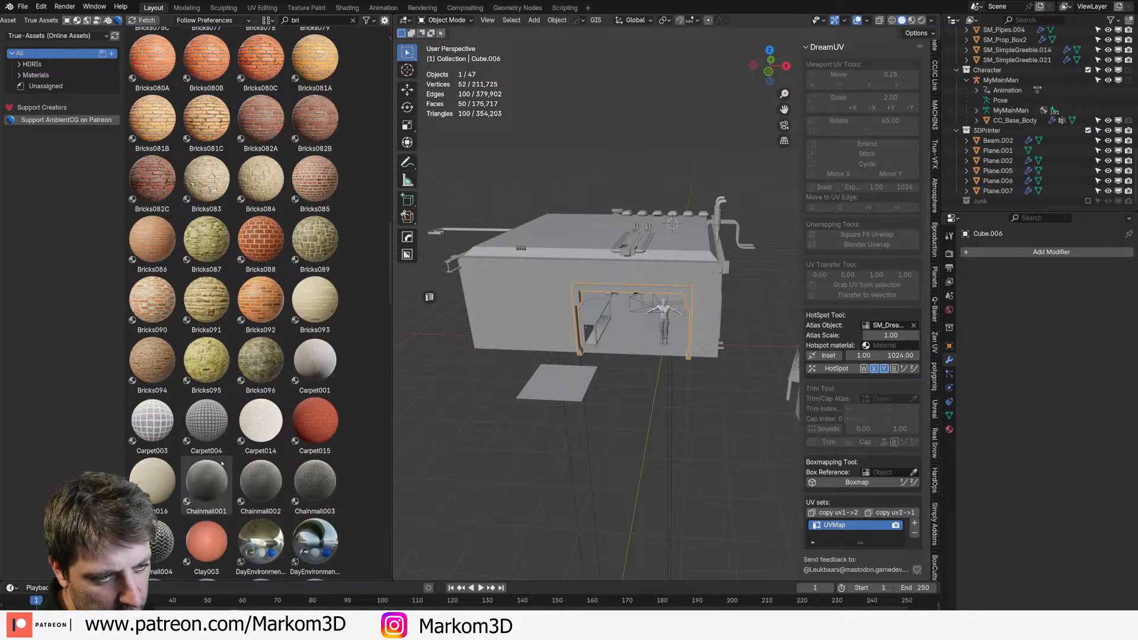
scroll(222, 464, "down", 7)
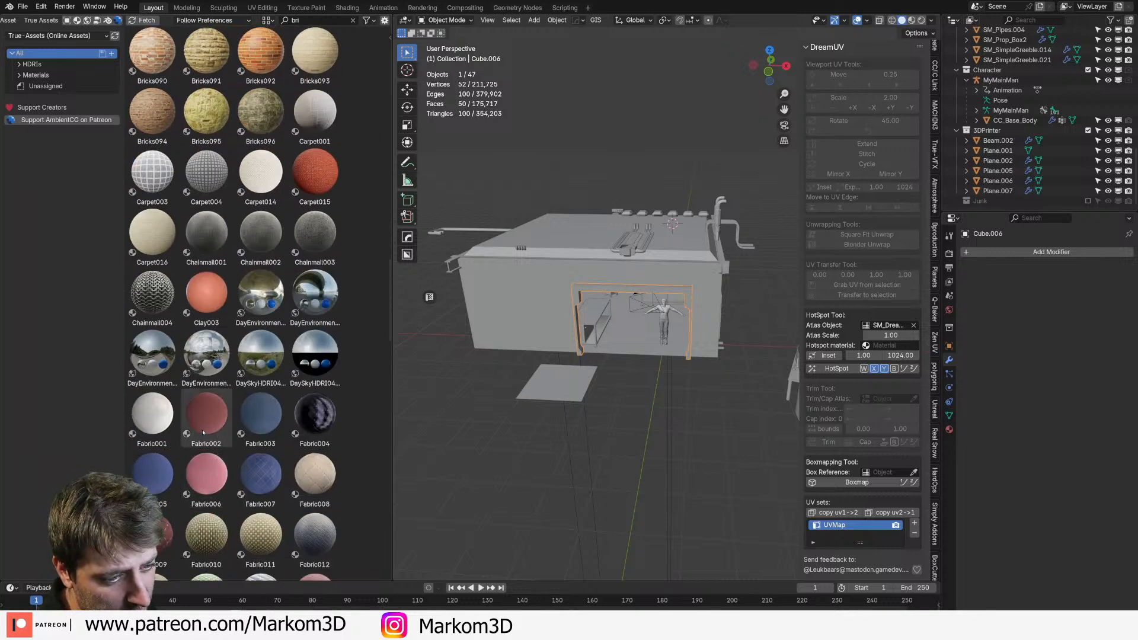
scroll(189, 283, "down", 14)
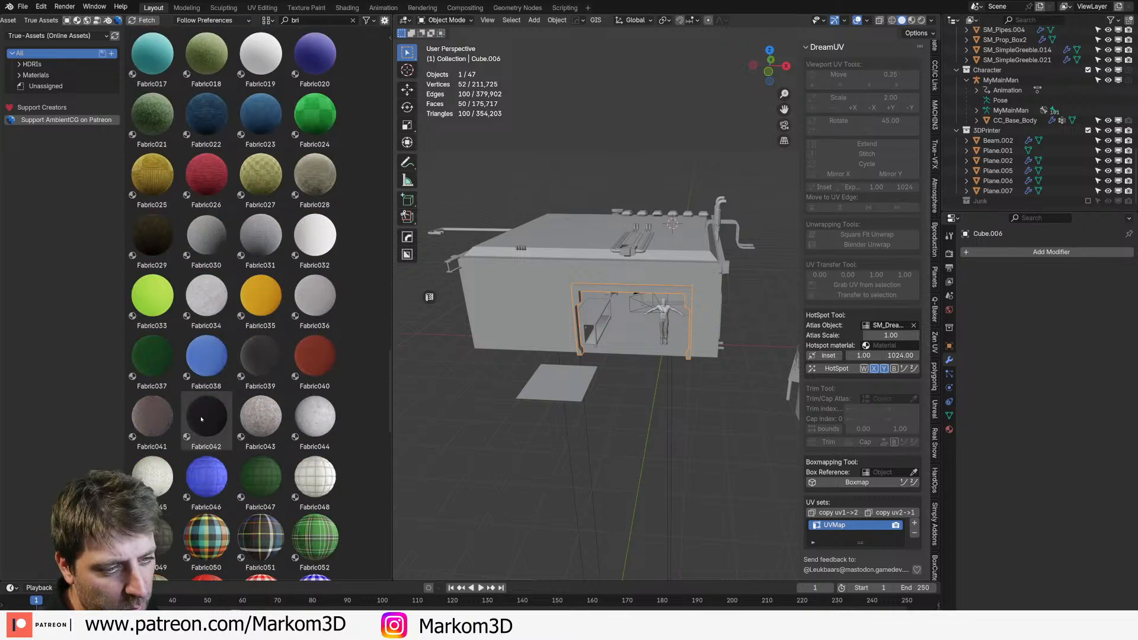
scroll(201, 421, "down", 8)
scroll(199, 432, "down", 8)
scroll(196, 448, "down", 3)
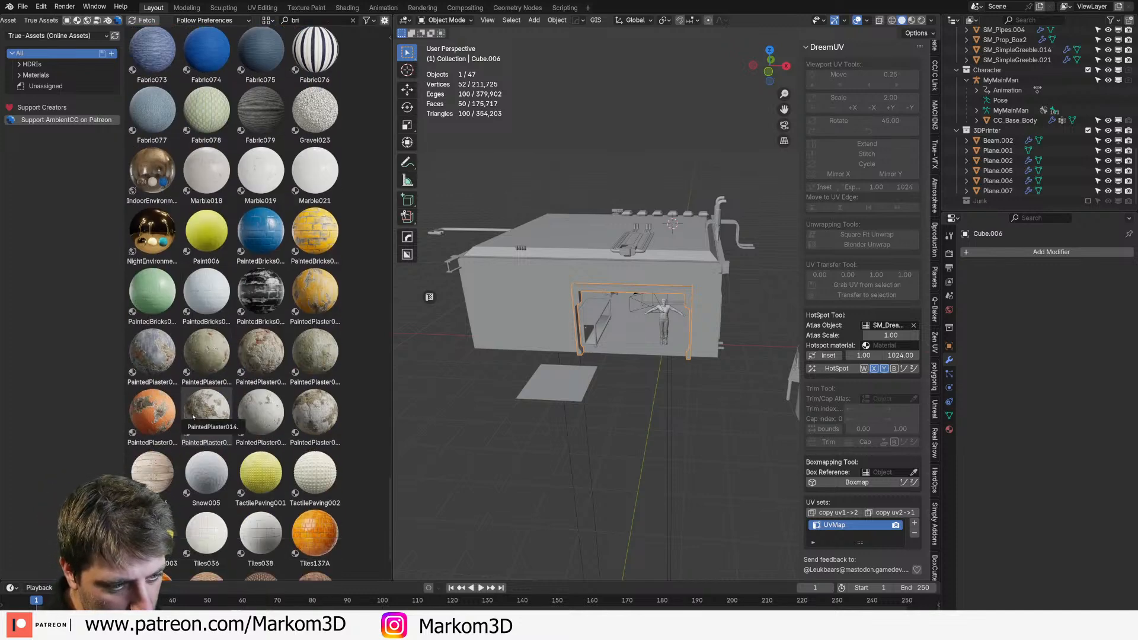
scroll(193, 417, "down", 3)
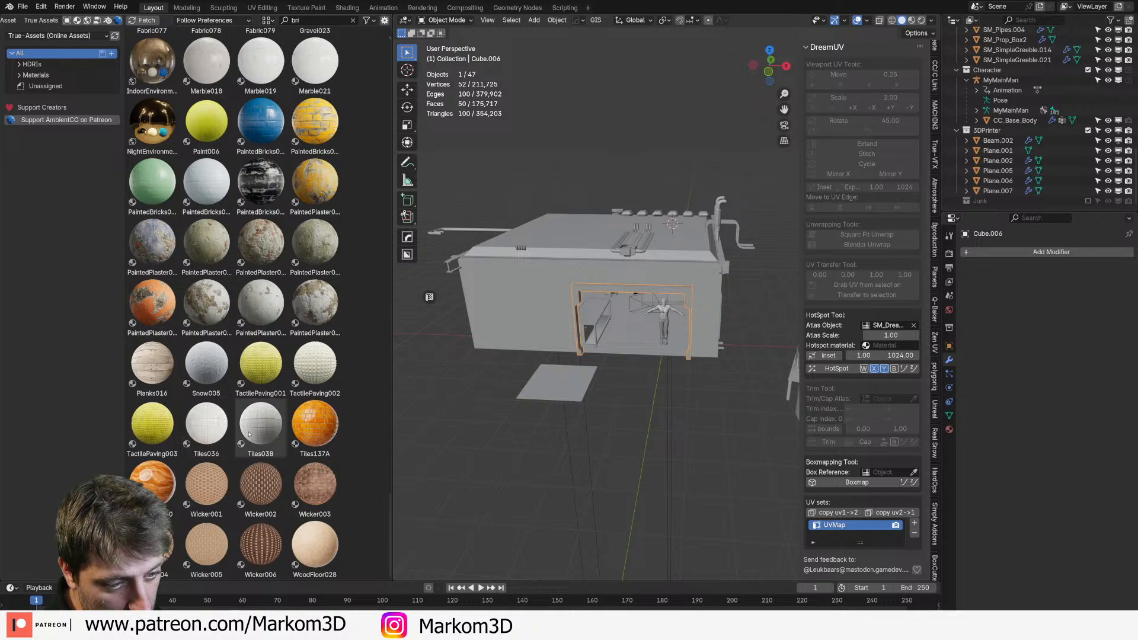
scroll(238, 391, "up", 2)
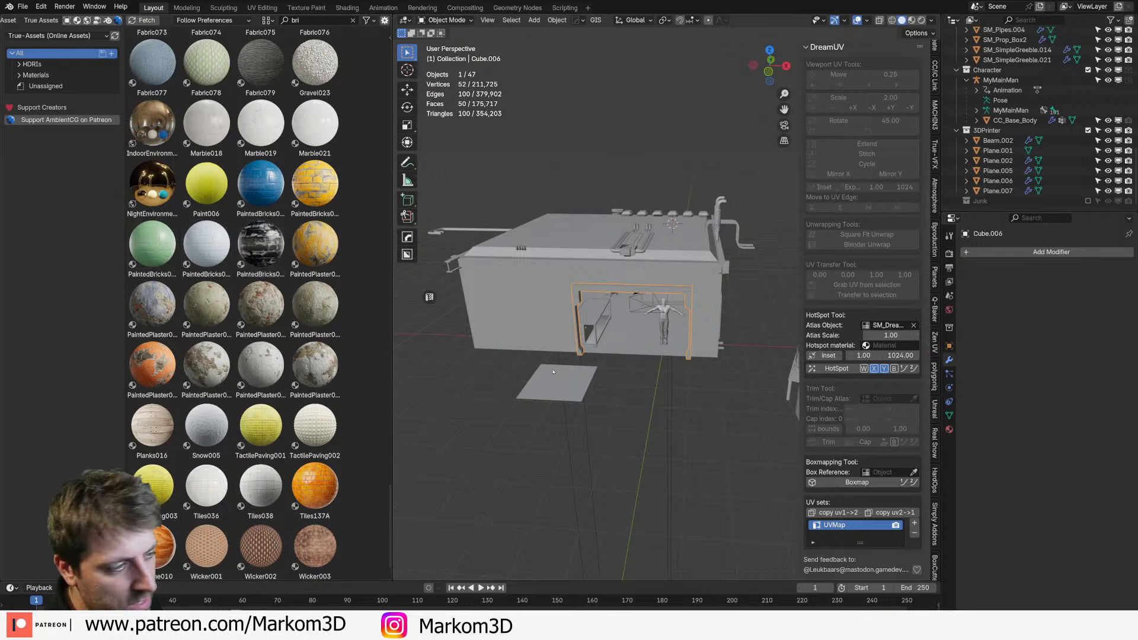
Step: Try to apply the white PaintedBricks material from the online assets to the workshop's interior walls
key("KP_Decimal")
mouse_move(186, 246)
left_mouse_down()
mouse_move(409, 275)
mouse_move(551, 240)
mouse_move(529, 268)
left_mouse_up()
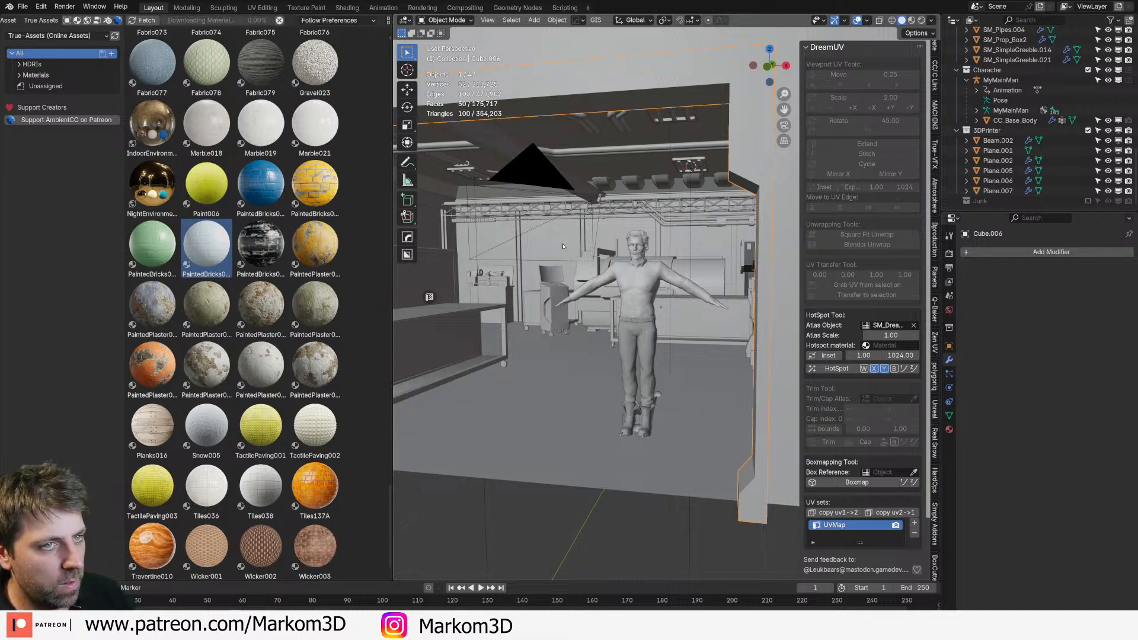
middle_click_drag(563, 246, 542, 256)
scroll(504, 259, "up", 5)
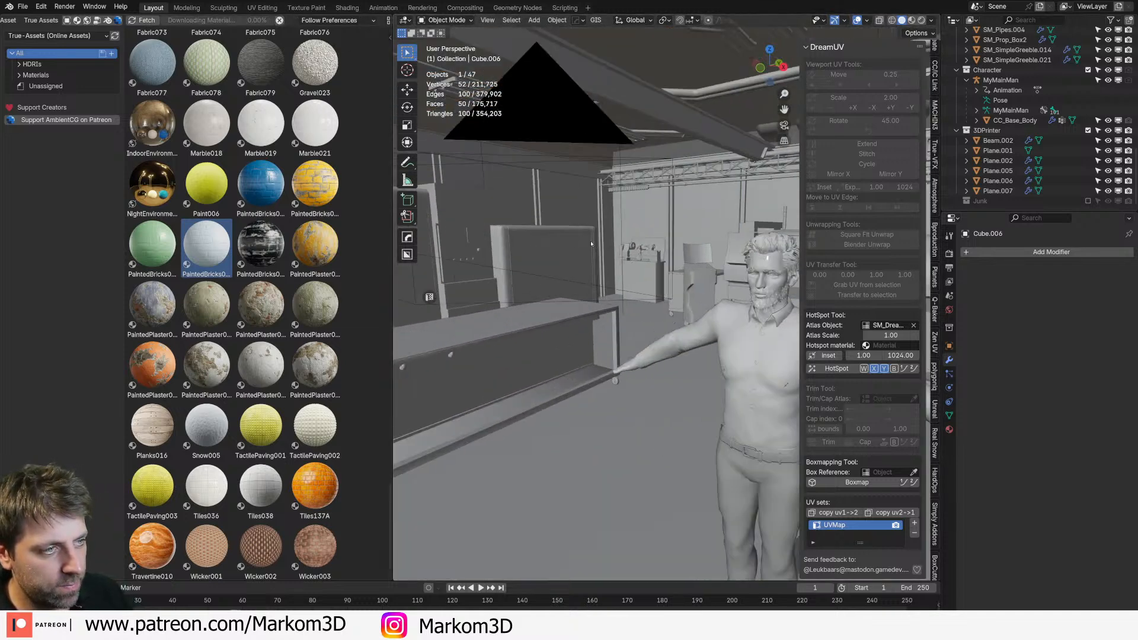
left_click_drag(224, 257, 527, 193)
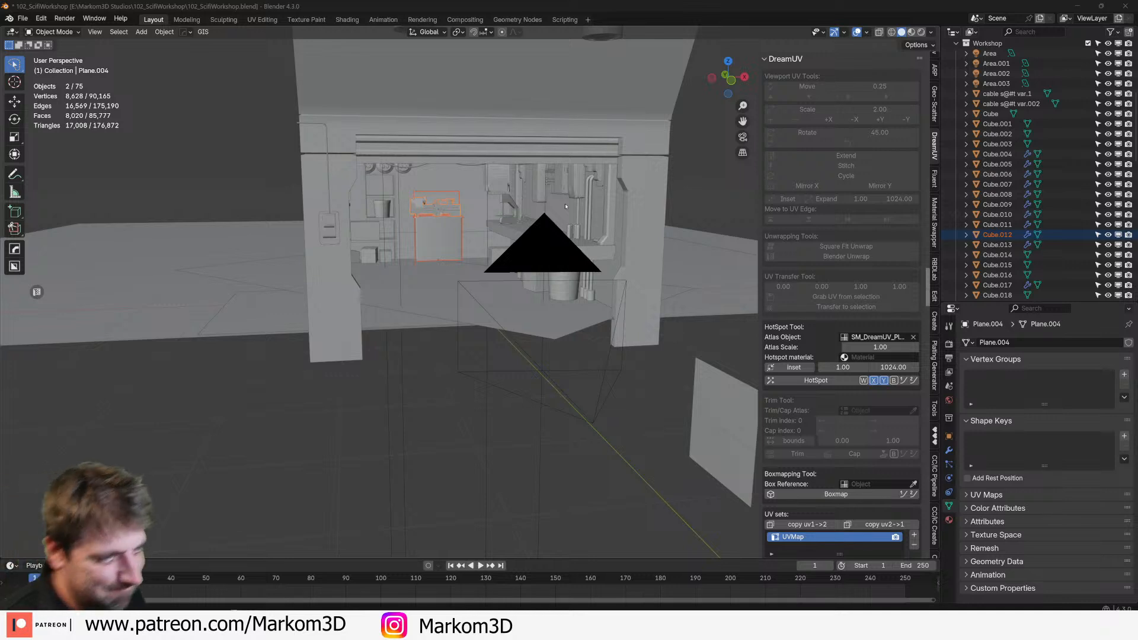
Step: Open the recent file 120_Workshop.blend without saving the changes to 102_ScifiWorkshop.blend
left_click(22, 17)
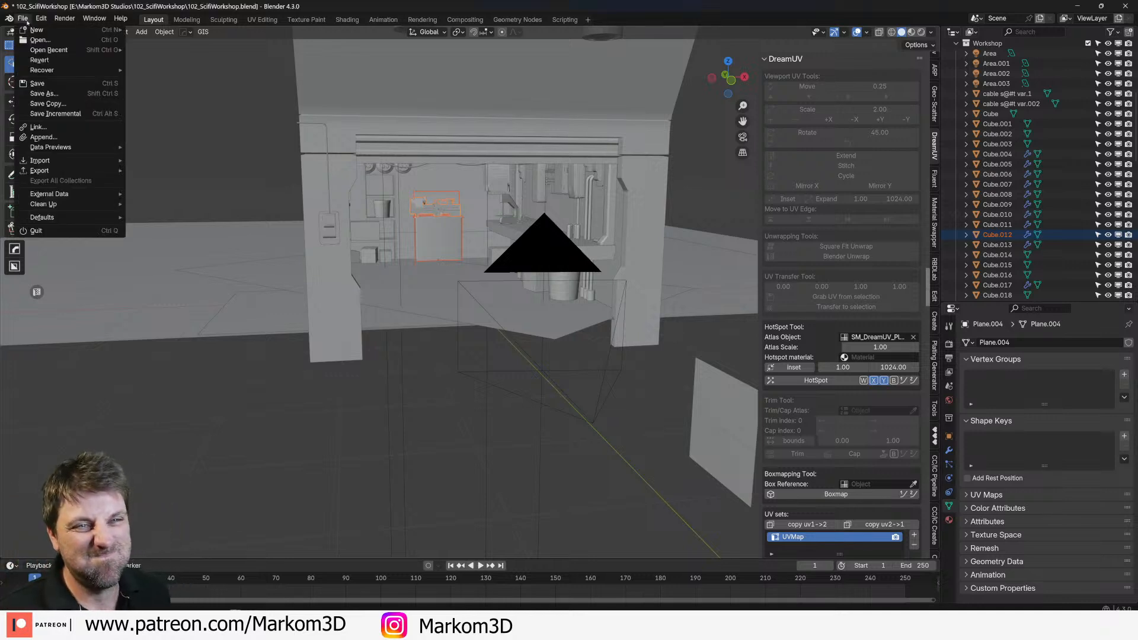
left_click(45, 59)
left_click(620, 328)
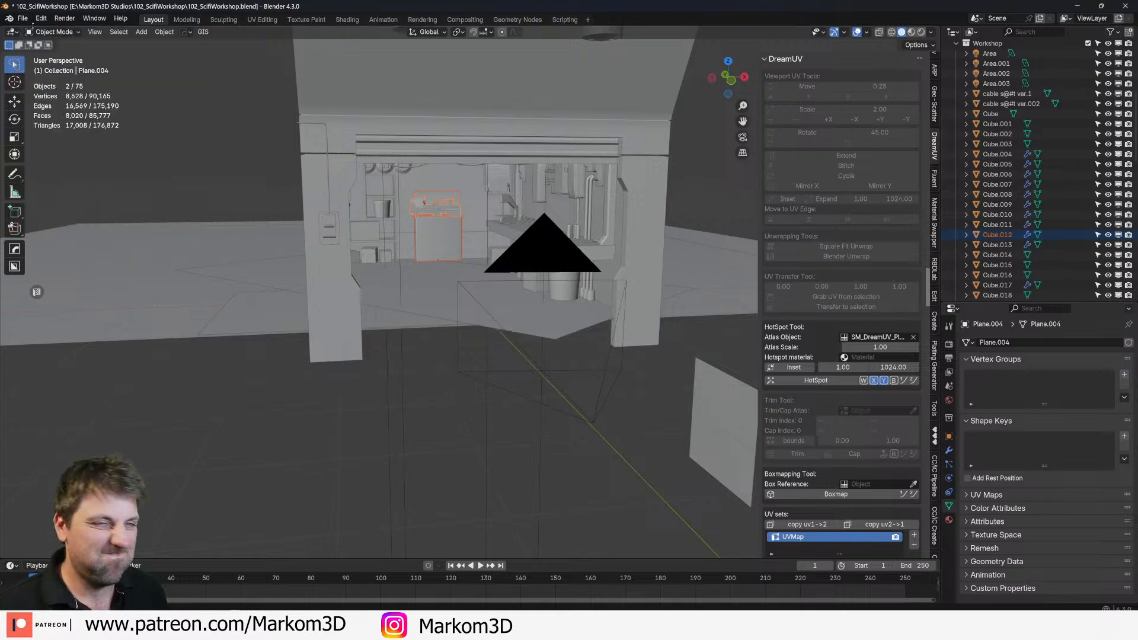
left_click(22, 18)
mouse_move(47, 51)
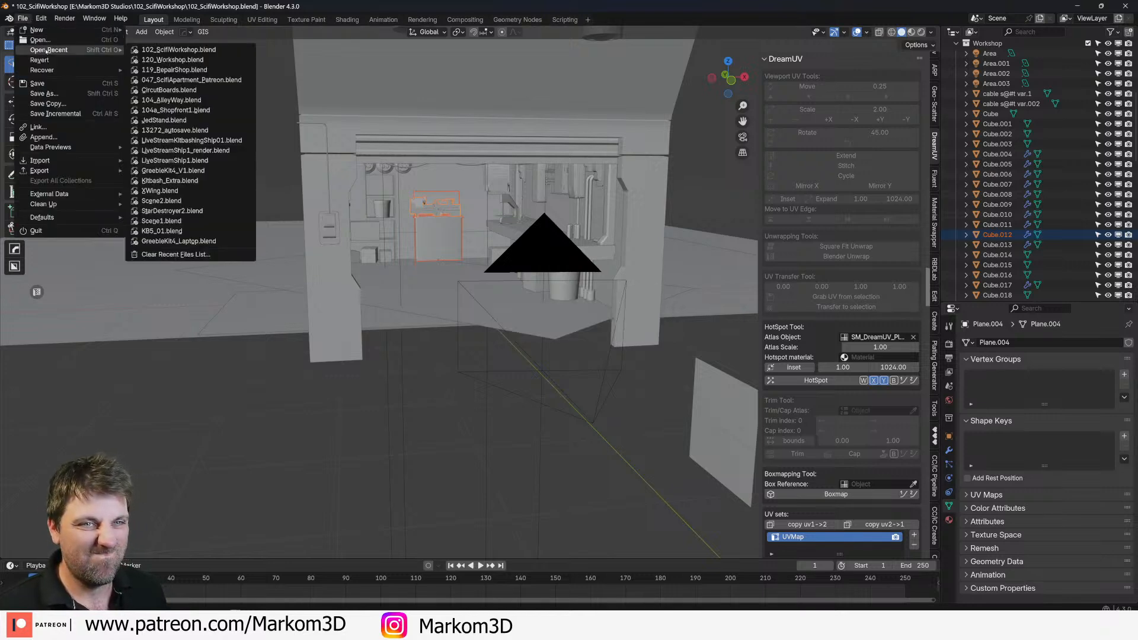
left_click(173, 60)
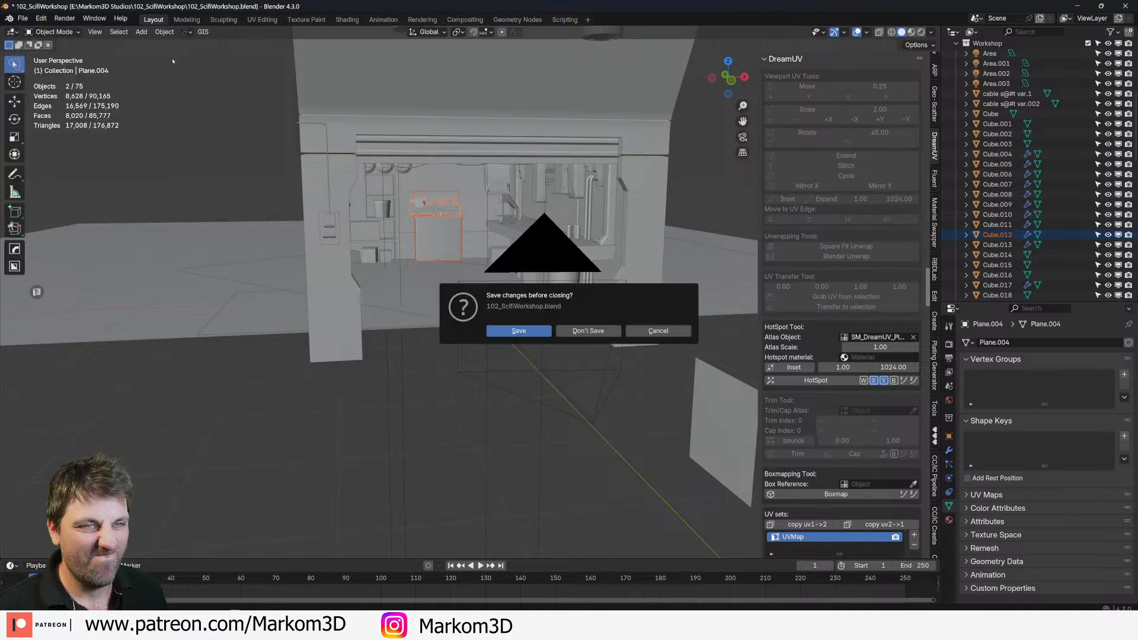
left_click(585, 331)
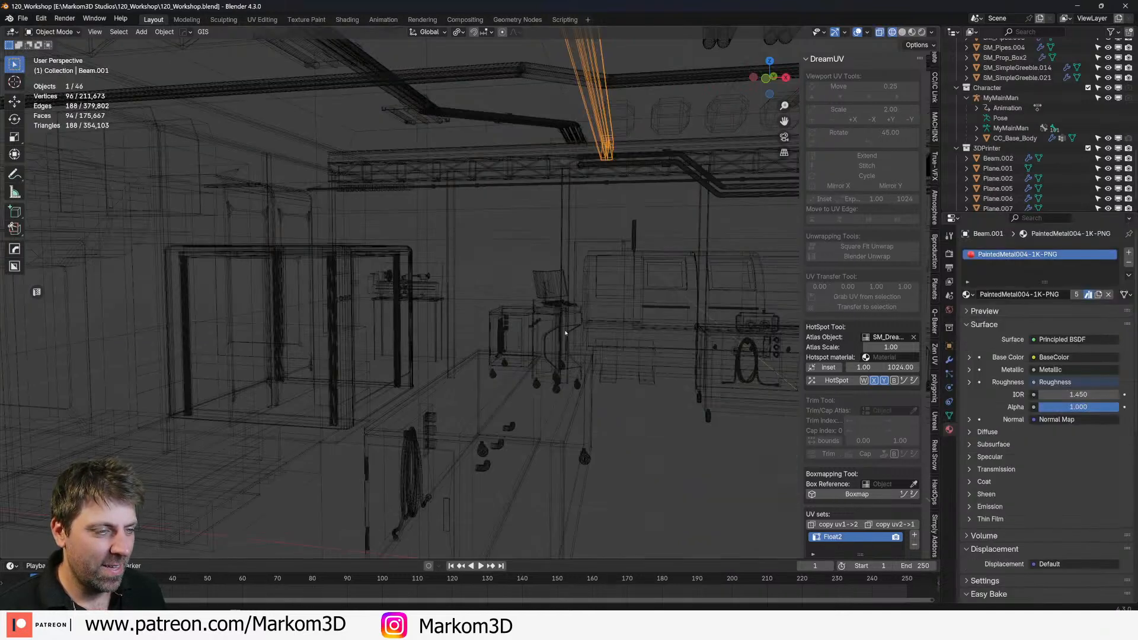
Step: Show the workshop scene in solid shading and examine the building from outside
scroll(566, 333, "down", 6)
middle_click_drag(566, 333, 522, 328)
key("z")
key("6")
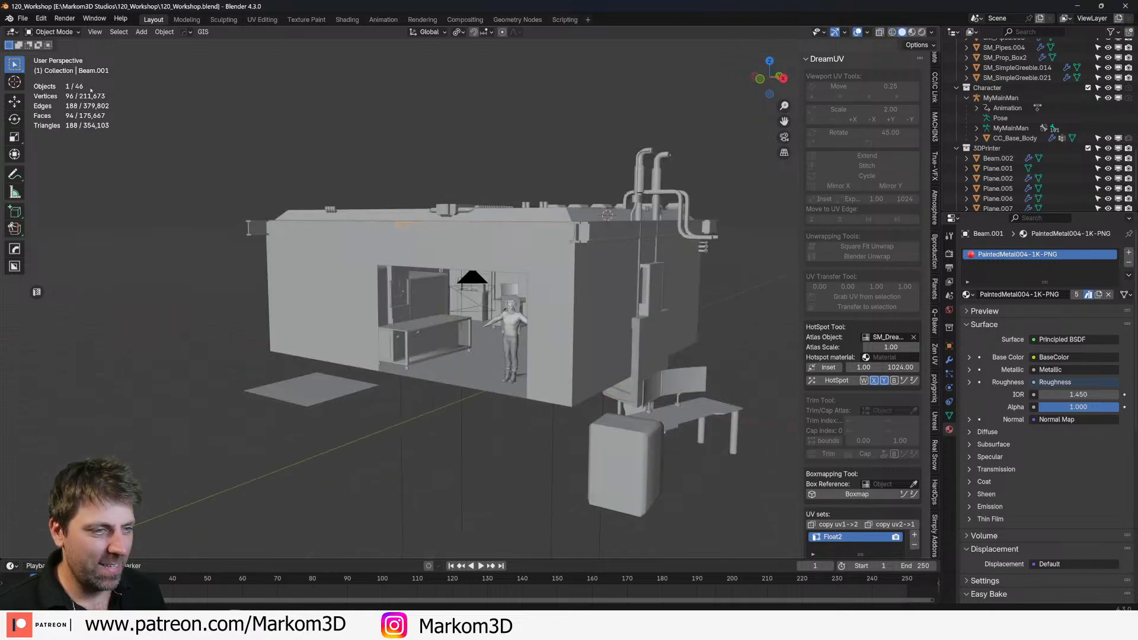
Step: Recover the auto-save 120_Workshop_29636_autosave.blend and save the recovered workshop file
left_click(22, 19)
mouse_move(48, 71)
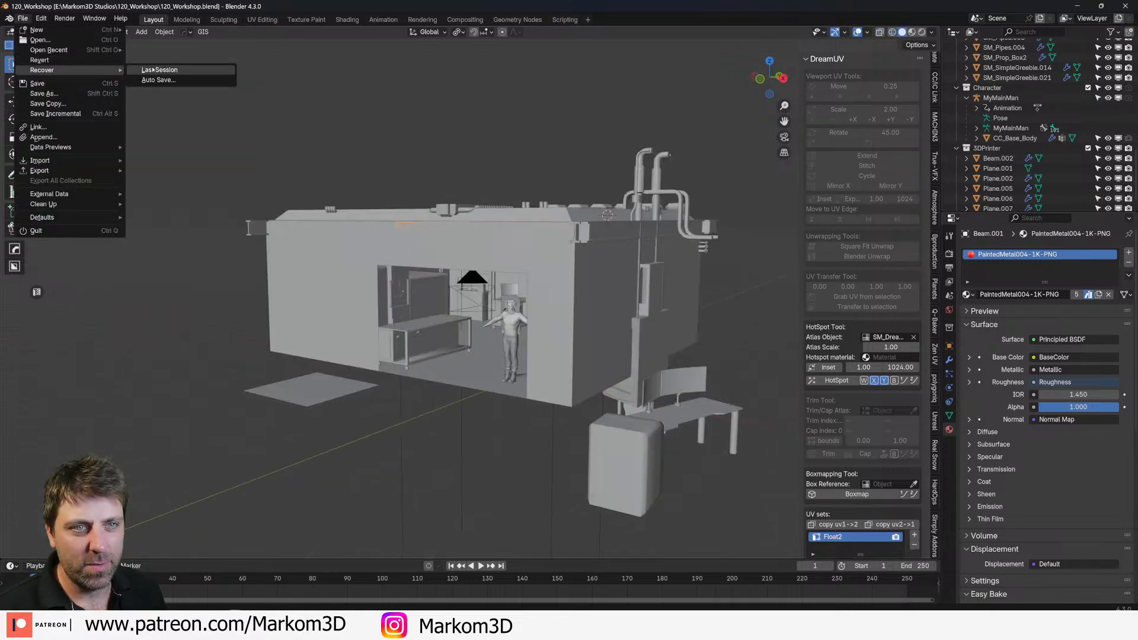
left_click(167, 81)
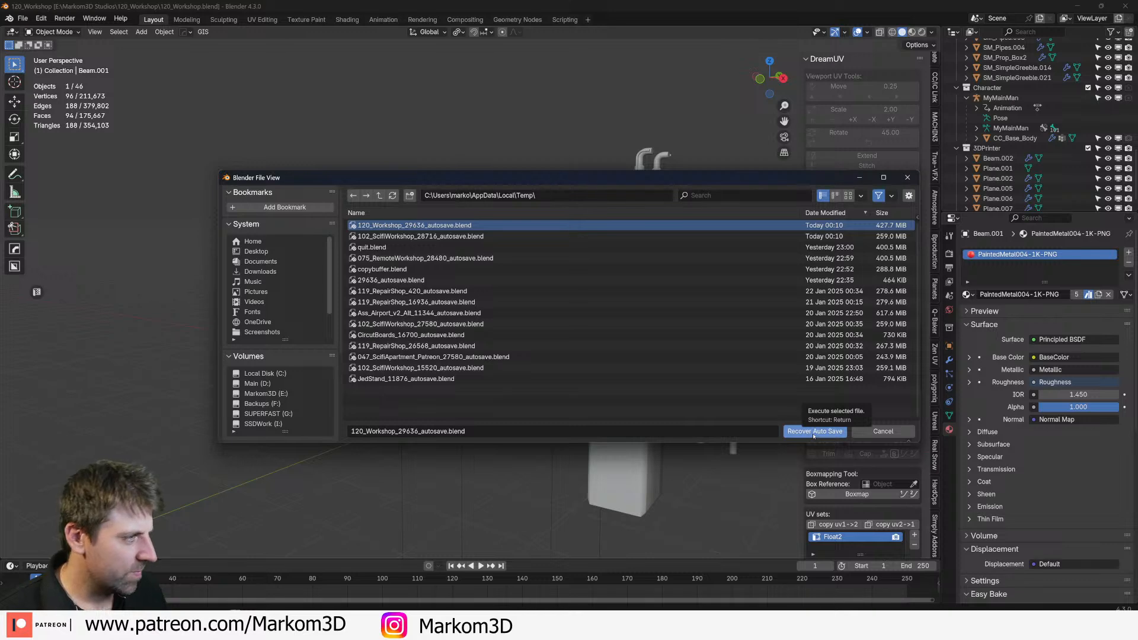
left_click(813, 433)
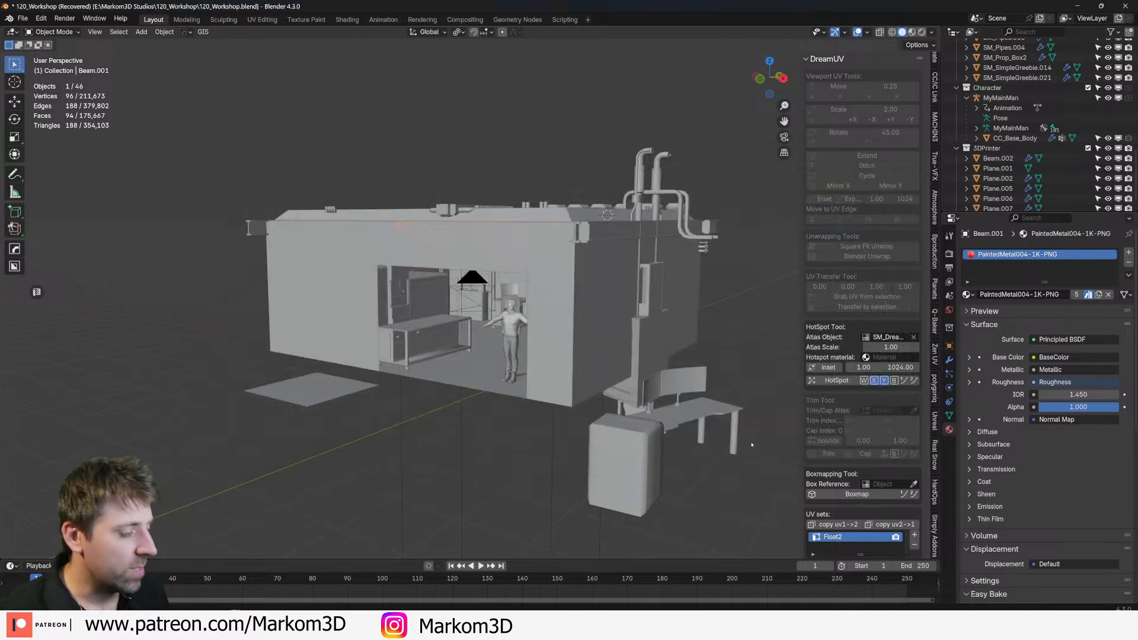
key("ctrl+s")
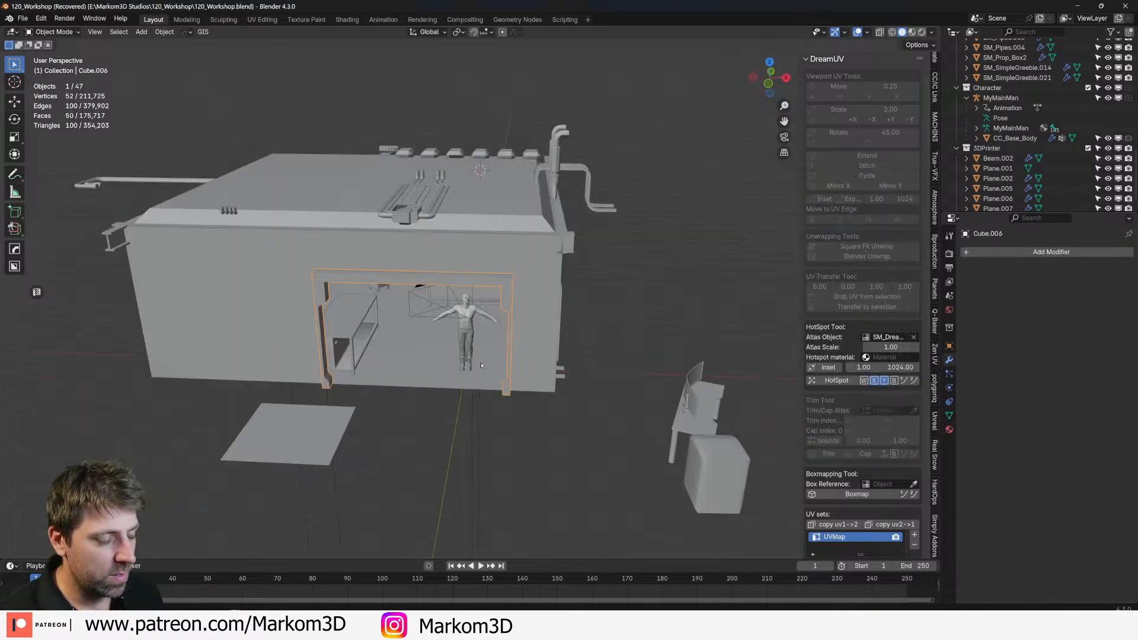
Step: Search the operators for "full" and toggle the workshop window to fullscreen
scroll(415, 409, "up", 4)
middle_click_drag(415, 415, 452, 477)
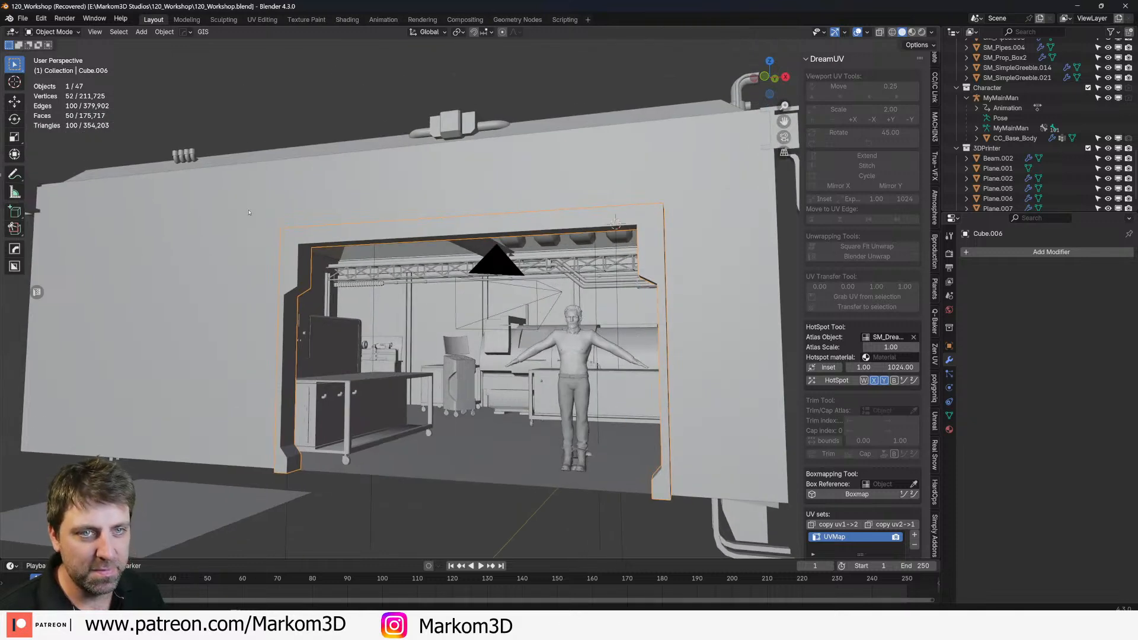
key("F3")
type("full")
key("Return")
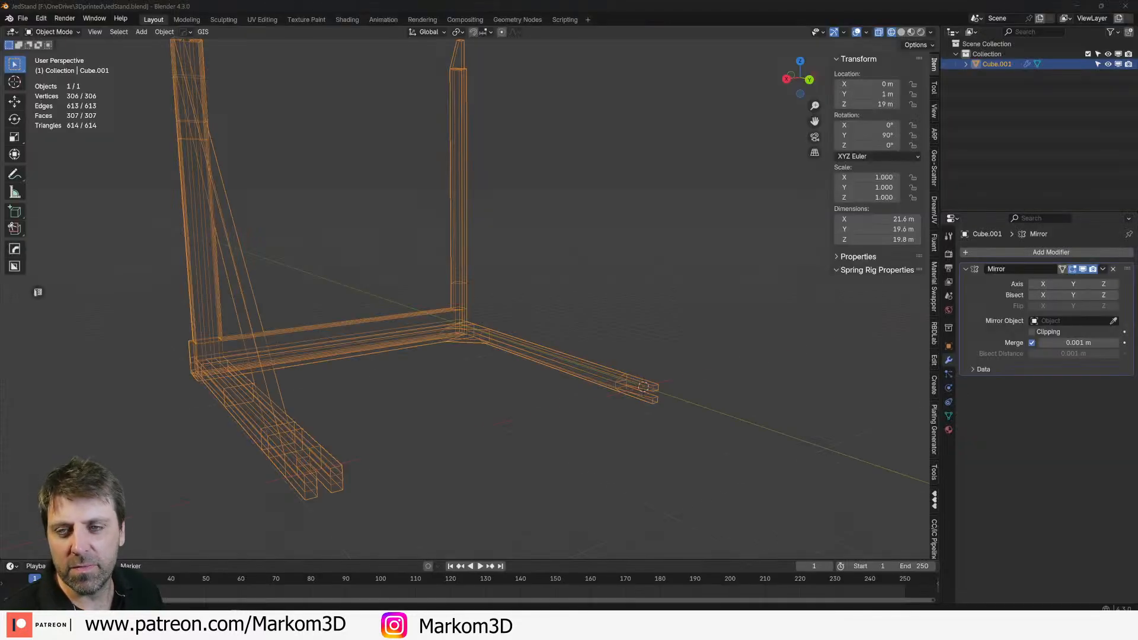
Step: Rotate the stand in JedStand.blend by -90° about the Y axis
scroll(361, 300, "down", 3)
middle_click_drag(450, 339, 477, 369)
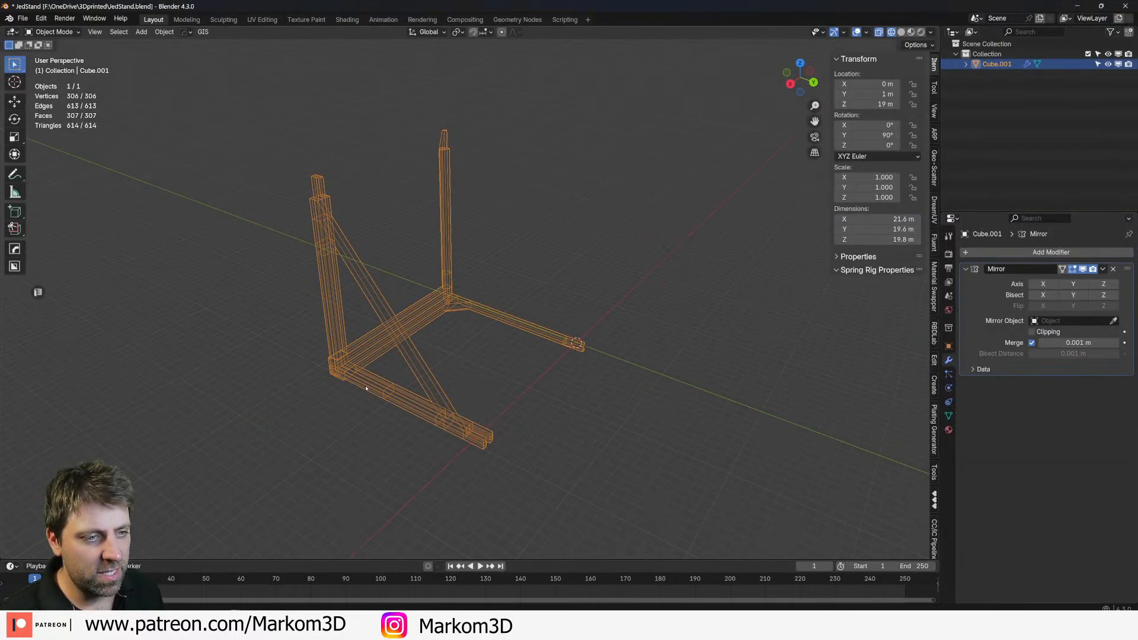
type("ry")
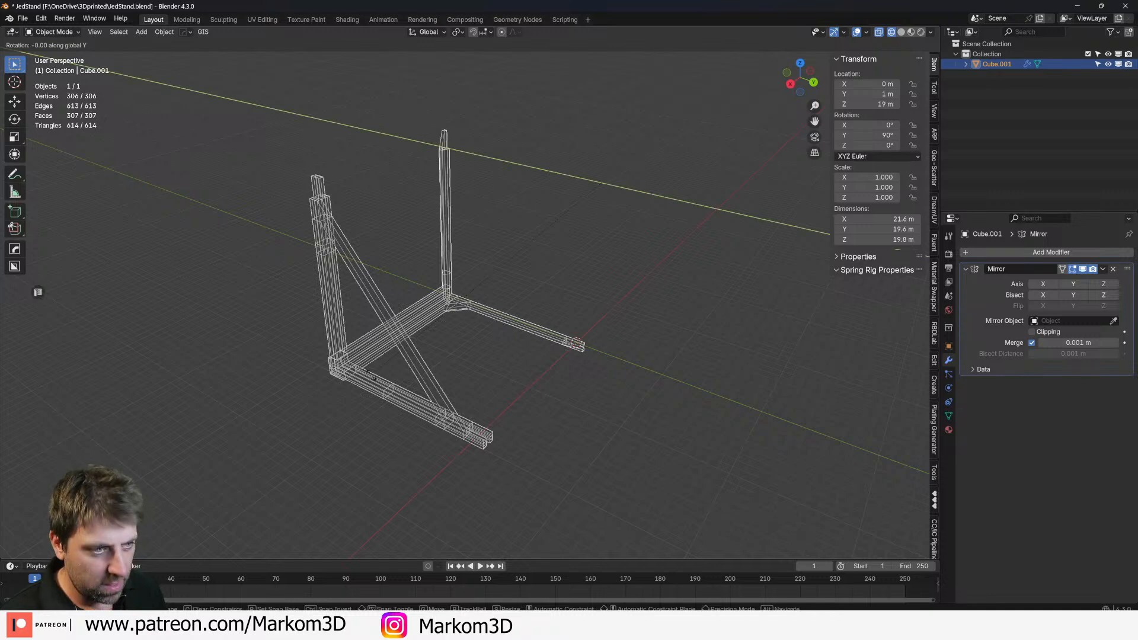
type("-90")
key("Return")
middle_click_drag(373, 376, 642, 277)
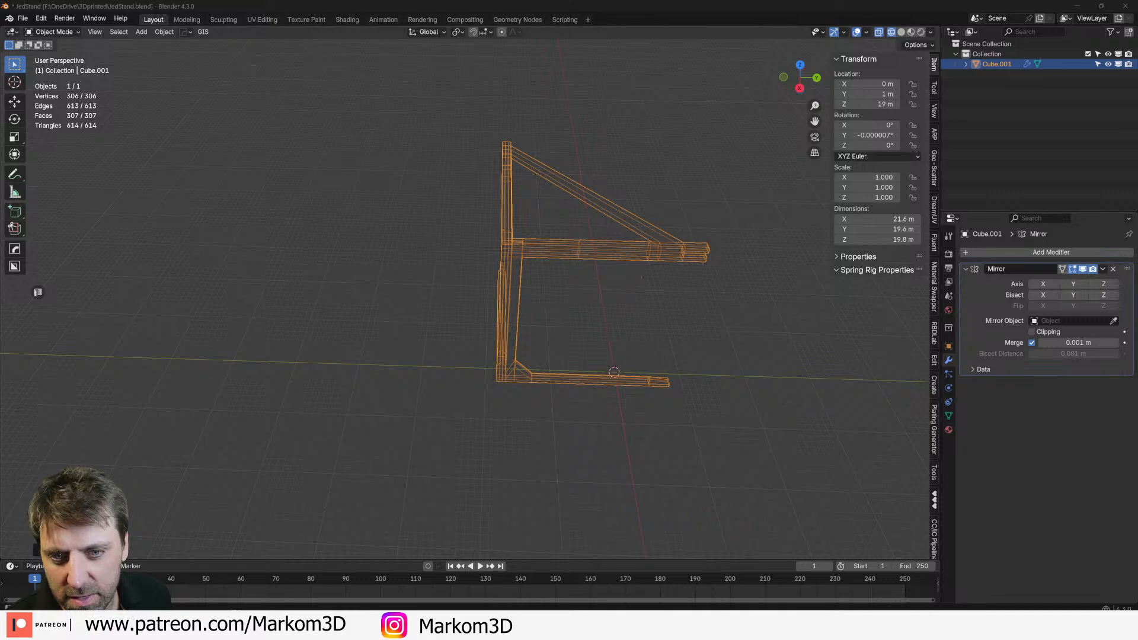
Step: Switch to iCloud Photos, view the photos of the finished light-blue stand, and close the browser
left_click_drag(285, 24, 427, 0)
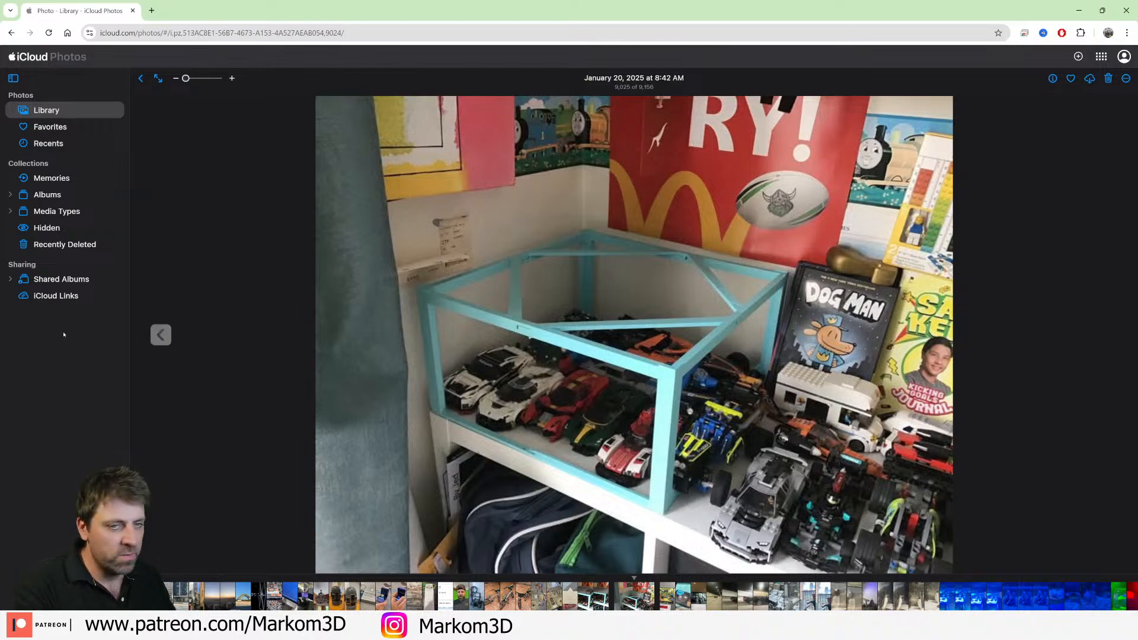
left_click(161, 335)
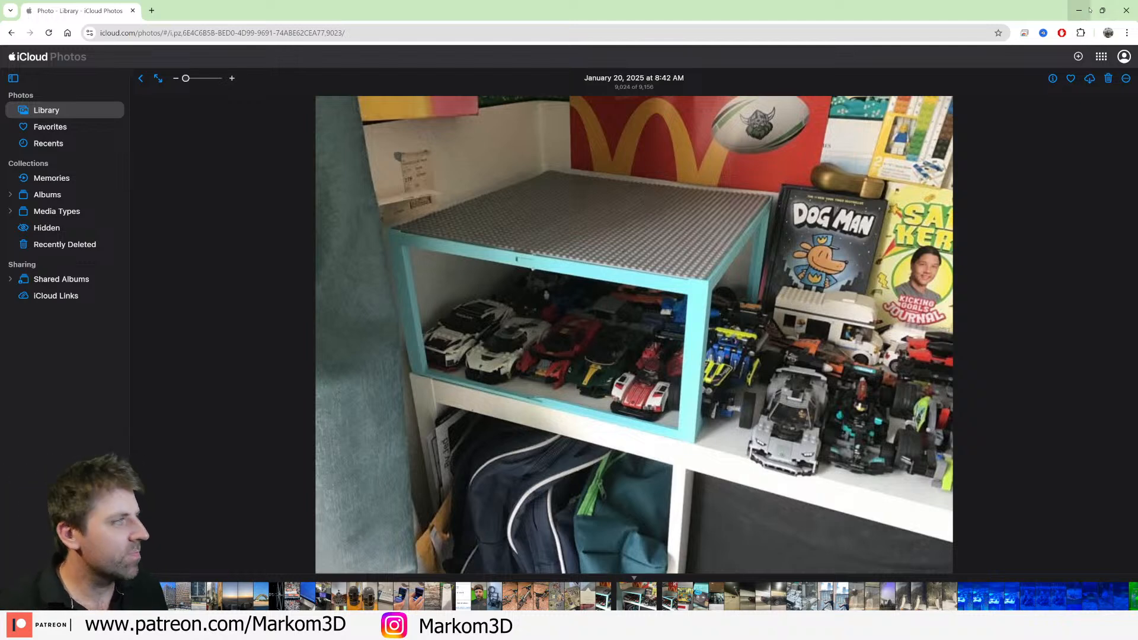
left_click(1127, 9)
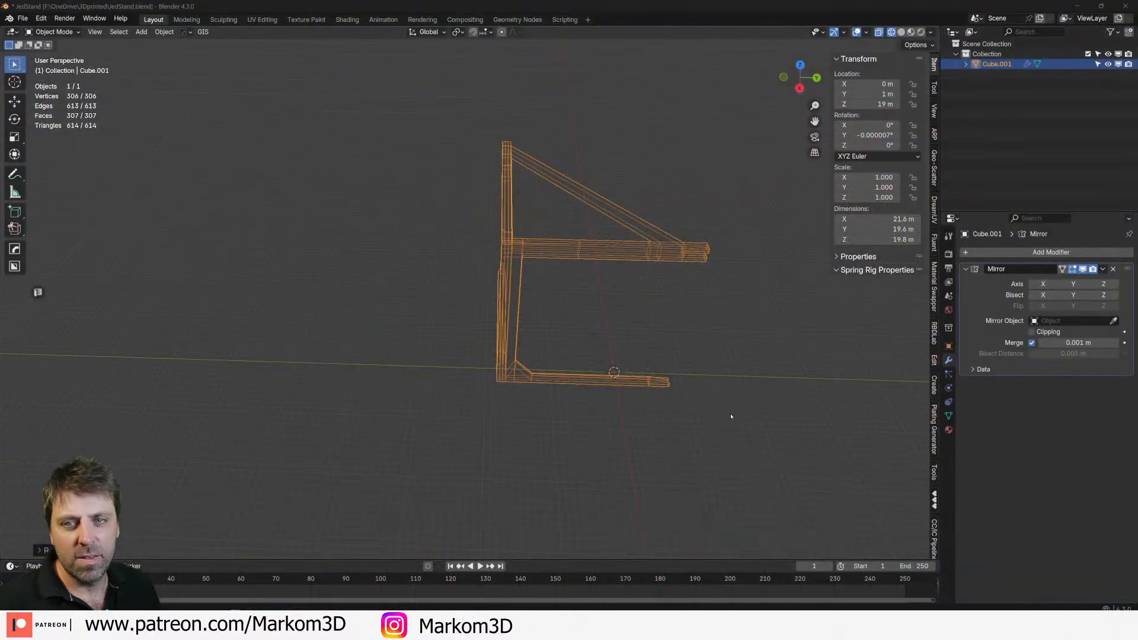
Step: Close the JedStand.blend window without saving its changes and return to the workshop scene
mouse_move(249, 627)
left_click(346, 539)
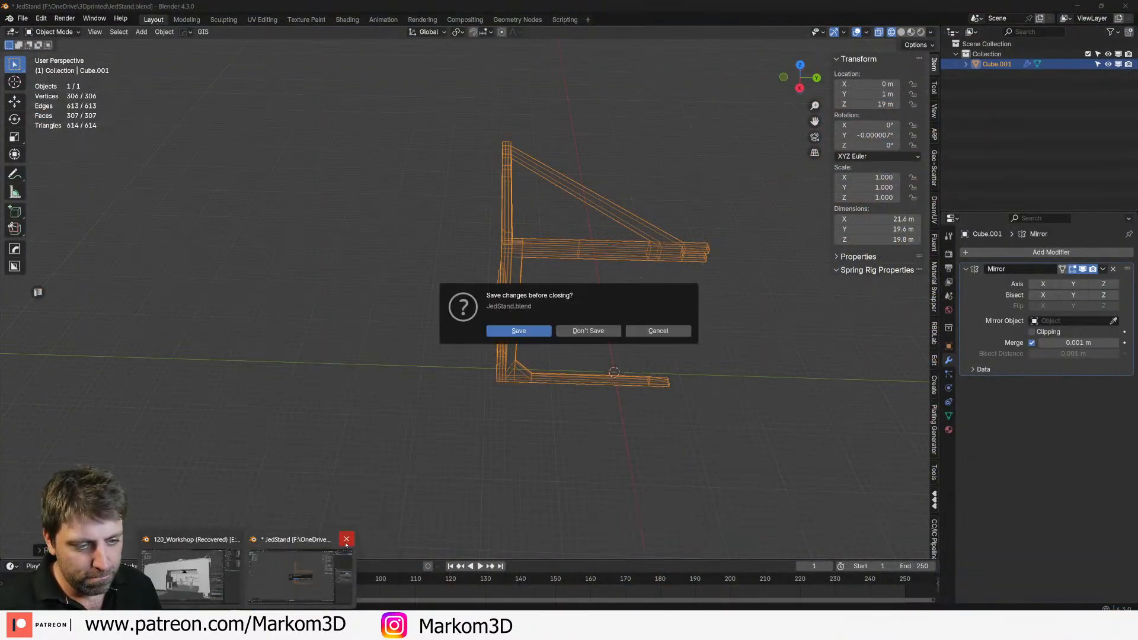
key("d")
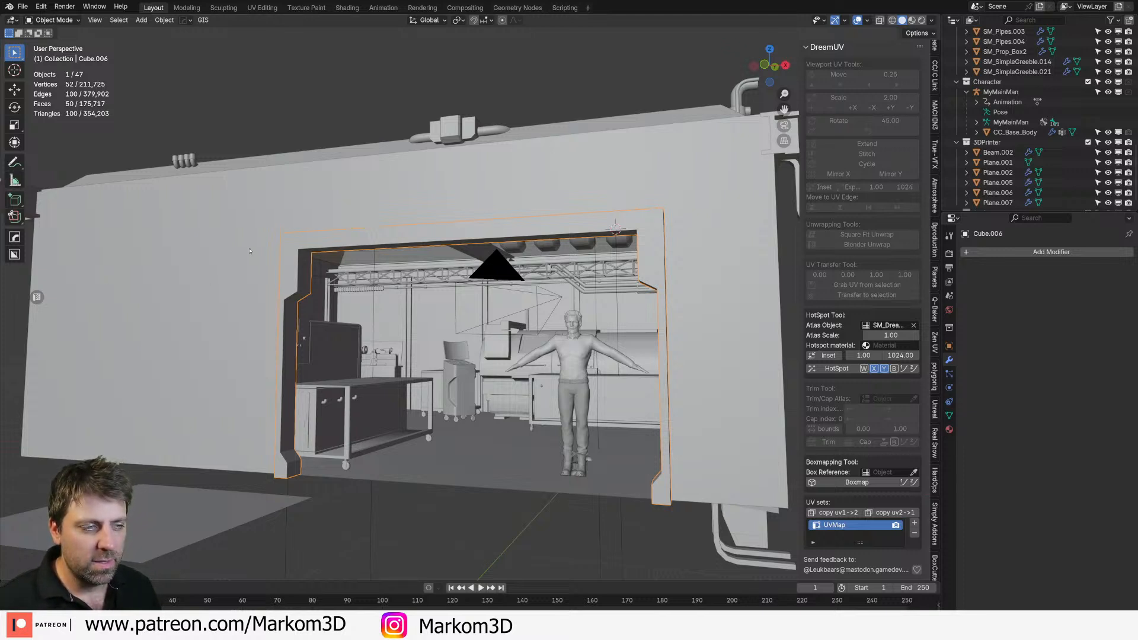
Step: Split off a second area beside the viewport, turn it into an Asset Browser and load the True-Assets online library
scroll(250, 251, "down", 2)
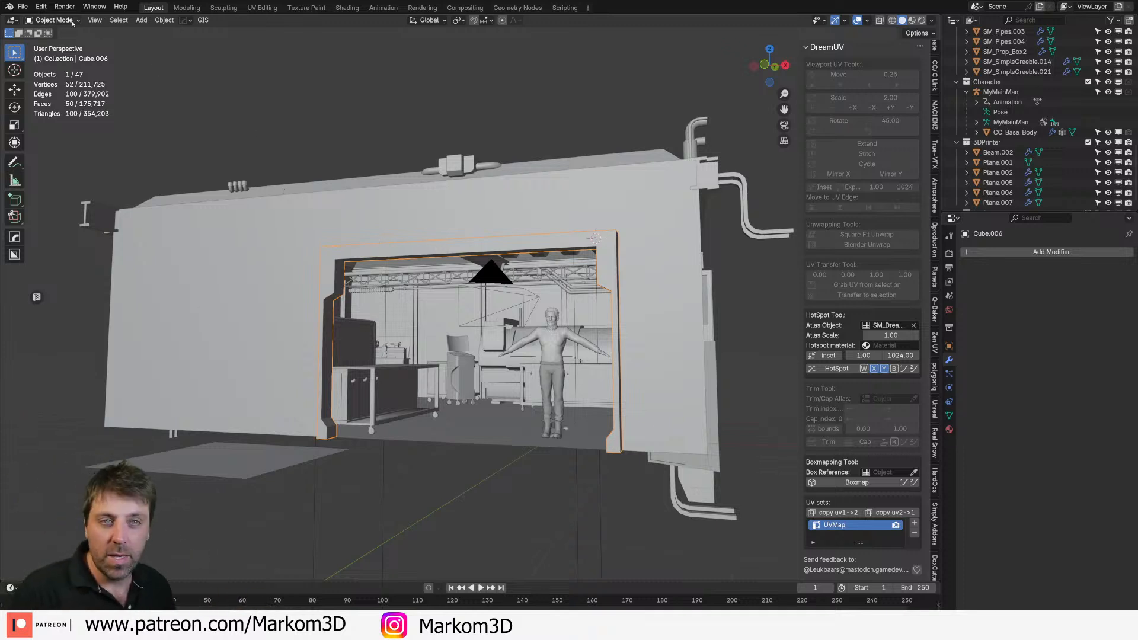
left_click_drag(3, 16, 292, 27)
left_click(11, 20)
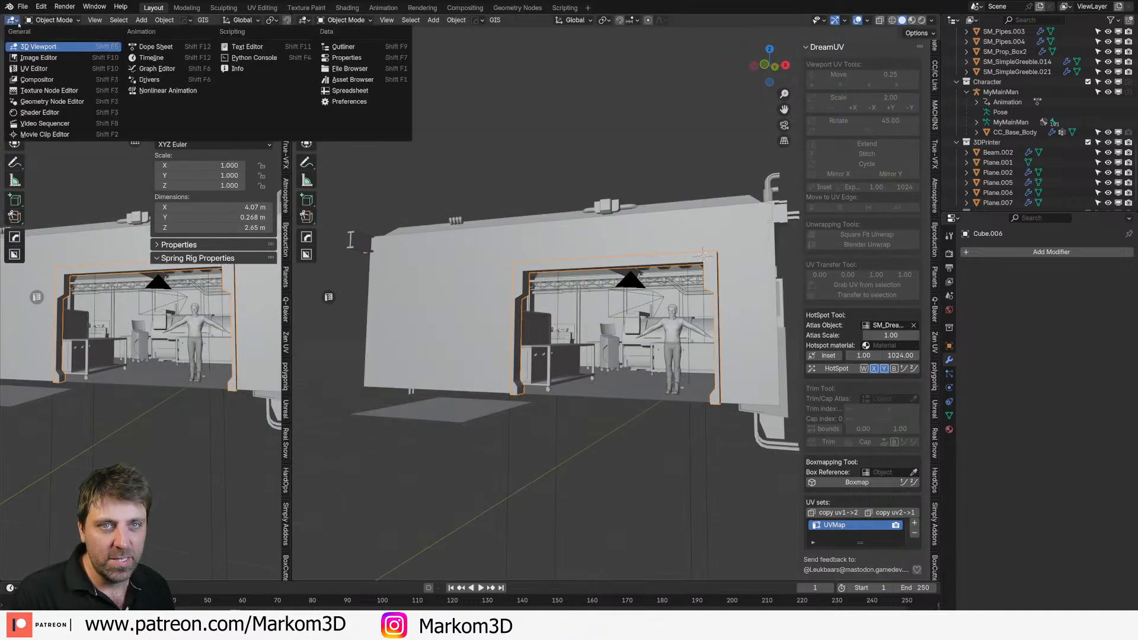
left_click(353, 79)
left_click(71, 38)
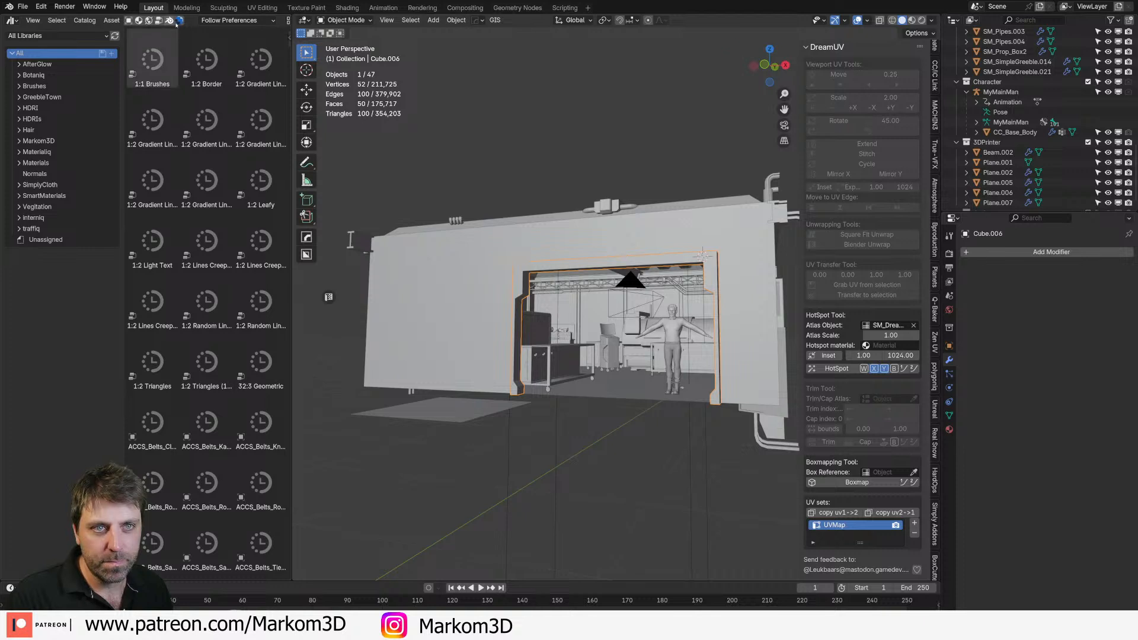
left_click(70, 172)
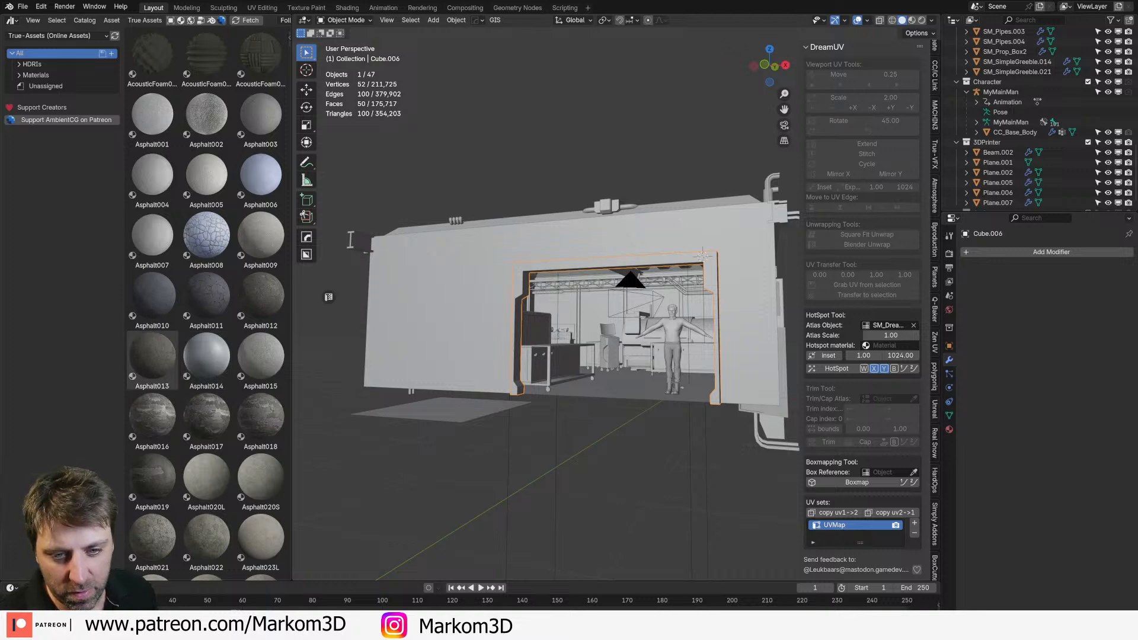
Step: Widen the Asset Browser, look through its materials and filter the list by "con"
scroll(206, 178, "down", 6)
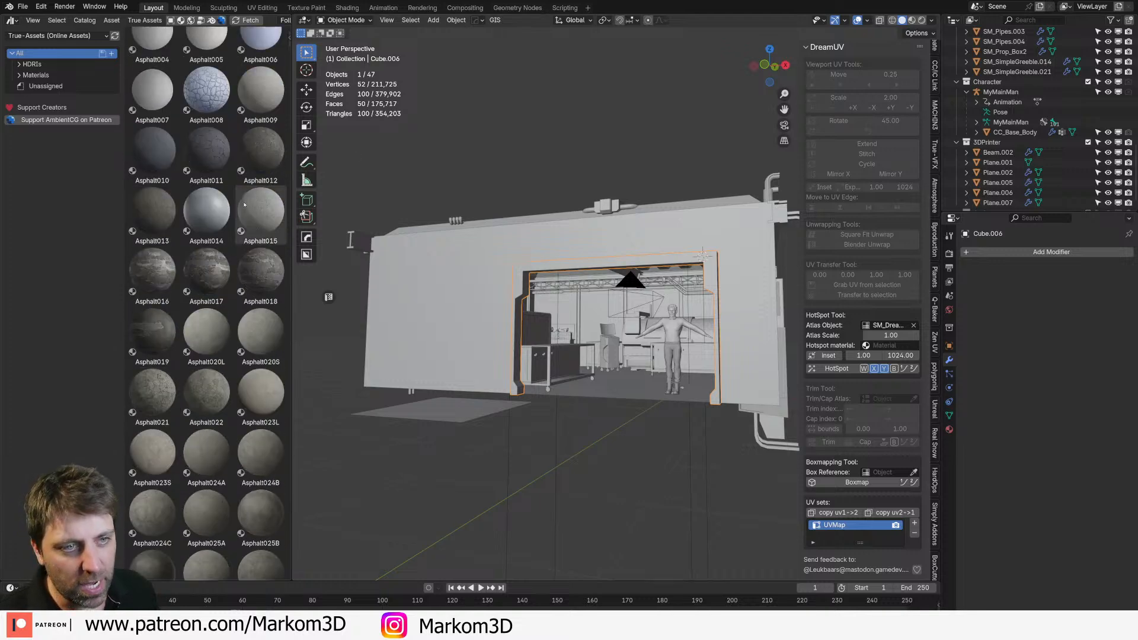
left_click_drag(292, 76, 353, 118)
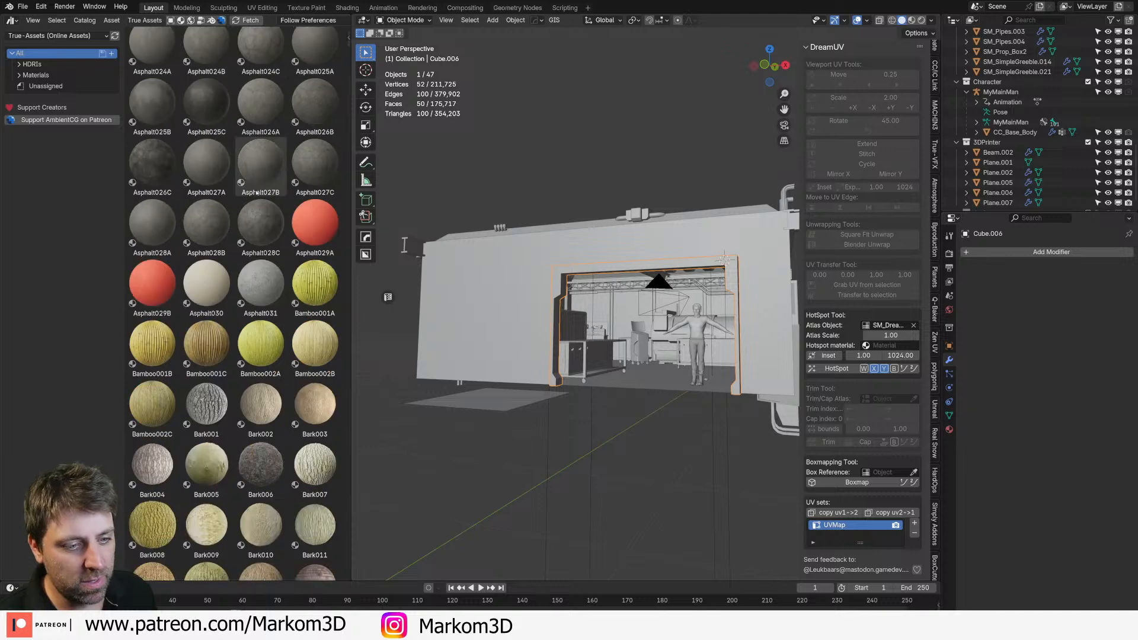
scroll(630, 386, "up", 5)
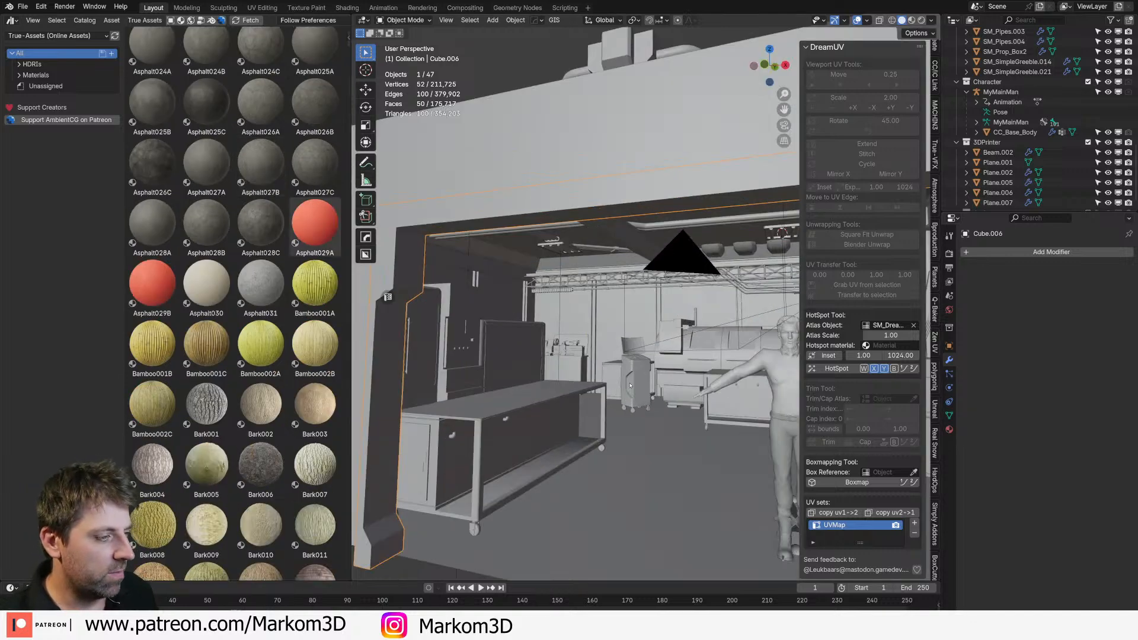
scroll(621, 367, "up", 3)
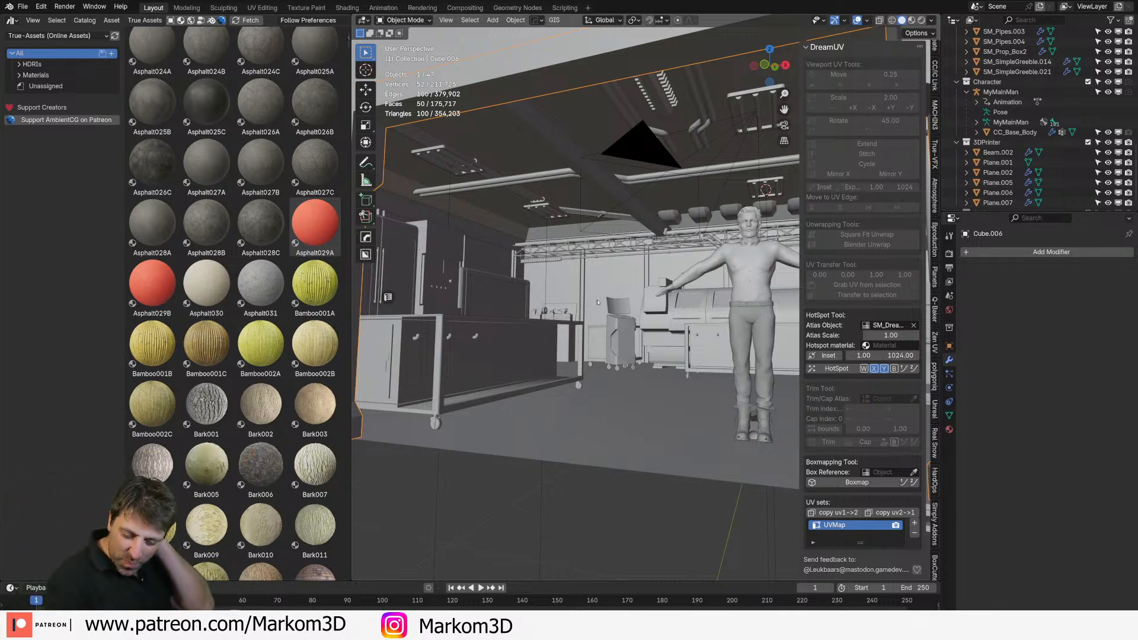
scroll(288, 301, "down", 20)
scroll(288, 301, "down", 10)
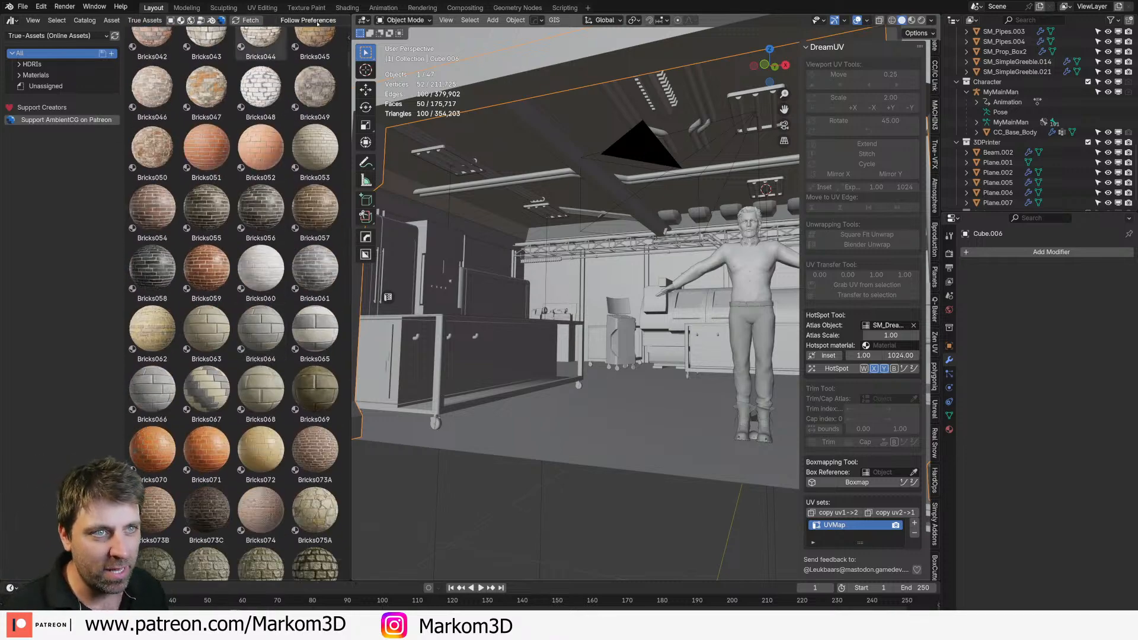
scroll(308, 21, "down", 4)
left_click(304, 20)
type("con")
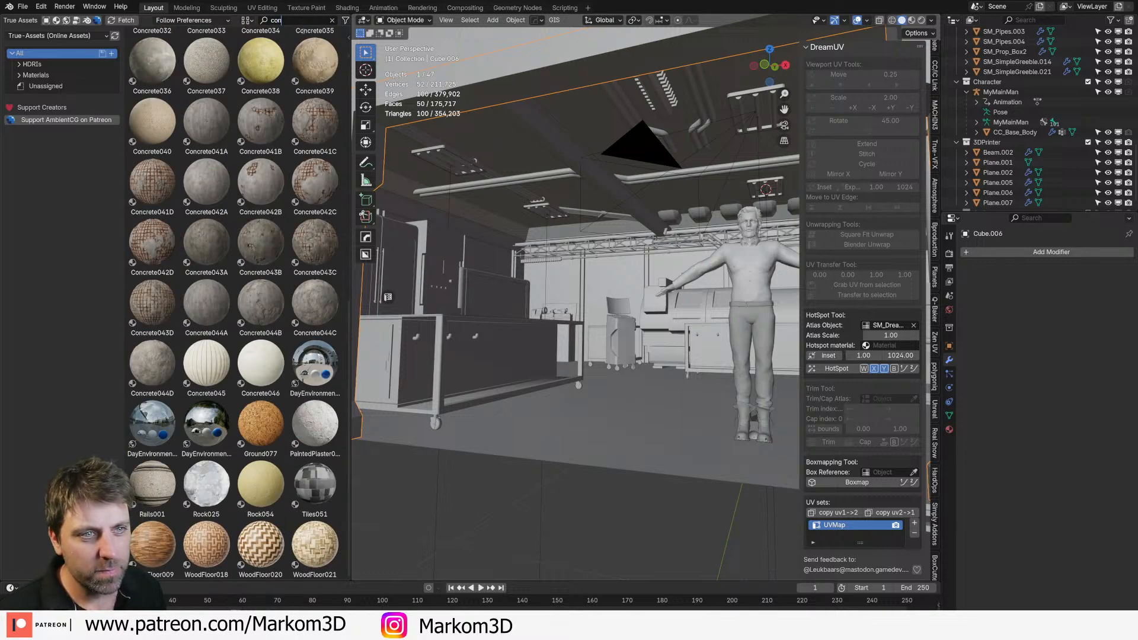
key("Return")
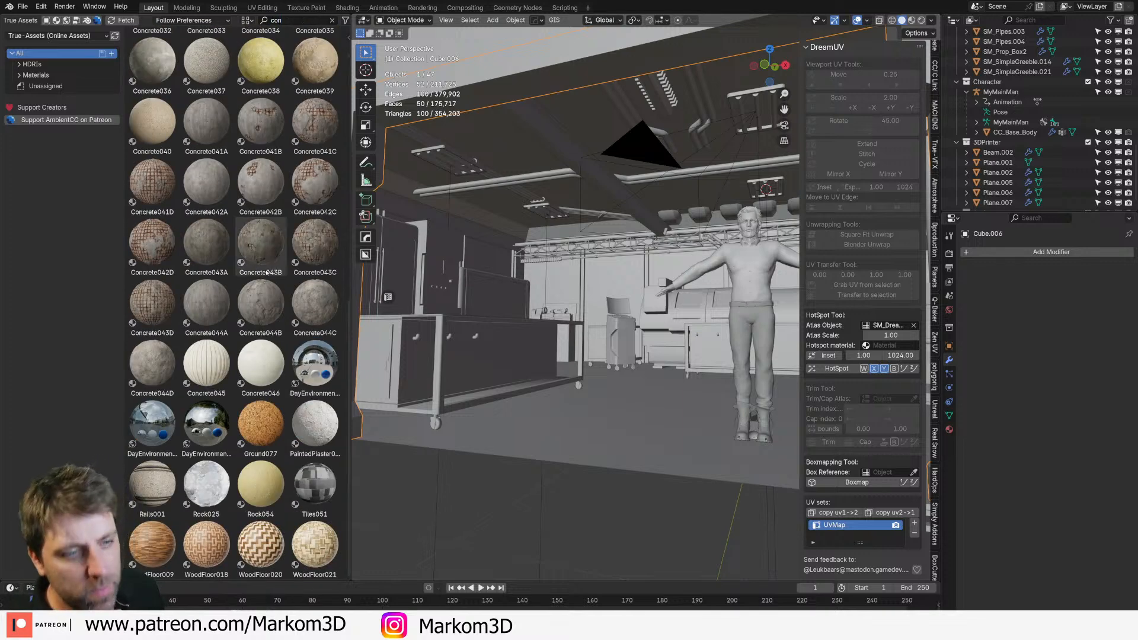
Step: Compare the concrete materials and apply Concrete008 to the workshop shell's inner wall
left_click(218, 359)
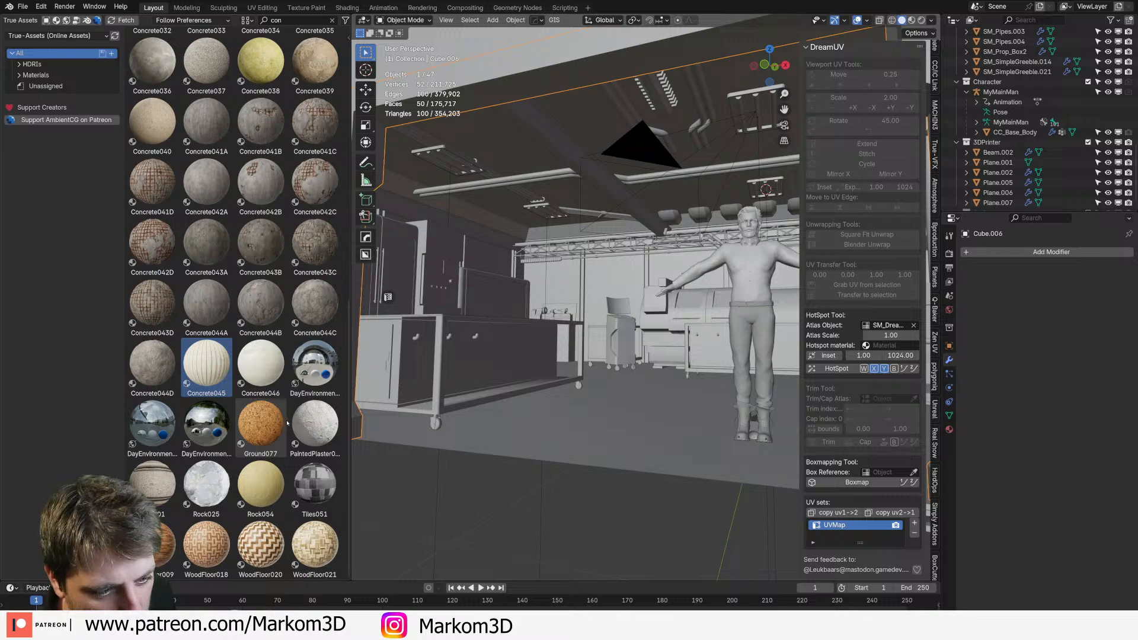
left_click(152, 483)
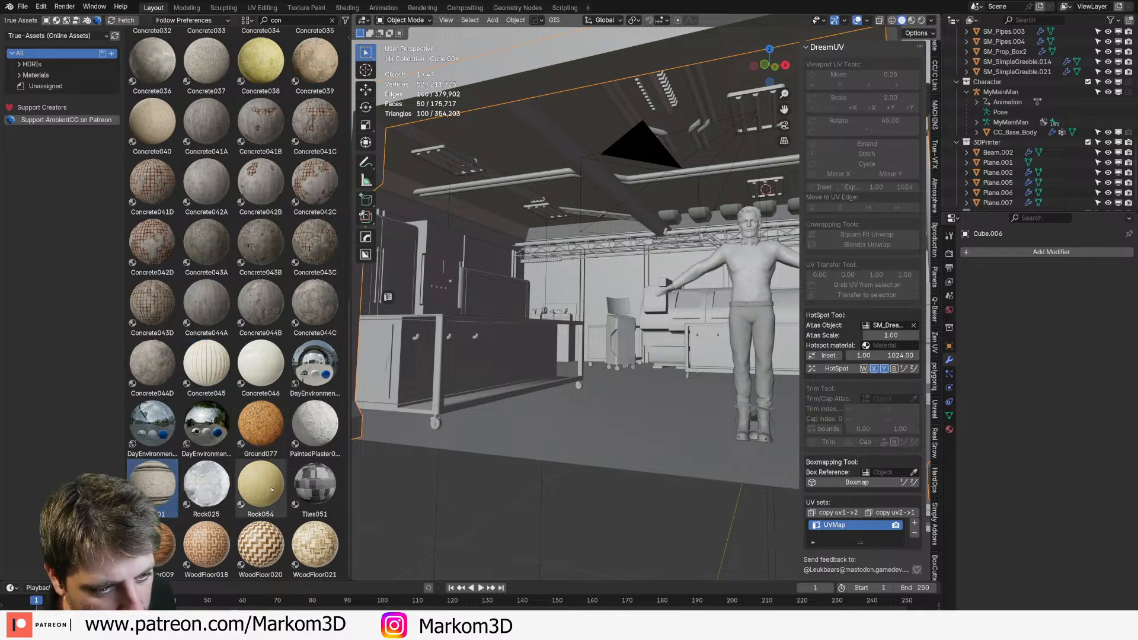
scroll(264, 415, "up", 10)
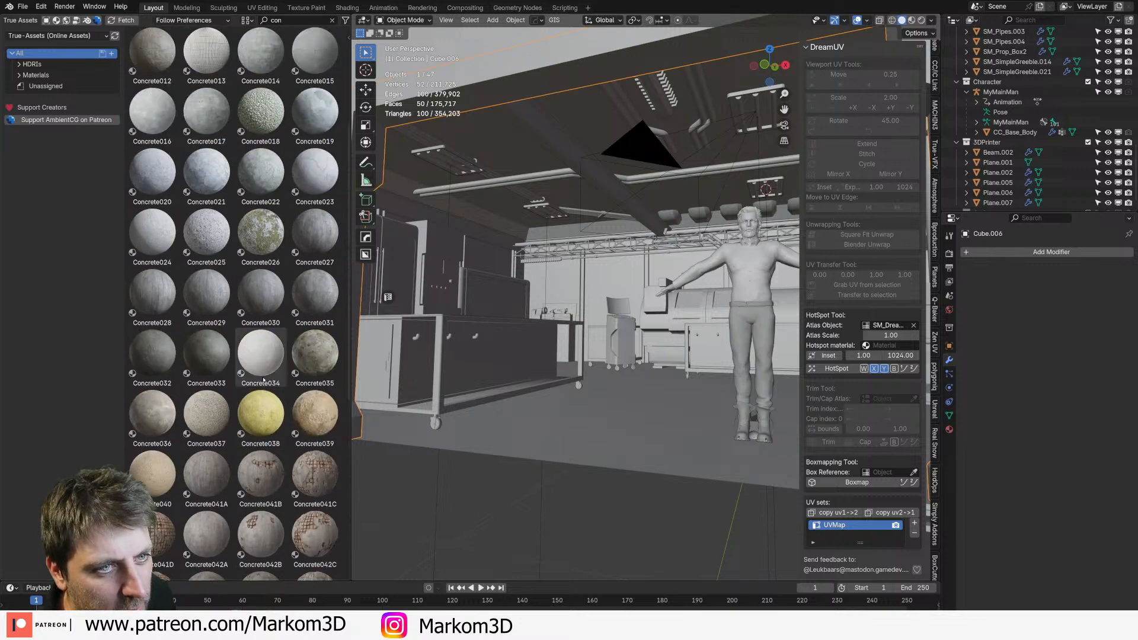
left_click(205, 288)
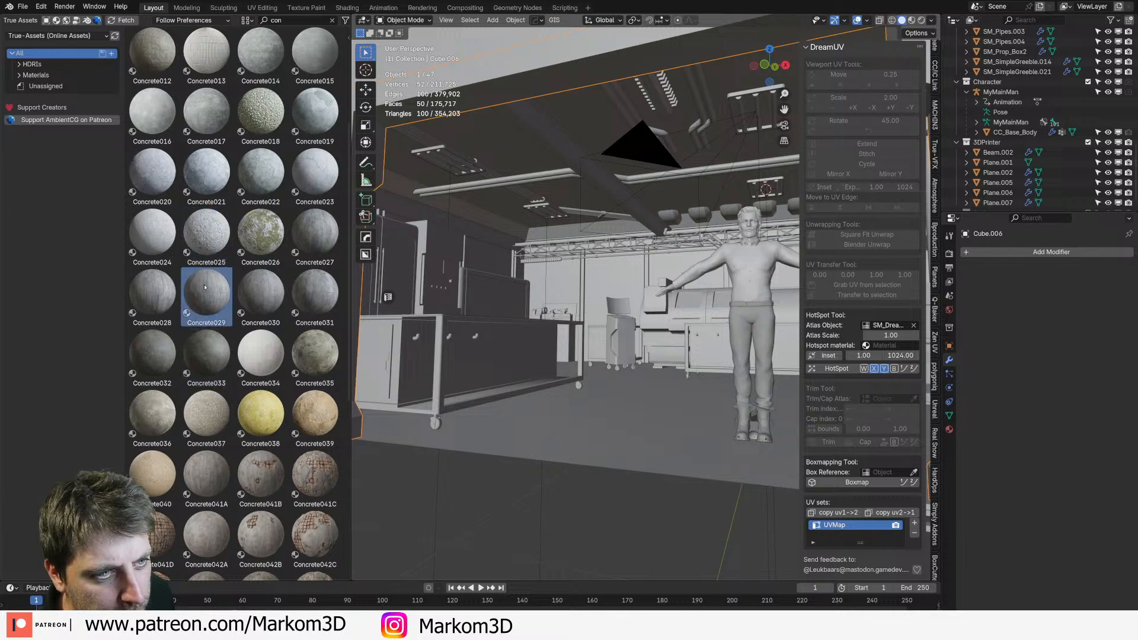
scroll(204, 290, "up", 3)
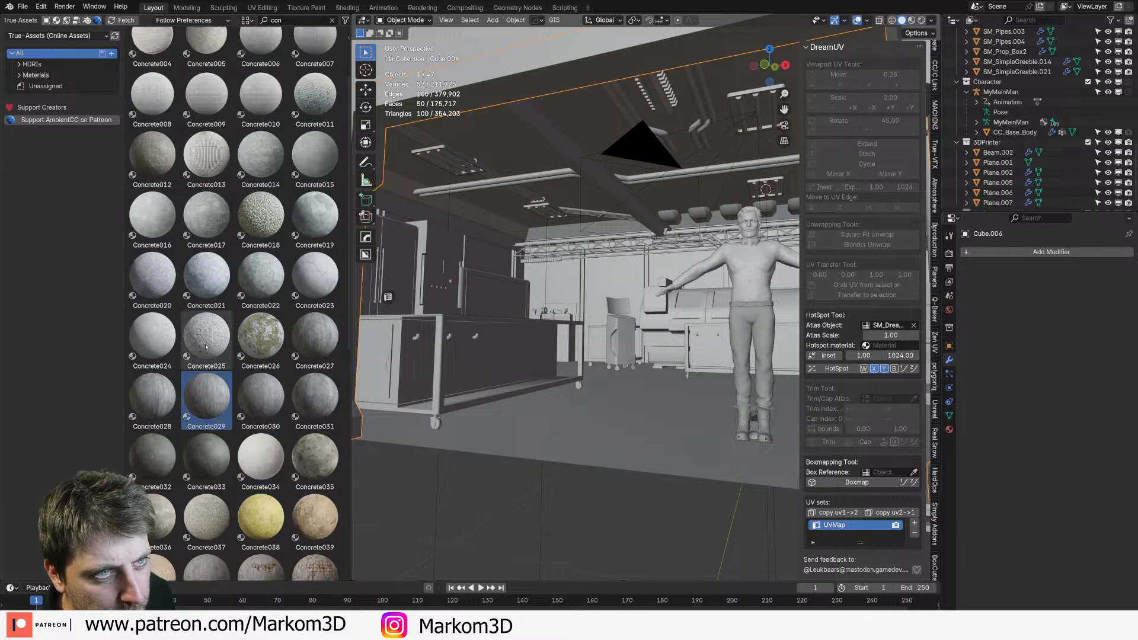
left_click(218, 149)
scroll(218, 149, "up", 2)
left_click(265, 175)
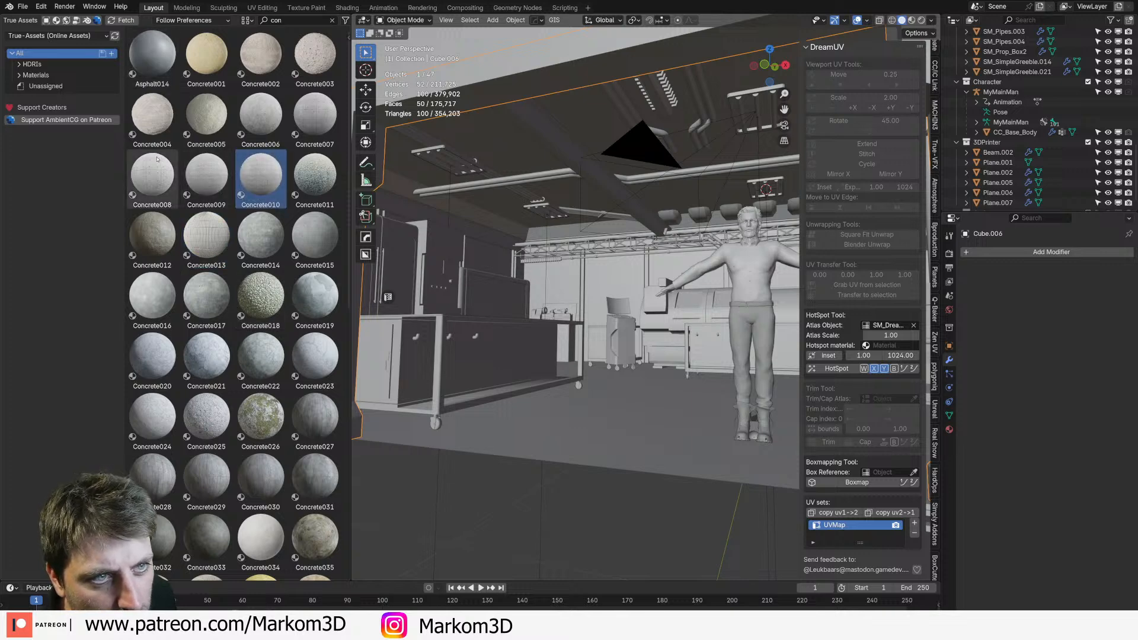
left_click_drag(165, 171, 614, 280)
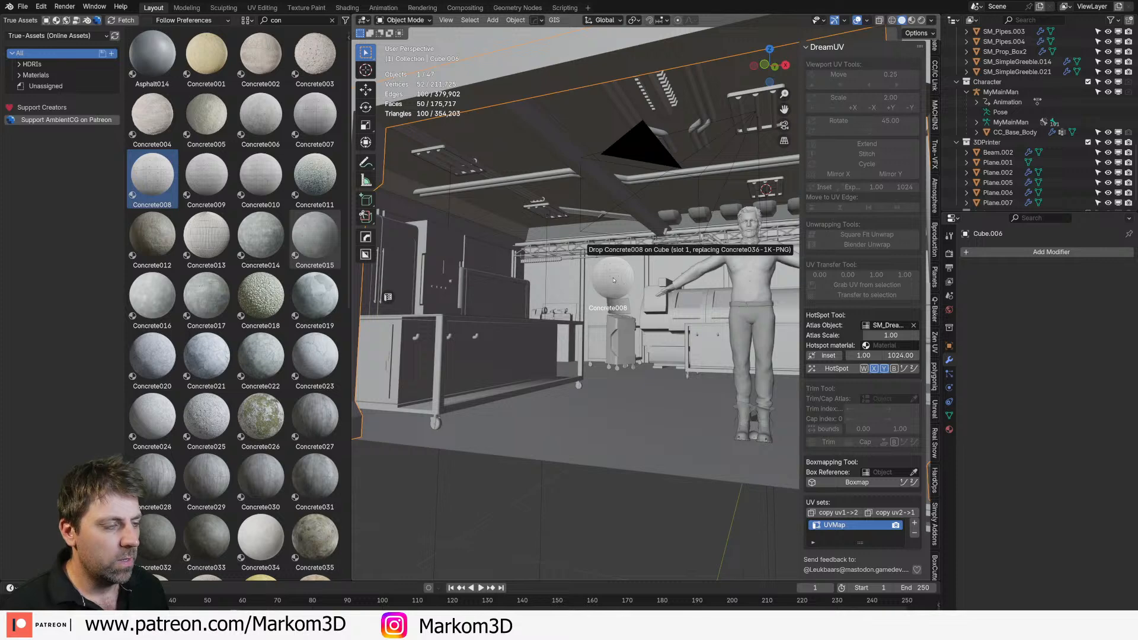
left_click_drag(614, 280, 613, 280)
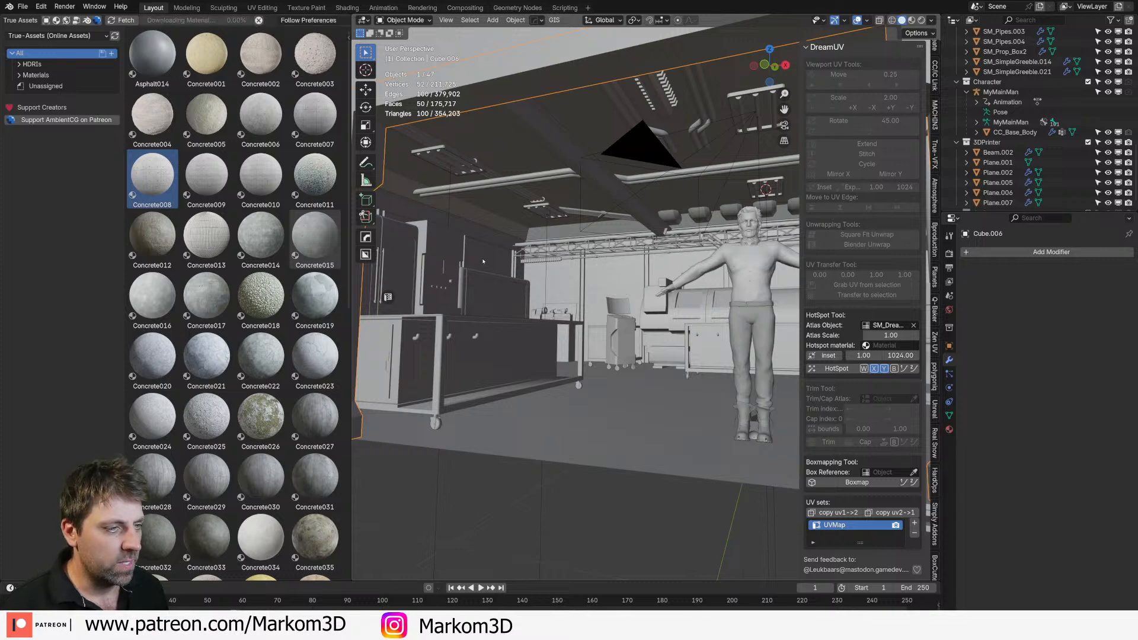
Step: Select the workshop shell and set its material to Concrete036-1K-PNG
left_click(485, 262)
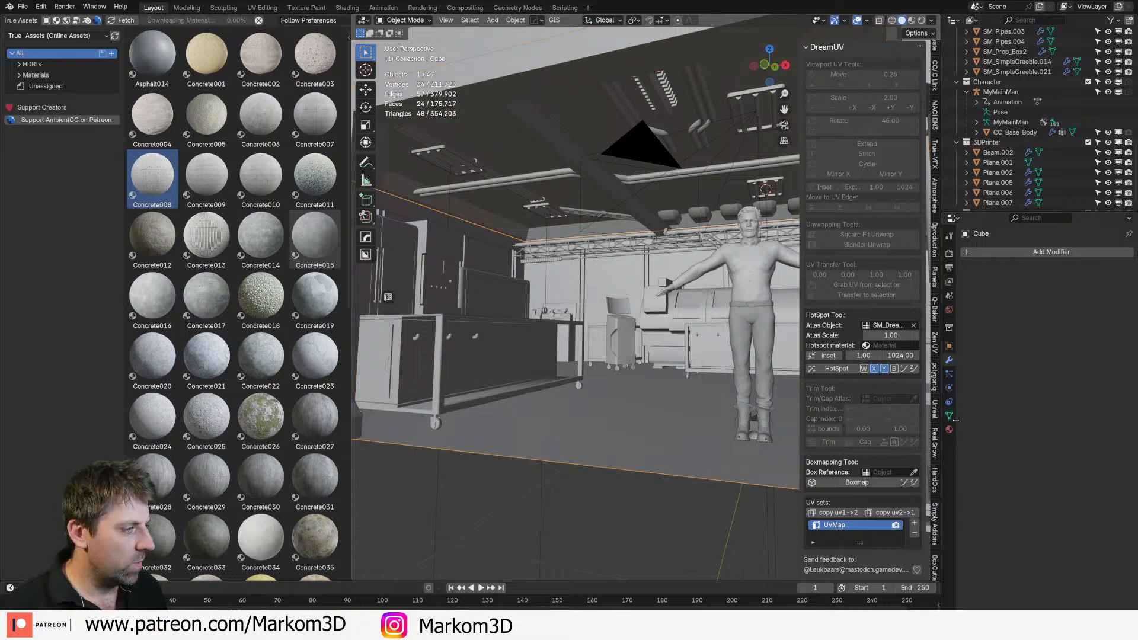
left_click(949, 429)
left_click(967, 295)
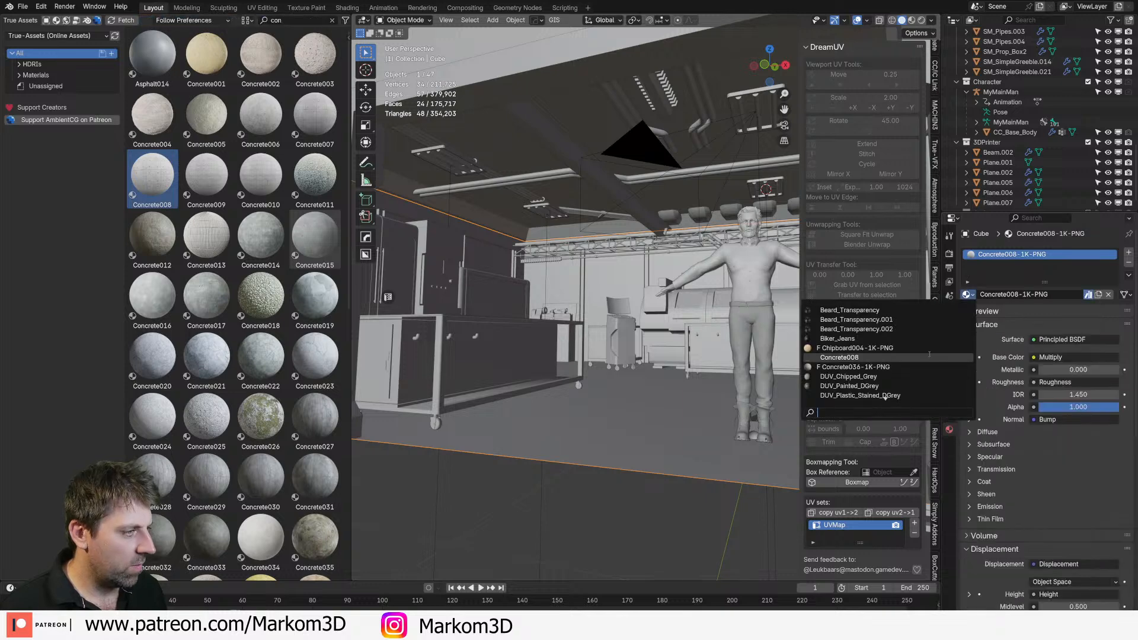
left_click(856, 367)
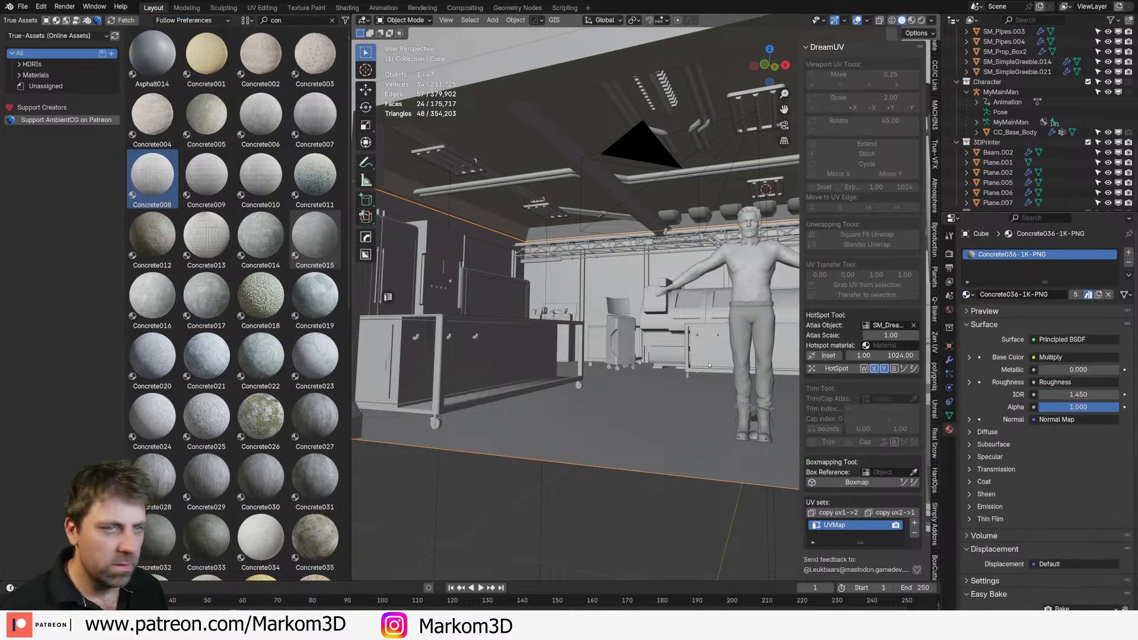
Step: Set the shell's first material slot to Concrete008-1K-PNG and add a second slot holding Concrete036-1K-PNG
left_click(967, 294)
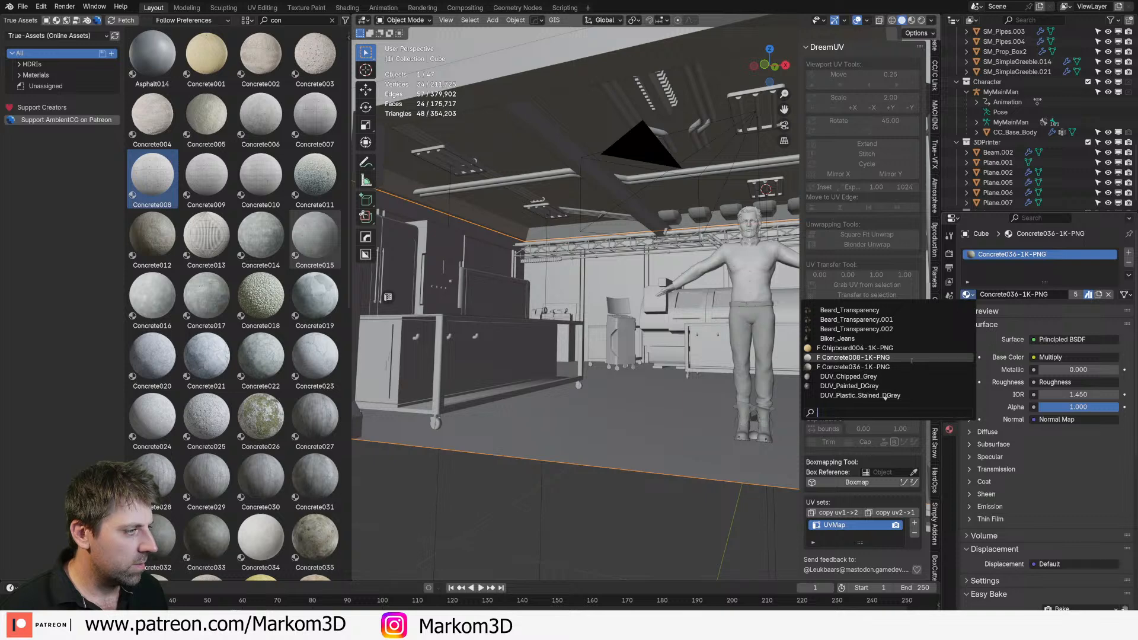
left_click(854, 360)
scroll(621, 375, "down", 5)
middle_click_drag(621, 375, 623, 394)
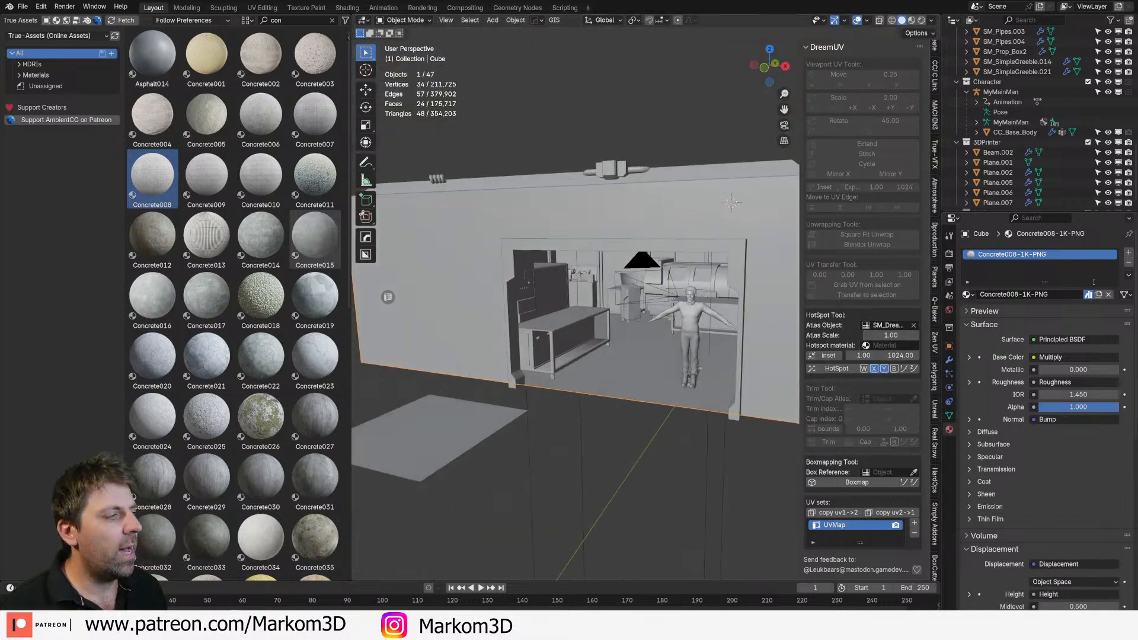
left_click(1129, 253)
left_click(967, 310)
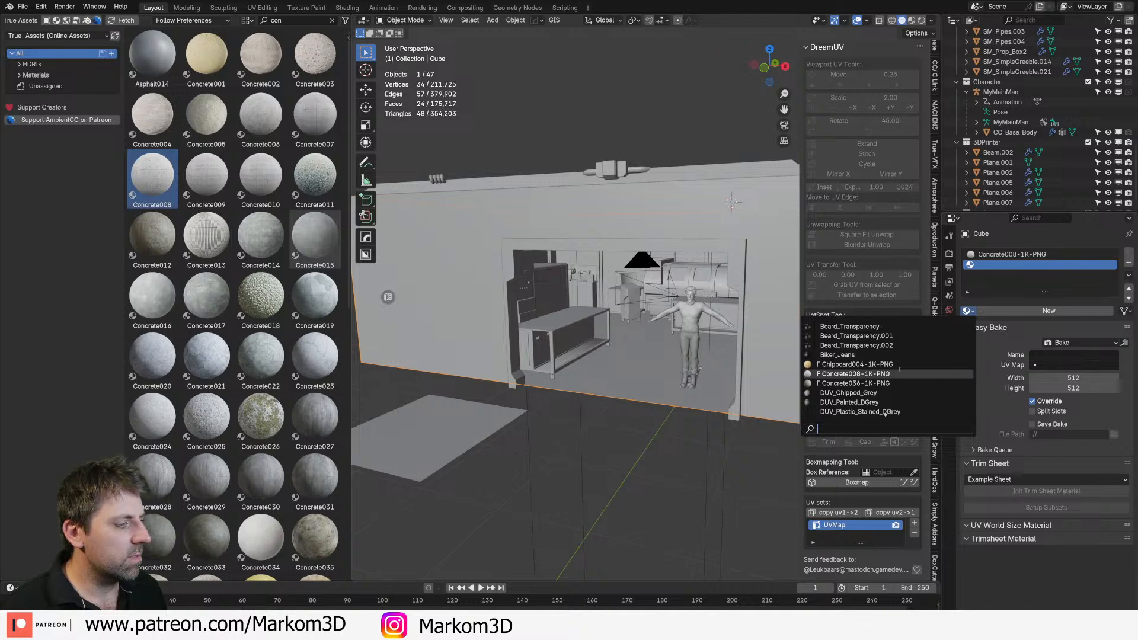
left_click(853, 383)
Step: Assign the Concrete036-1K-PNG slot to the floor faces of the workshop shell
key("Tab")
left_click(617, 363)
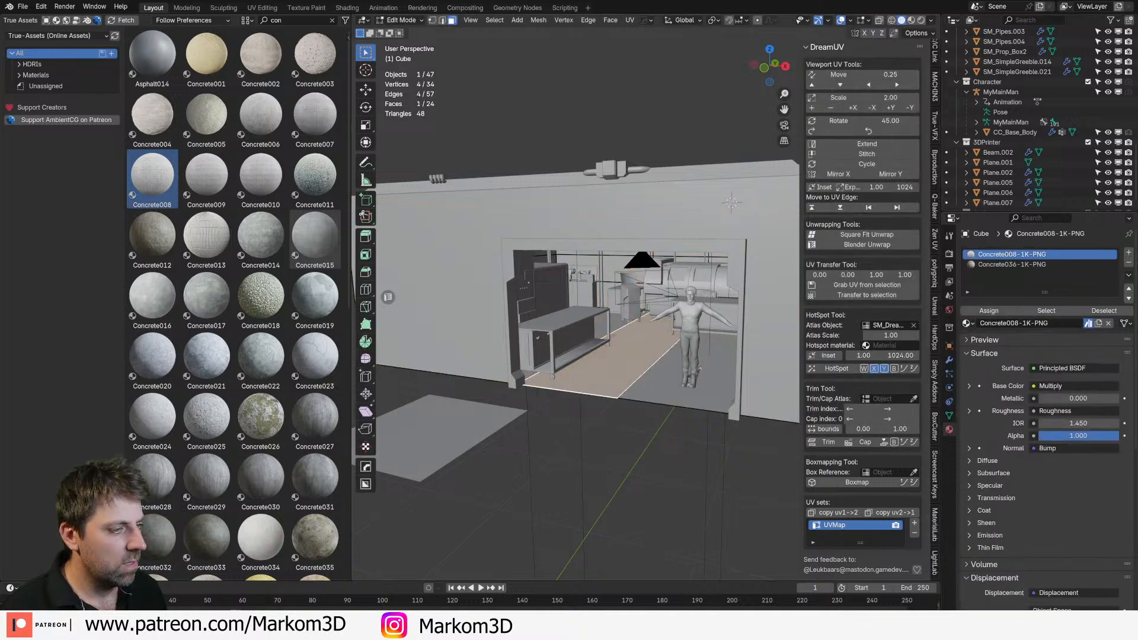
left_click(551, 357, "shift")
left_click(702, 381, "shift")
key("z")
left_click(652, 380)
mouse_move(749, 394)
middle_mouse_down()
mouse_move(734, 422)
mouse_move(731, 382)
middle_mouse_up()
left_click(734, 422, "shift")
left_click(1011, 265)
left_click(989, 310)
key("Tab")
Step: Close the Asset Browser area and preview the workshop interior with rendered shading
middle_click_drag(533, 344, 776, 123)
scroll(546, 323, "up", 3)
left_click_drag(354, 17, 308, 31)
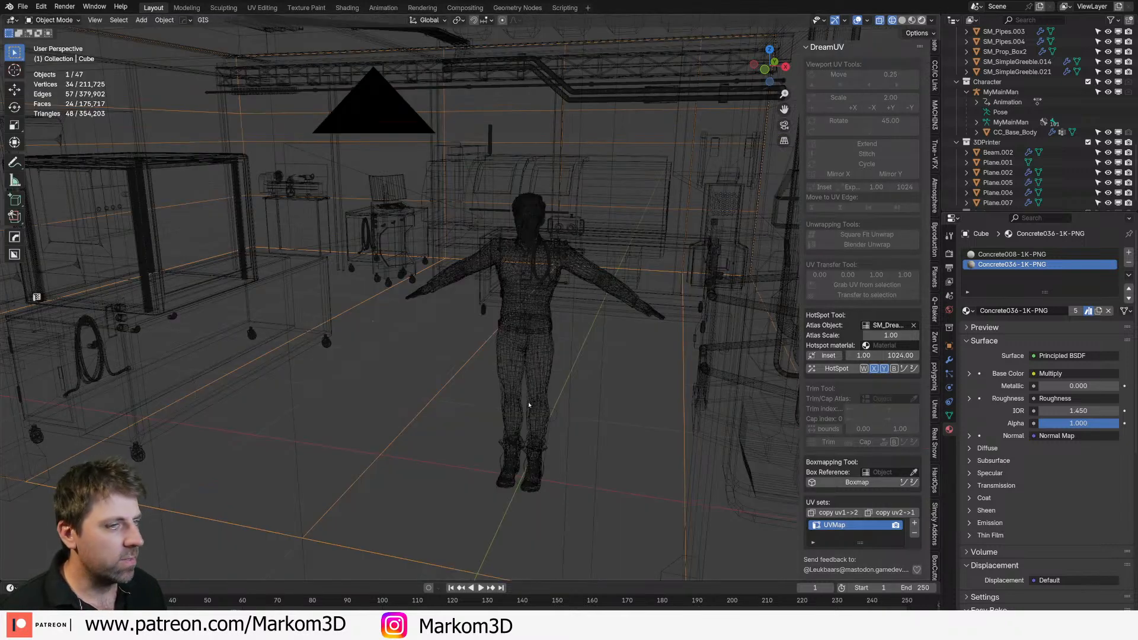
key("shift+z")
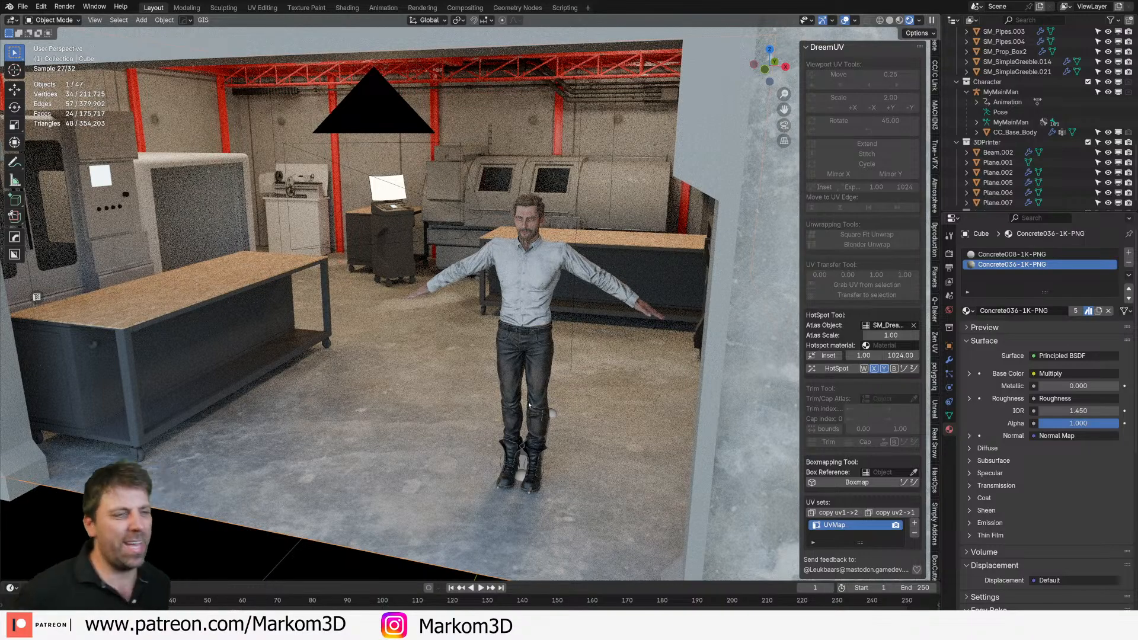
middle_click_drag(354, 283, 416, 336, "shift")
scroll(417, 337, "up", 2)
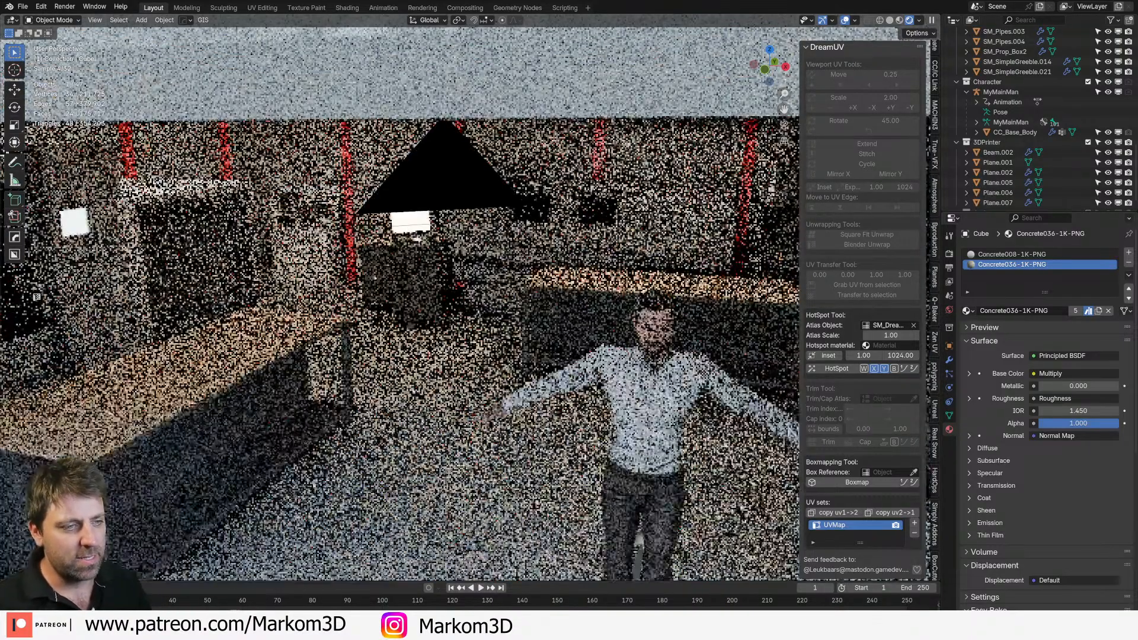
middle_click_drag(538, 215, 530, 202)
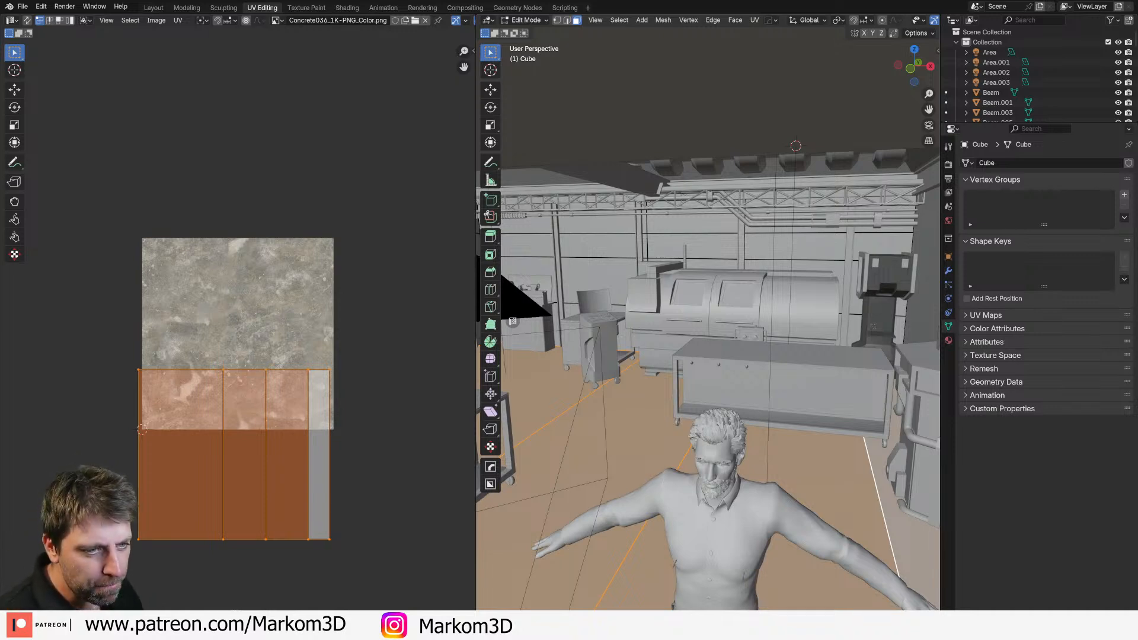
Step: Select the shell's linked UV faces in the UV Editing workspace and scale them up about 2.2 times
key("l")
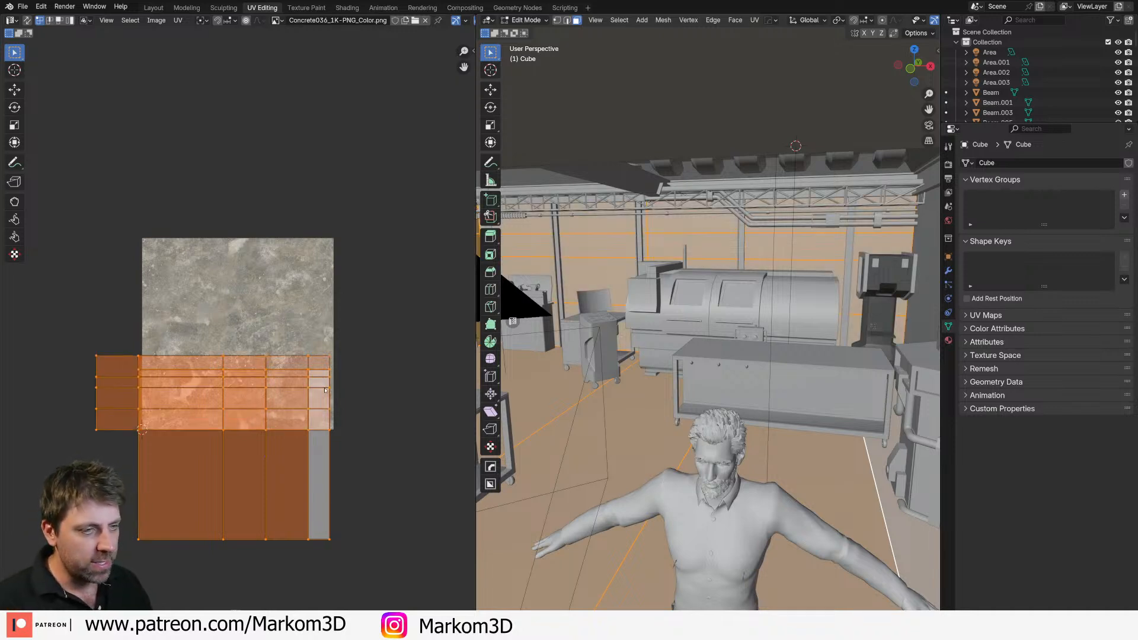
key("s")
right_click(325, 388)
key("s")
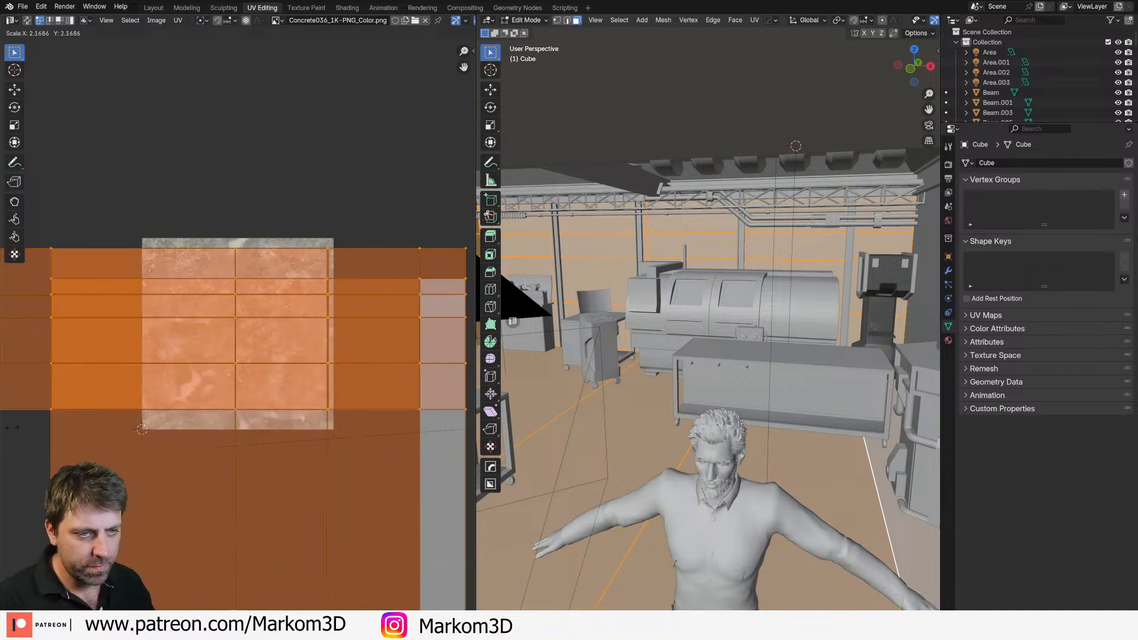
left_click(14, 423)
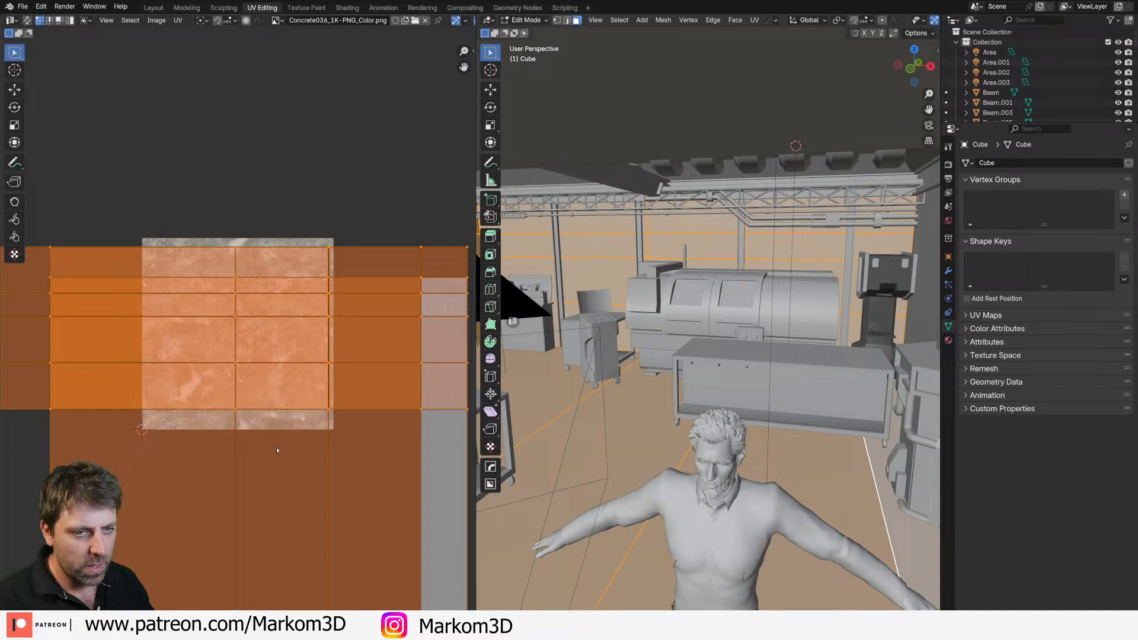
key("Tab")
key("Tab")
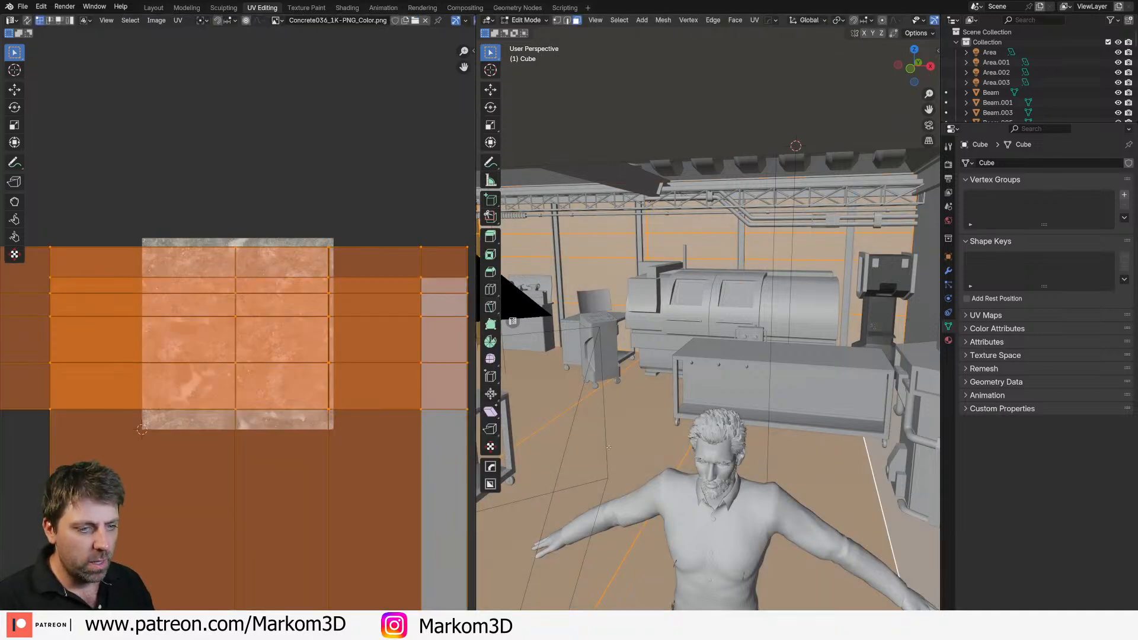
Step: Select all the workshop floor faces, scale their UVs down to roughly half size and leave Edit Mode
scroll(609, 448, "down", 5)
middle_click_drag(608, 447, 718, 352, "shift")
left_click(884, 404)
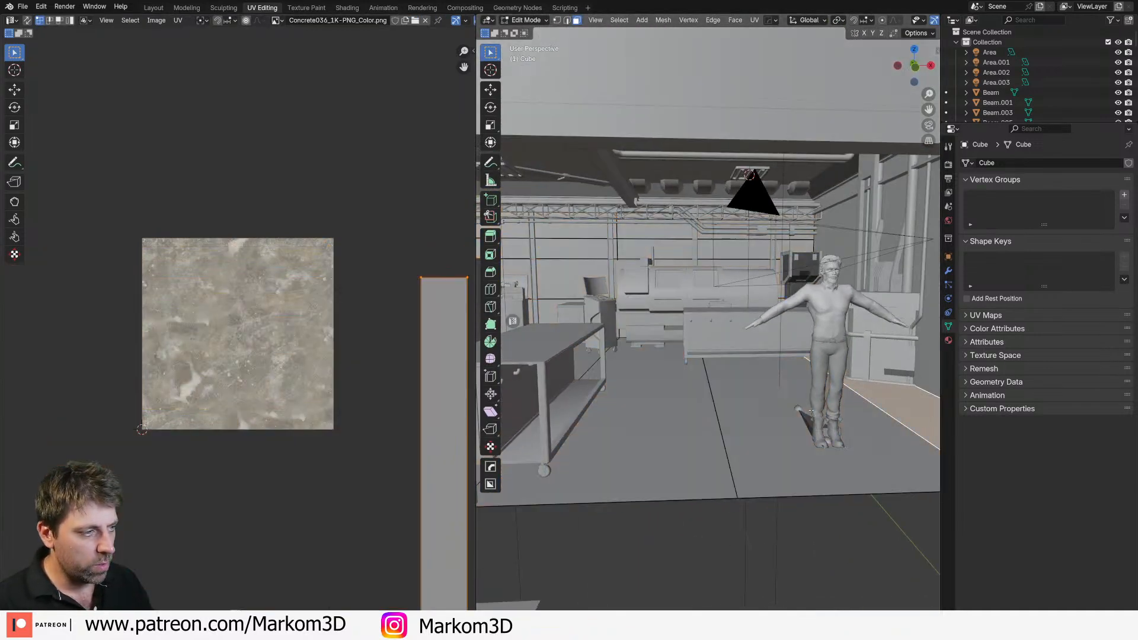
left_click(778, 412, "shift")
left_click(667, 414, "shift")
middle_click_drag(666, 413, 649, 409)
left_click(586, 362, "shift")
middle_click_drag(592, 370, 564, 379)
middle_click_drag(563, 380, 765, 439, "shift")
key("s")
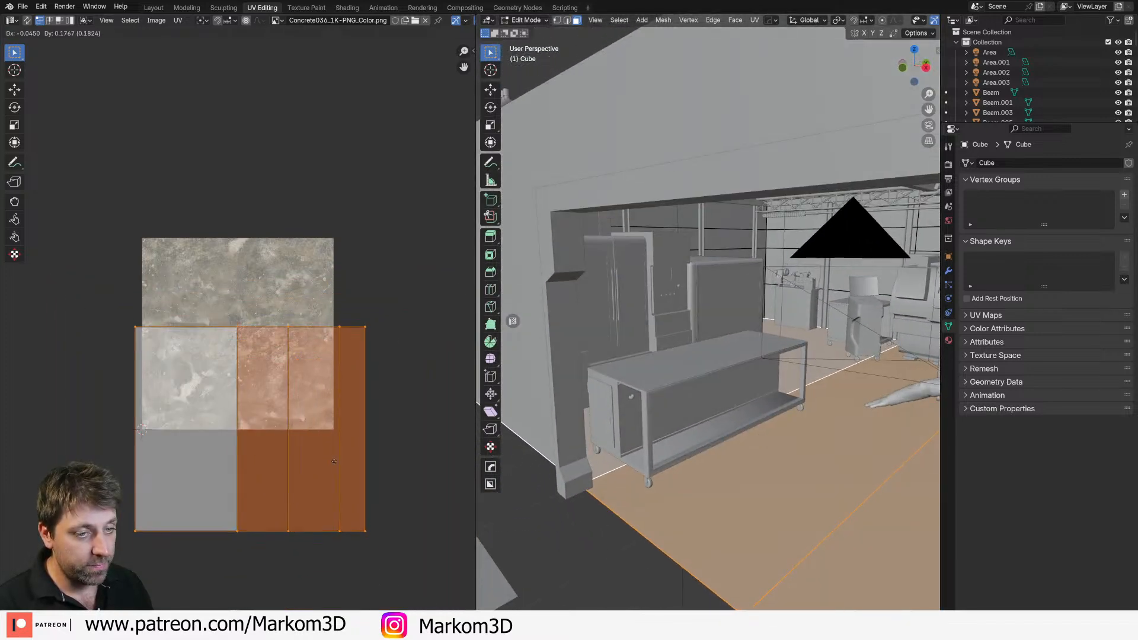
left_click(350, 443)
key("Tab")
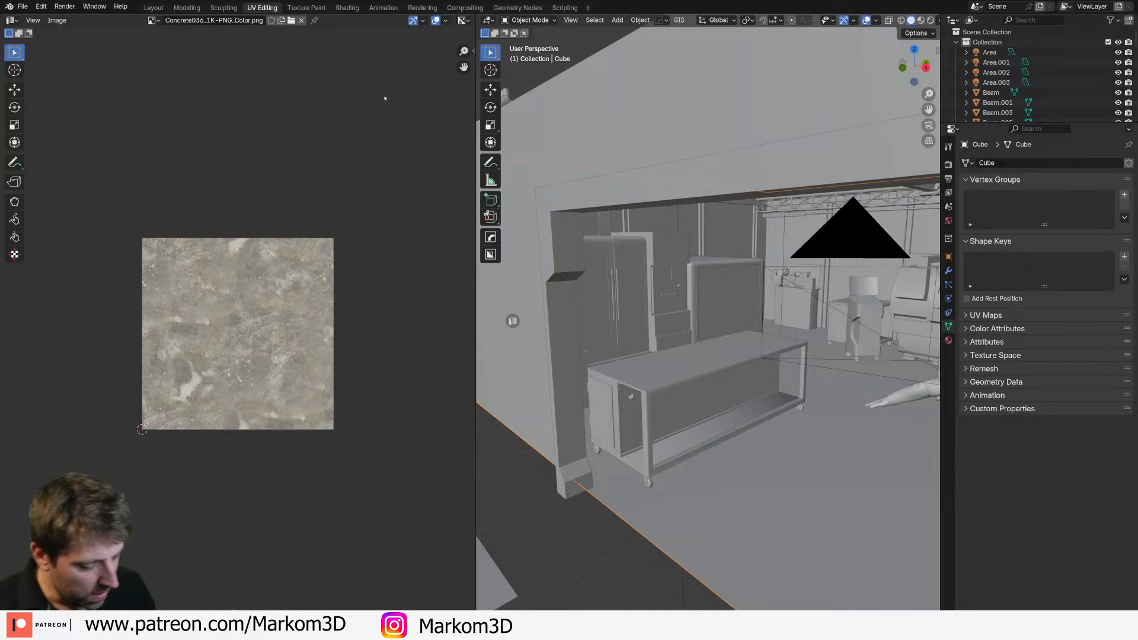
Step: Render the workshop scene to check the concrete floor, then close the render window
key("F12")
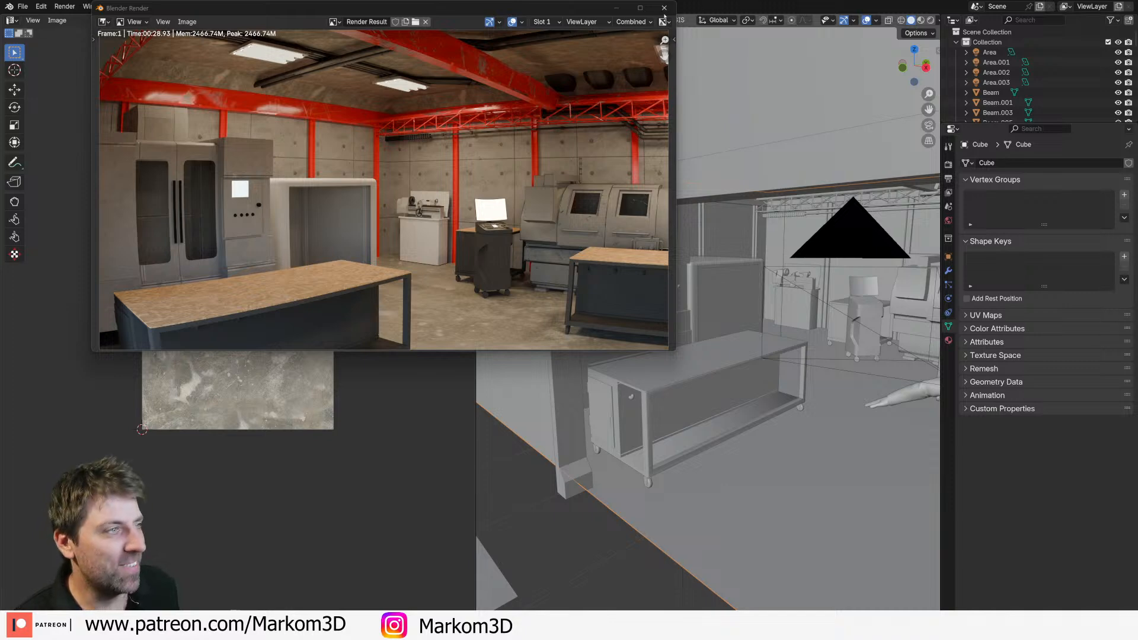
left_click(664, 8)
Step: Select the lathe cabinet and show the Asset Browser beside a solid-shaded viewport in the Layout workspace
left_click(773, 303)
left_click(949, 340)
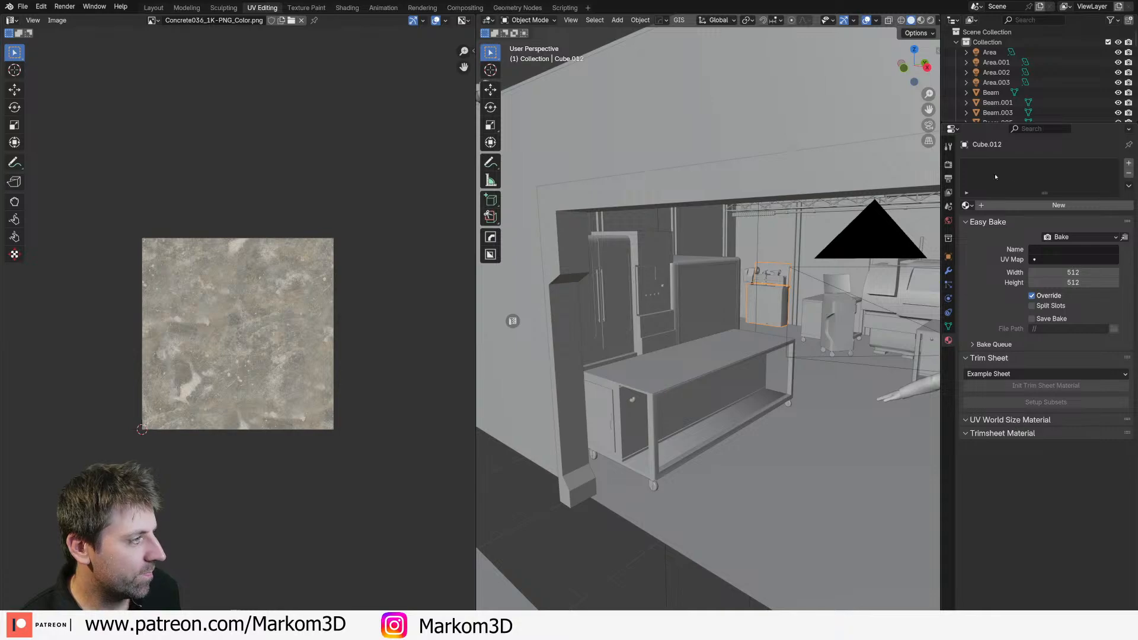
left_click(152, 8)
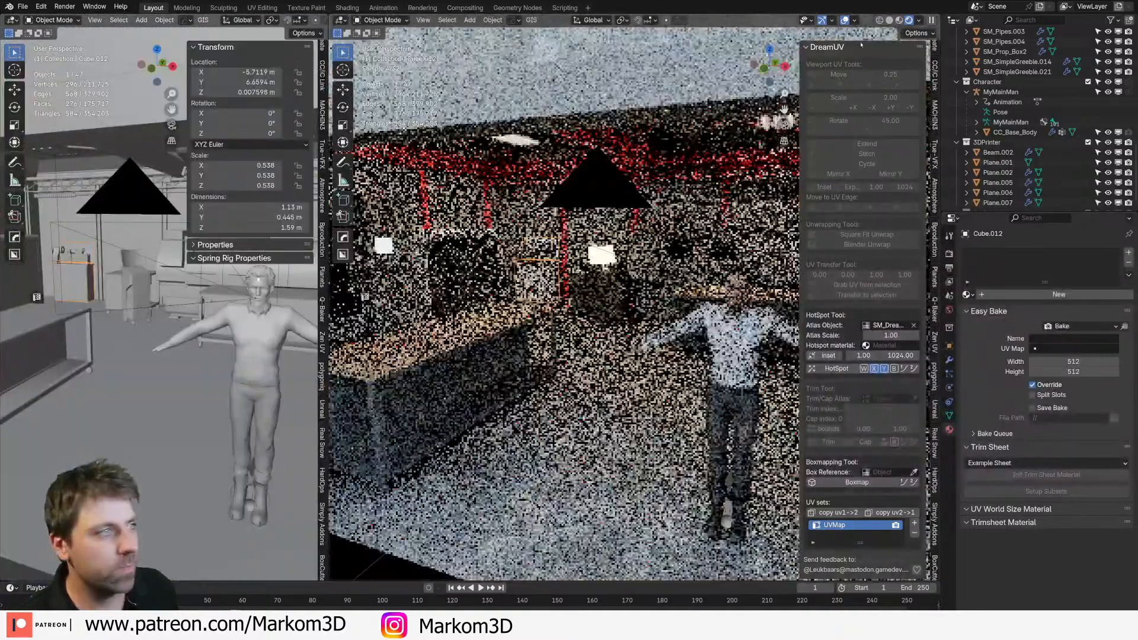
left_click(902, 19)
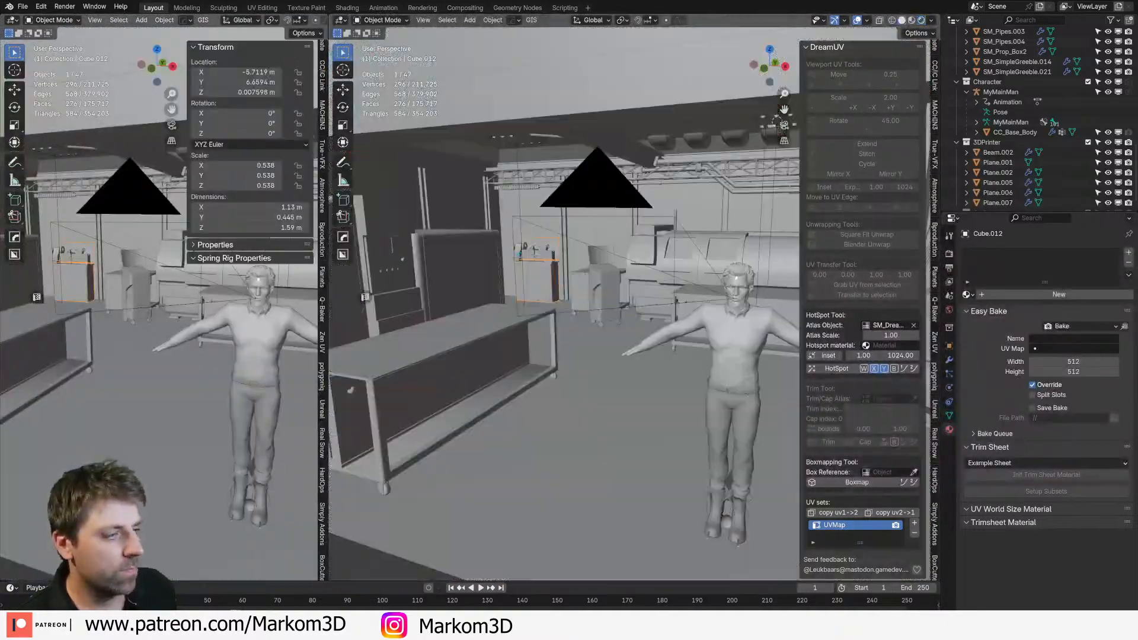
left_click(12, 20)
left_click(352, 80)
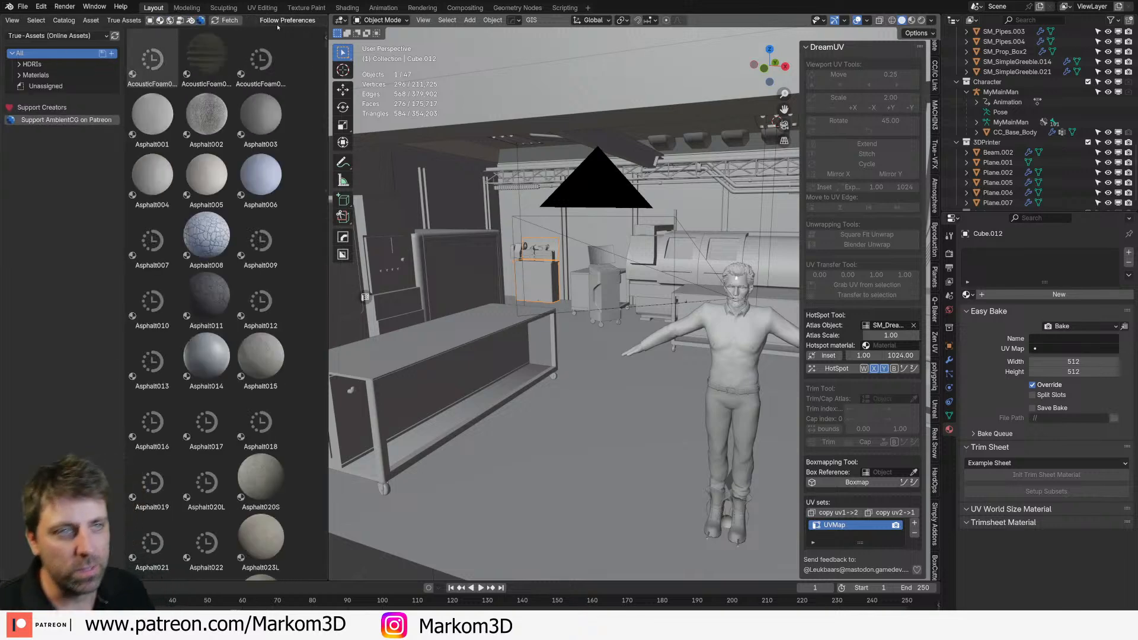
Step: Search the True-Assets library for "blue" and apply the PaintedMetal002 material to the lathe cabinet
scroll(279, 26, "down", 4)
scroll(278, 24, "down", 3)
left_click(250, 21)
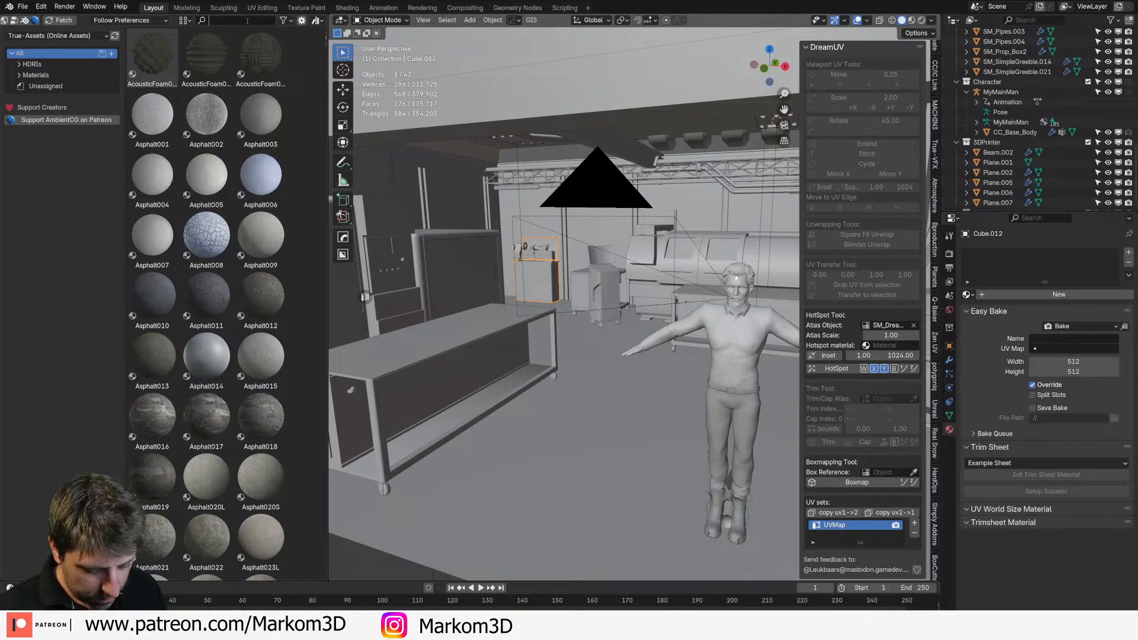
type("blue")
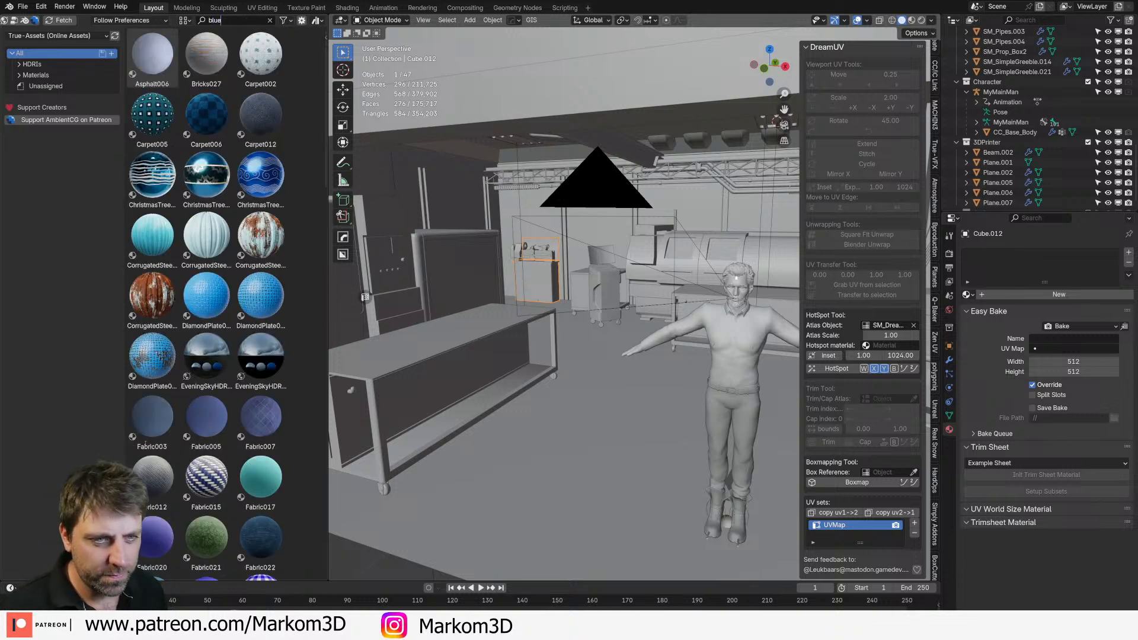
scroll(230, 469, "down", 20)
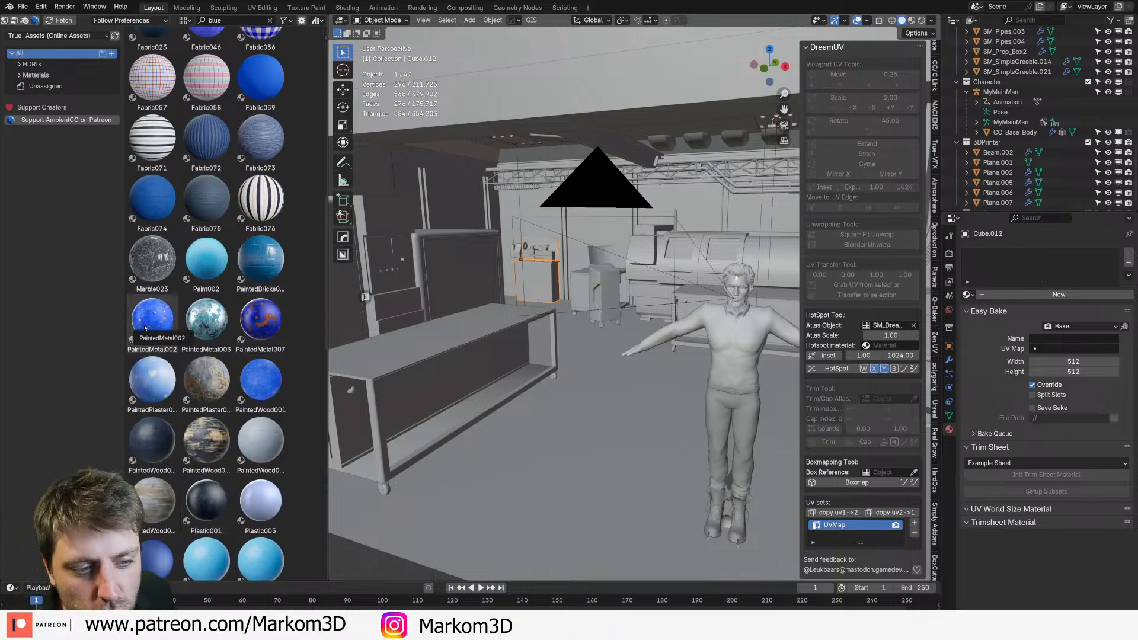
scroll(151, 329, "down", 2)
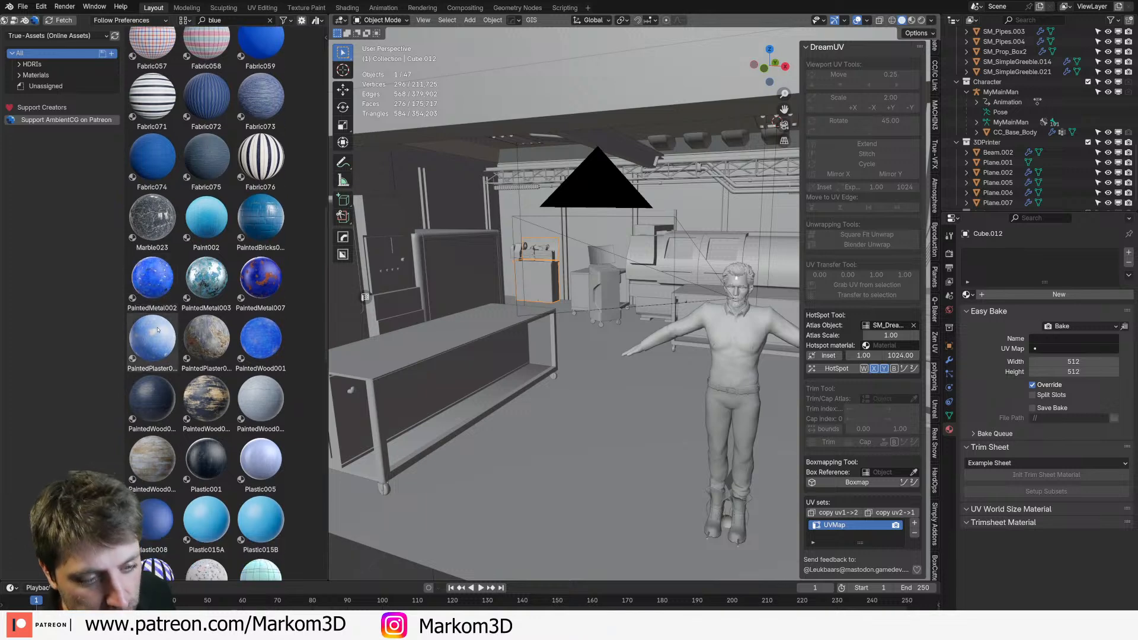
mouse_move(152, 278)
left_mouse_down()
mouse_move(591, 309)
mouse_move(541, 277)
mouse_move(1078, 248)
mouse_move(544, 279)
left_mouse_up()
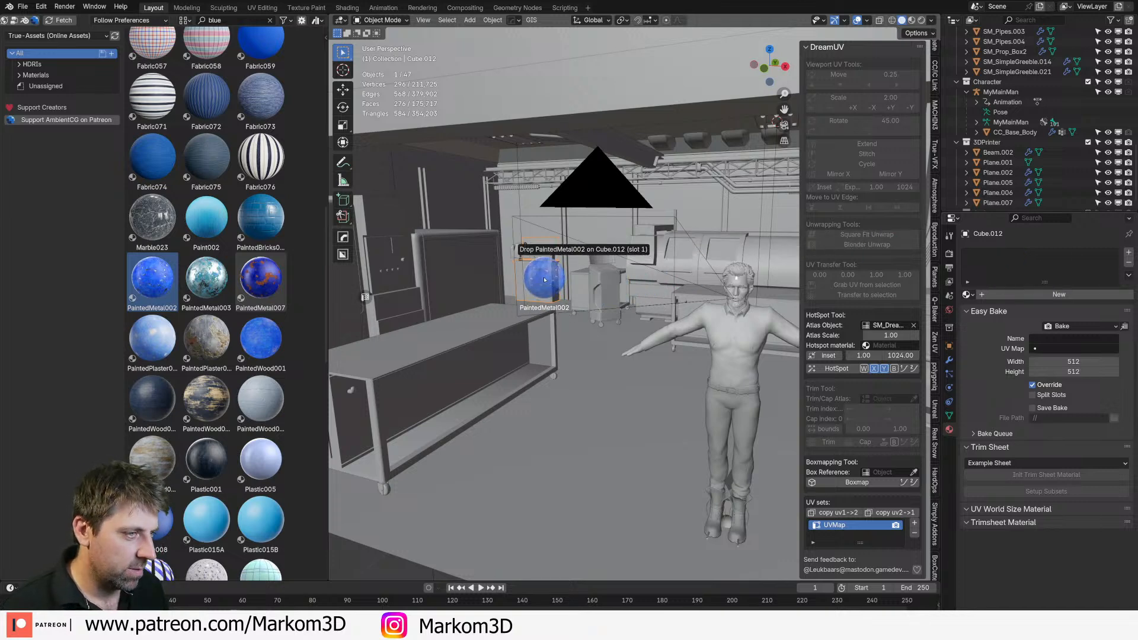
left_click_drag(545, 279, 545, 279)
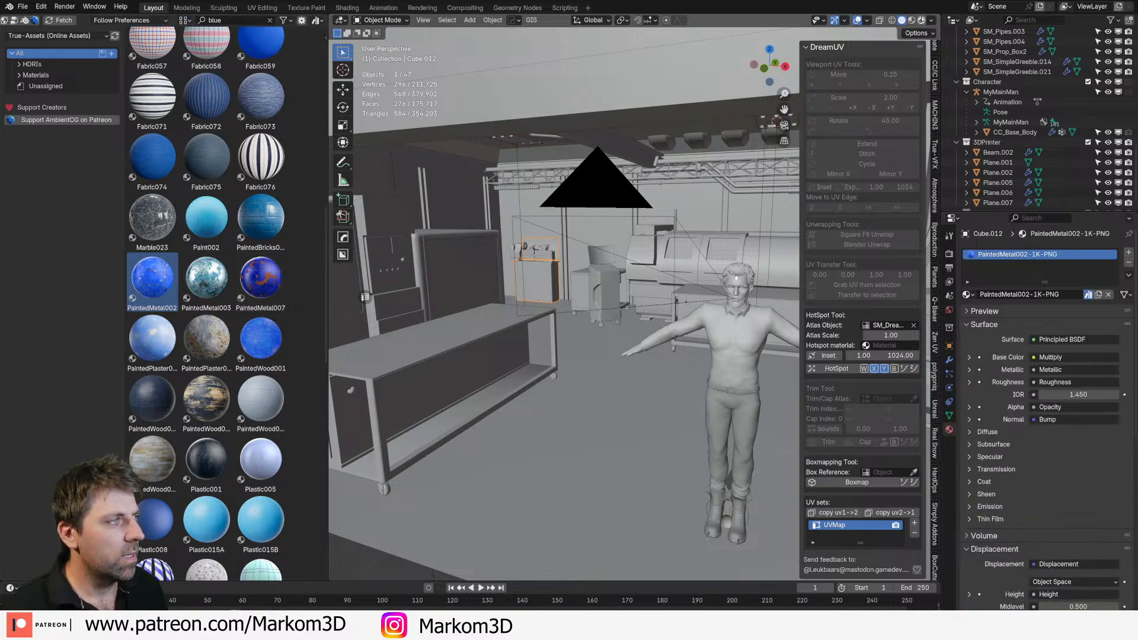
Step: Preview the lathe cabinet up close with rendered shading
left_click(922, 21)
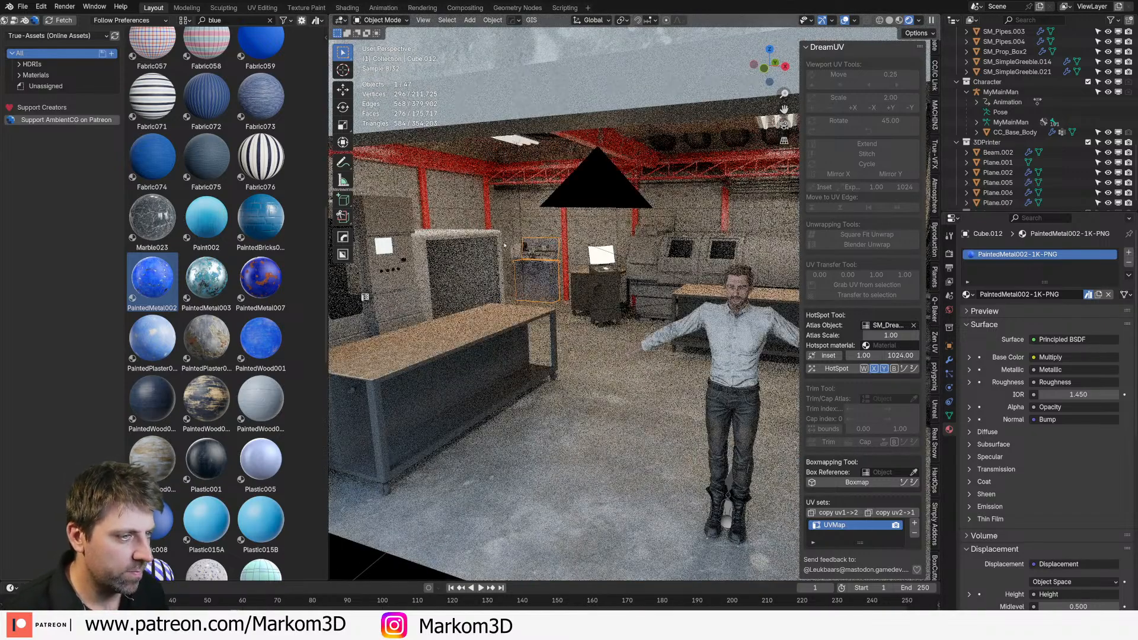
key("KP_Decimal")
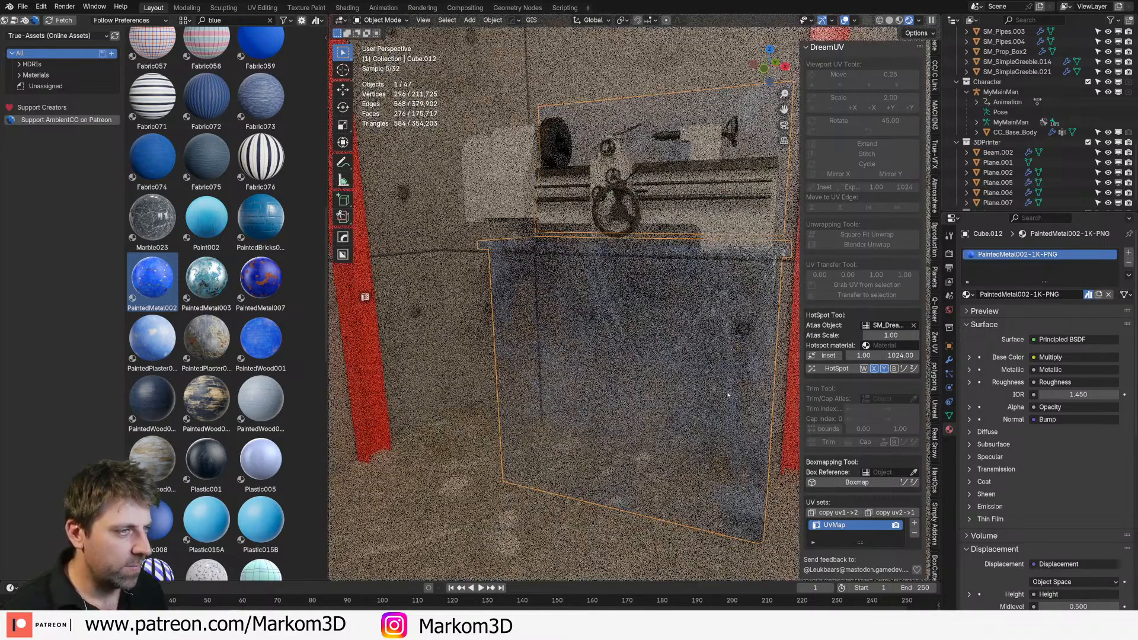
middle_click_drag(697, 399, 652, 400, "shift")
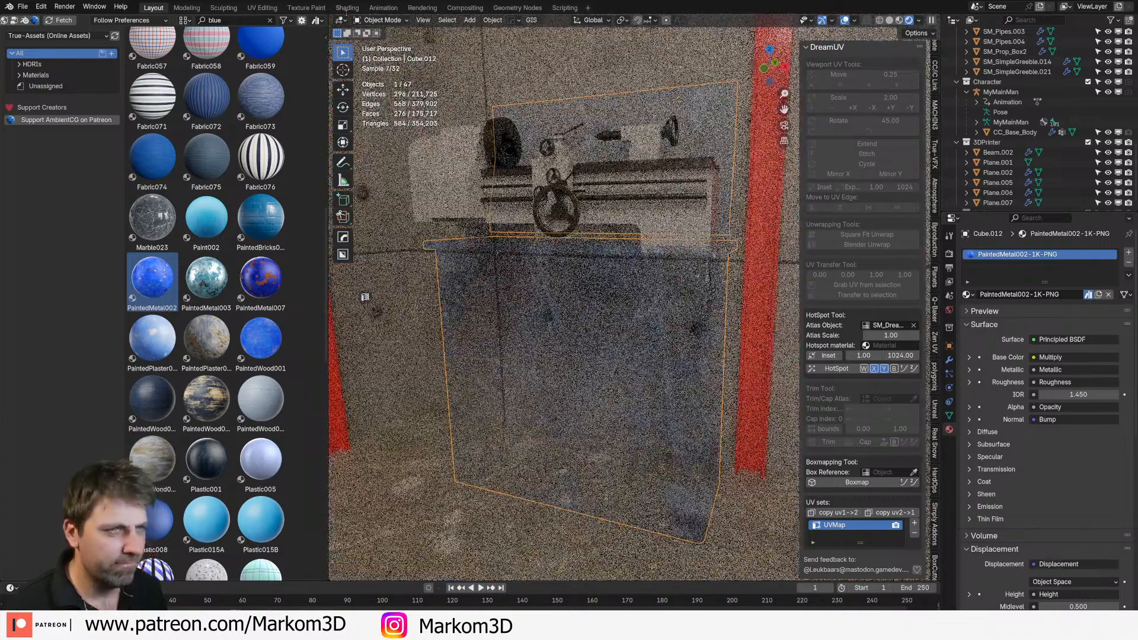
Step: Delete the Opacity texture node from the cabinet's PaintedMetal002-1K-PNG material in the Shading workspace
left_click(346, 8)
mouse_move(534, 609)
middle_mouse_down()
mouse_move(516, 573)
mouse_move(538, 461)
middle_mouse_up()
scroll(500, 553, "up", 4)
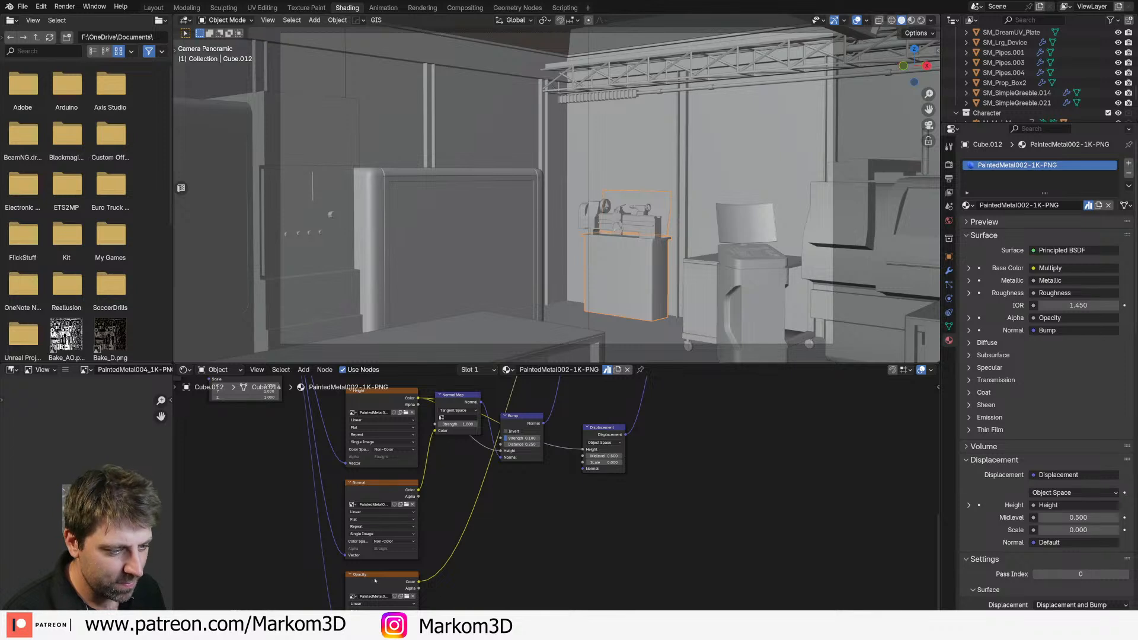
left_click(371, 584)
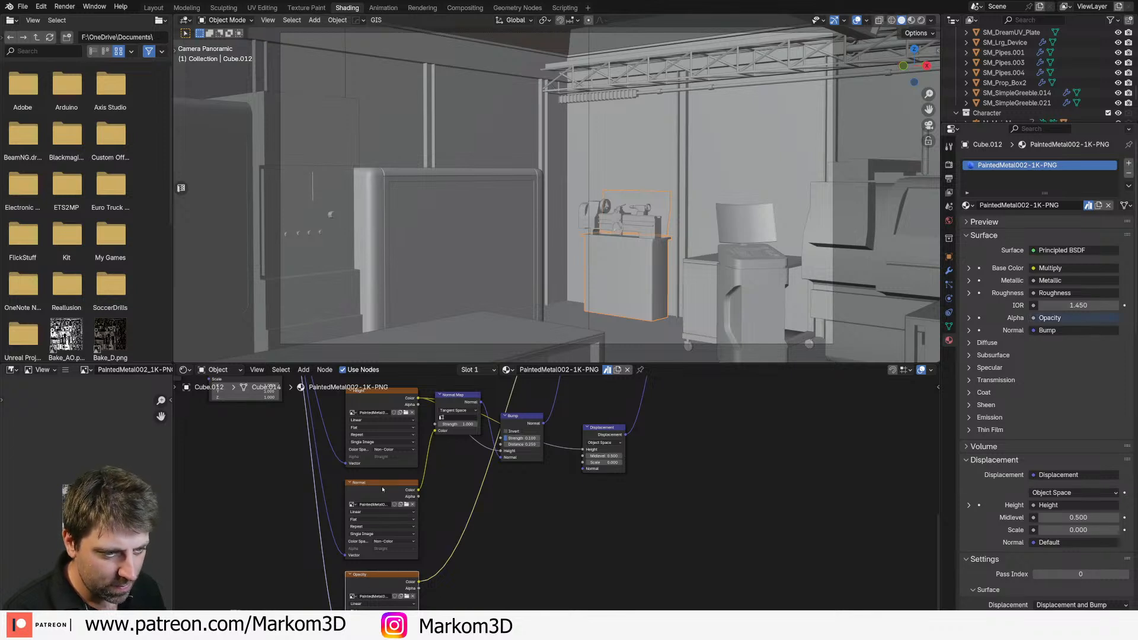
middle_click_drag(487, 486, 410, 501)
key("x")
middle_click_drag(475, 391, 421, 564)
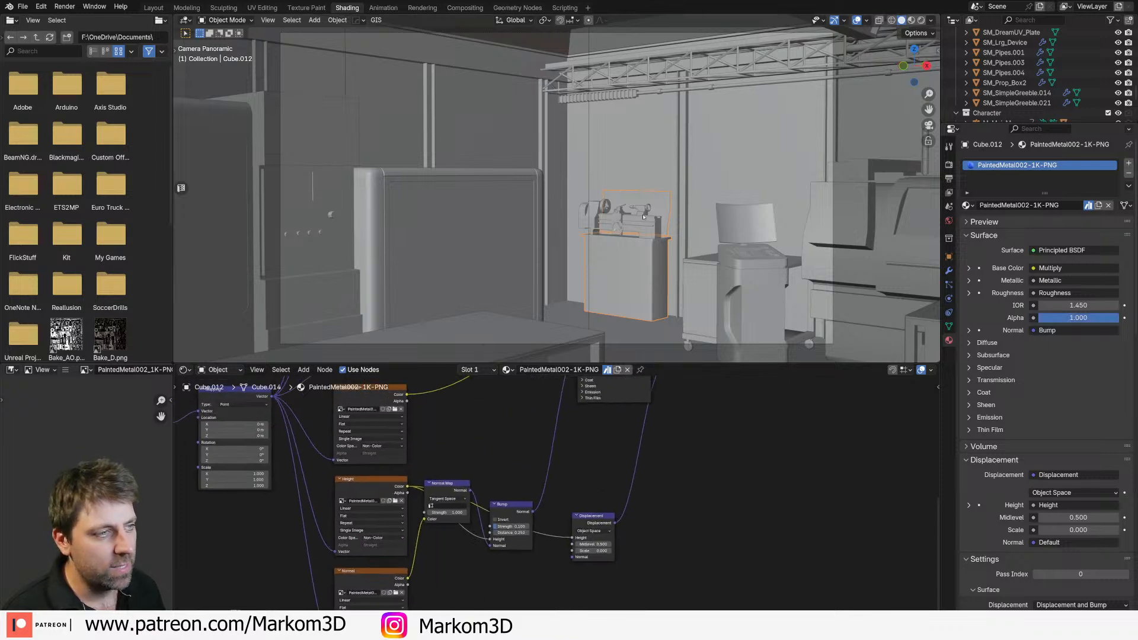
Step: Delete the Bump node and connect the Normal Map output to the Principled BSDF's Normal input
scroll(643, 217, "up", 2)
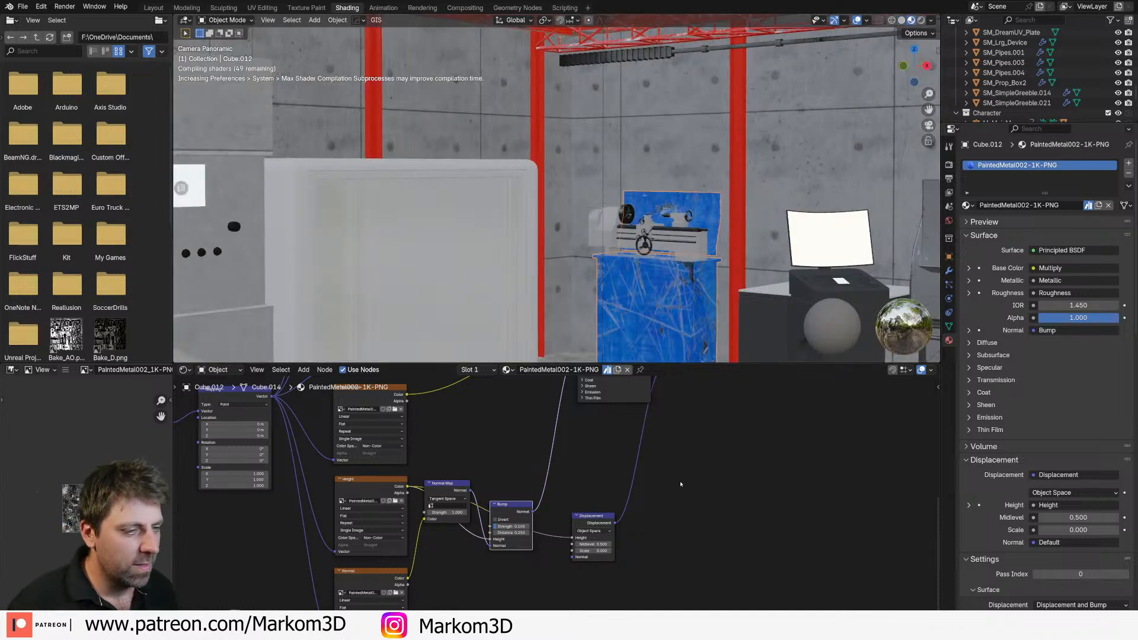
key("x")
middle_click_drag(507, 487, 472, 588)
left_click_drag(435, 592, 549, 452)
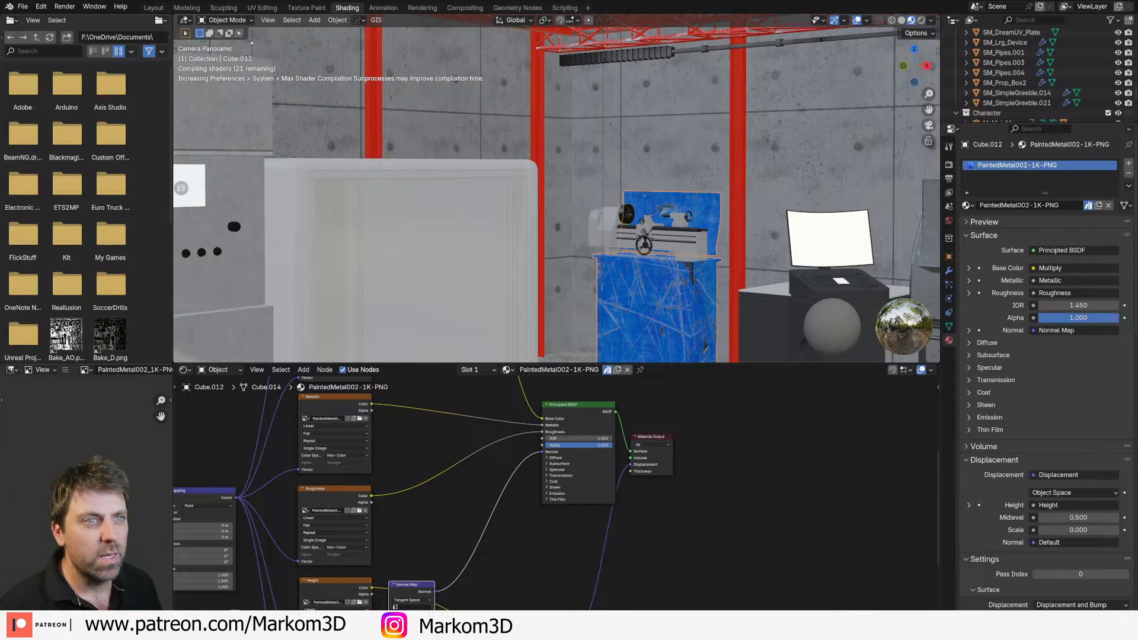
Step: Unwrap all the cabinet's faces with Cube Projection in the UV Editing workspace and scale the resulting UVs
left_click(262, 8)
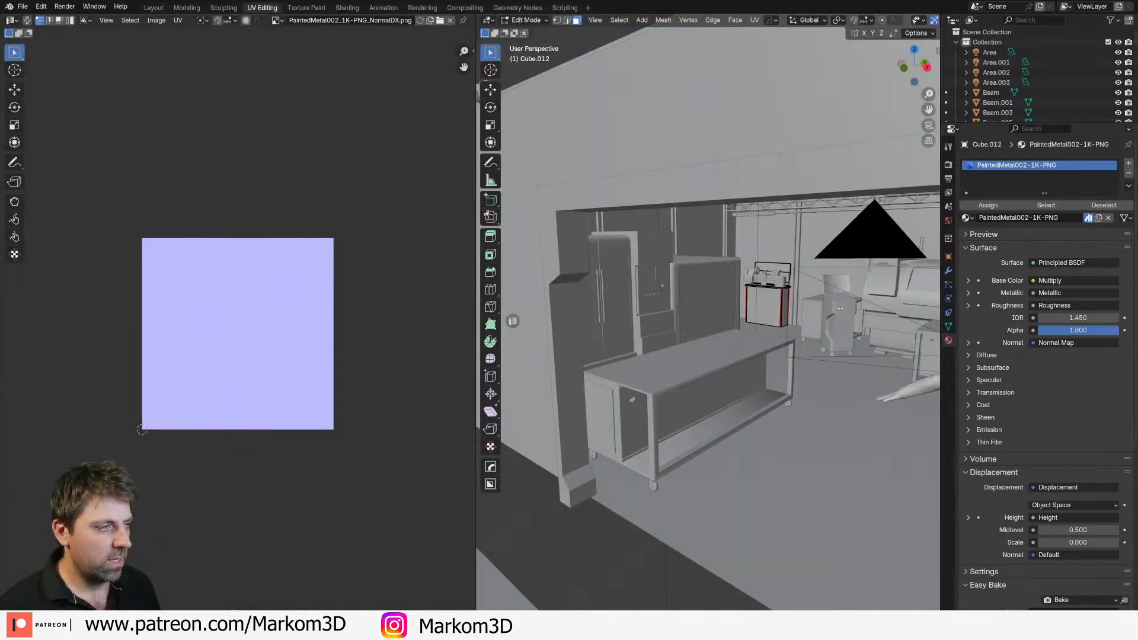
key("a")
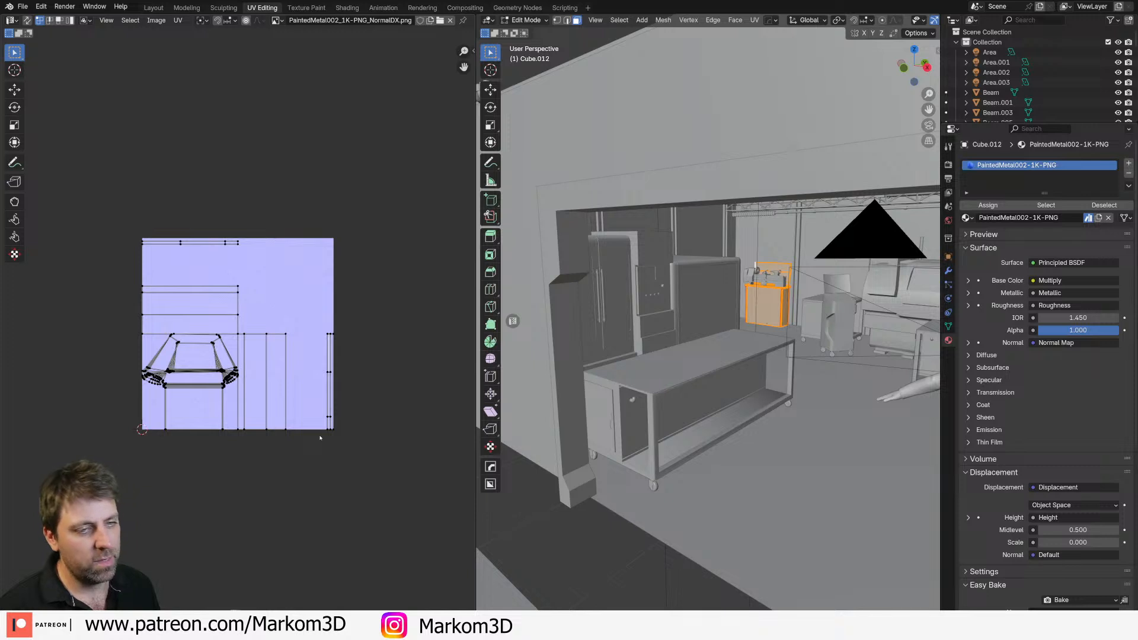
key("a")
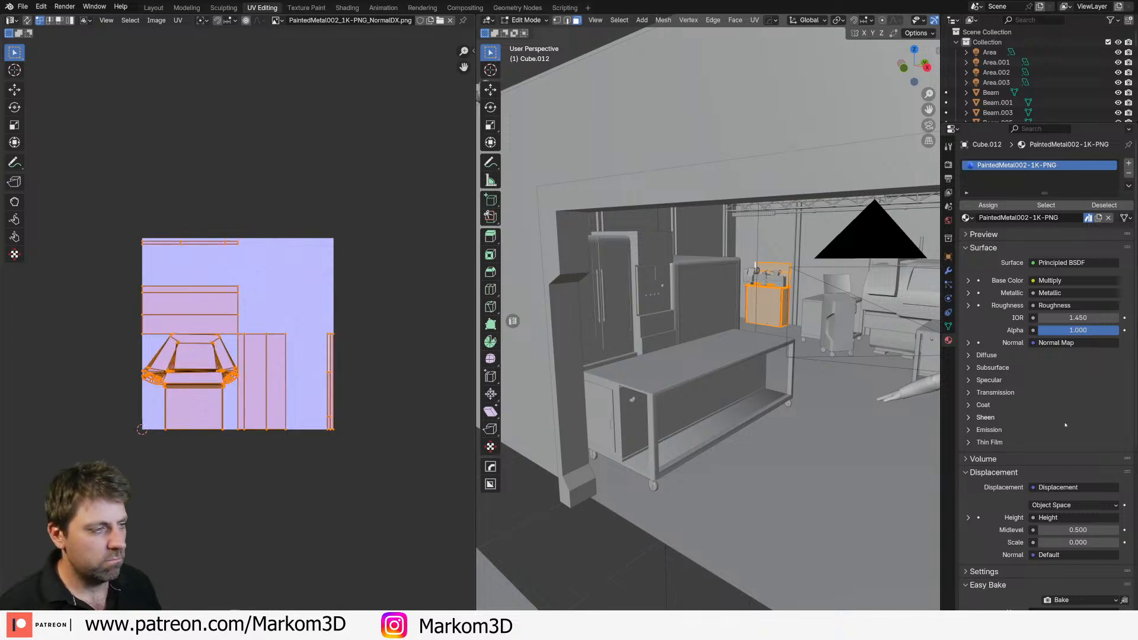
key("u")
mouse_move(770, 356)
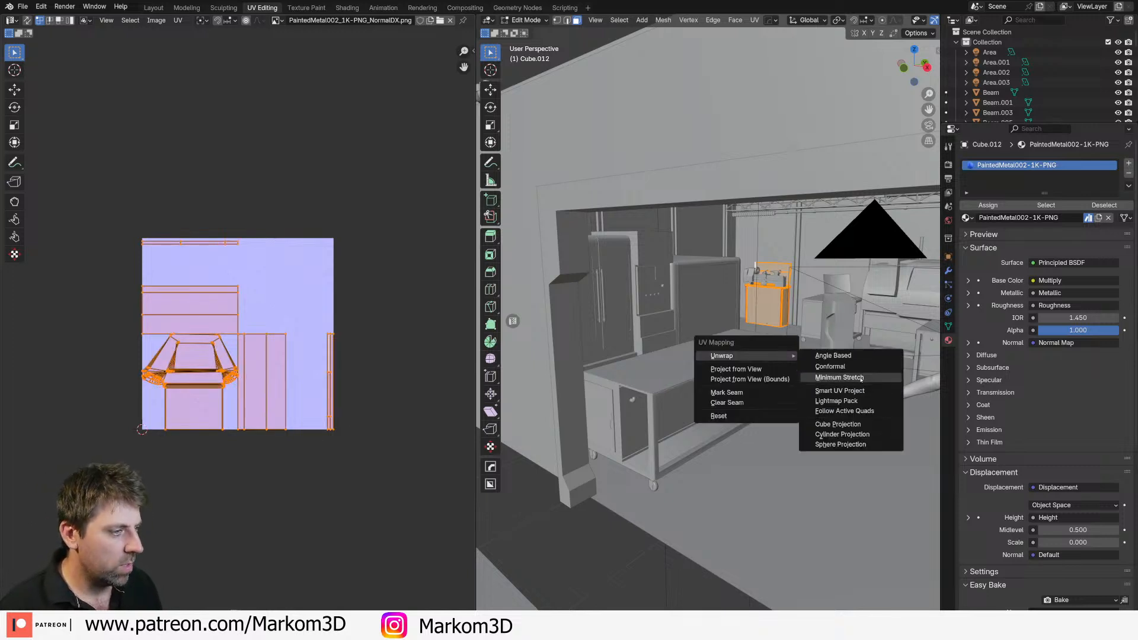
left_click(838, 424)
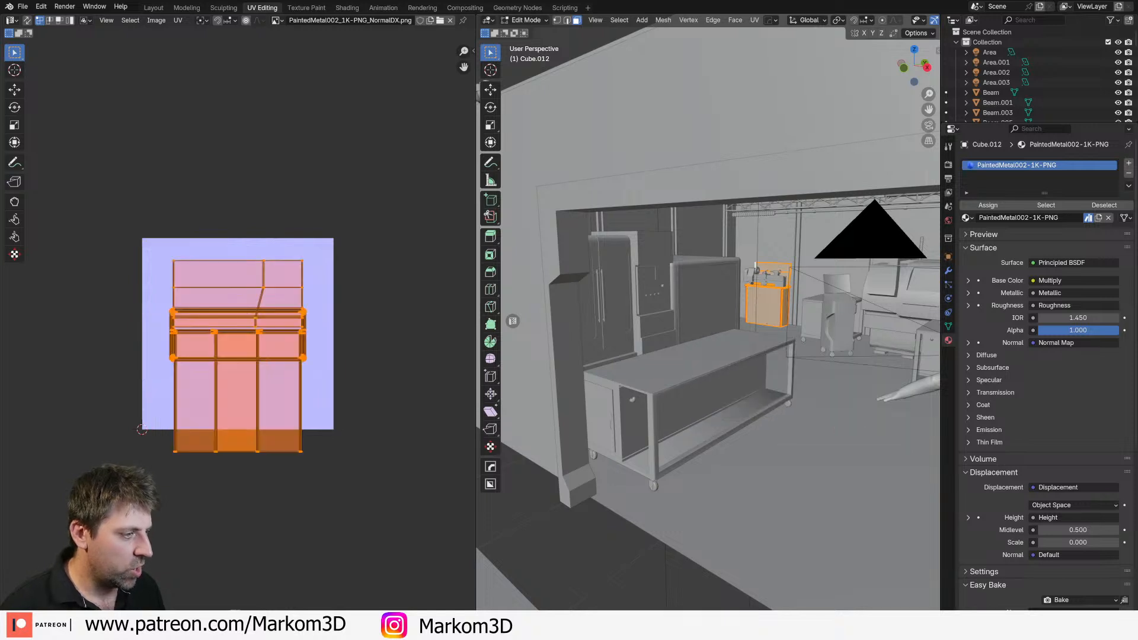
key("s")
left_click(361, 465)
key("Tab")
Step: Inspect the blue cabinet in the rendered Layout viewport and render the workshop from the camera view
scroll(690, 303, "up", 4)
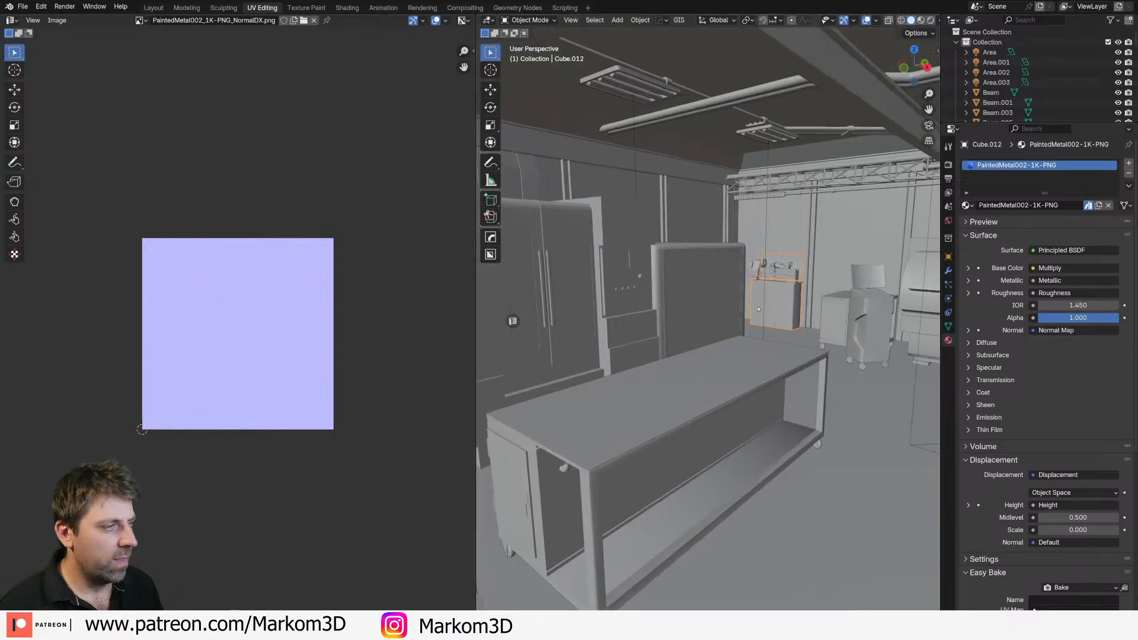
middle_click_drag(690, 304, 604, 327, "shift")
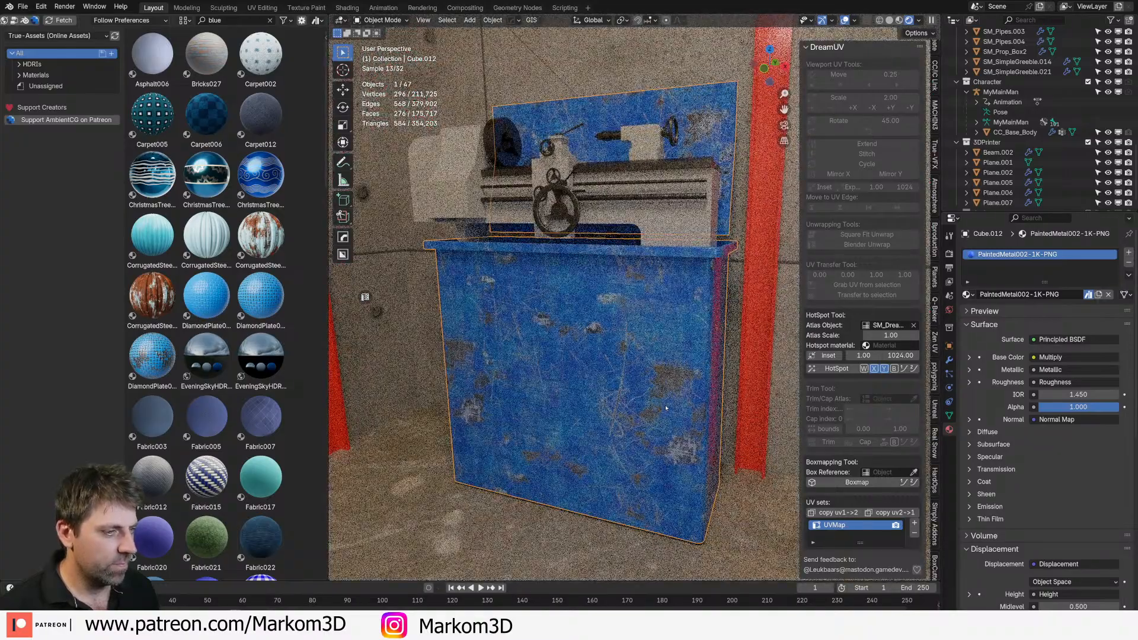
scroll(666, 408, "down", 10)
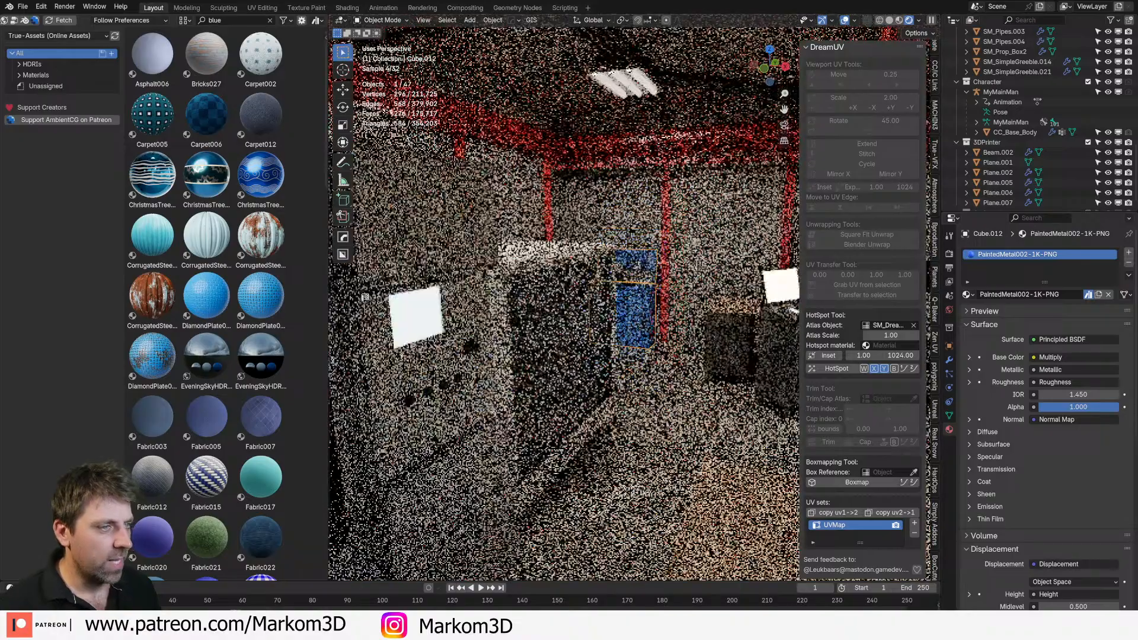
scroll(473, 397, "up", 10)
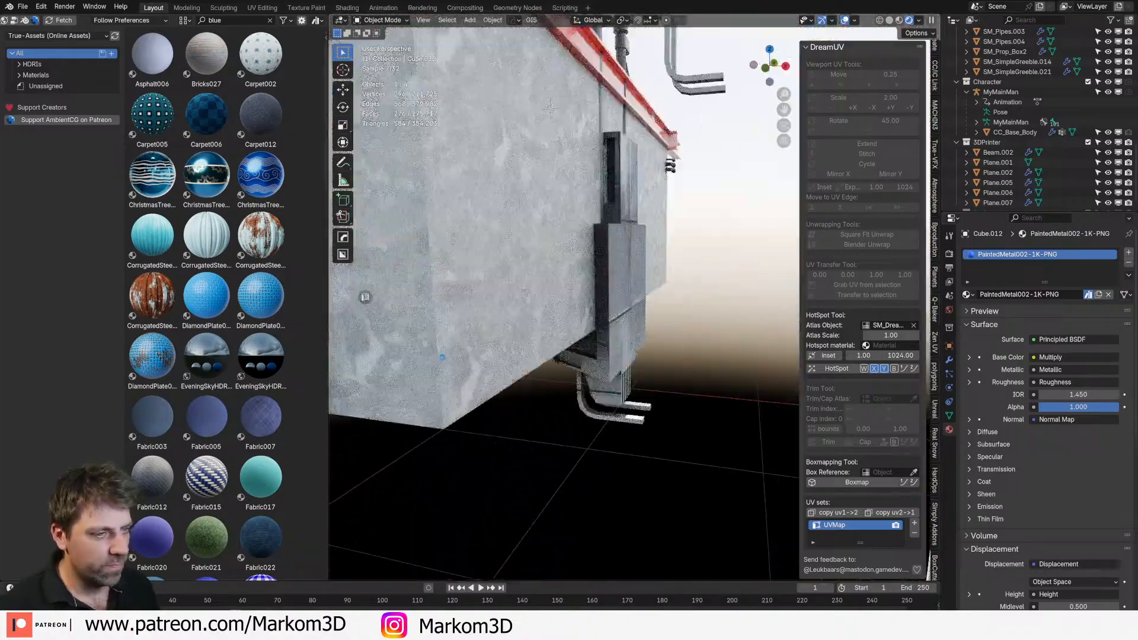
scroll(529, 378, "up", 8)
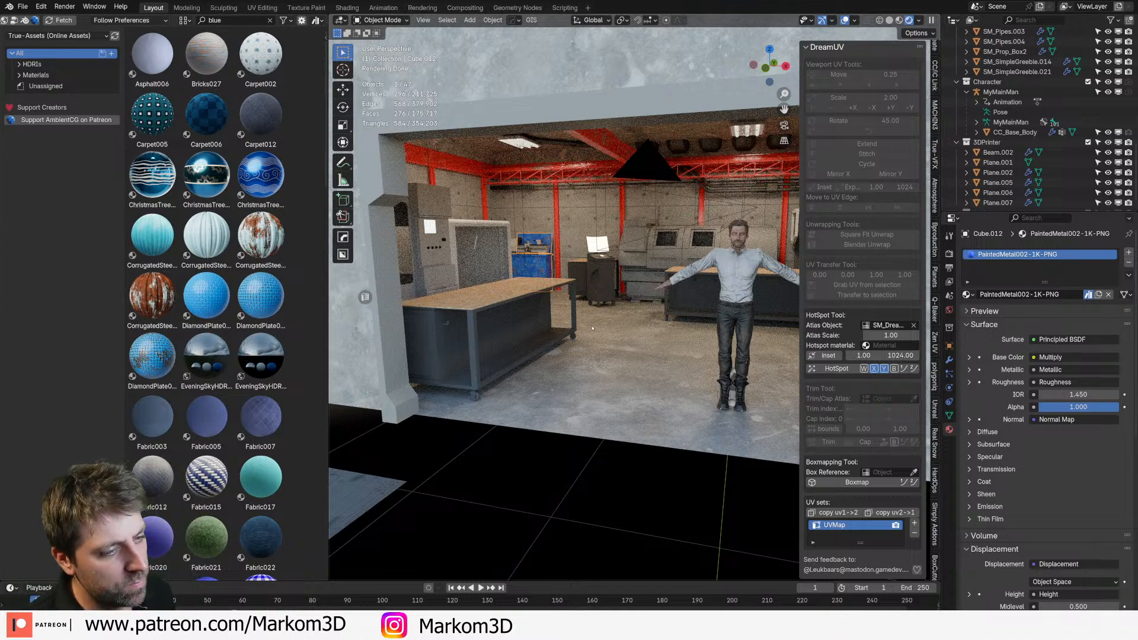
scroll(592, 328, "down", 5)
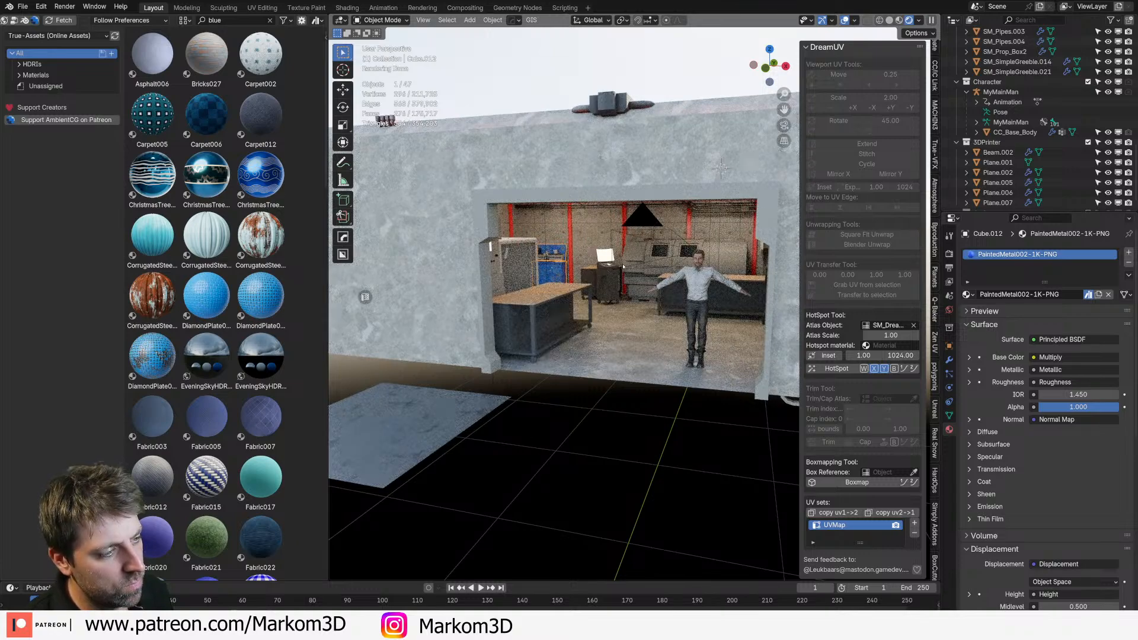
key("KP_0")
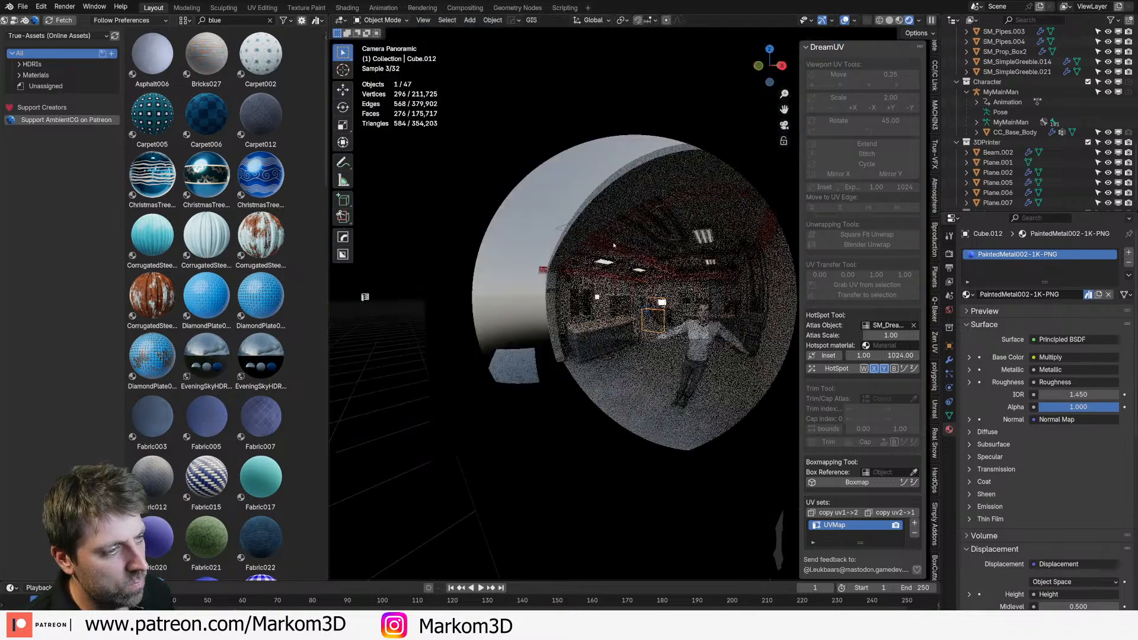
key("F12")
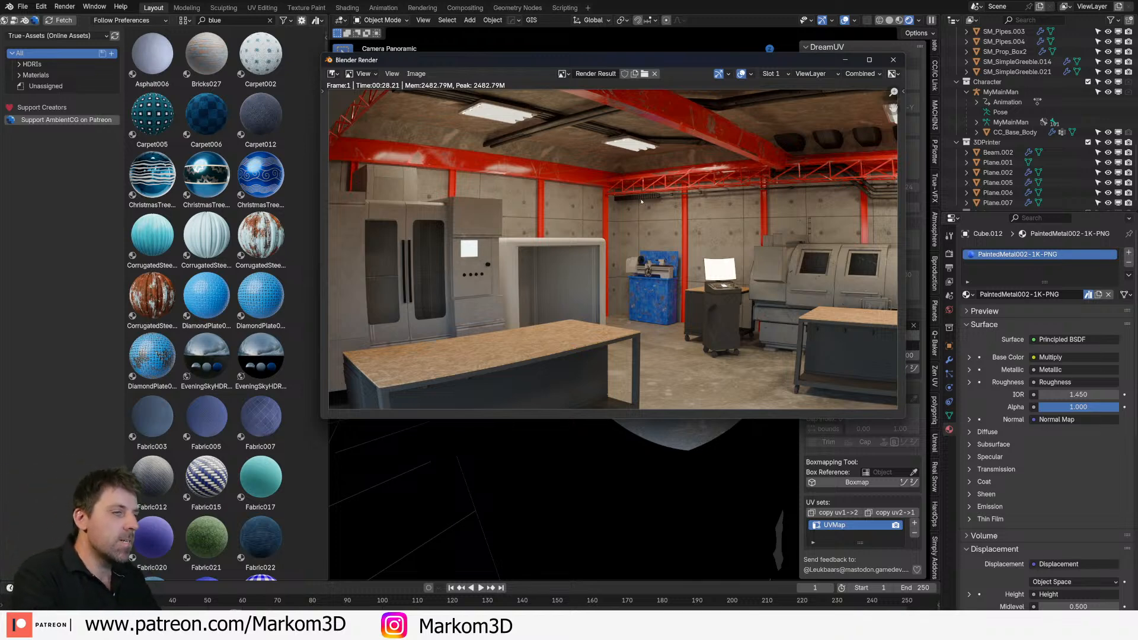
Step: Close the render window, select the standing character, and examine the rendered workshop from outside through its large wall opening
left_click(894, 60)
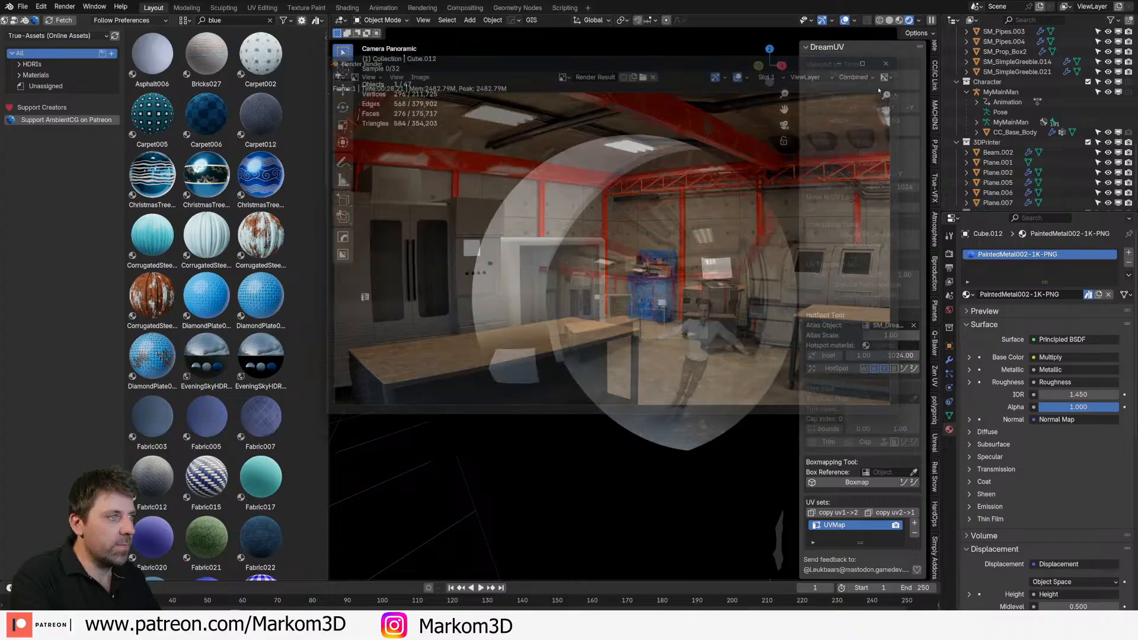
middle_click_drag(694, 297, 643, 293)
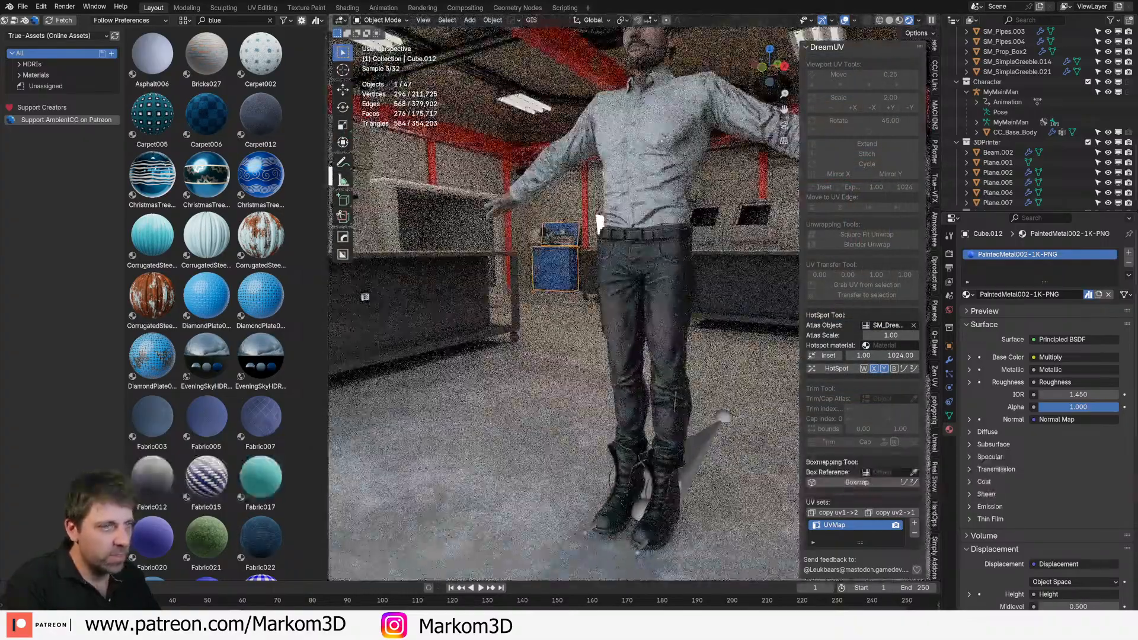
left_click(663, 140)
scroll(663, 140, "down", 5)
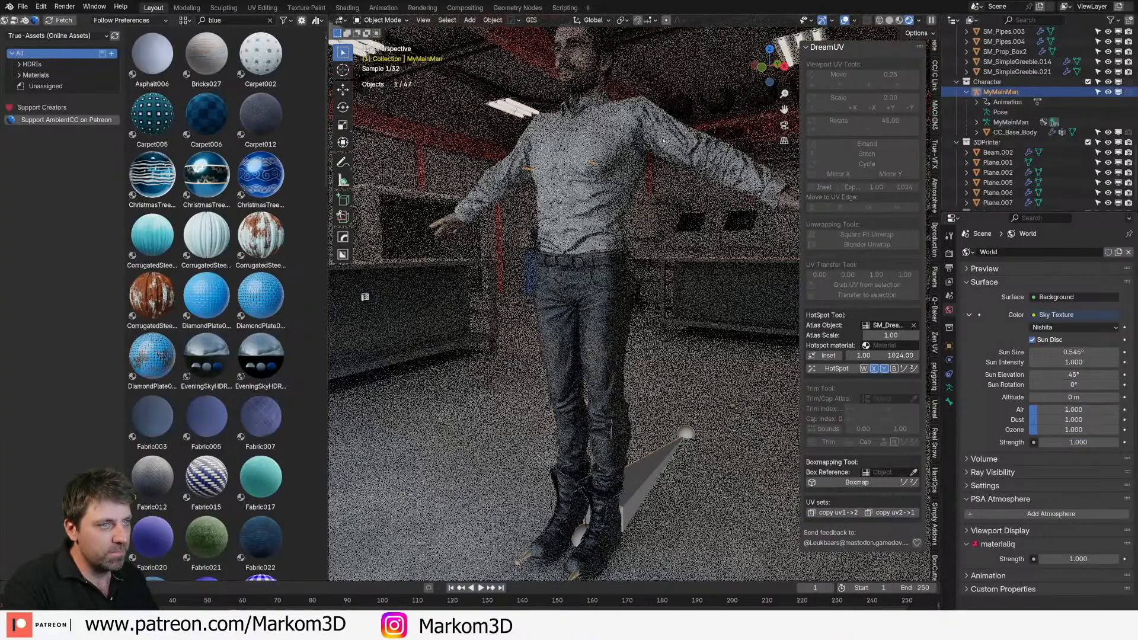
scroll(527, 234, "down", 2)
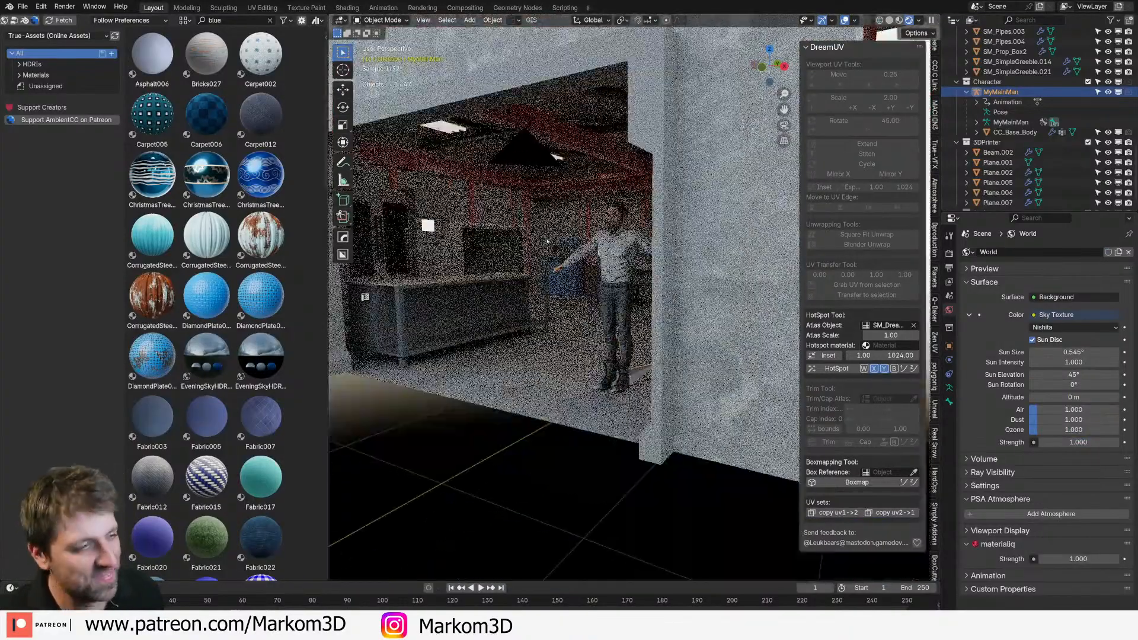
middle_click_drag(527, 234, 644, 282, "shift")
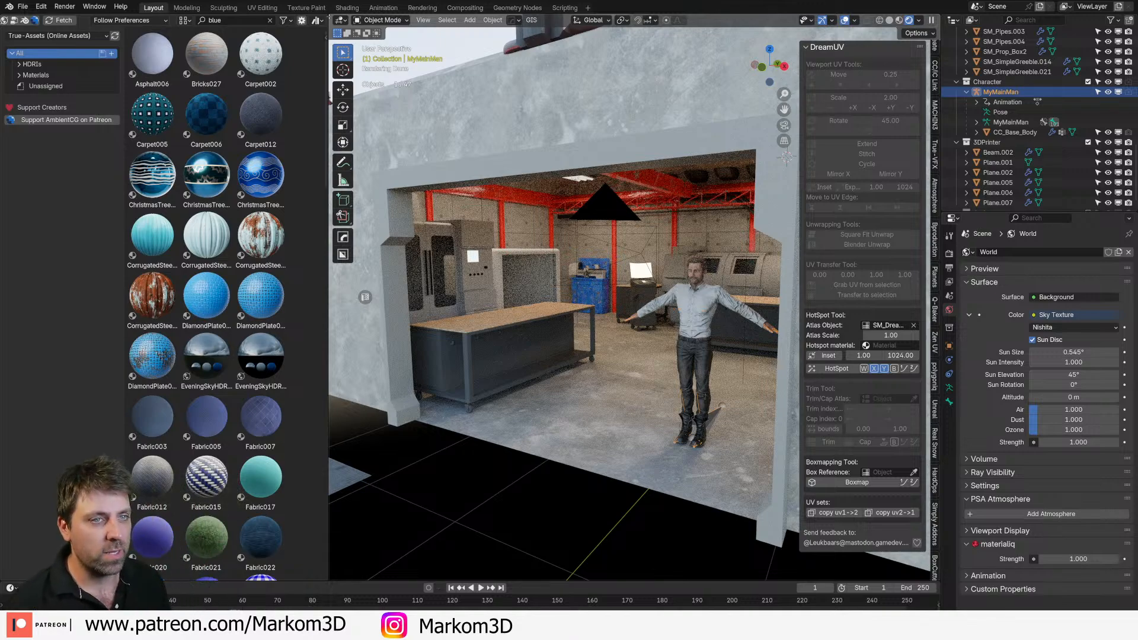
Step: Extend the 3D viewport over the asset browser area and switch the viewport to Solid shading
left_click_drag(329, 16, 278, 34)
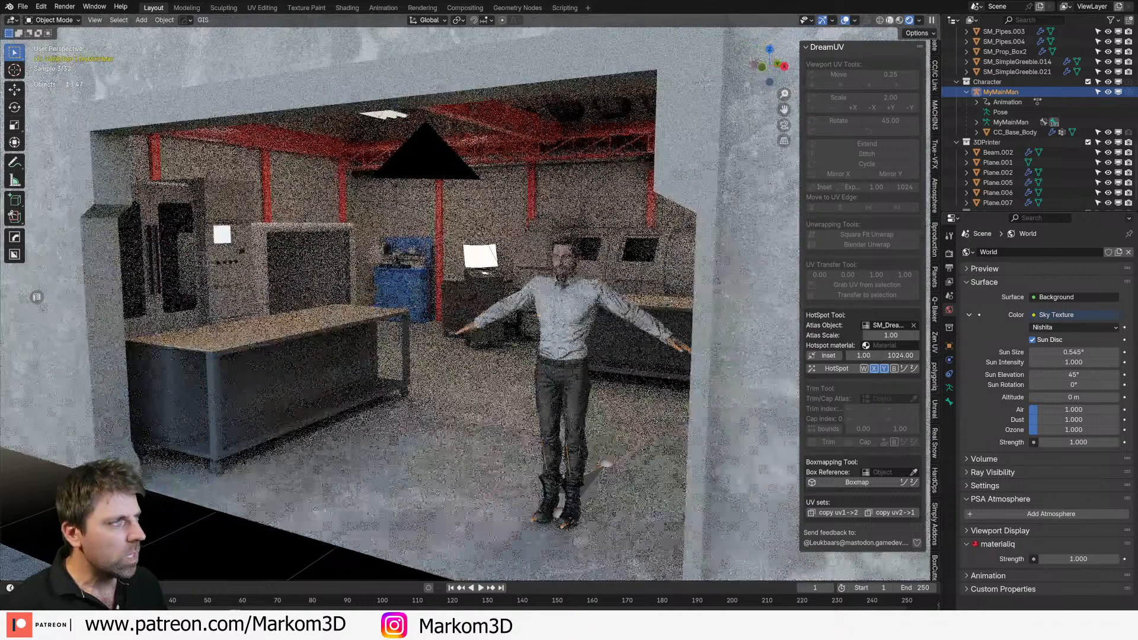
left_click(902, 20)
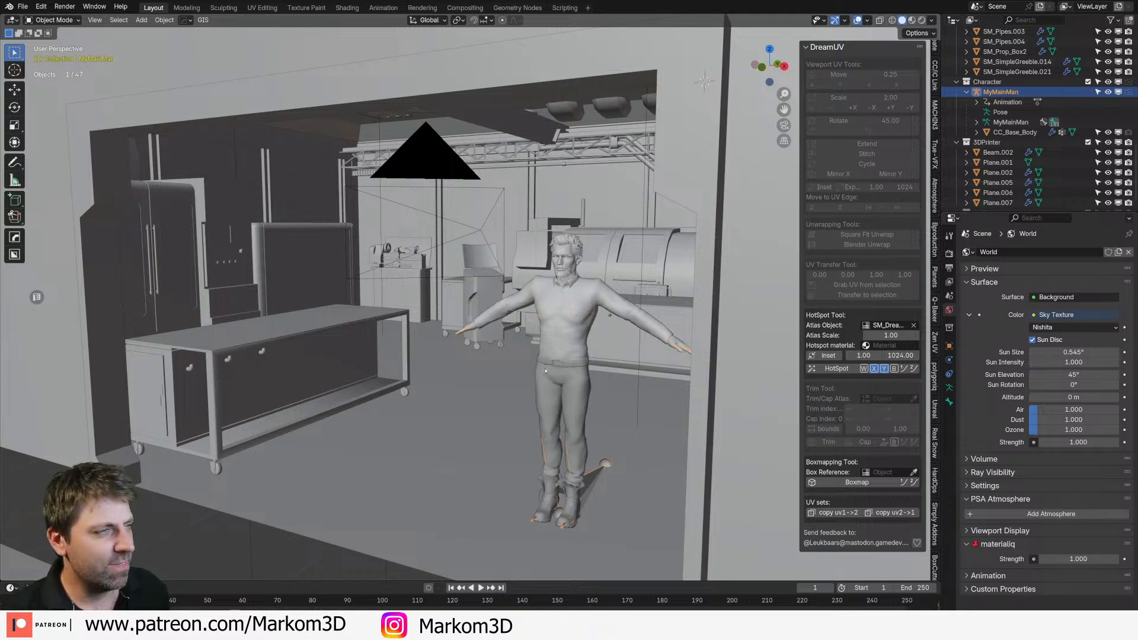
scroll(619, 442, "down", 3)
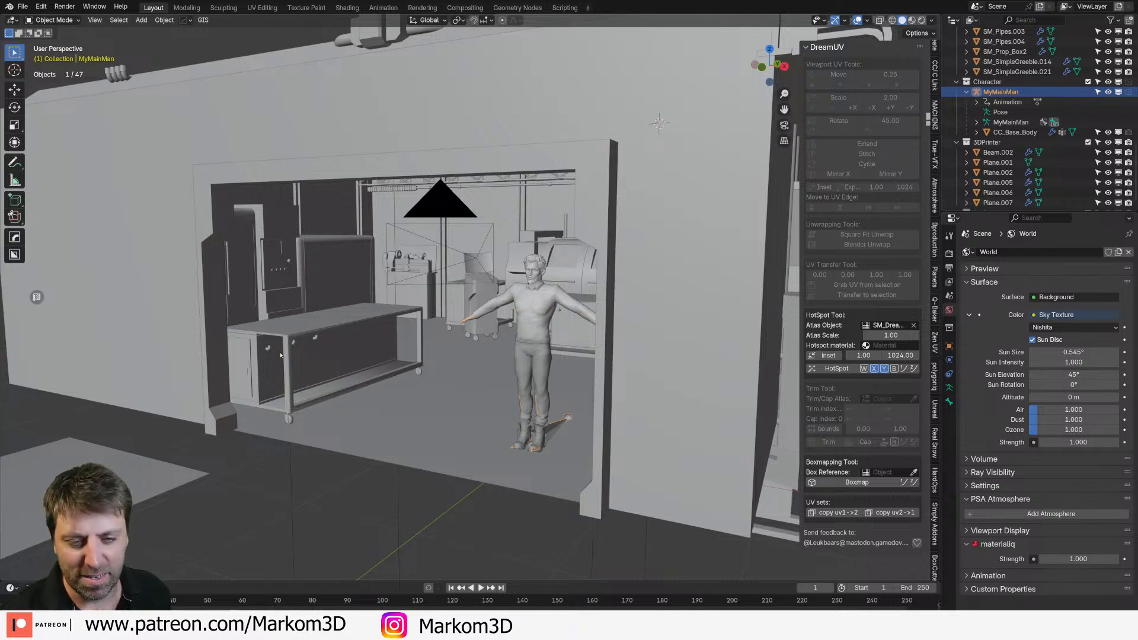